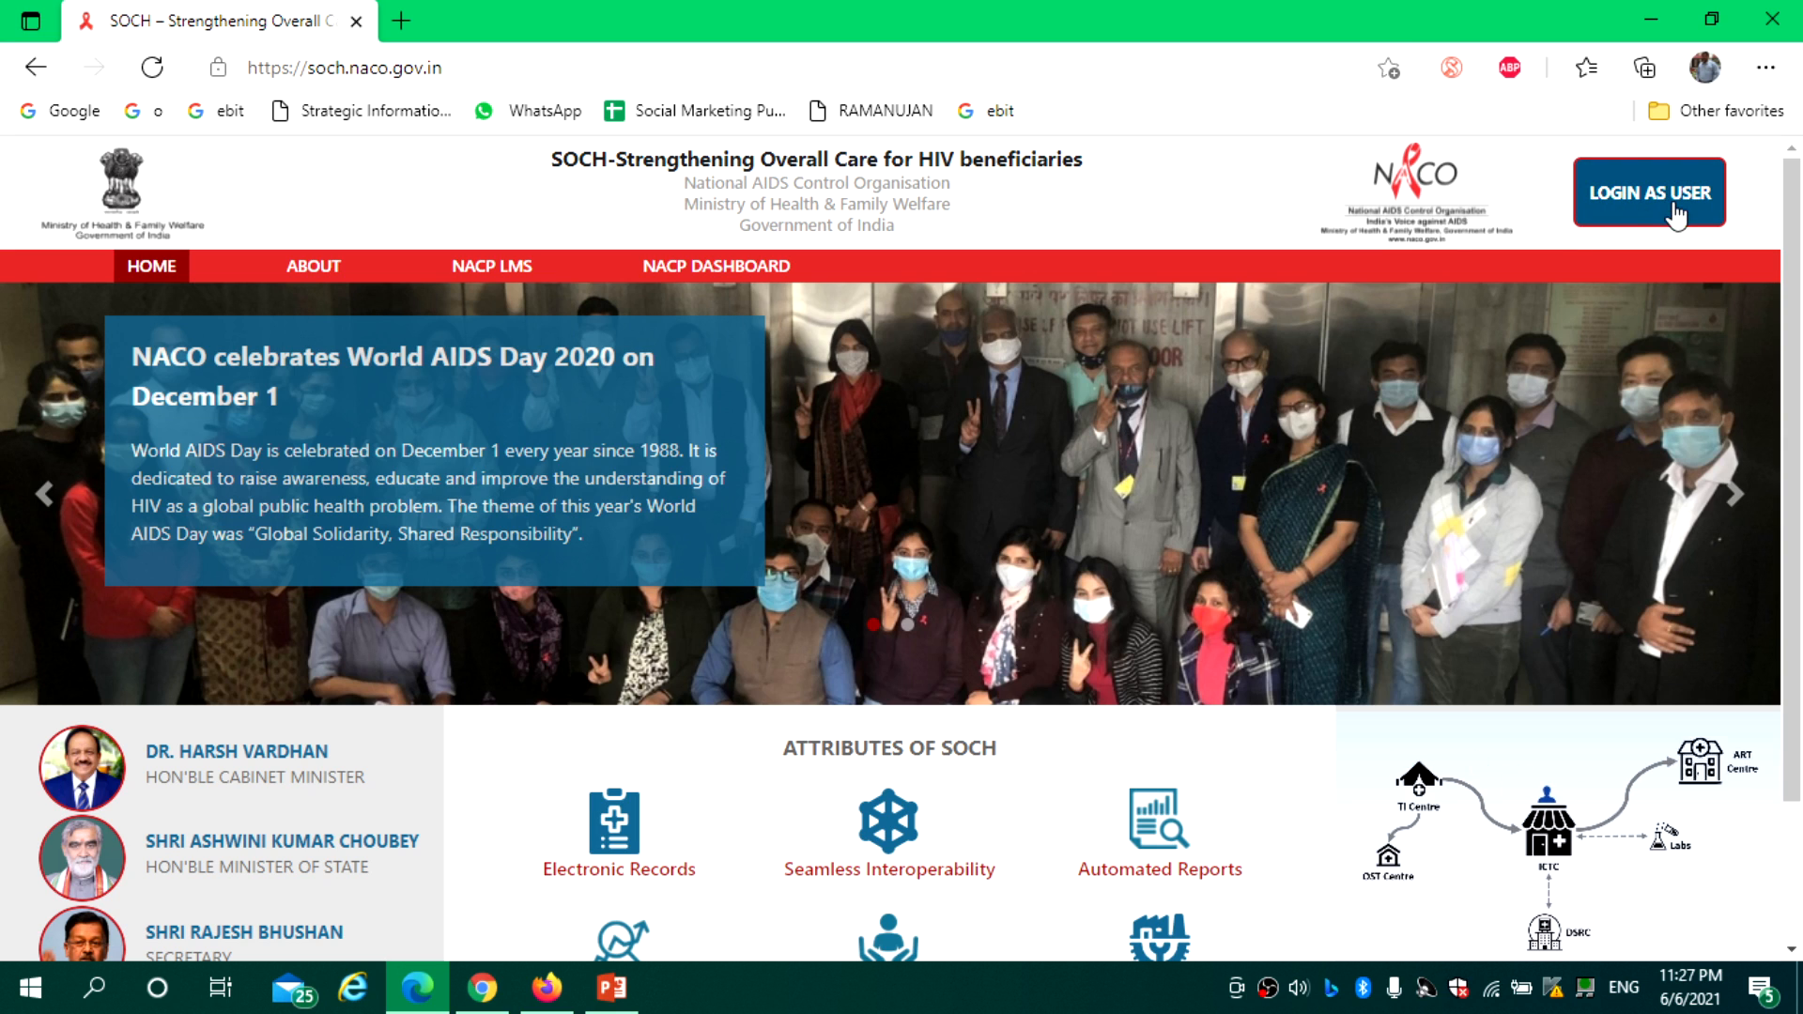
Go from the SOCH home page to the LOGIN AS USER sign-in form
left_click(1638, 197)
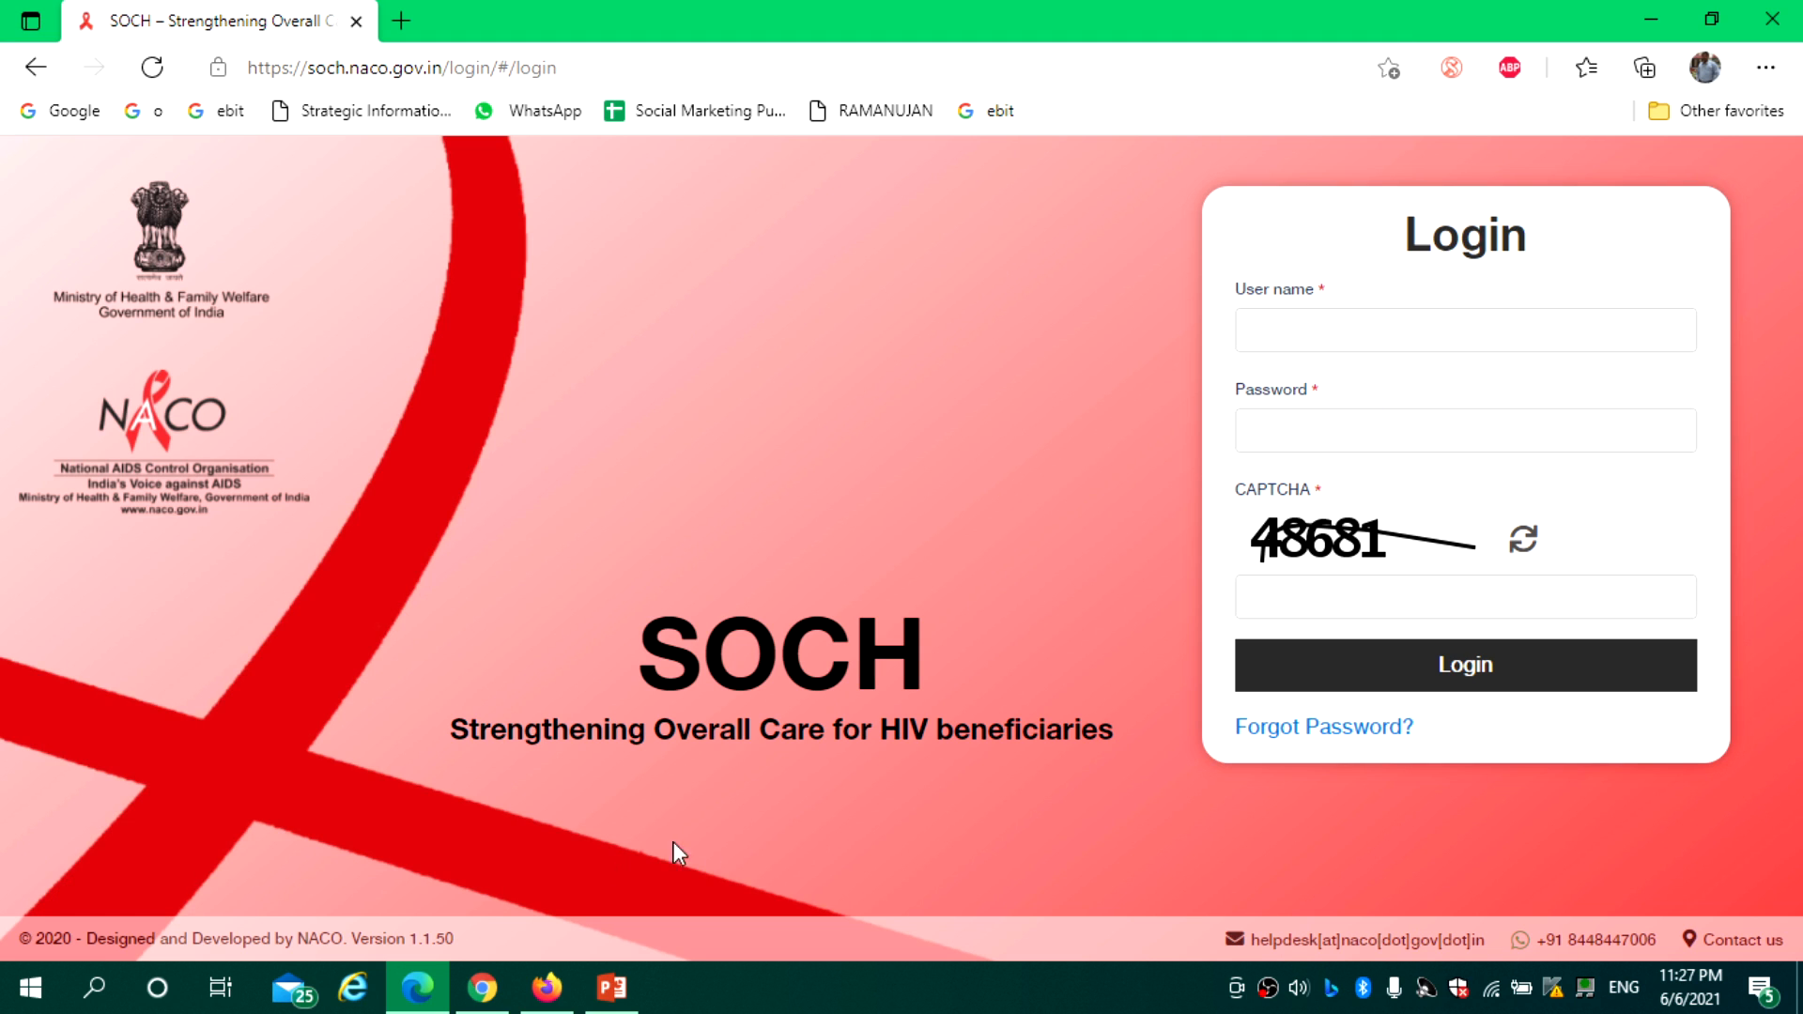
mouse_move(438, 1007)
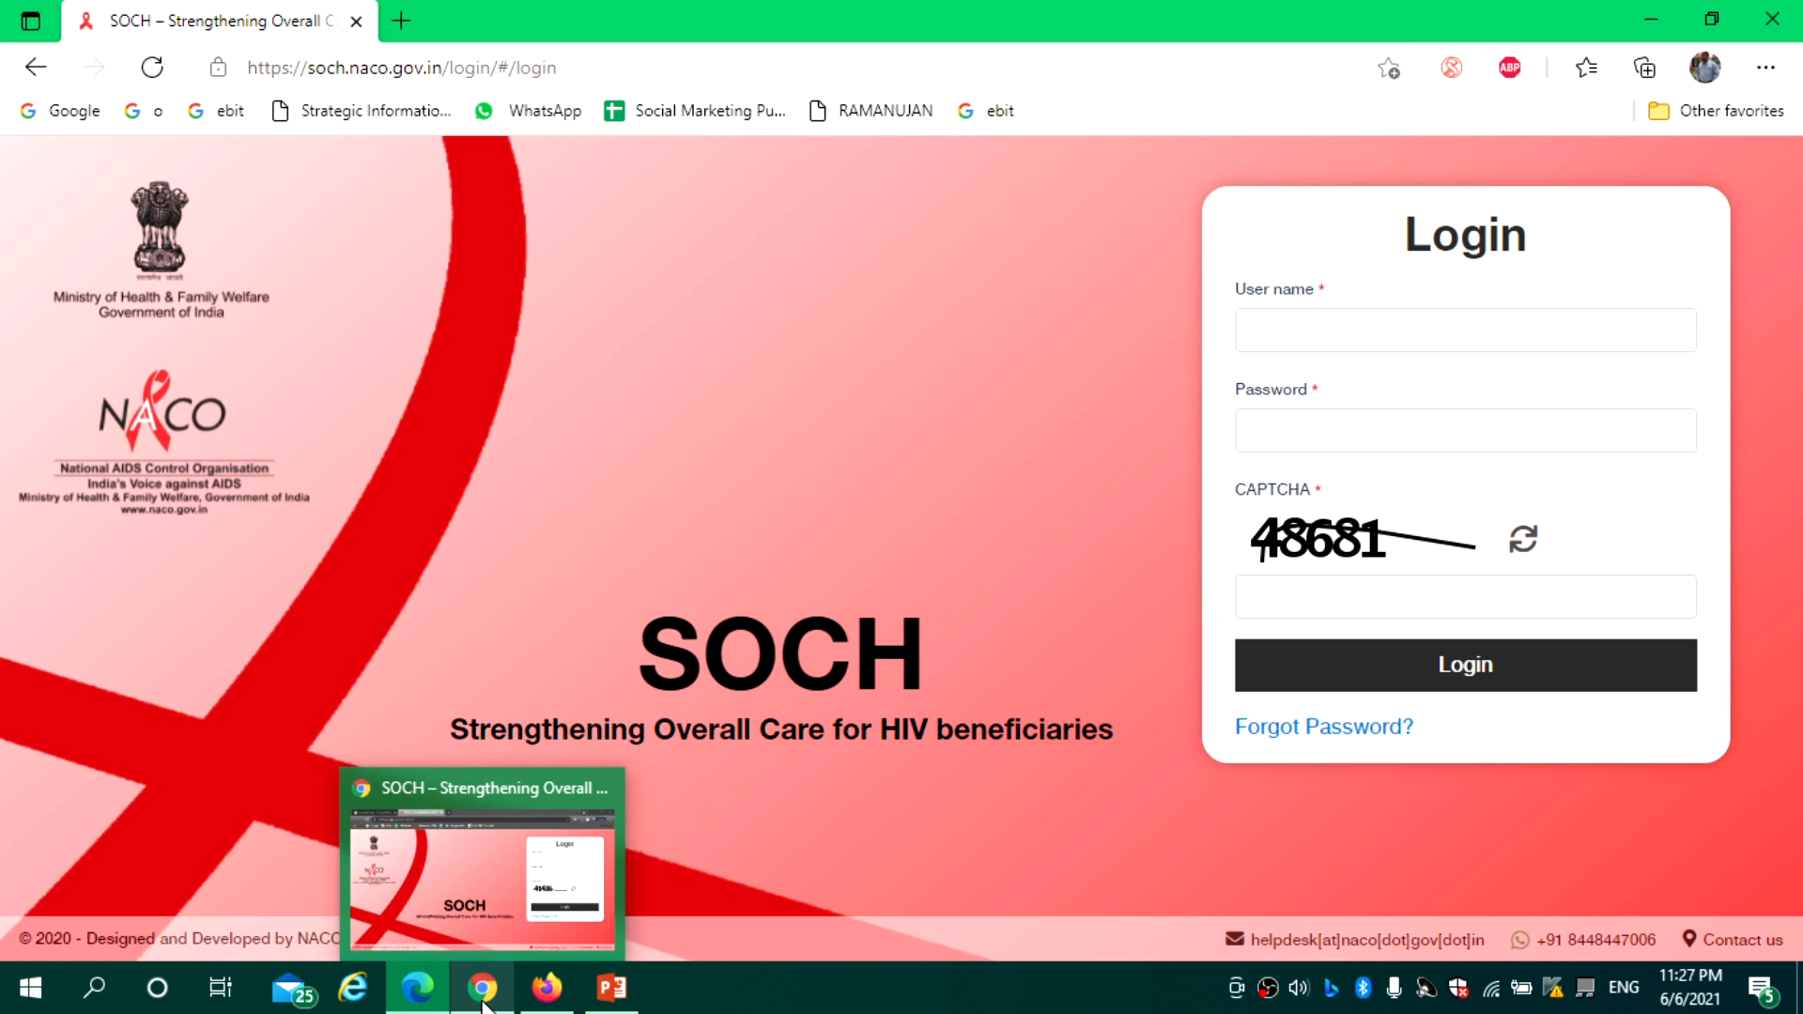
mouse_move(541, 1005)
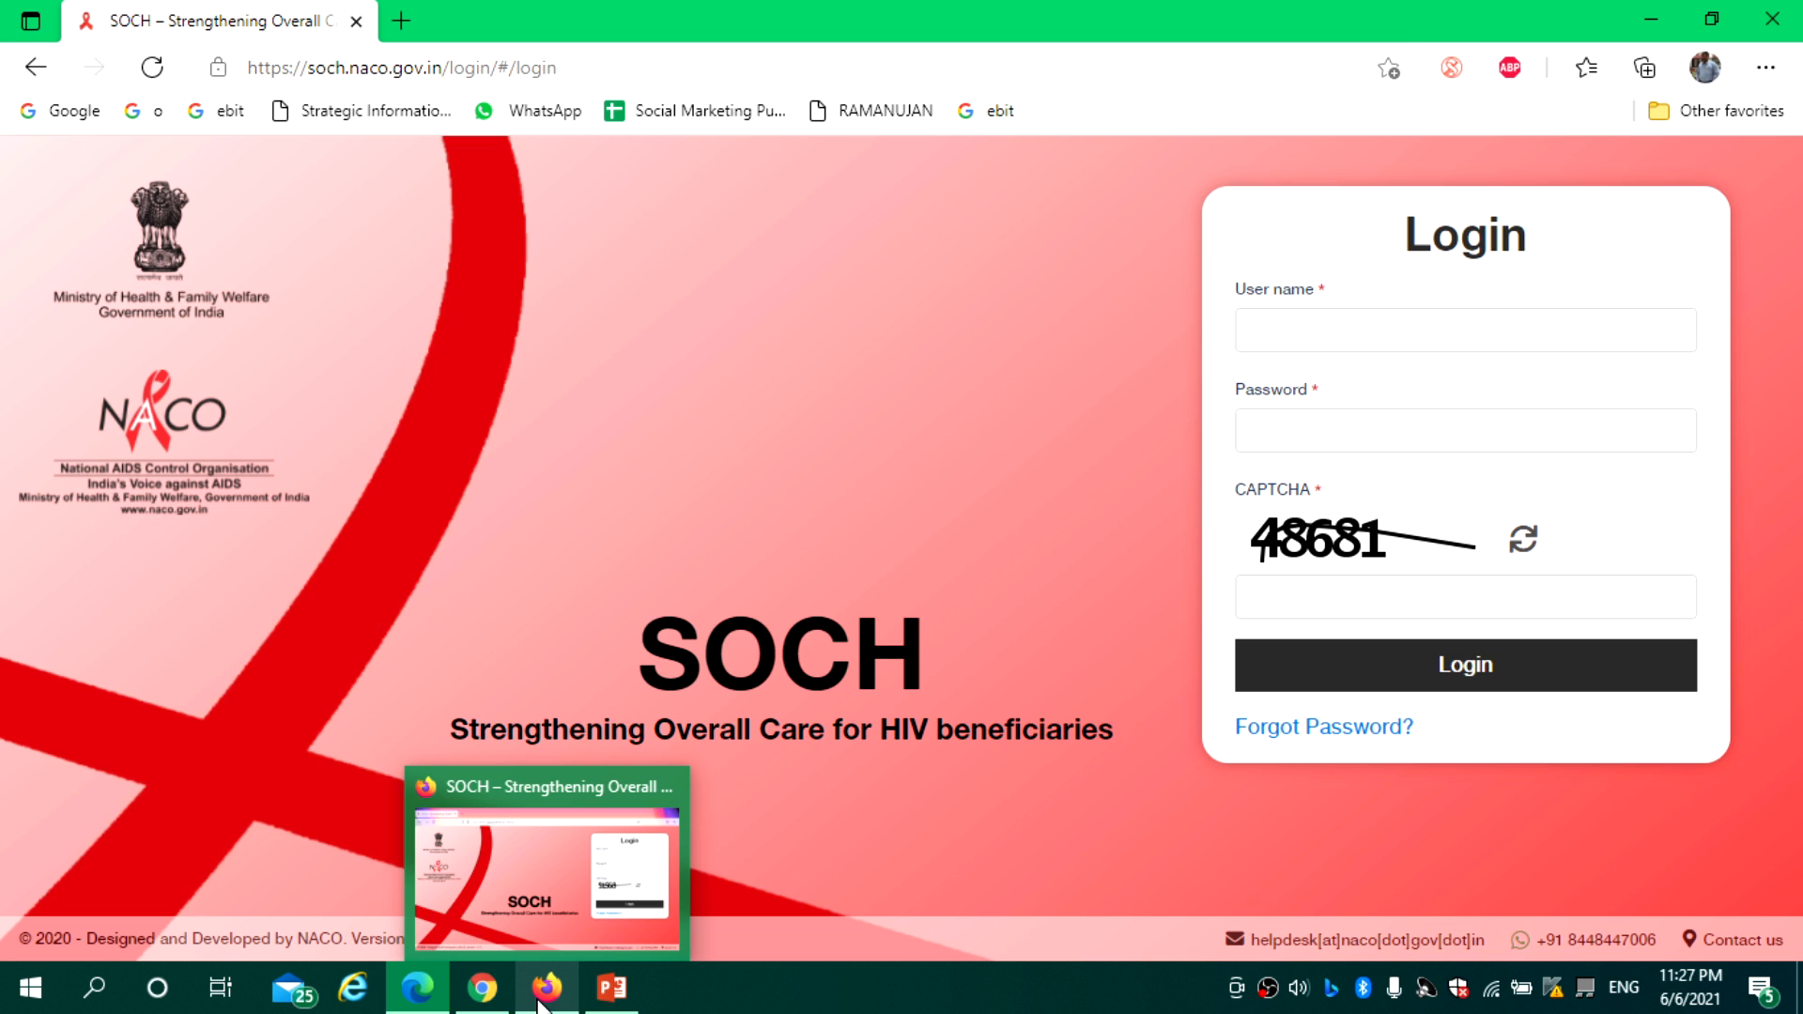
Log in with the TI data manager's user name, password and the displayed CAPTCHA
left_click(1274, 336)
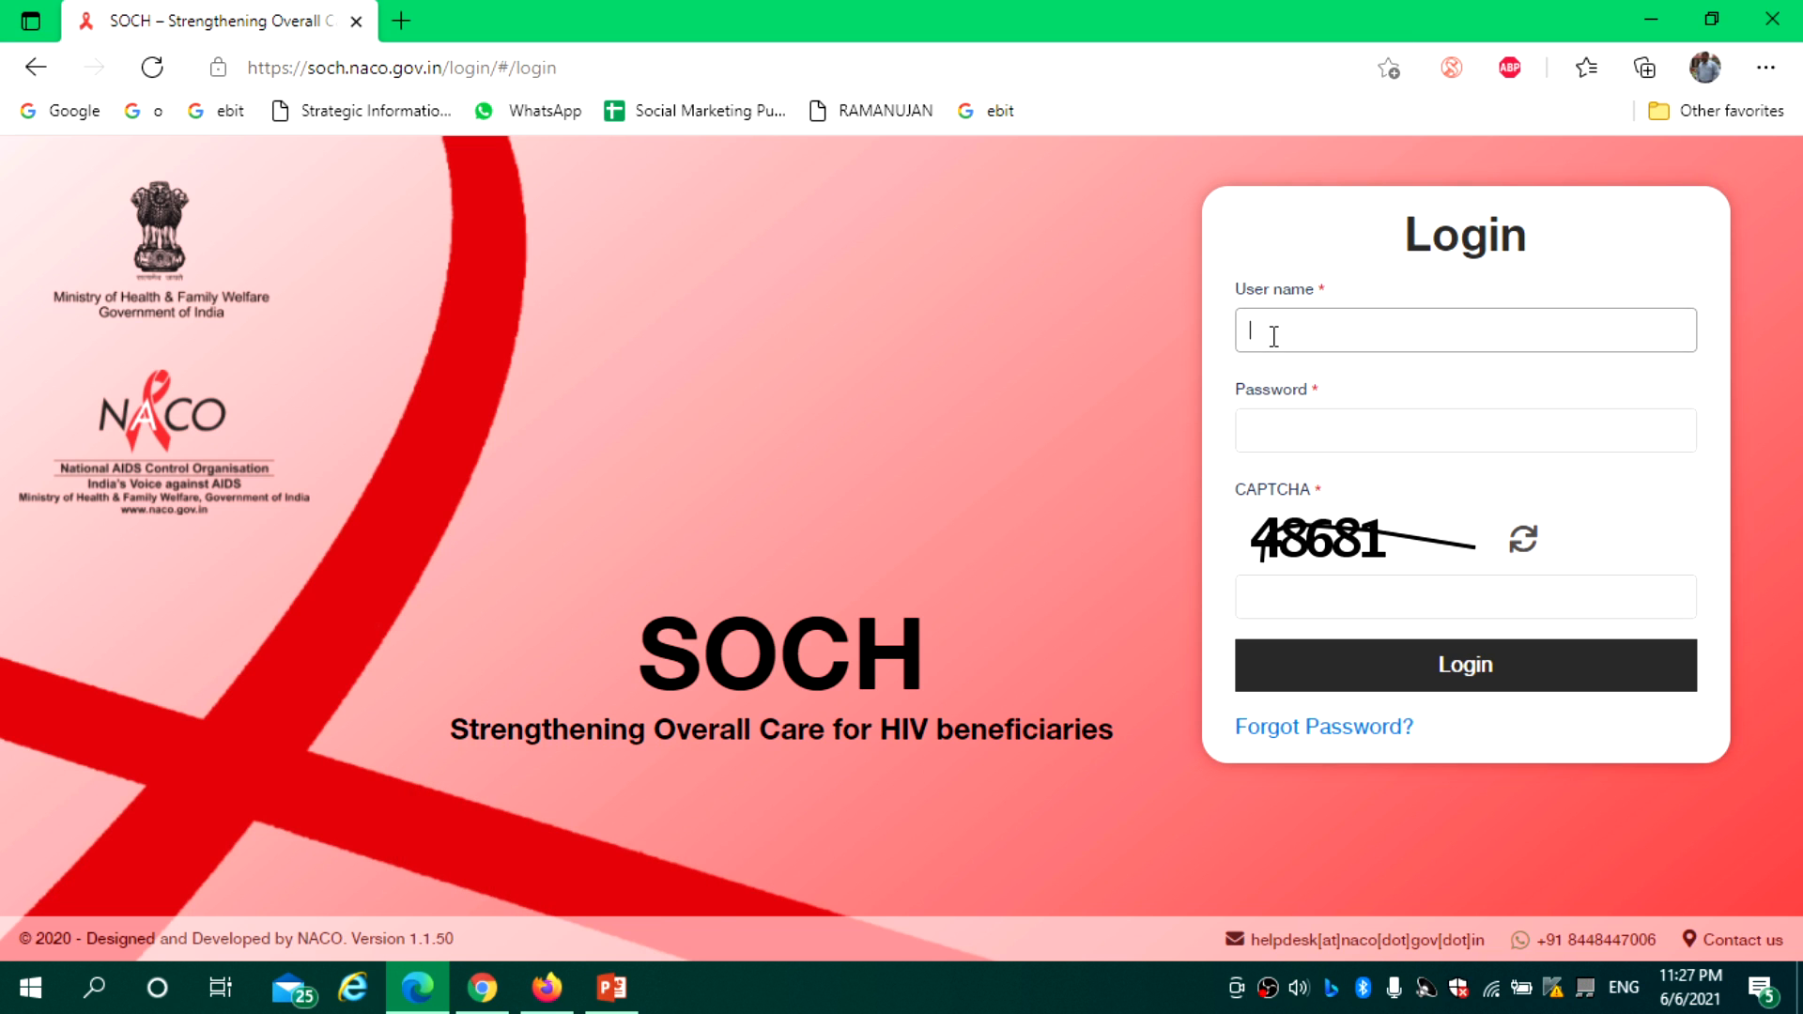
type("ti1367")
left_click(1267, 423)
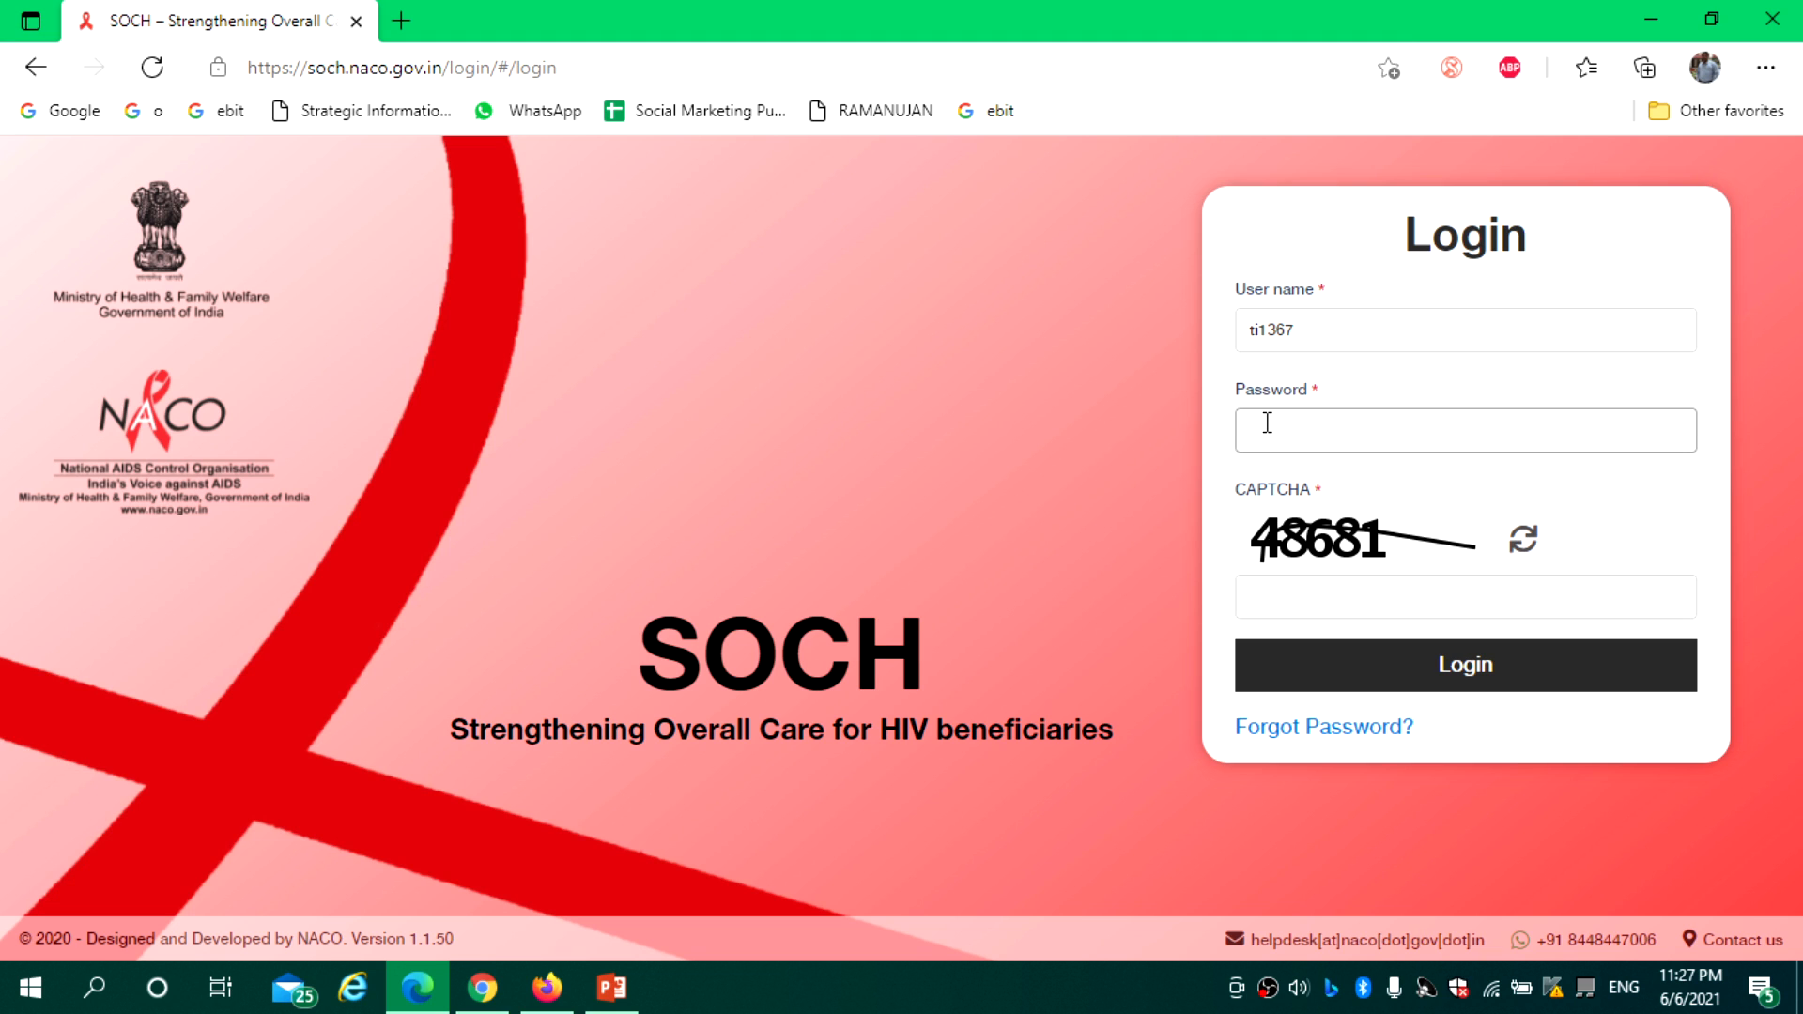
type("••••••••••")
left_click(1291, 606)
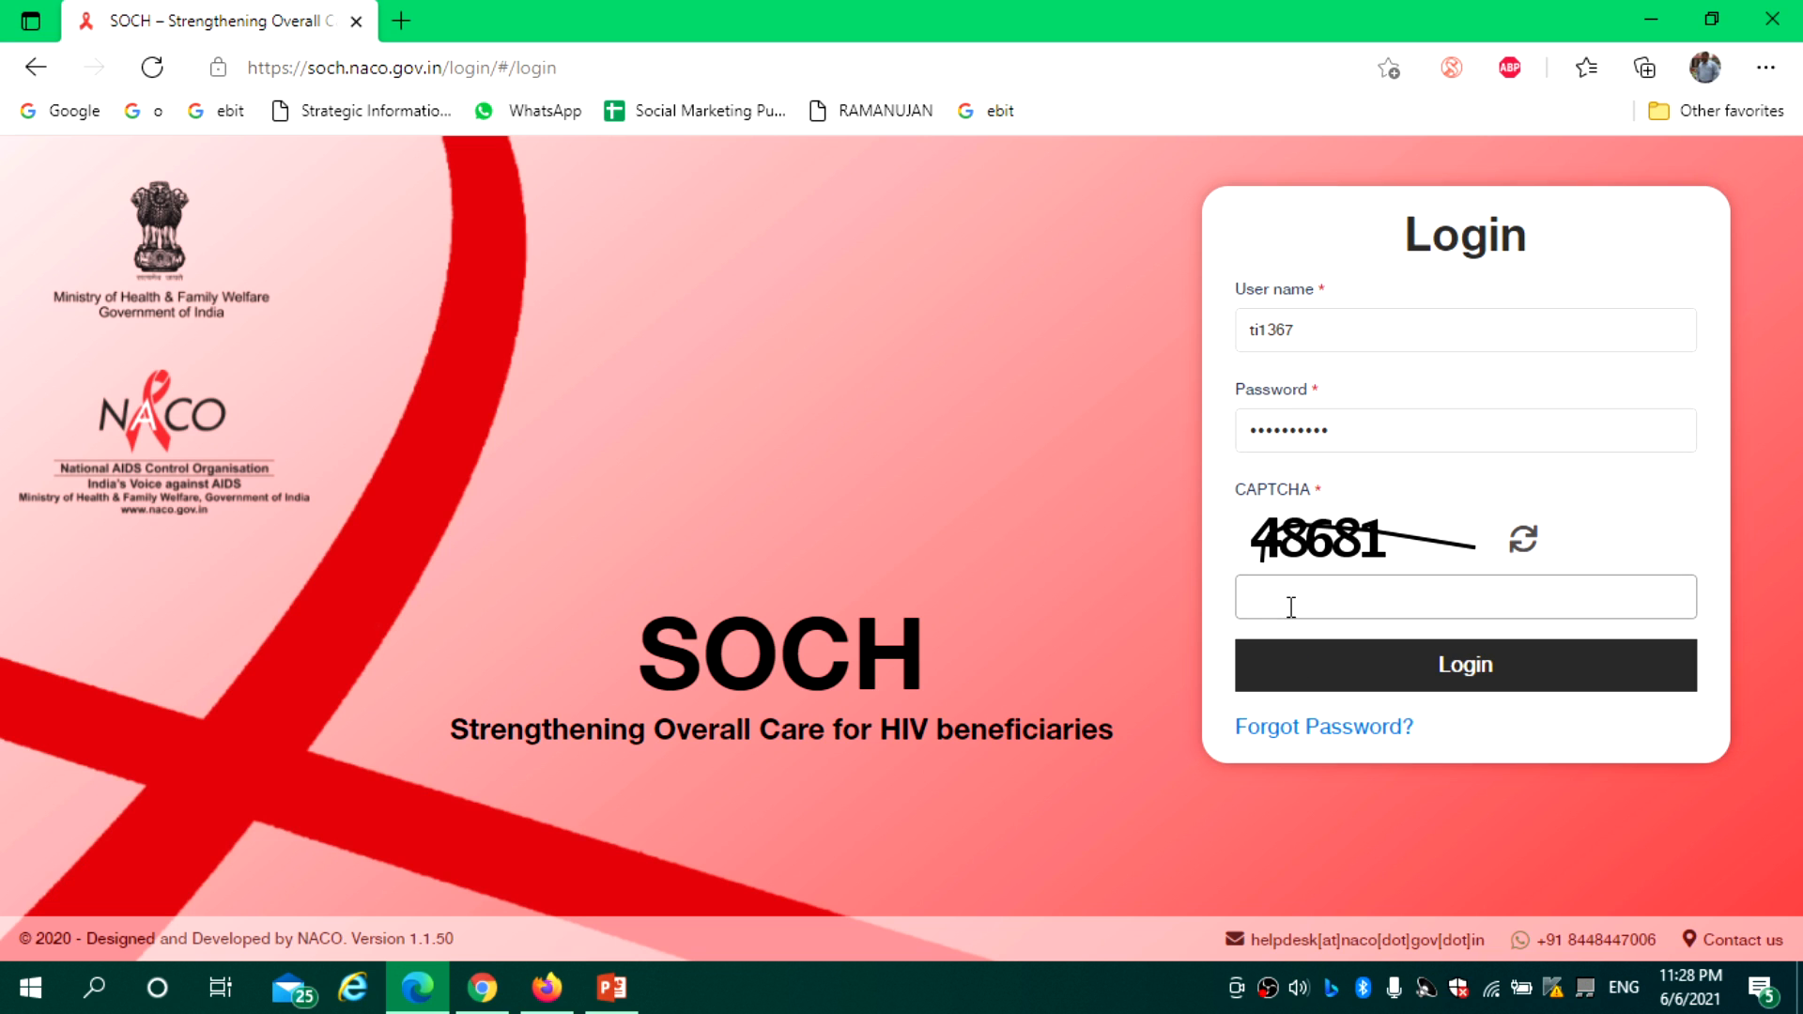
type("48681")
left_click(1422, 661)
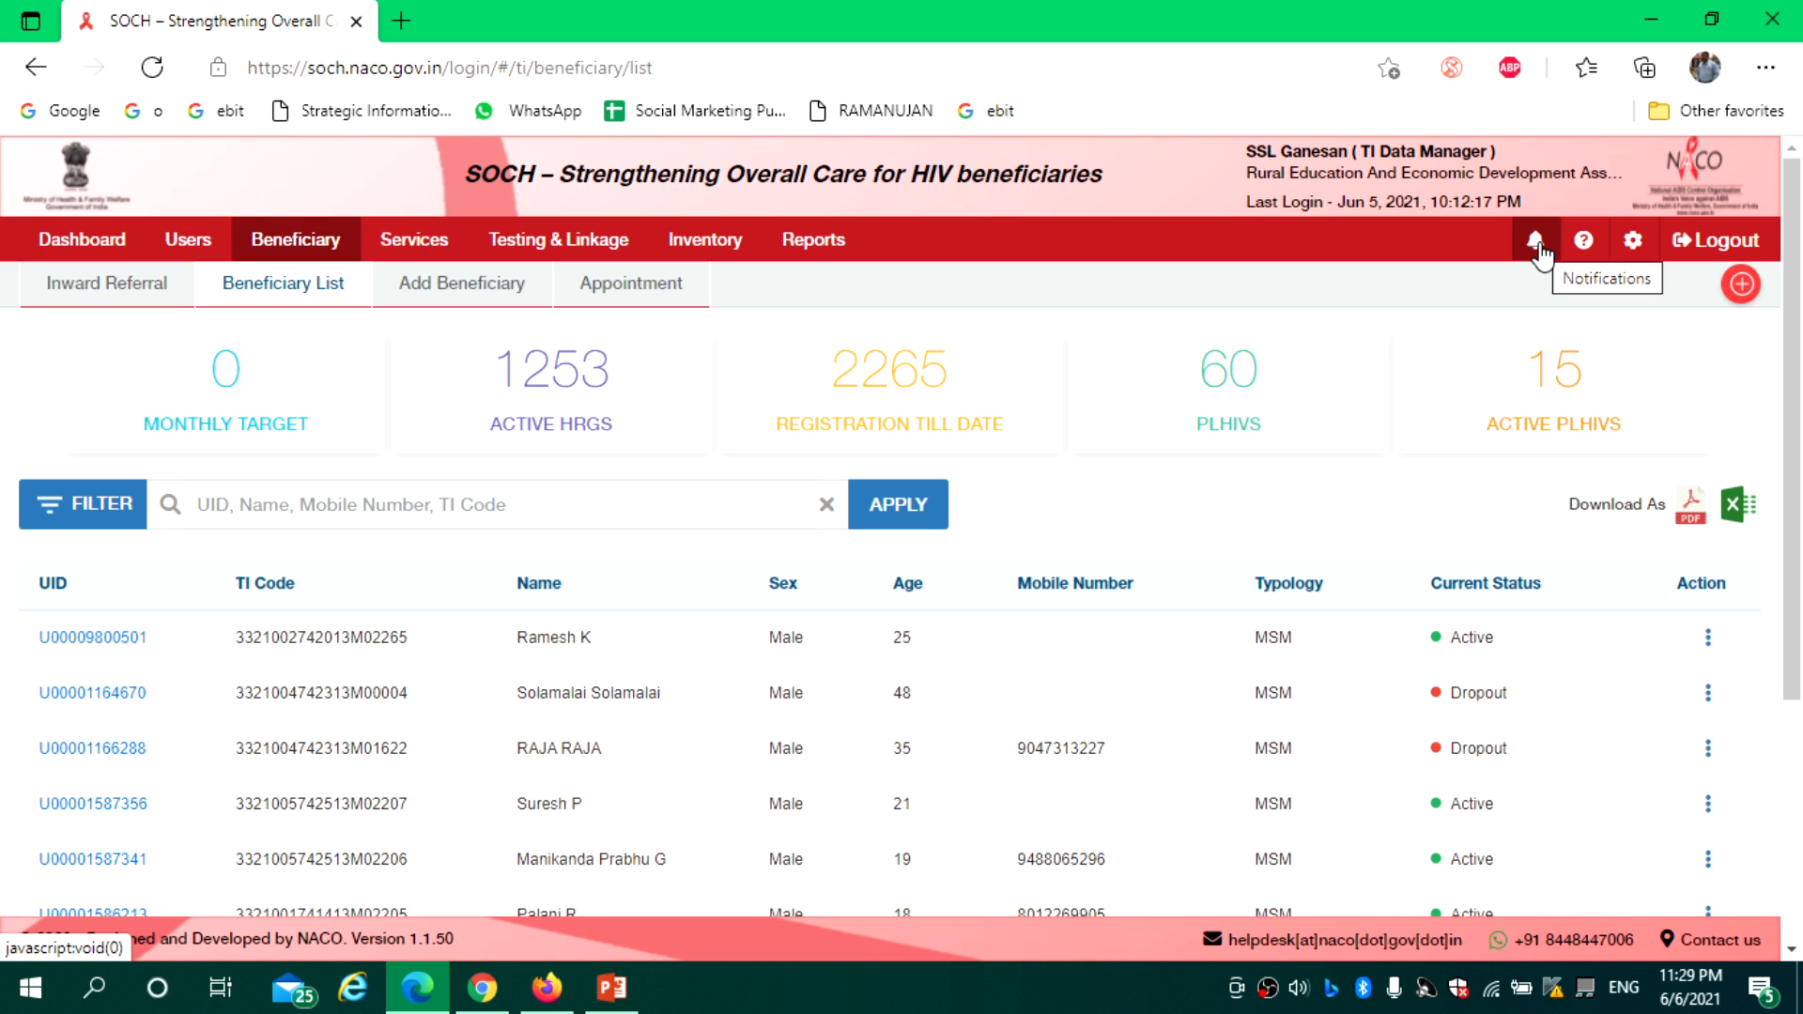
Open the account's Update Profile settings page
left_click(1634, 246)
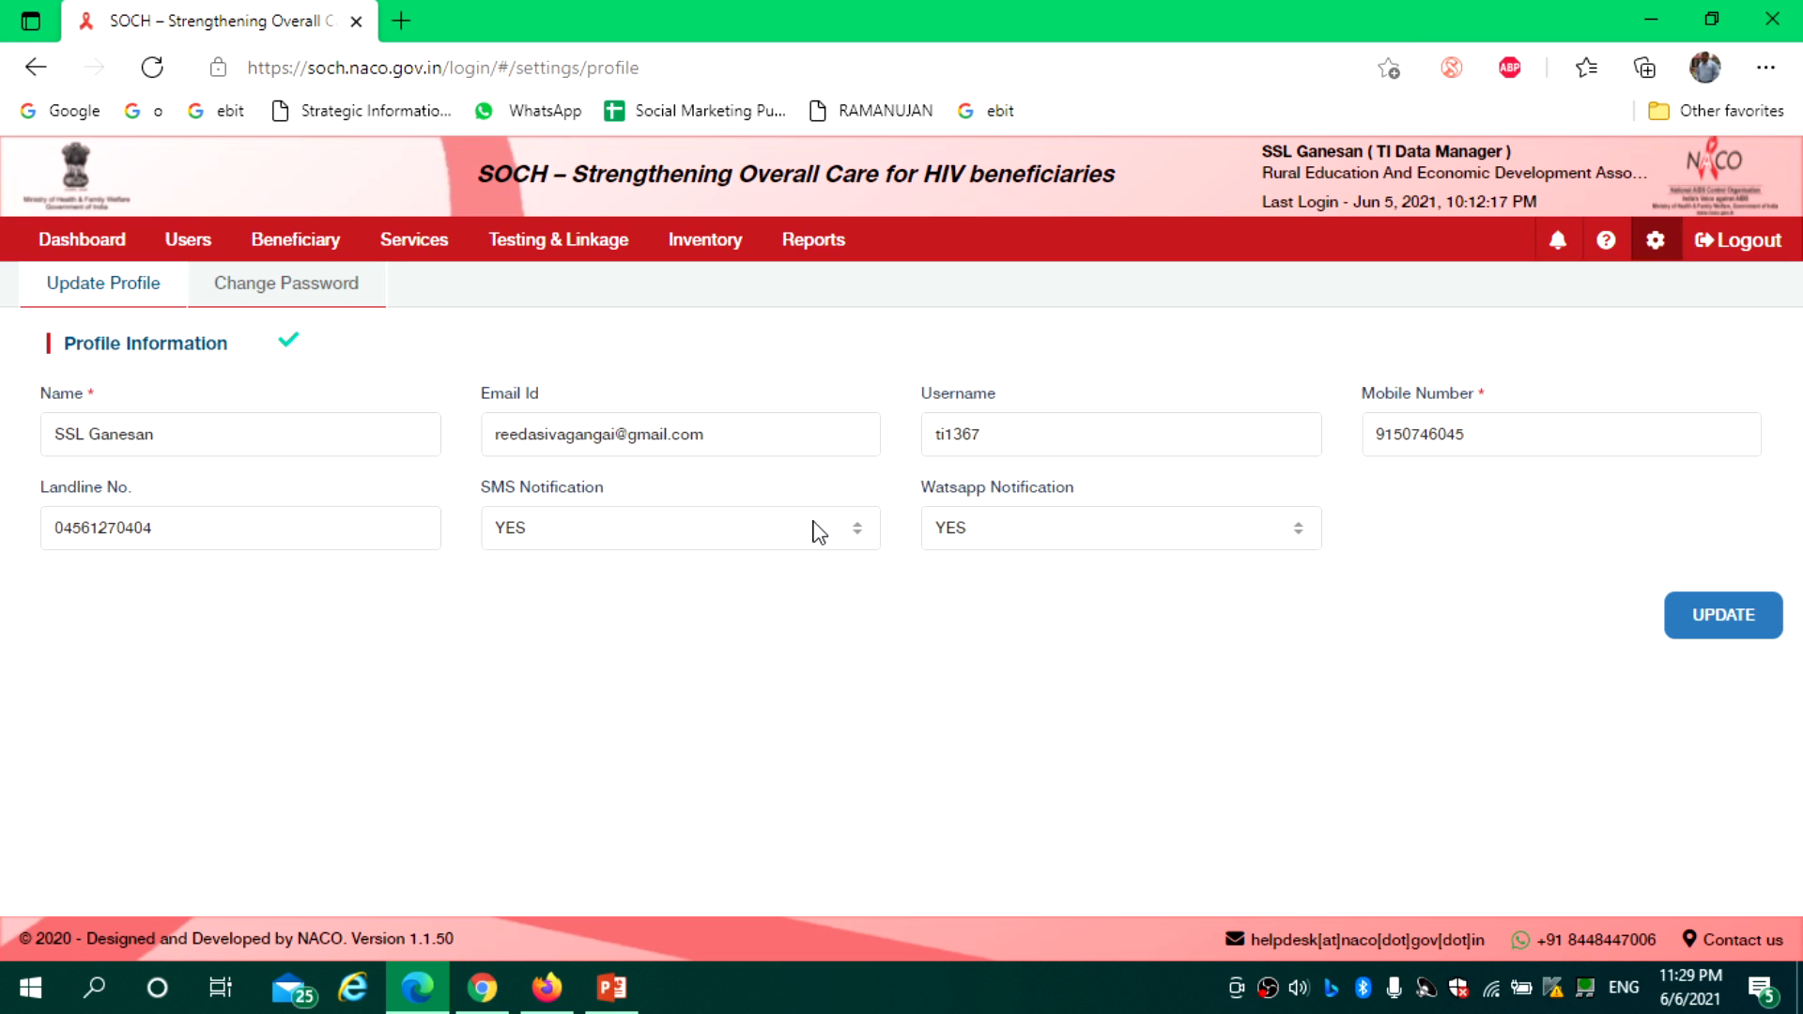
Leave SMS Notification at YES, view the Change Password form, then return to the Dashboard
left_click(615, 528)
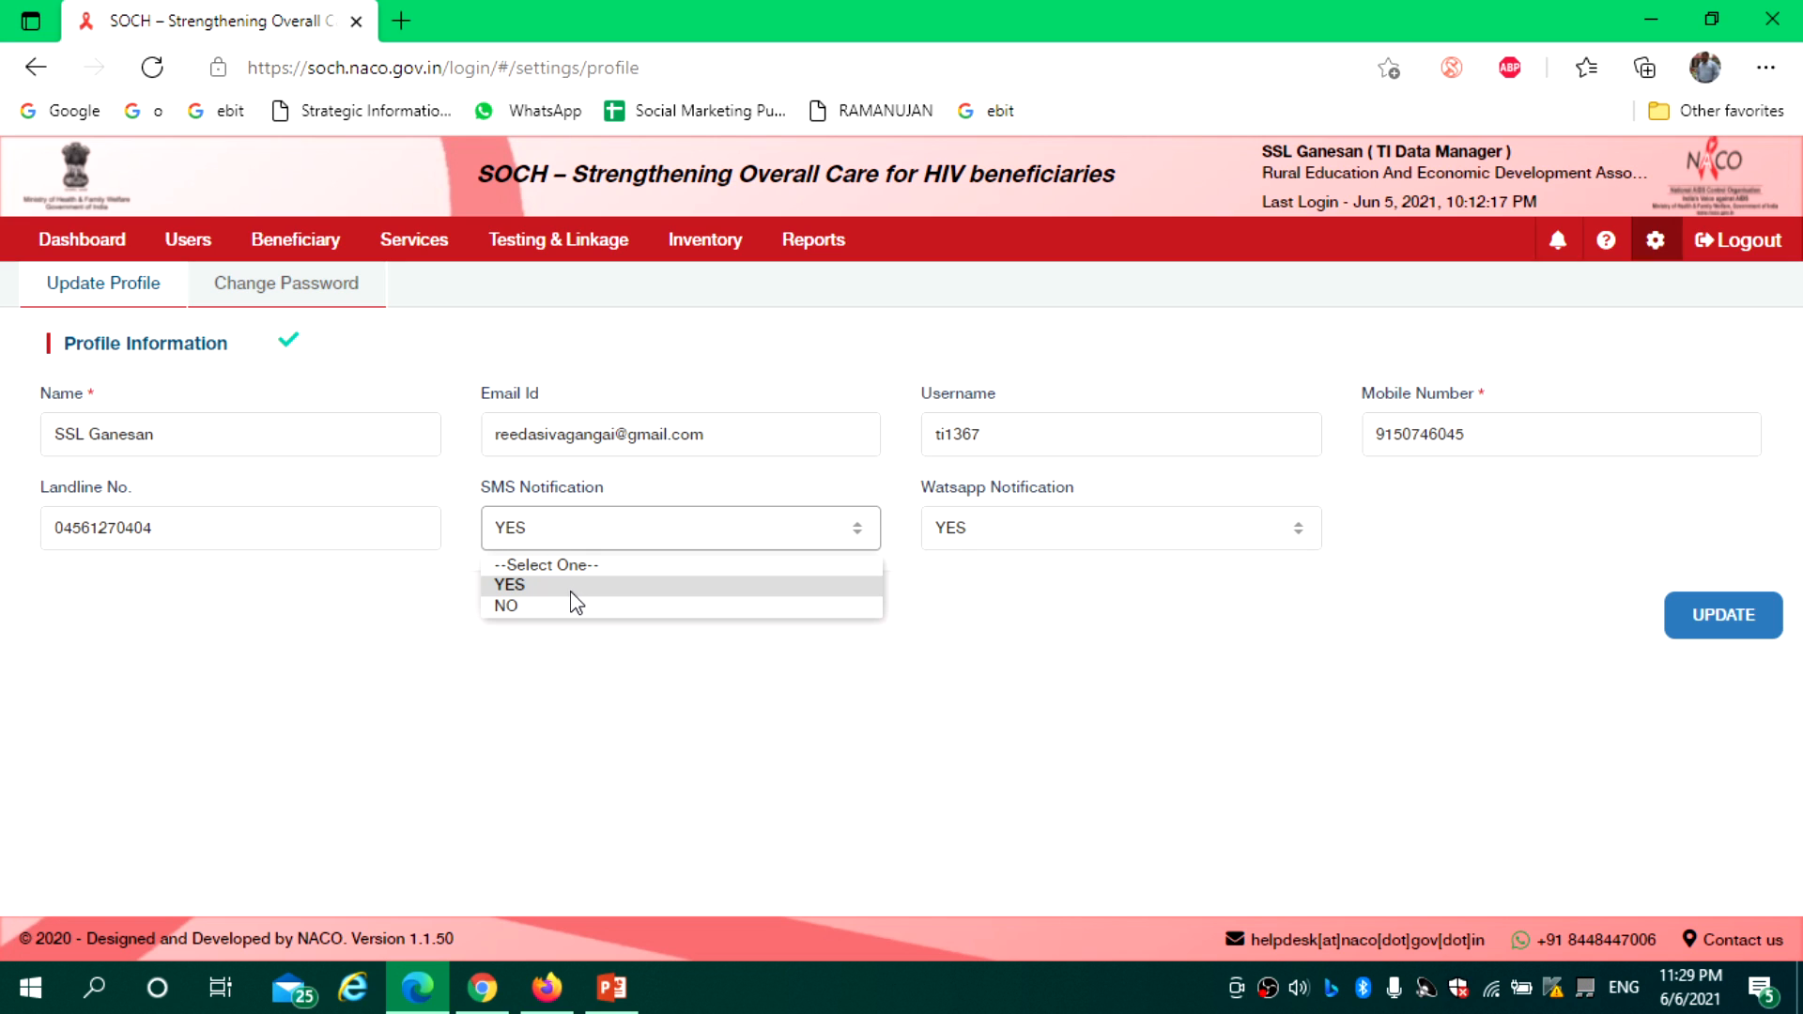
left_click(571, 592)
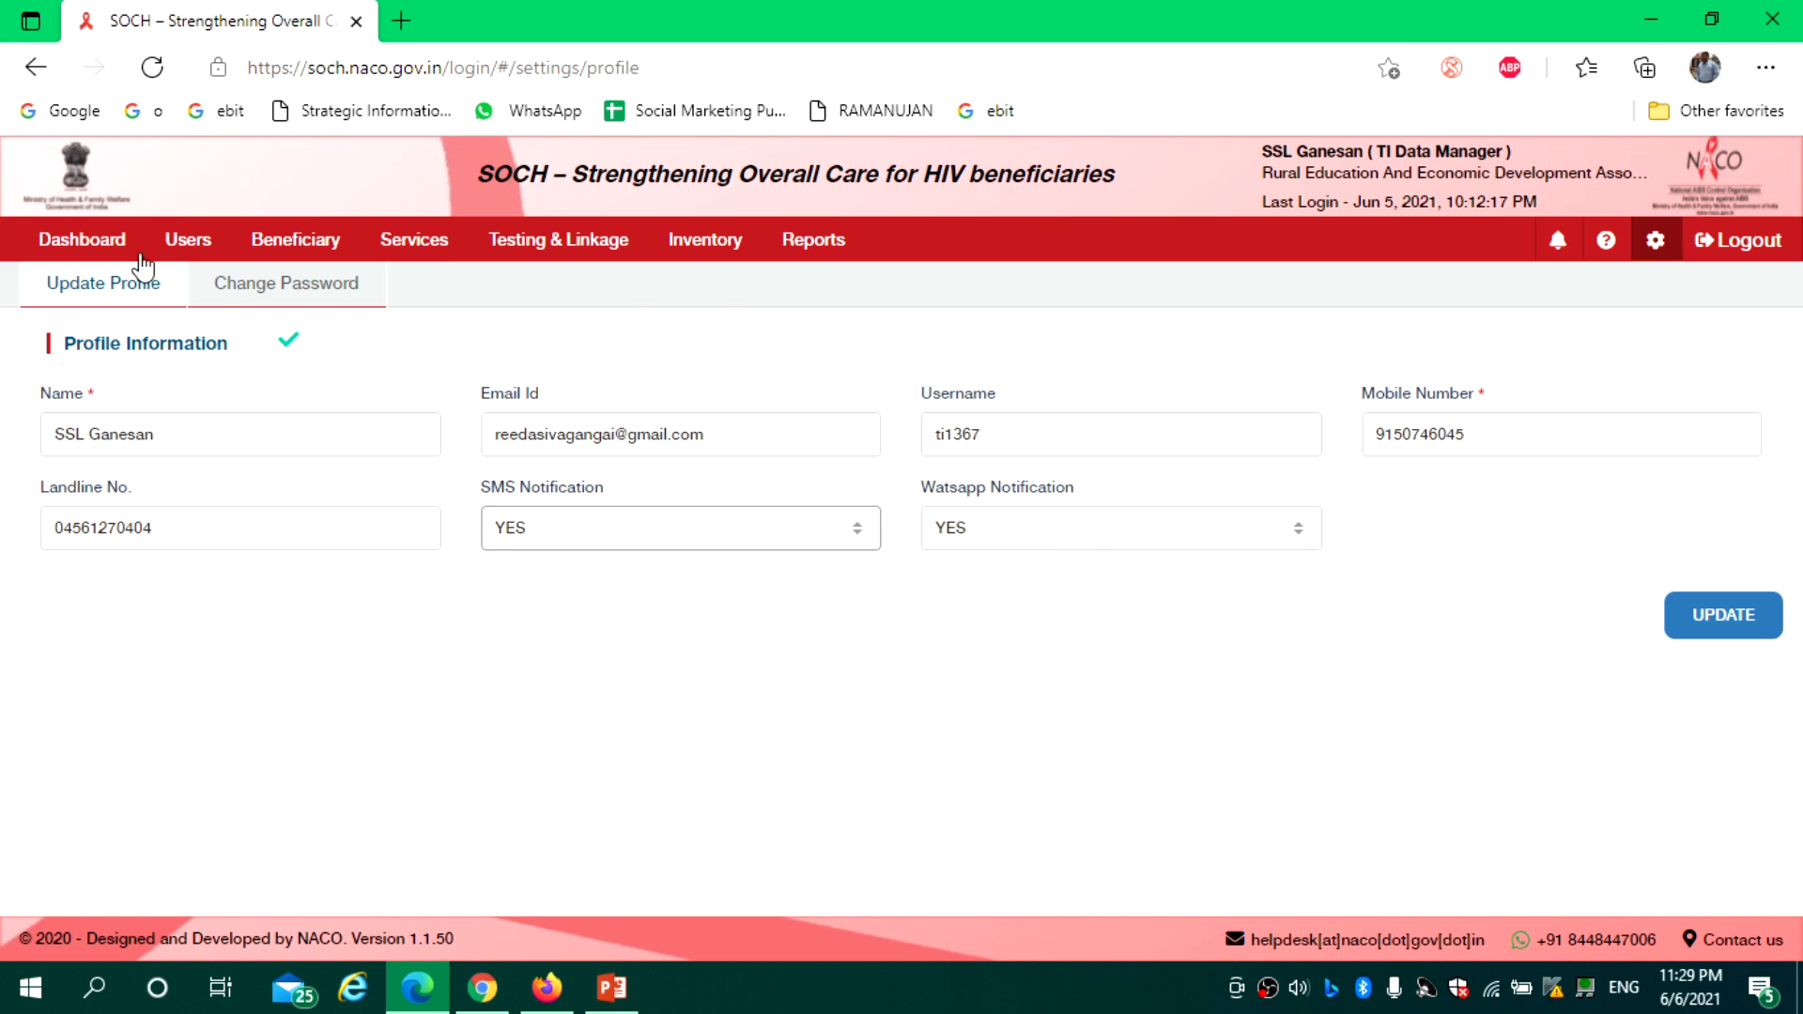
left_click(293, 298)
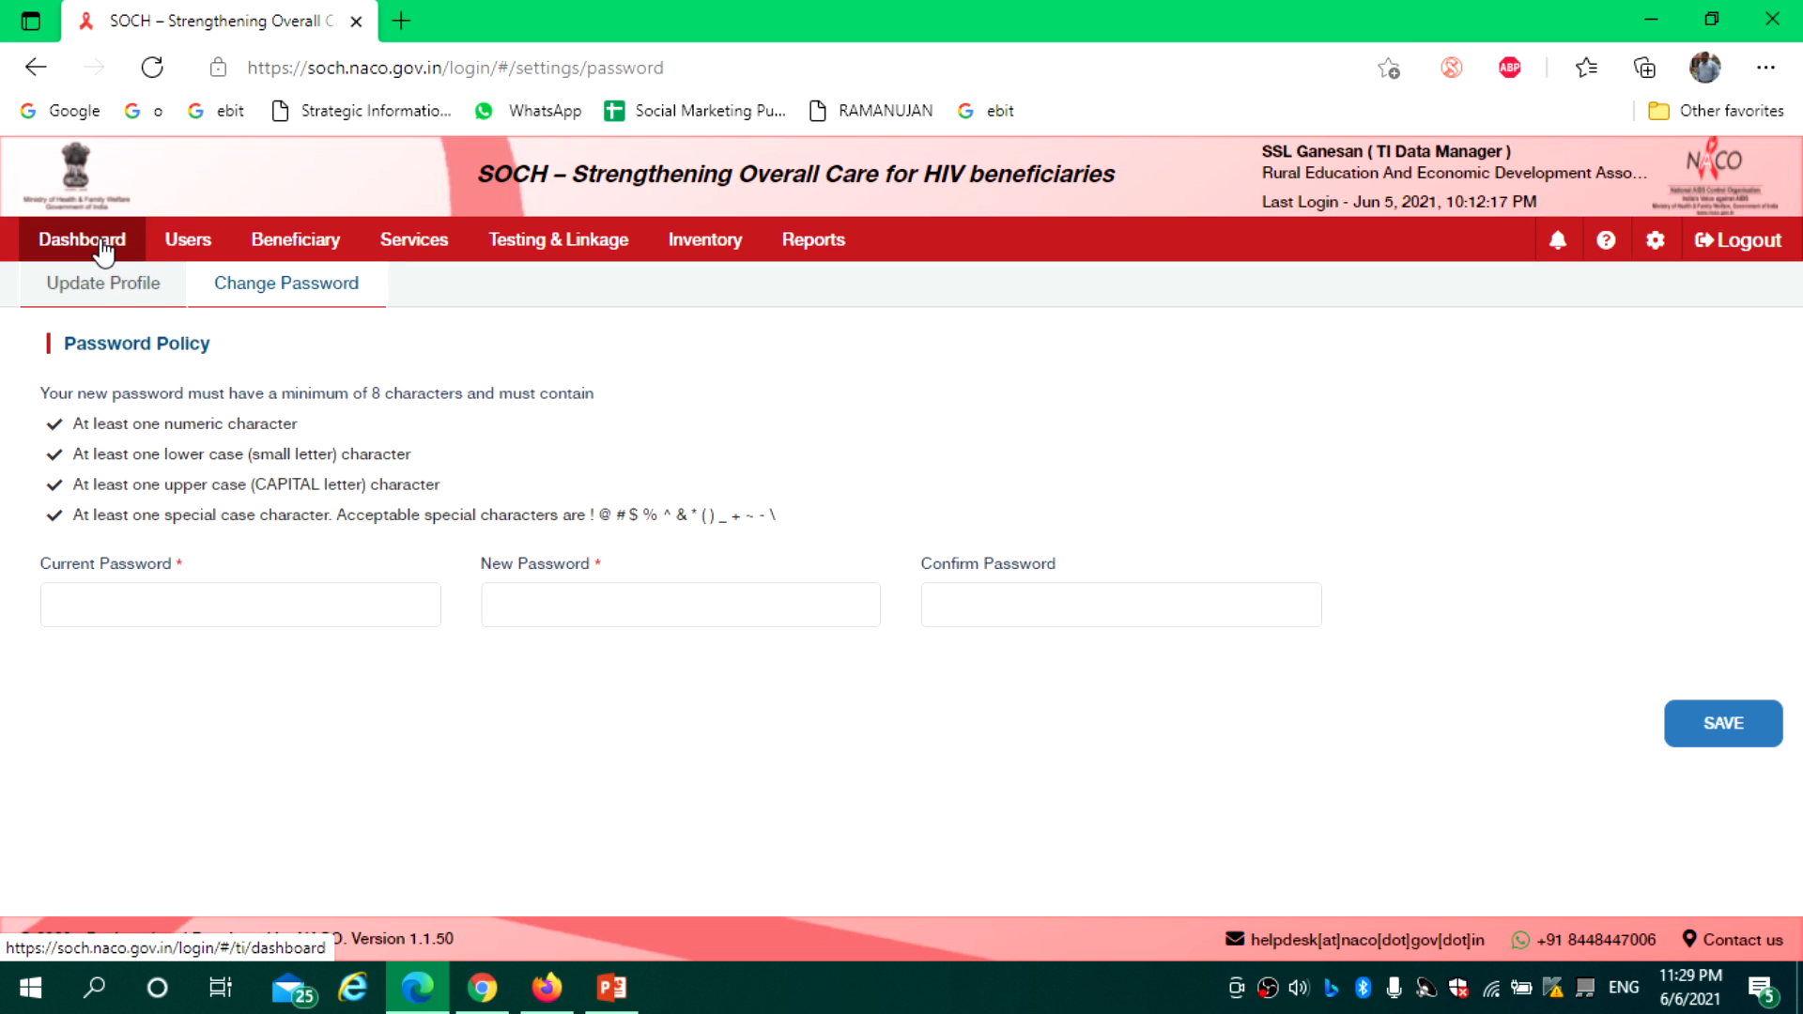
left_click(103, 250)
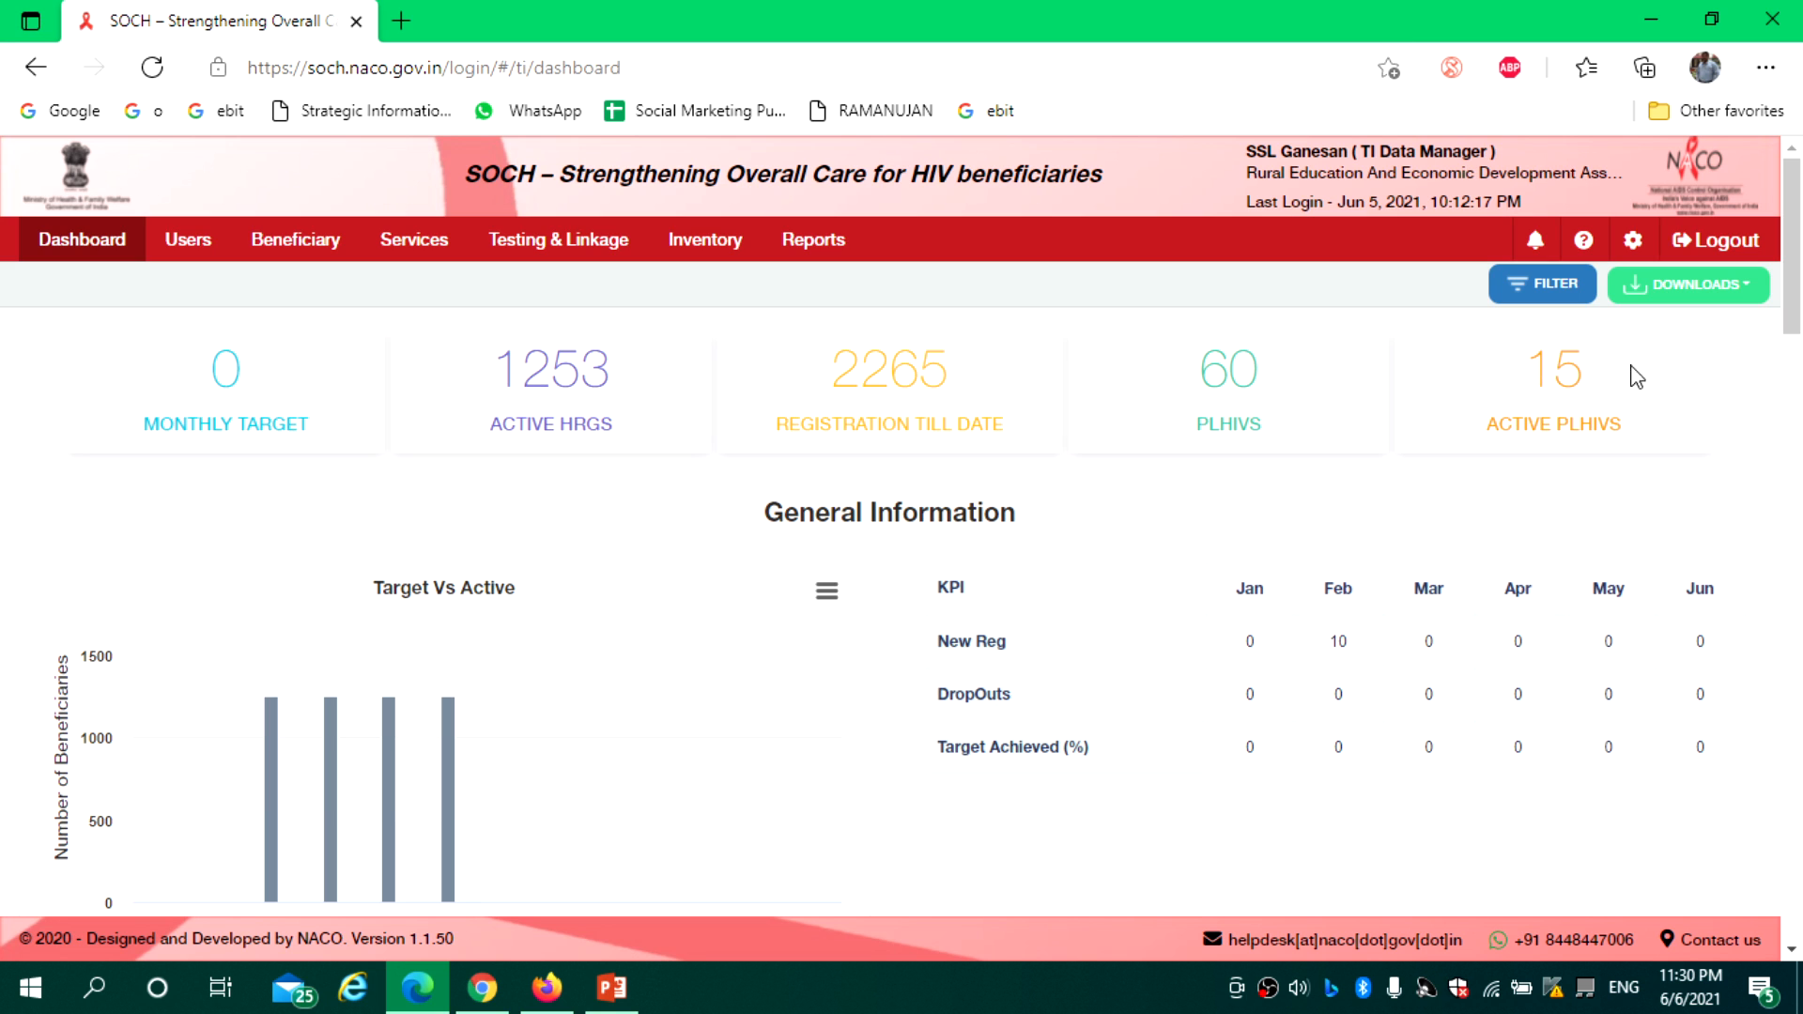
Review the General Information target-versus-active chart and the March–May New Reg values
left_click_drag(1793, 235, 1798, 279)
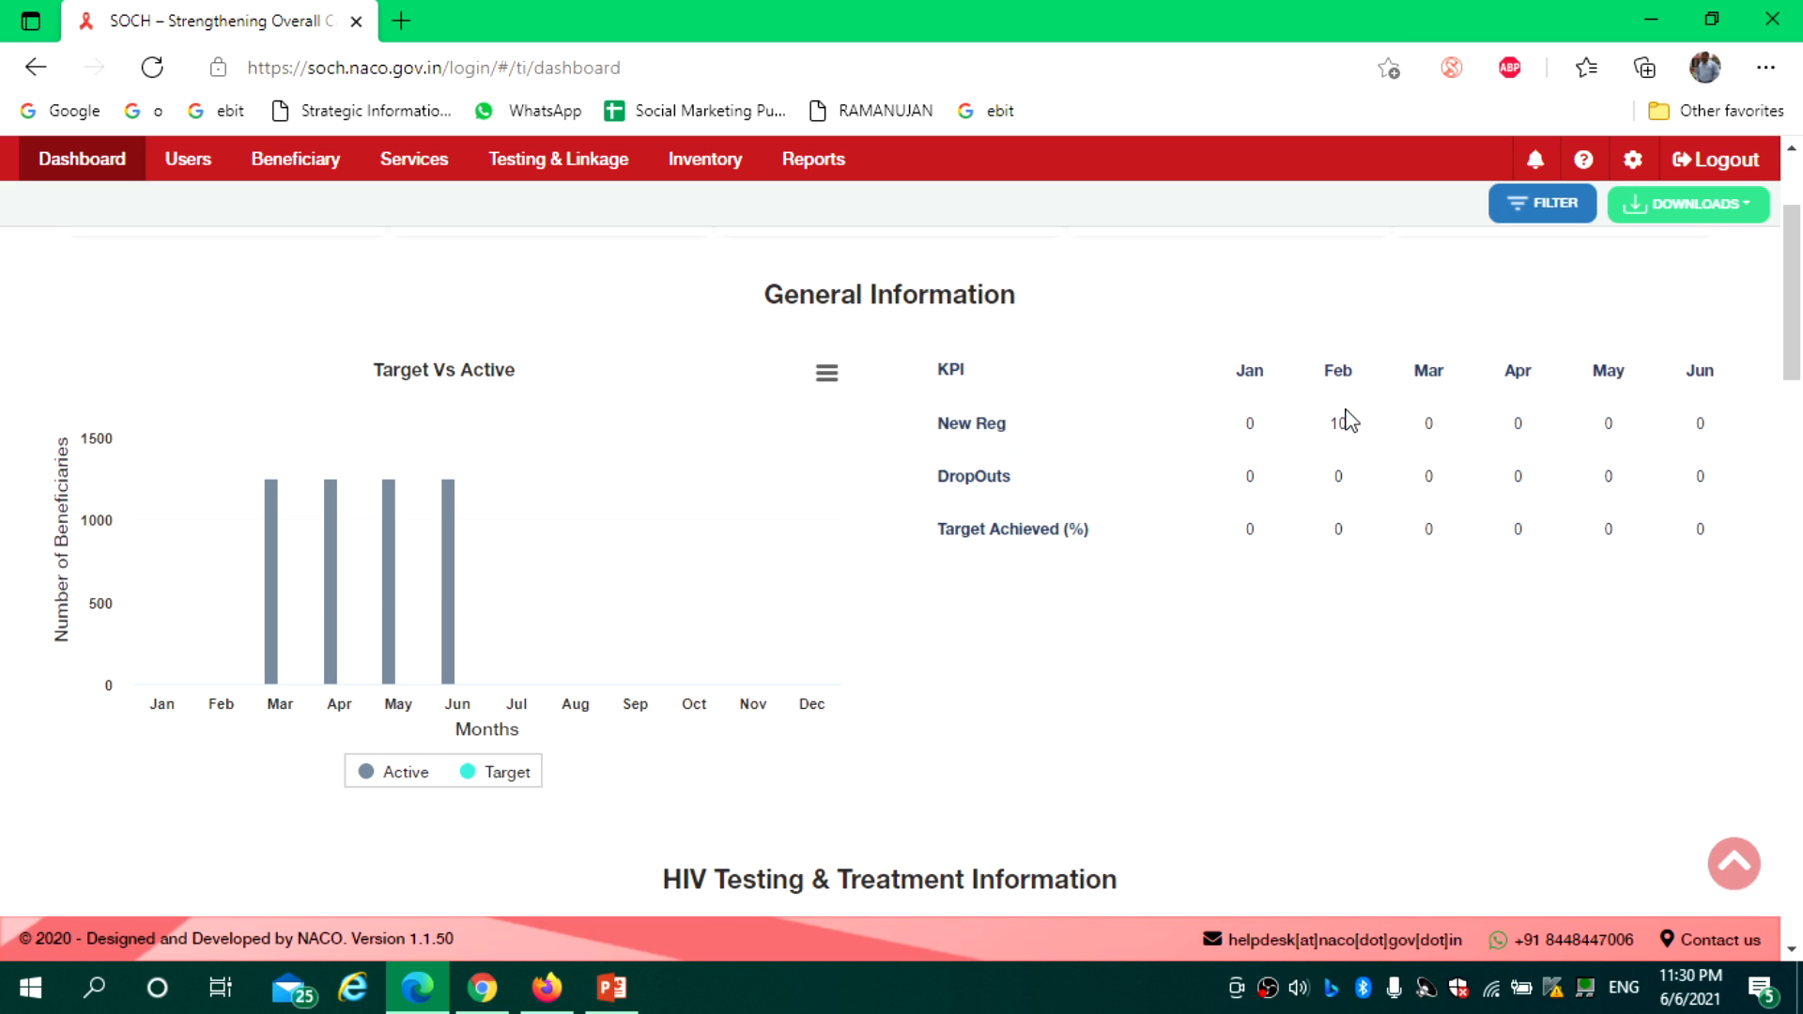
left_click_drag(1417, 440, 1645, 442)
left_click(1366, 519)
mouse_move(448, 508)
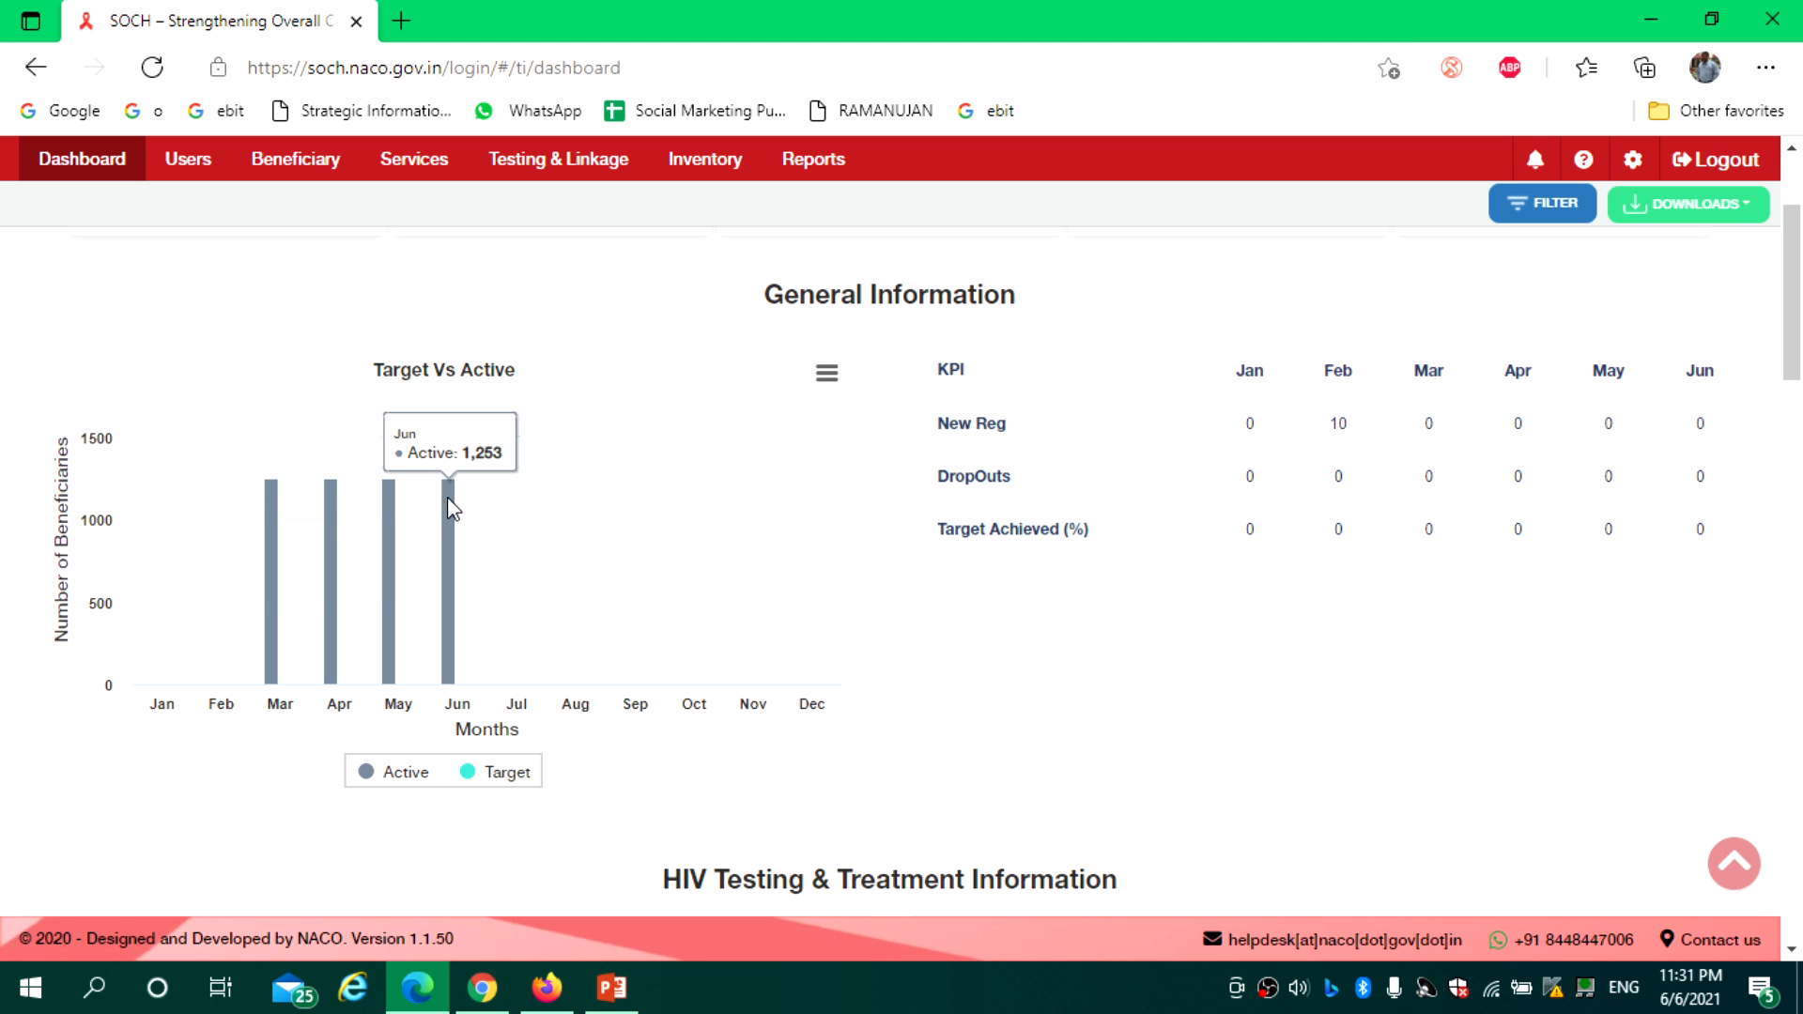
mouse_move(392, 503)
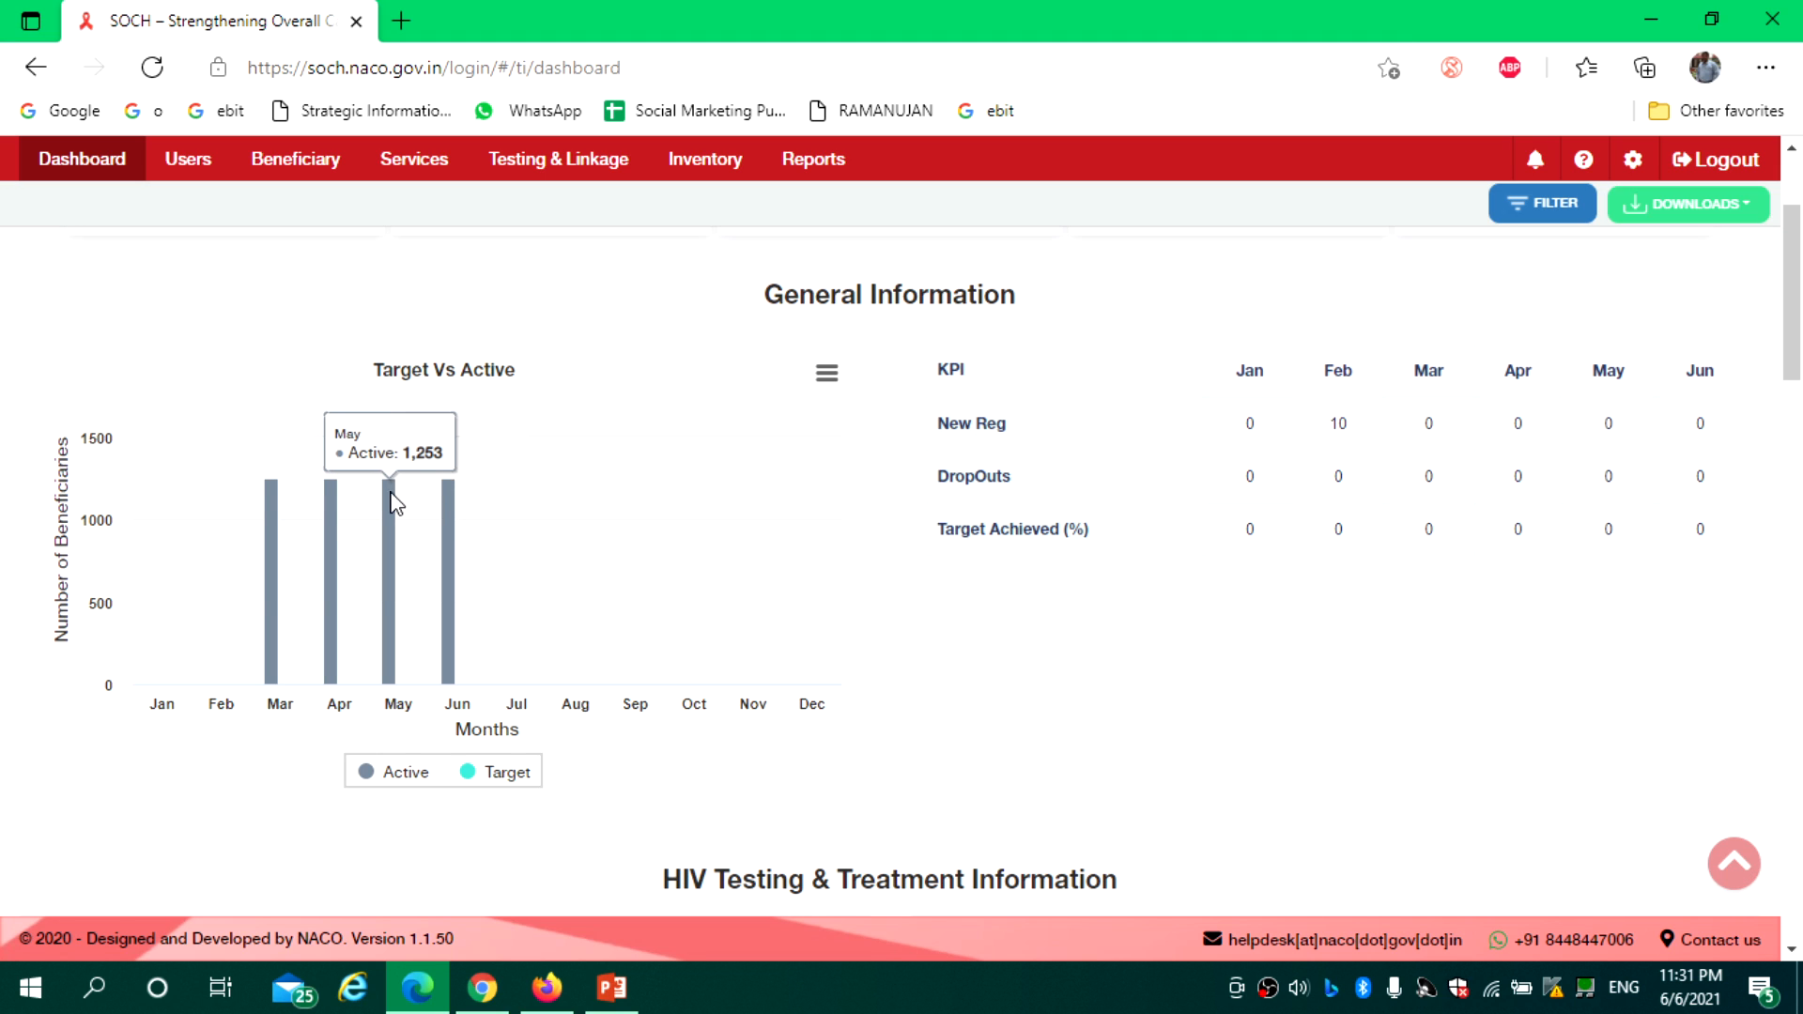
mouse_move(272, 515)
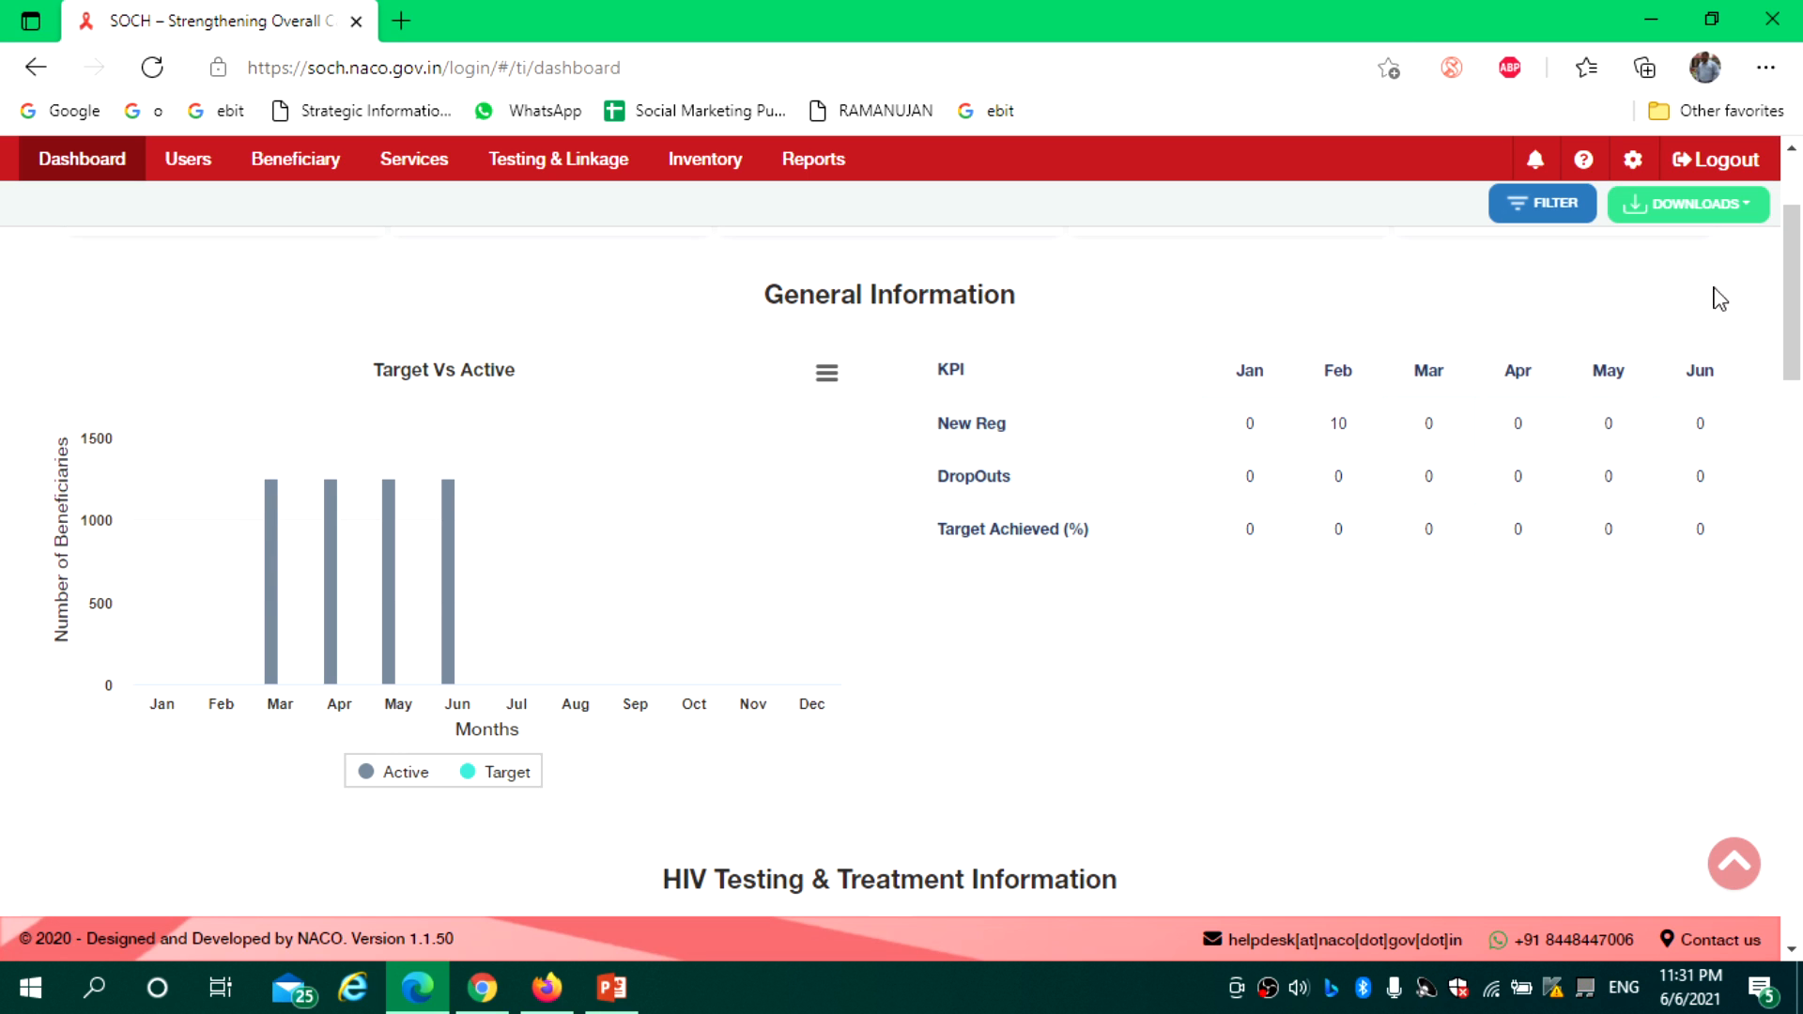
Scroll through the HIV Testing & Treatment, ART pie and STI Information charts
scroll(1795, 315, "down", 5)
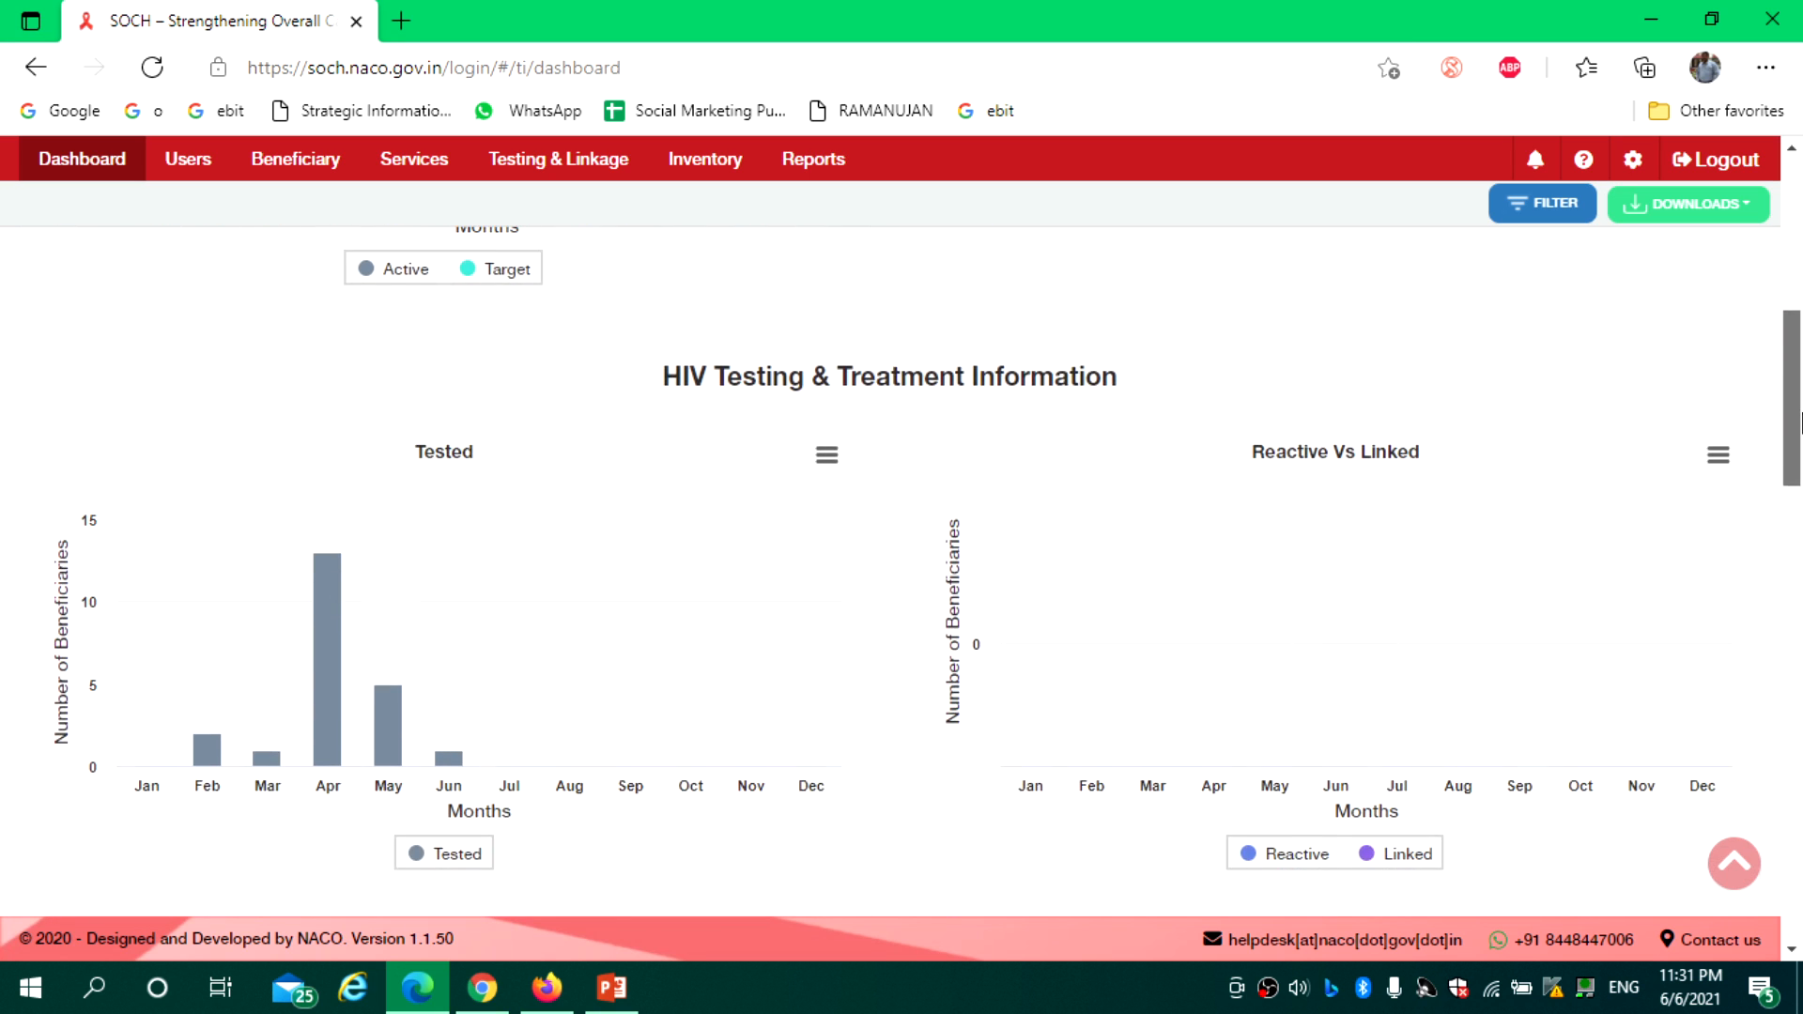
mouse_move(207, 772)
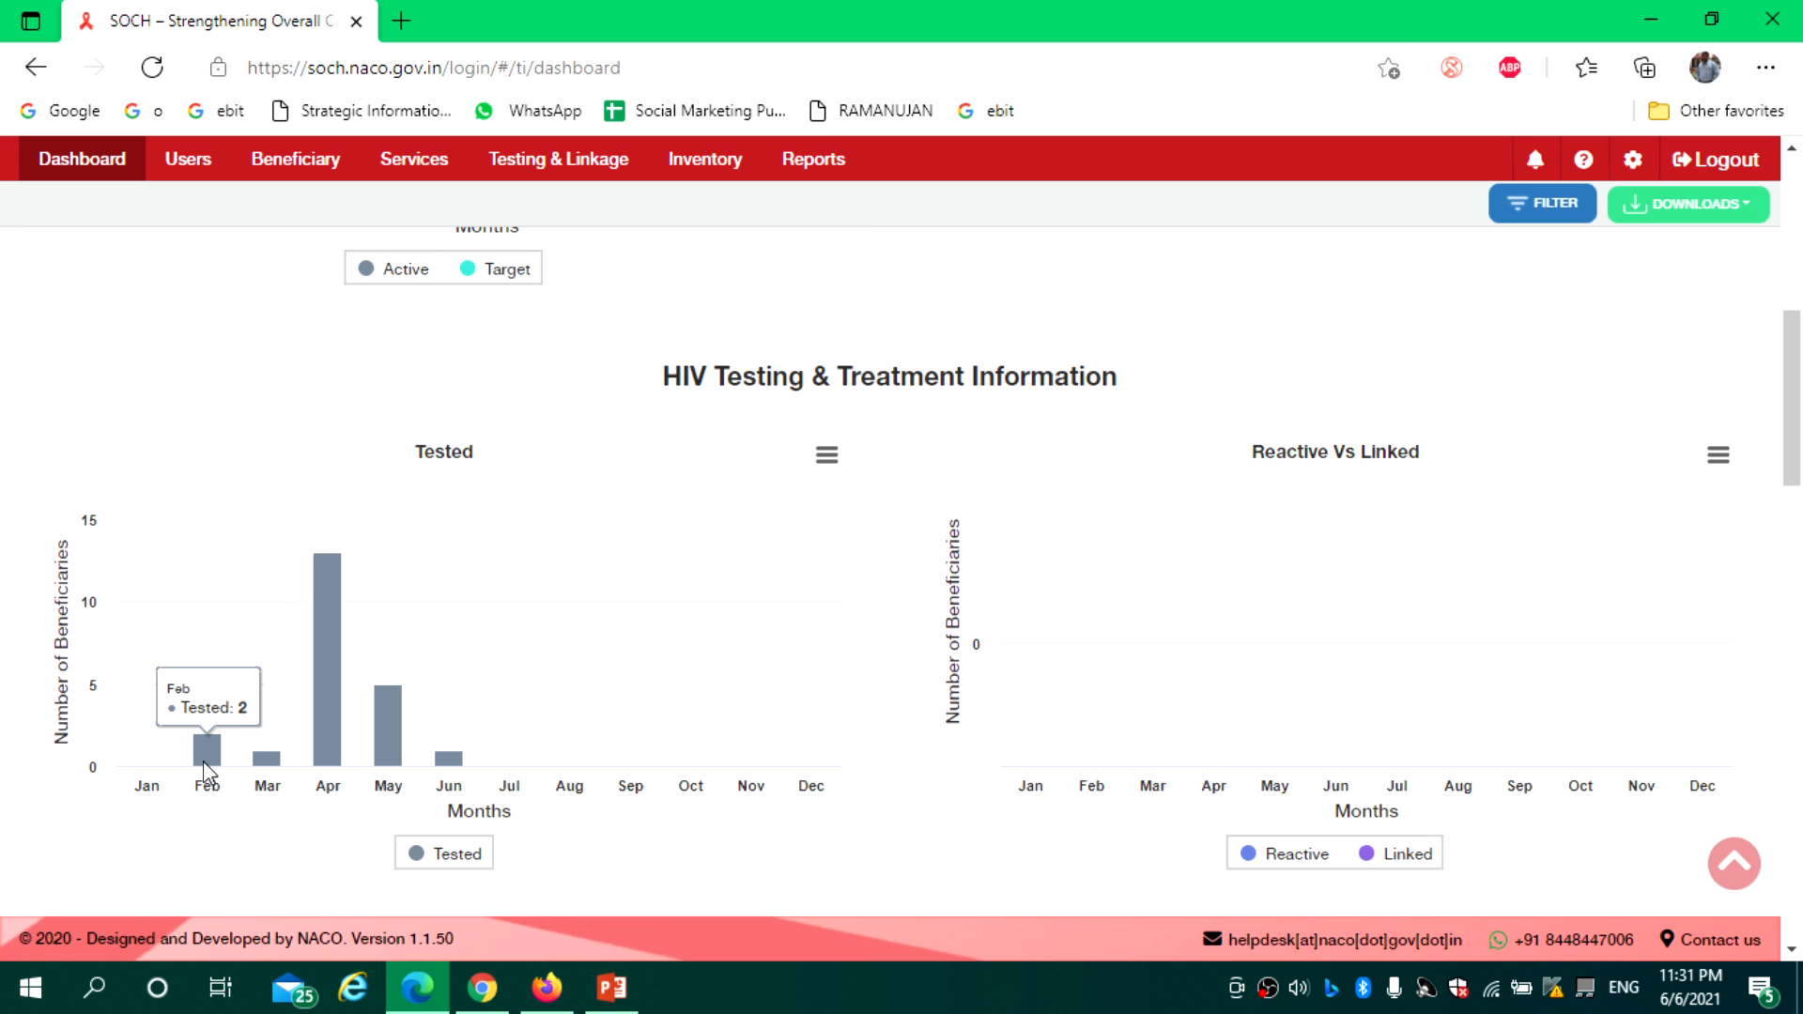
mouse_move(323, 740)
mouse_move(398, 752)
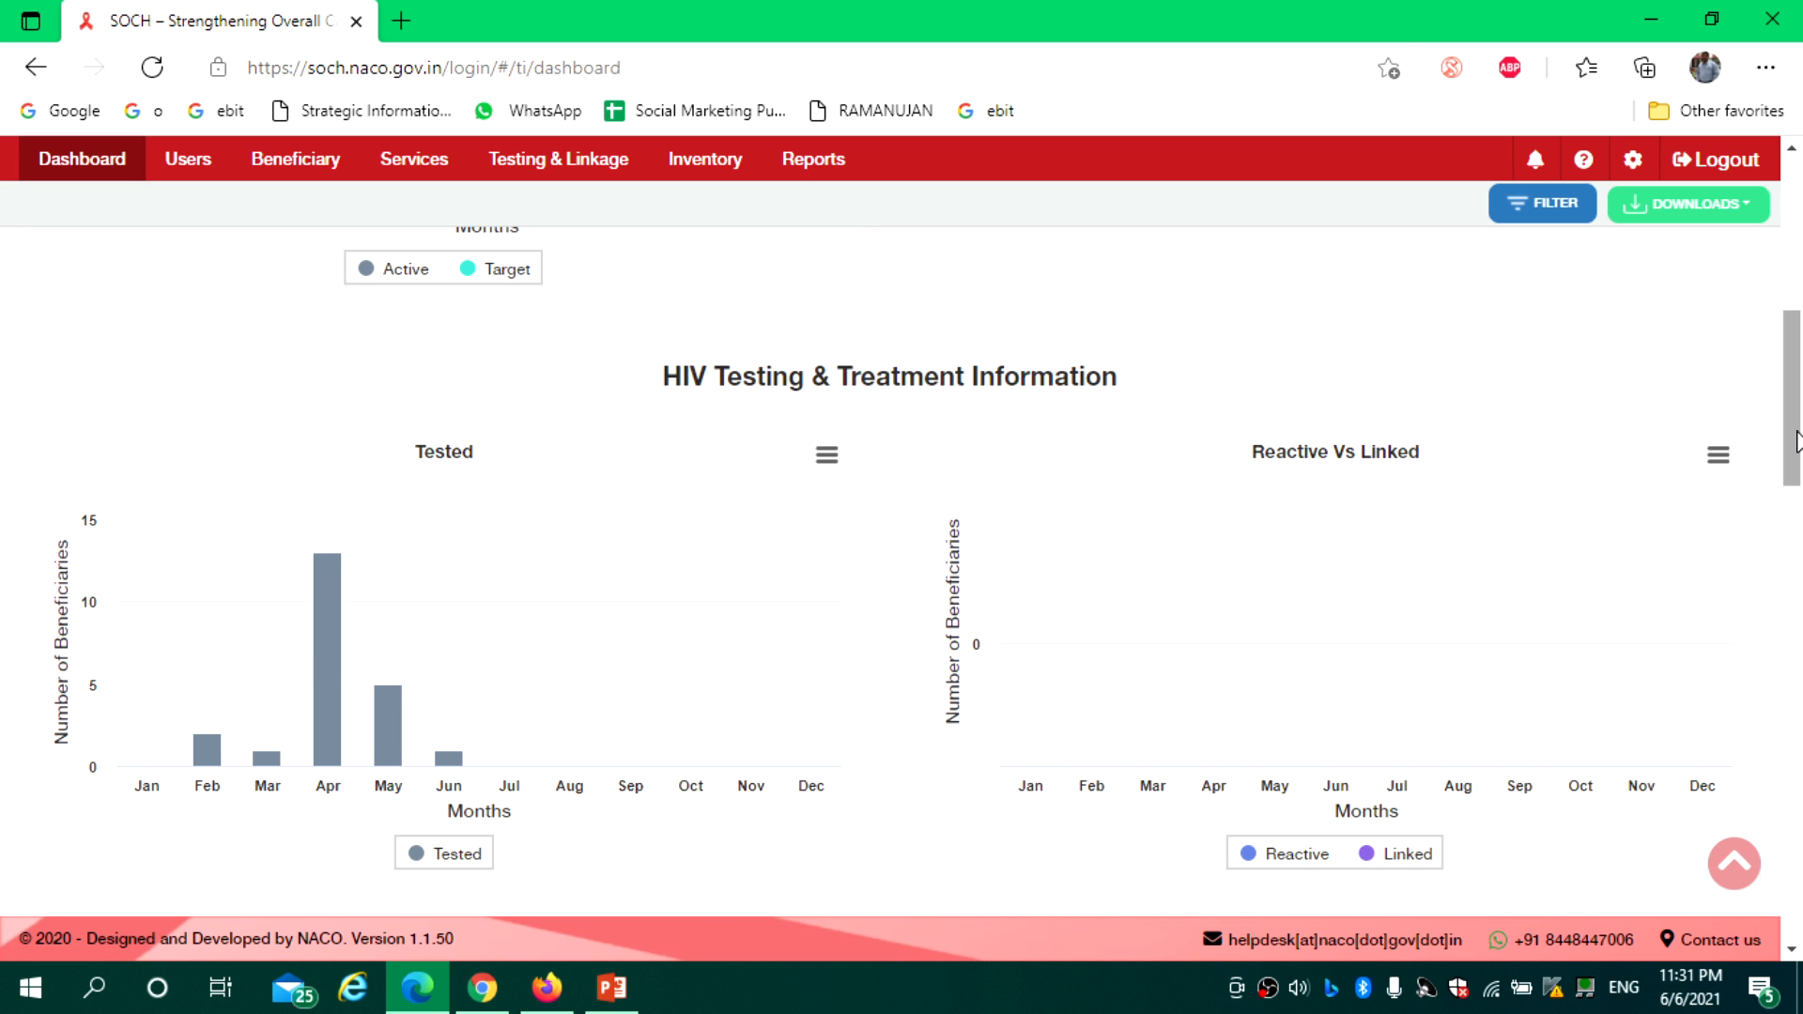
left_click_drag(1796, 440, 1799, 467)
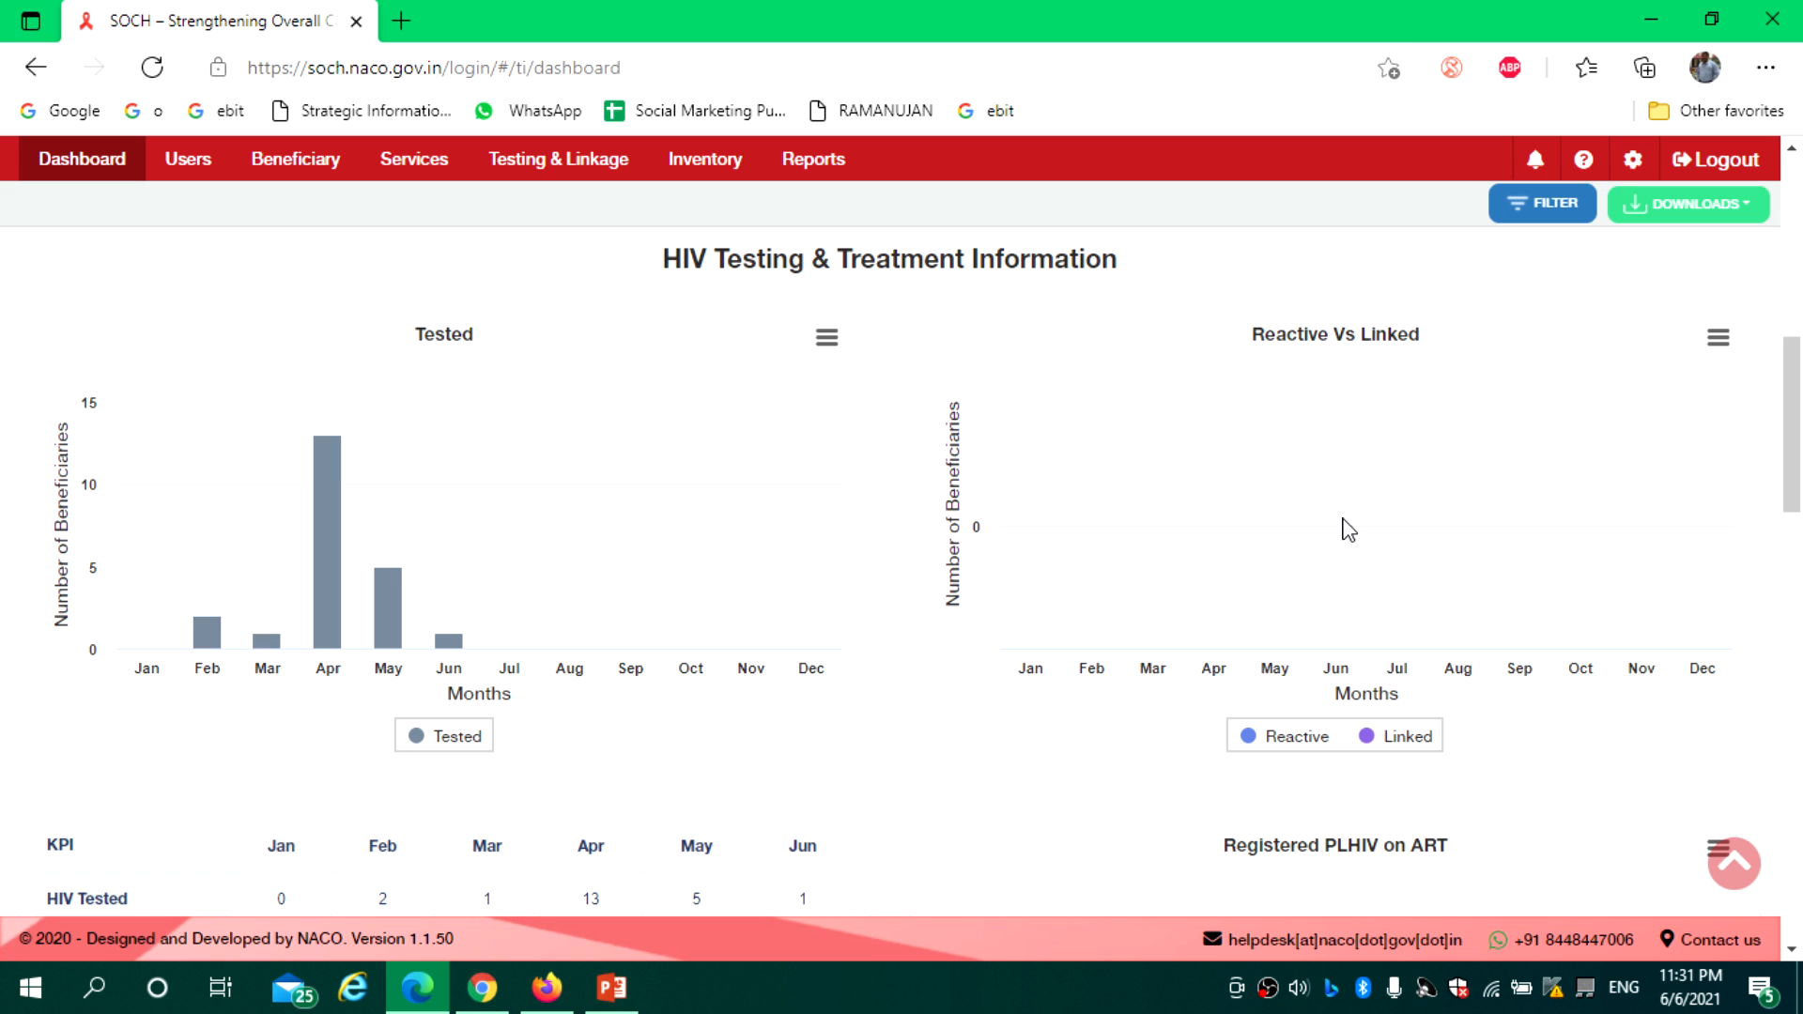
left_click_drag(1799, 451, 1799, 545)
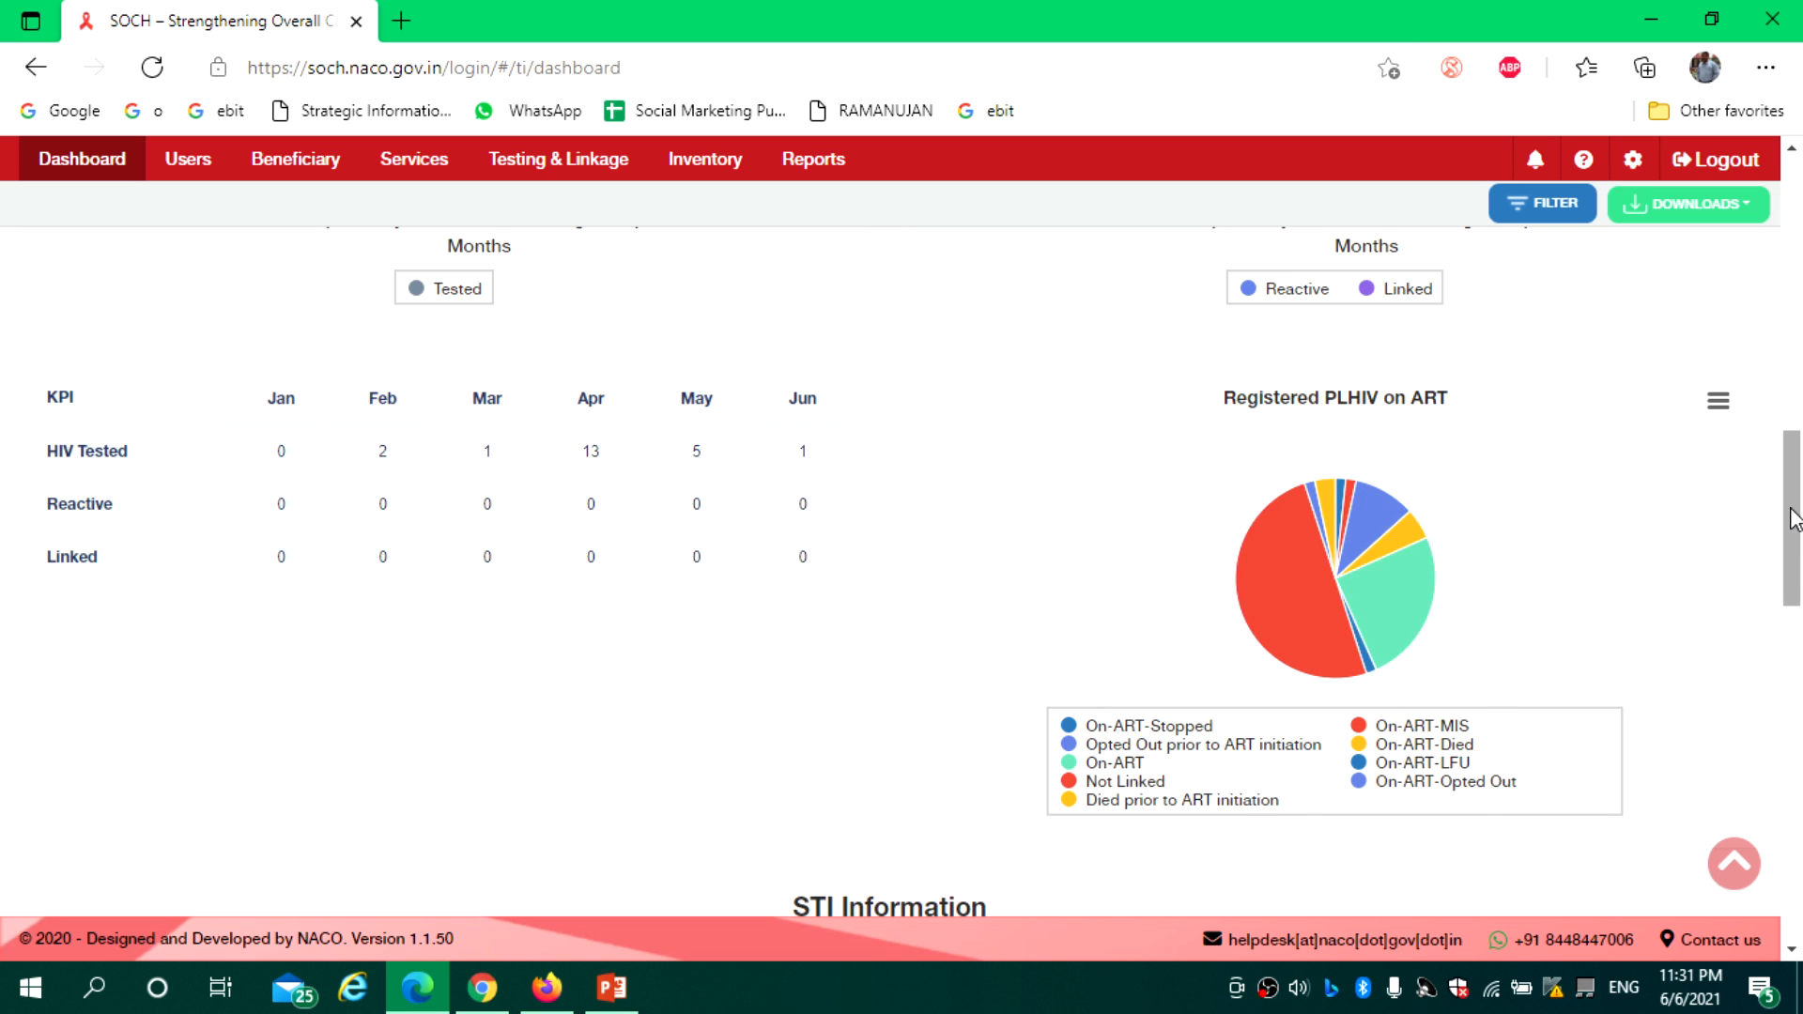
left_click_drag(1796, 519, 1799, 641)
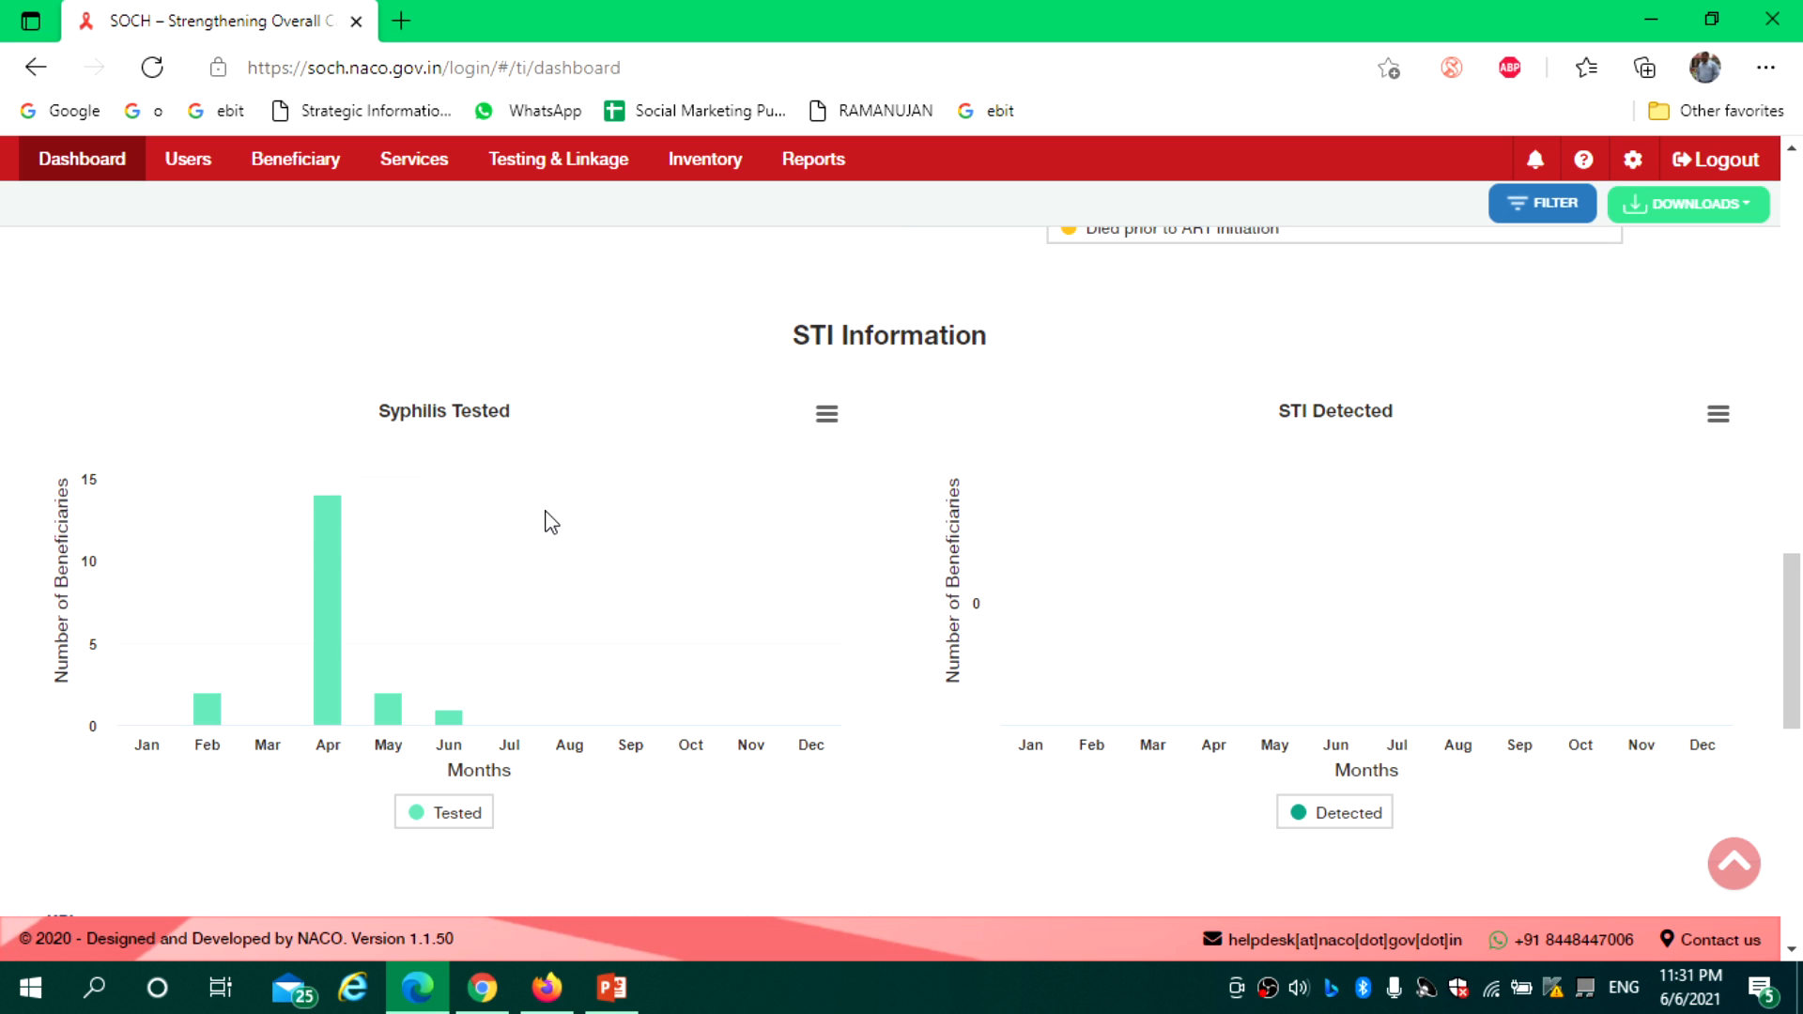
Bring Inventory (61193 condoms, 100 HIV kits, 0 needles) and the Commodities chart into view
scroll(1648, 561, "down", 2)
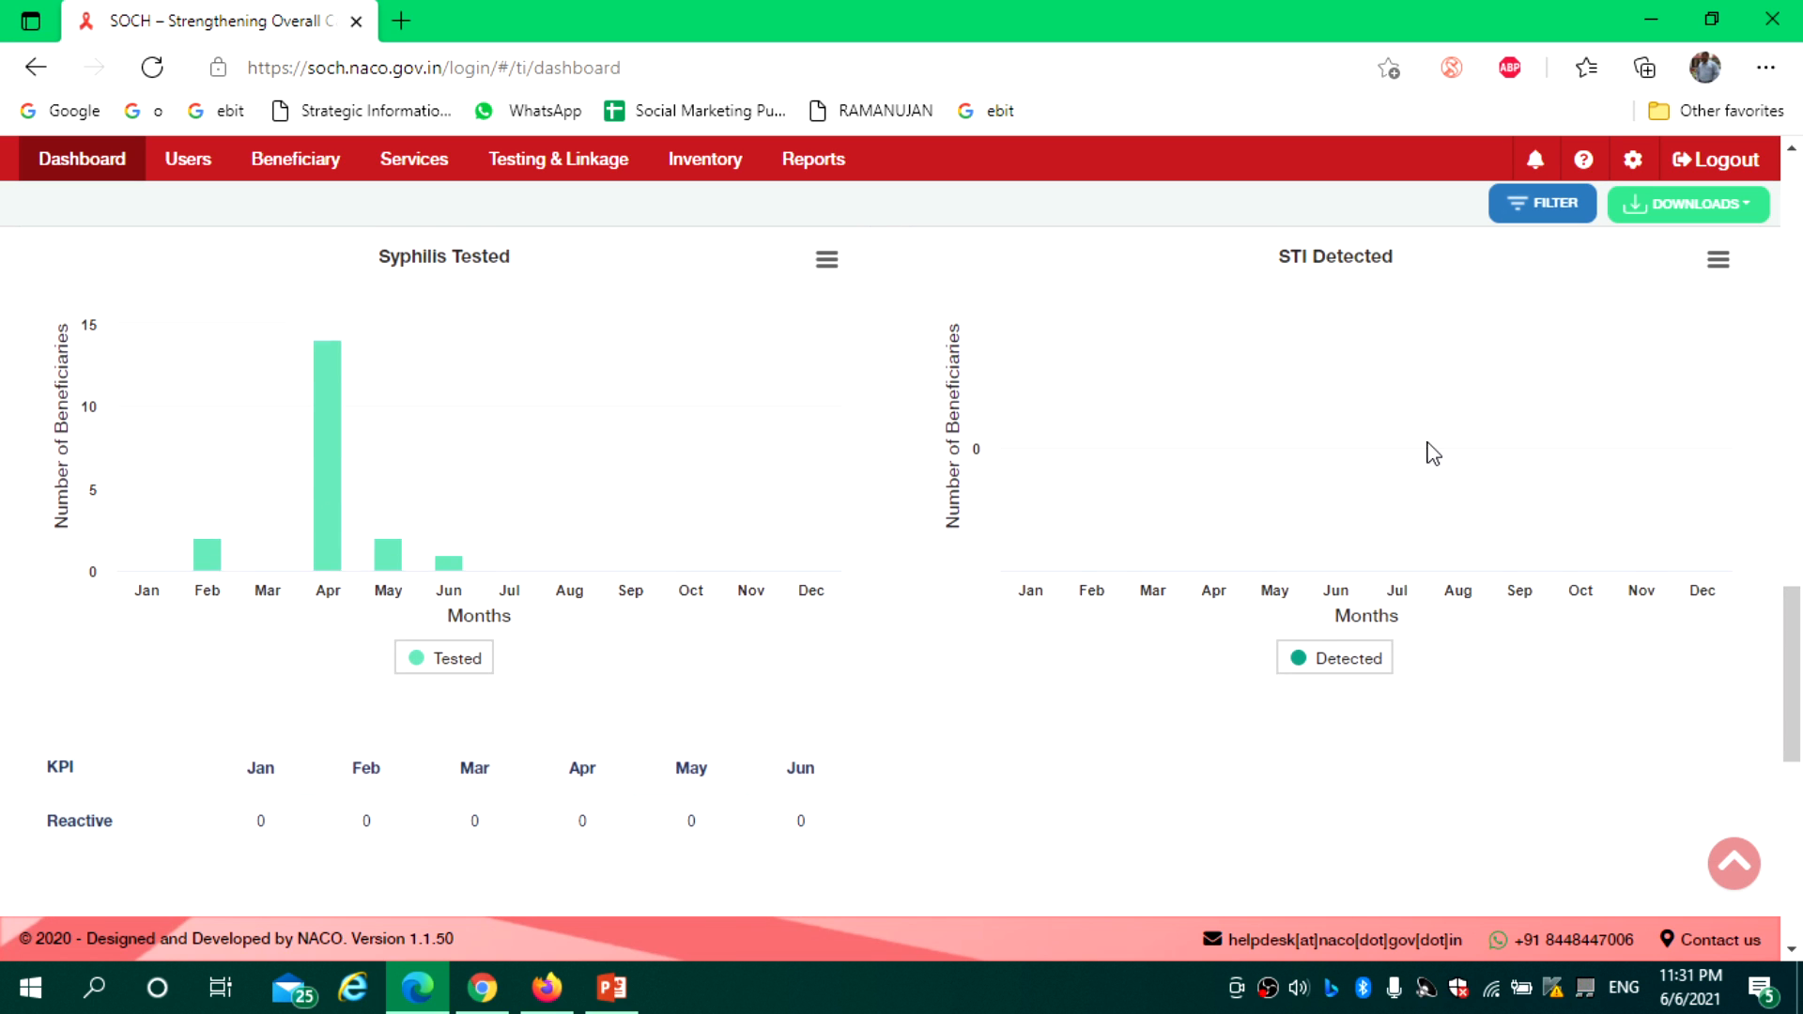
left_click_drag(1795, 687, 1800, 755)
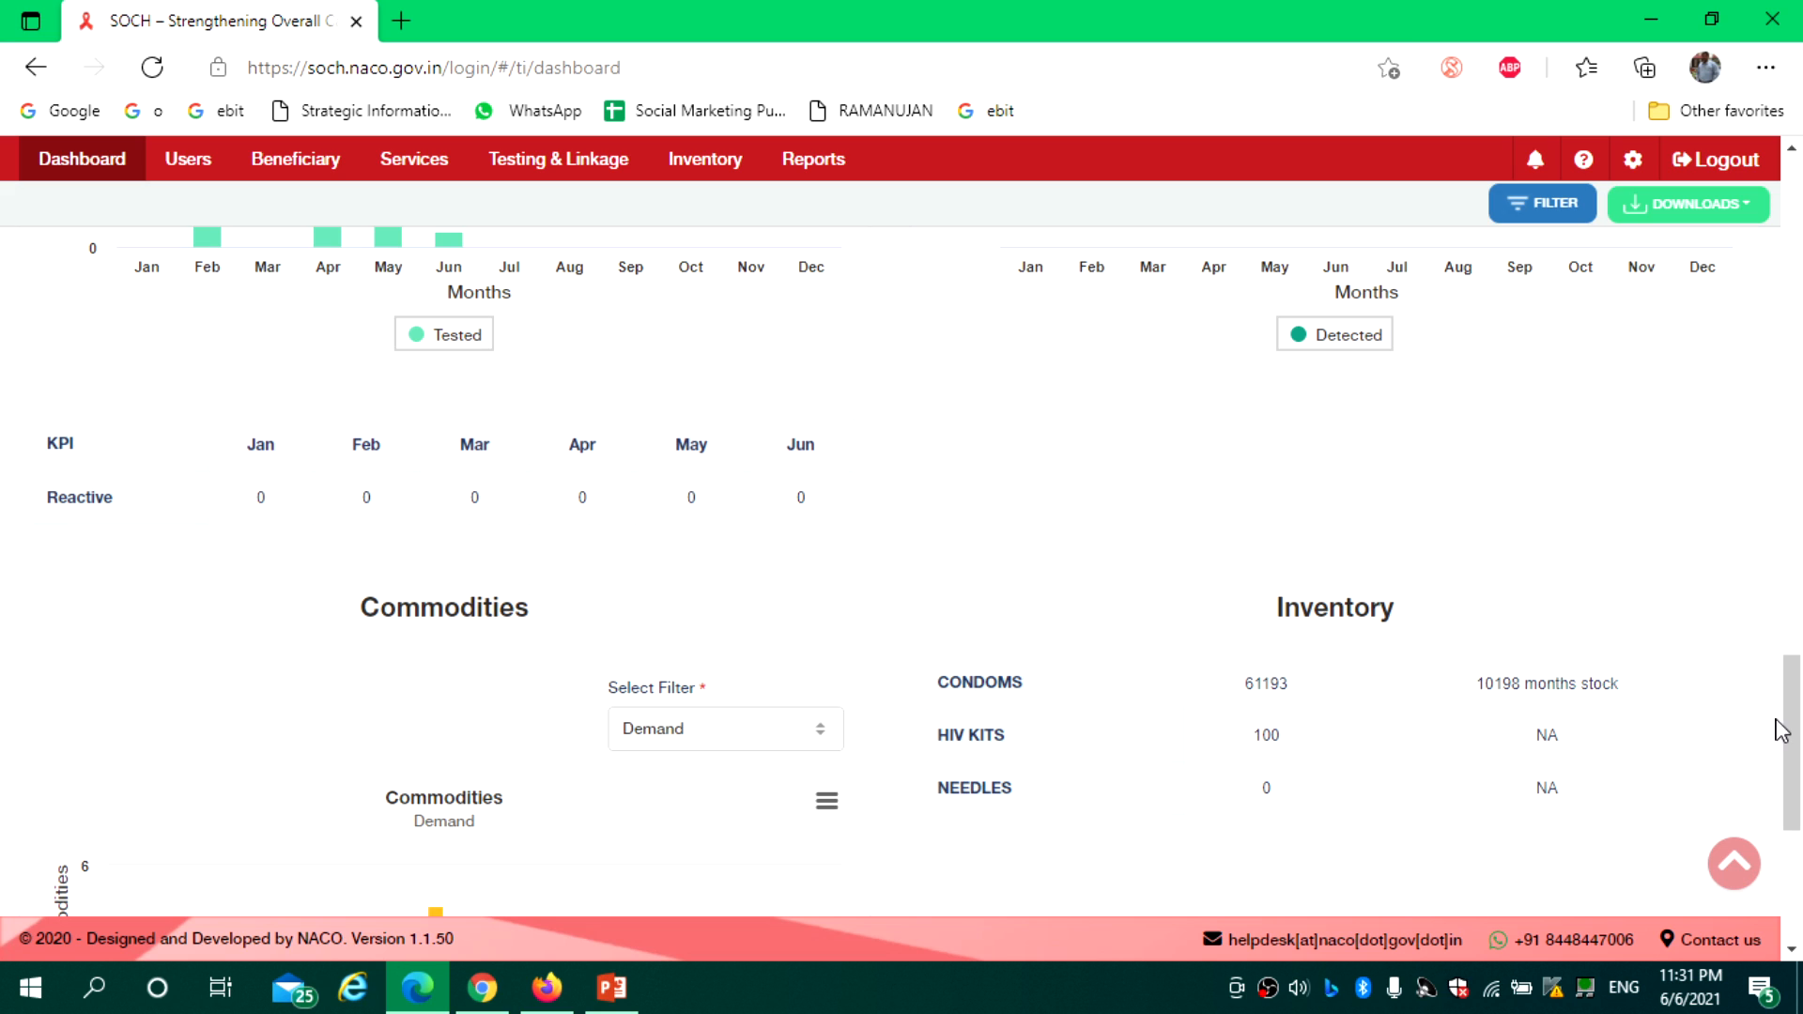
left_click_drag(109, 454, 44, 439)
left_click(103, 455)
left_click_drag(1799, 689, 1801, 733)
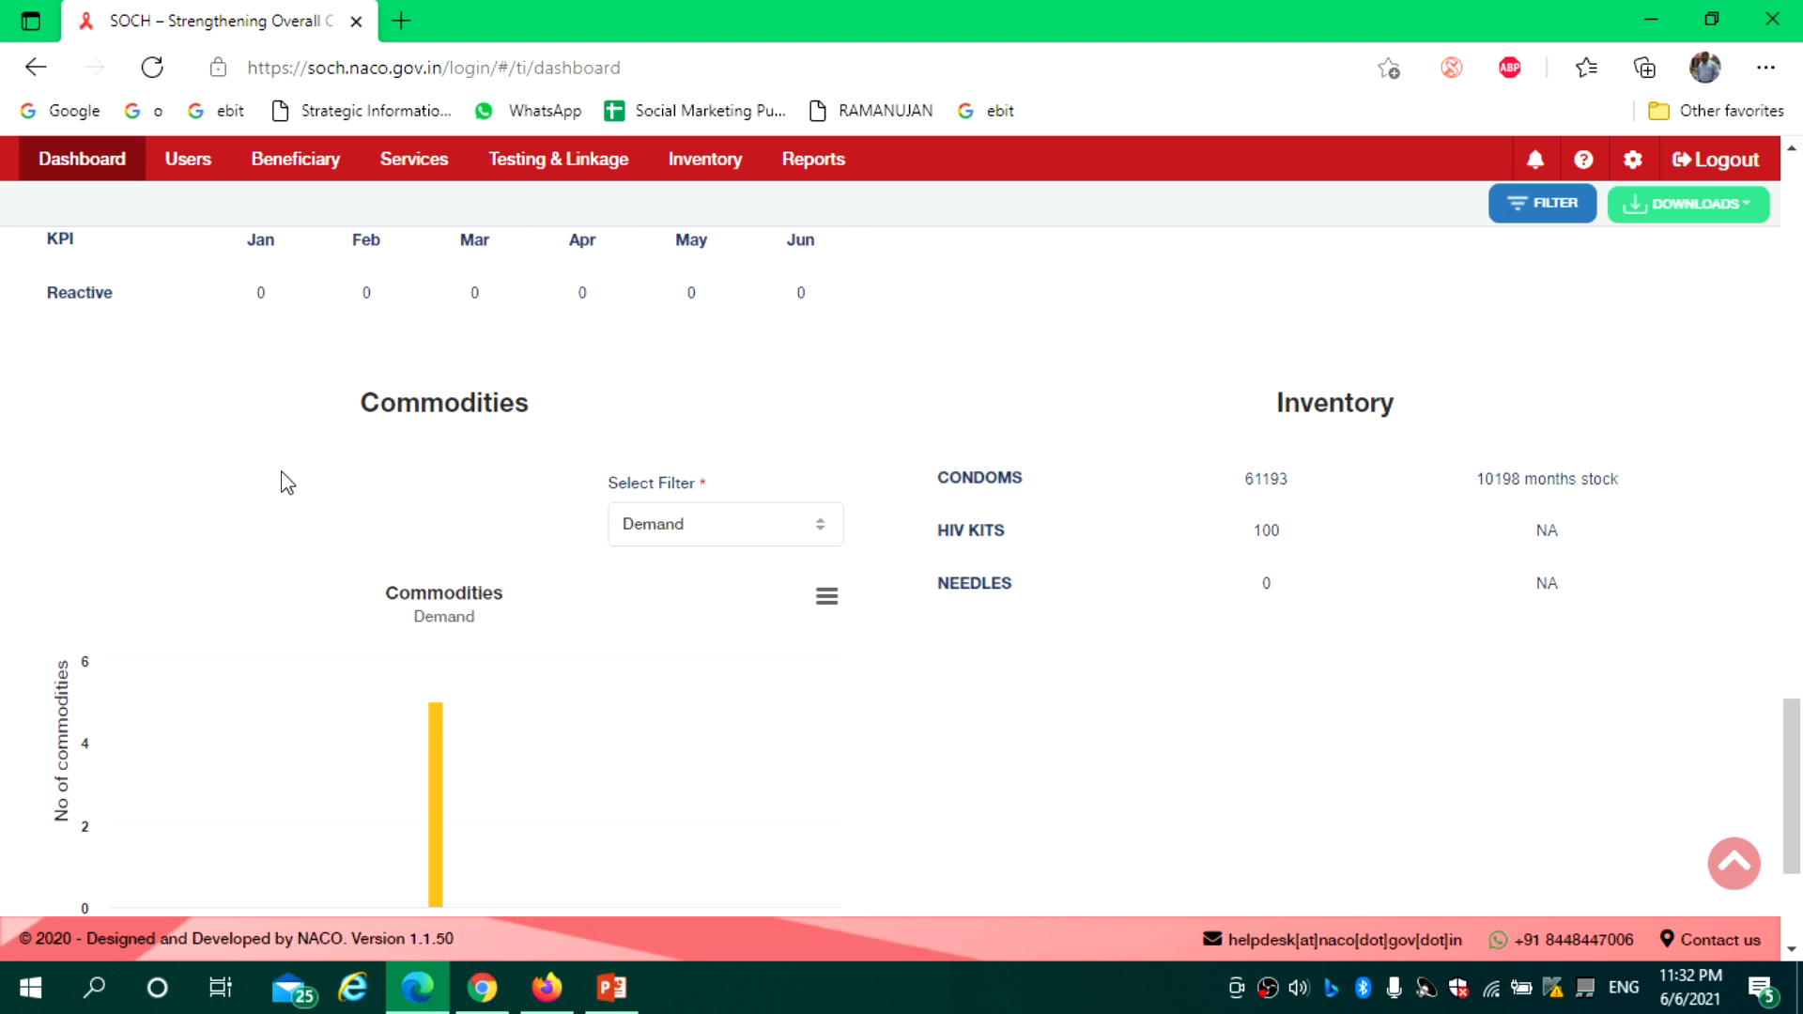
left_click(813, 524)
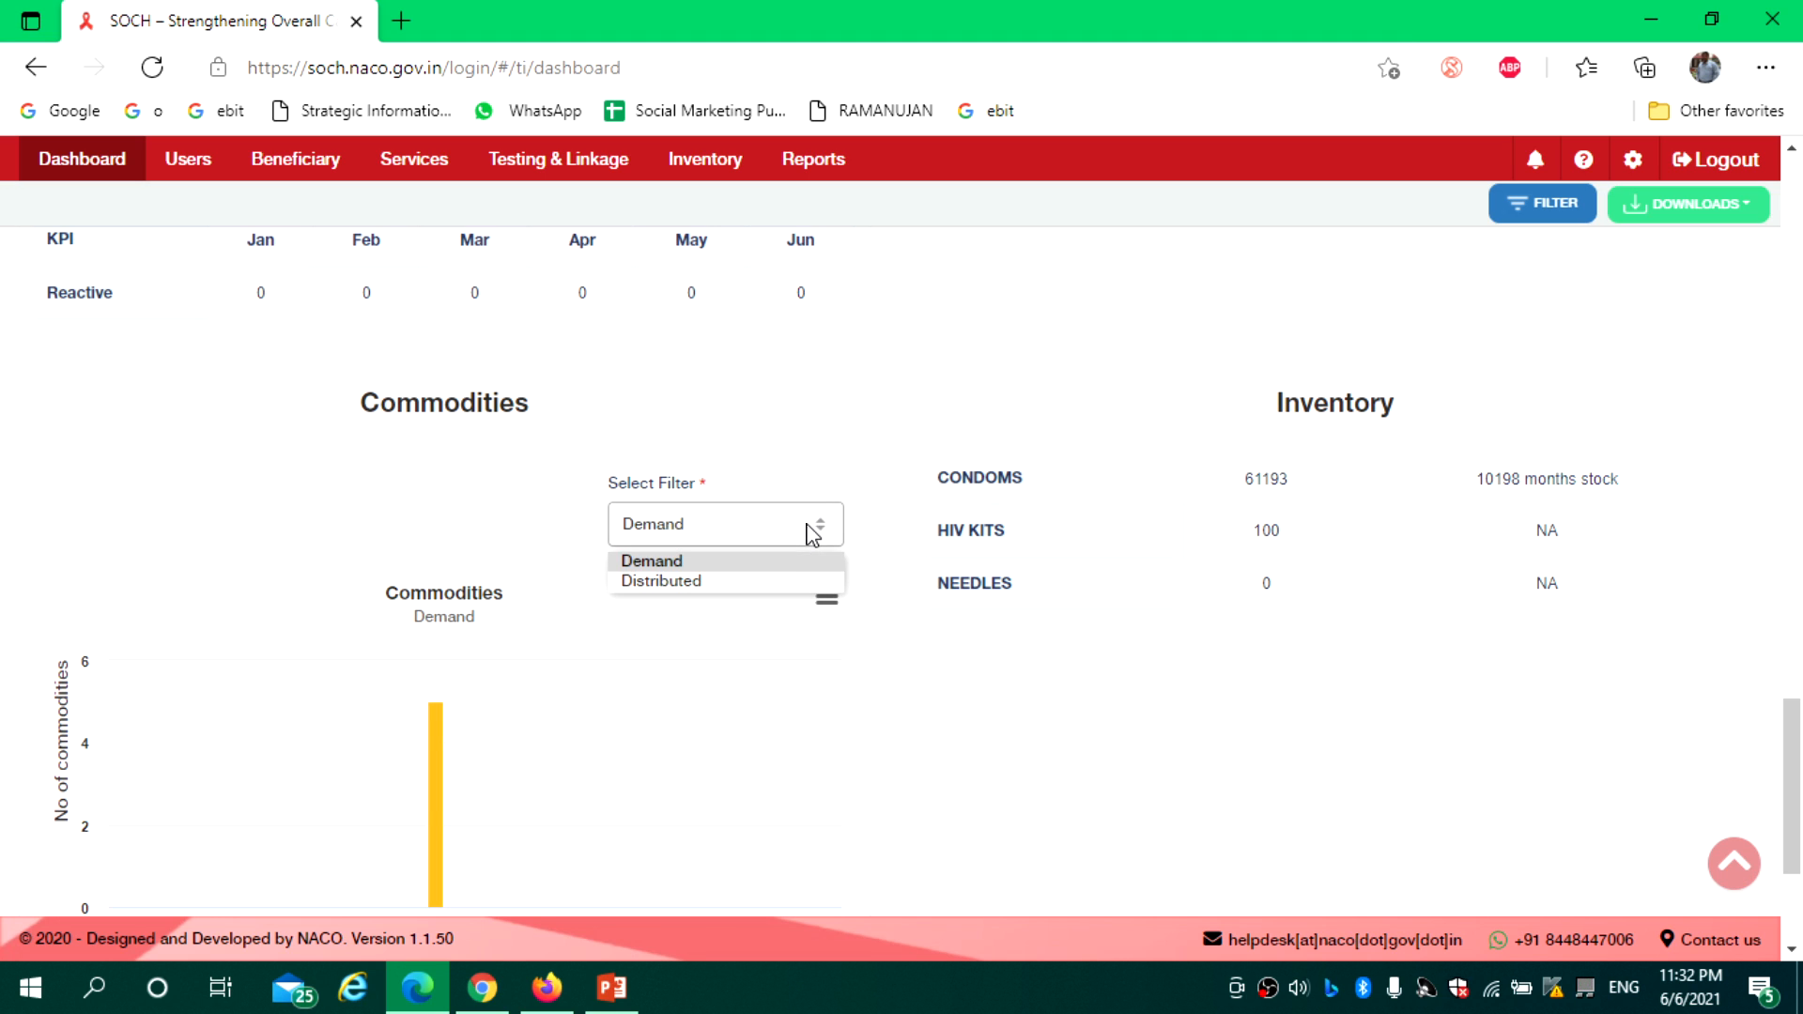
left_click(762, 580)
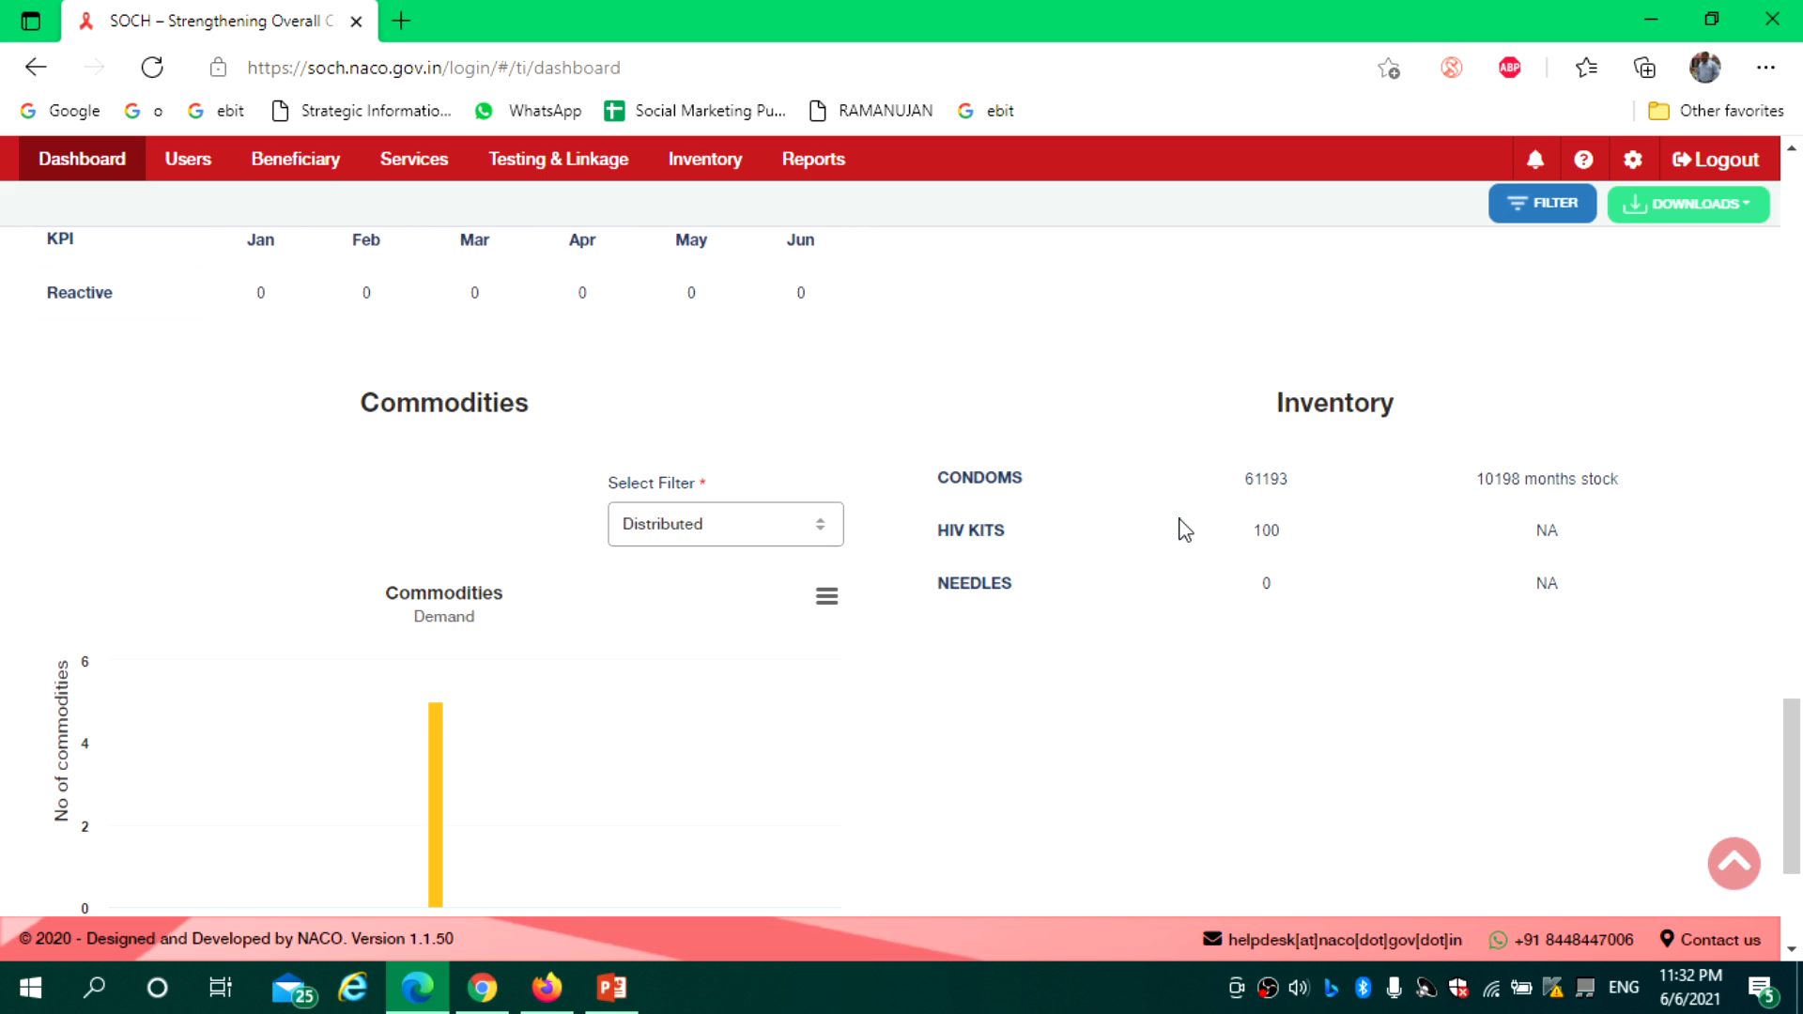
double_click(1305, 484)
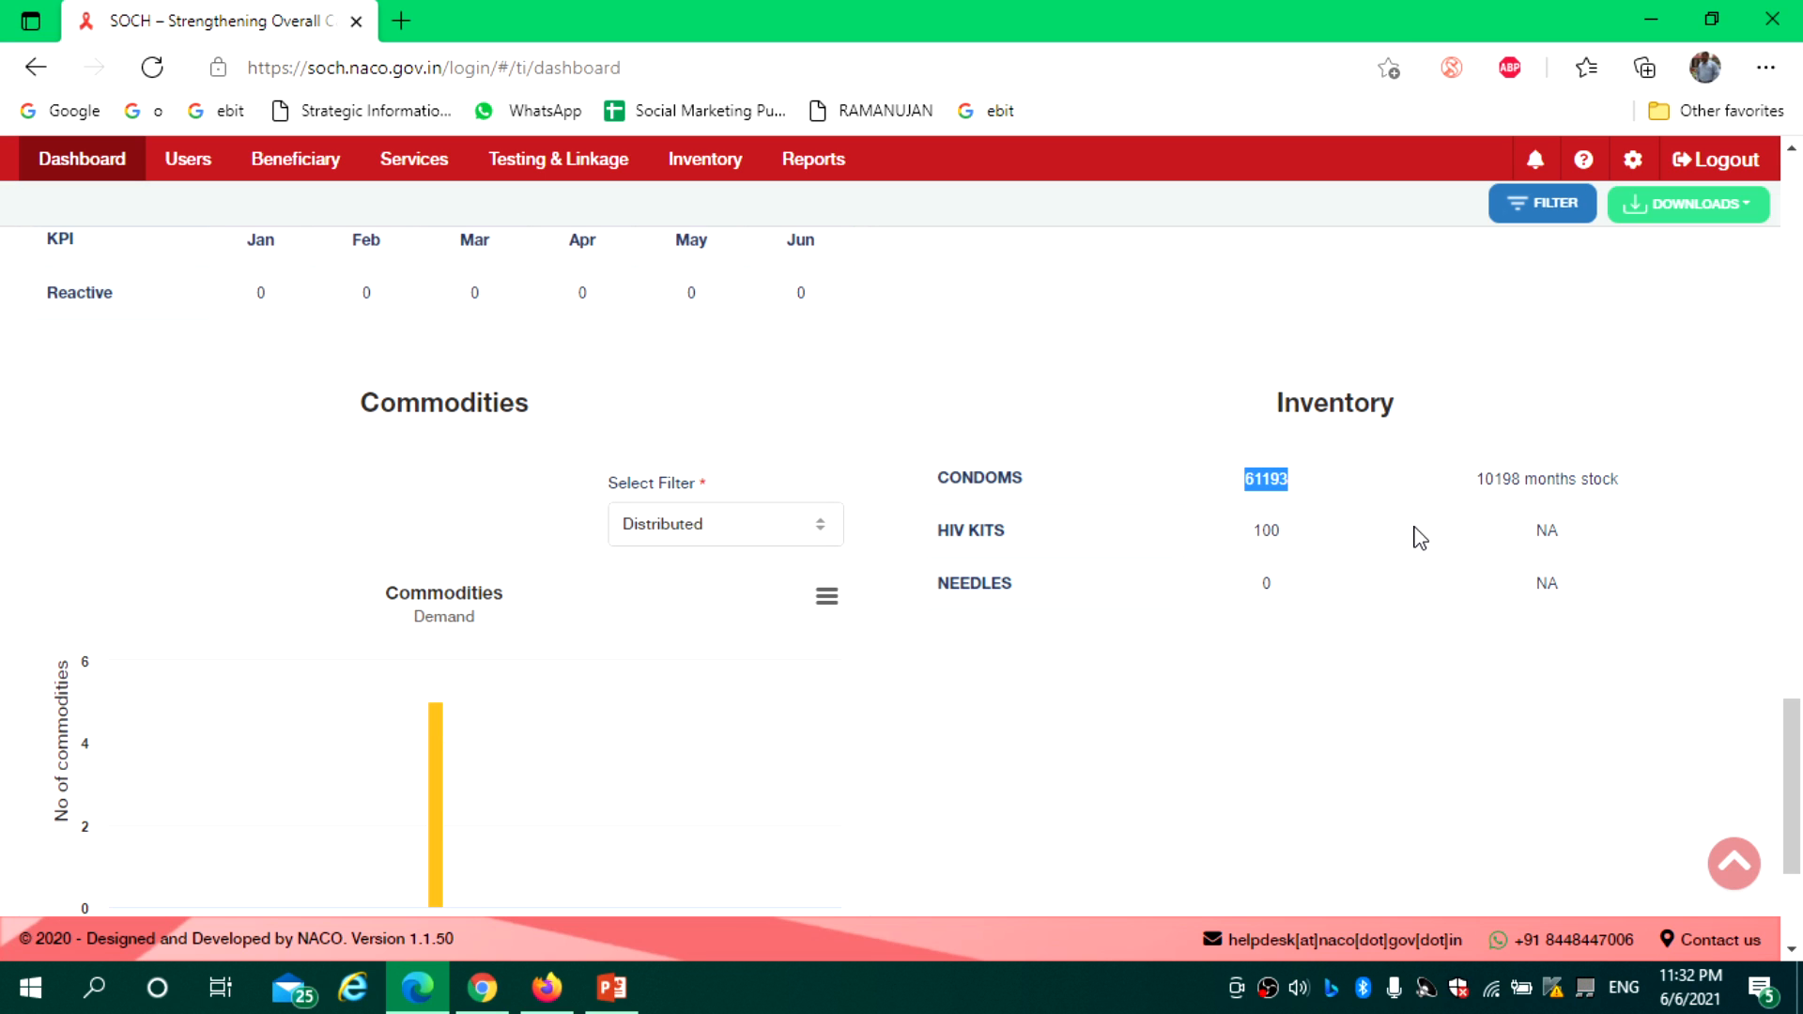
double_click(1482, 483)
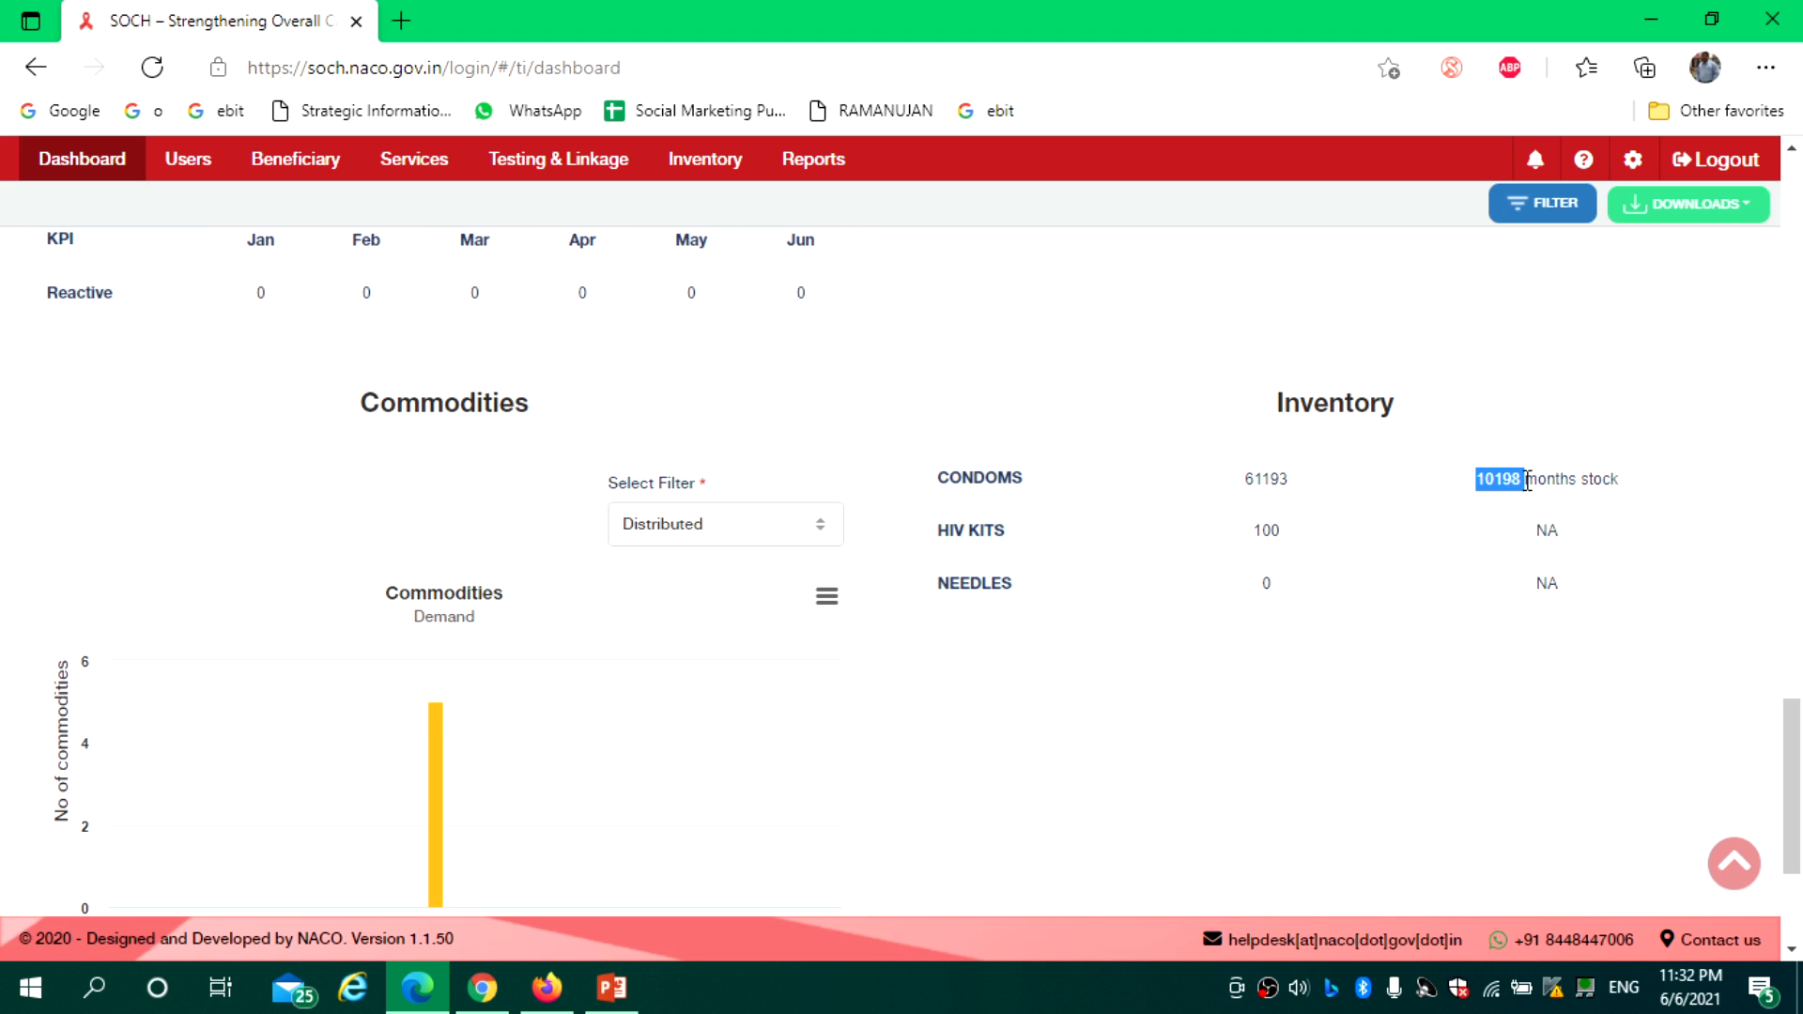
left_click(1507, 480)
double_click(1263, 530)
left_click(1391, 734)
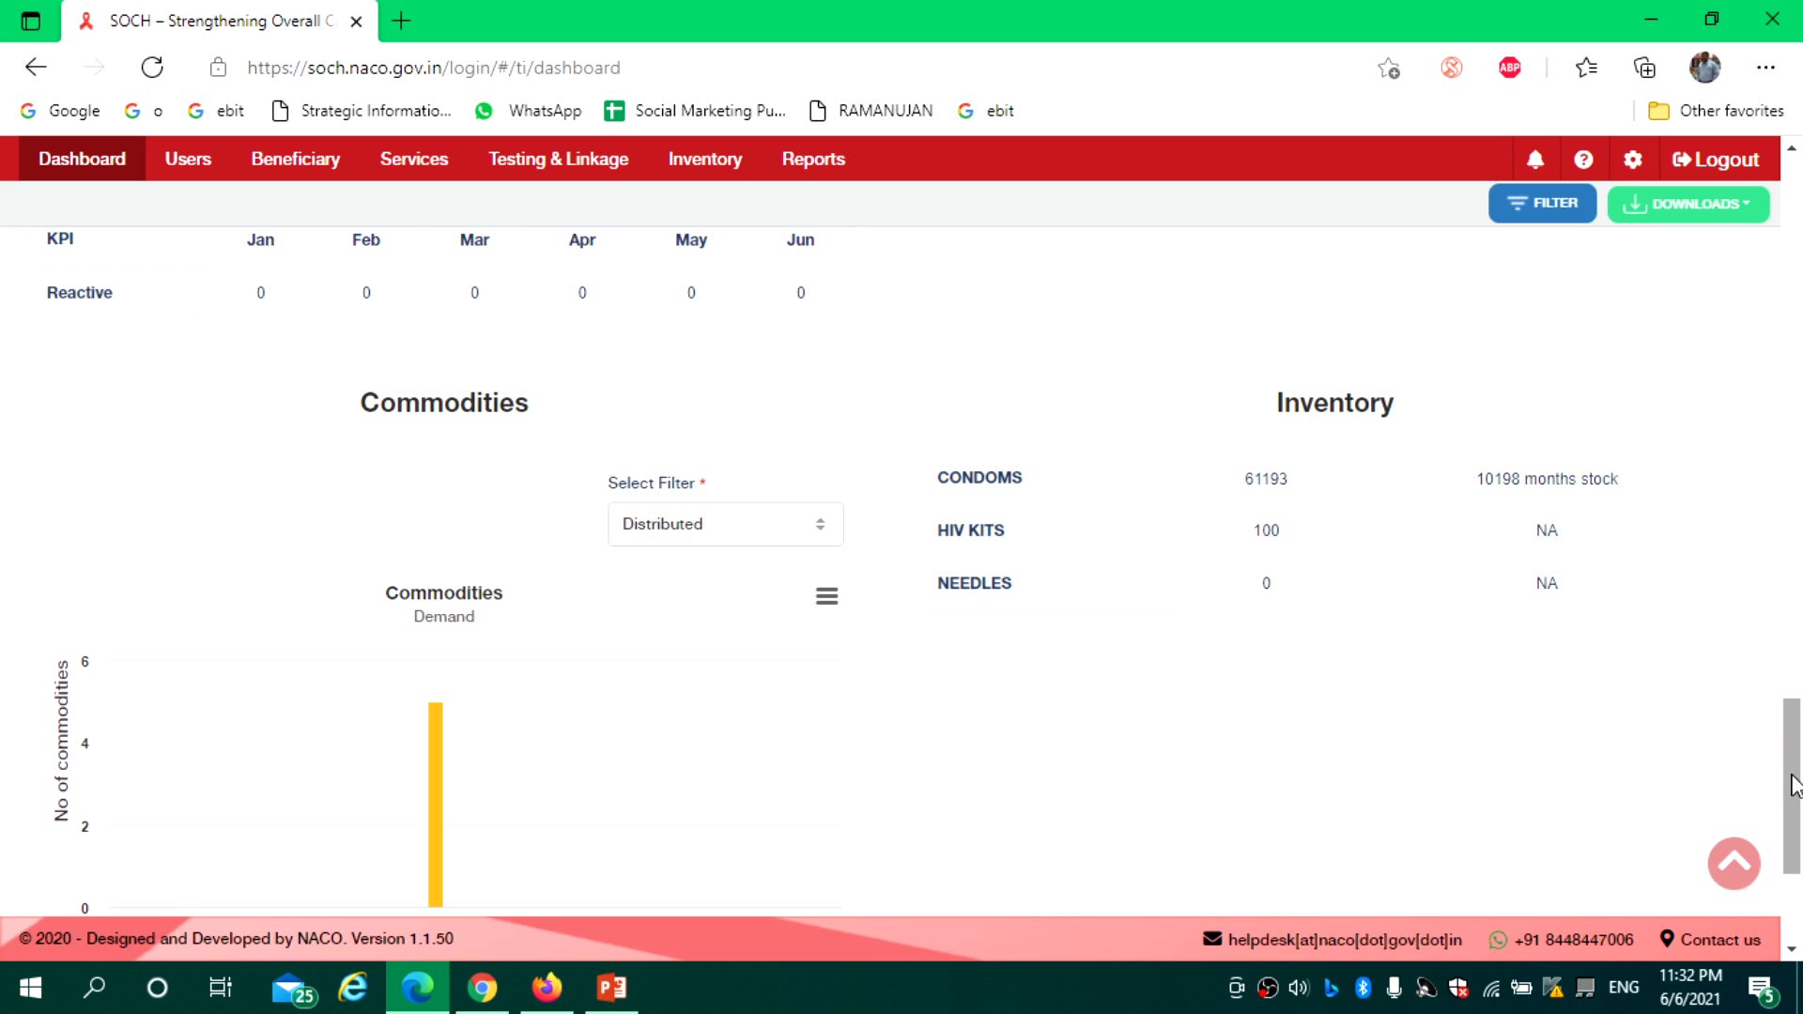
left_click_drag(1794, 785, 1796, 850)
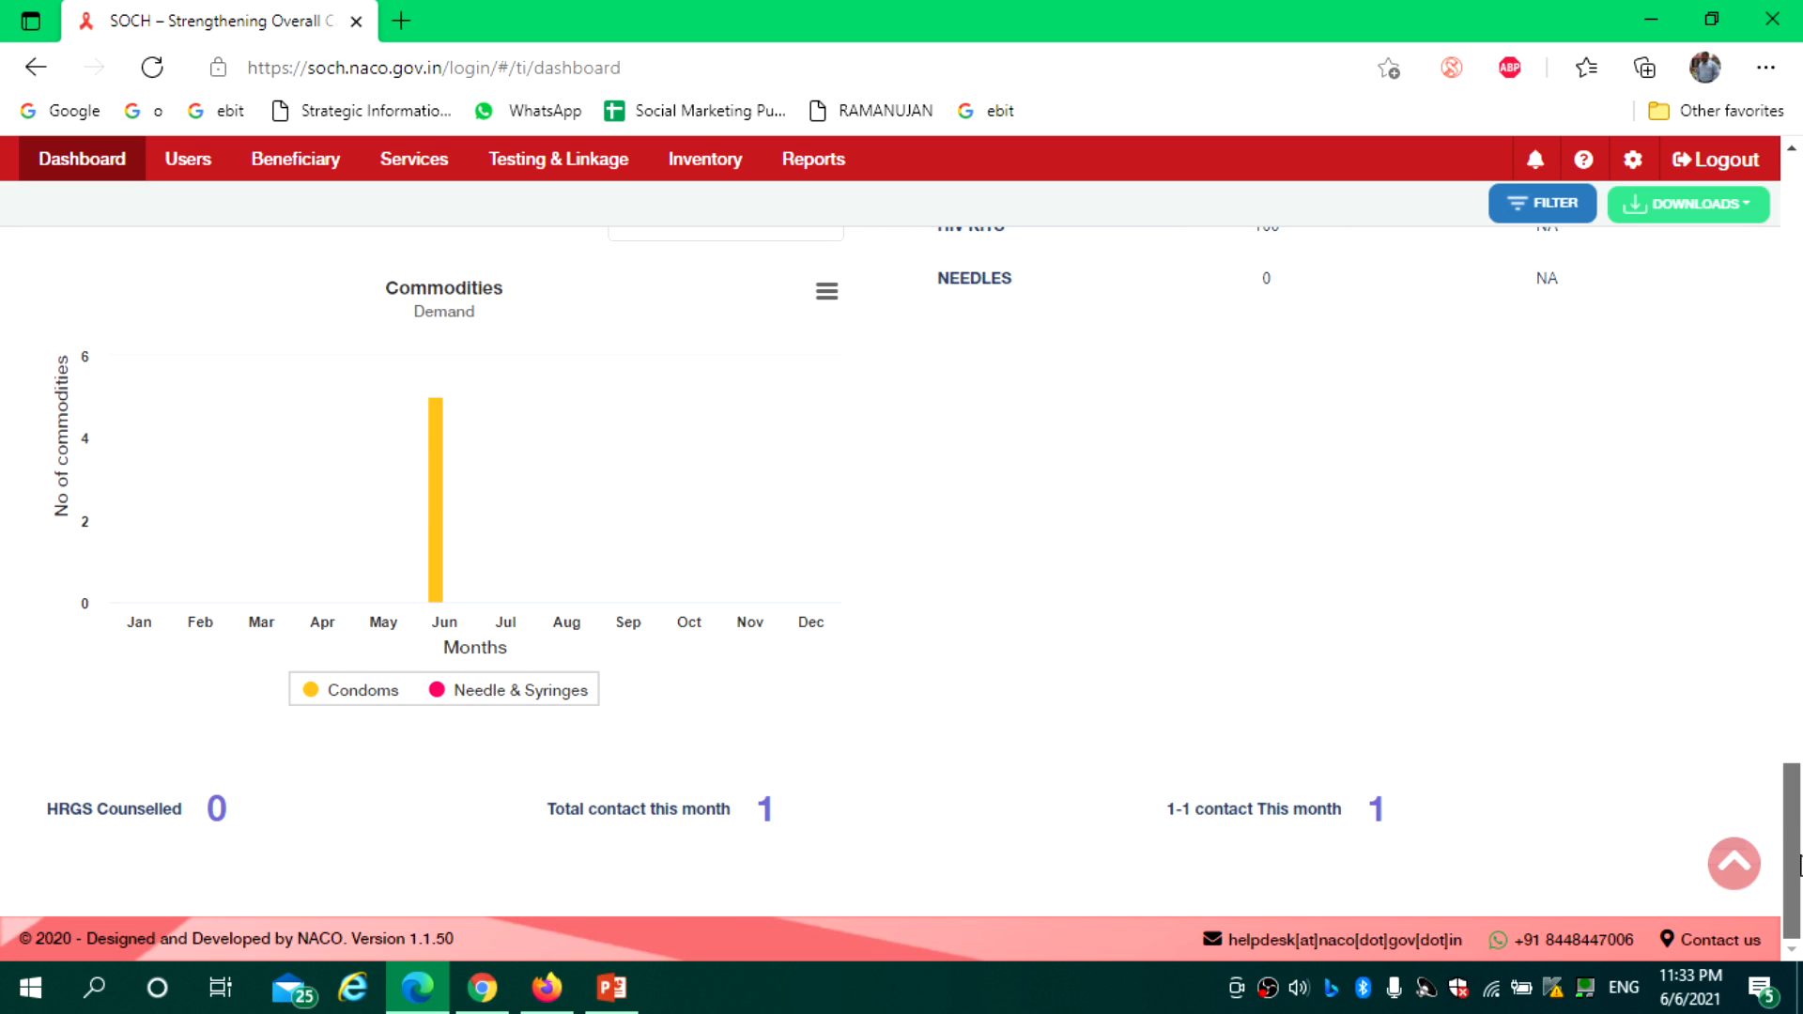
left_click_drag(1799, 866, 1799, 209)
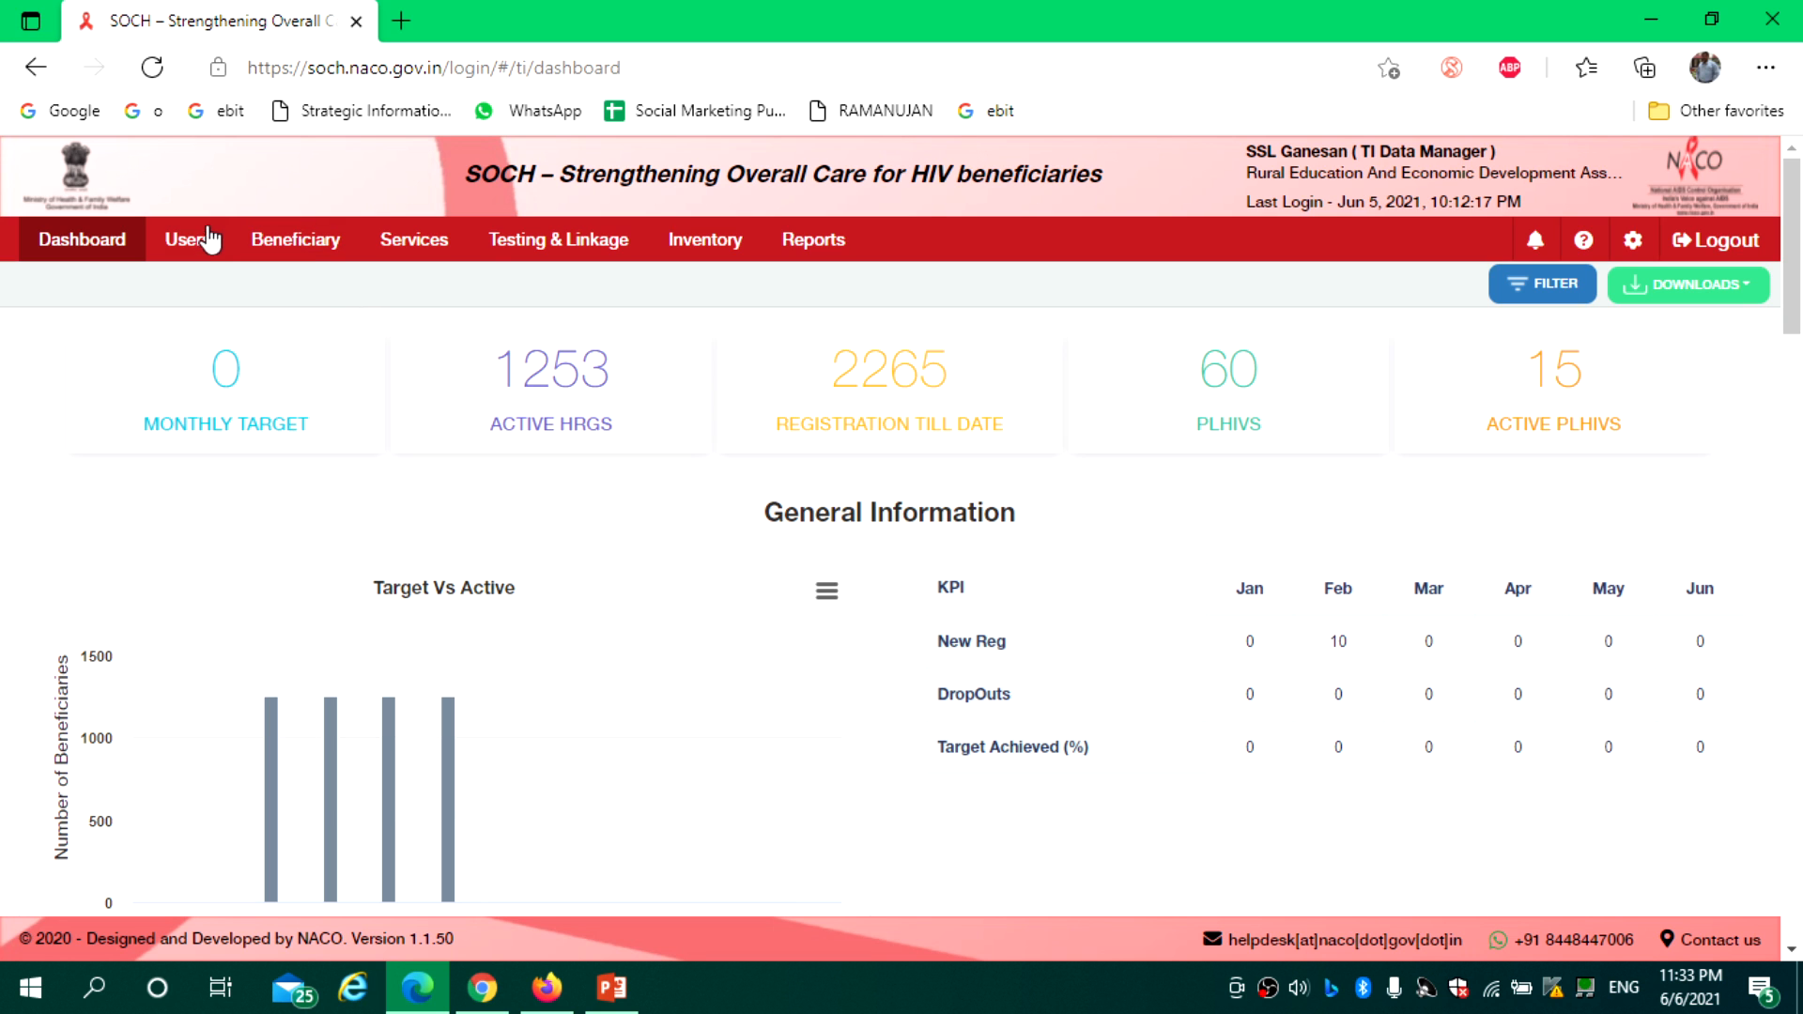
List portal users, highlighting the first user's e-mail and TI NGO report viewer role, then open Add User
left_click(197, 242)
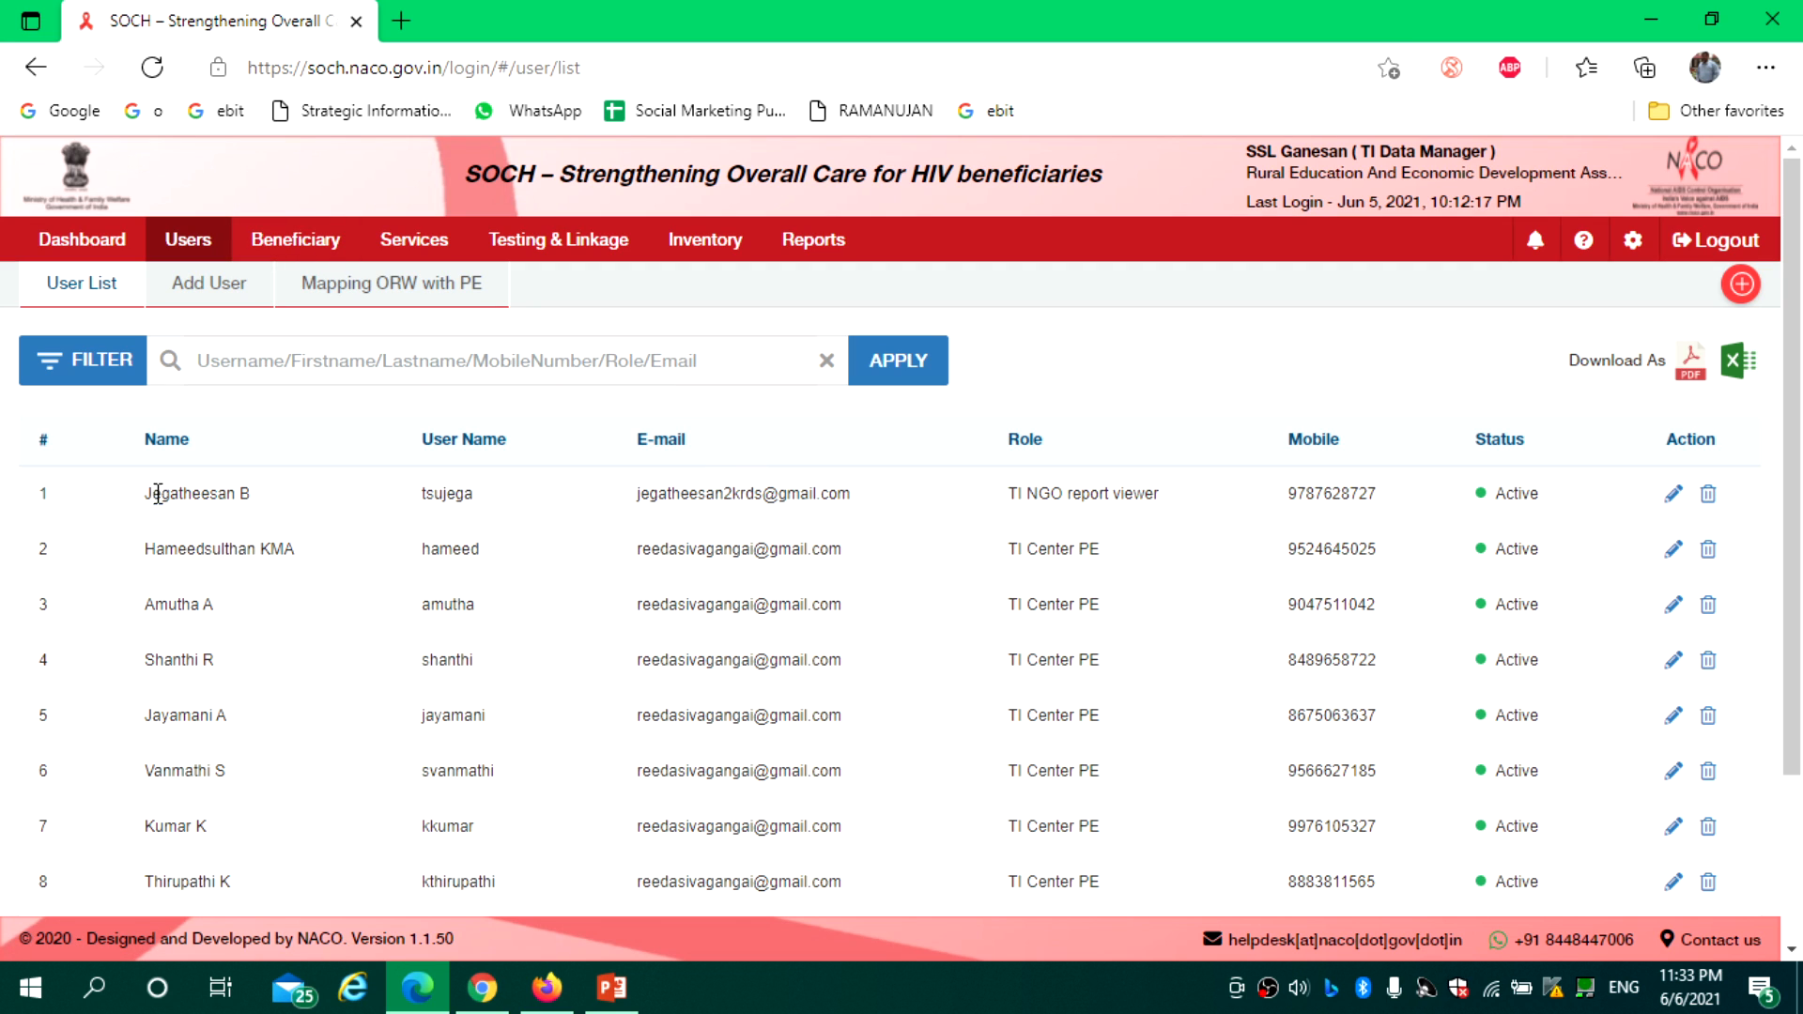
left_click_drag(152, 495, 251, 495)
left_click_drag(733, 493, 851, 494)
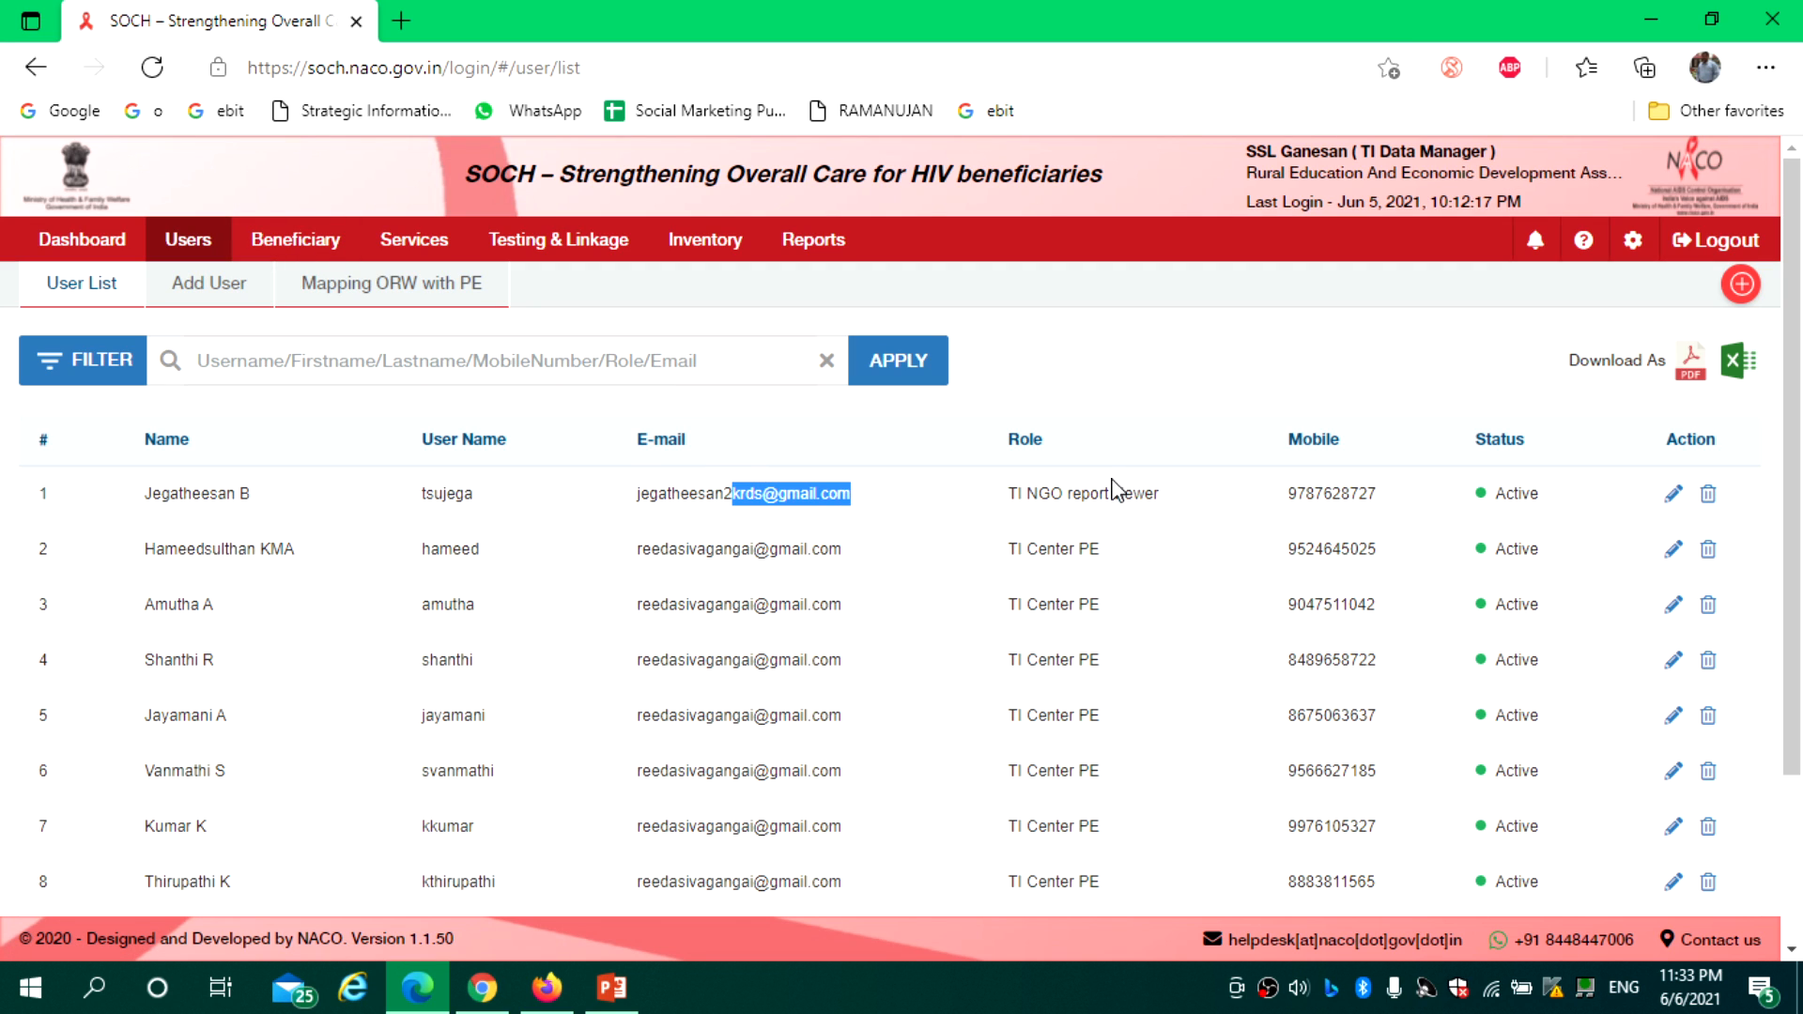
left_click_drag(1006, 493, 1160, 495)
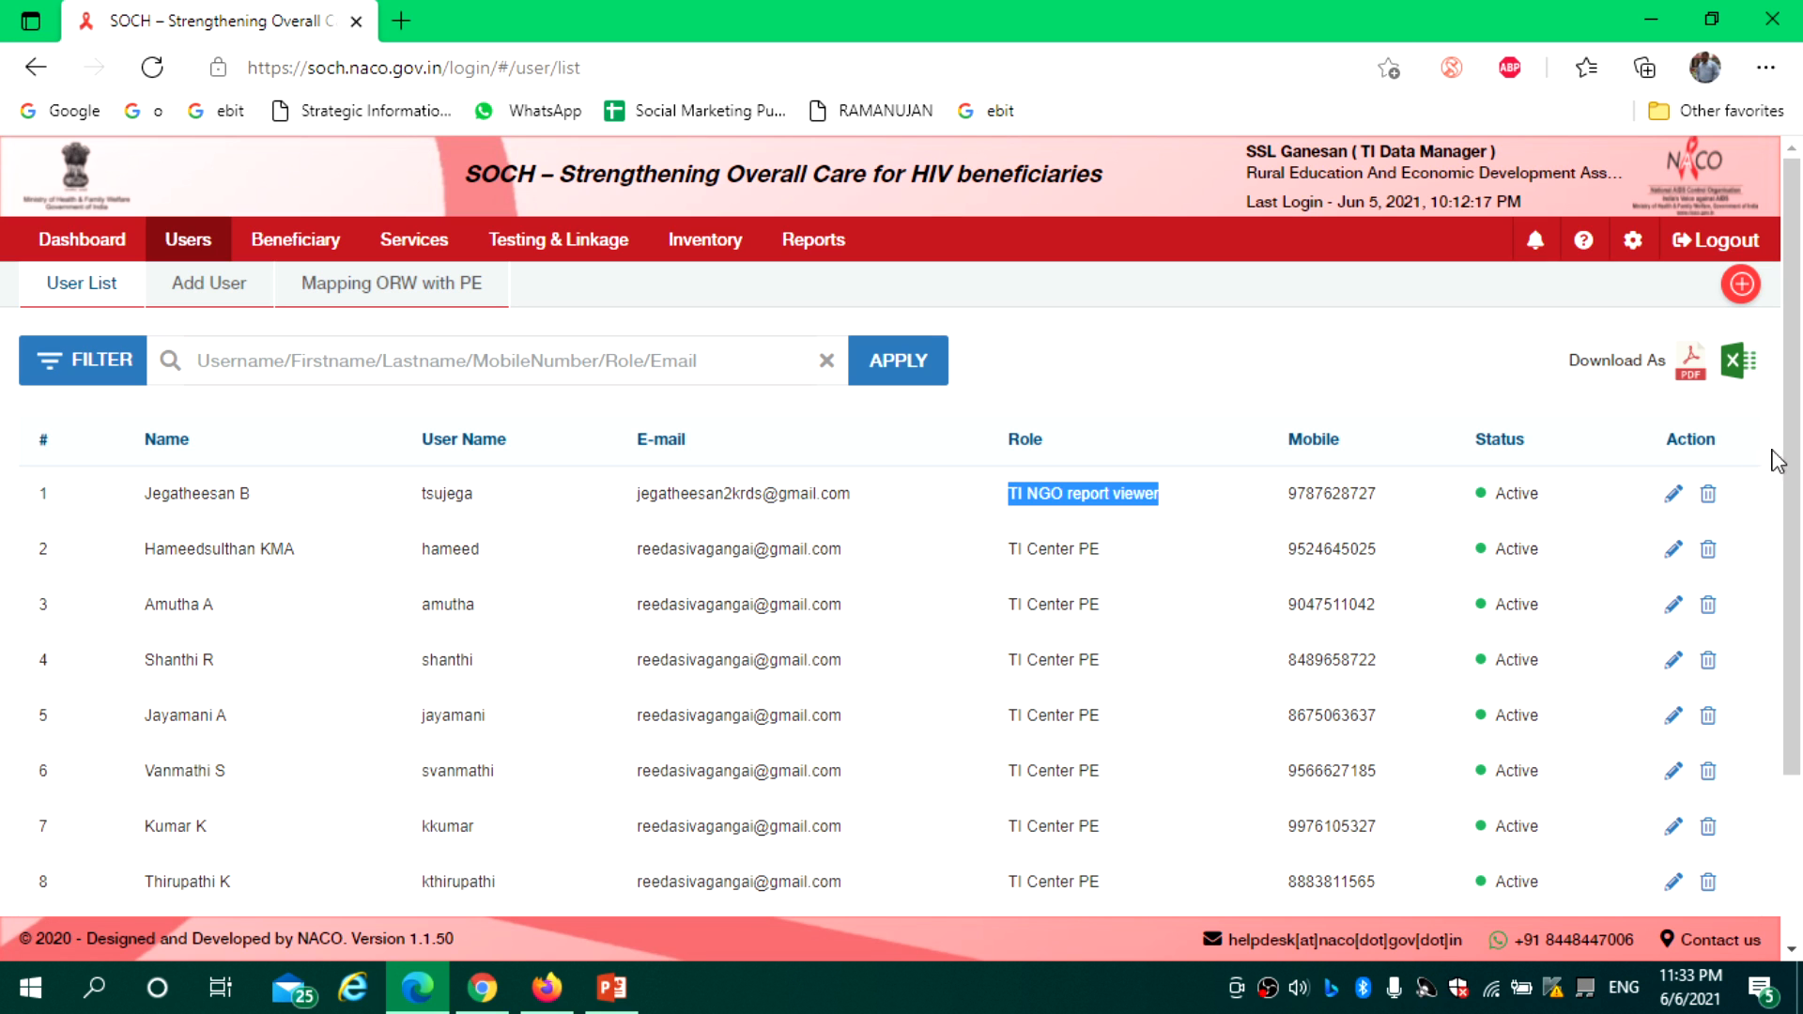
mouse_move(1794, 459)
left_mouse_down()
mouse_move(1799, 601)
mouse_move(1795, 427)
left_mouse_up()
left_click(210, 302)
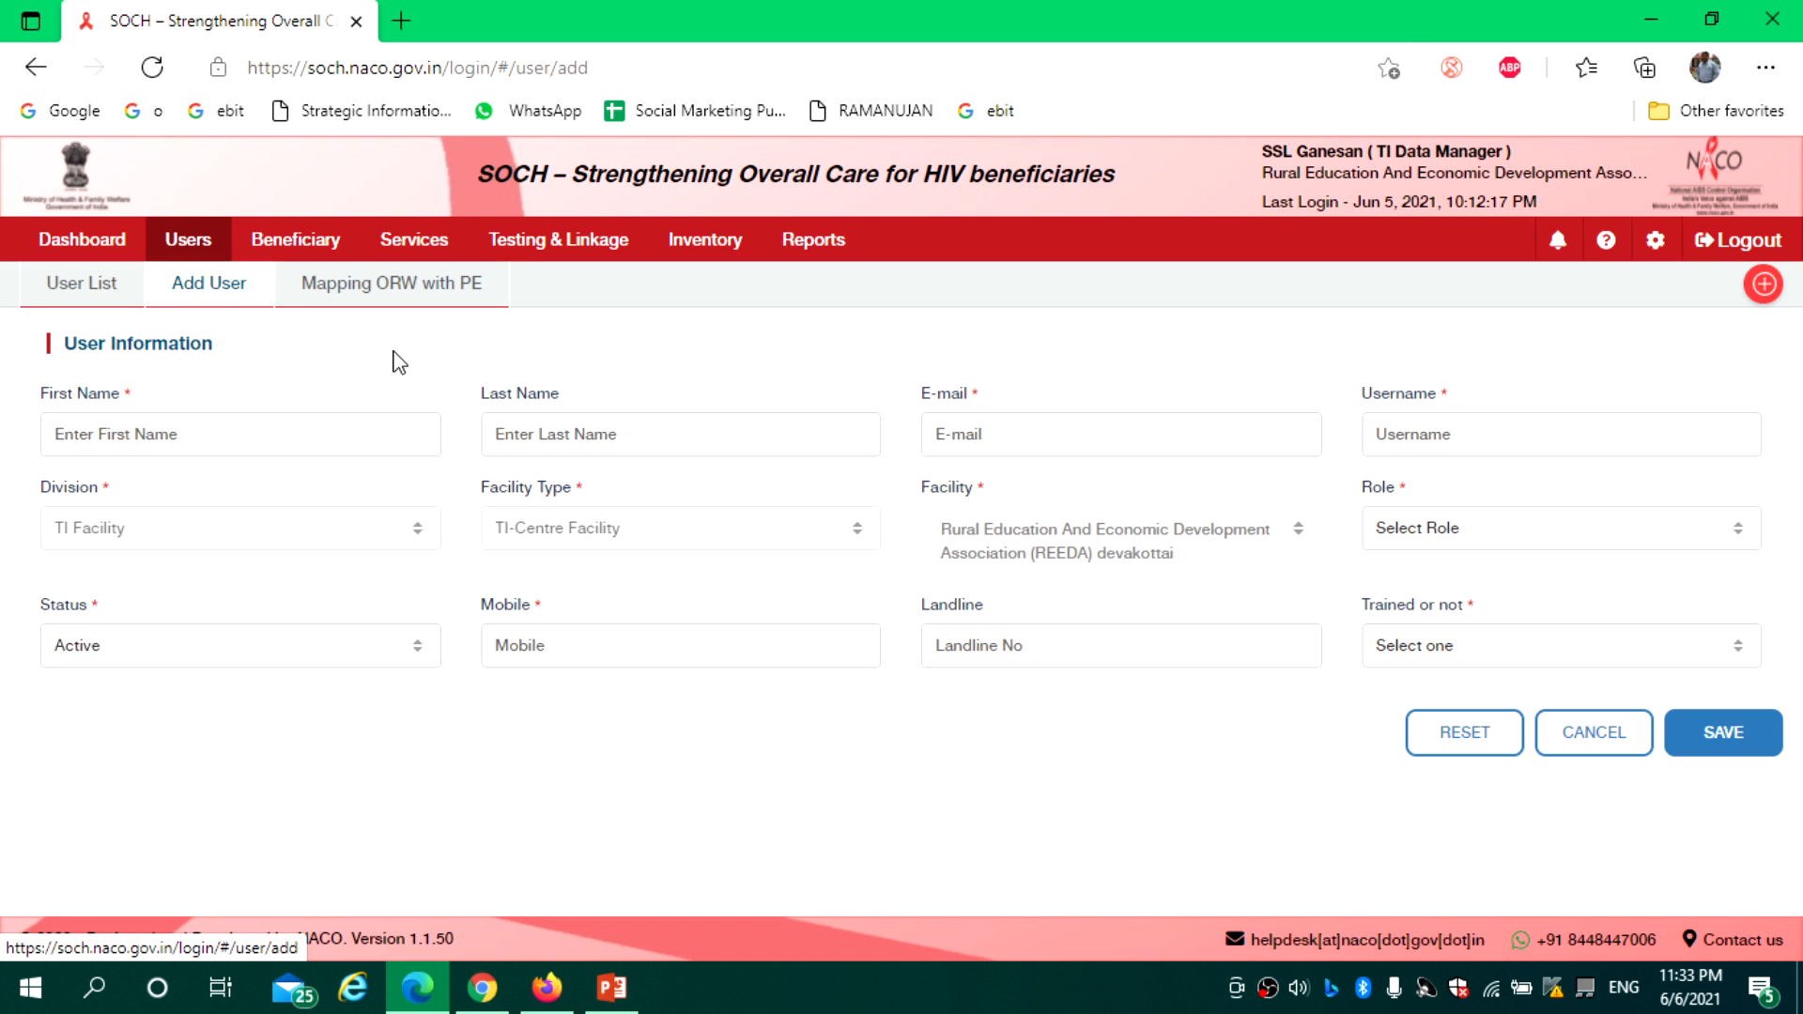
Step through the empty name, e-mail and username fields, then display the Role options
left_click(243, 433)
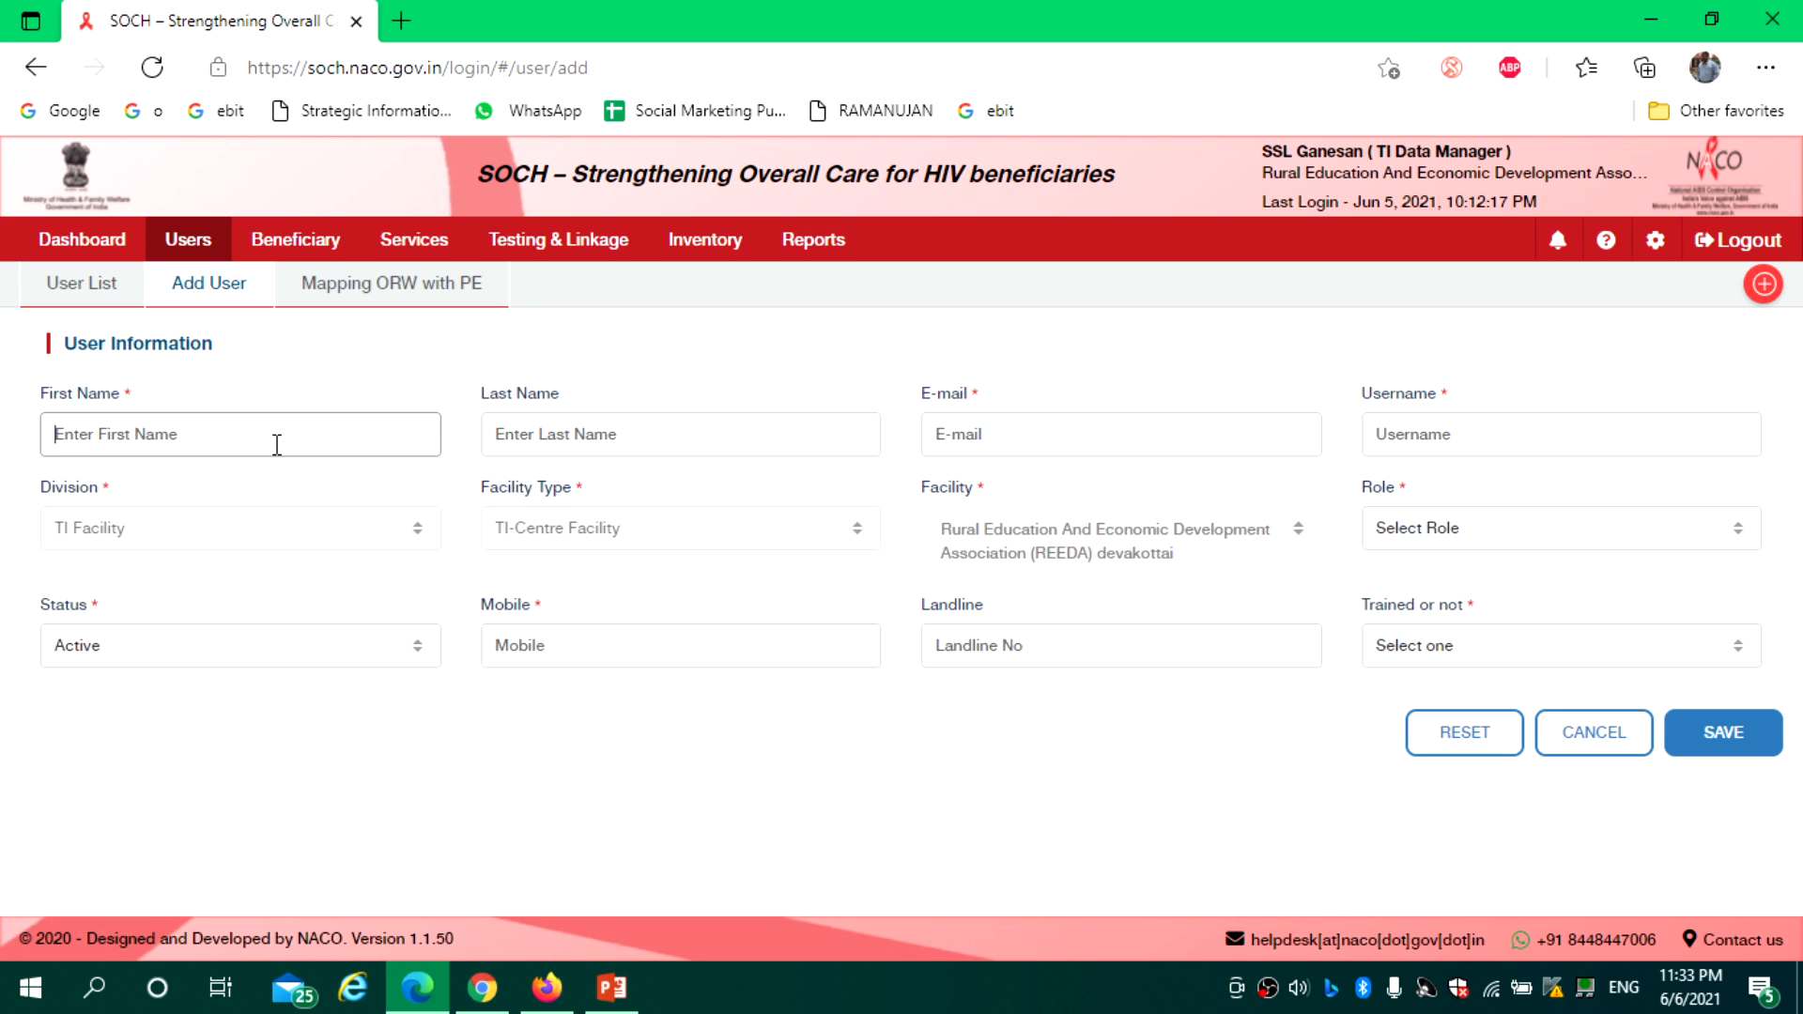
left_click(554, 437)
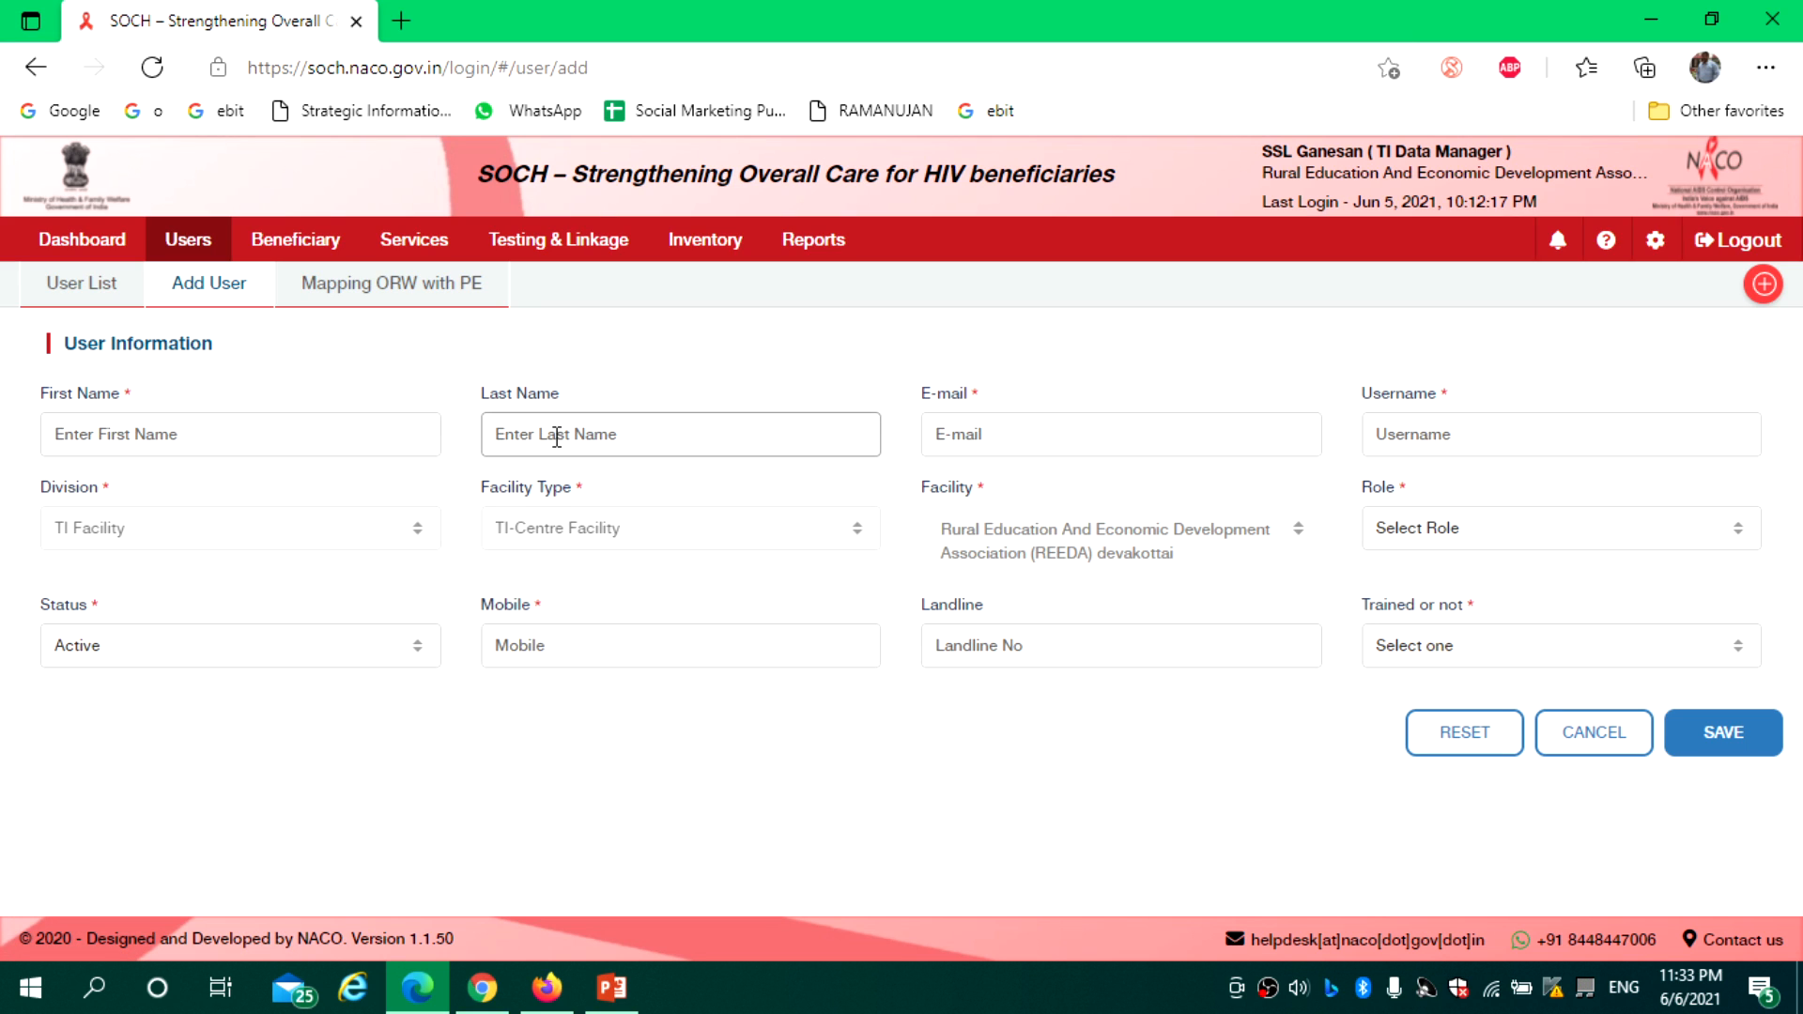
left_click(1029, 451)
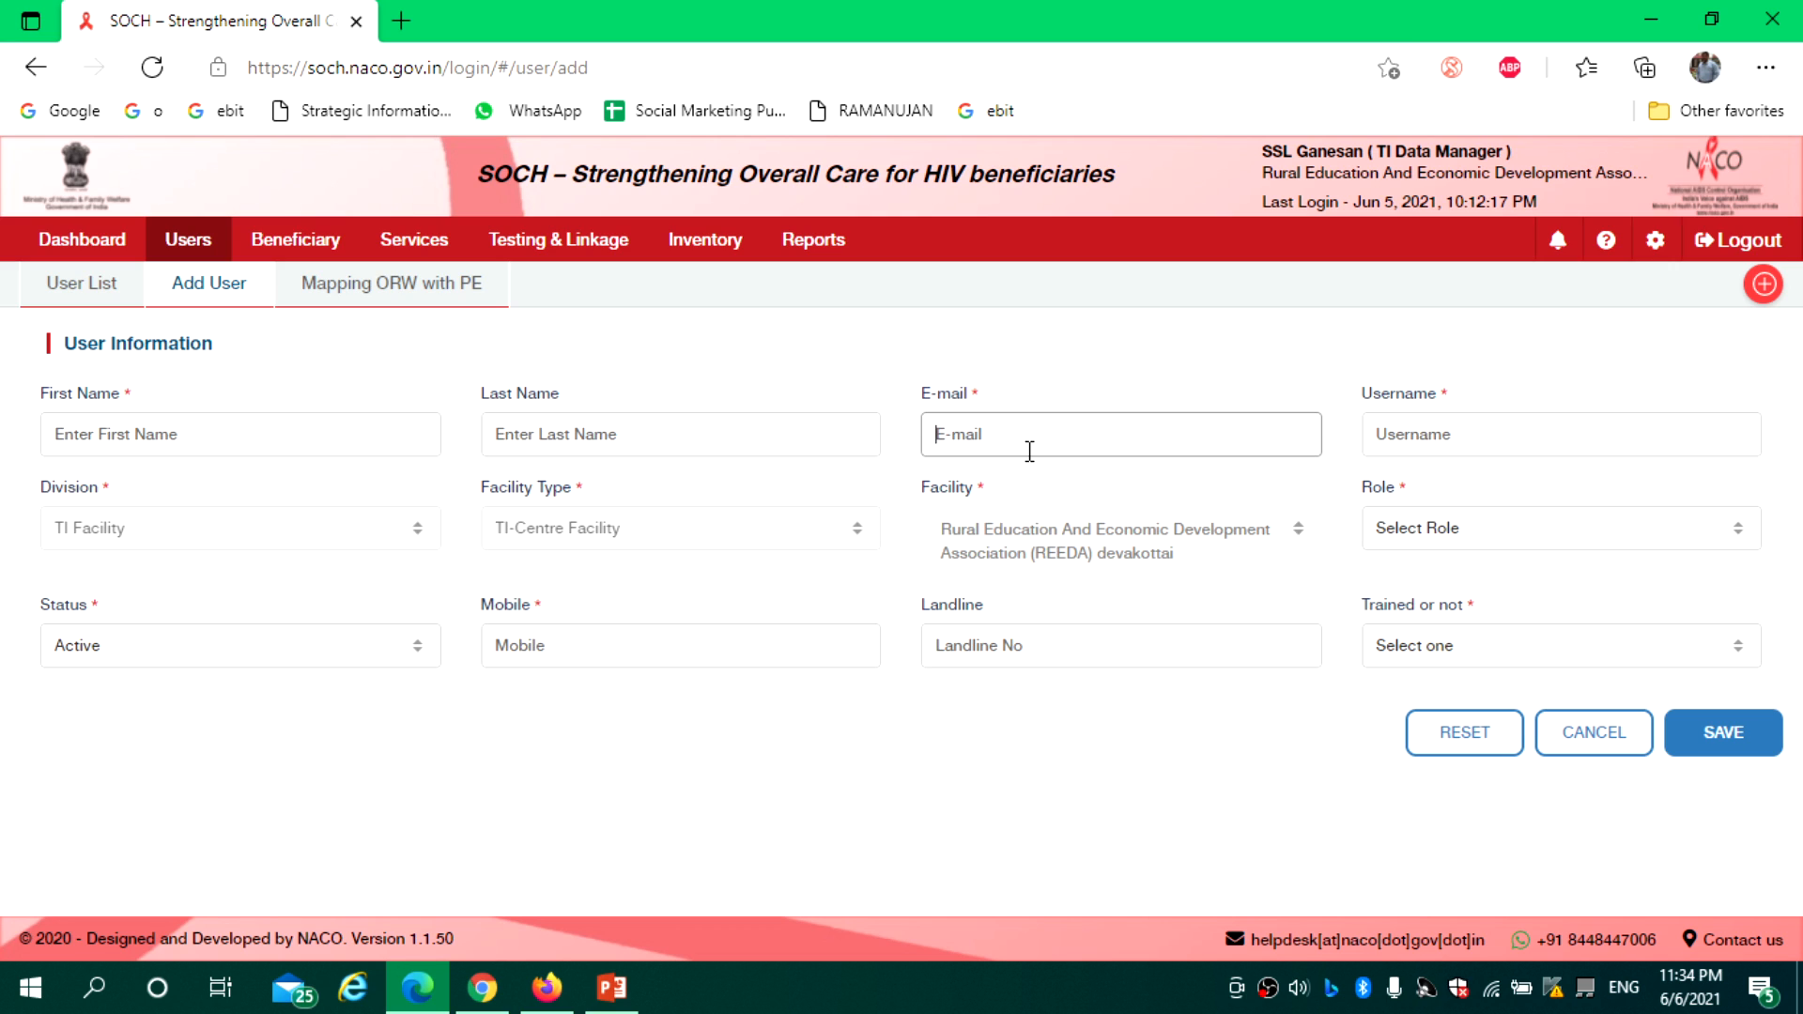
left_click(1444, 431)
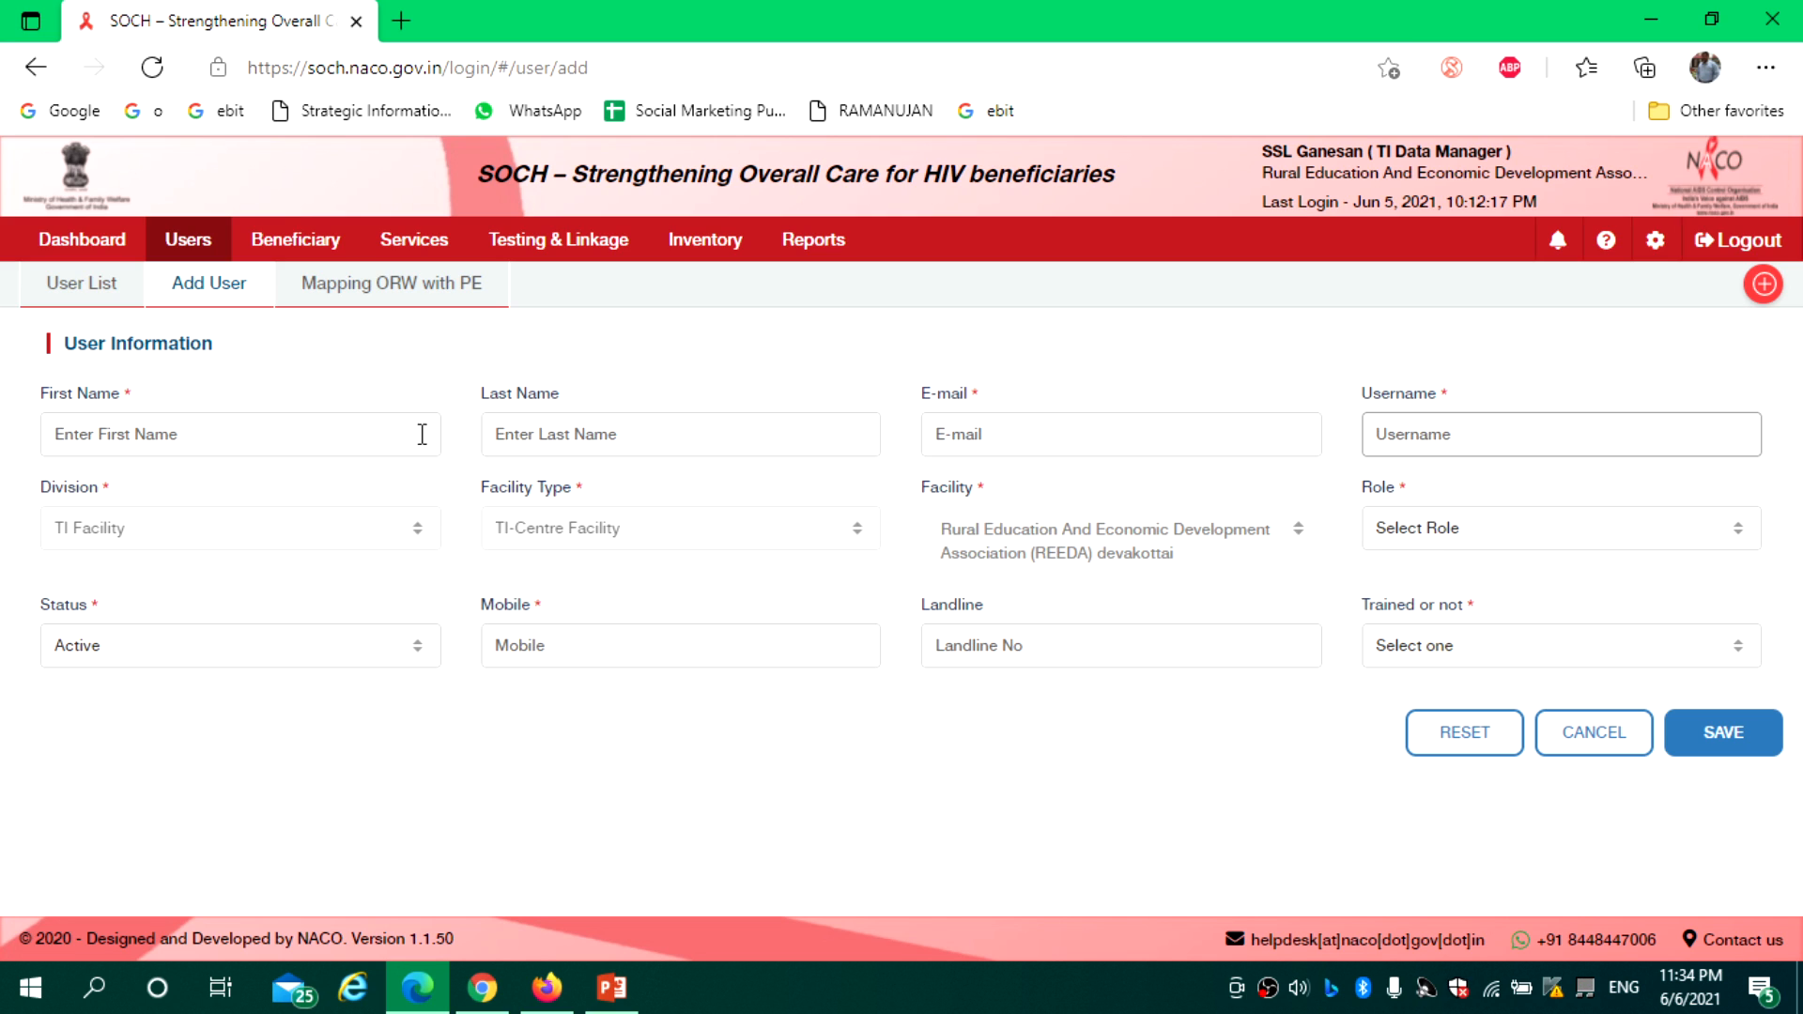
left_click(165, 438)
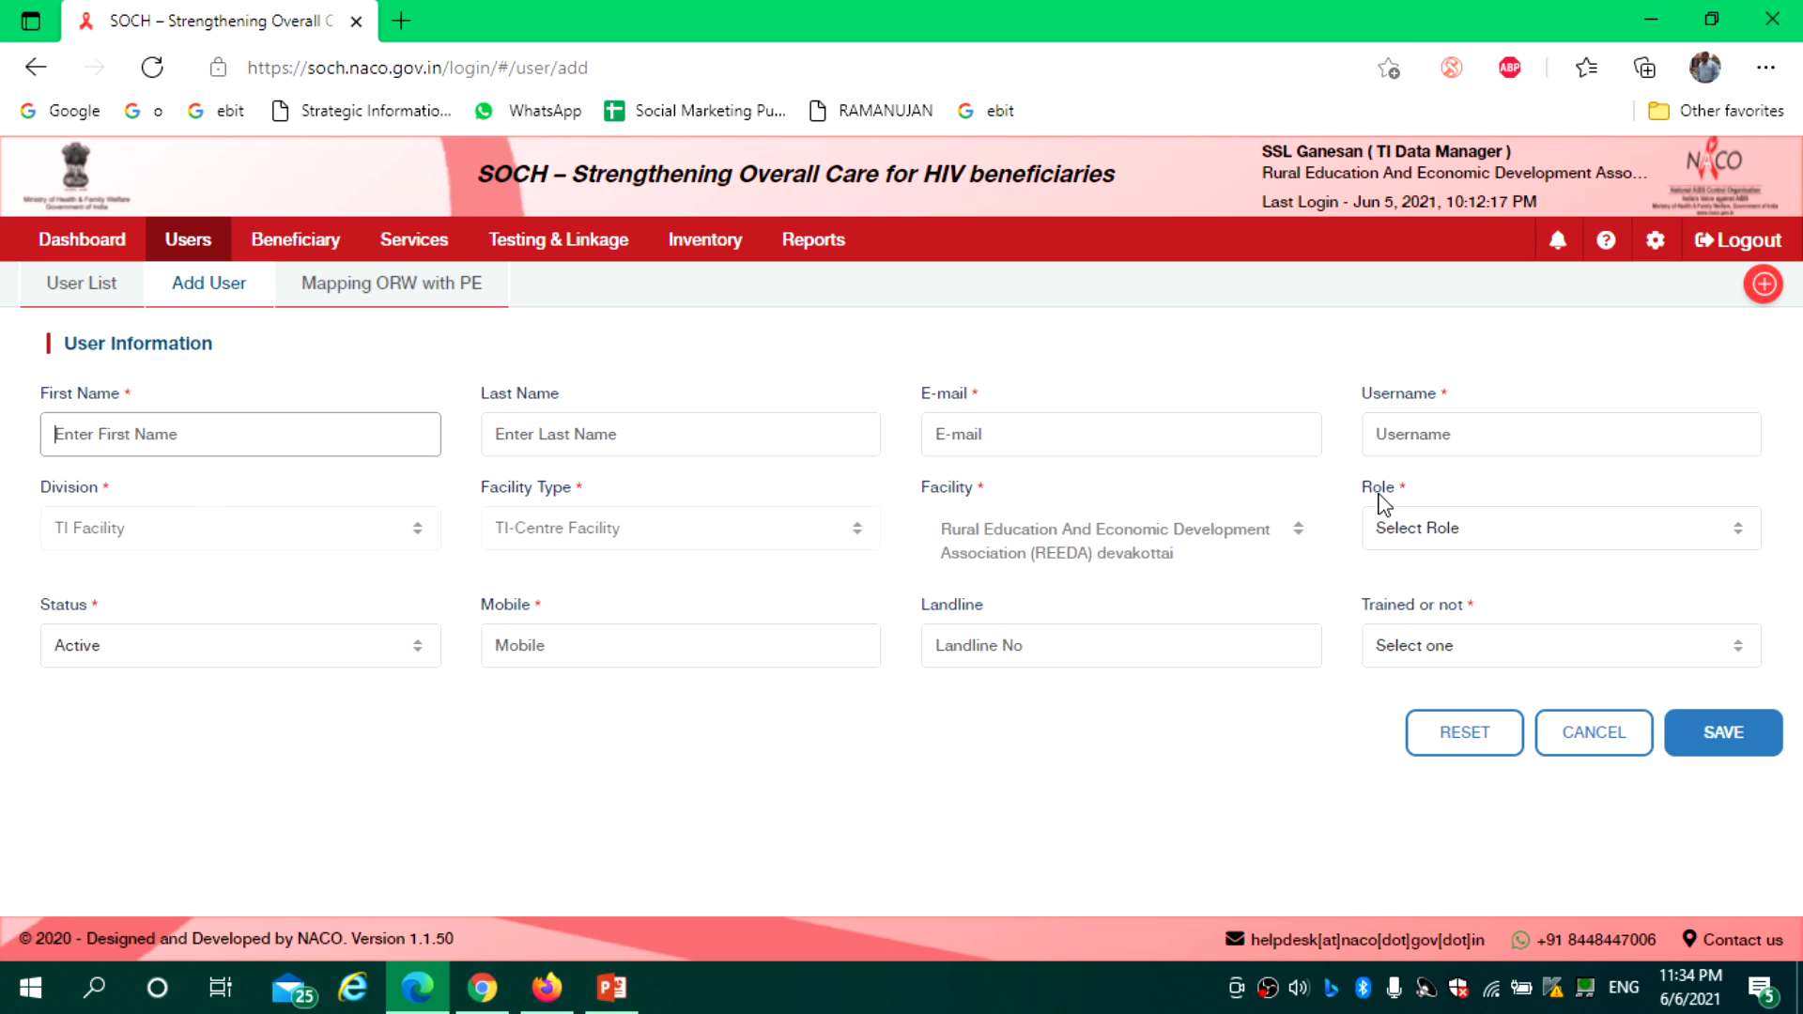
left_click(1413, 528)
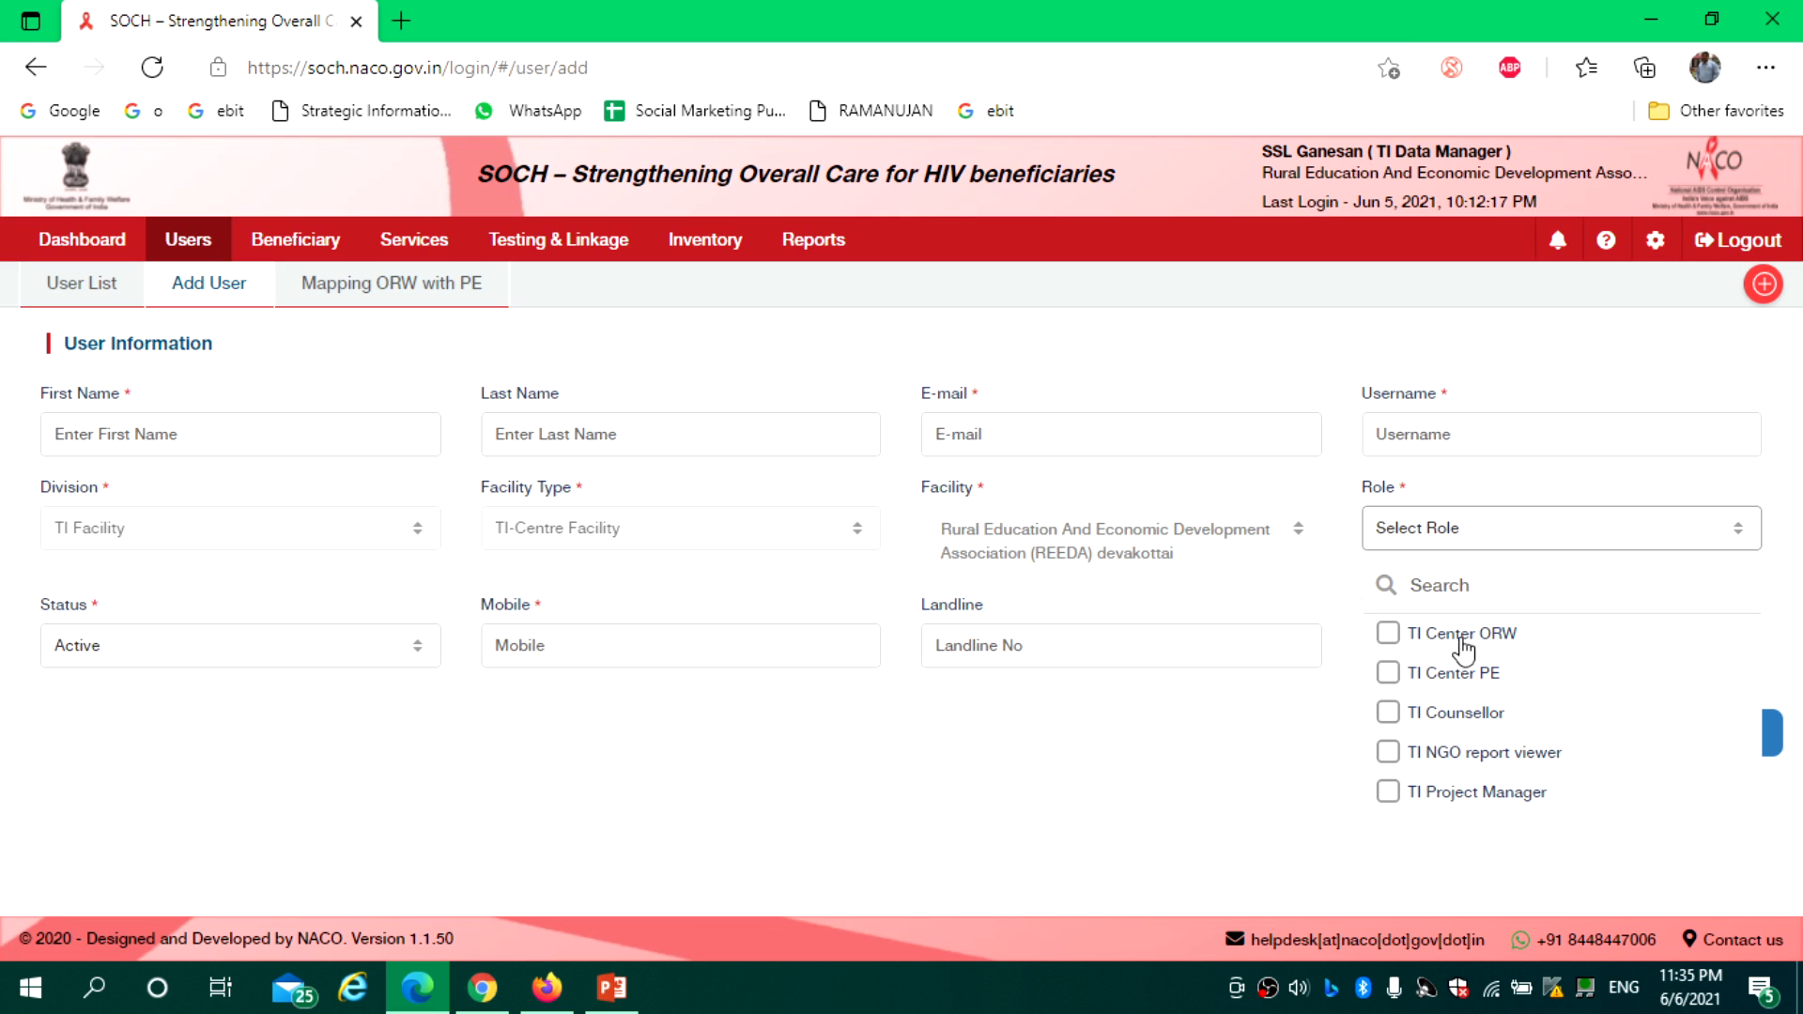
Close the Role and Status dropdowns with Status left Active, and return to the User List
left_click(1233, 777)
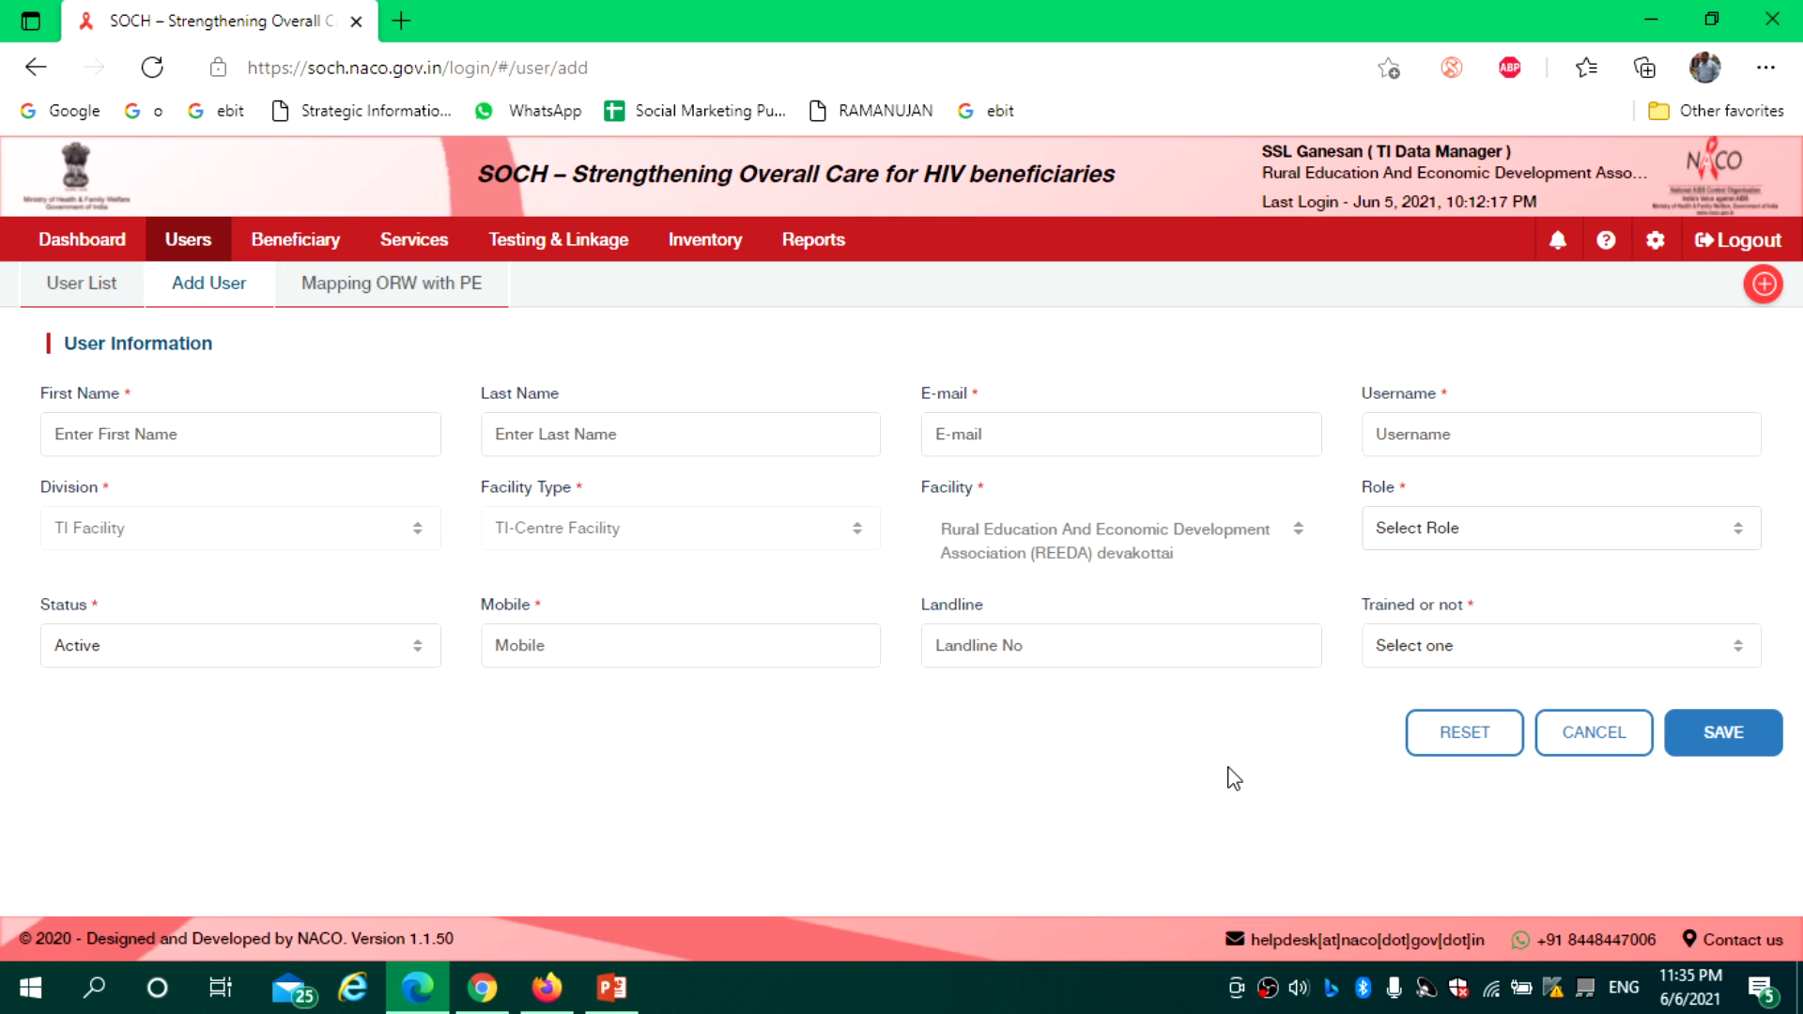
left_click(259, 665)
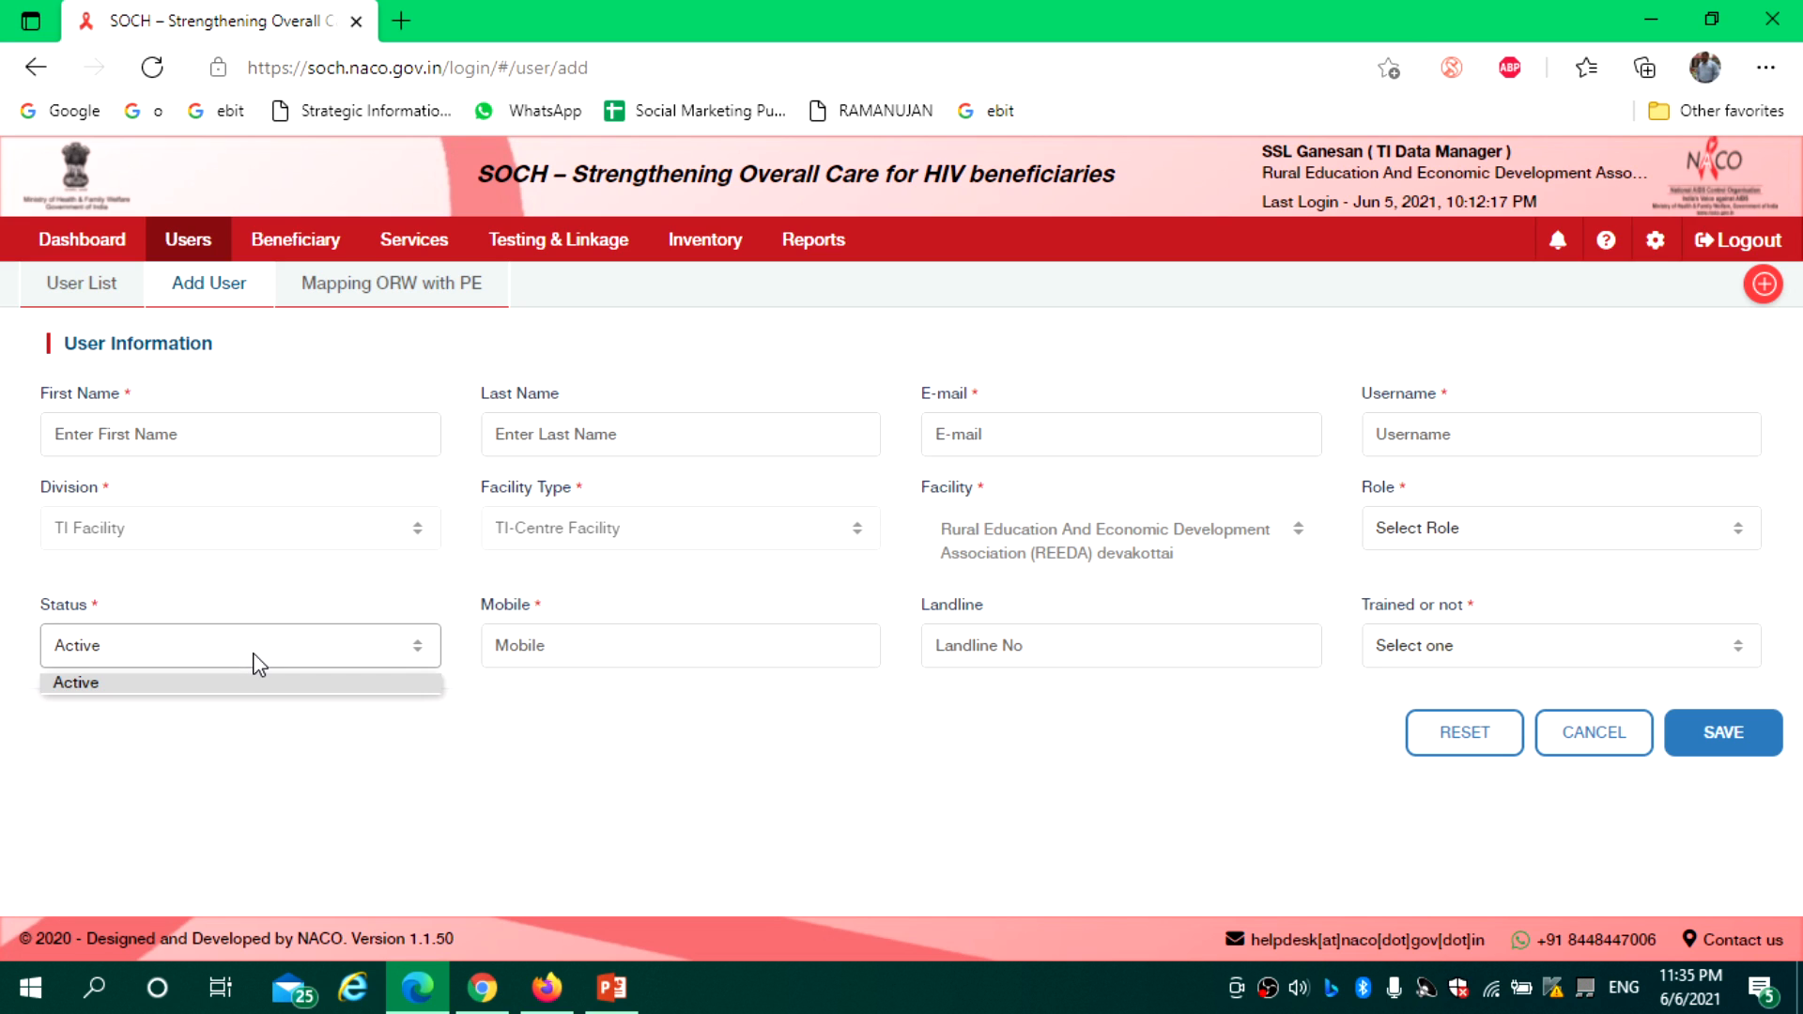
left_click(411, 780)
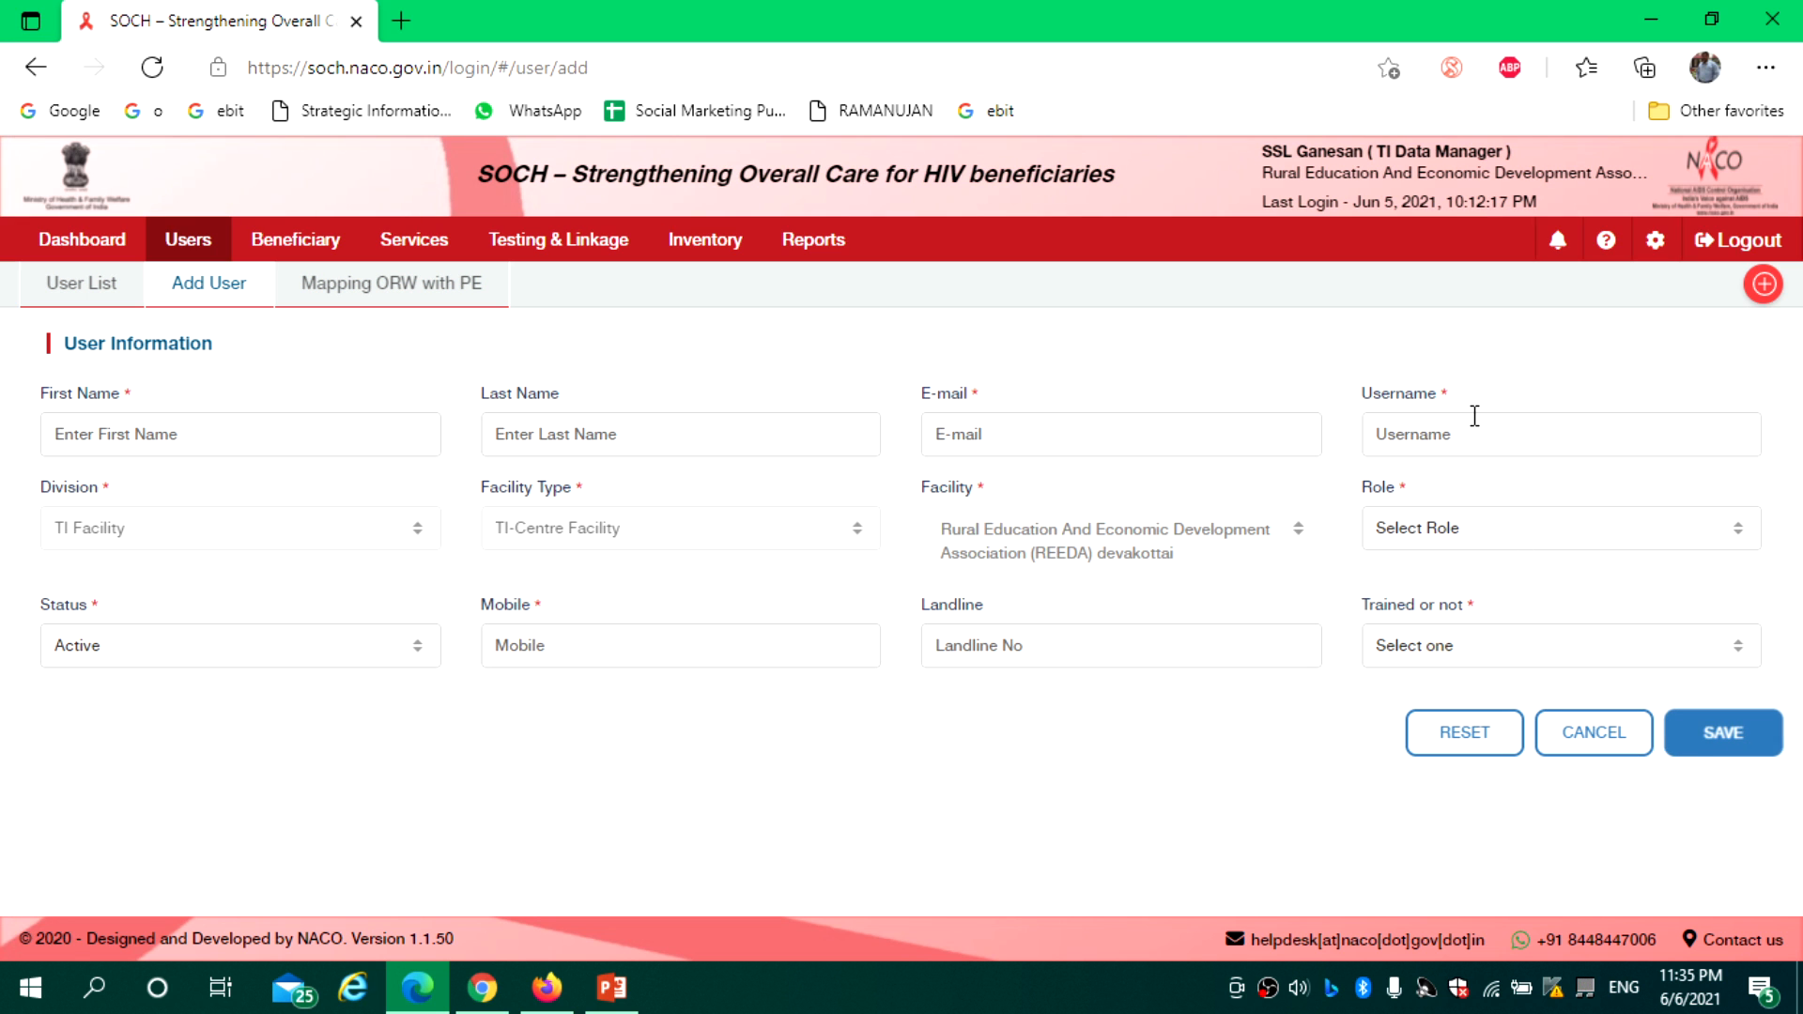
left_click(94, 289)
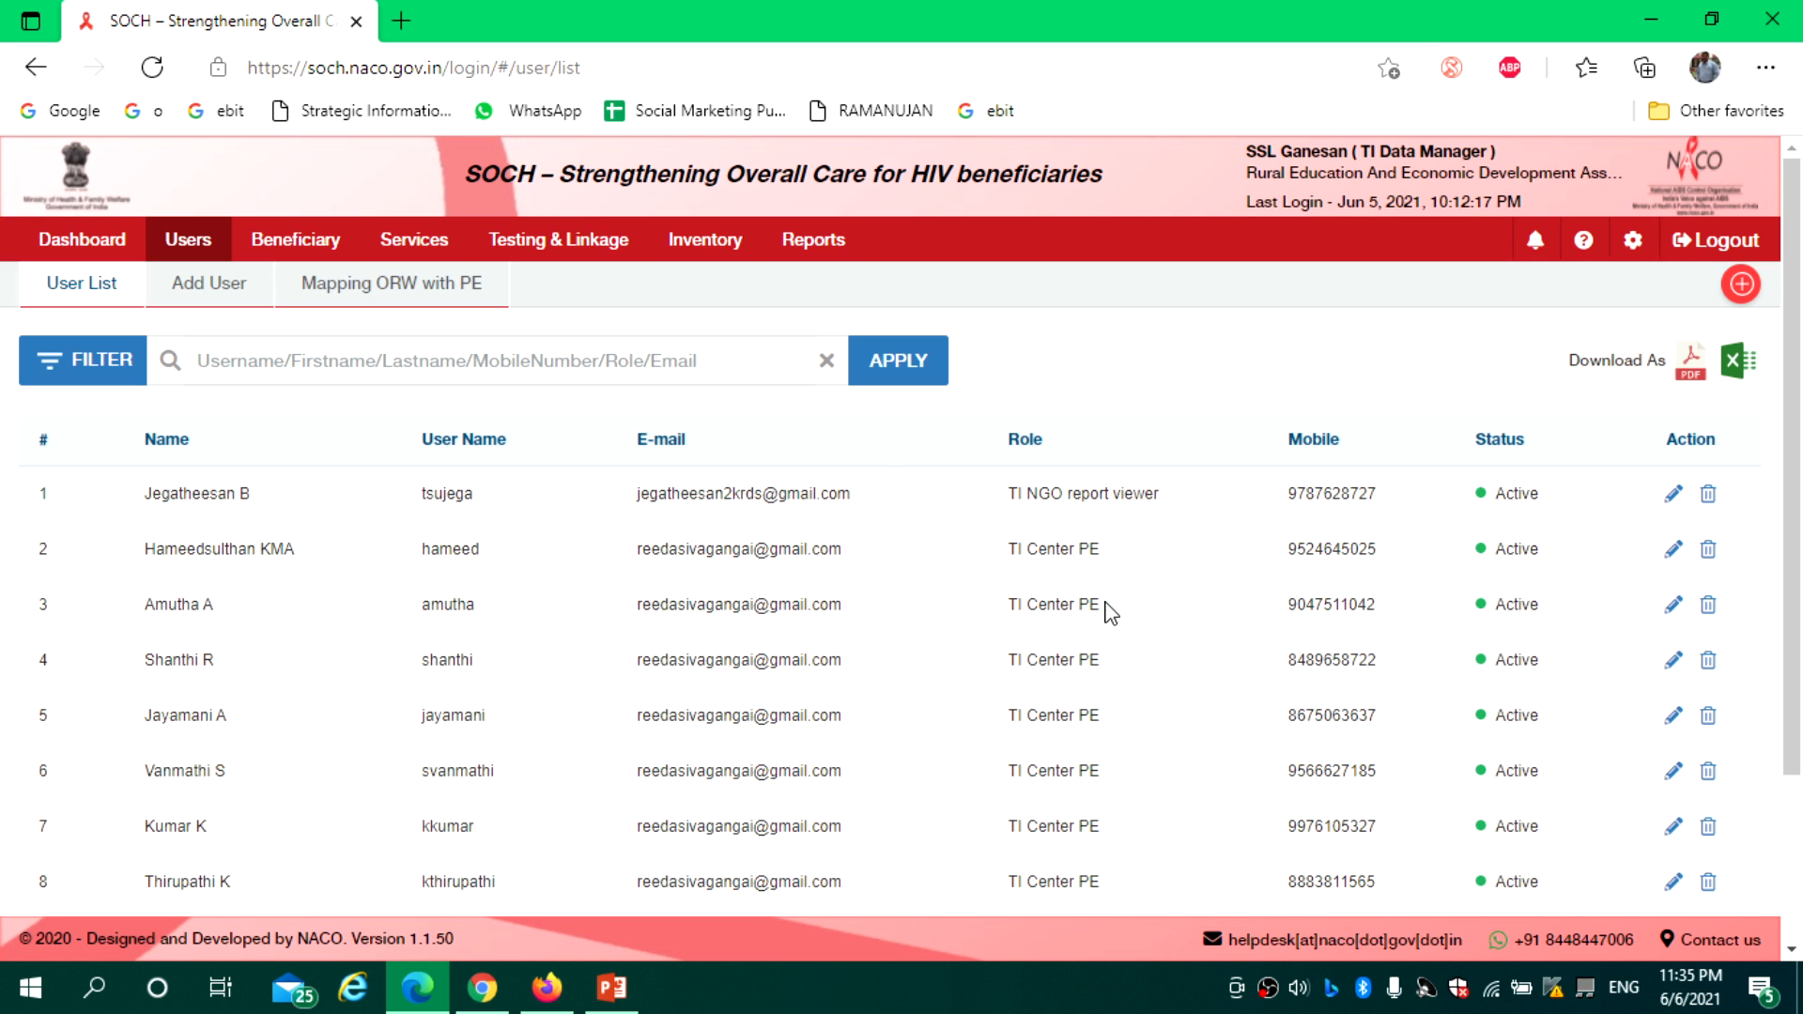
Page through the user list to users 21–26, then open the Mapping ORW with PE page
scroll(1798, 488, "down", 1)
scroll(1797, 489, "down", 3)
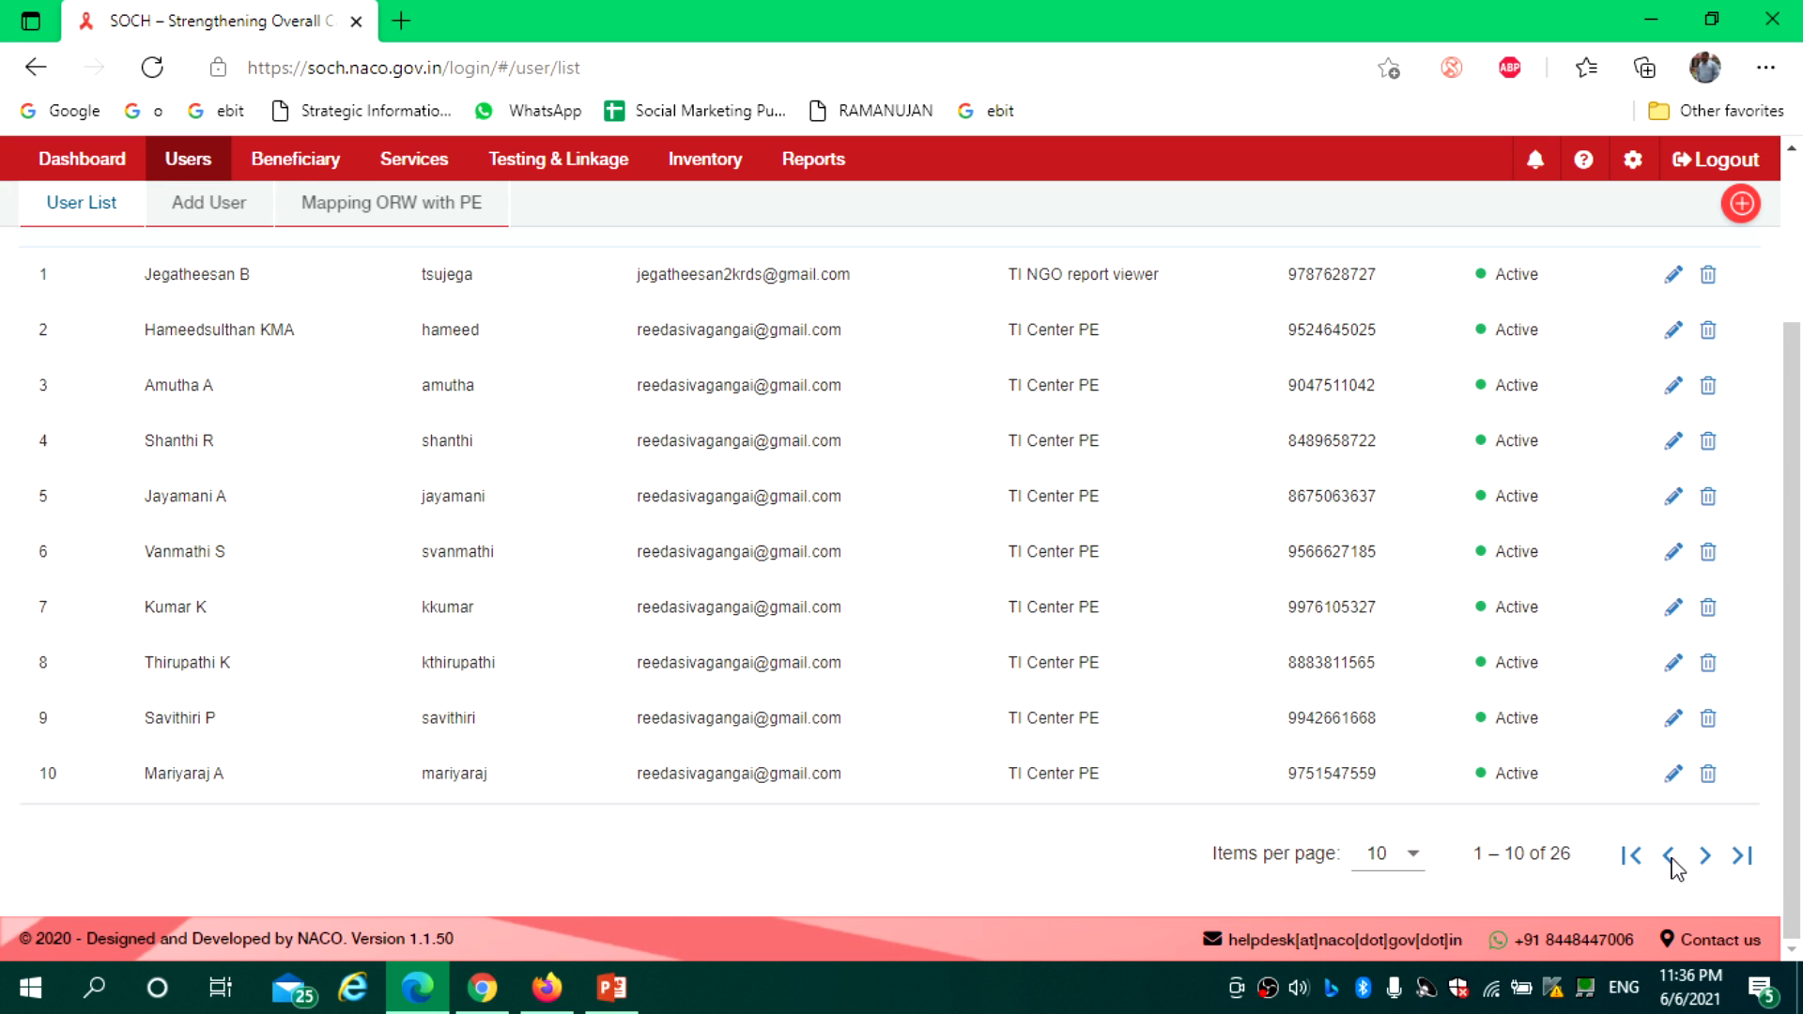
left_click(1705, 855)
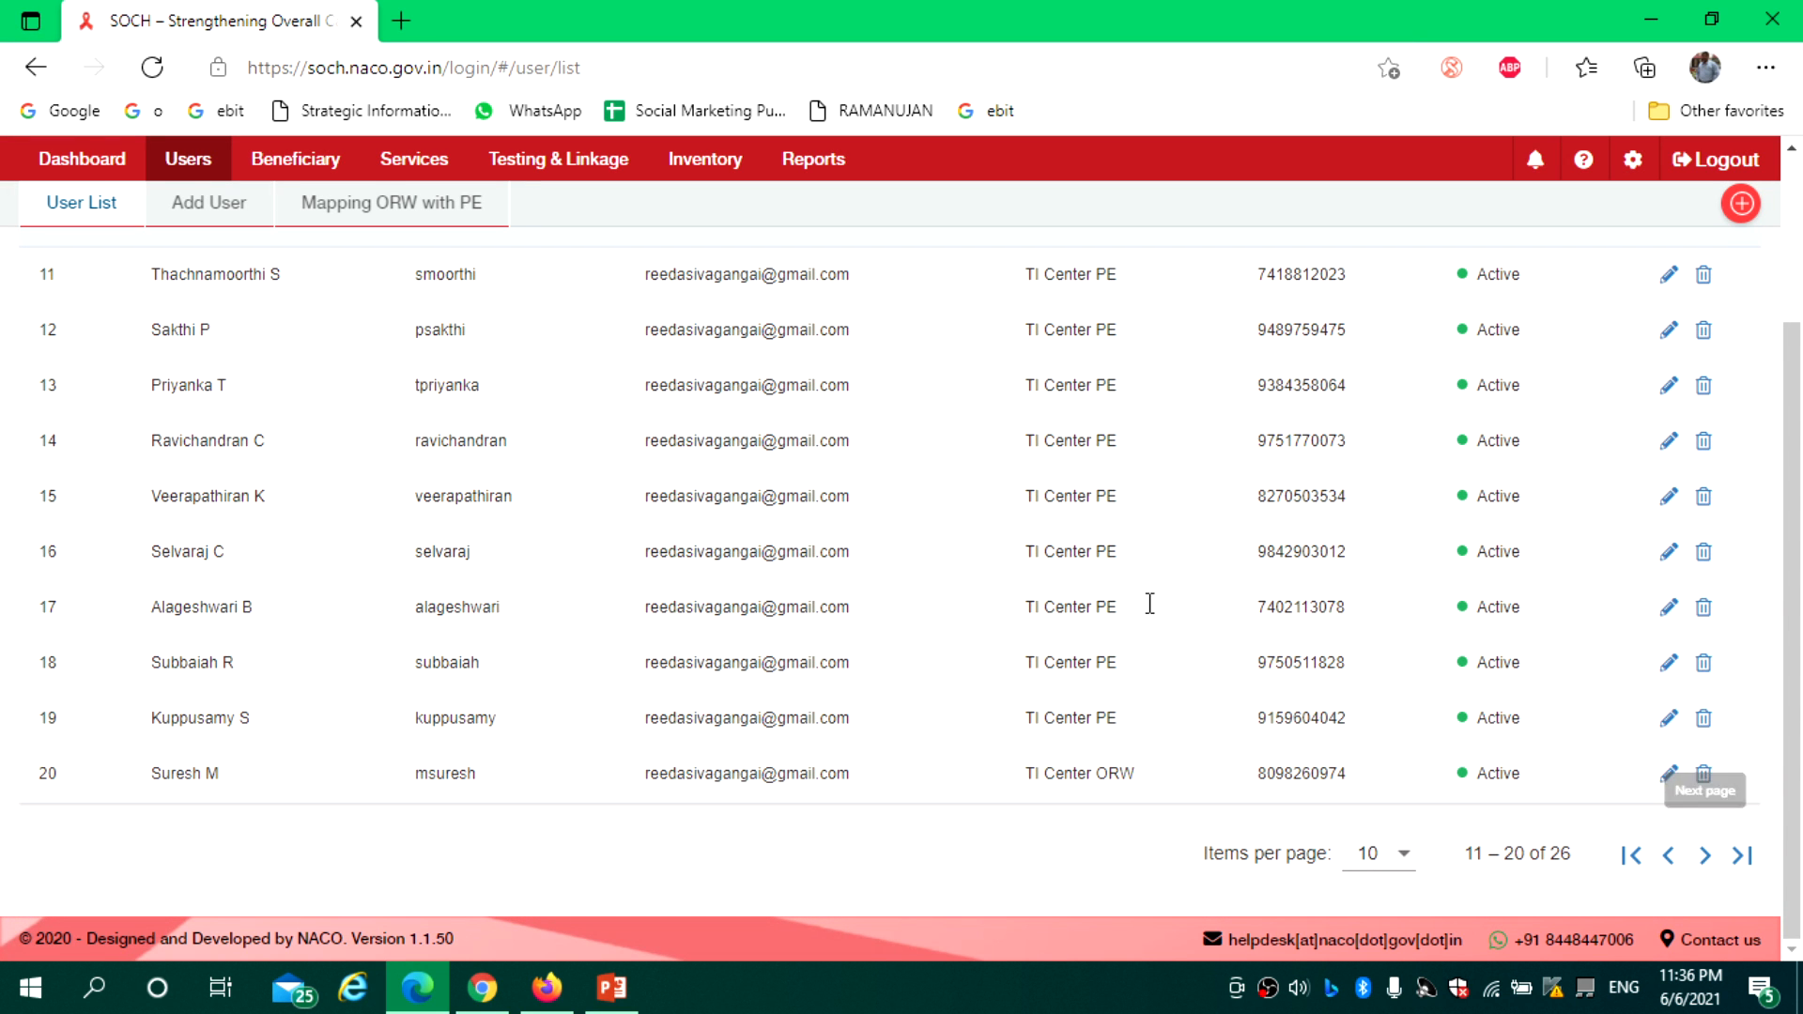
scroll(1796, 601, "up", 1)
scroll(1796, 602, "down", 1)
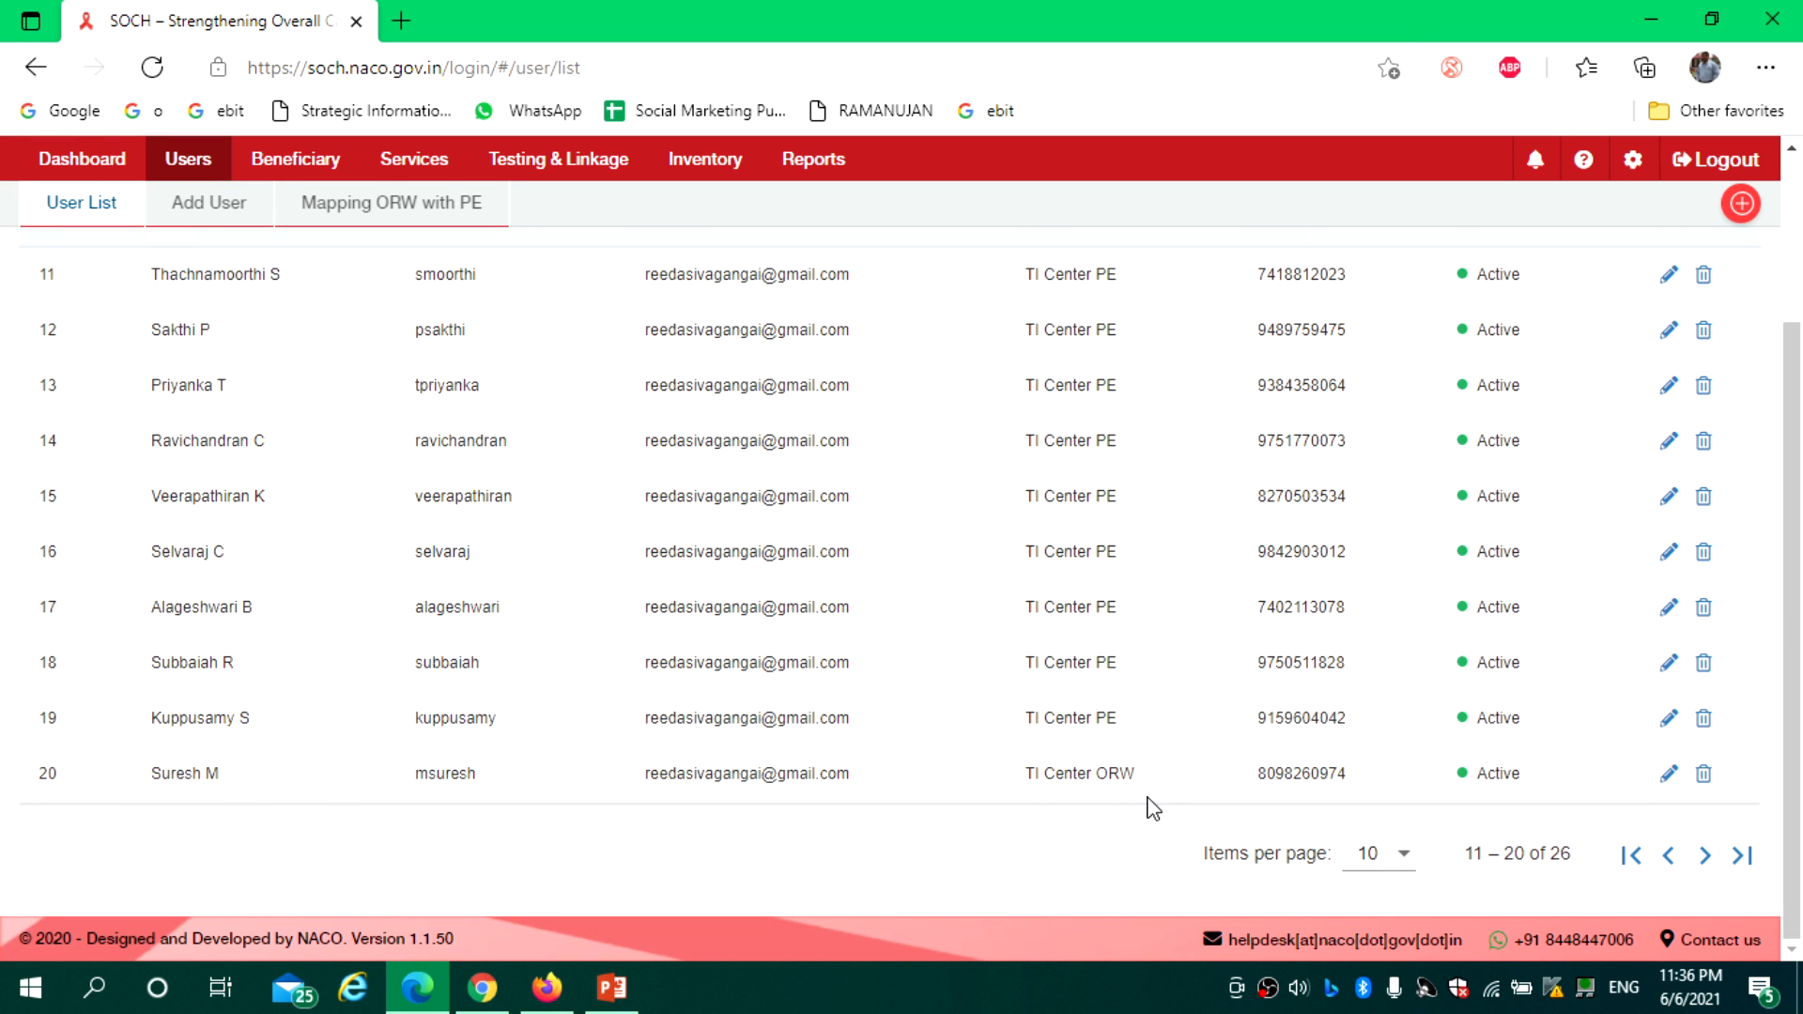
left_click(1705, 854)
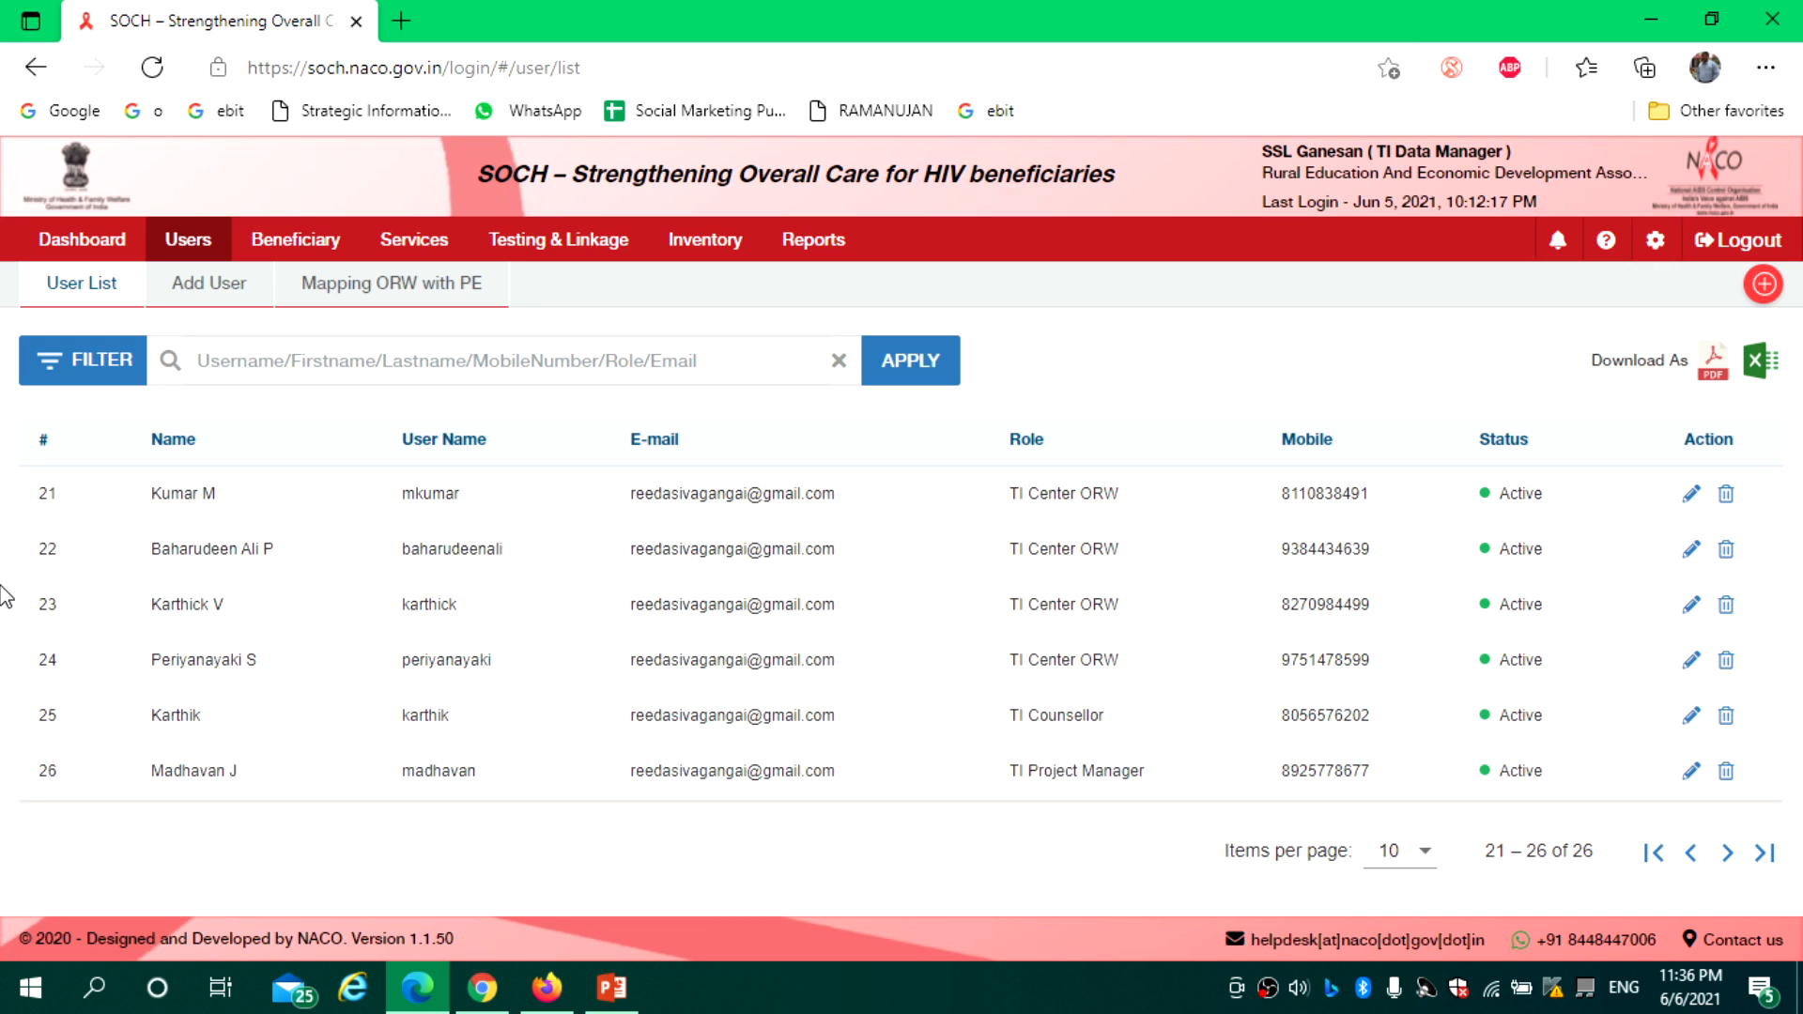
left_click(391, 291)
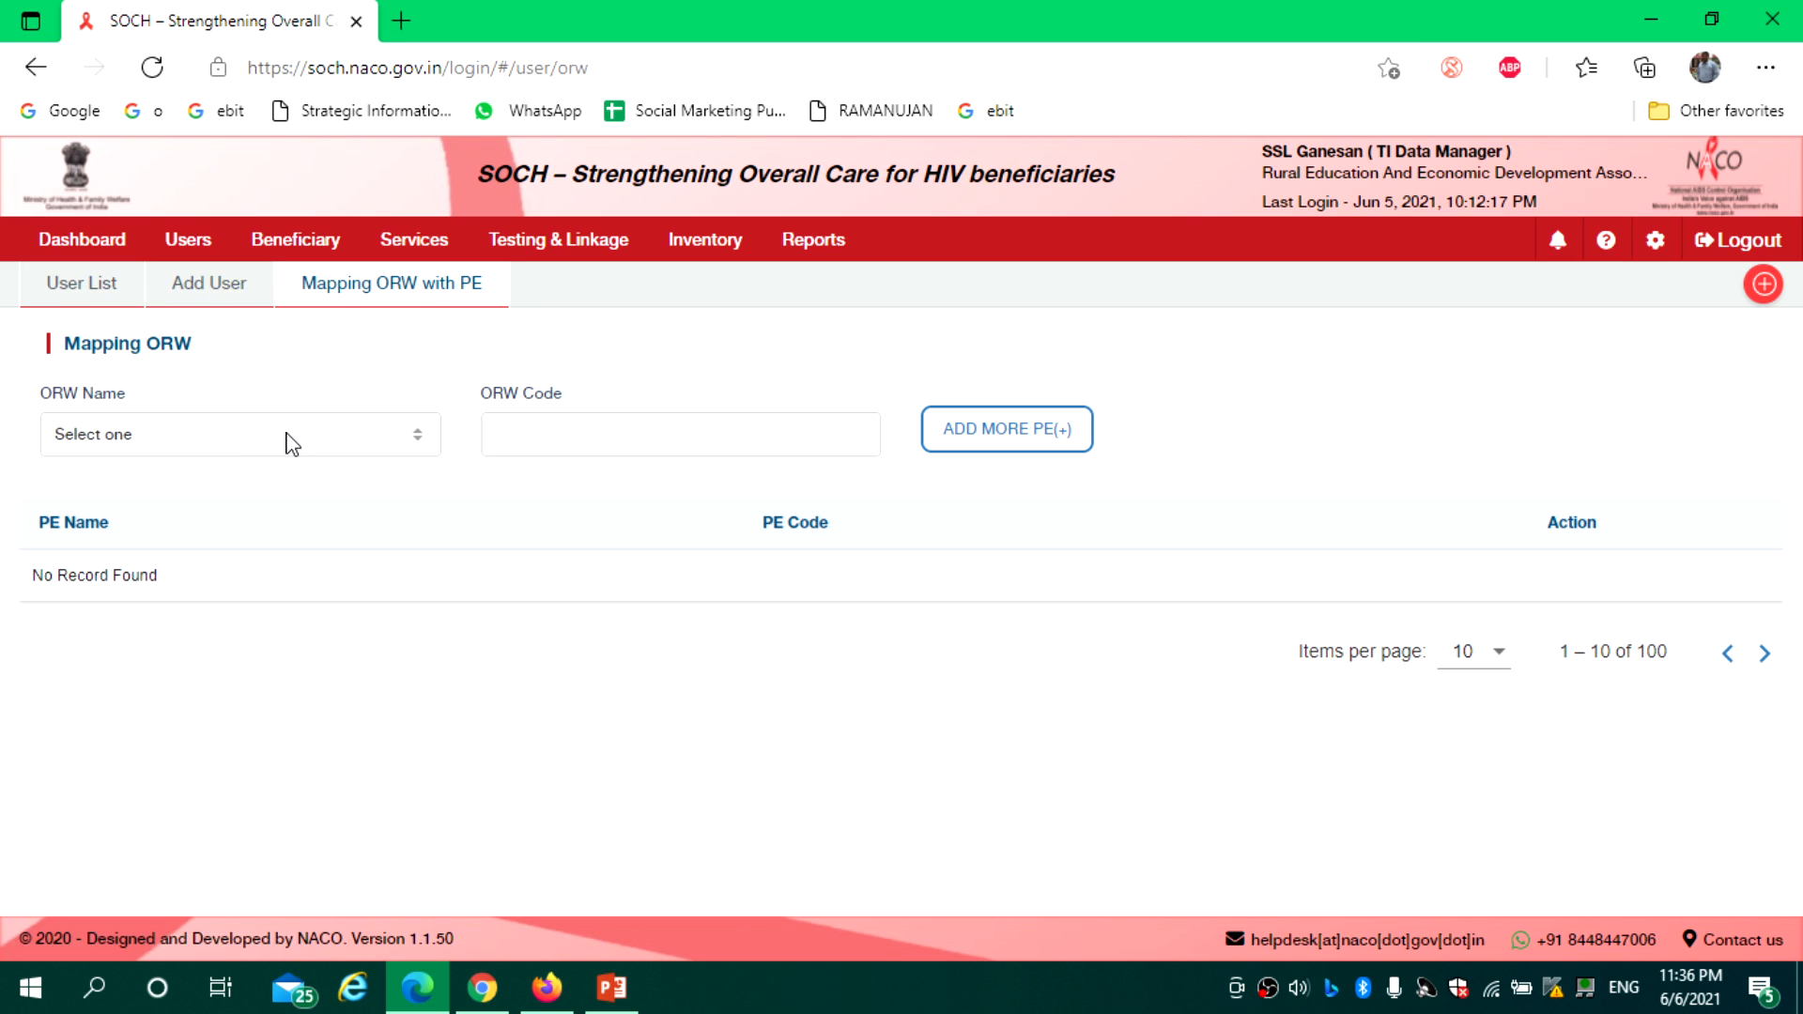
Pick the first ORW in ORW Name so its ORW code and five mapped PEs appear
left_click(344, 445)
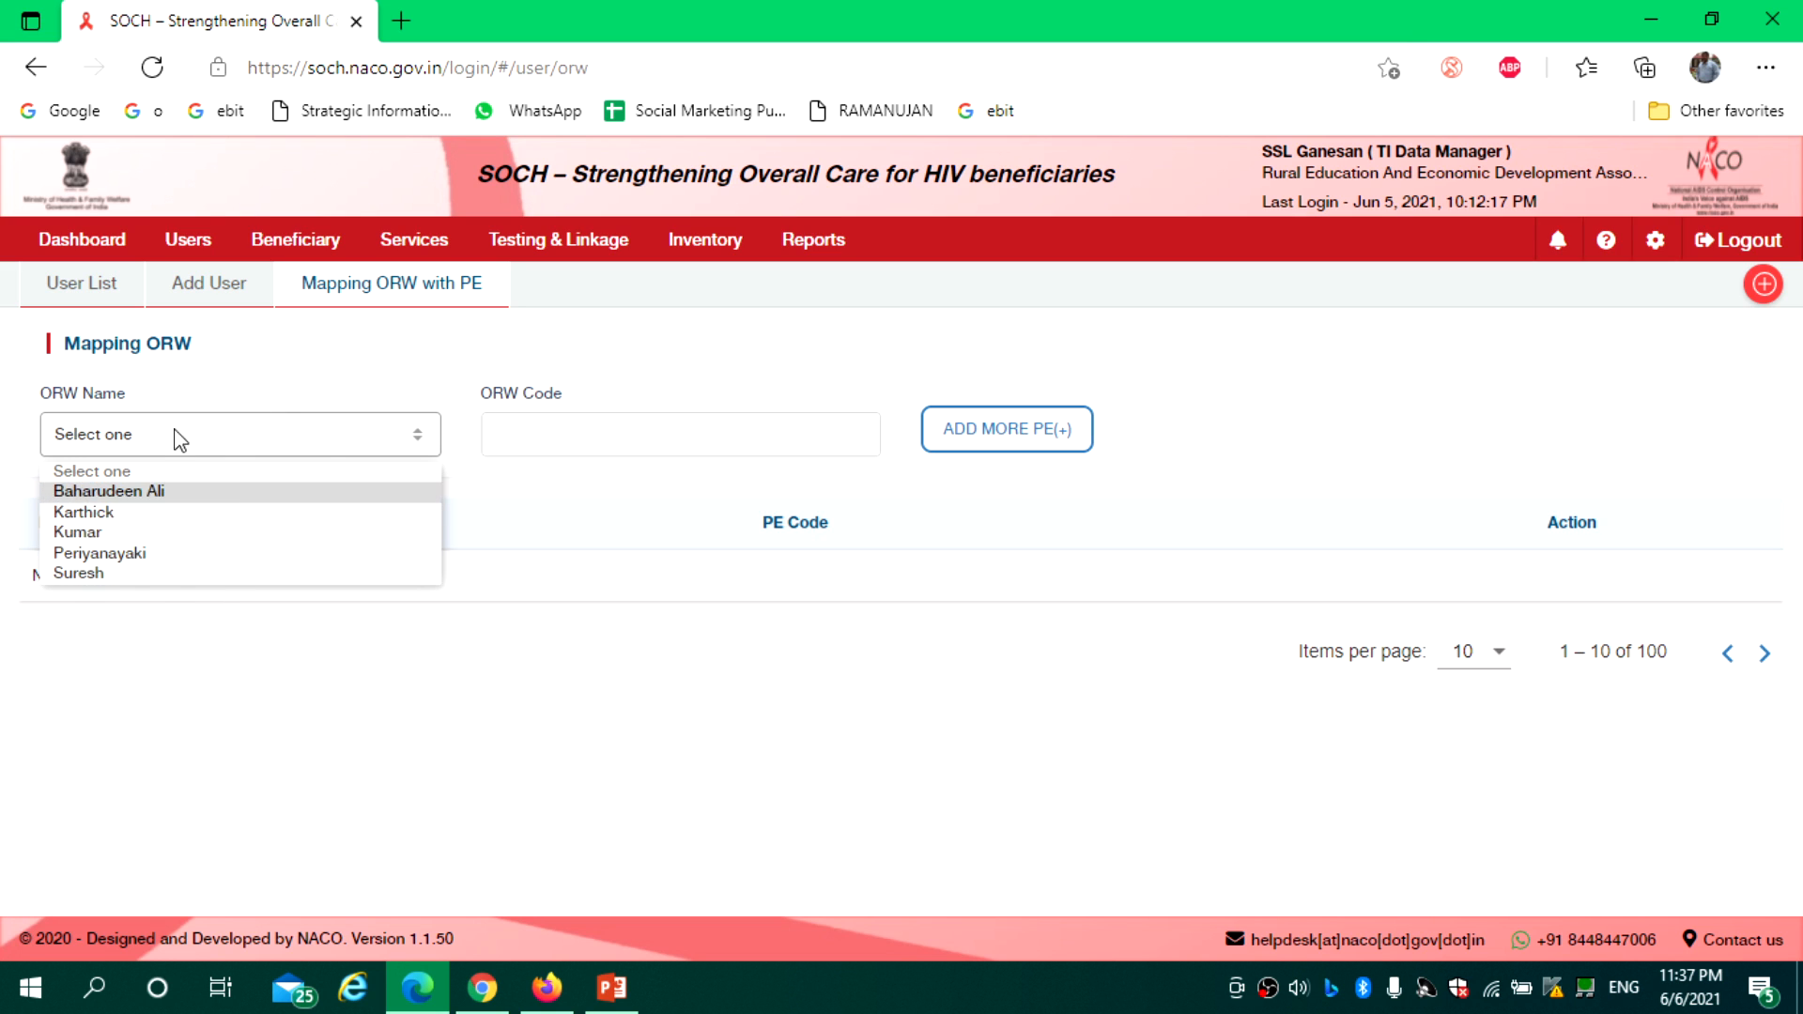
left_click(137, 496)
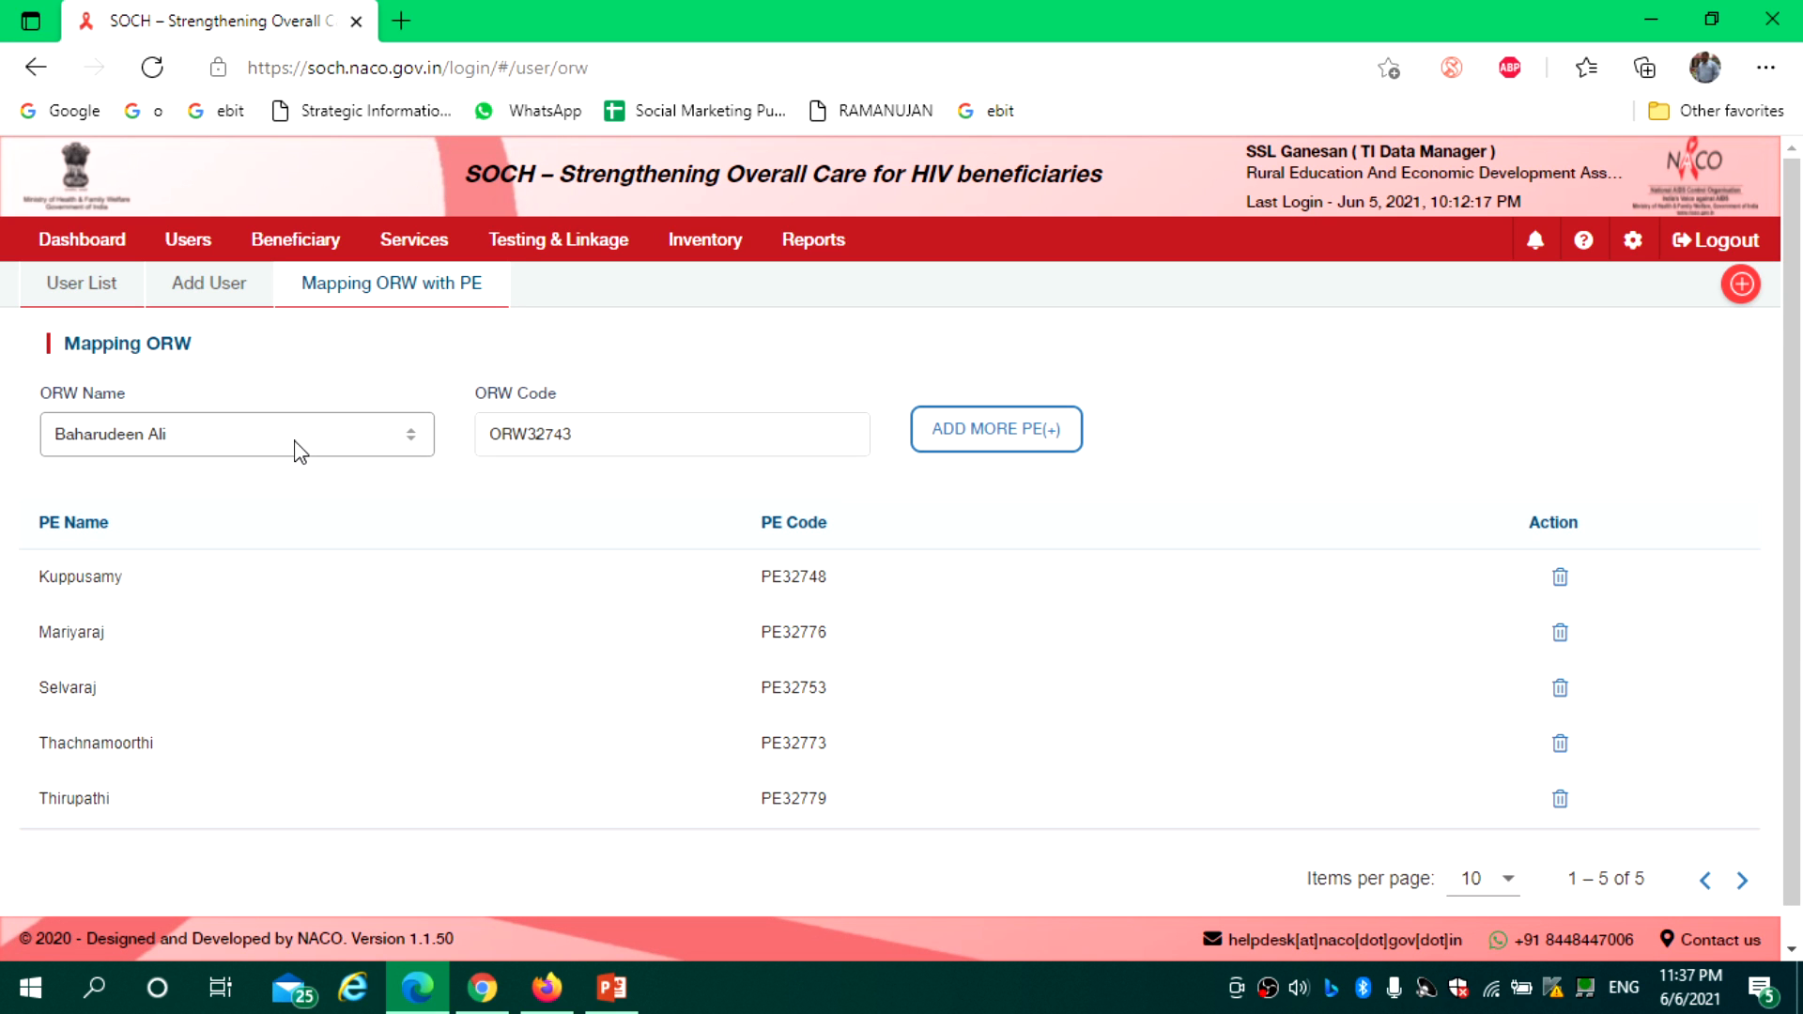
double_click(604, 427)
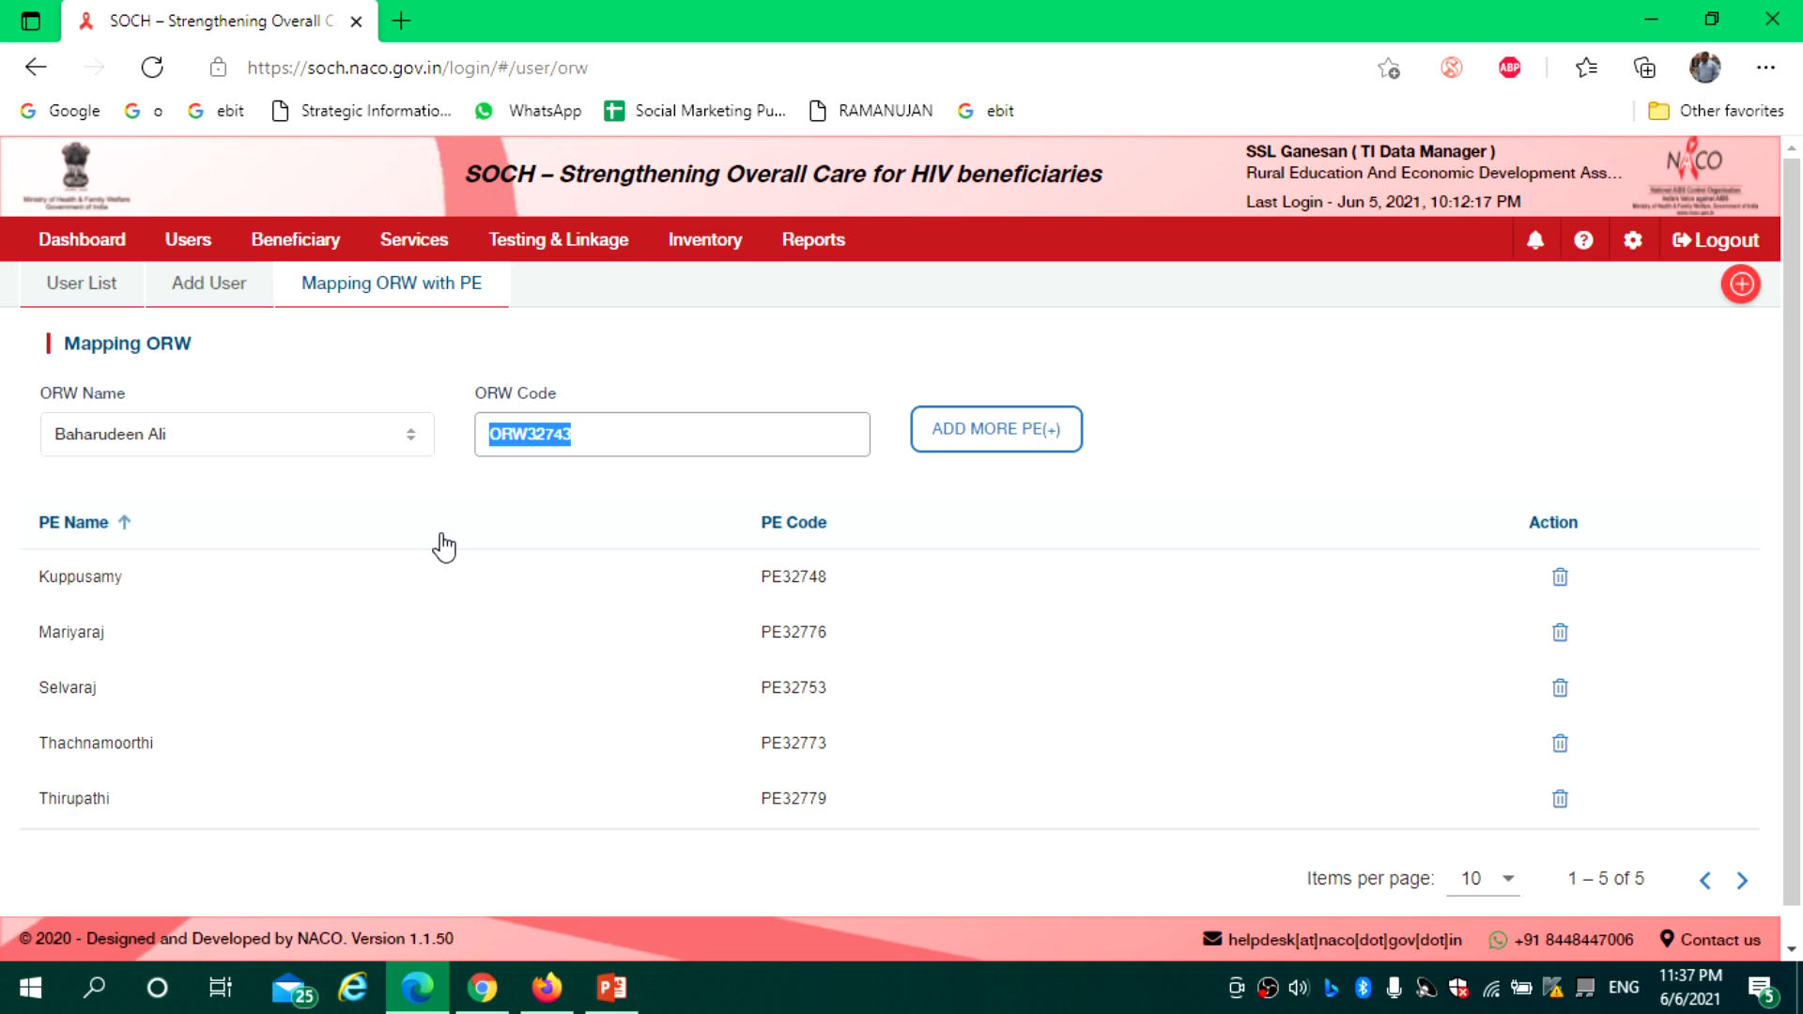
Try adding another PE row for the selected ORW, find no PEs available, and reset the form
left_click(963, 447)
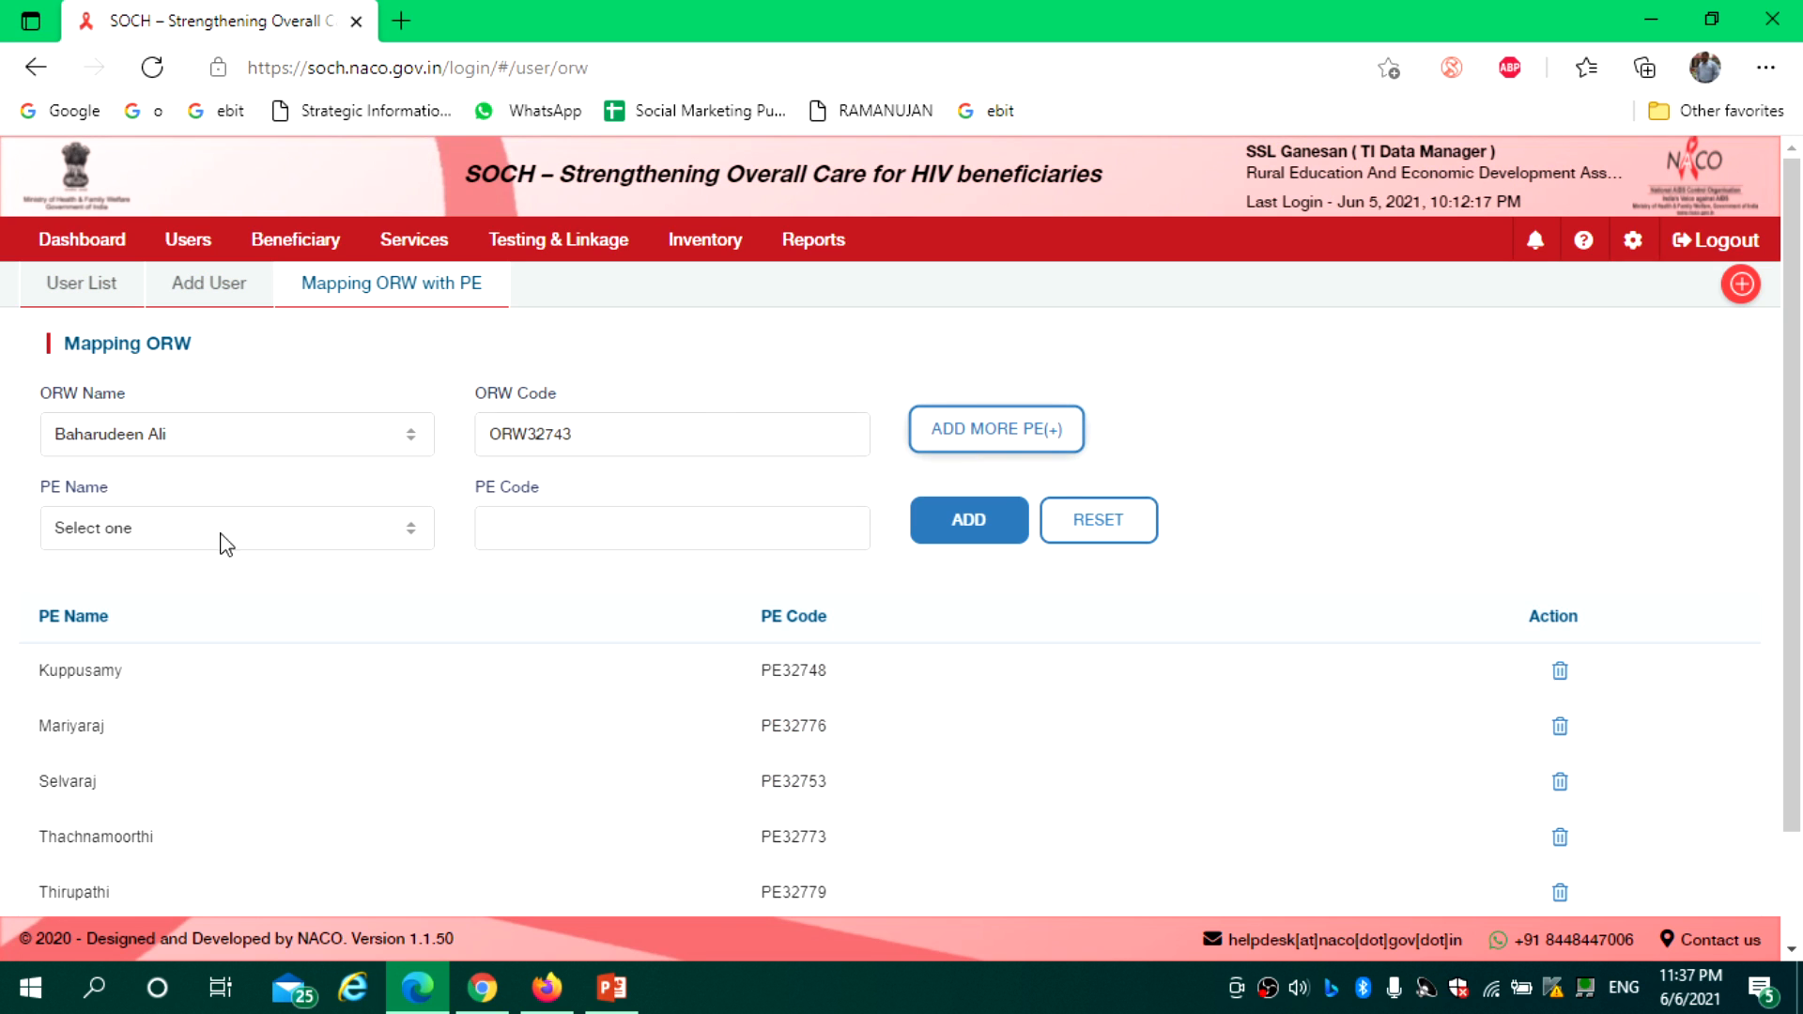
left_click(306, 536)
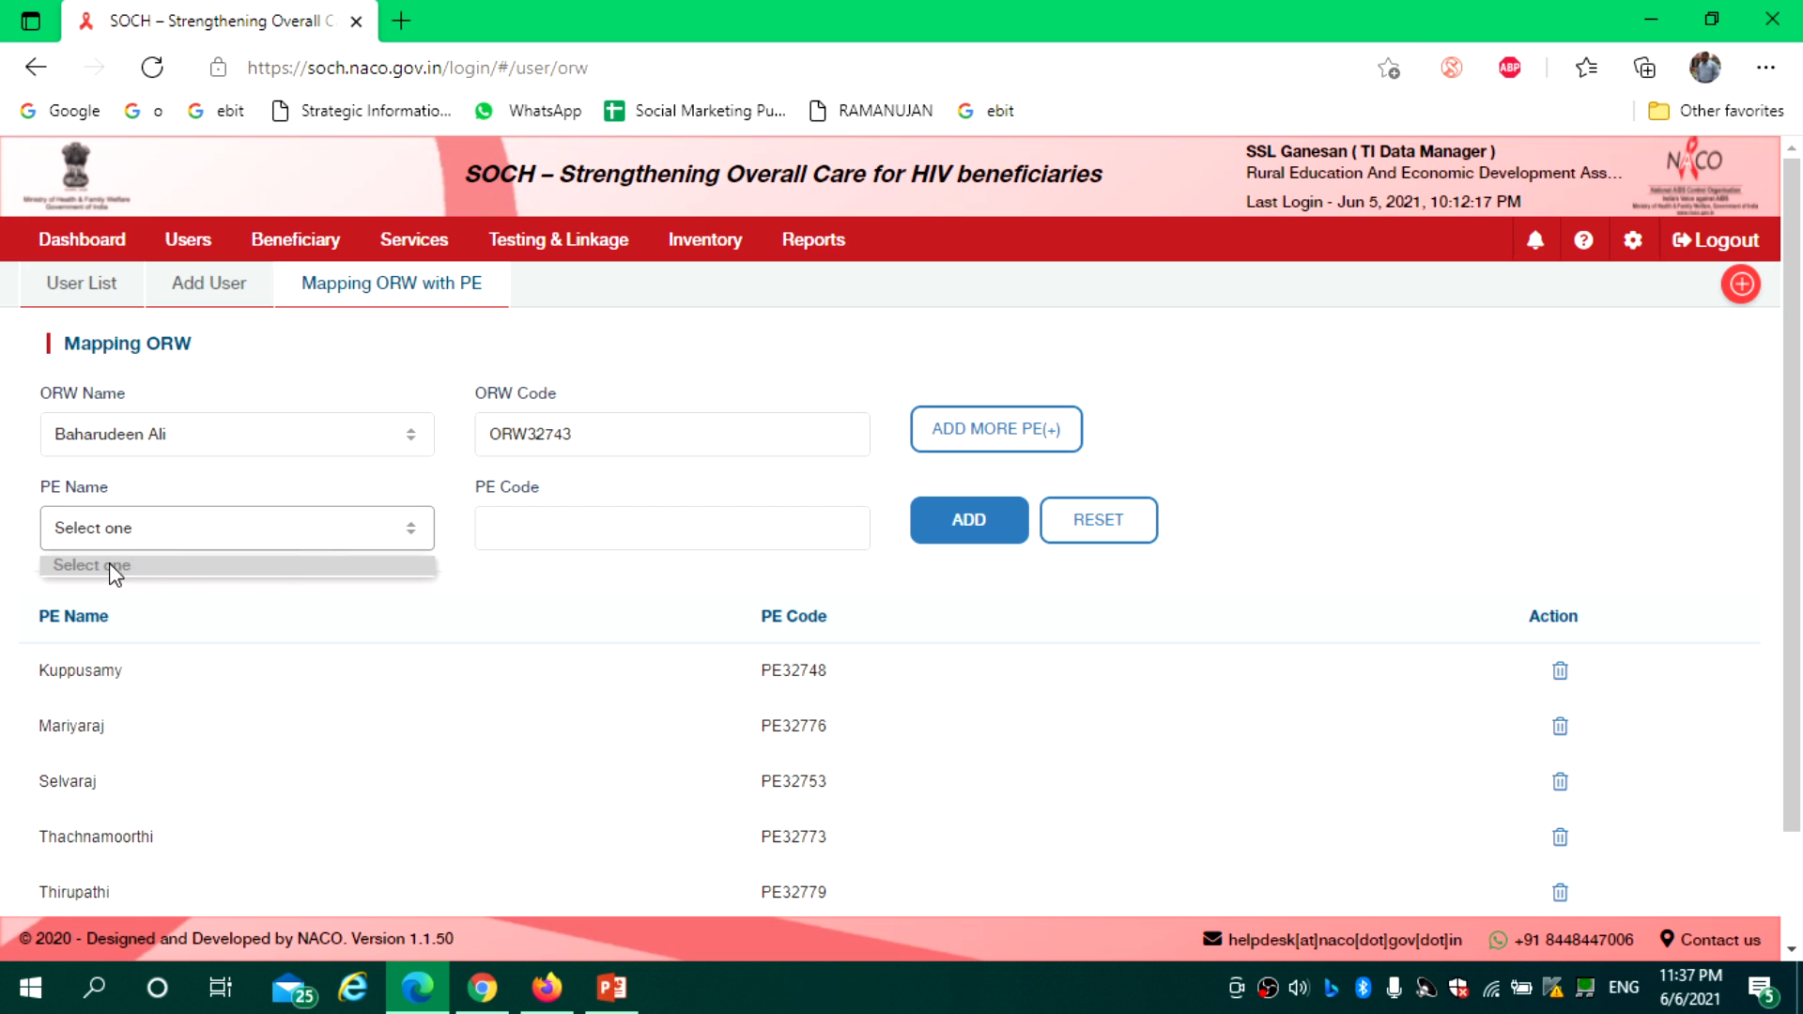
left_click(461, 566)
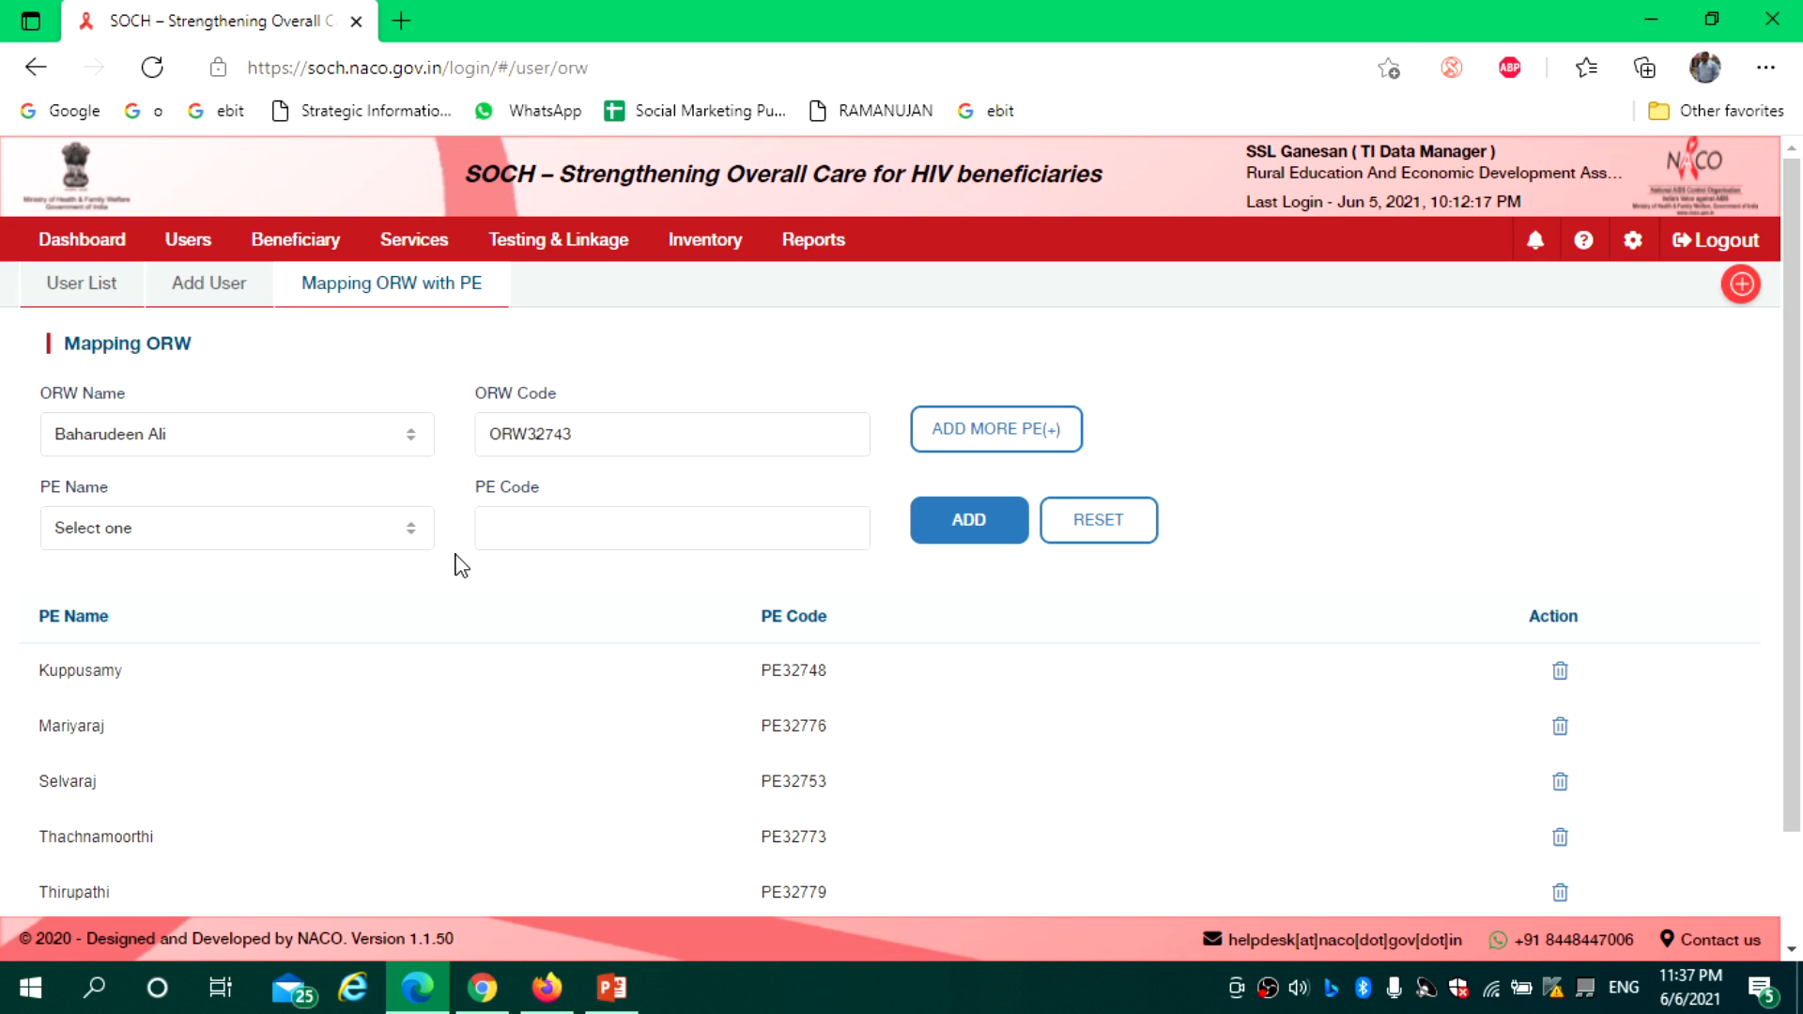
left_click(349, 537)
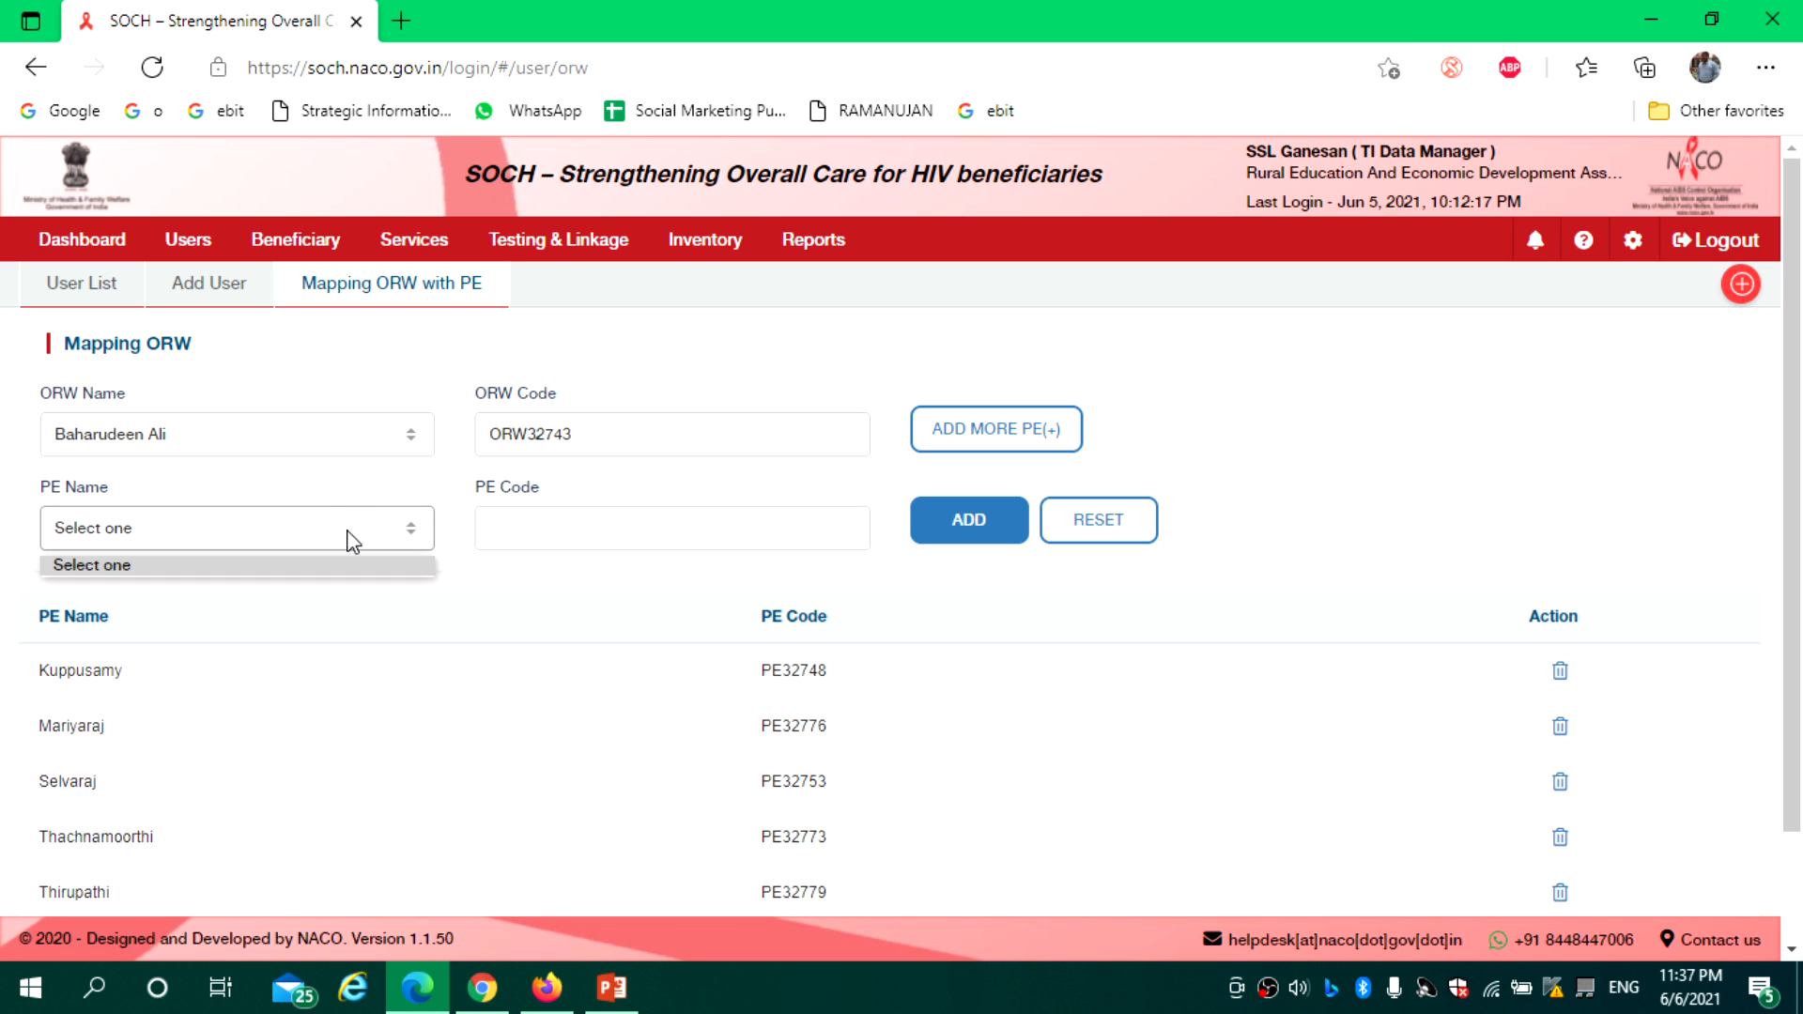
left_click(285, 445)
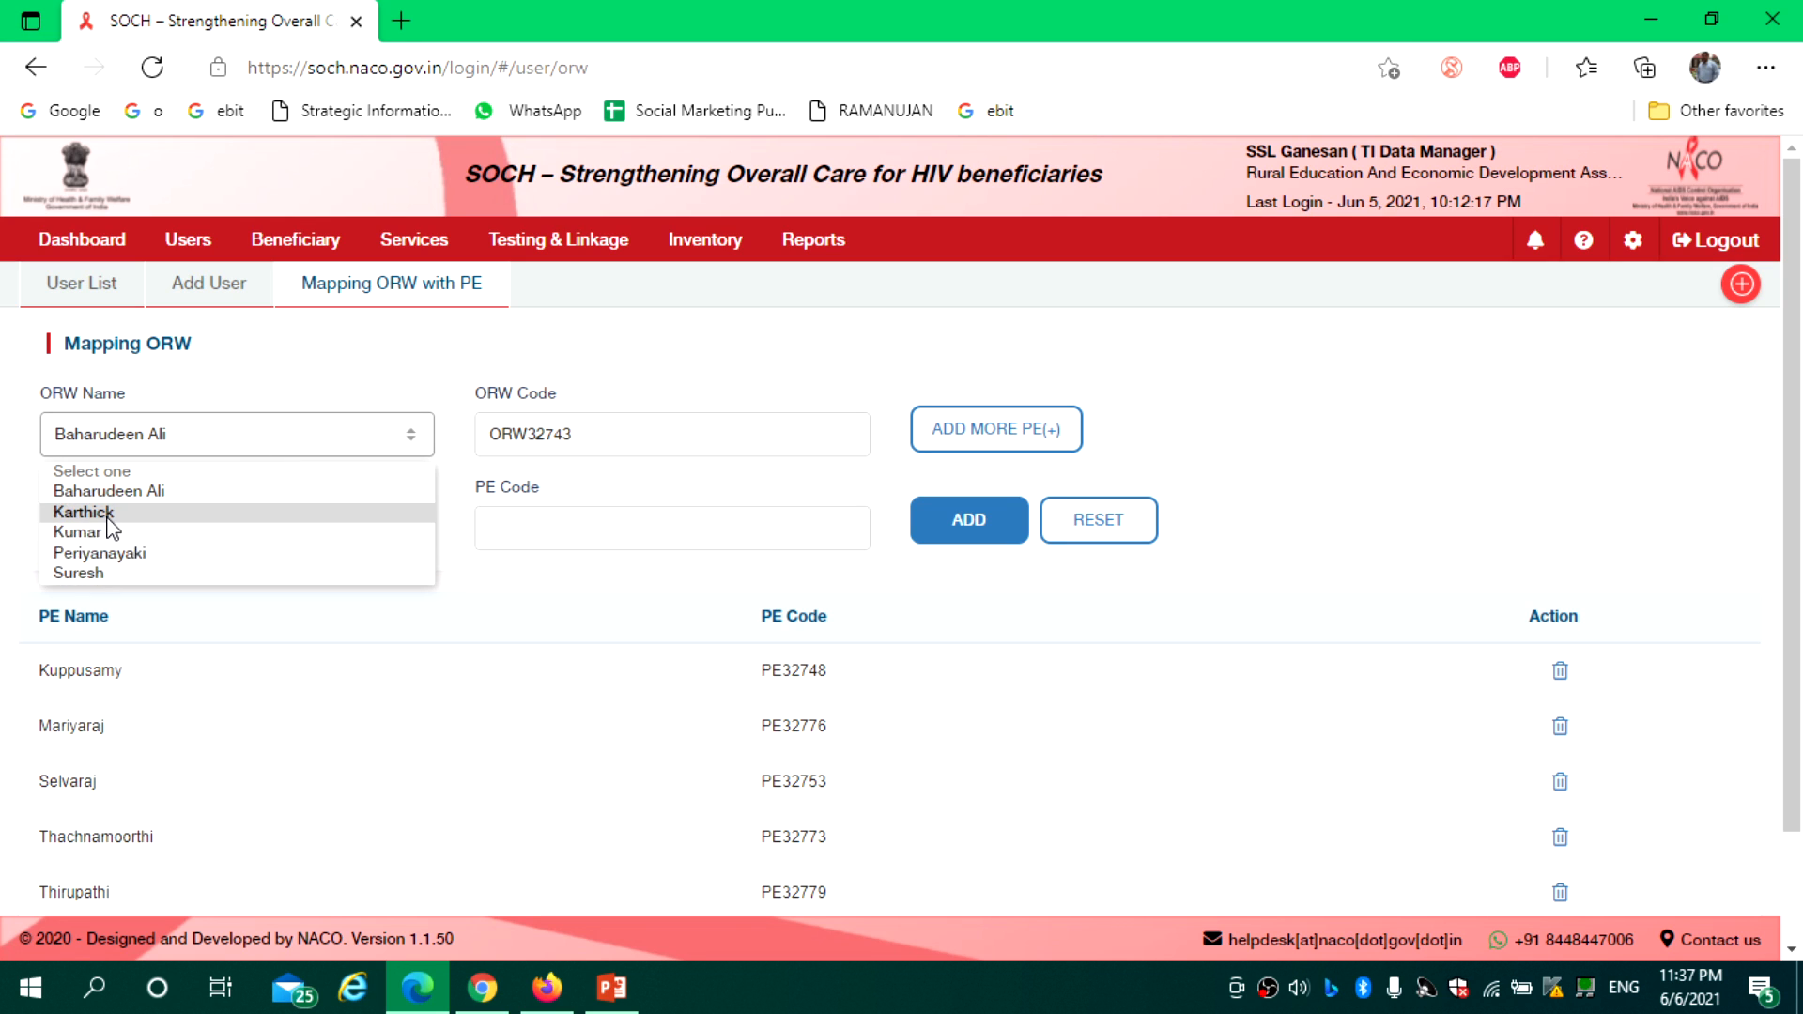
left_click(477, 573)
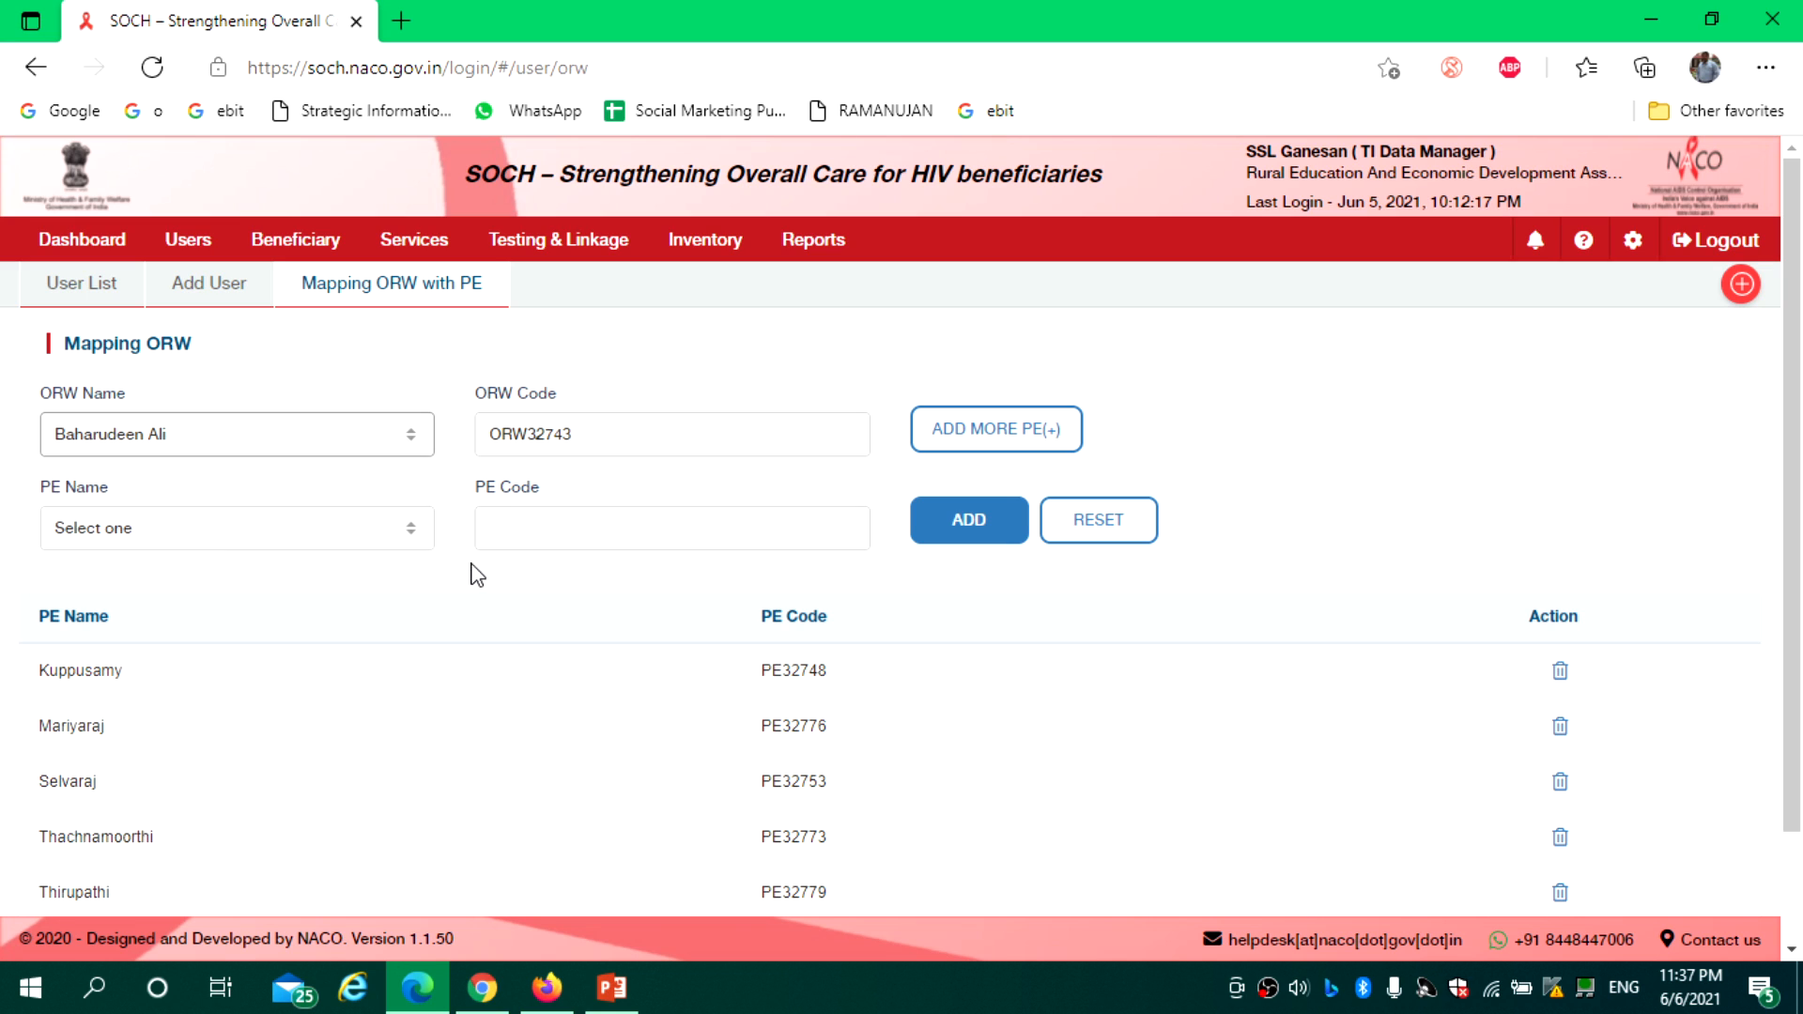
left_click(215, 544)
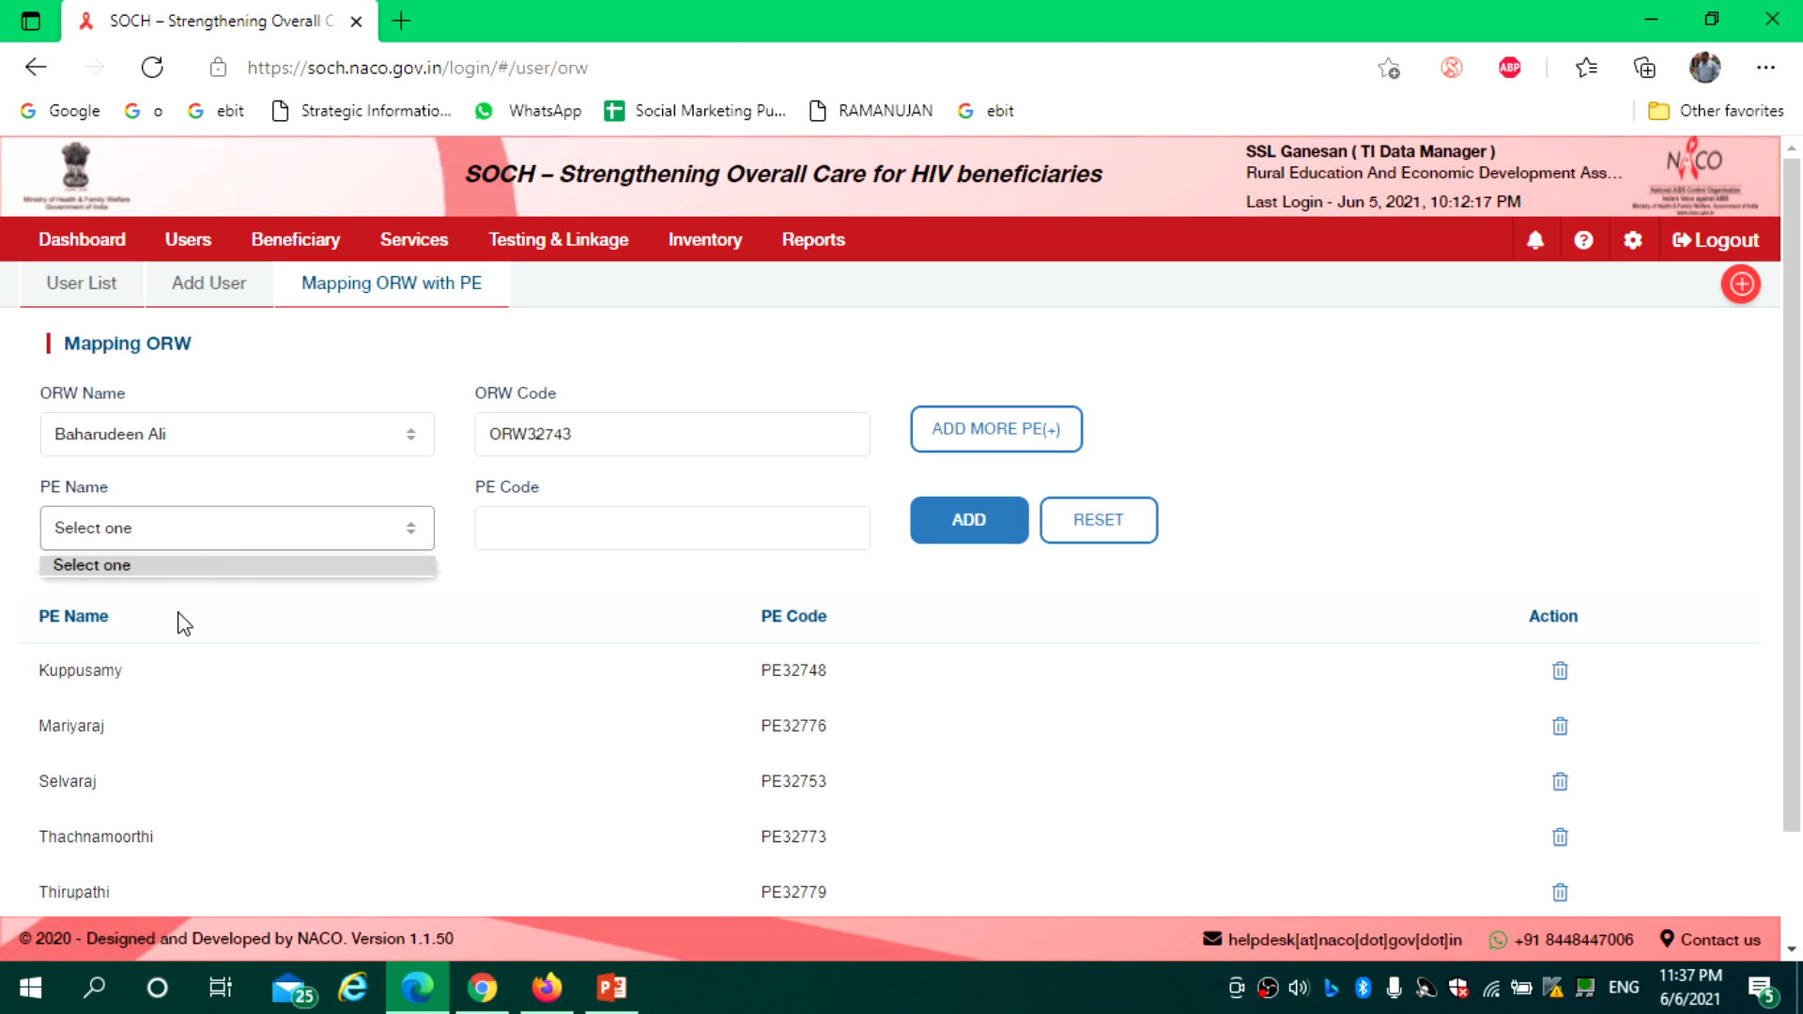
left_click(196, 442)
left_click(195, 441)
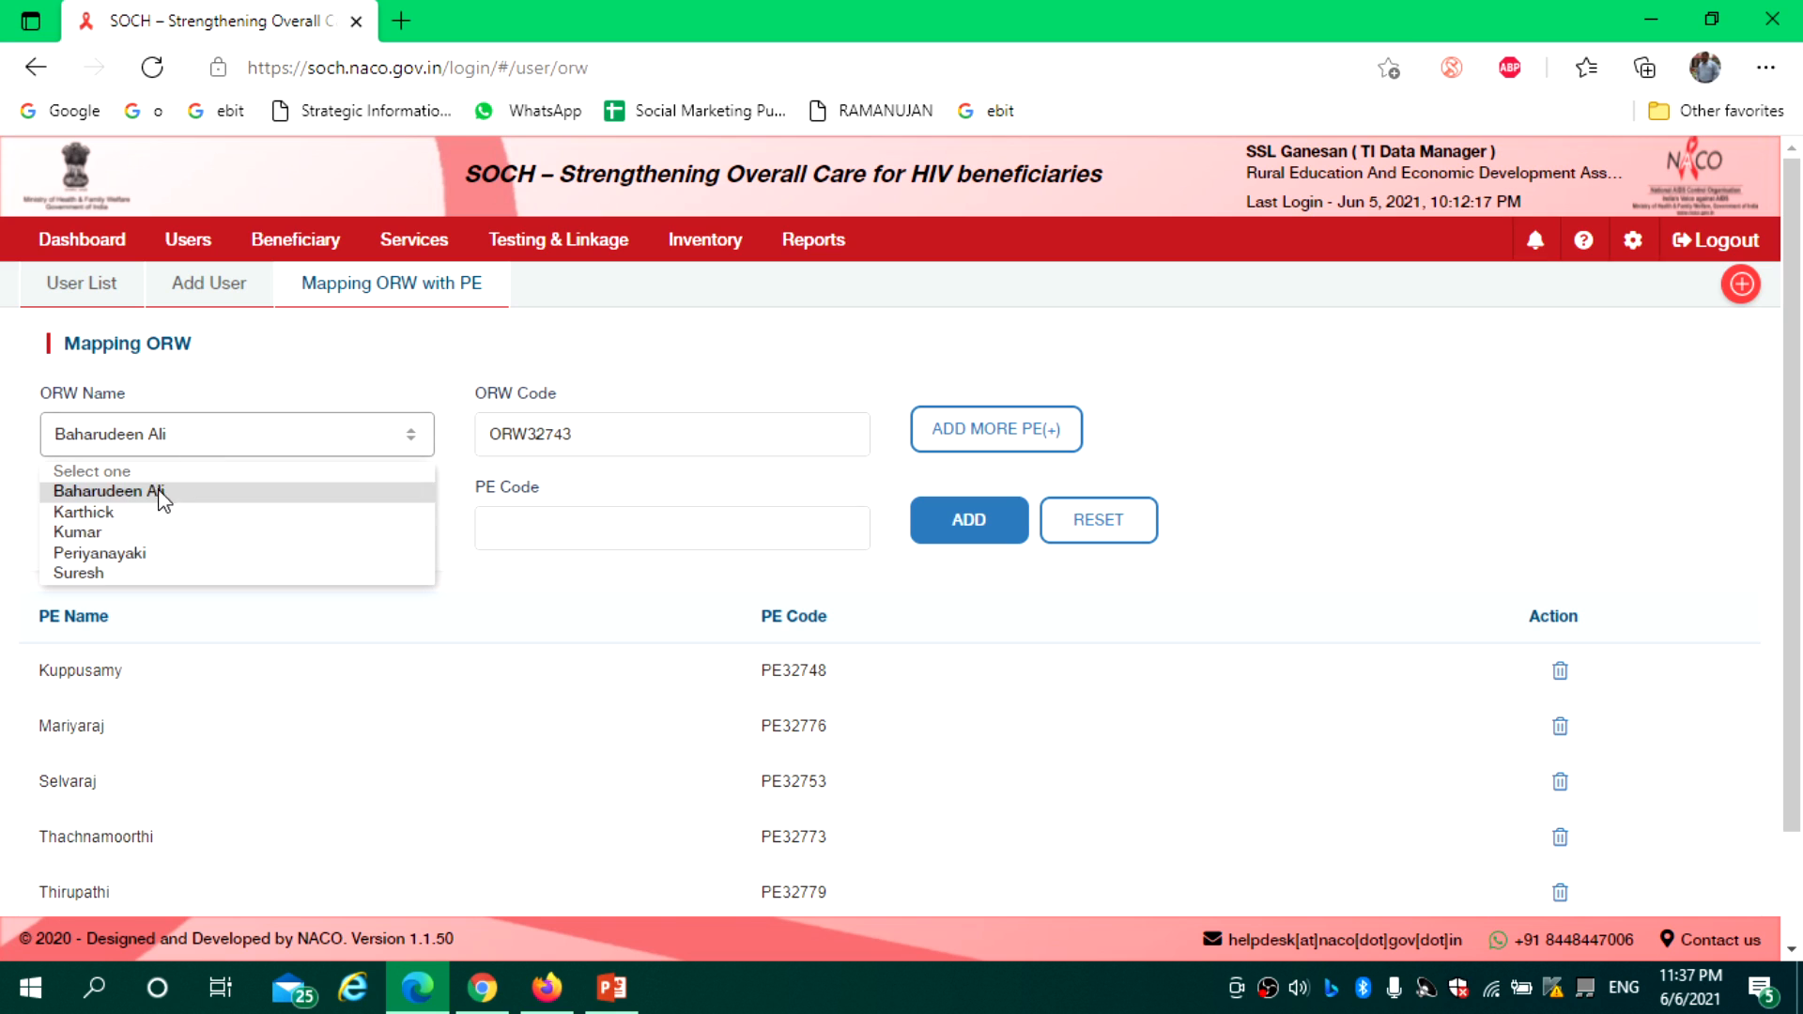
left_click(462, 568)
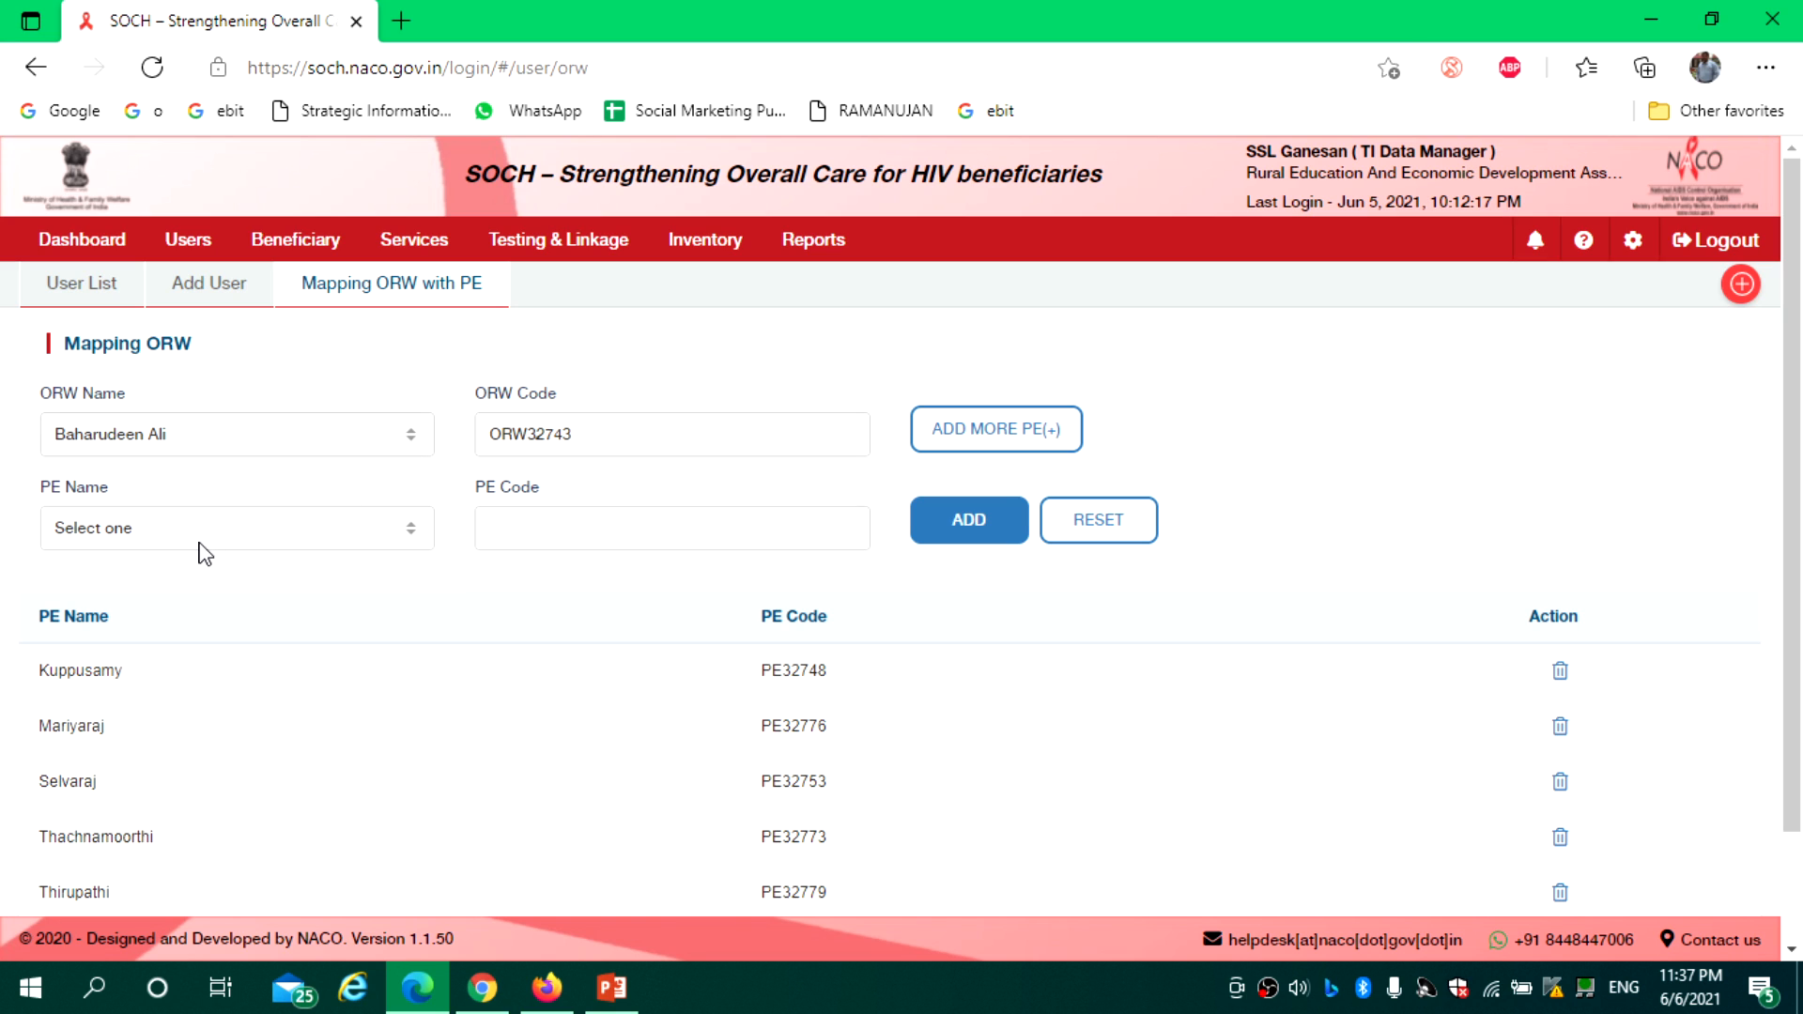
left_click(543, 522)
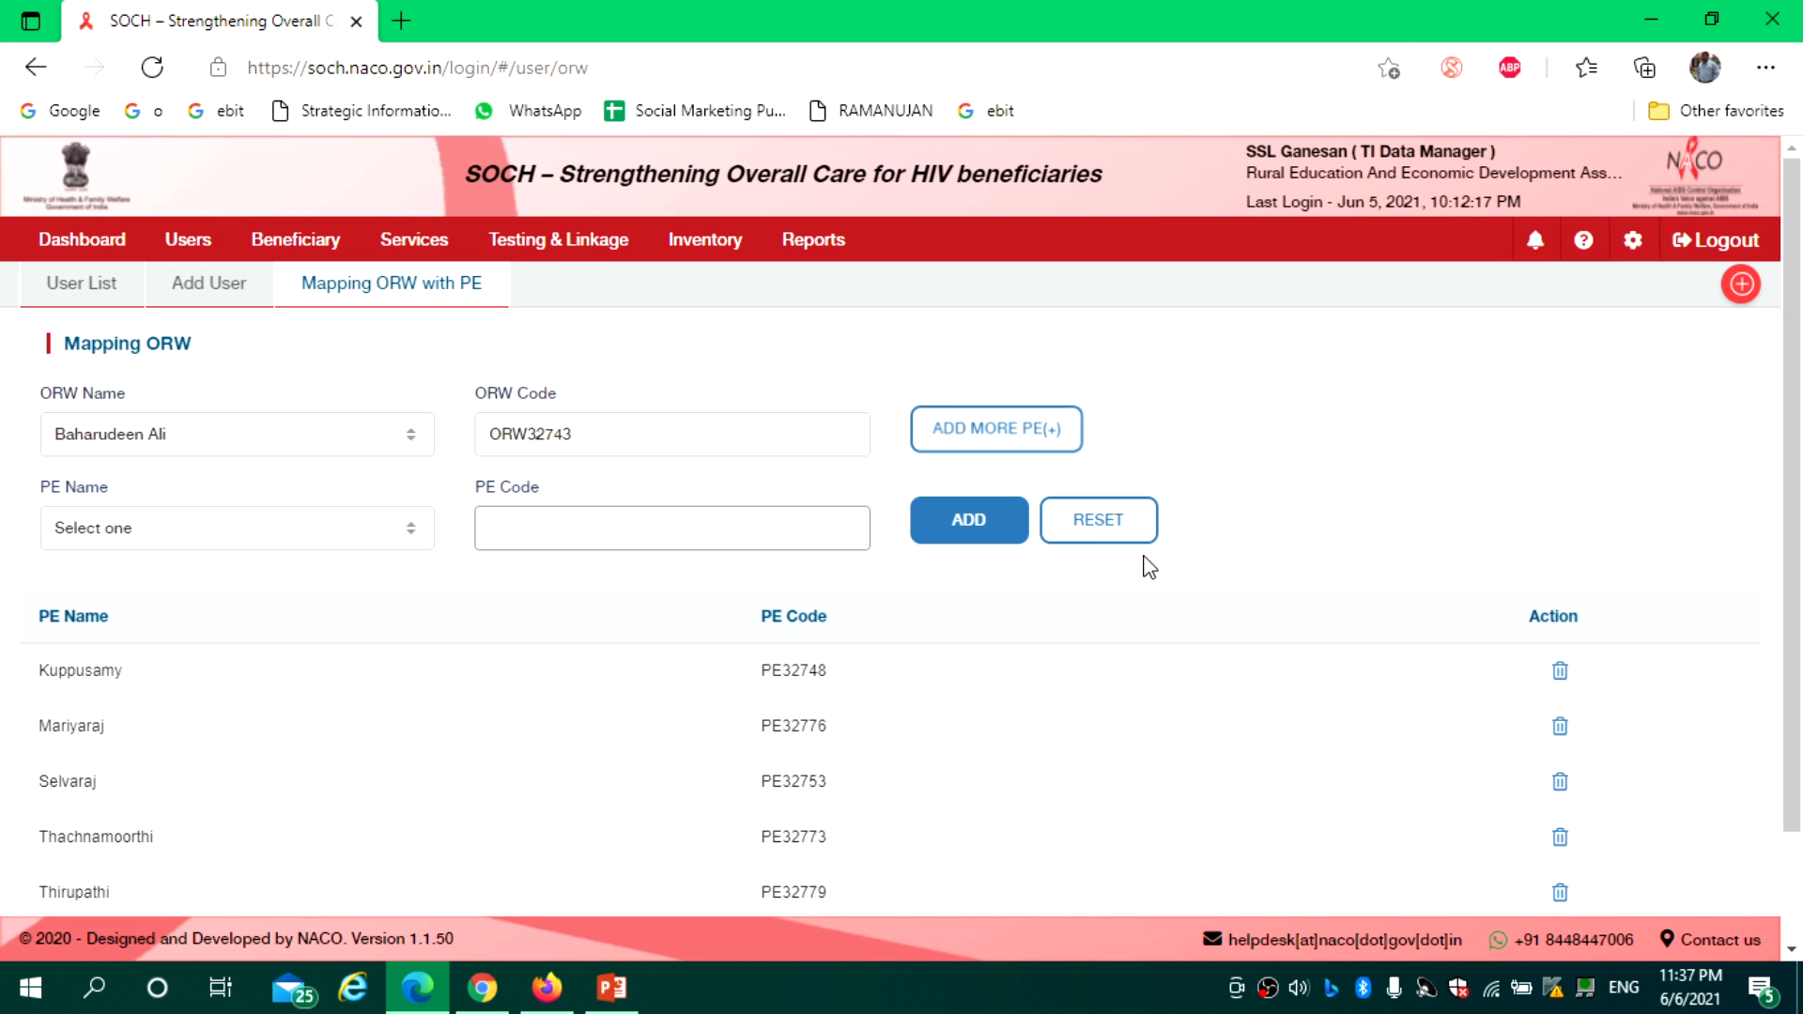
left_click(1103, 537)
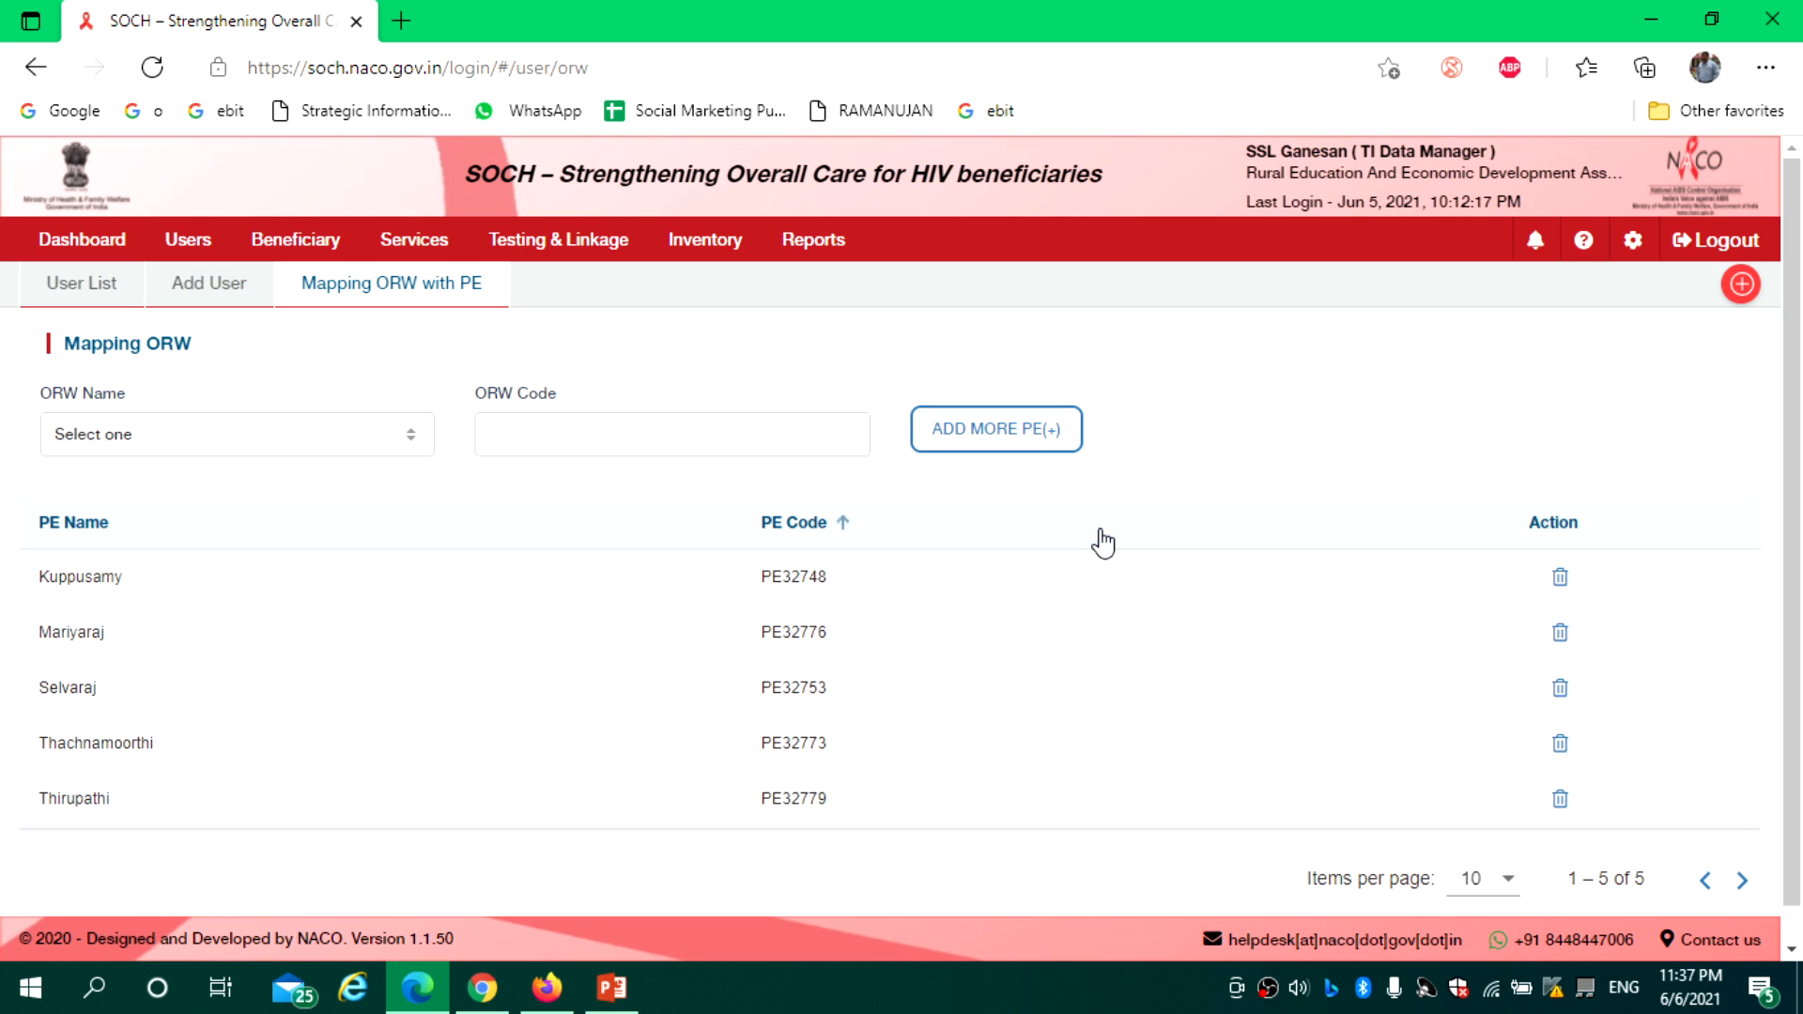
View PEs mapped to two other ORWs, including ORW32744's four, then open Add User
left_click(176, 441)
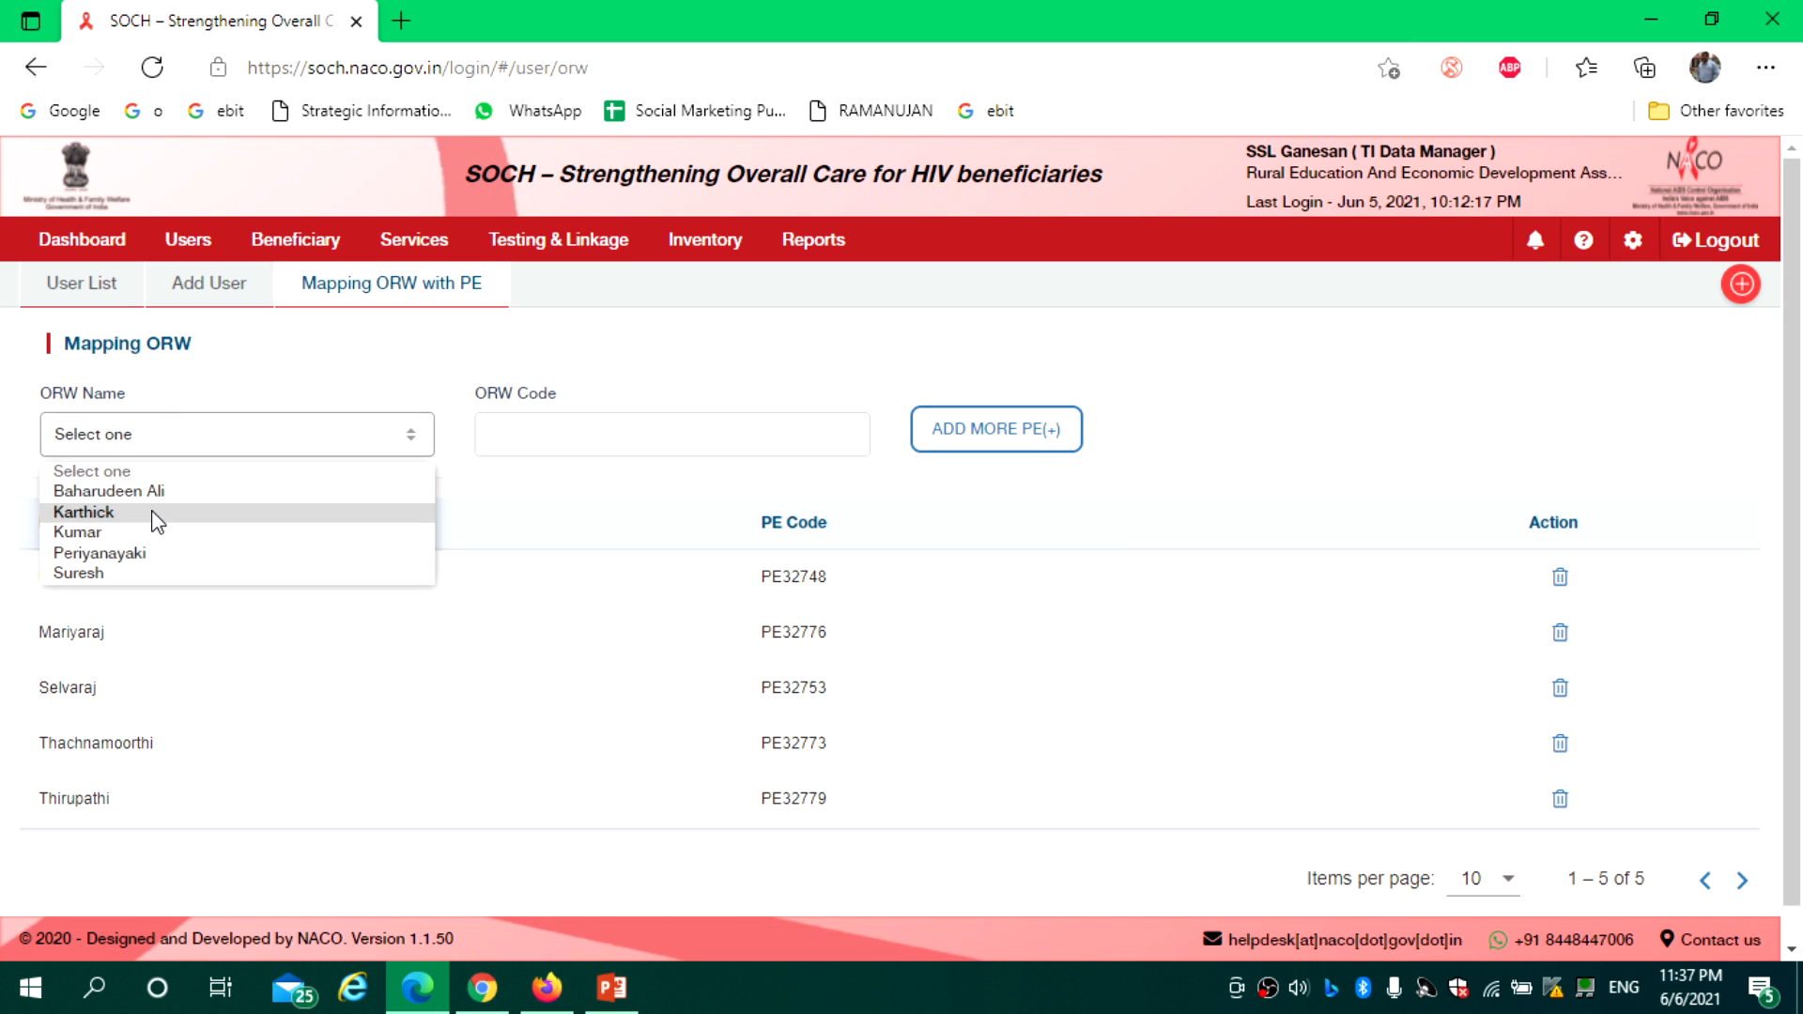
left_click(152, 513)
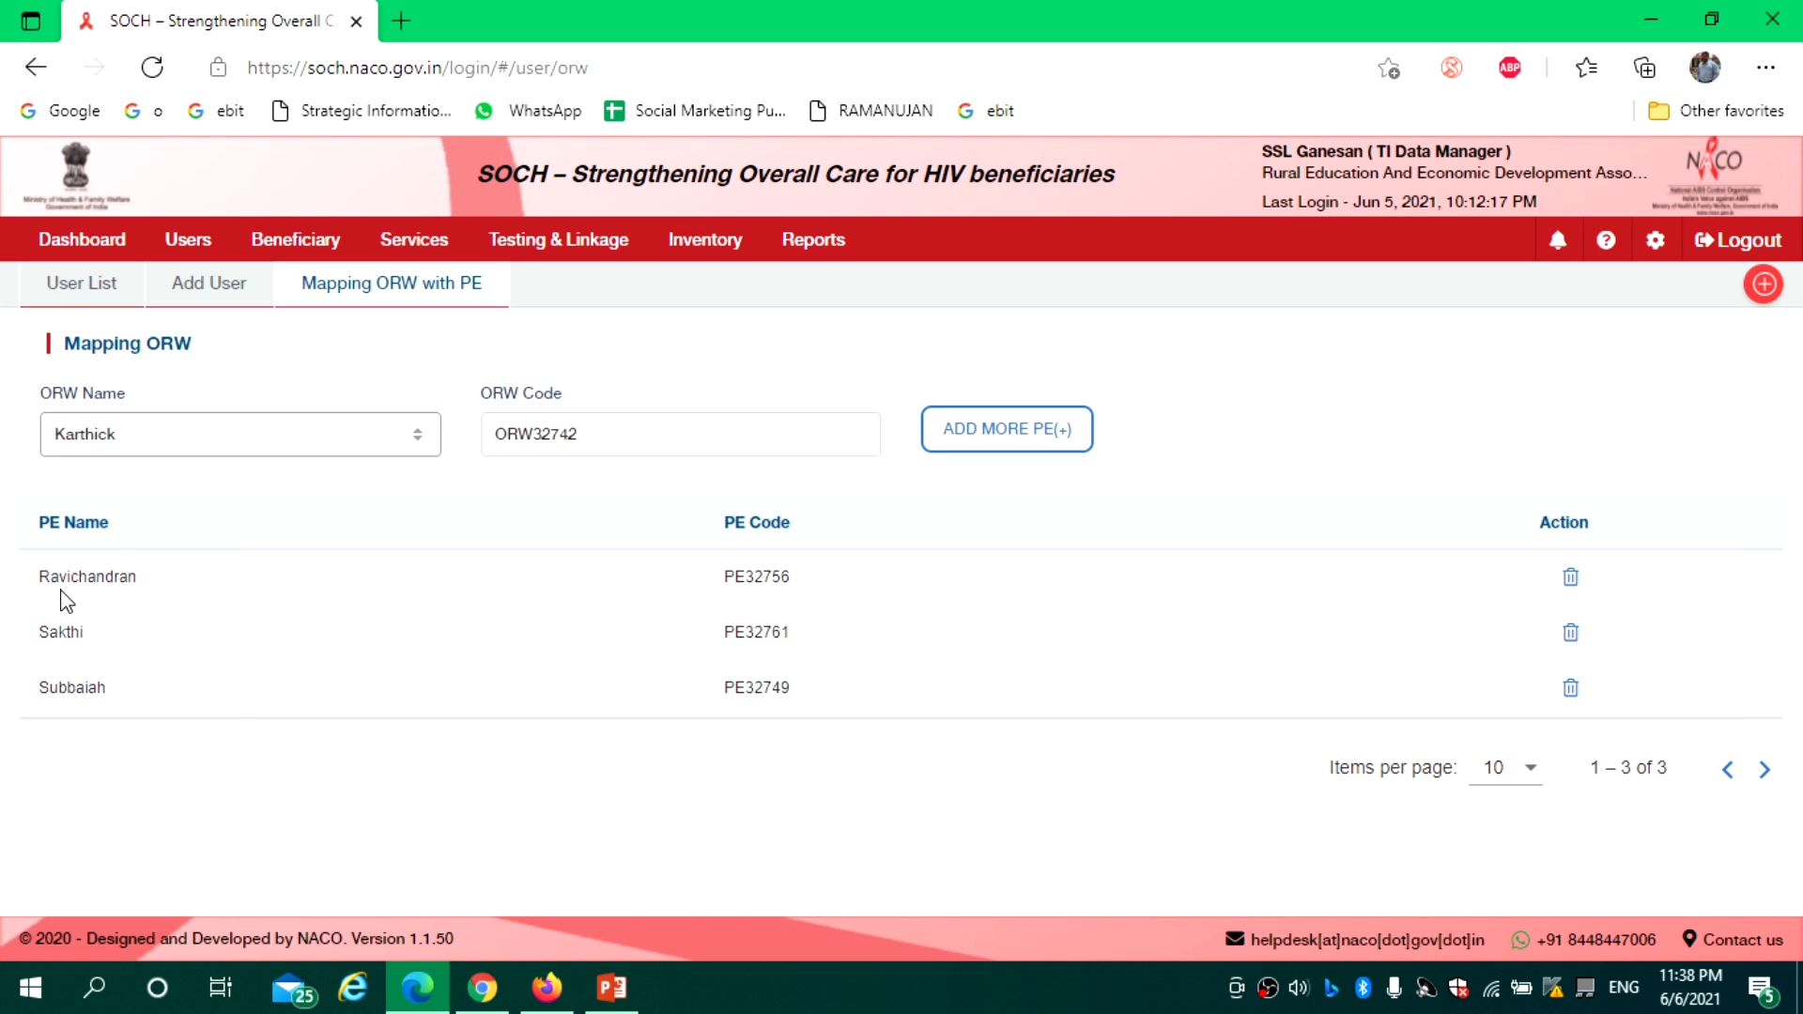
left_click(193, 441)
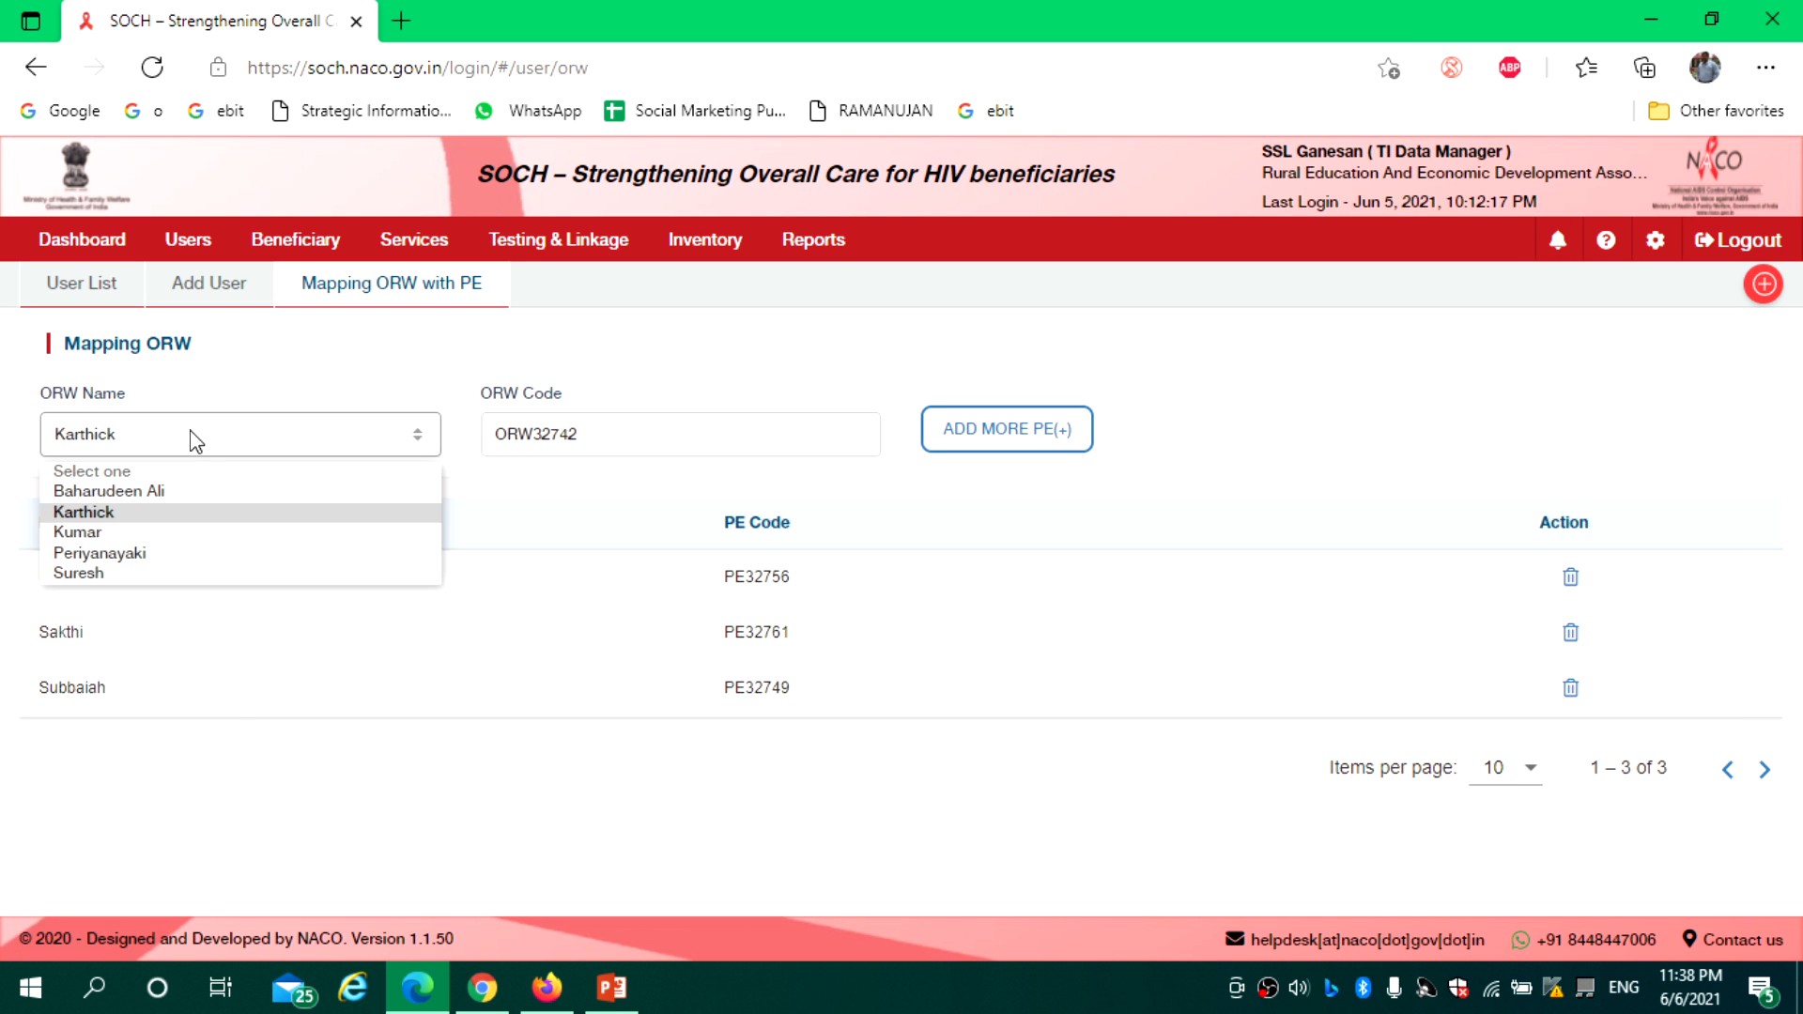
left_click(153, 535)
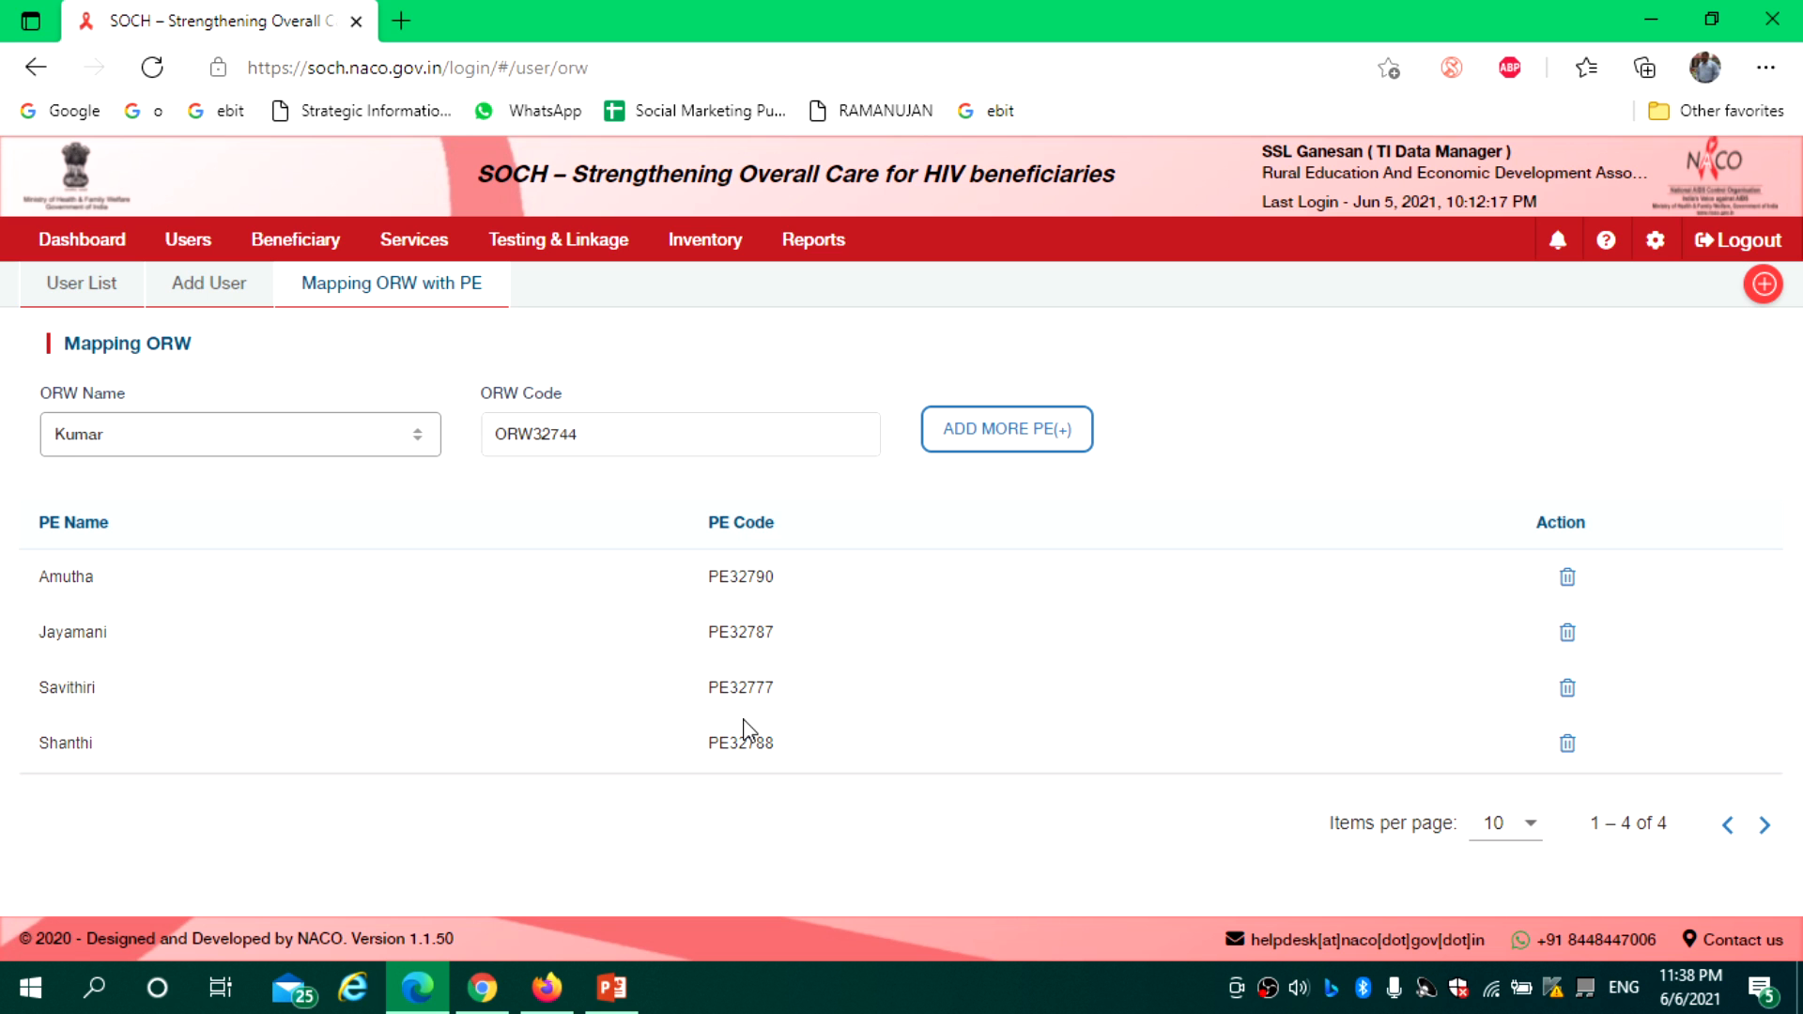
left_click(223, 291)
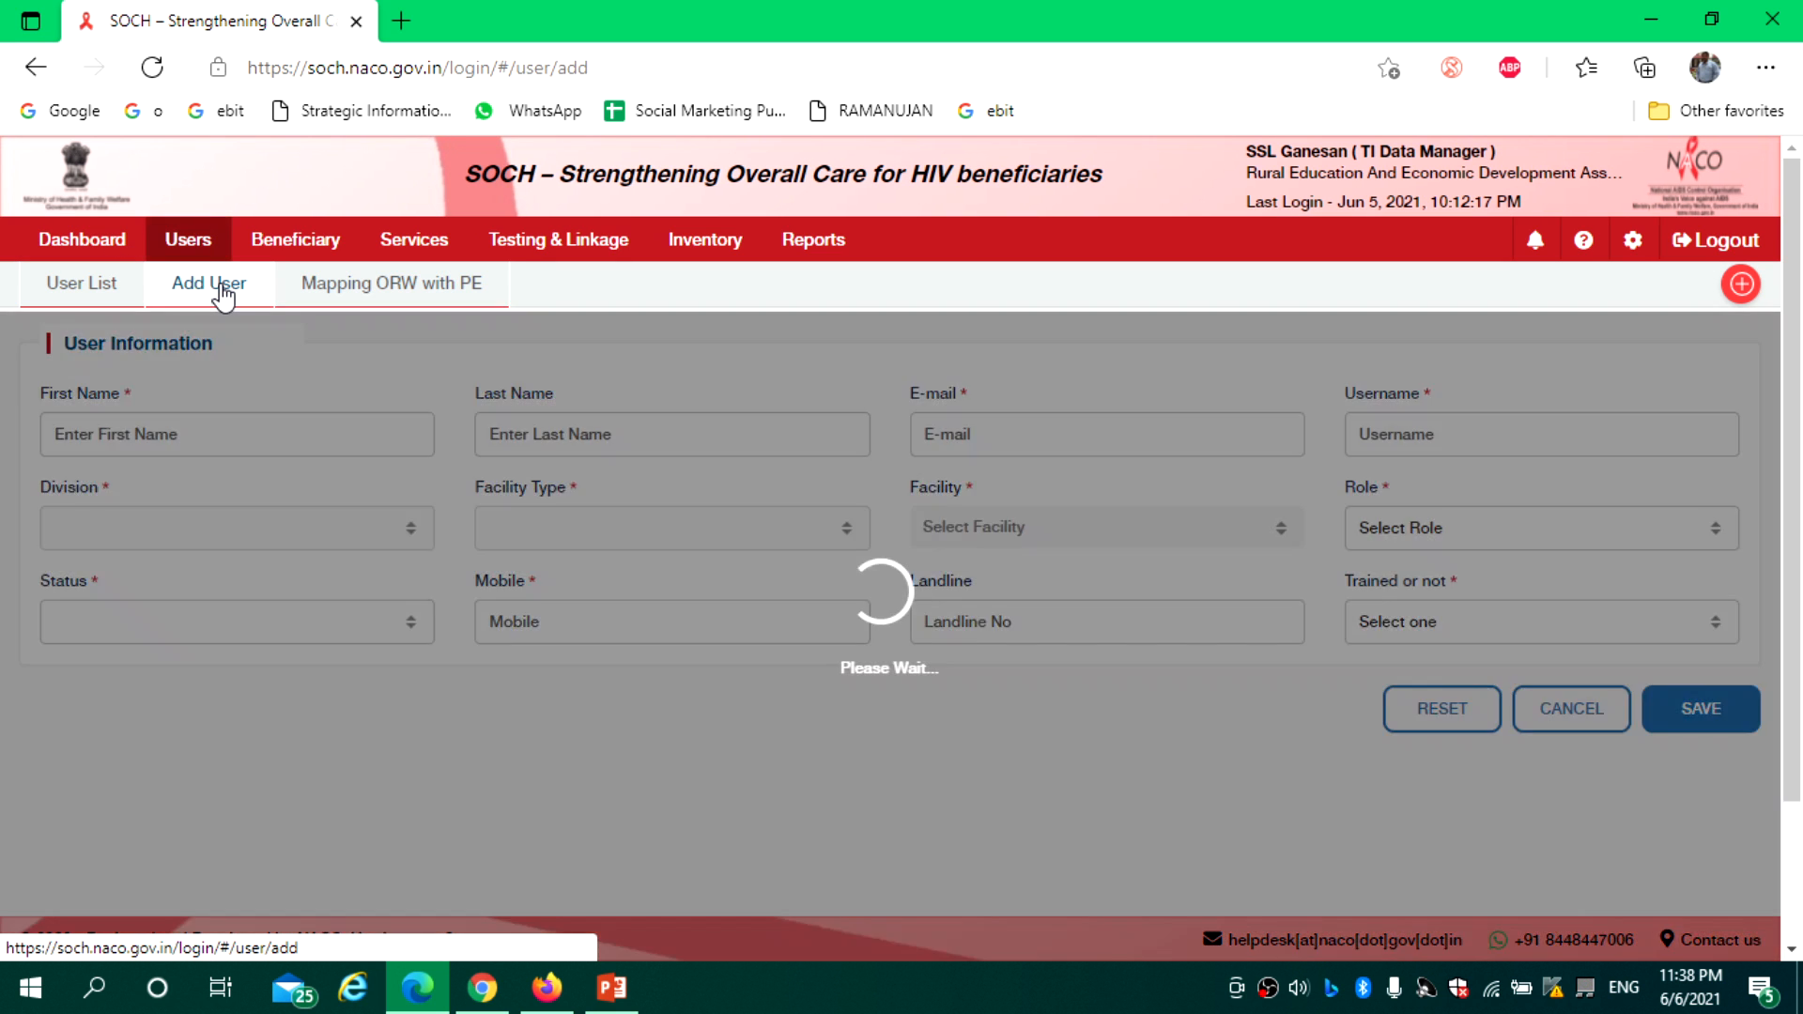
Review the User List of portal users and roles, then return to Mapping ORW with PE
left_click(94, 303)
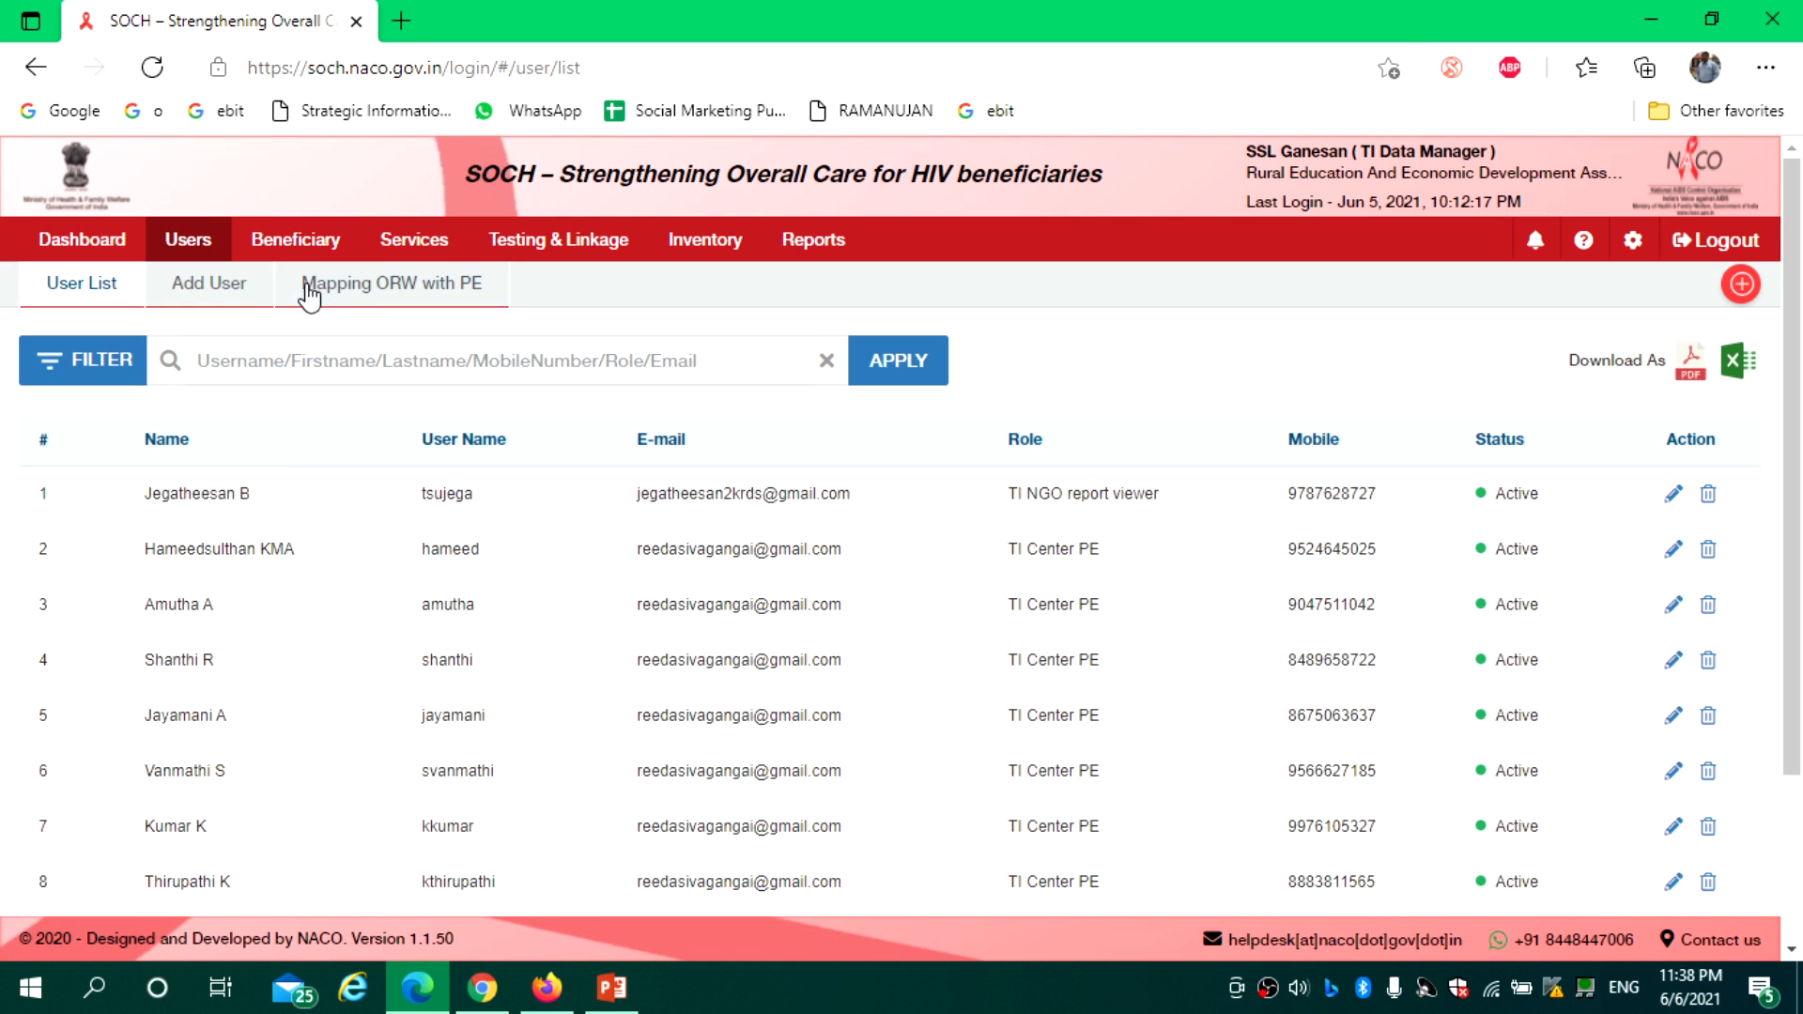
left_click(336, 305)
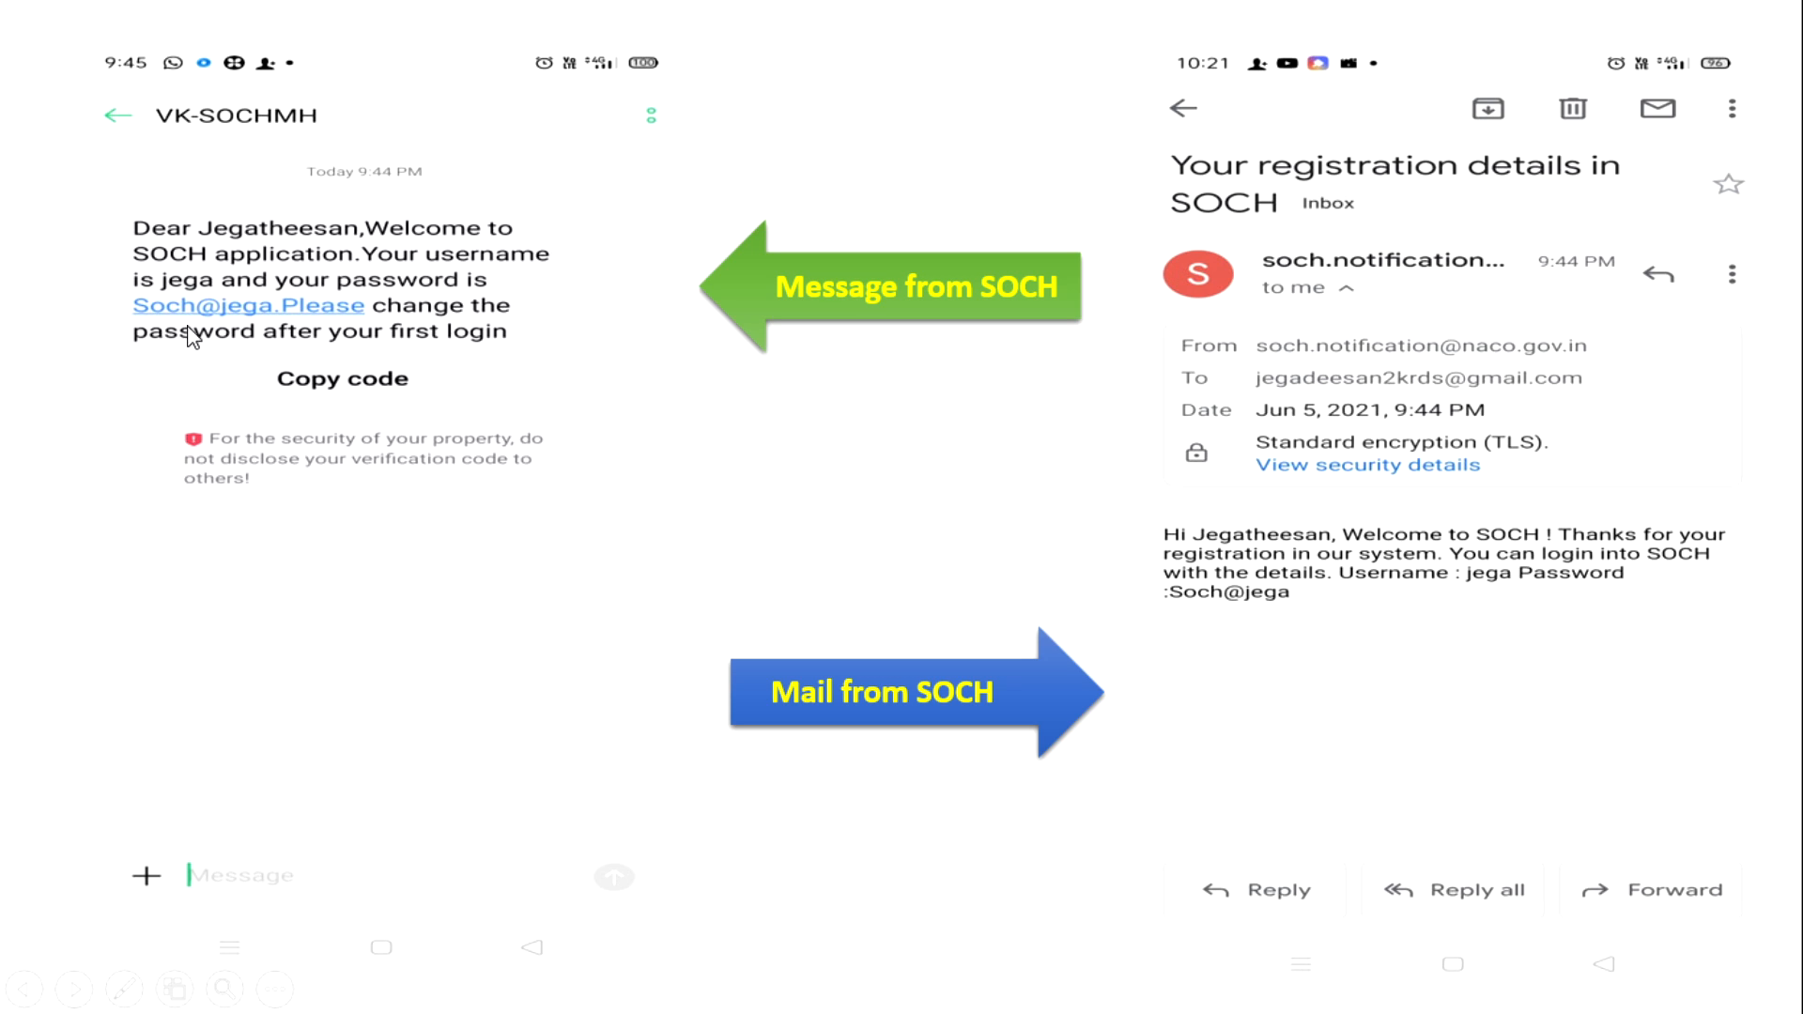
Switch the slide show pointer to Laser Pointer from the bottom-left pen options
left_click(125, 988)
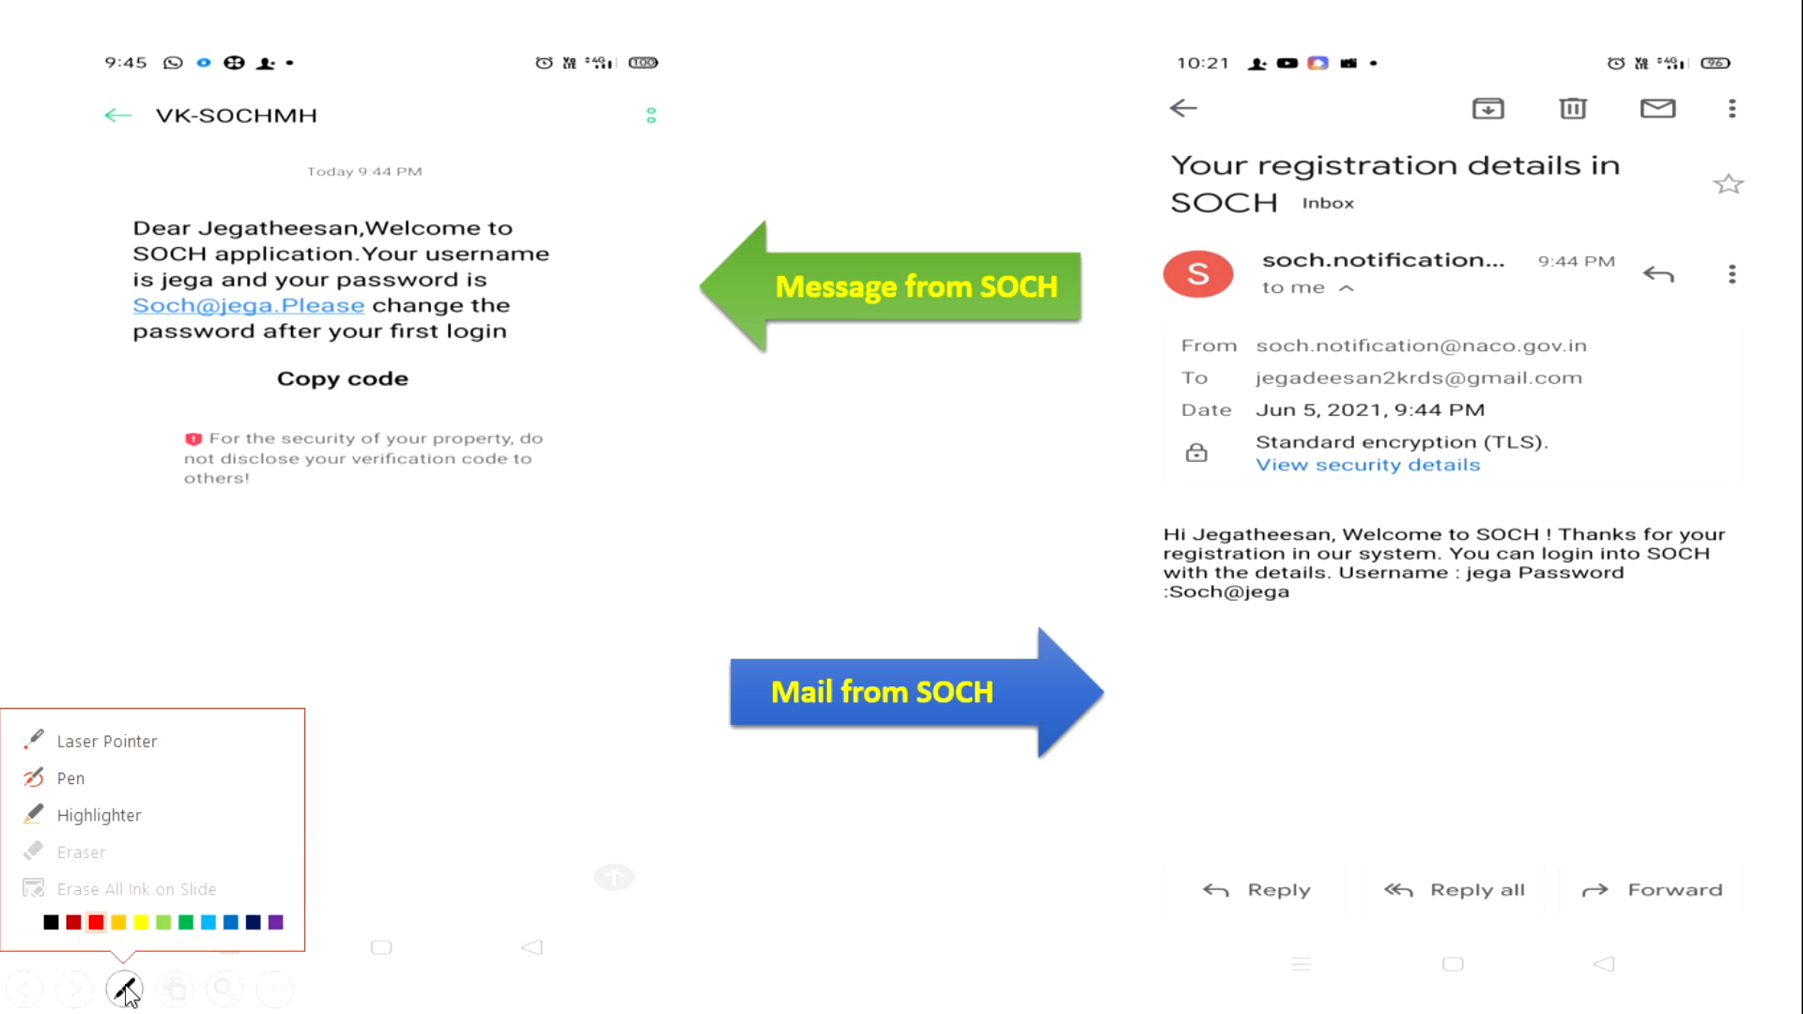
left_click(72, 744)
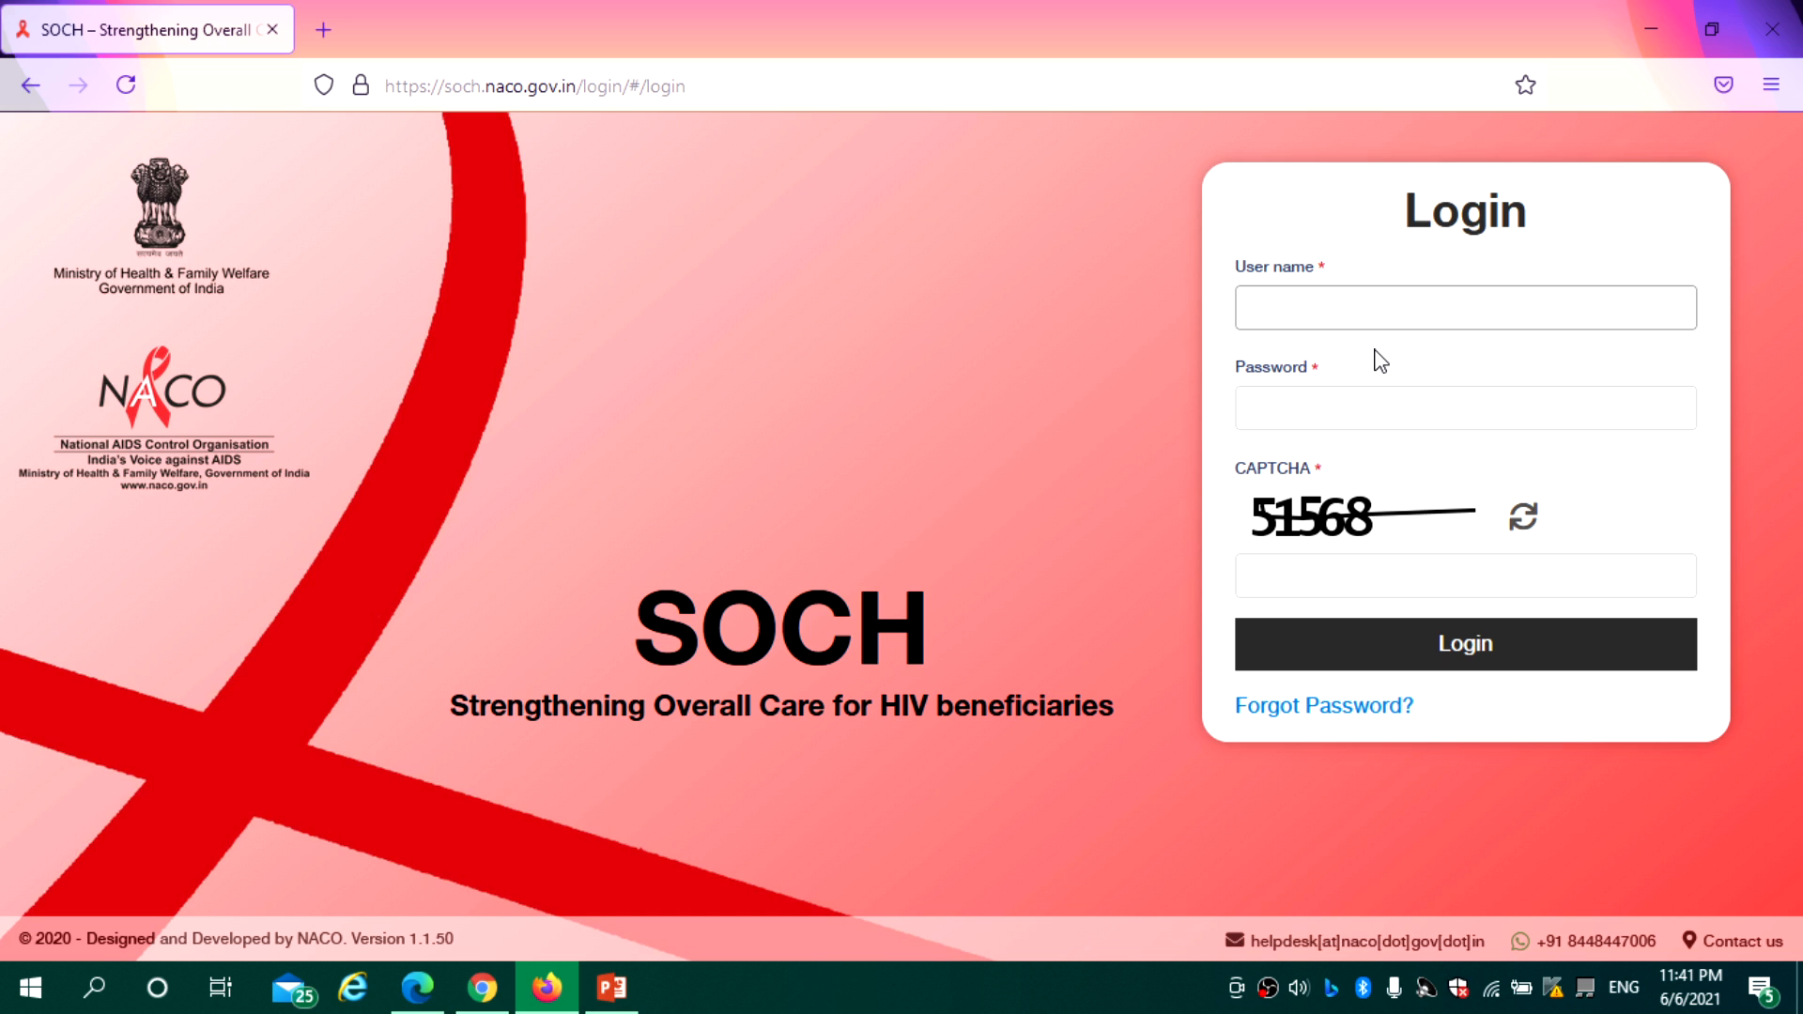
Log in to SOCH in Firefox with the project manager's username, password and CAPTCHA, declining password save
left_click(1292, 316)
type("madhavan")
left_click(1290, 402)
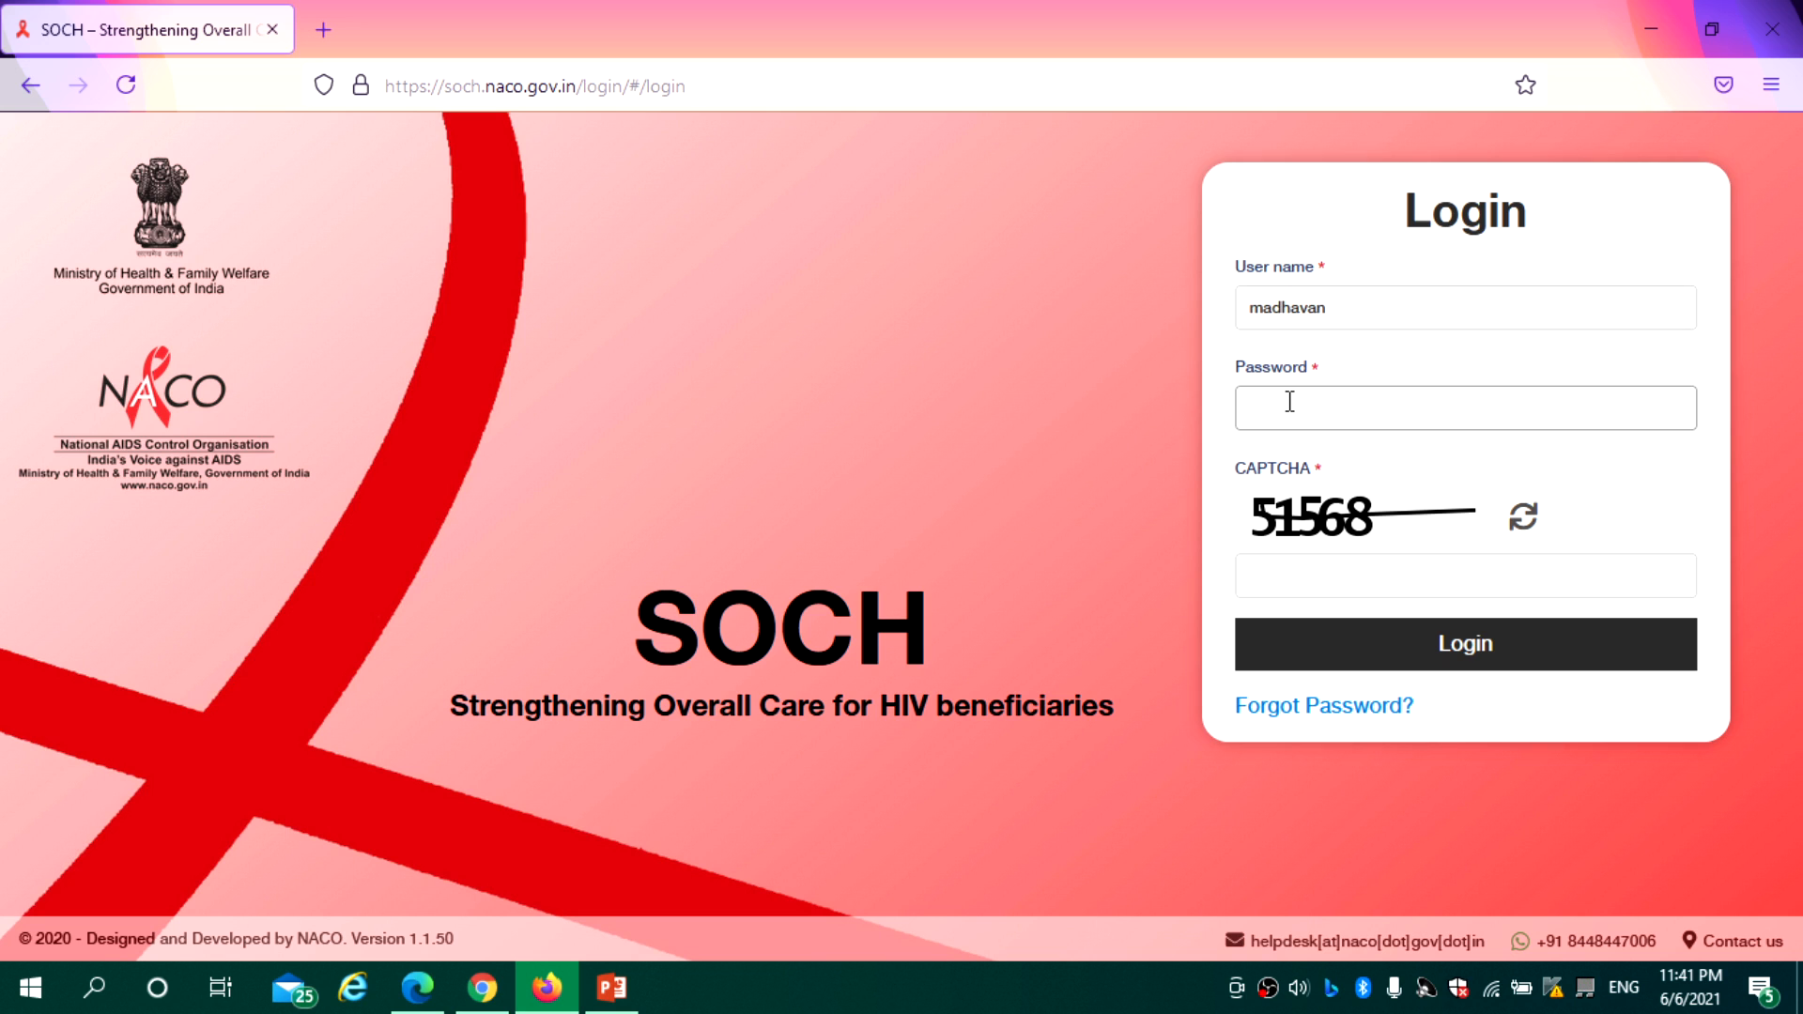
type("••")
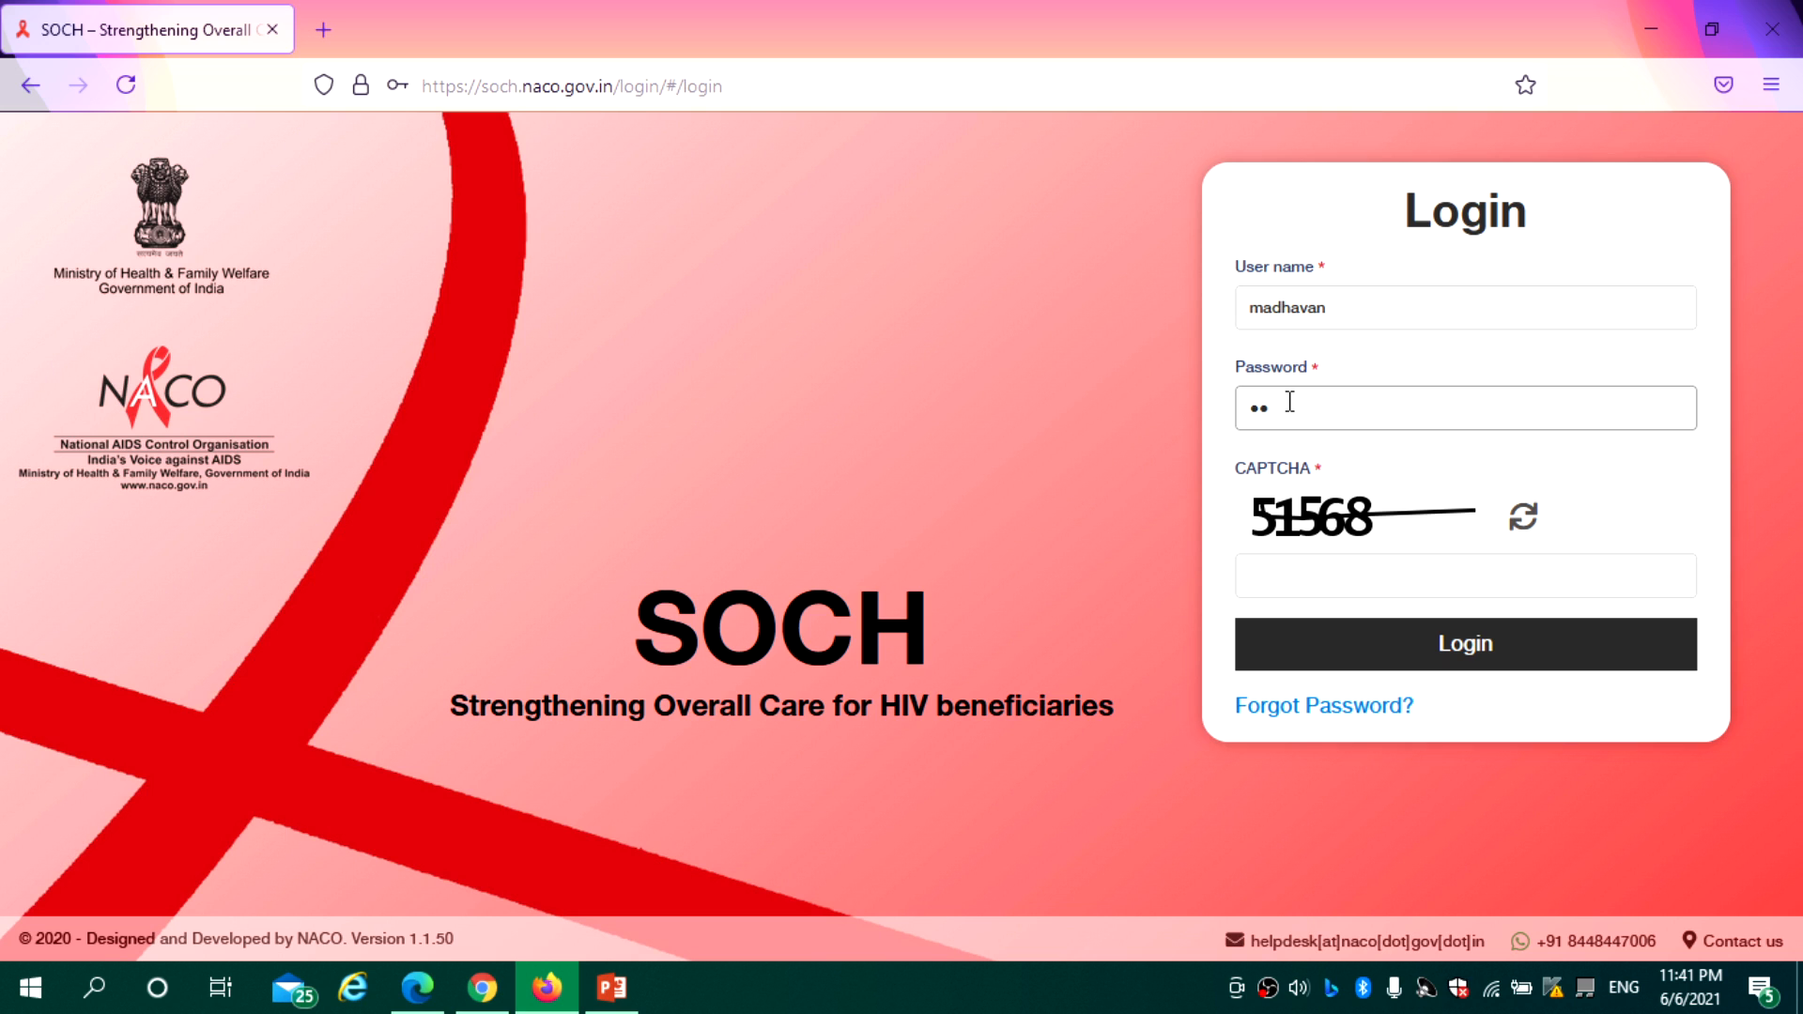
type("••••••••")
left_click(1309, 577)
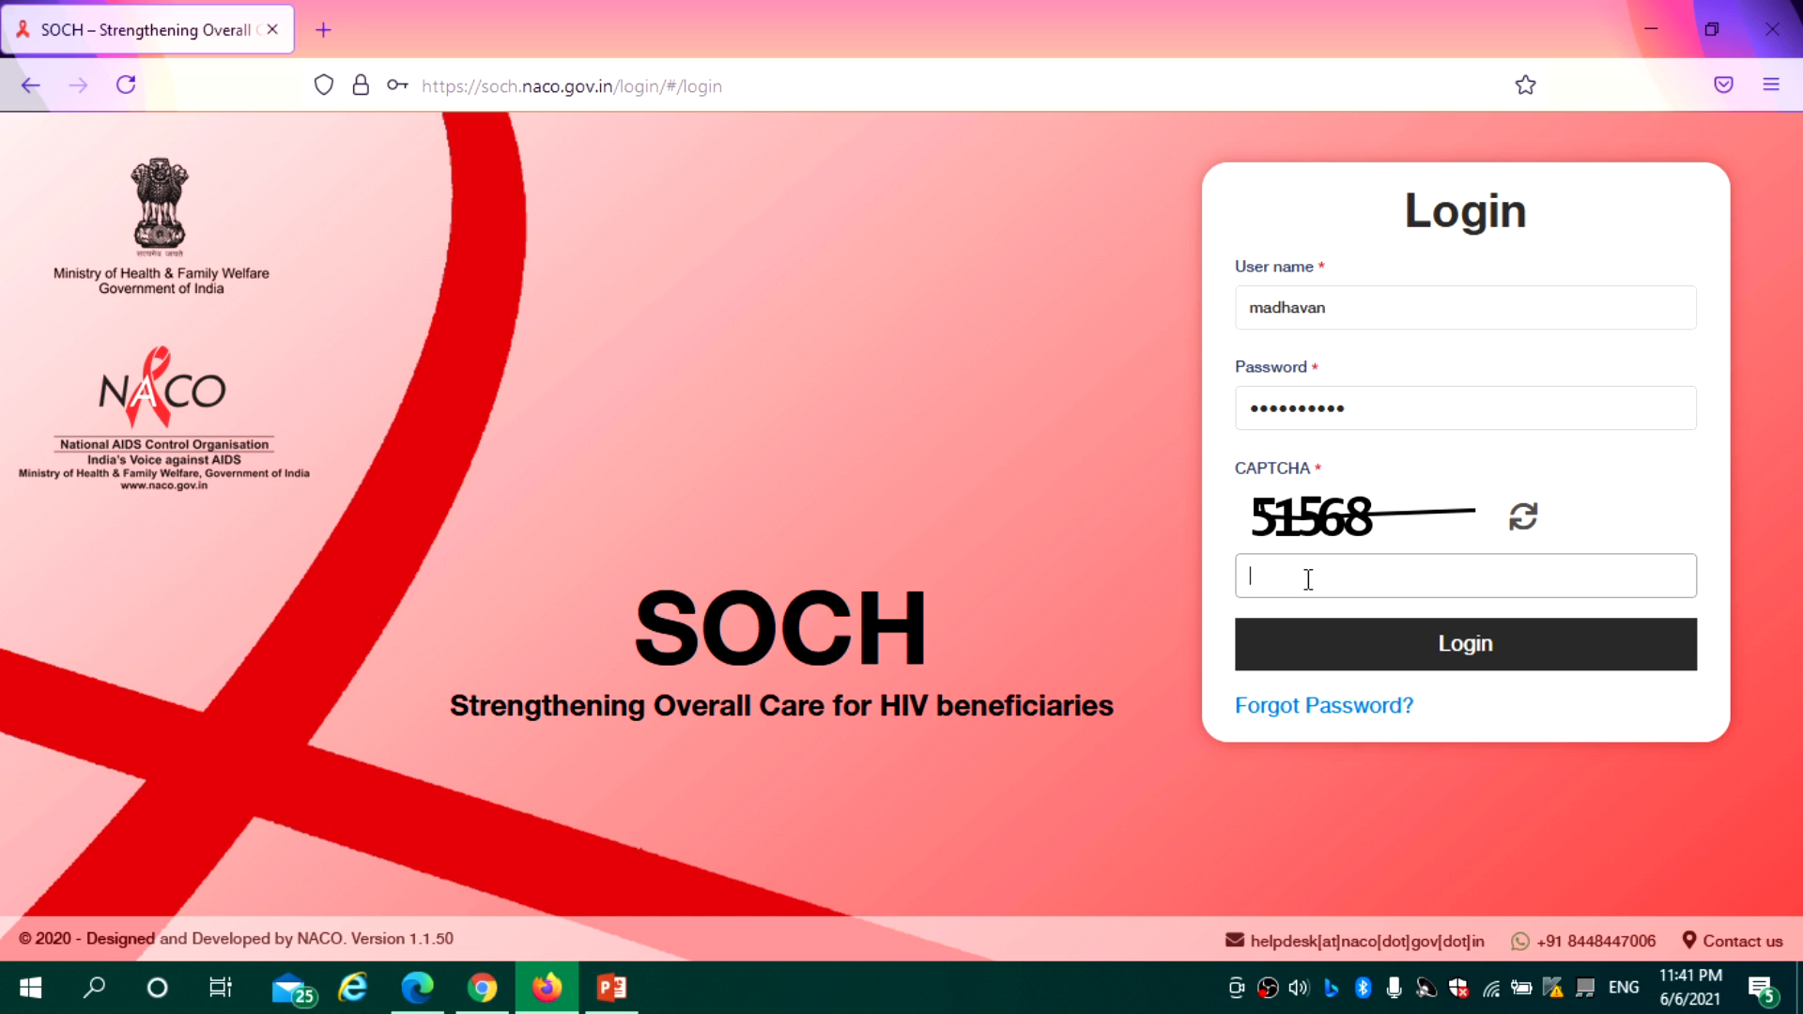
type("515")
type("68")
left_click(1403, 642)
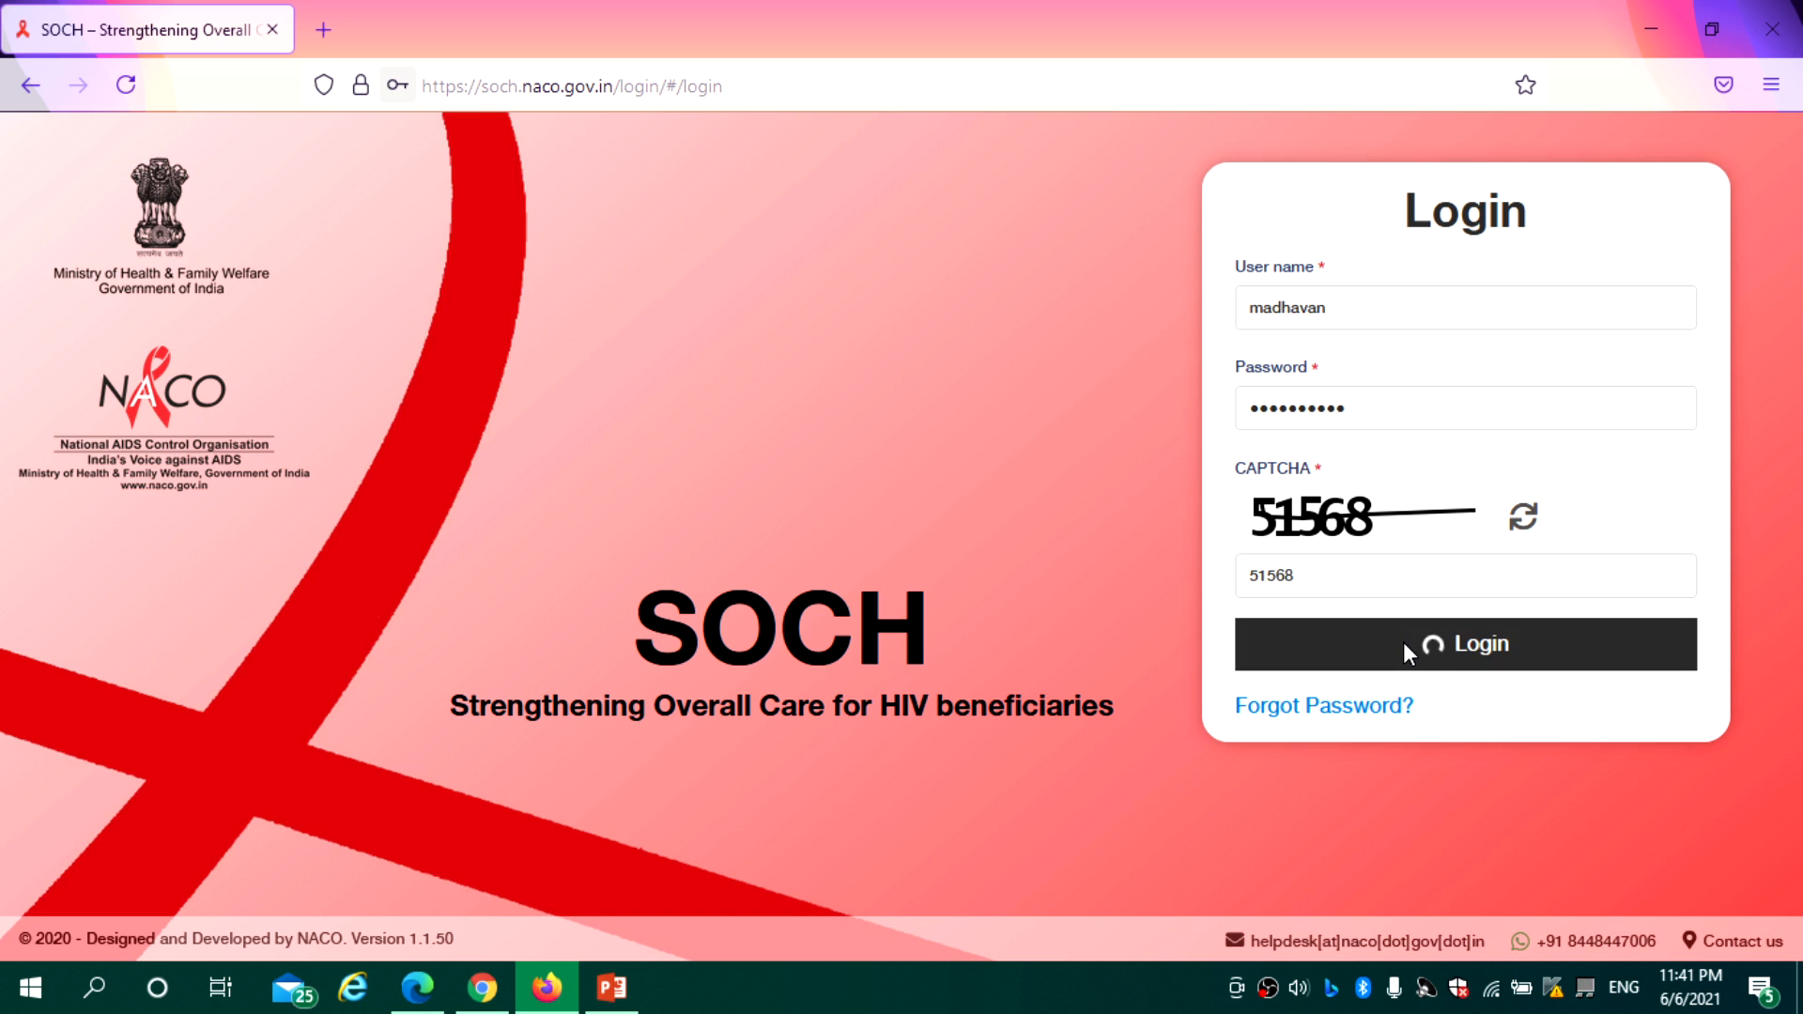
left_click(772, 423)
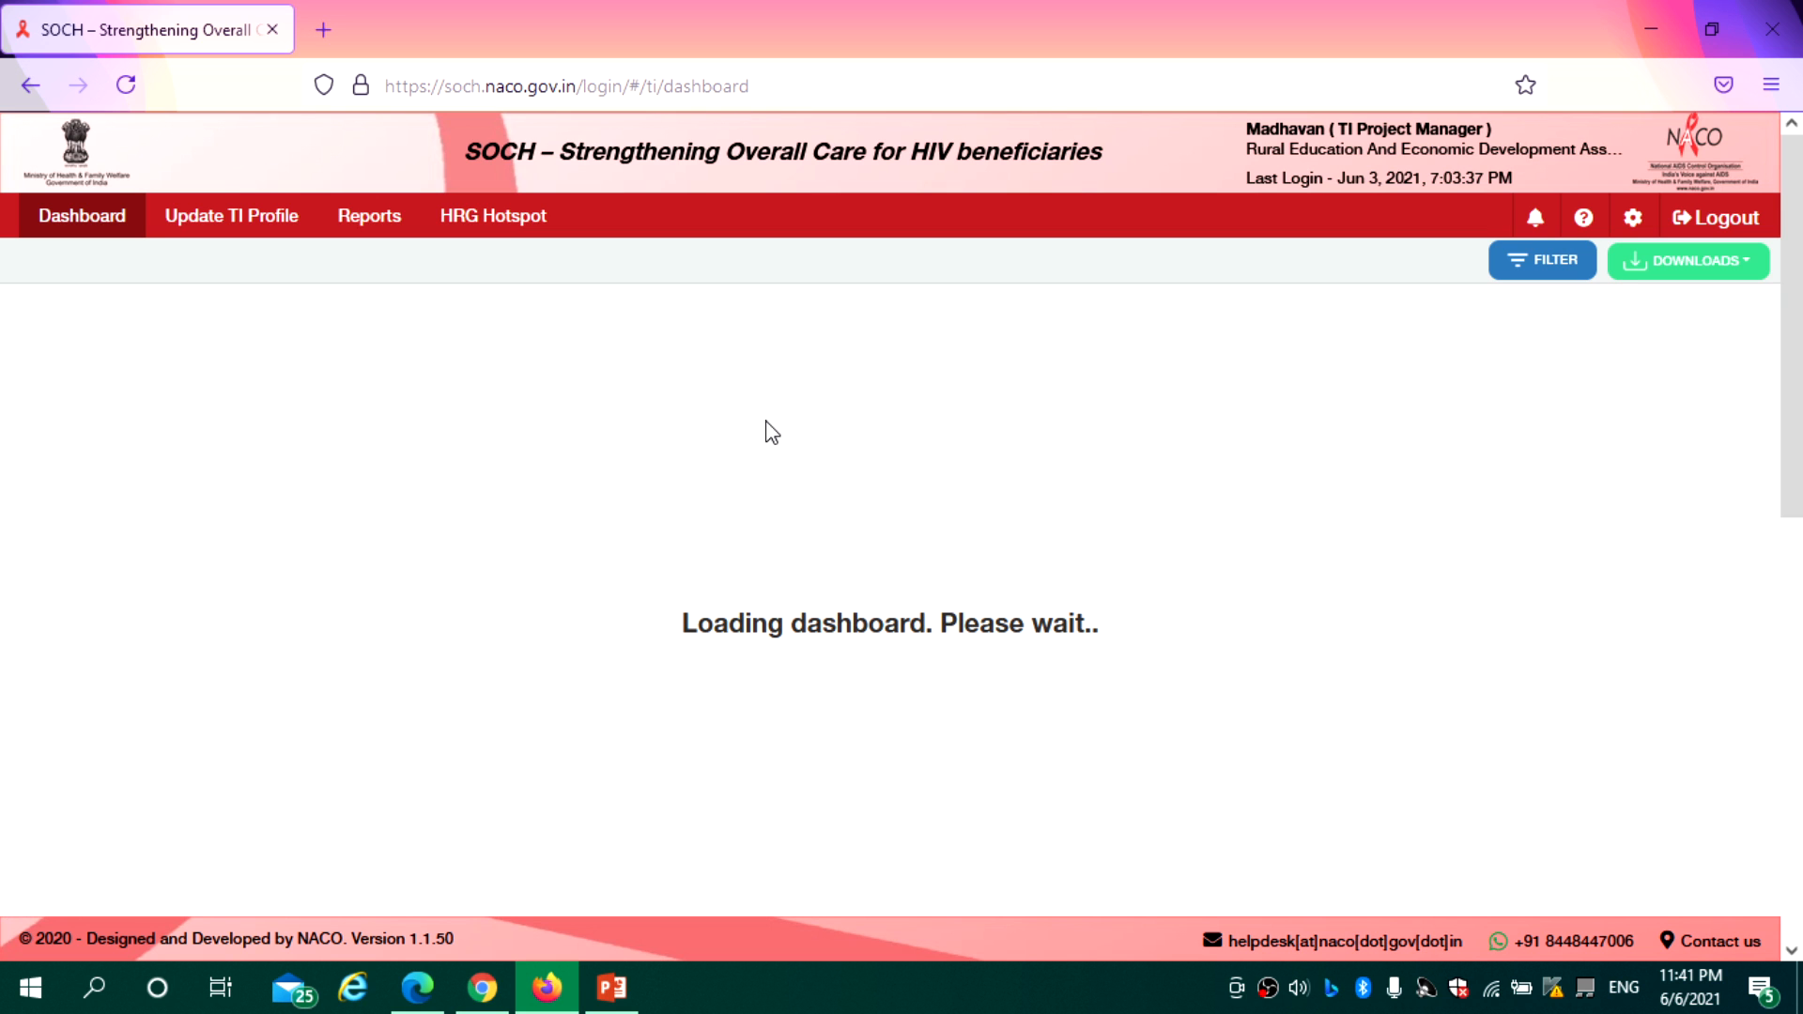
Log in as the TI Counsellor in Chrome, then return to the project manager's Firefox dashboard
mouse_move(487, 991)
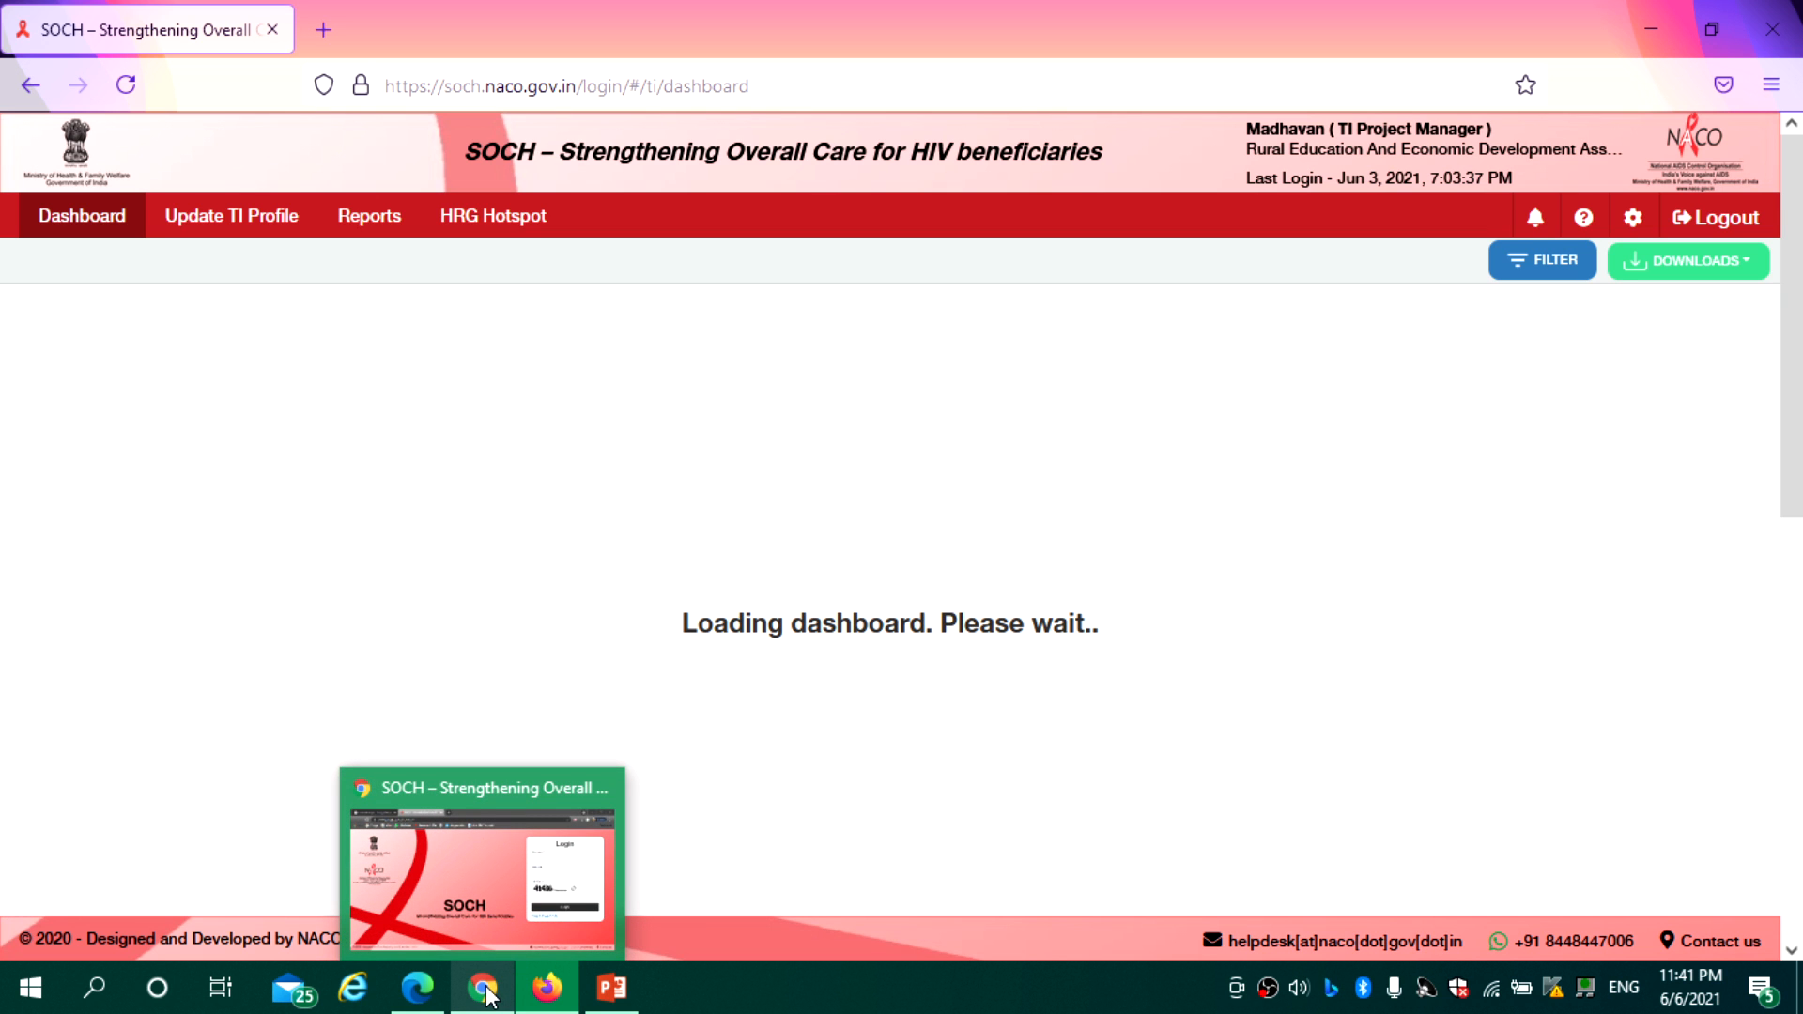
left_click(487, 991)
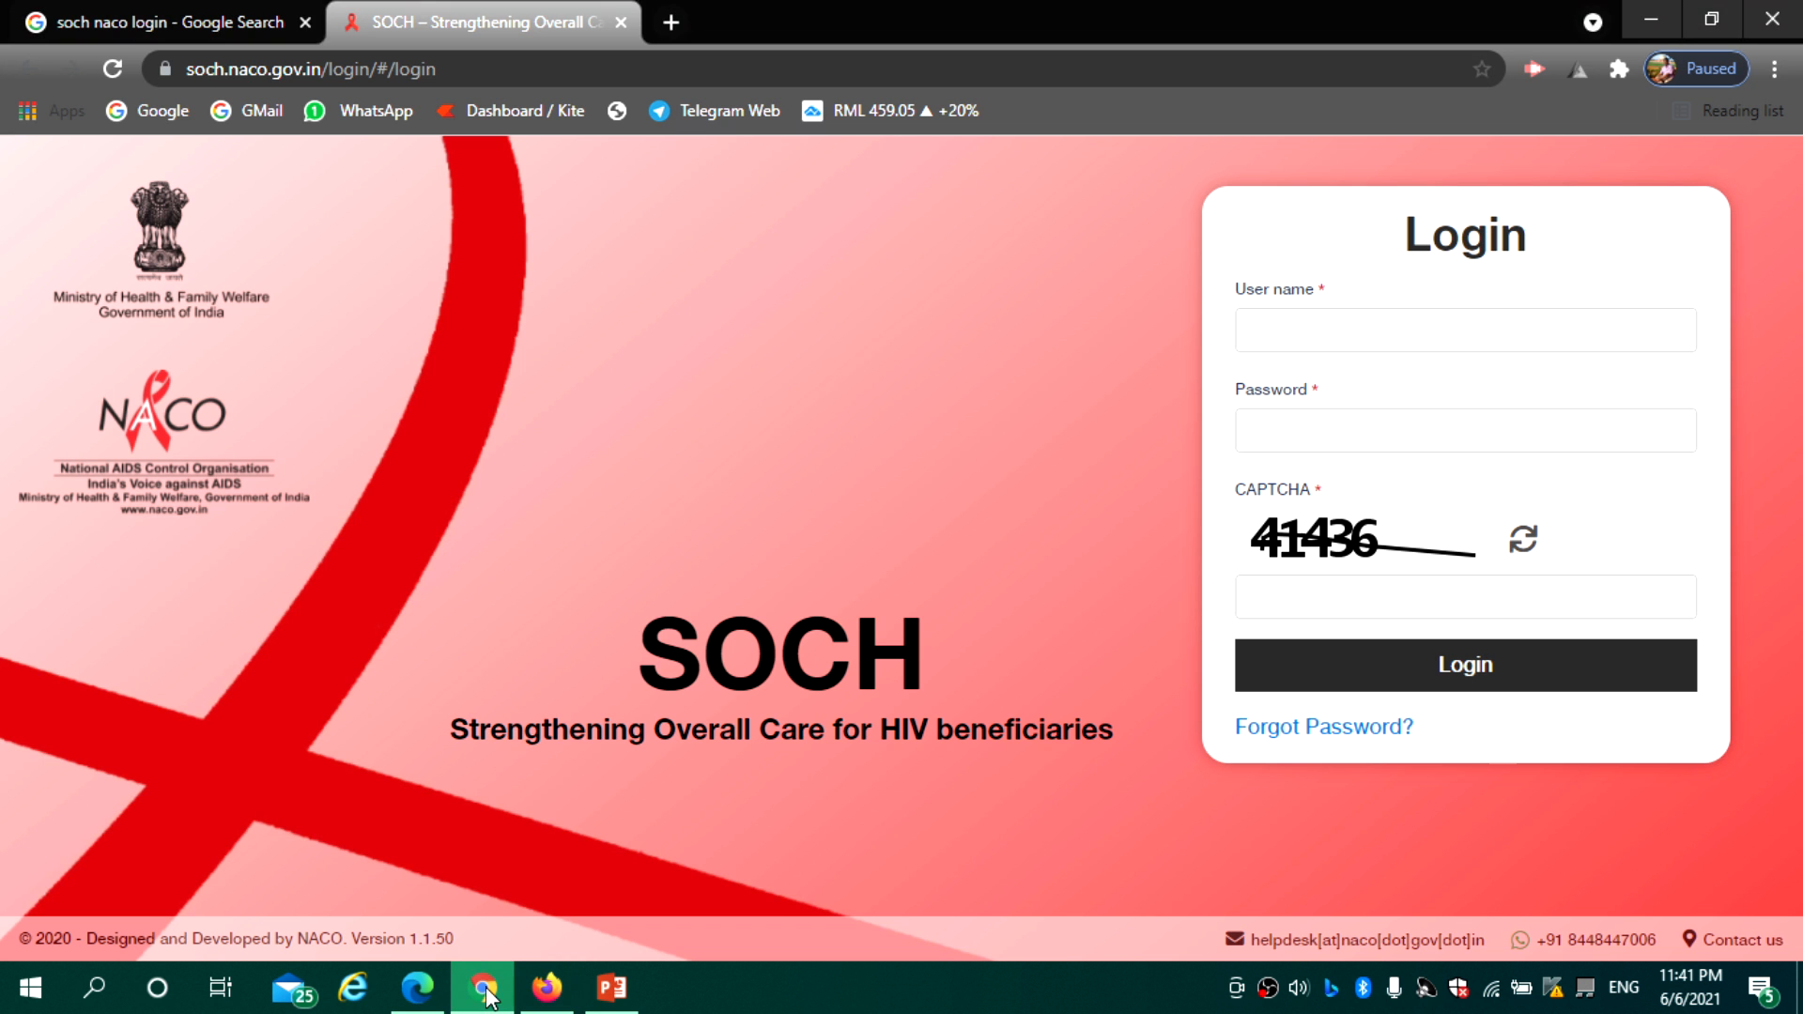
left_click(1264, 328)
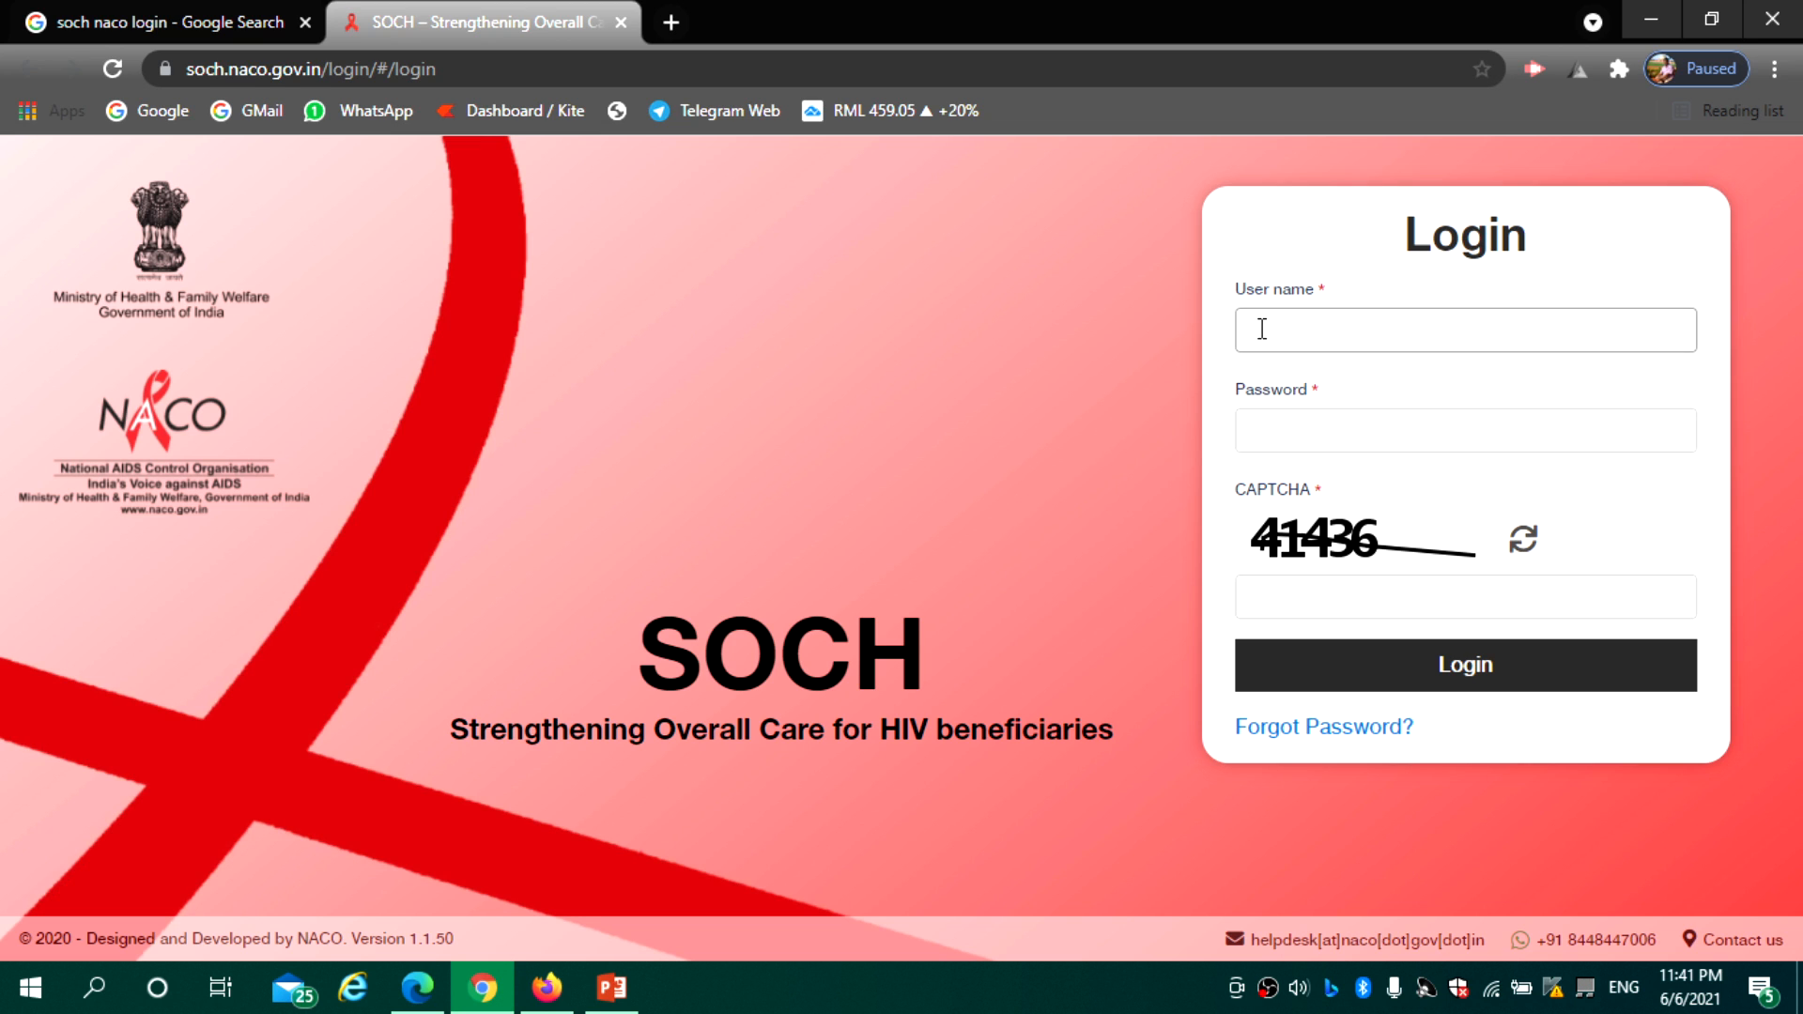
type("karthik")
left_click(1280, 429)
type("••••••")
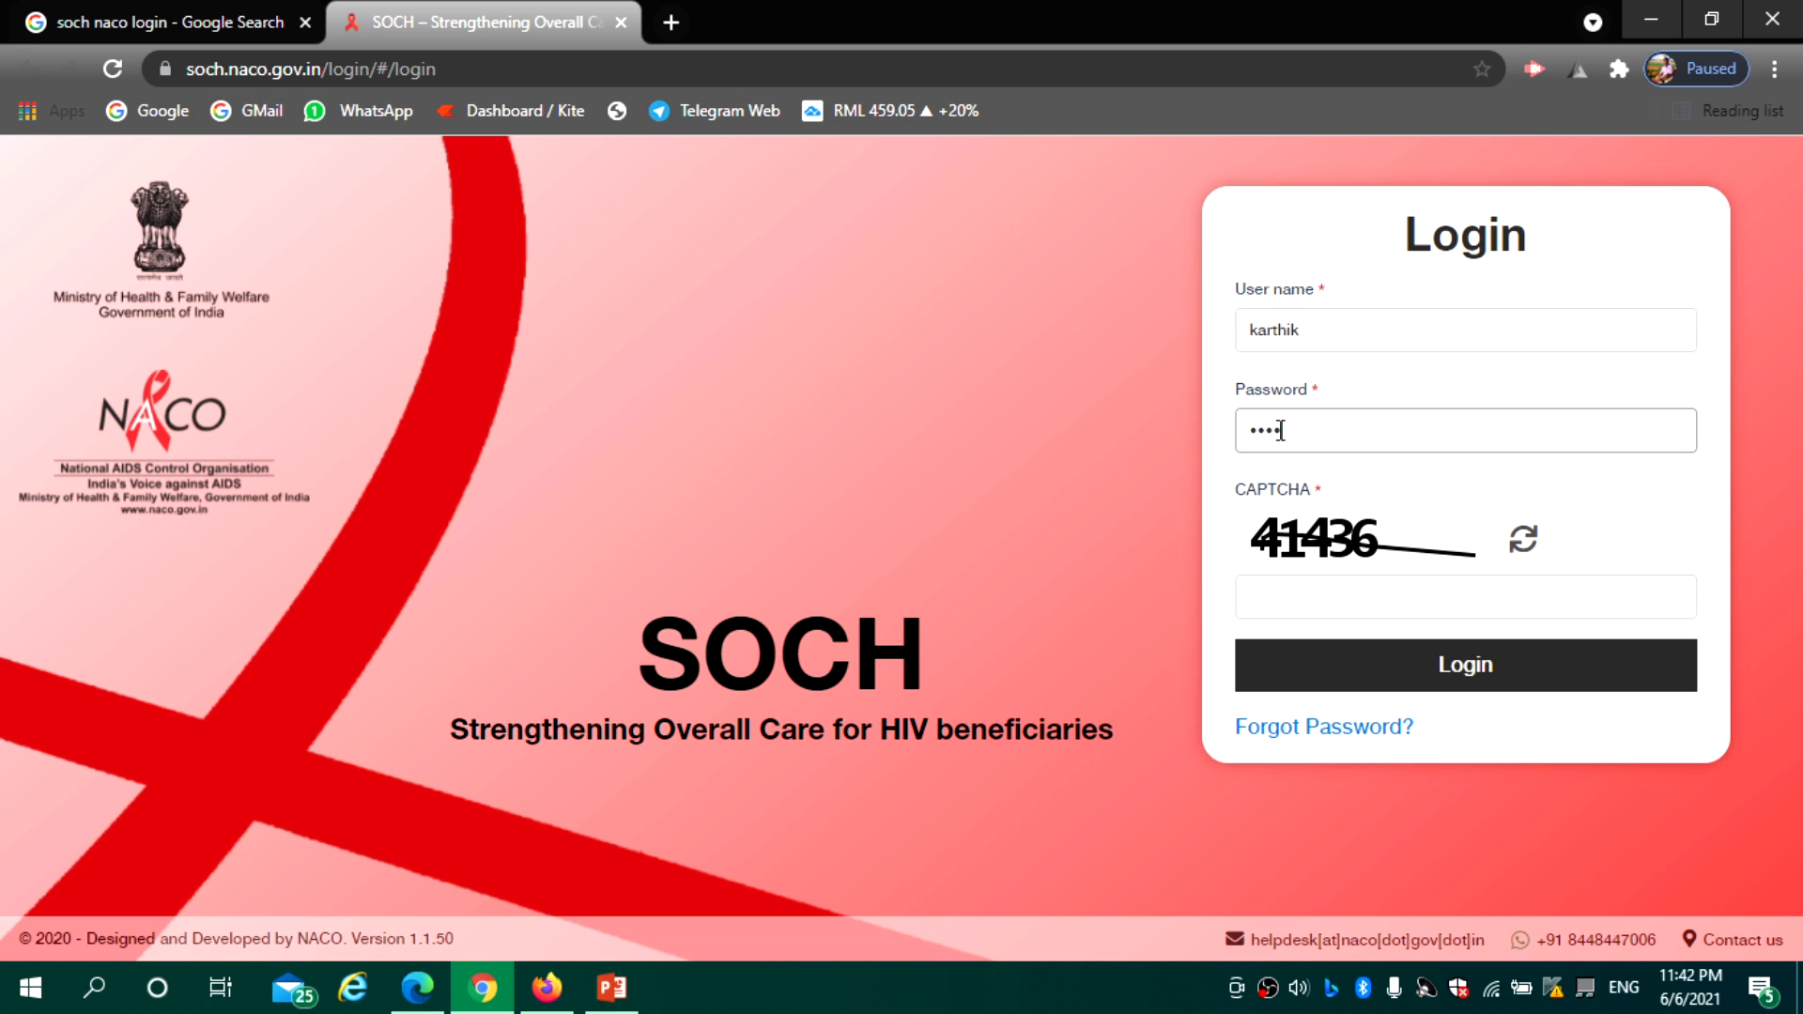
type("••••")
left_click(1294, 589)
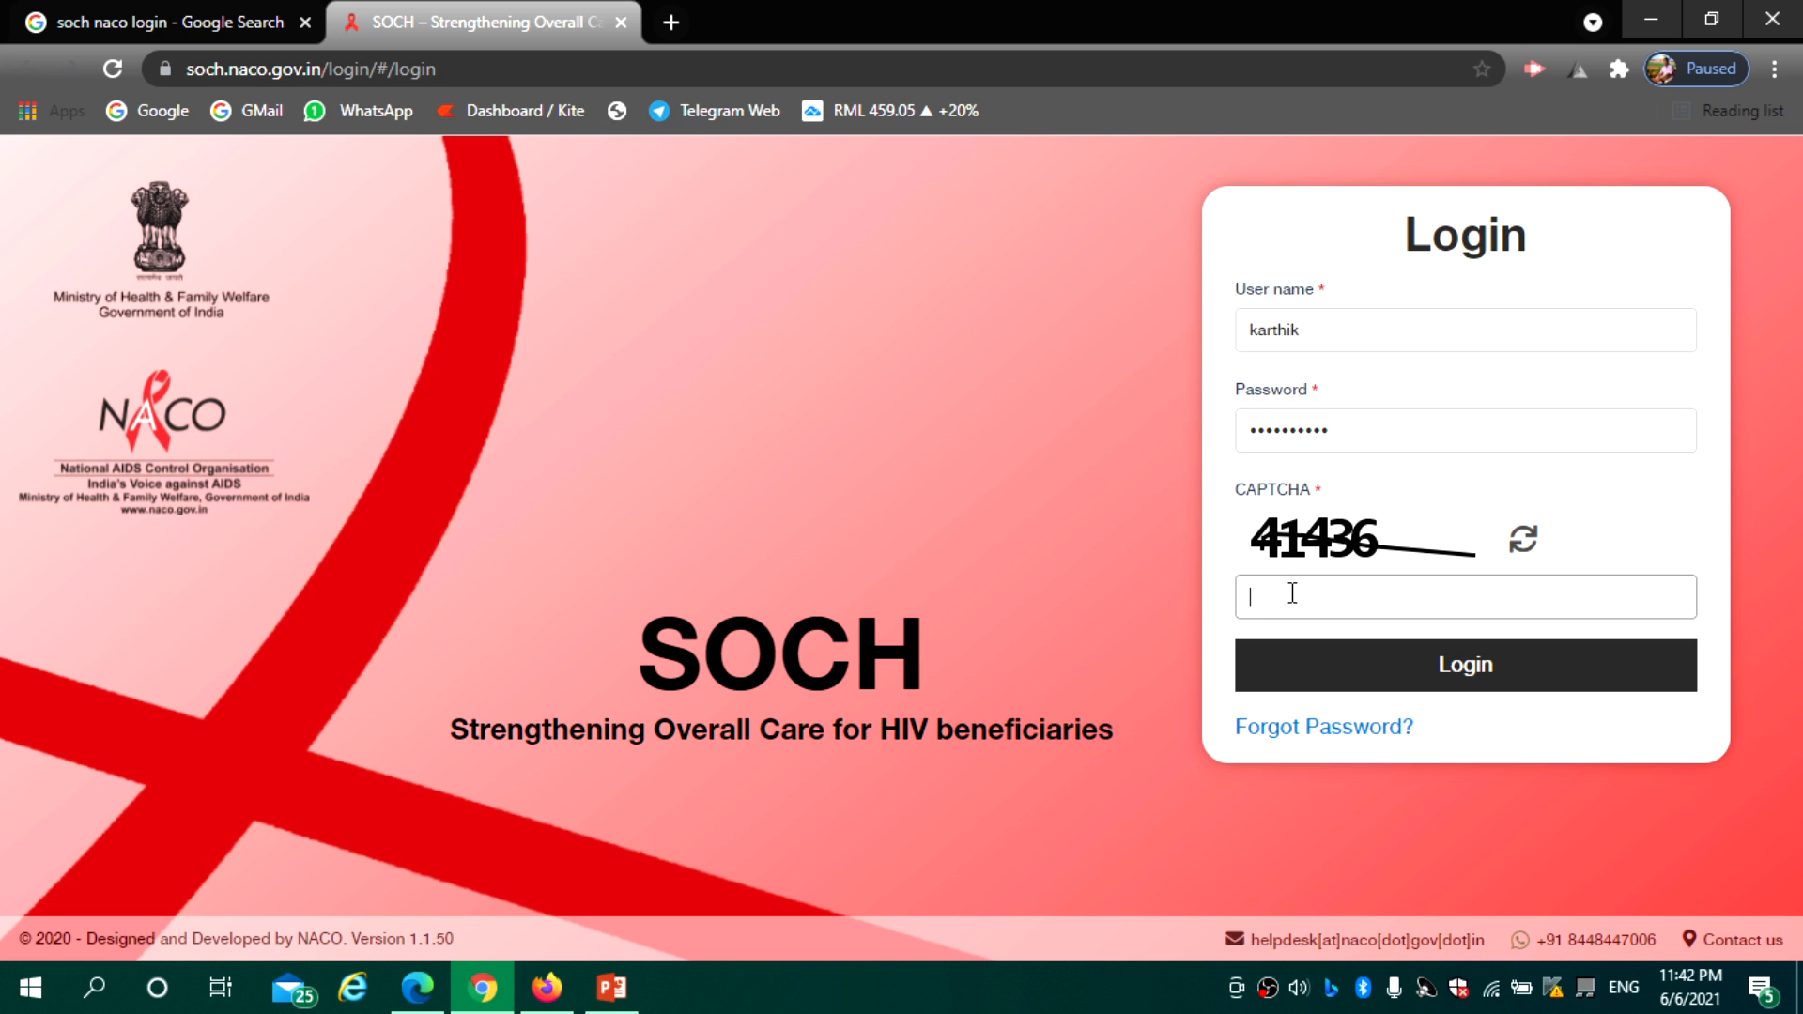
type("41436")
left_click(1384, 684)
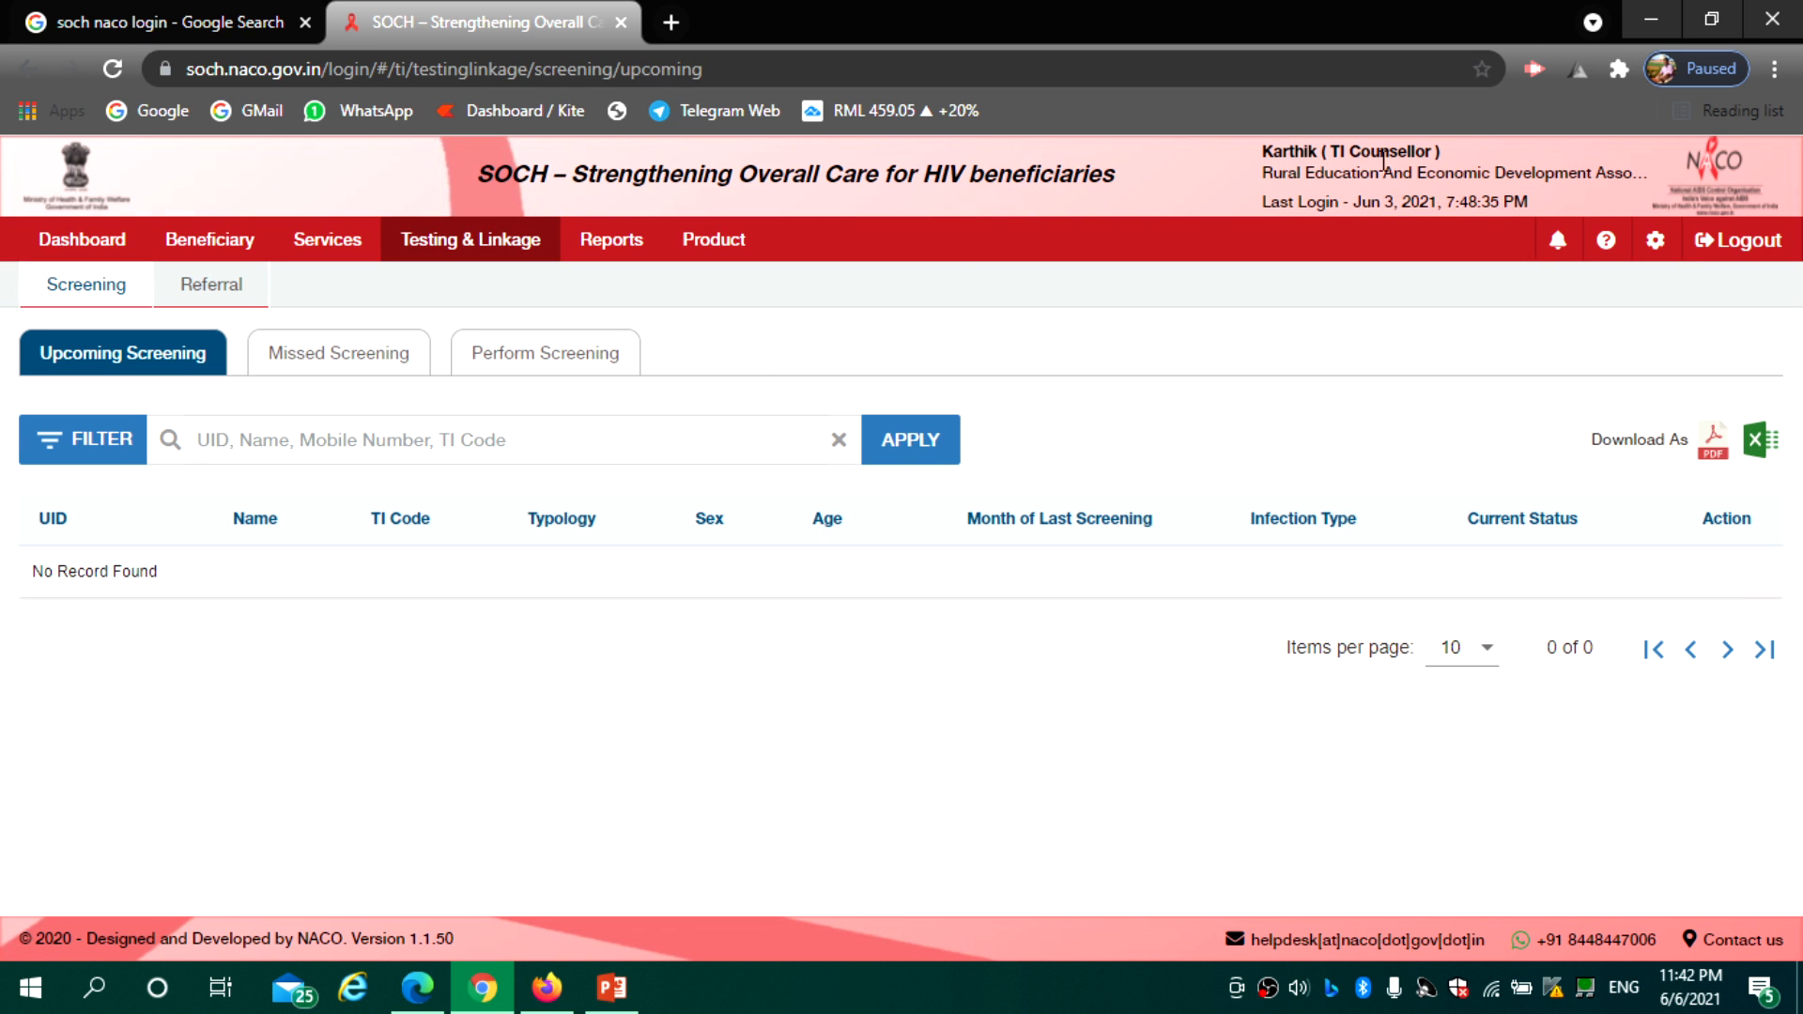
left_click(547, 988)
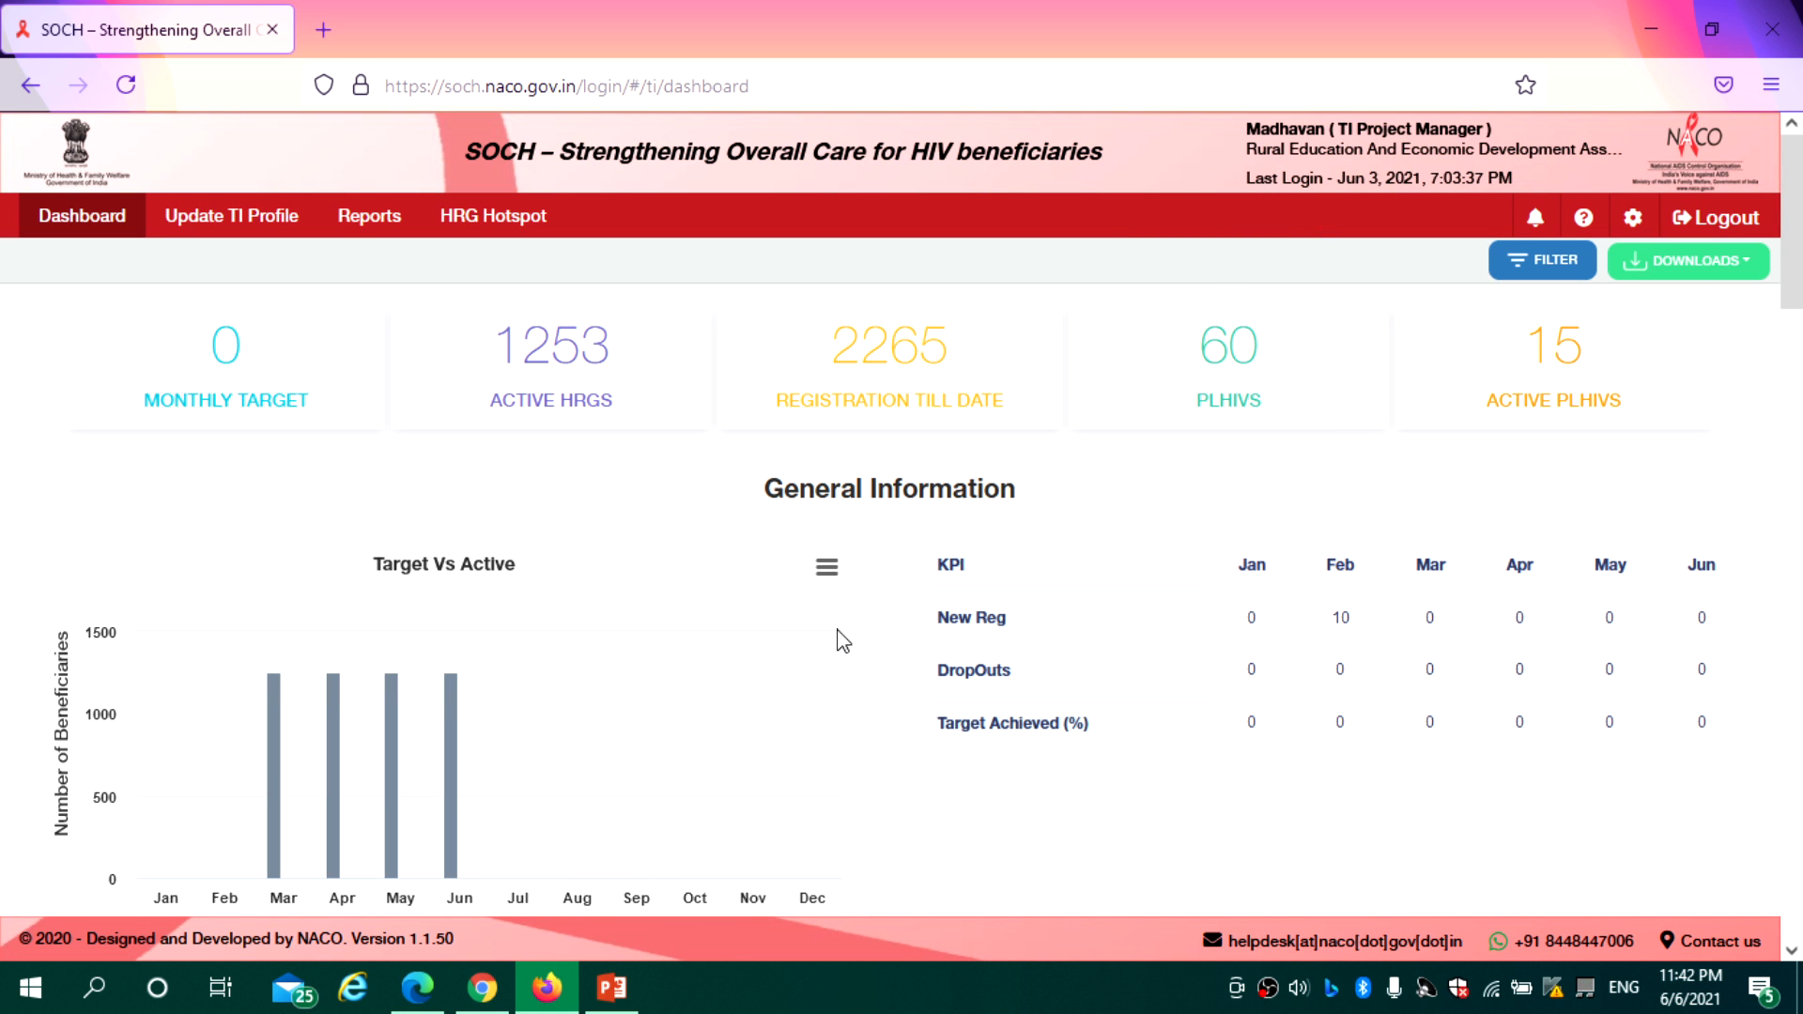
Switch between the Edge mapping, Chrome screening and Firefox dashboard windows, then open HRG Hotspot List
left_click(418, 988)
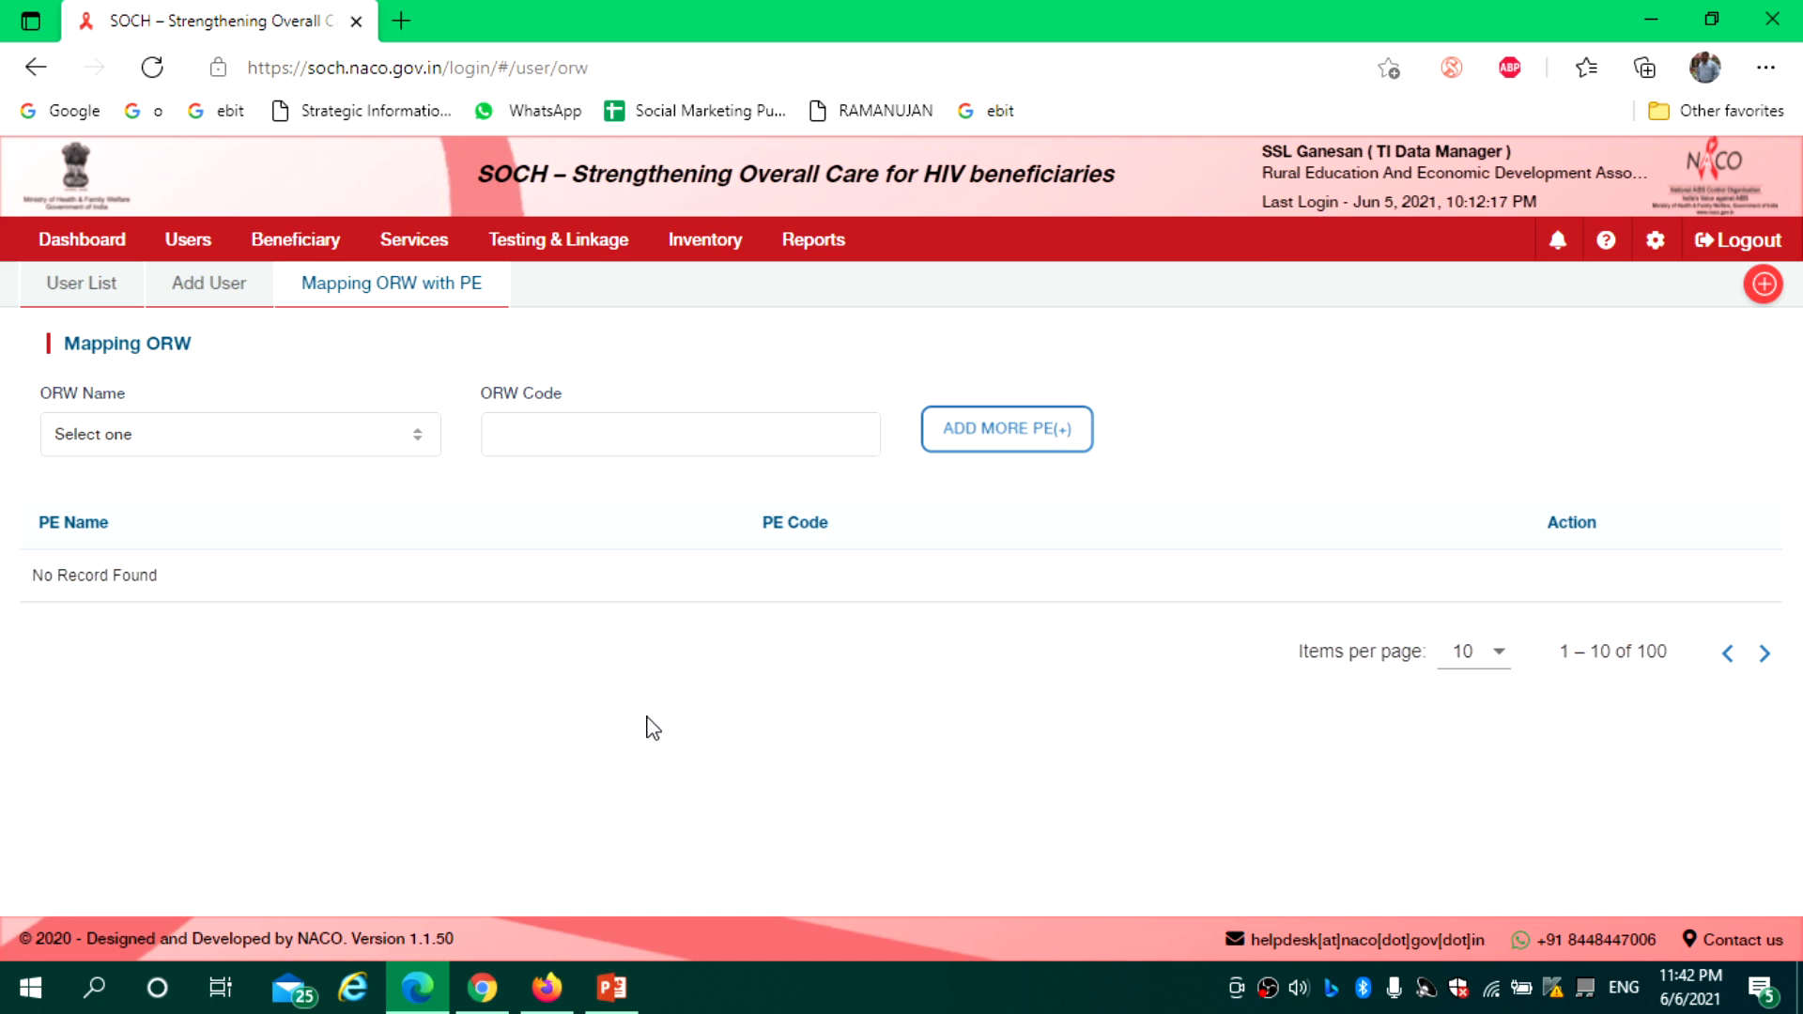
left_click(546, 986)
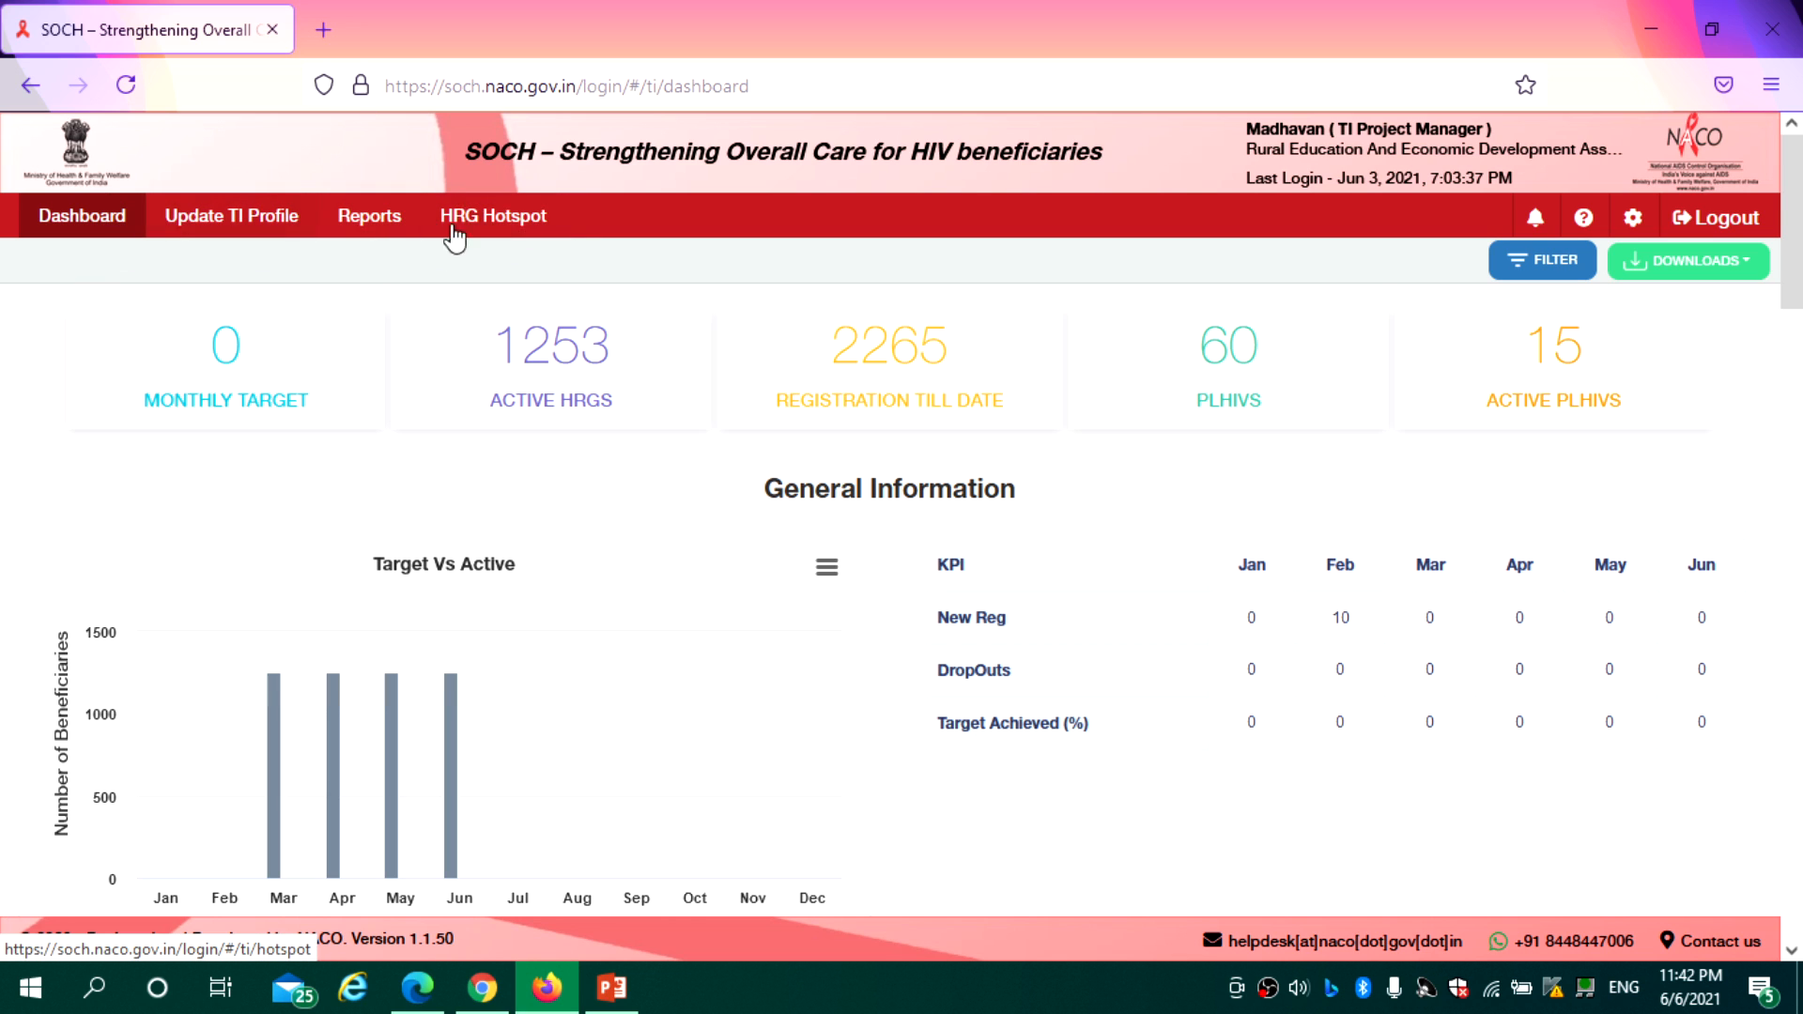
left_click(482, 1000)
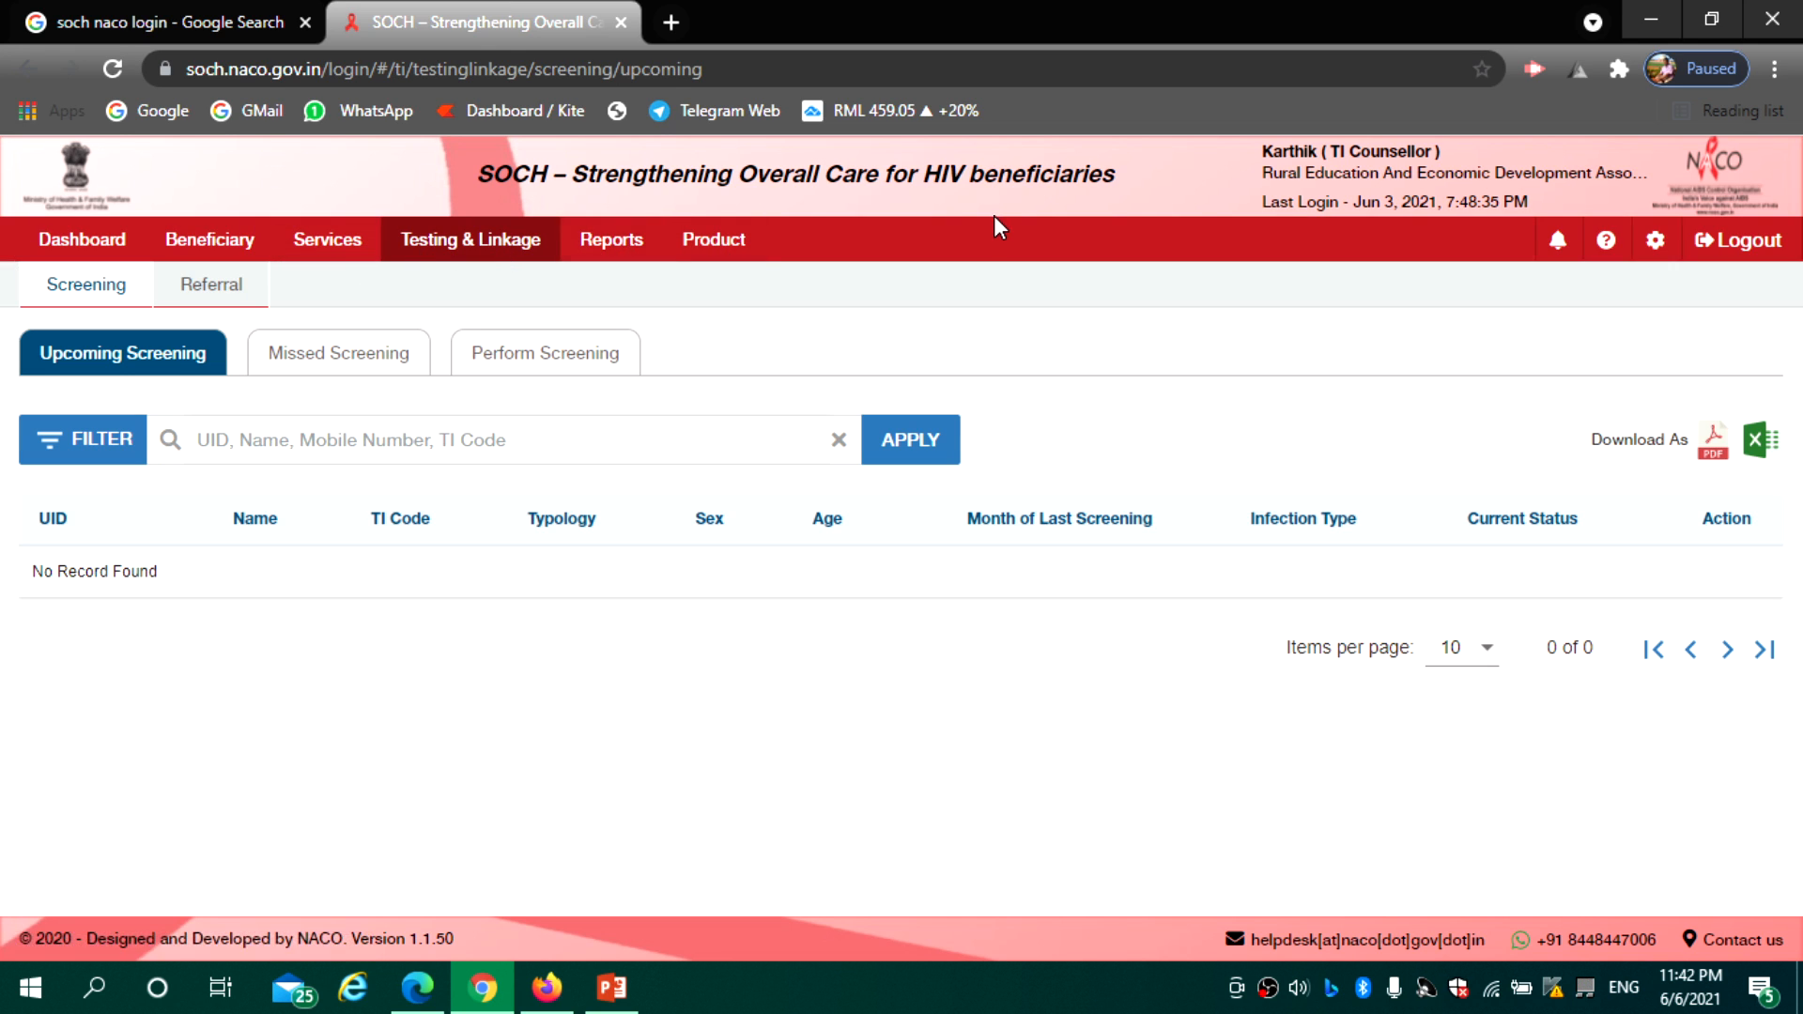
left_click(434, 986)
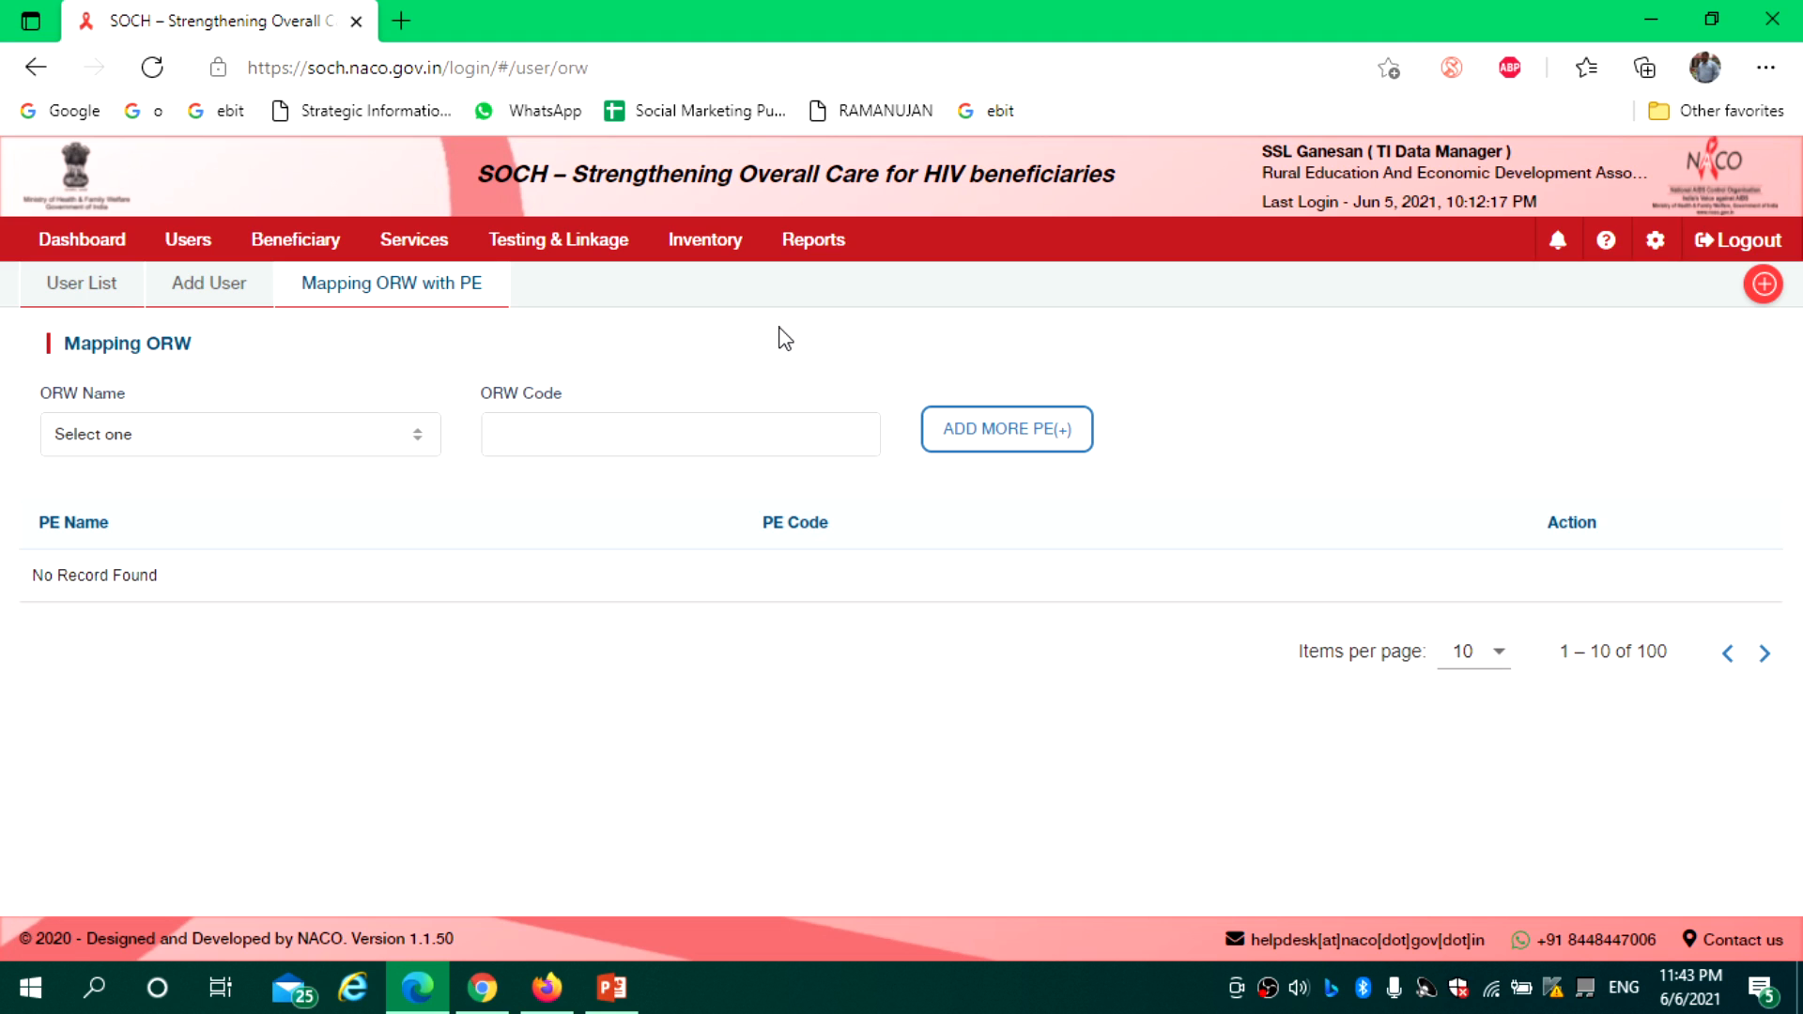
mouse_move(552, 997)
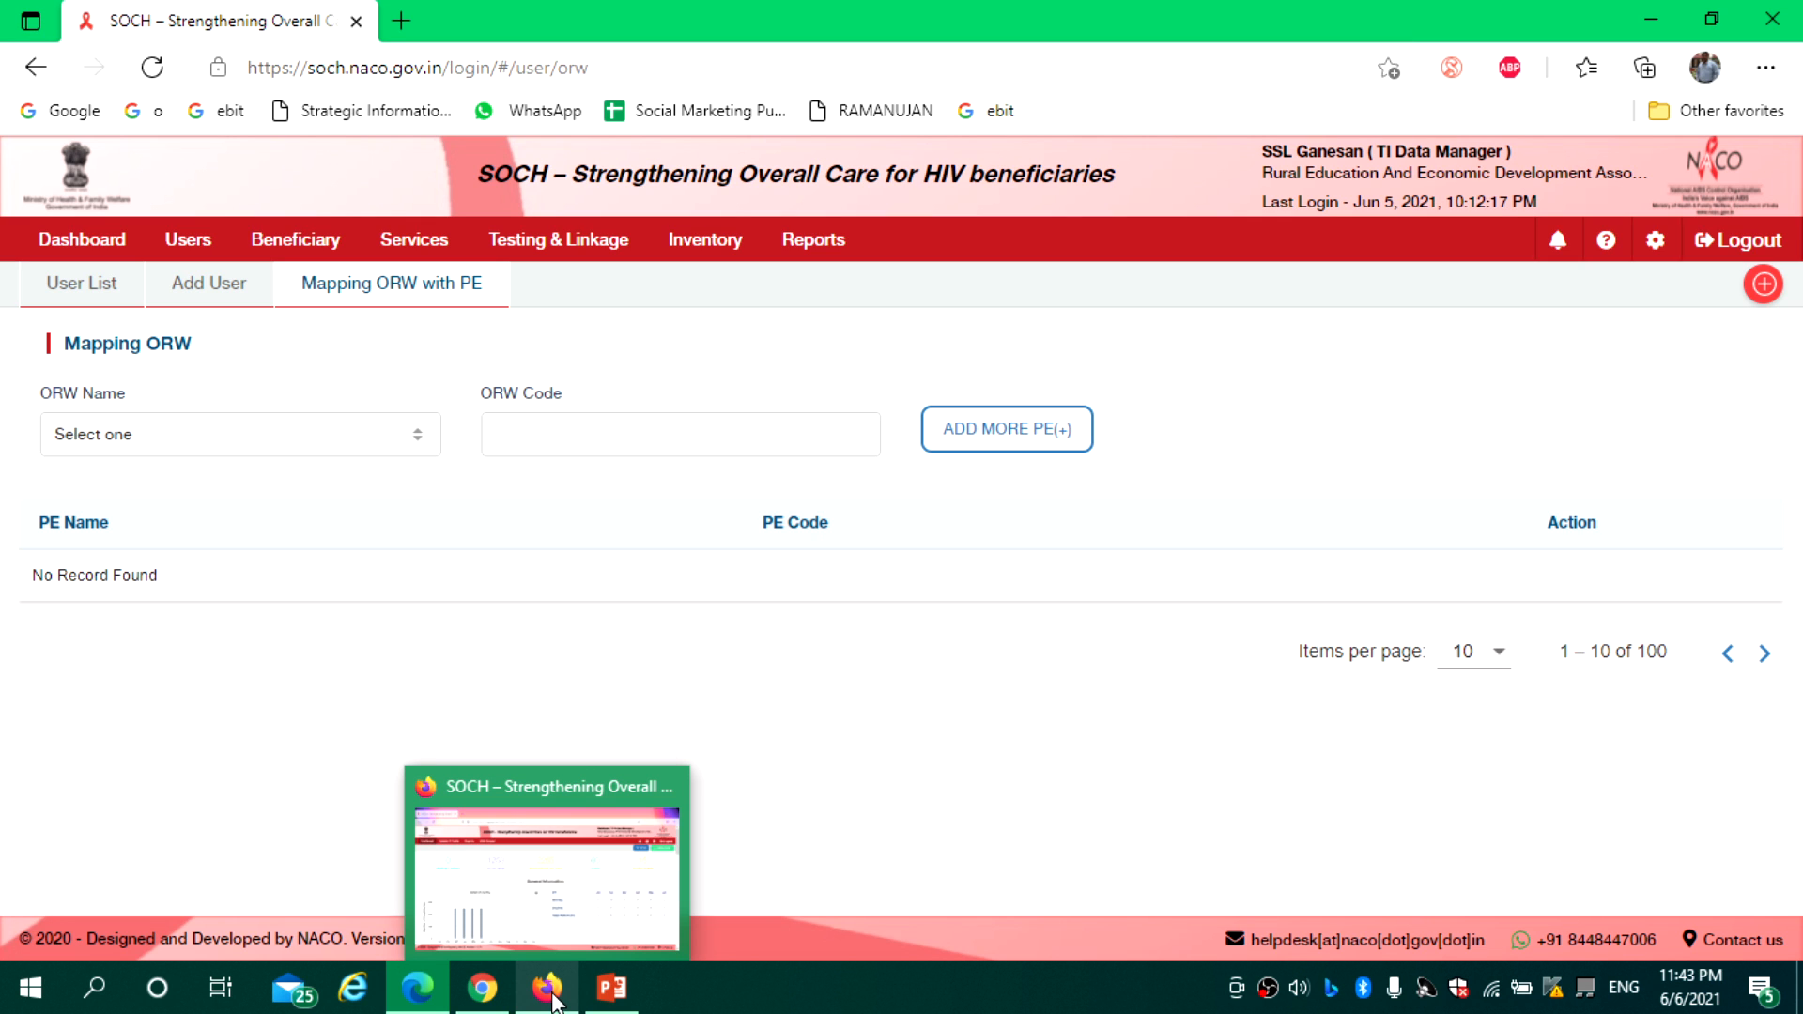
left_click(548, 987)
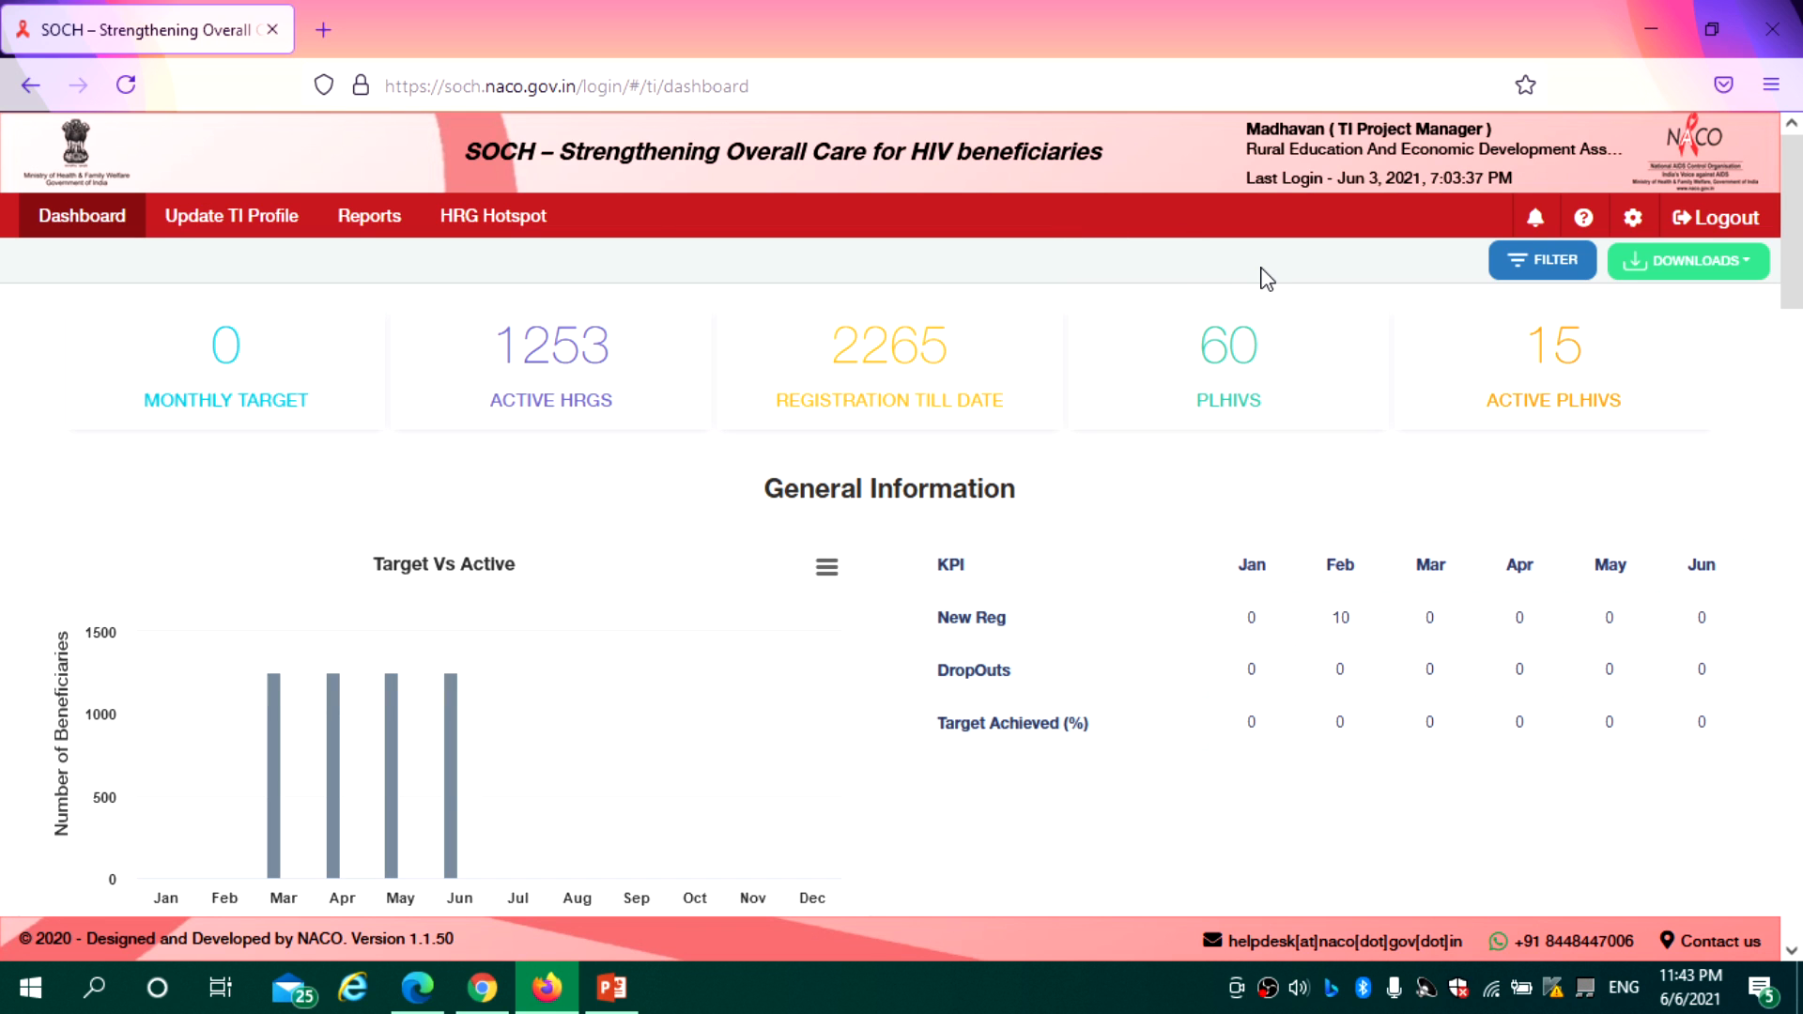
left_click(496, 228)
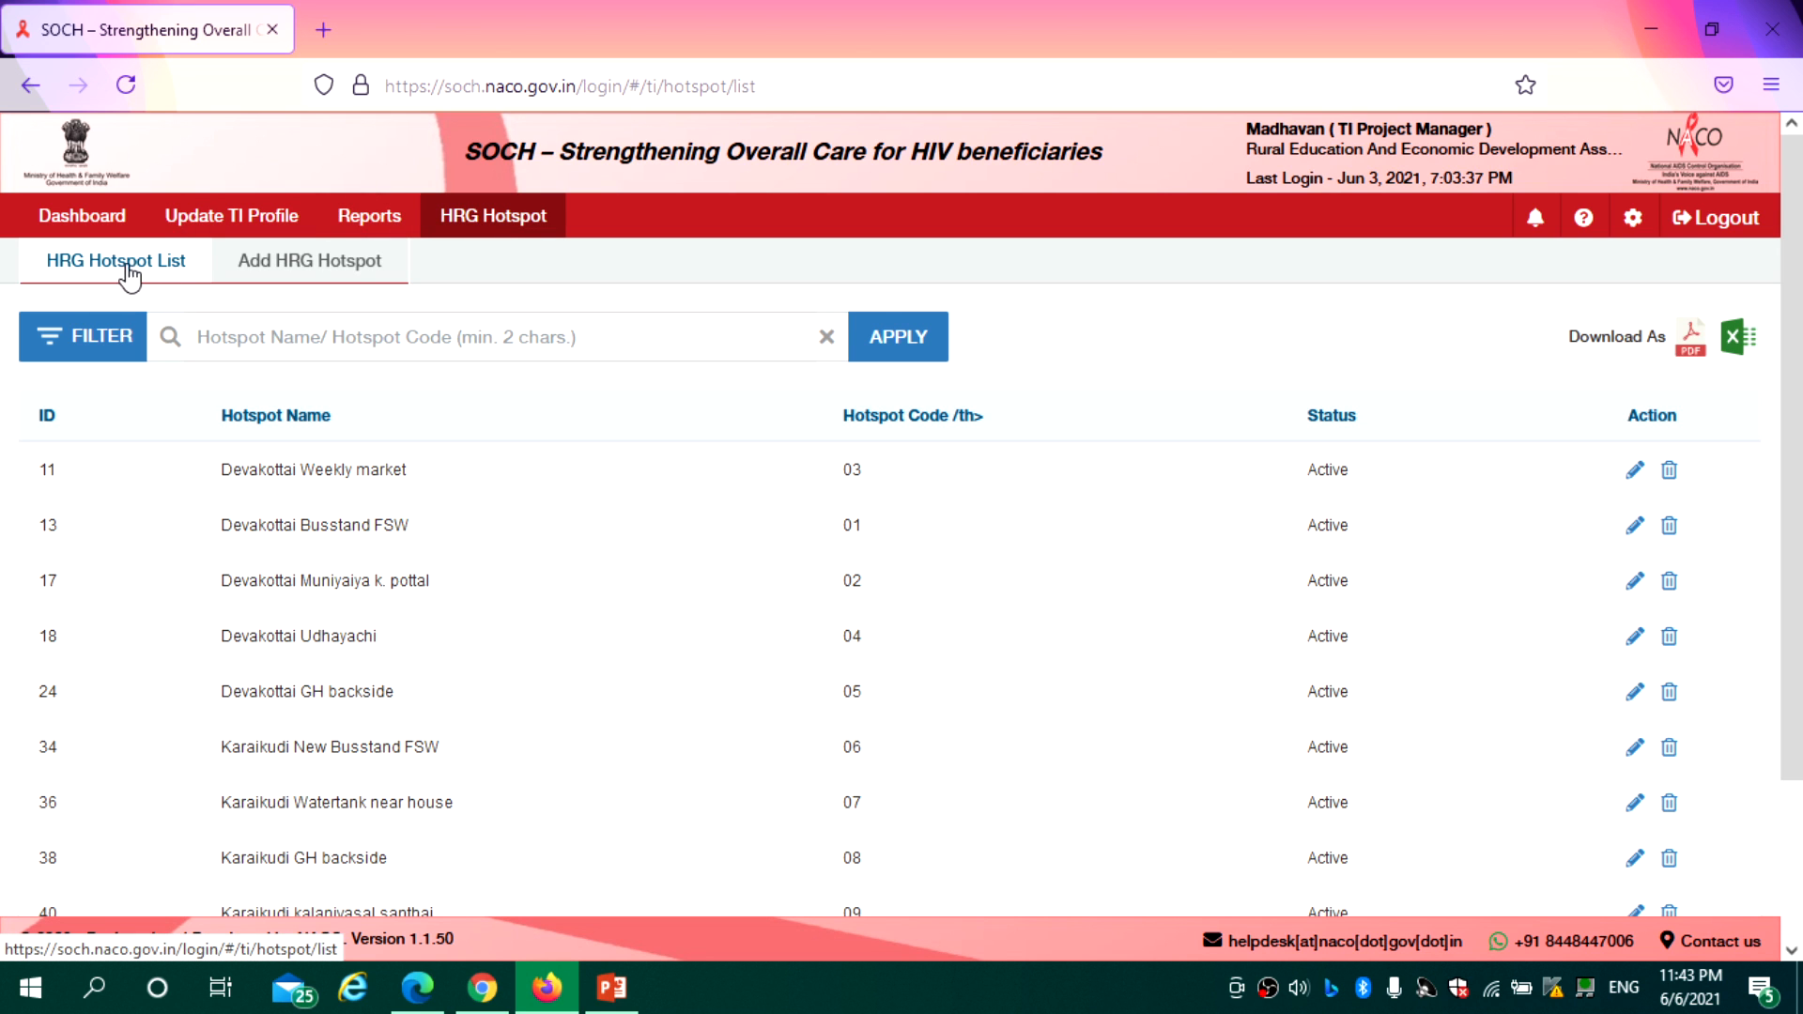
left_click(297, 278)
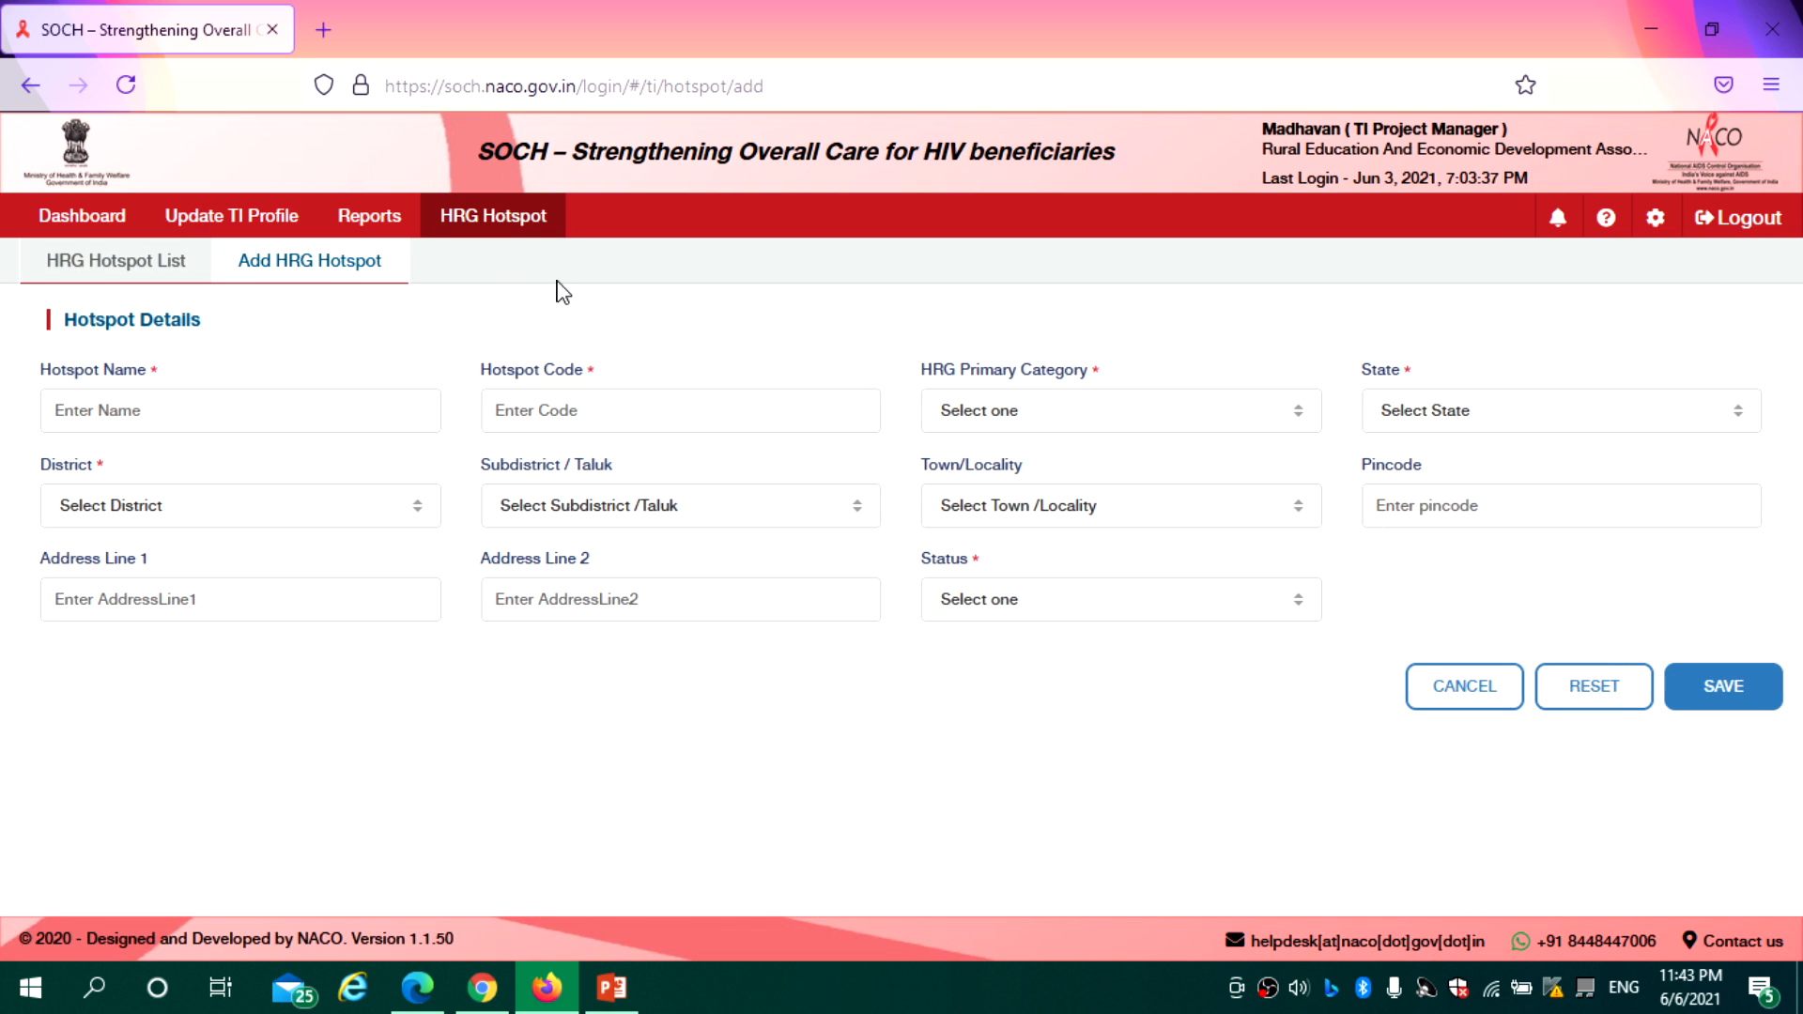
left_click(148, 260)
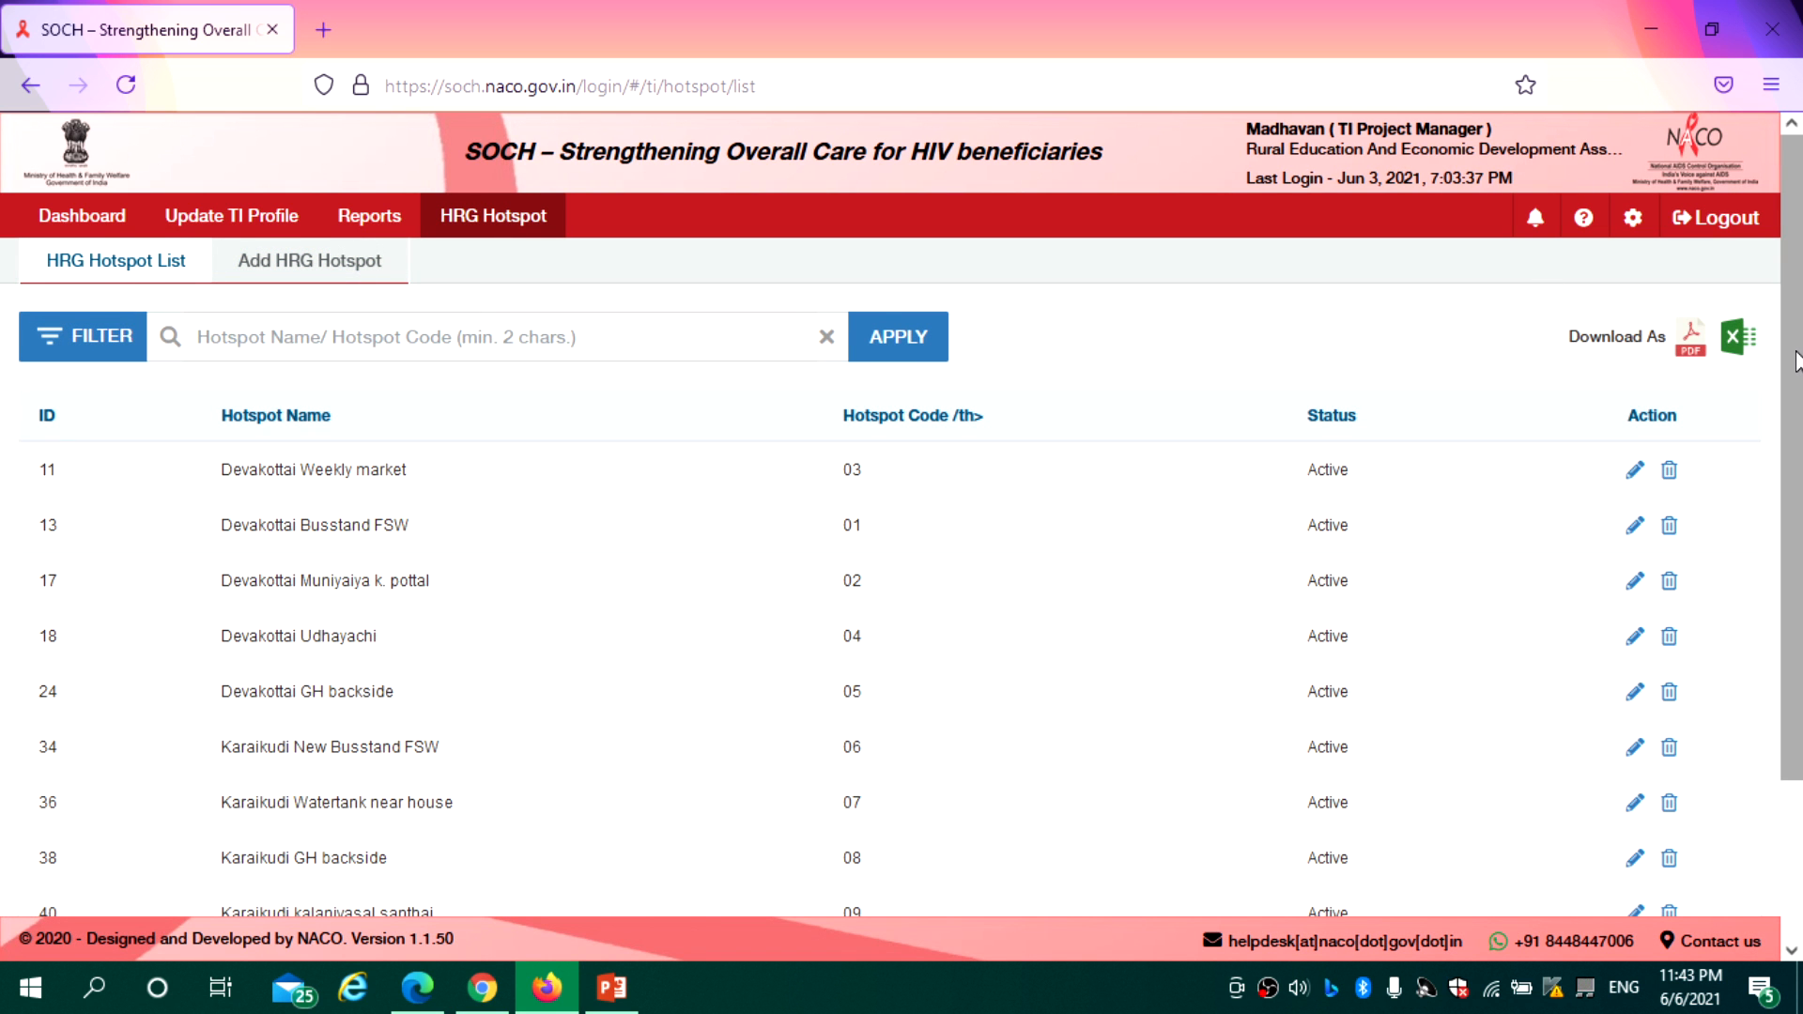
left_click_drag(1799, 358, 1801, 569)
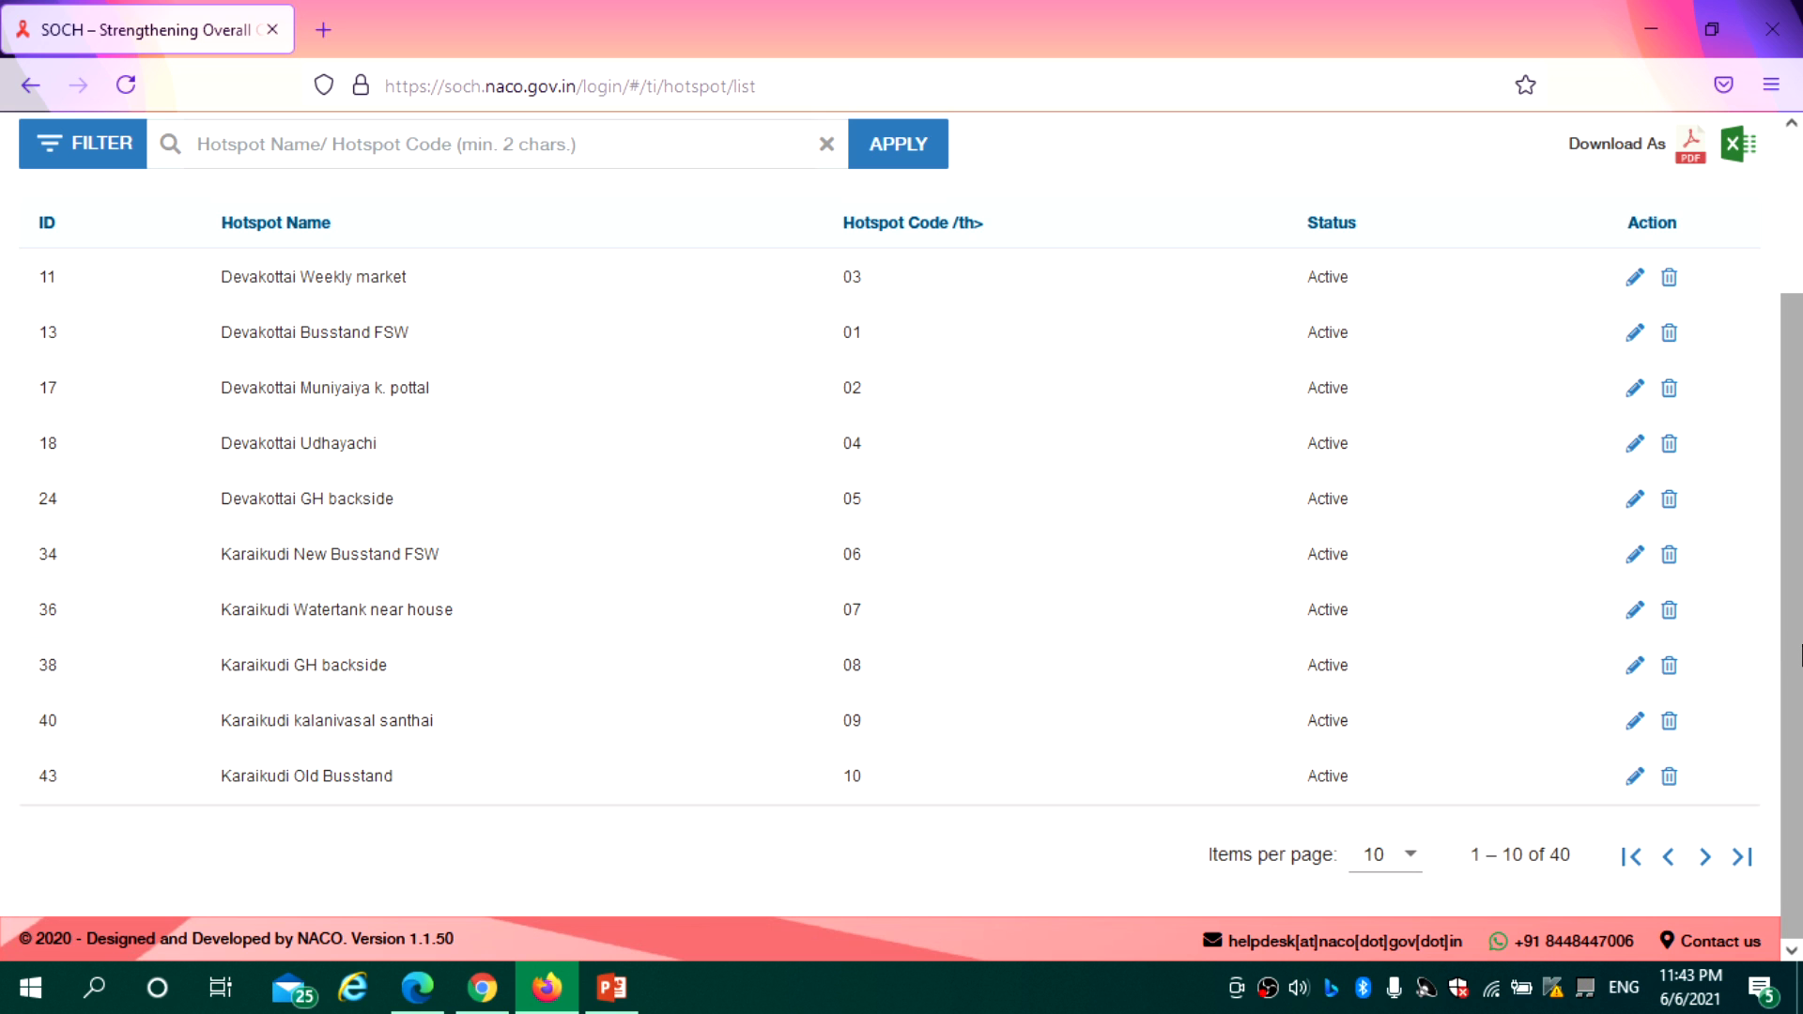
left_click_drag(1800, 655, 1801, 369)
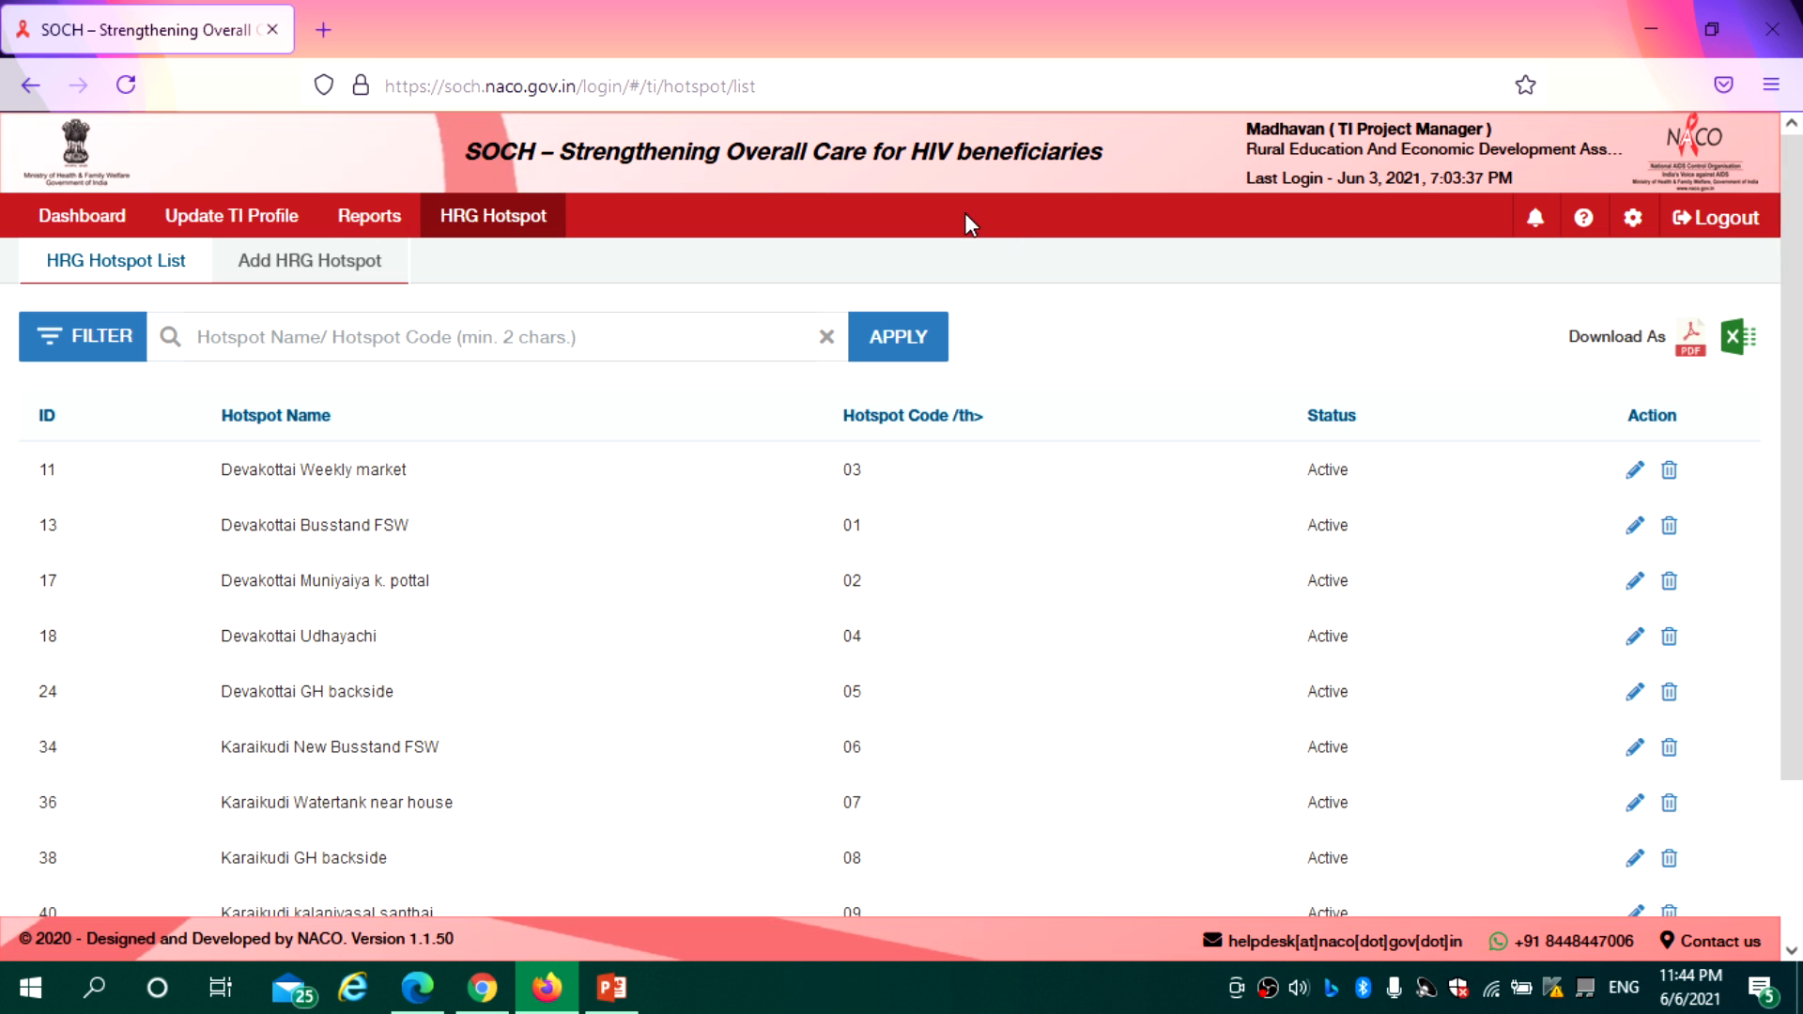
Start a new hotspot named MattuthavaniBS with code HOT001 and primary category FSW
left_click(315, 265)
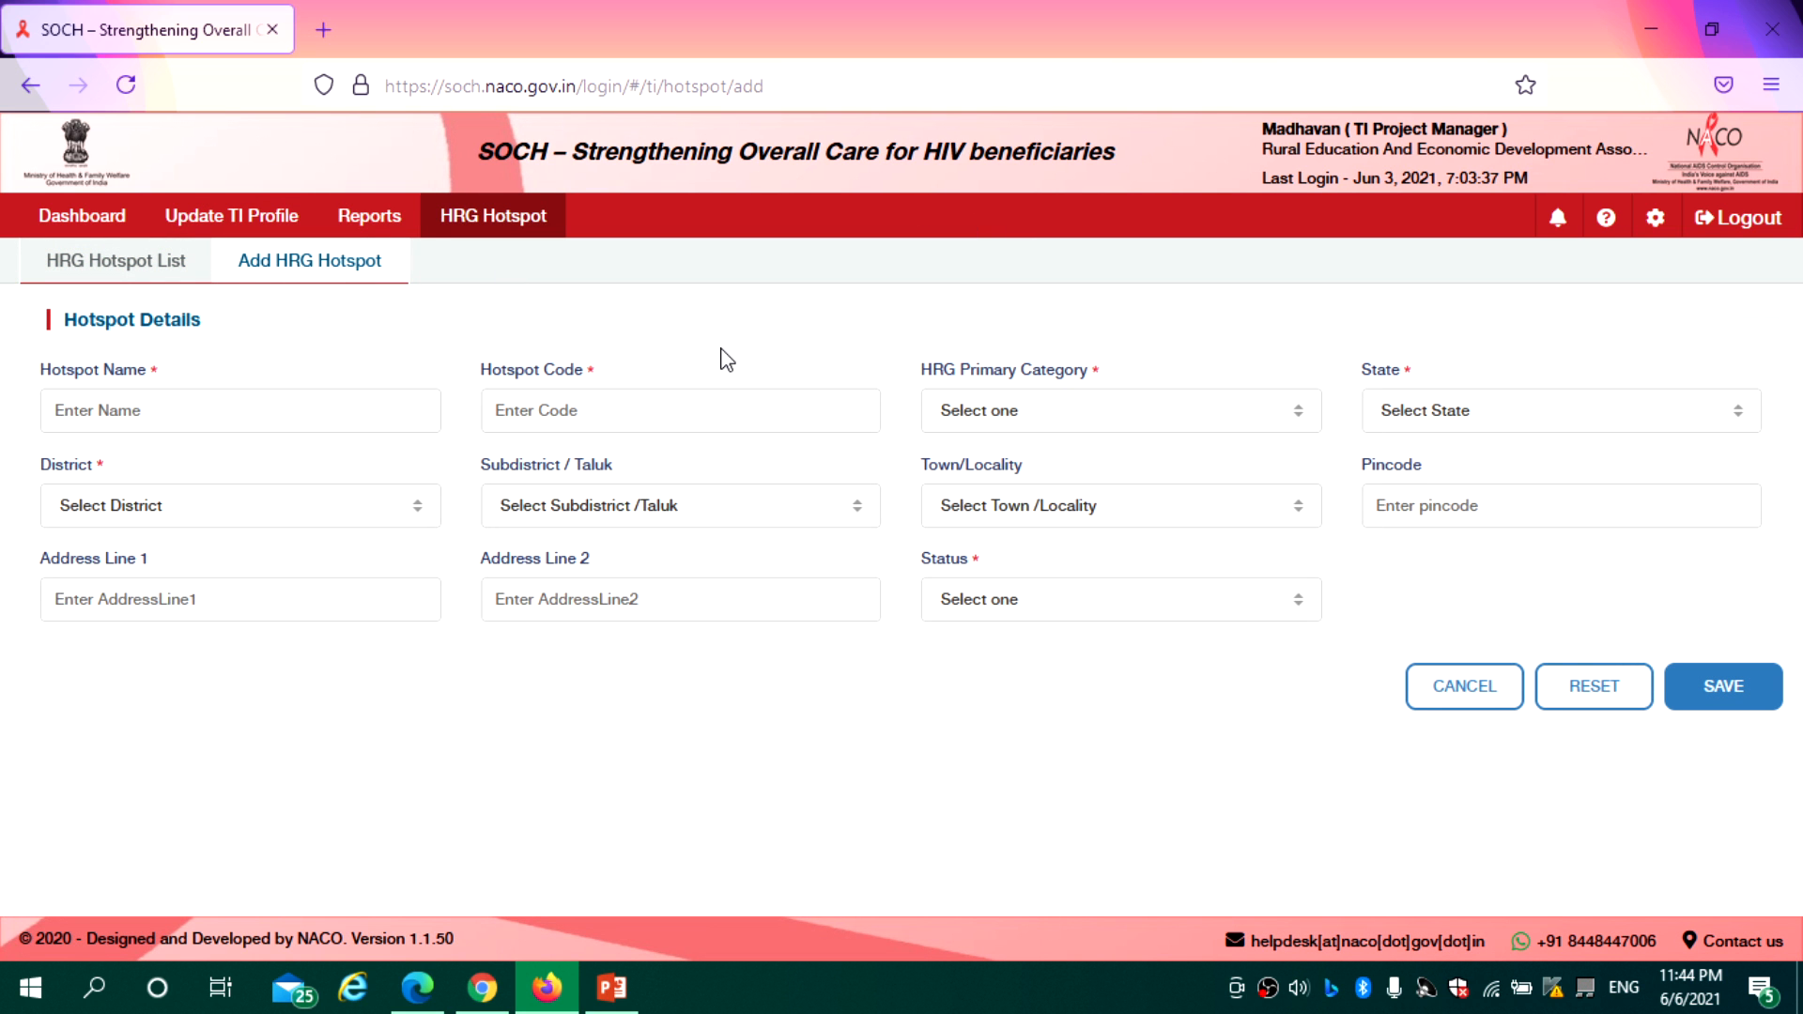
left_click(152, 409)
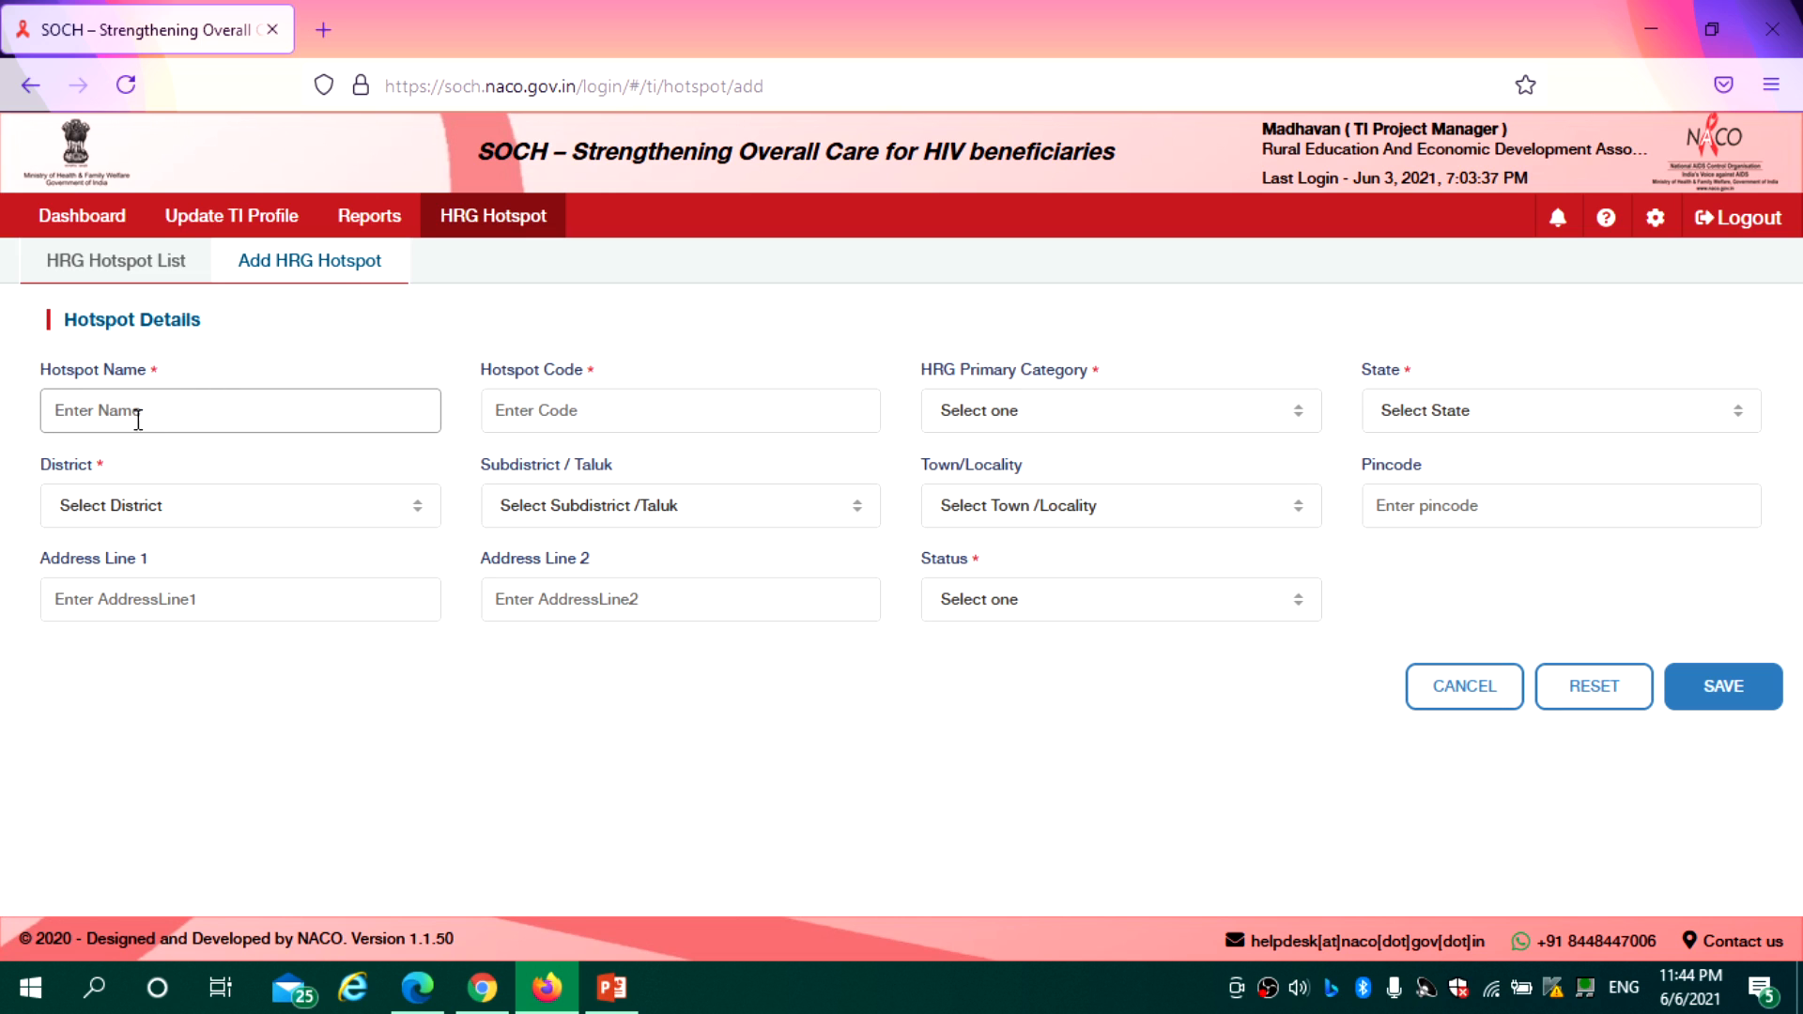
type("bkjdvbk")
left_click(525, 414)
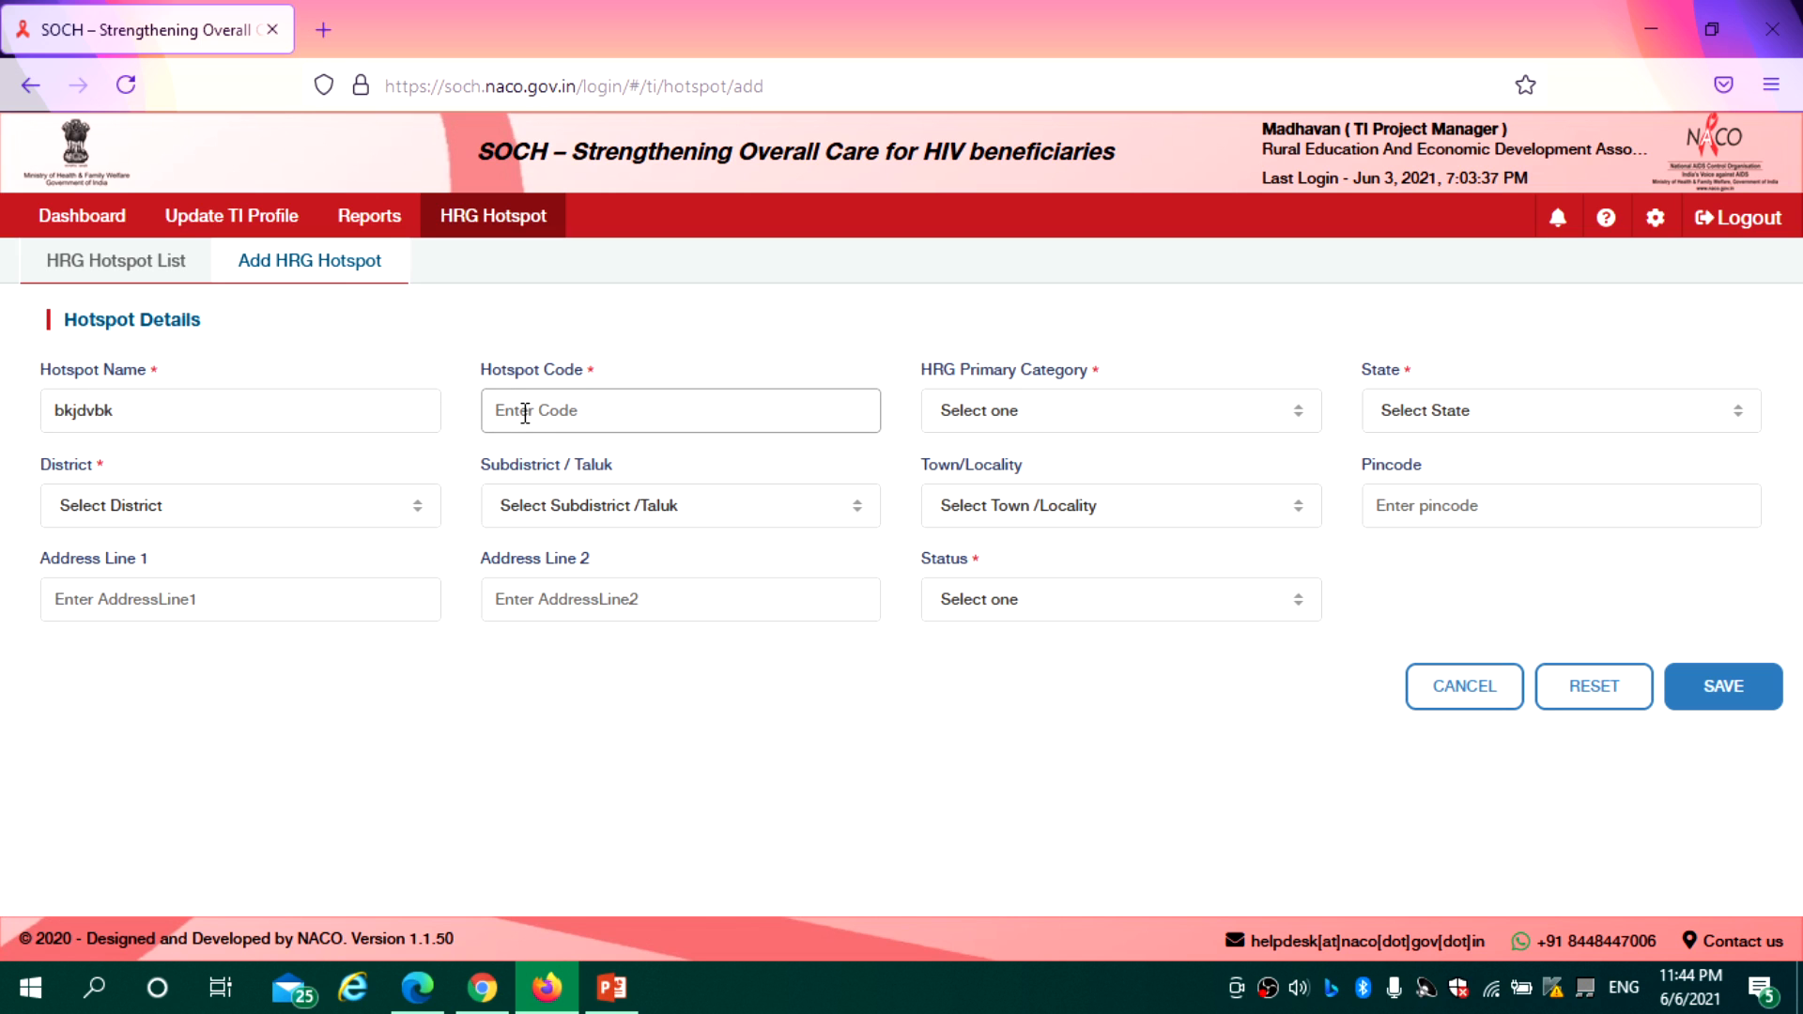
type("HOT001")
left_click(699, 371)
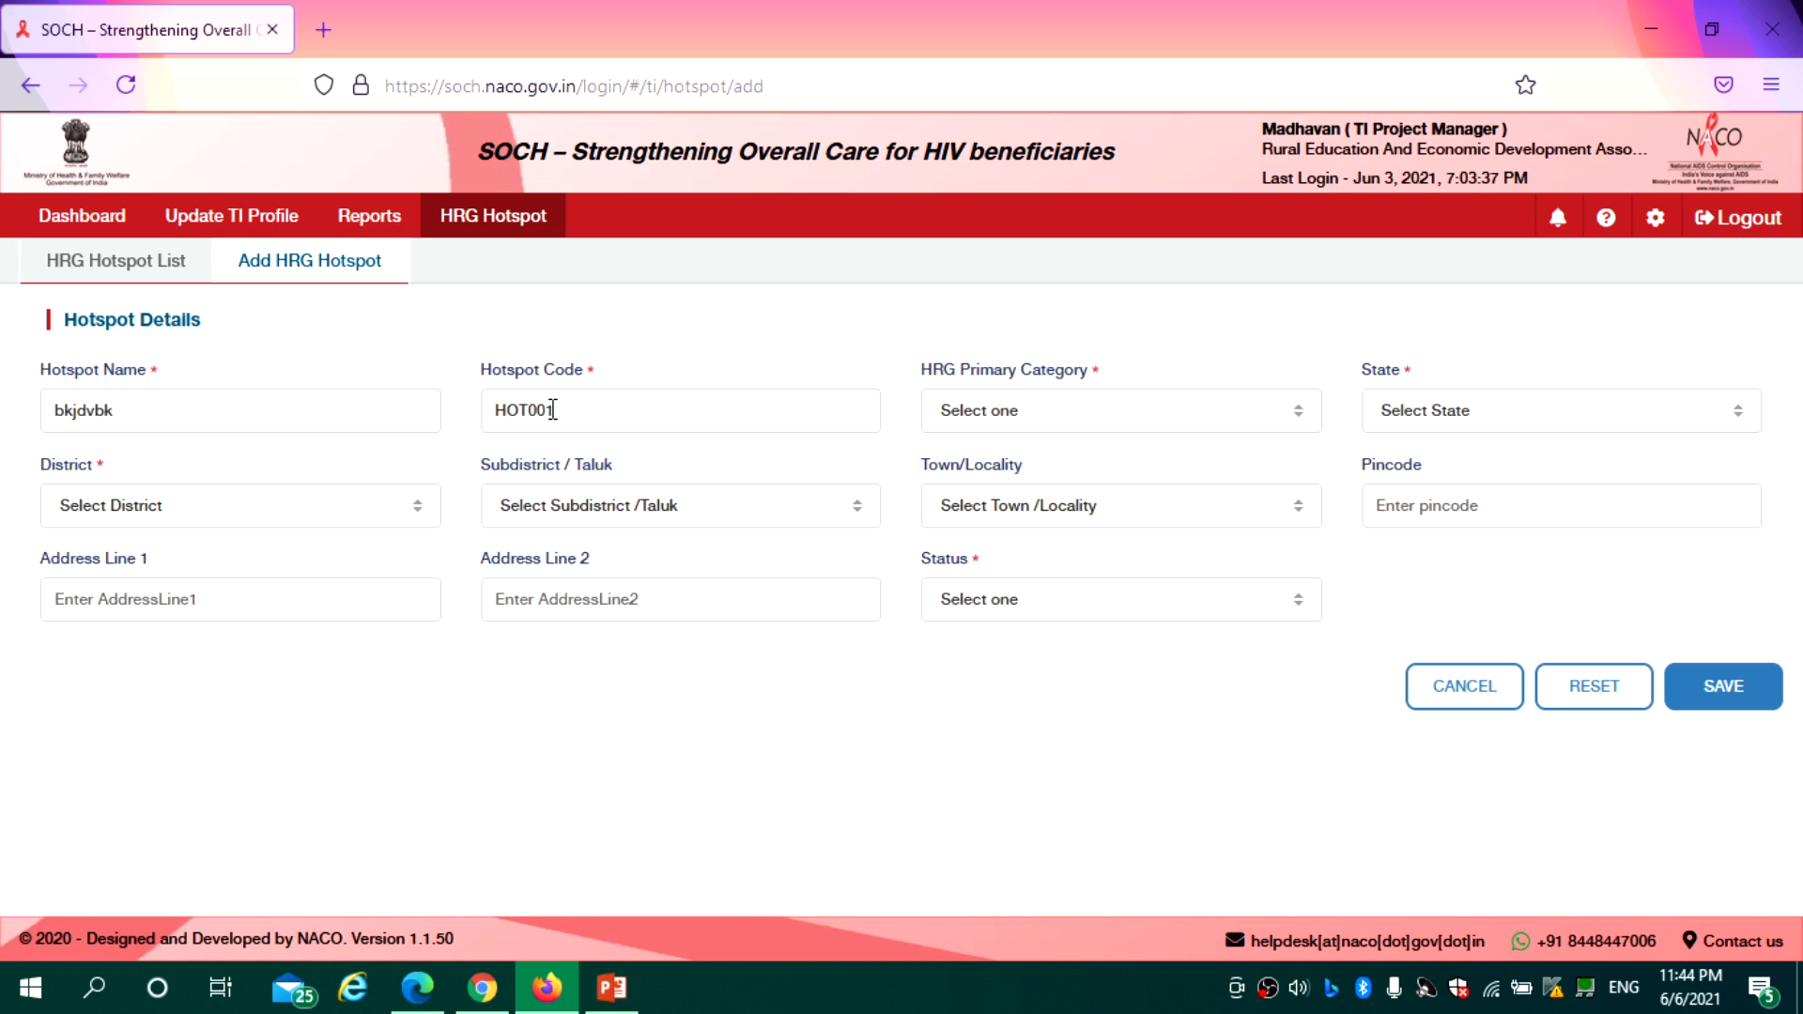
left_click(1052, 425)
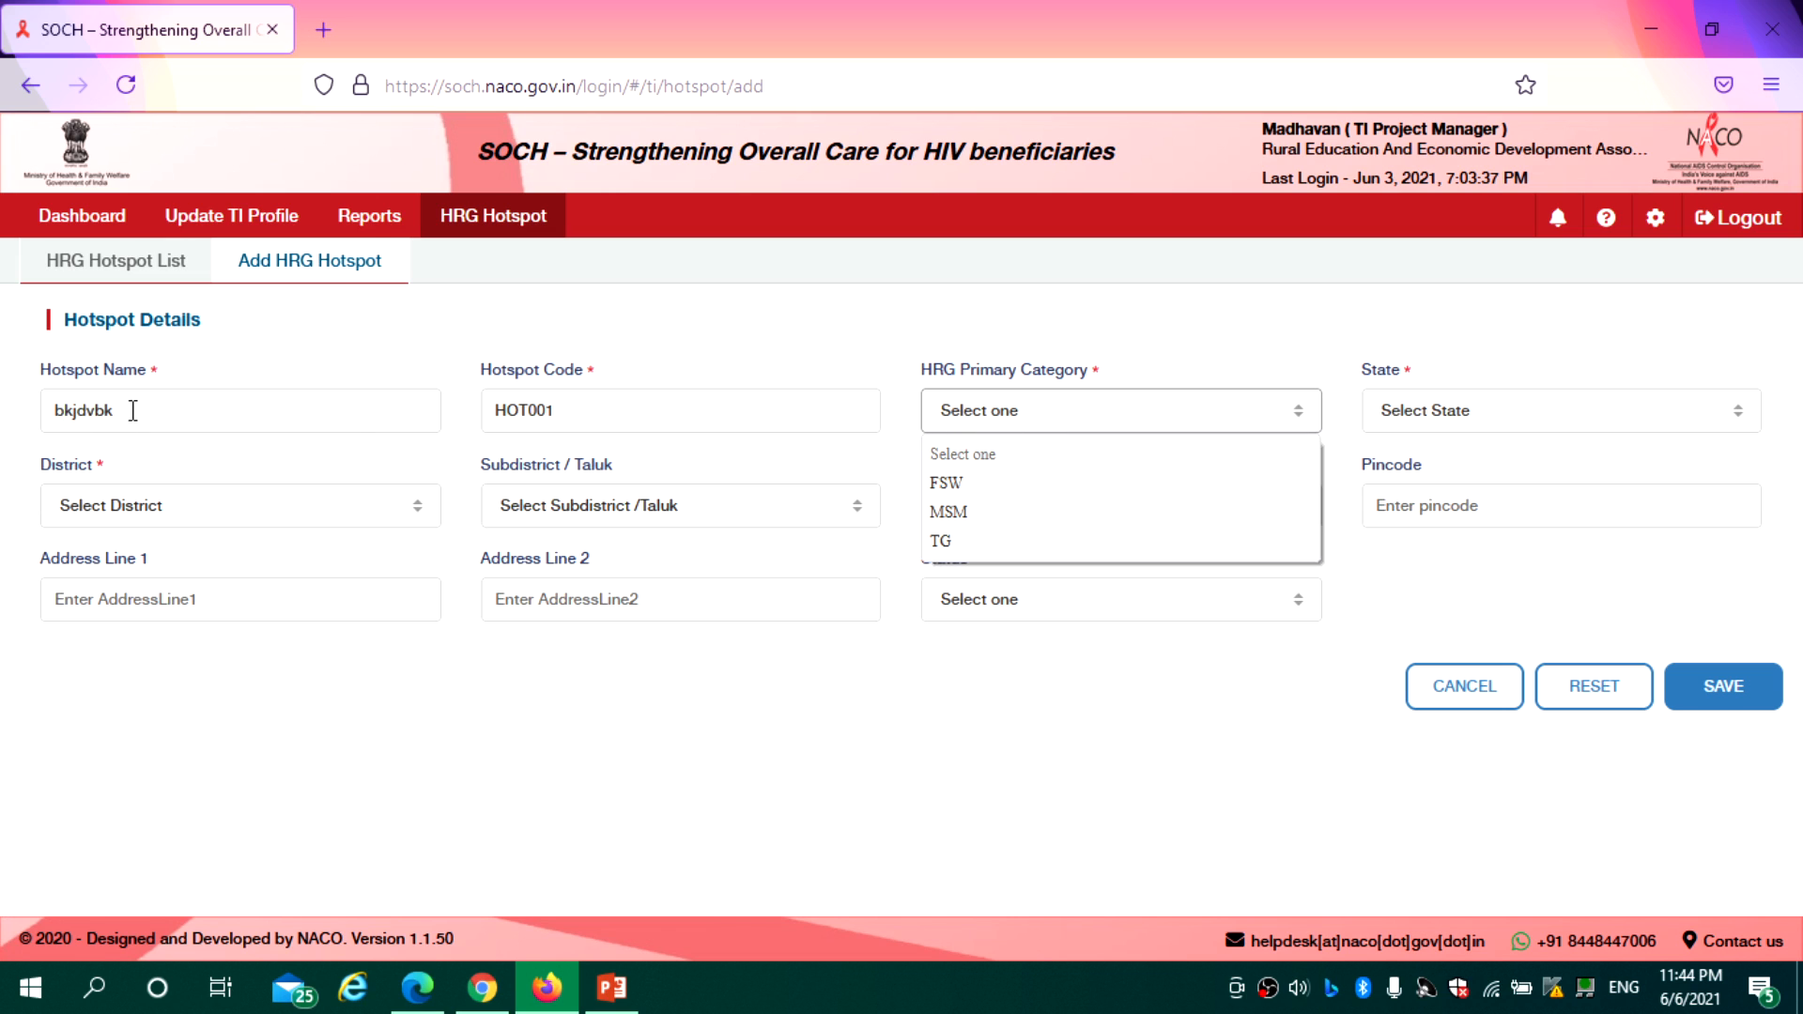
left_click_drag(132, 411, 26, 418)
type("MattuthavaniBS")
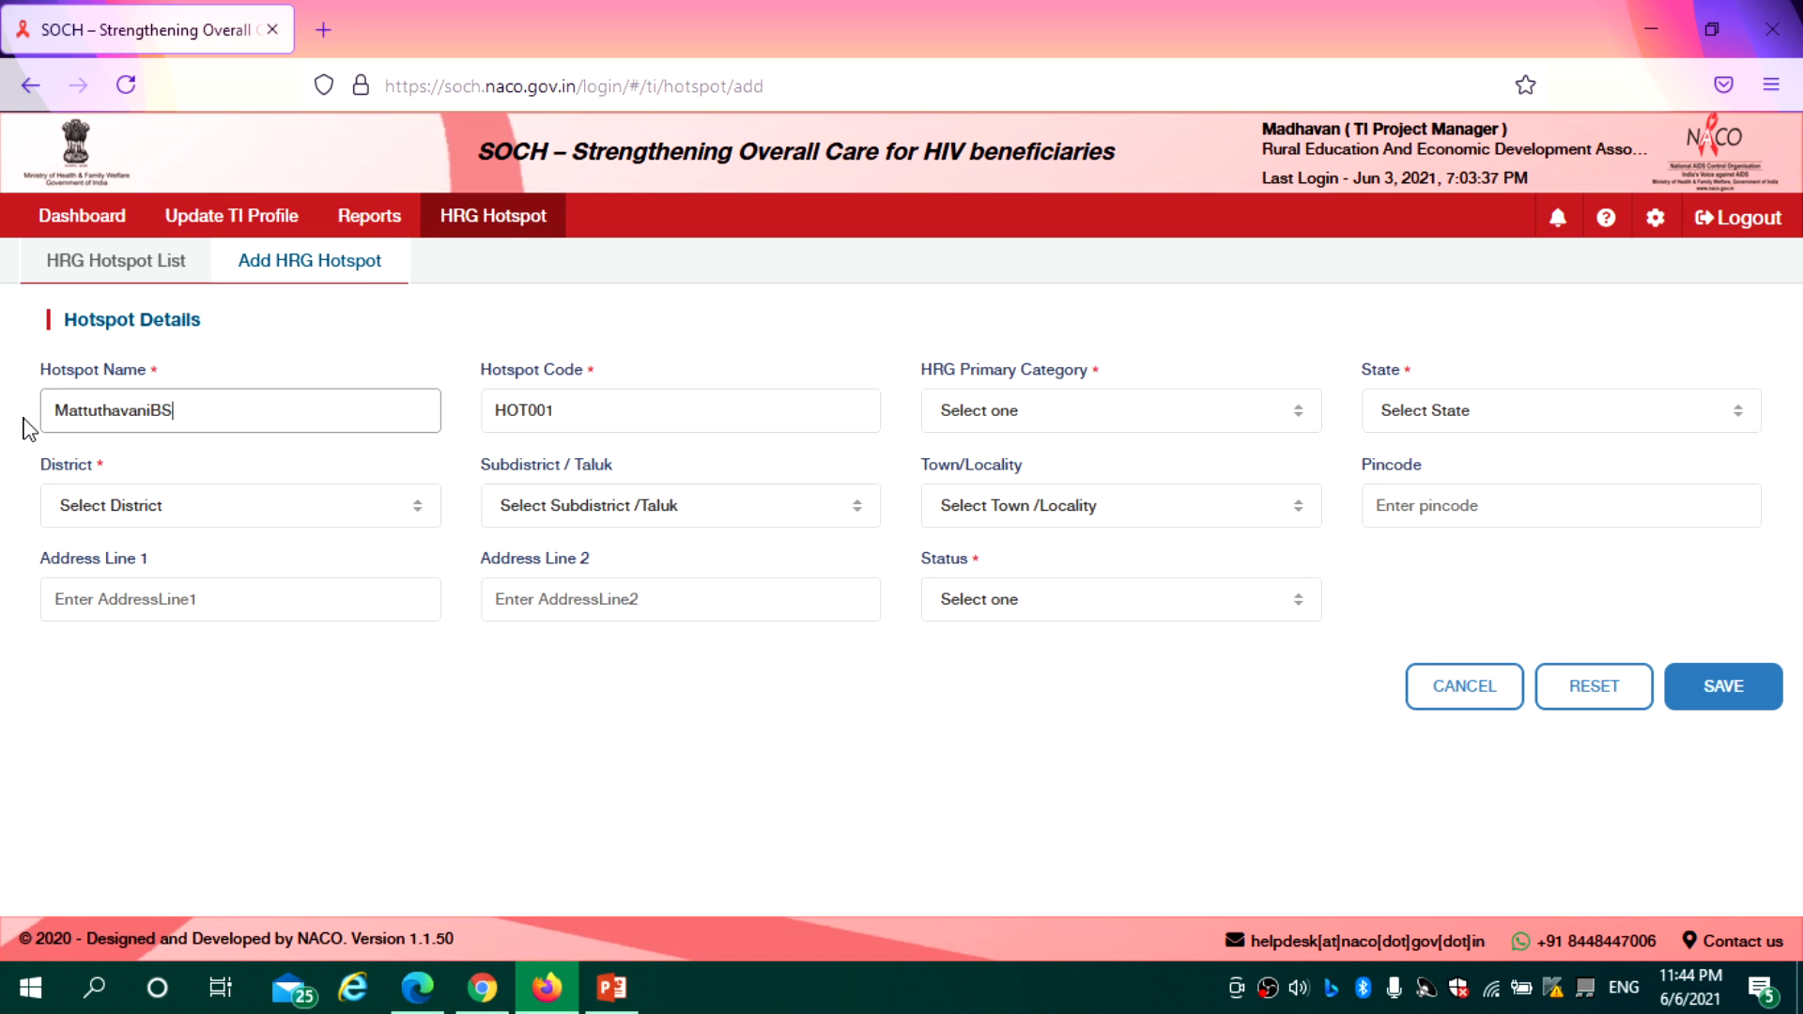
left_click(1033, 415)
left_click(967, 483)
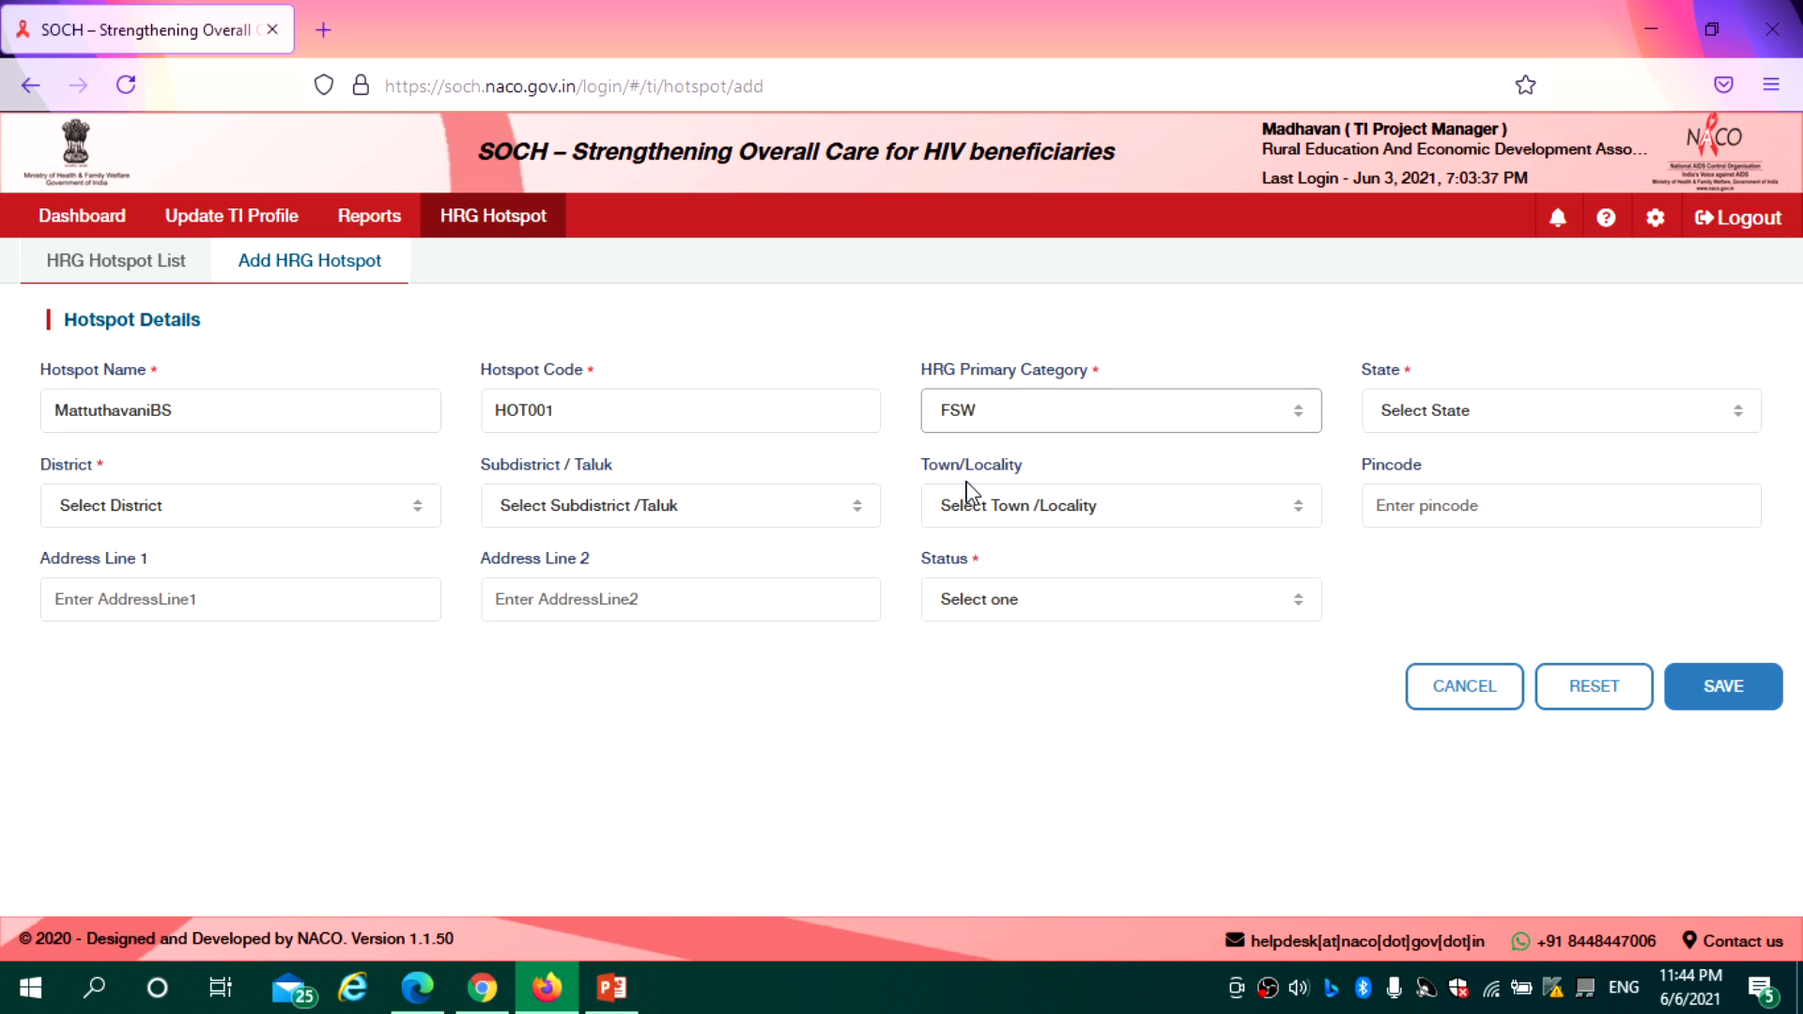
Set the location to TAMIL NADU, MADURAI, MADURAI EAST, Ananjiyur
left_click(1487, 424)
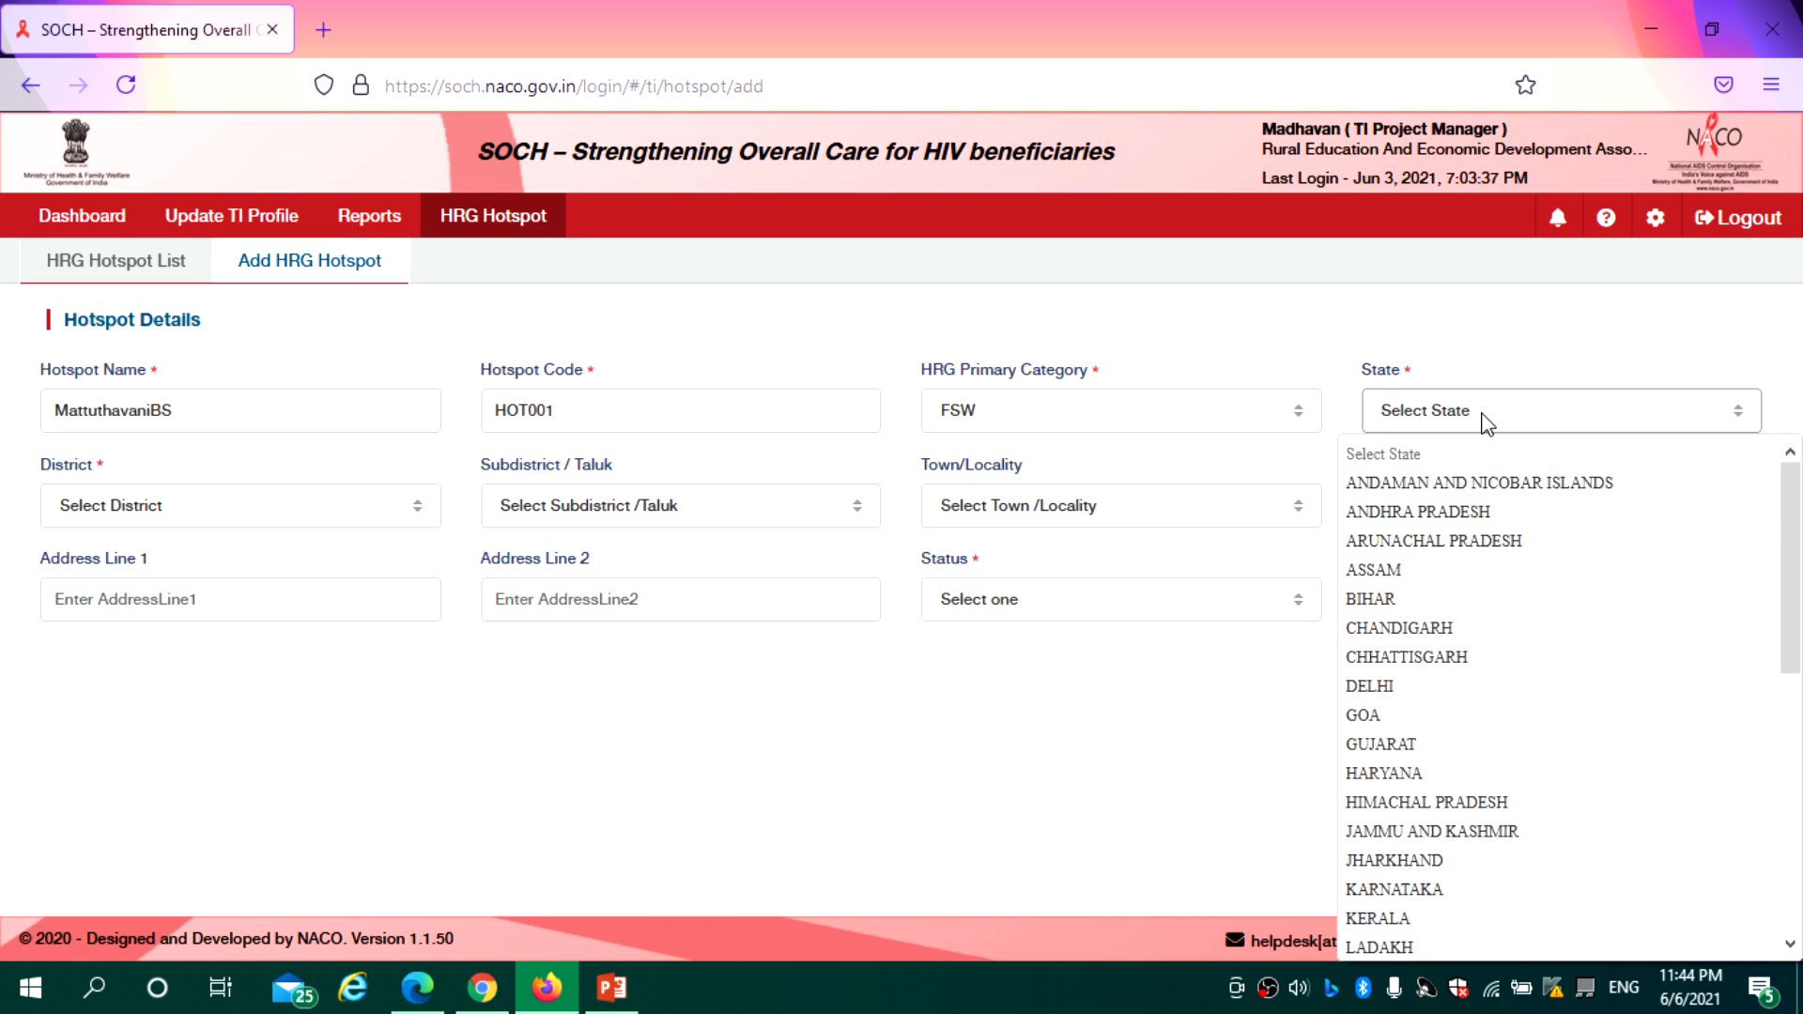
key("t")
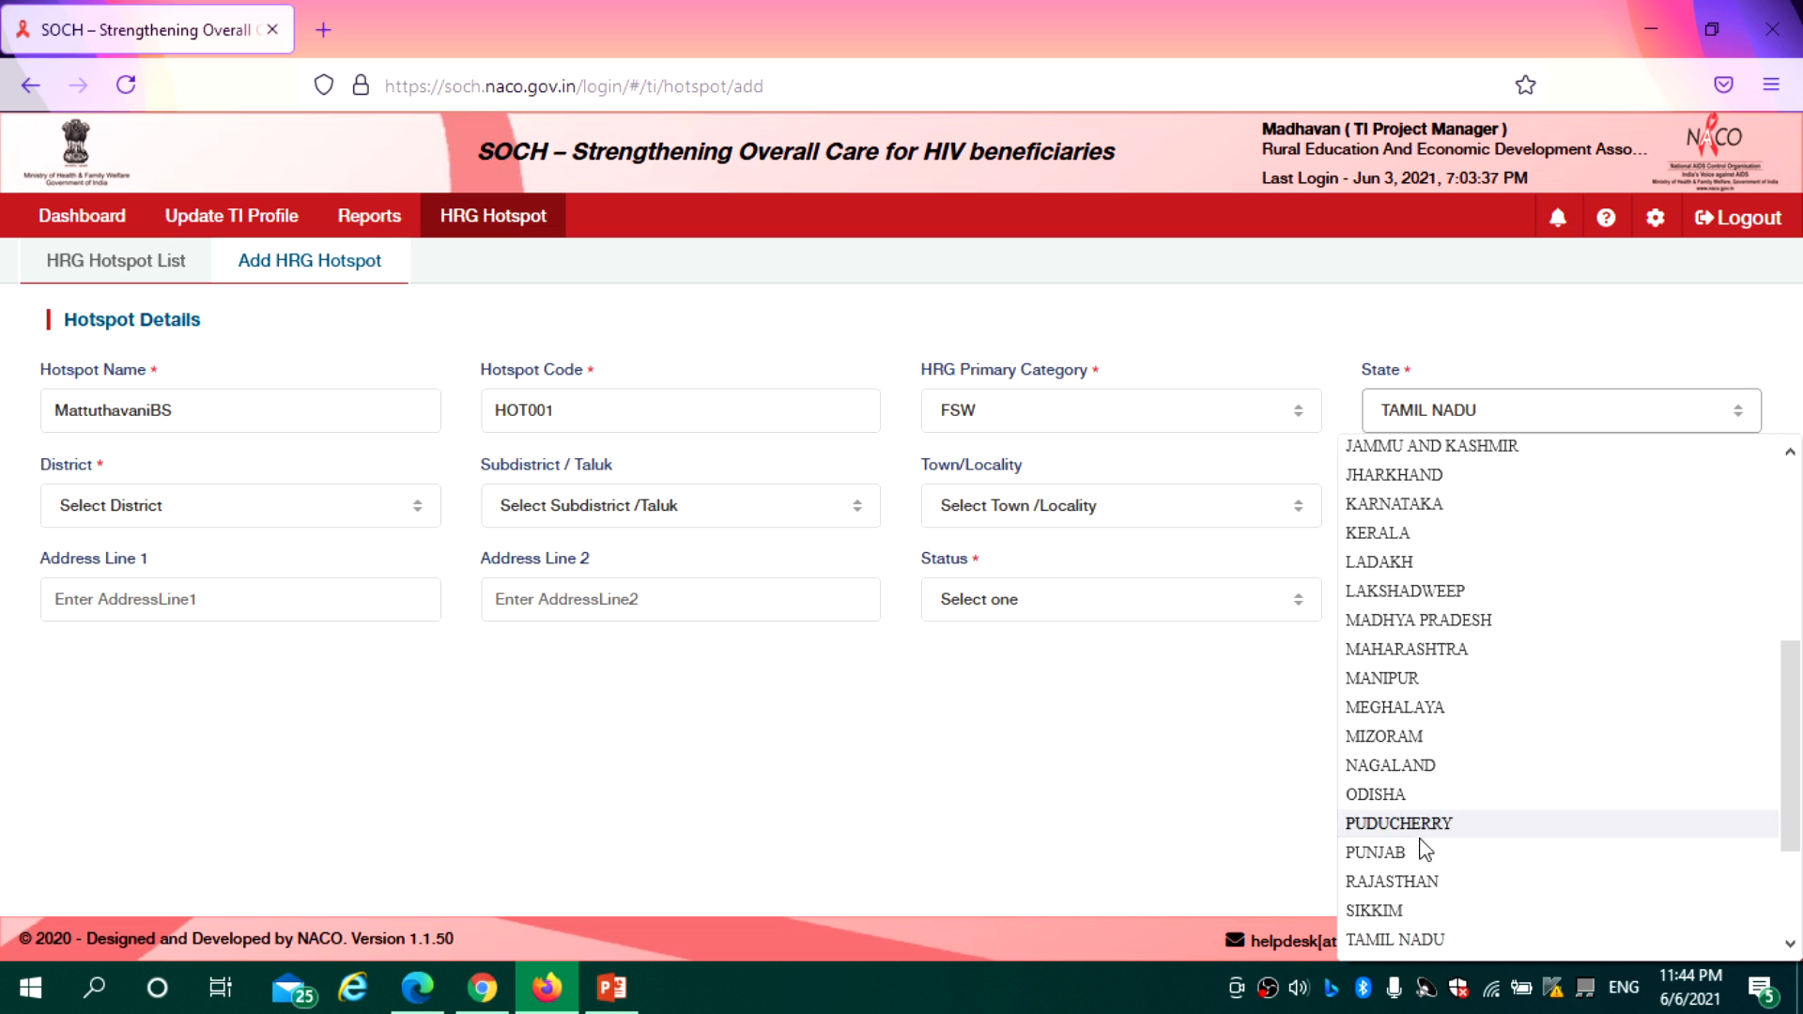
left_click(1413, 940)
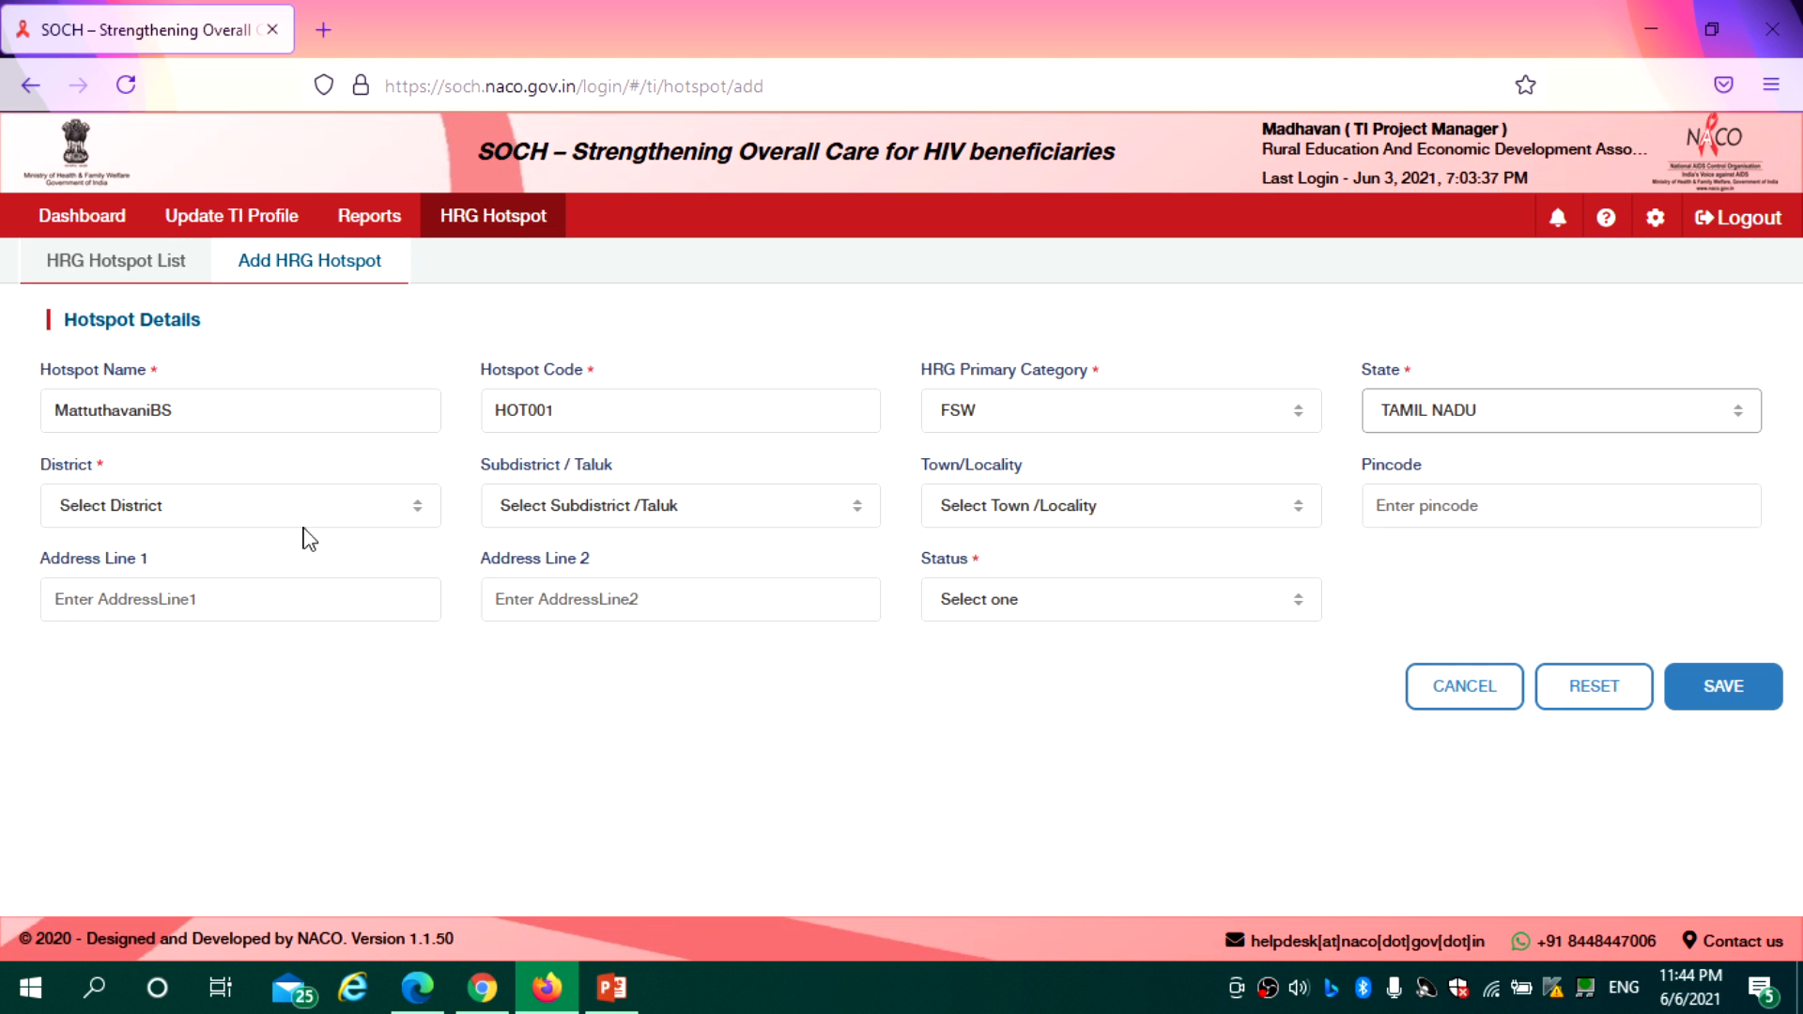
left_click(250, 515)
key("m")
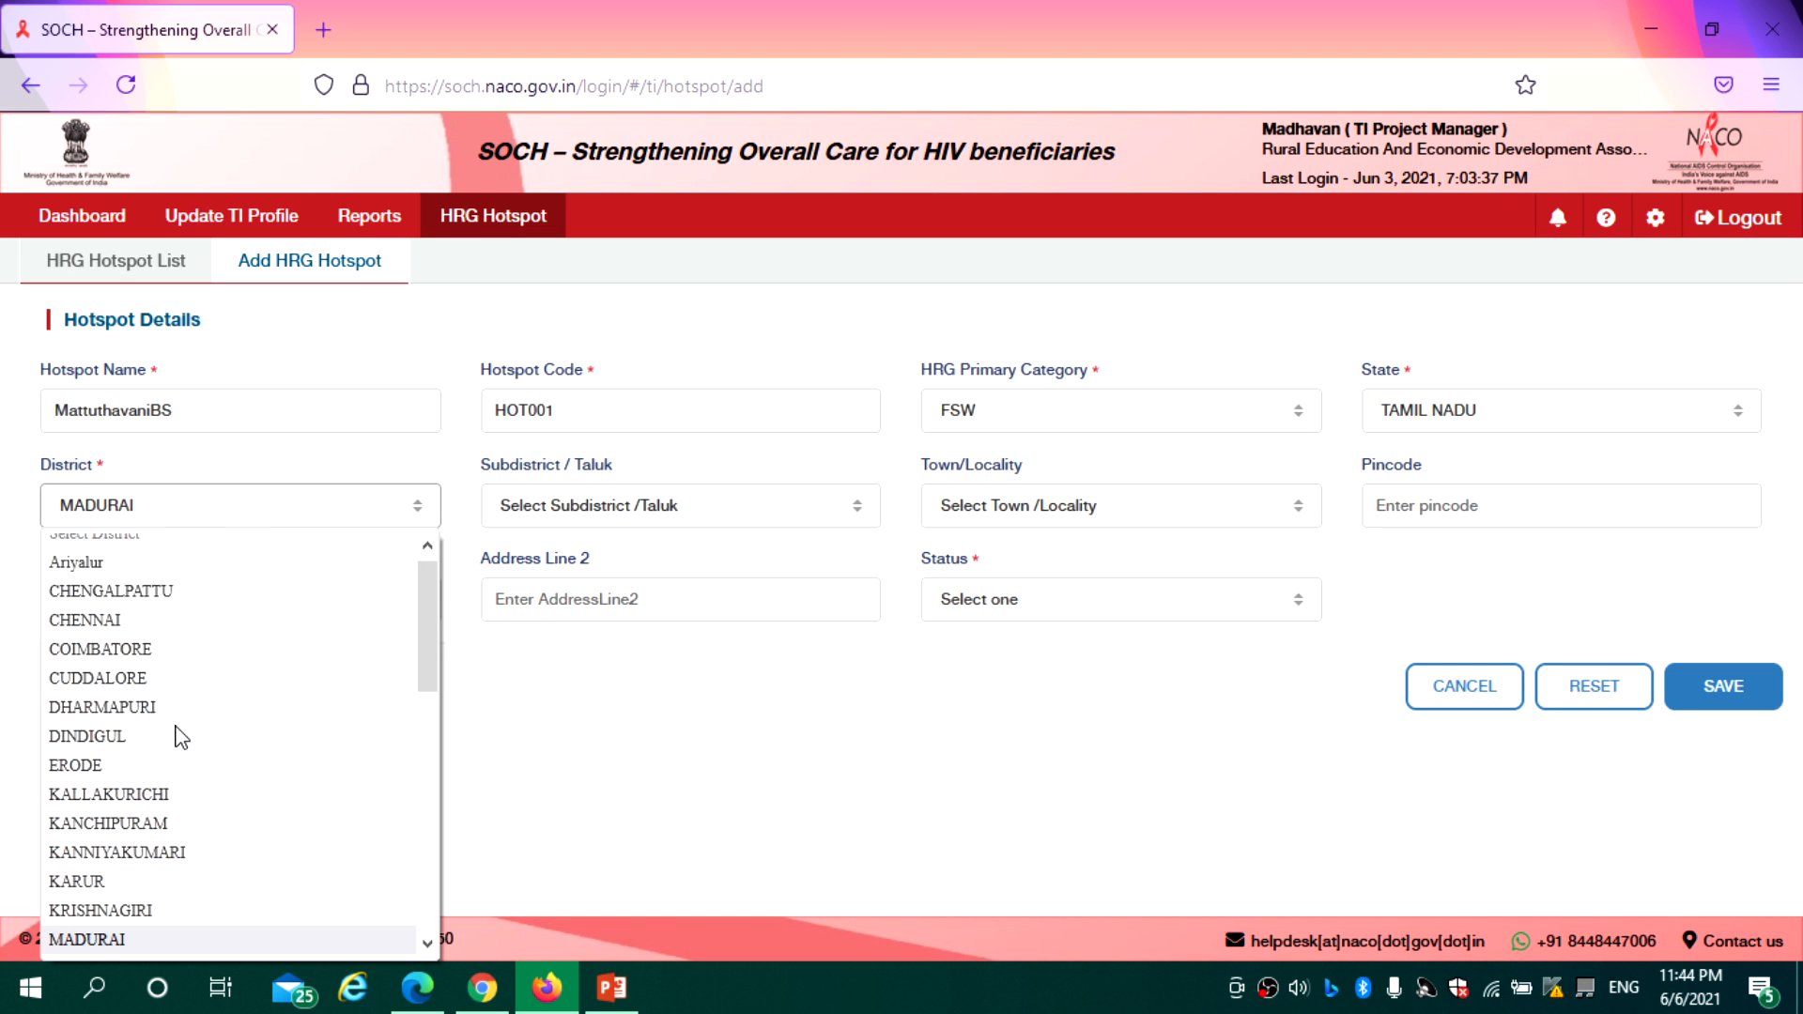
left_click(116, 947)
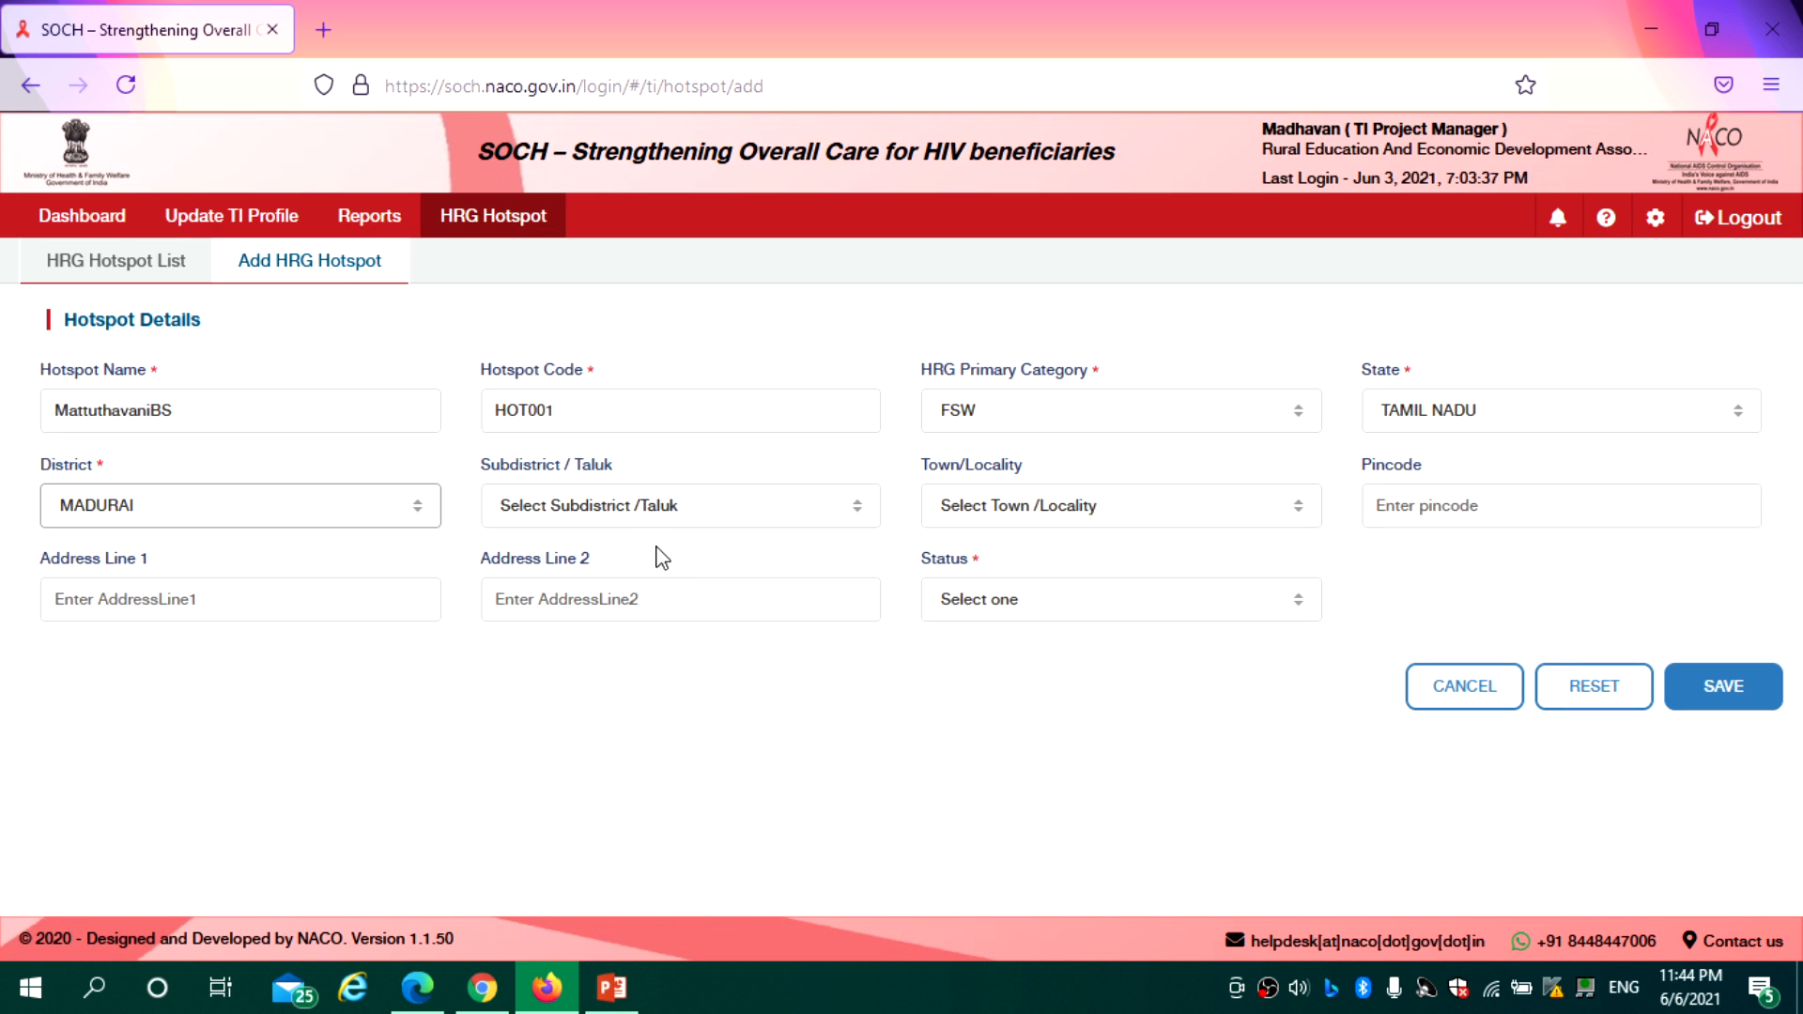
left_click(637, 529)
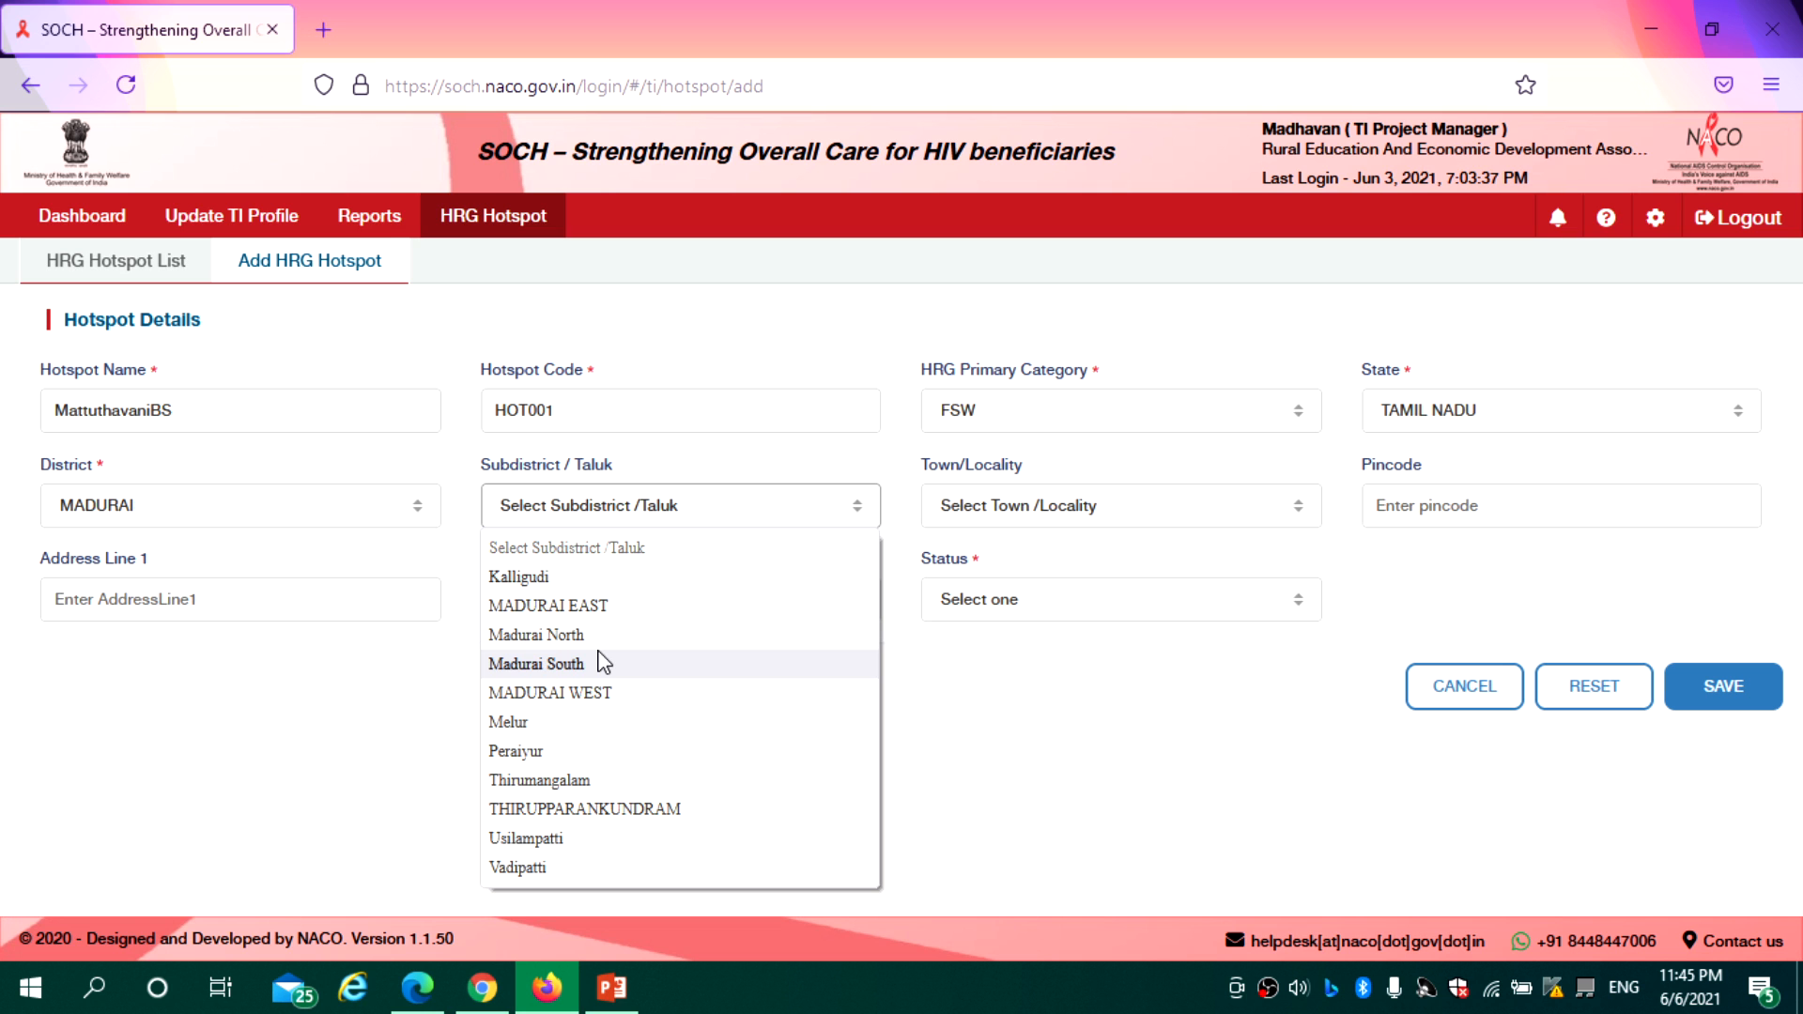
left_click(589, 606)
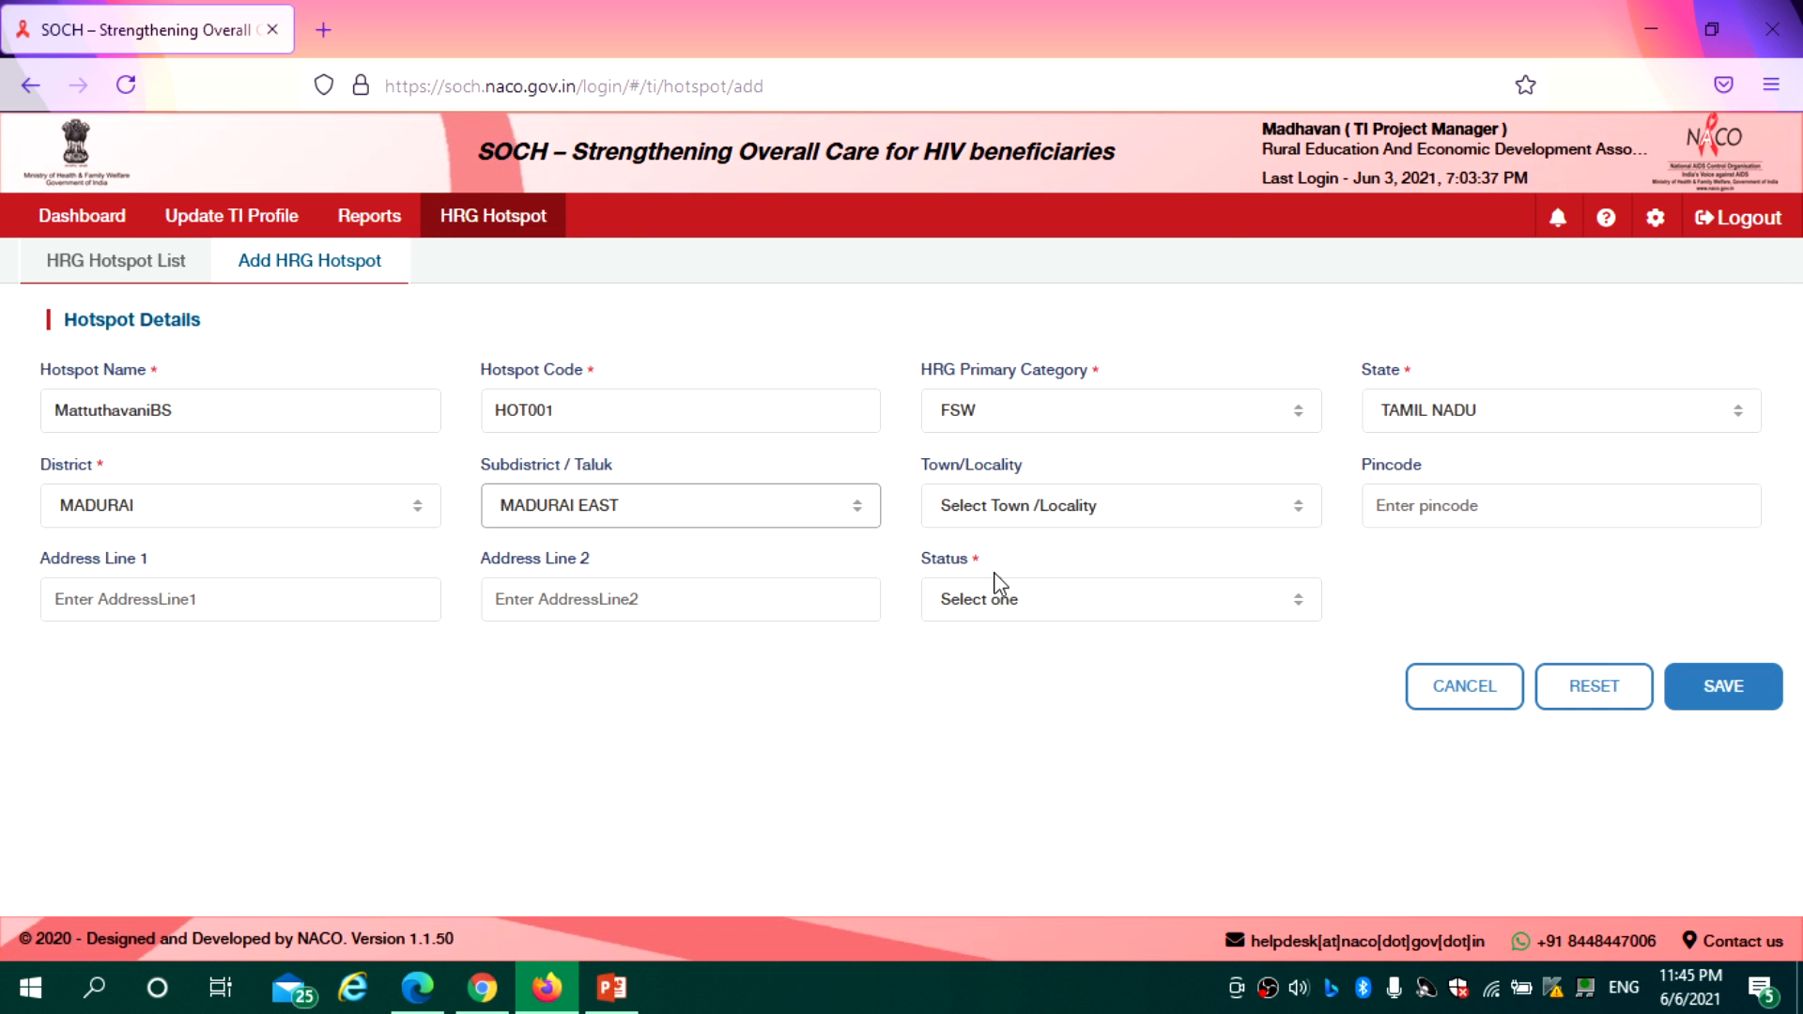
left_click(1018, 518)
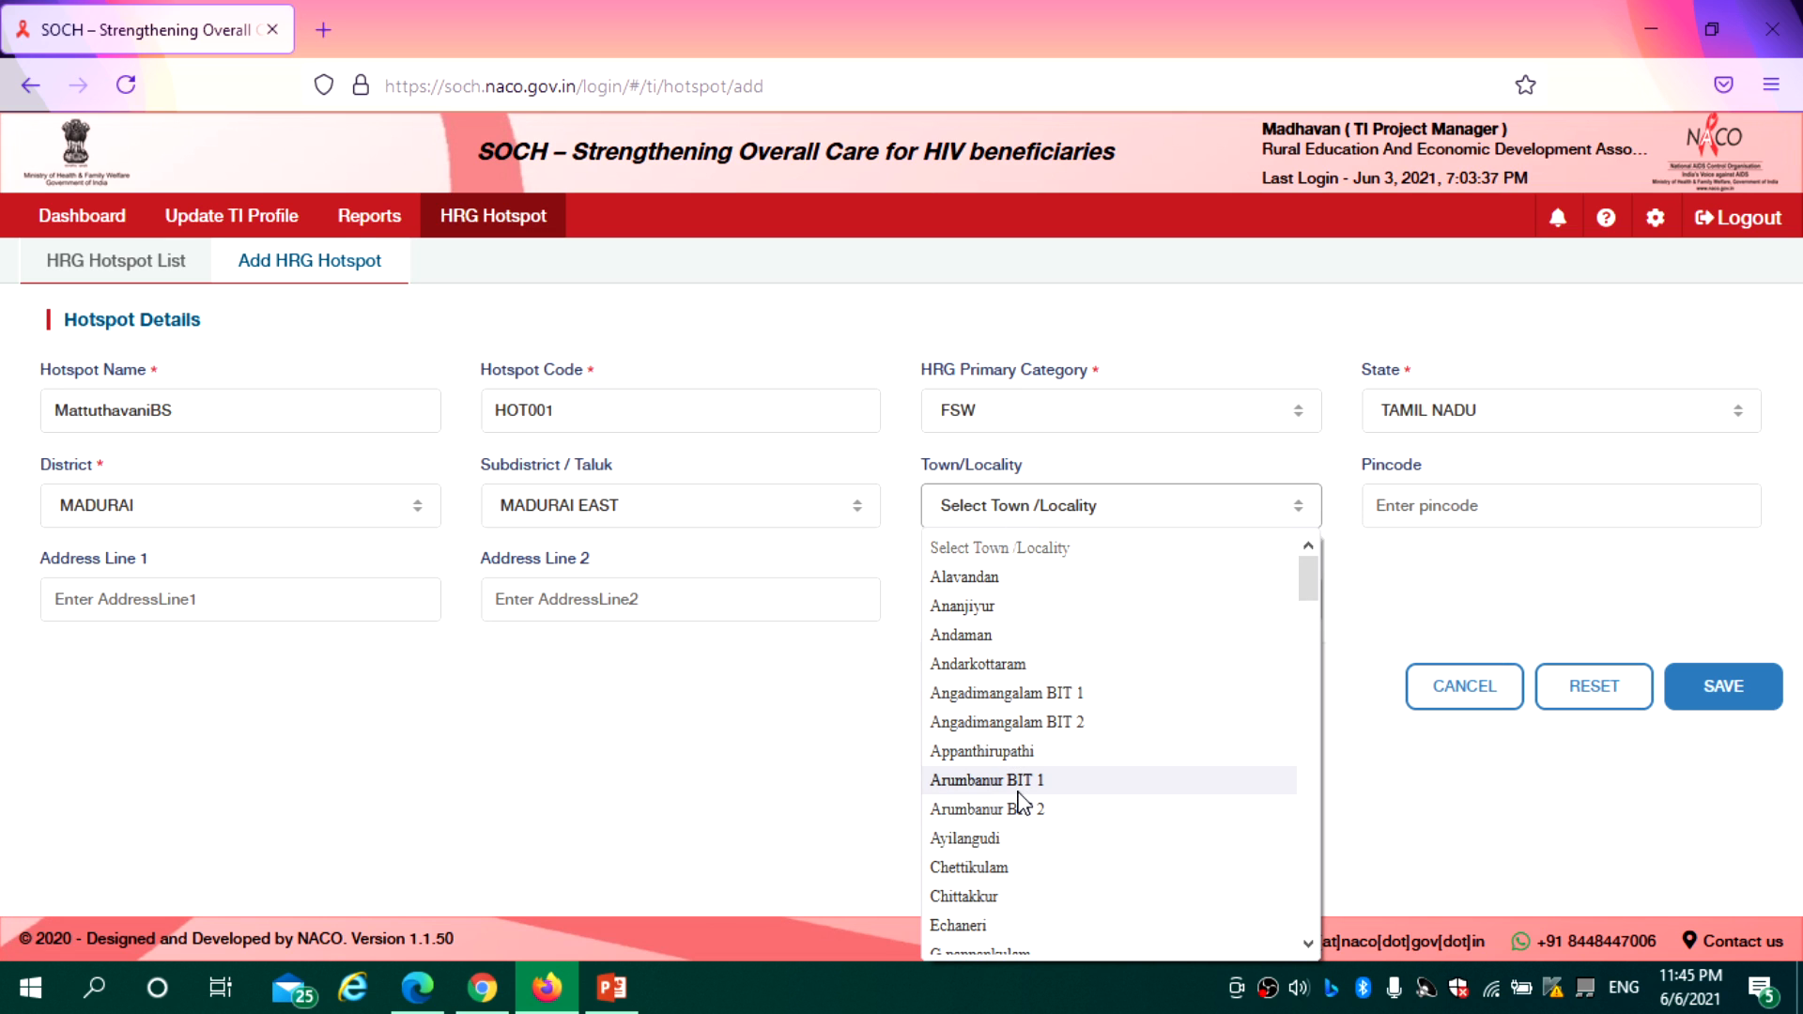
key("m")
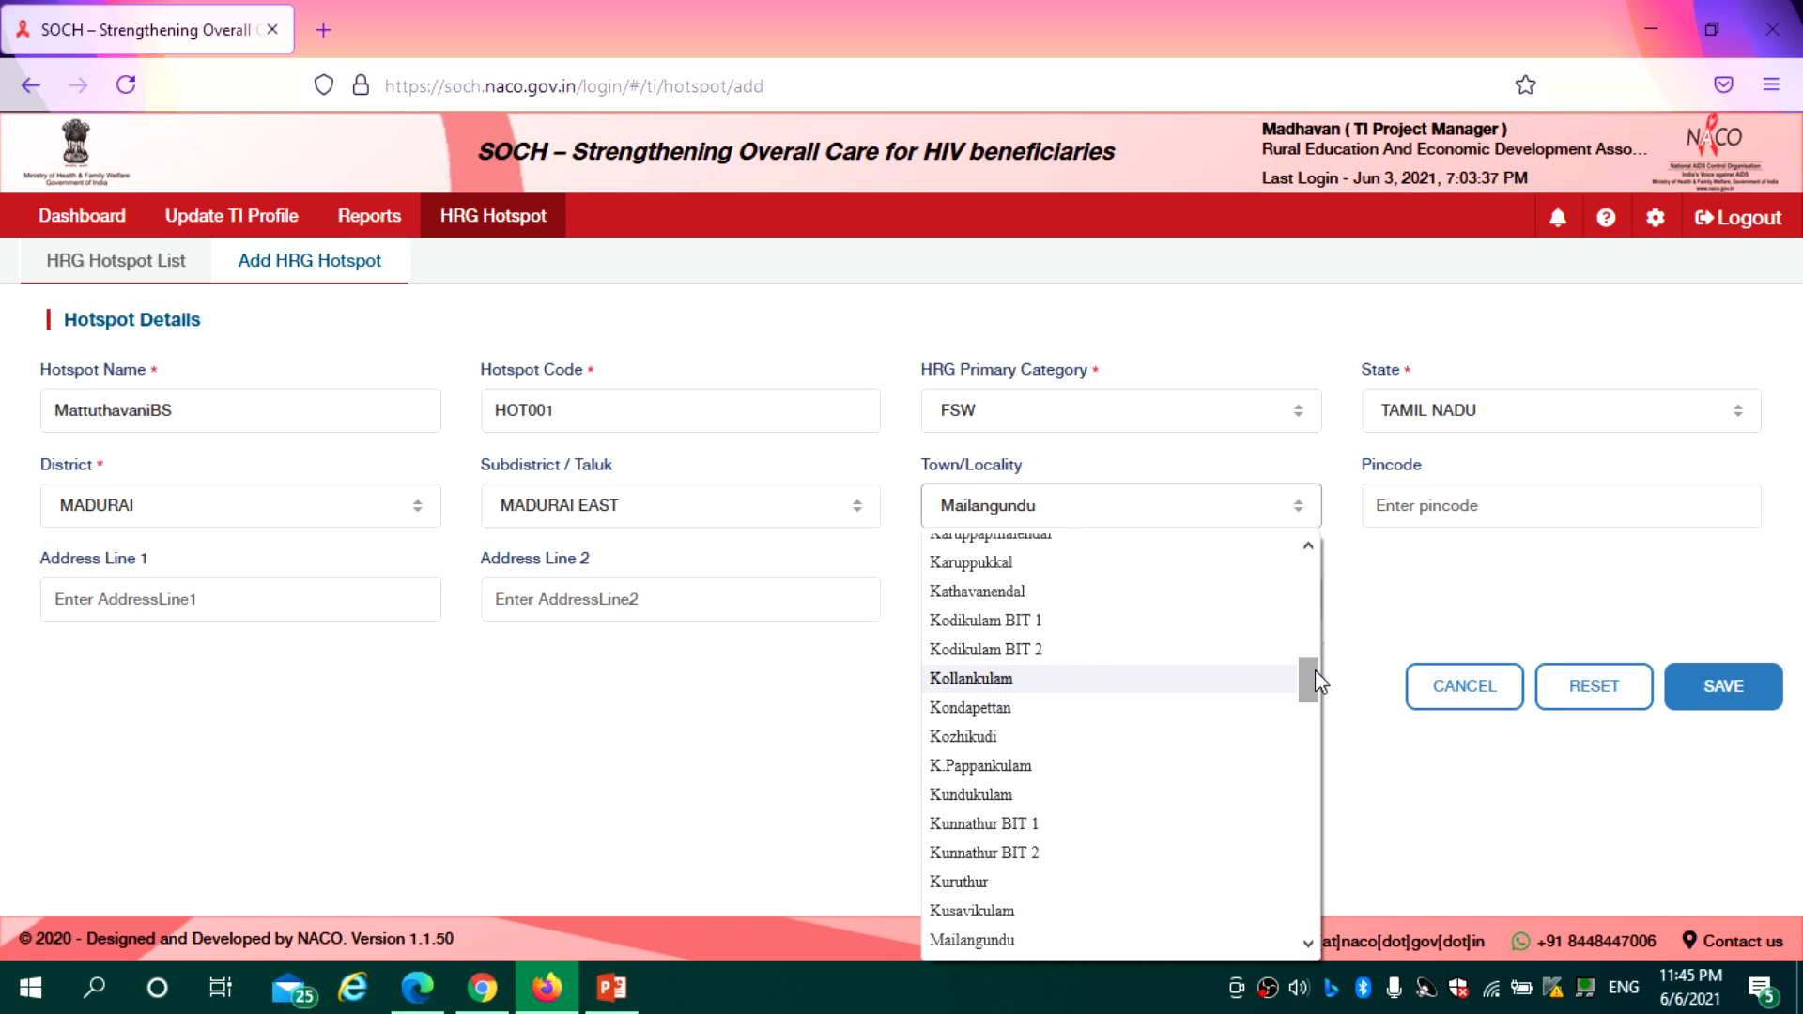
left_click_drag(1315, 669, 1360, 536)
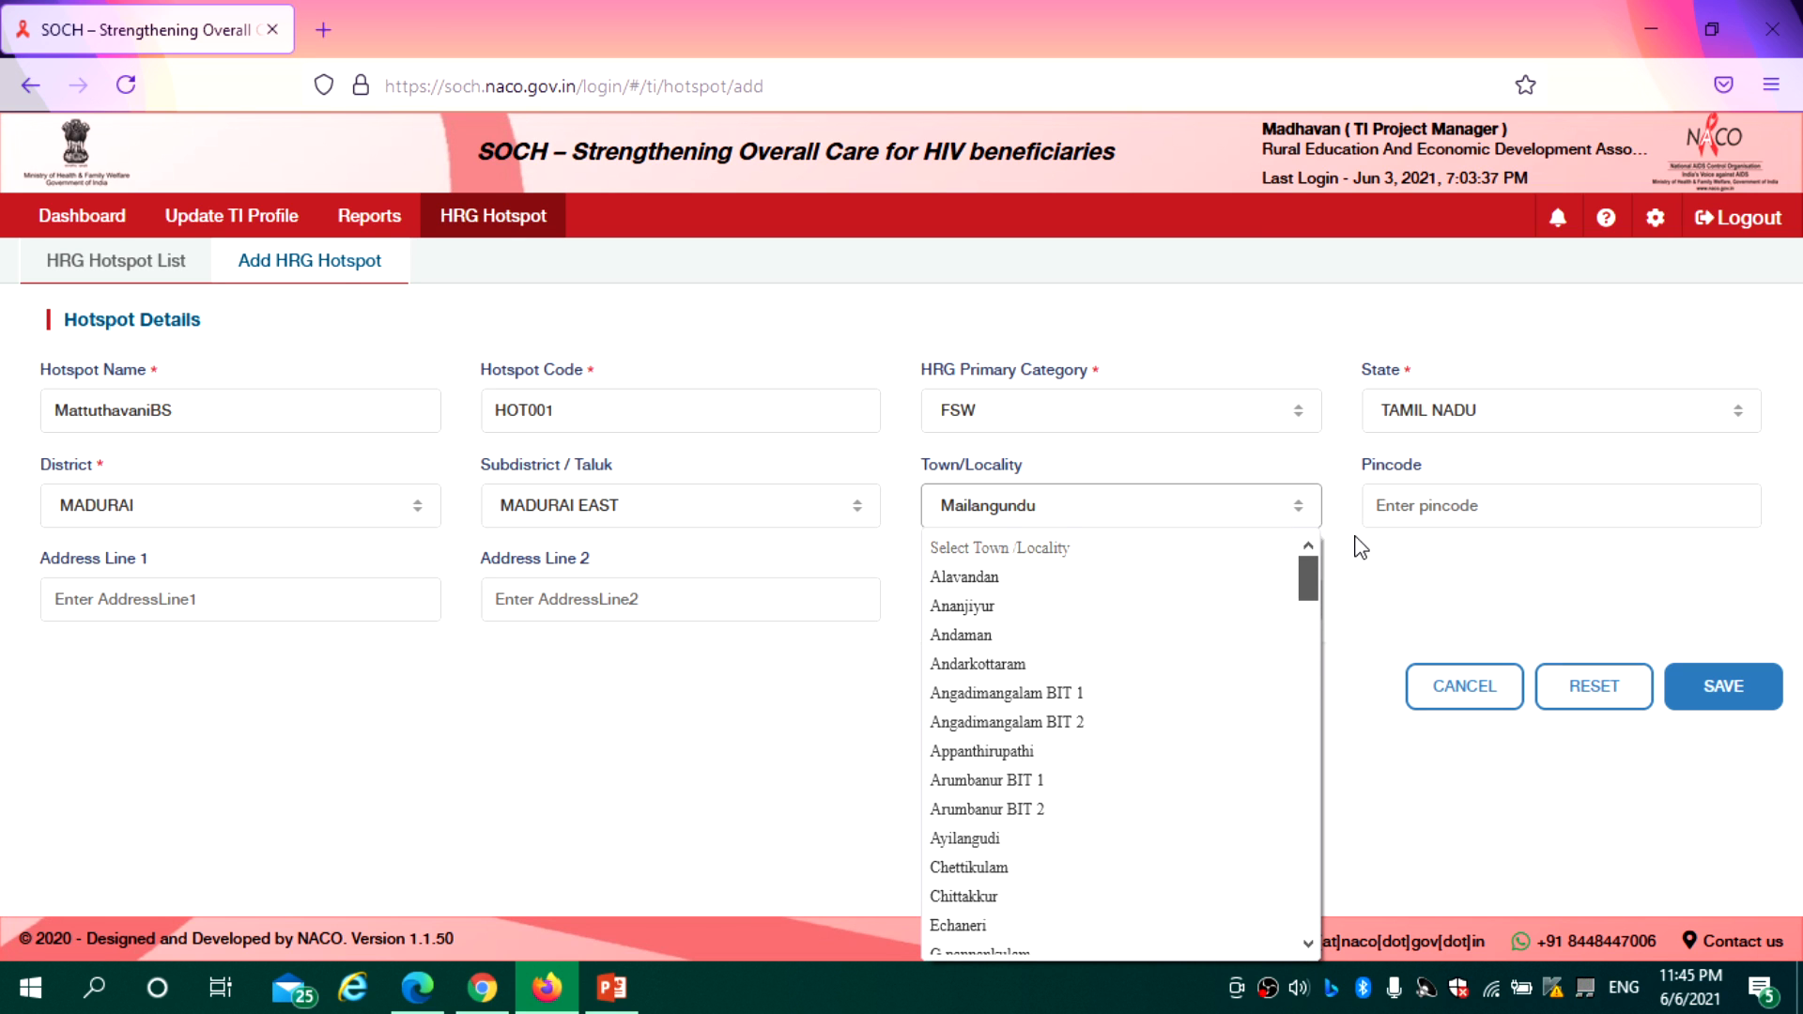
left_click(996, 608)
Enter pincode 625001 and set the hotspot status to Active
left_click(1425, 515)
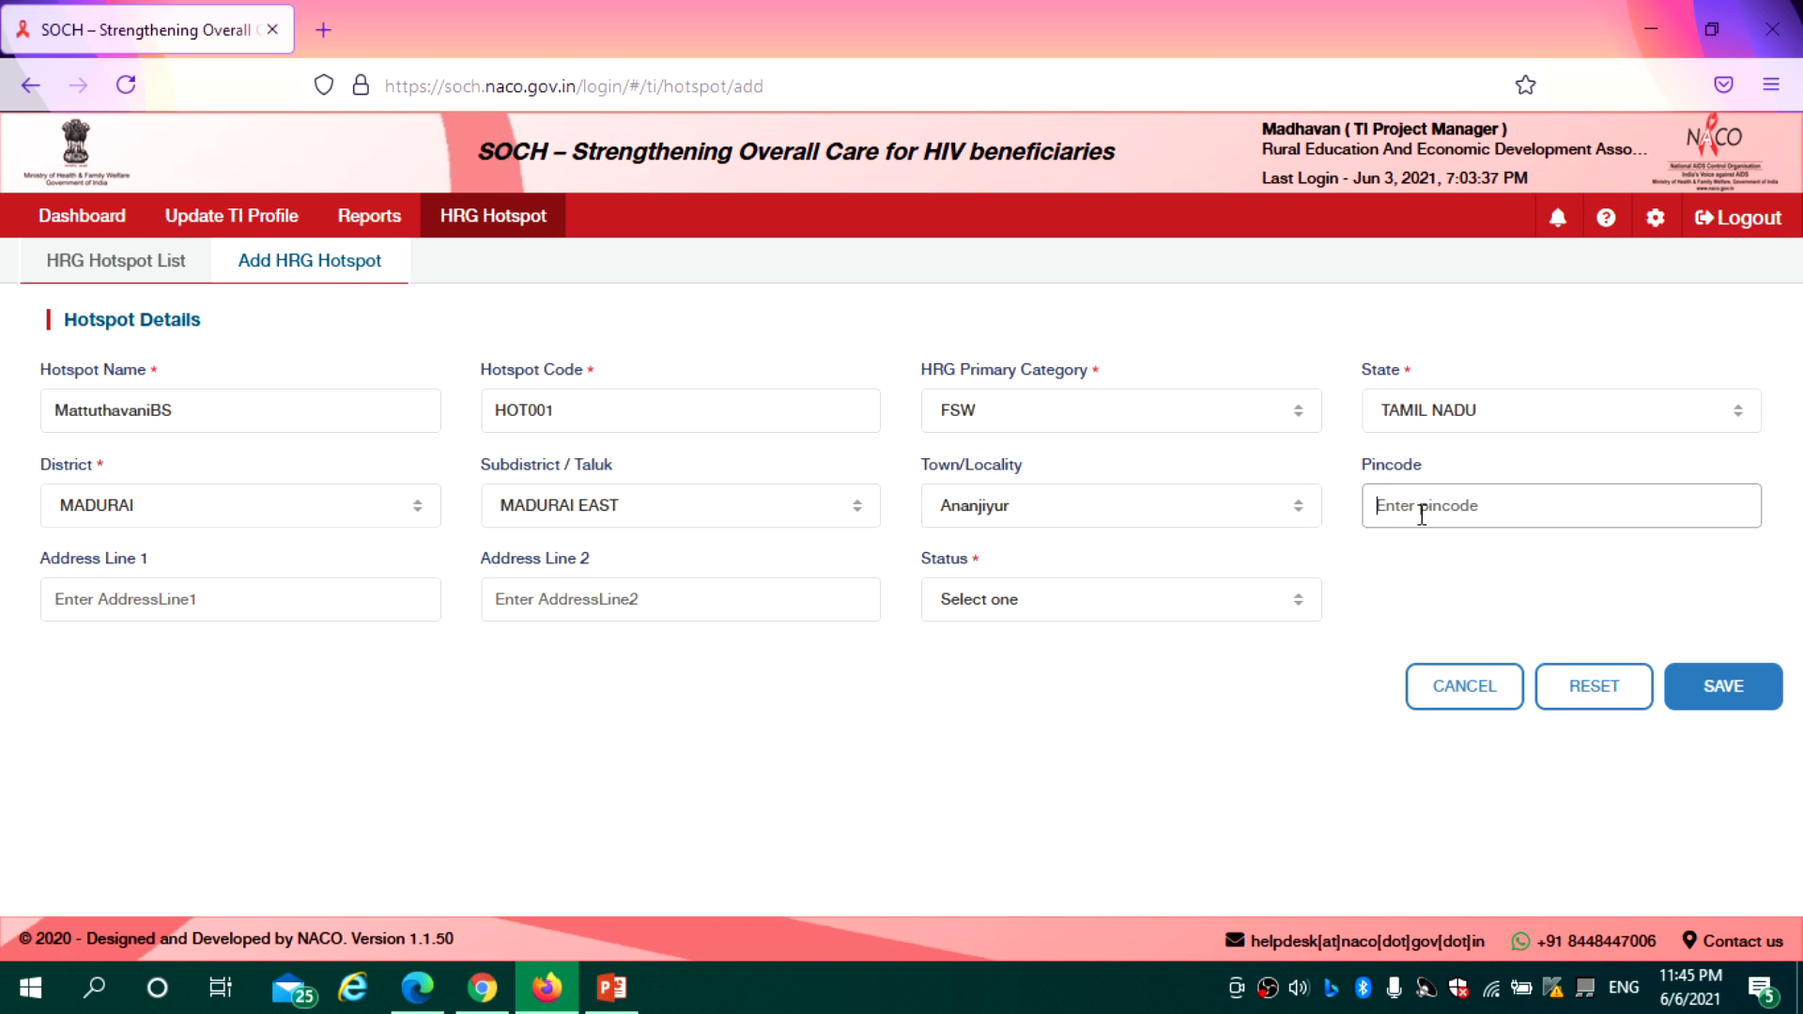
type("625001")
left_click(1444, 553)
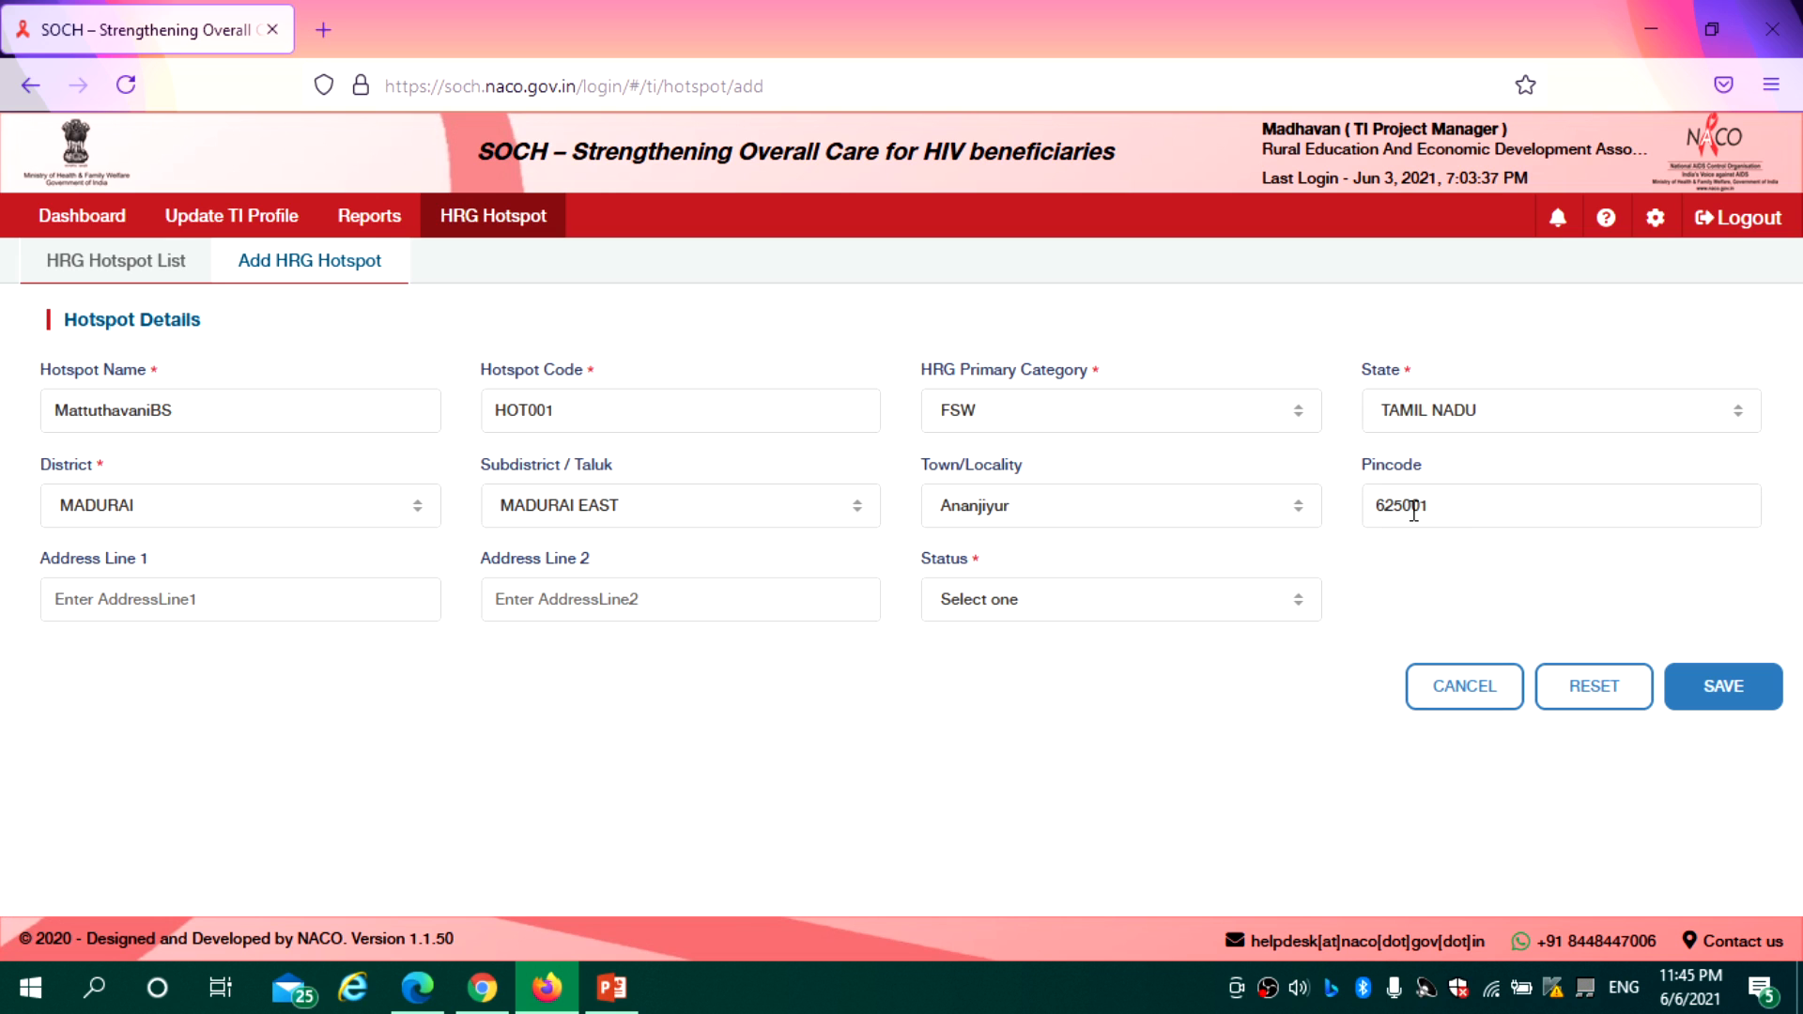
left_click(123, 608)
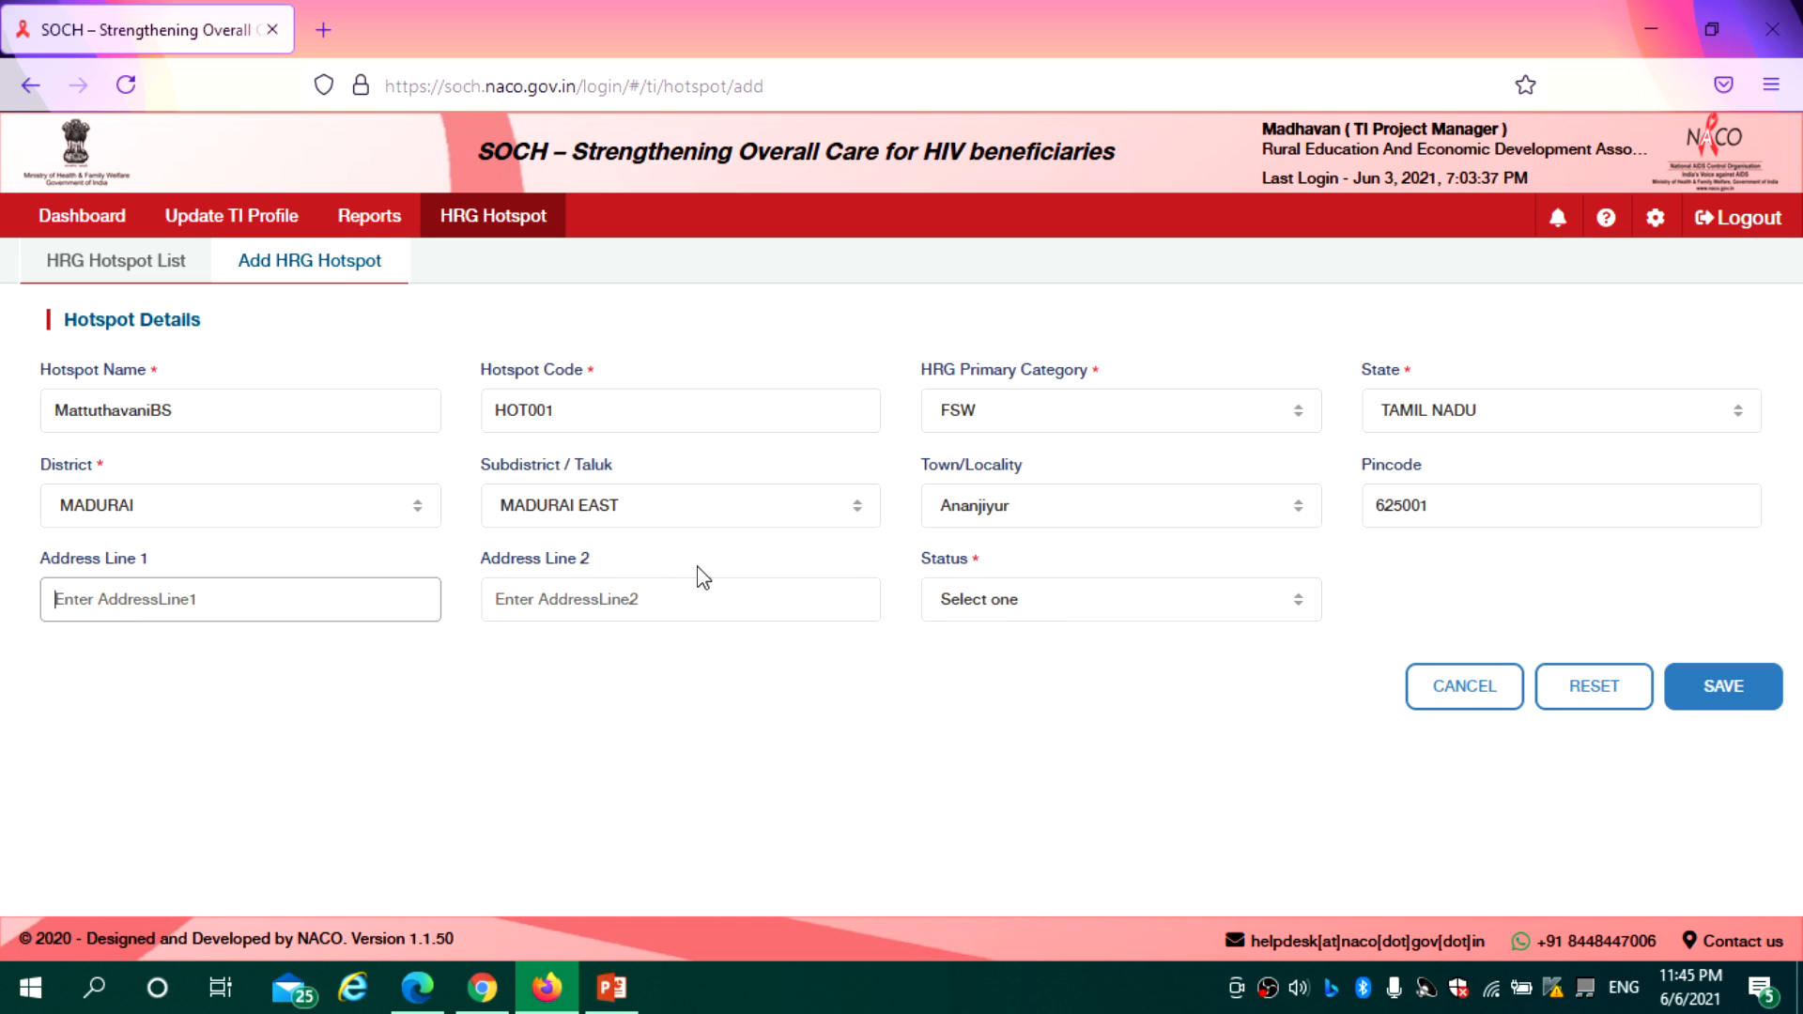
left_click(1008, 606)
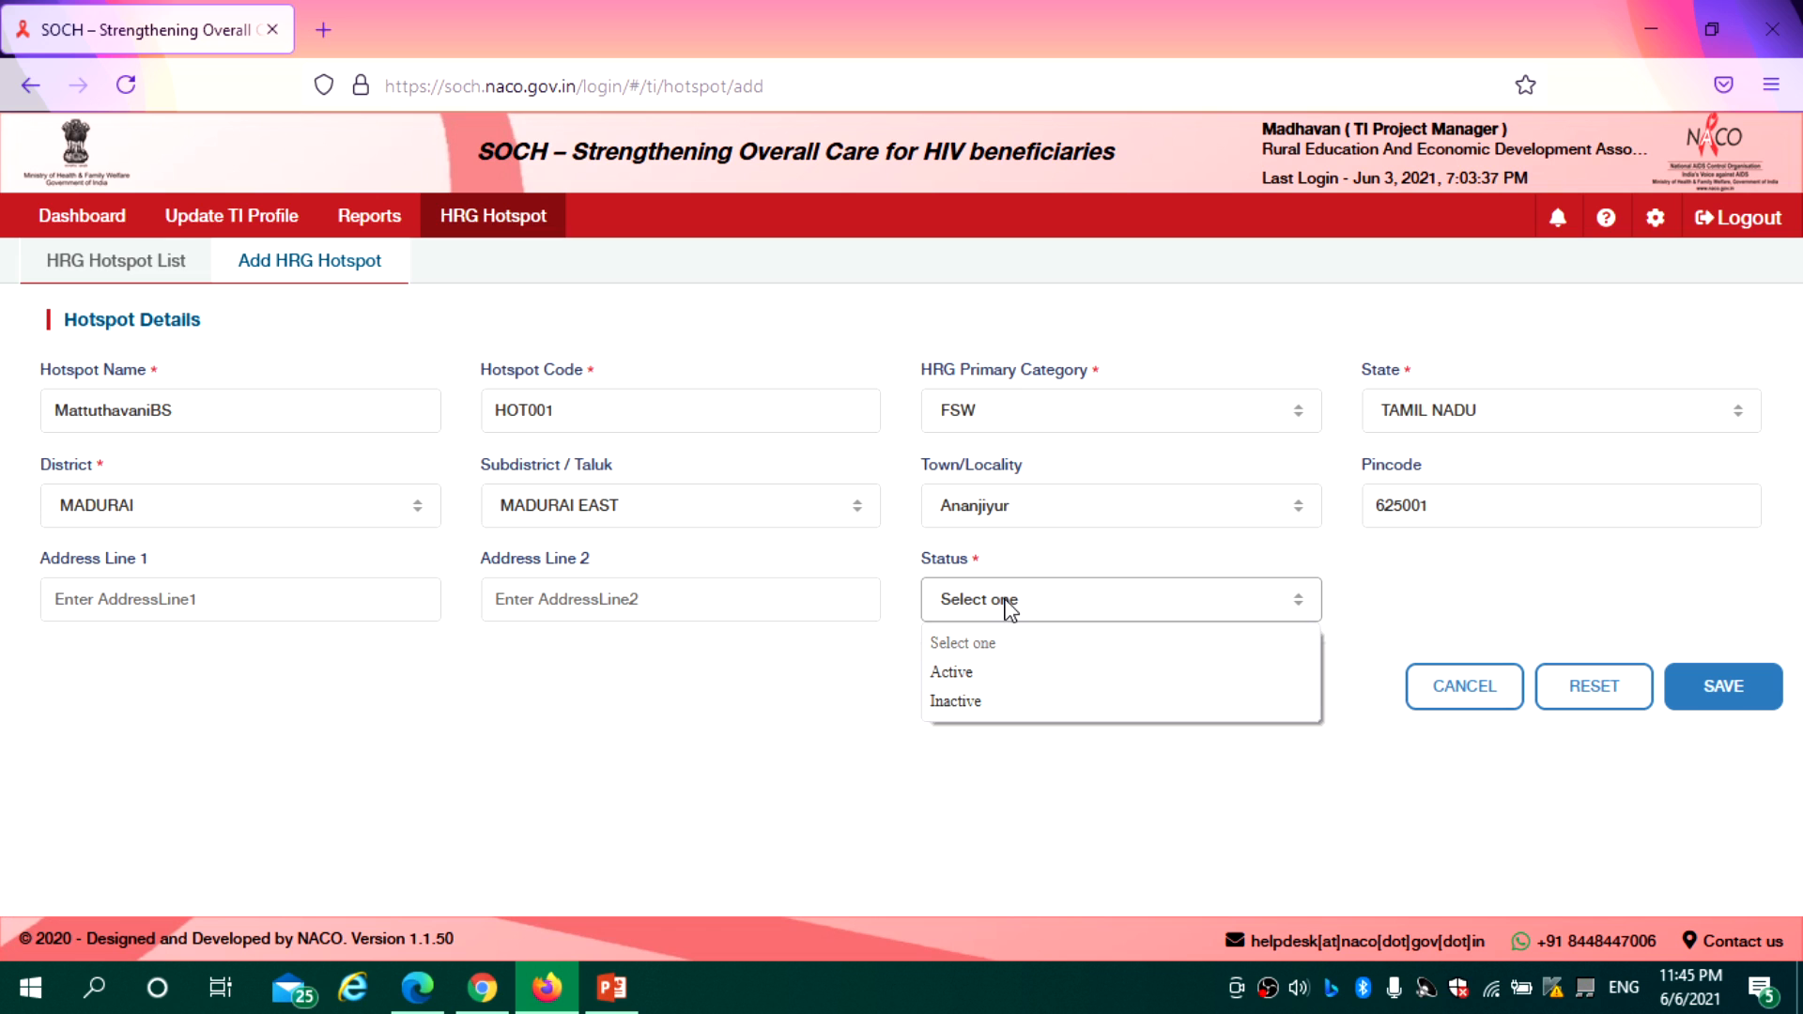
left_click(961, 674)
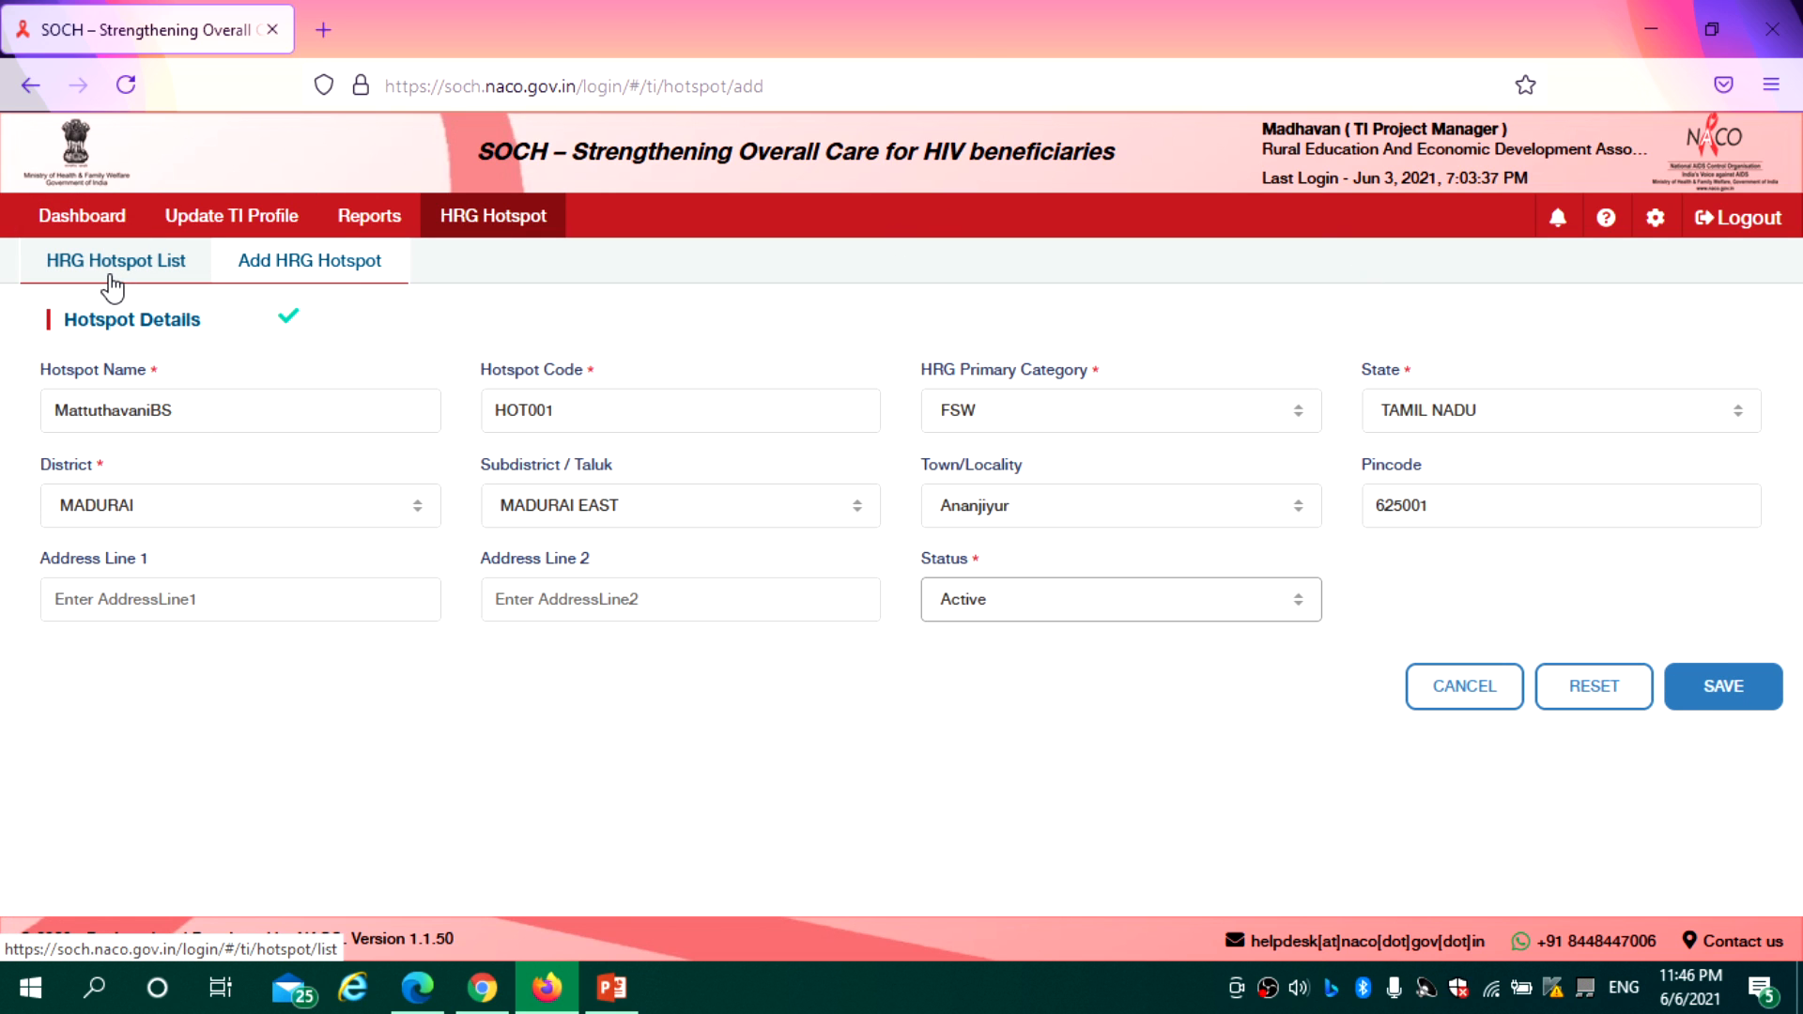
Edit the draft's code to HOT002 and category to MSM, then leave for HRG Hotspot List unsaved
left_click(233, 416)
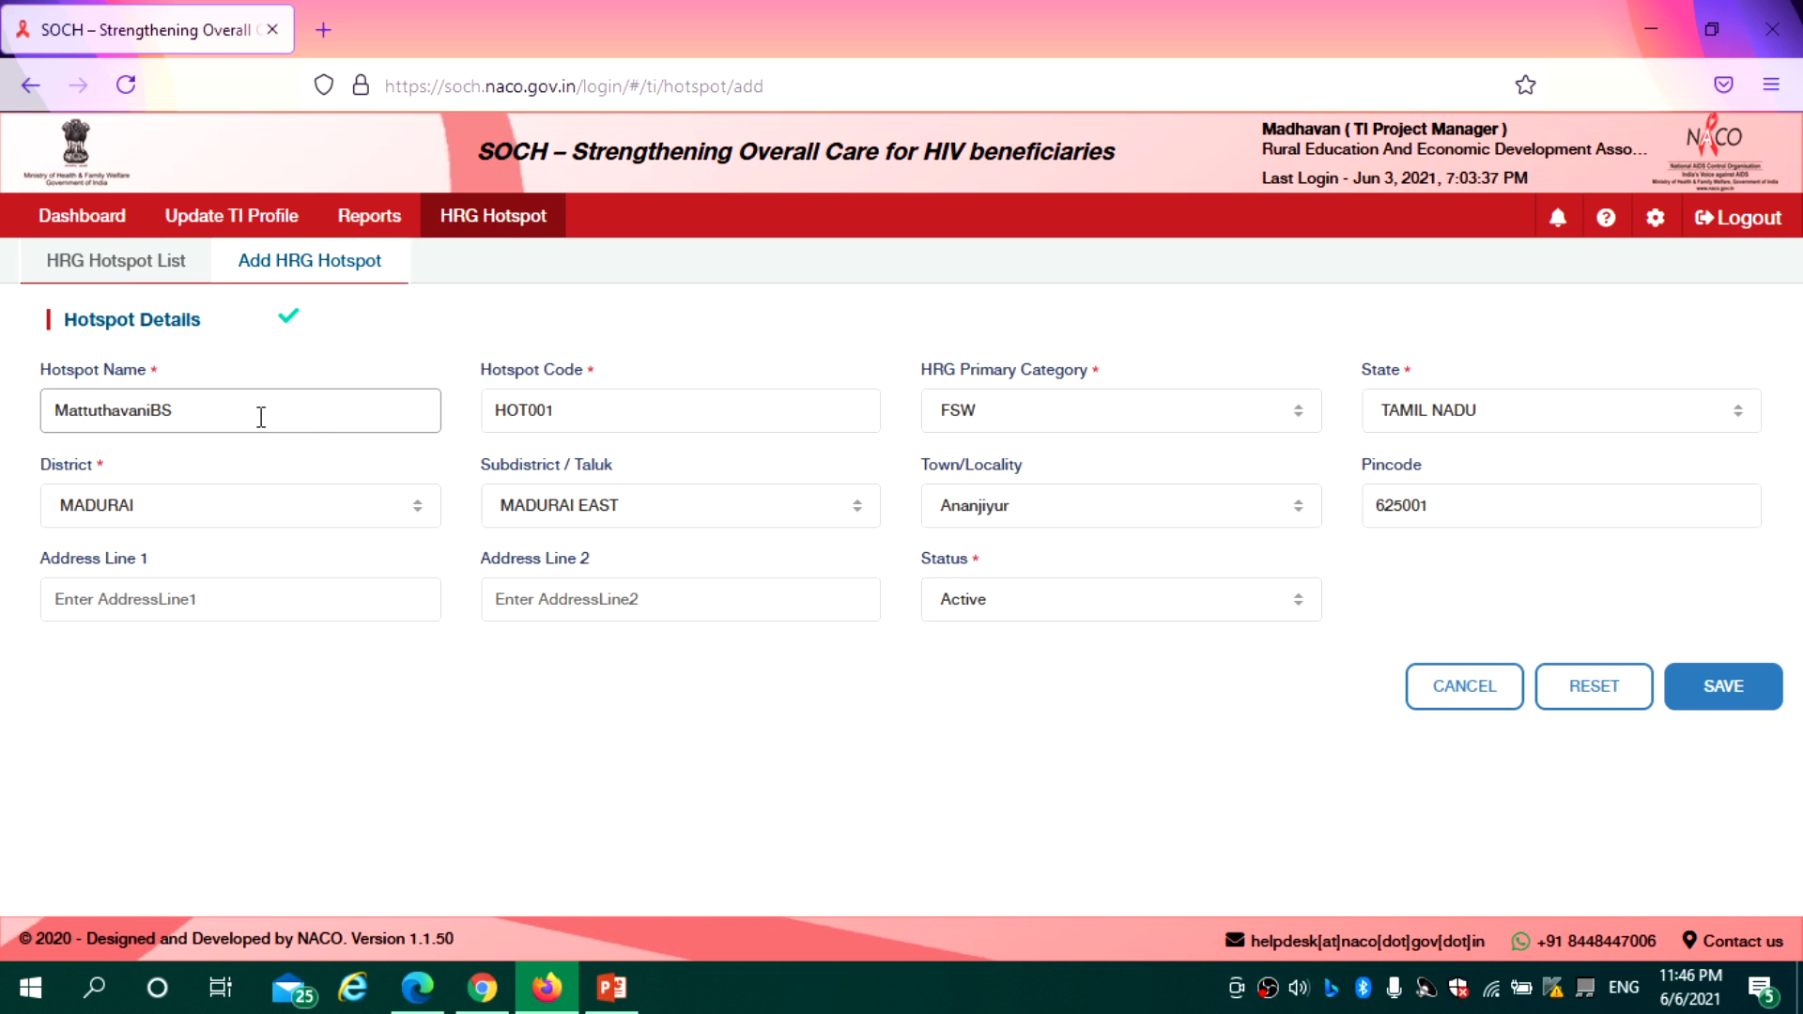
left_click(578, 412)
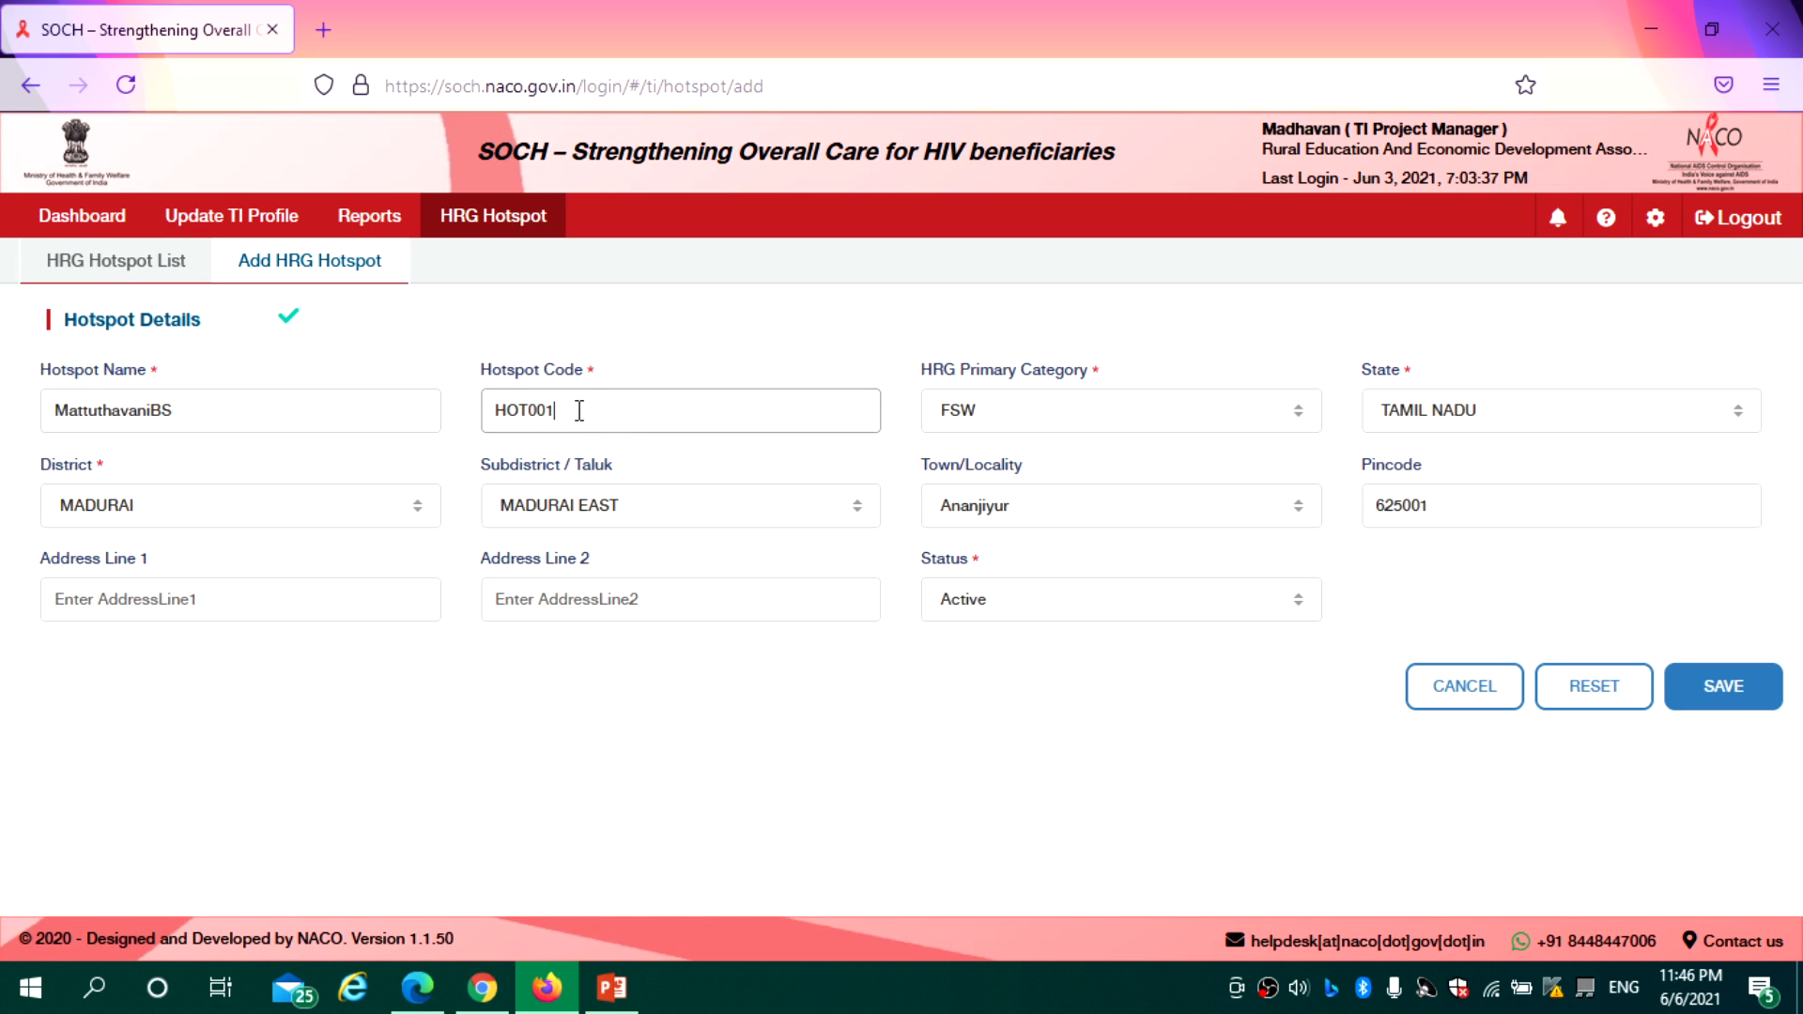
left_click(1030, 419)
left_click(997, 516)
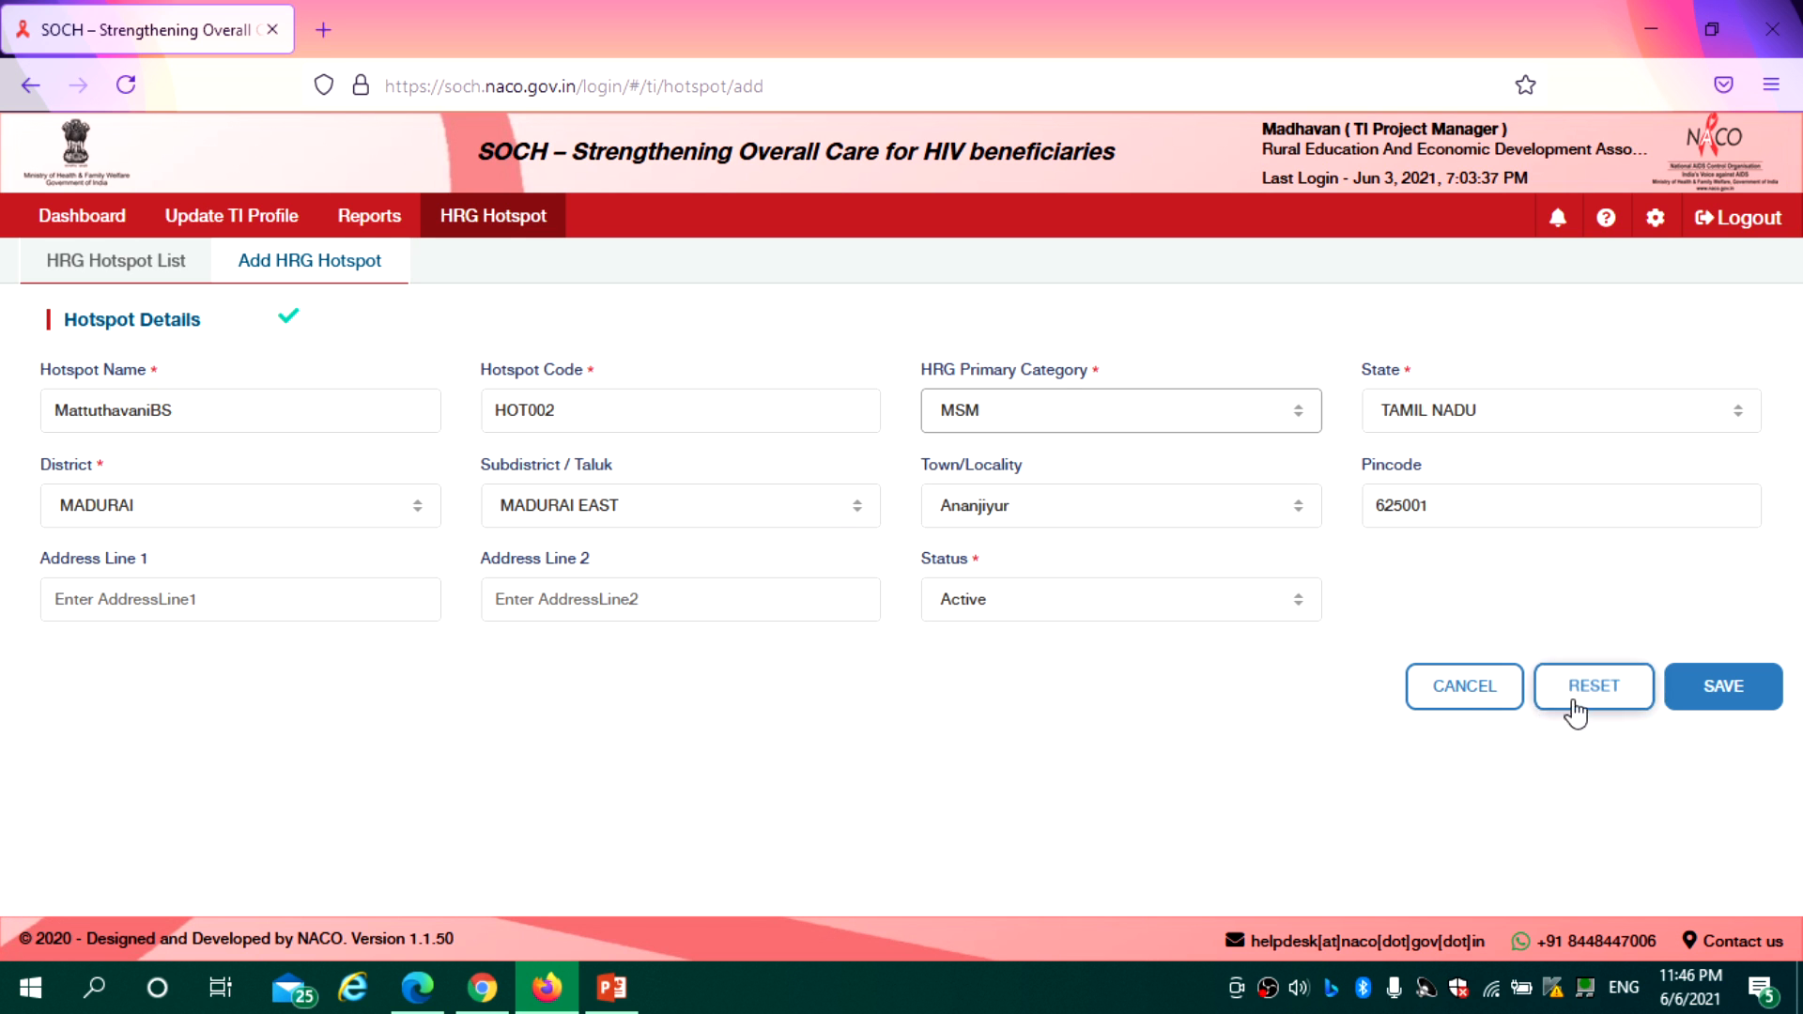
left_click(1462, 696)
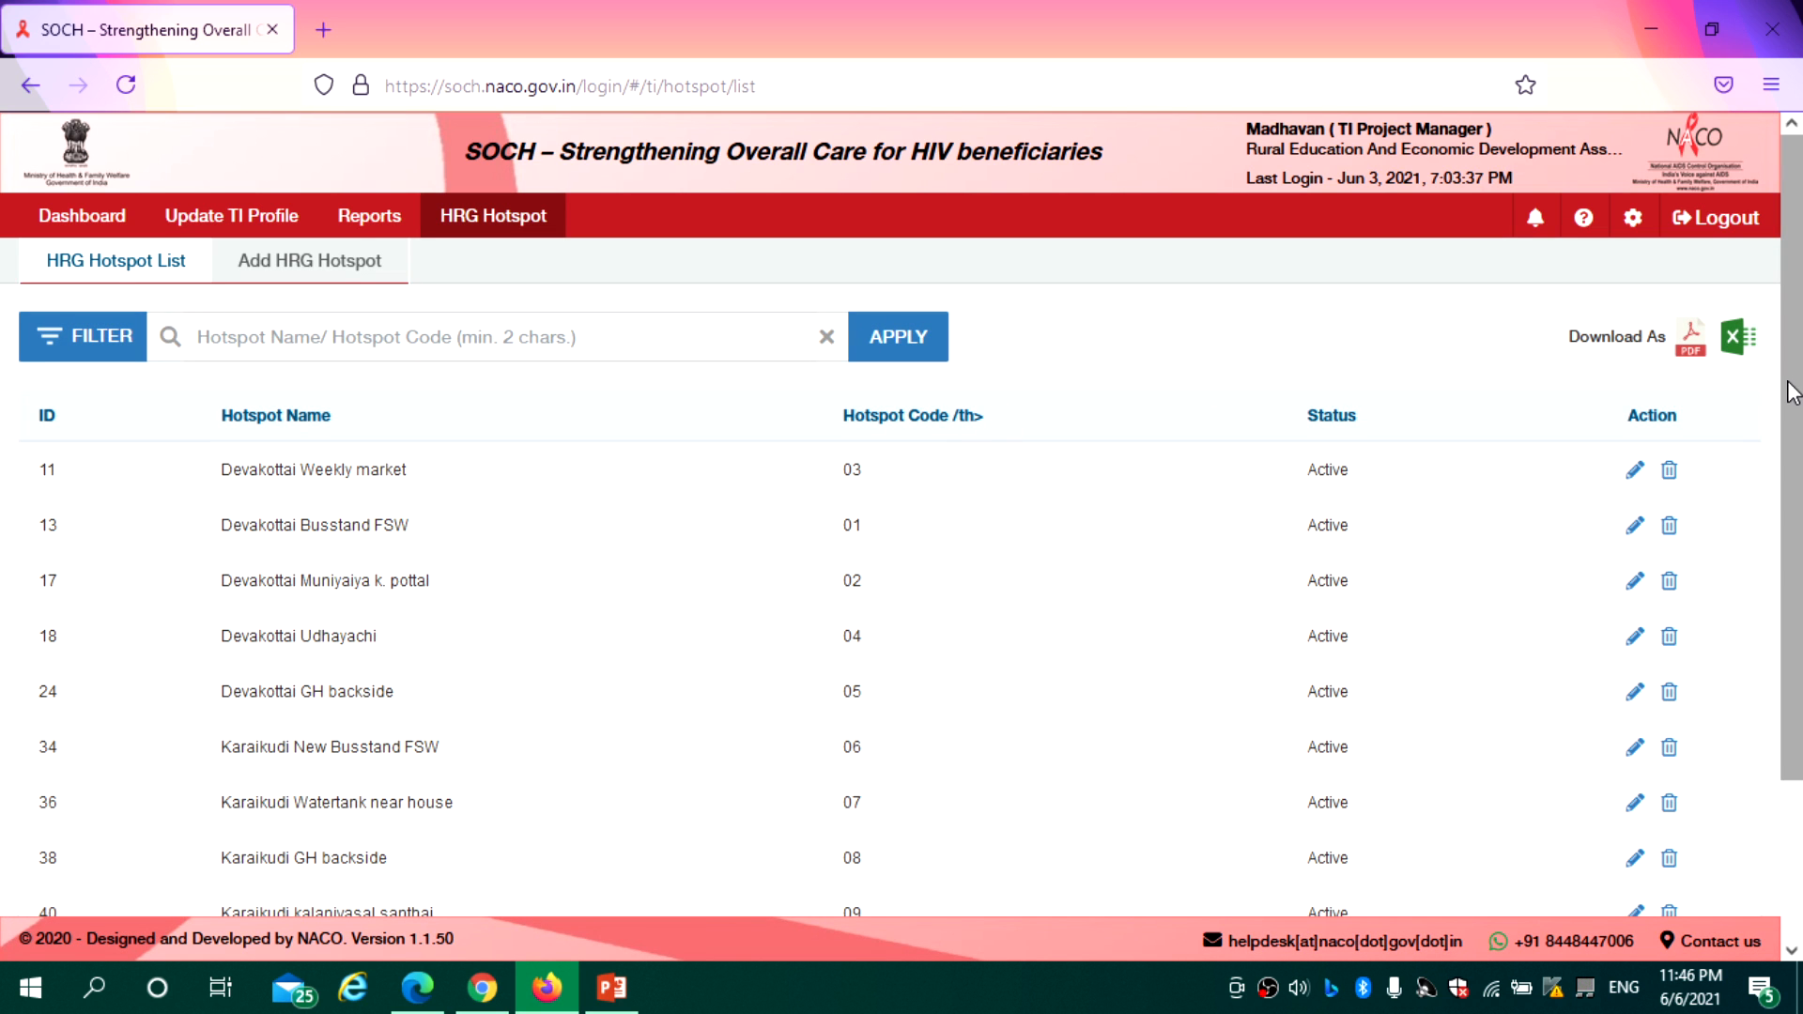
left_click_drag(1794, 387, 1800, 596)
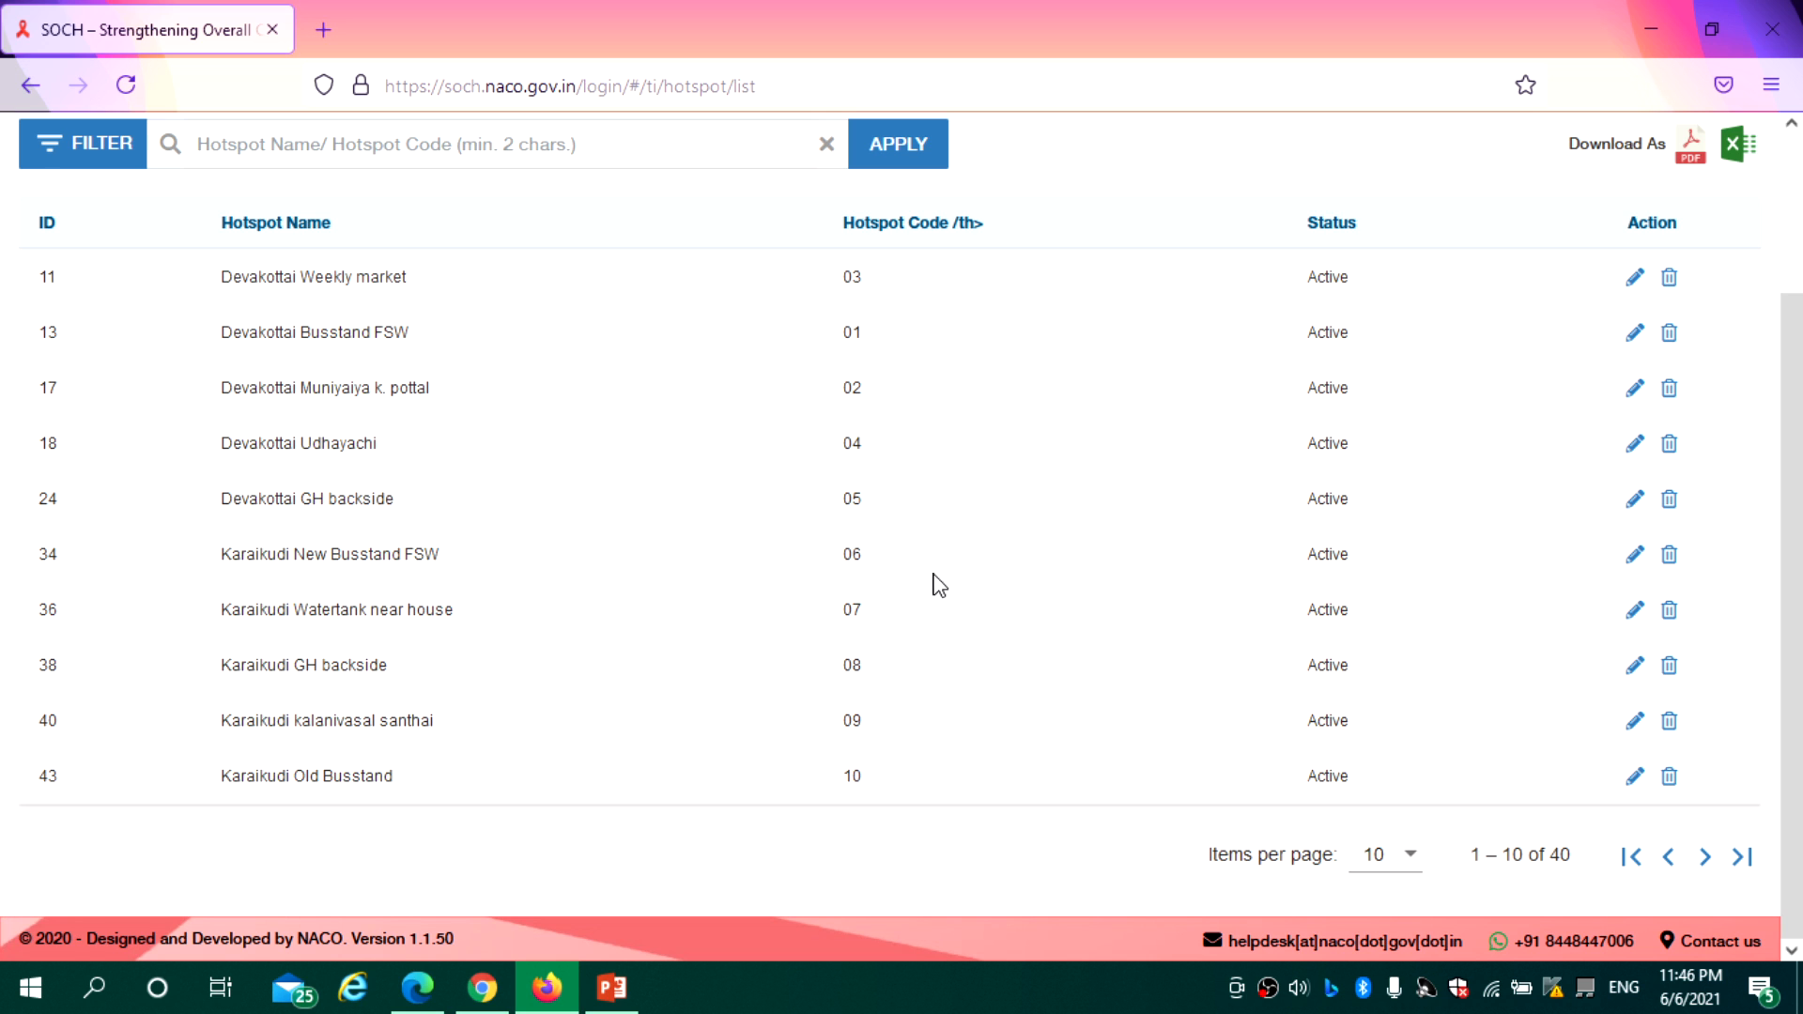
left_click_drag(1797, 515, 1798, 338)
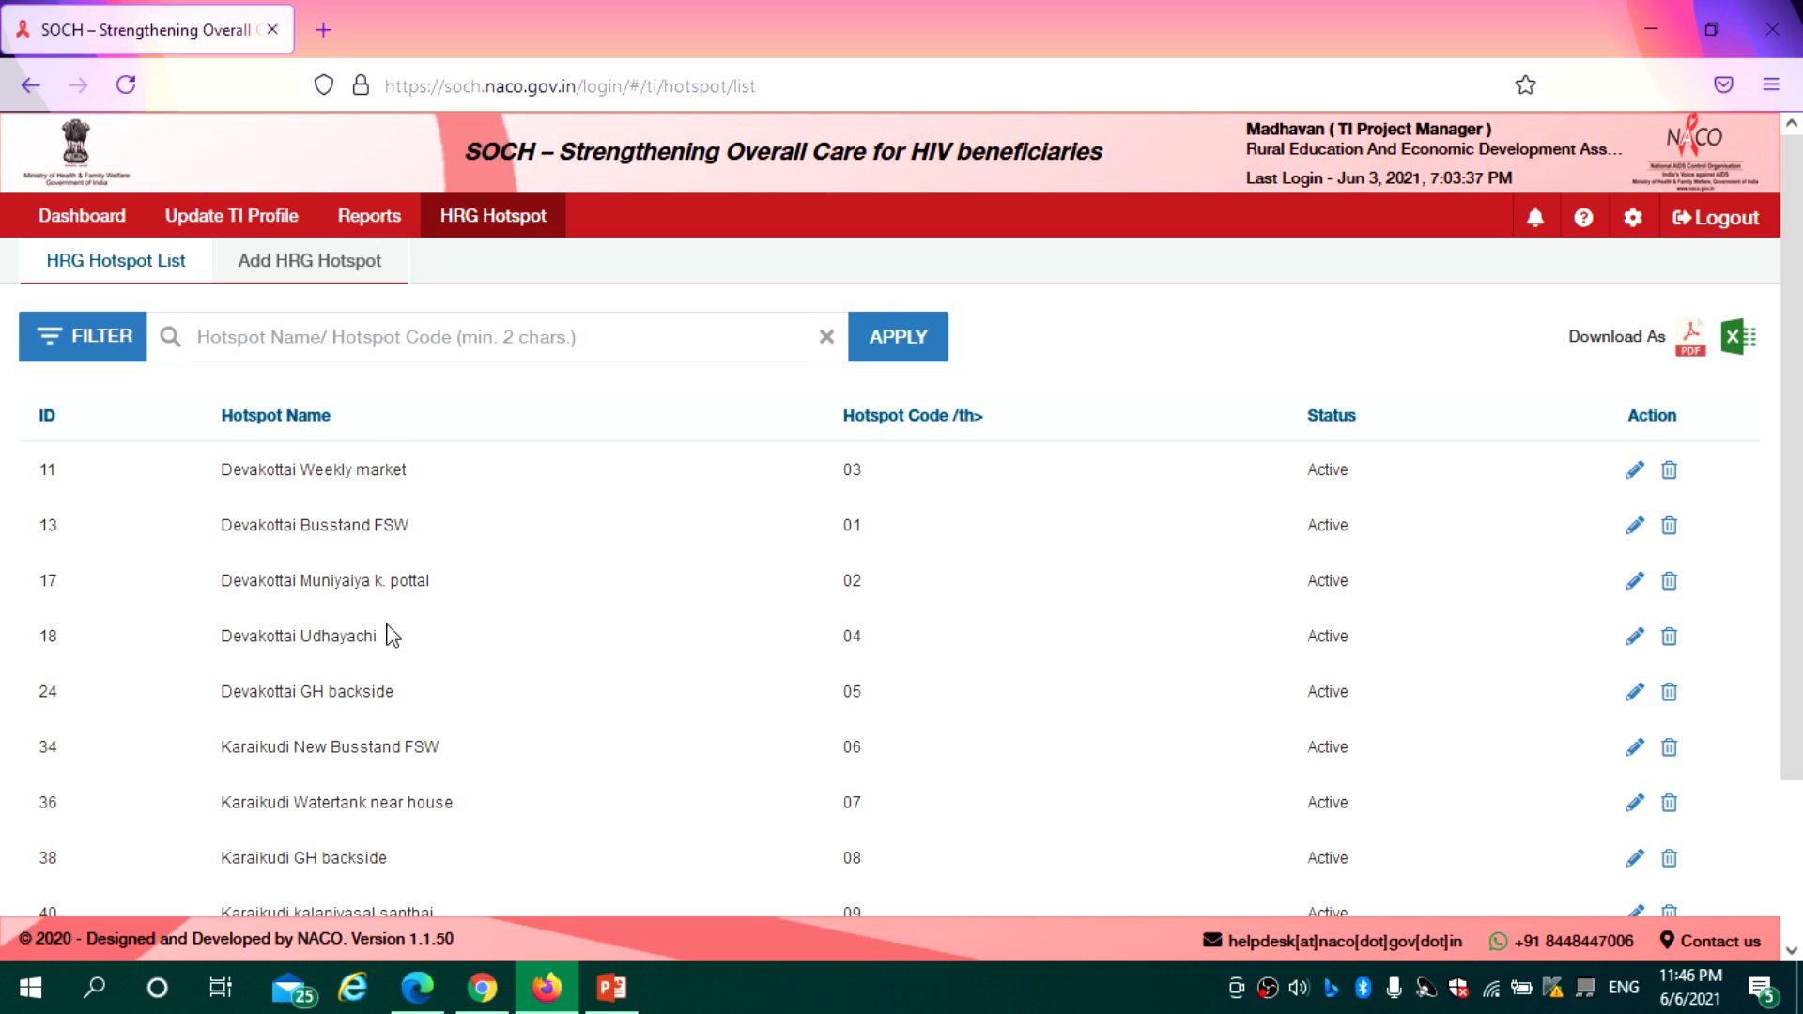
left_click(304, 266)
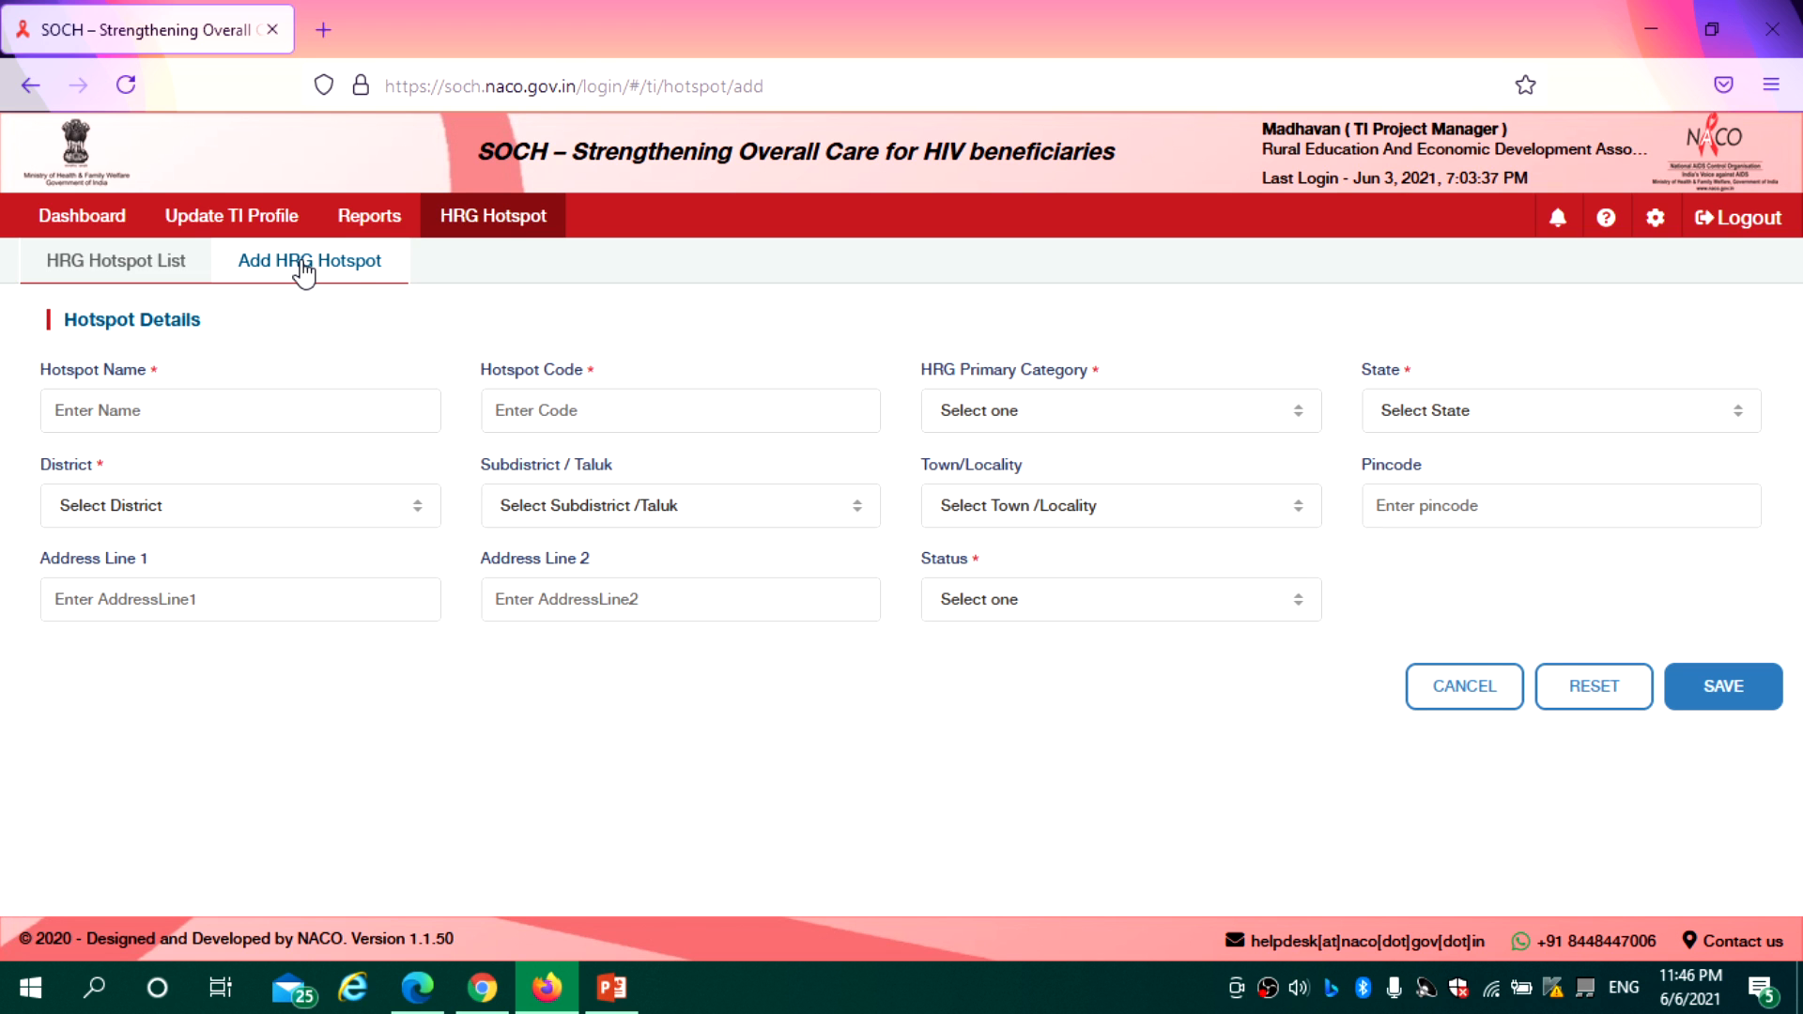
left_click(167, 265)
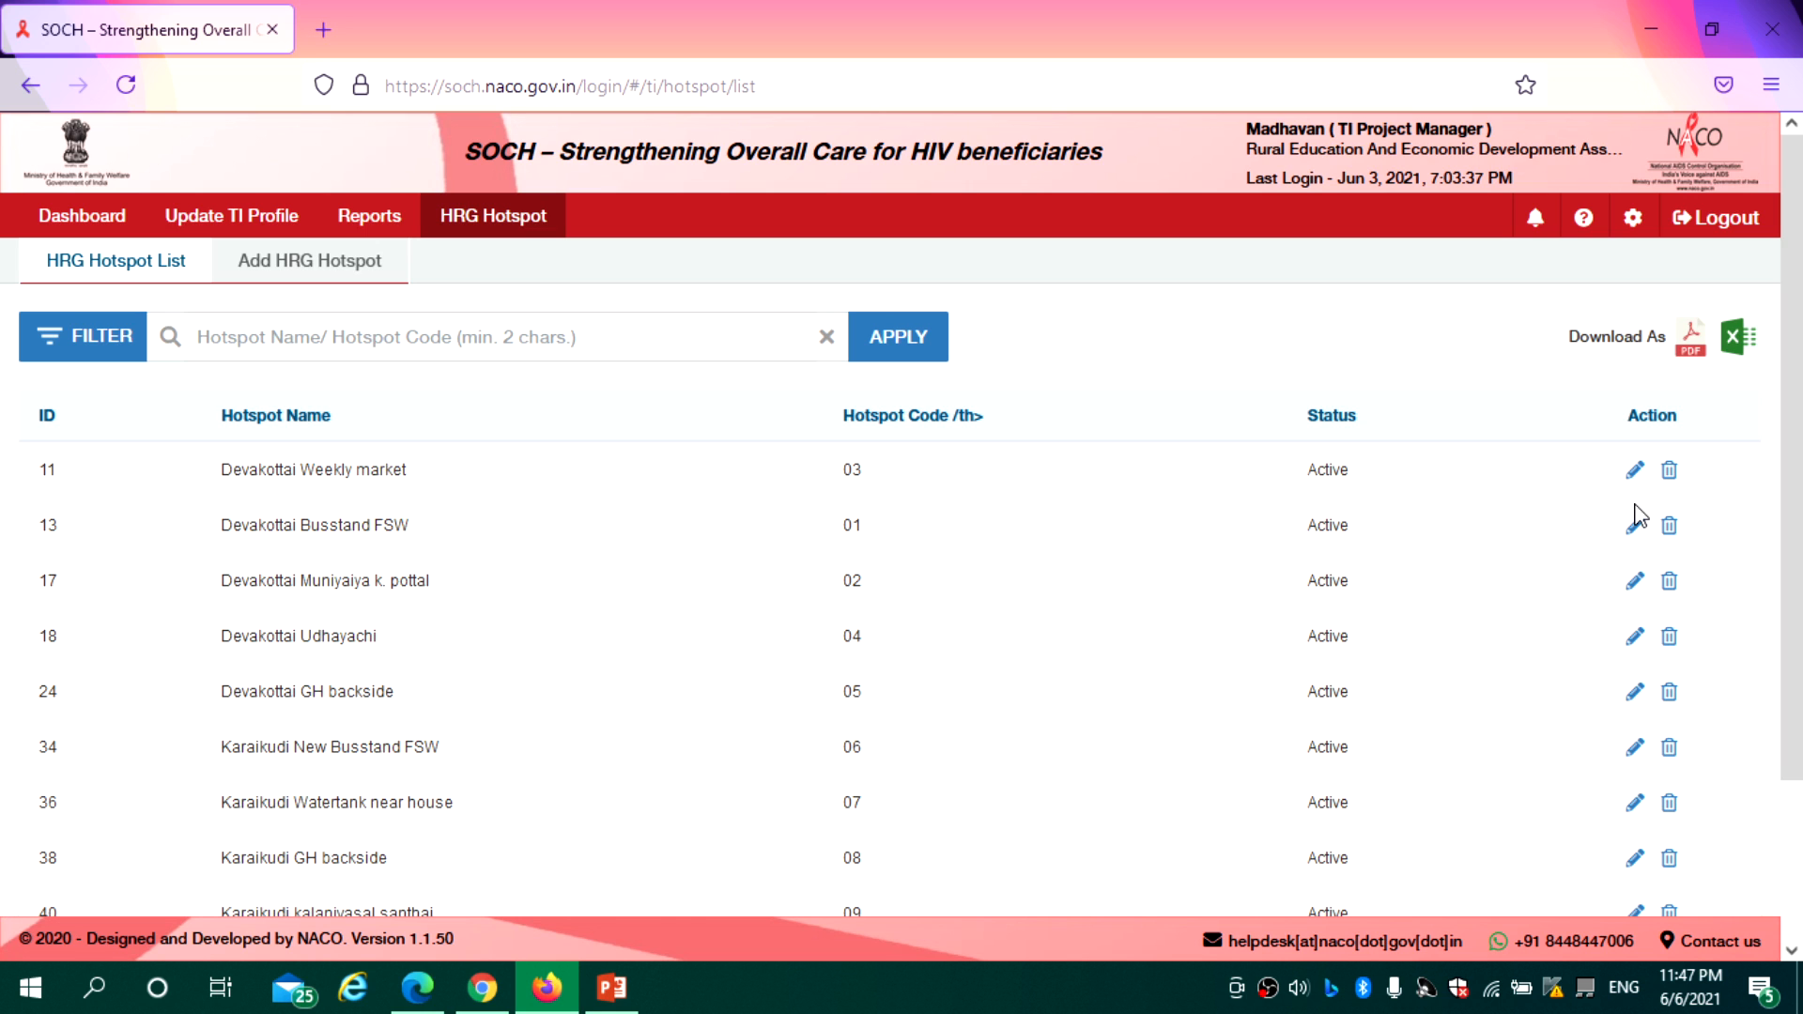
Set the Devakottai Weekly market hotspot (row 11) to Inactive and save it
left_click(1636, 476)
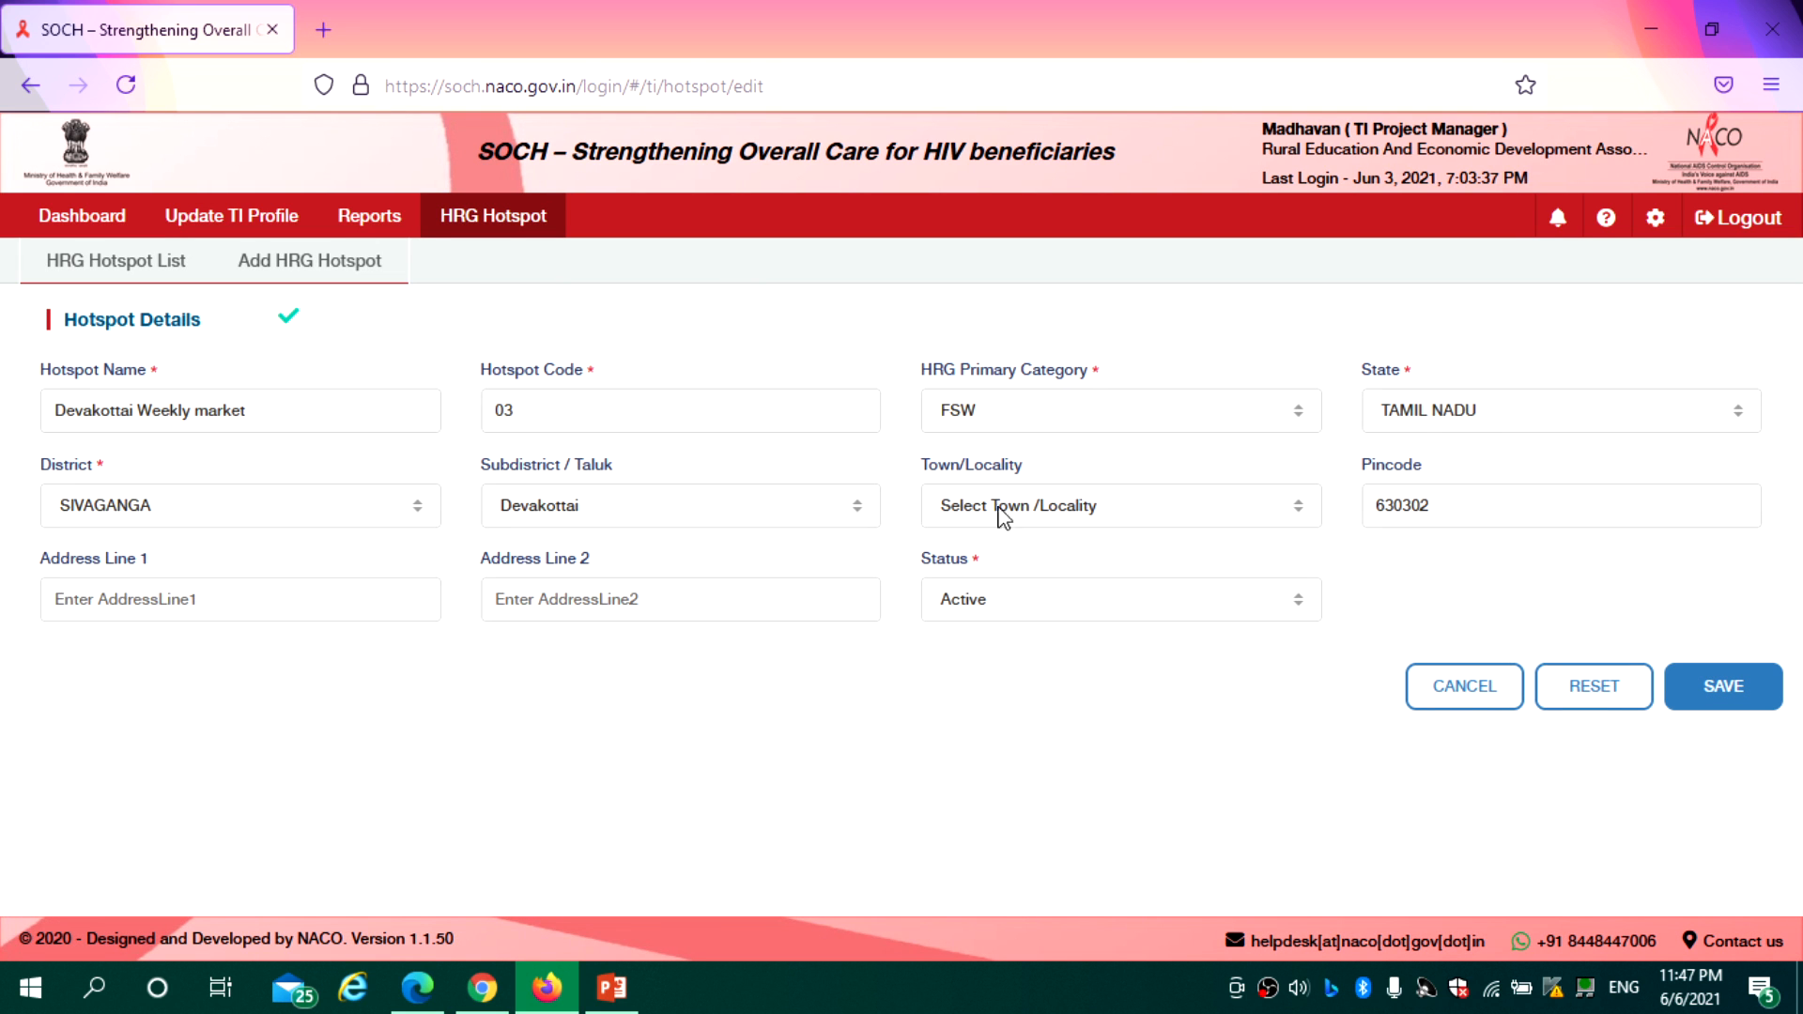
left_click(1067, 614)
left_click(1020, 707)
left_click(1707, 689)
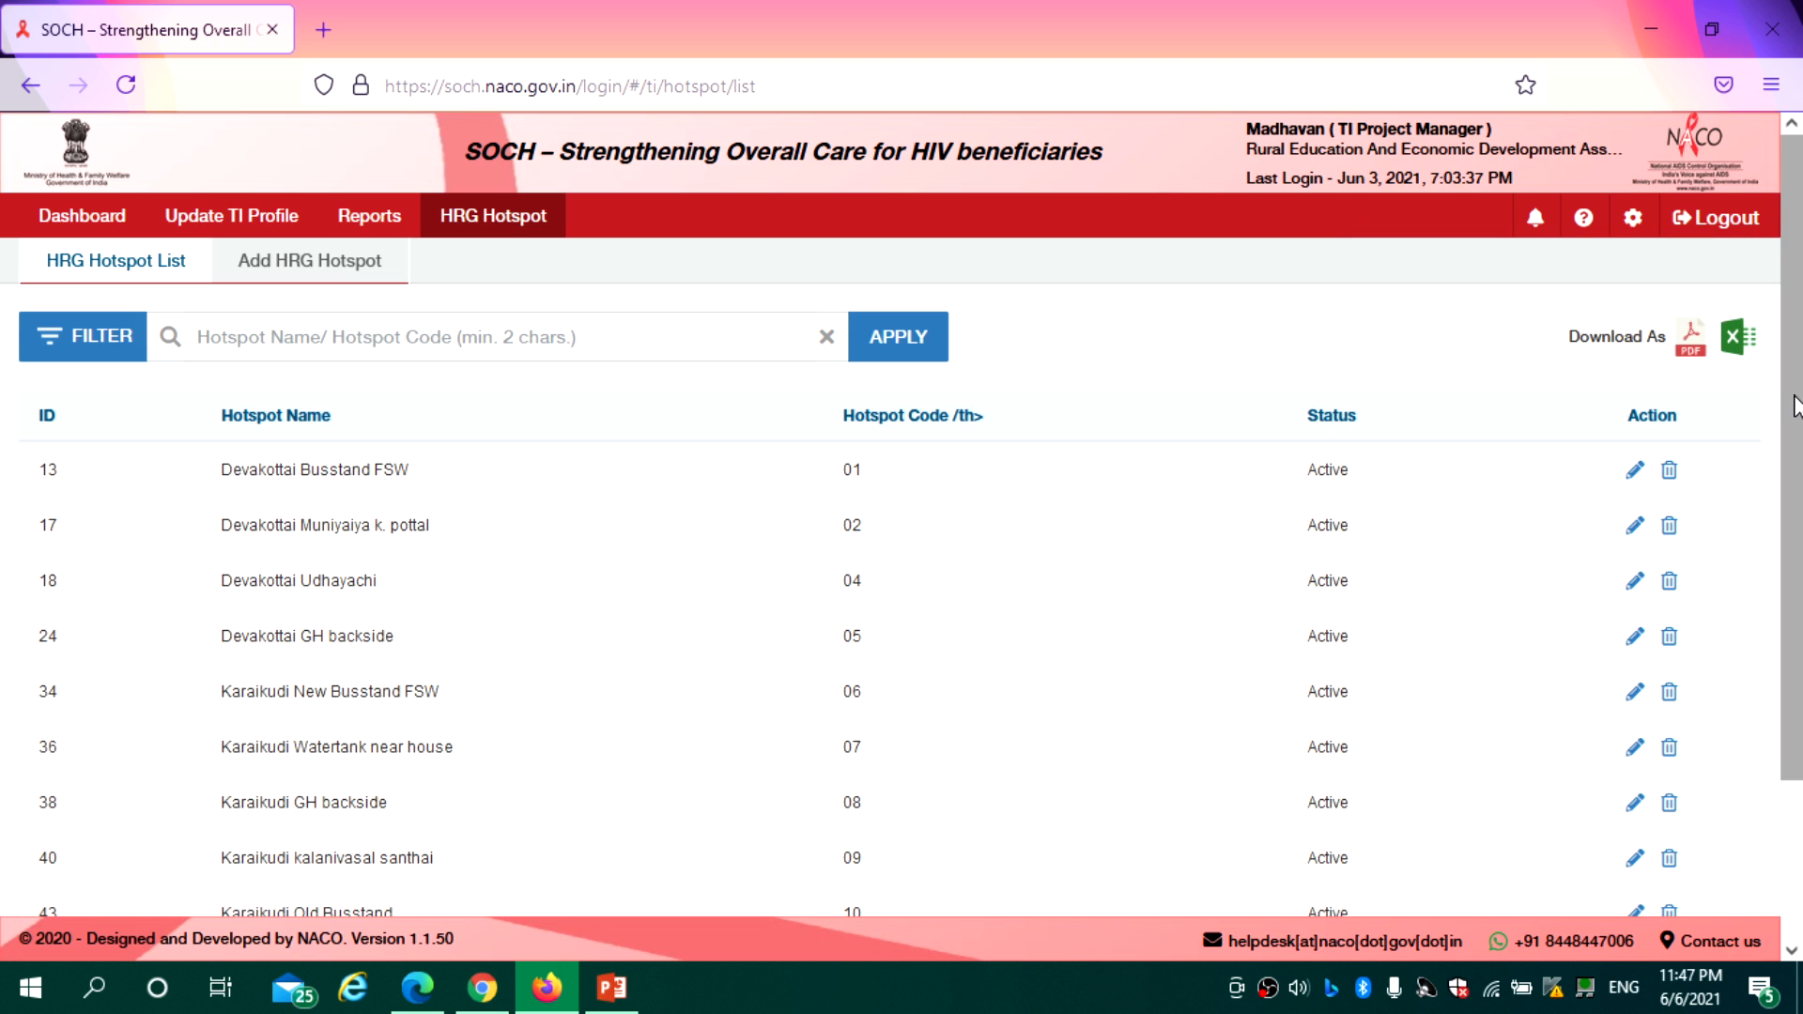
Page through the 40 hotspots to the last page
scroll(1794, 390, "down", 3)
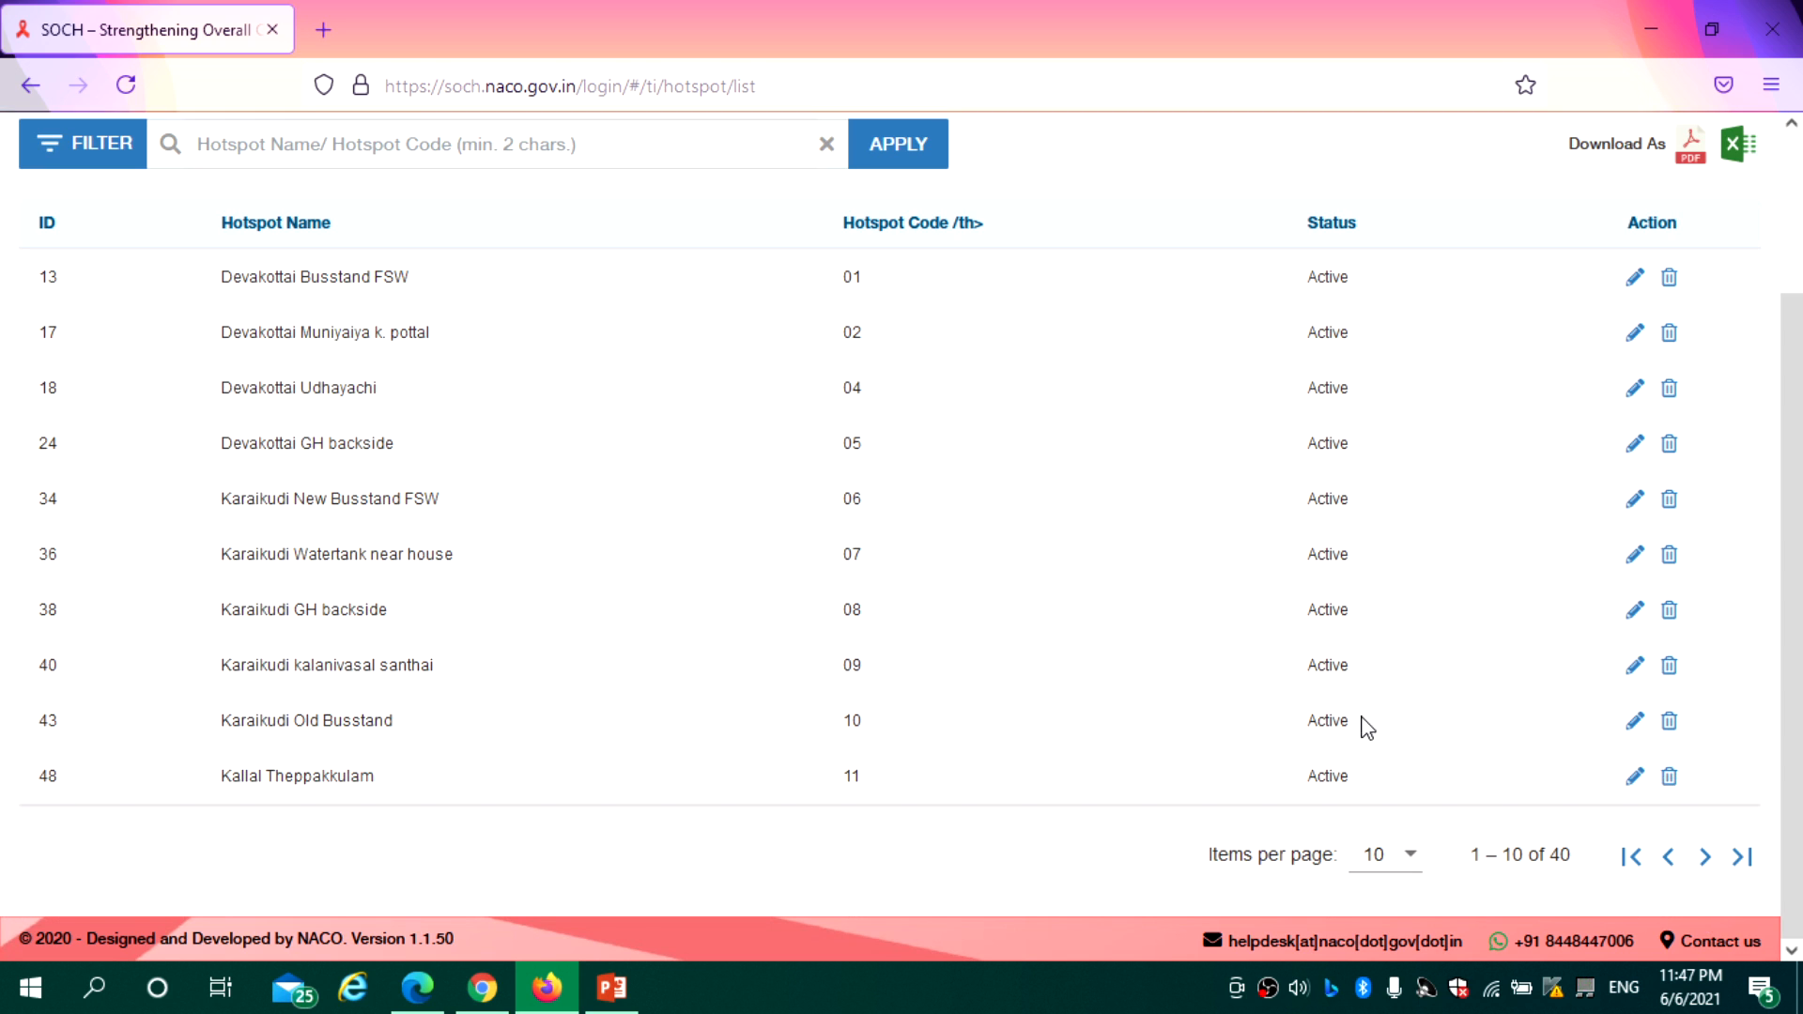
left_click(1705, 859)
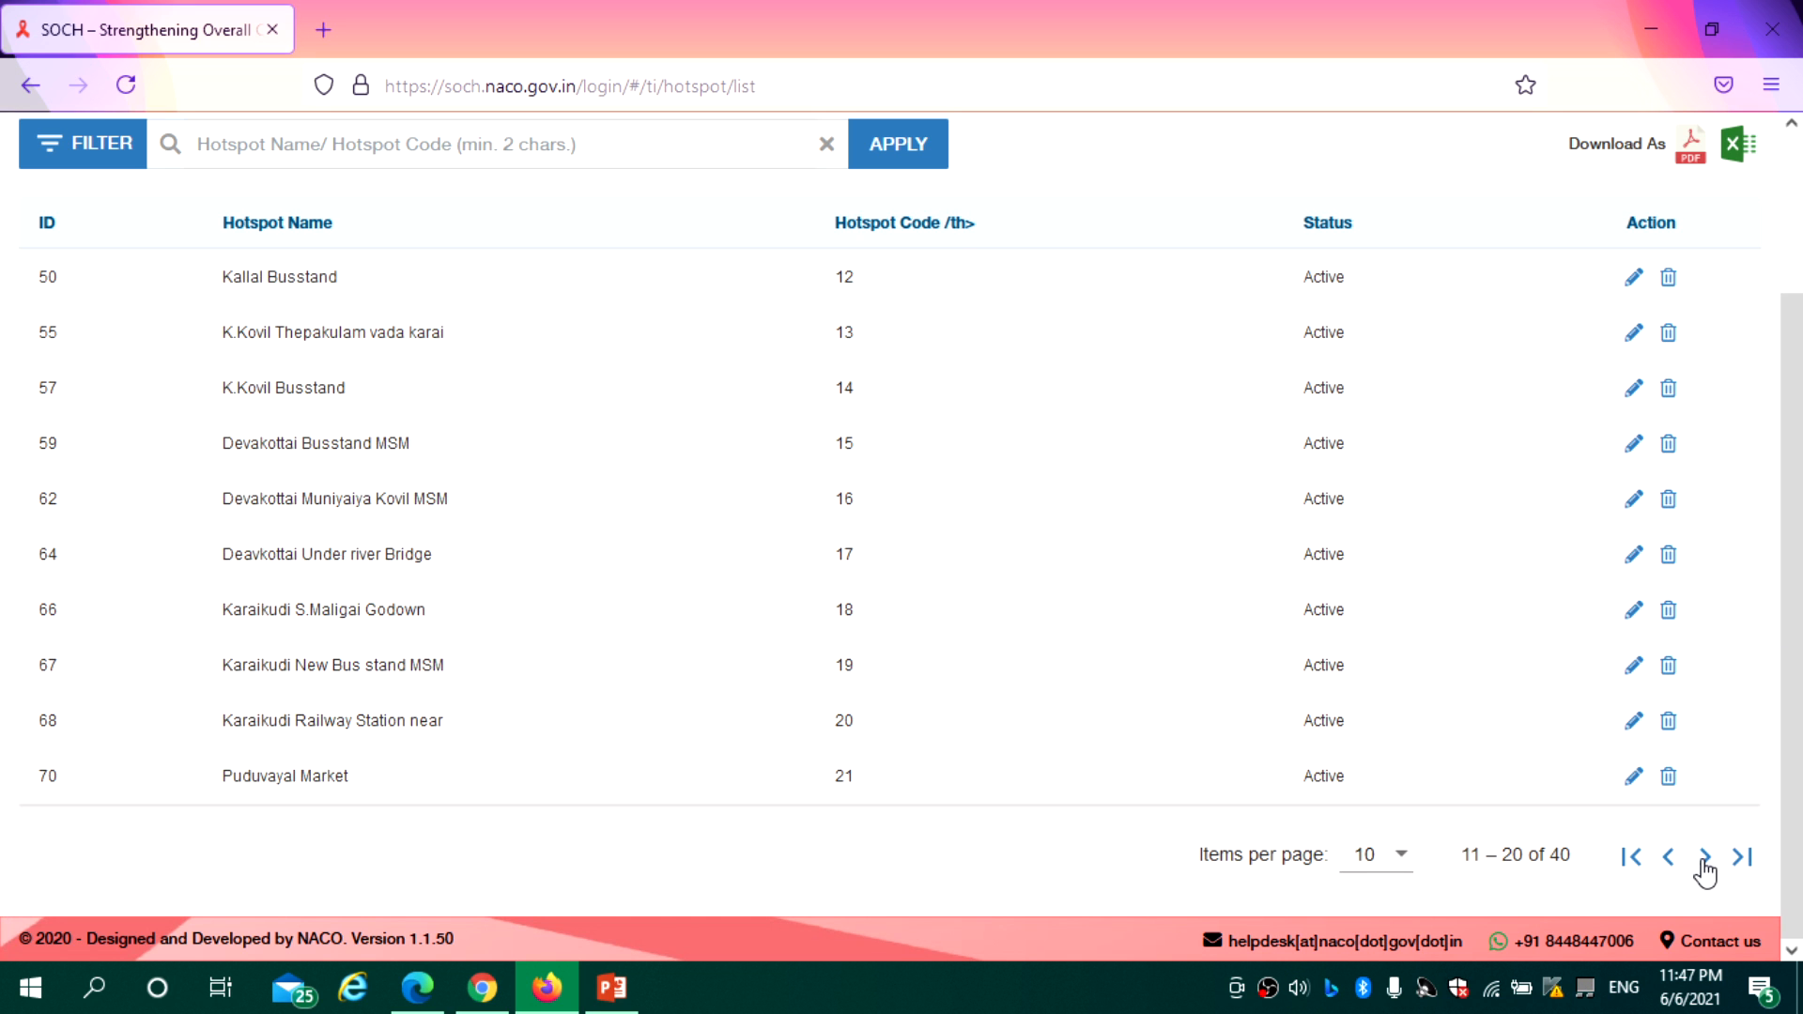
left_click(1704, 859)
left_click_drag(1789, 625, 1793, 484)
scroll(1793, 483, "down", 3)
left_click(1705, 858)
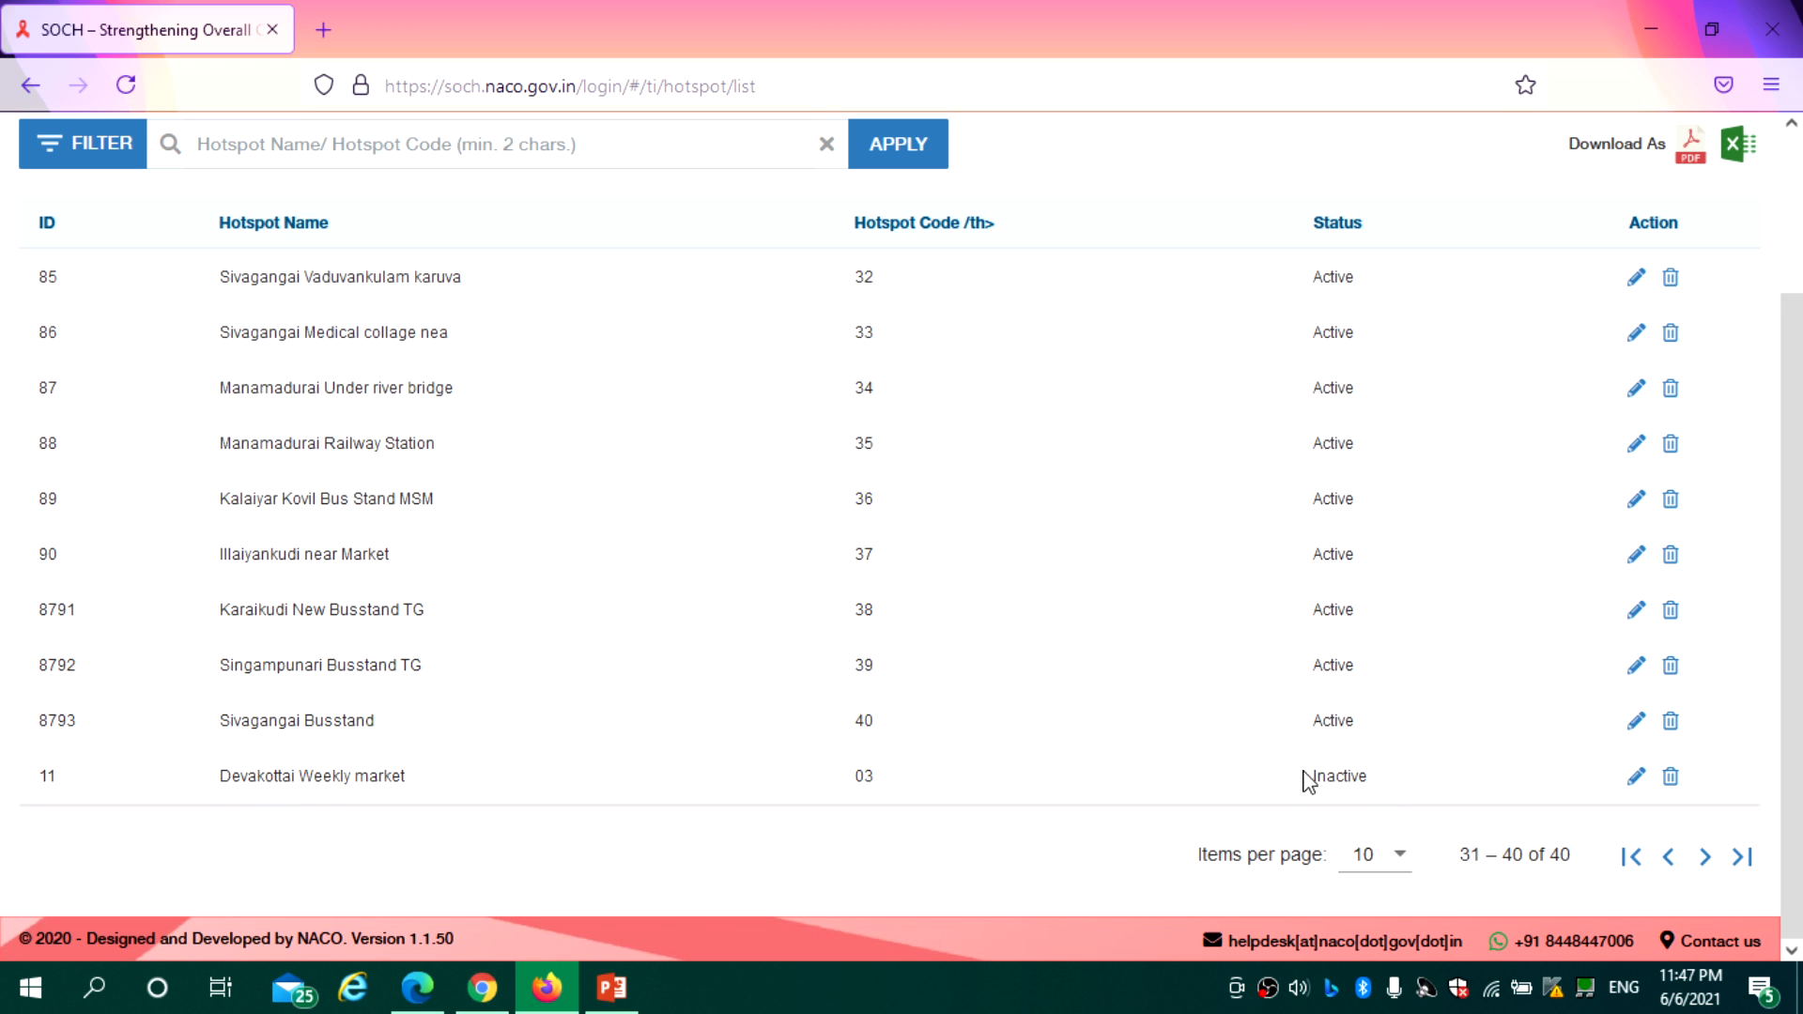
Set the inactive Devakottai Weekly market hotspot in the last row back to Active
left_click_drag(1383, 777, 1259, 778)
left_click(1636, 778)
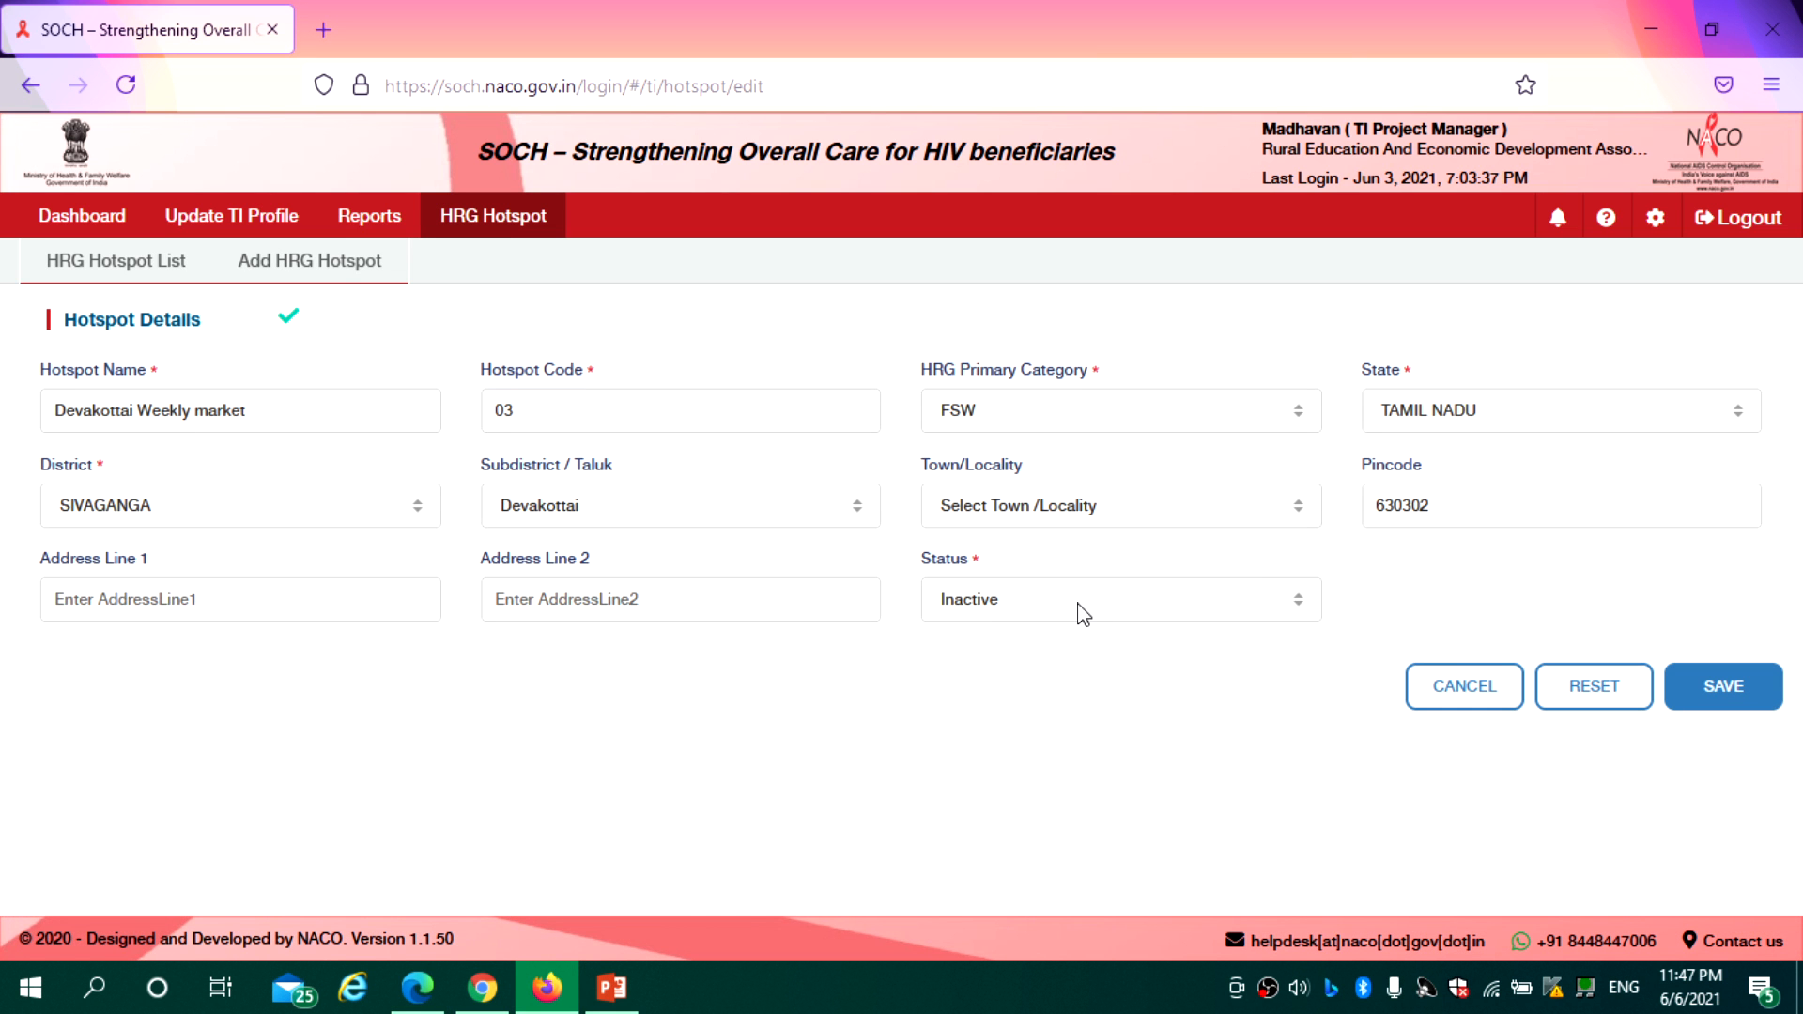
left_click(1081, 613)
left_click(1005, 681)
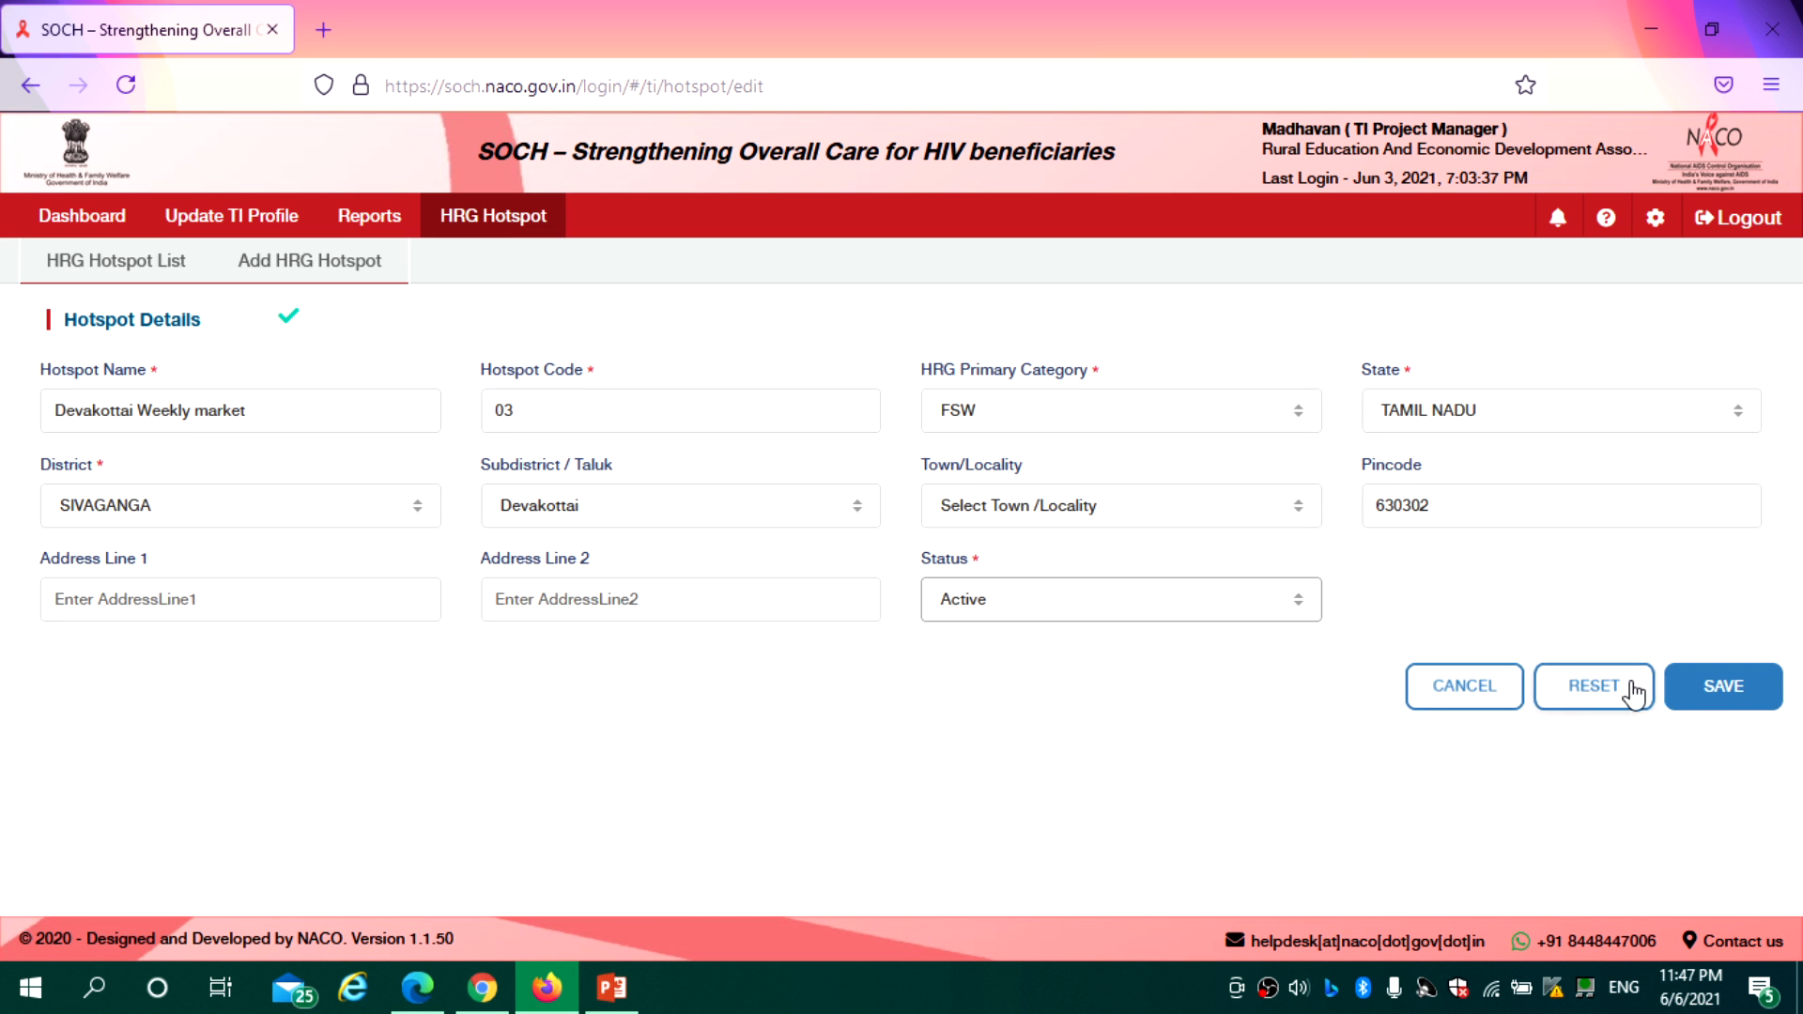
left_click(1691, 685)
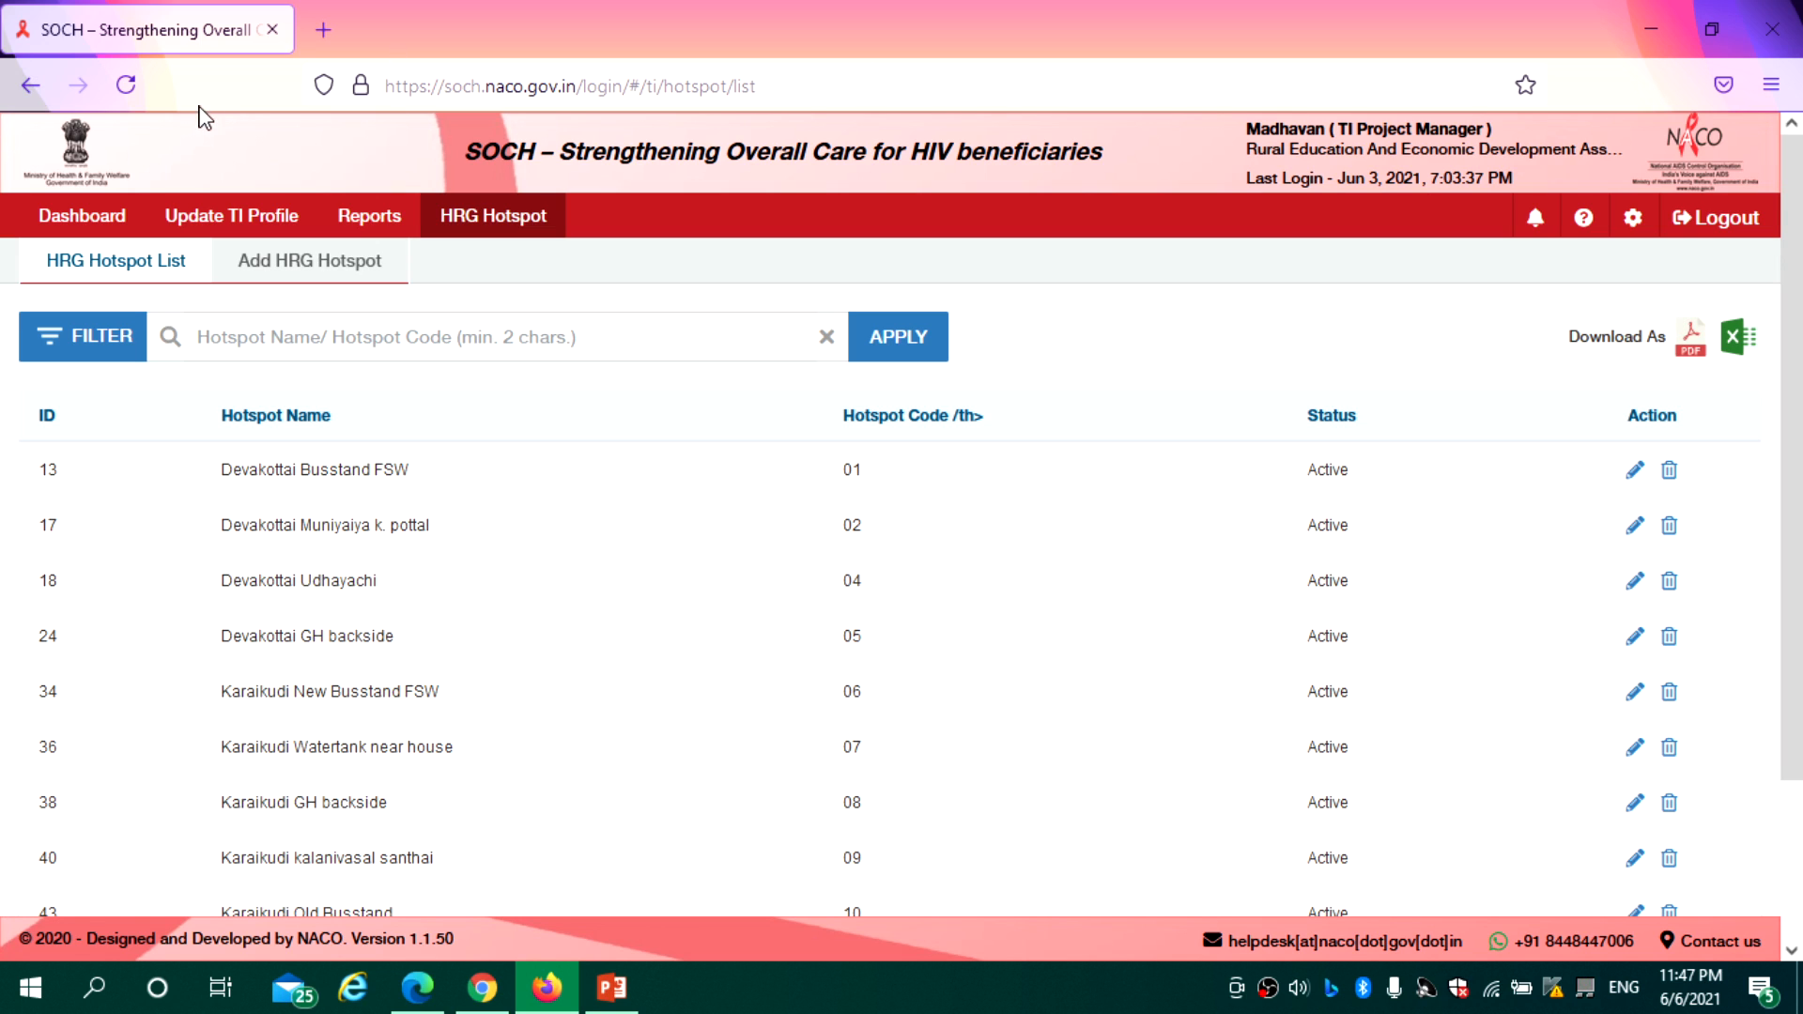
Review the dashboard totals, including the 1253 Active HRGs, then go to Update TI Profile
left_click(80, 224)
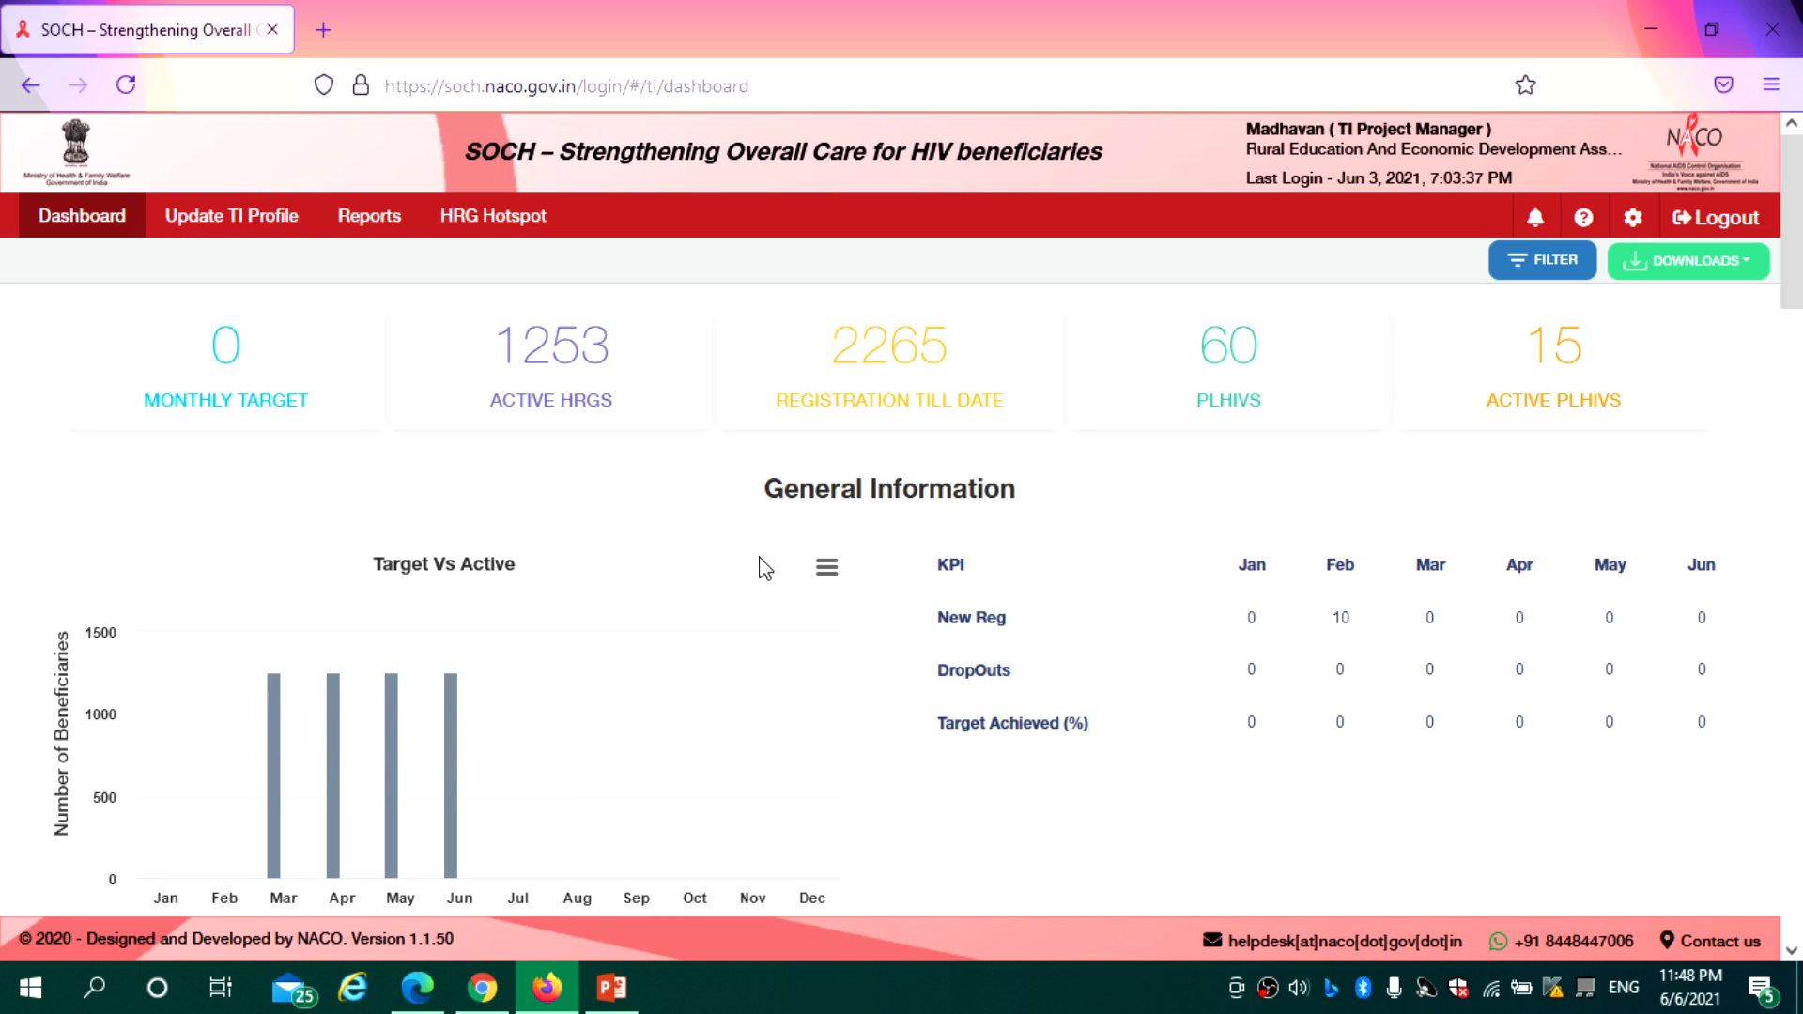
left_click_drag(616, 370, 514, 368)
left_click(912, 368)
left_click_drag(1795, 329, 1798, 249)
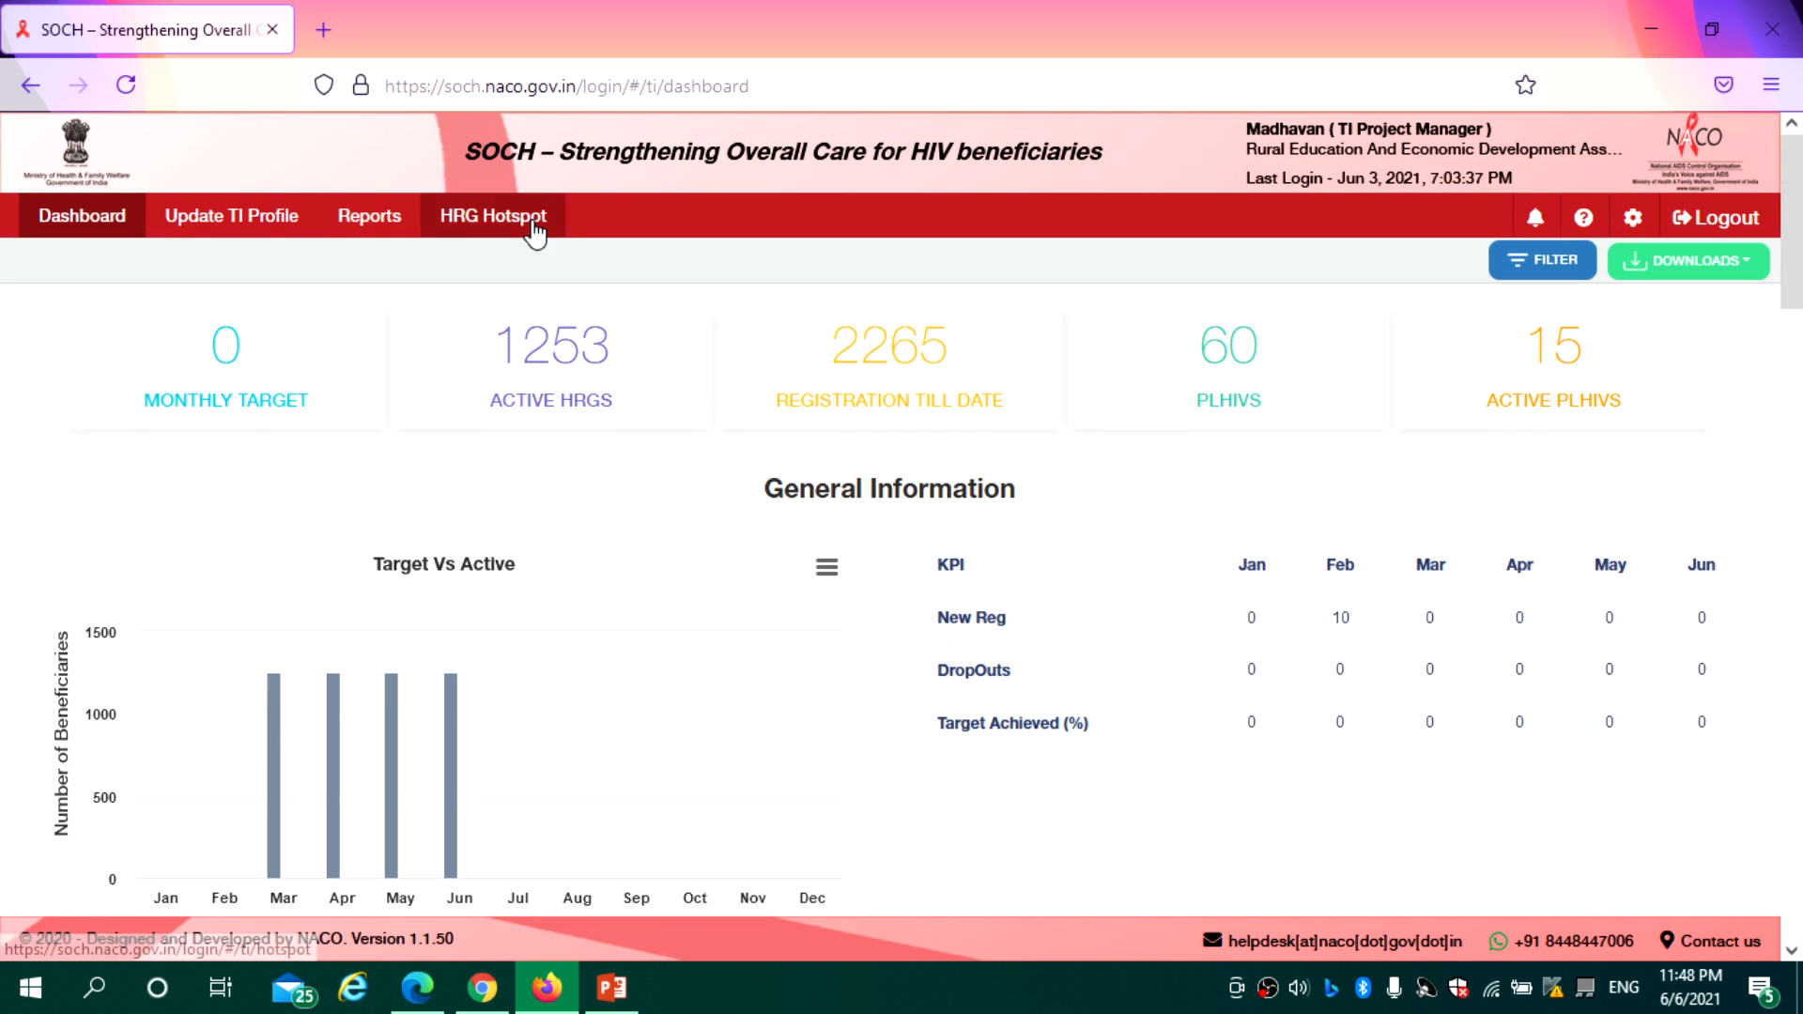
left_click(226, 220)
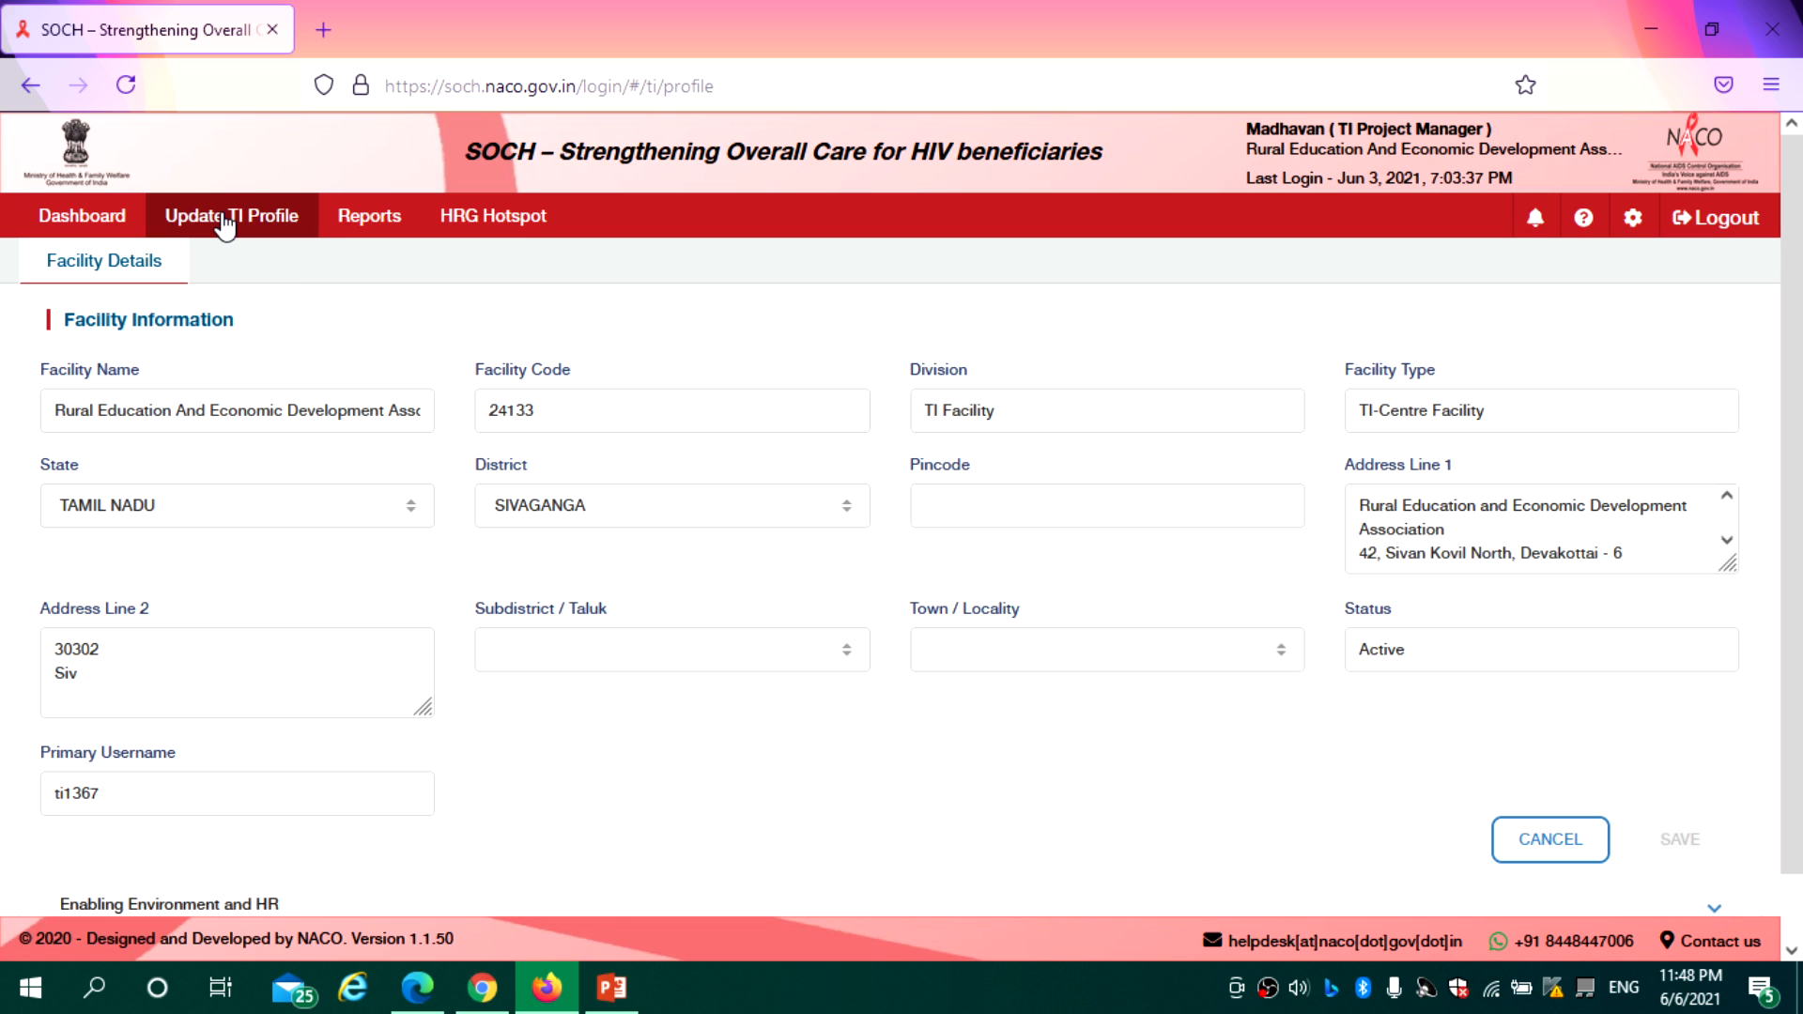
Inspect the Facility Name, Code, Division and username fields, then expand Enabling Environment and HR
left_click(330, 410)
left_click(555, 414)
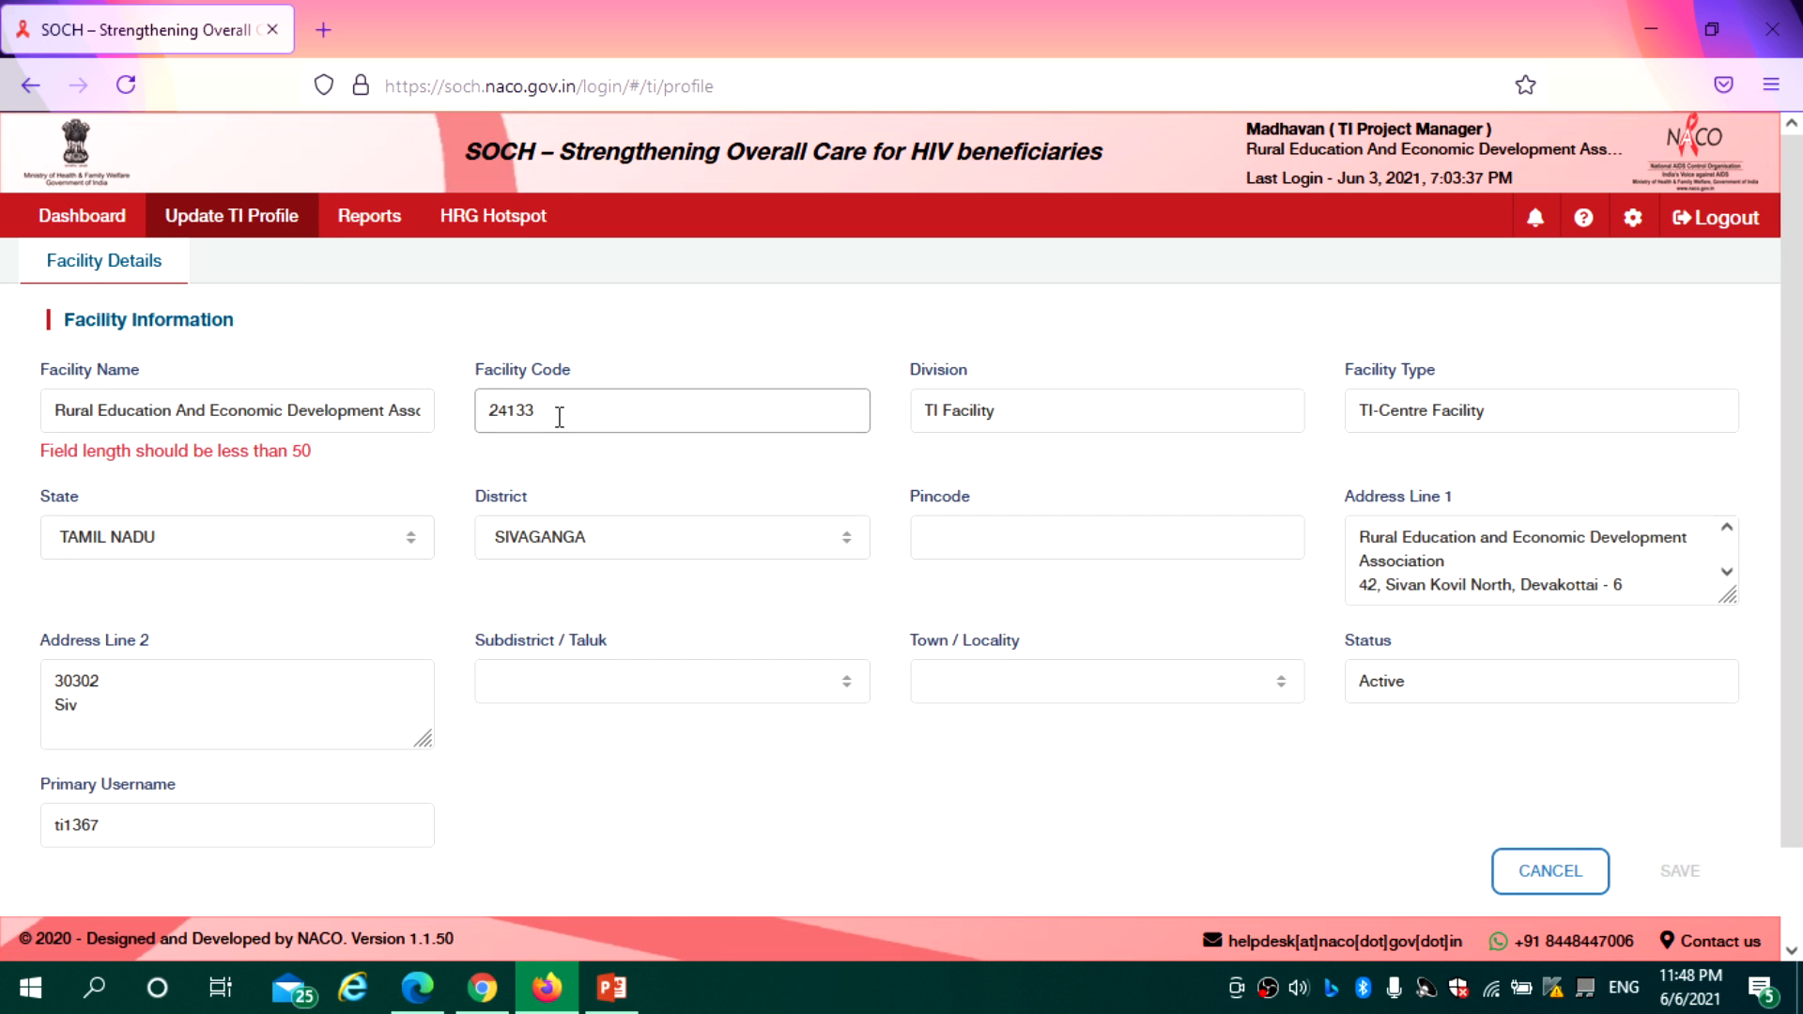
left_click(1045, 466)
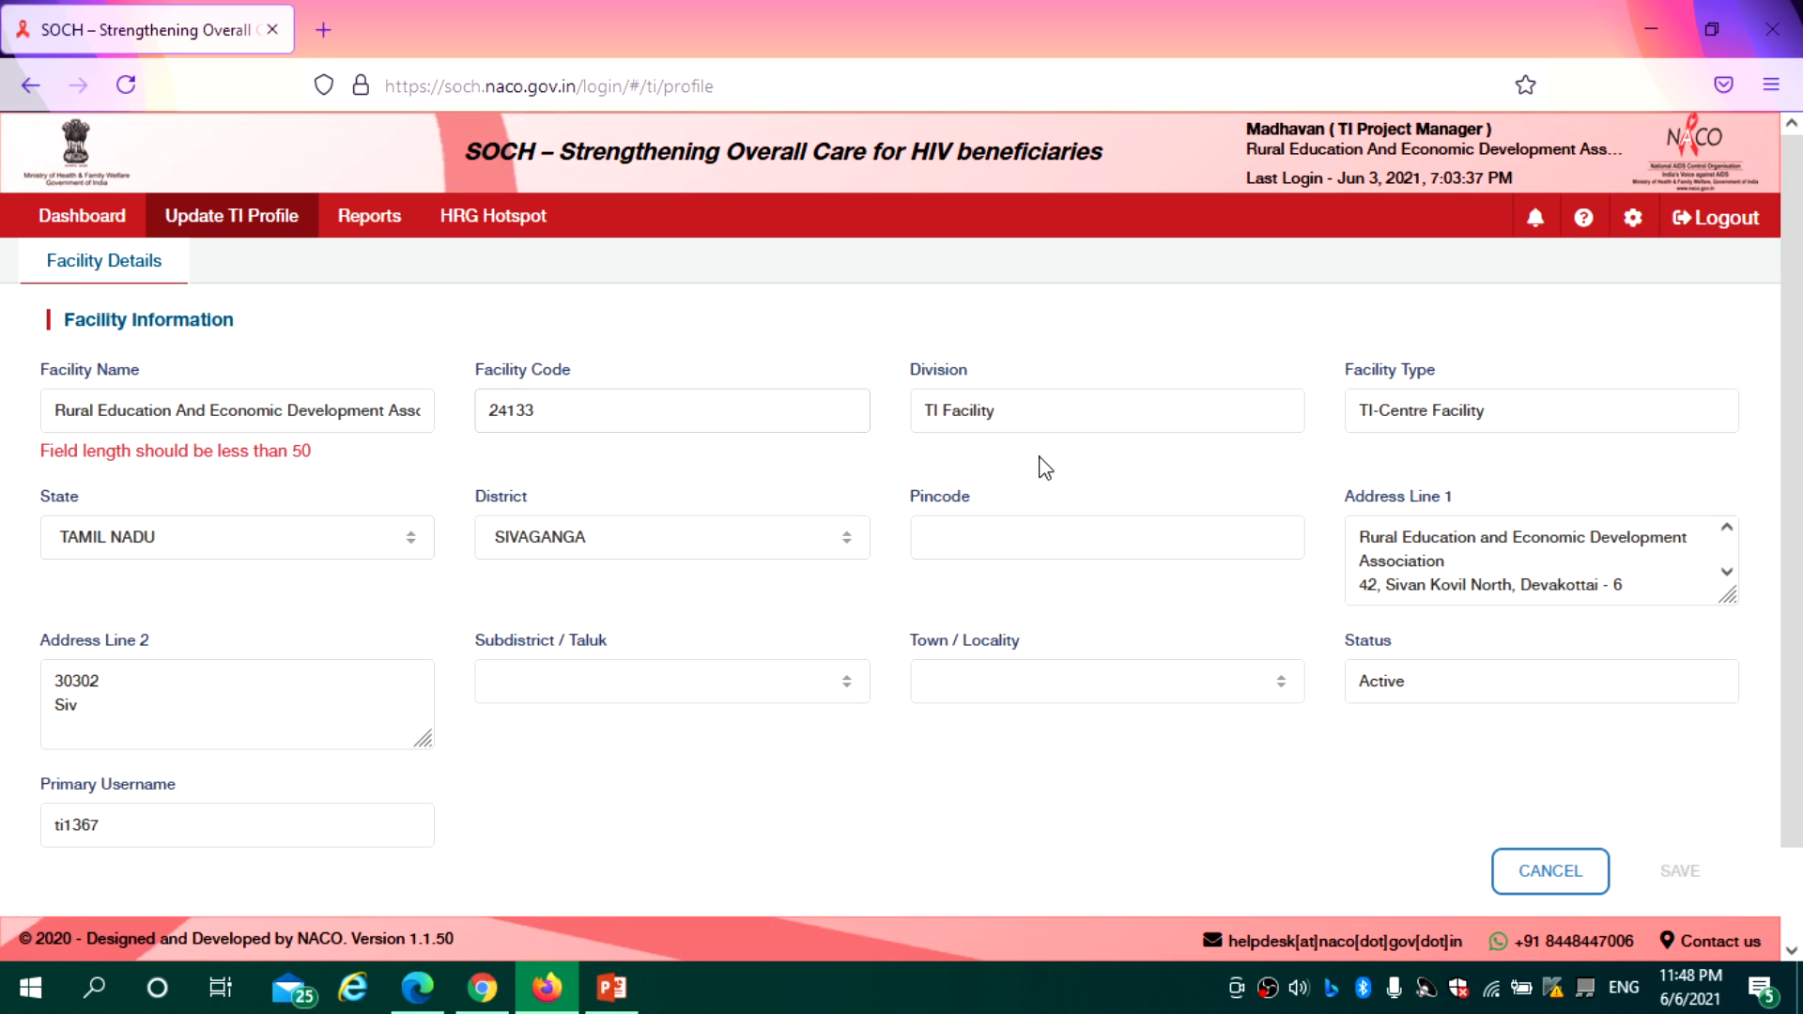
left_click(1051, 414)
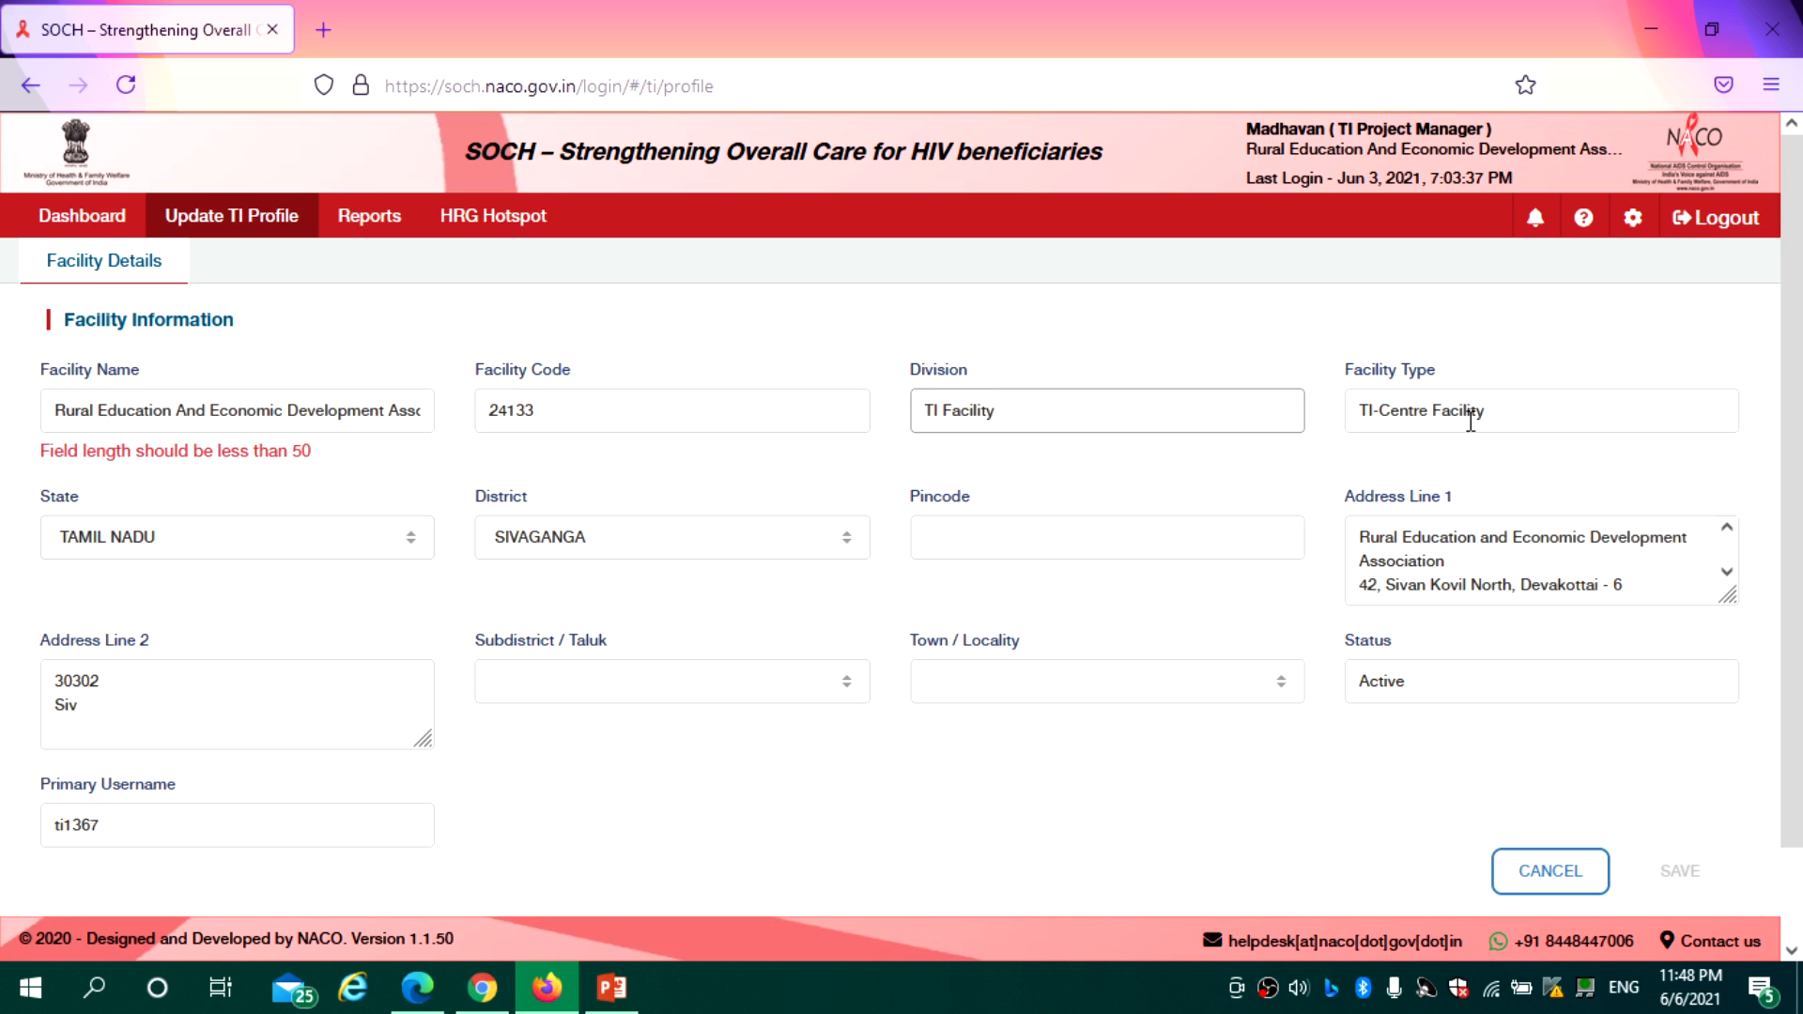
left_click_drag(1799, 423, 1800, 531)
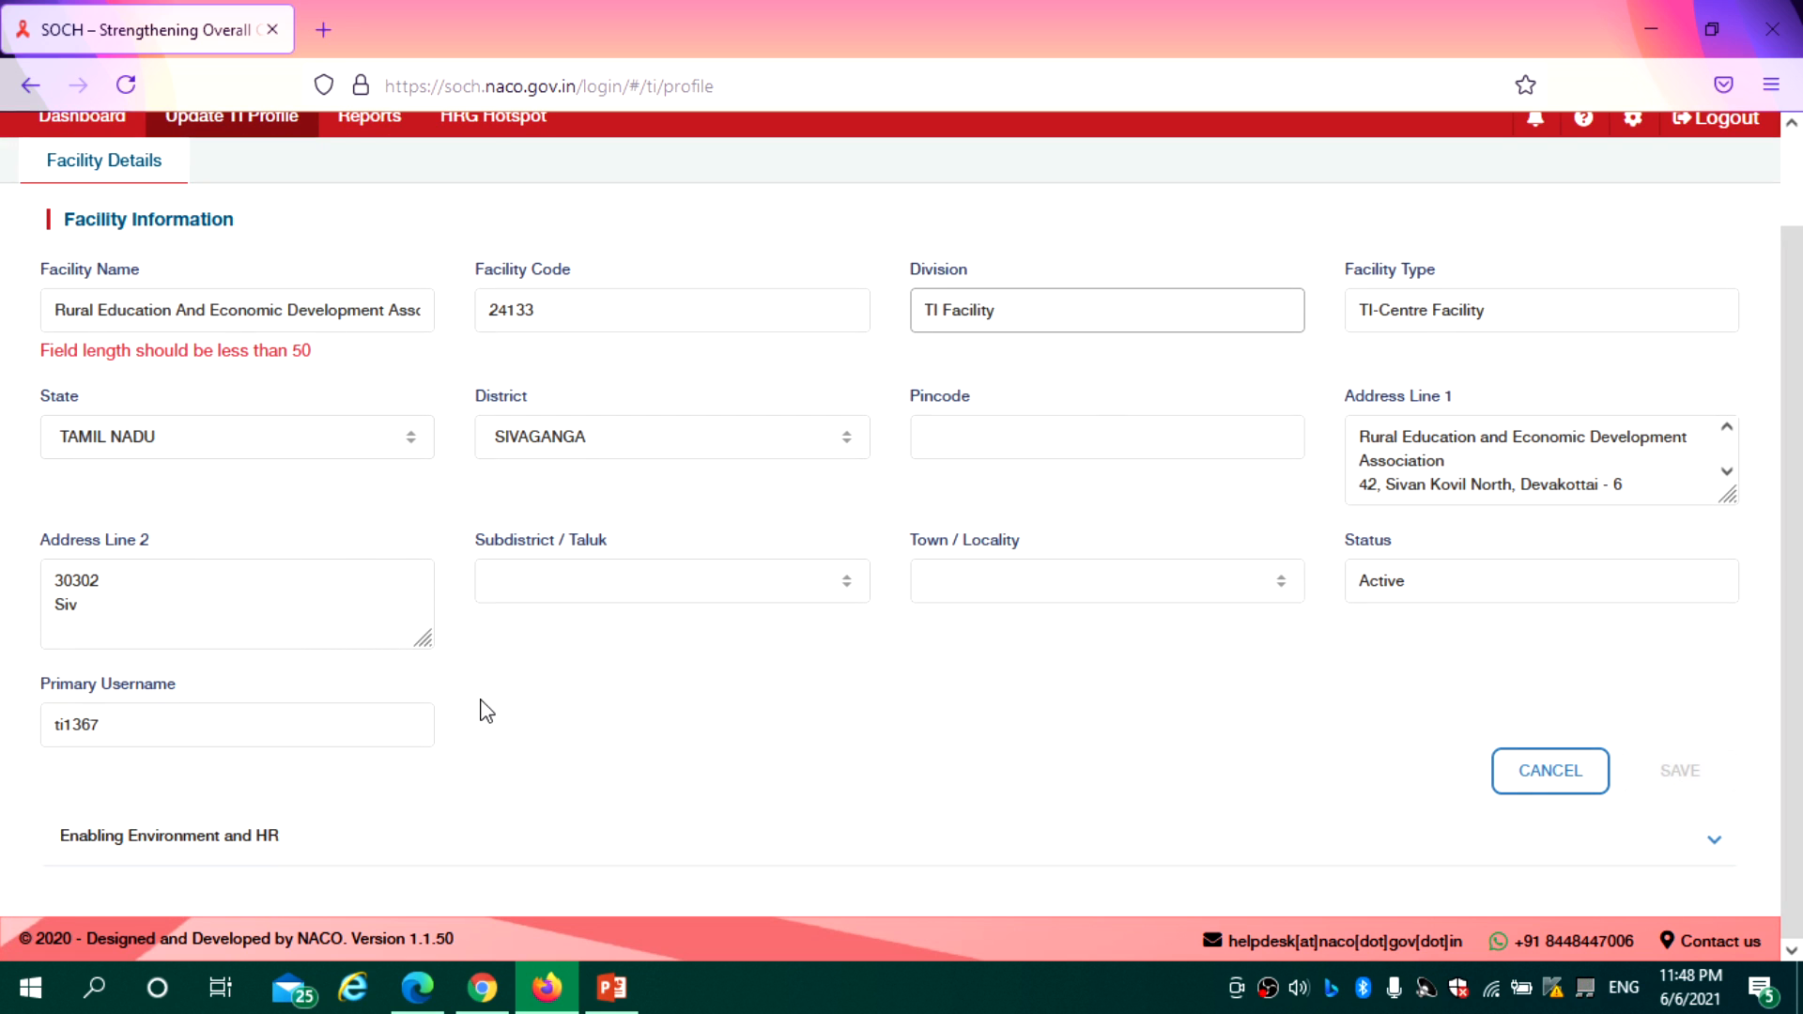
left_click_drag(146, 729, 62, 729)
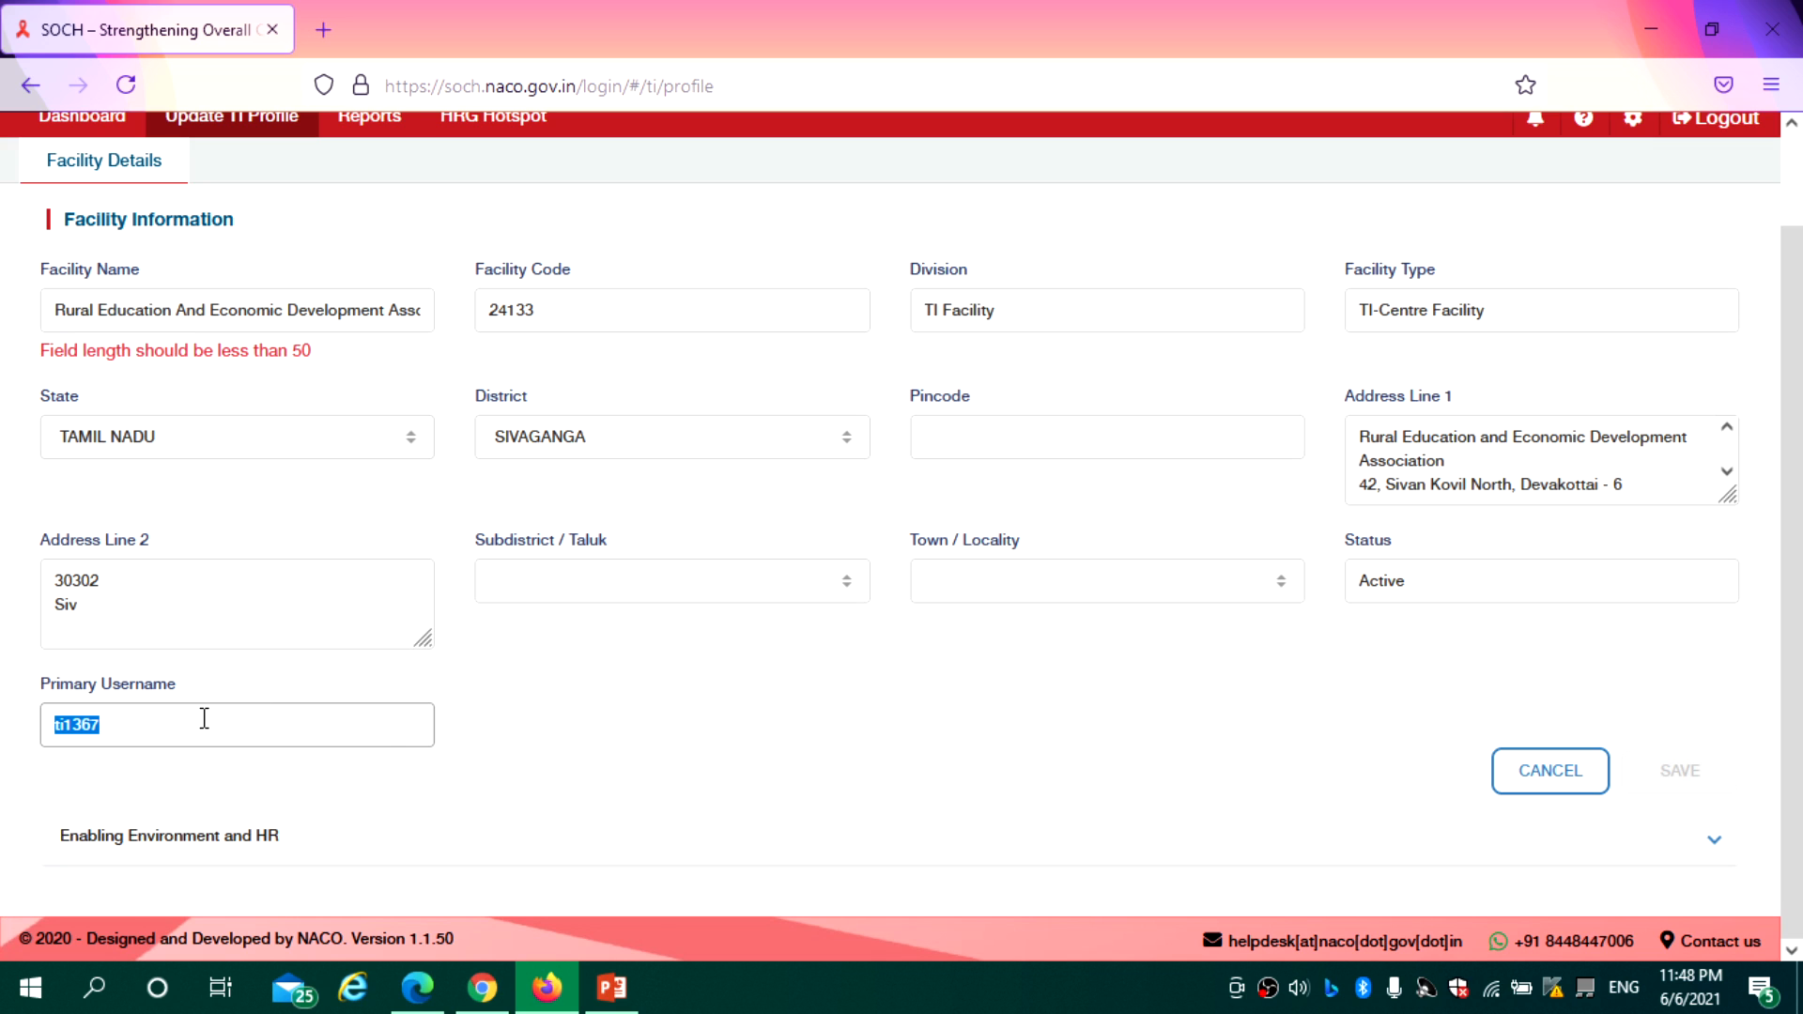
left_click(386, 736)
left_click(570, 738)
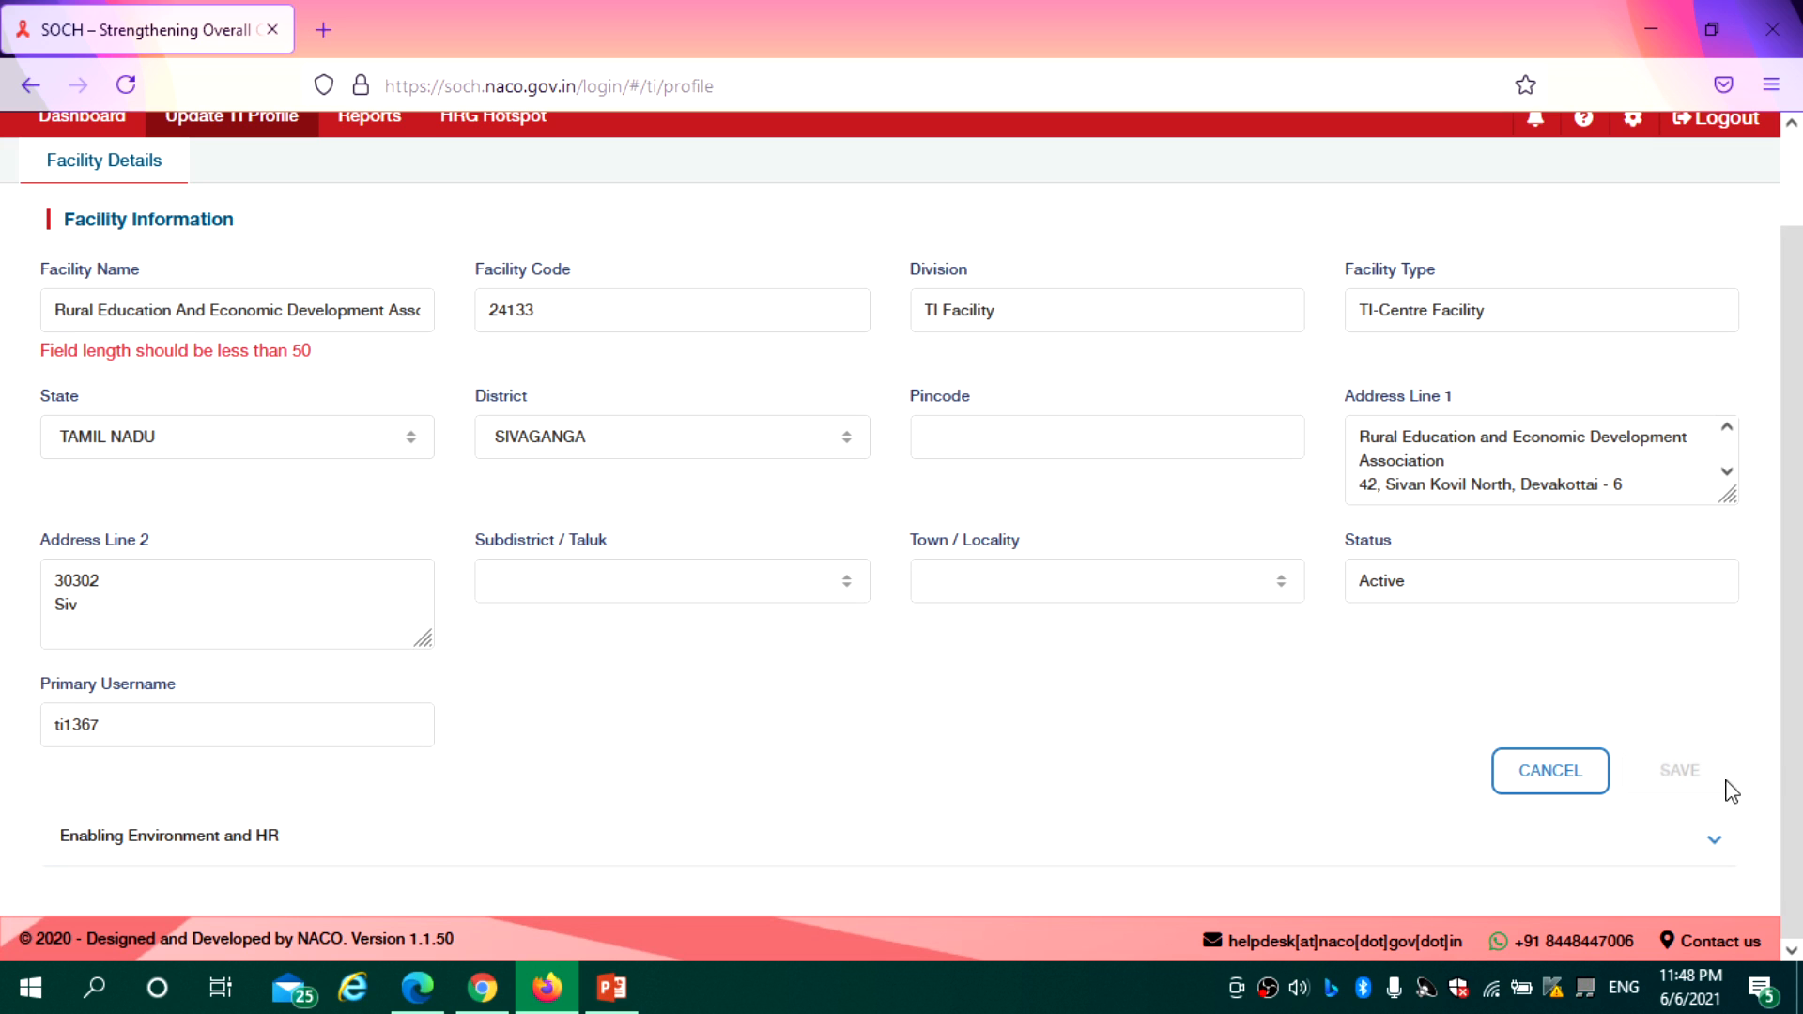
left_click_drag(1798, 432, 1802, 216)
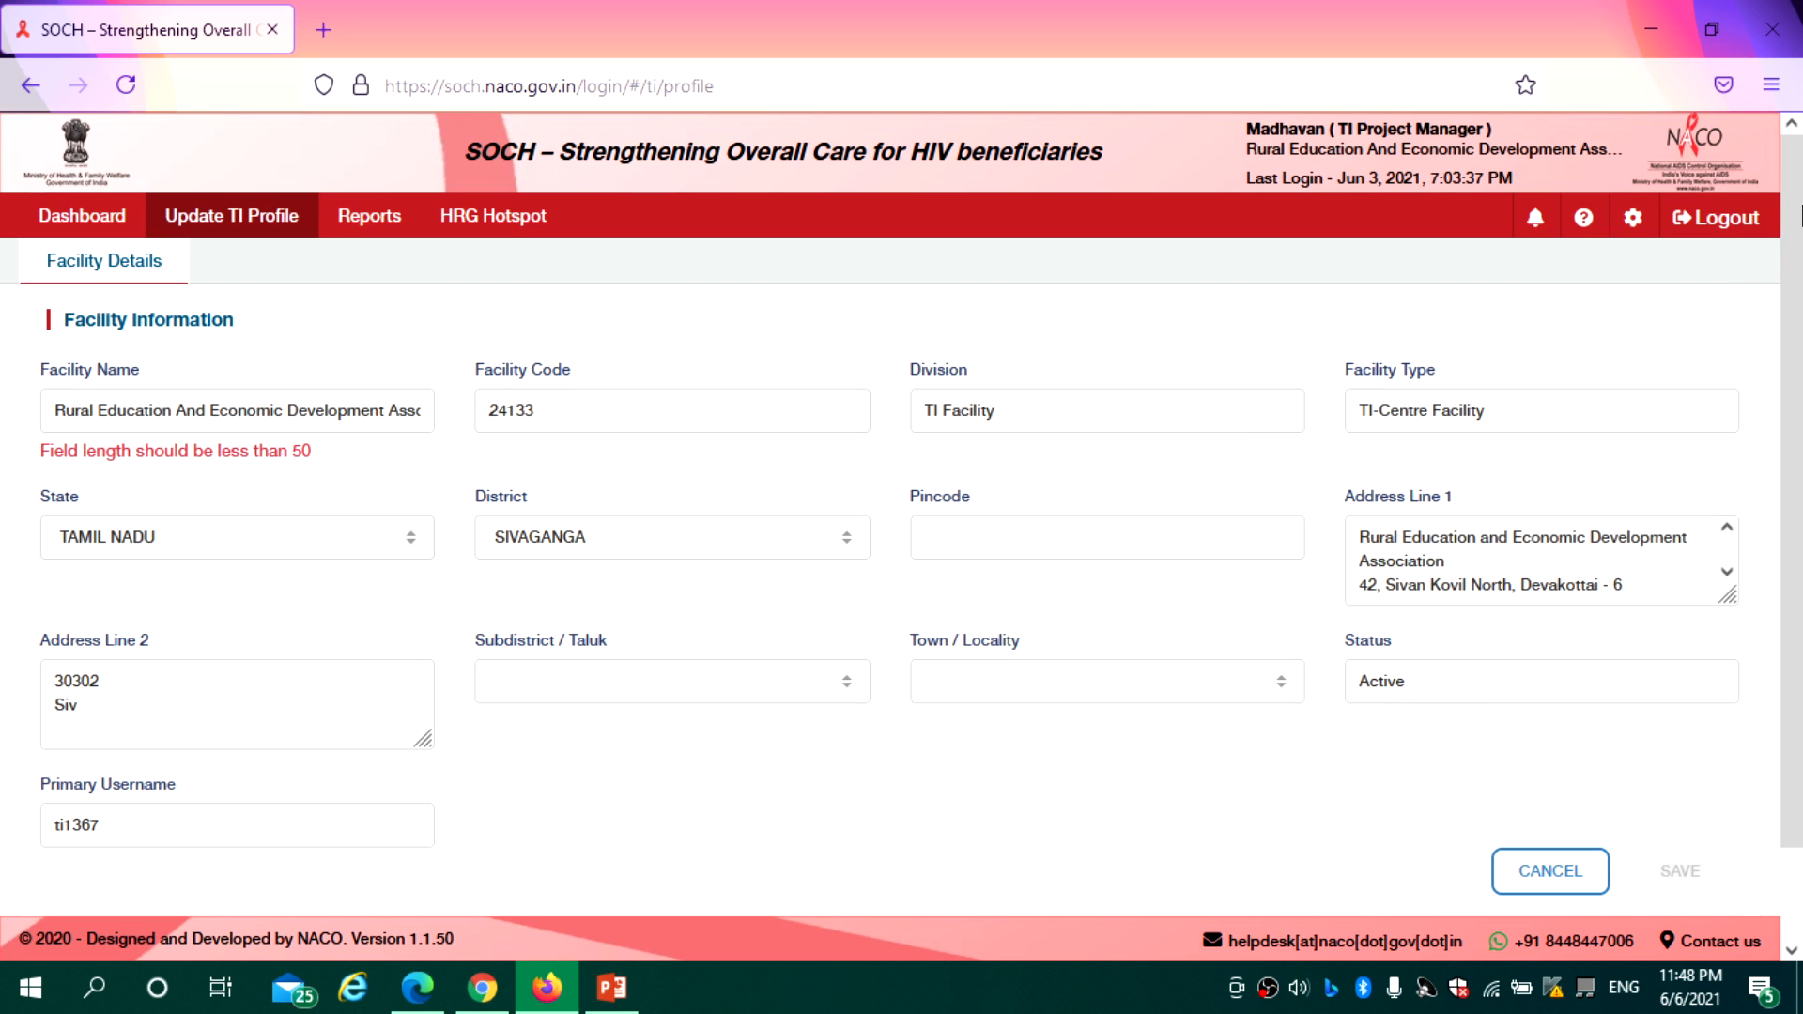
left_click_drag(1794, 689, 1794, 782)
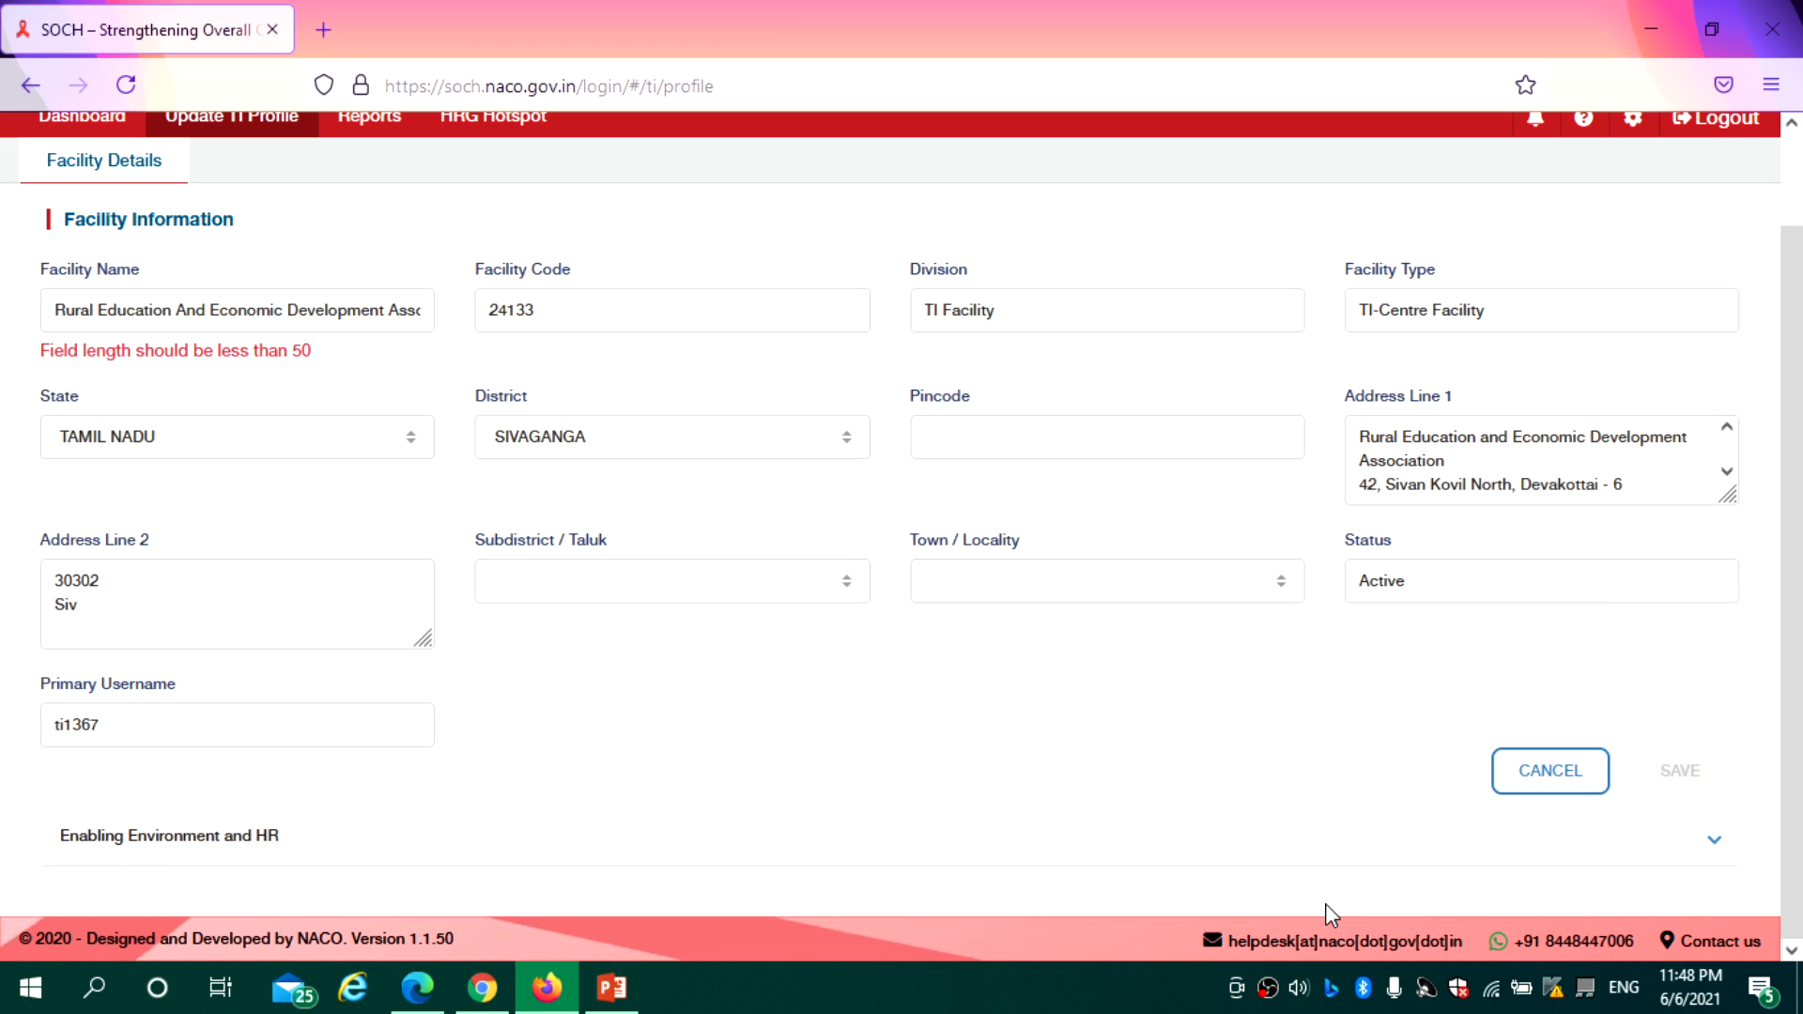
left_click(1712, 845)
Choose May - 2021 as the reporting month and enter 0 for the Enabling Environment counts
scroll(1796, 700, "down", 2)
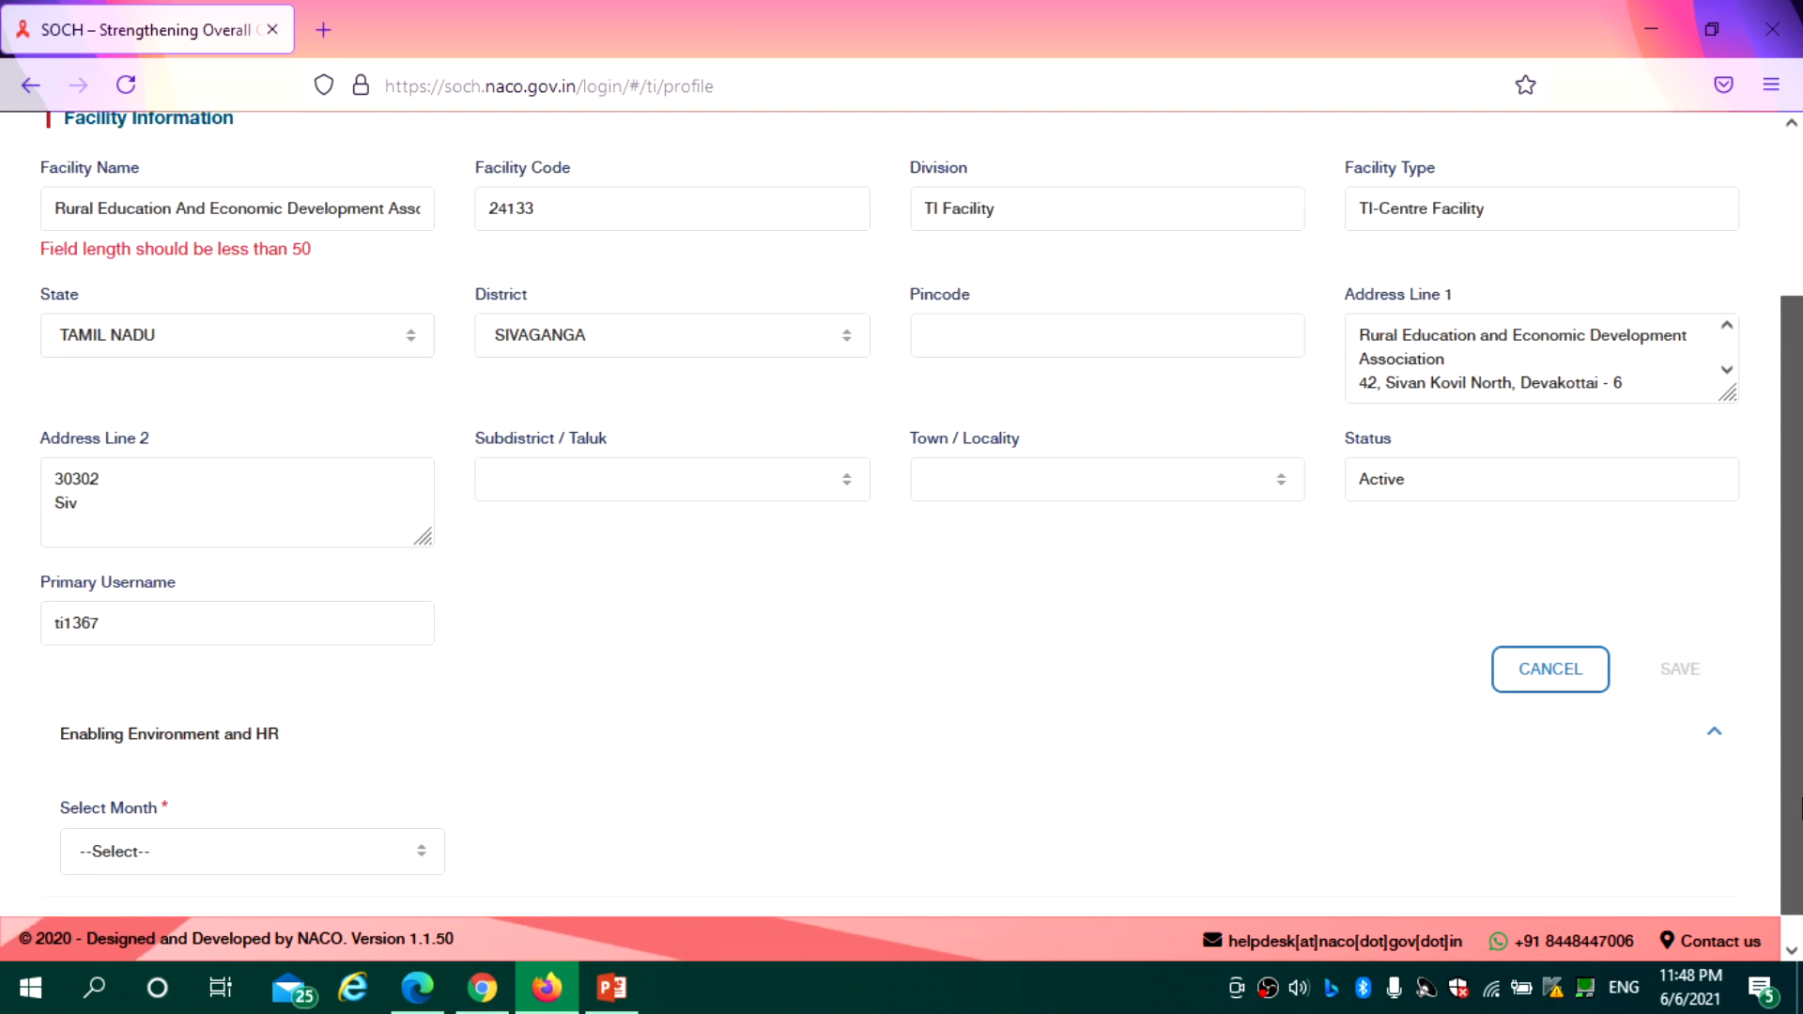
left_click(247, 823)
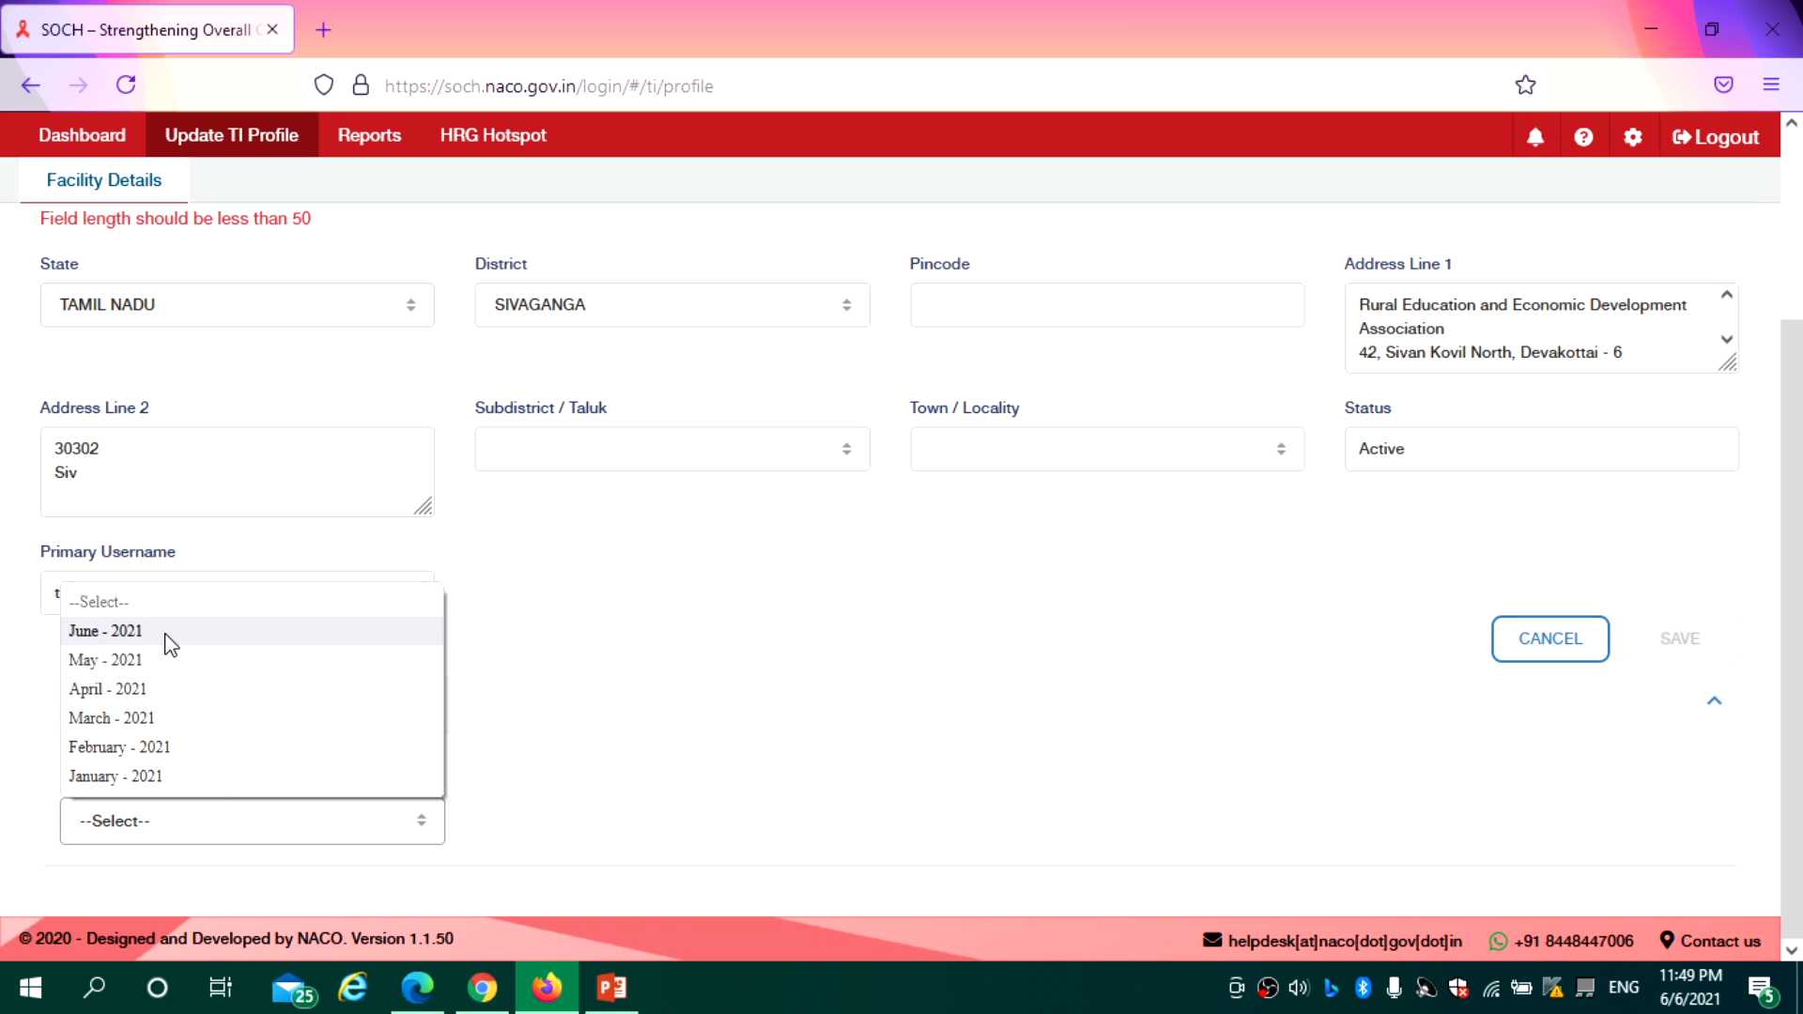
left_click(171, 661)
left_click_drag(1785, 519, 1799, 803)
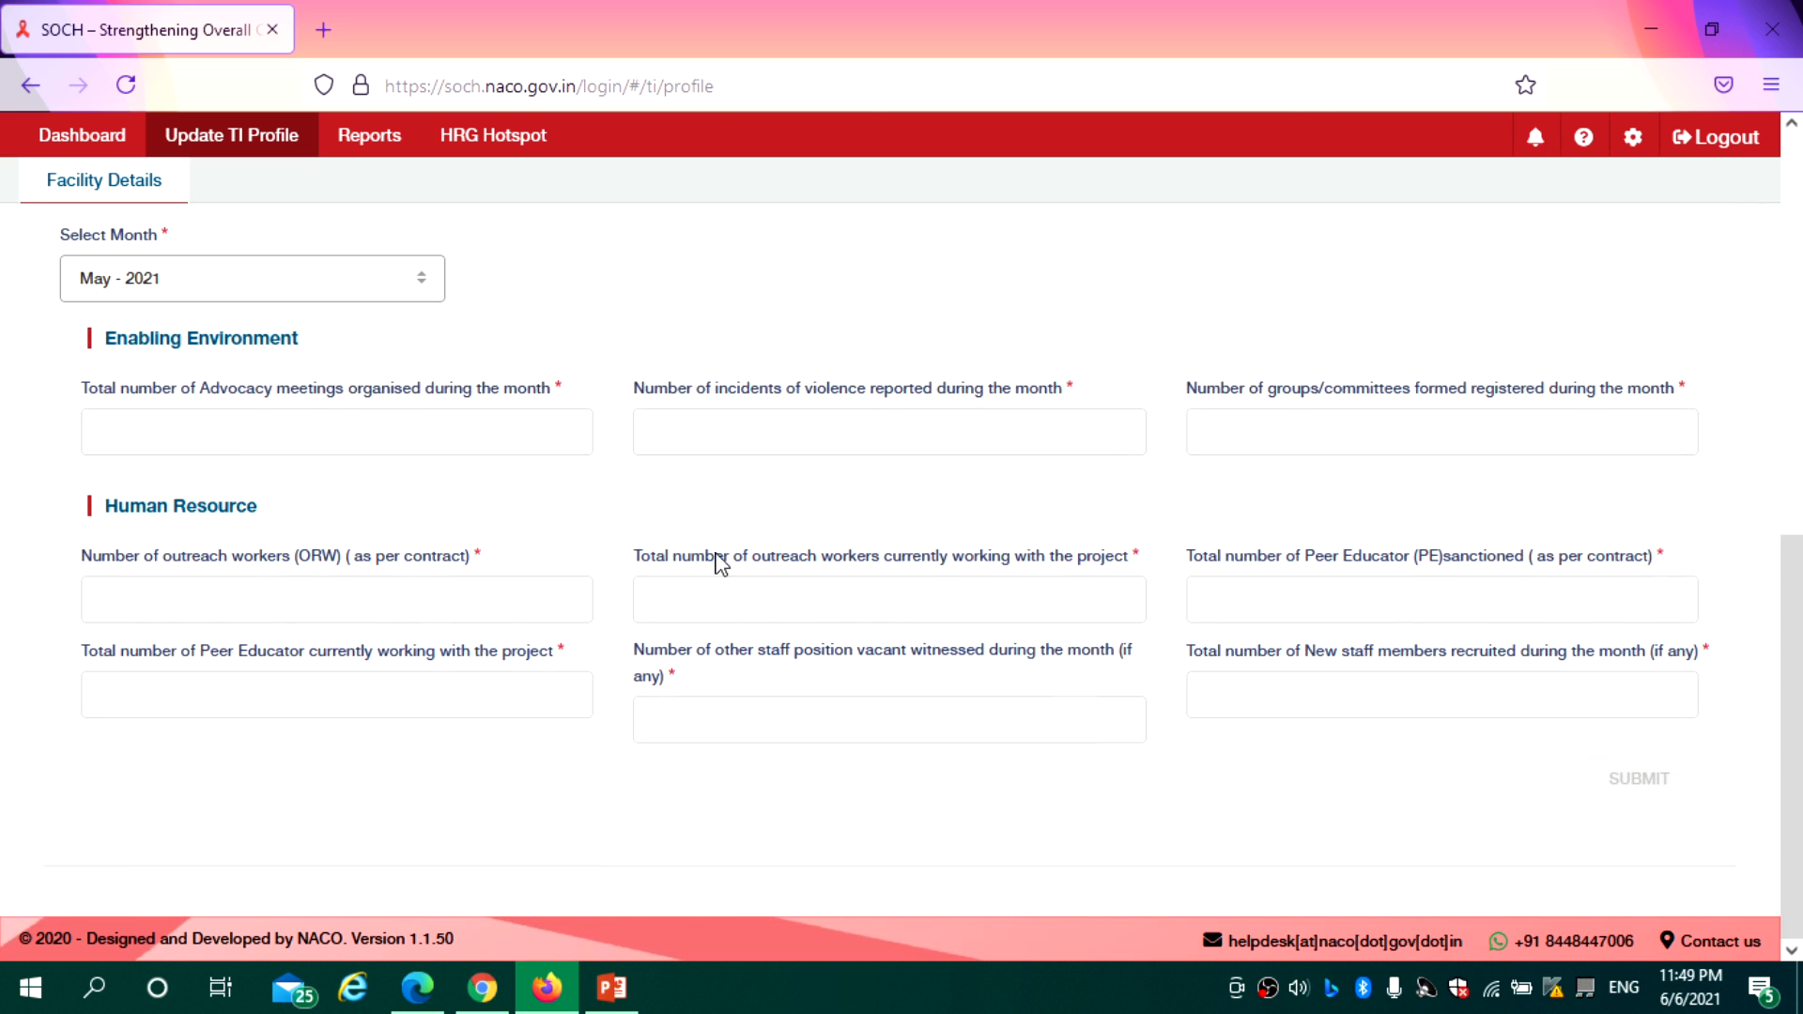
left_click(271, 440)
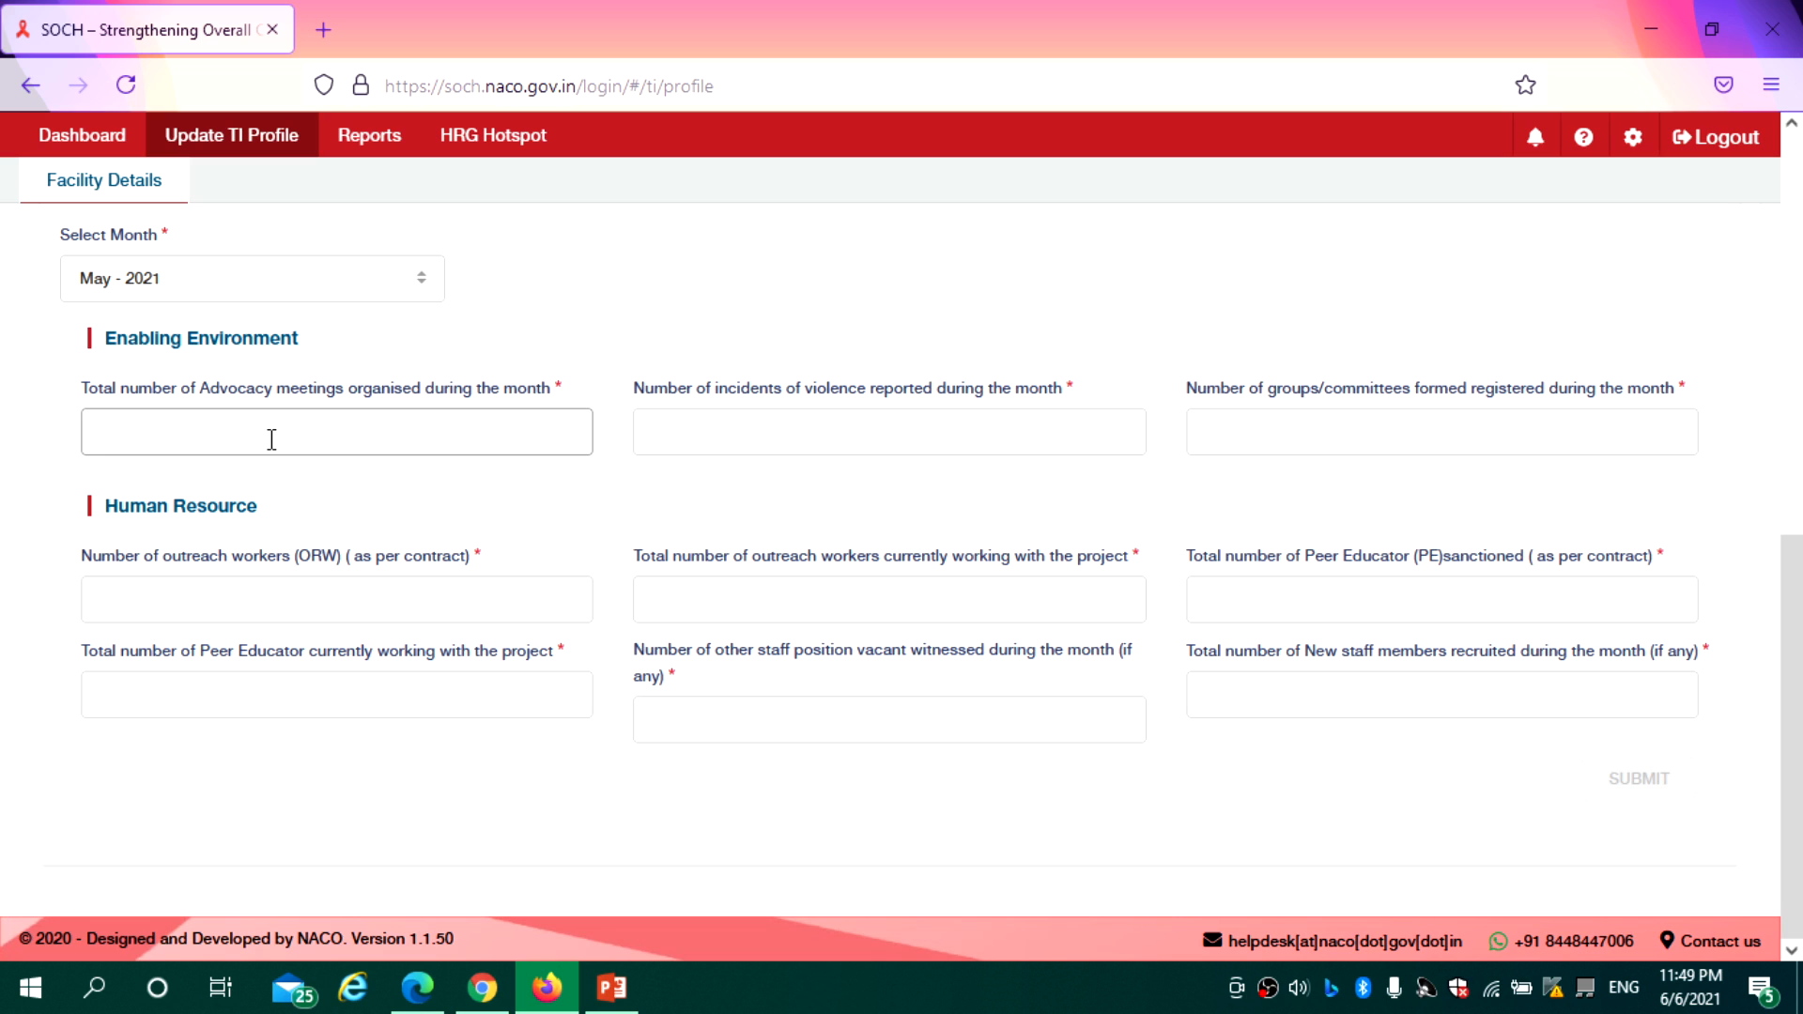
left_click(745, 426)
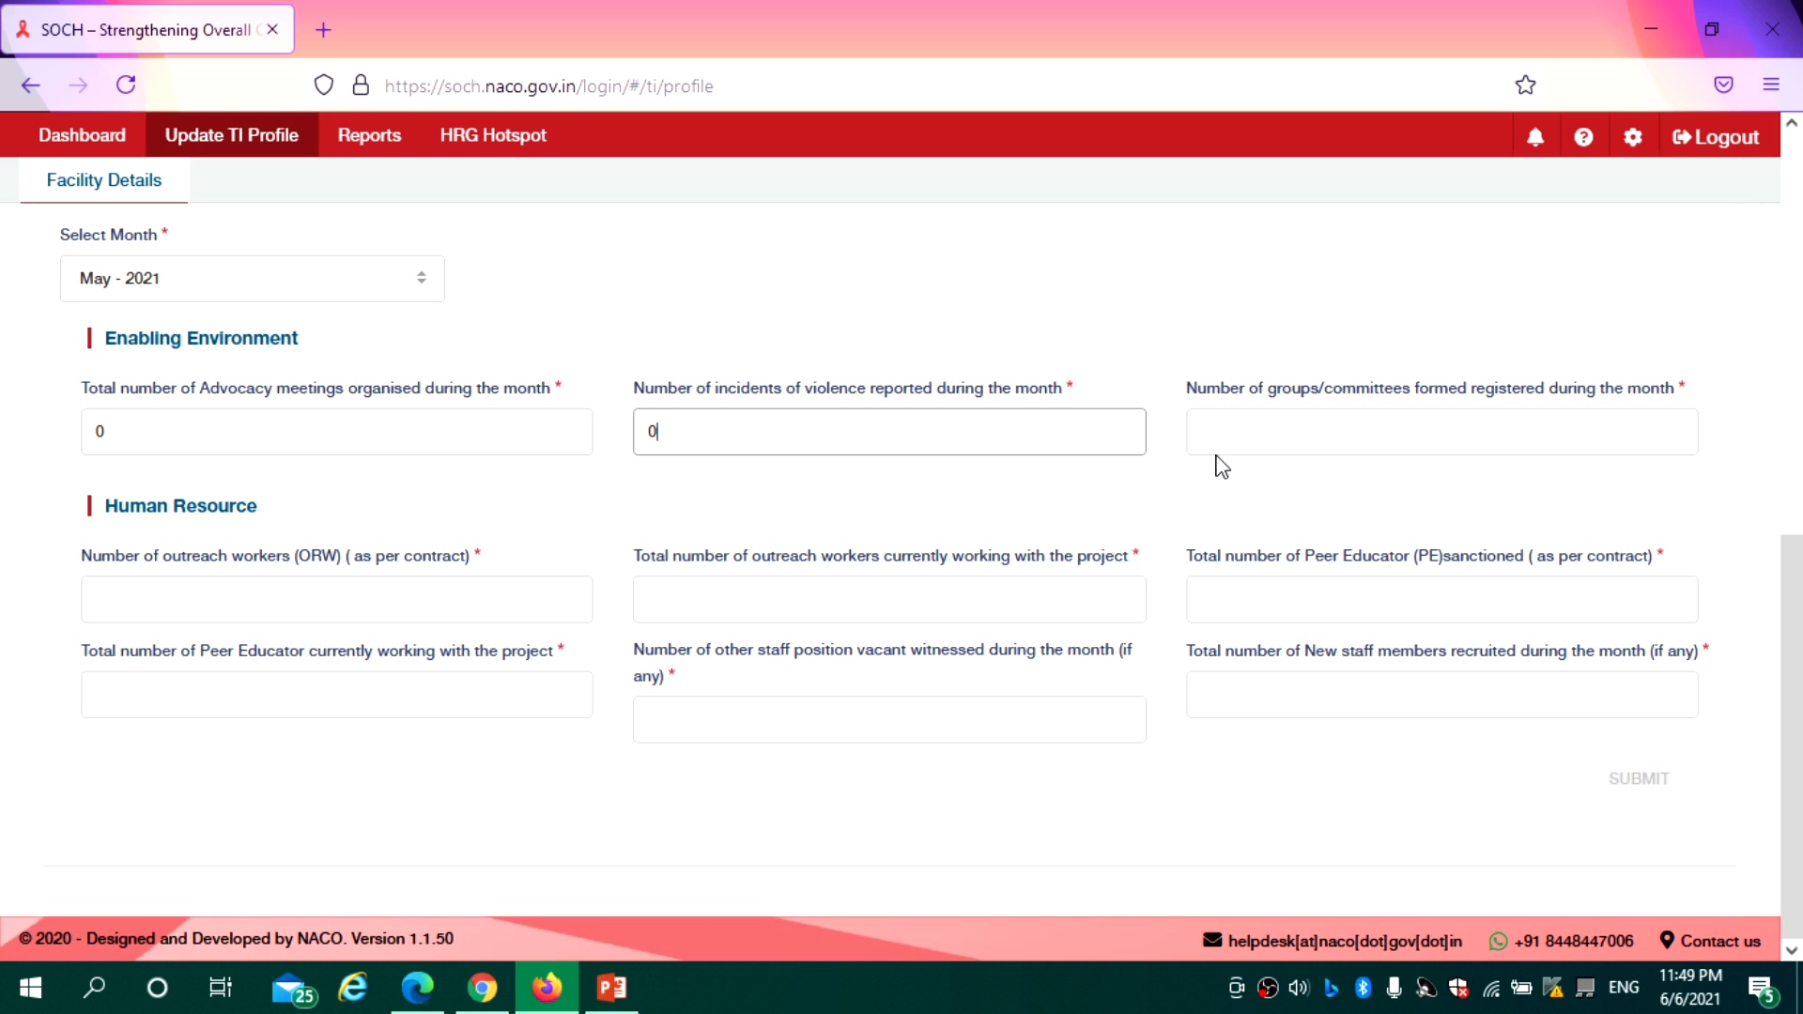
left_click(1228, 429)
type("0")
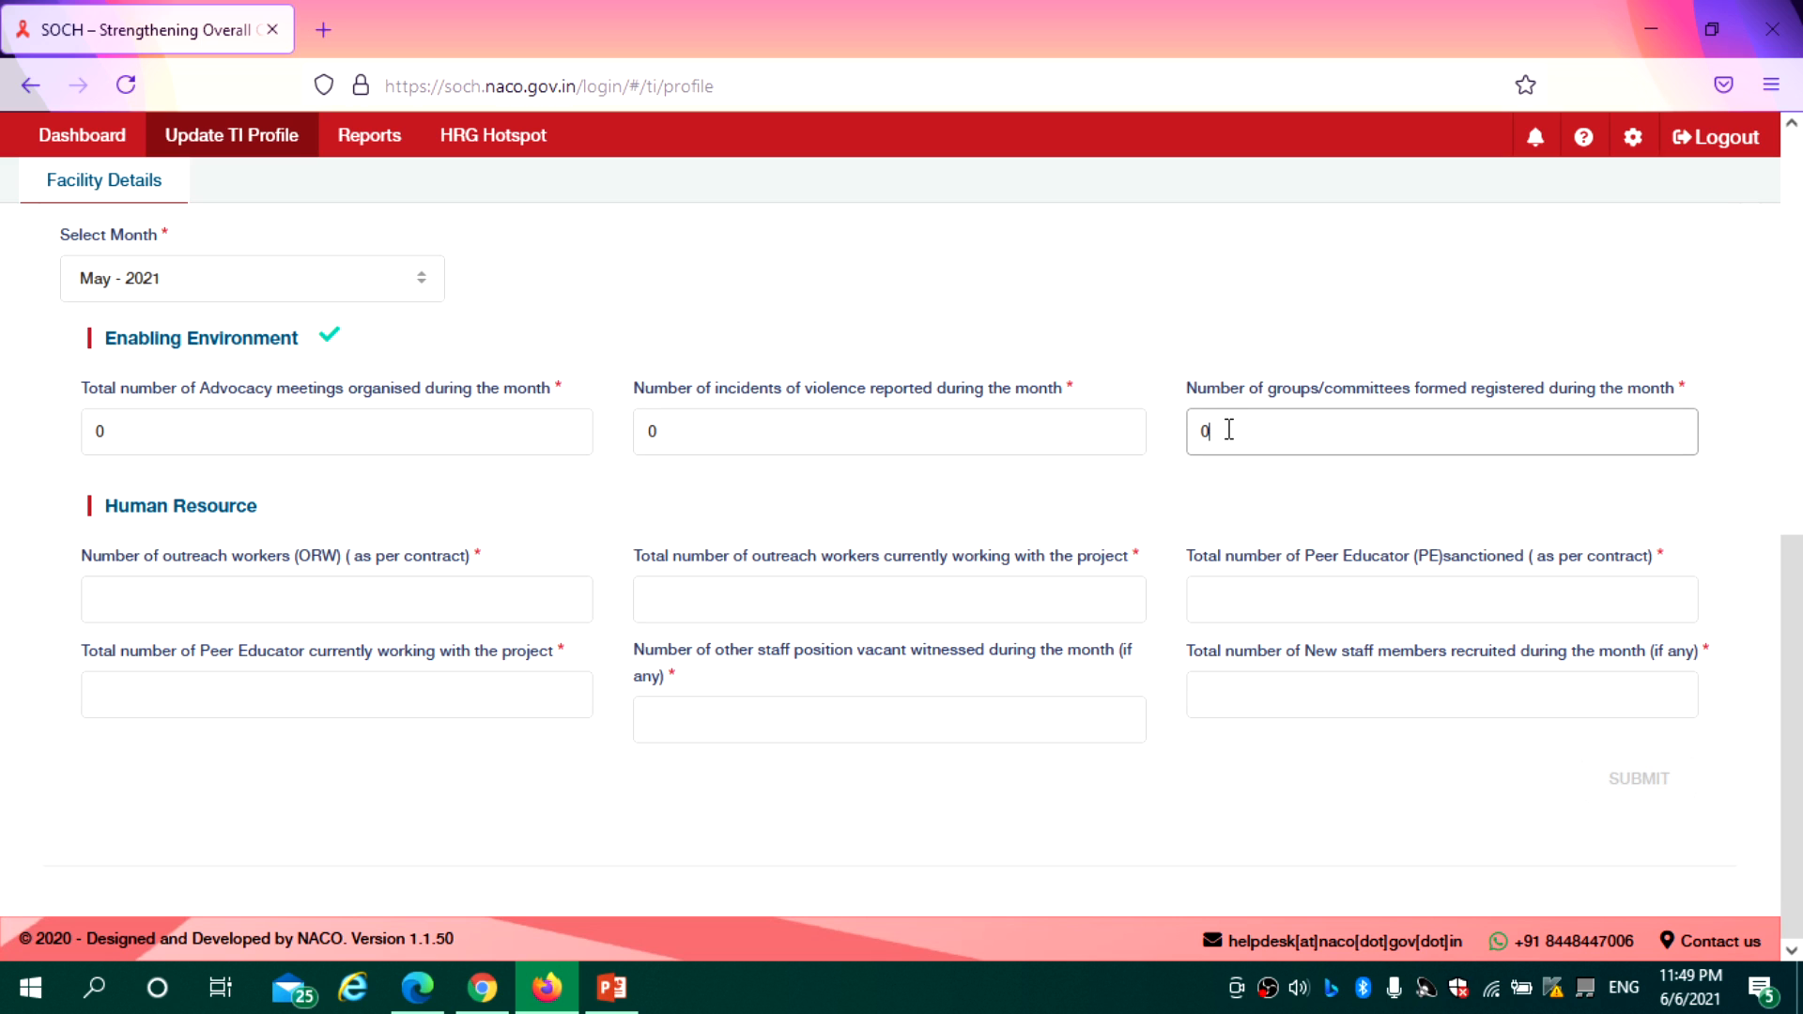
Enter Human Resource figures 5, 4, 21, 18, with 1 vacant position and 0 new recruits
left_click(218, 595)
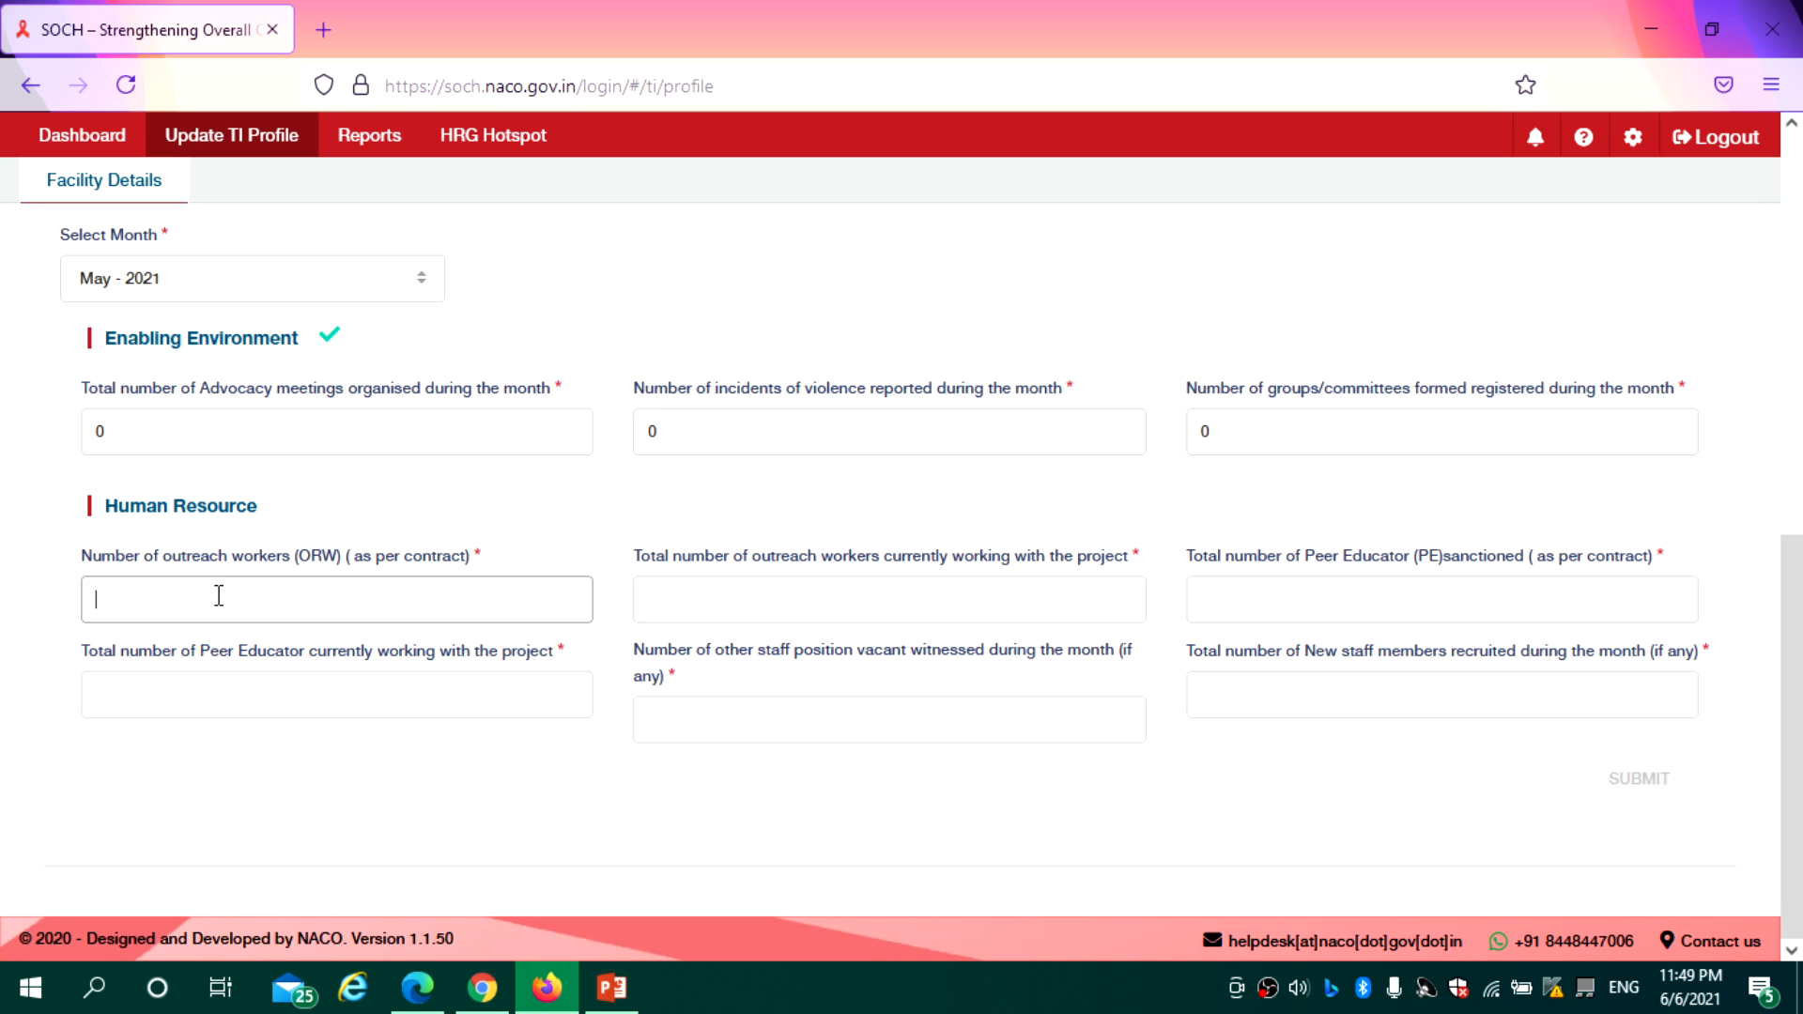
type("5")
left_click(760, 607)
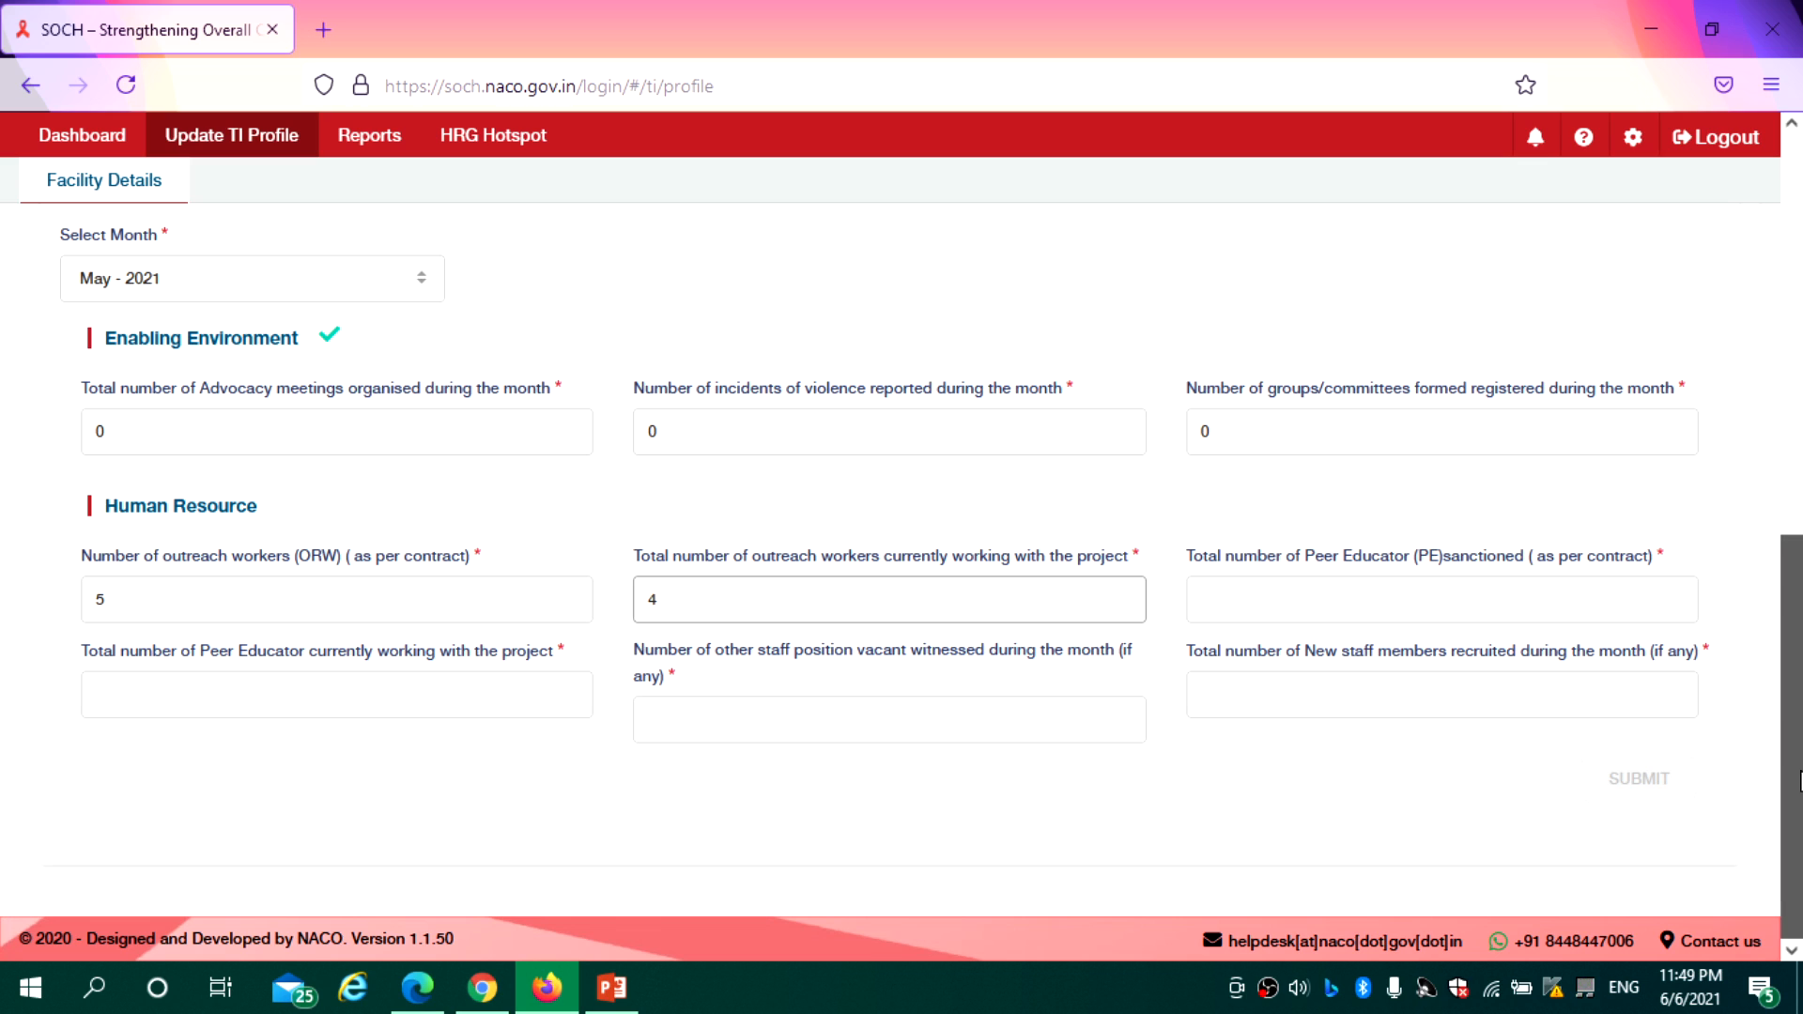
left_click(1218, 596)
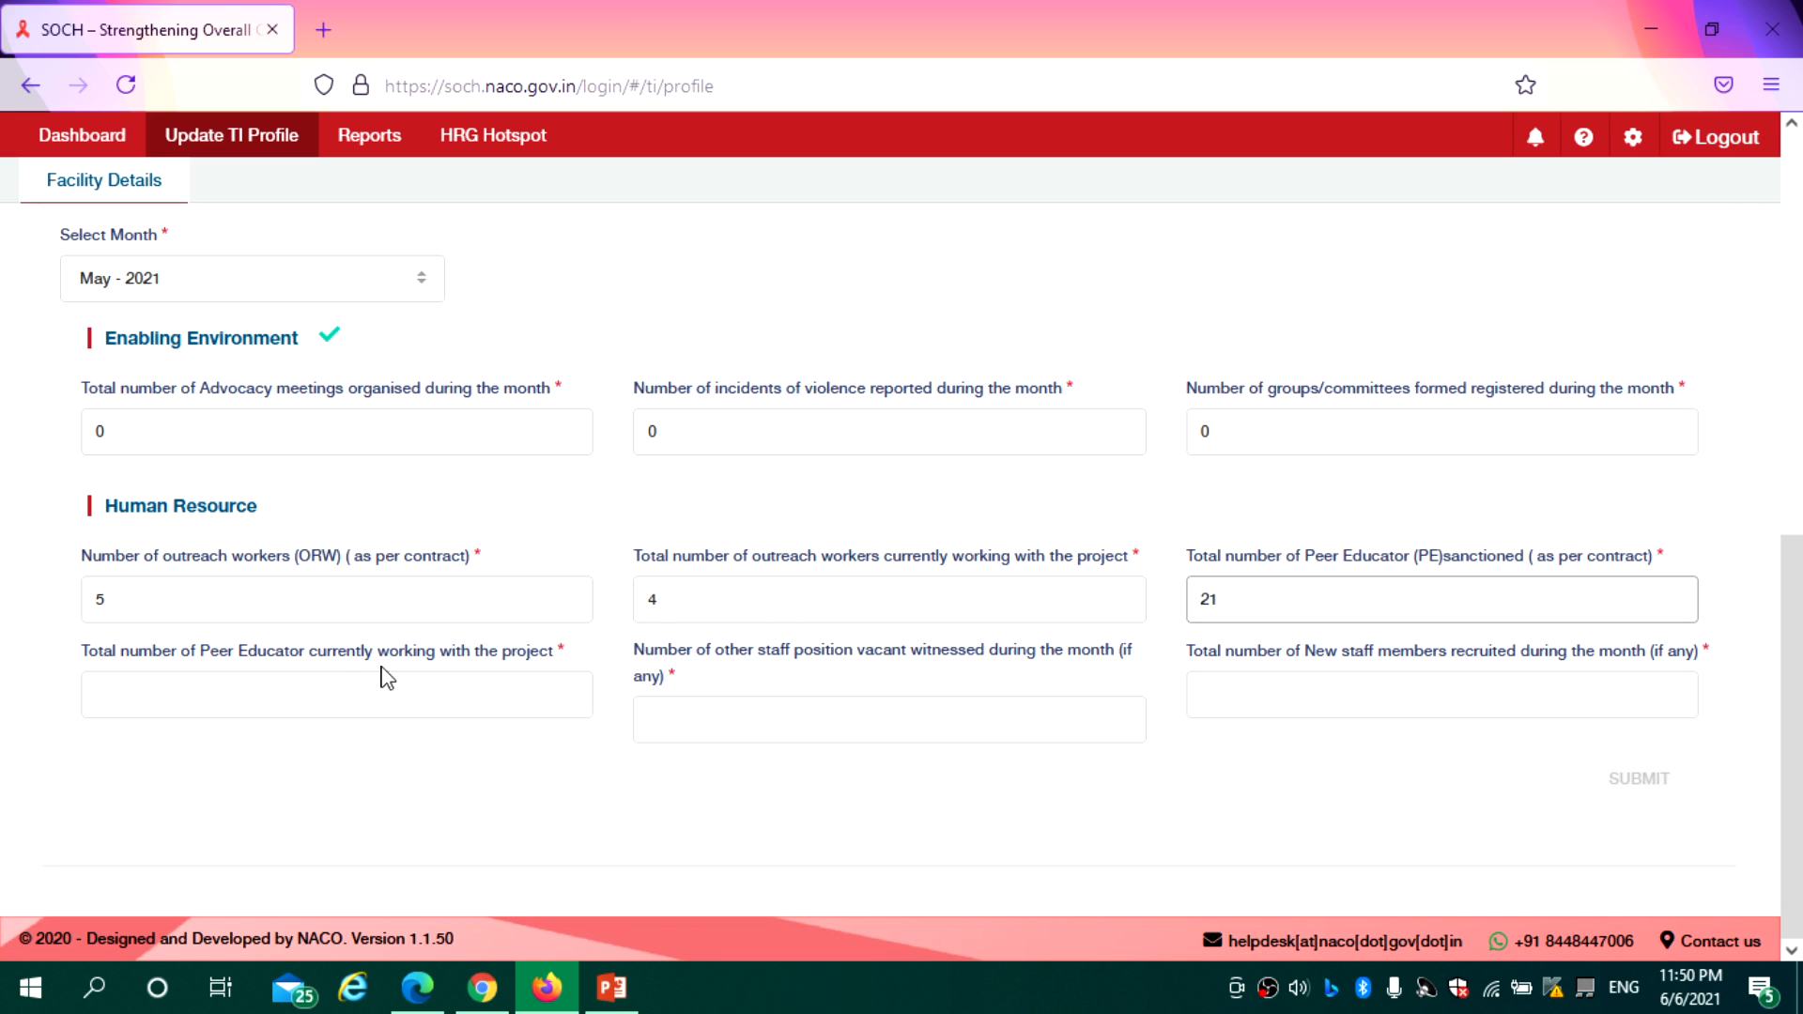
left_click(334, 685)
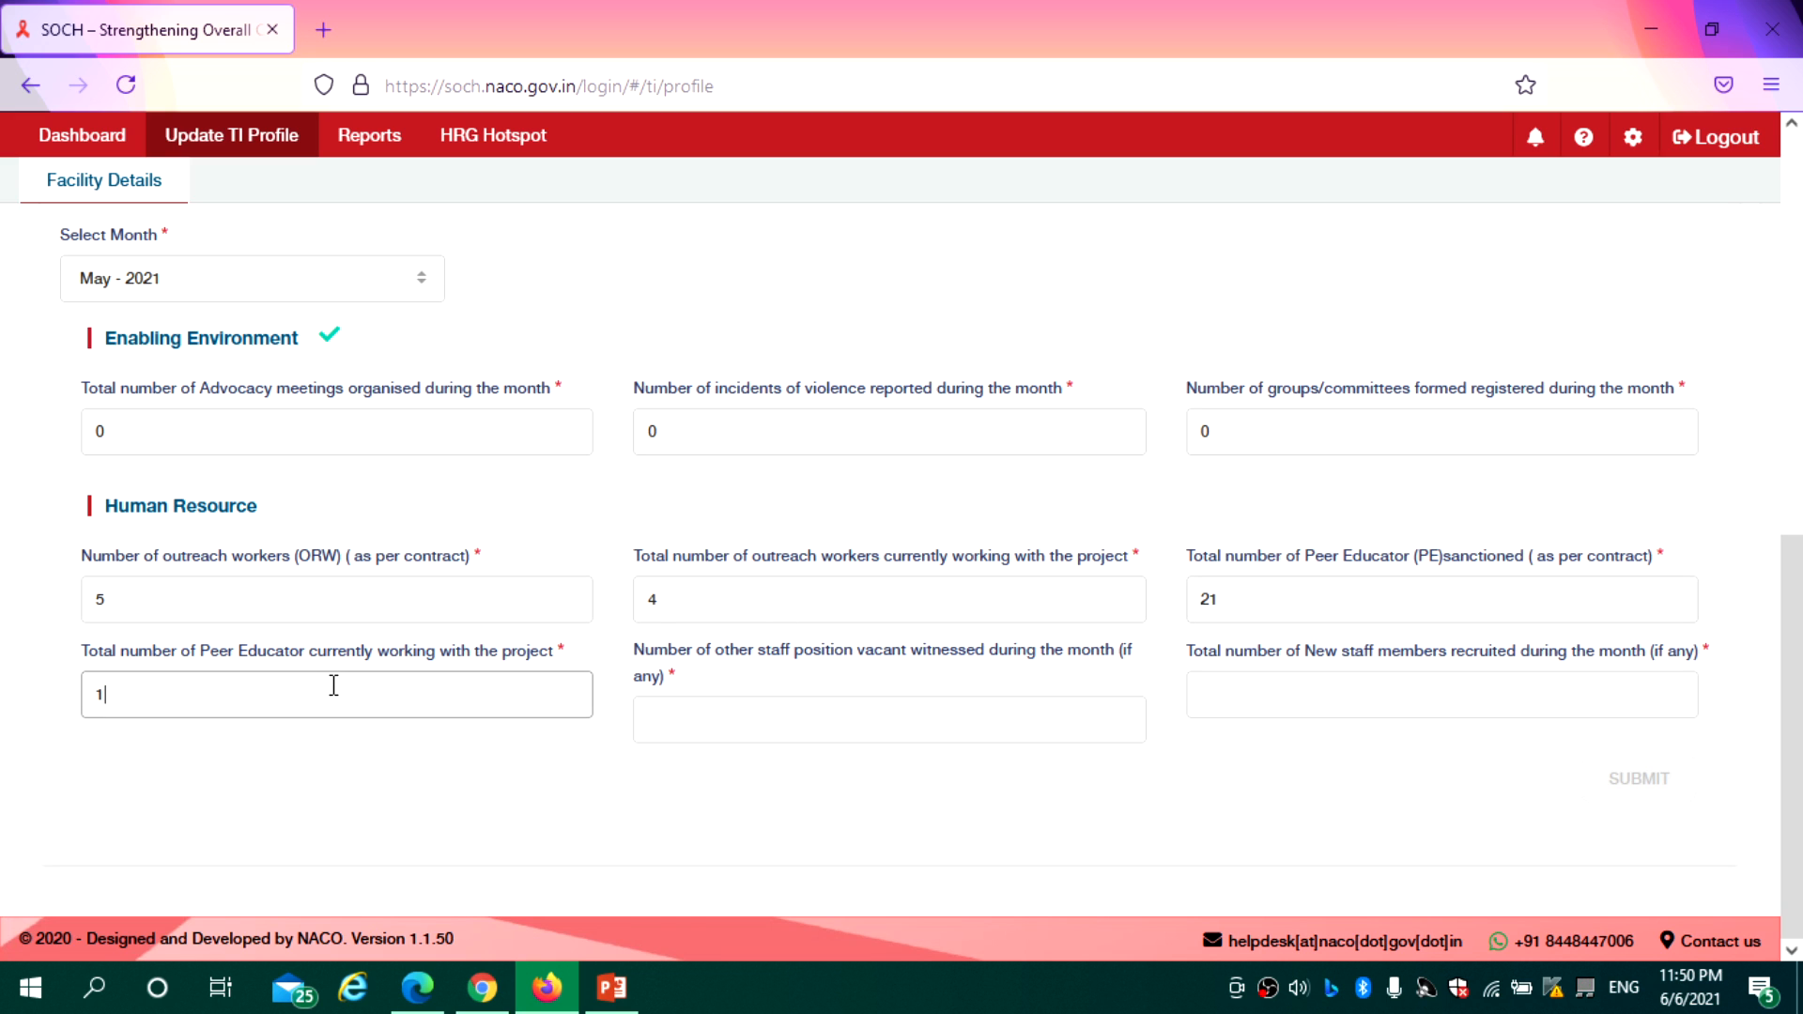
left_click(703, 712)
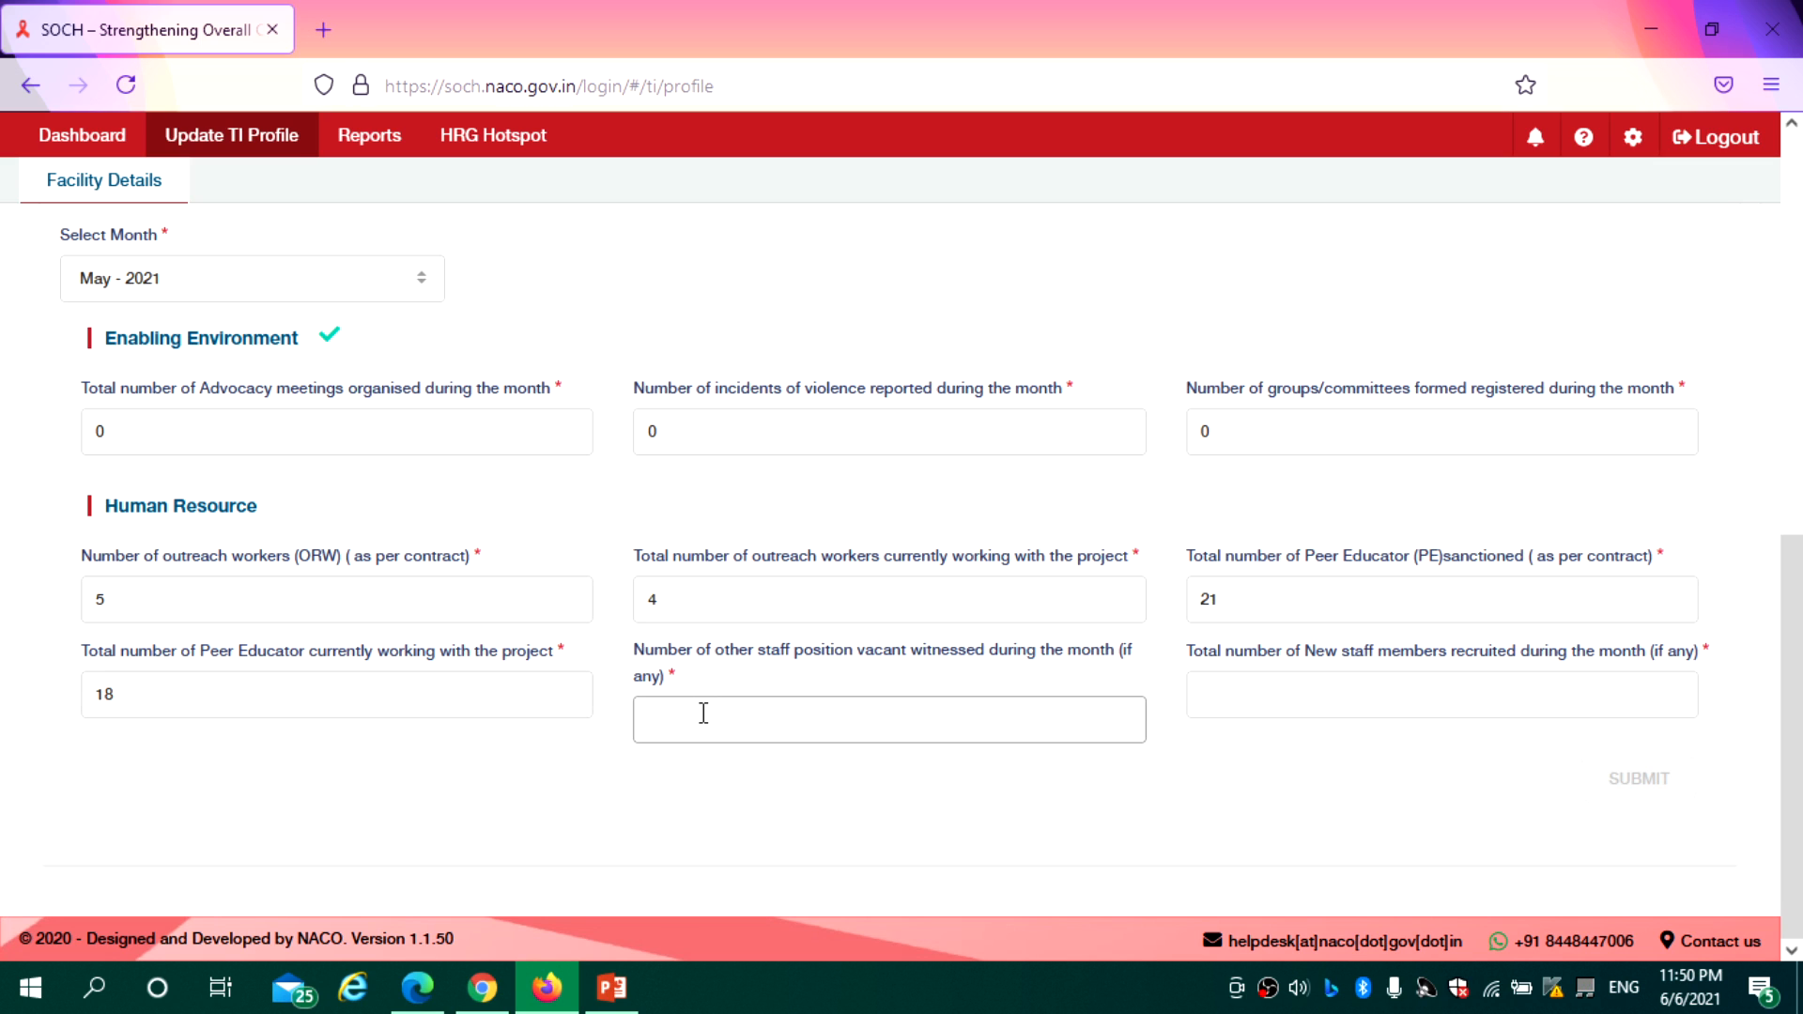
type("1")
left_click(1303, 702)
type("0")
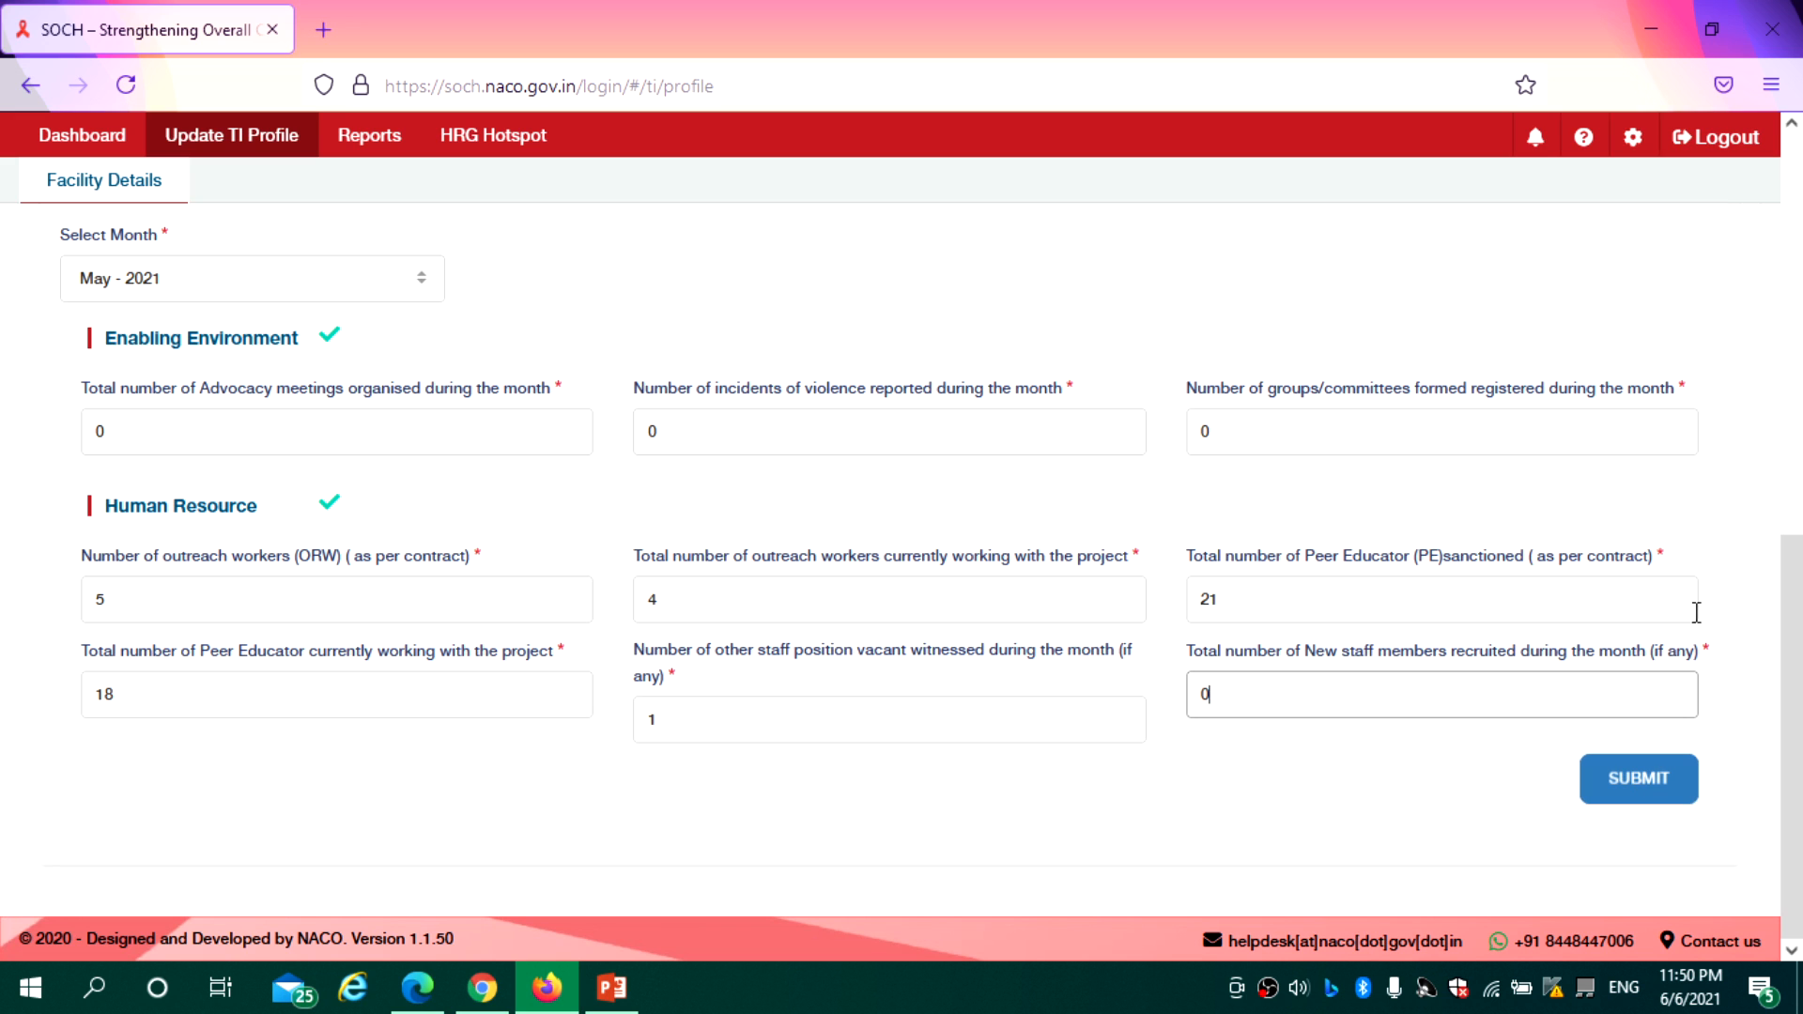
Submit the May 2021 figures, confirming with 'Yes, Submit'
left_click(1637, 783)
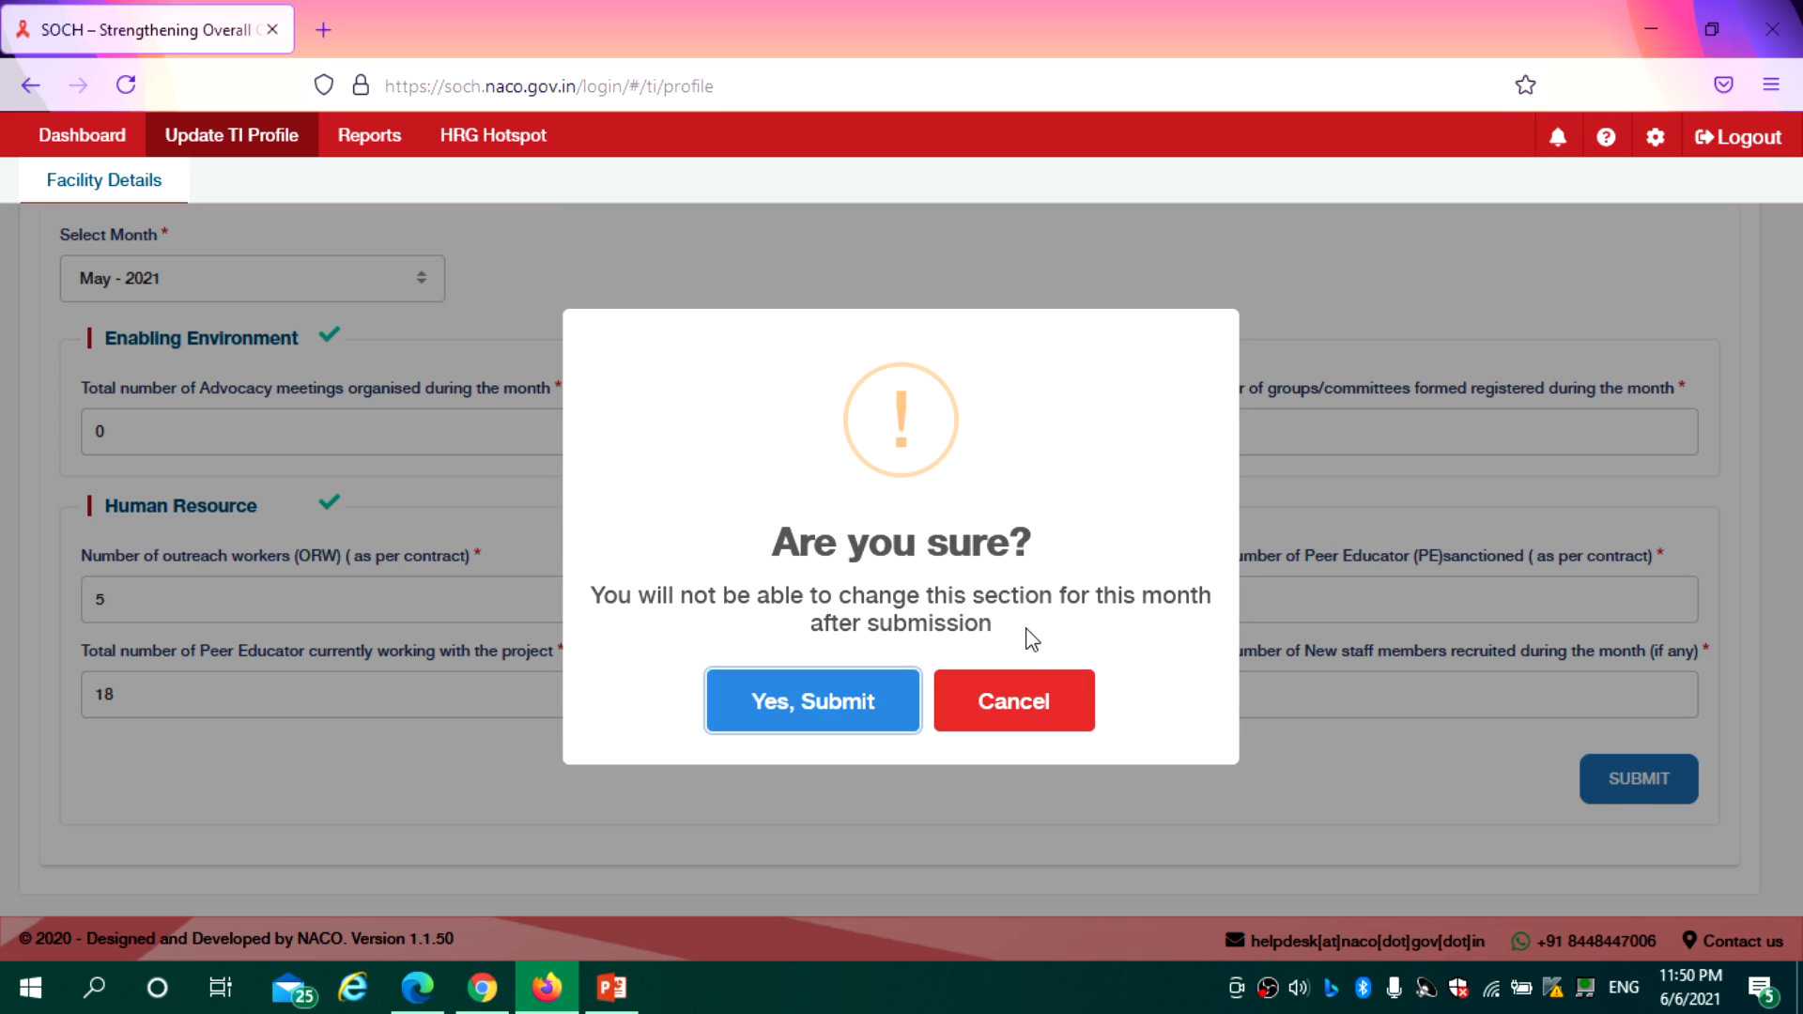
left_click(818, 723)
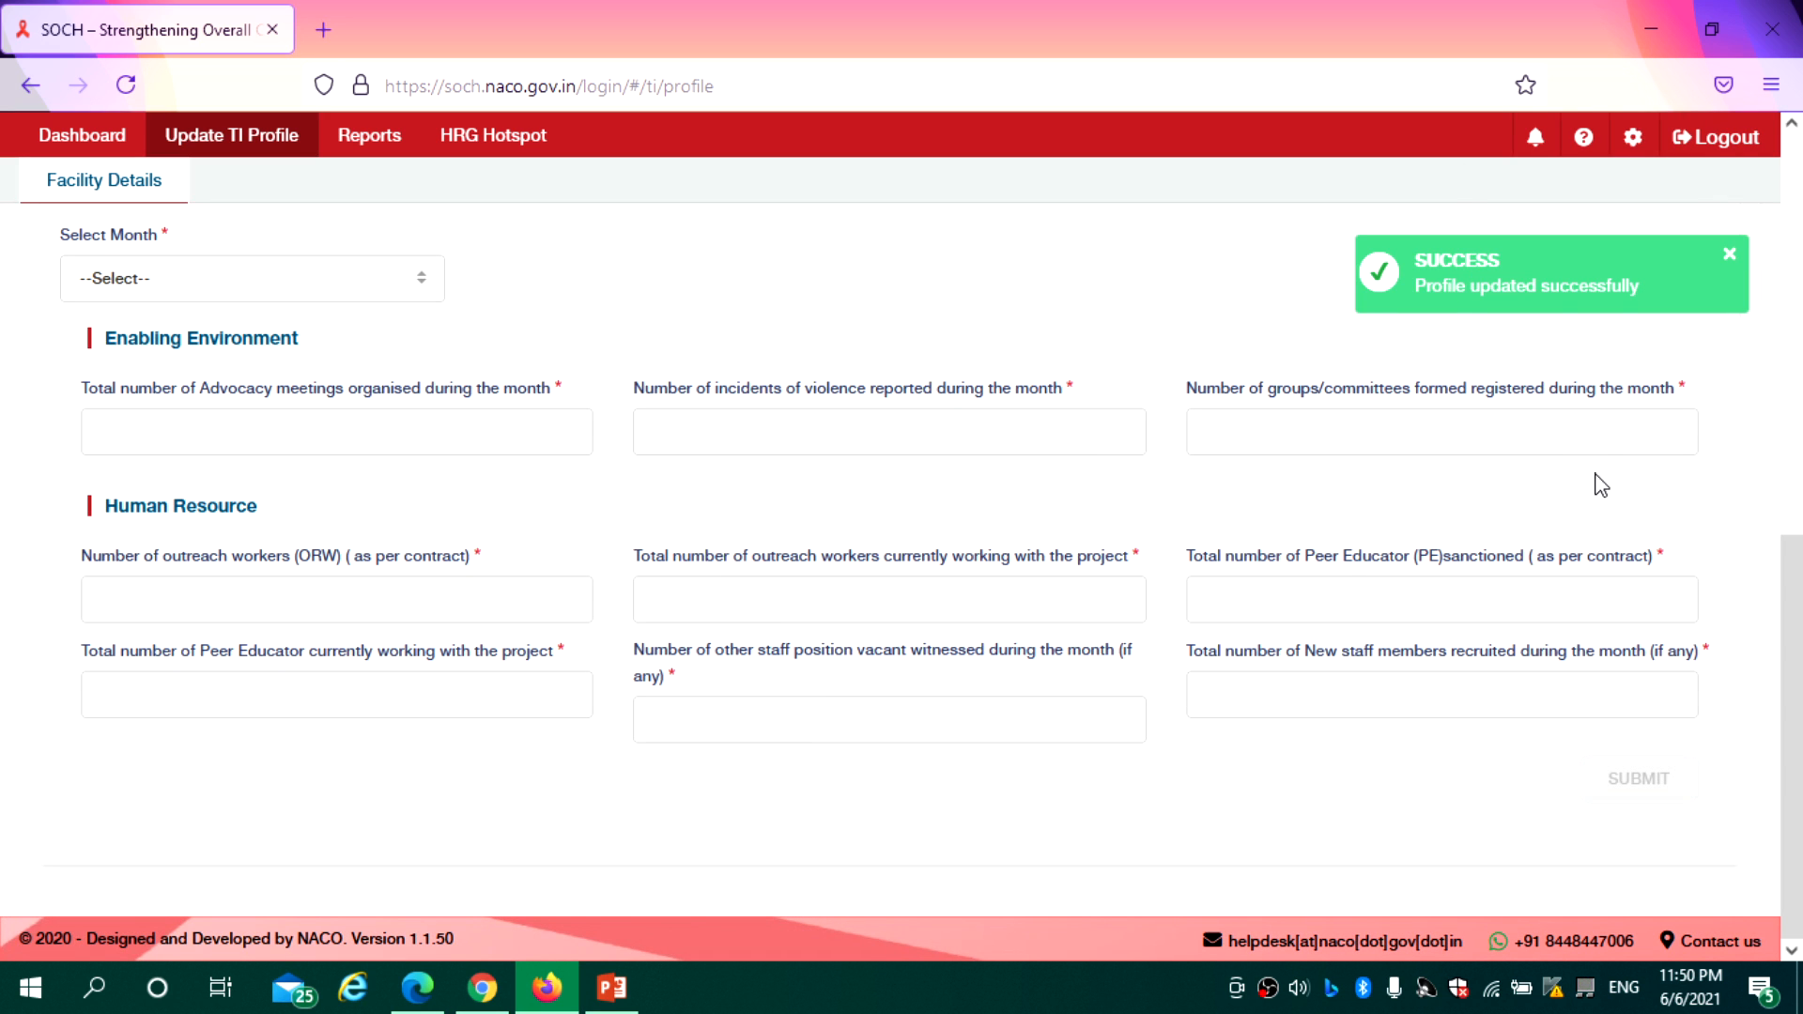
left_click_drag(1782, 616, 1782, 515)
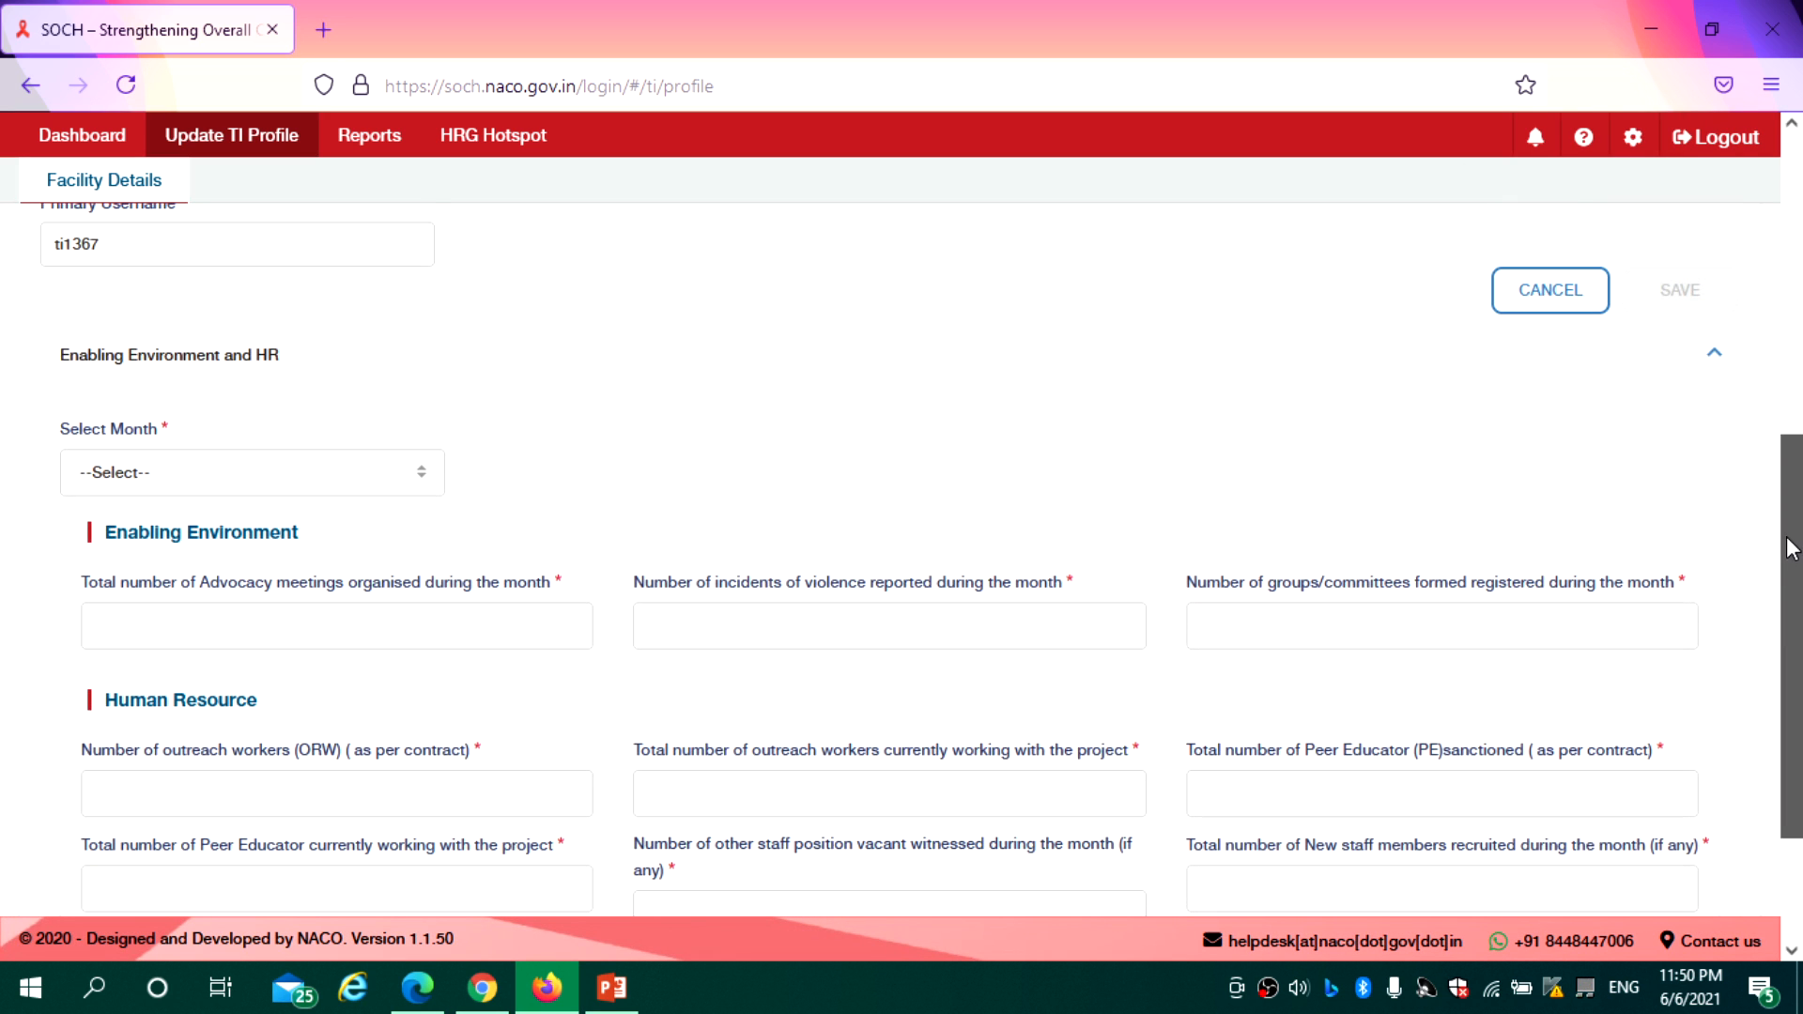
Switch the reporting month to June - 2021 and look over the blank fields
left_click(404, 474)
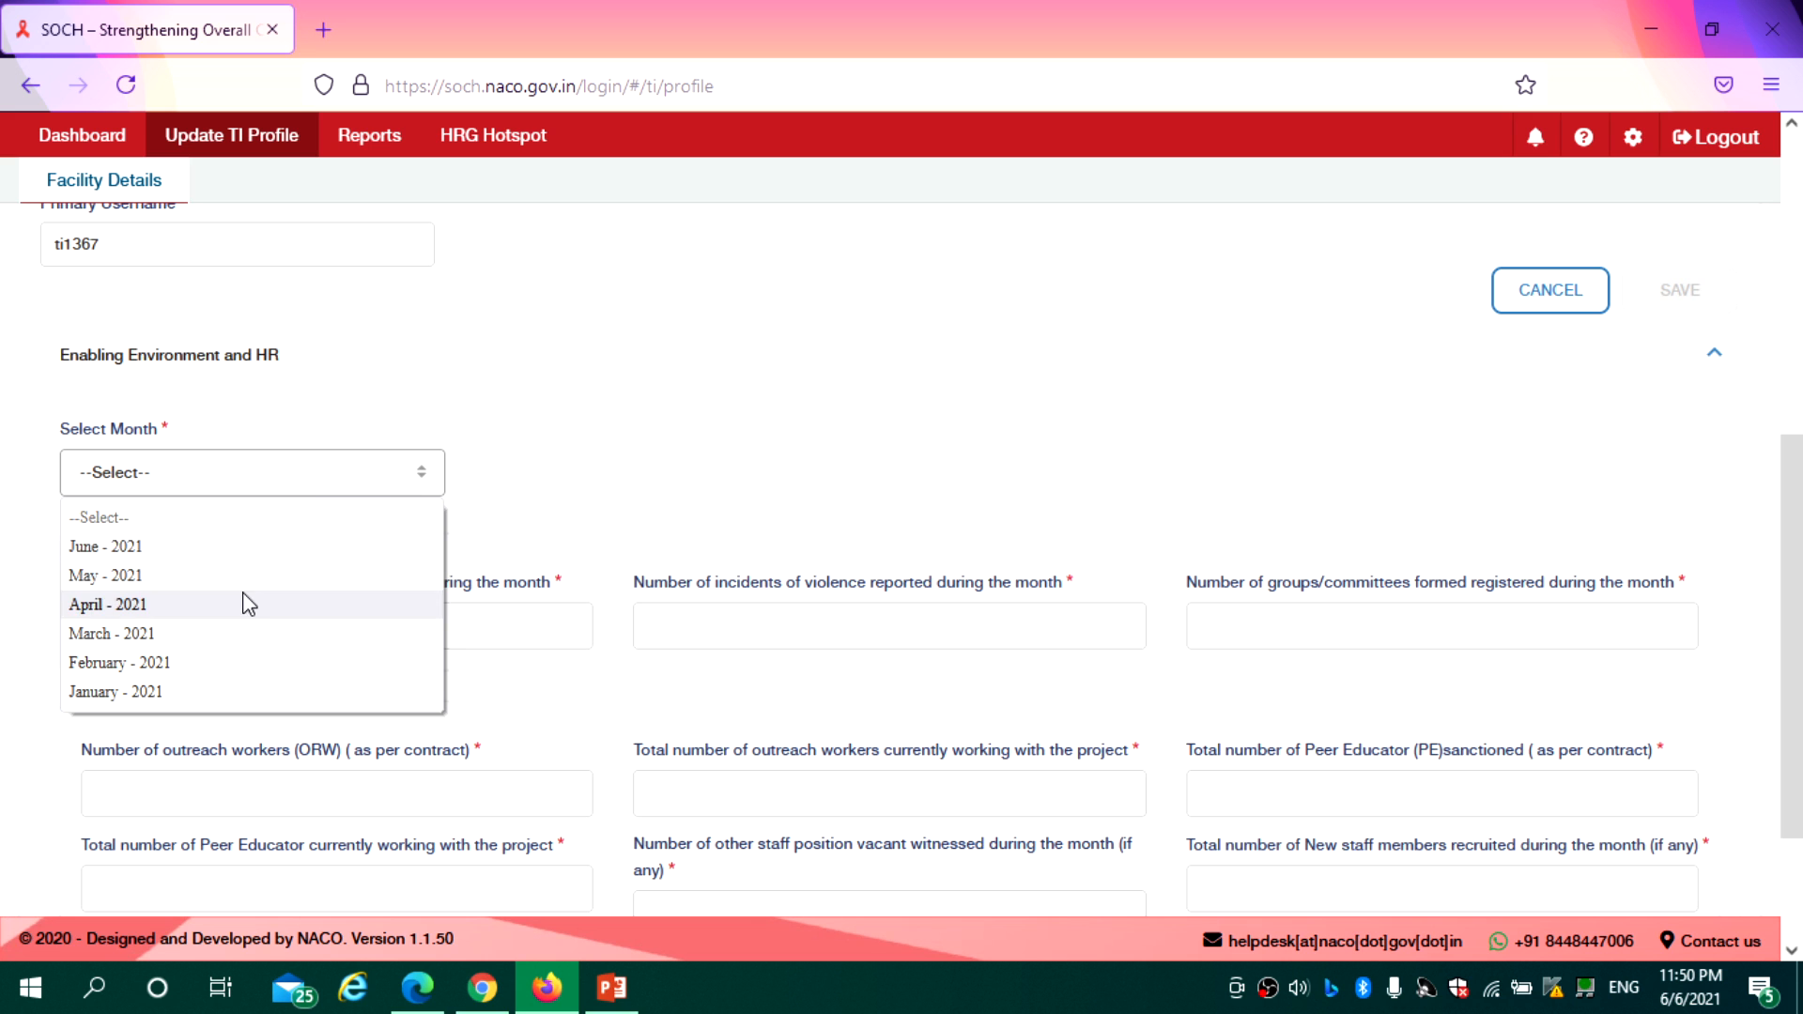
left_click(237, 553)
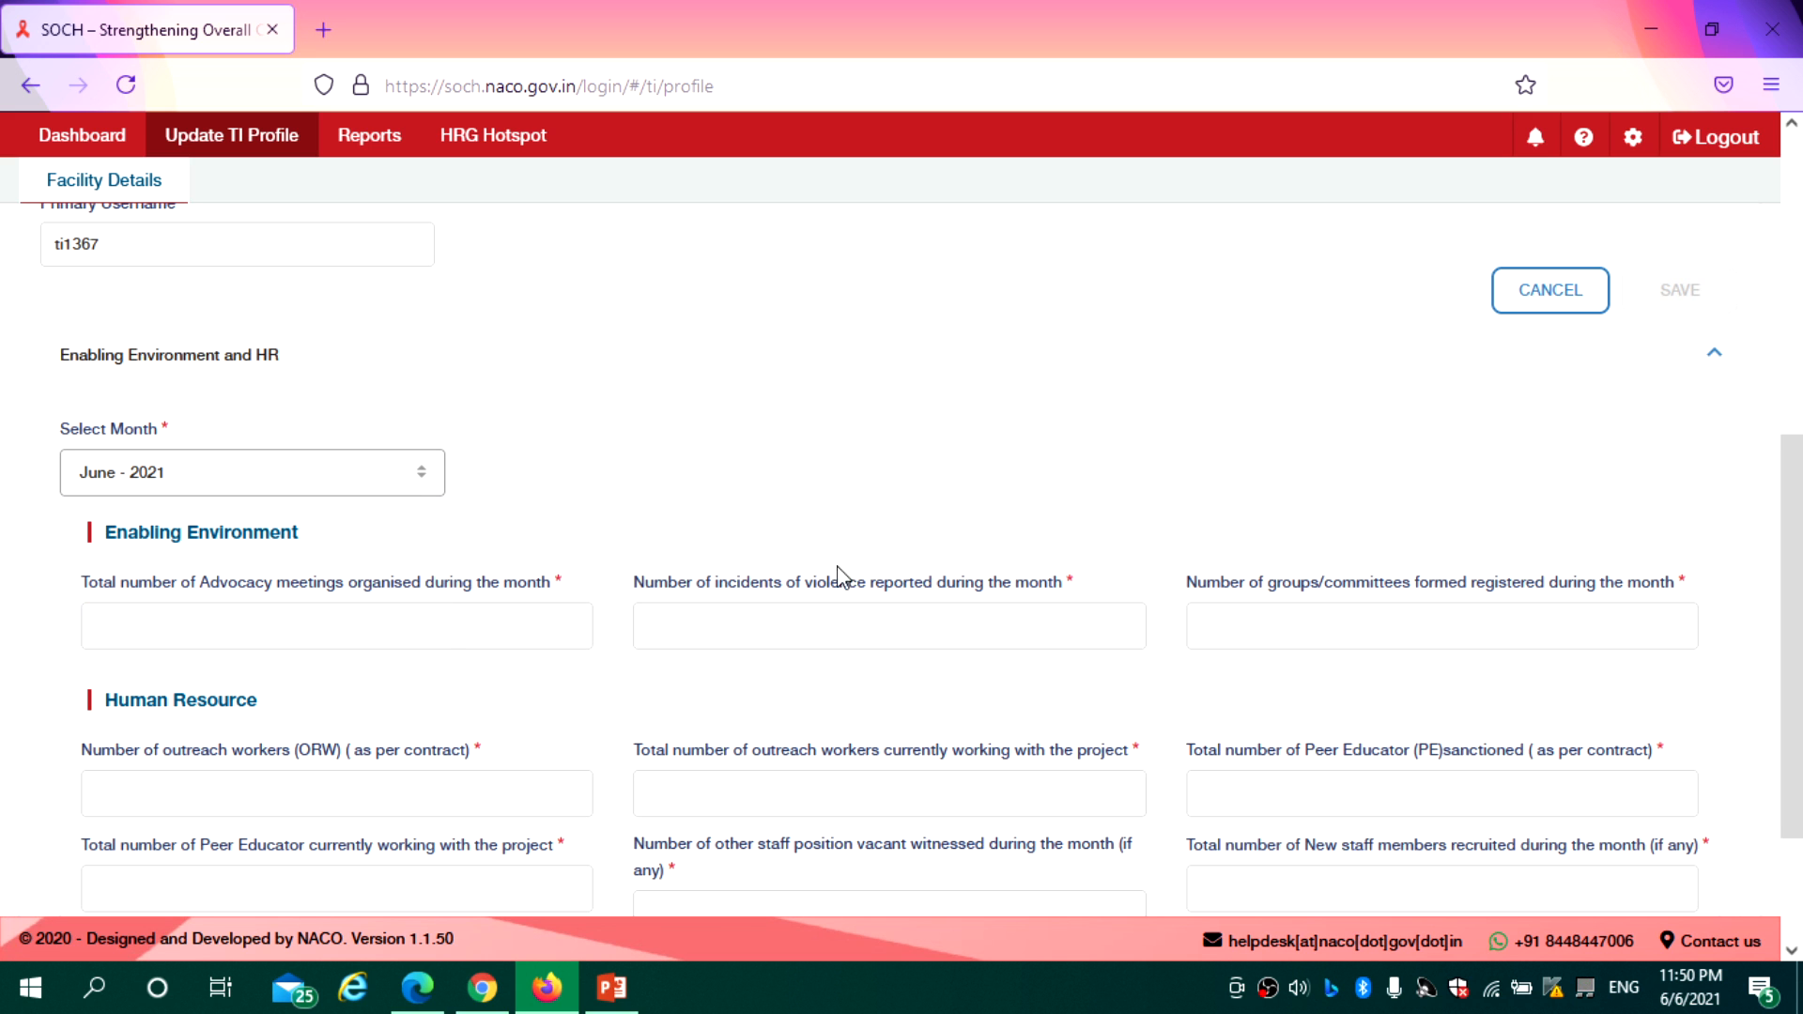
left_click_drag(1789, 560, 1800, 241)
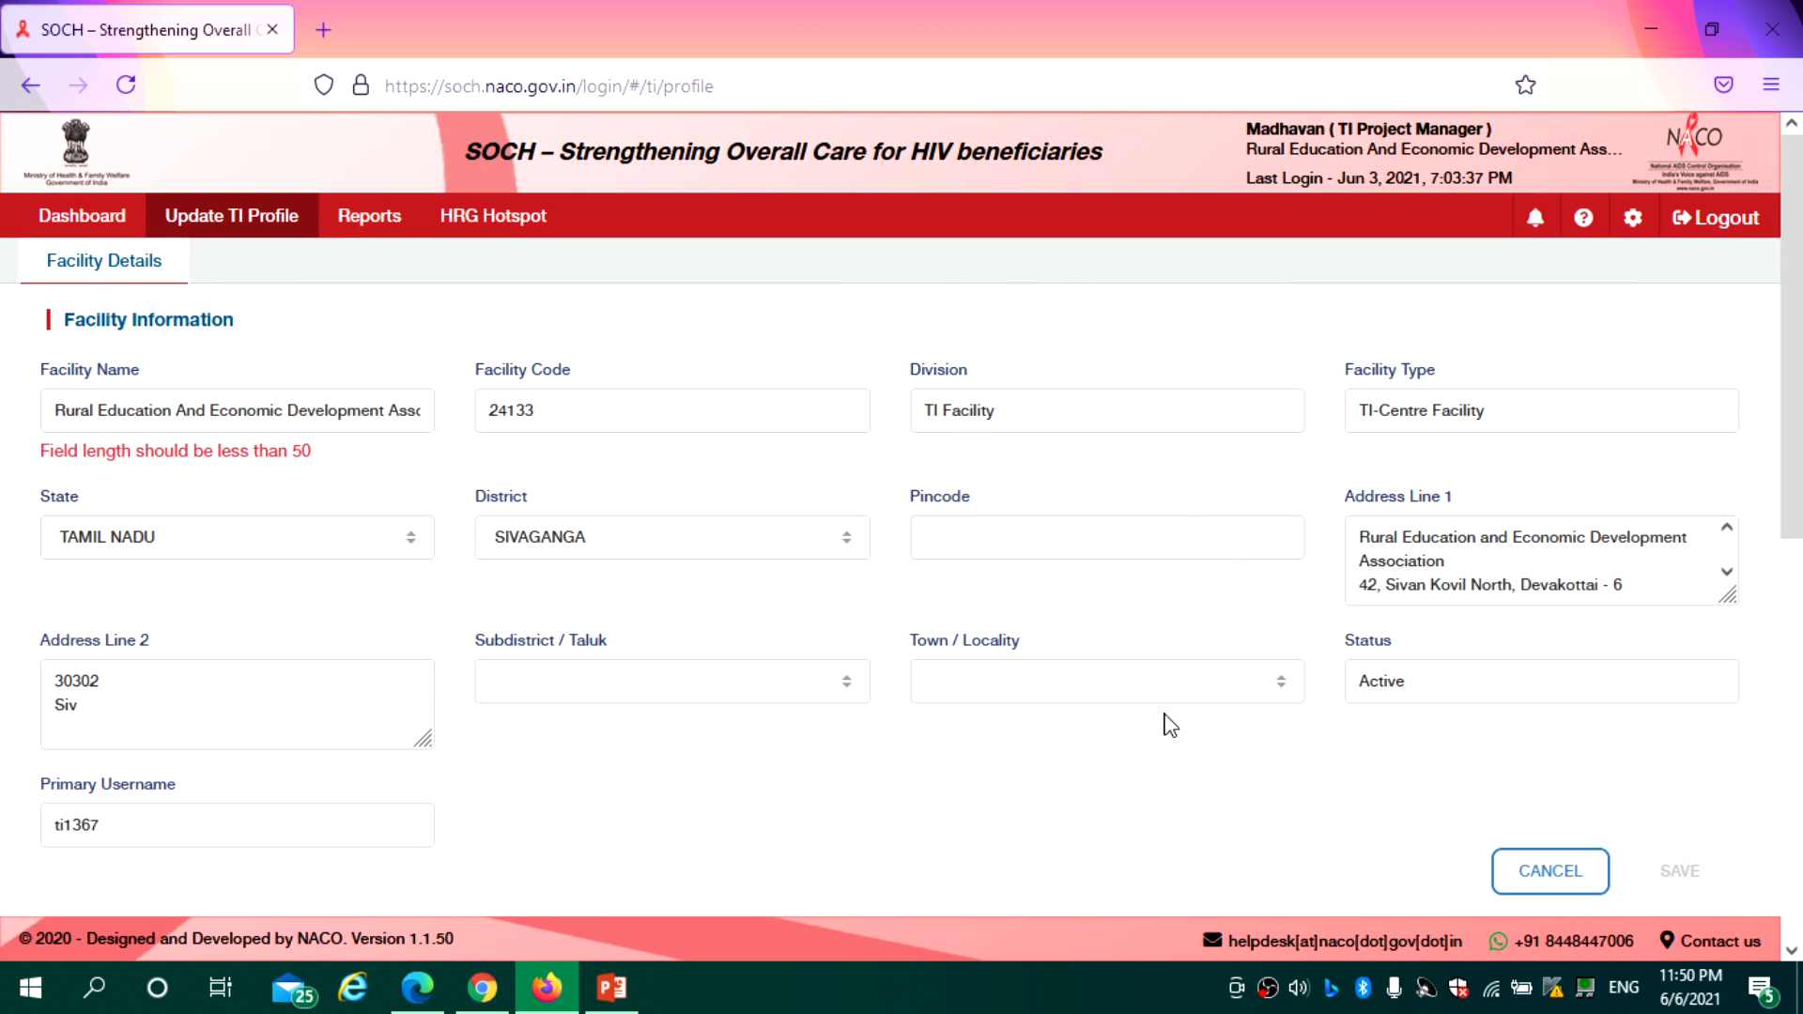
left_click_drag(1799, 355, 1800, 752)
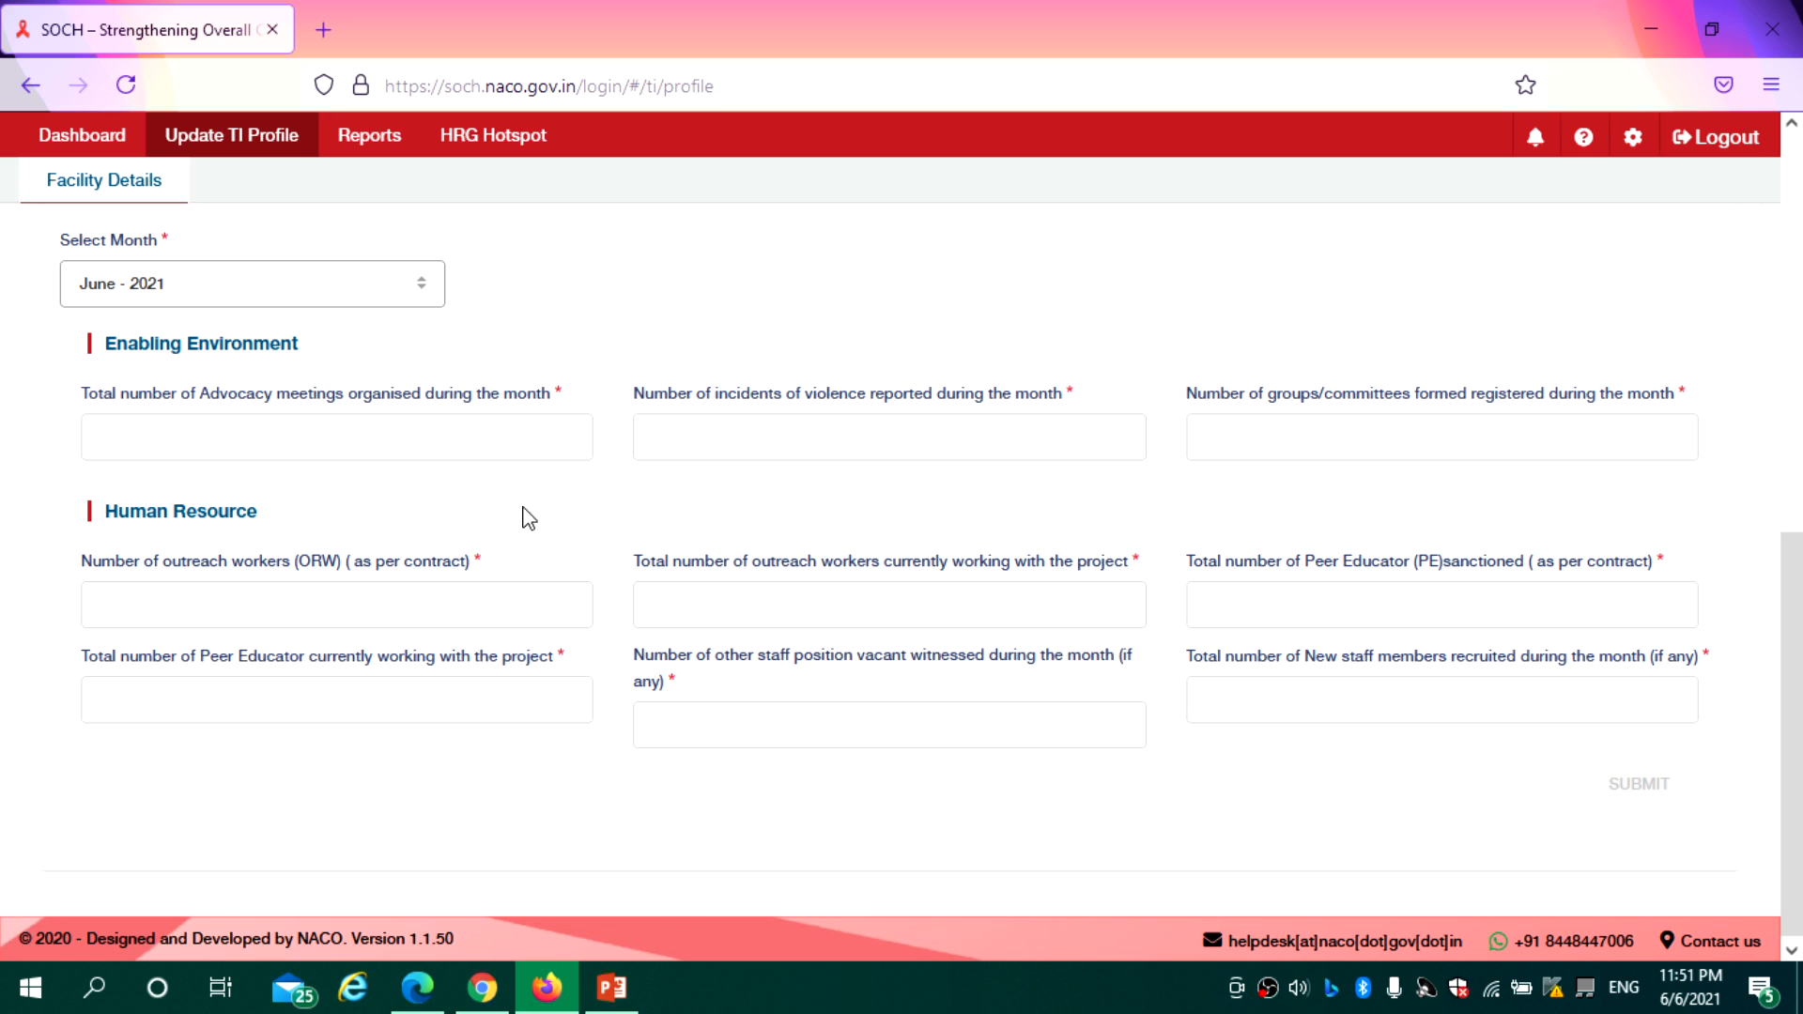
Reselect May - 2021 to check its saved violence, committee and Peer Educator values, then open HRG Hotspot
left_click(326, 288)
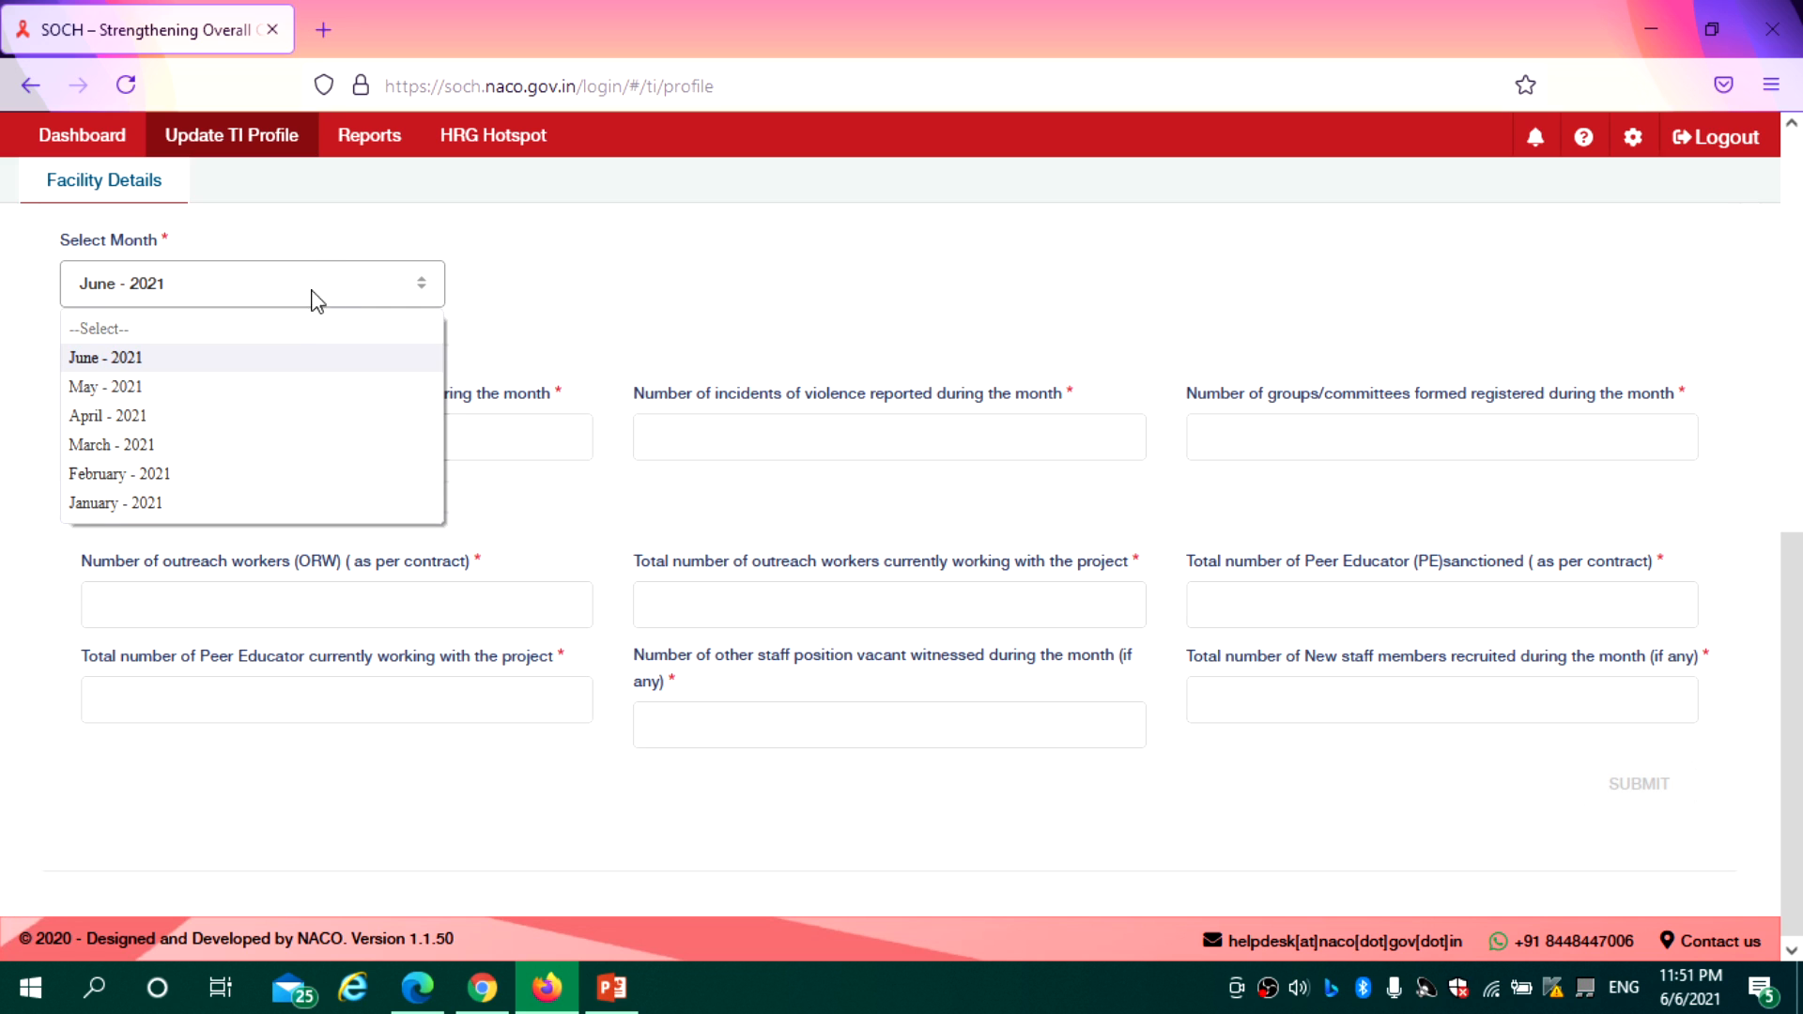
left_click(256, 389)
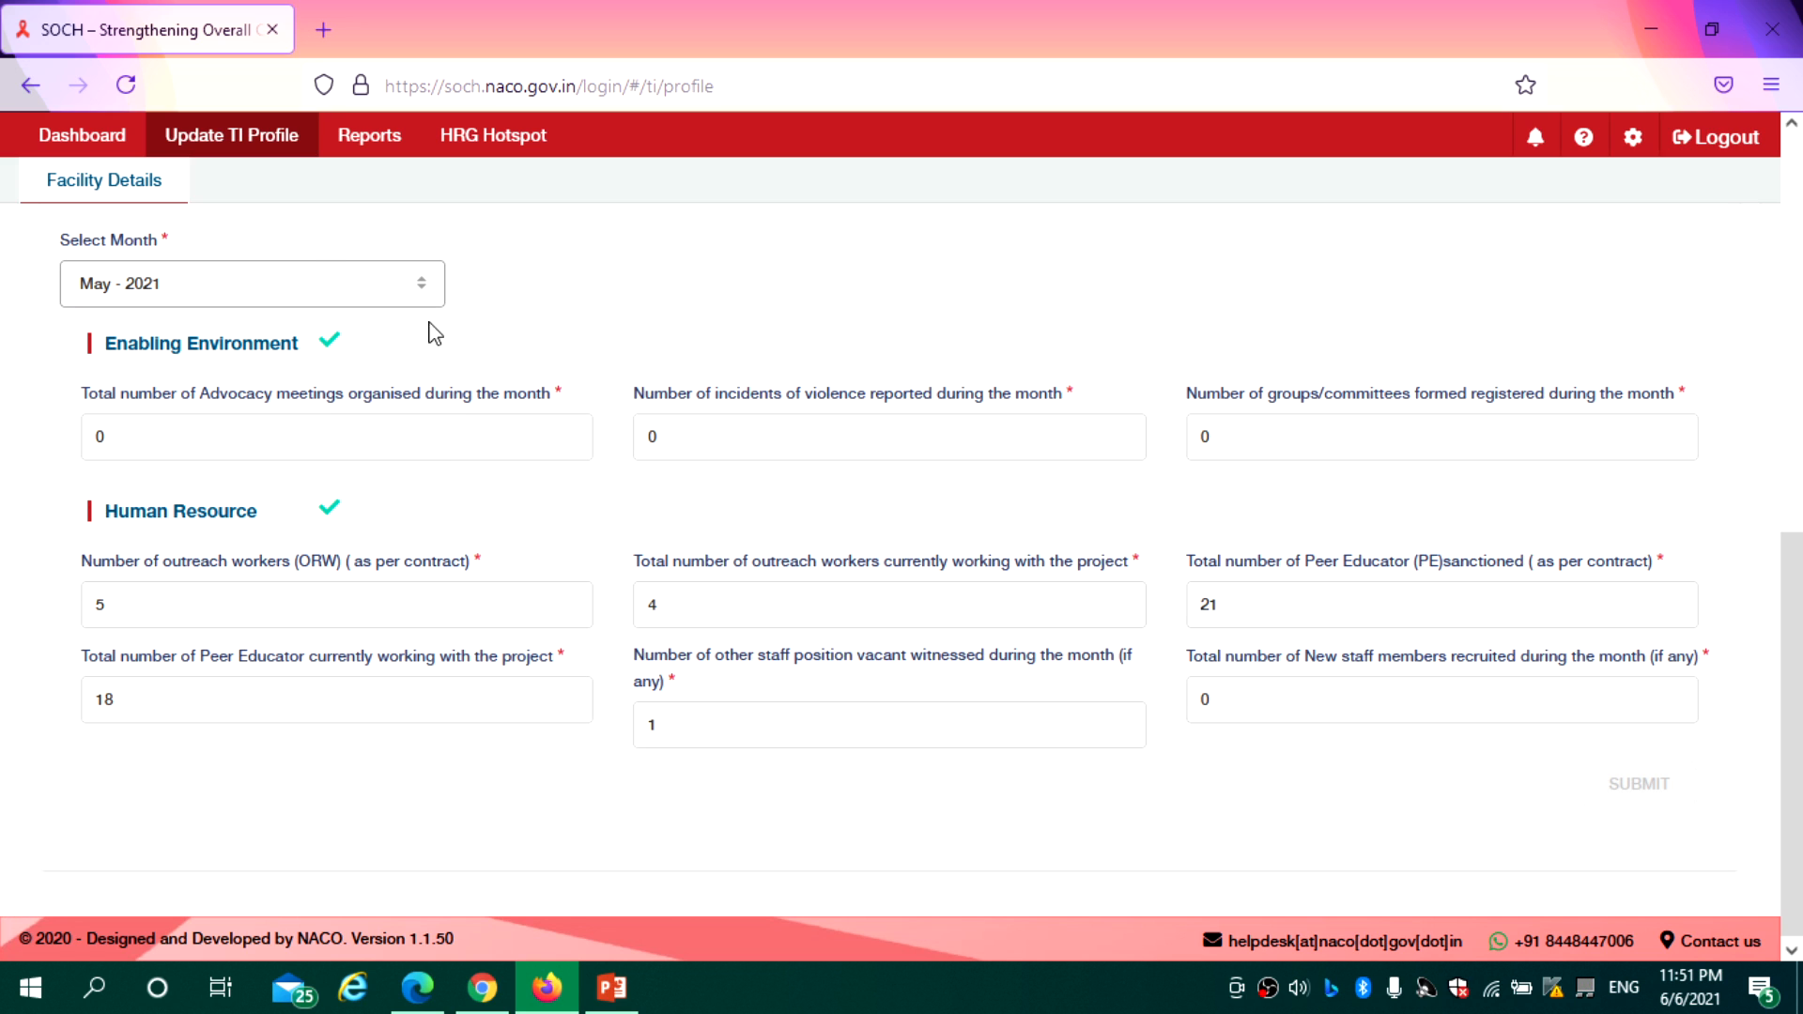
left_click(729, 421)
left_click(1226, 437)
left_click(1252, 609)
left_click_drag(1798, 608, 1800, 202)
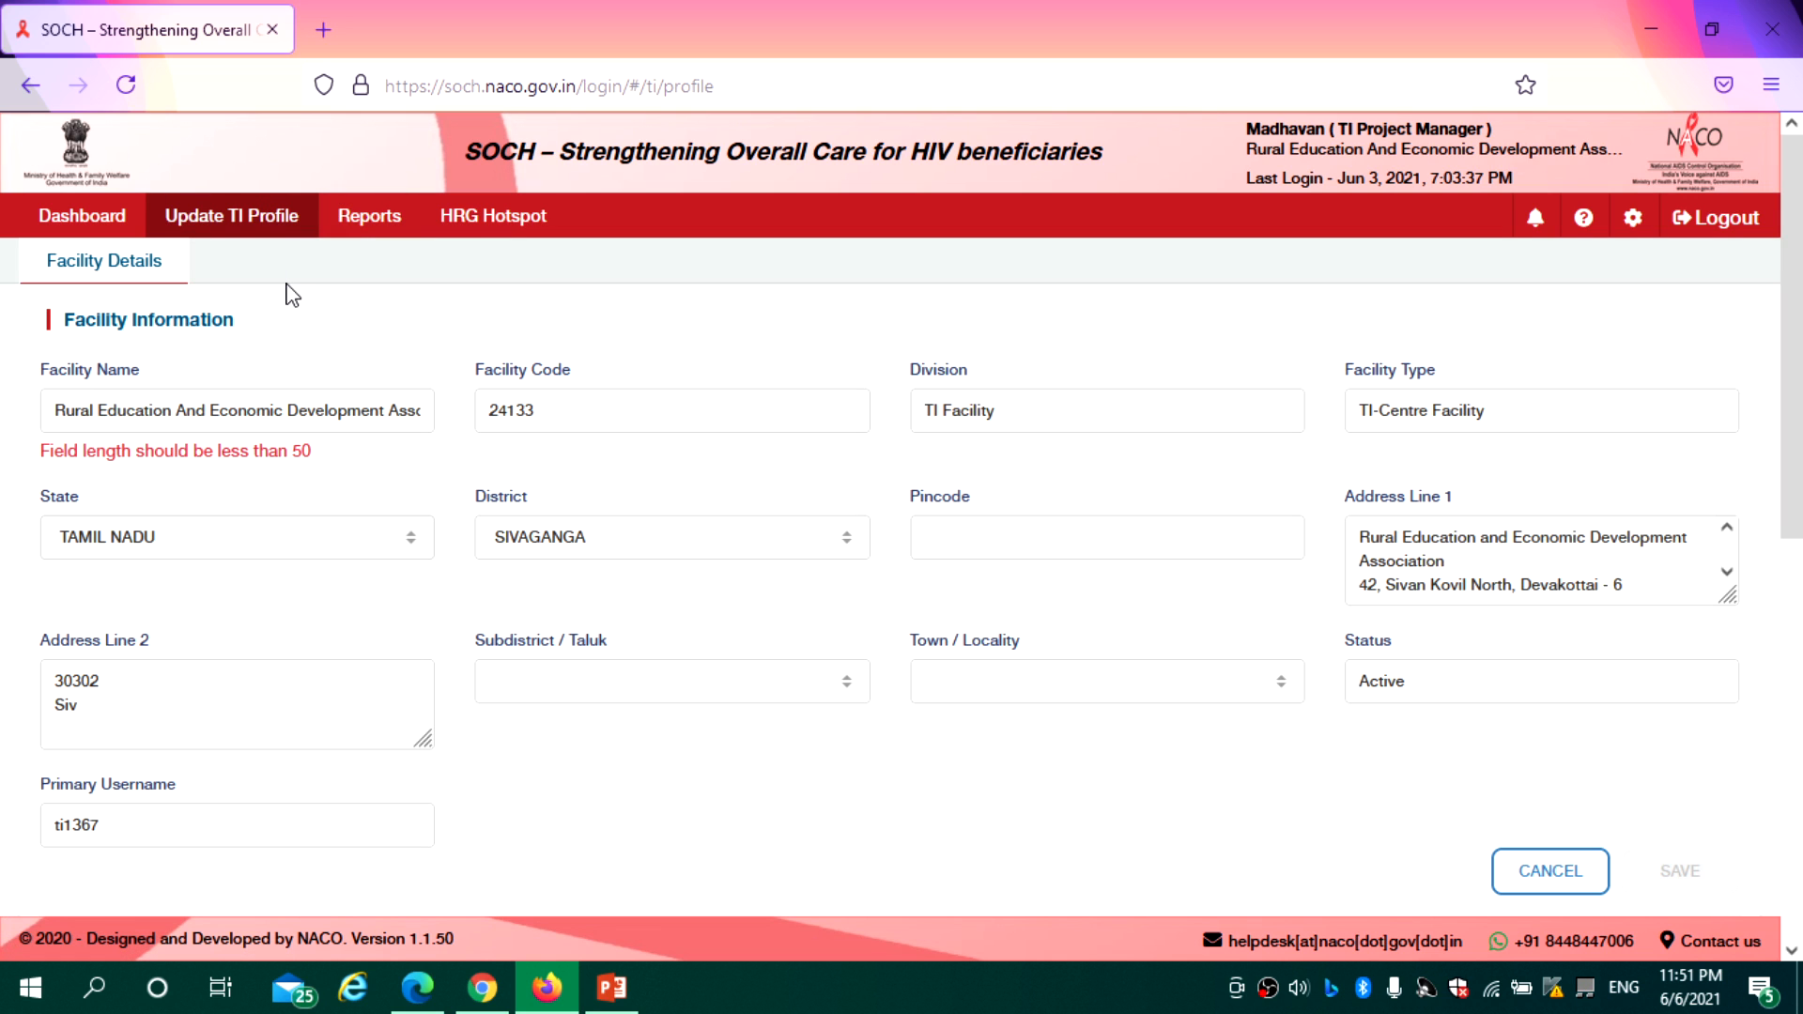
left_click(496, 231)
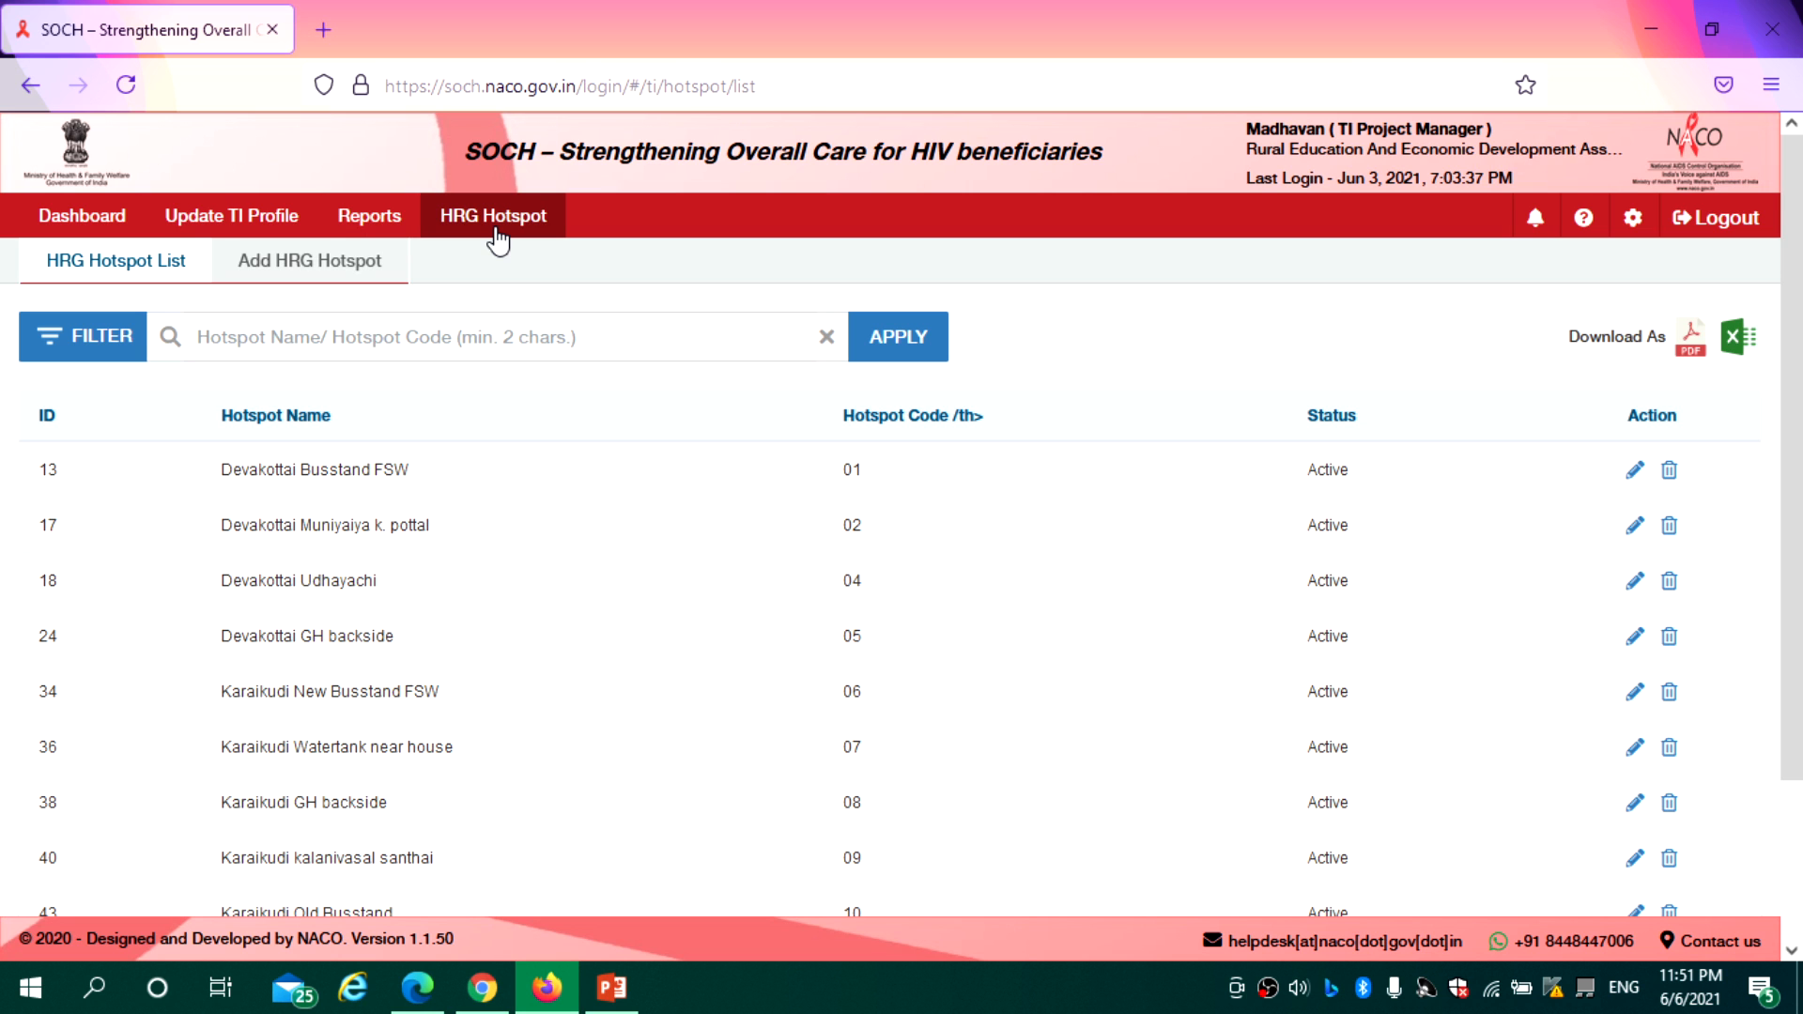
View the Add HRG Hotspot form, then return to Update TI Profile
left_click(360, 259)
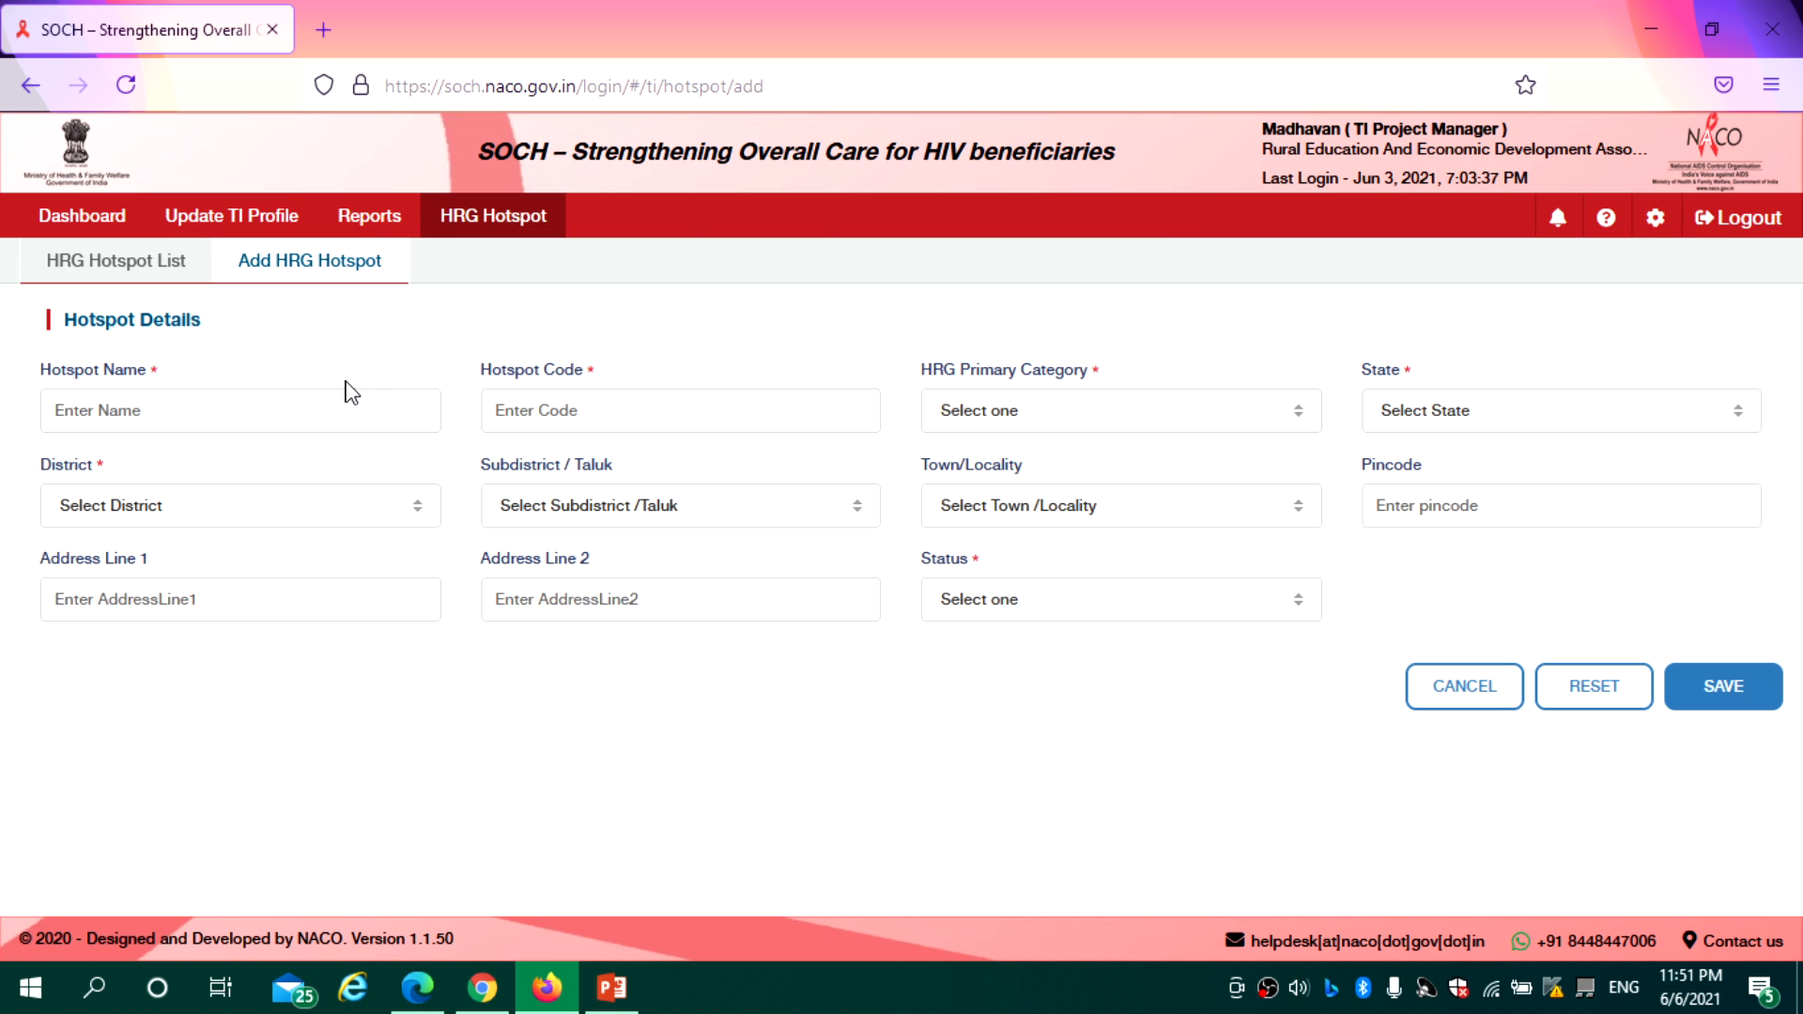
left_click(226, 223)
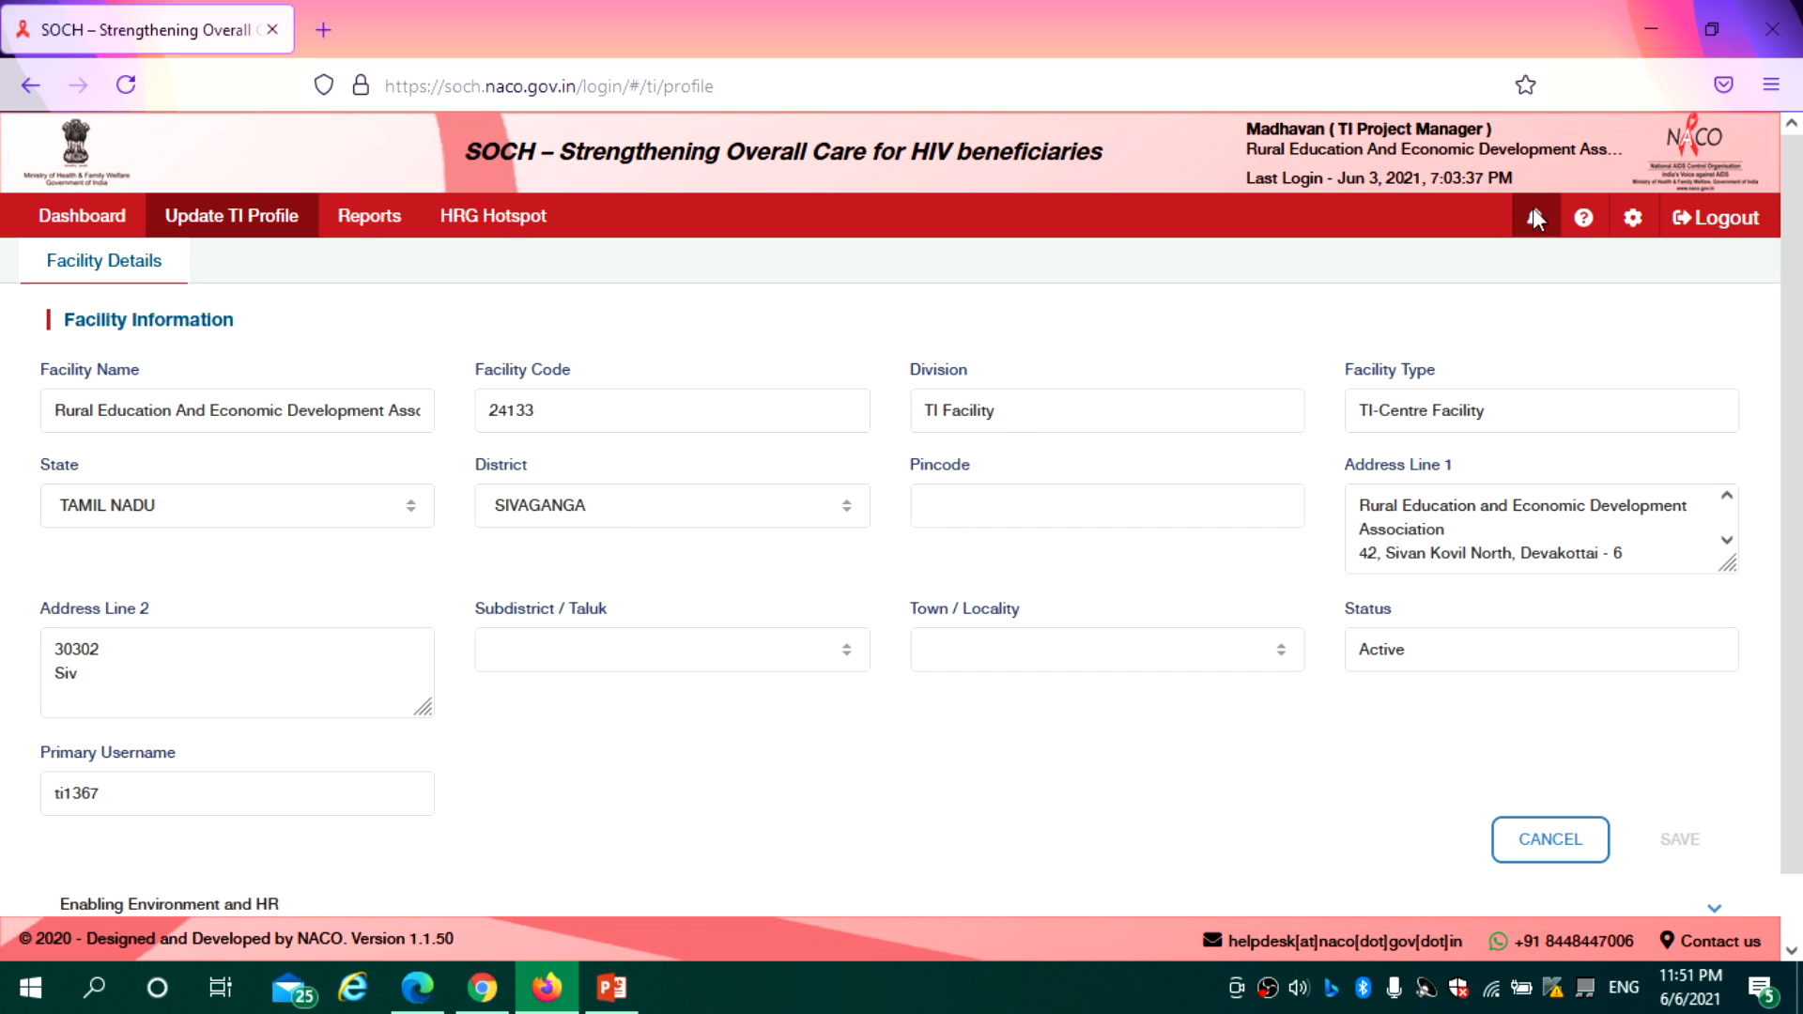
Log out of the project manager account and move to the counsellor's portal window
left_click(1726, 230)
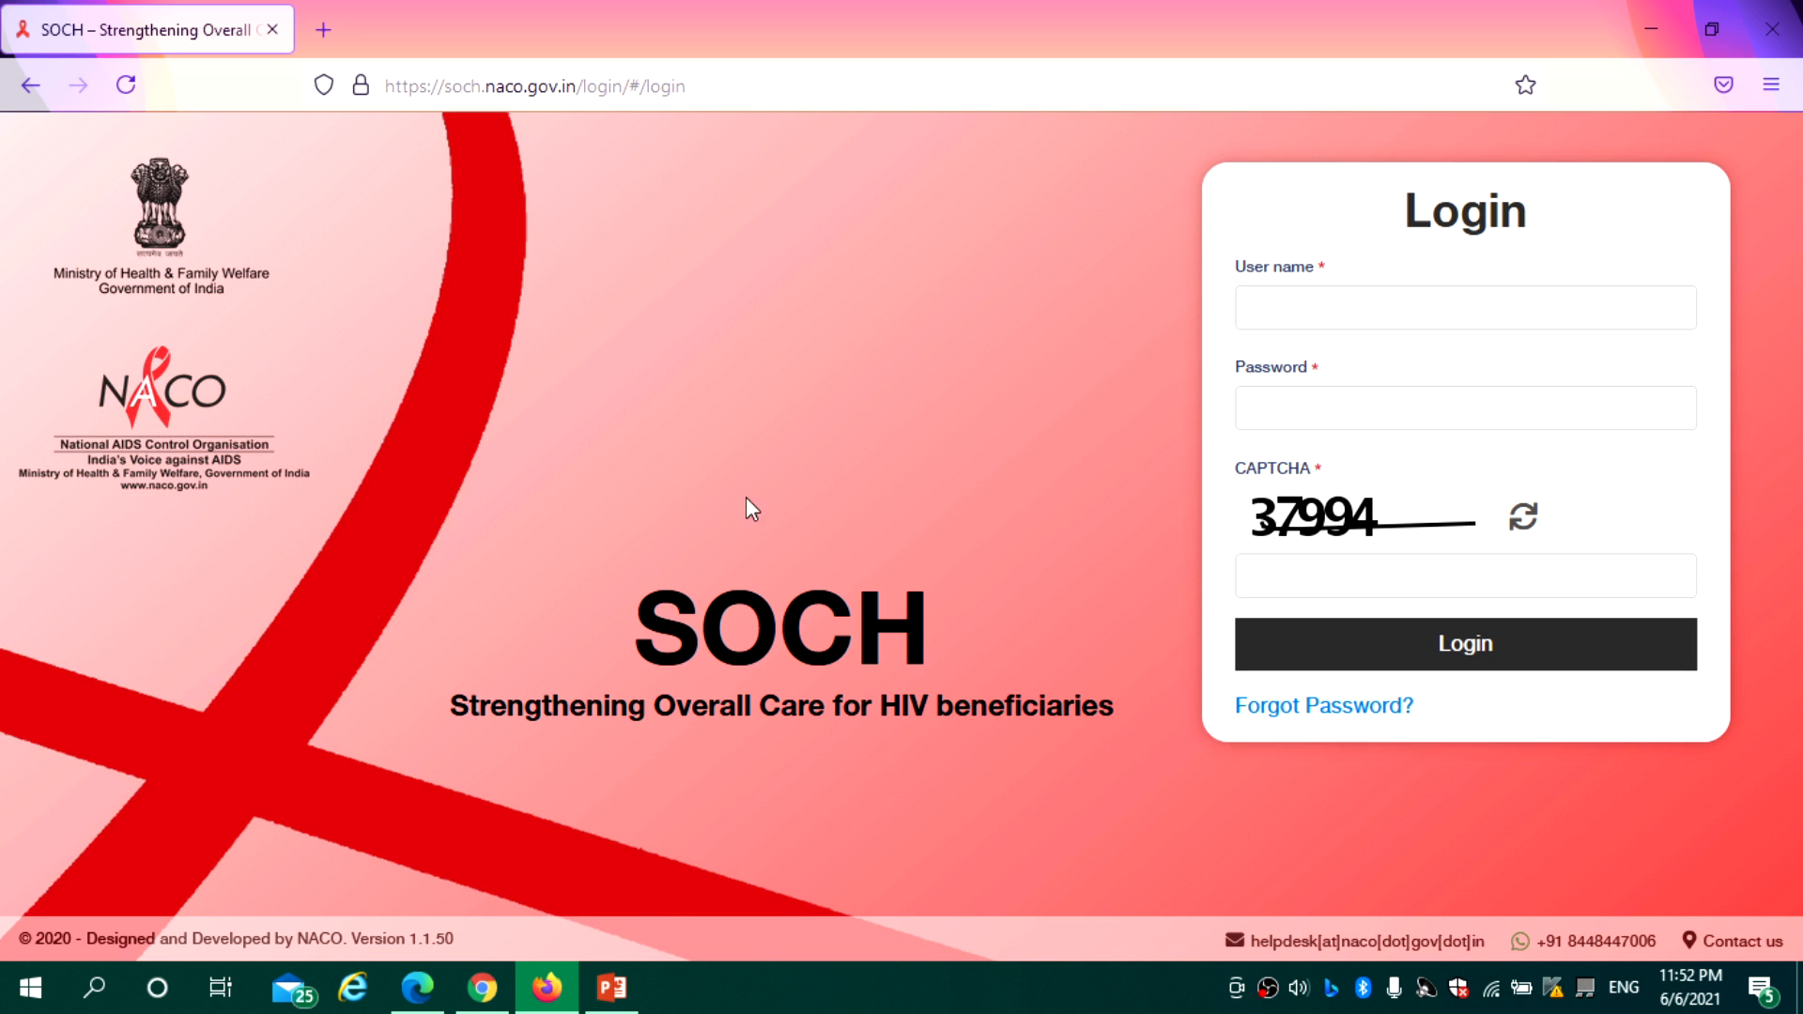
left_click(479, 994)
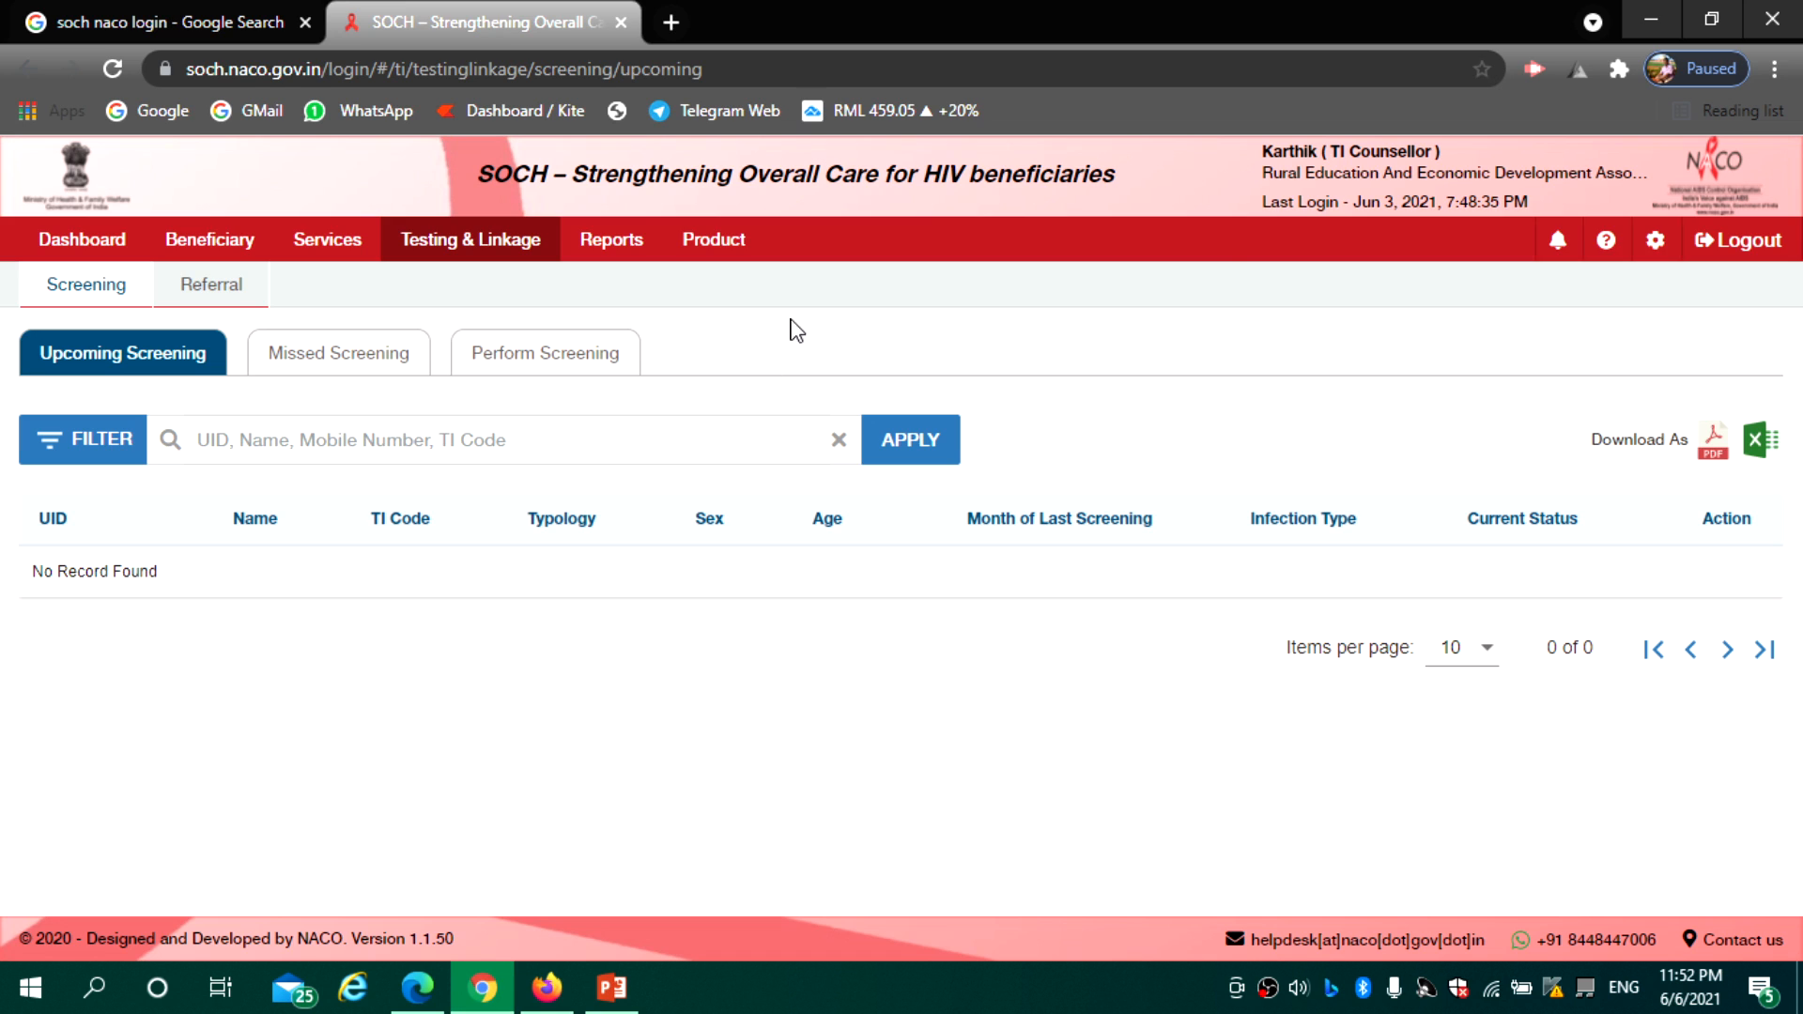
mouse_move(416, 988)
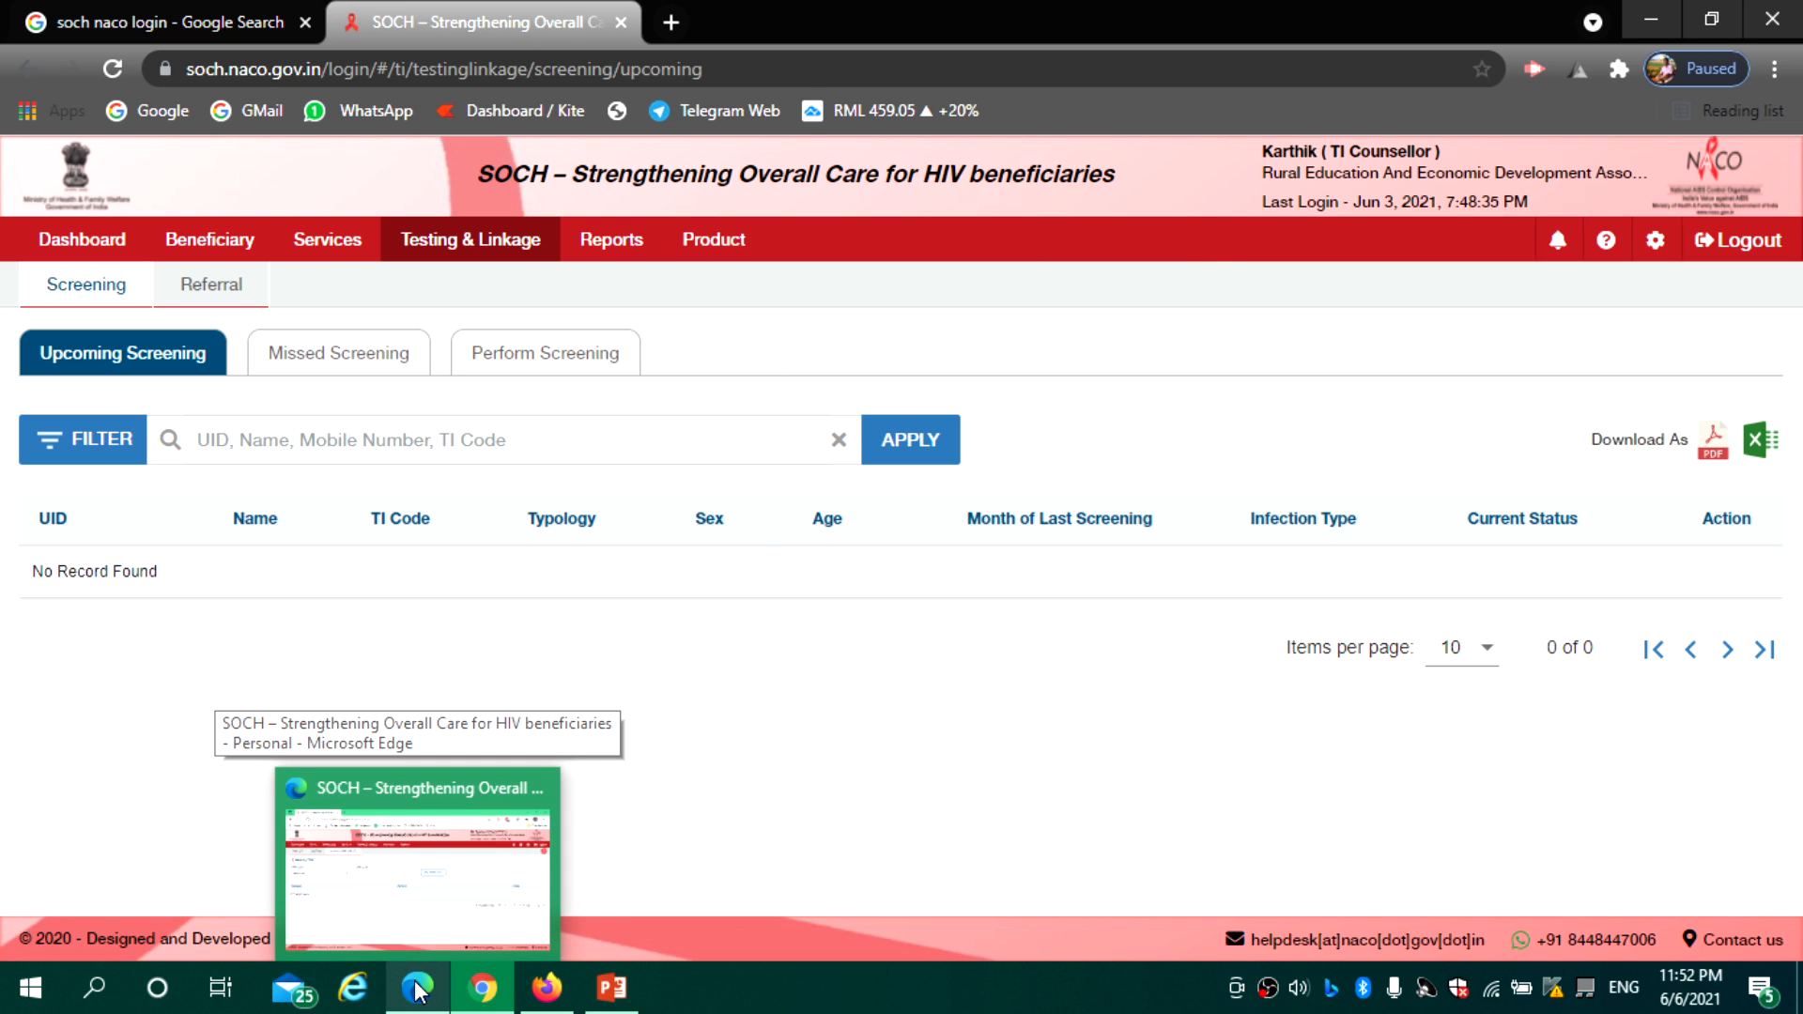
left_click(416, 988)
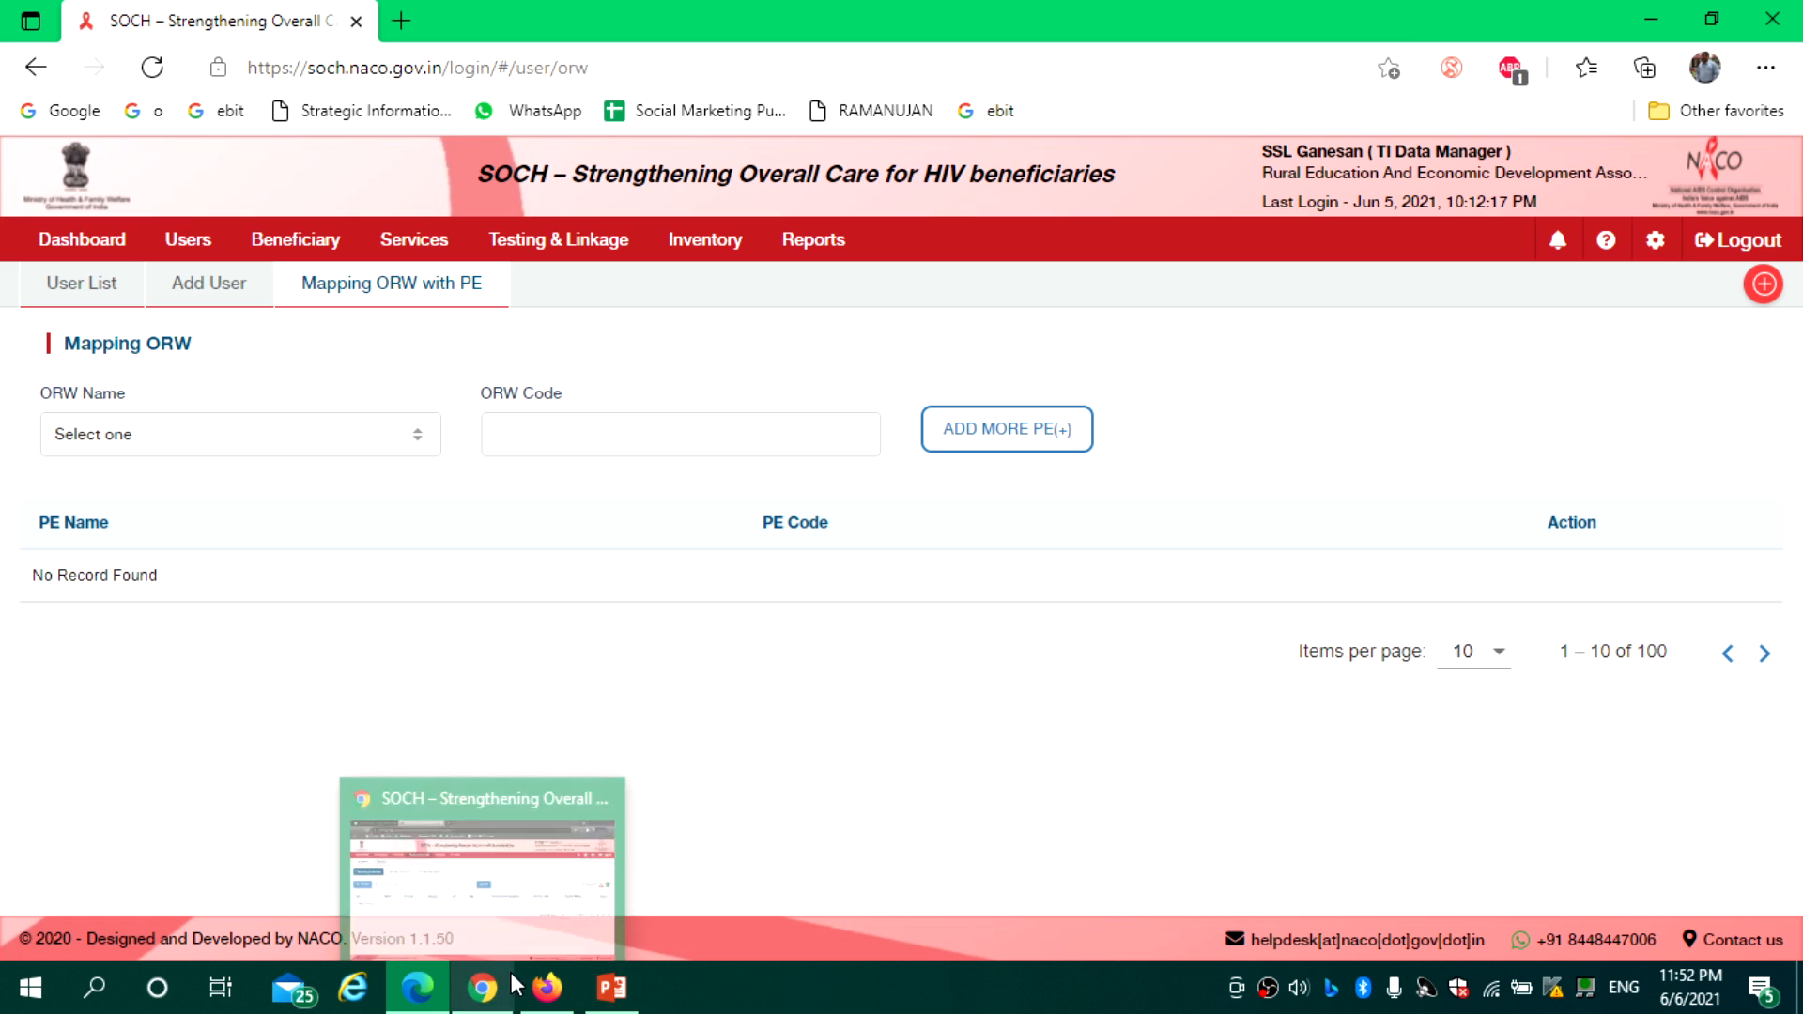
left_click(487, 995)
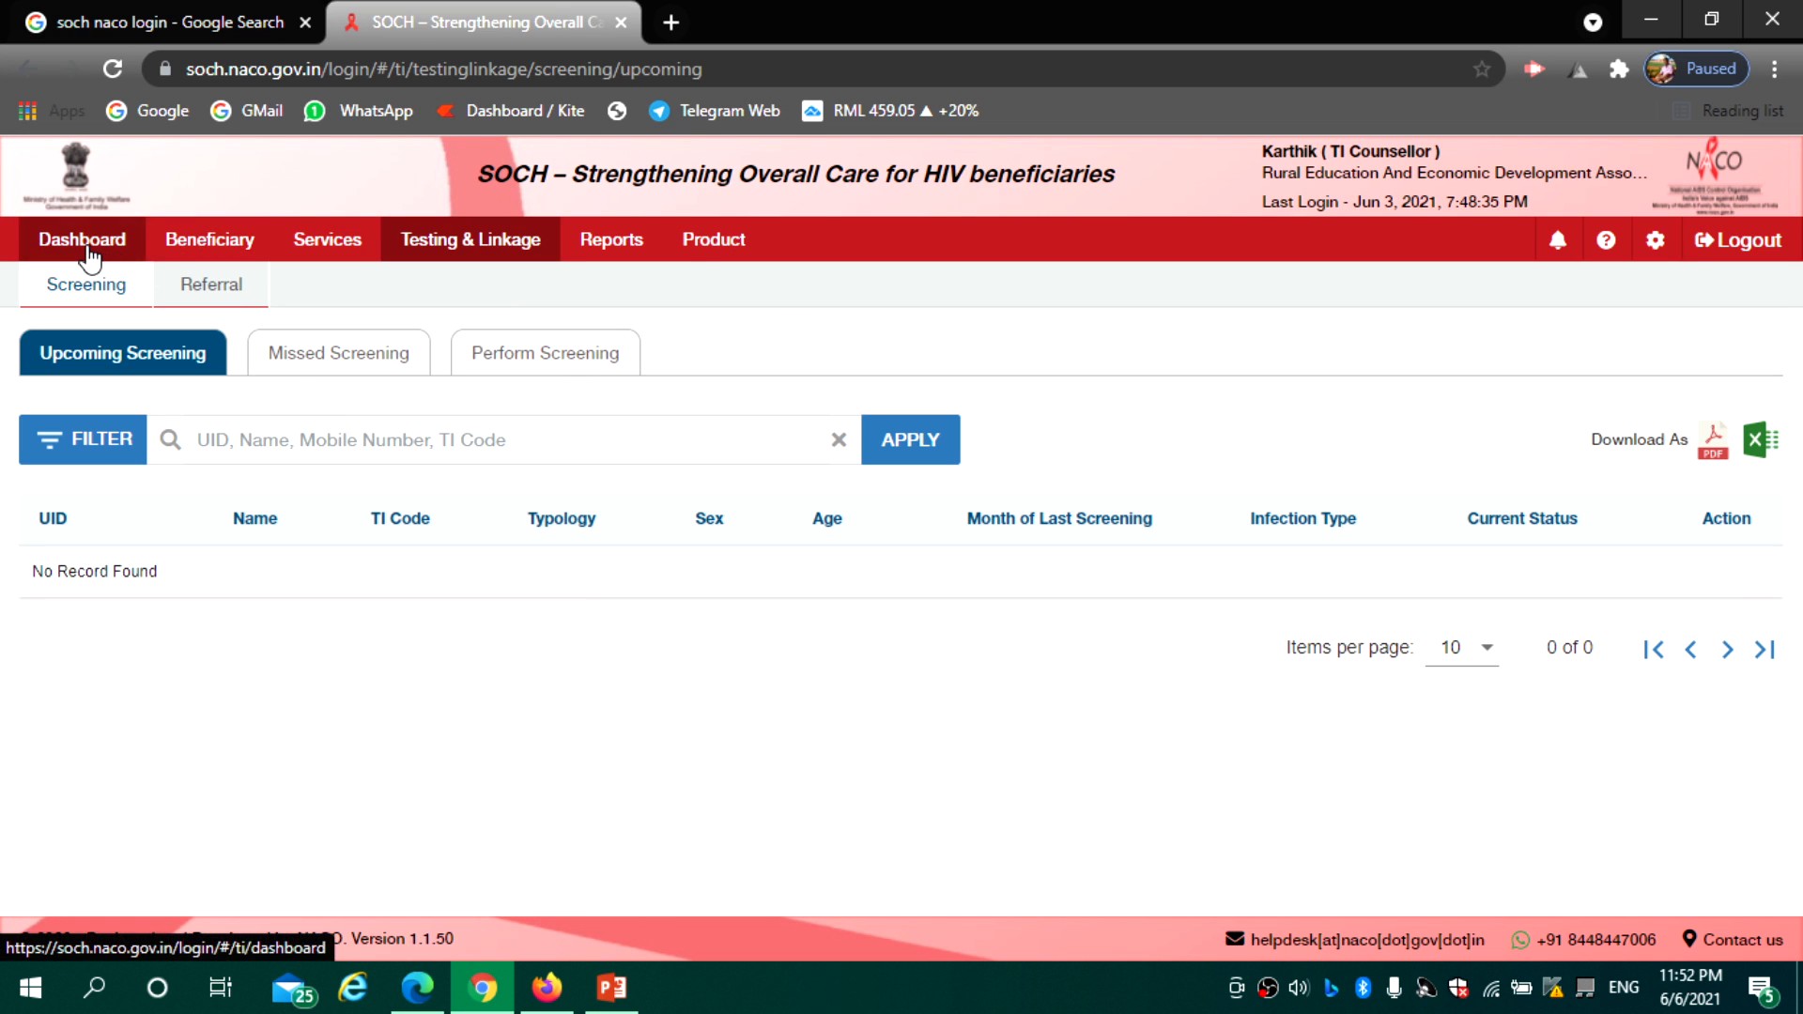
Visit the Beneficiary, Services and Testing & Linkage pages, then log the counsellor out
left_click(200, 252)
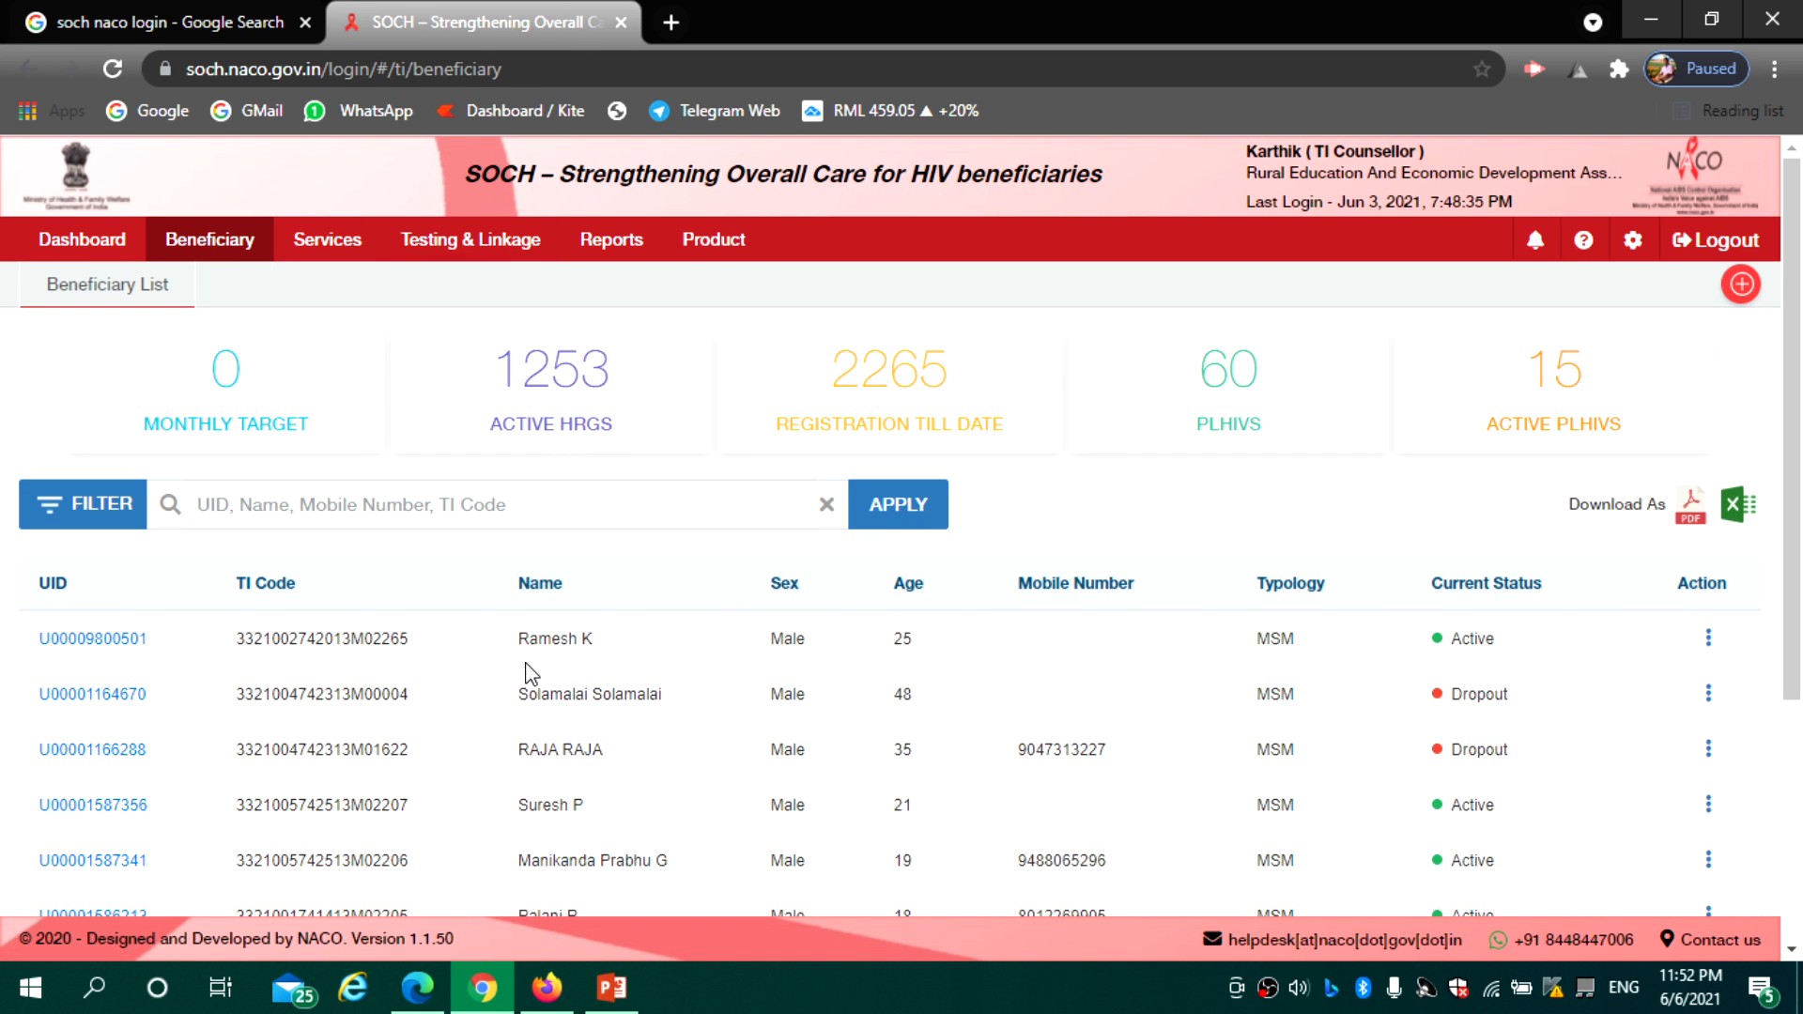
left_click(328, 249)
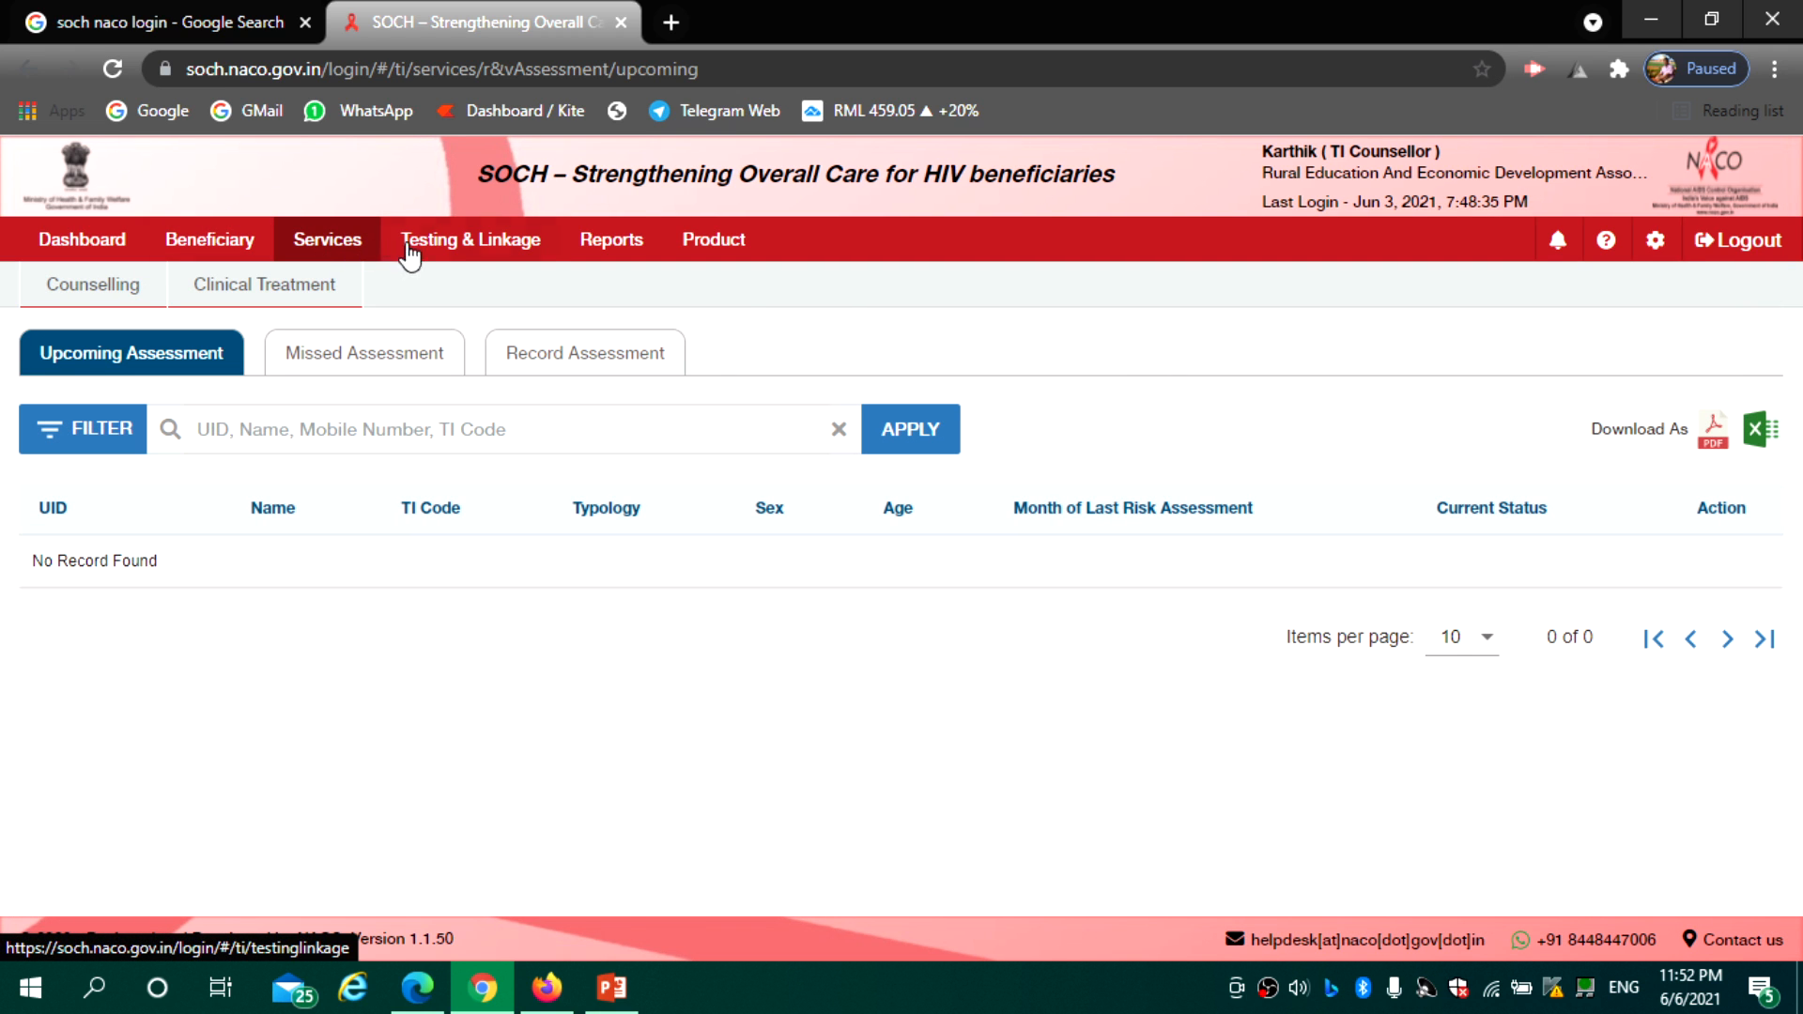
left_click(460, 251)
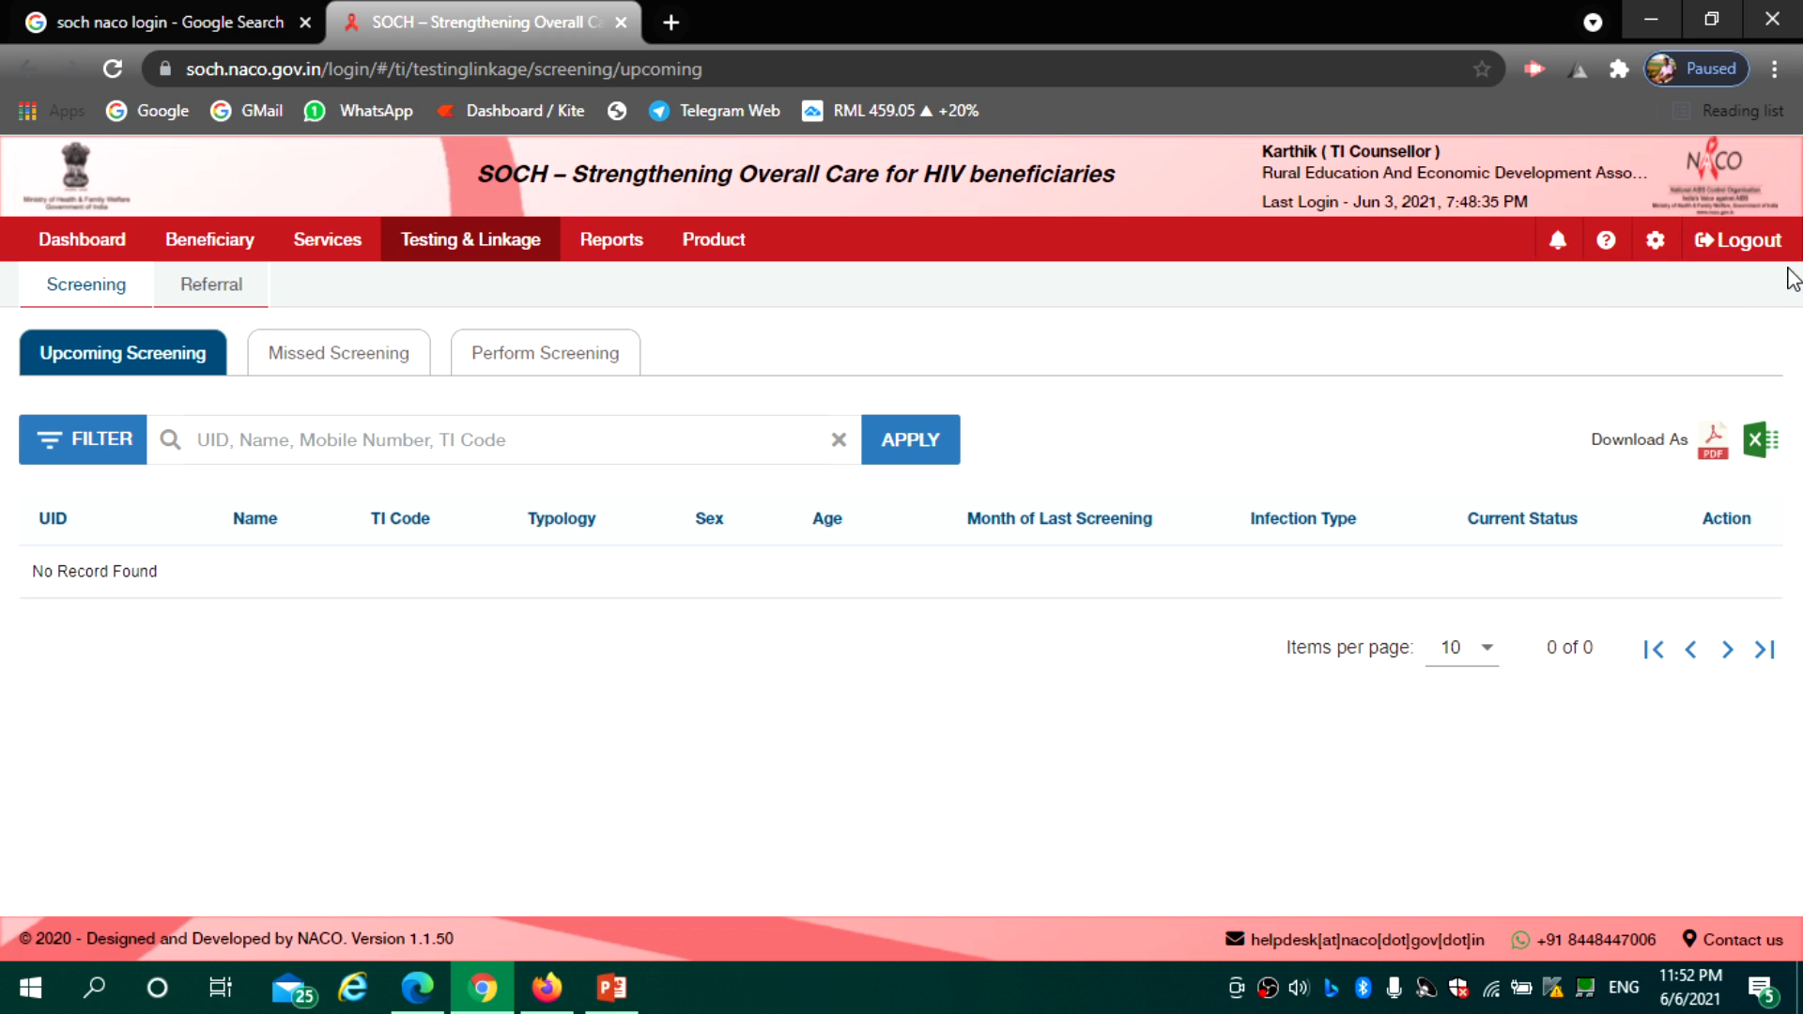
left_click(1750, 251)
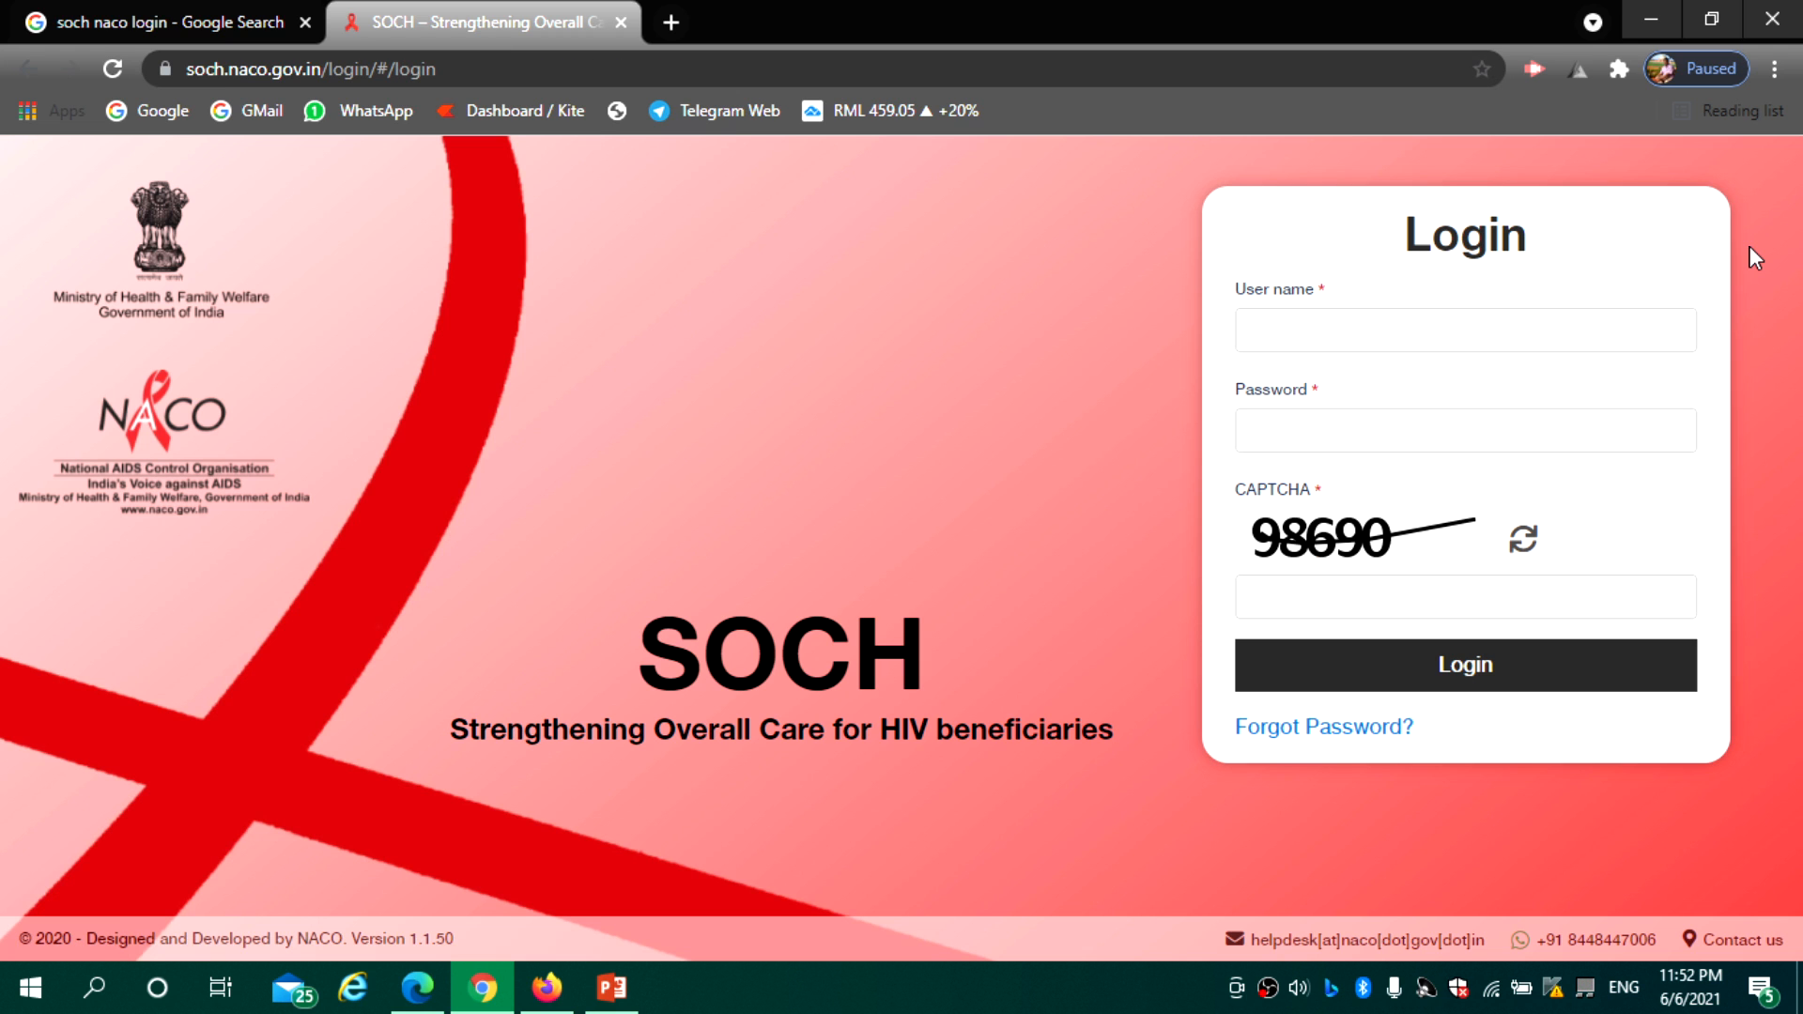
Bring up the data manager's Edge window and select the Add User tab
mouse_move(418, 986)
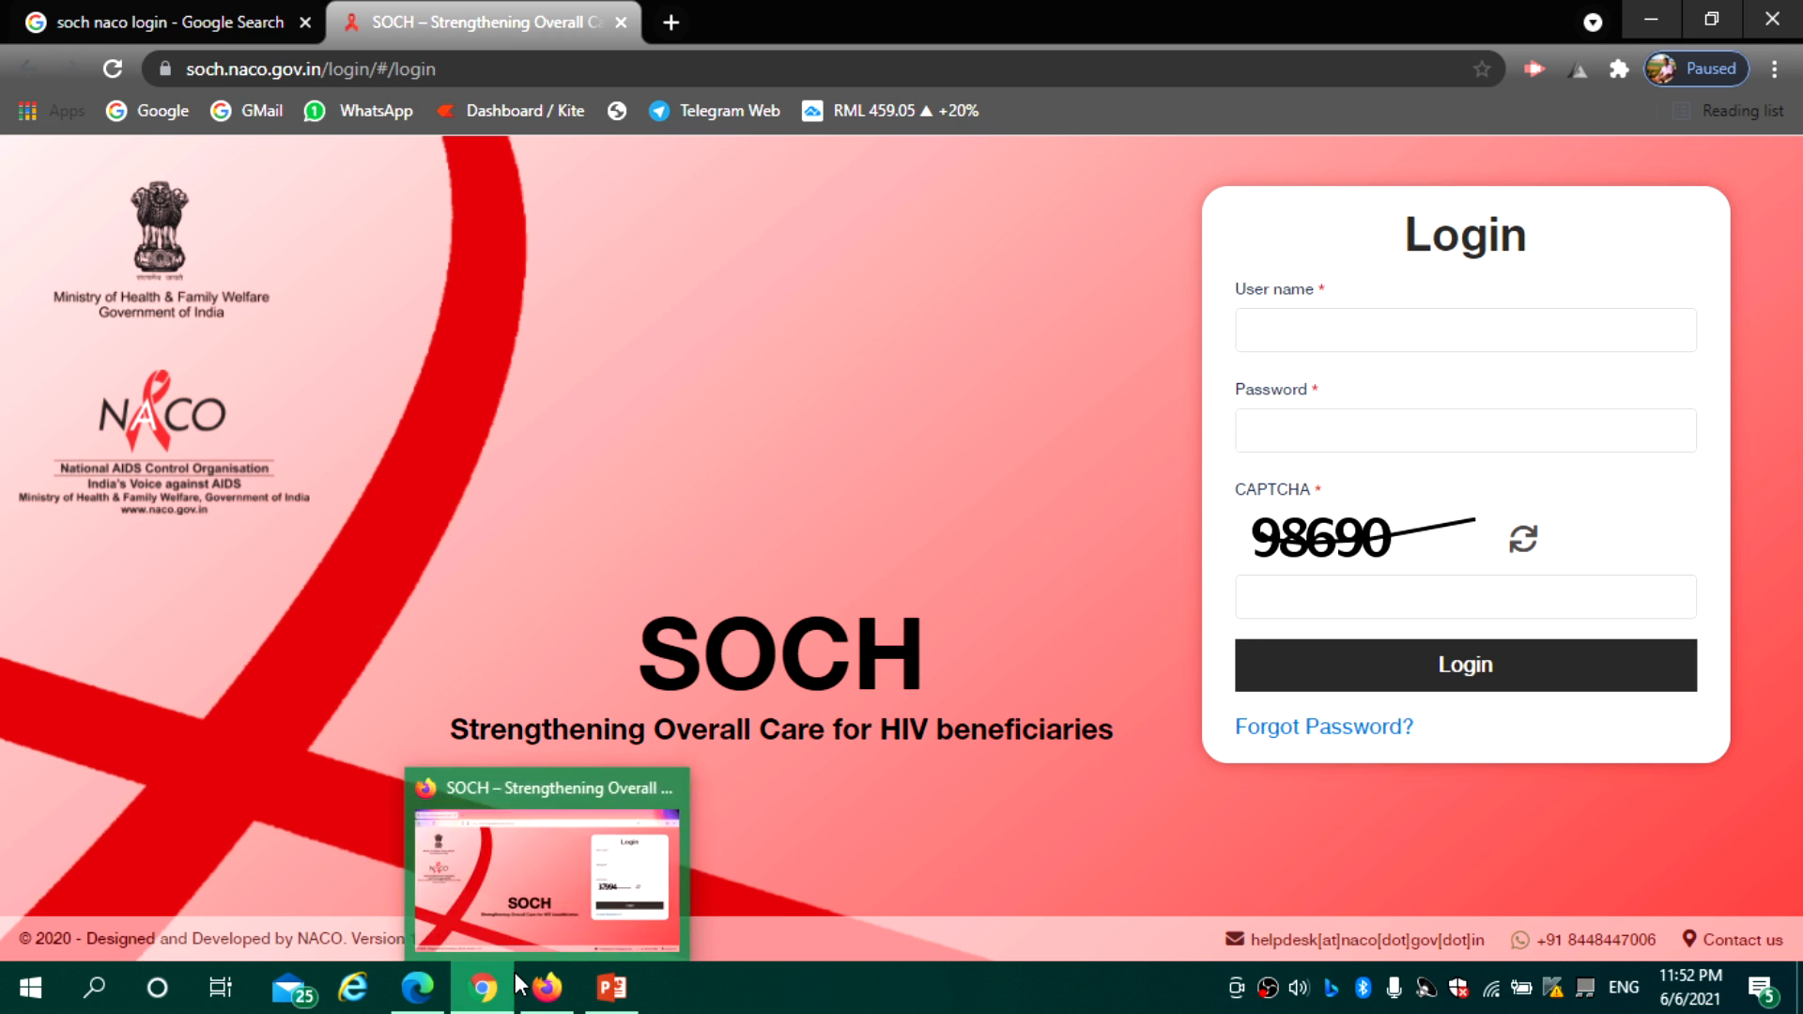
left_click(419, 951)
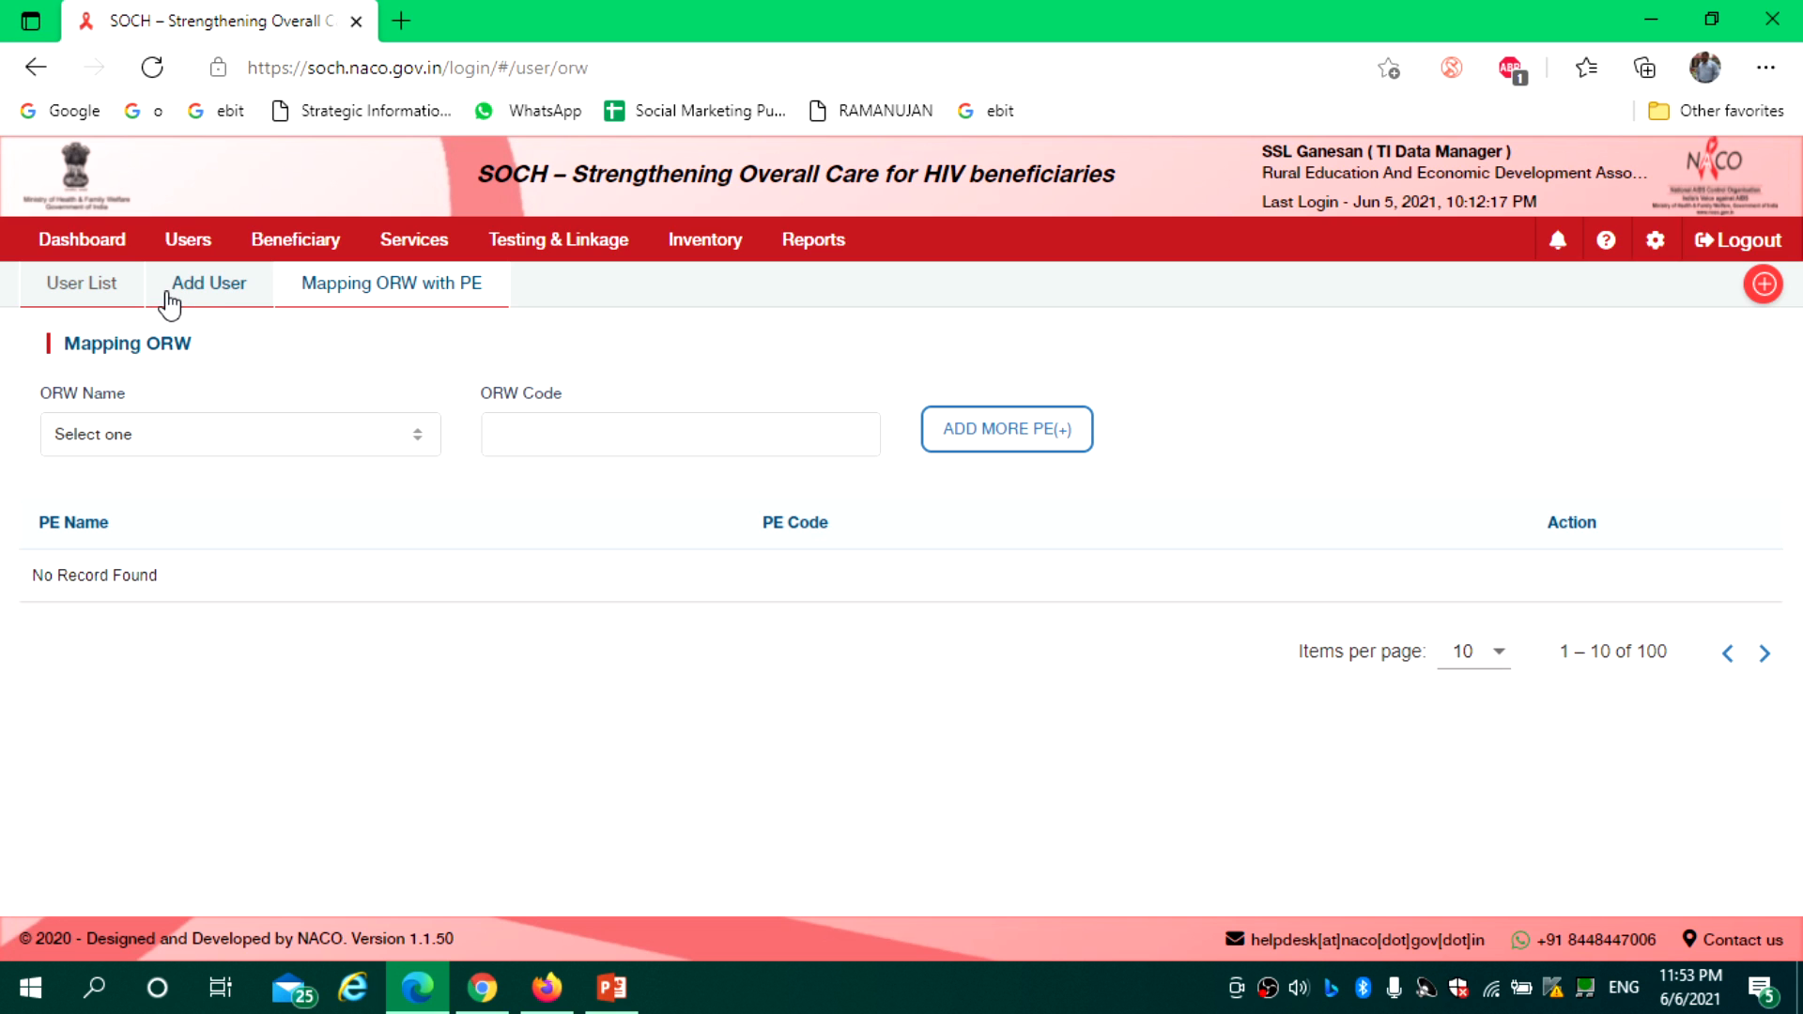
left_click(179, 299)
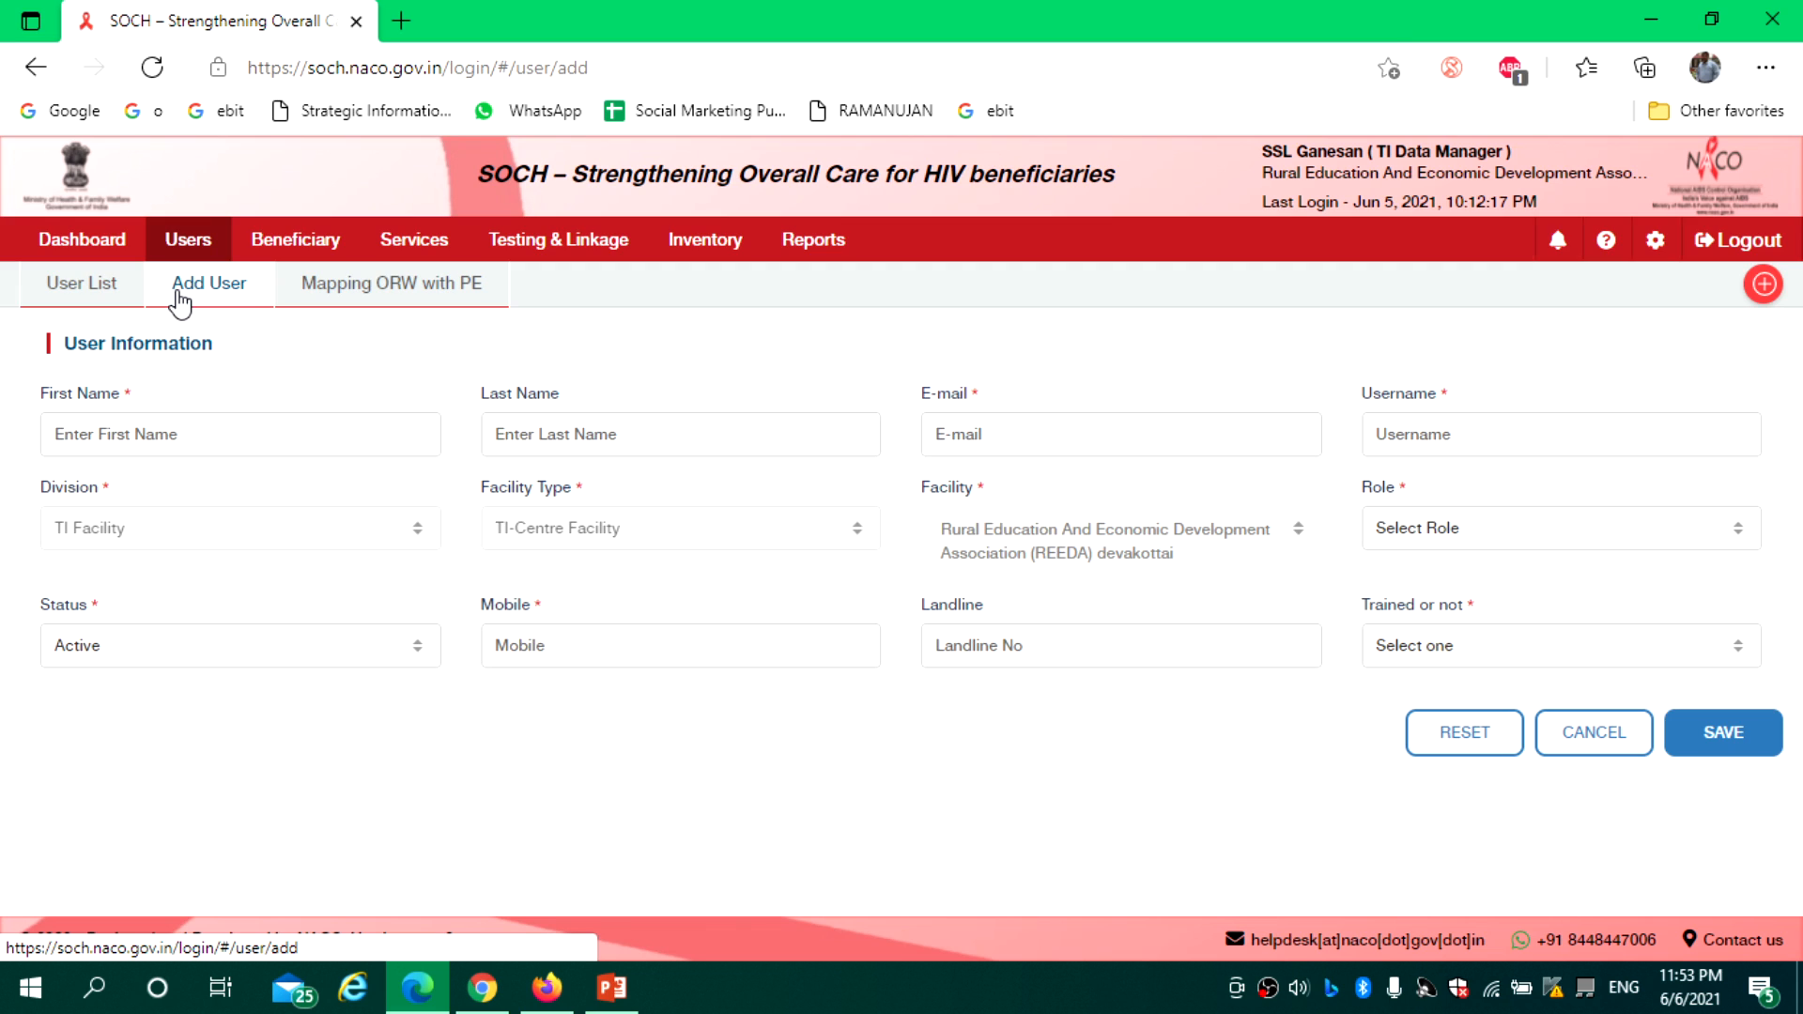
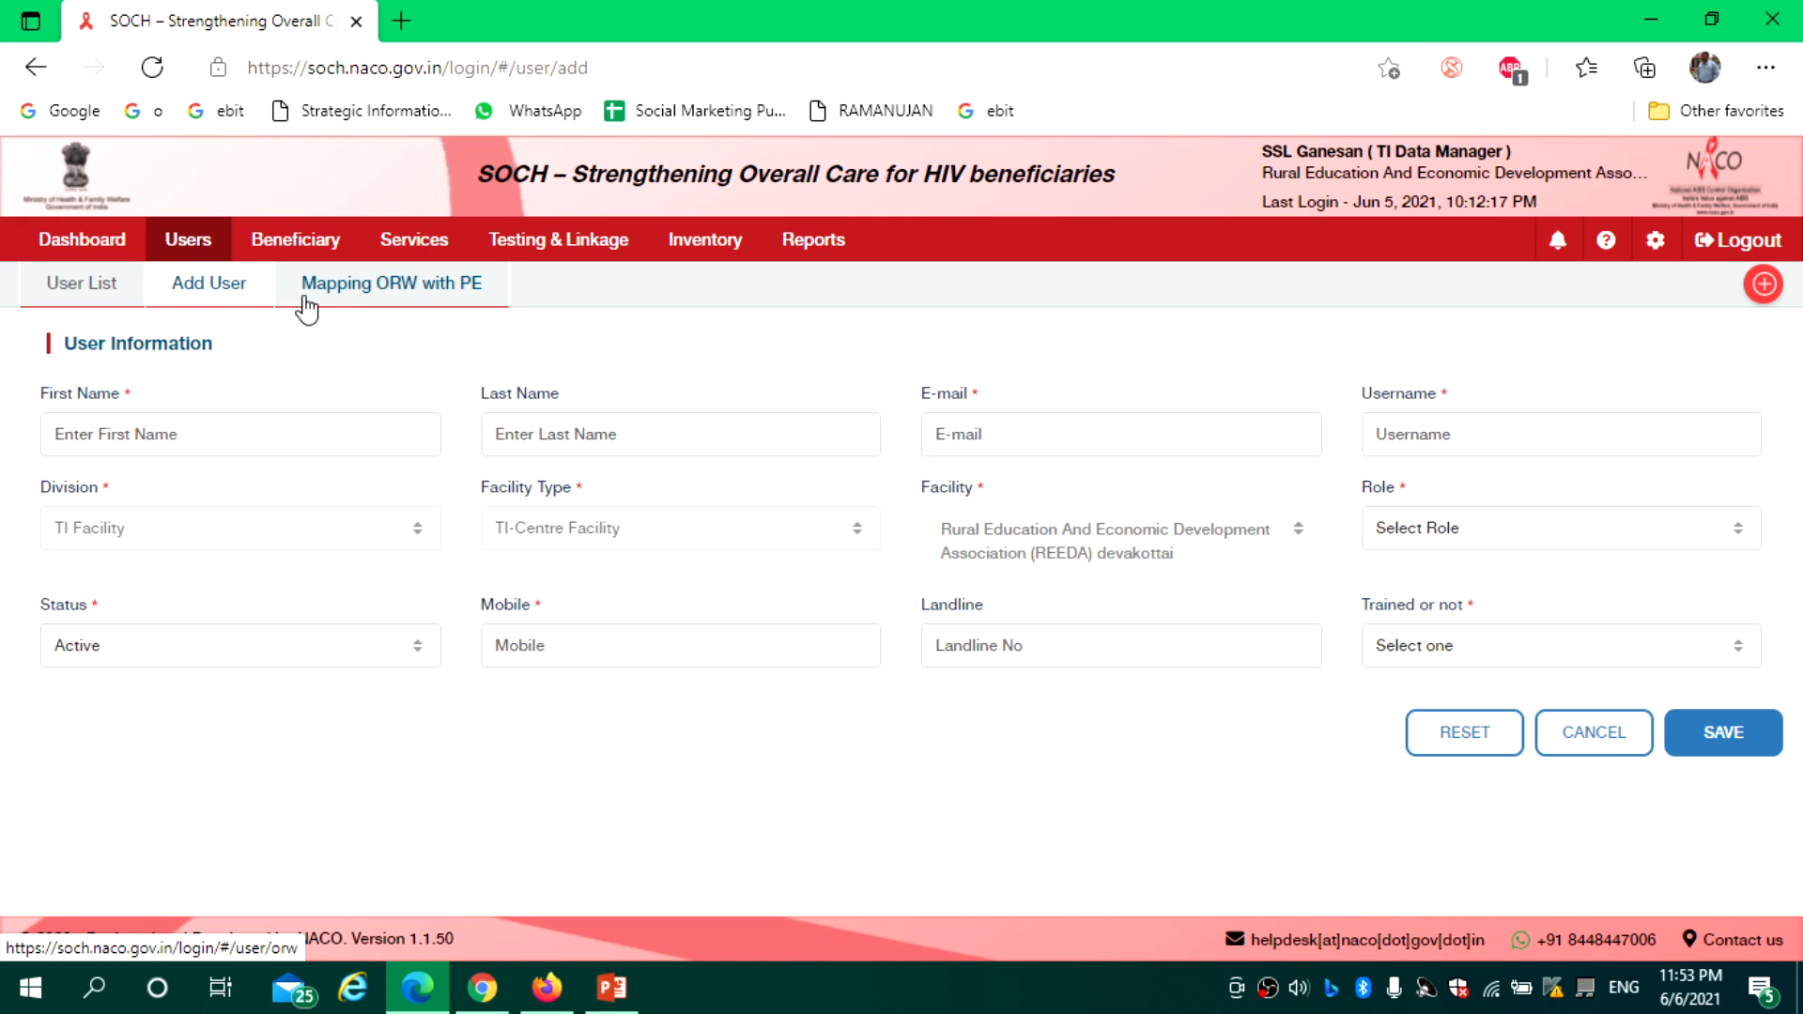
Visit the Mapping ORW with PE page, then open the Beneficiary list (1253 active HRGs, 2265 registrations)
left_click(344, 298)
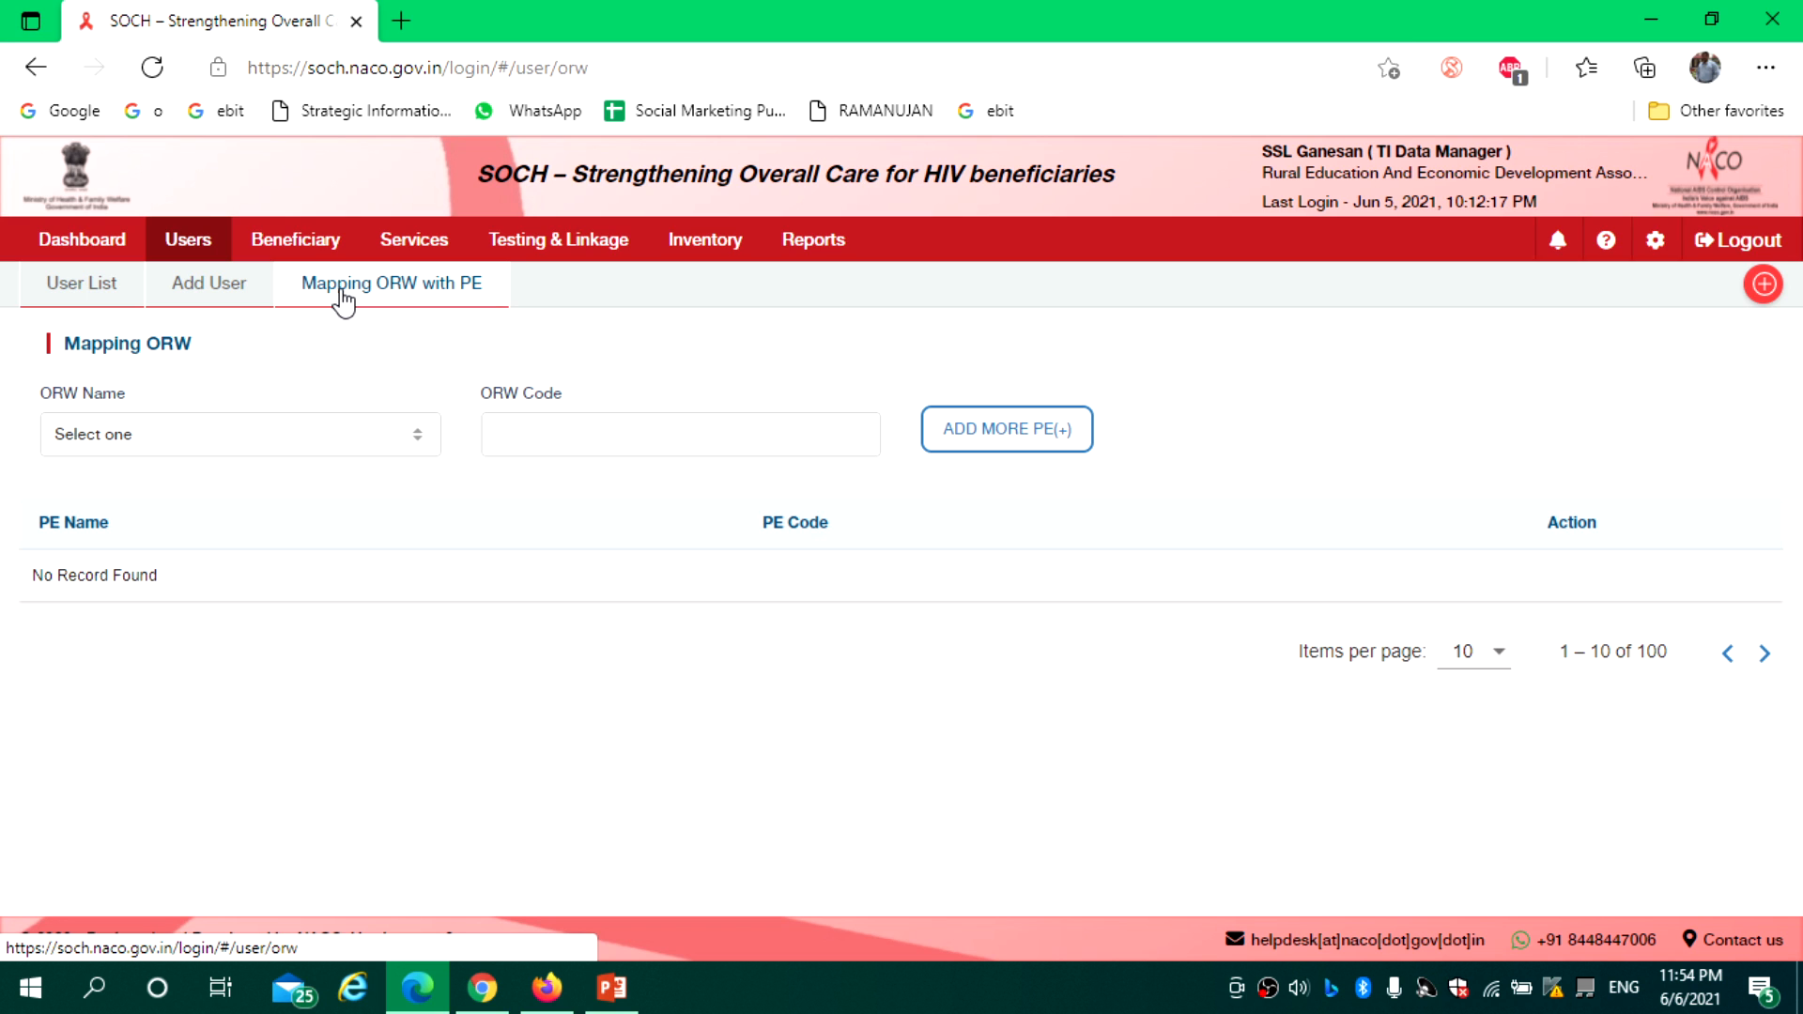
left_click(291, 250)
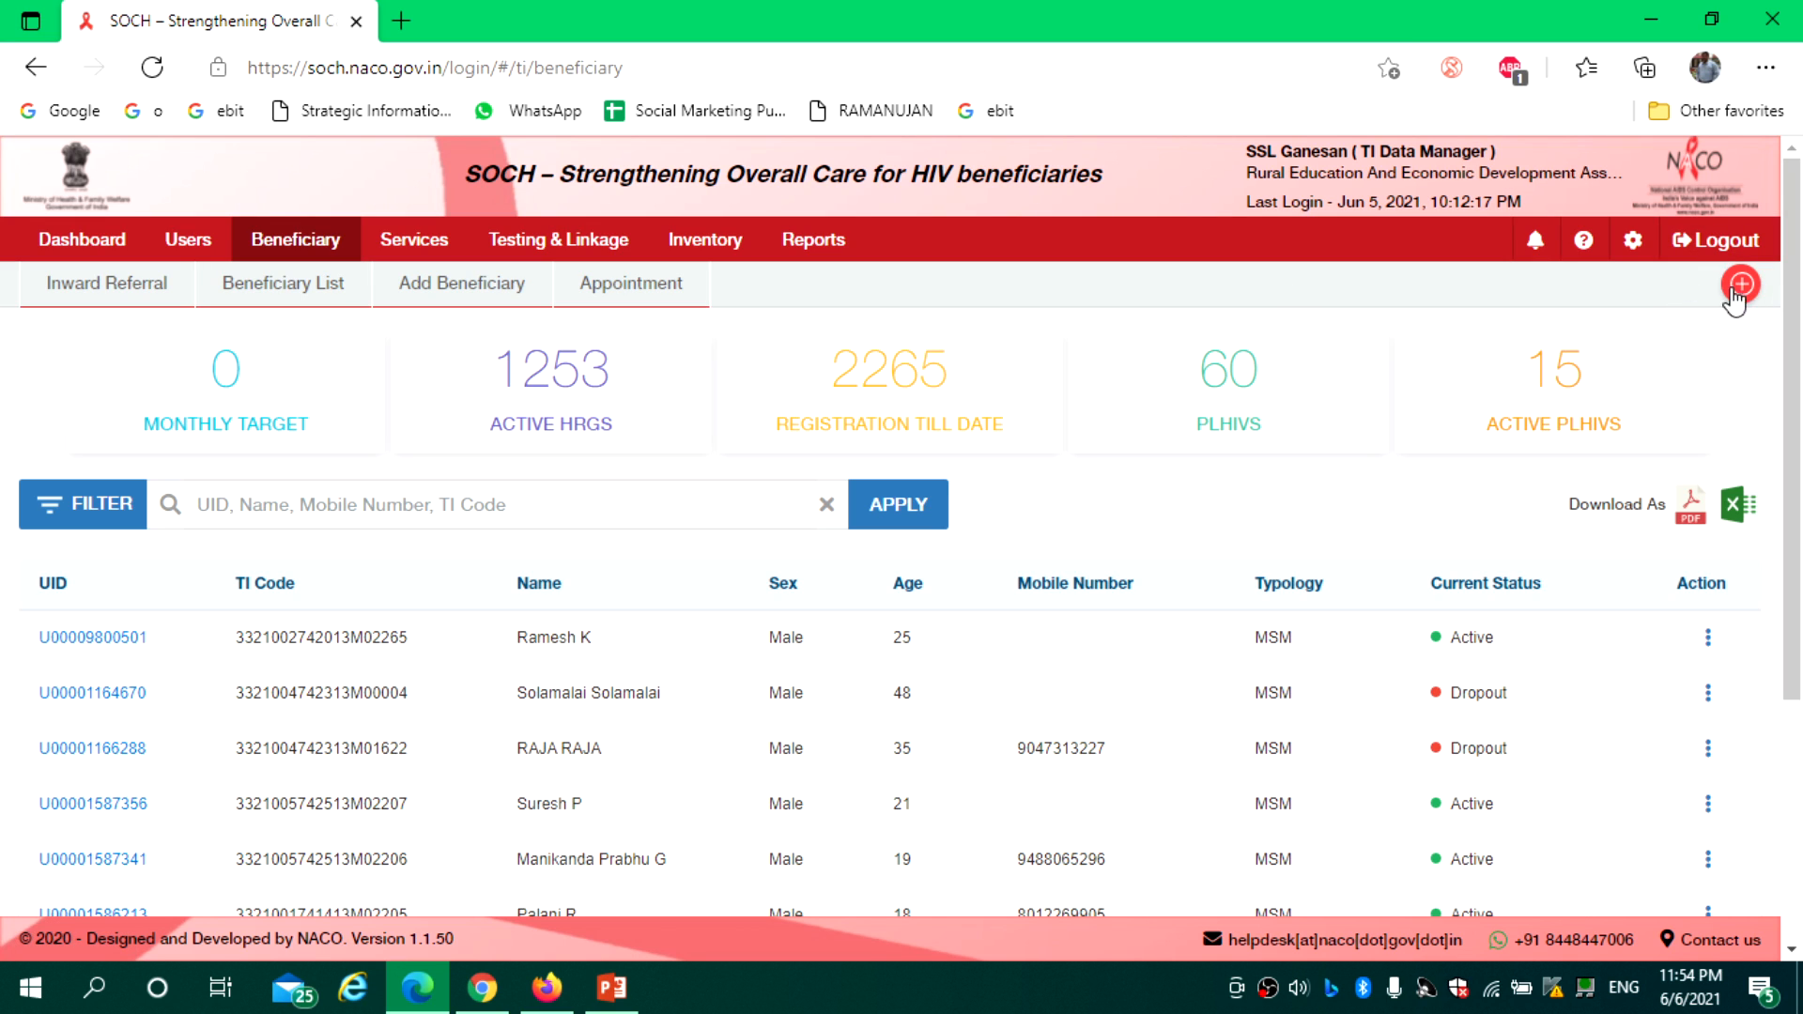
Glance at the Inward Referral list, then open the blank Add Beneficiary form
left_click(1748, 291)
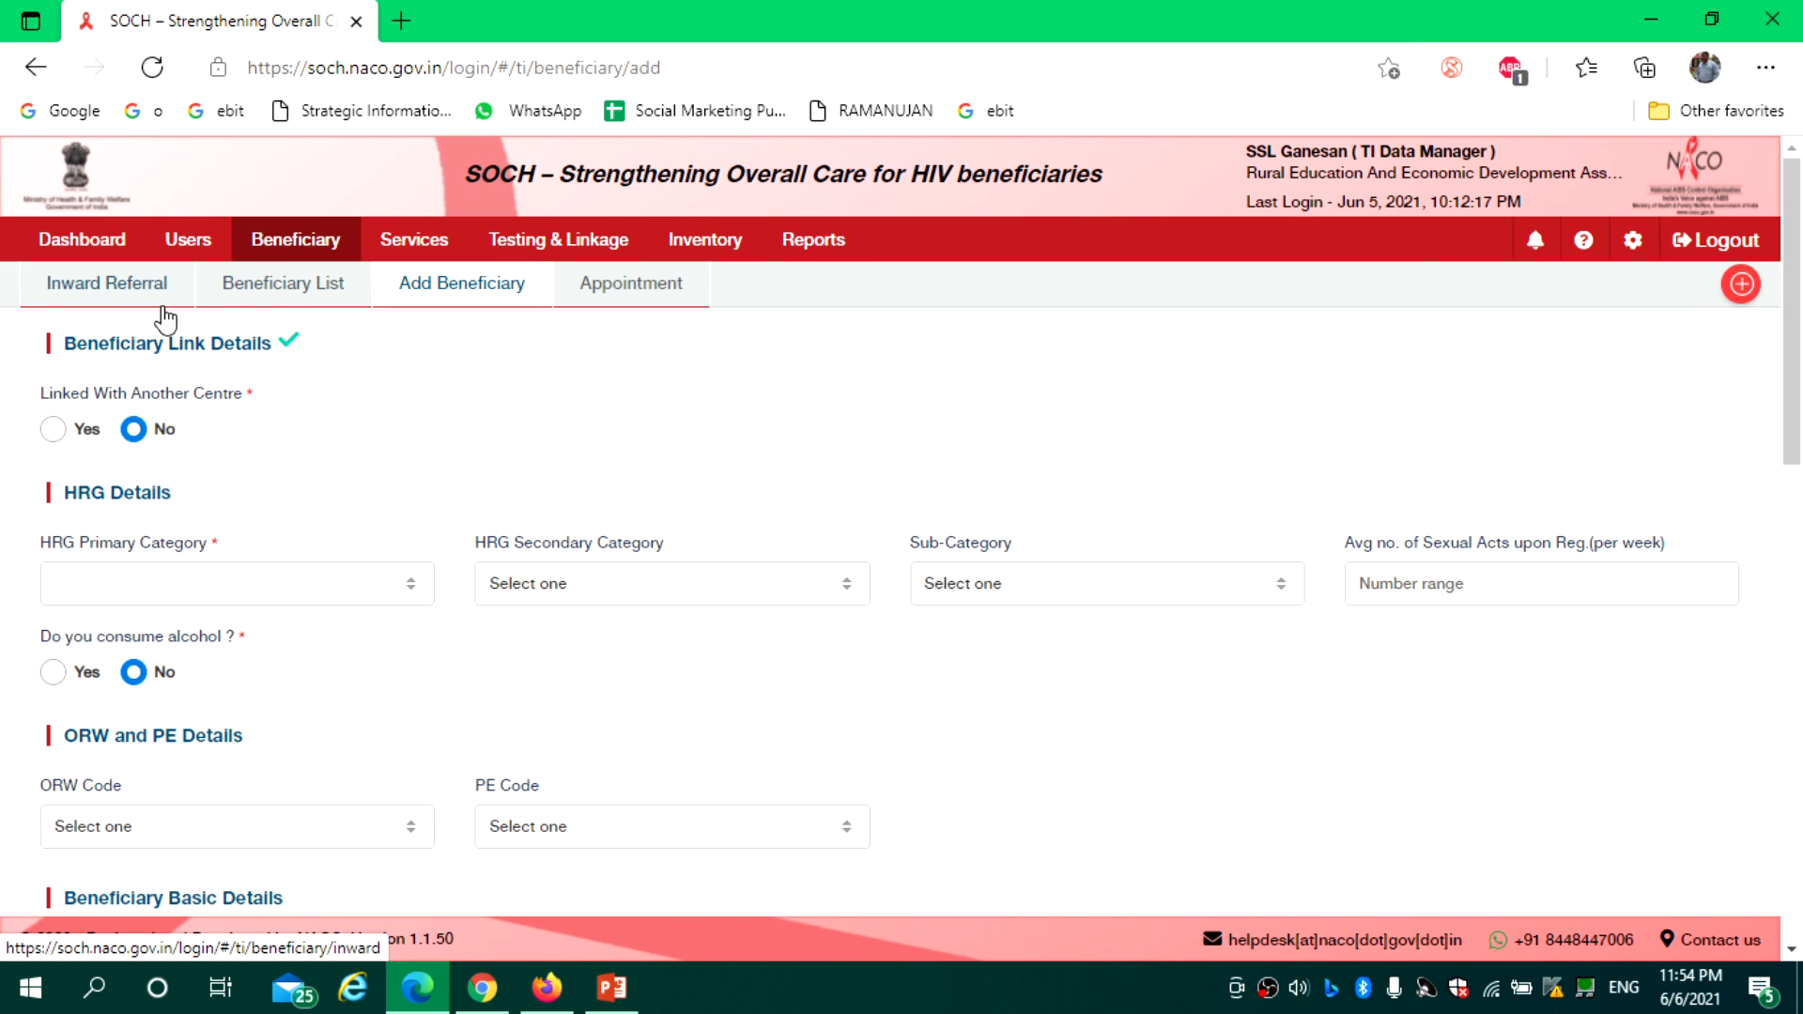
left_click(128, 299)
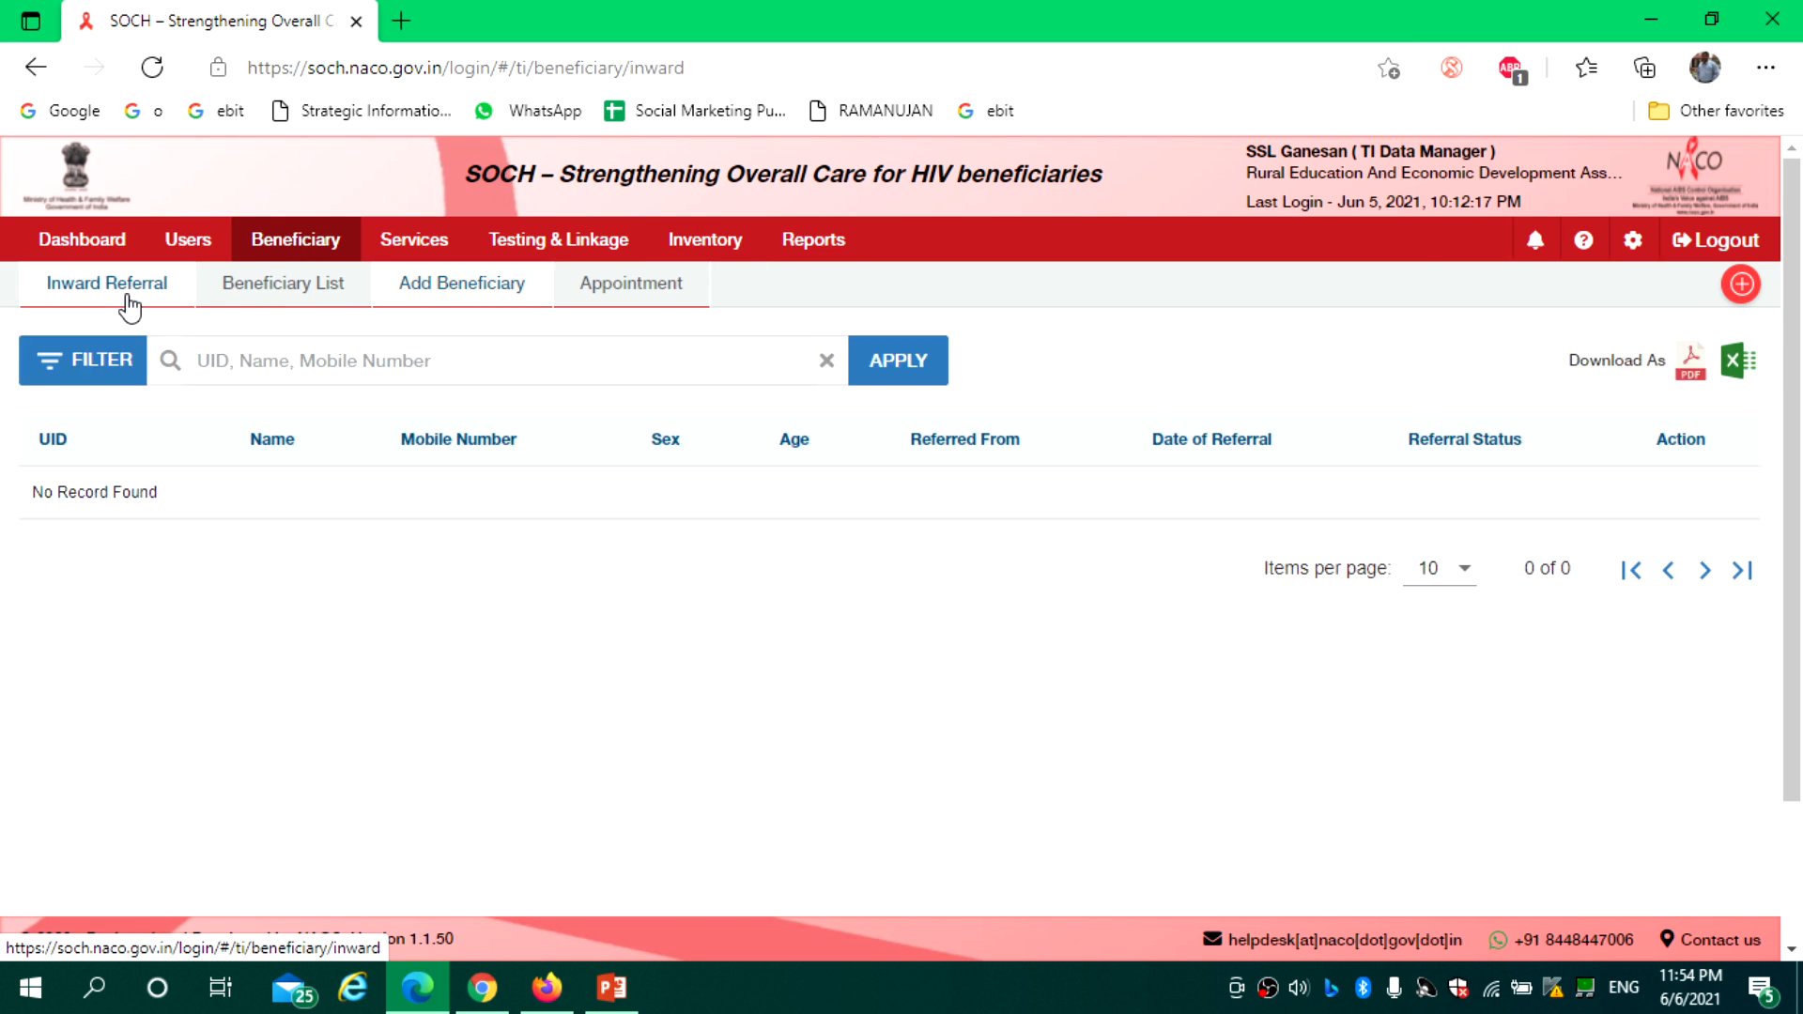
left_click(249, 295)
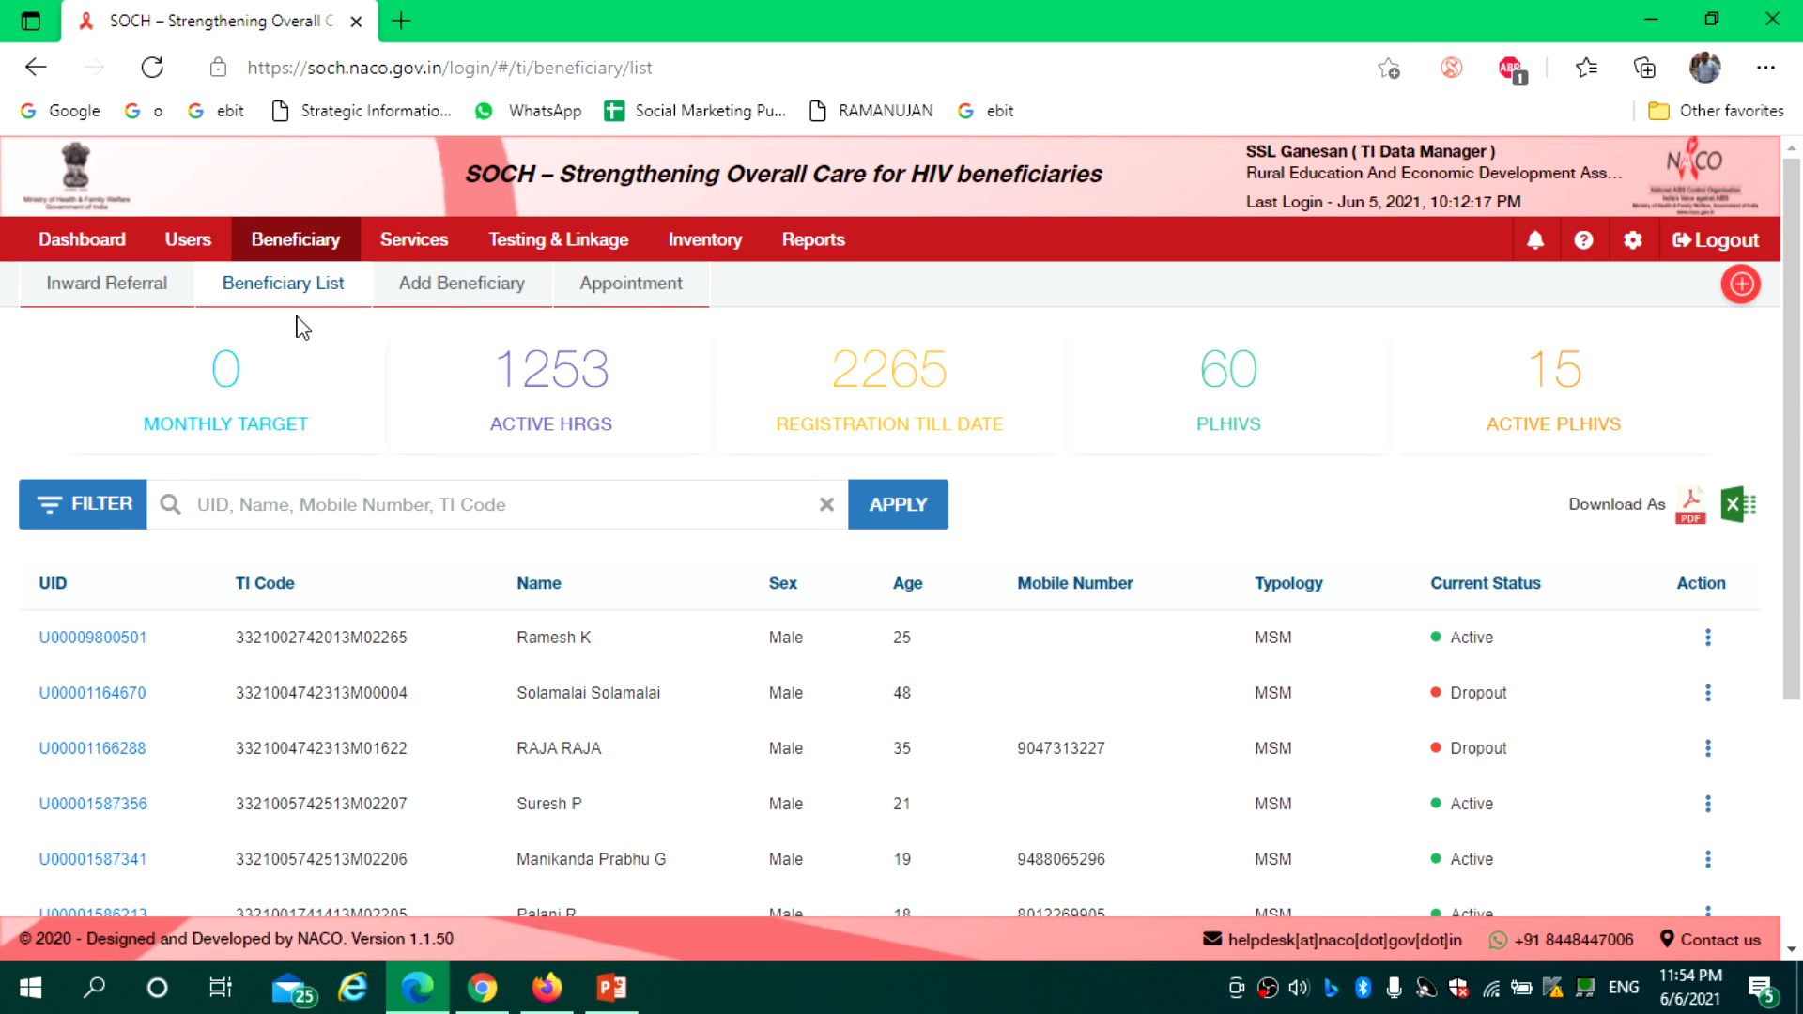
left_click(438, 305)
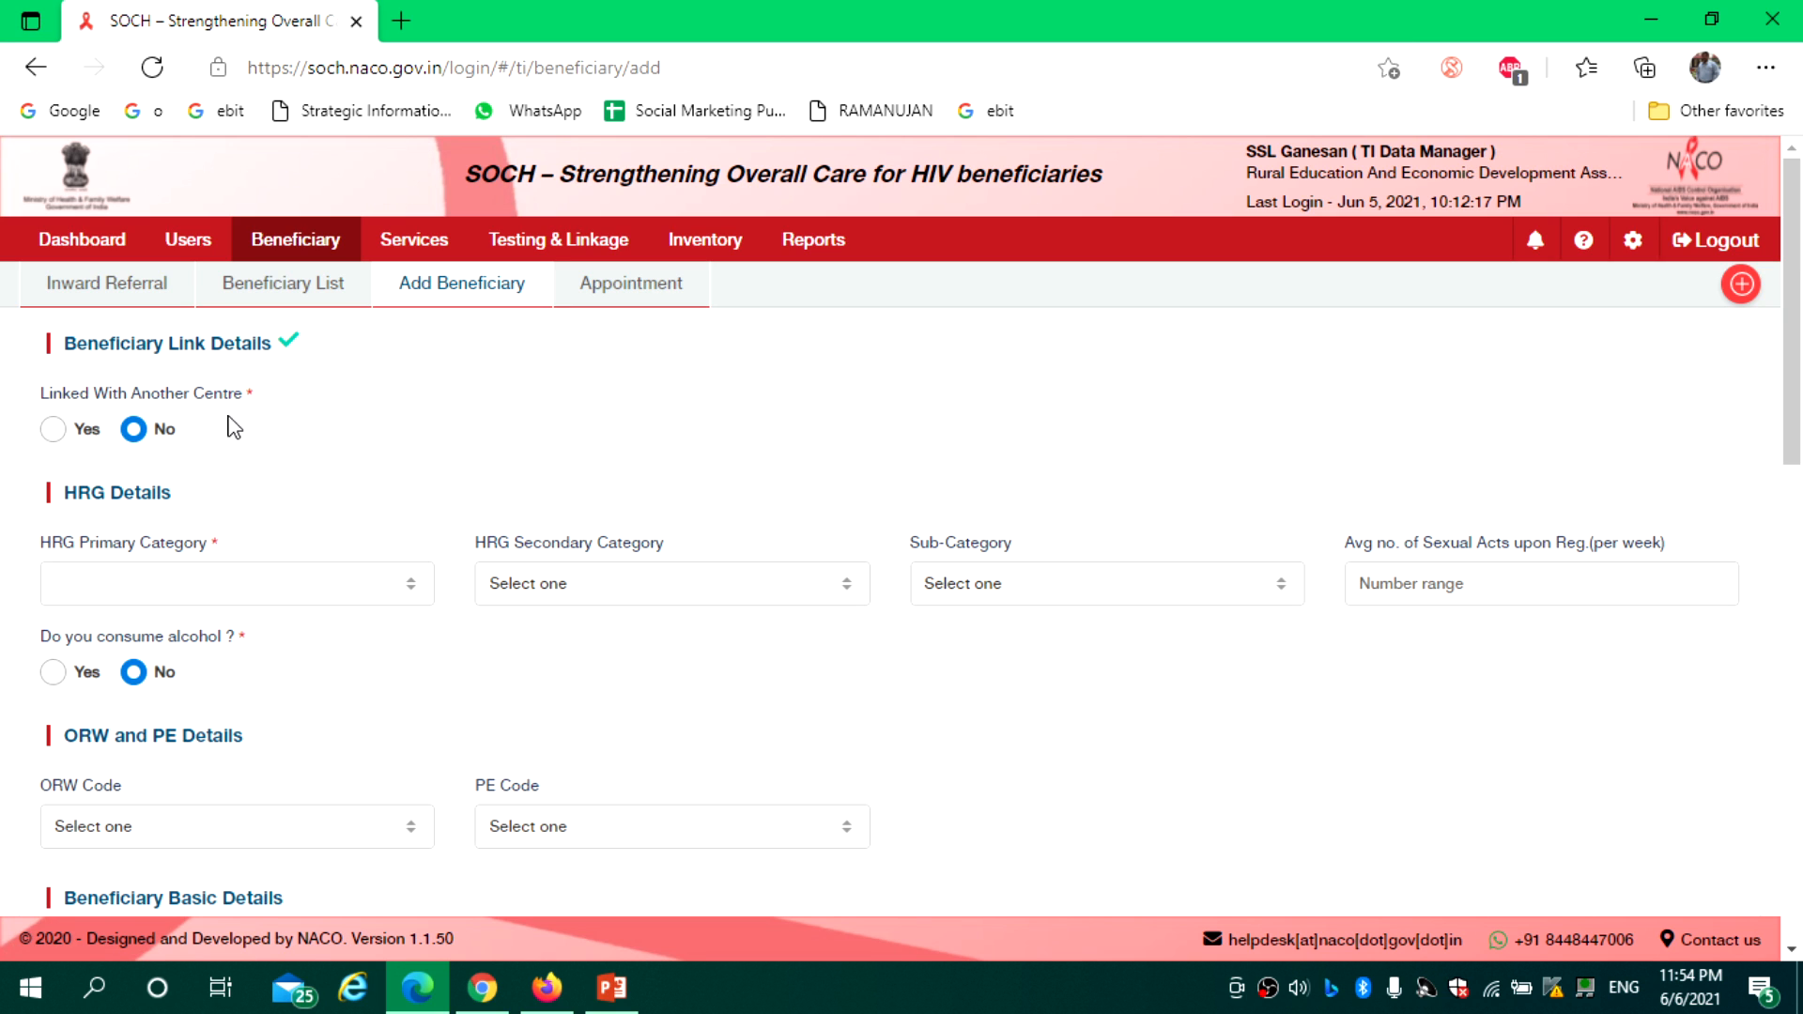
Try MSM and IDU, then settle on Not known/Not Revealed as the HRG secondary category
left_click_drag(1795, 368, 1796, 457)
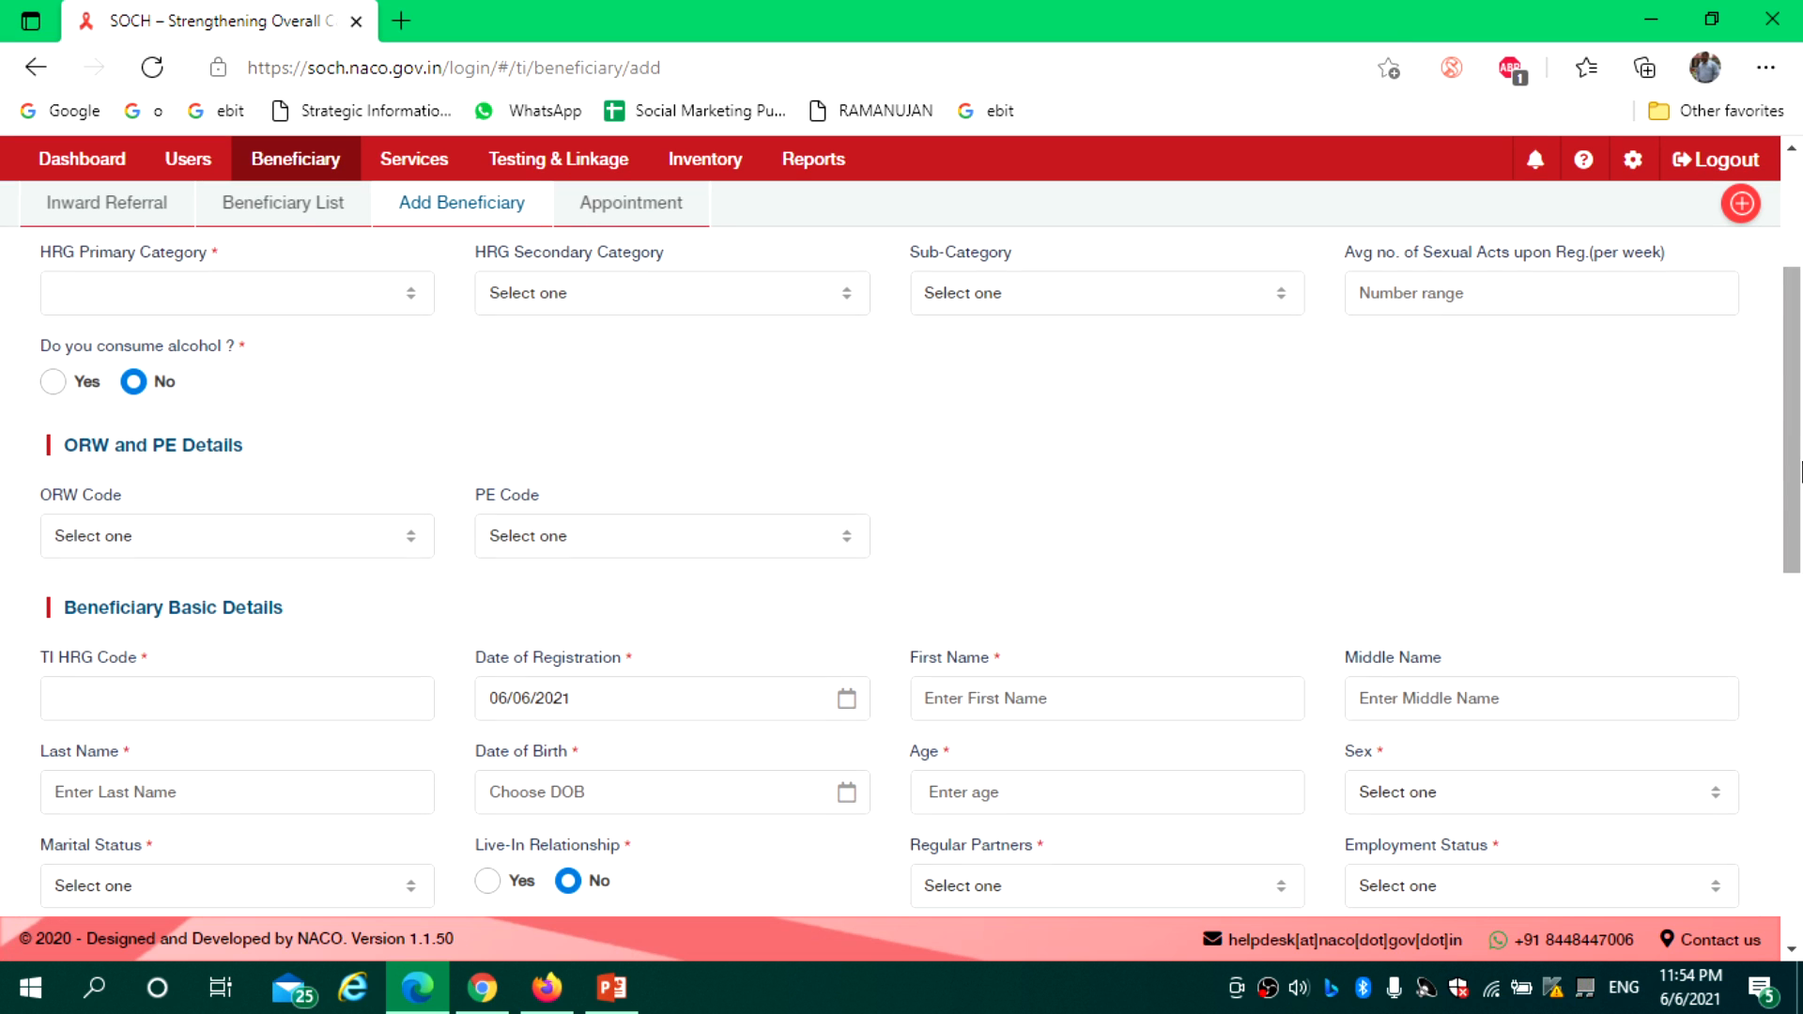
scroll(1474, 411, "up", 1)
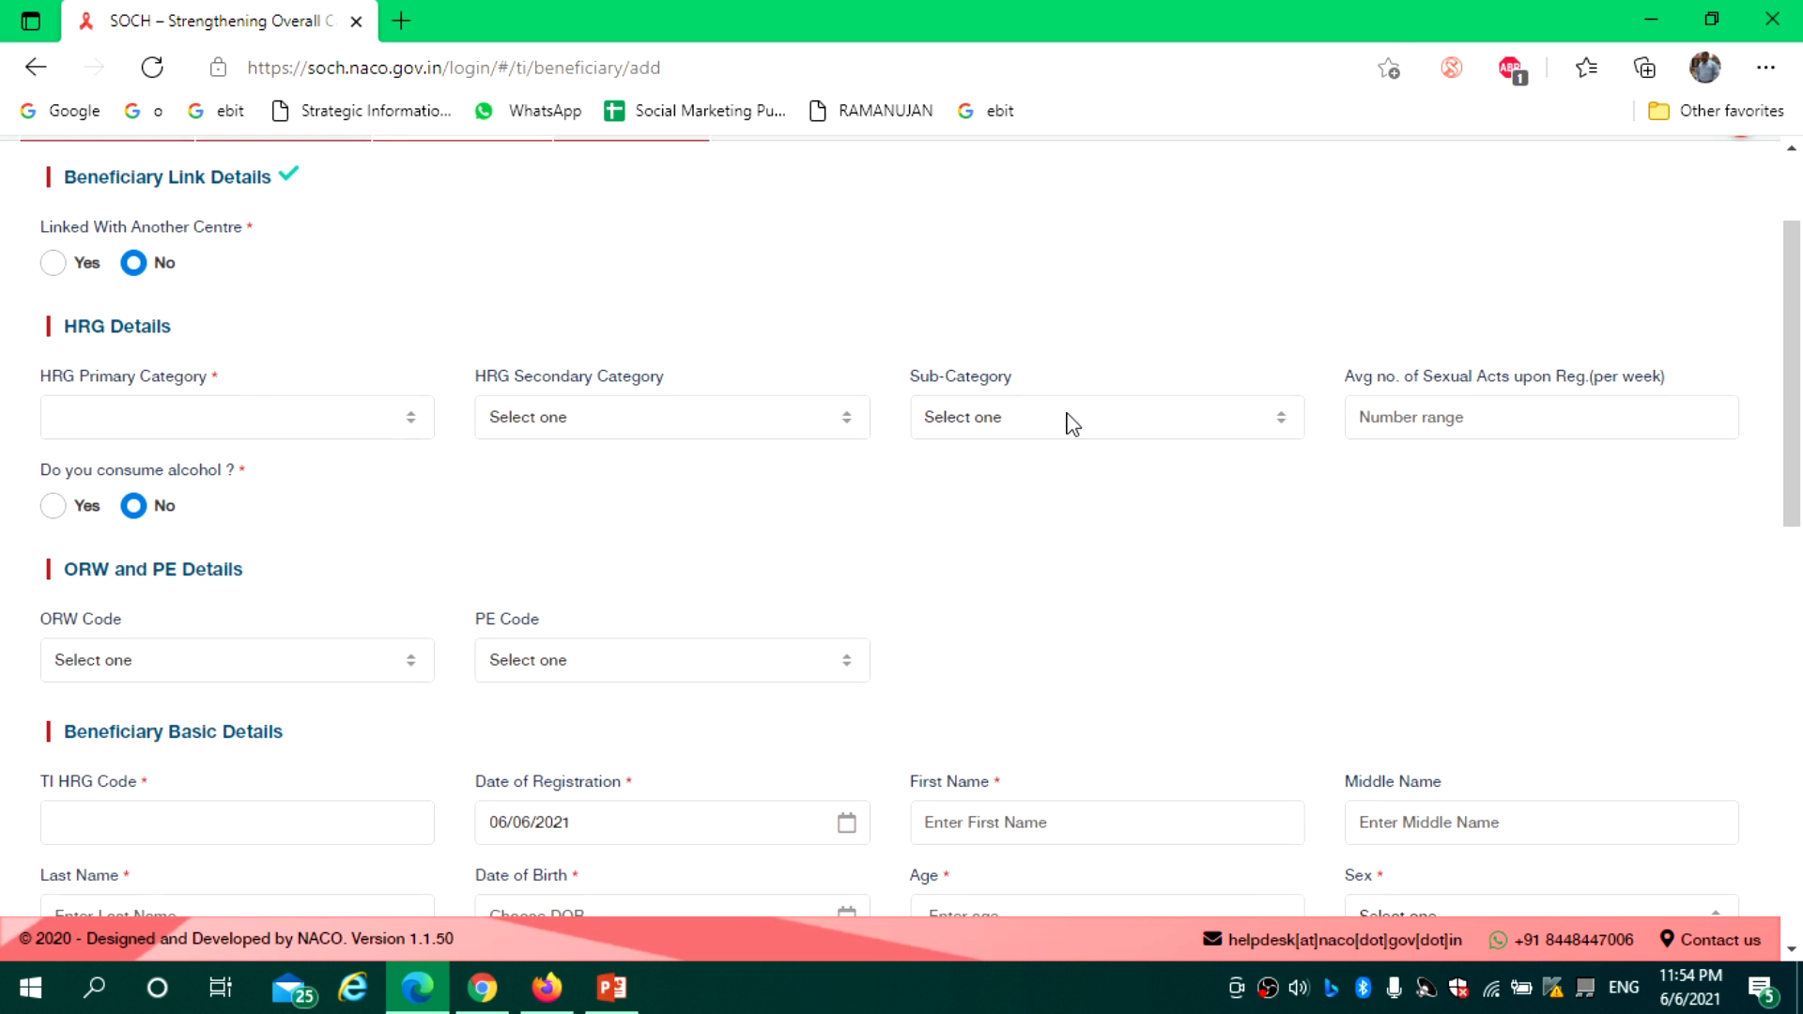
left_click(231, 423)
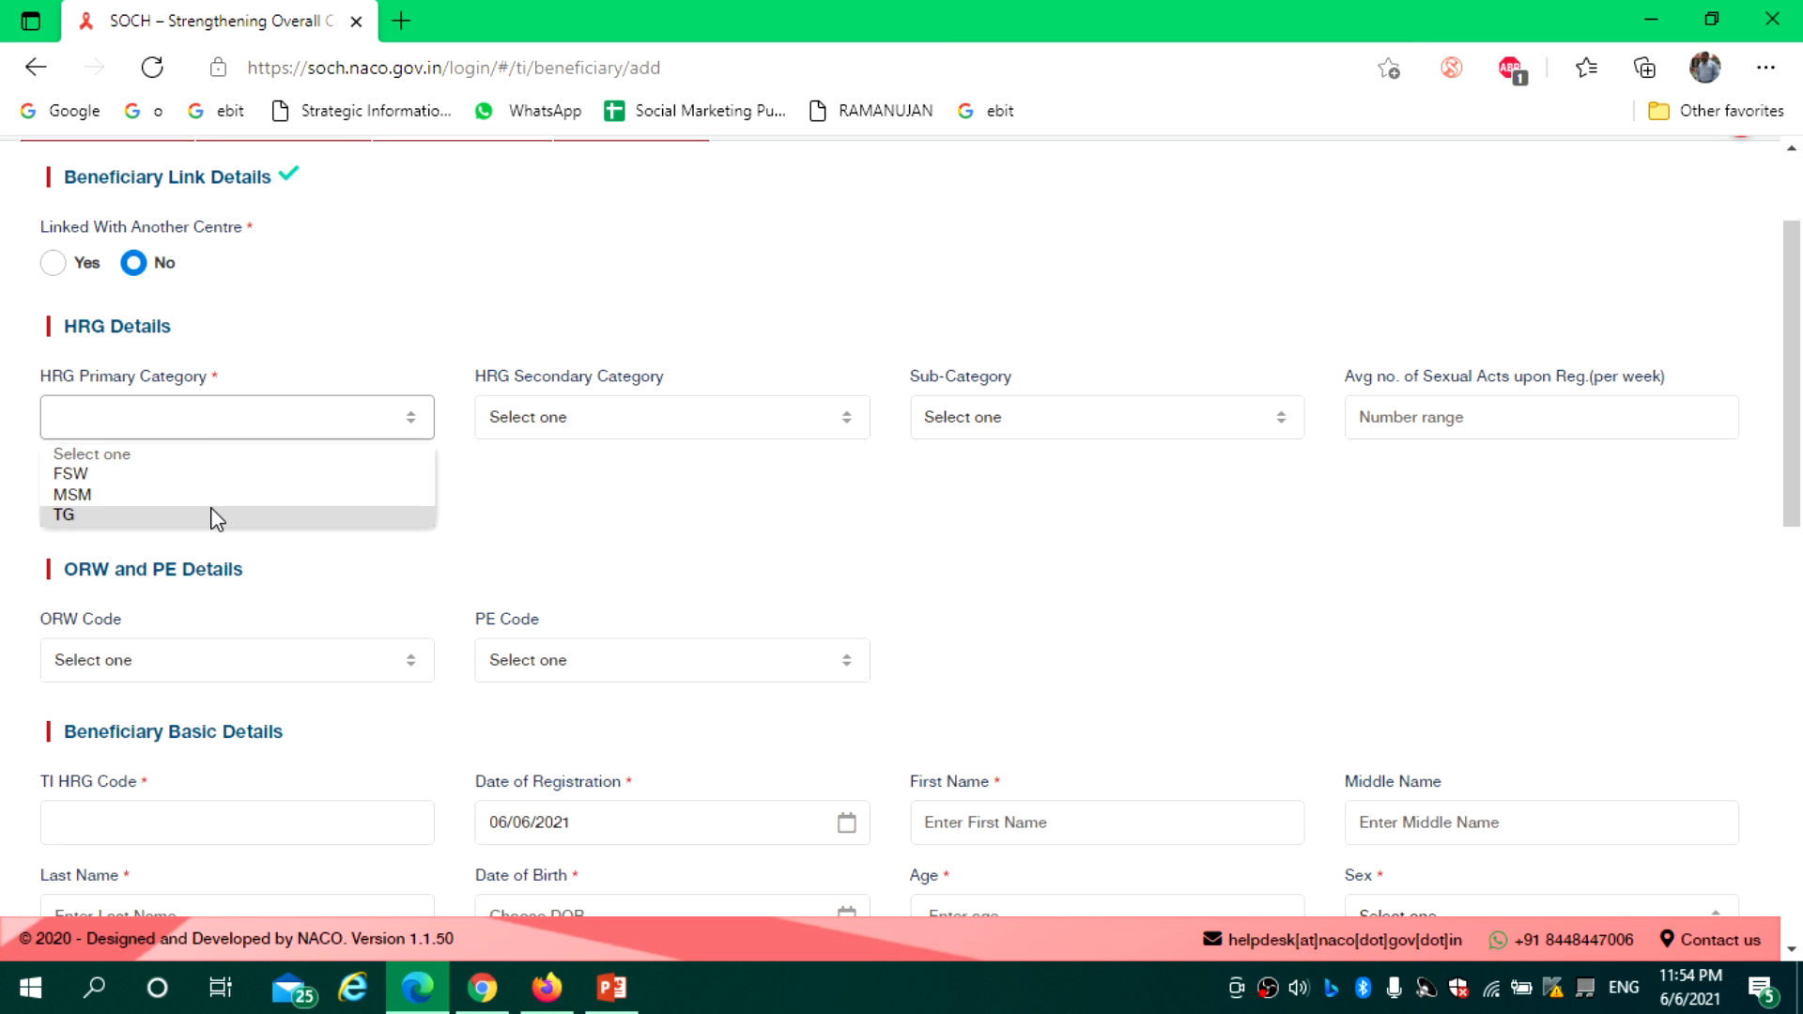
left_click(616, 427)
left_click(617, 428)
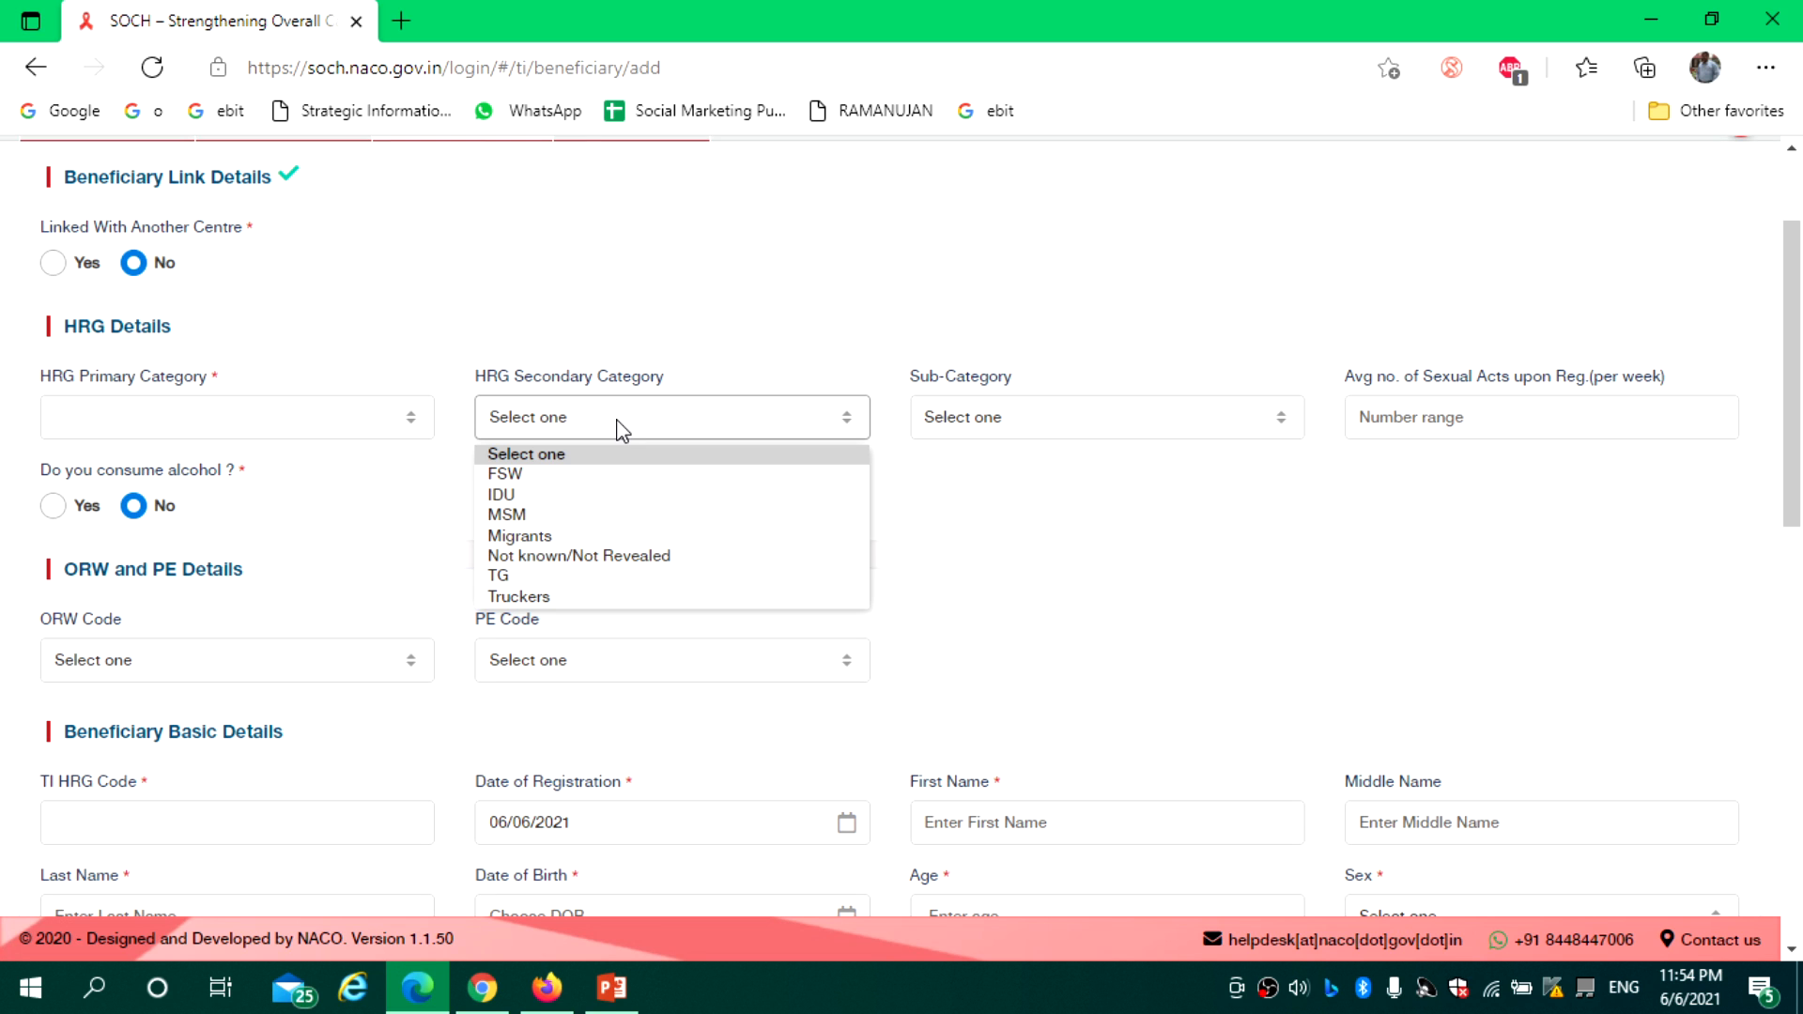
left_click(233, 428)
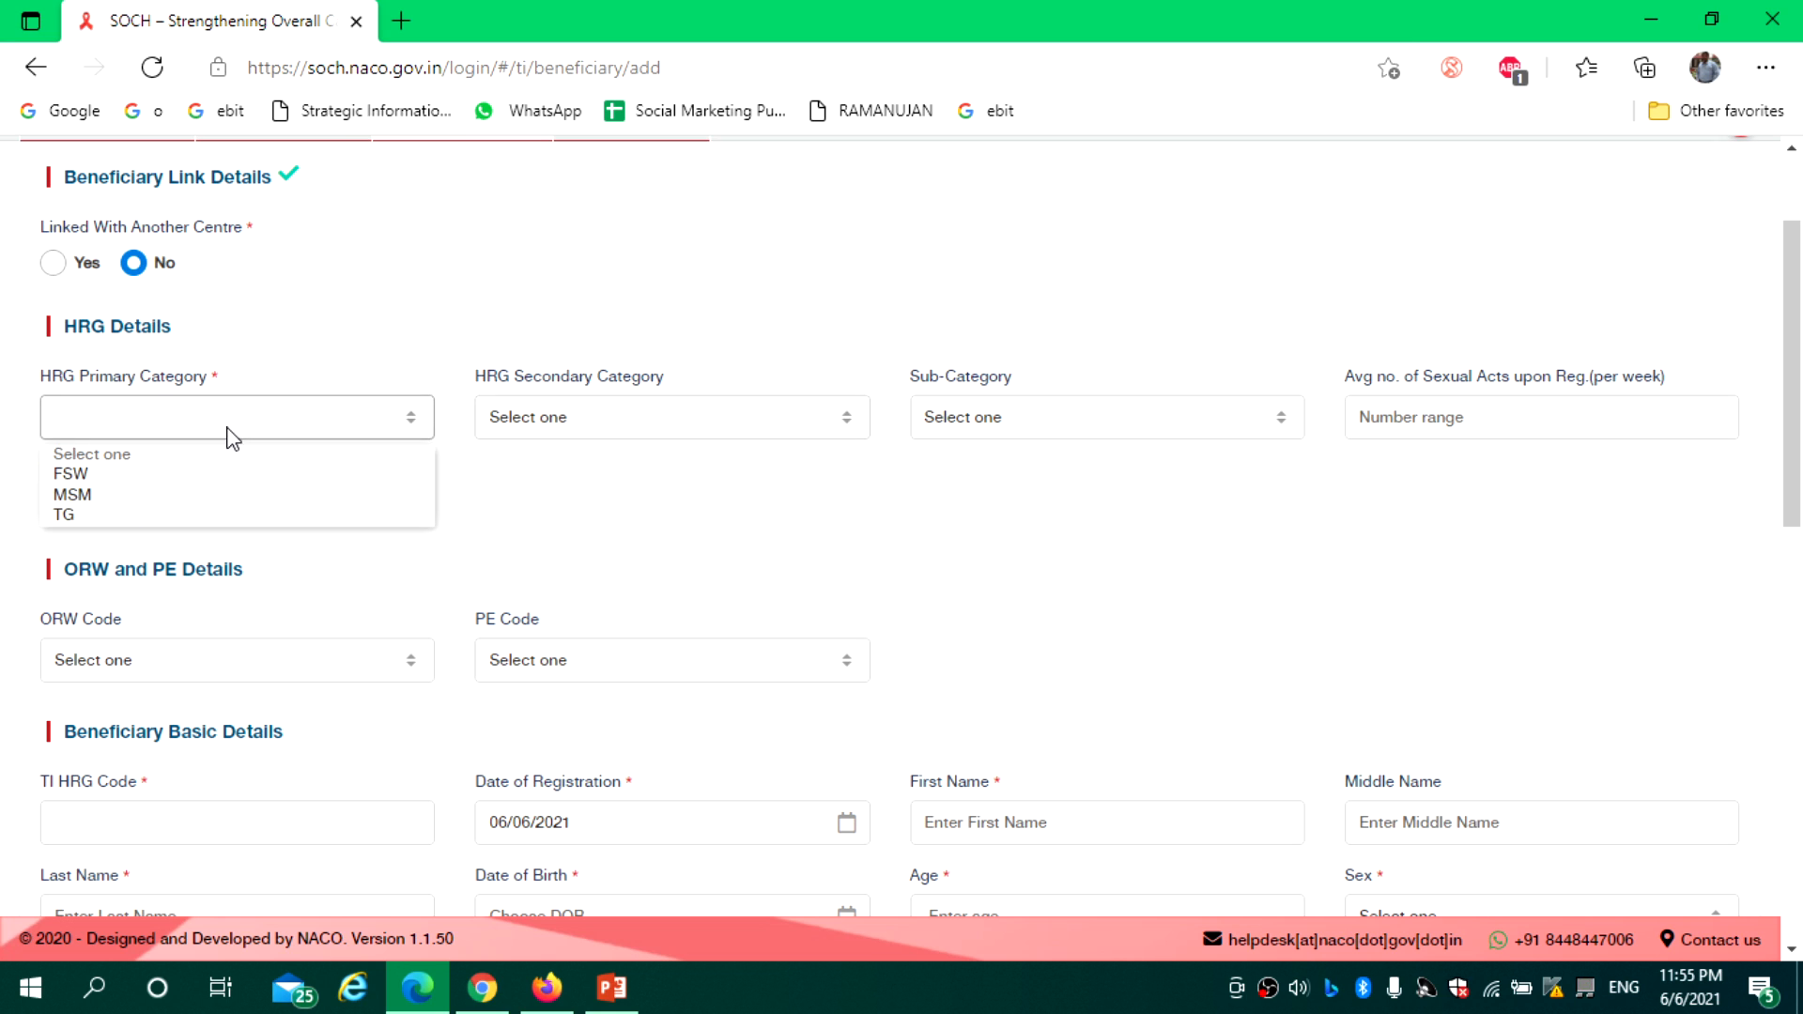
left_click(192, 497)
left_click(564, 427)
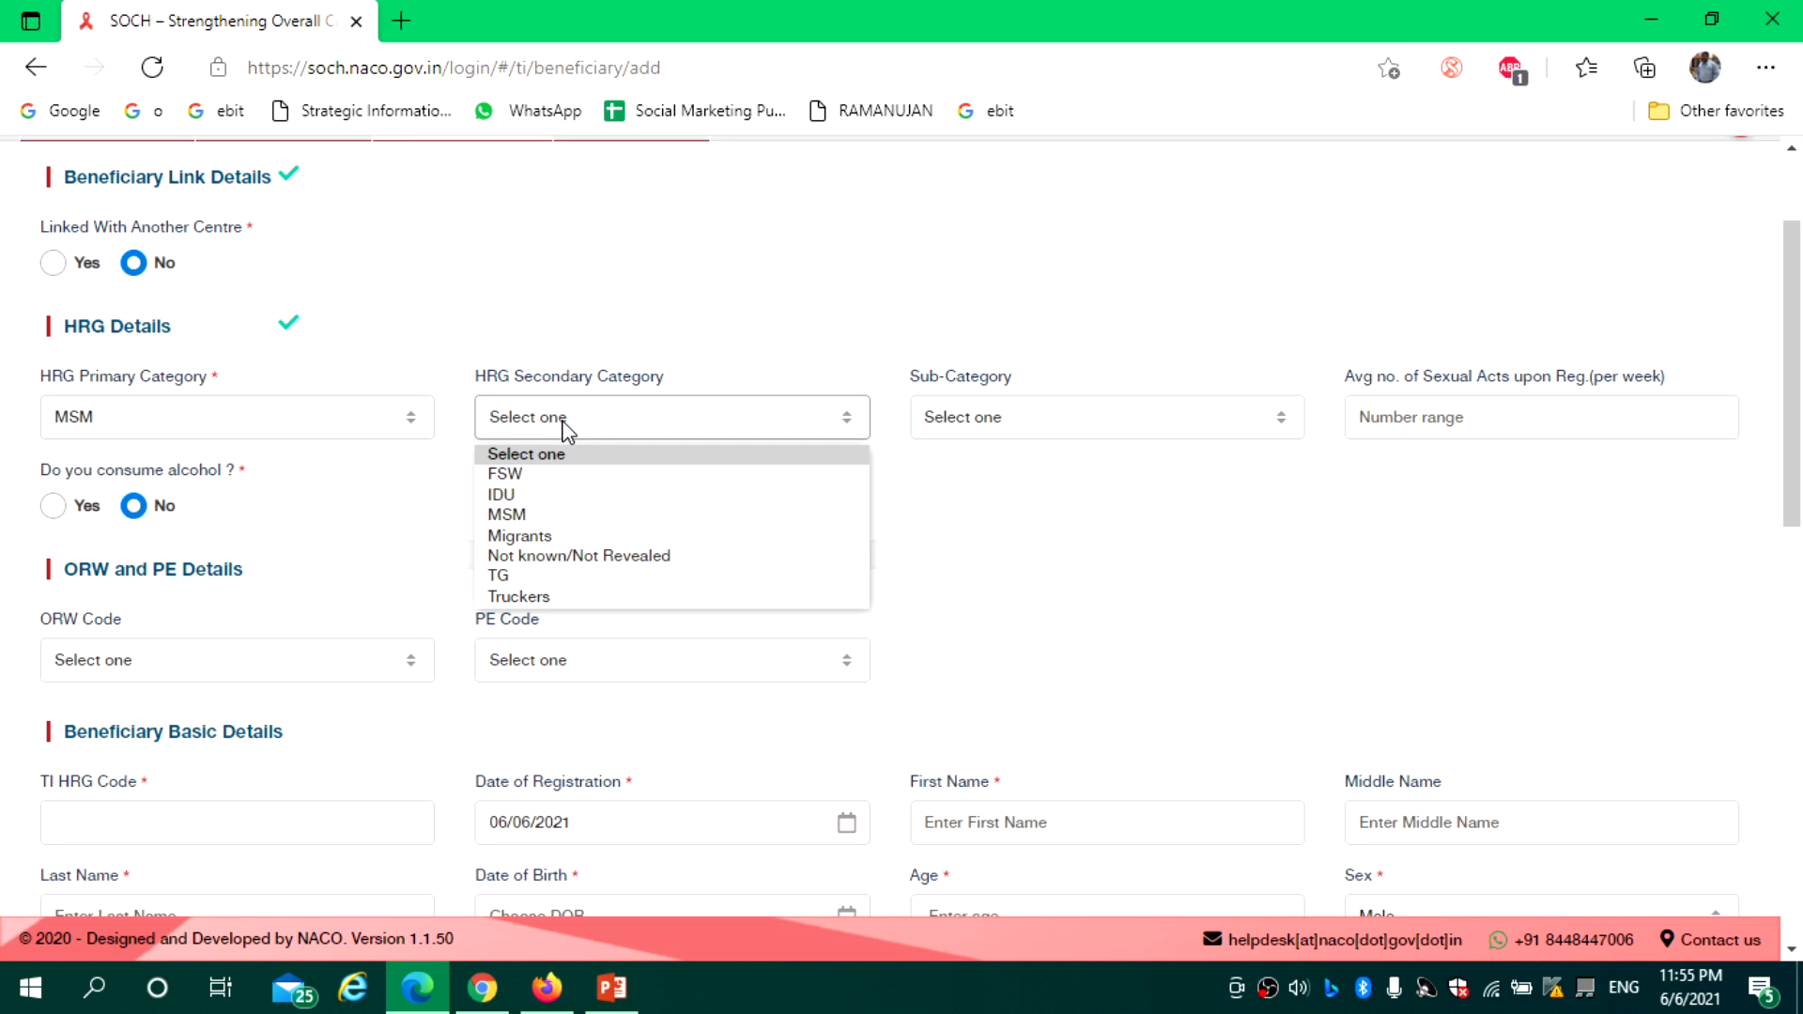
left_click(520, 496)
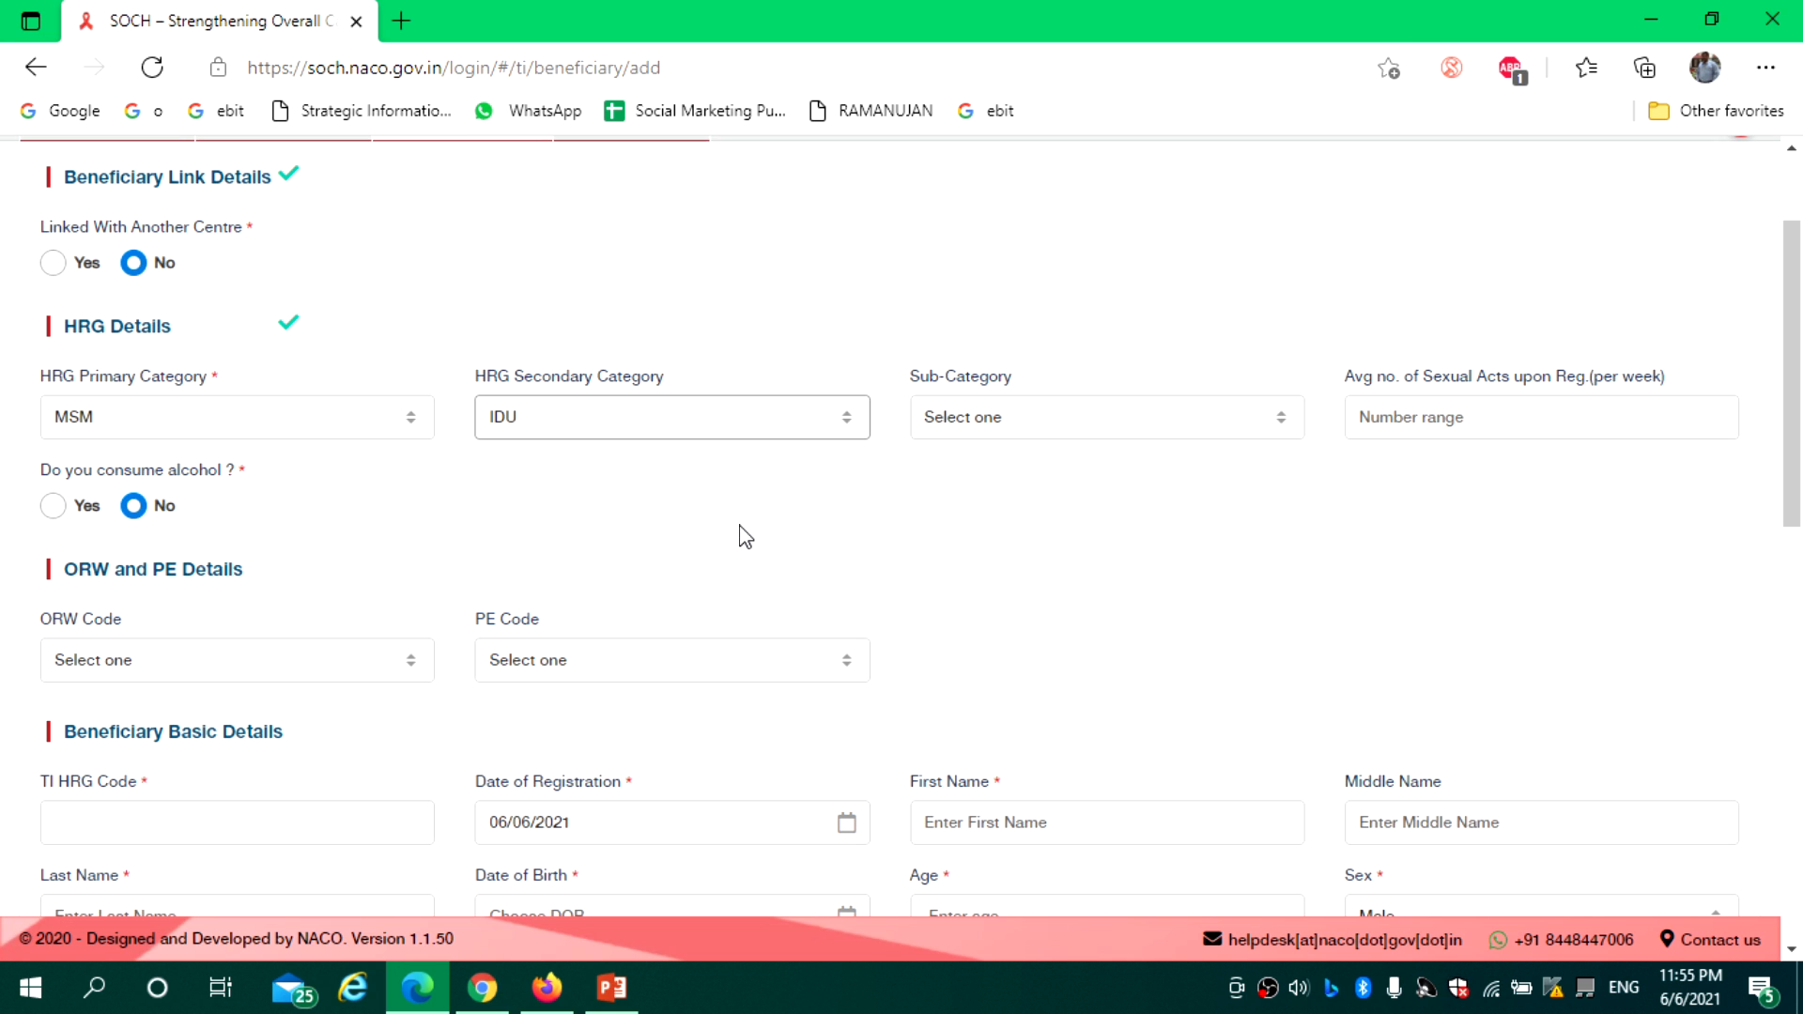
left_click(567, 428)
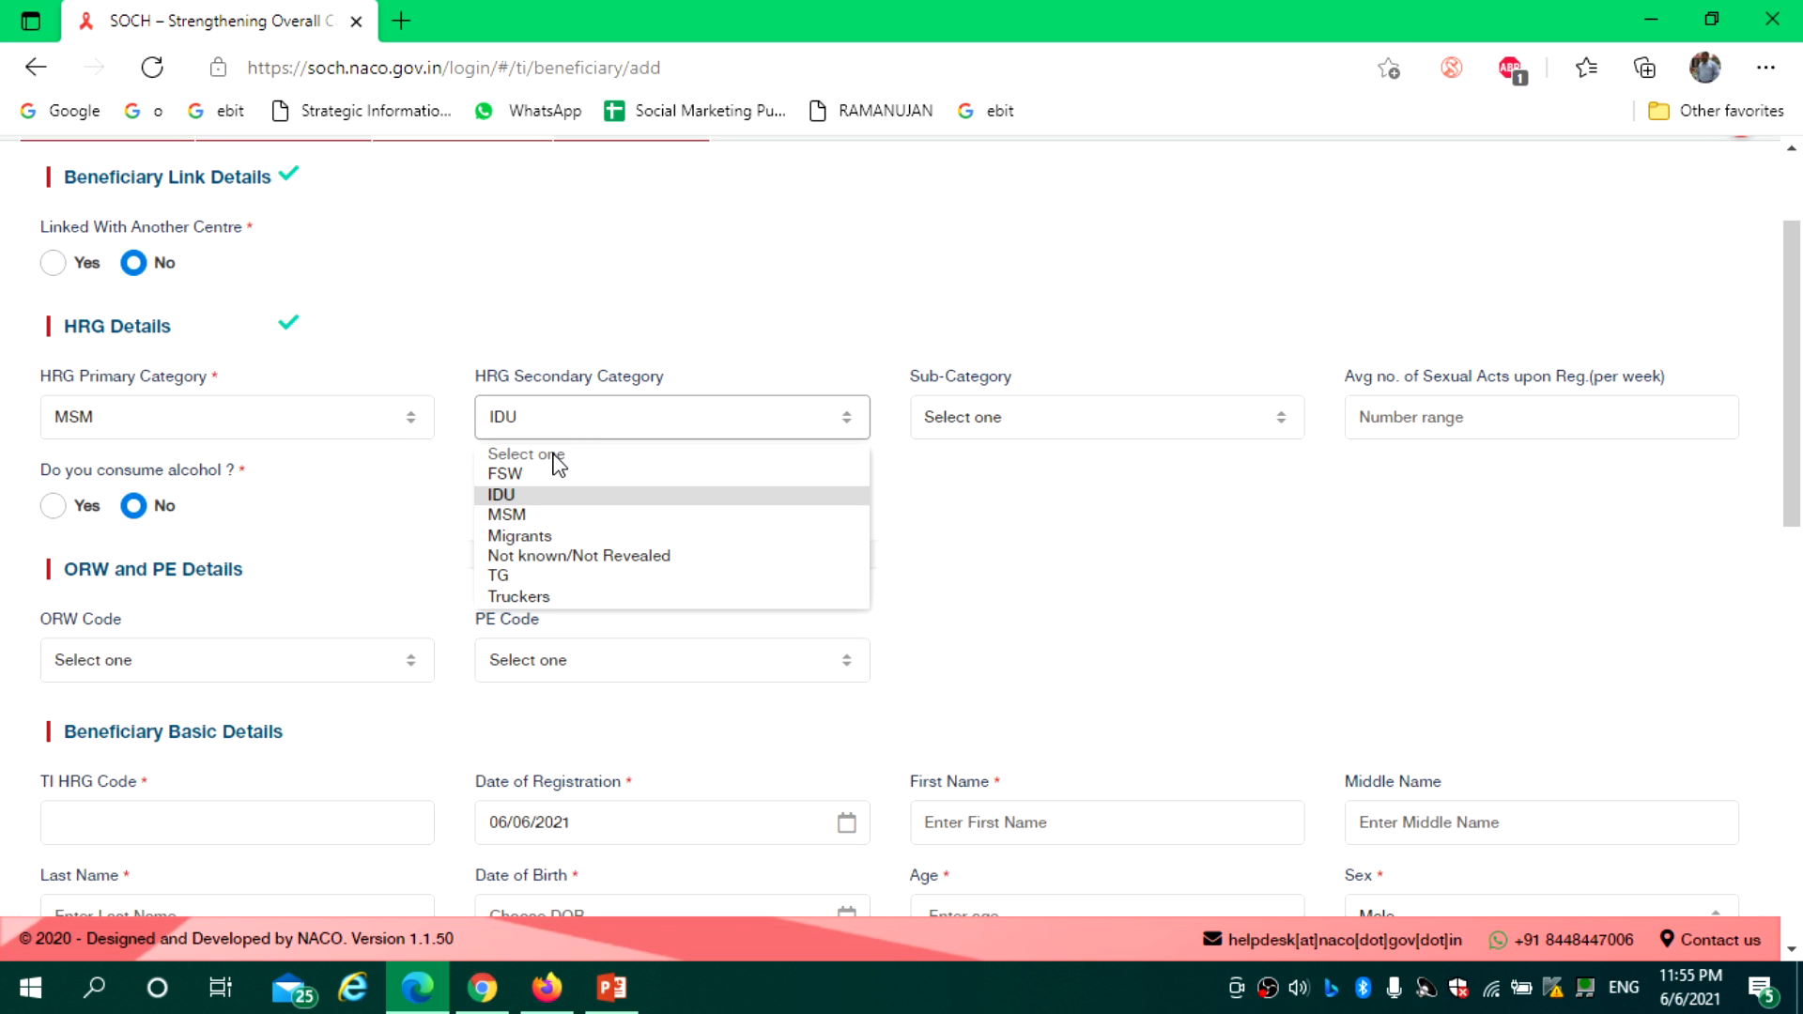
left_click(611, 561)
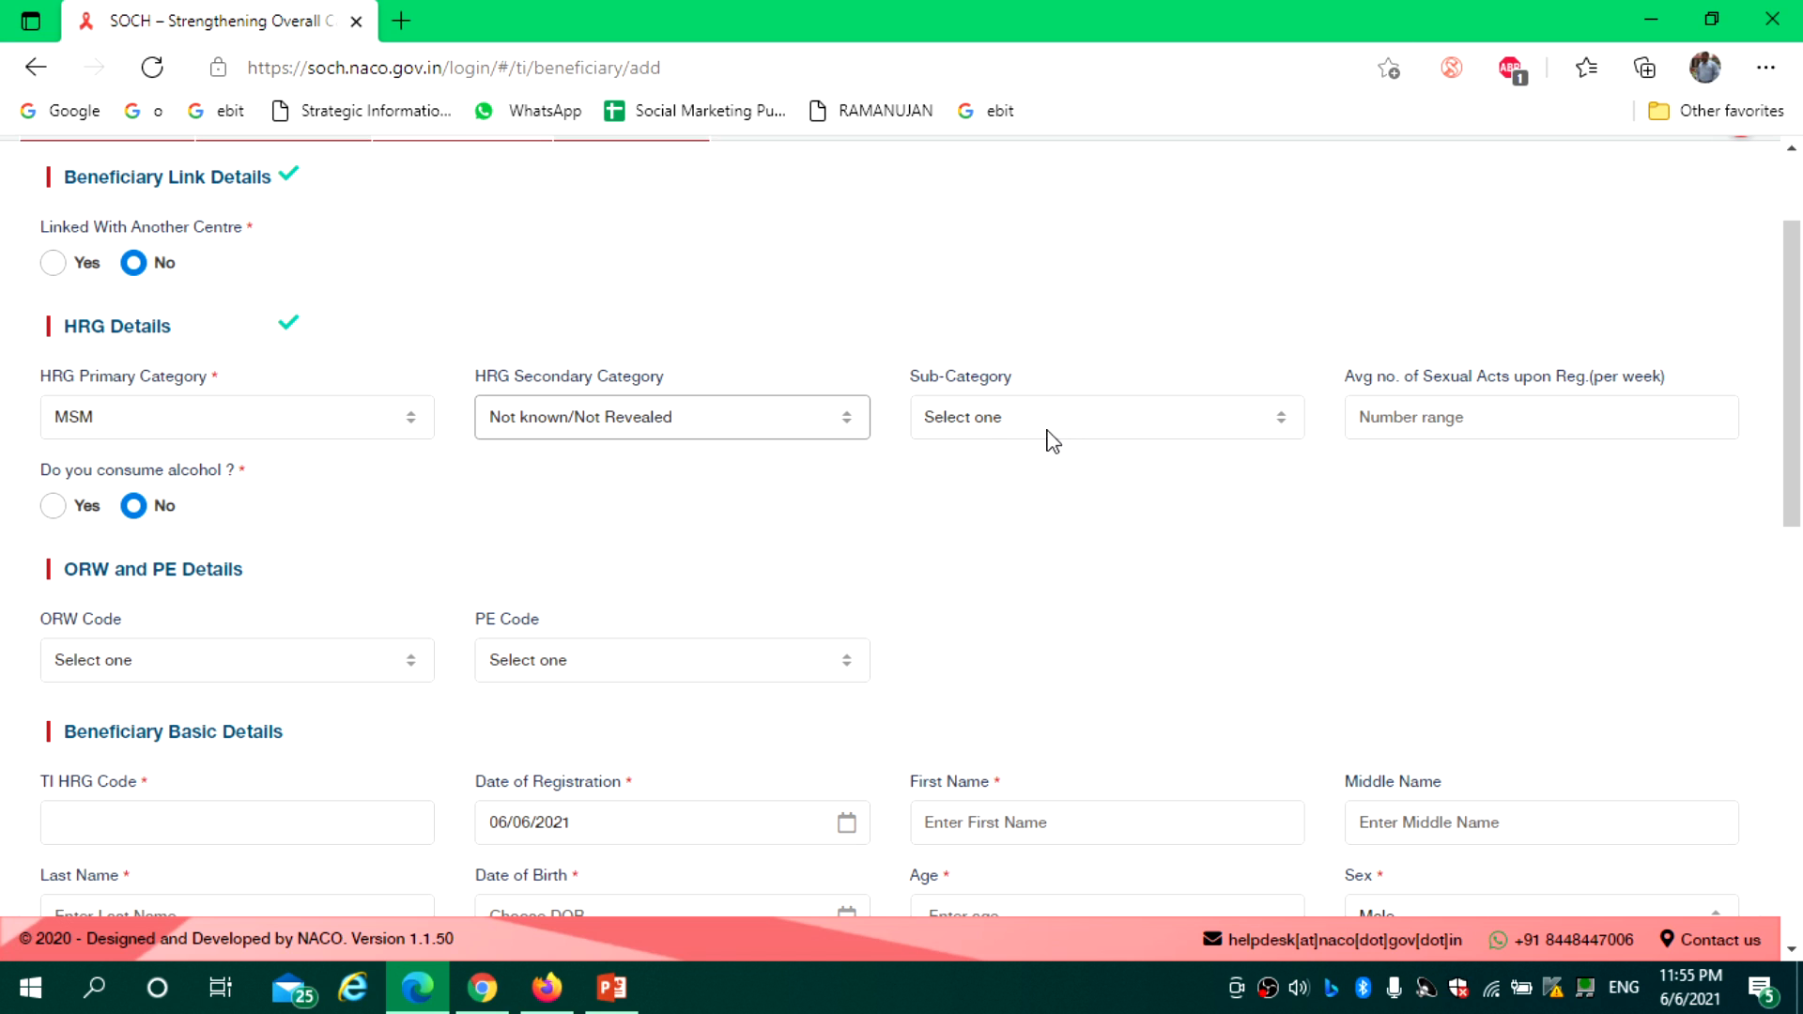
Check the MSM sub-categories without choosing, then switch the HRG primary category to FSW
left_click(1007, 431)
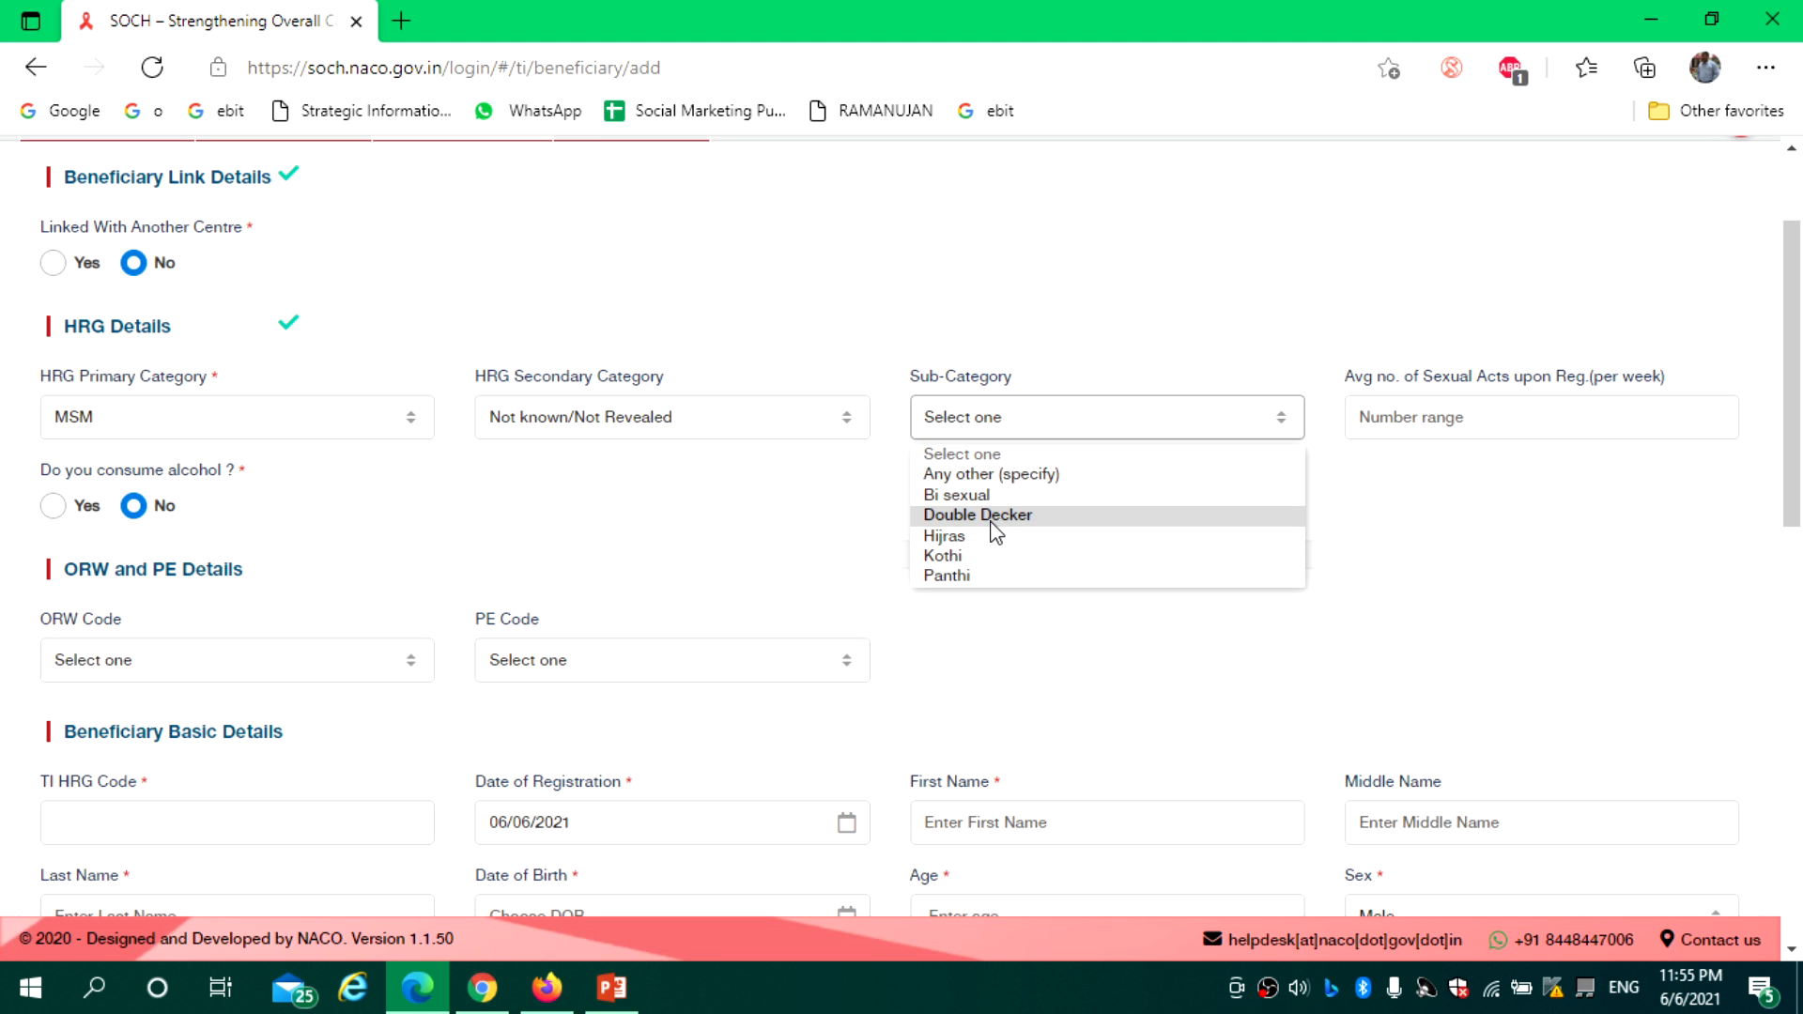
left_click(289, 422)
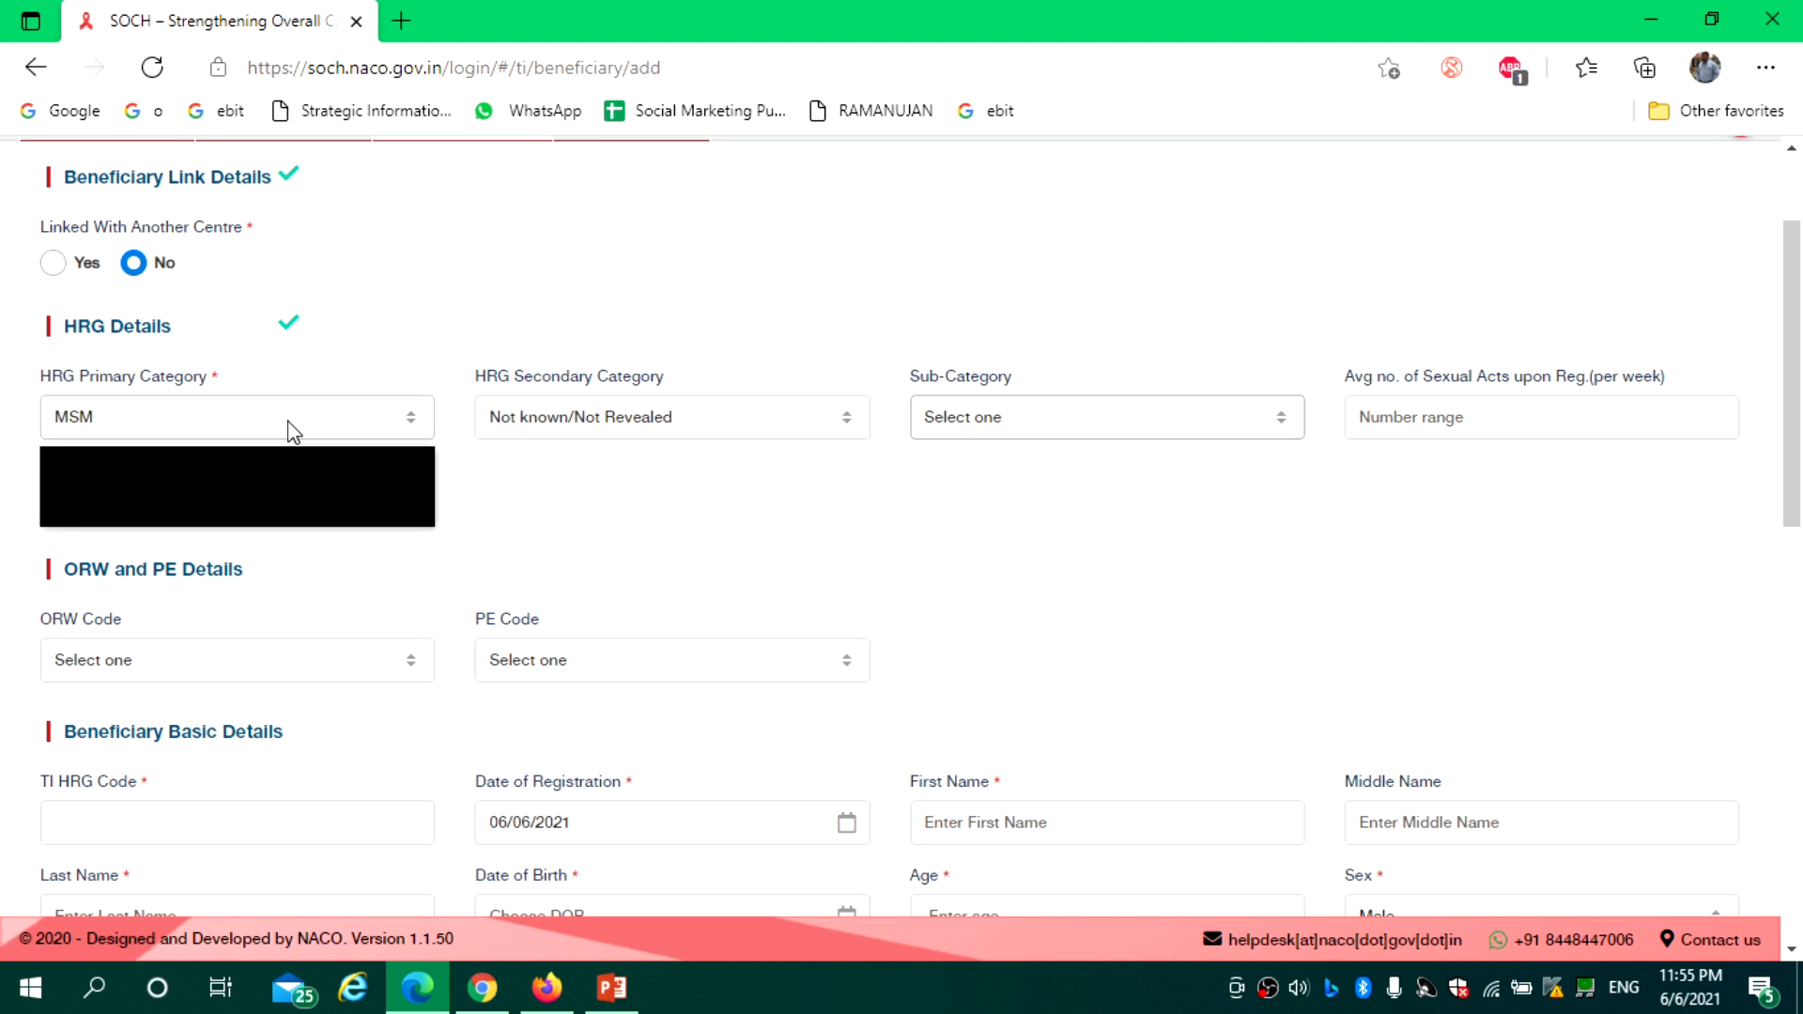
left_click(288, 421)
left_click(266, 475)
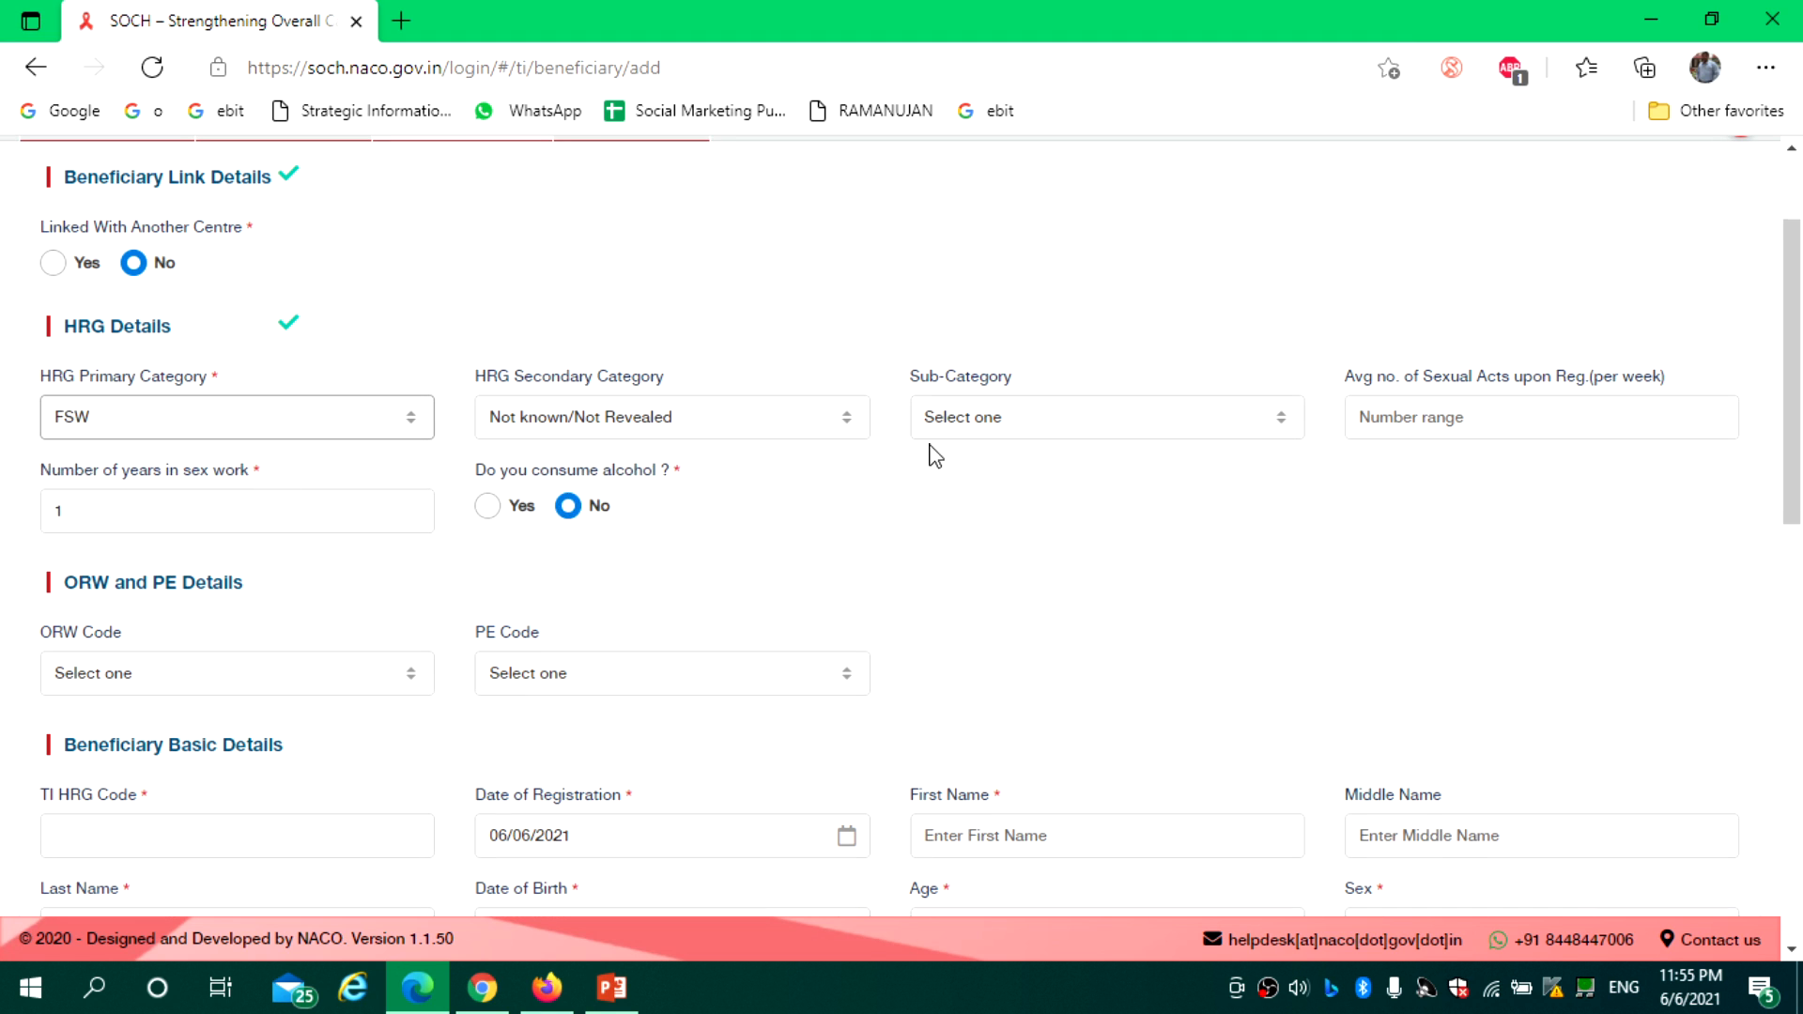
left_click(1011, 427)
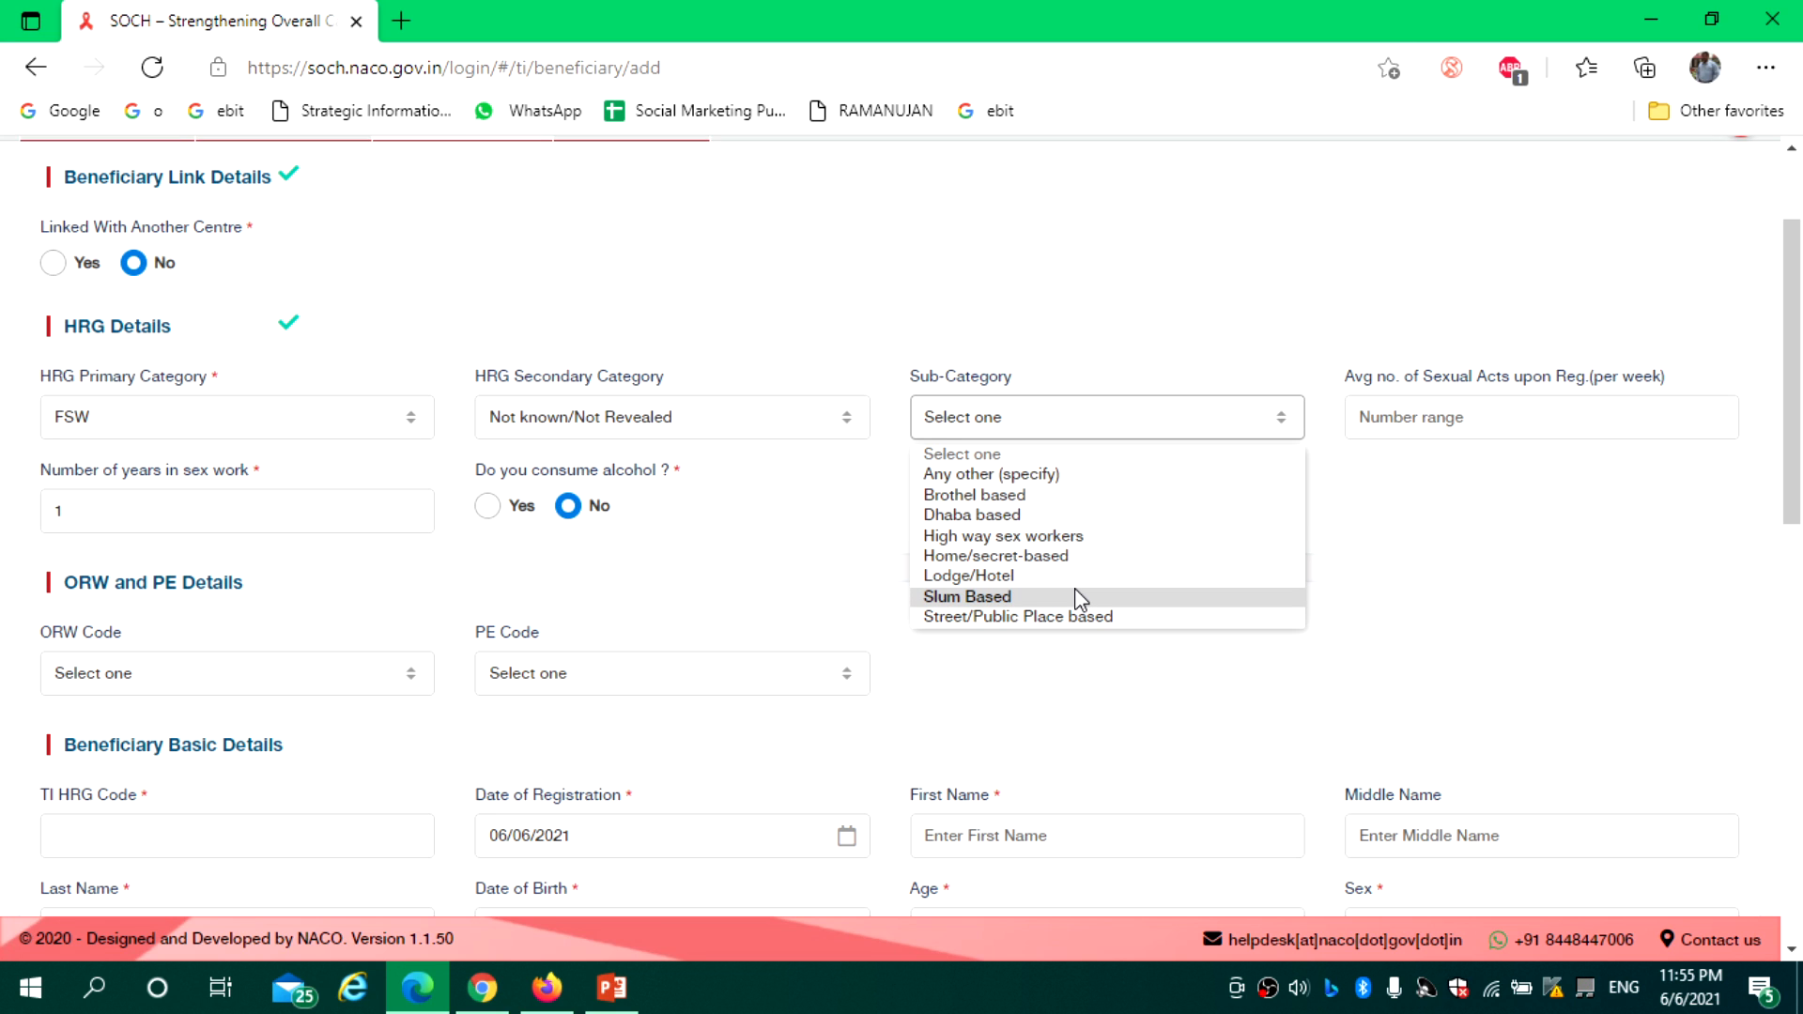
left_click(1390, 508)
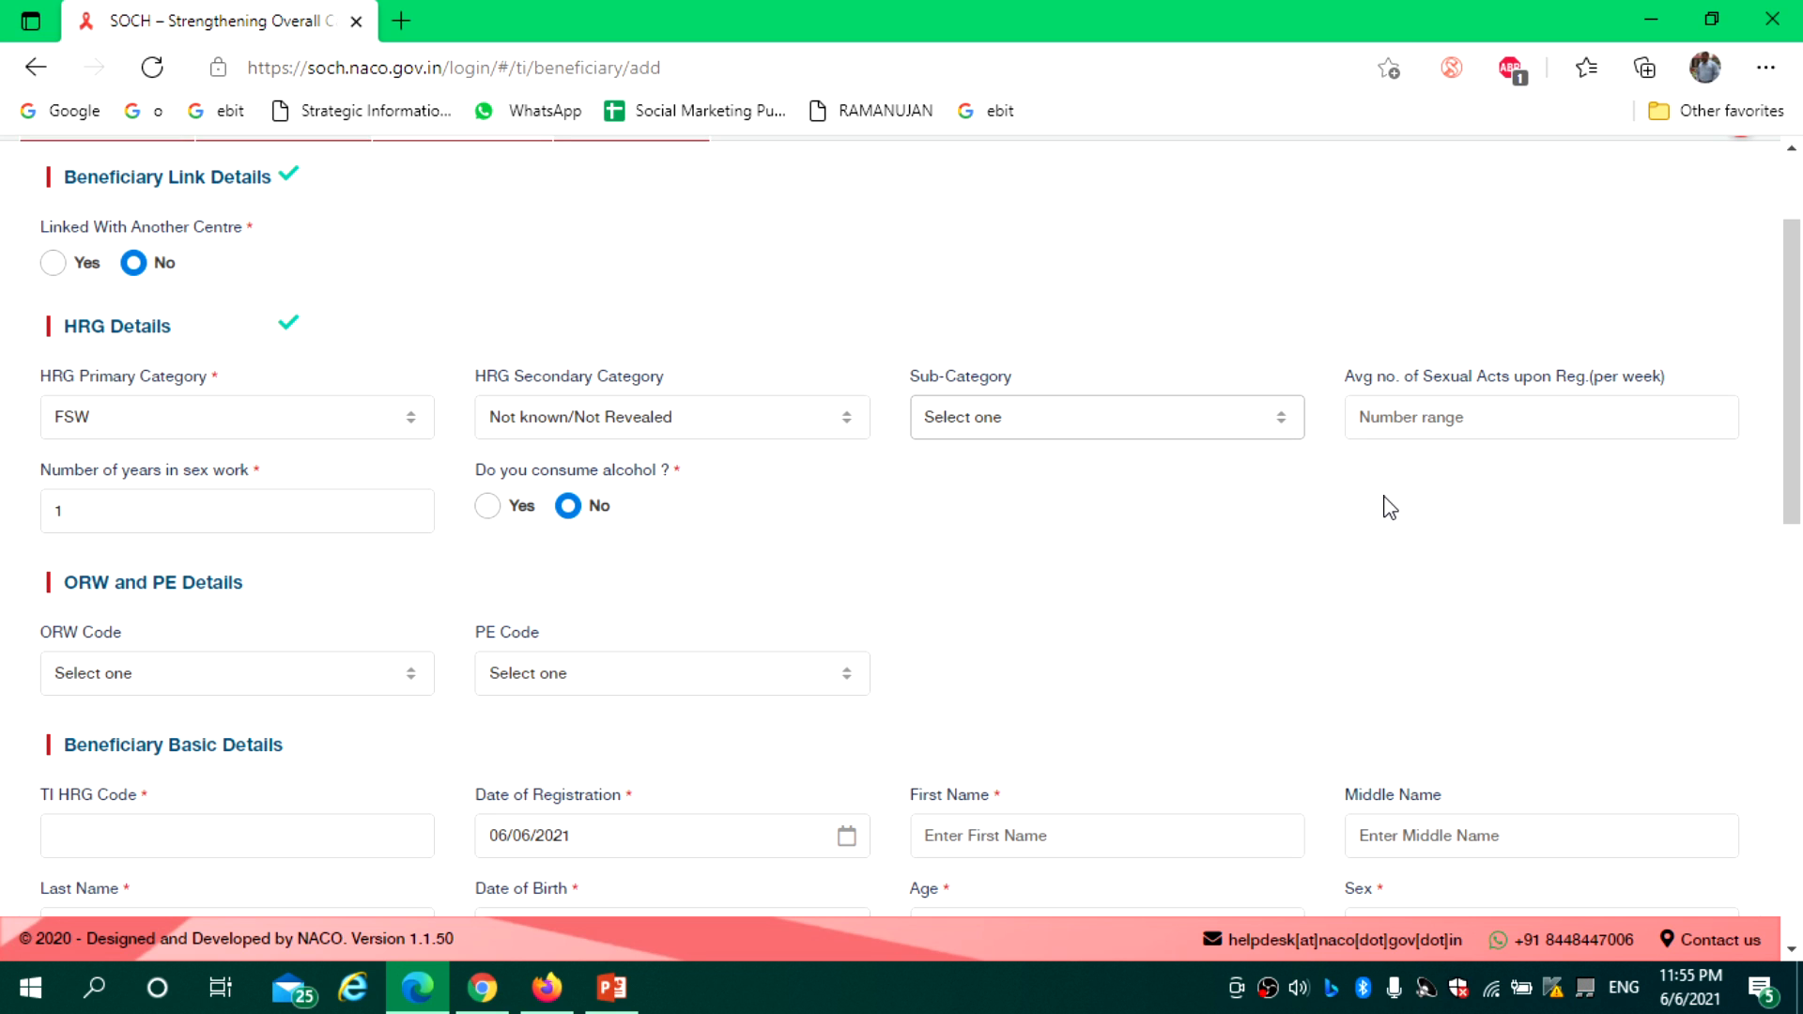
left_click(1409, 417)
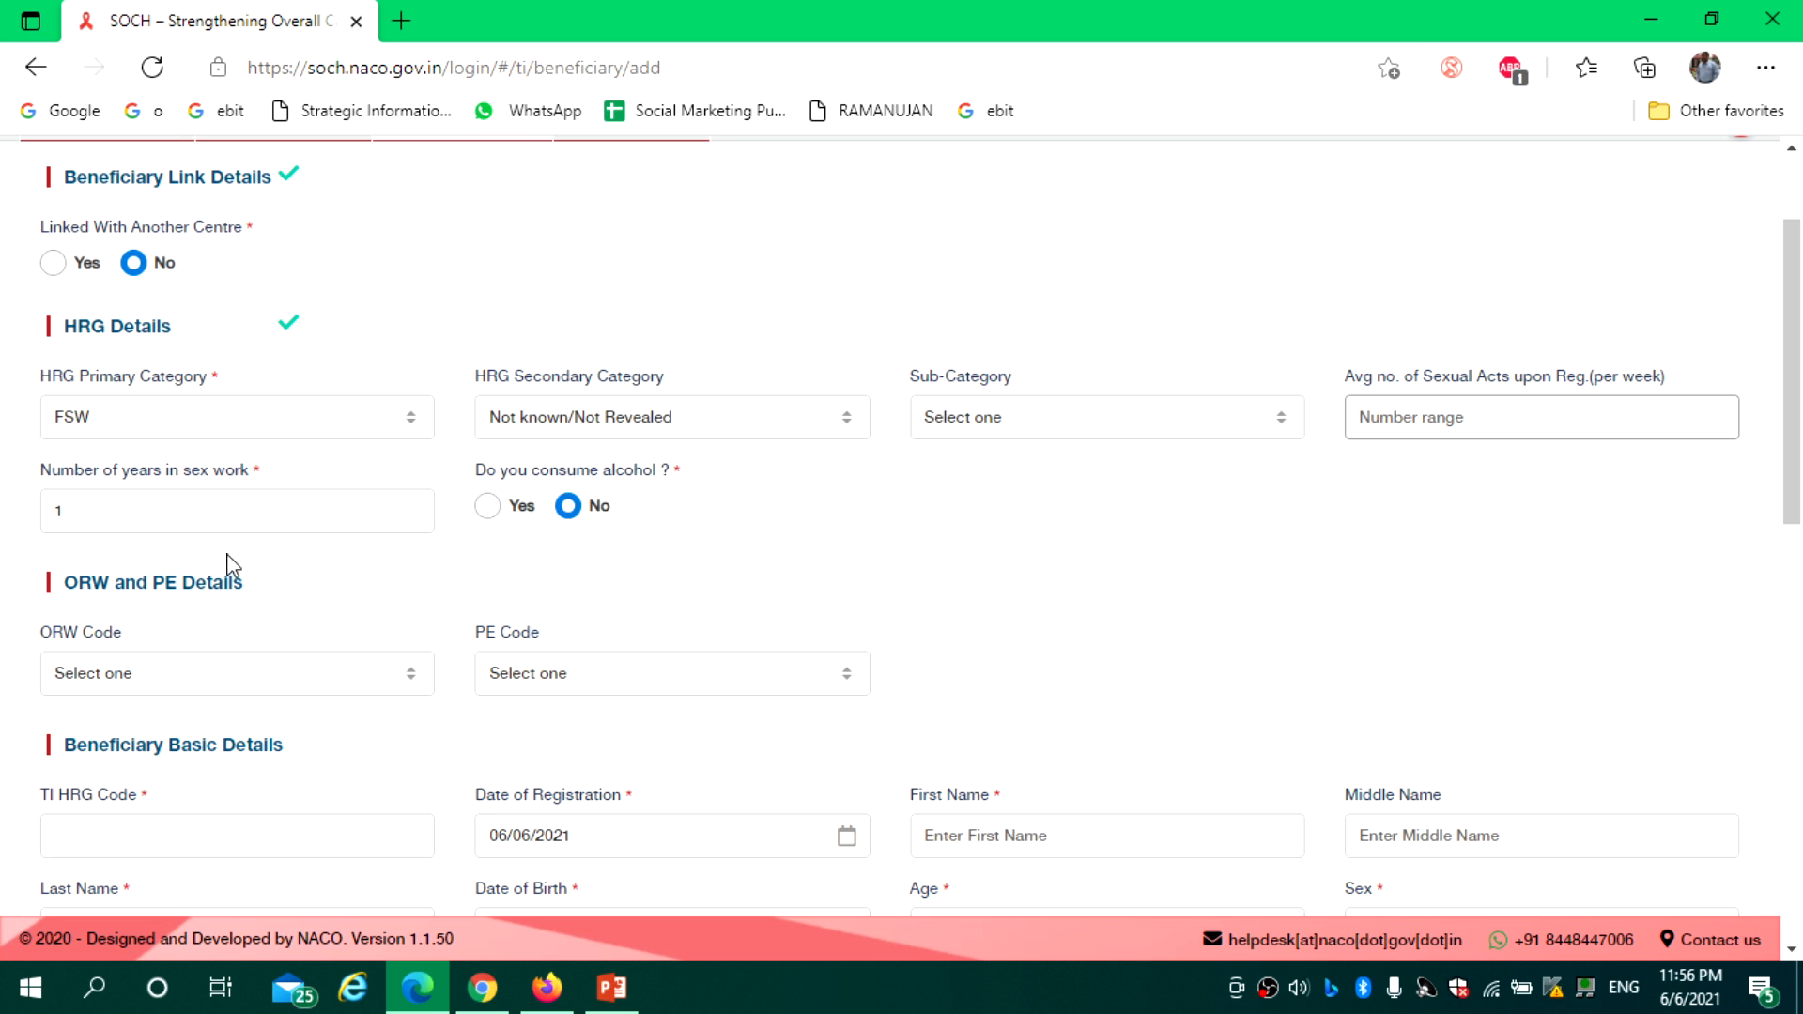
left_click(160, 516)
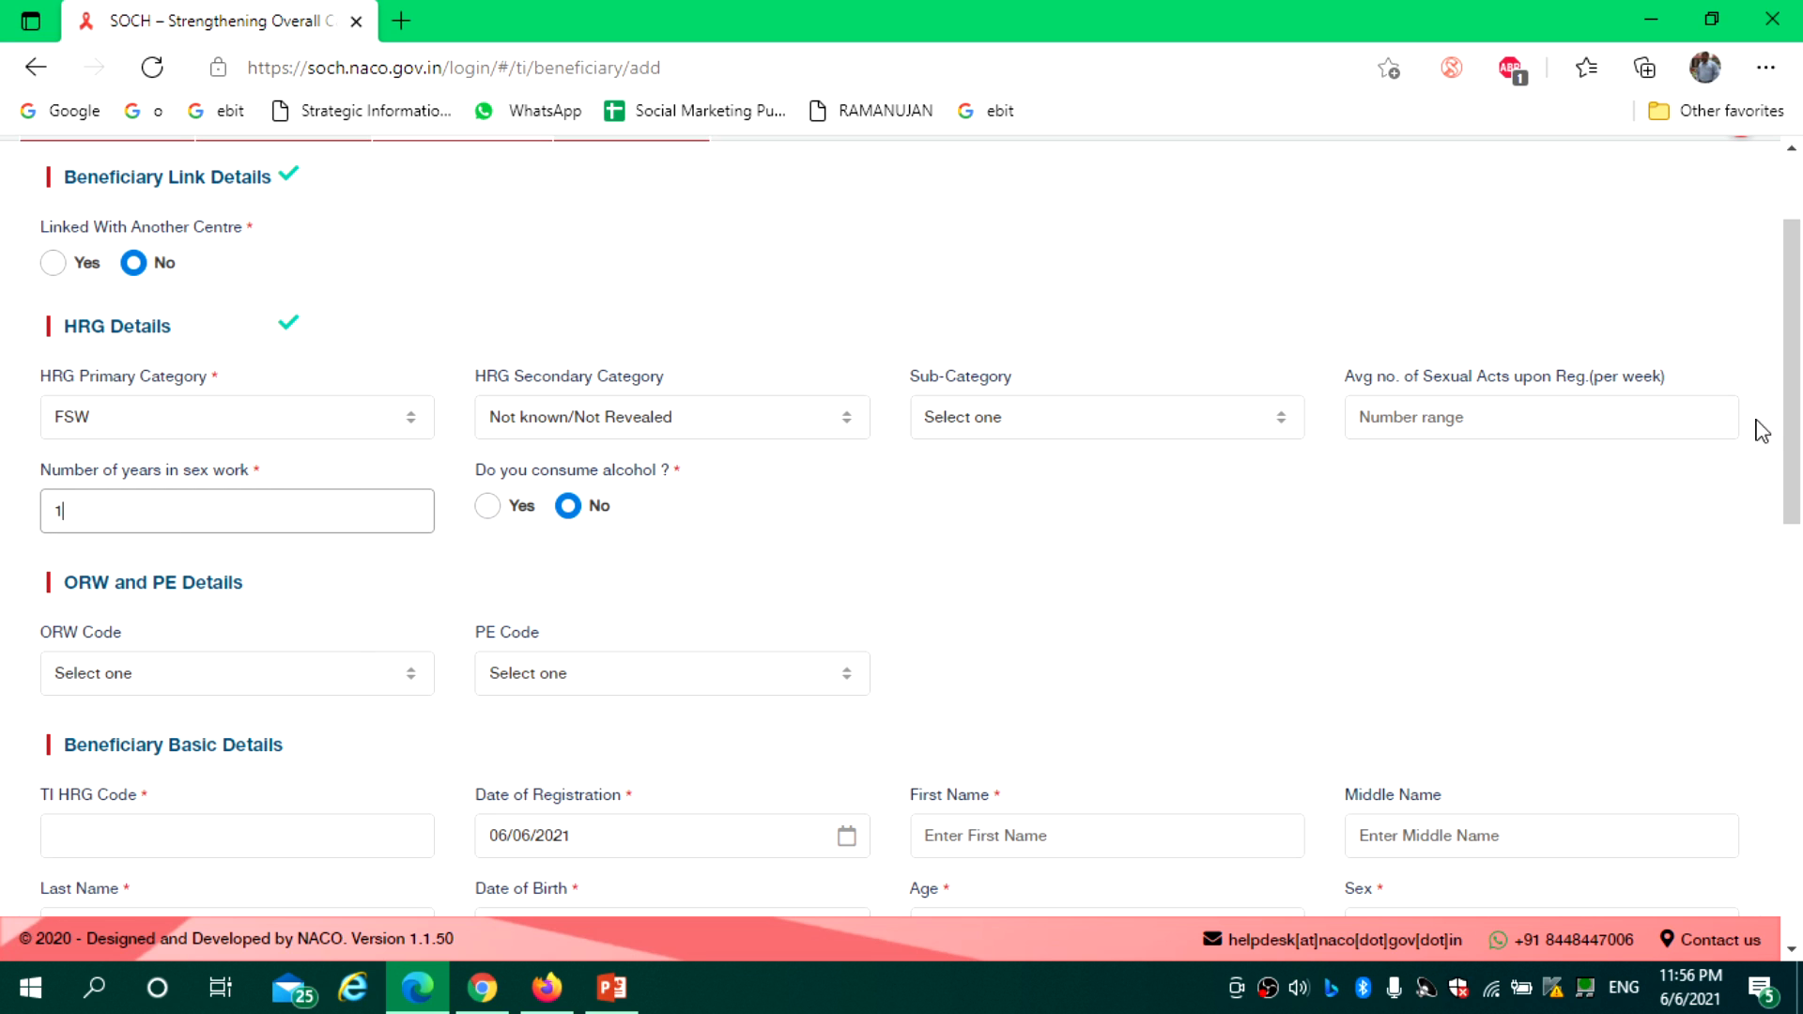
left_click_drag(1795, 423, 1796, 469)
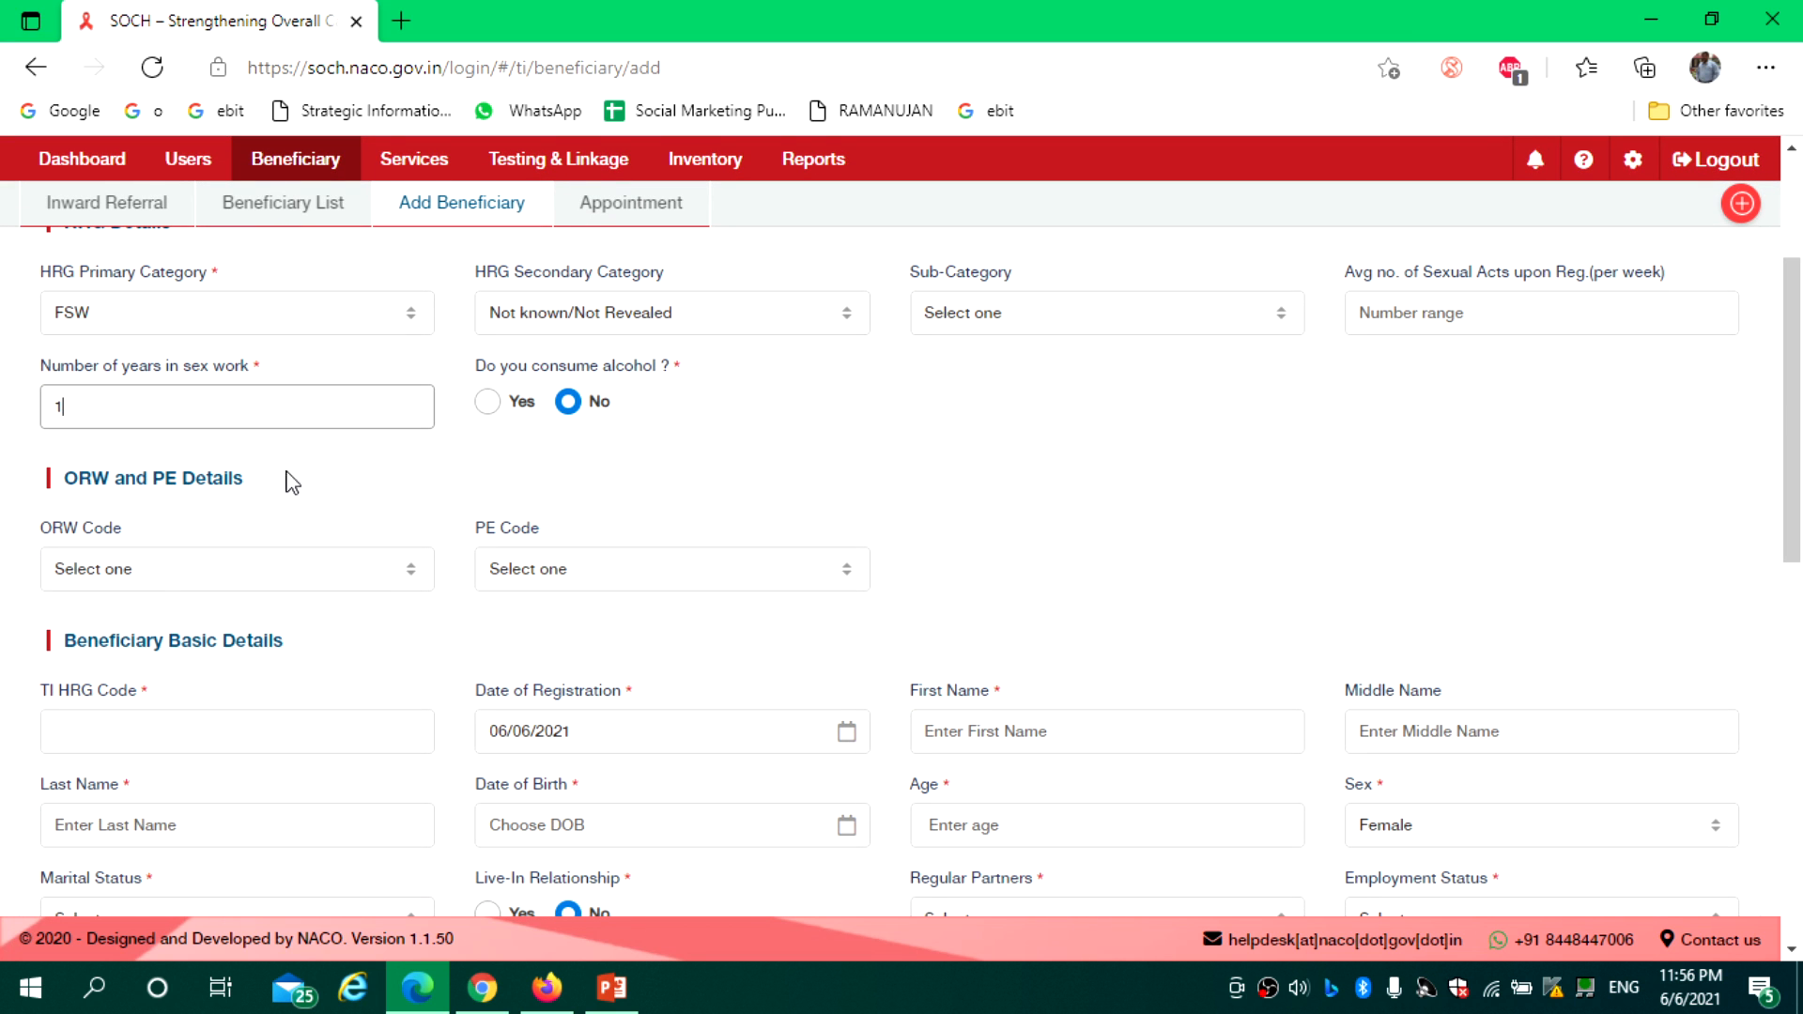
left_click(295, 581)
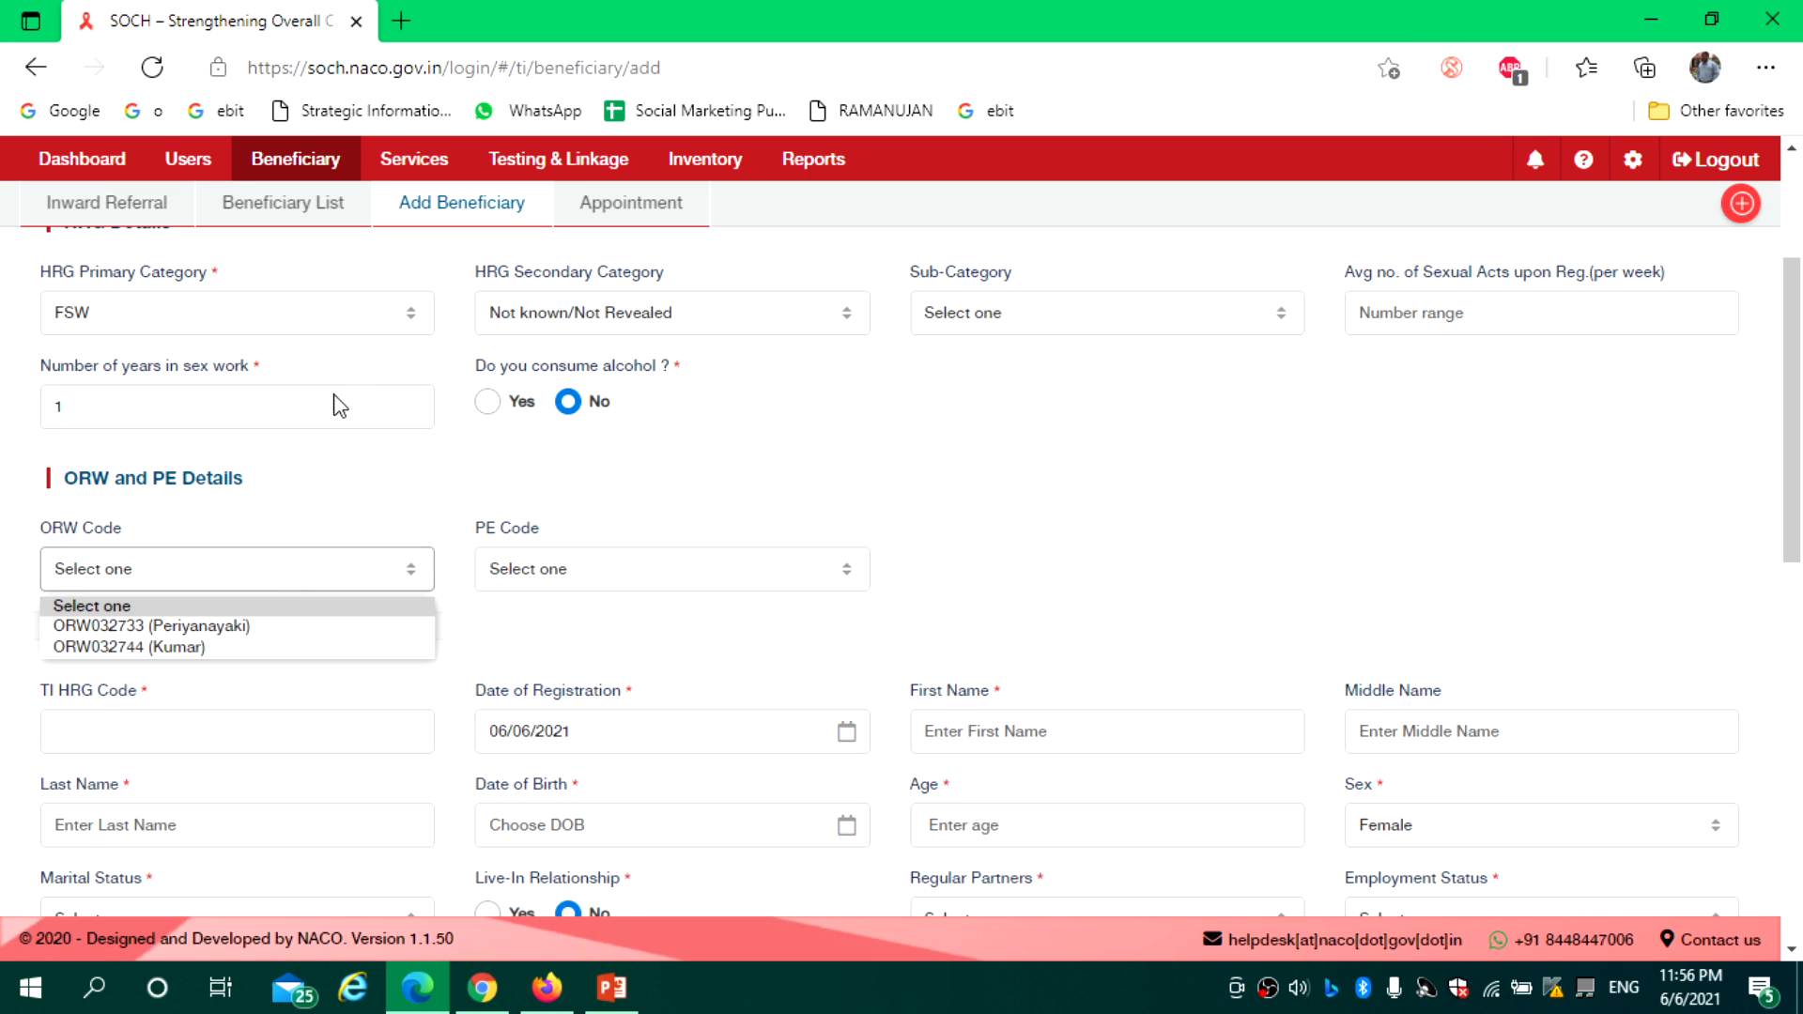
Compare available ORW codes by switching the primary category to MSM and back to FSW
left_click(635, 504)
left_click(215, 323)
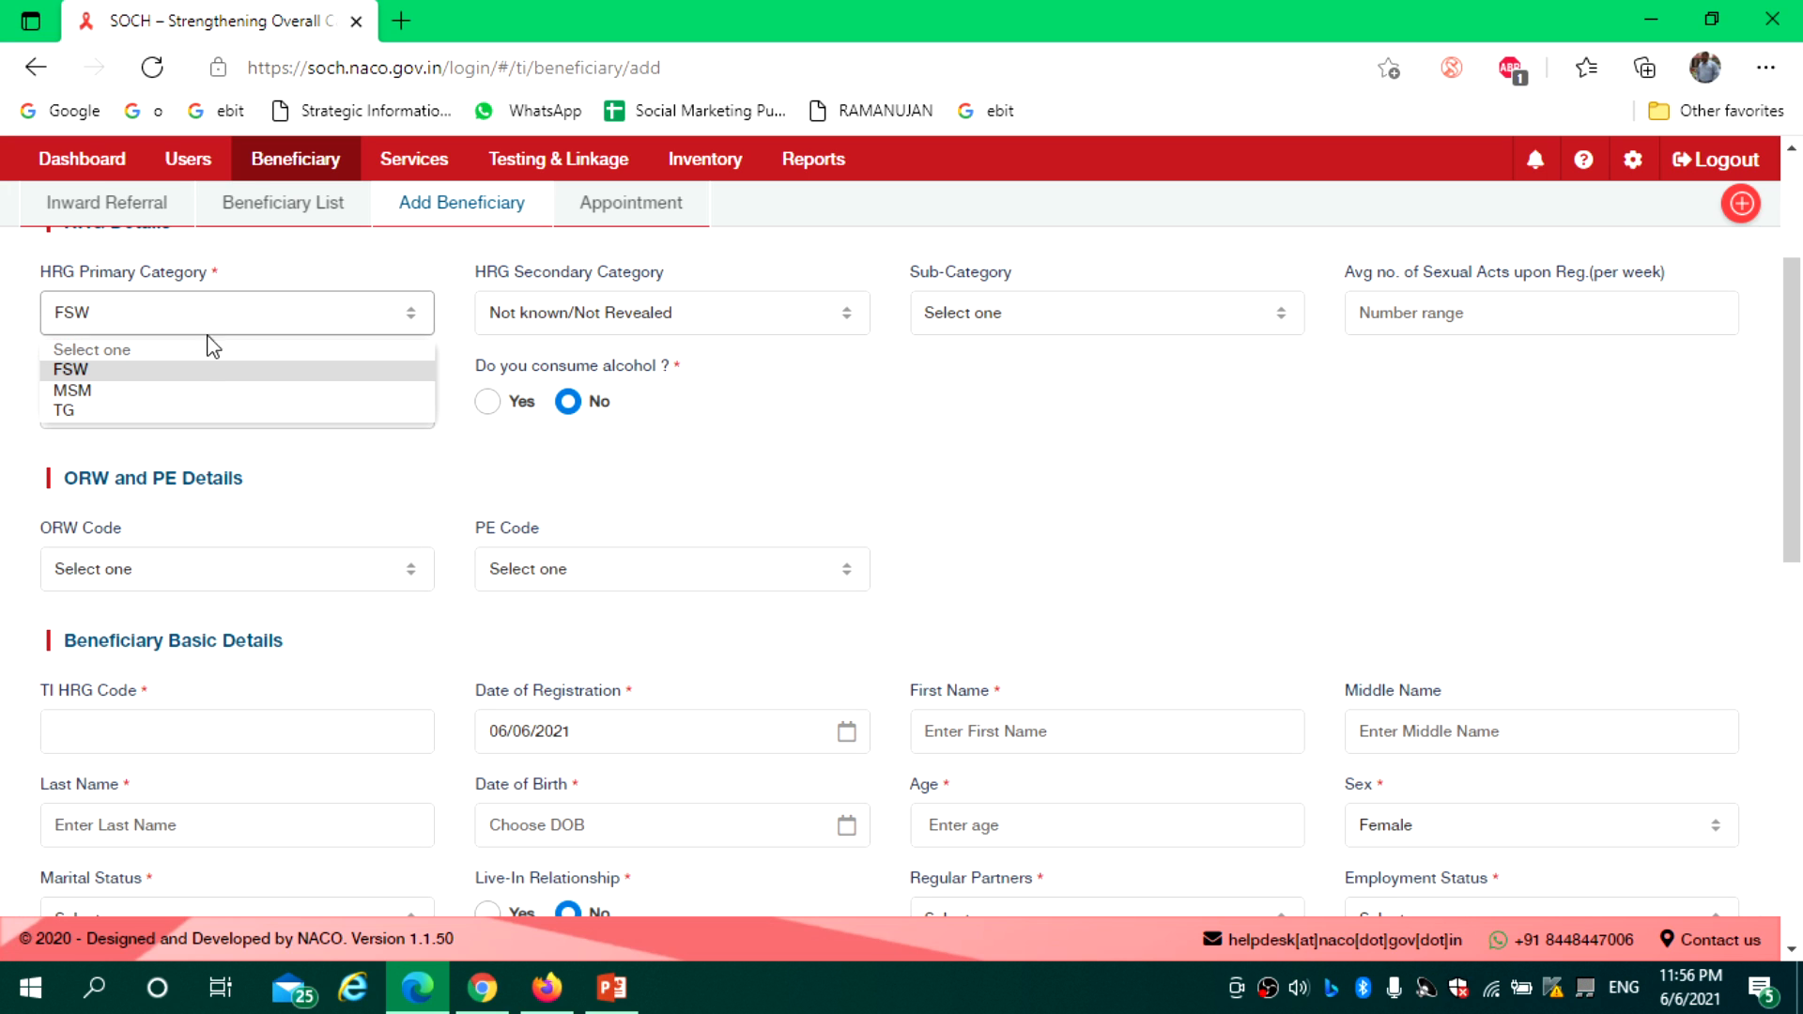
left_click(195, 391)
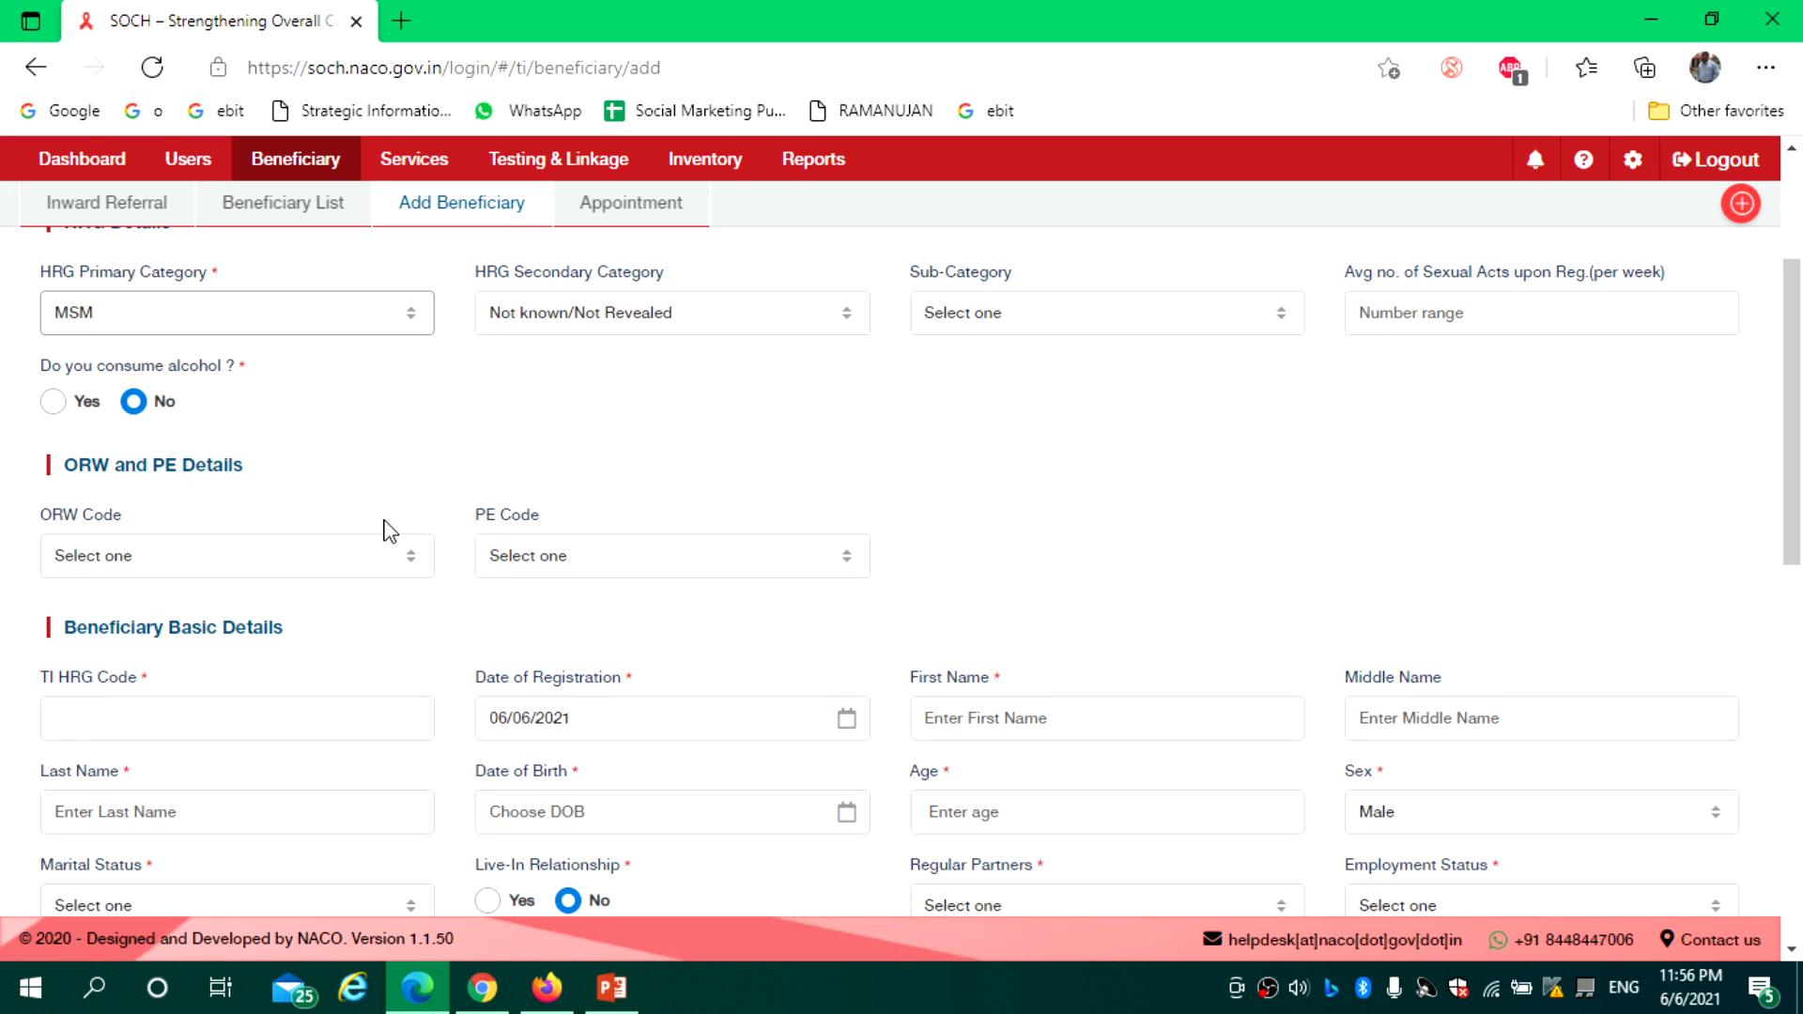
left_click(298, 561)
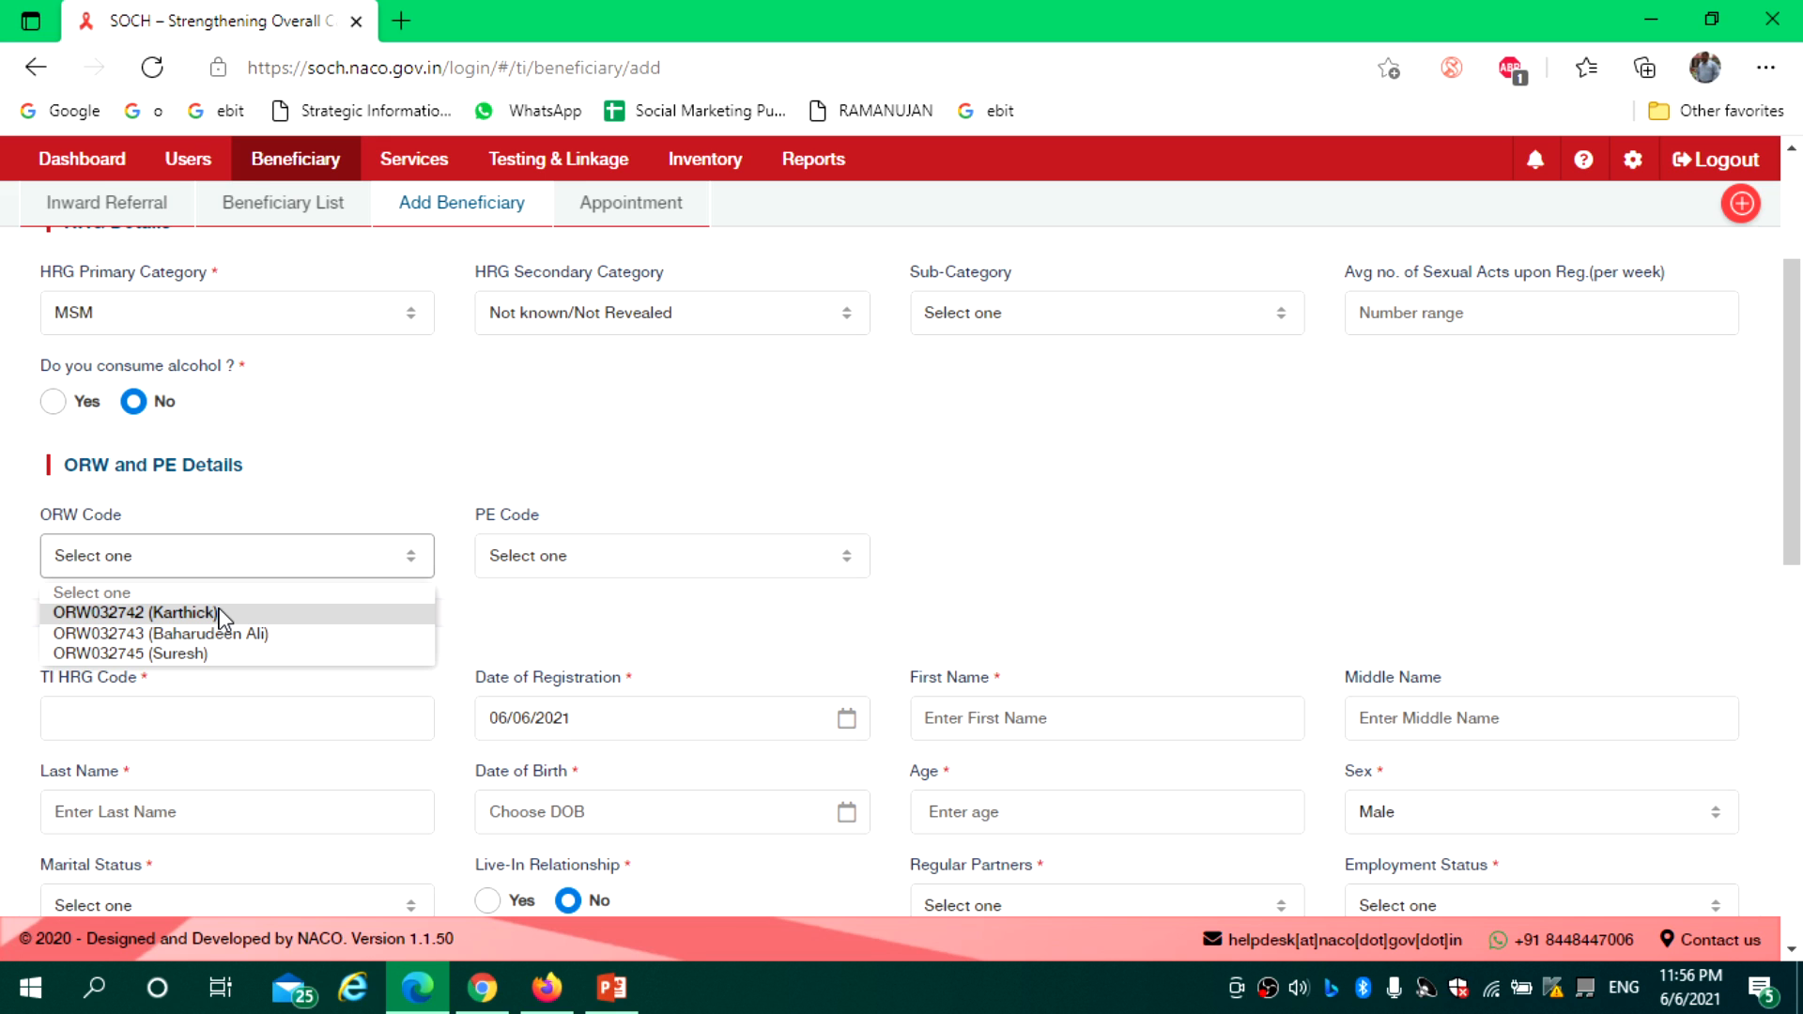
left_click(241, 322)
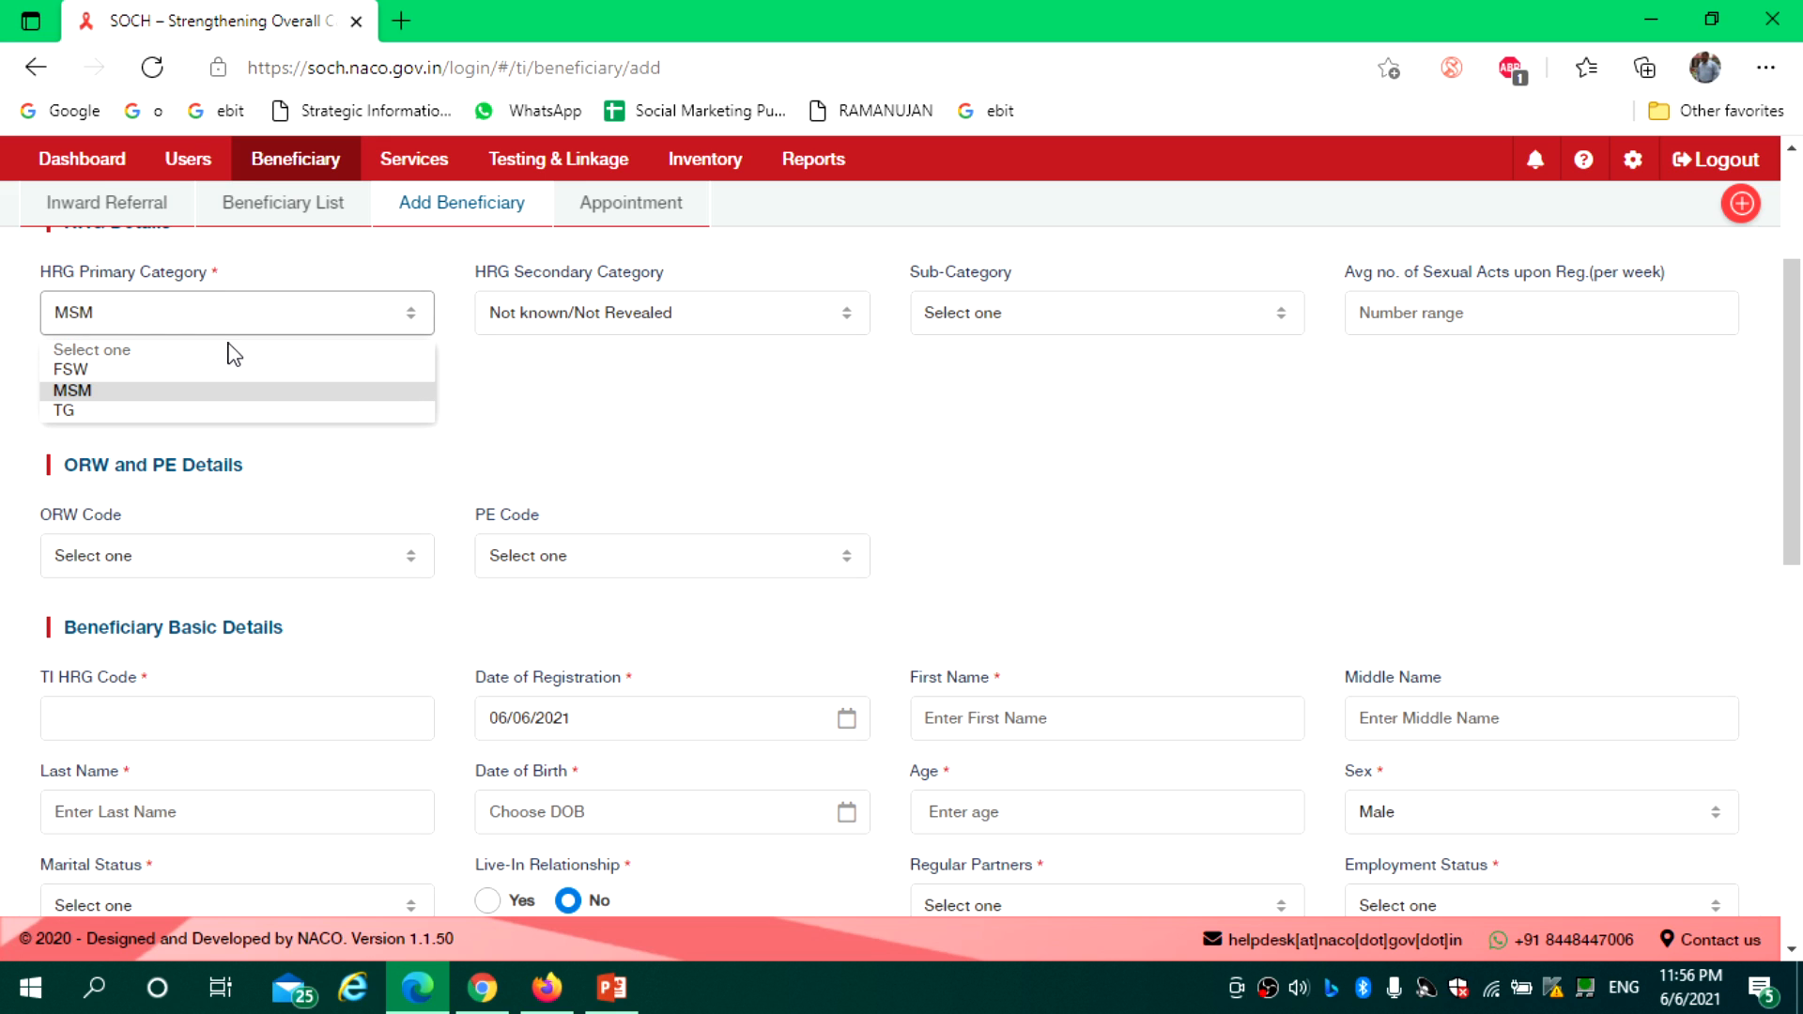
left_click(226, 376)
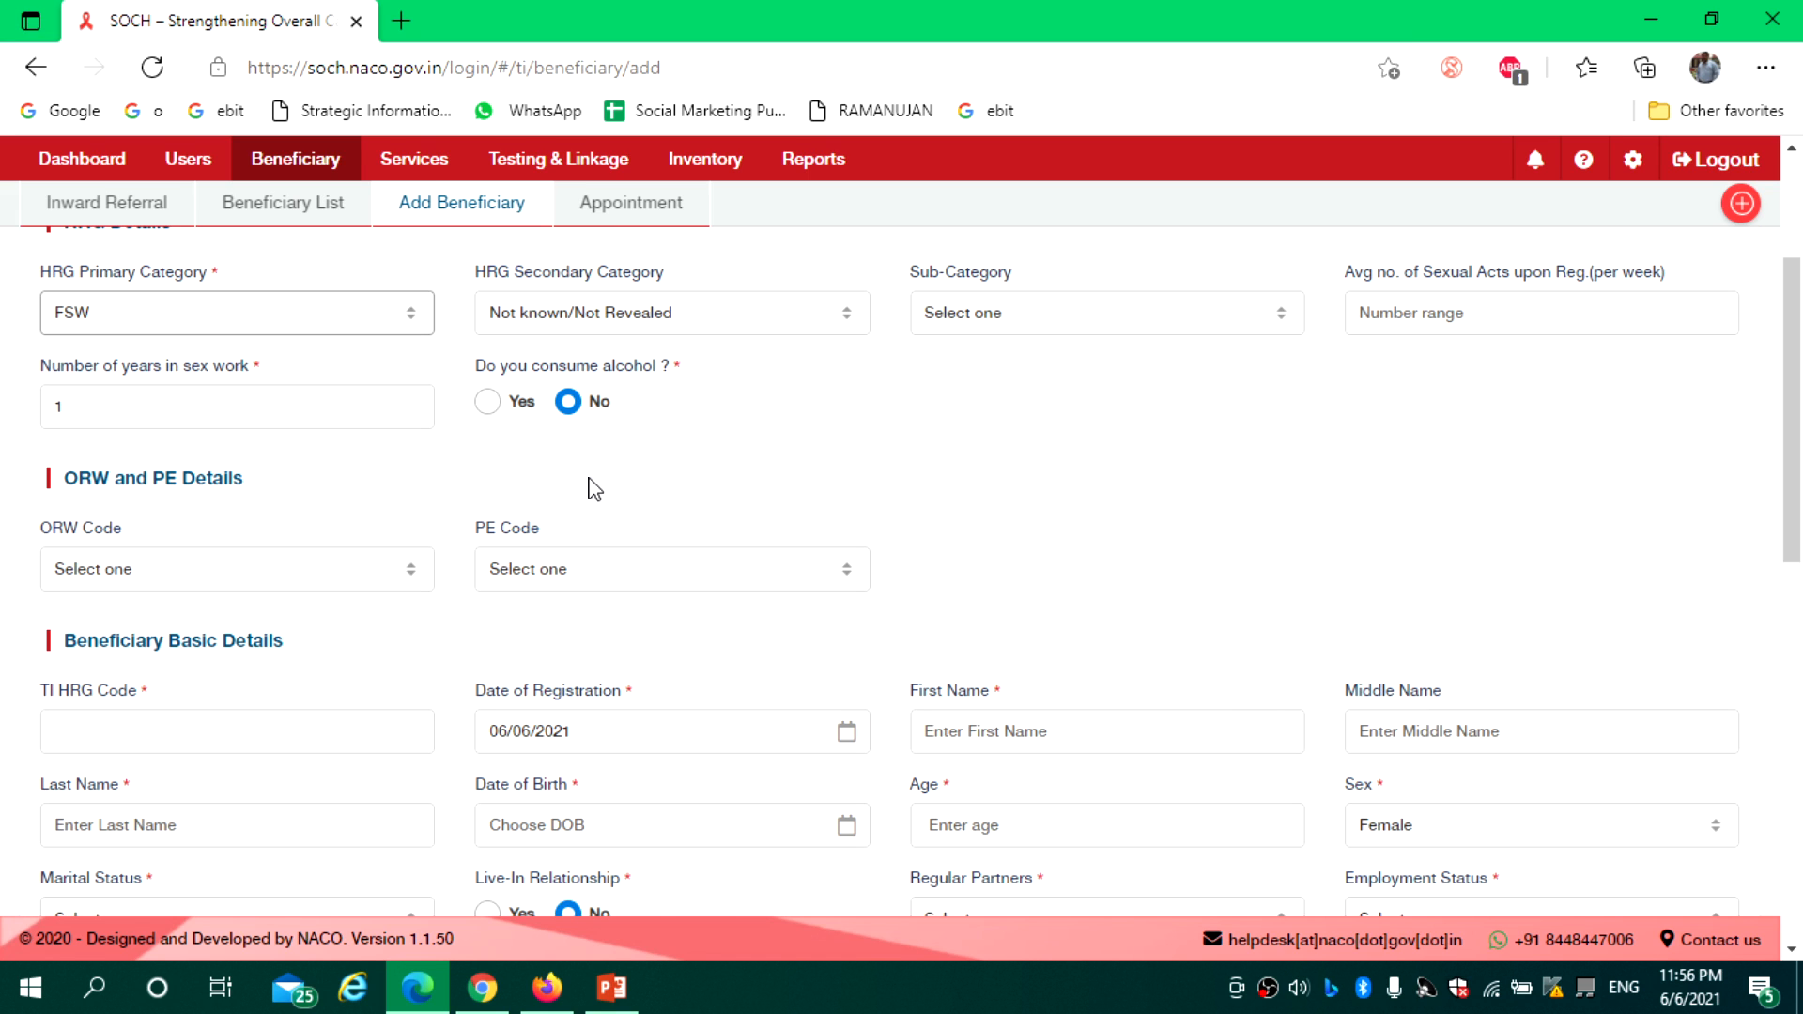
Assign the first listed ORW code and PE code PE32752
left_click(208, 573)
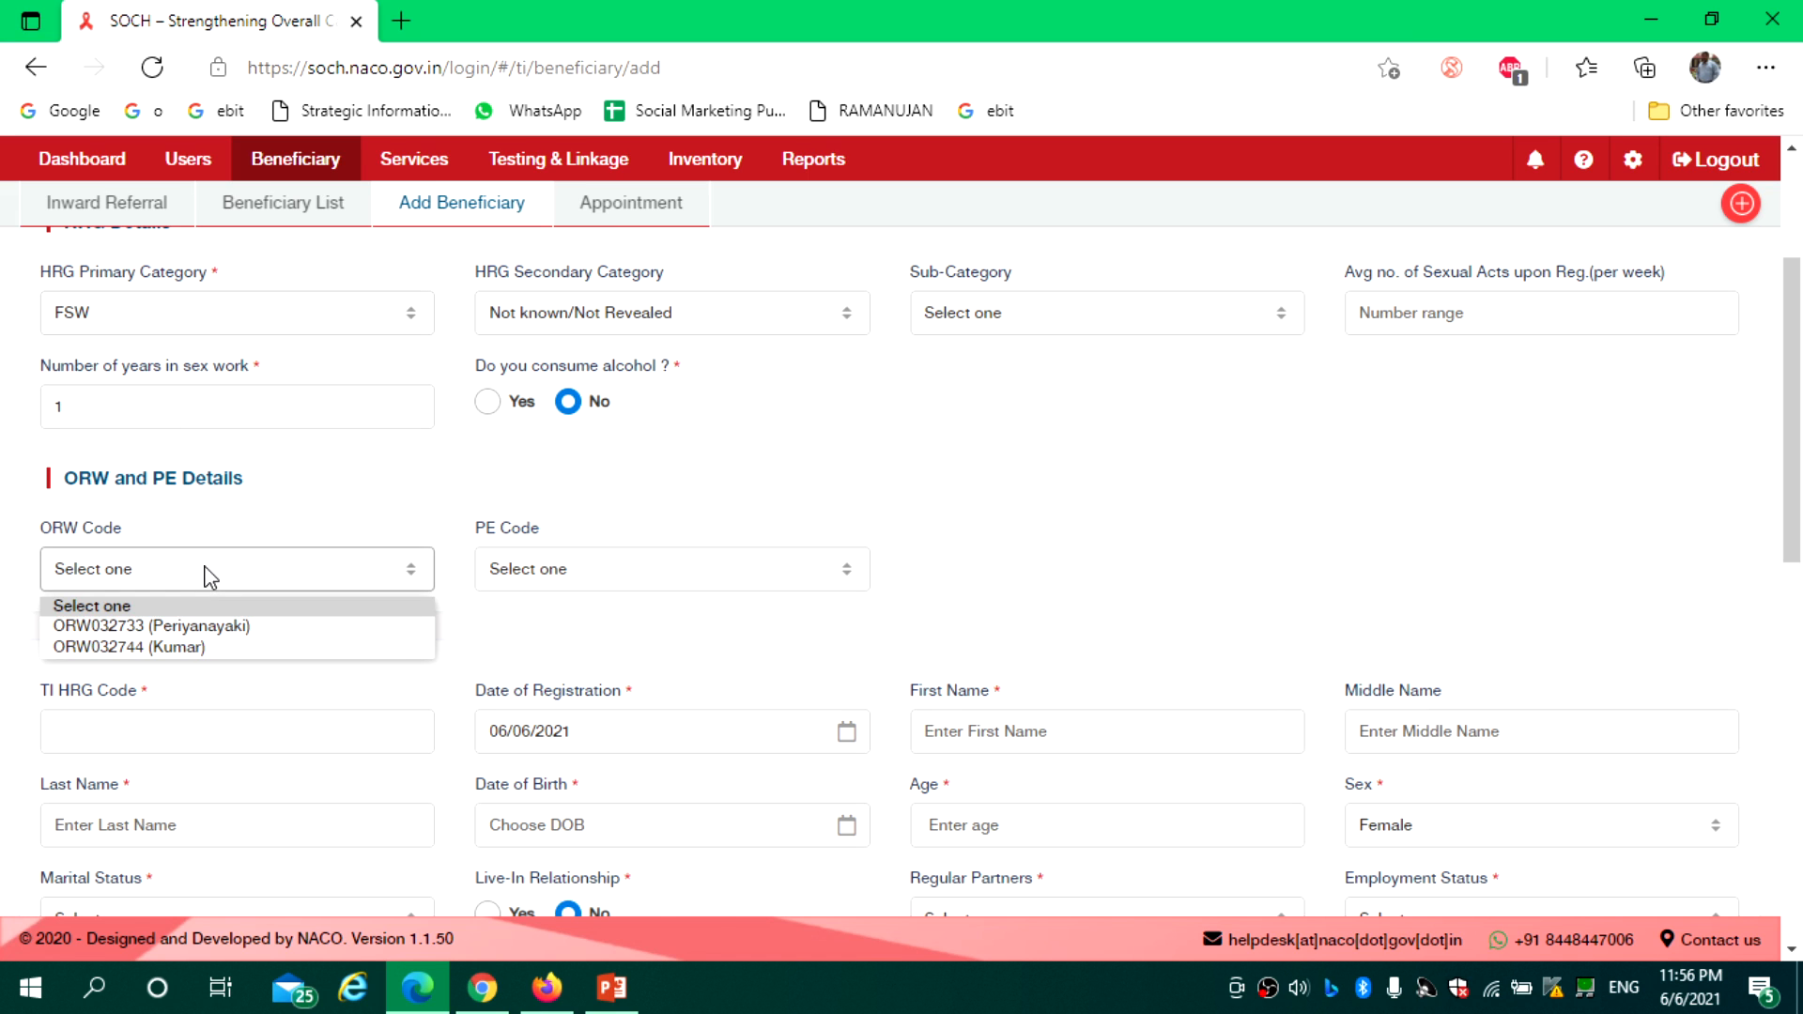
left_click(247, 626)
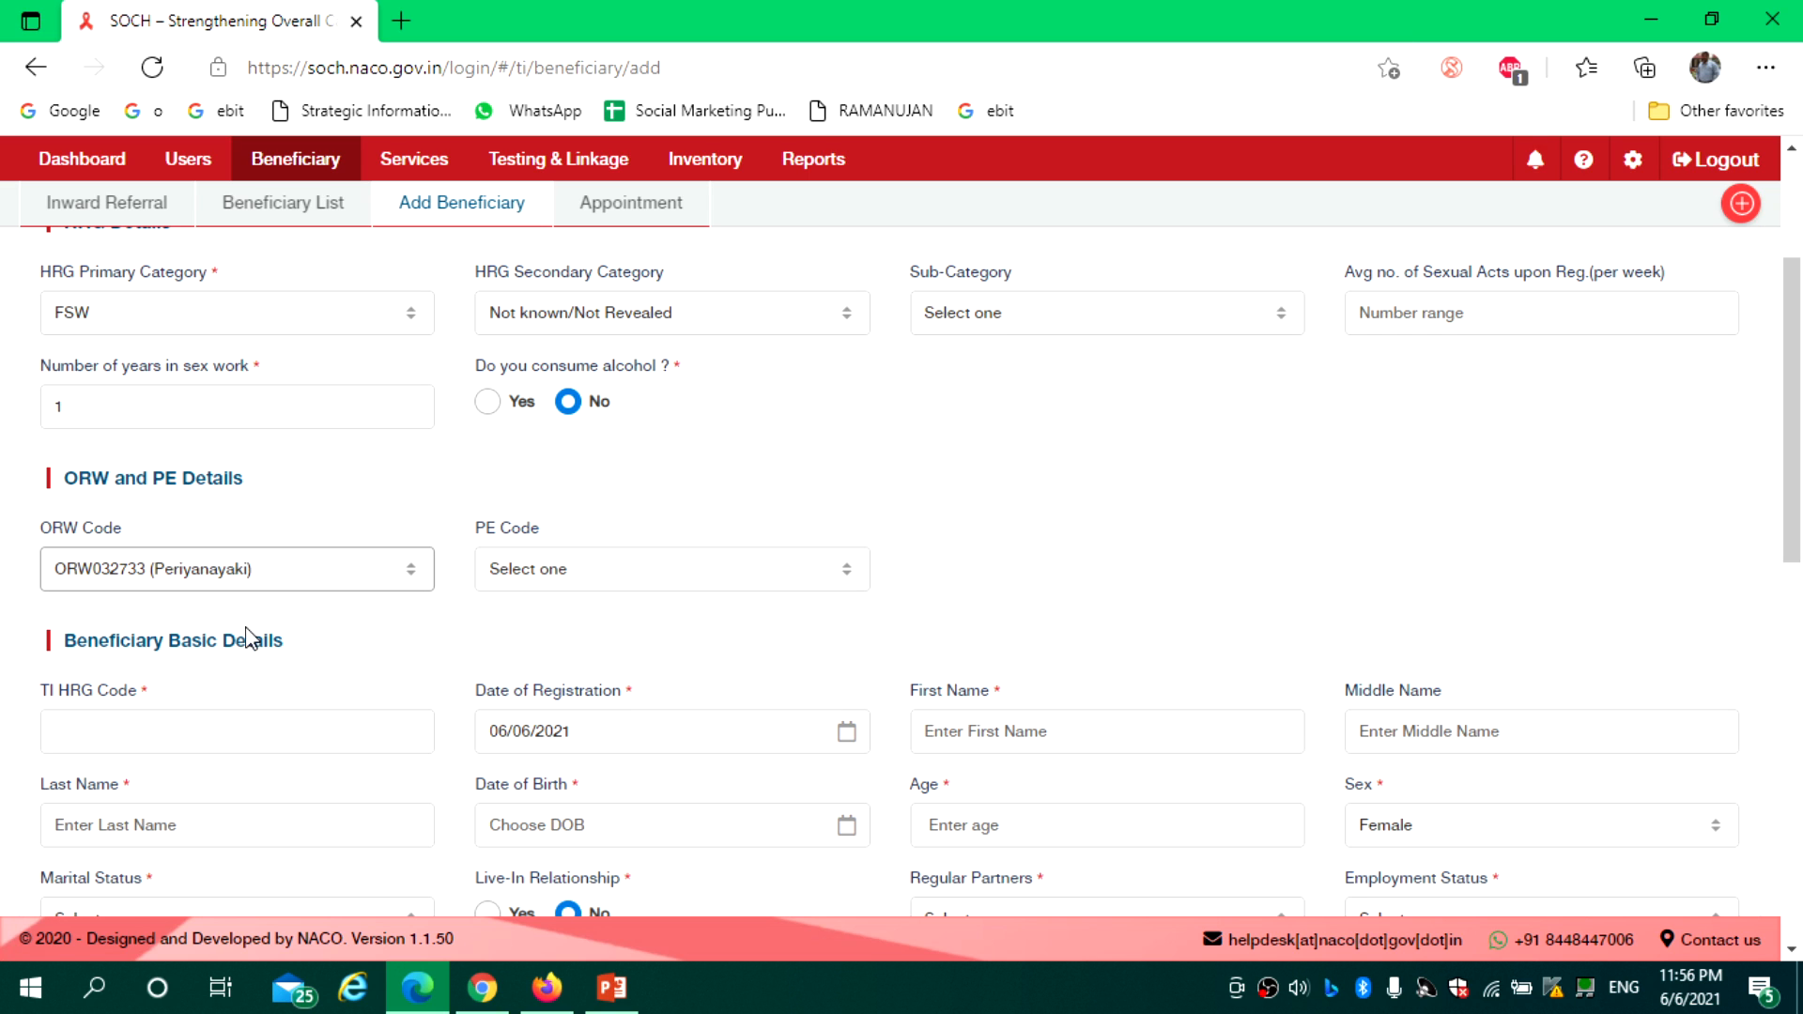
left_click(548, 570)
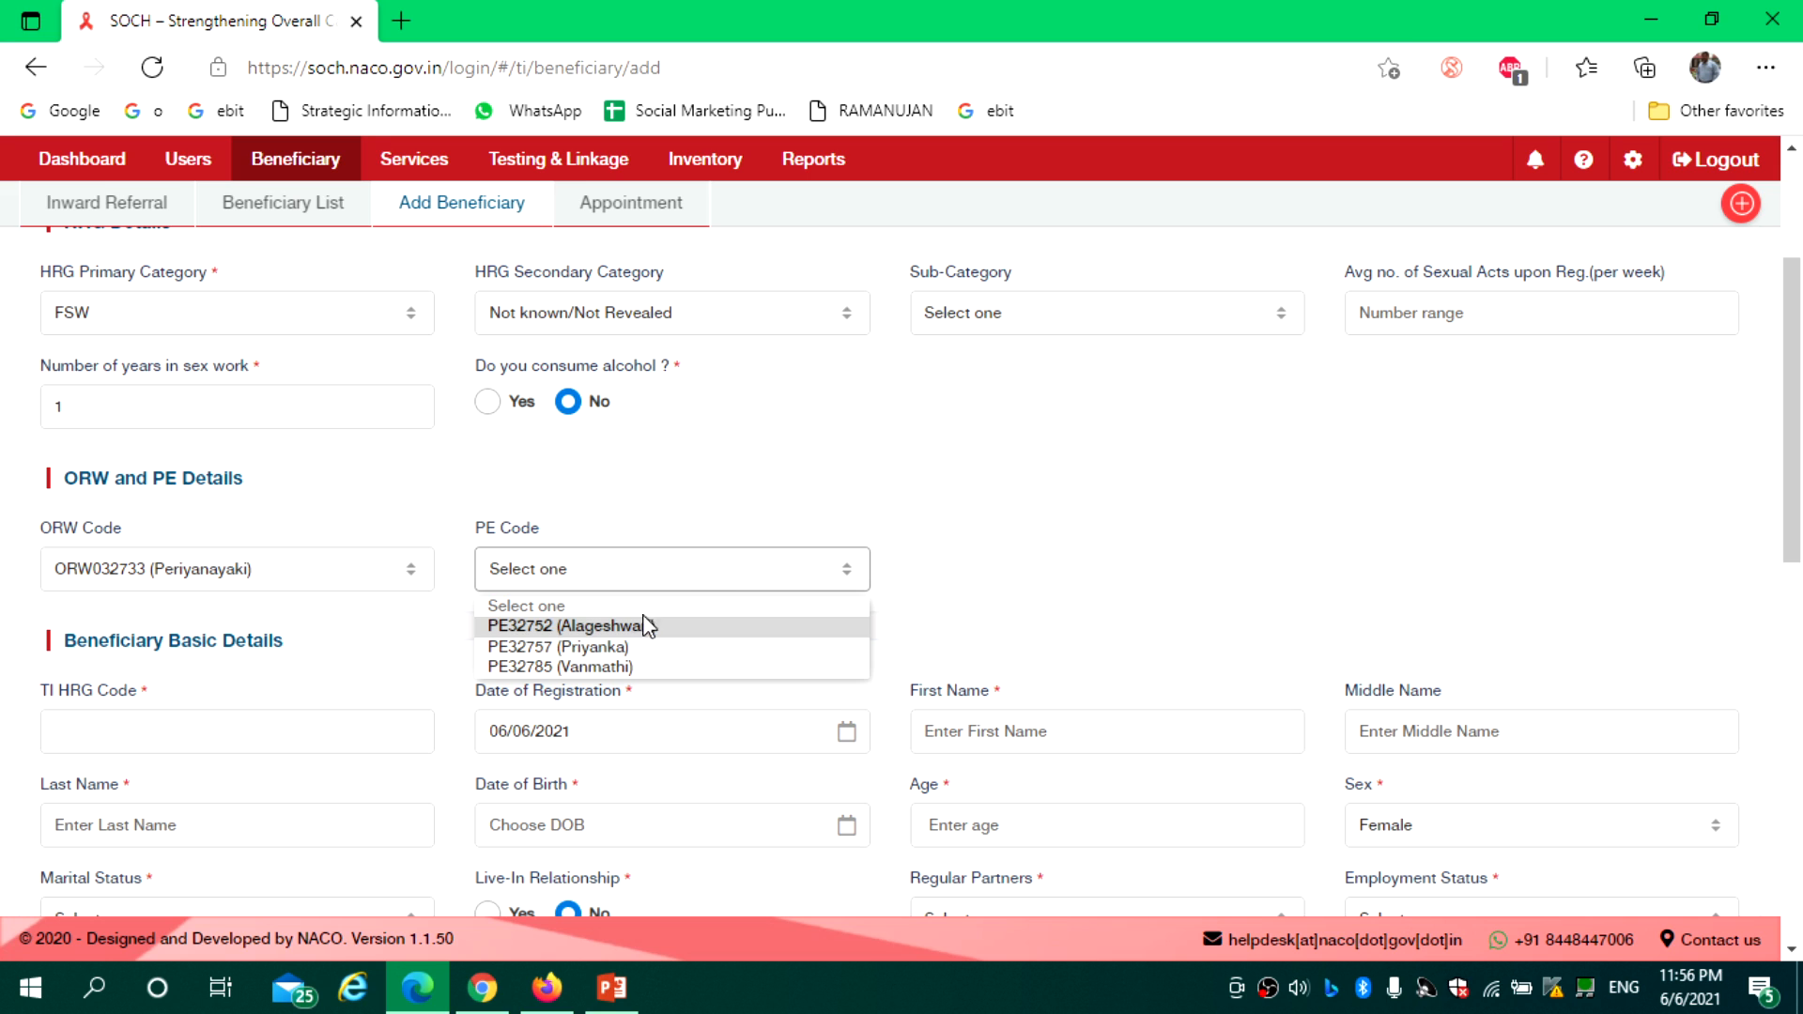
left_click(593, 627)
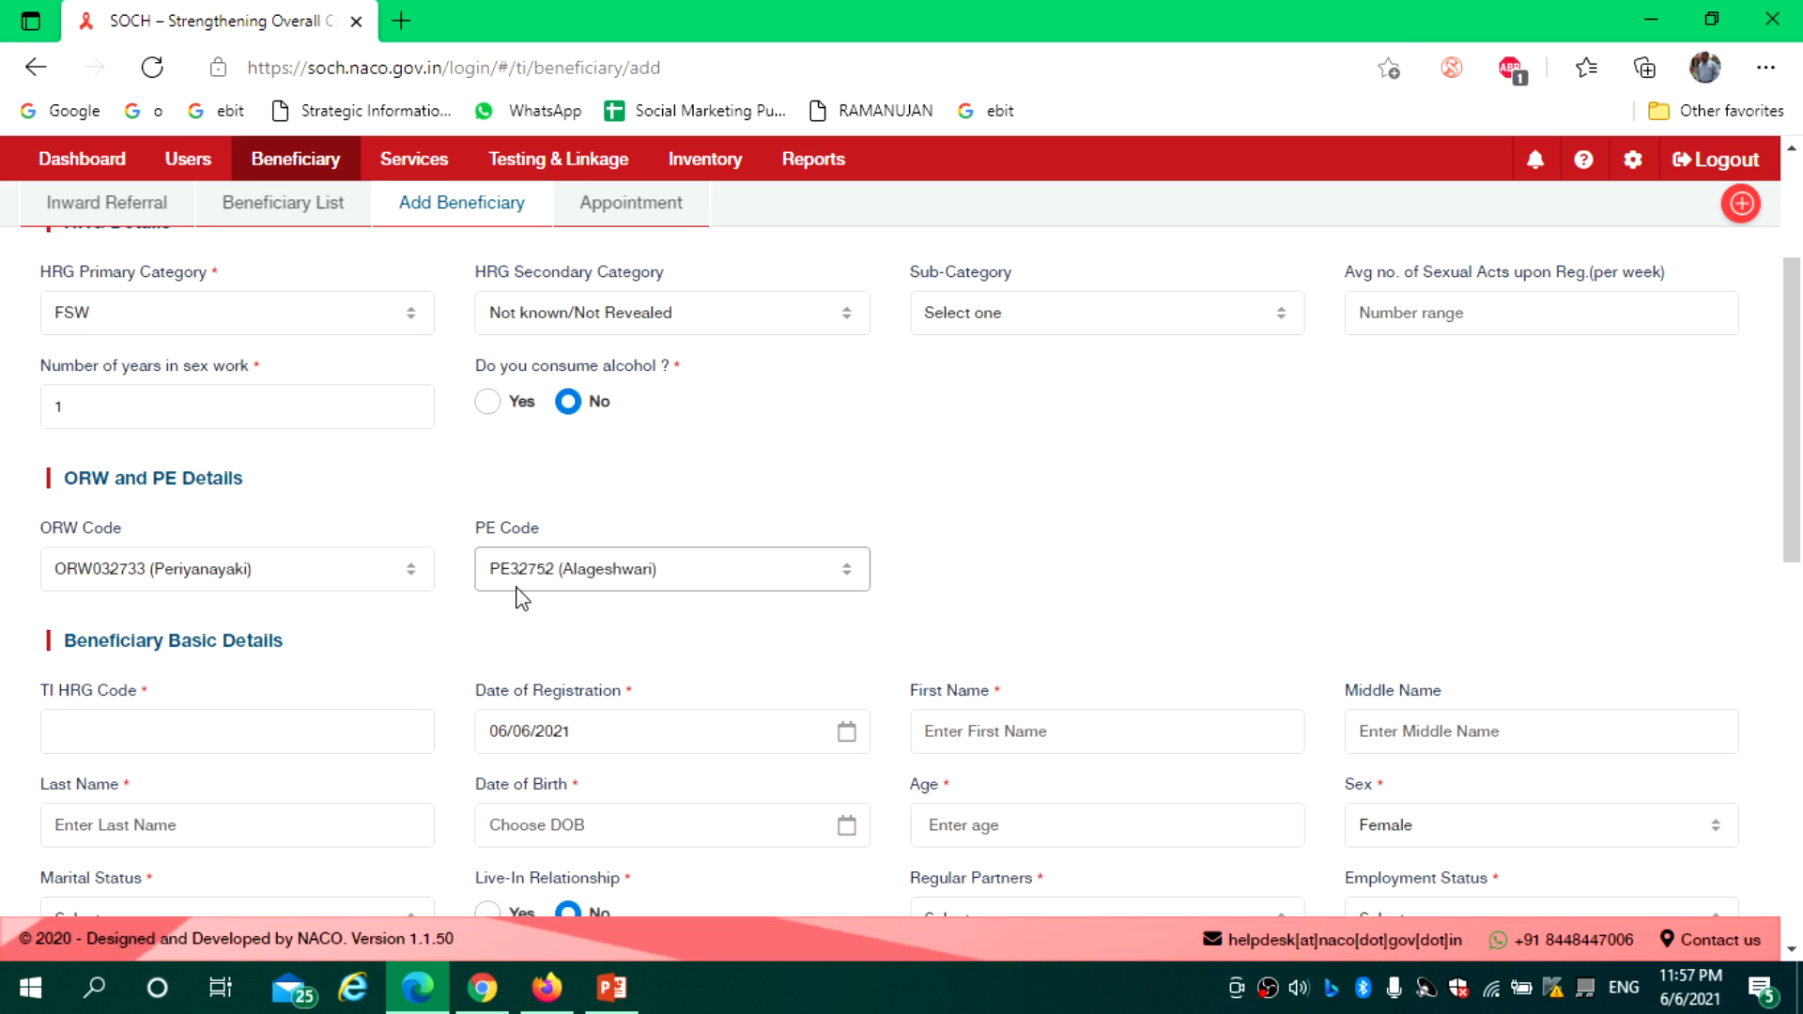
left_click_drag(1800, 442, 1799, 565)
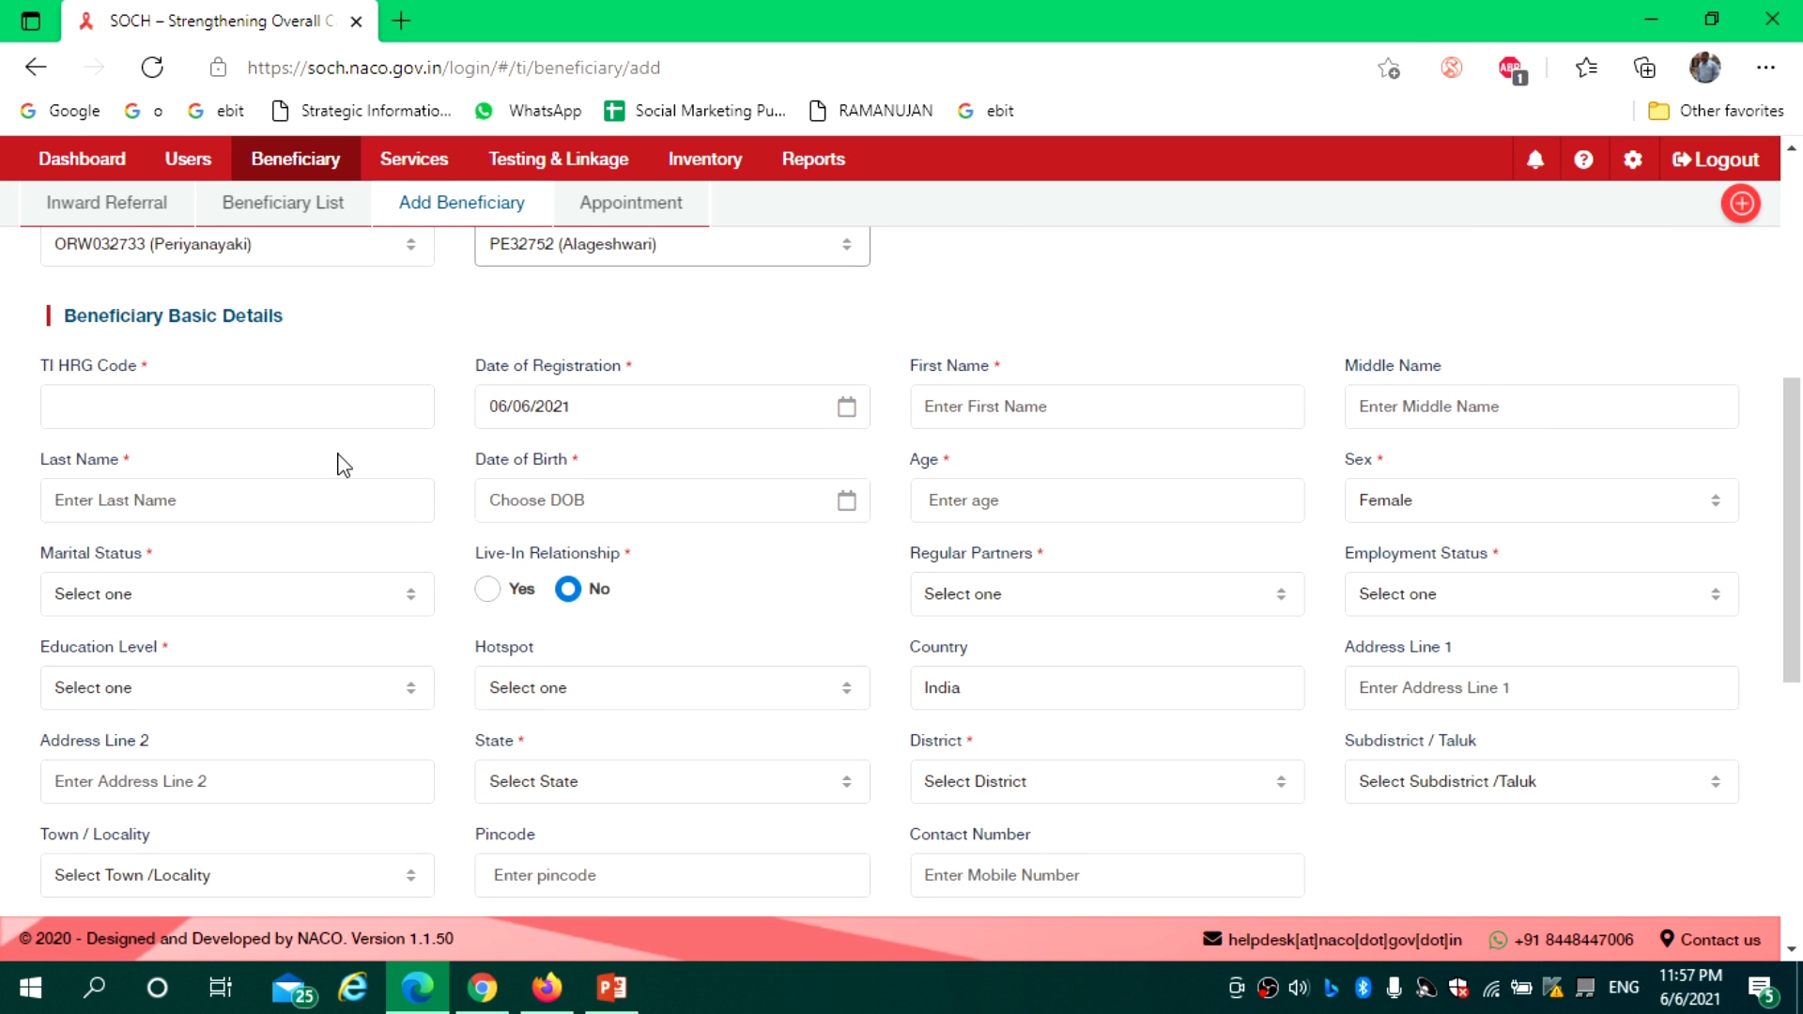
Enter the beneficiary's TI HRG code, correcting the stray characters
left_click(187, 413)
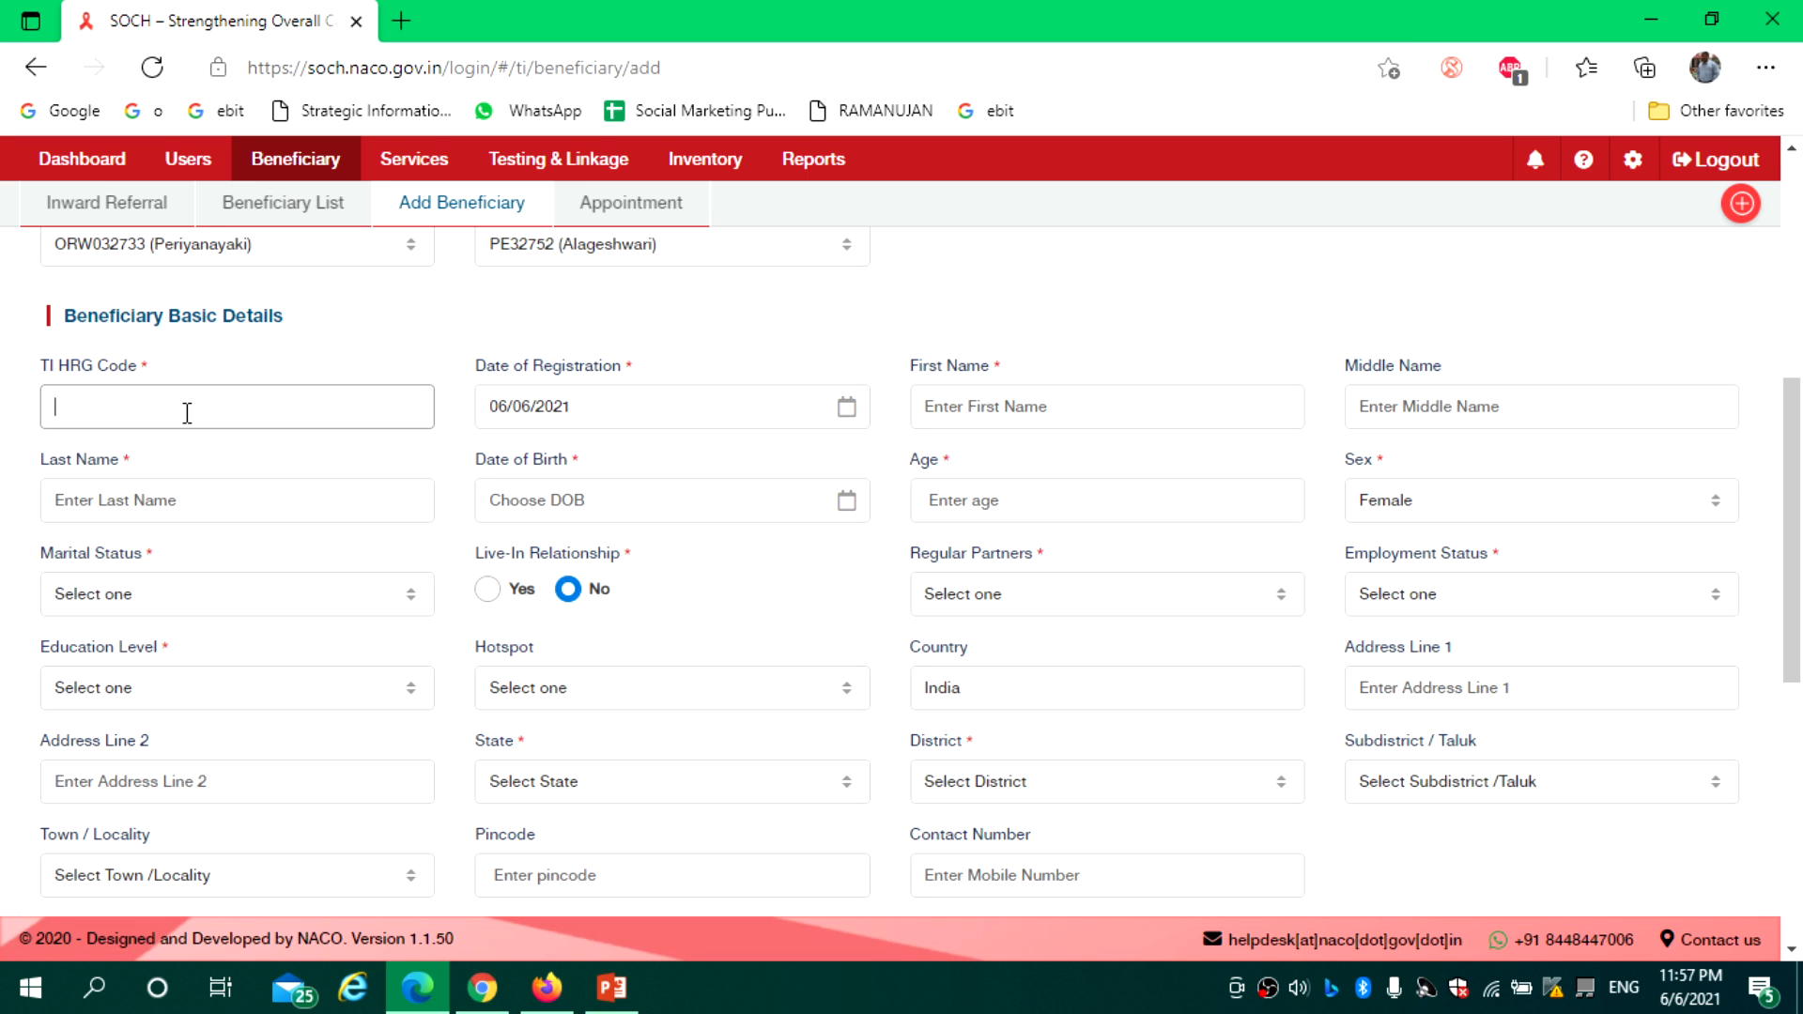
type("UID")
left_click_drag(93, 407, 45, 406)
left_click(138, 407)
key("BackSpace")
key("BackSpace")
key("BackSpace")
key("BackSpace")
key("BackSpace")
key("BackSpace")
key("BackSpace")
left_click_drag(158, 414, 58, 415)
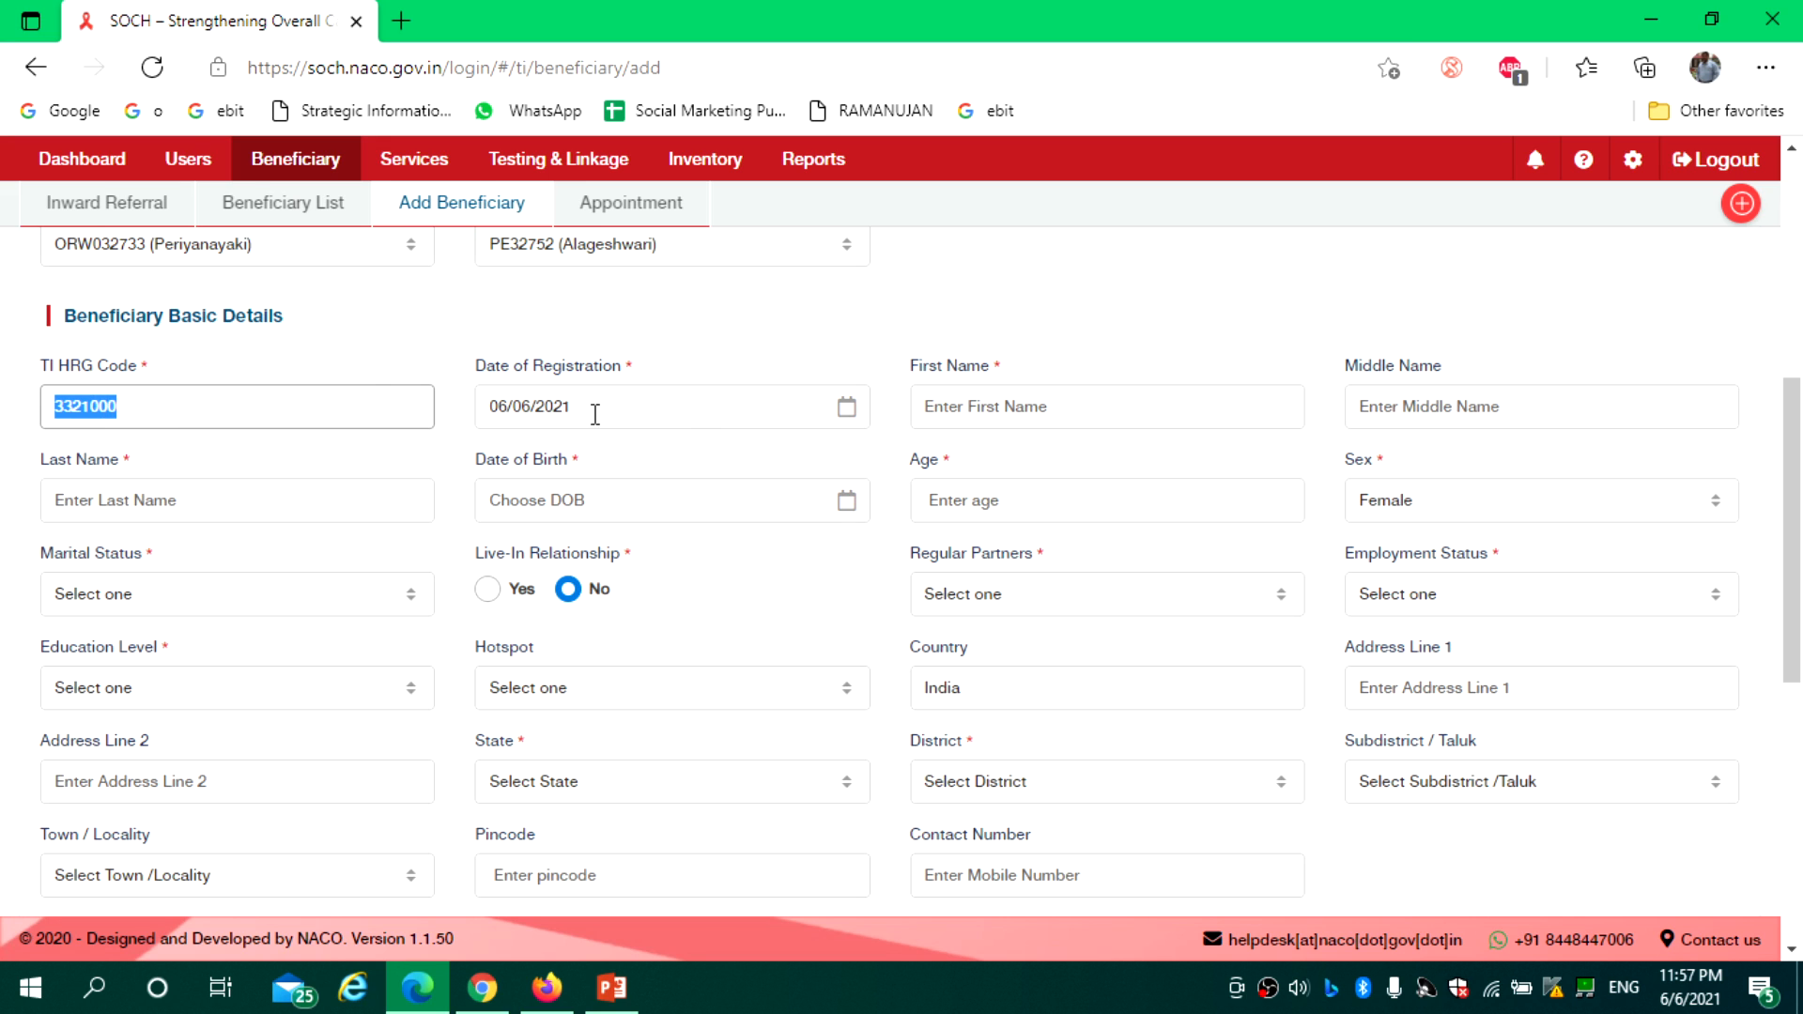
Leave the registration date unchanged and enter an age of 40
left_click(844, 416)
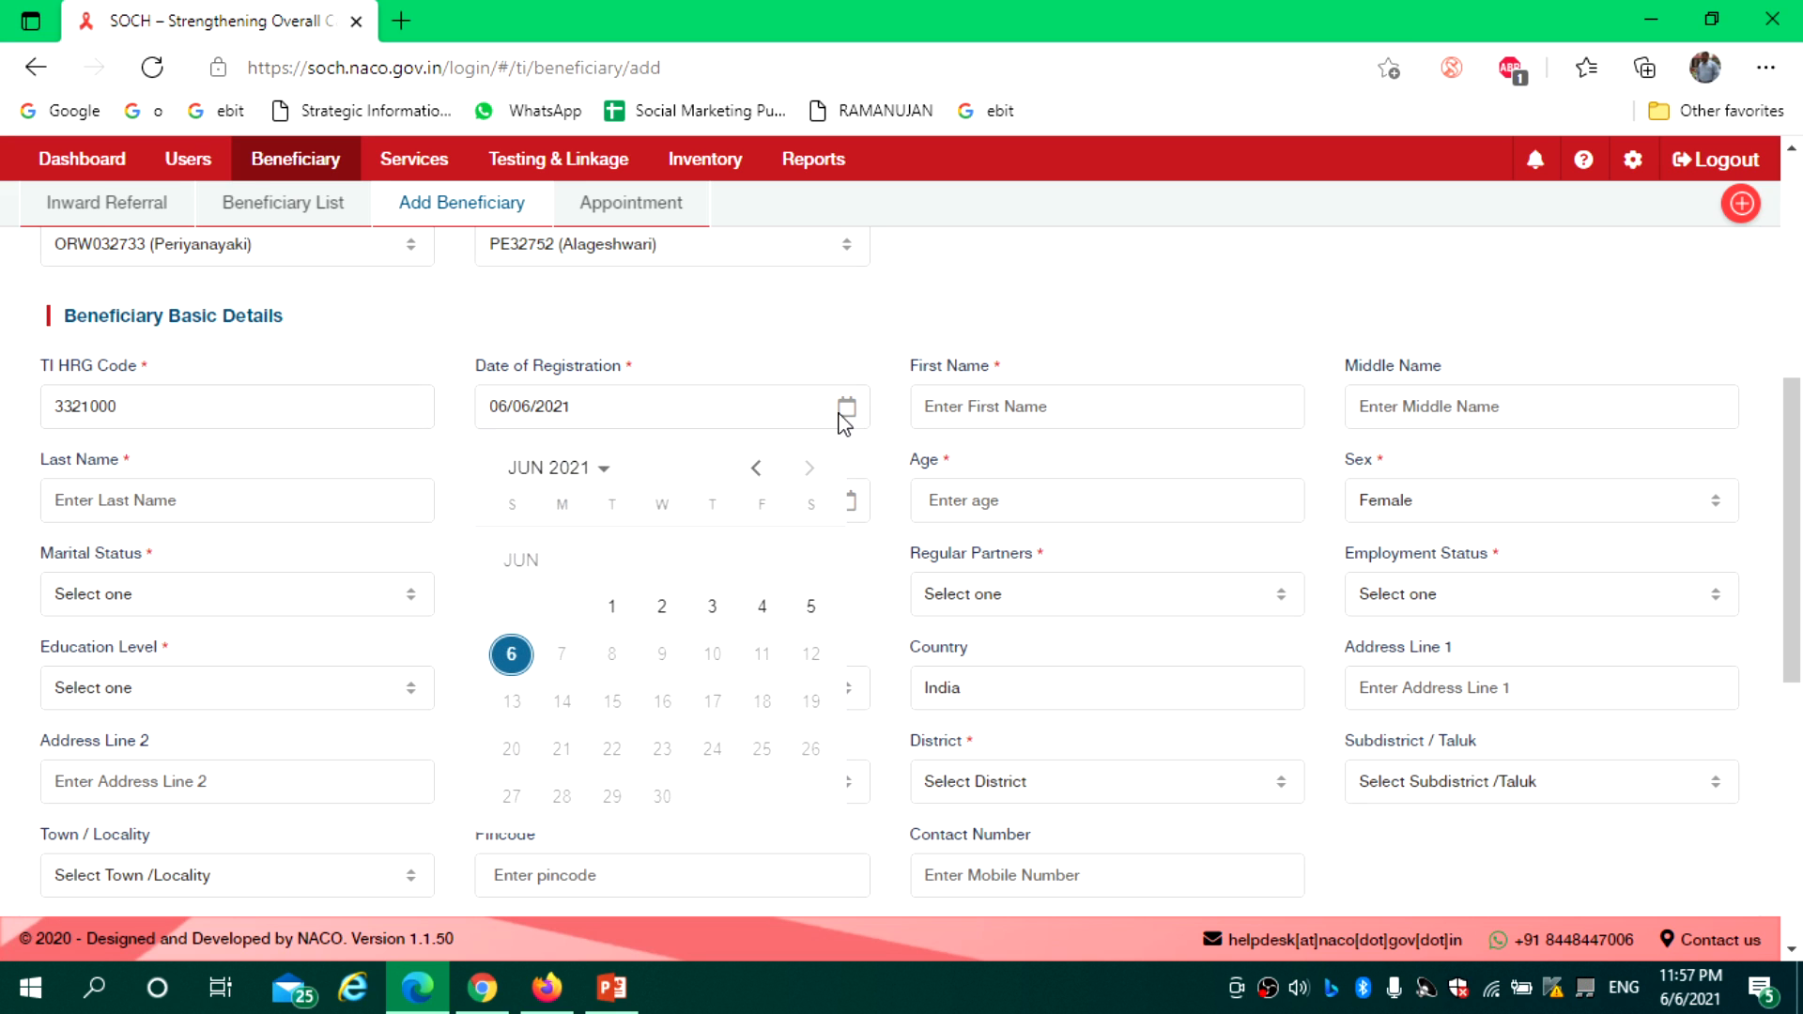
left_click(755, 469)
left_click(755, 469)
left_click(887, 340)
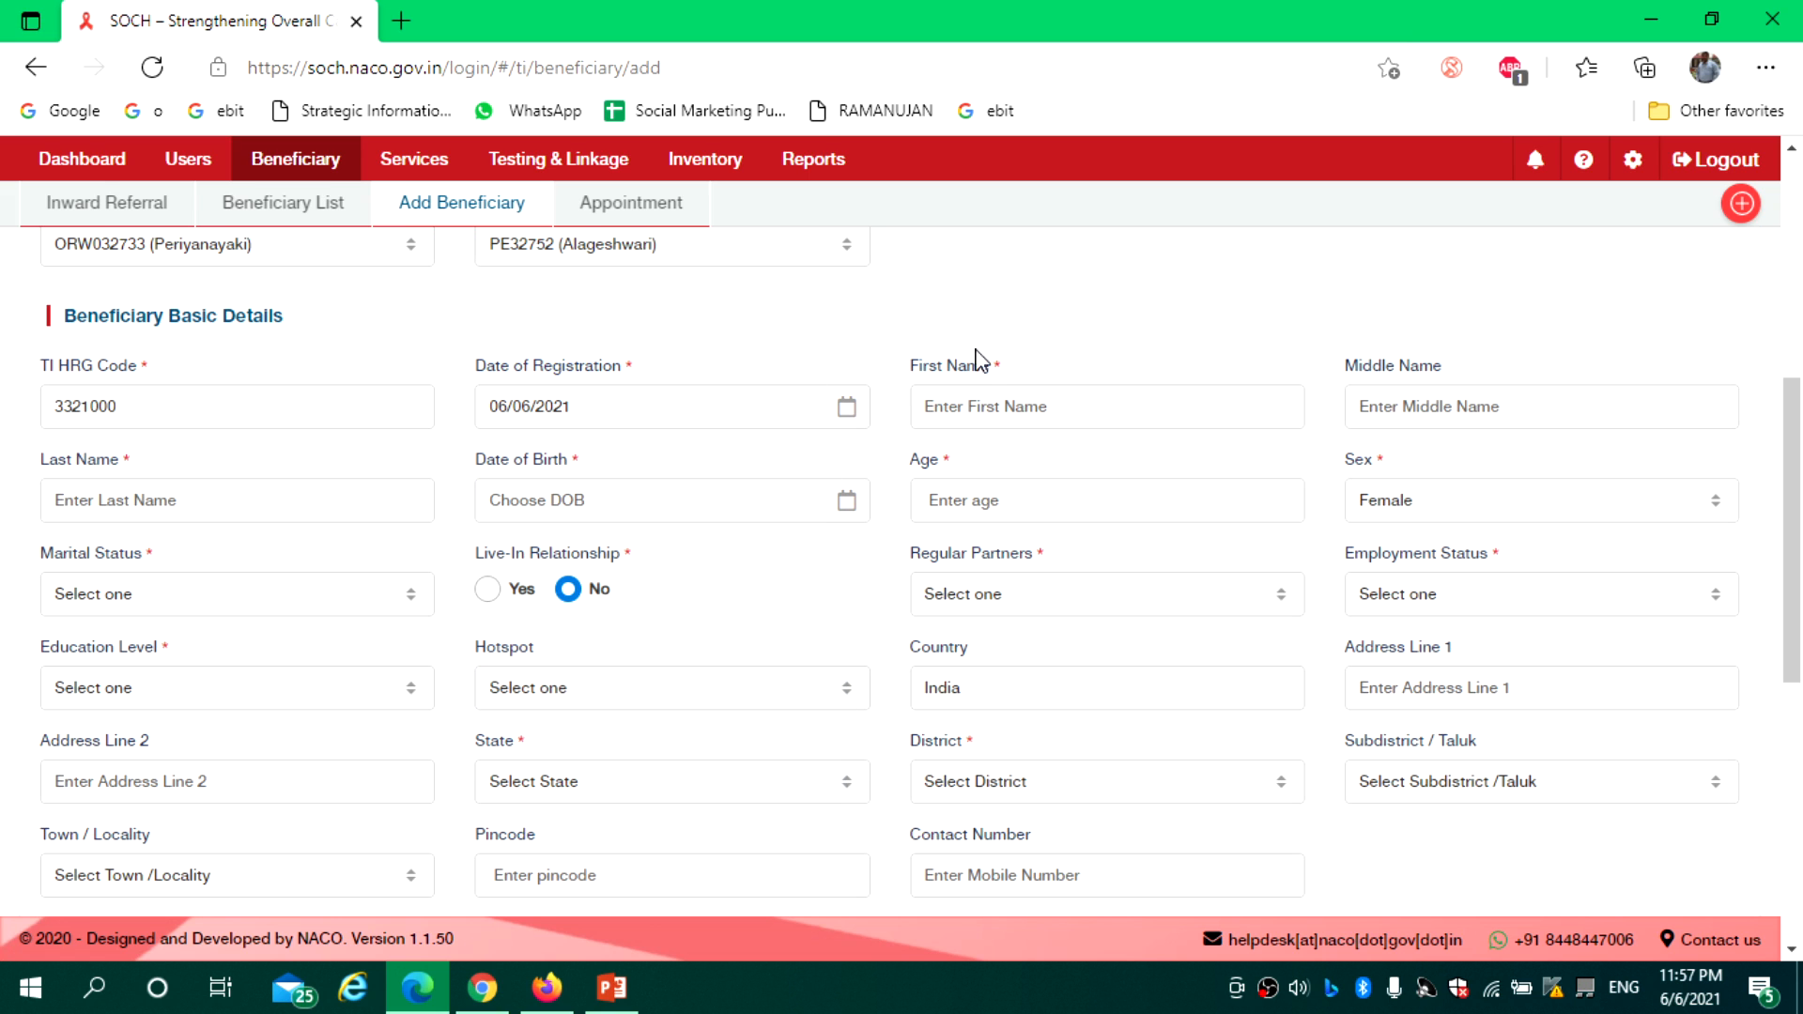
left_click(977, 390)
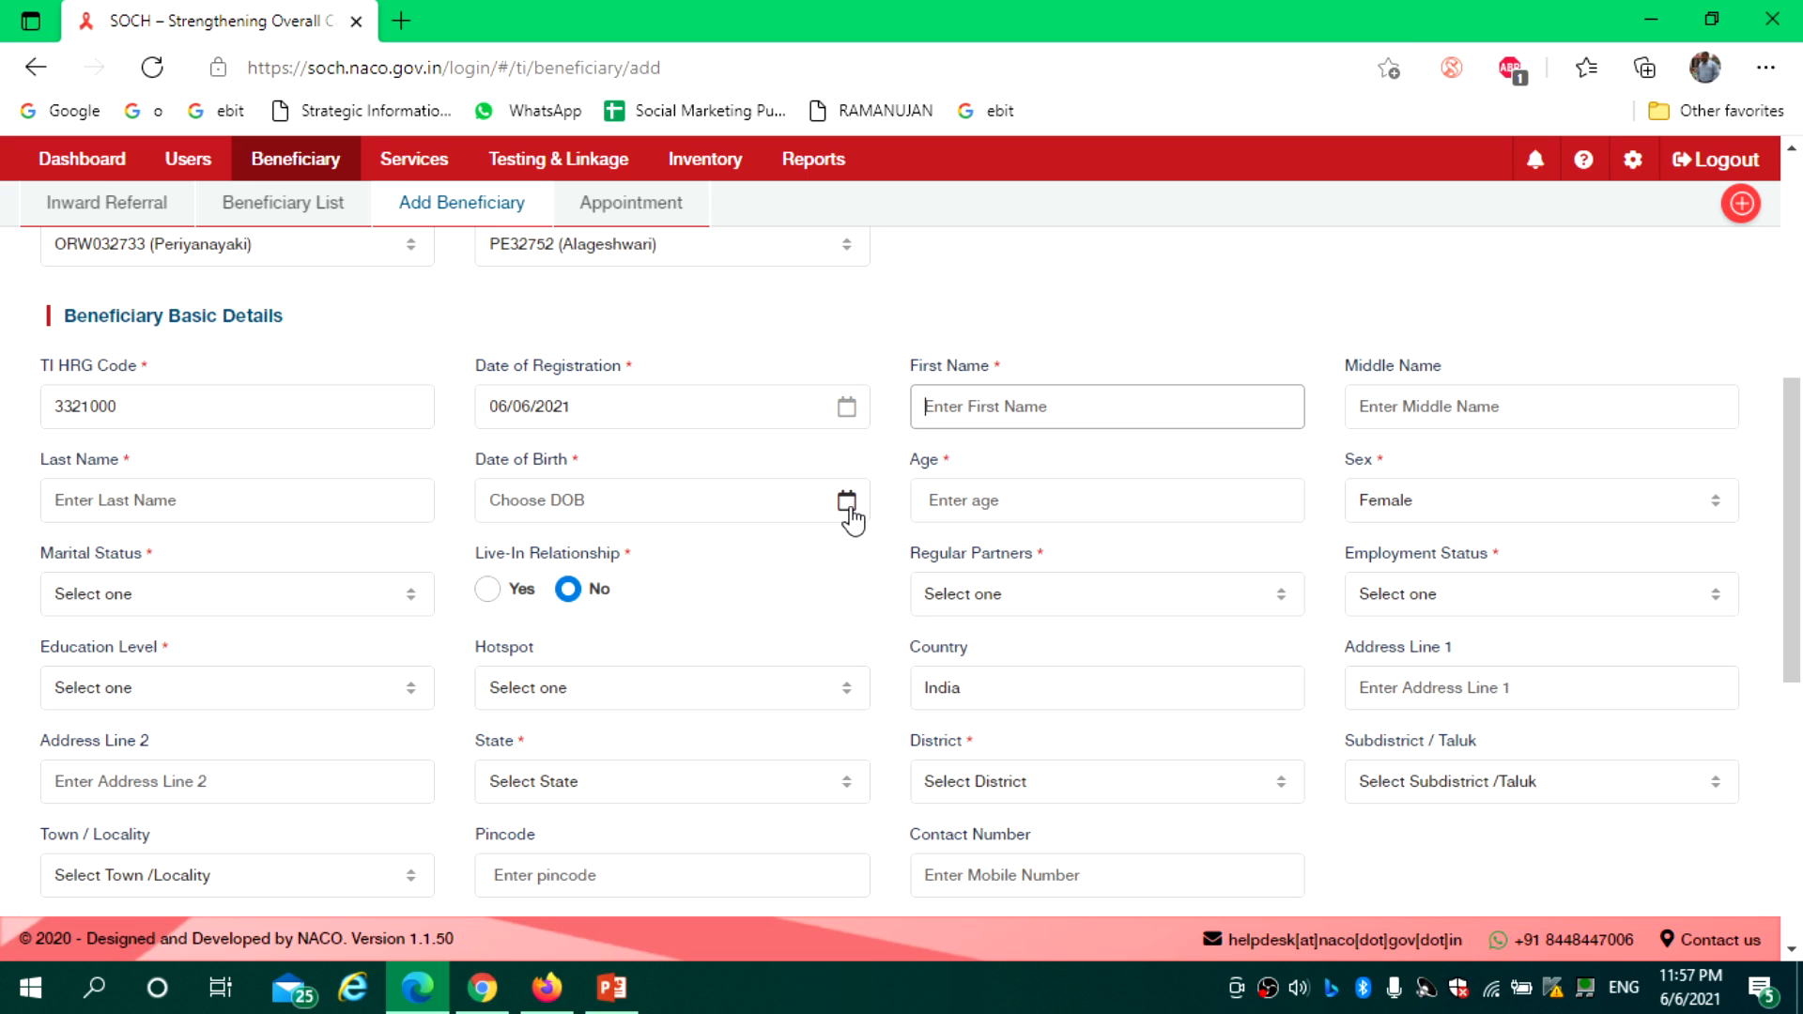
left_click(970, 490)
type("40")
left_click(1114, 350)
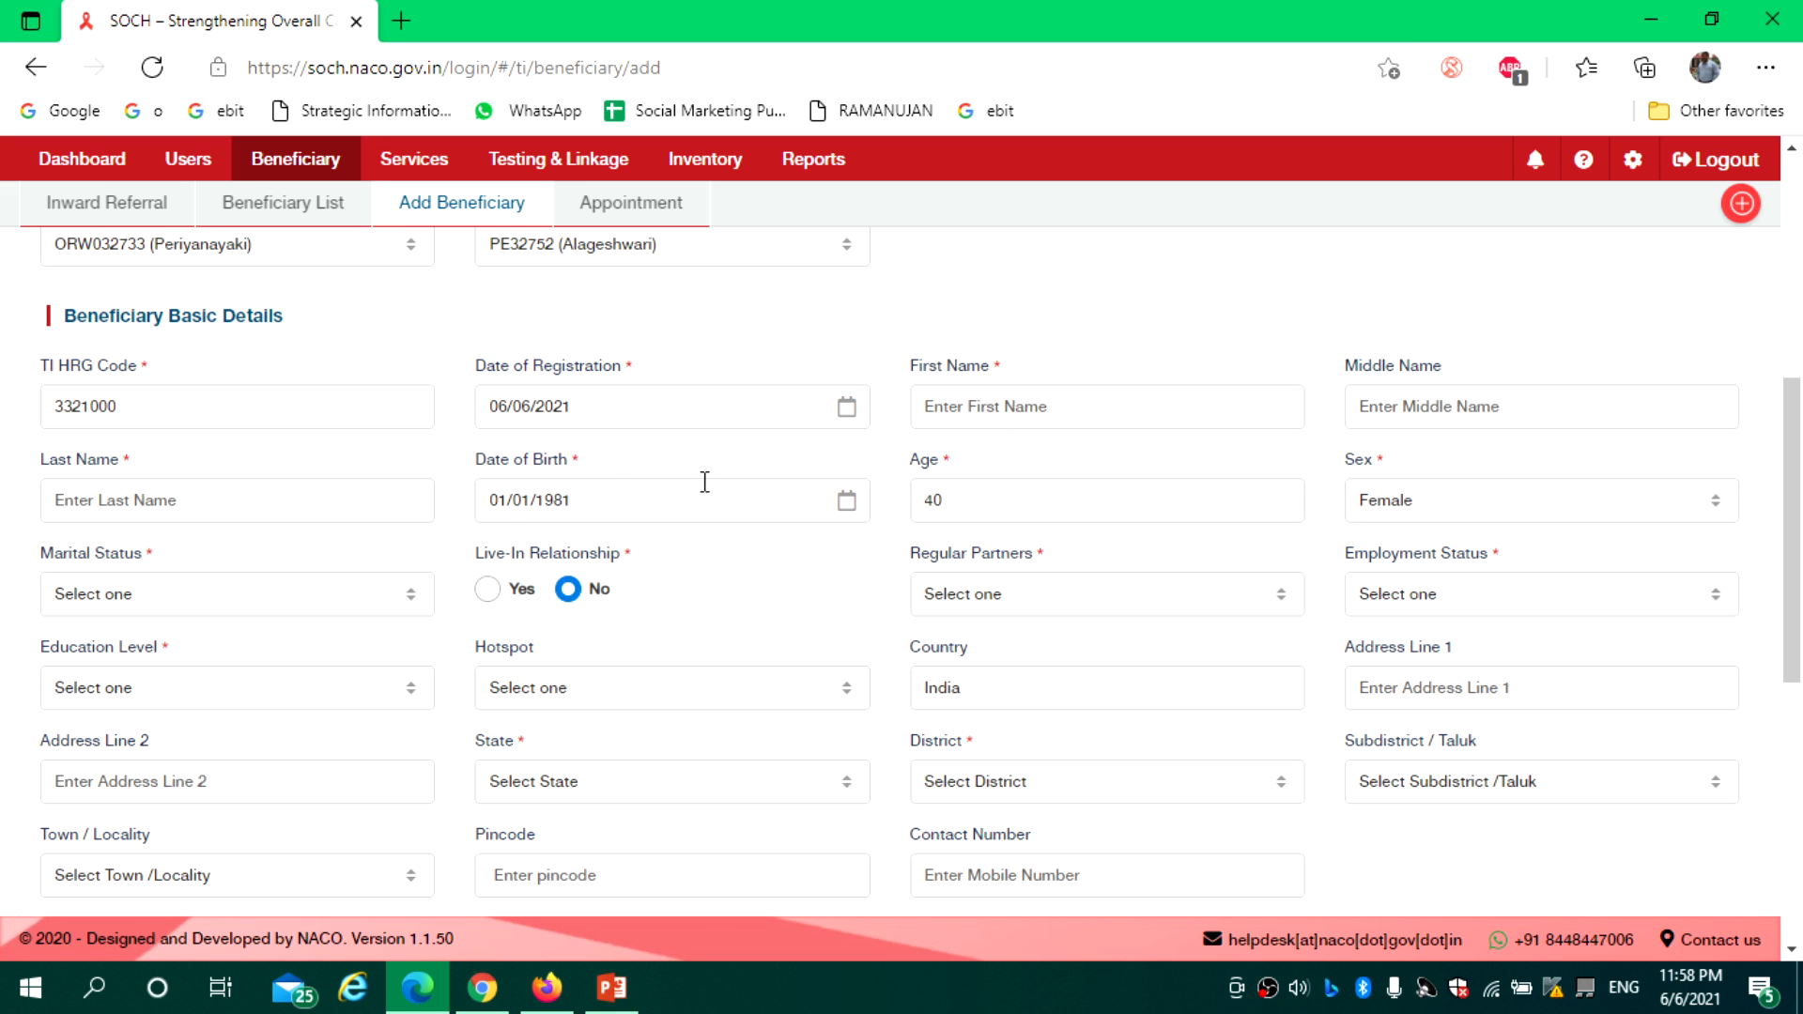
Check the auto-filled date of birth 01/01/1981 and keep sex as Female
left_click(569, 509)
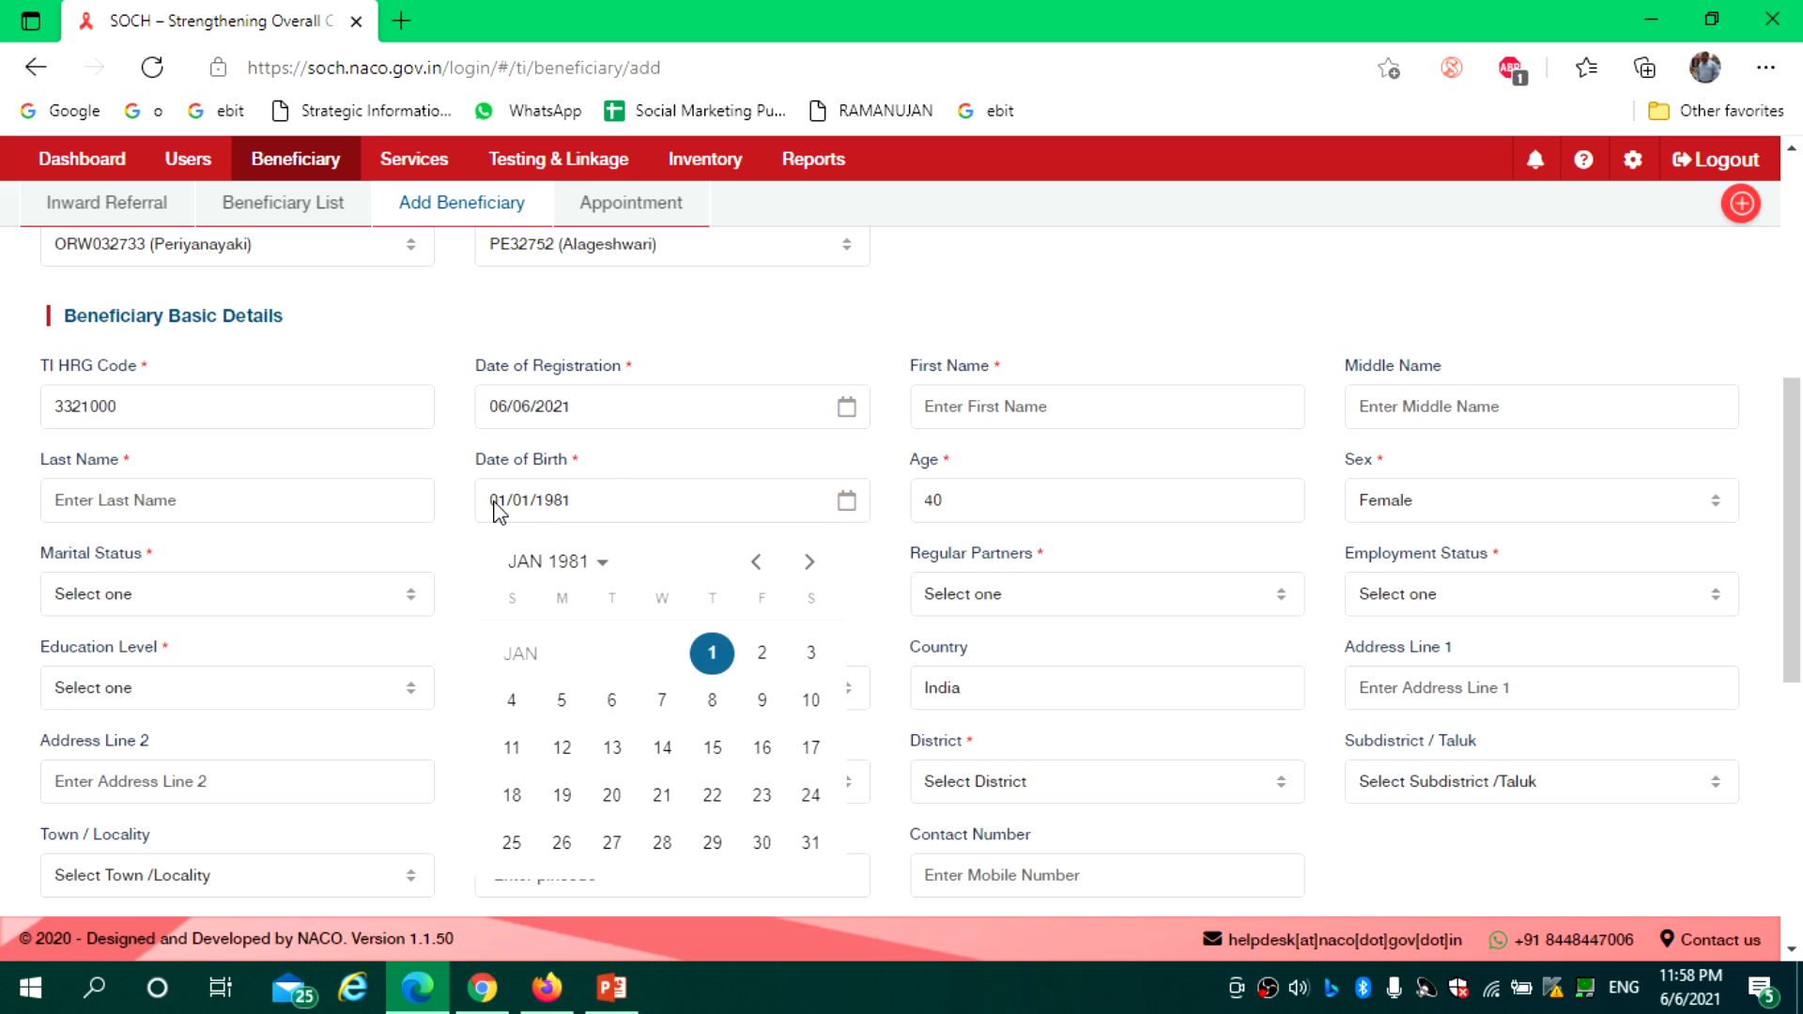
left_click(700, 463)
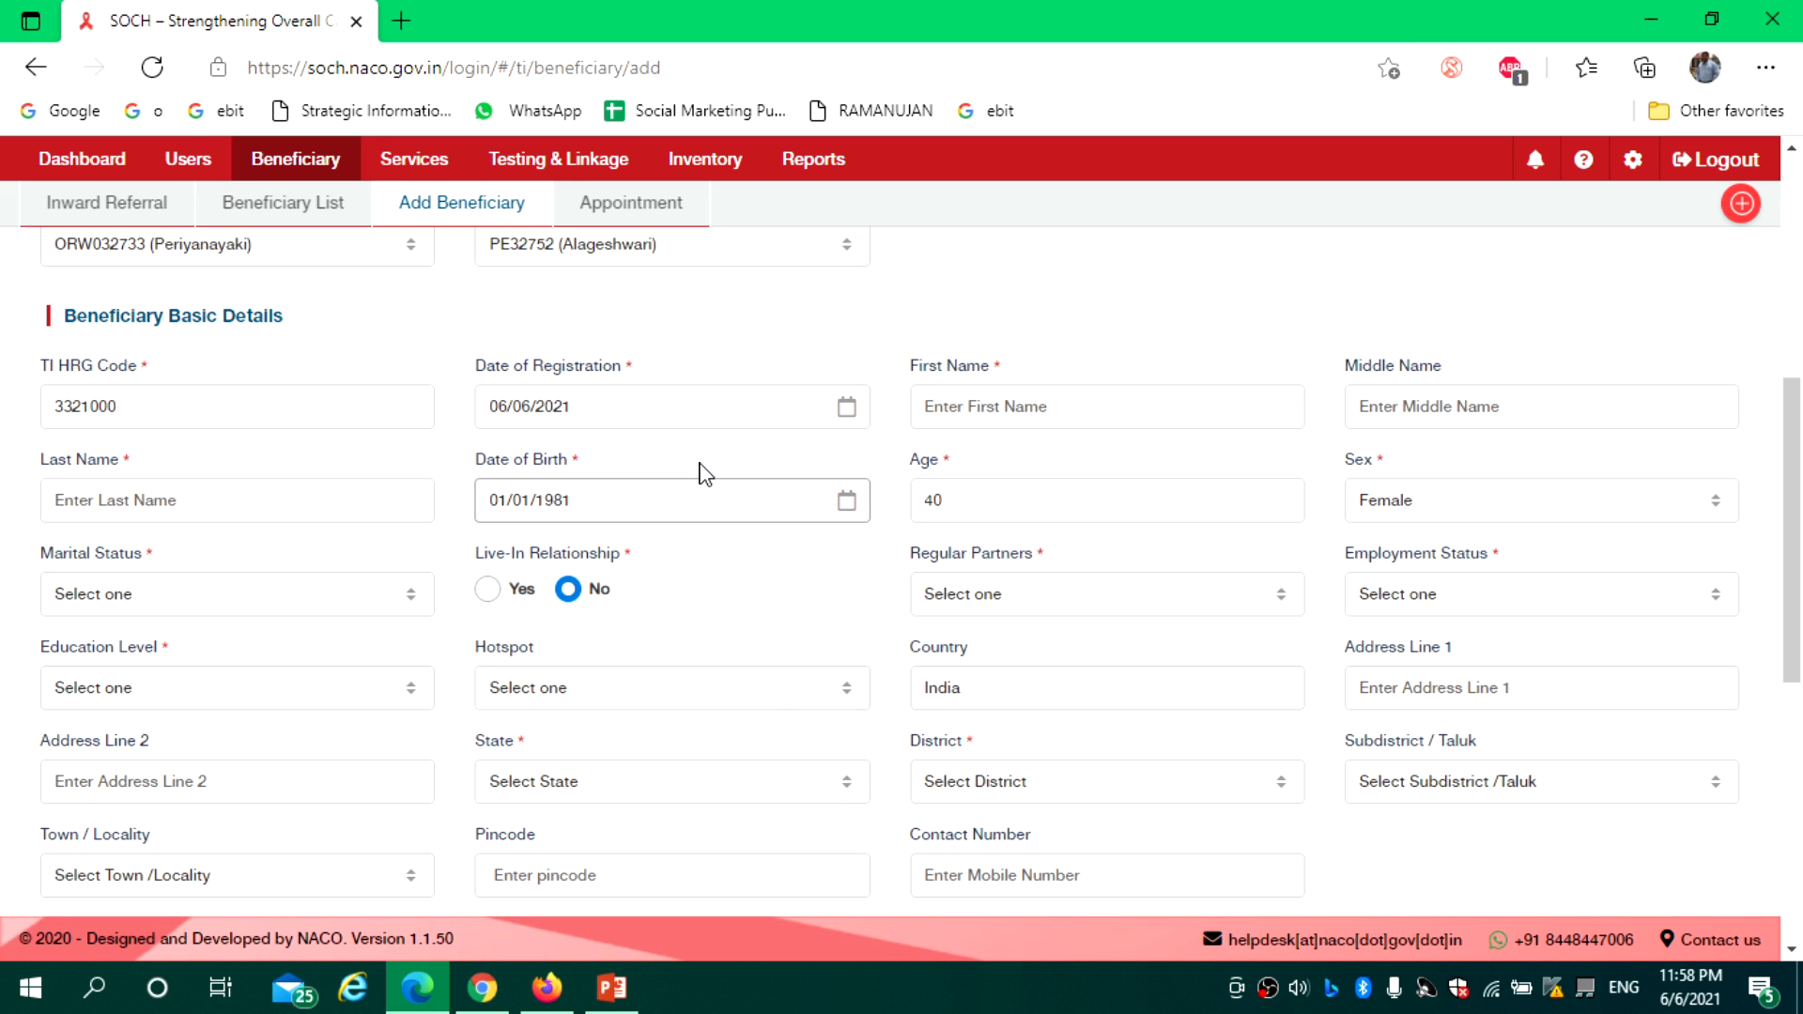
key("Tab")
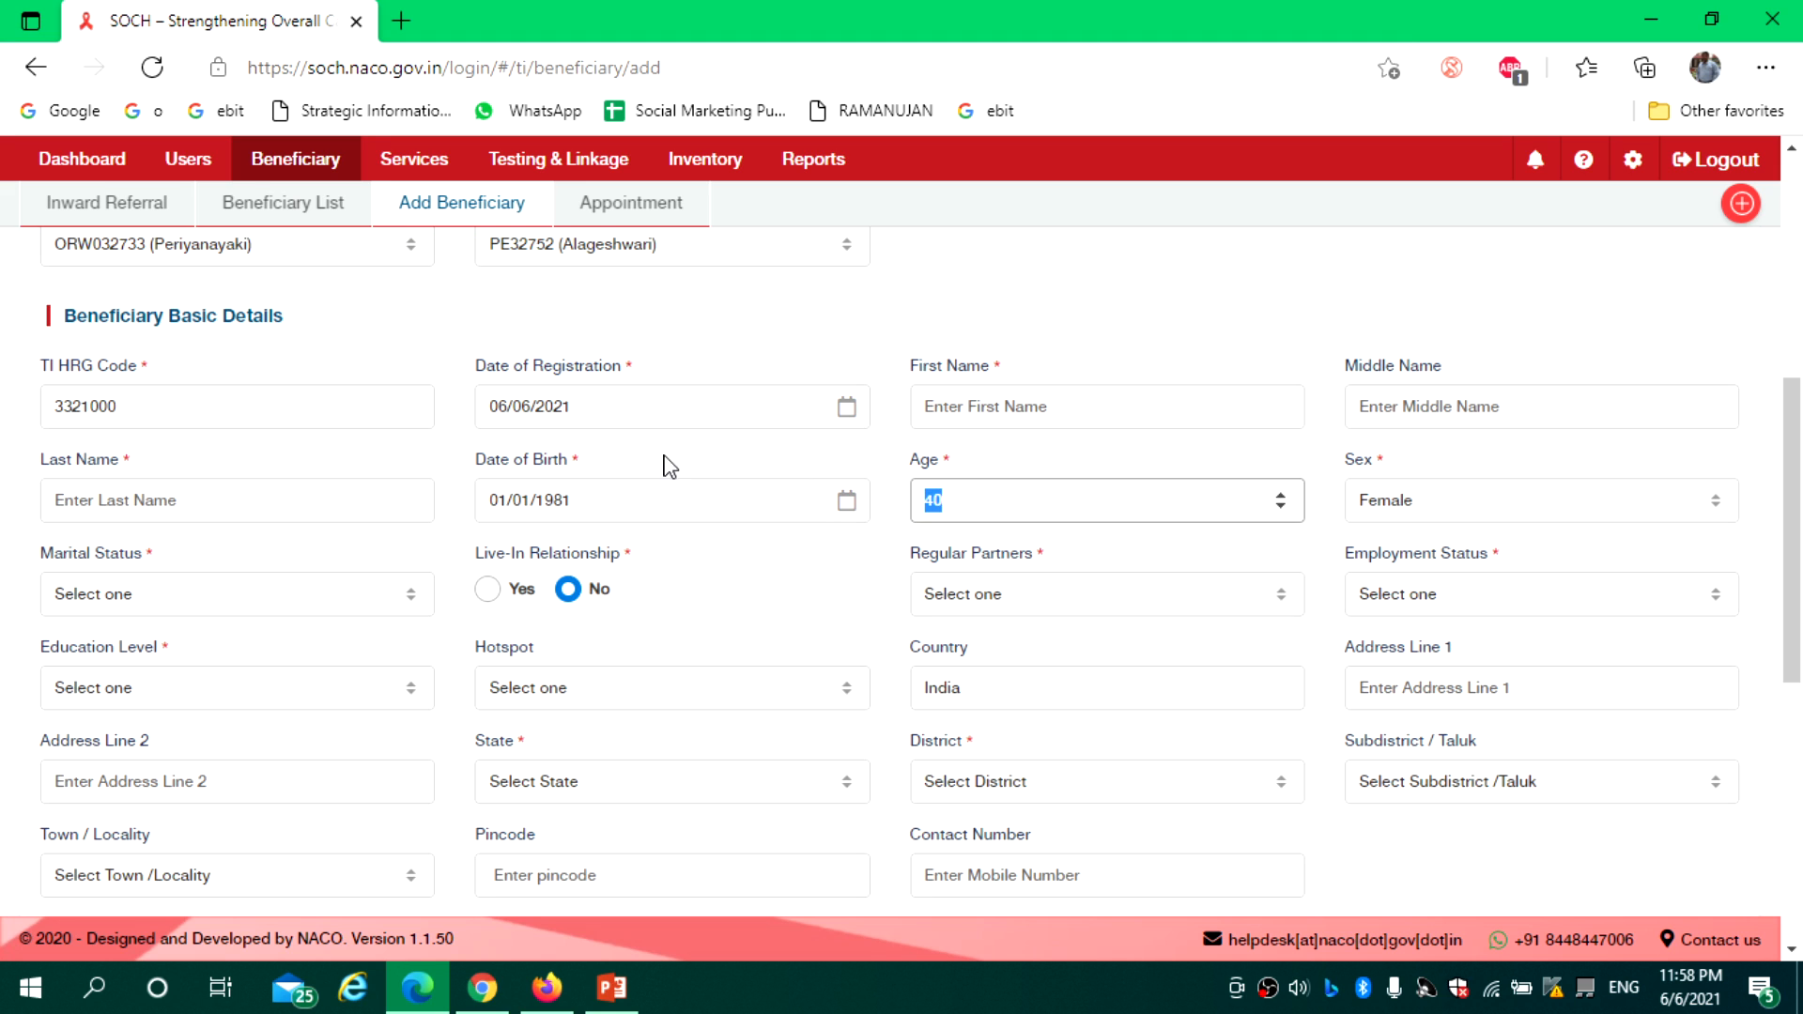
left_click(587, 501)
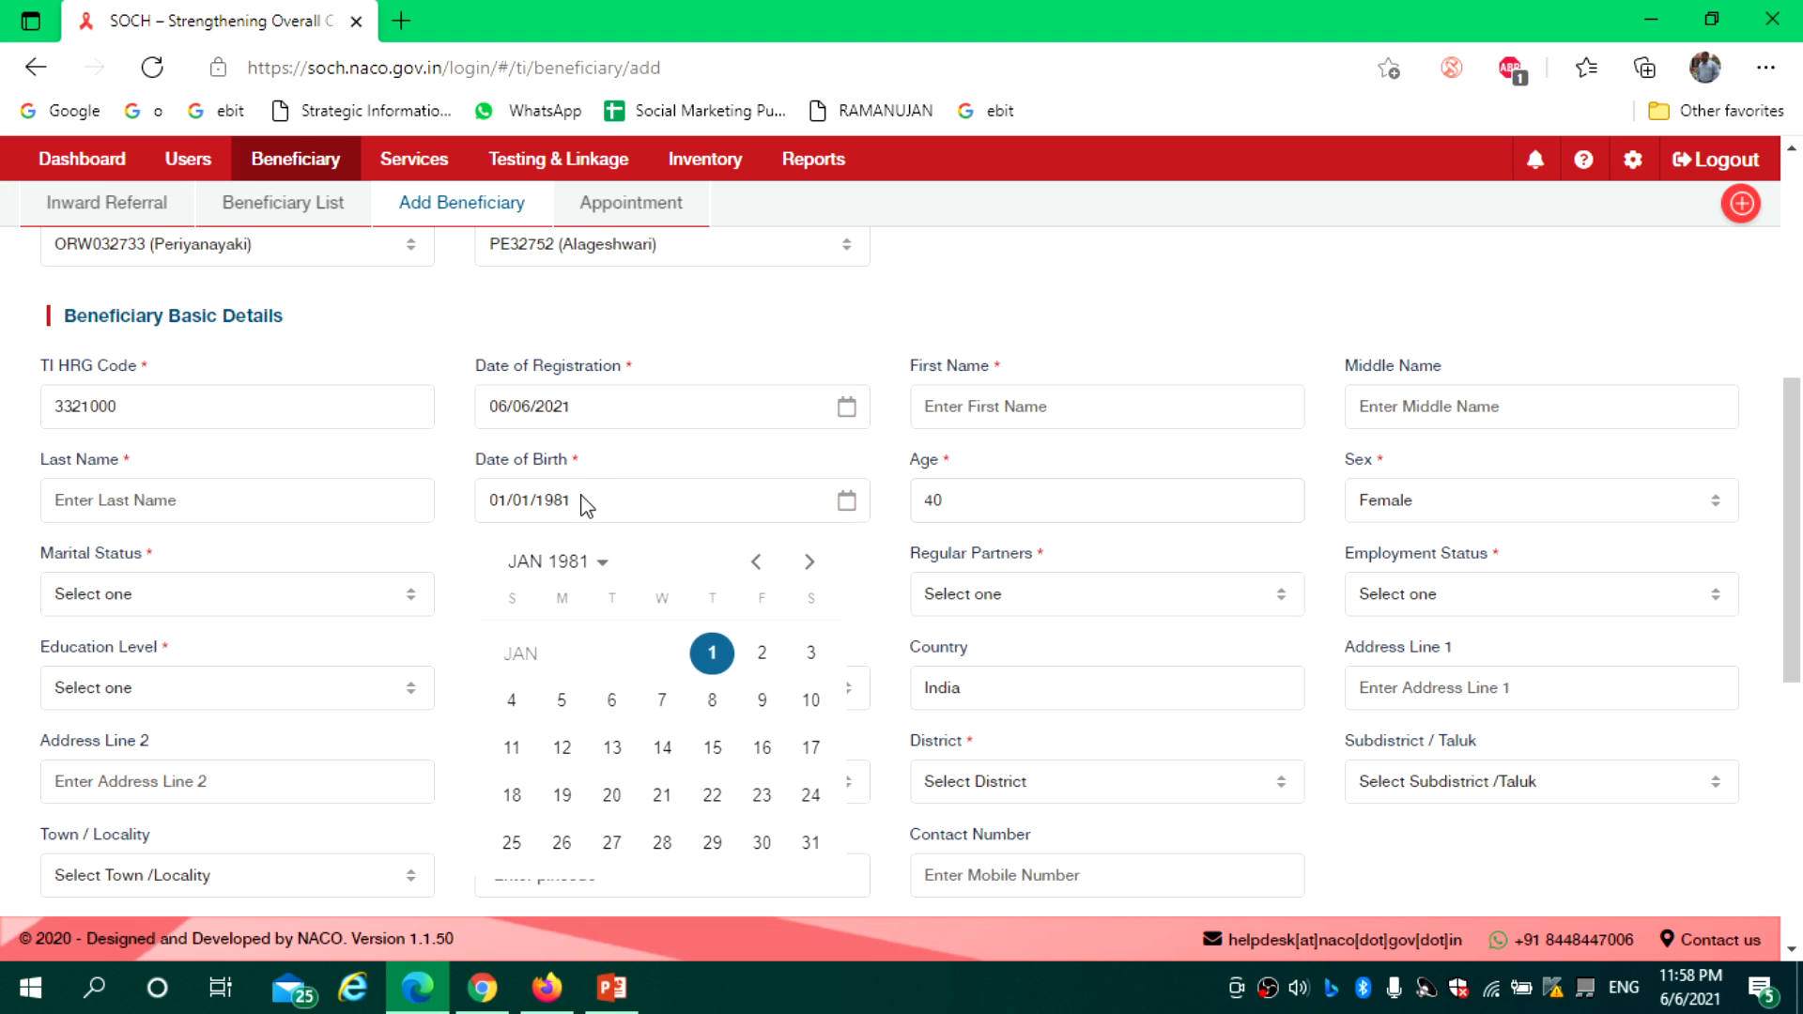
left_click(671, 470)
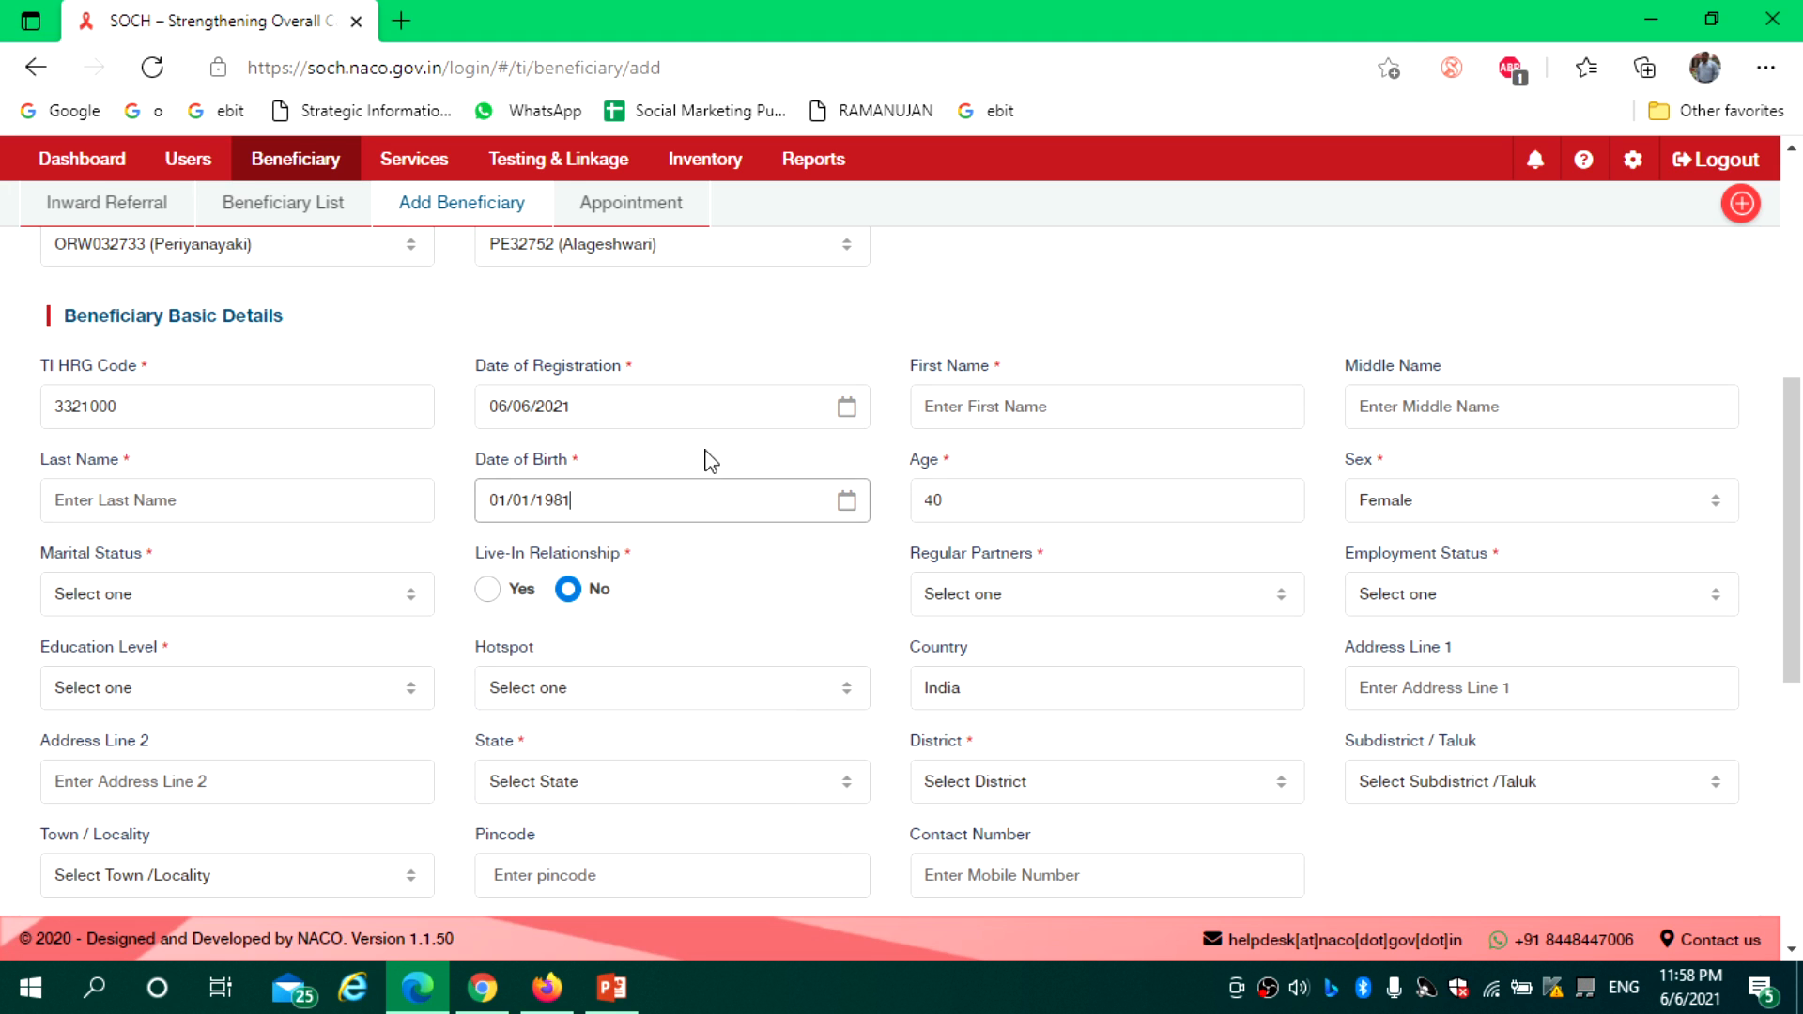
left_click(1447, 514)
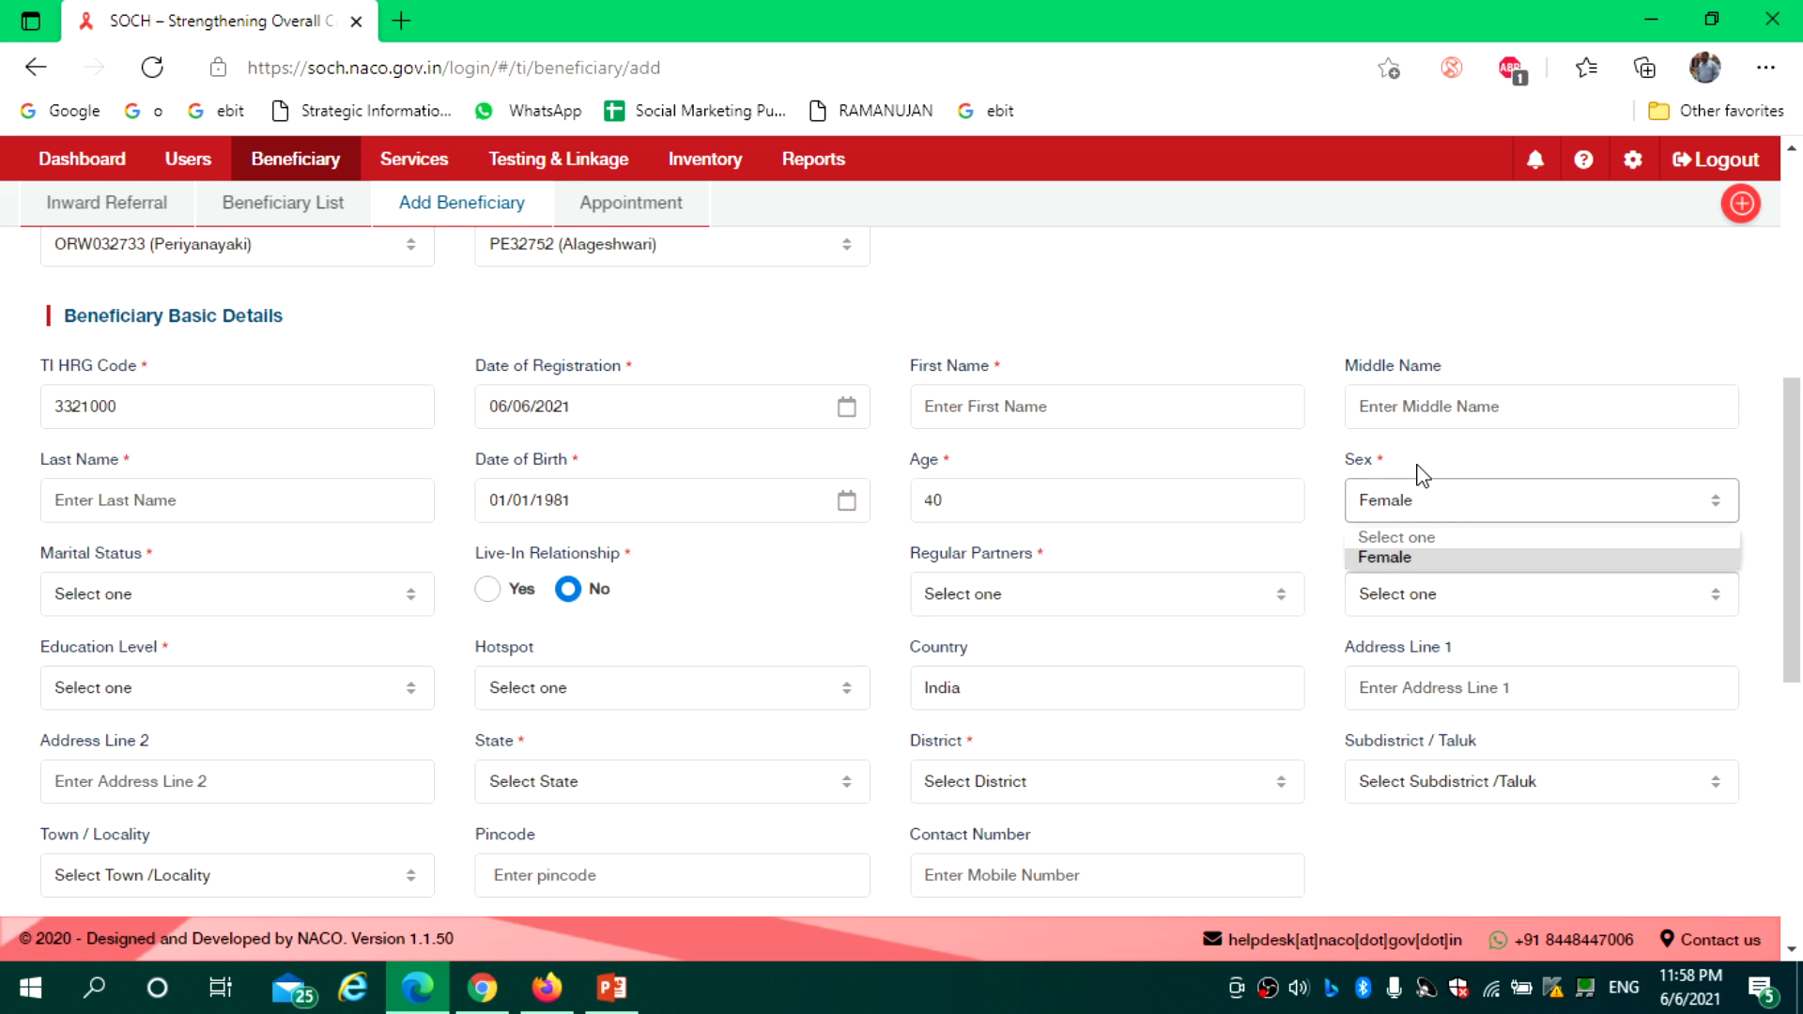
left_click(1423, 474)
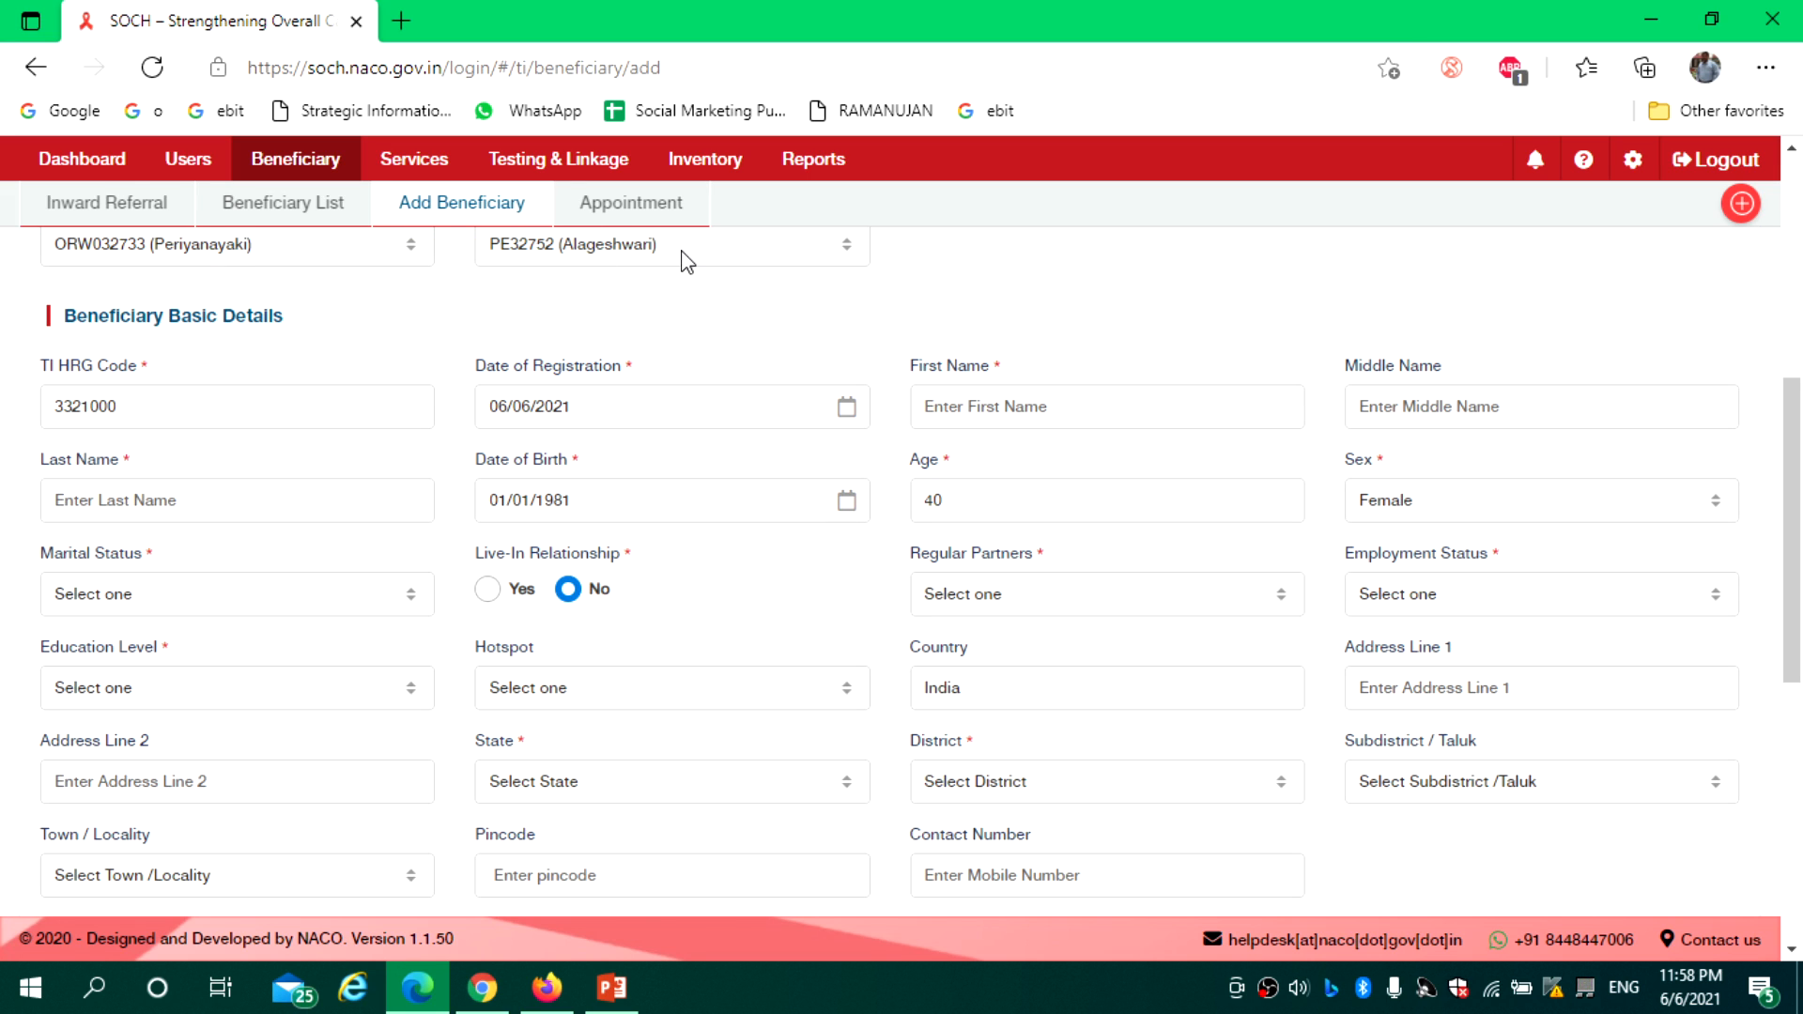
Review Marital Status options and leave Live-In Relationship set to No
scroll(971, 489, "up", 4)
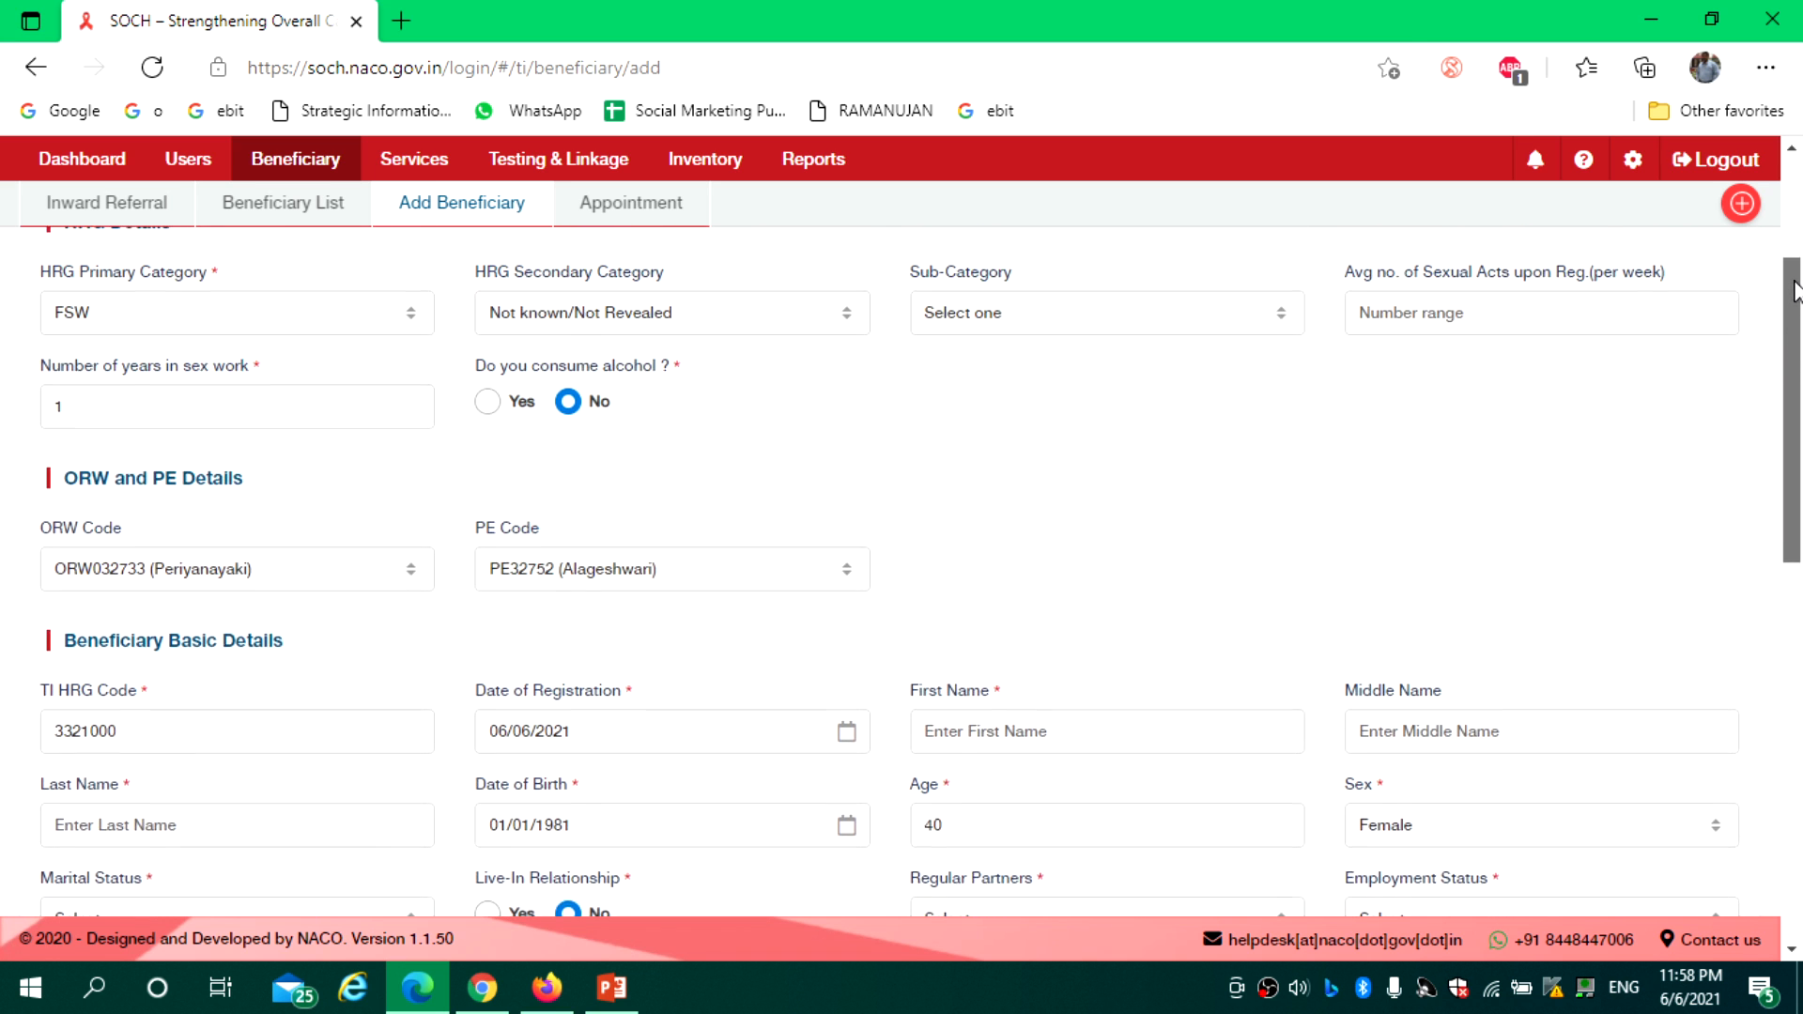
left_click_drag(1791, 442, 1800, 635)
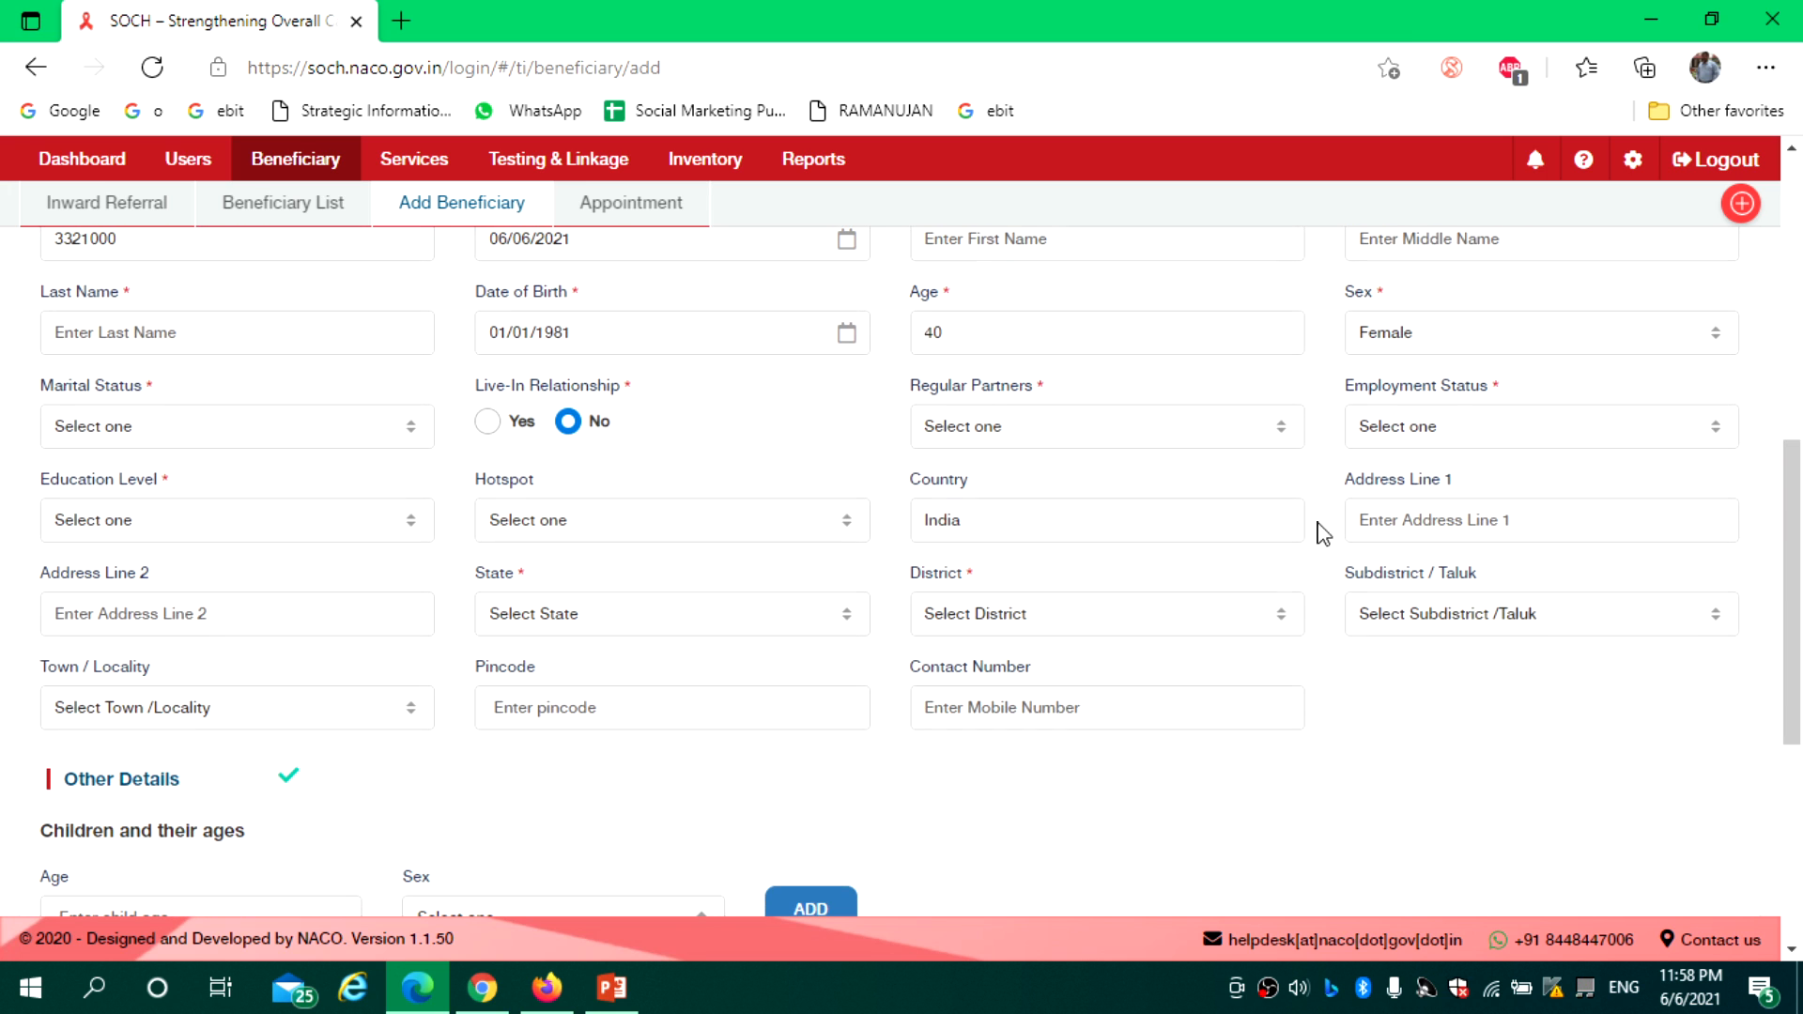
left_click(136, 435)
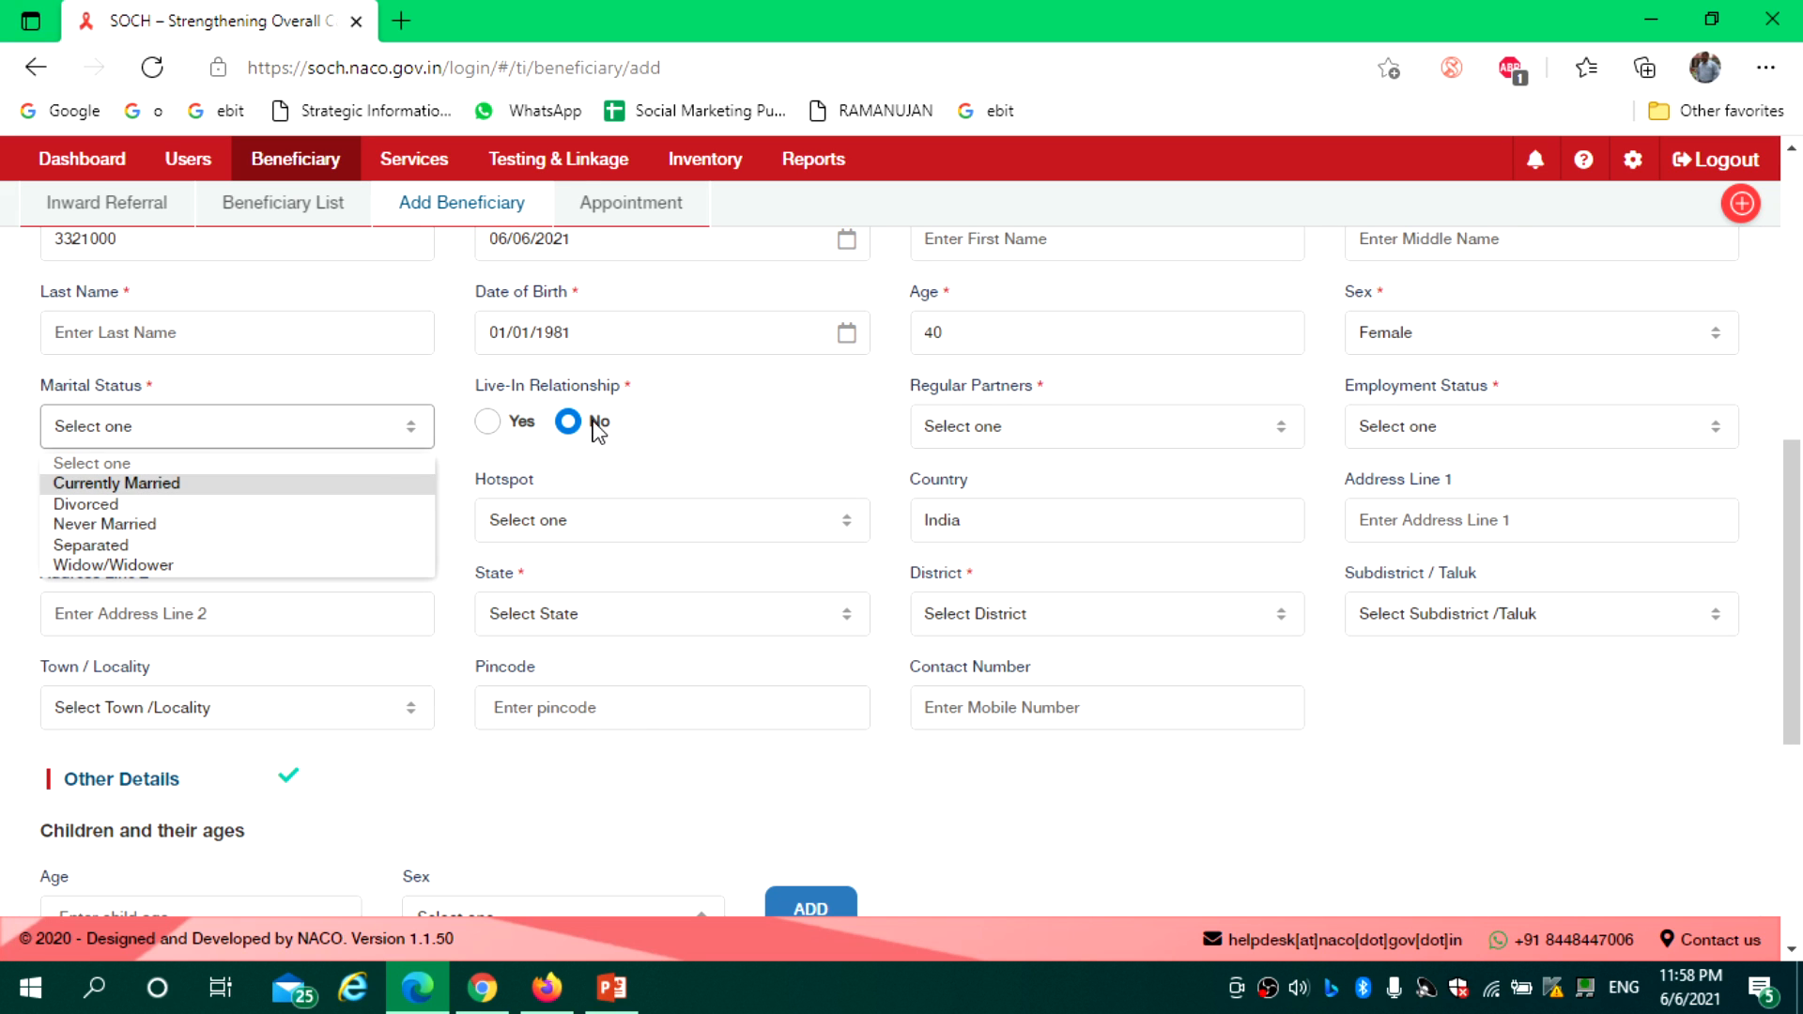
left_click(686, 432)
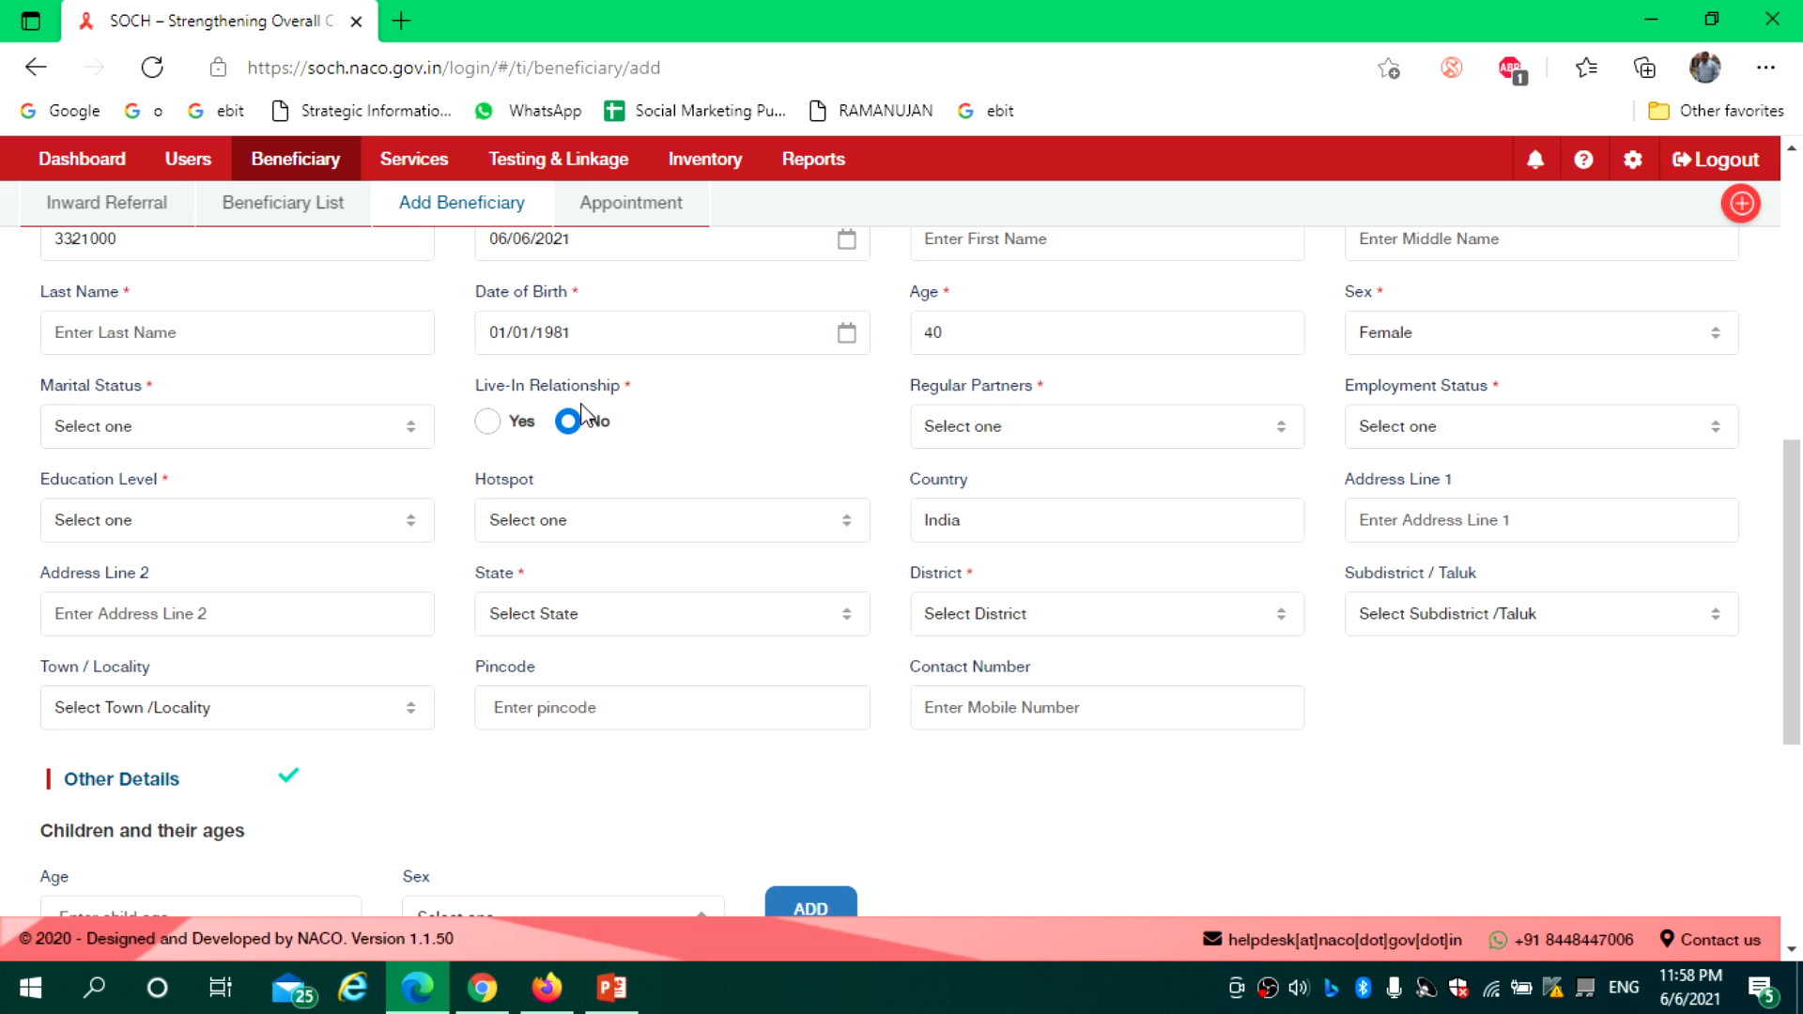
left_click(488, 425)
left_click(567, 424)
Look over Regular Partners, Employment and Education choices without picking, then list the hotspots
left_click(1071, 439)
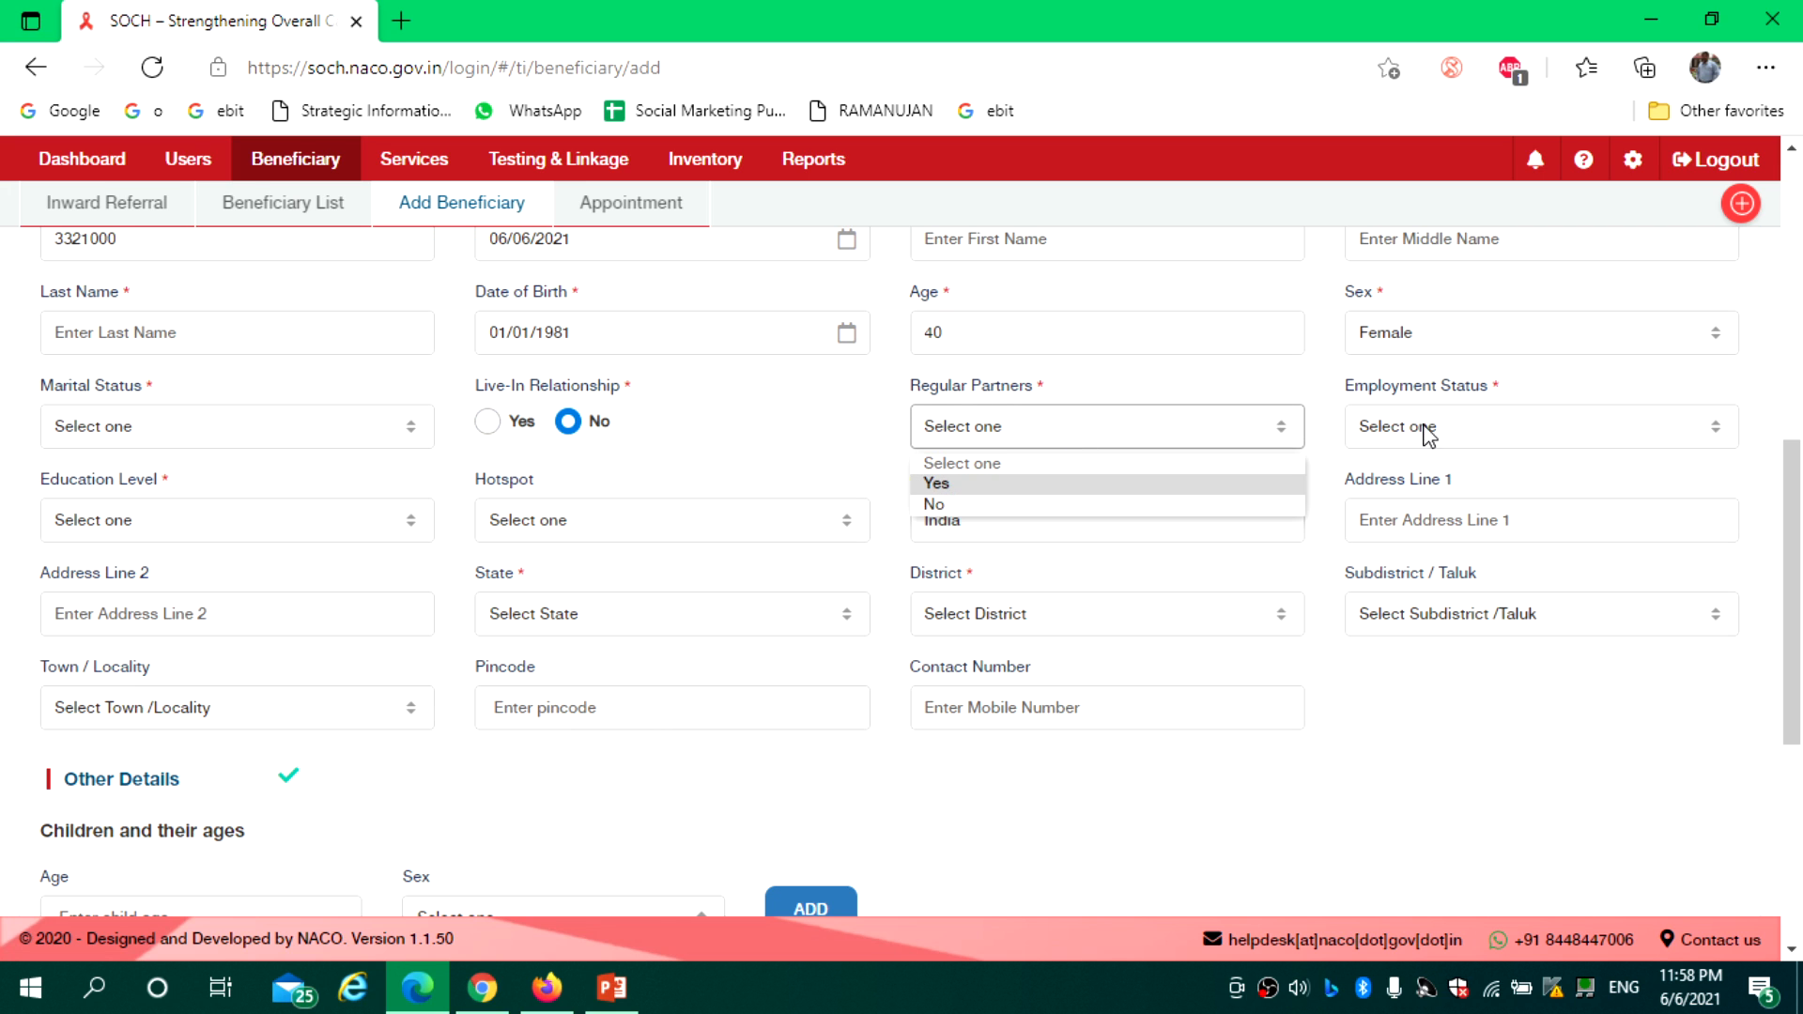
left_click(1447, 423)
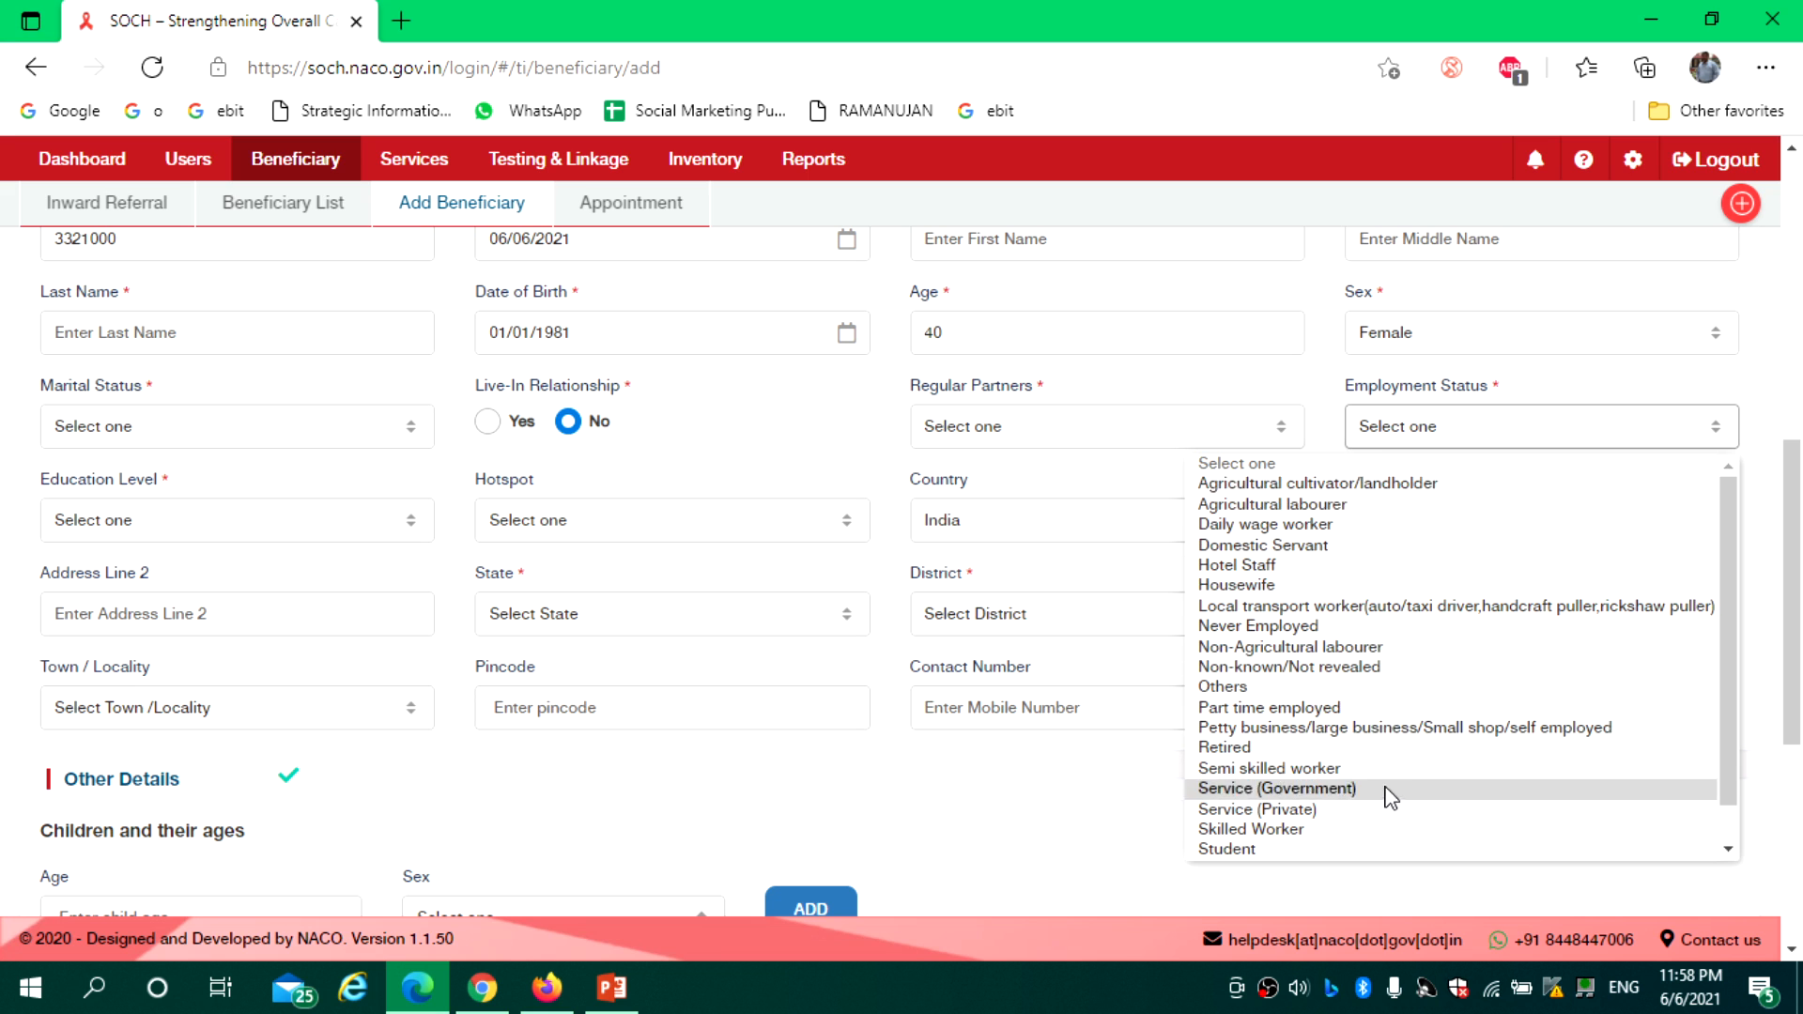
left_click(1305, 404)
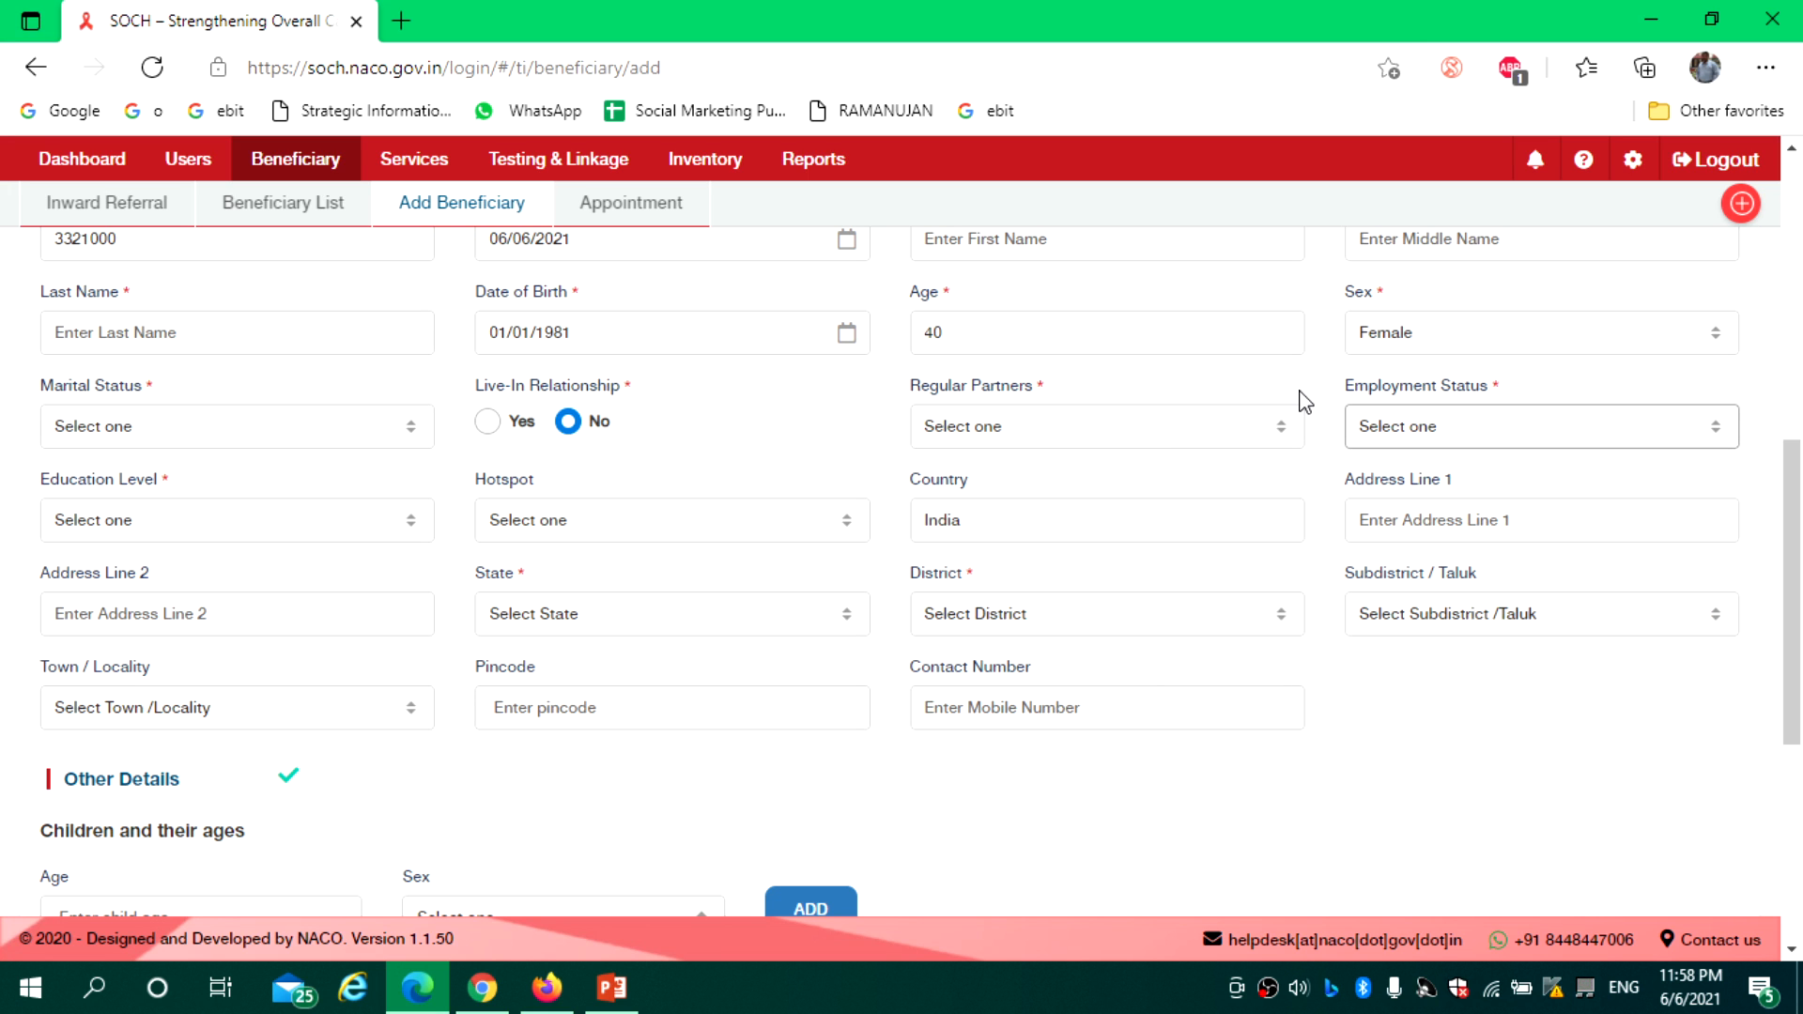
left_click(225, 528)
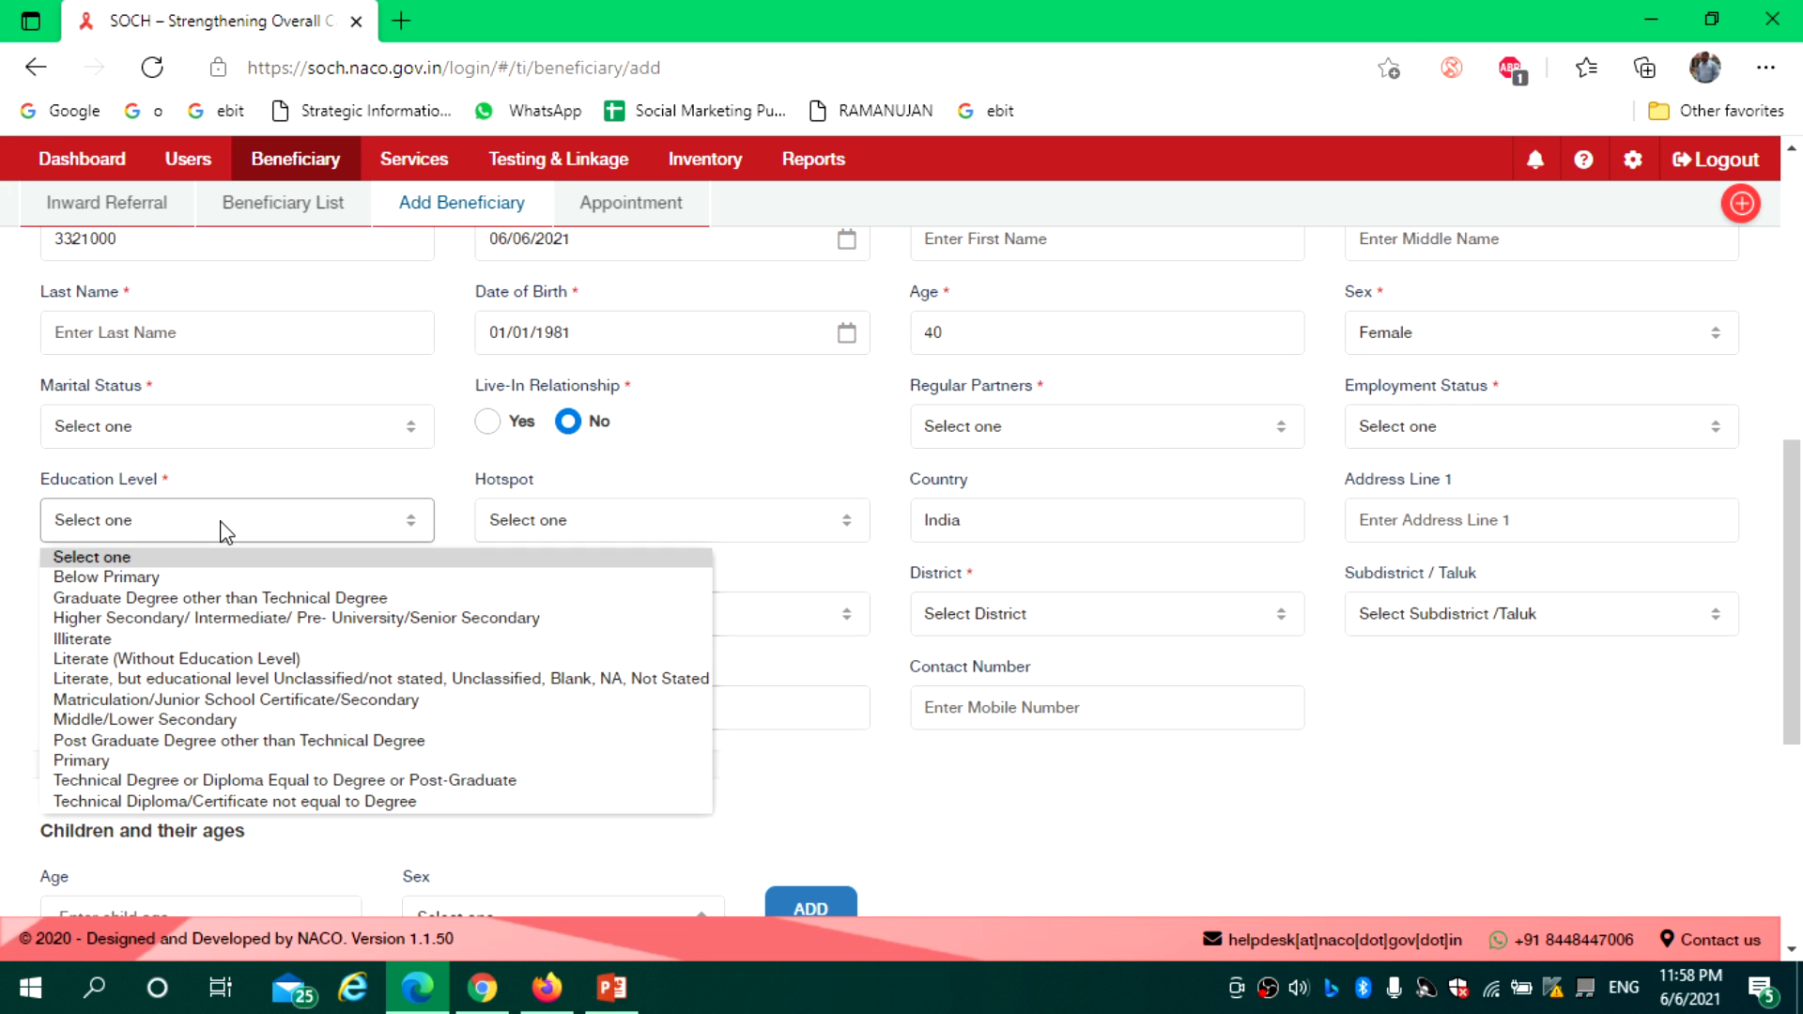
left_click(638, 487)
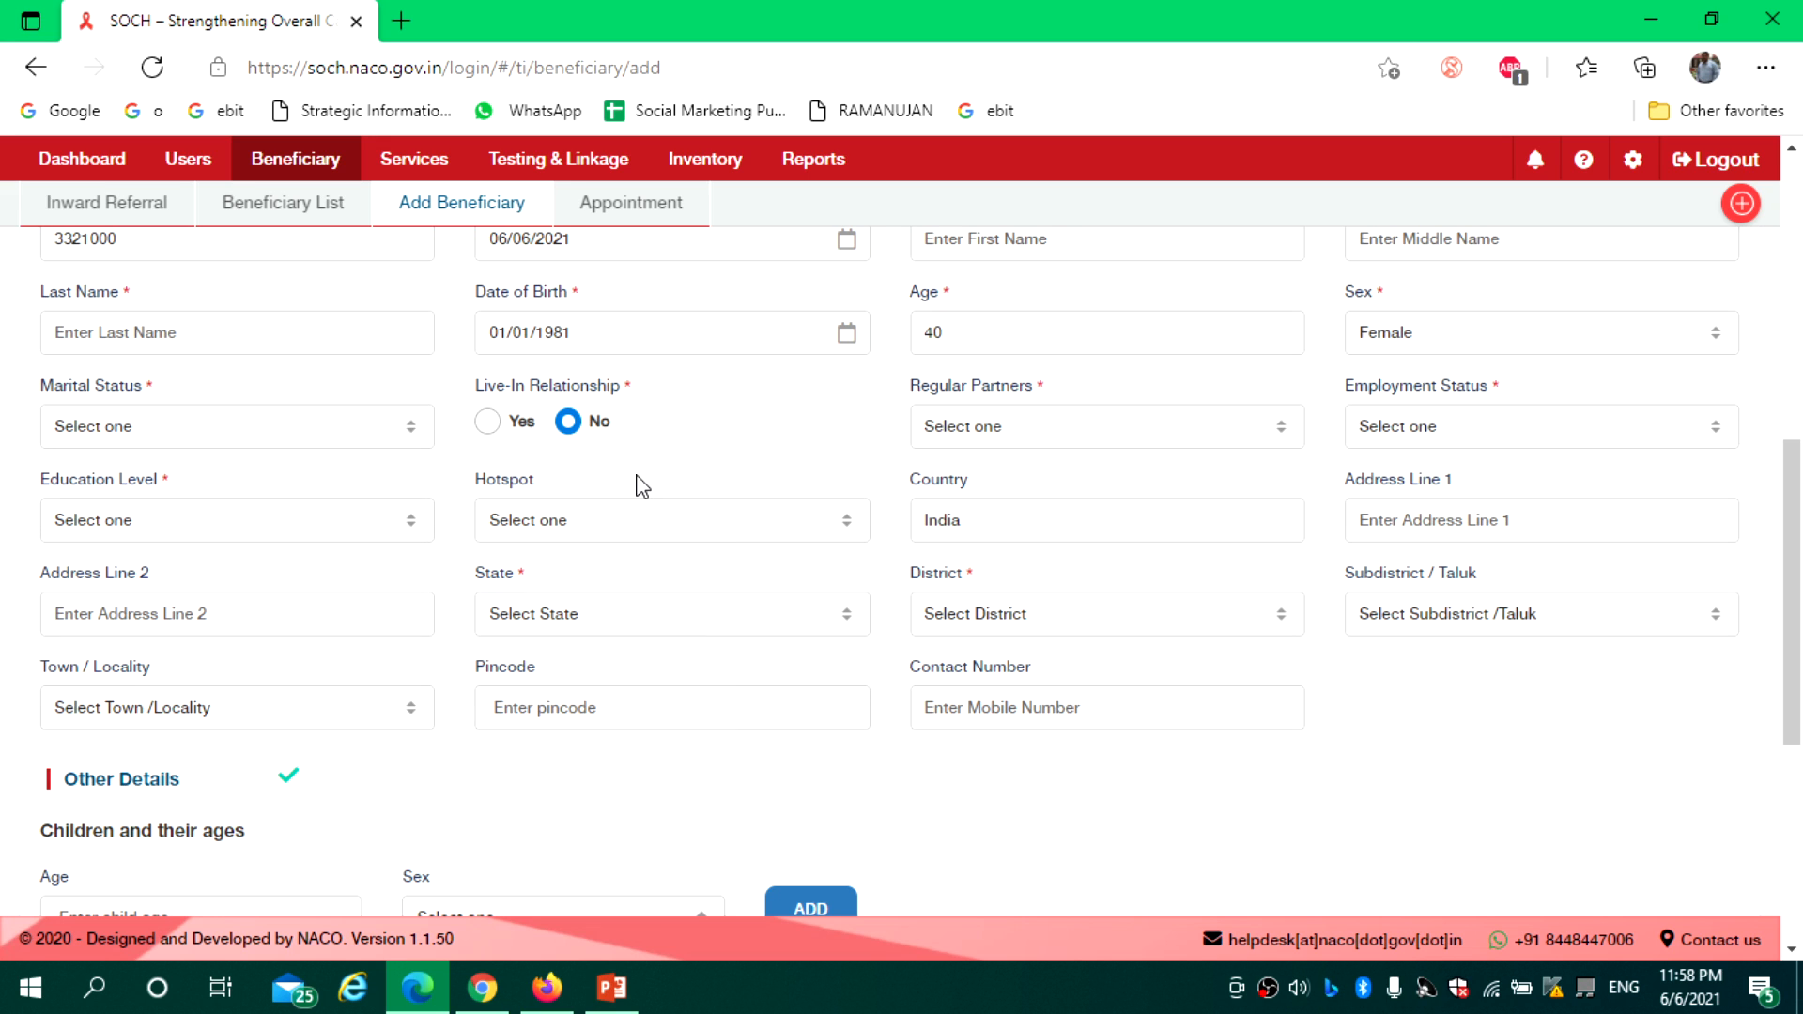
left_click_drag(604, 483, 475, 477)
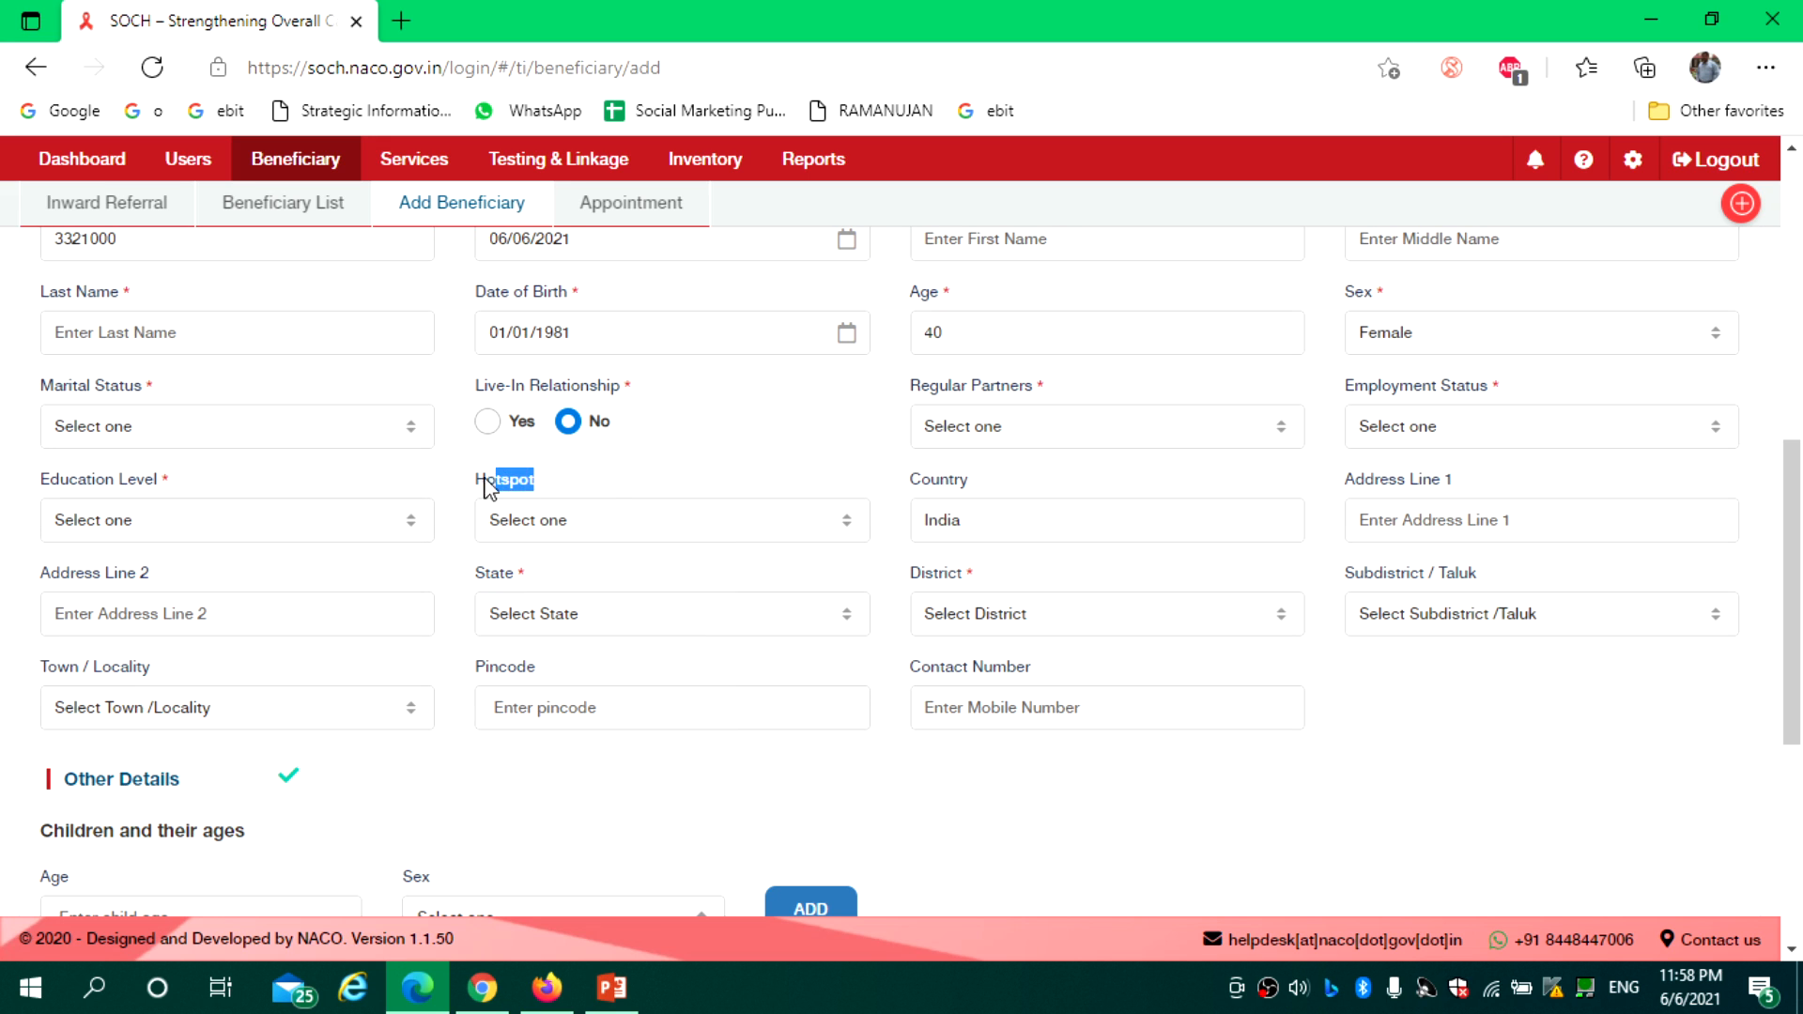
left_click(657, 486)
left_click(643, 528)
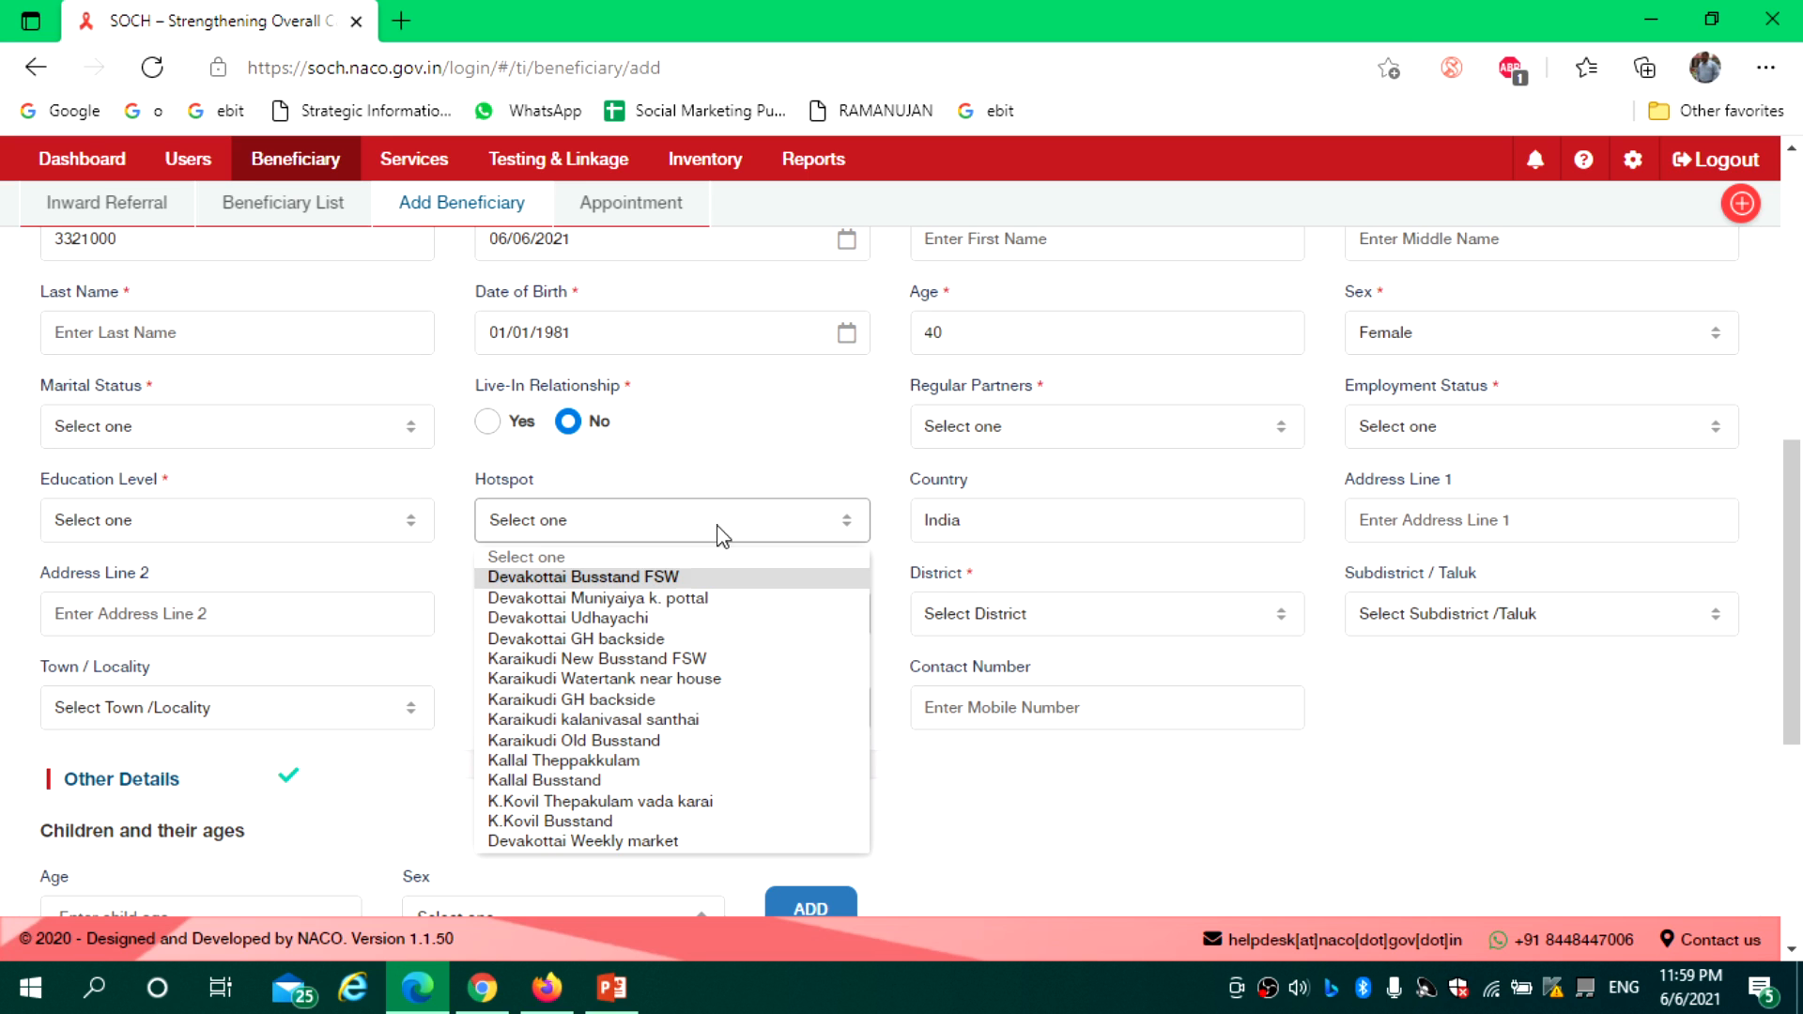
left_click(718, 480)
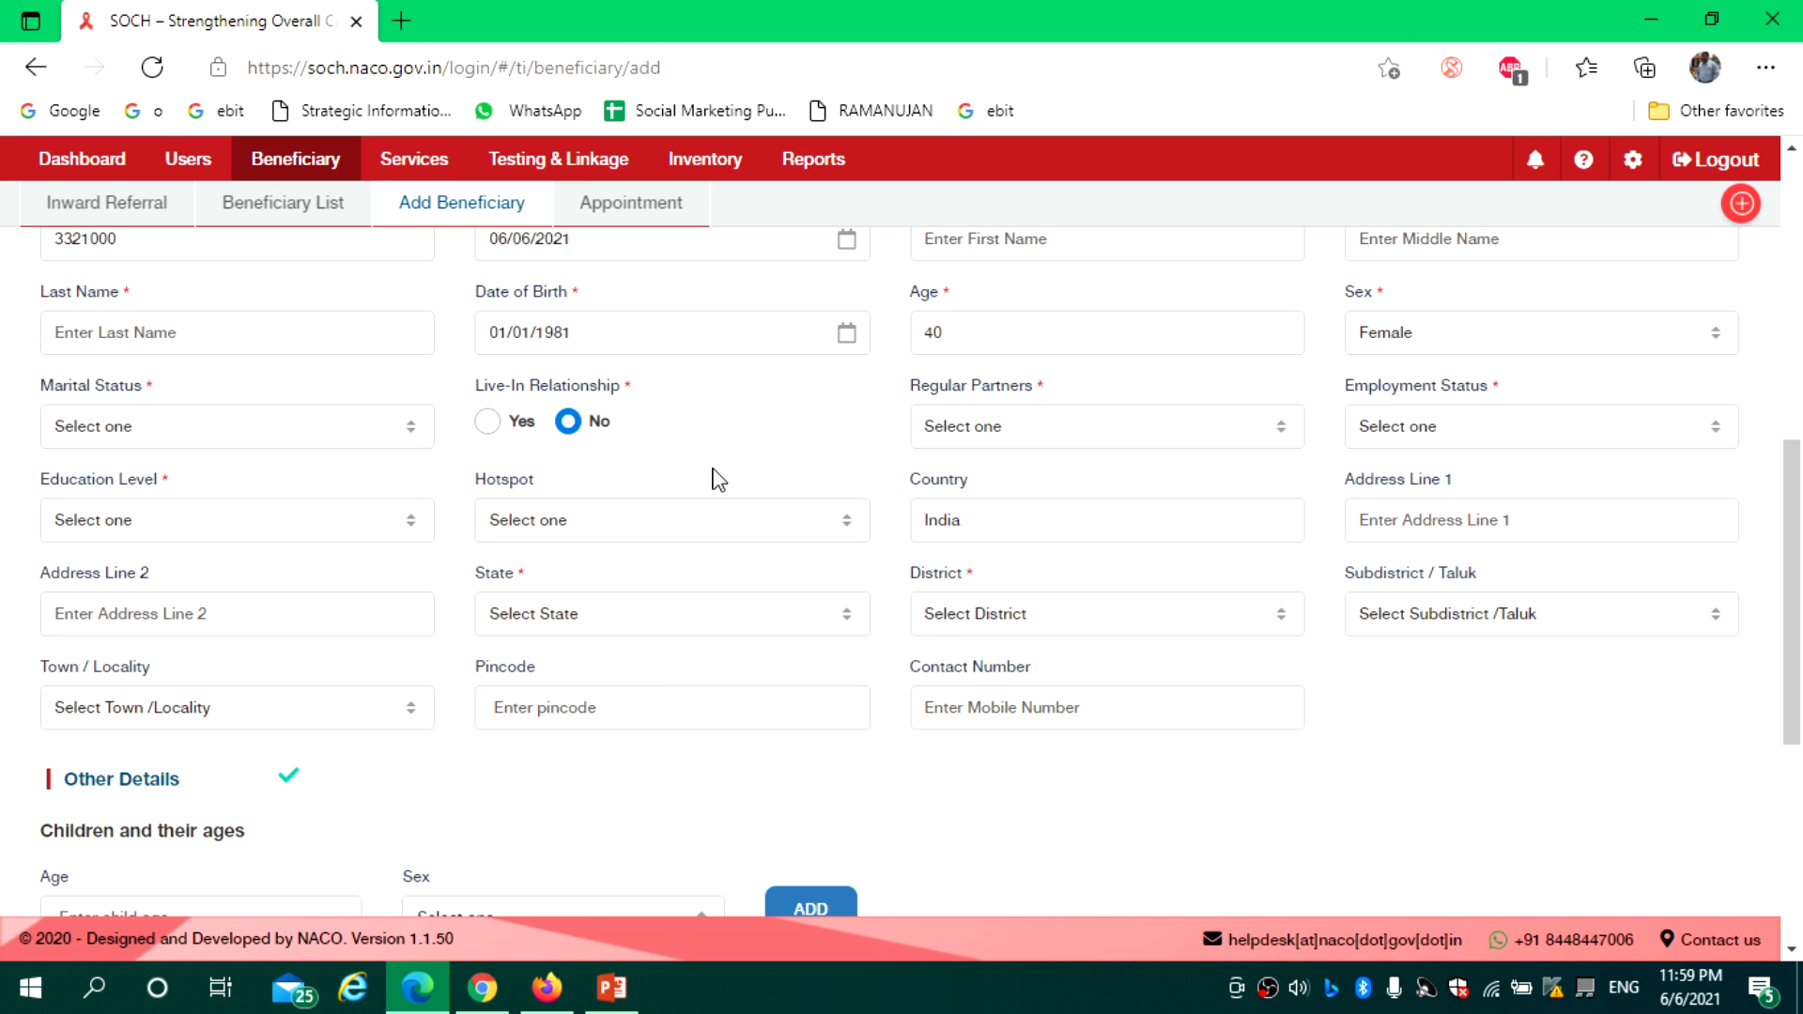
left_click(618, 527)
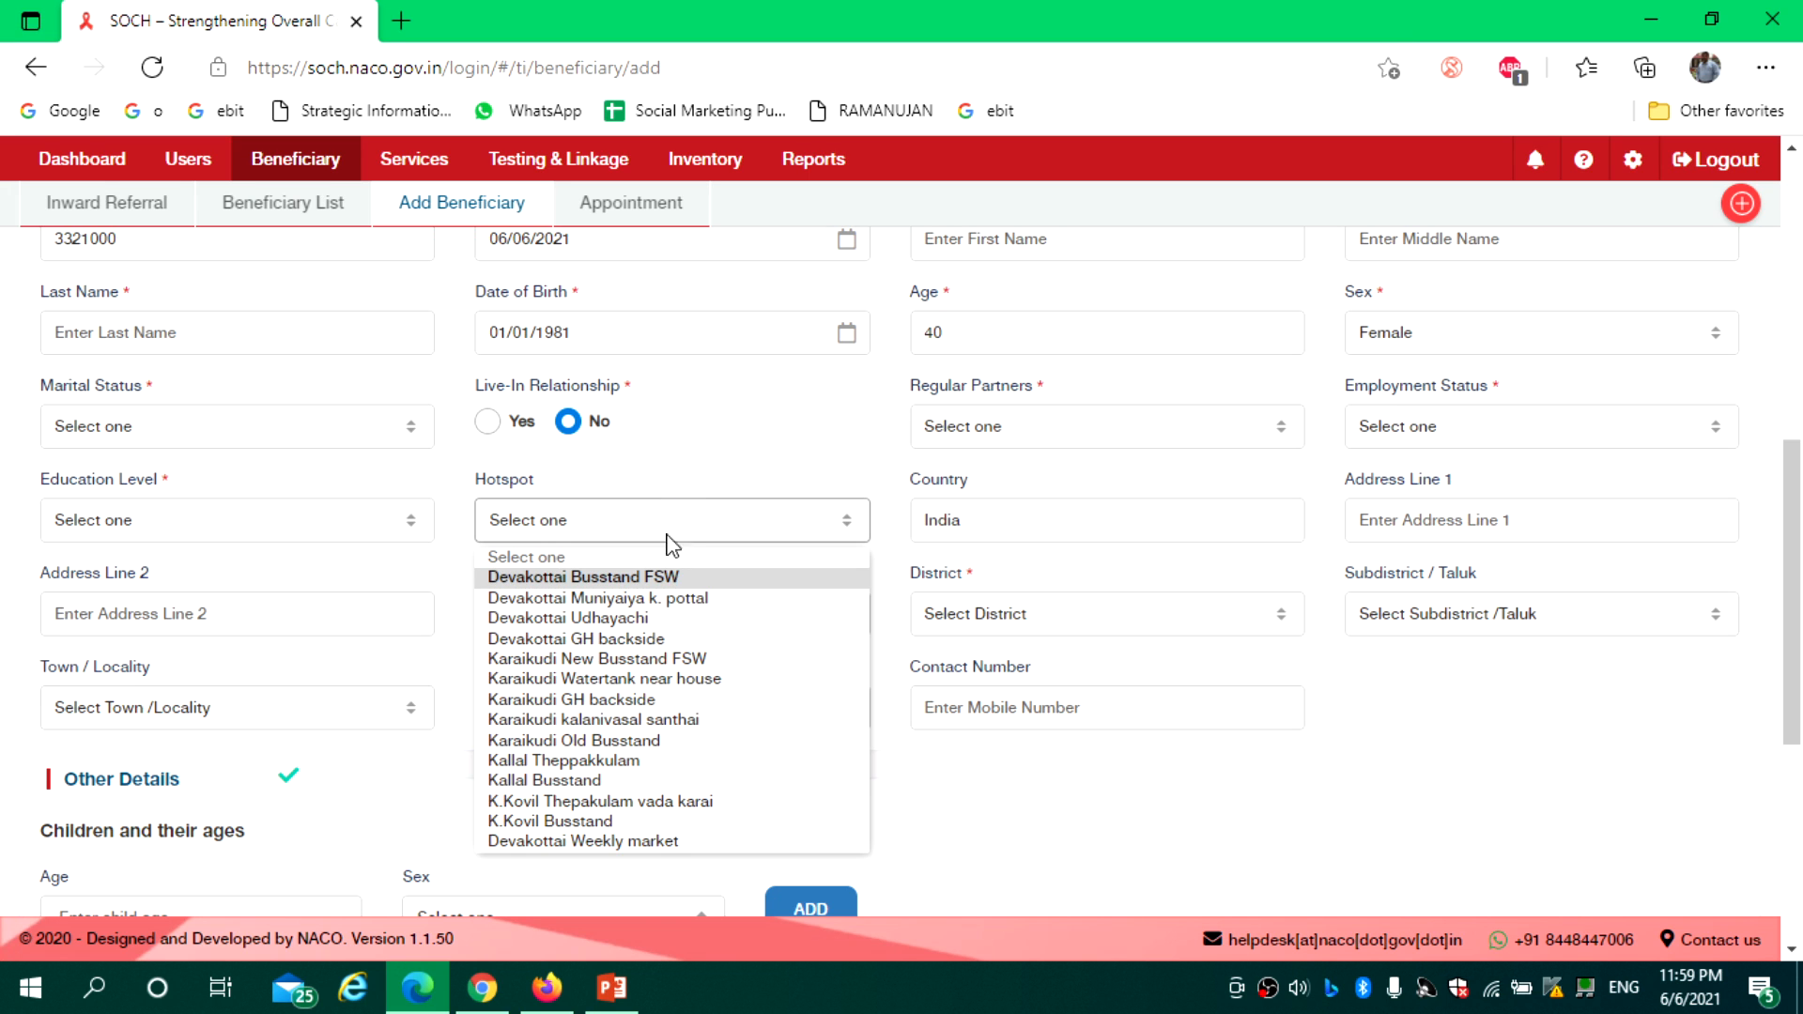
left_click(590, 641)
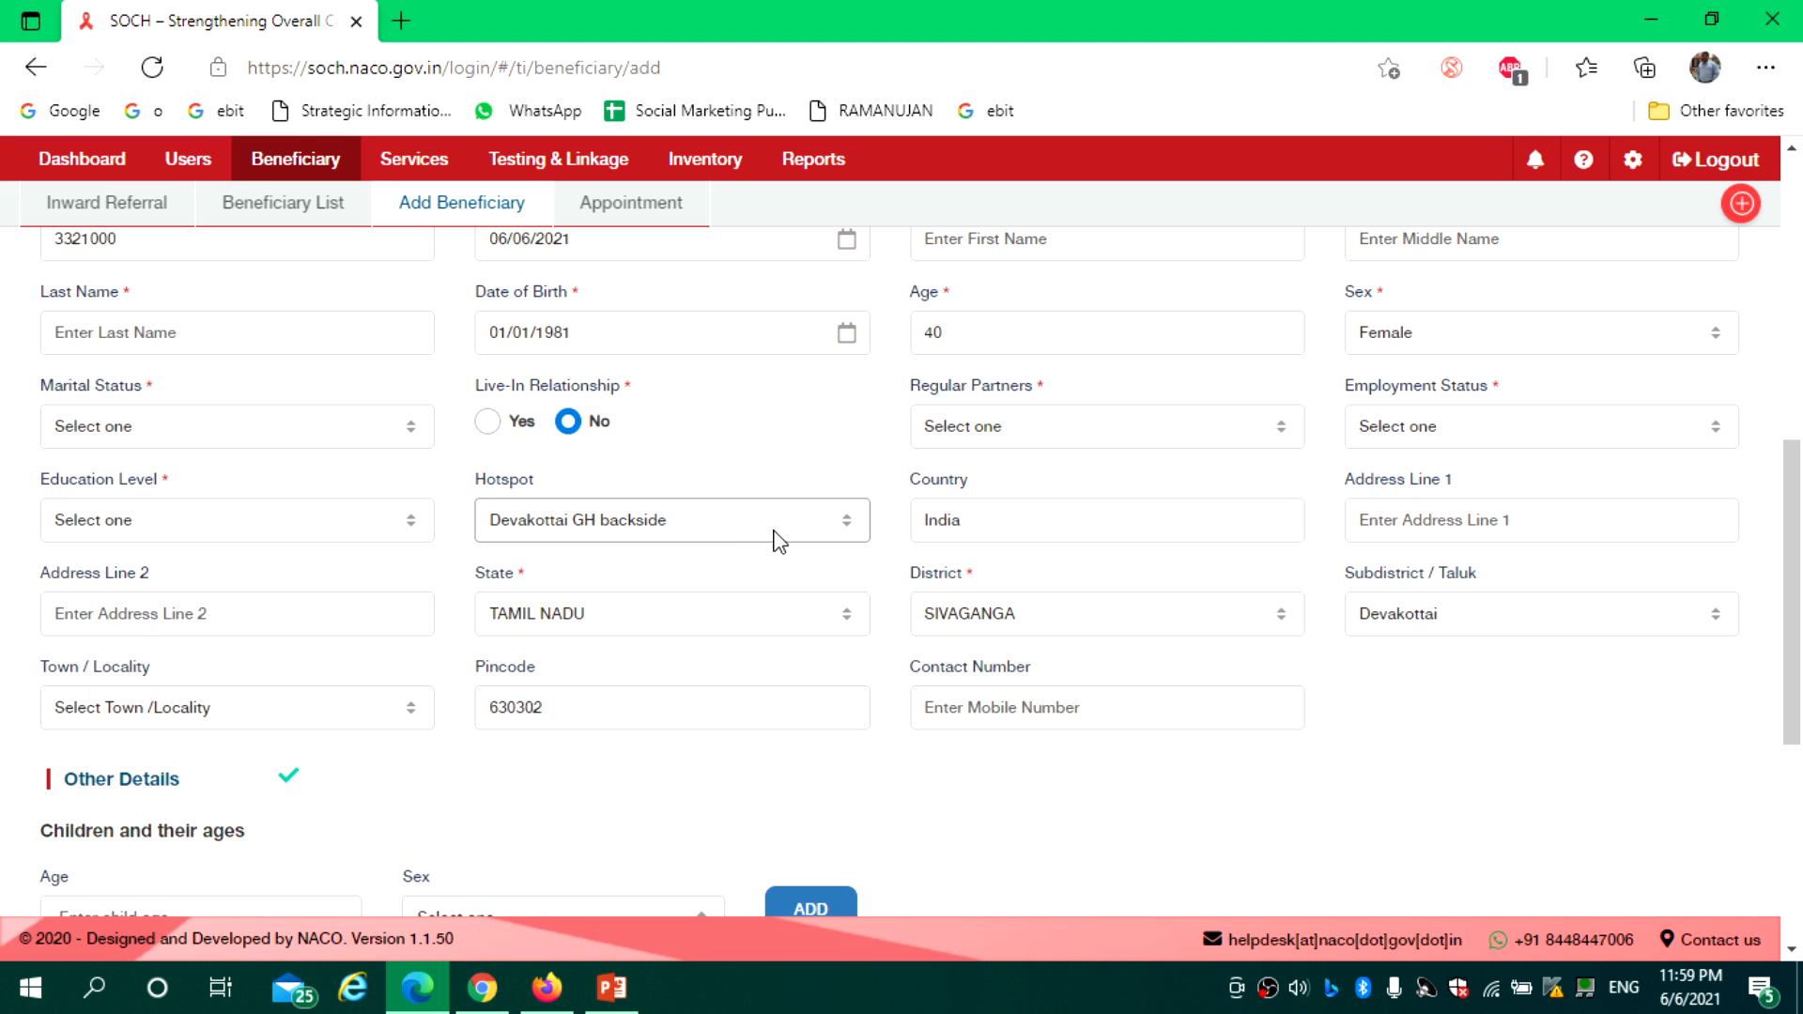
left_click(763, 541)
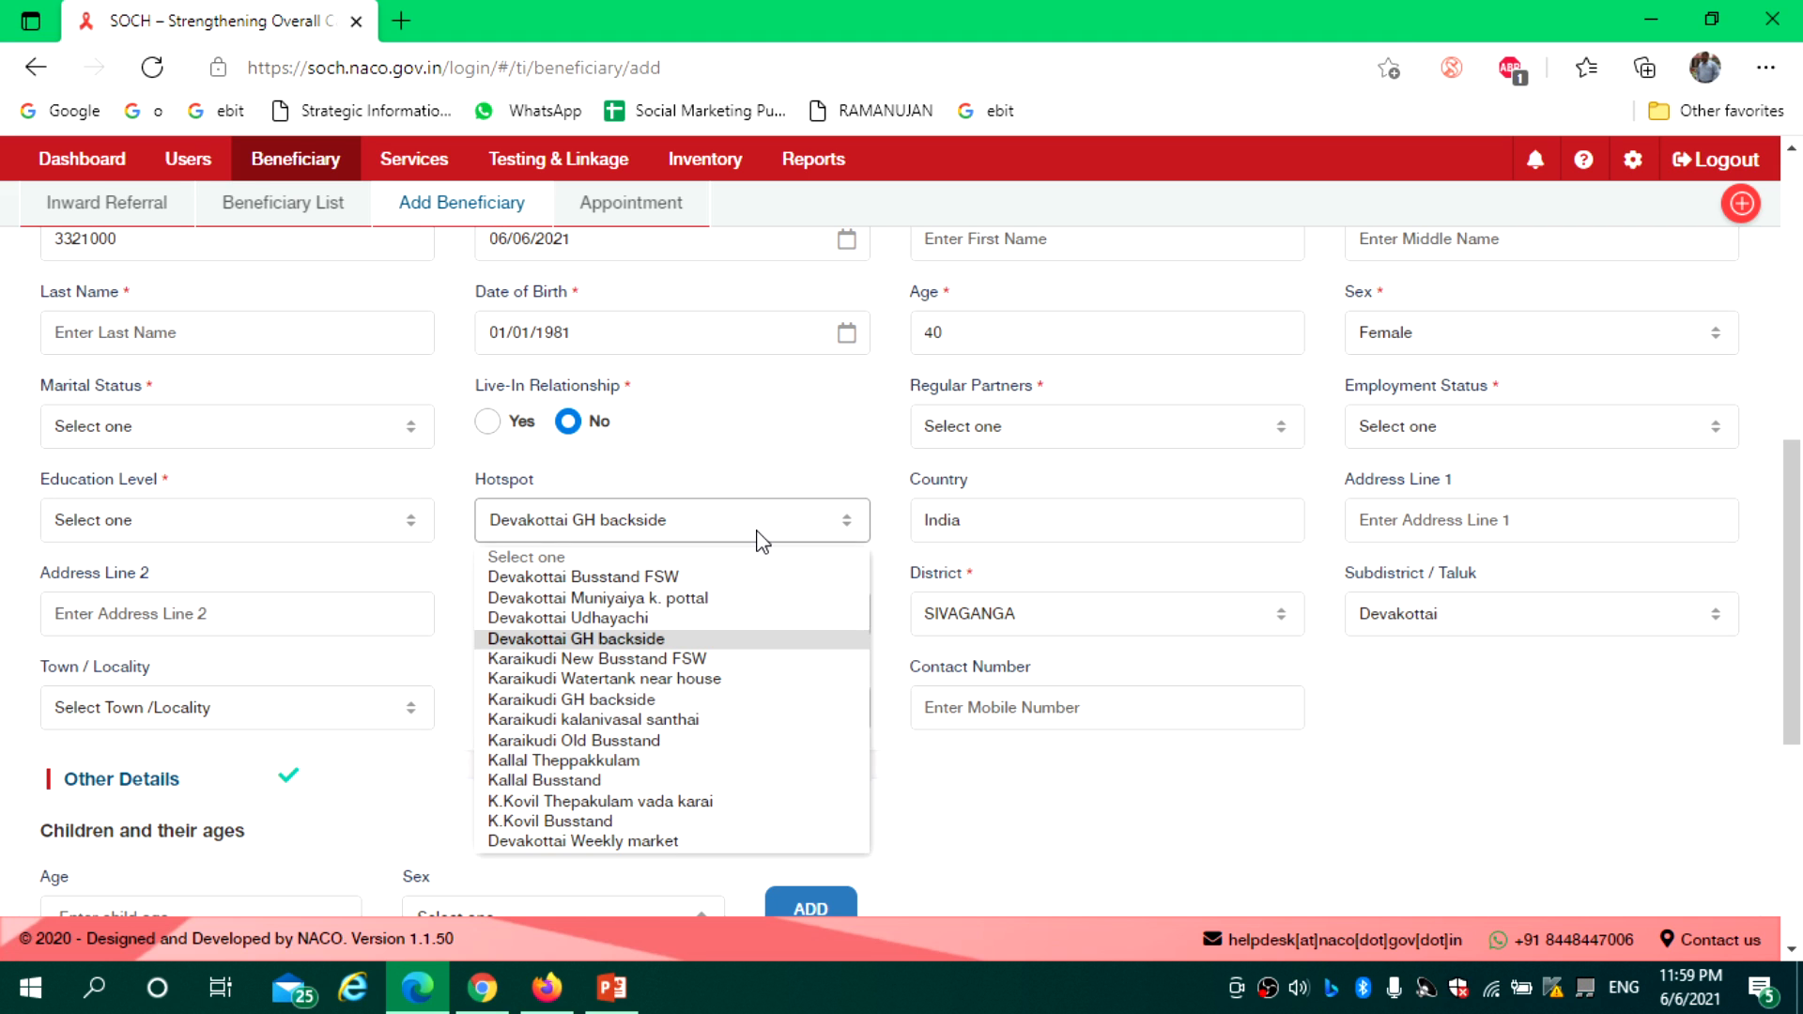
left_click(618, 579)
left_click(1417, 538)
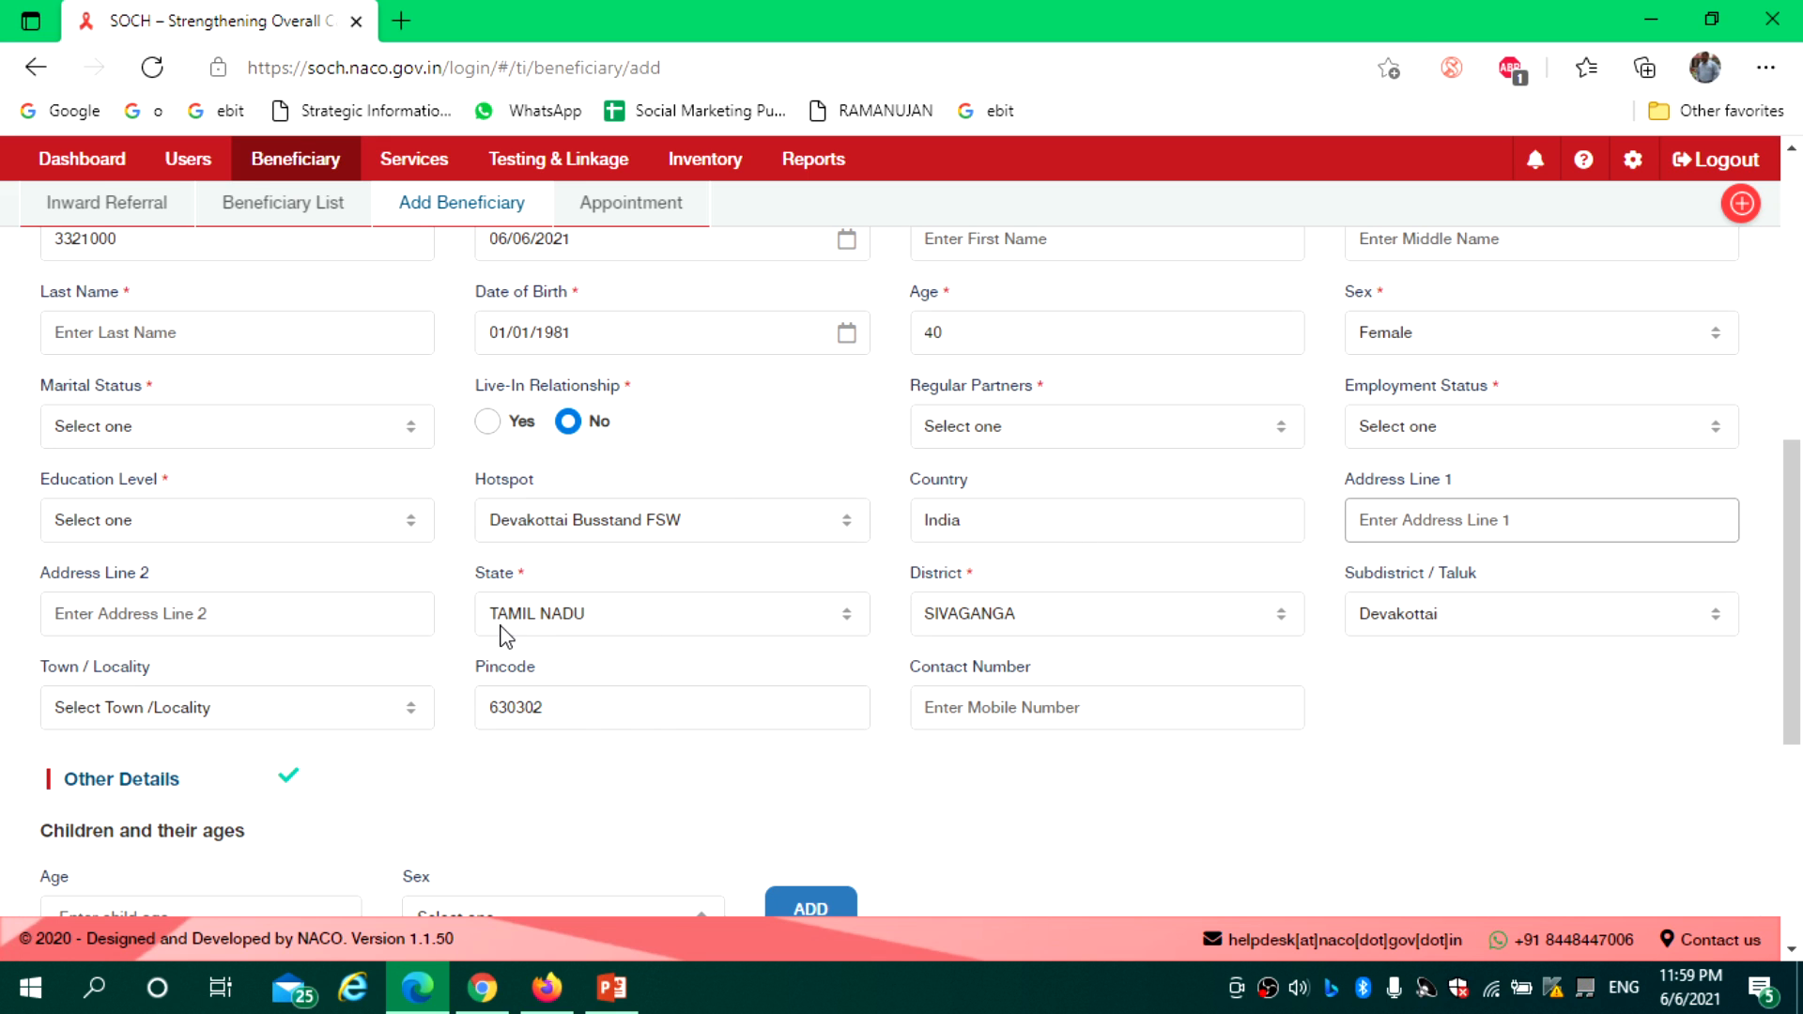
left_click(259, 723)
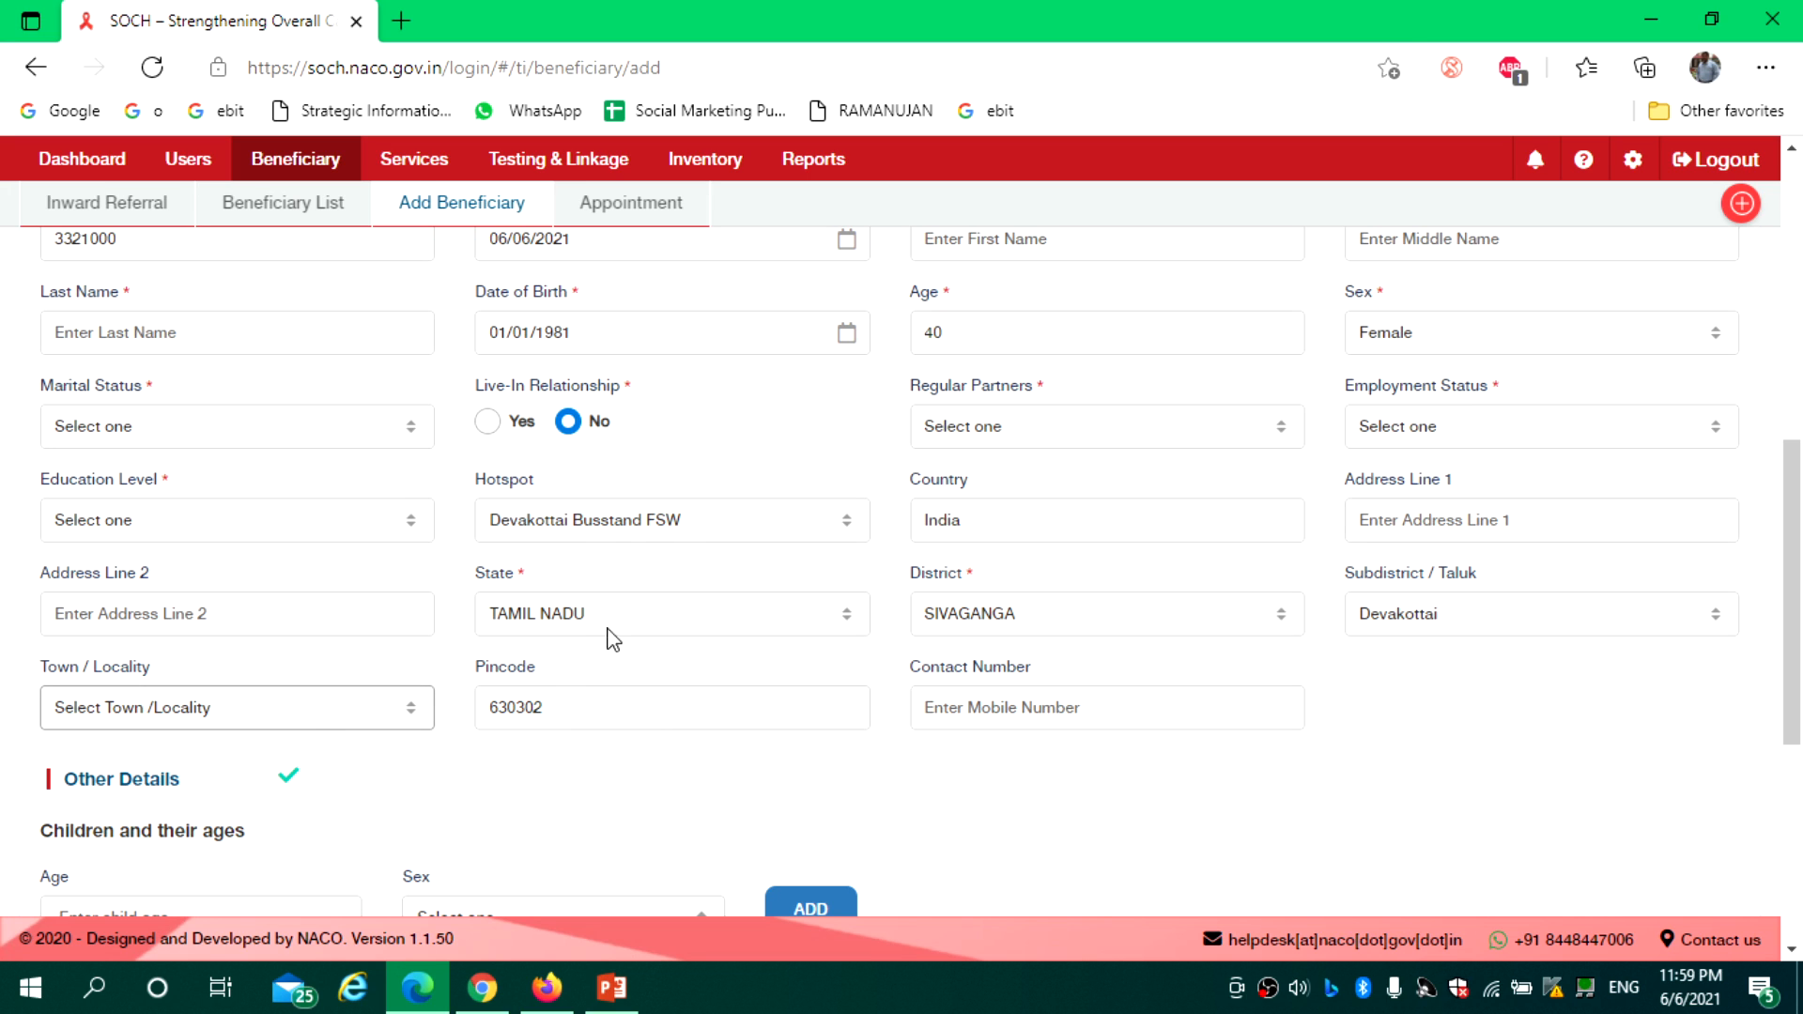
left_click(1006, 714)
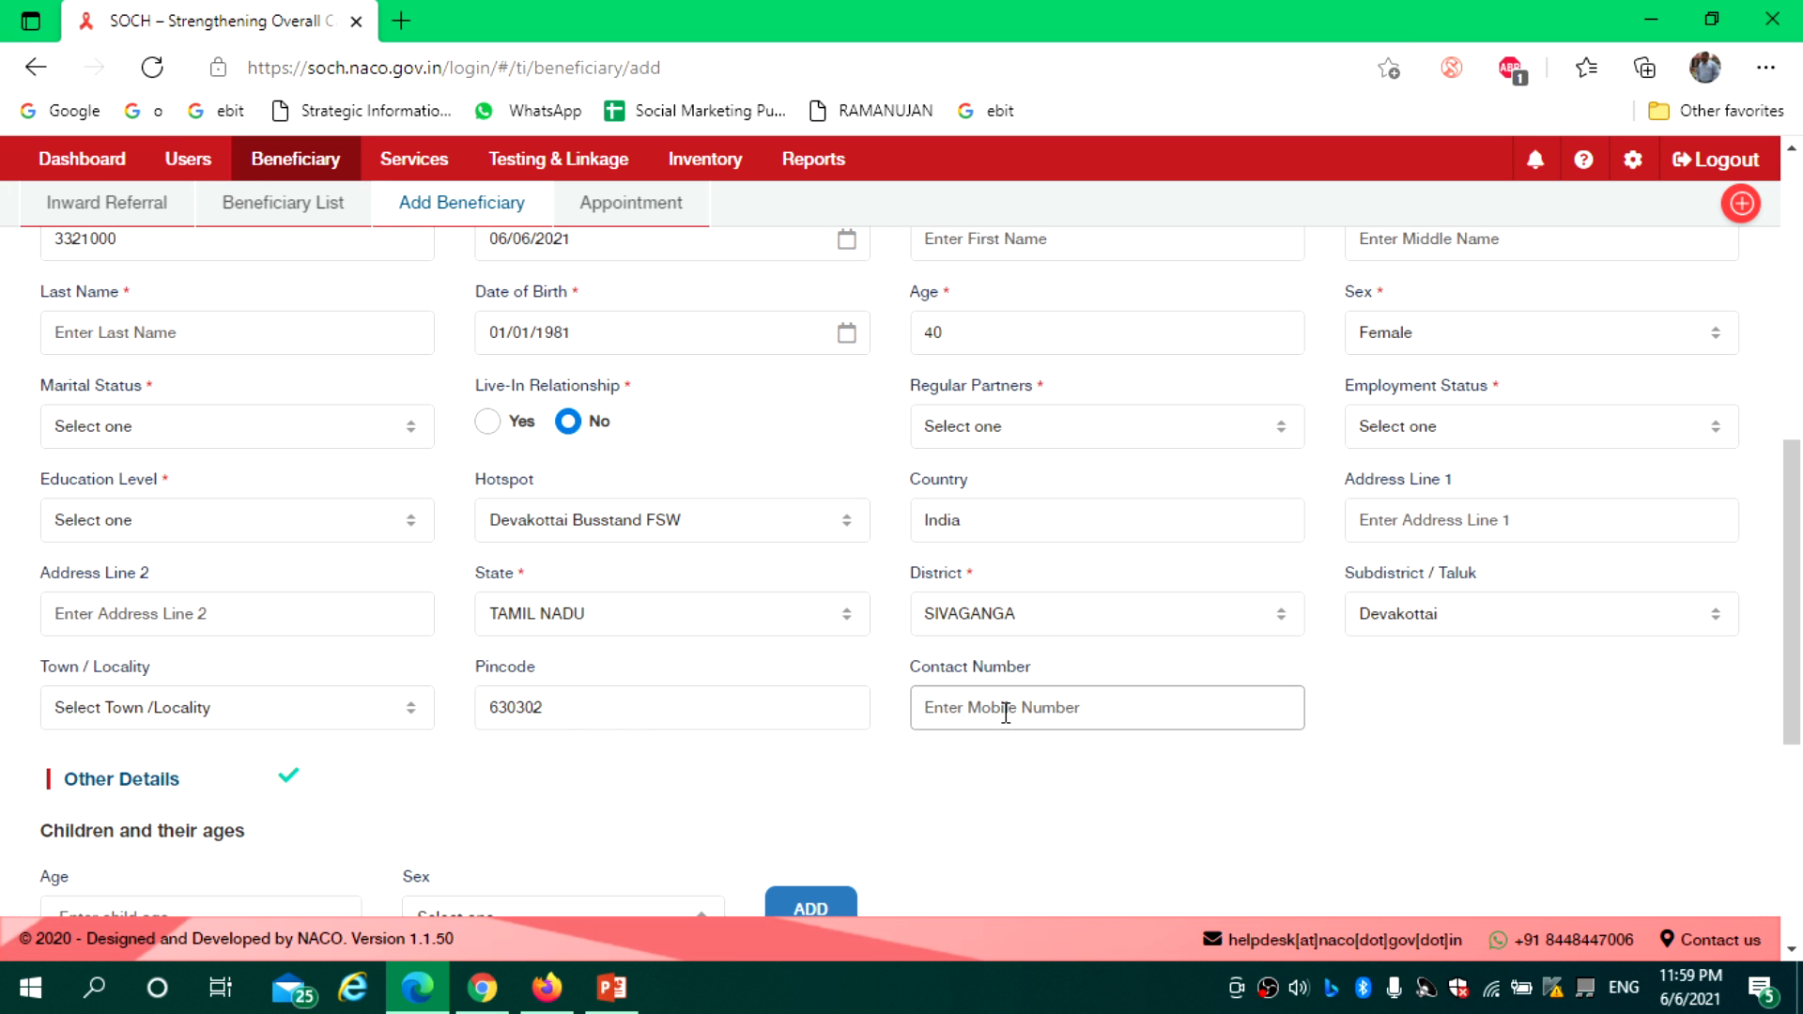
Enter a child aged 2 with sex Female and add it to the children list
left_click_drag(1801, 548, 1801, 610)
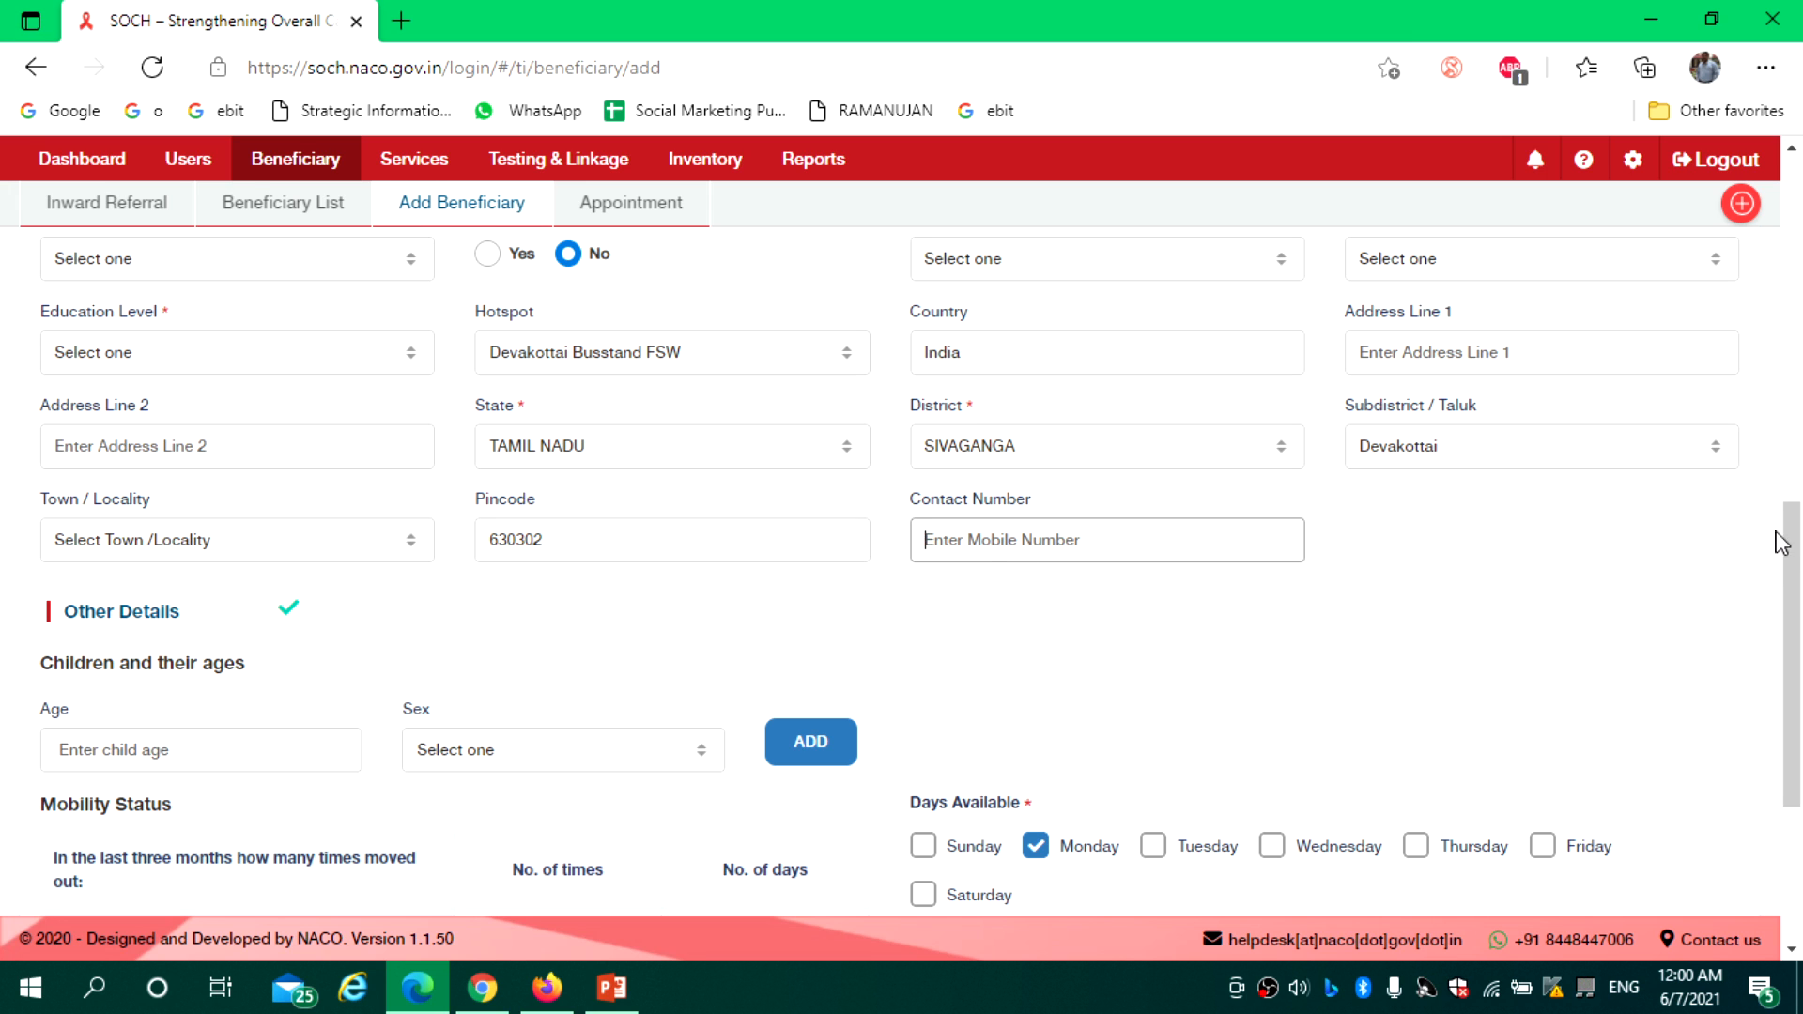
left_click_drag(1792, 549, 1799, 700)
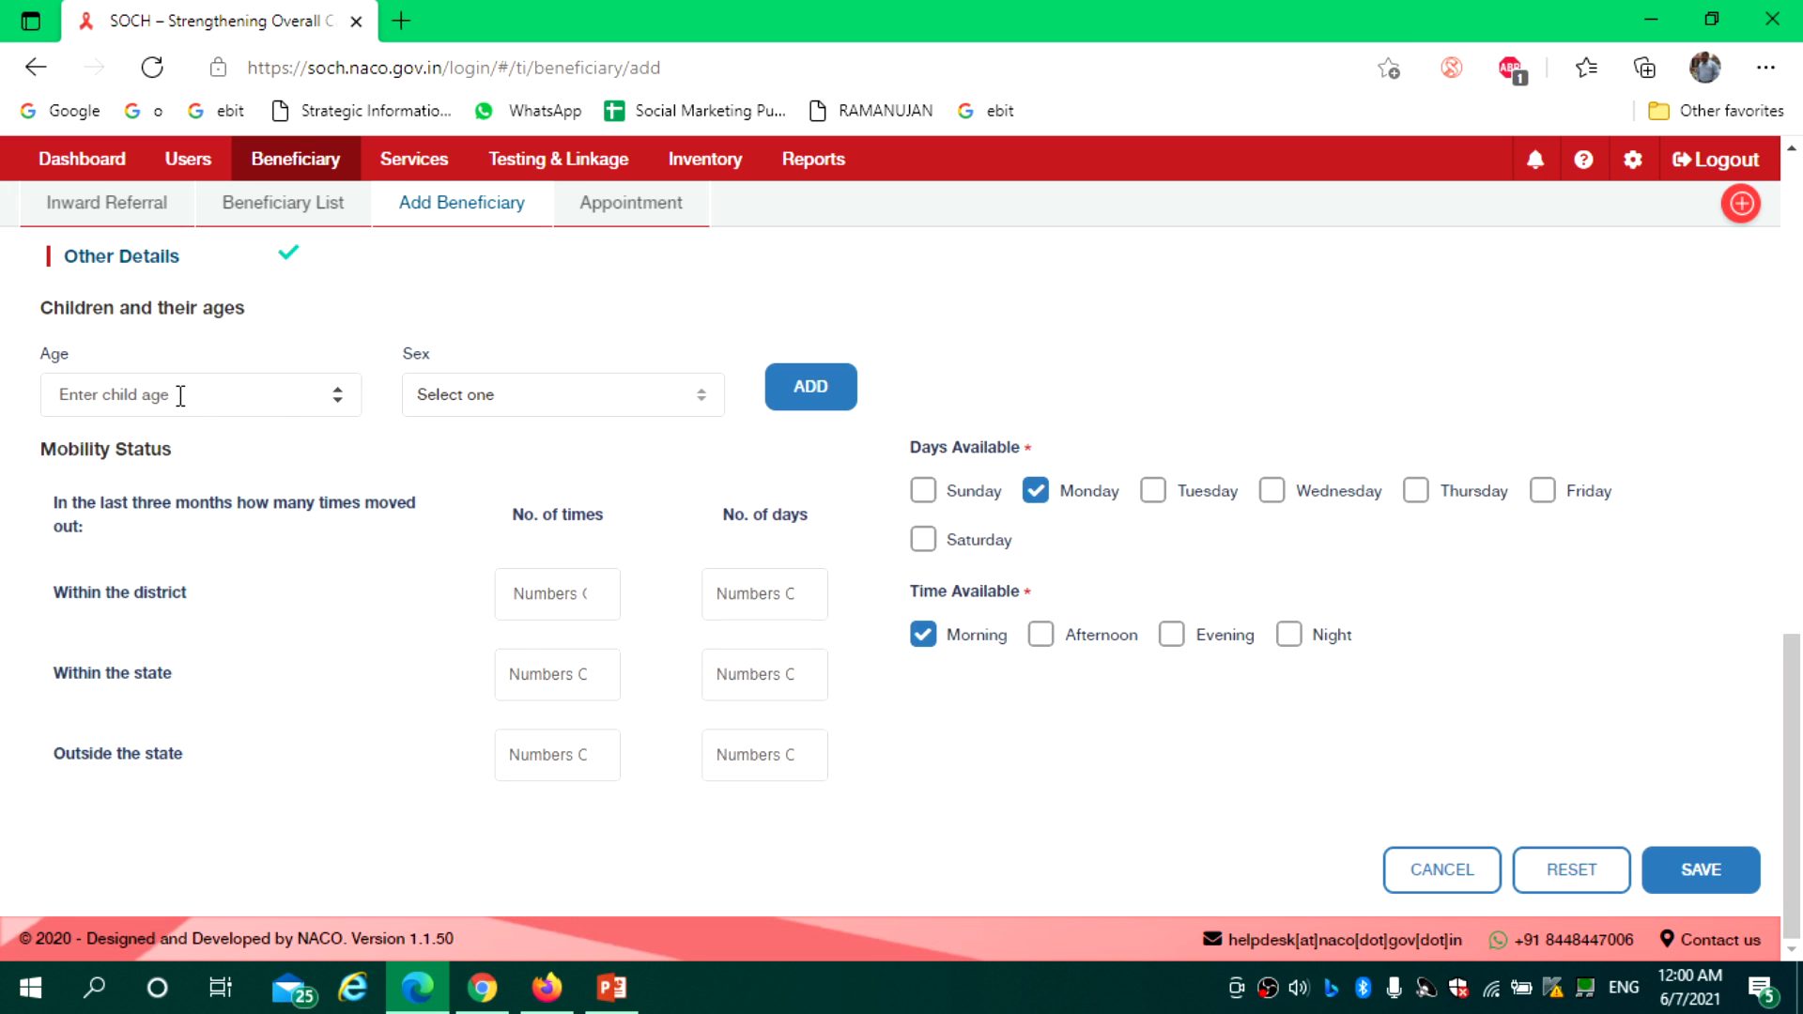
left_click(338, 401)
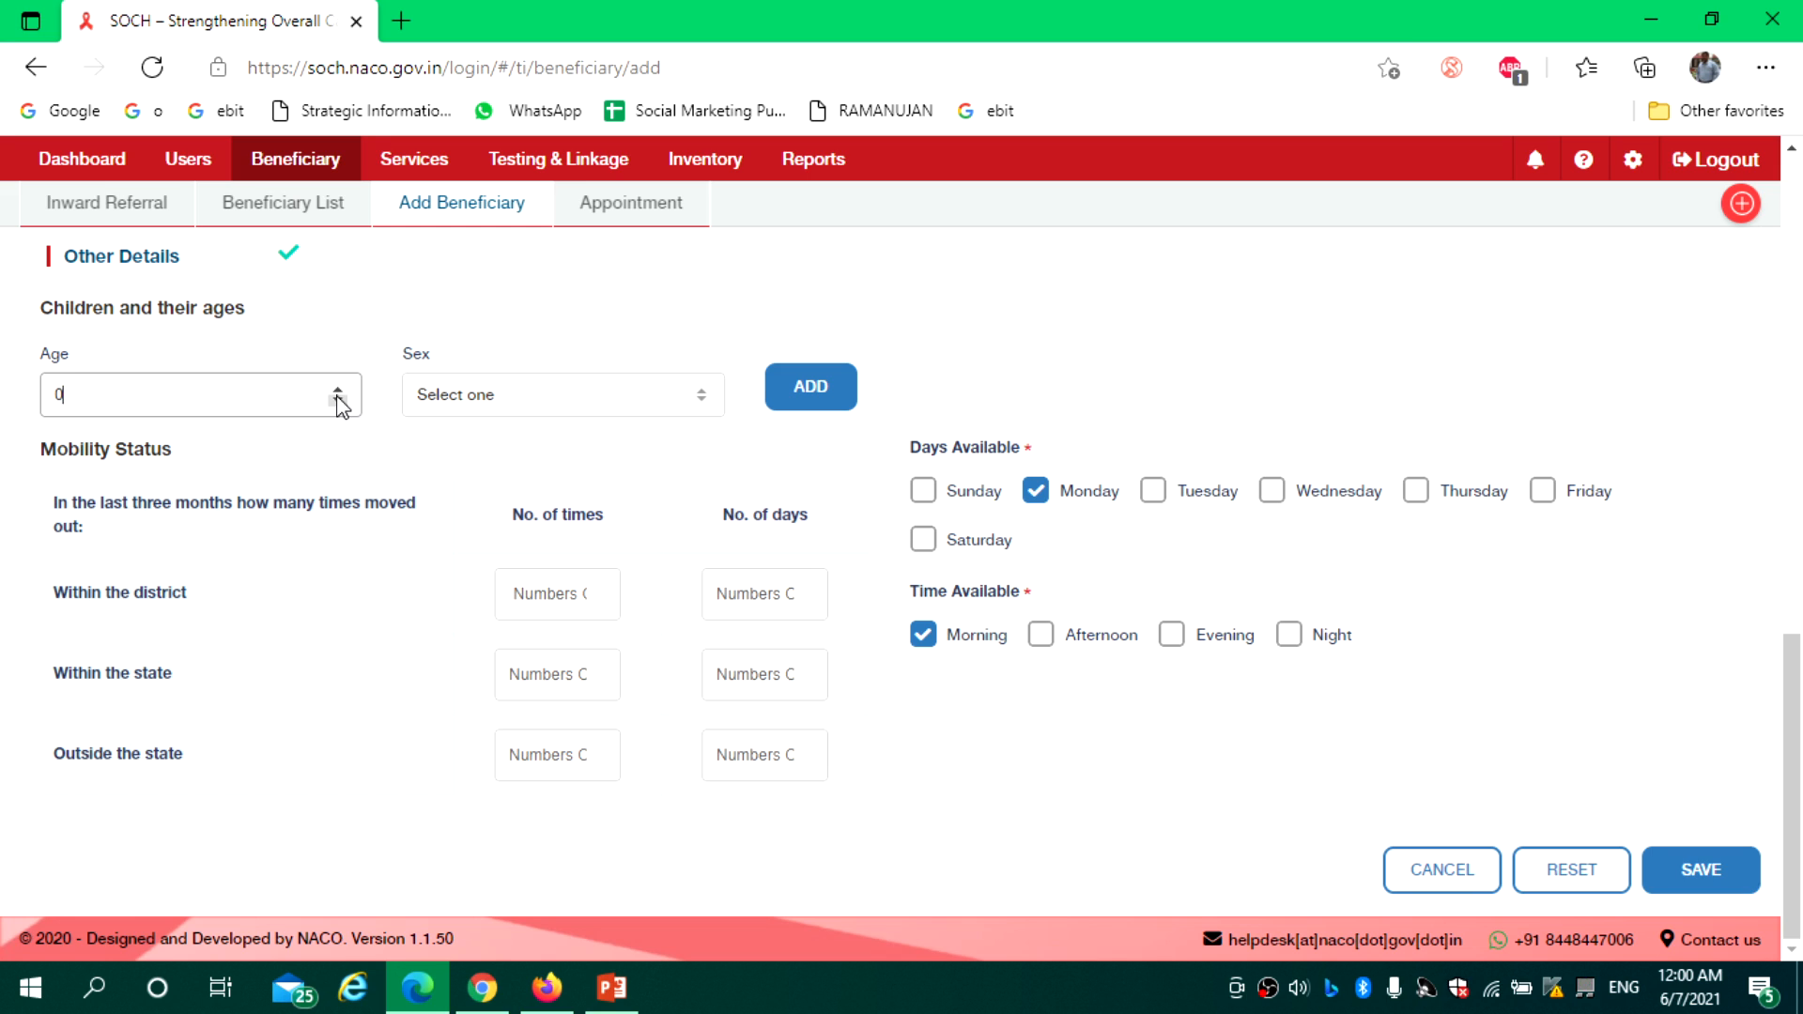
key("BackSpace")
type("2")
left_click(508, 401)
left_click(487, 452)
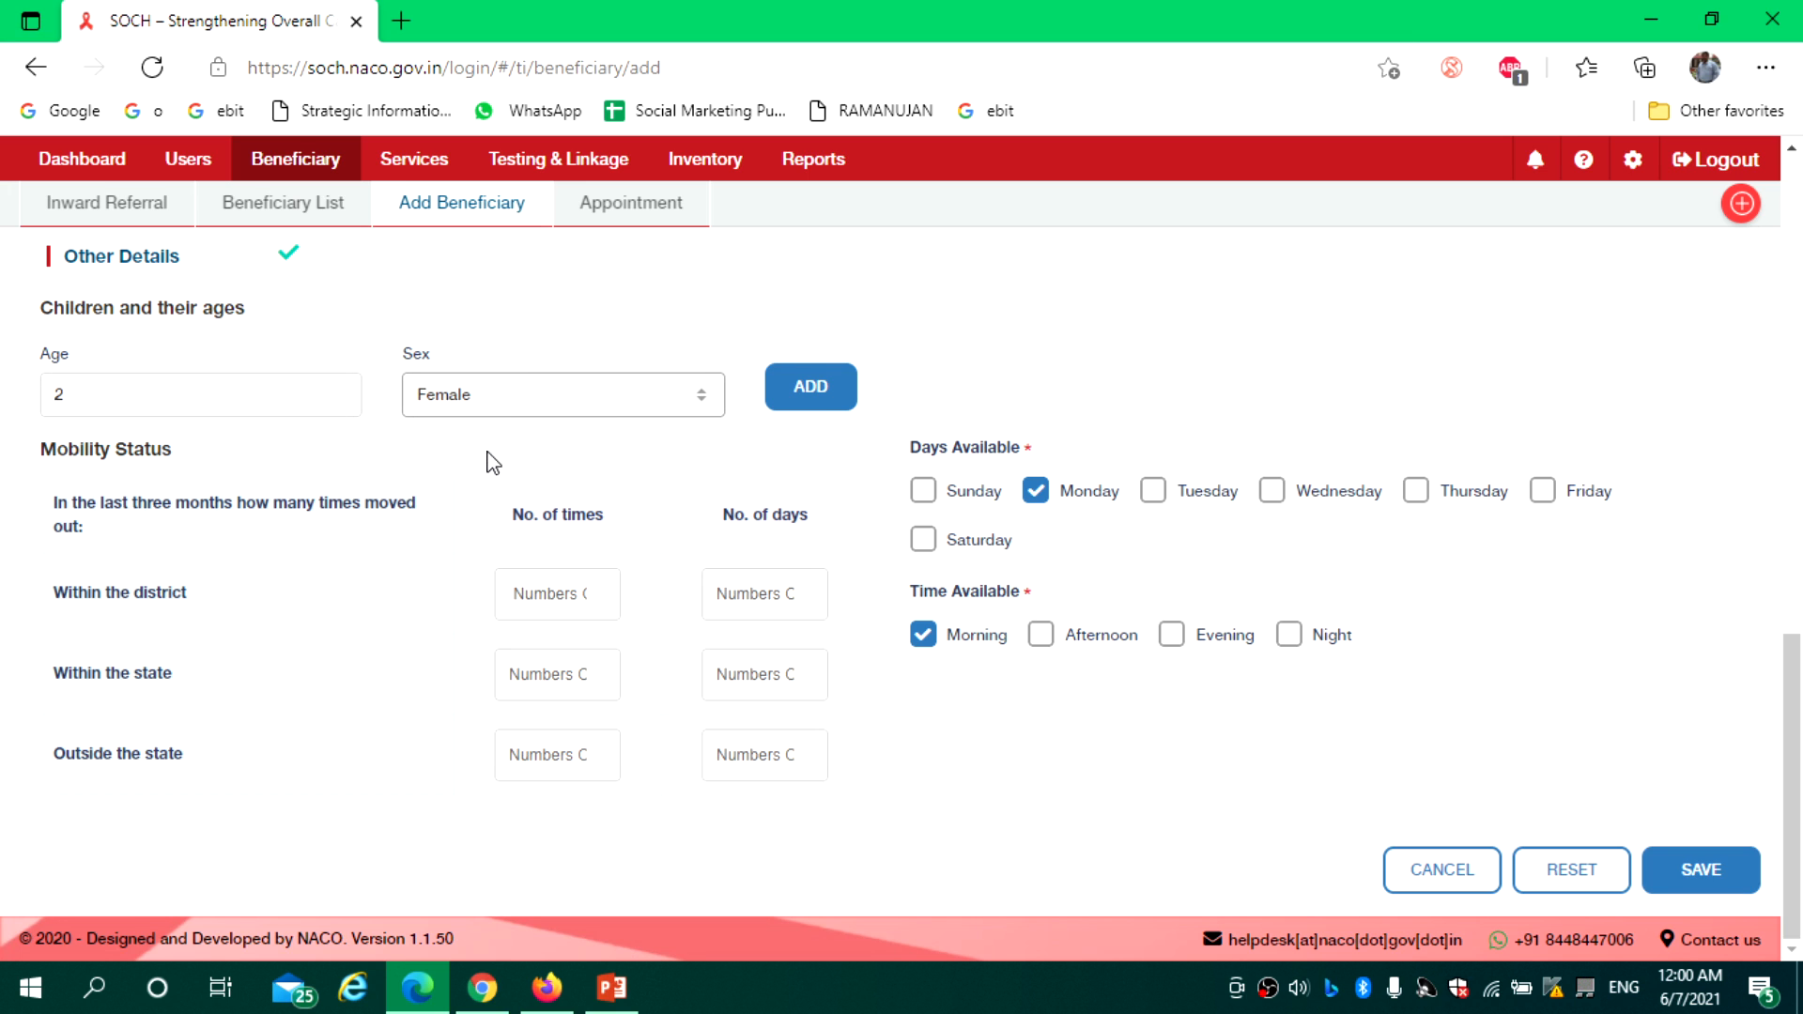
left_click(815, 407)
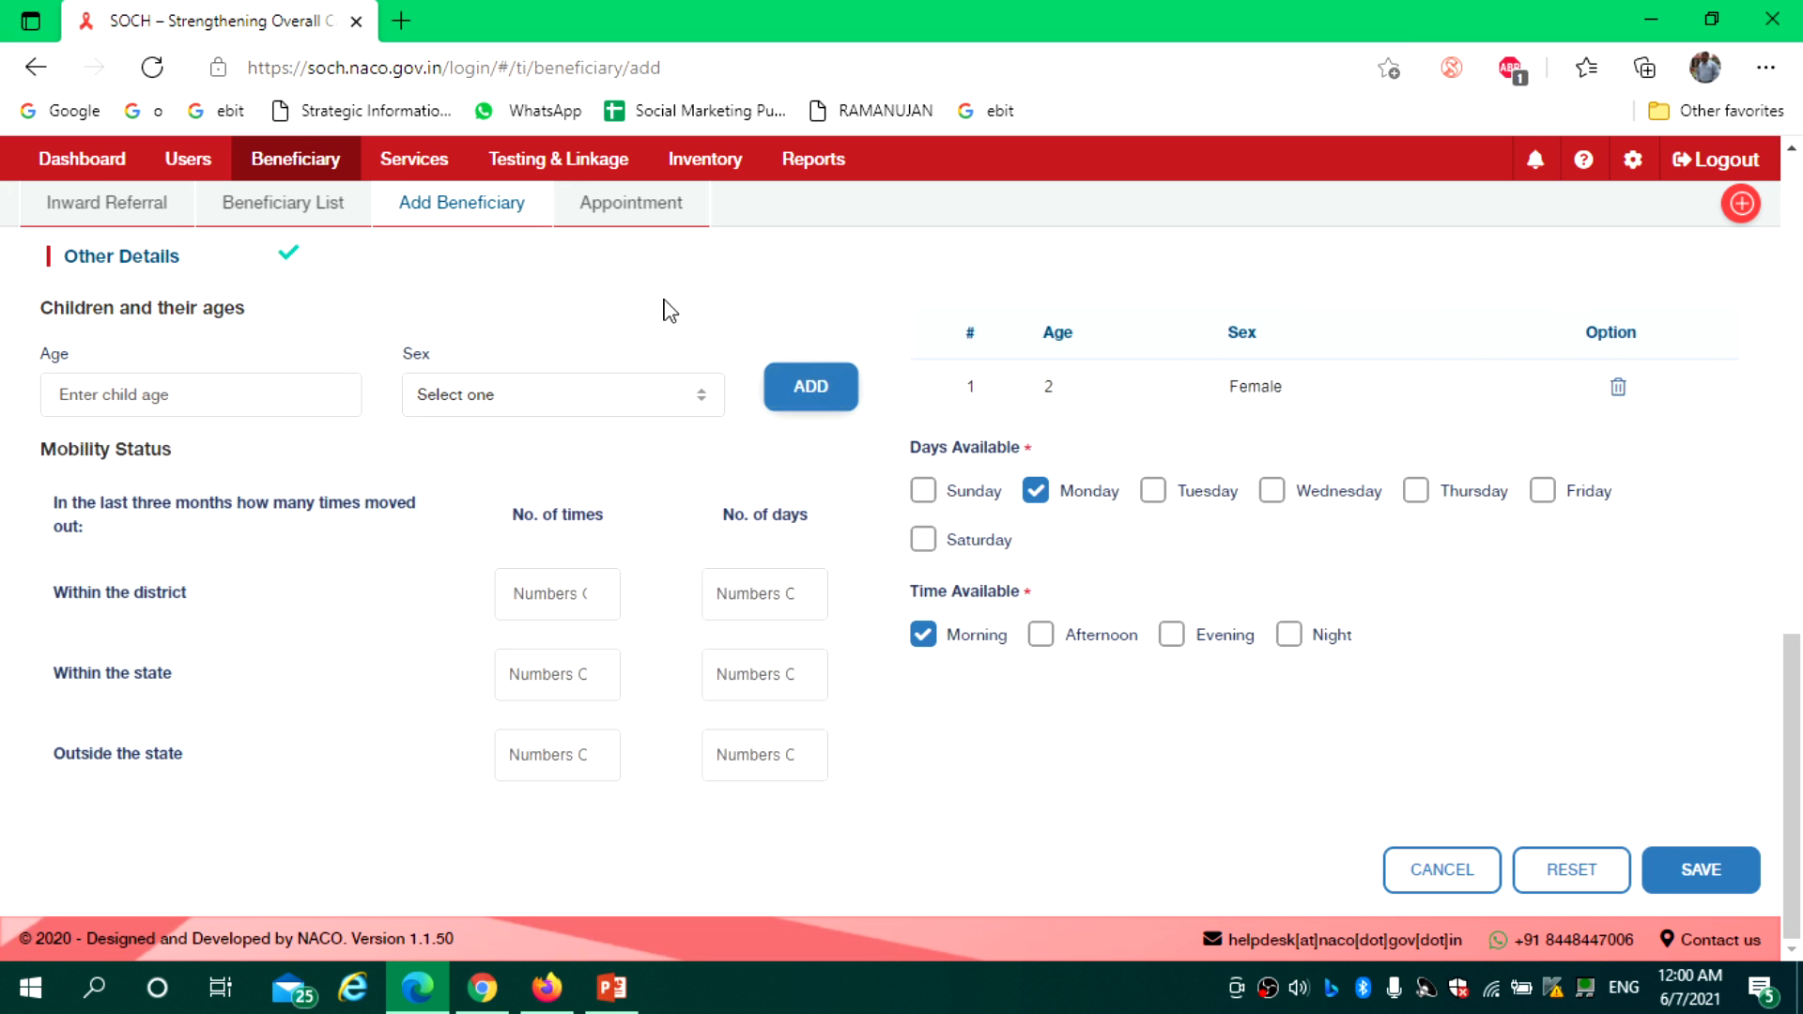
Delete the child row, tick Sunday and Tuesday–Thursday plus Afternoon and Night, then attempt saving
left_click(1616, 388)
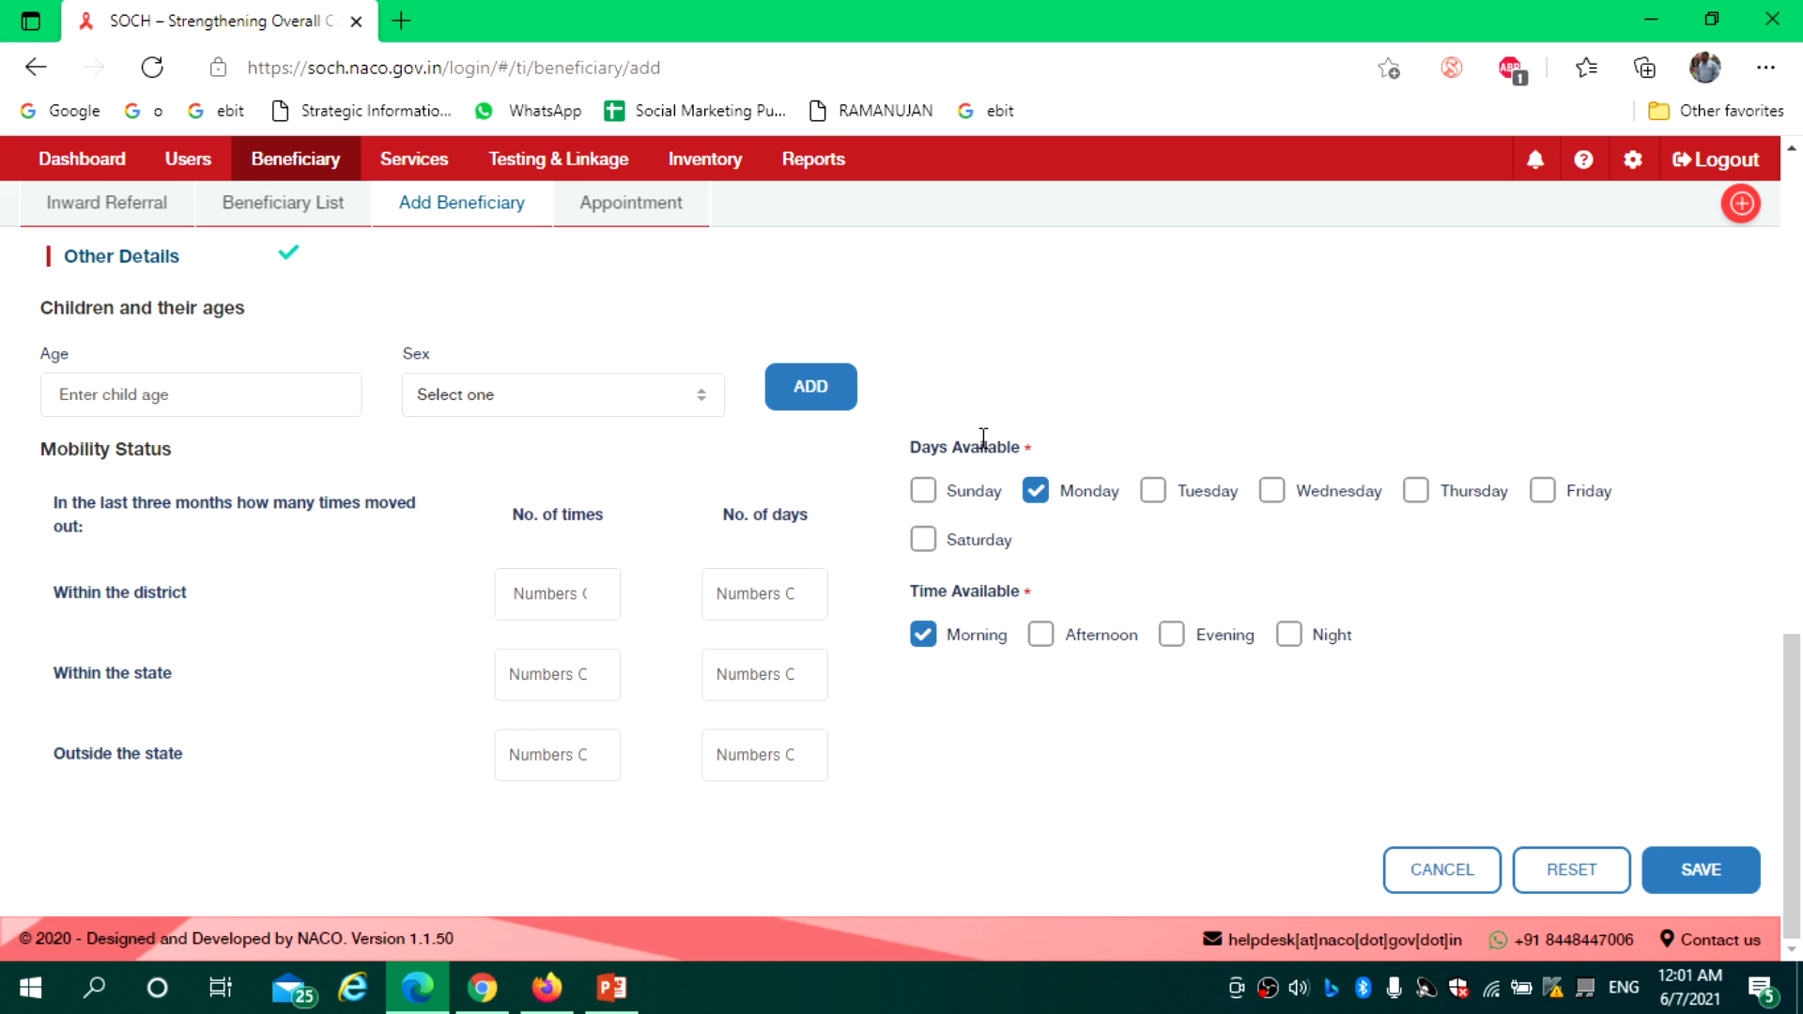
left_click(1155, 495)
left_click(1272, 493)
left_click(1414, 491)
left_click(925, 492)
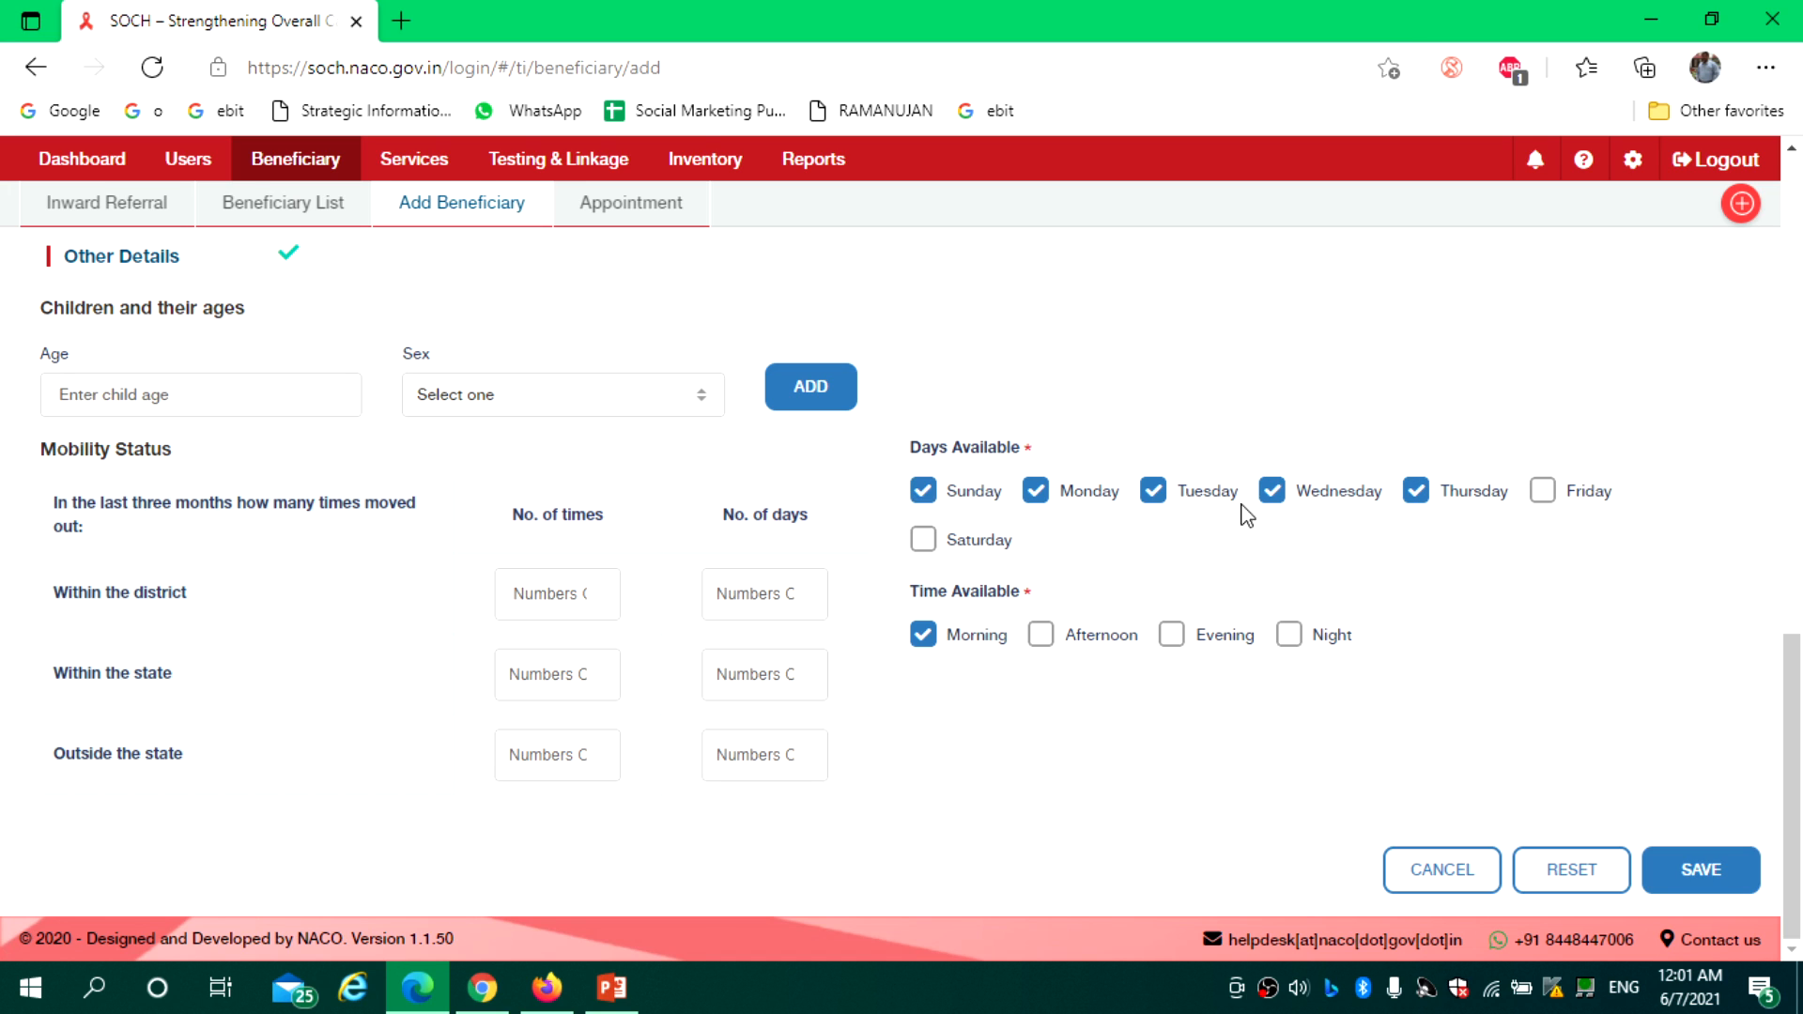
left_click(1040, 638)
left_click(1292, 639)
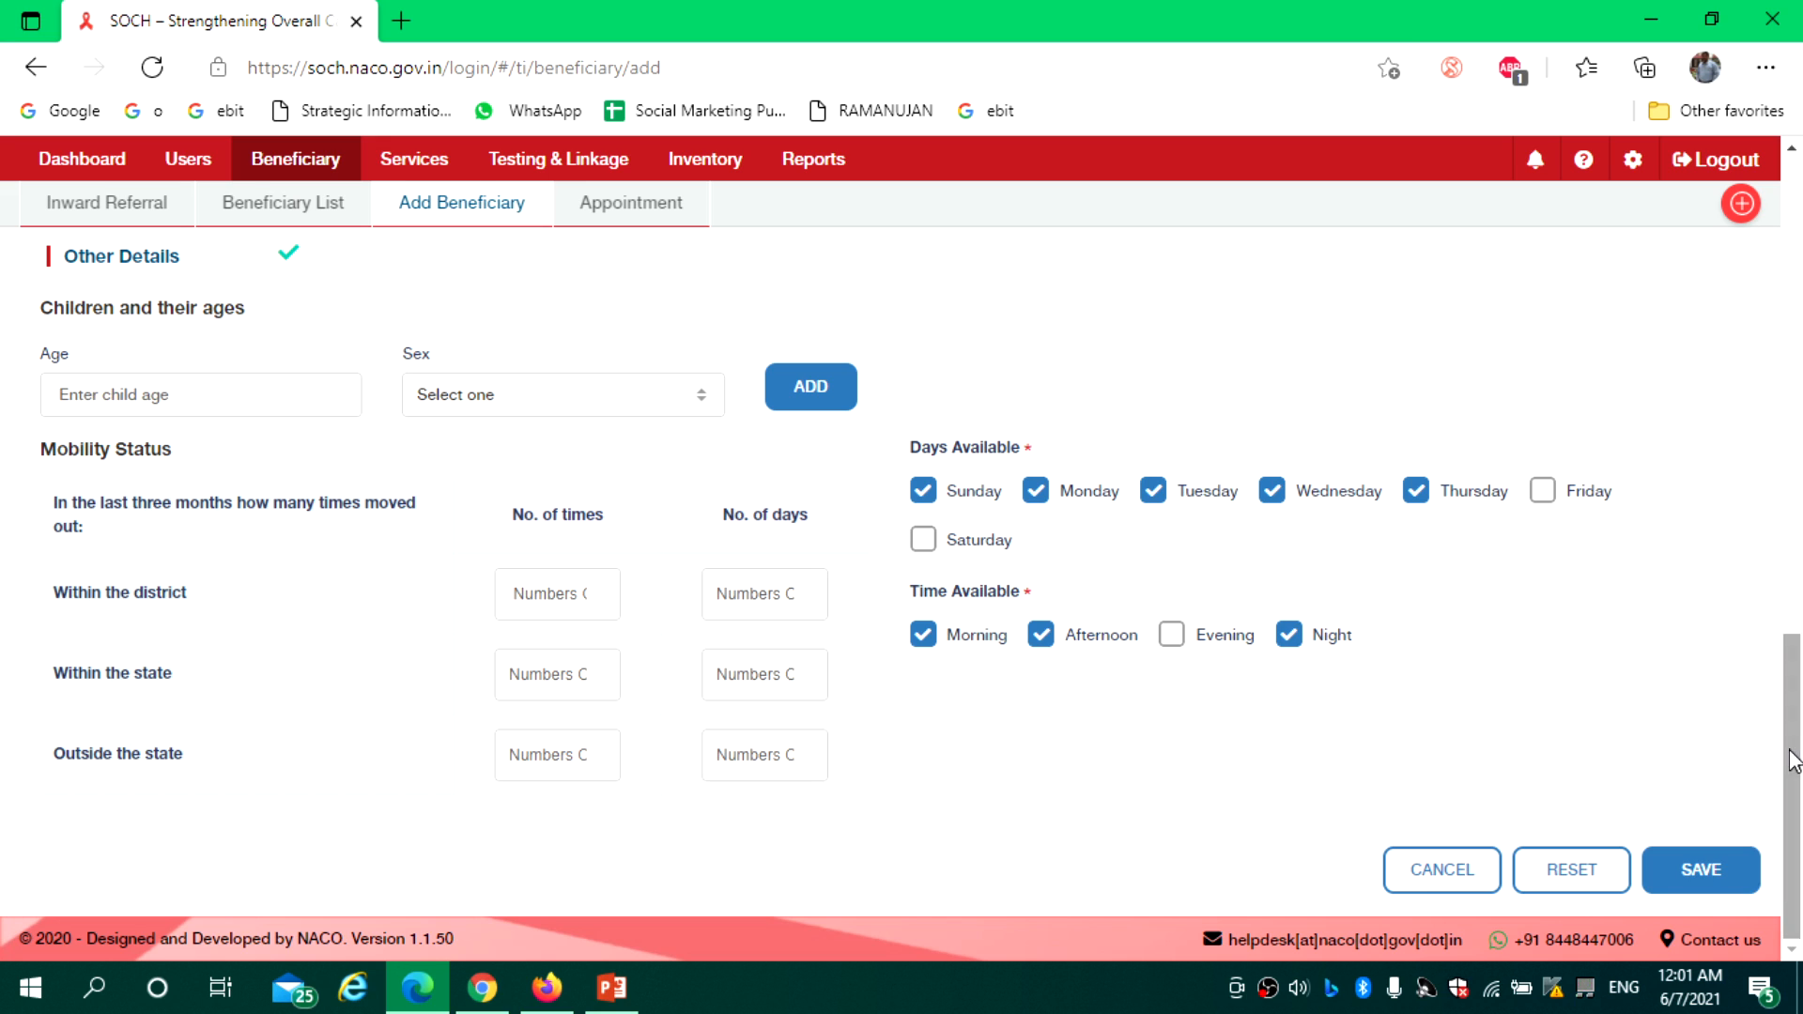
left_click(1730, 871)
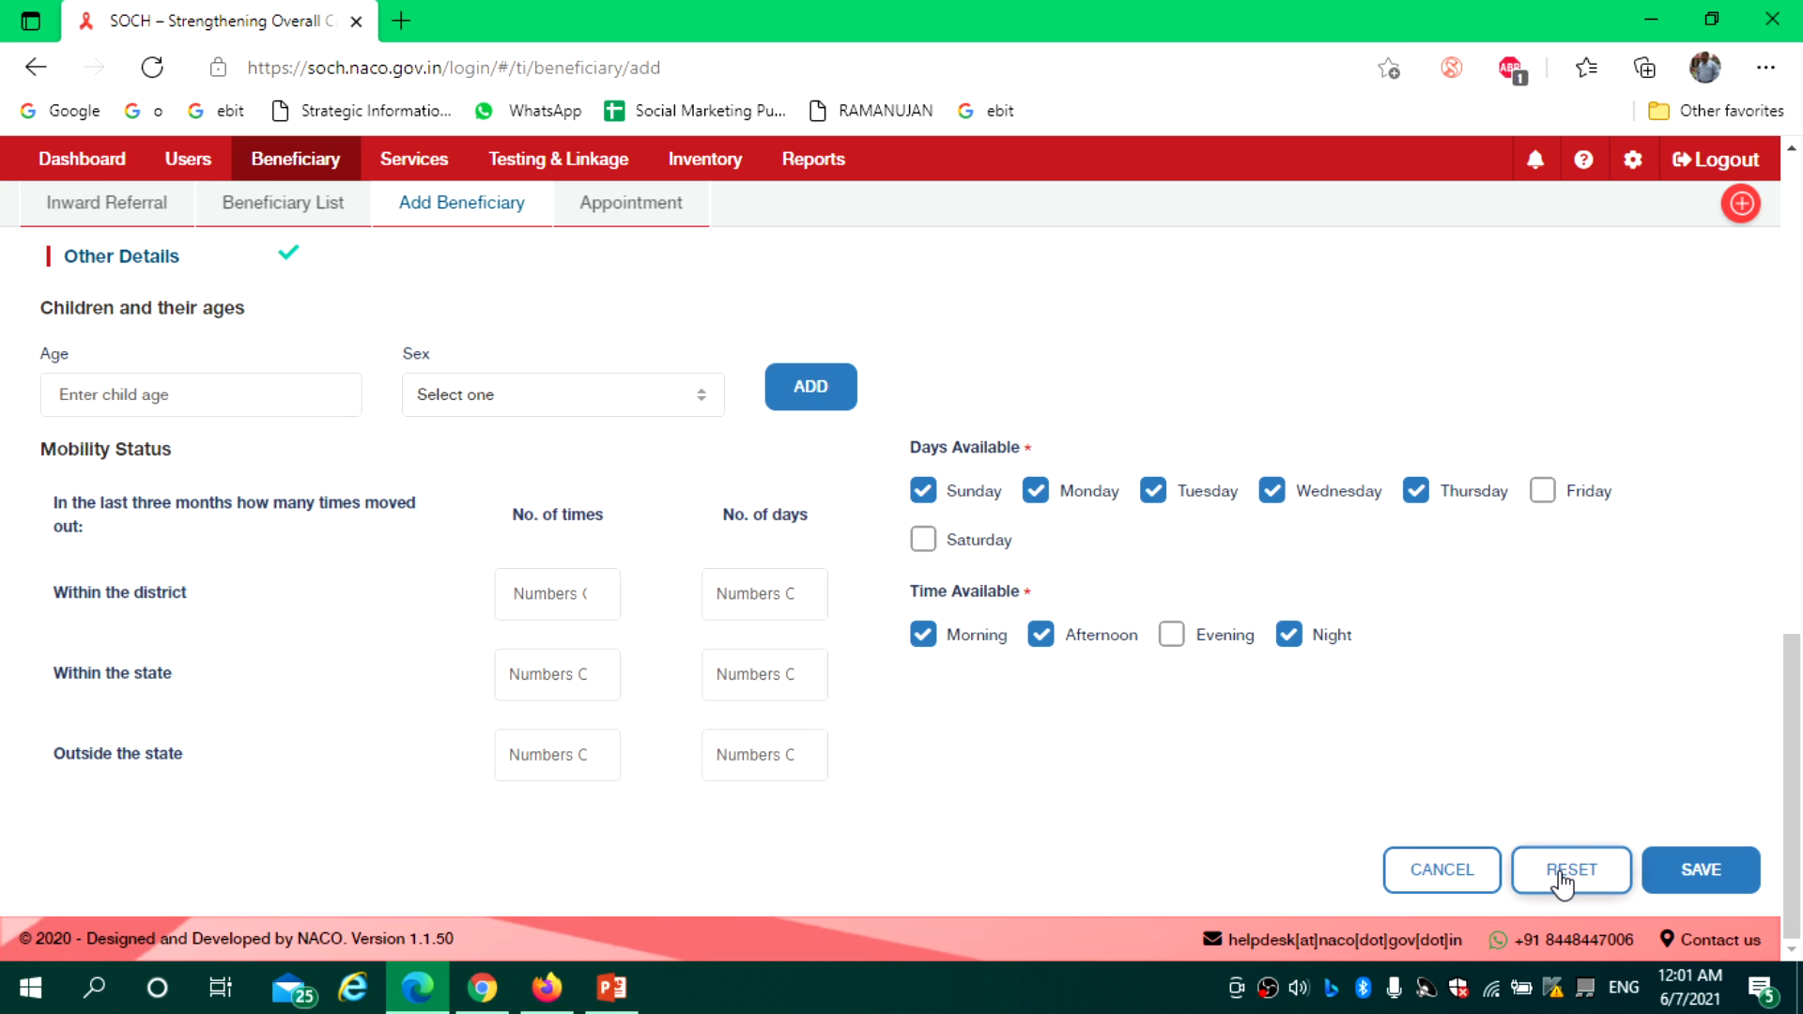
Cancel the Add Beneficiary form and scroll the Beneficiary List still showing 2265 registrations
left_click(1469, 884)
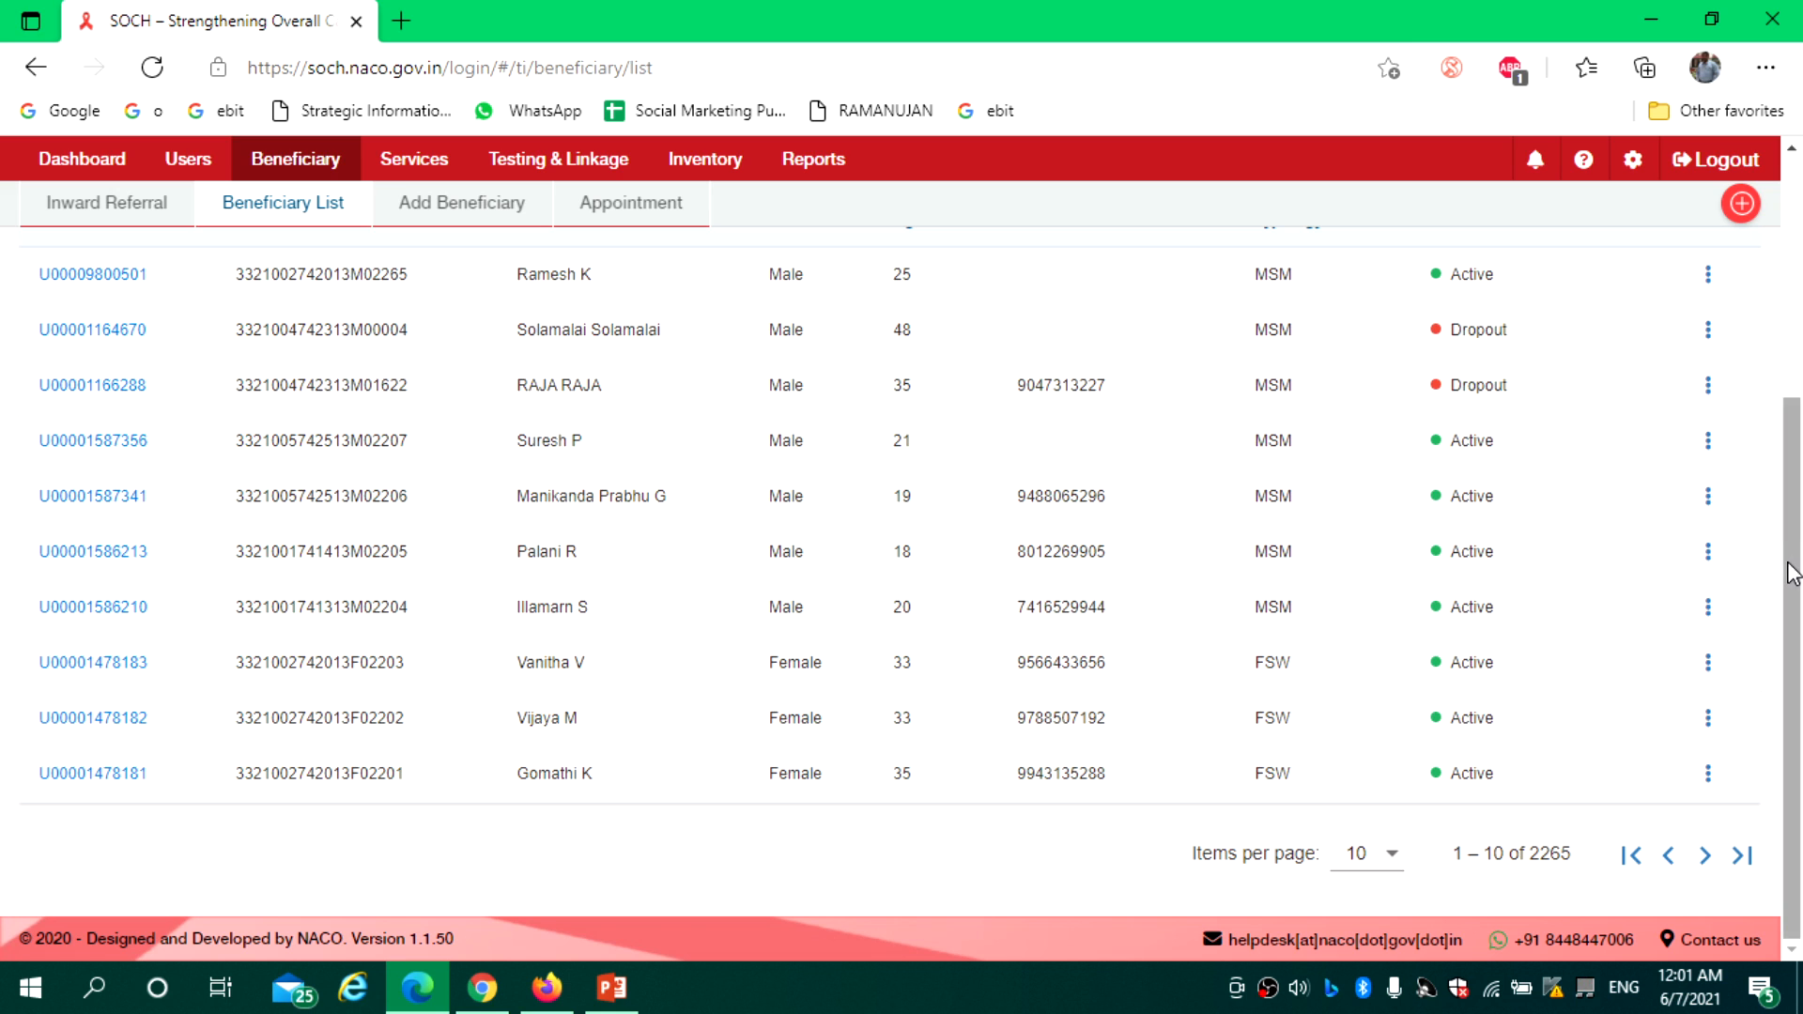
left_click_drag(1793, 573, 1793, 263)
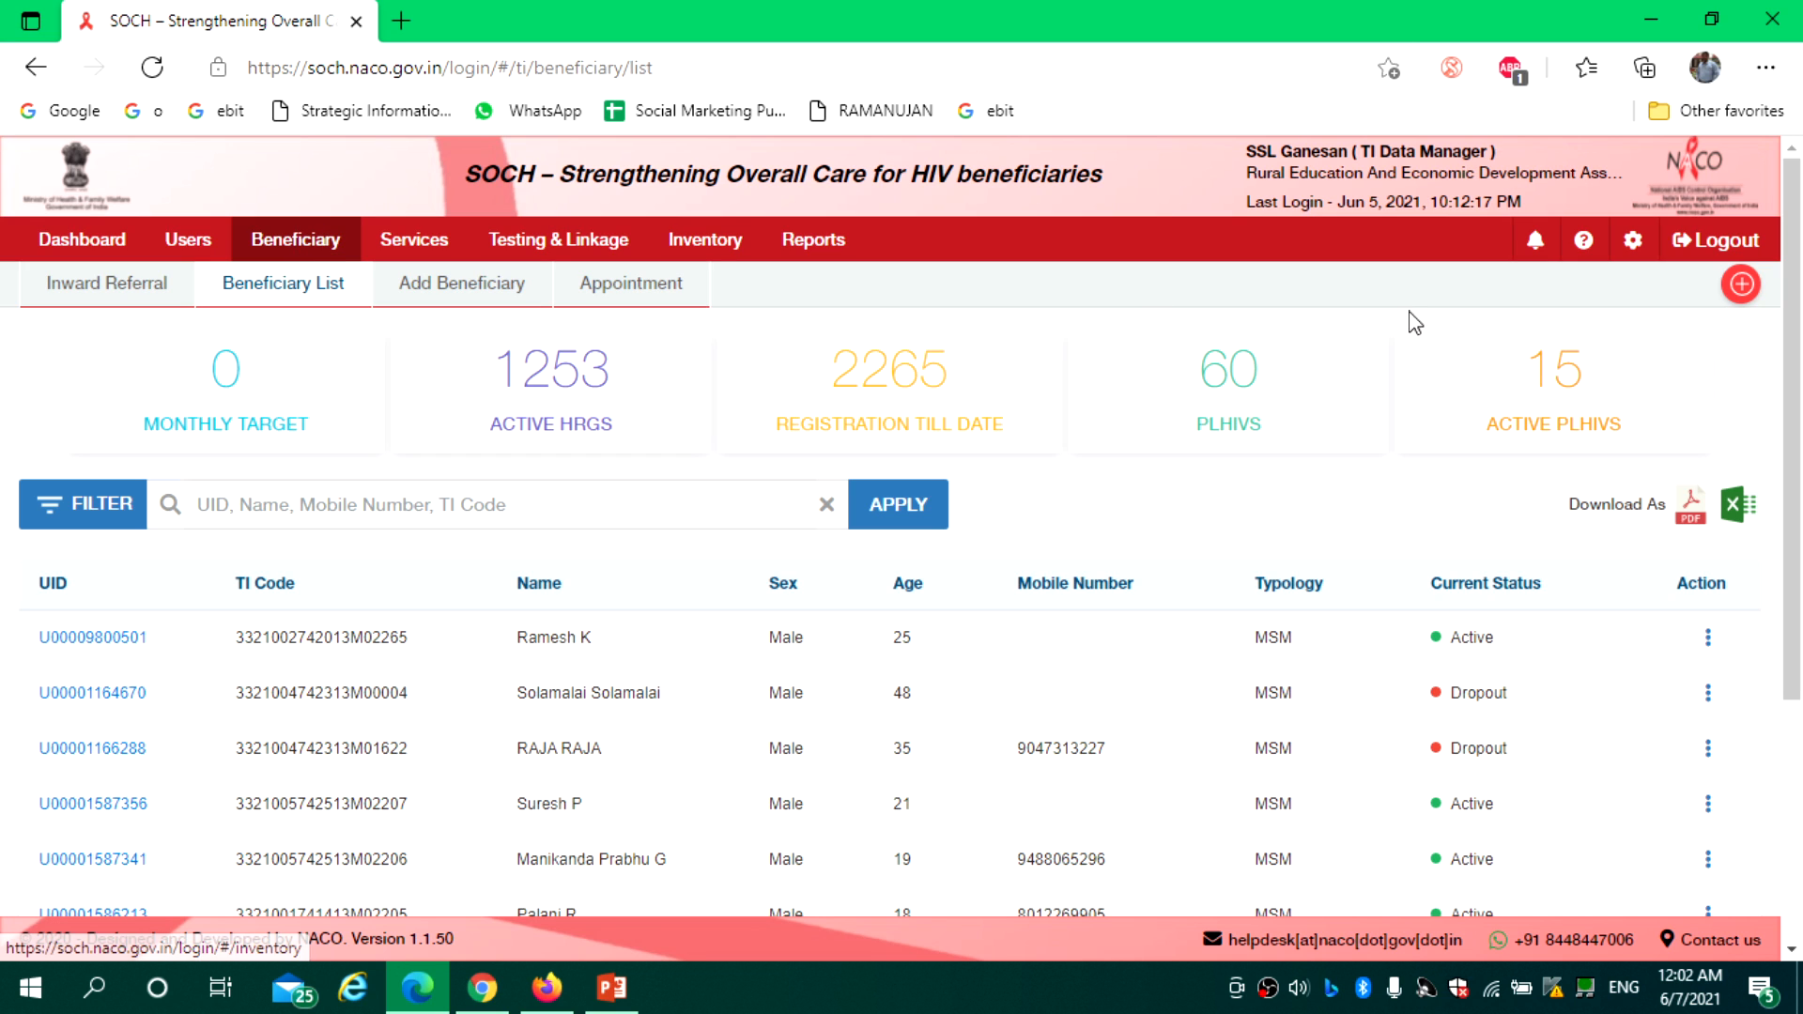
left_click_drag(1799, 411, 1799, 417)
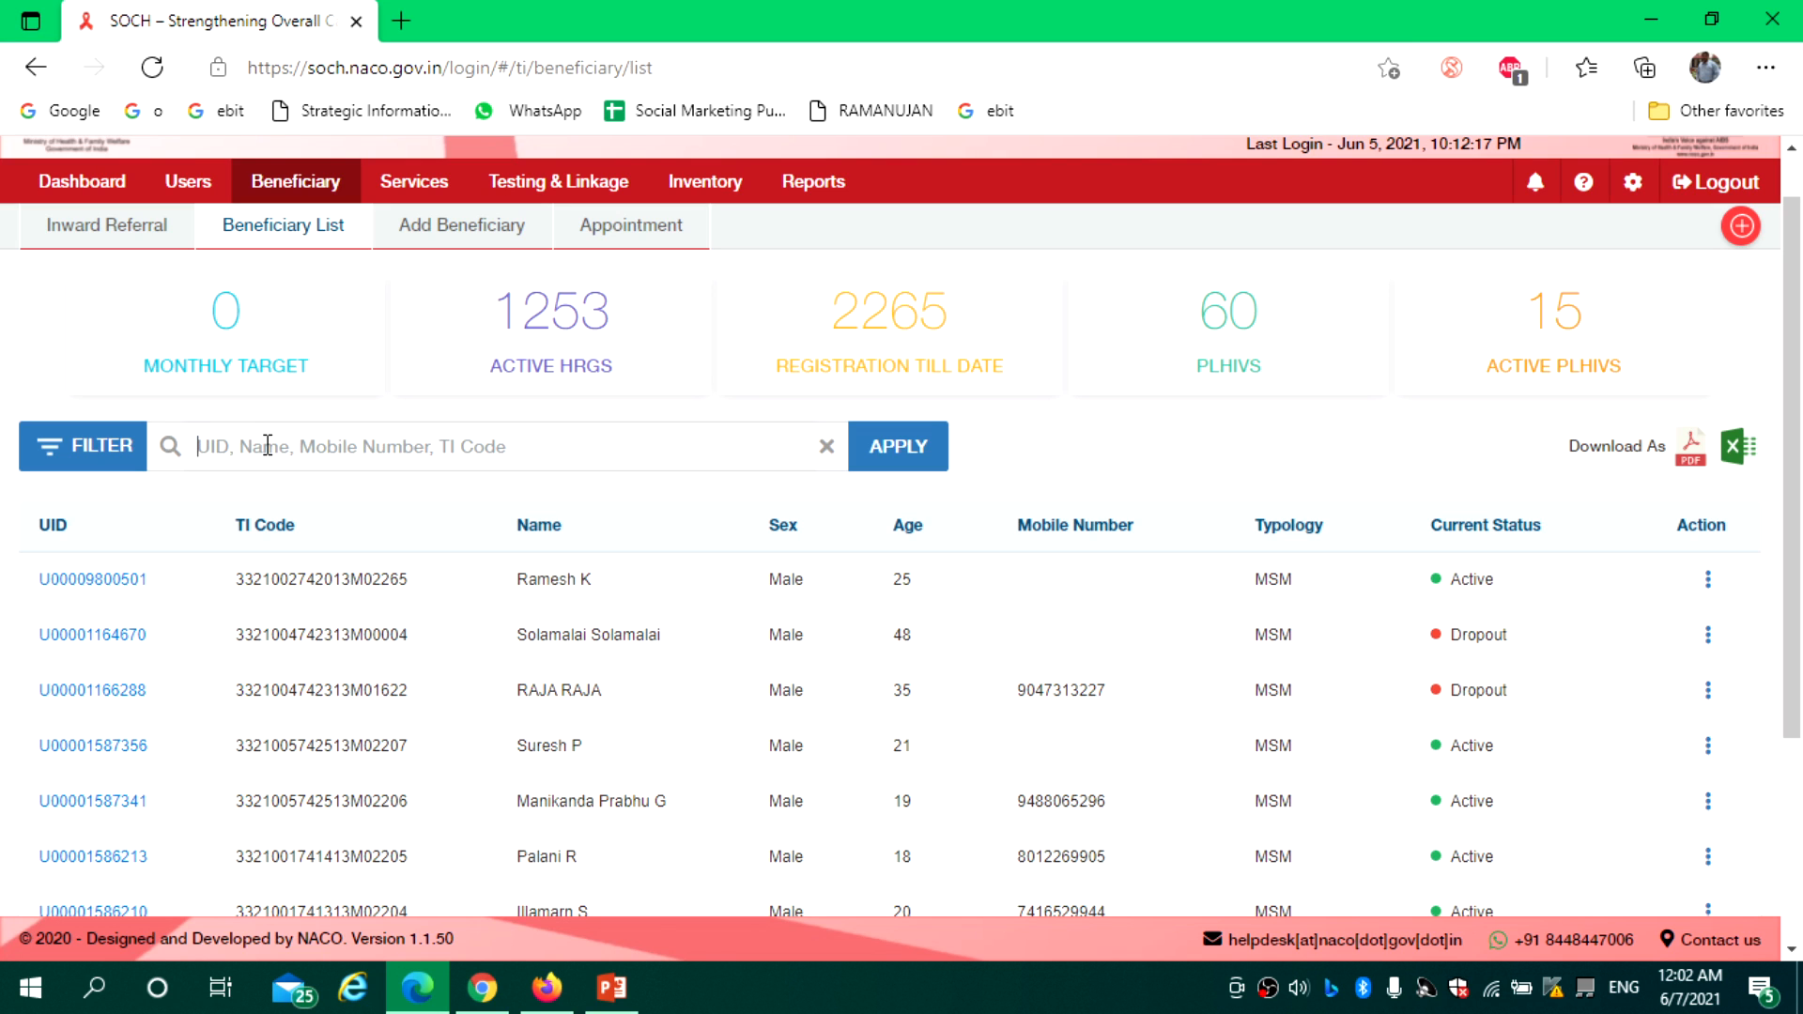
Search the beneficiary list by a name fragment and review the matching FSW records
type("rani")
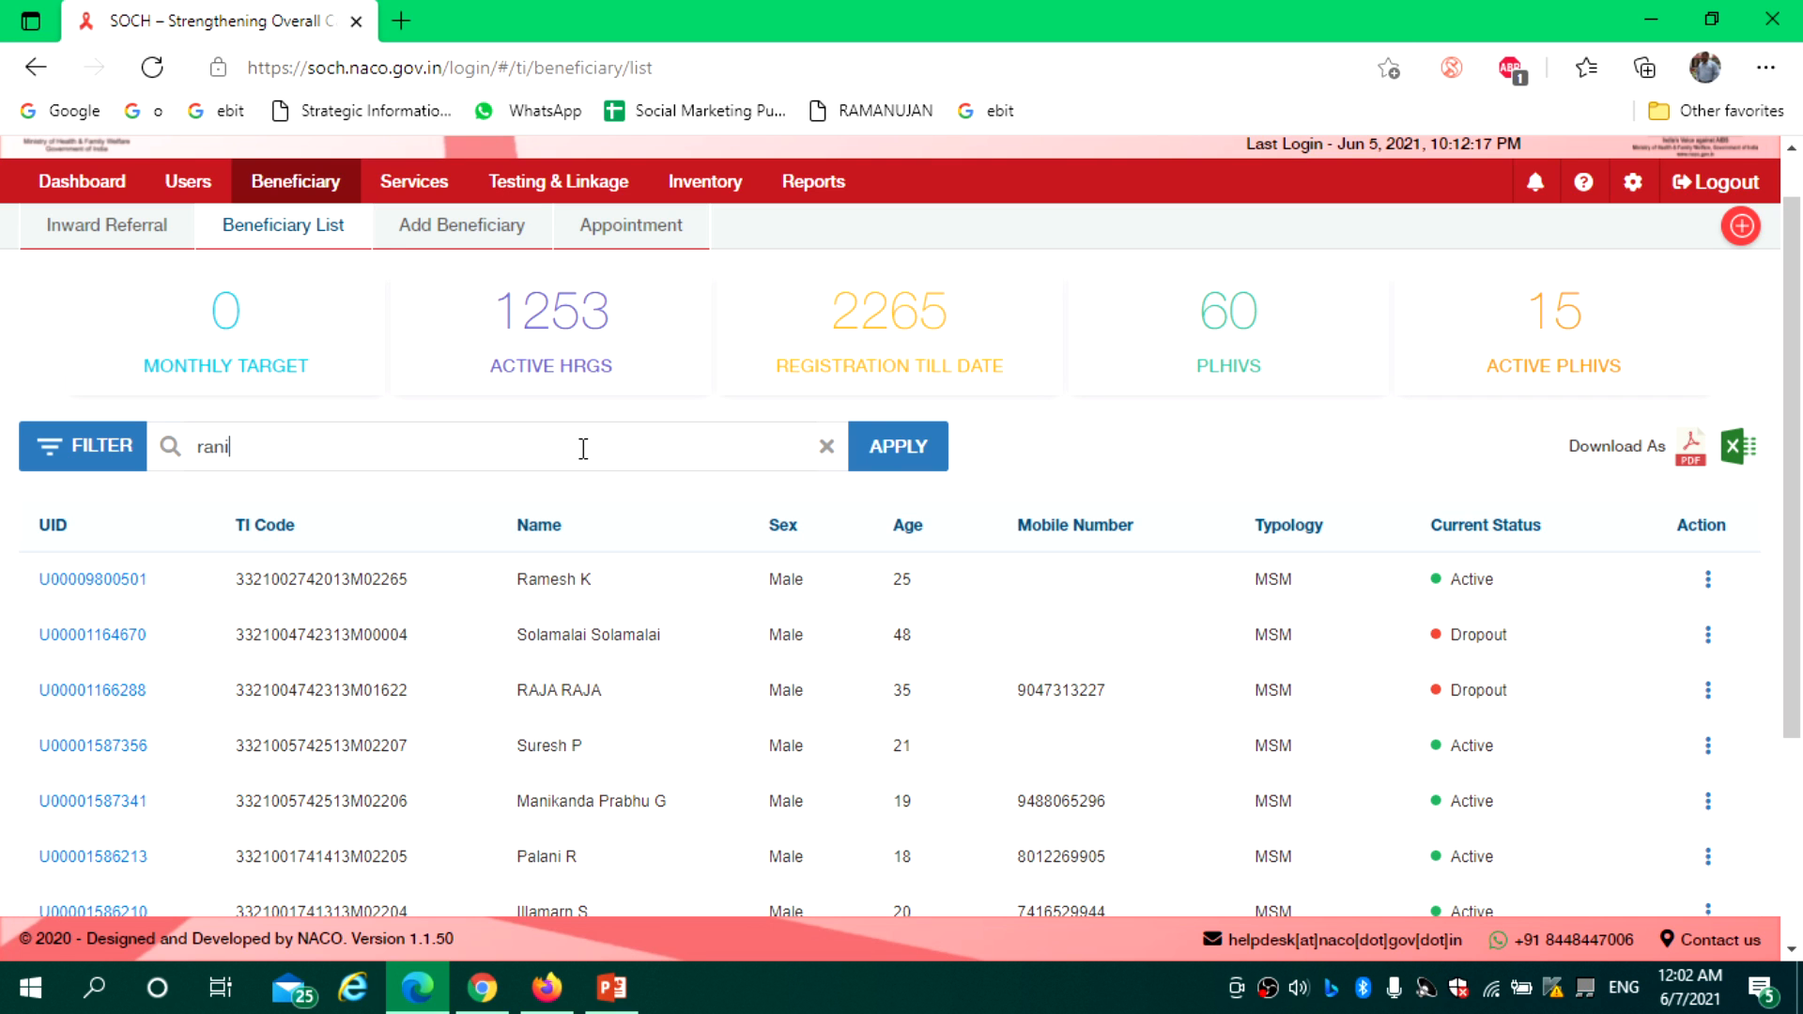
left_click(907, 441)
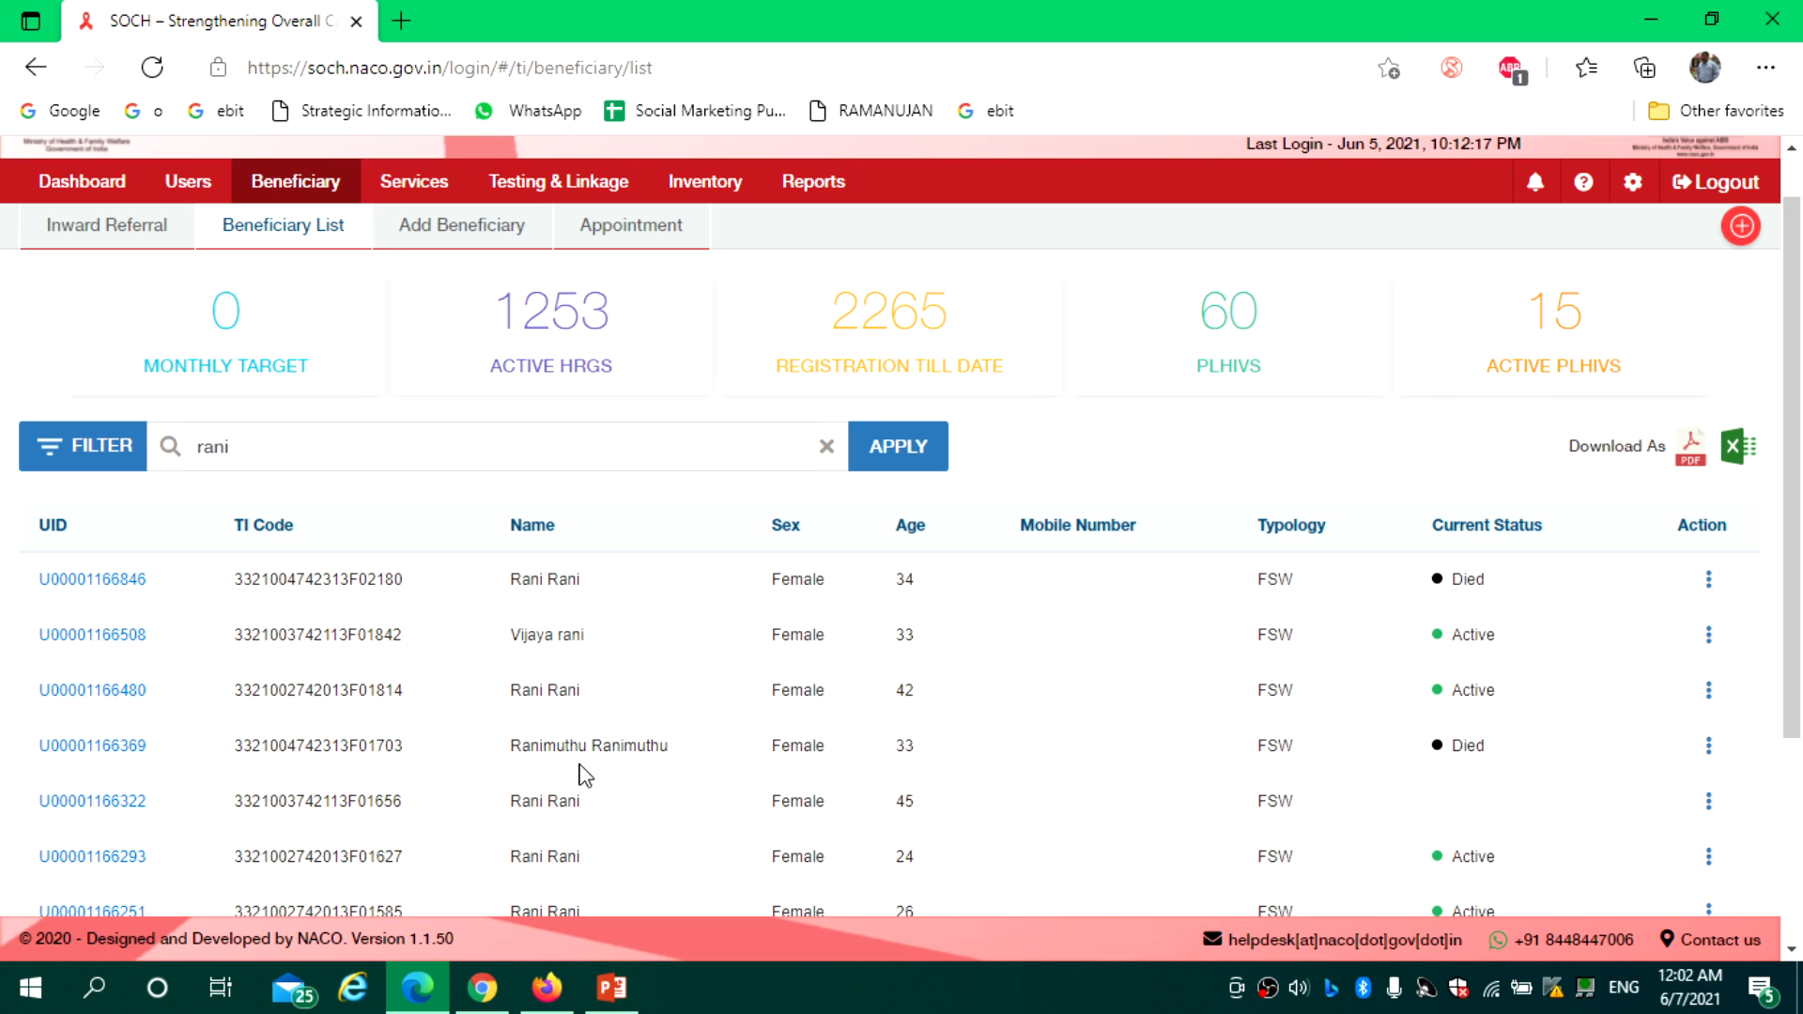
left_click_drag(1795, 408, 1801, 254)
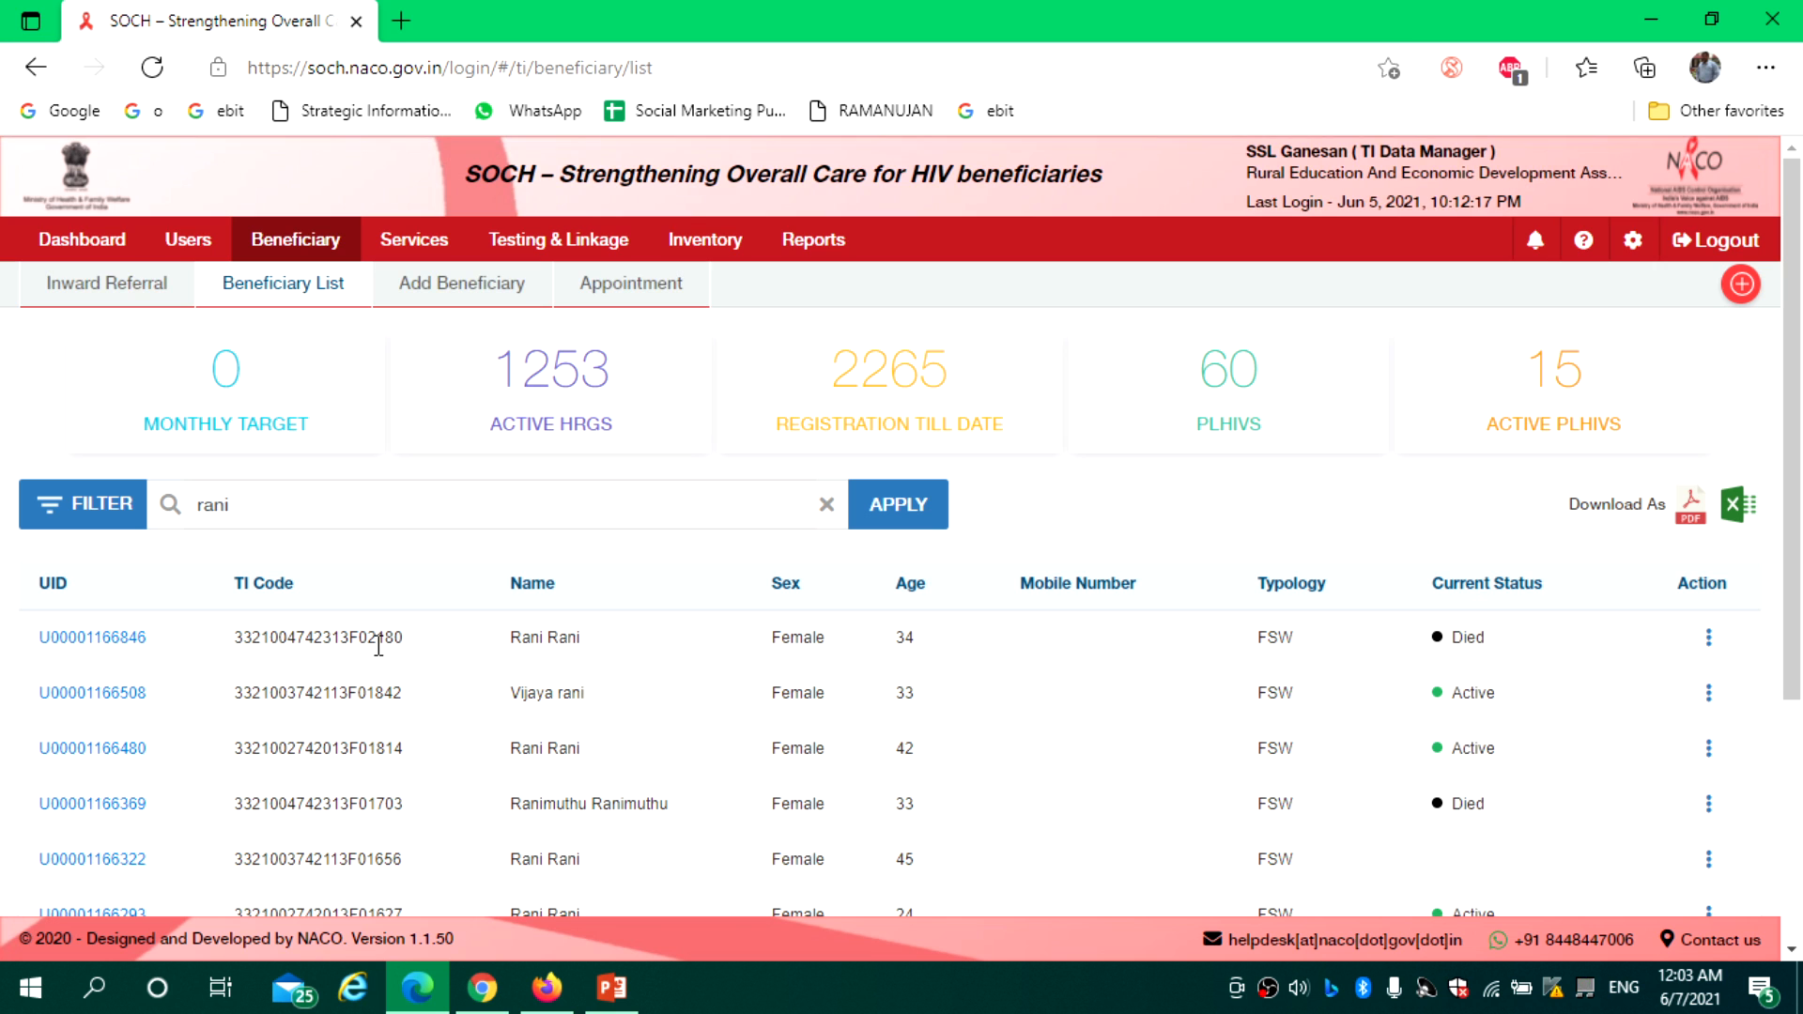
Clear the previous name search and filter the beneficiary list by a TI code
left_click(828, 504)
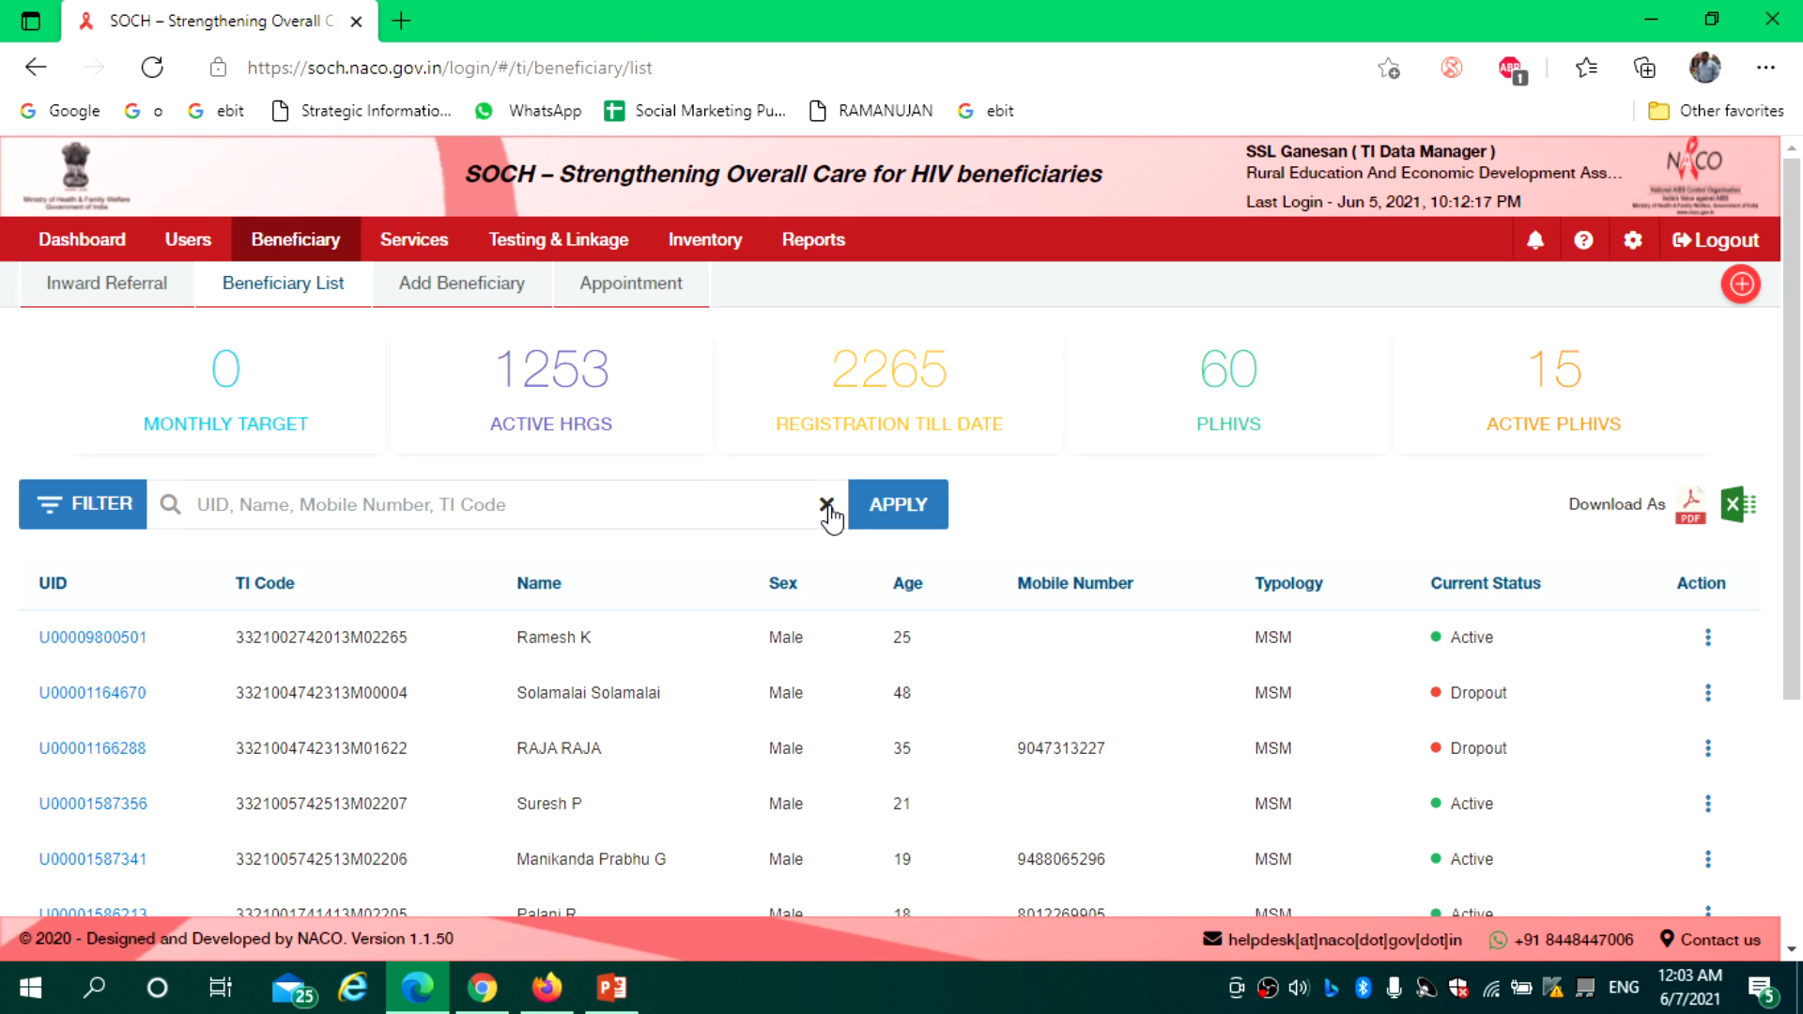
left_click(235, 505)
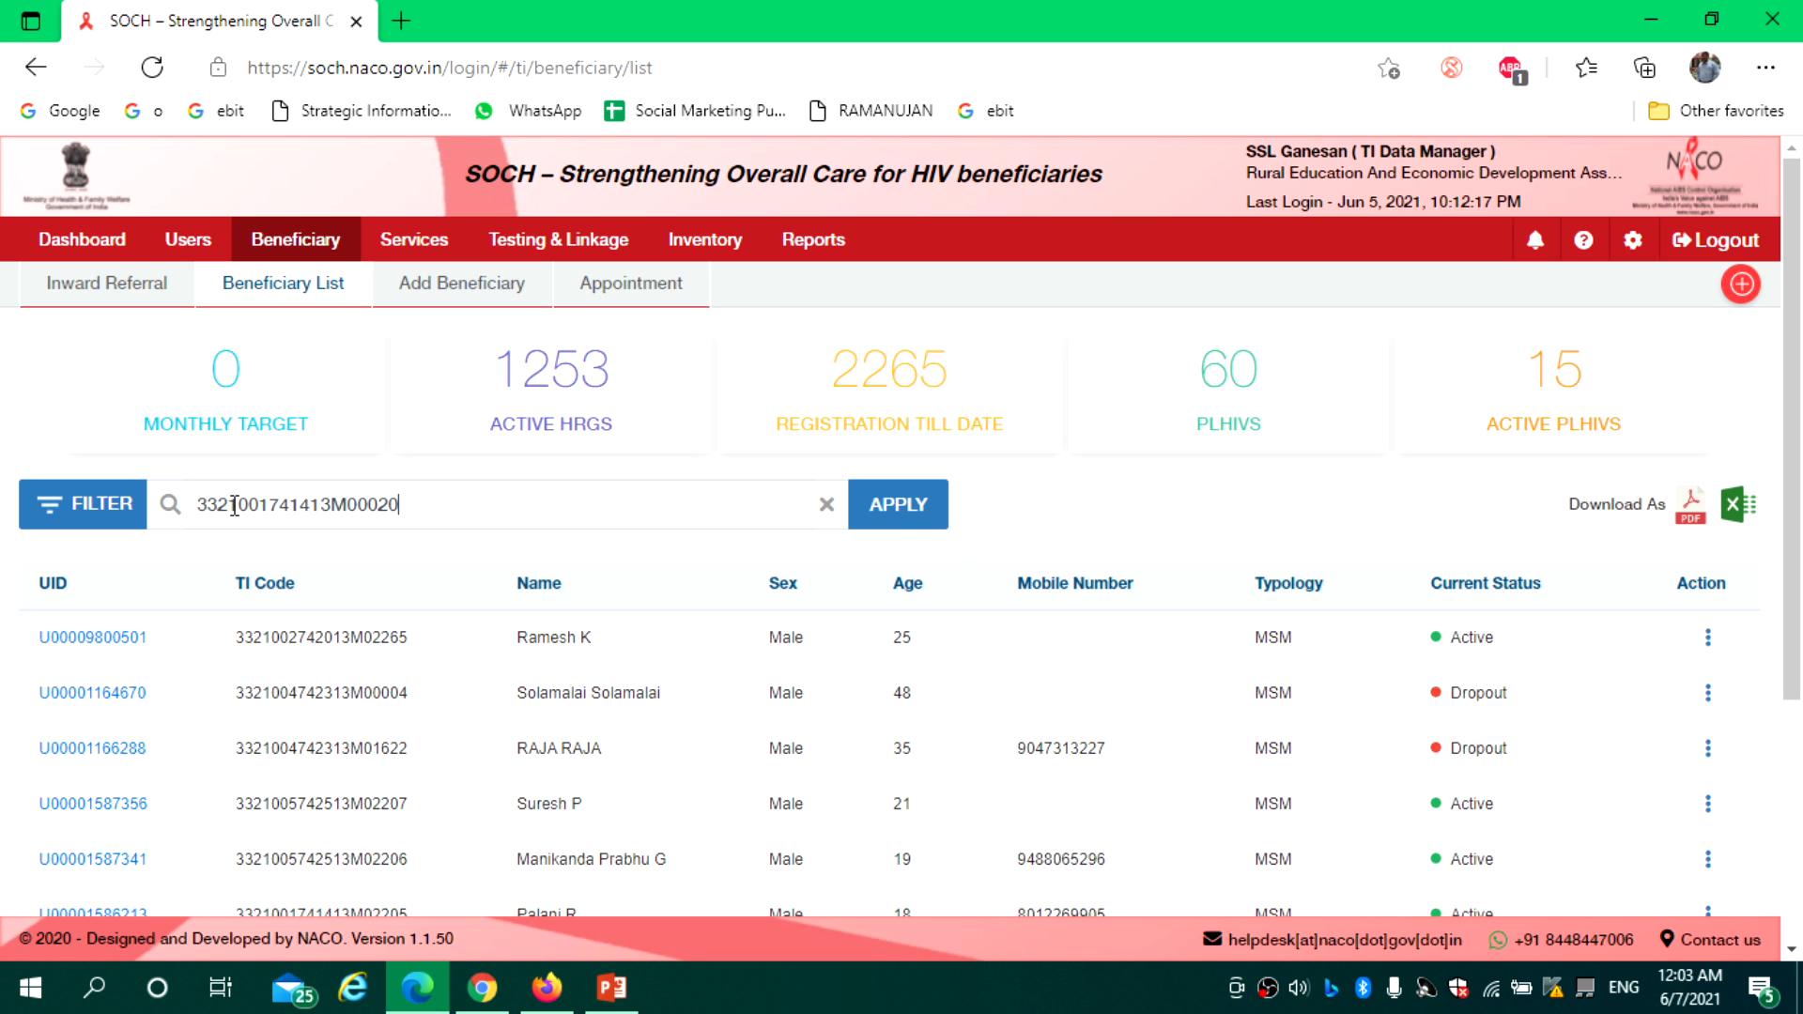
left_click(901, 513)
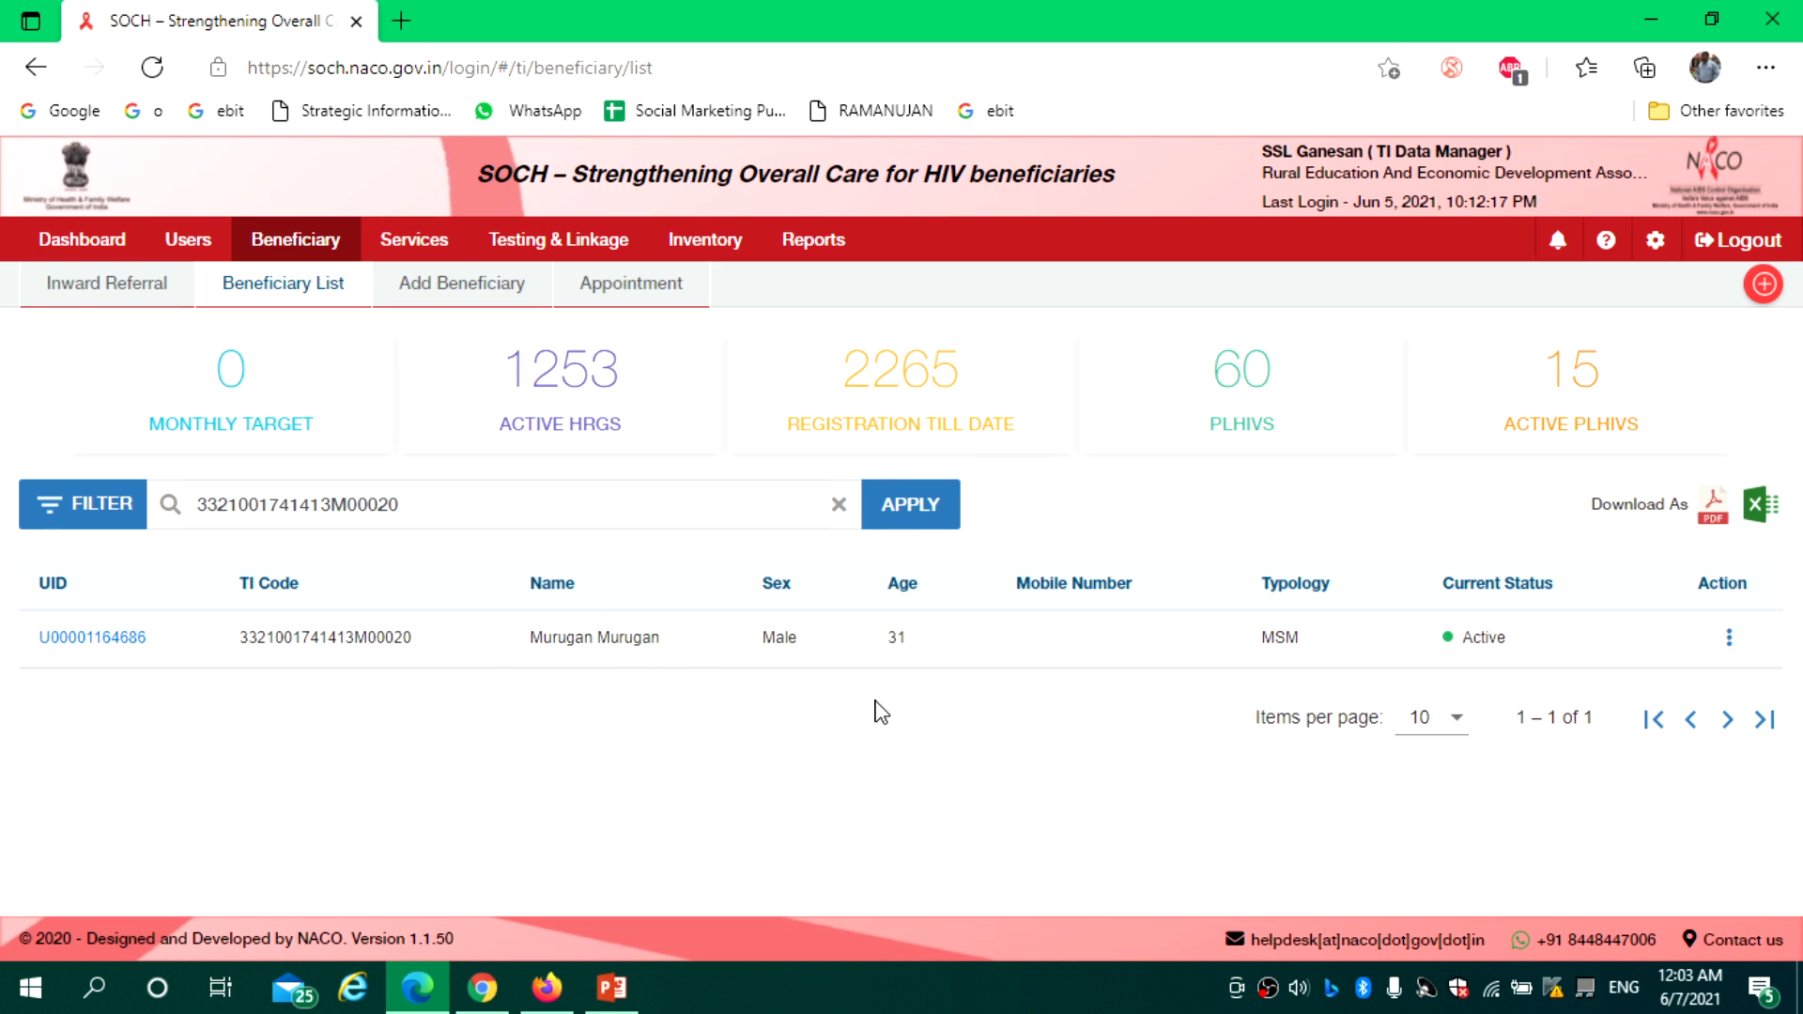
Open the matched beneficiary's details and review its HIV, TB, syphilis, counselling and OST sections
left_click(110, 640)
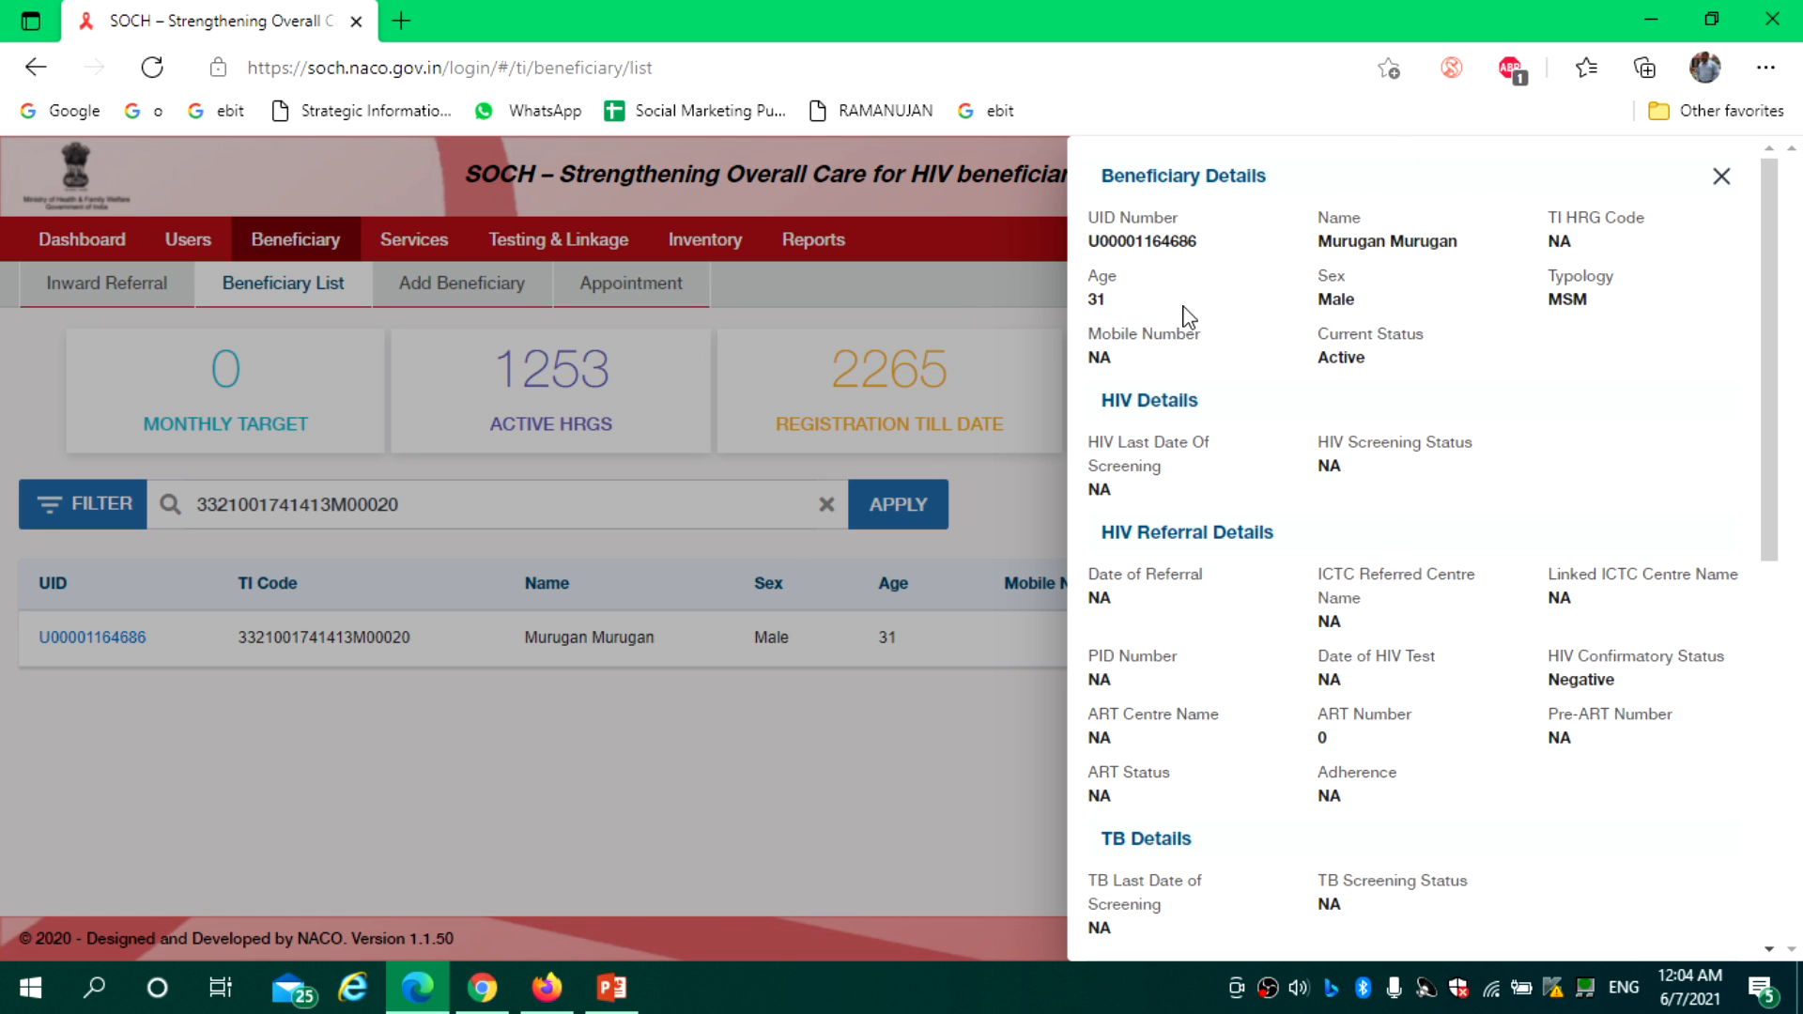
left_click_drag(1774, 366, 1613, 458)
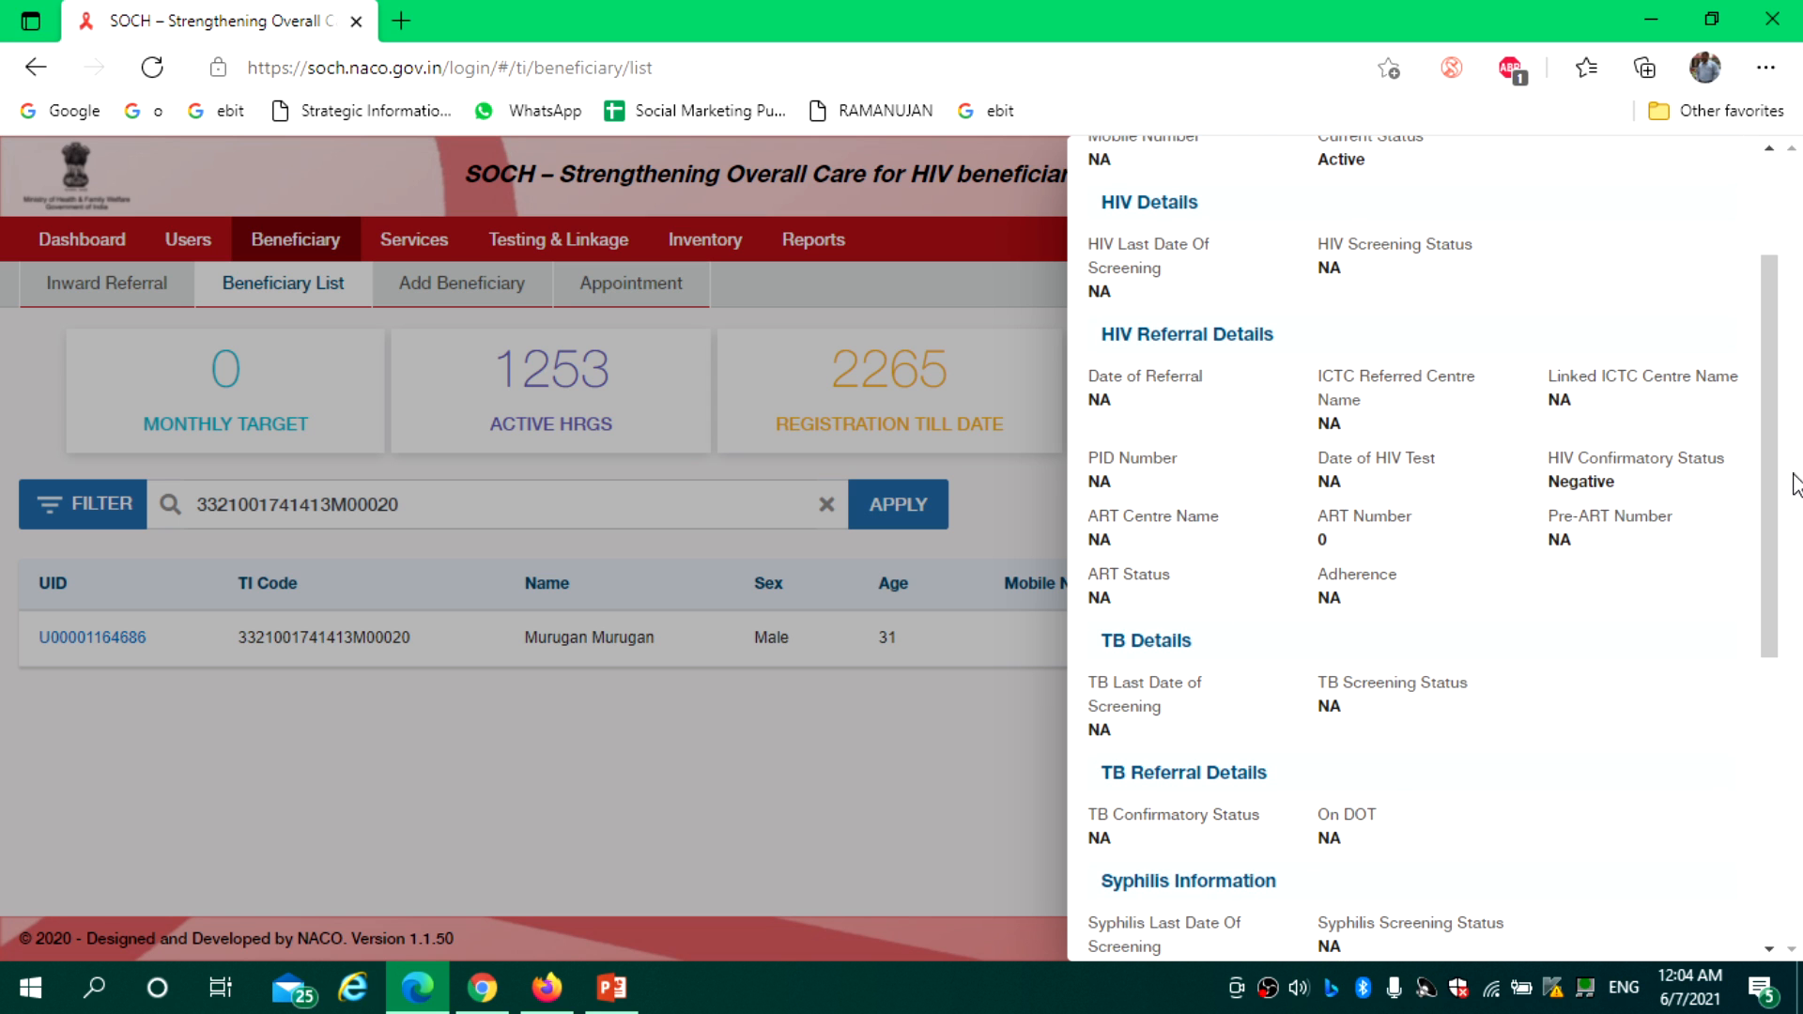
left_click_drag(1770, 470, 1788, 787)
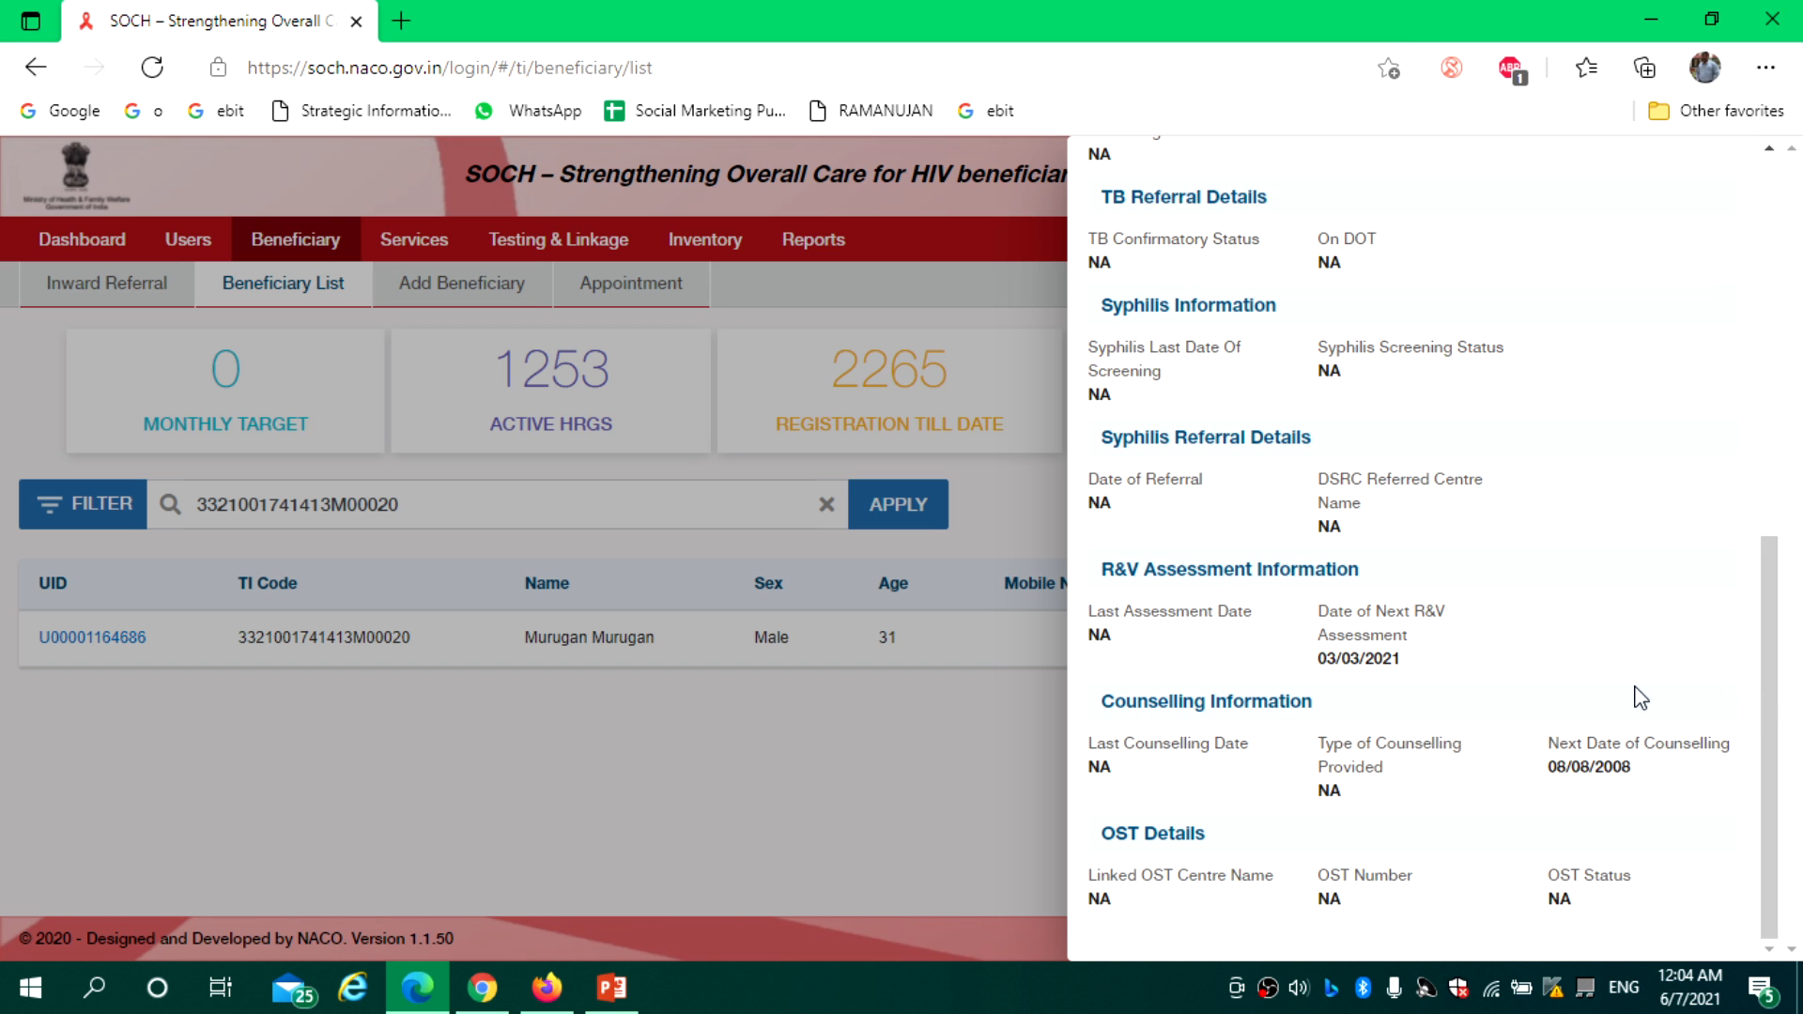
left_click_drag(1766, 726, 1790, 214)
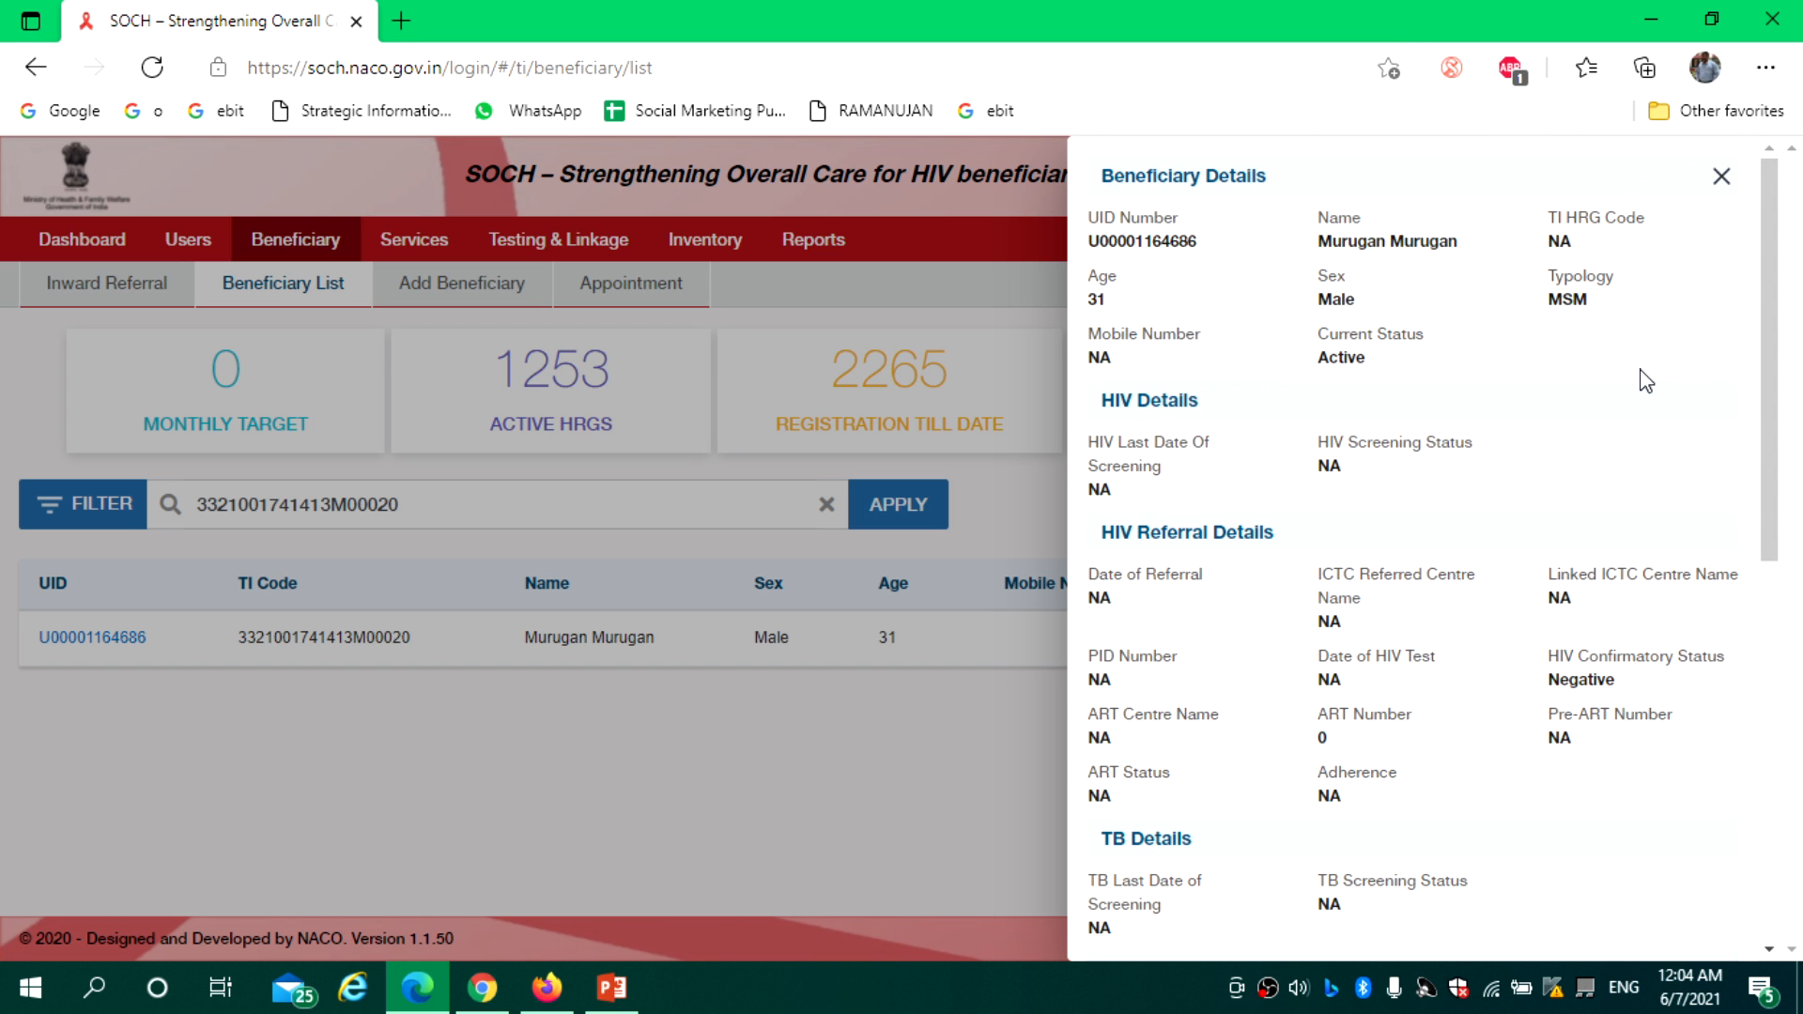
Close the Beneficiary Details panel and bring up the filtered beneficiary's Action menu
left_click(1721, 177)
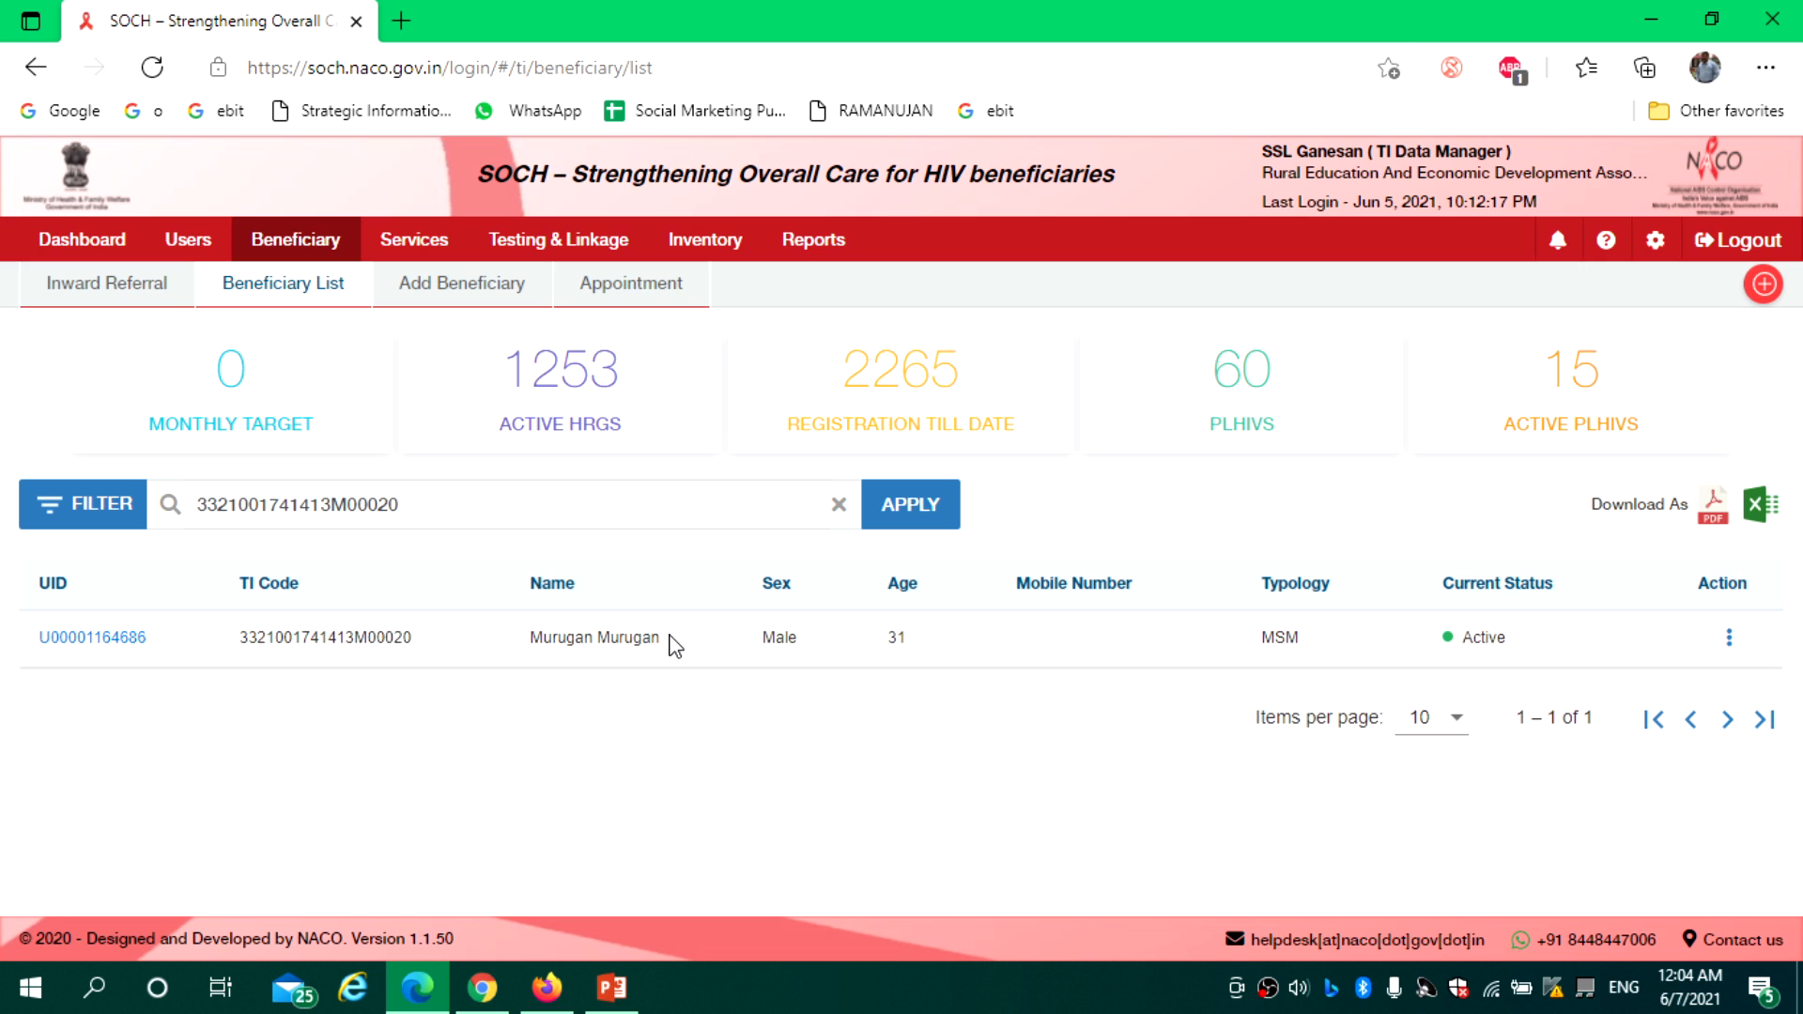
double_click(592, 368)
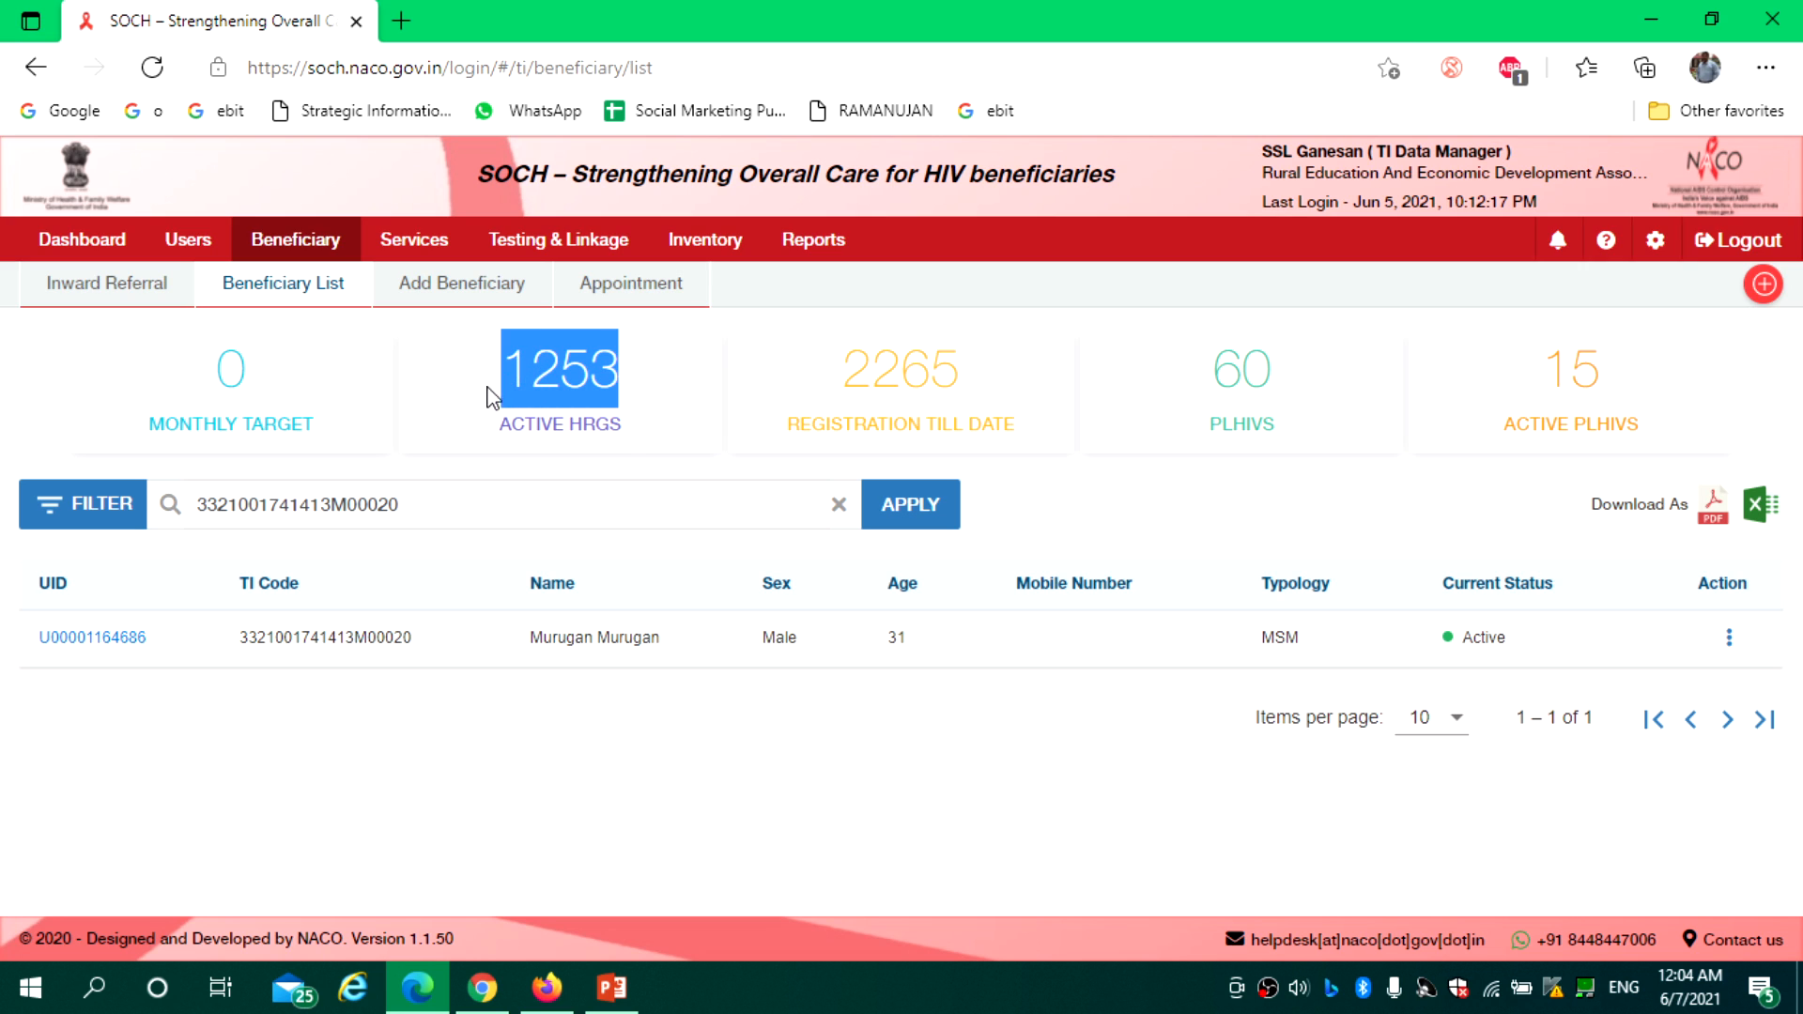
left_click(1730, 644)
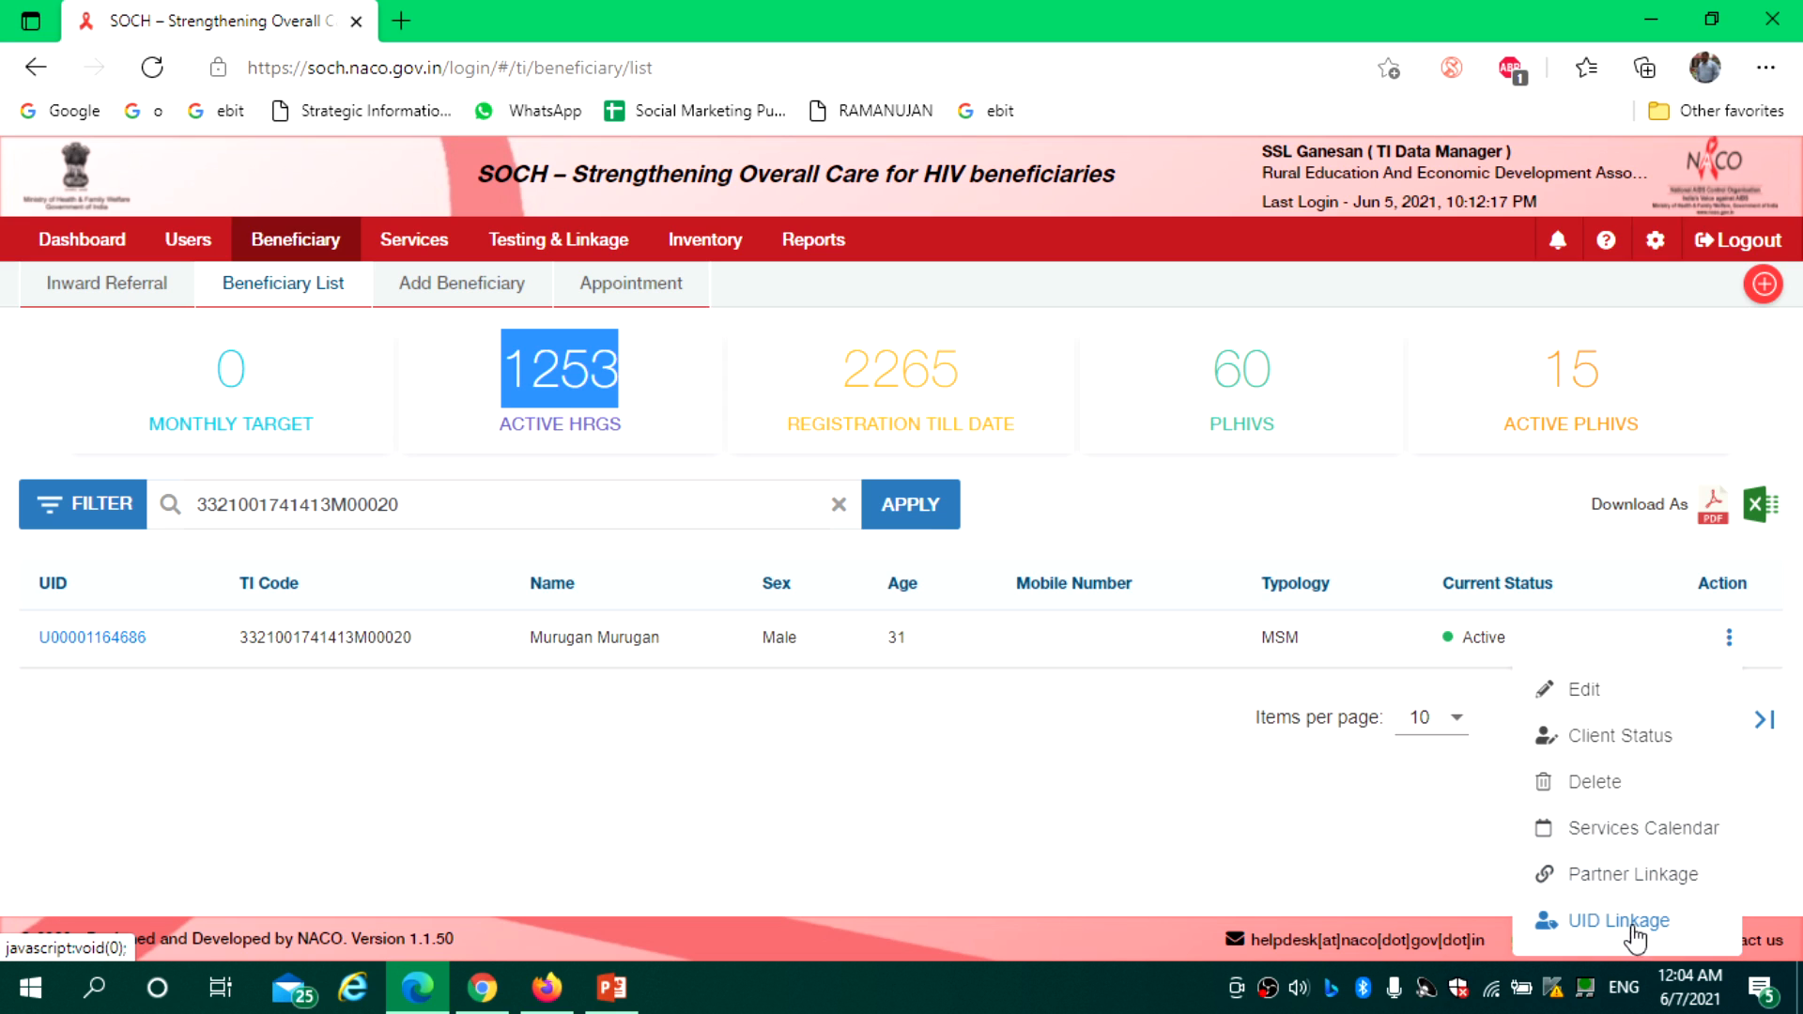
Edit the beneficiary's record, choose a new Client Status, and save it
left_click(1593, 695)
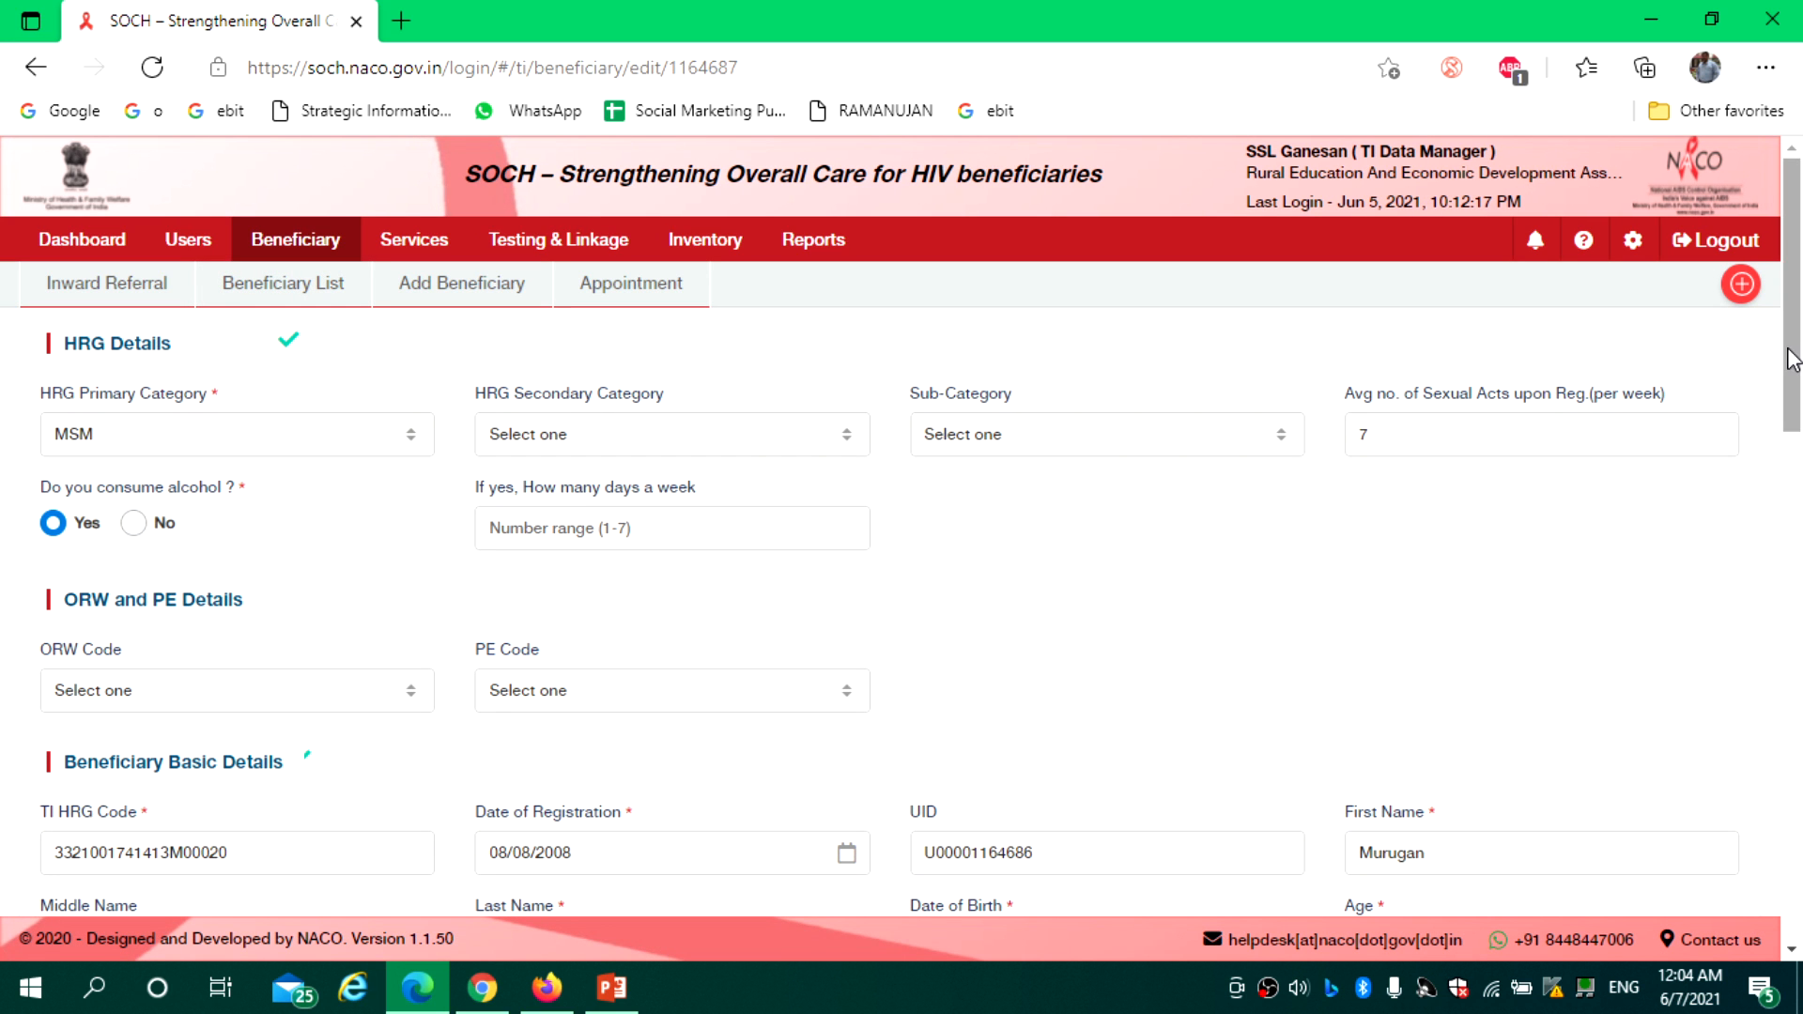
left_click_drag(1789, 366, 1800, 296)
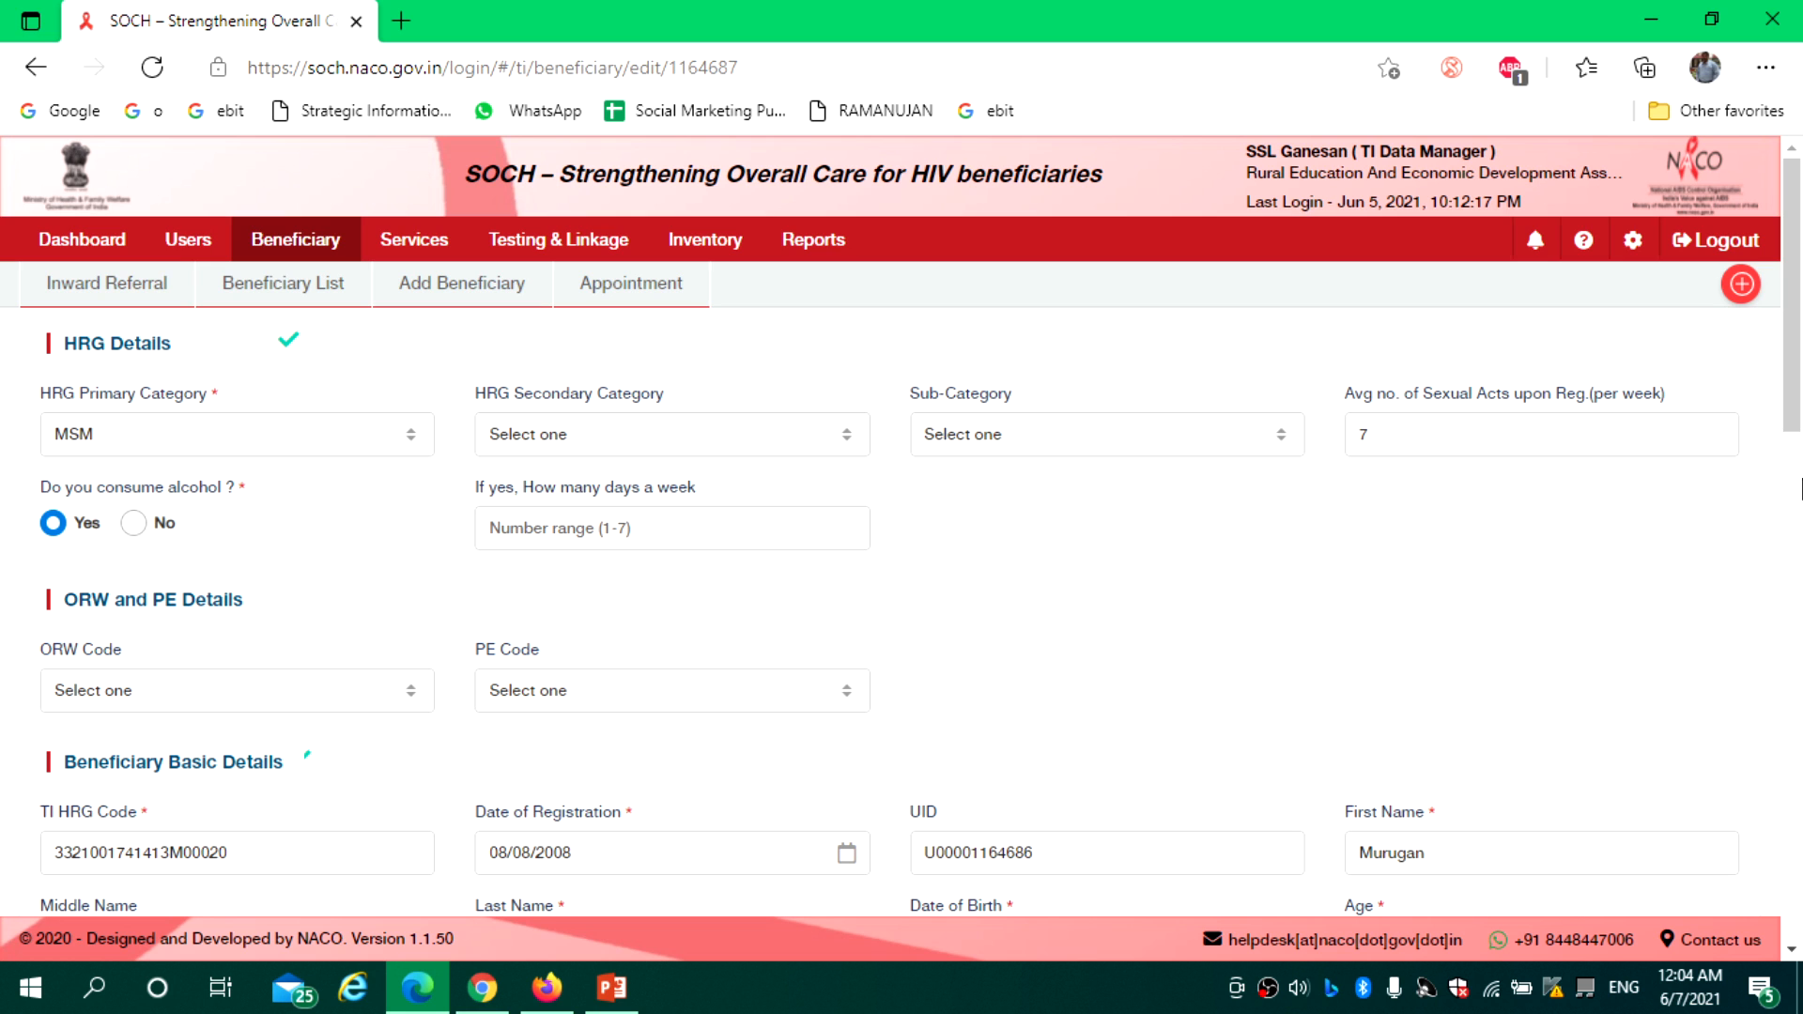
scroll(1800, 503, "down", 2)
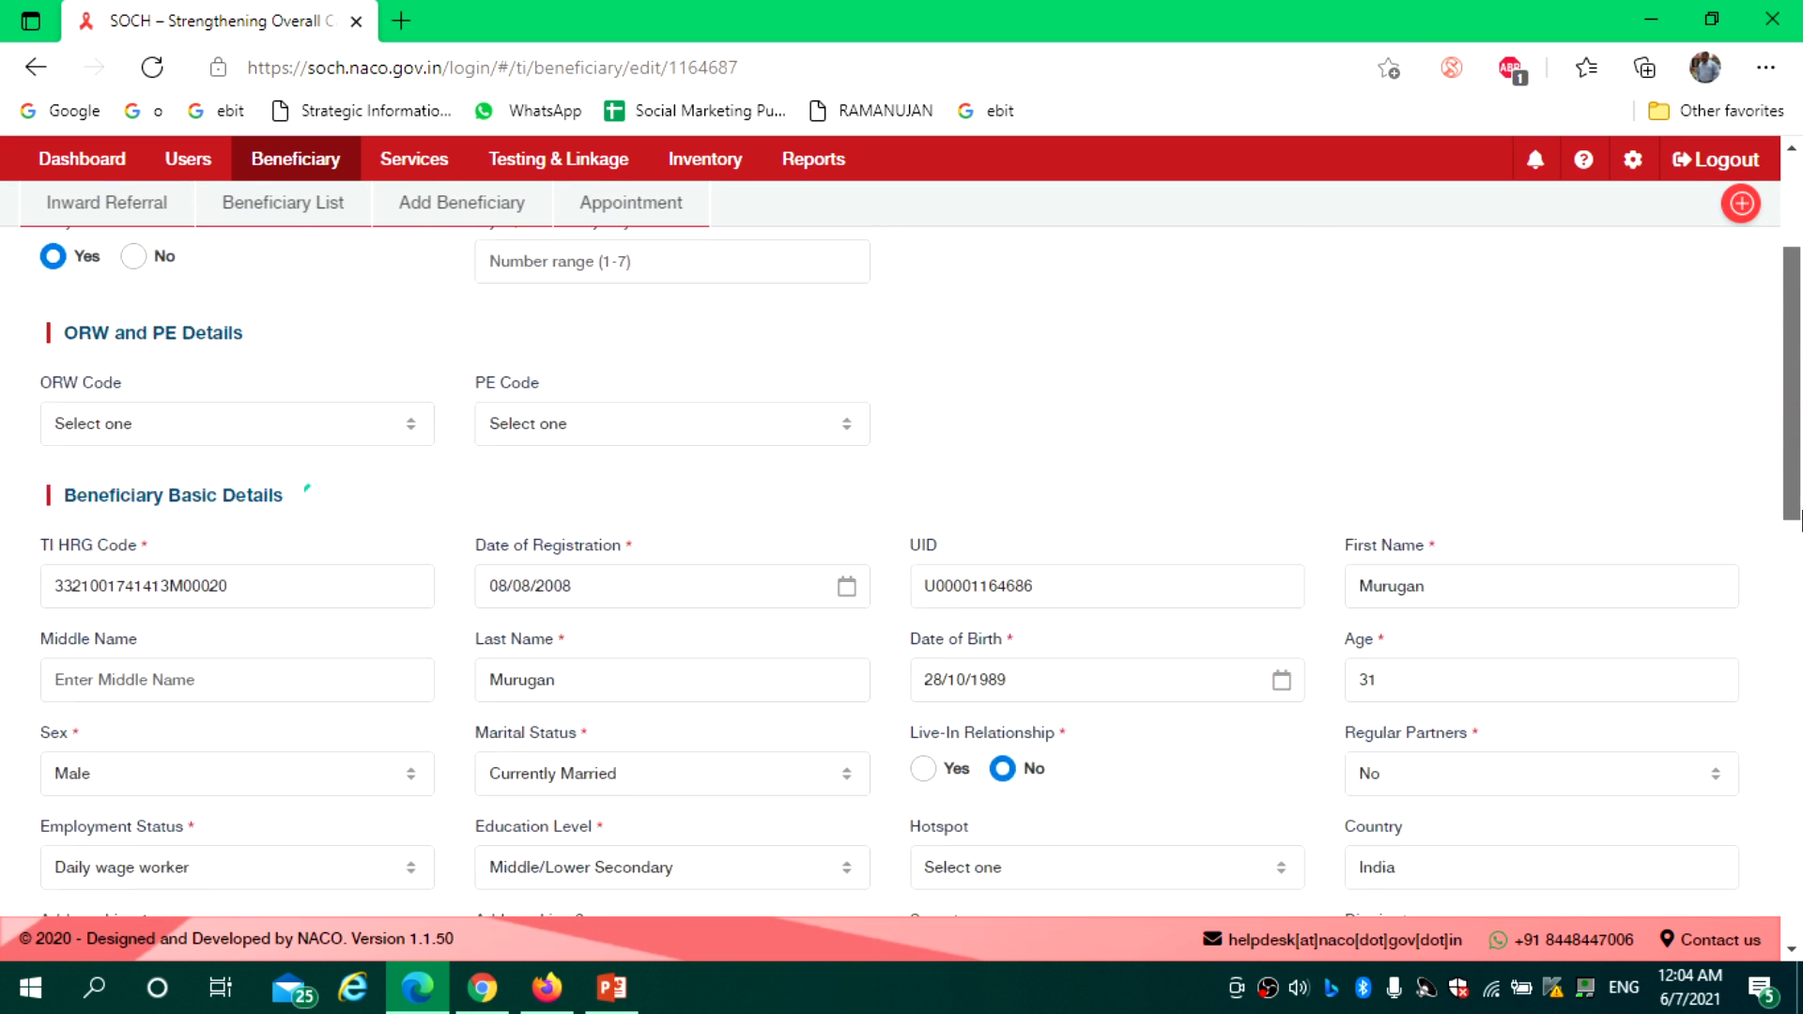
scroll(1801, 502, "down", 10)
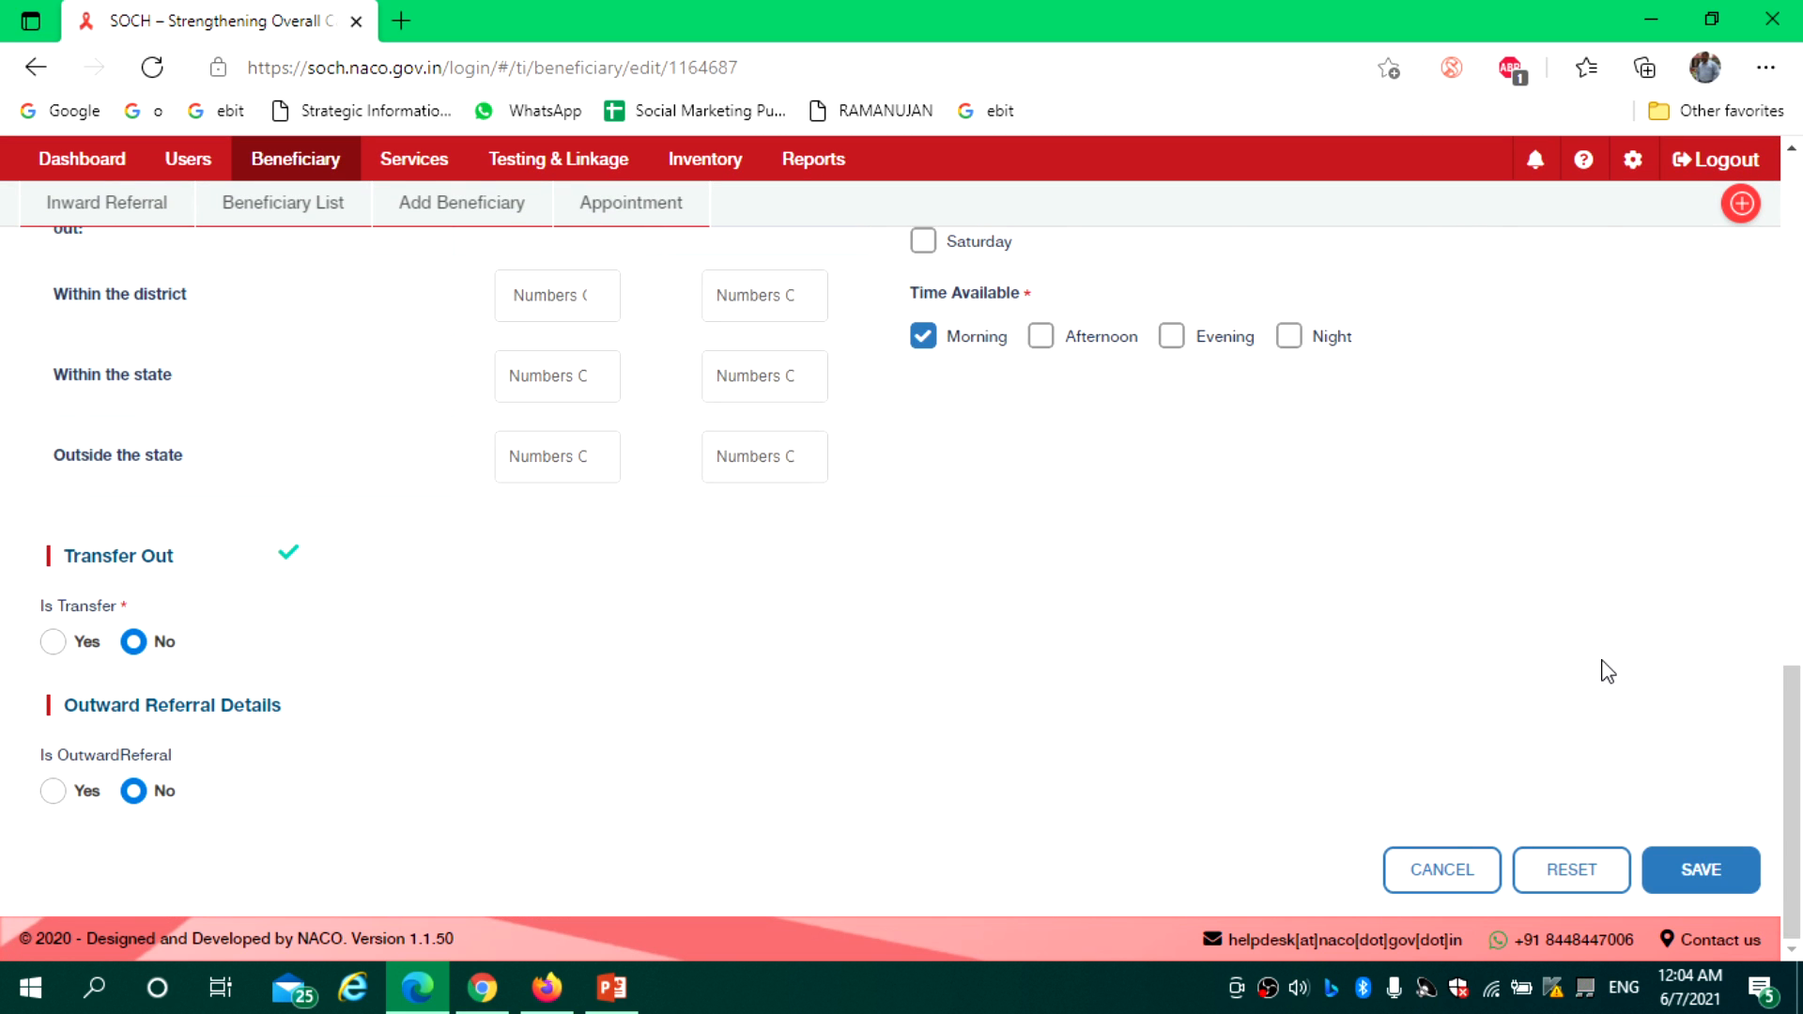
scroll(1801, 619, "up", 3)
scroll(1801, 620, "up", 2)
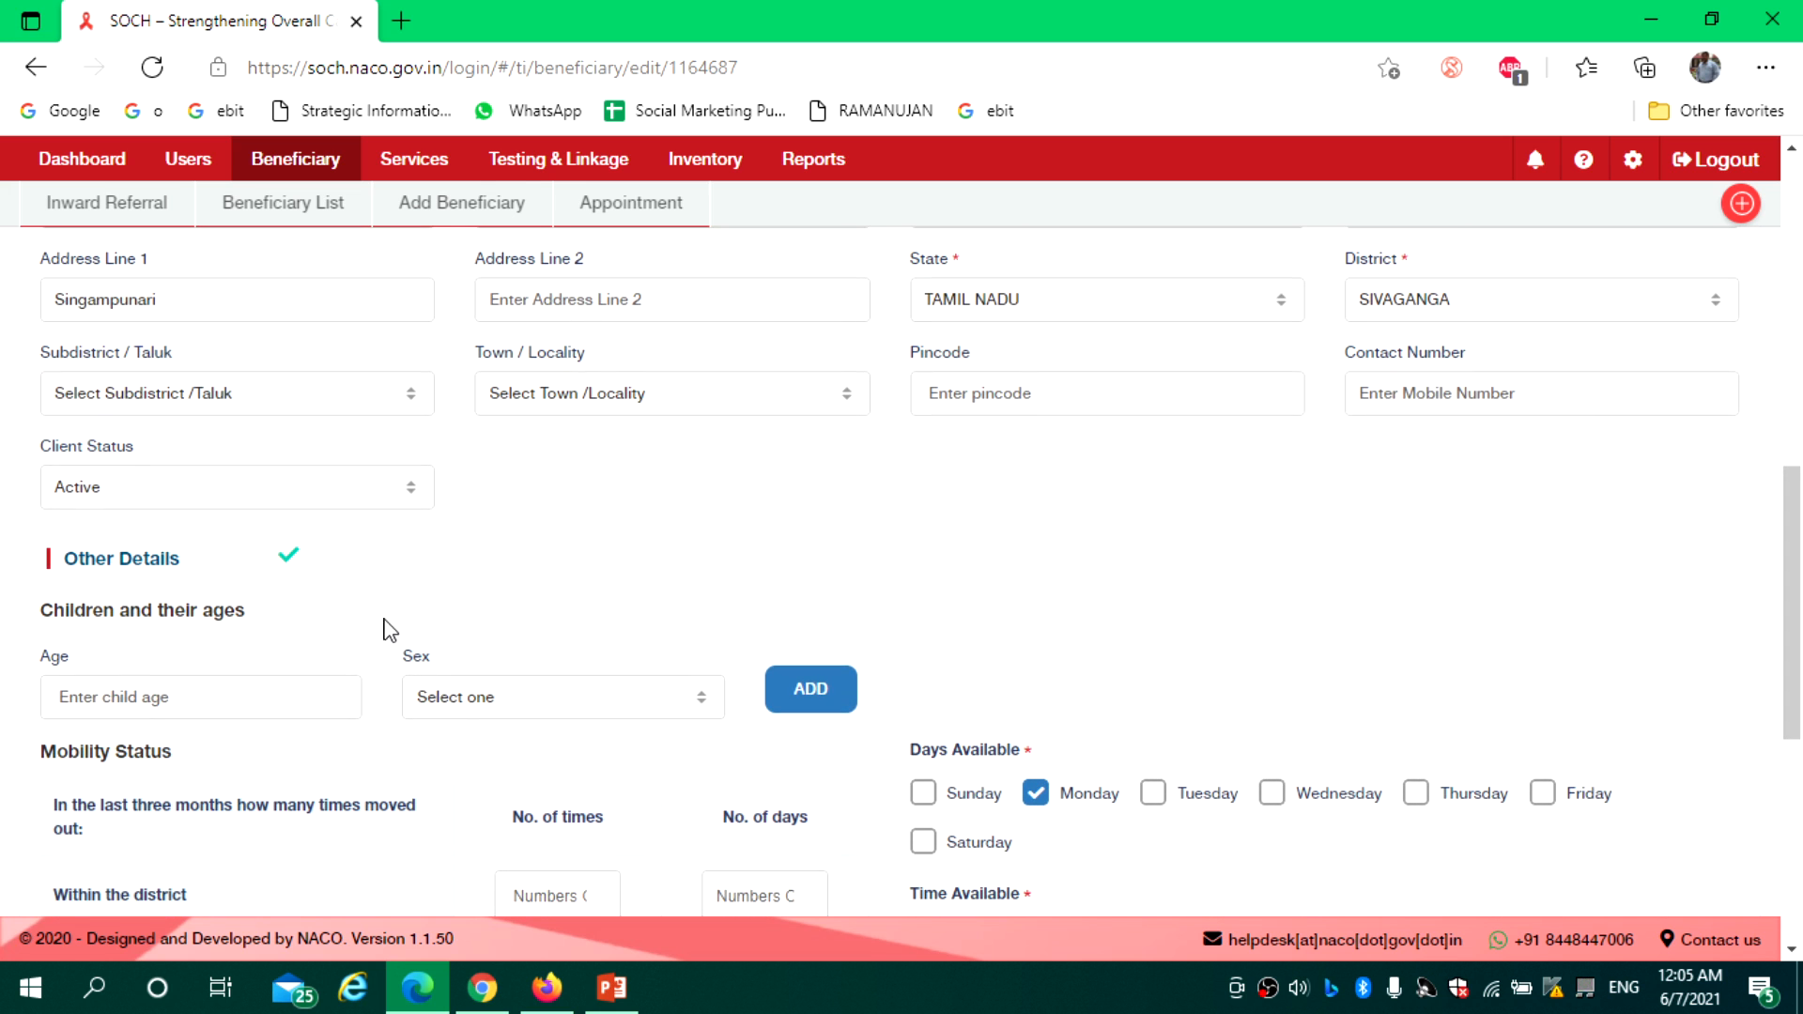
left_click(358, 508)
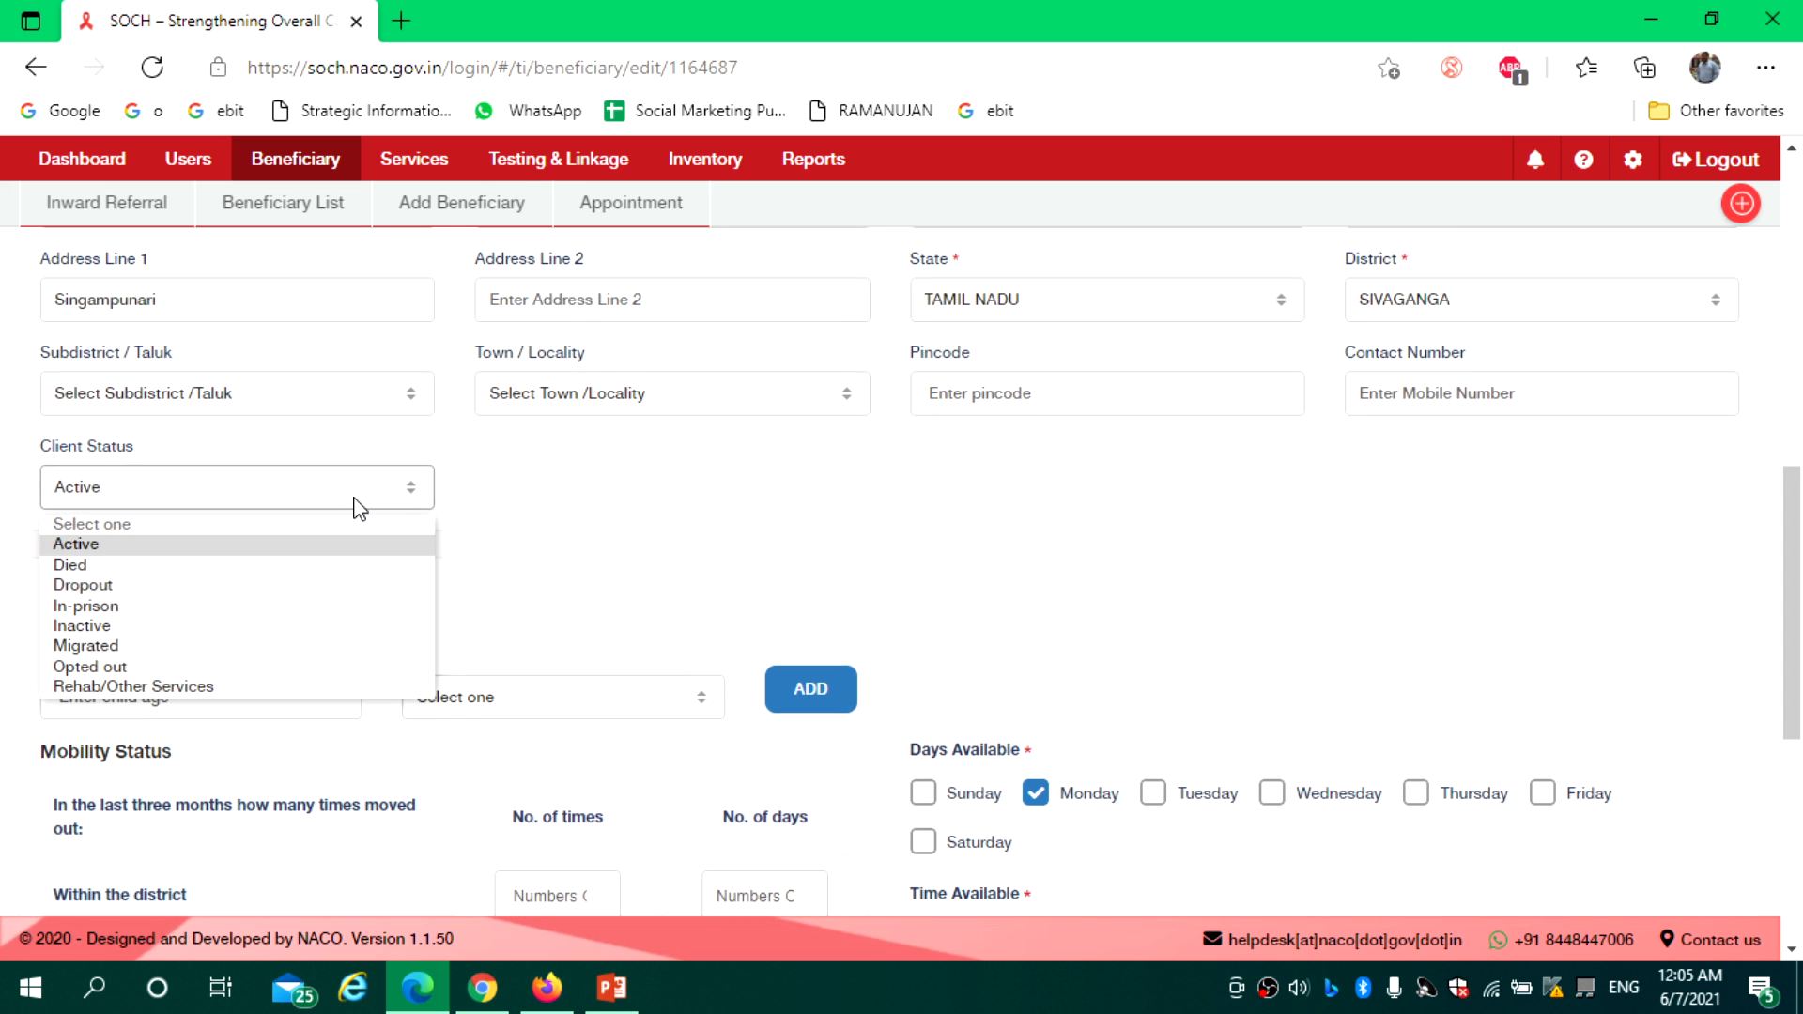
left_click(310, 584)
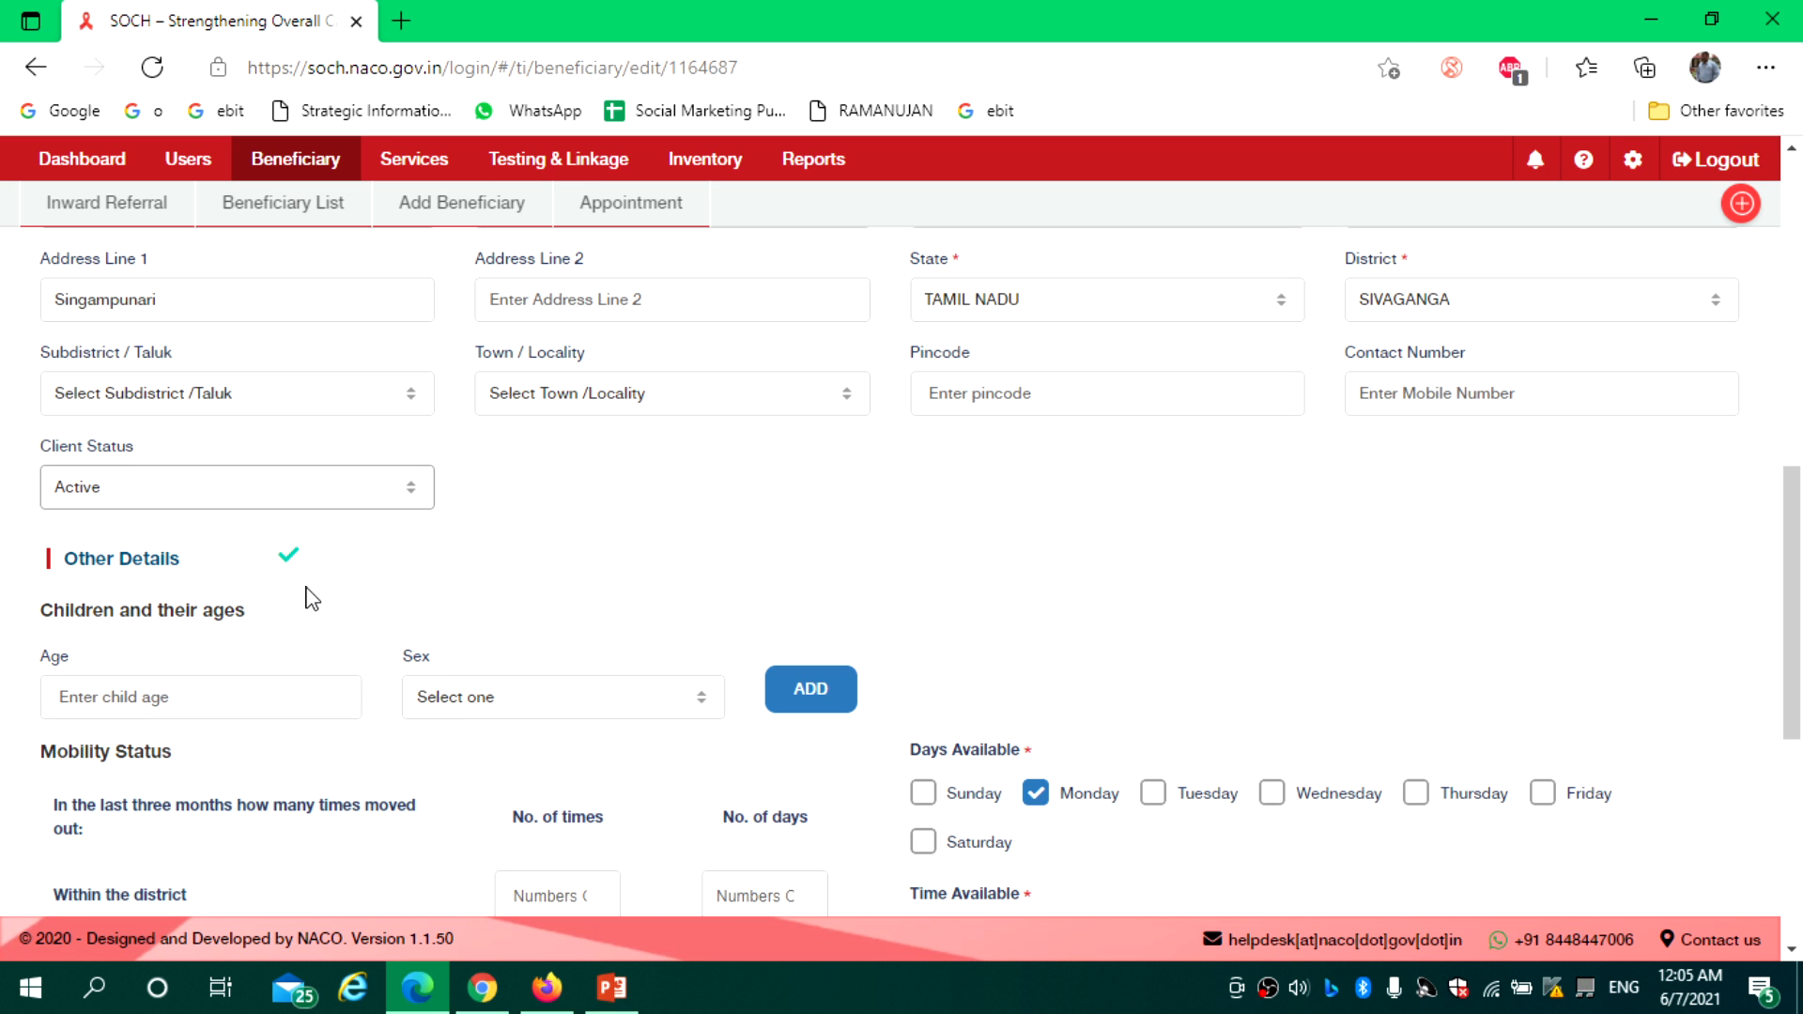
scroll(1762, 486, "down", 5)
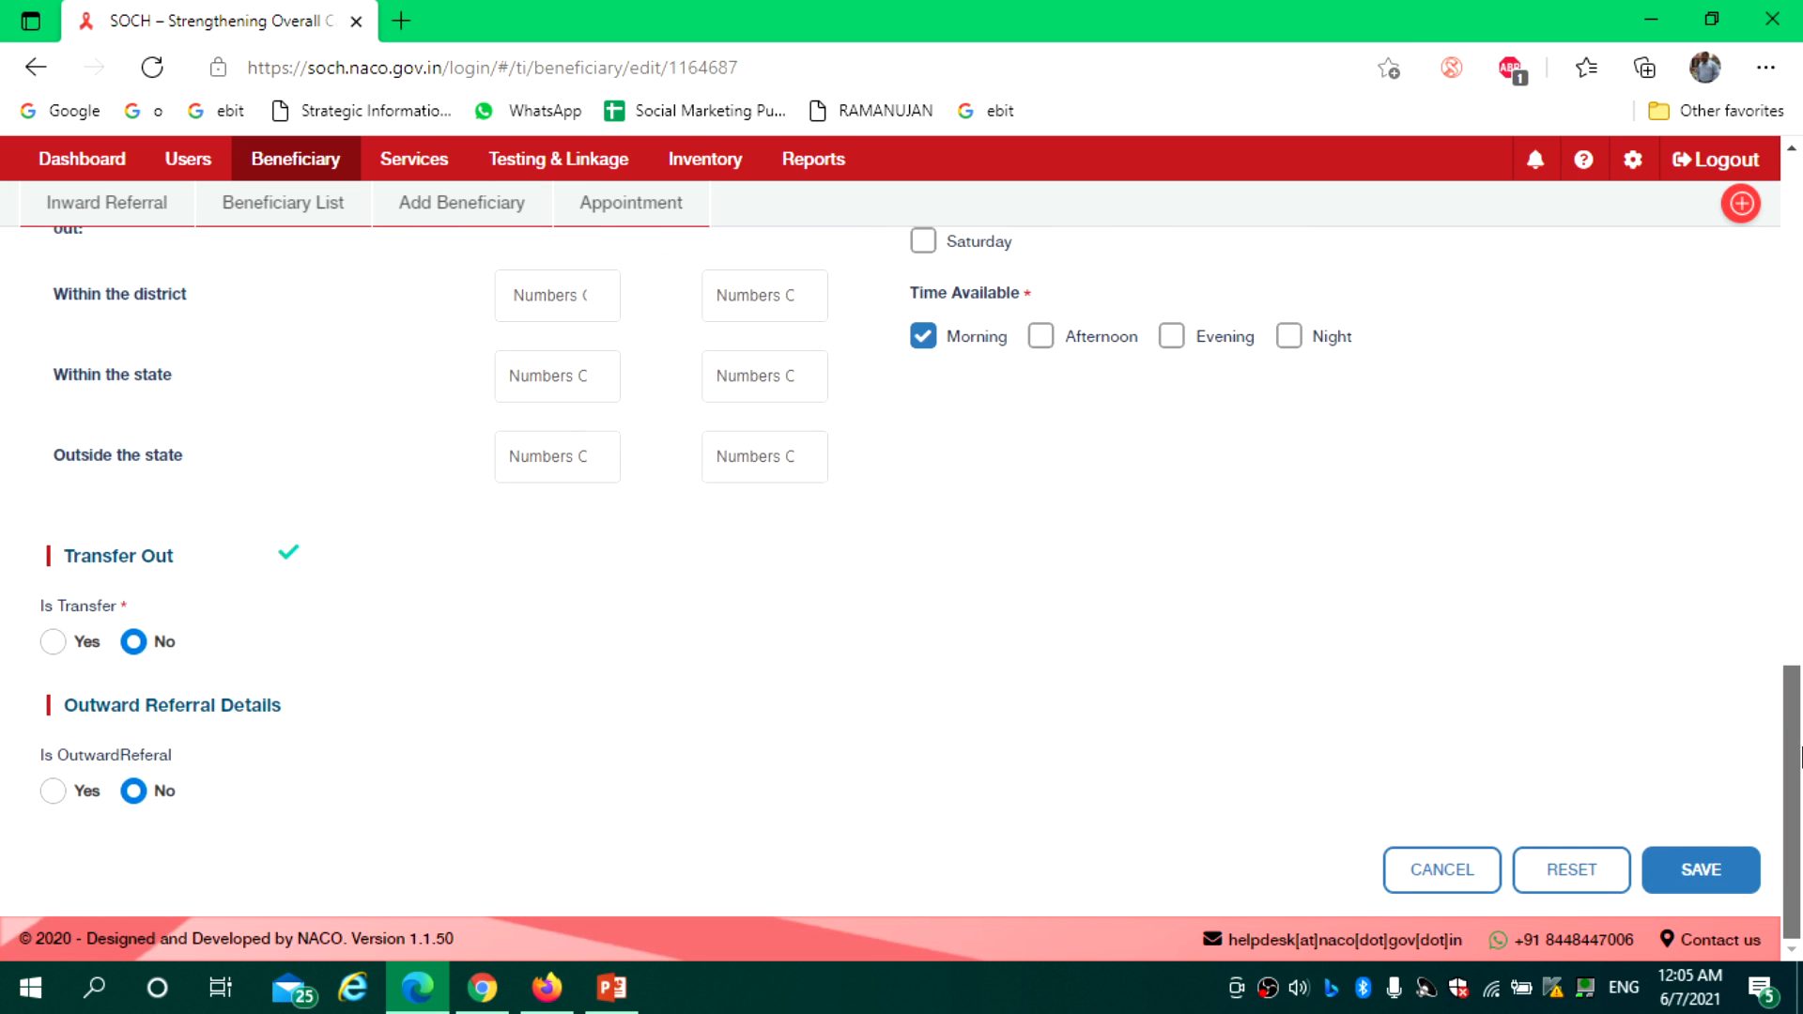
left_click(1704, 870)
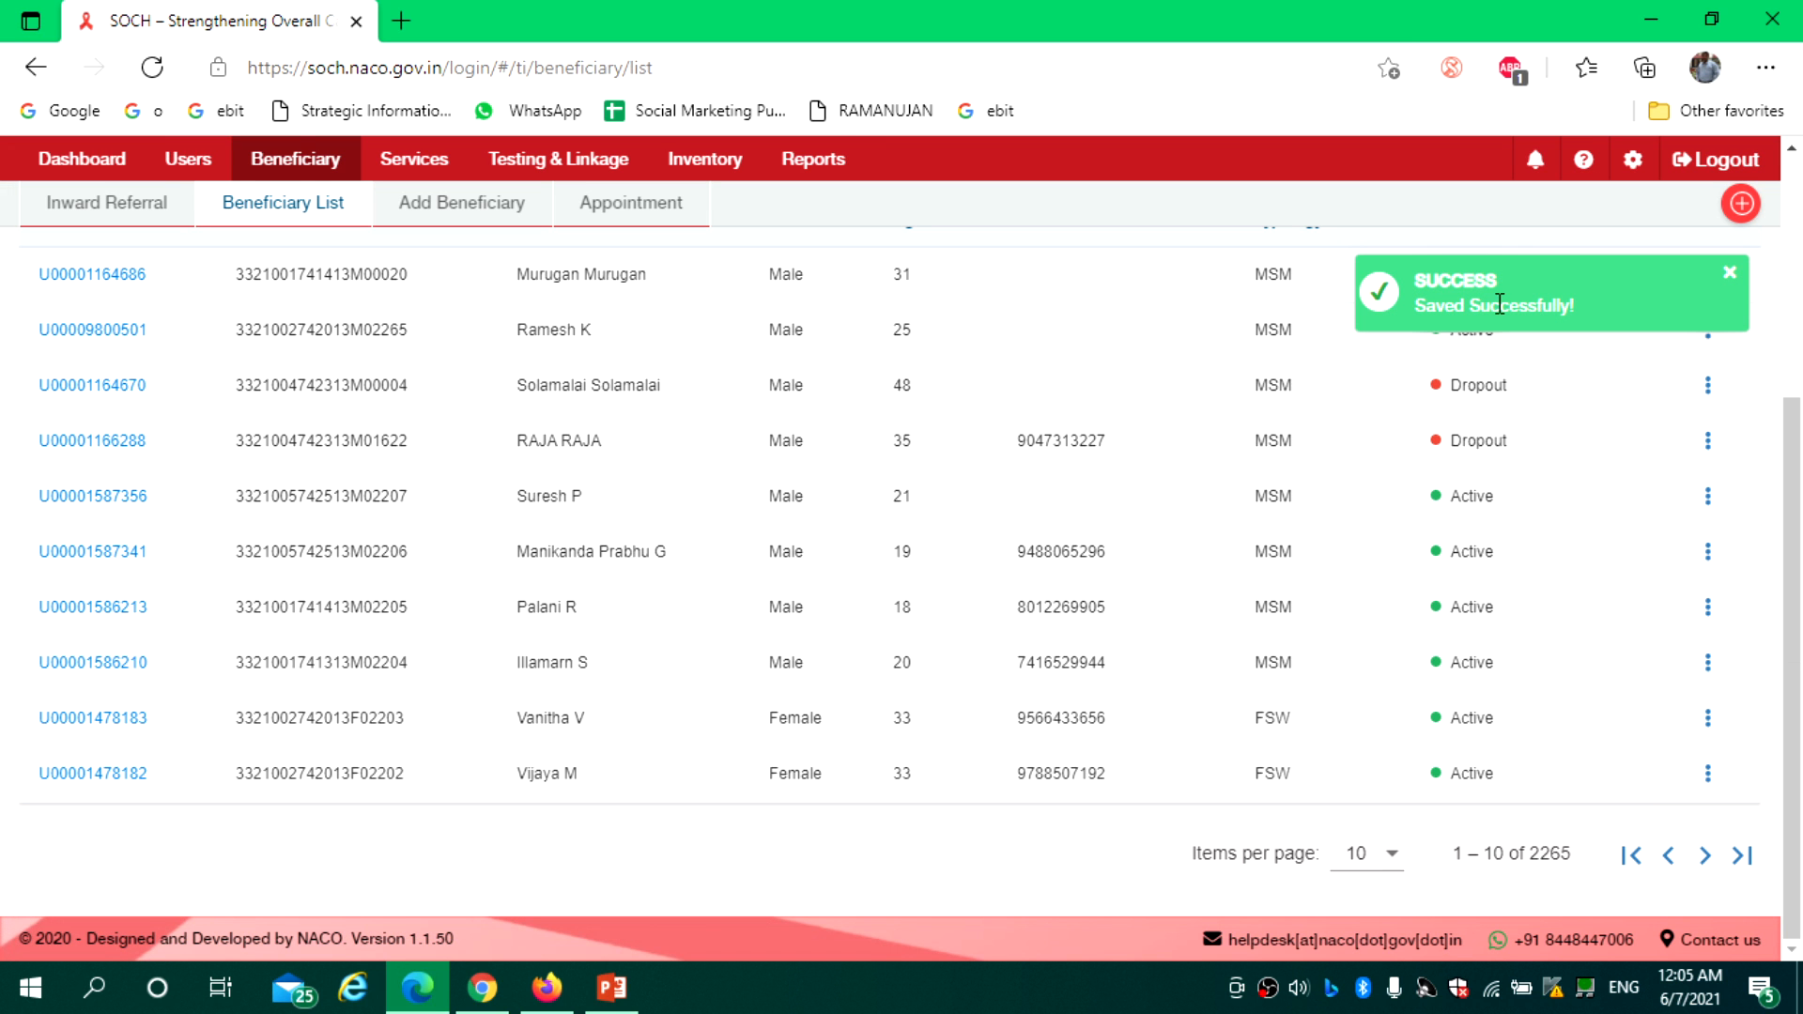
left_click_drag(1790, 564, 1796, 428)
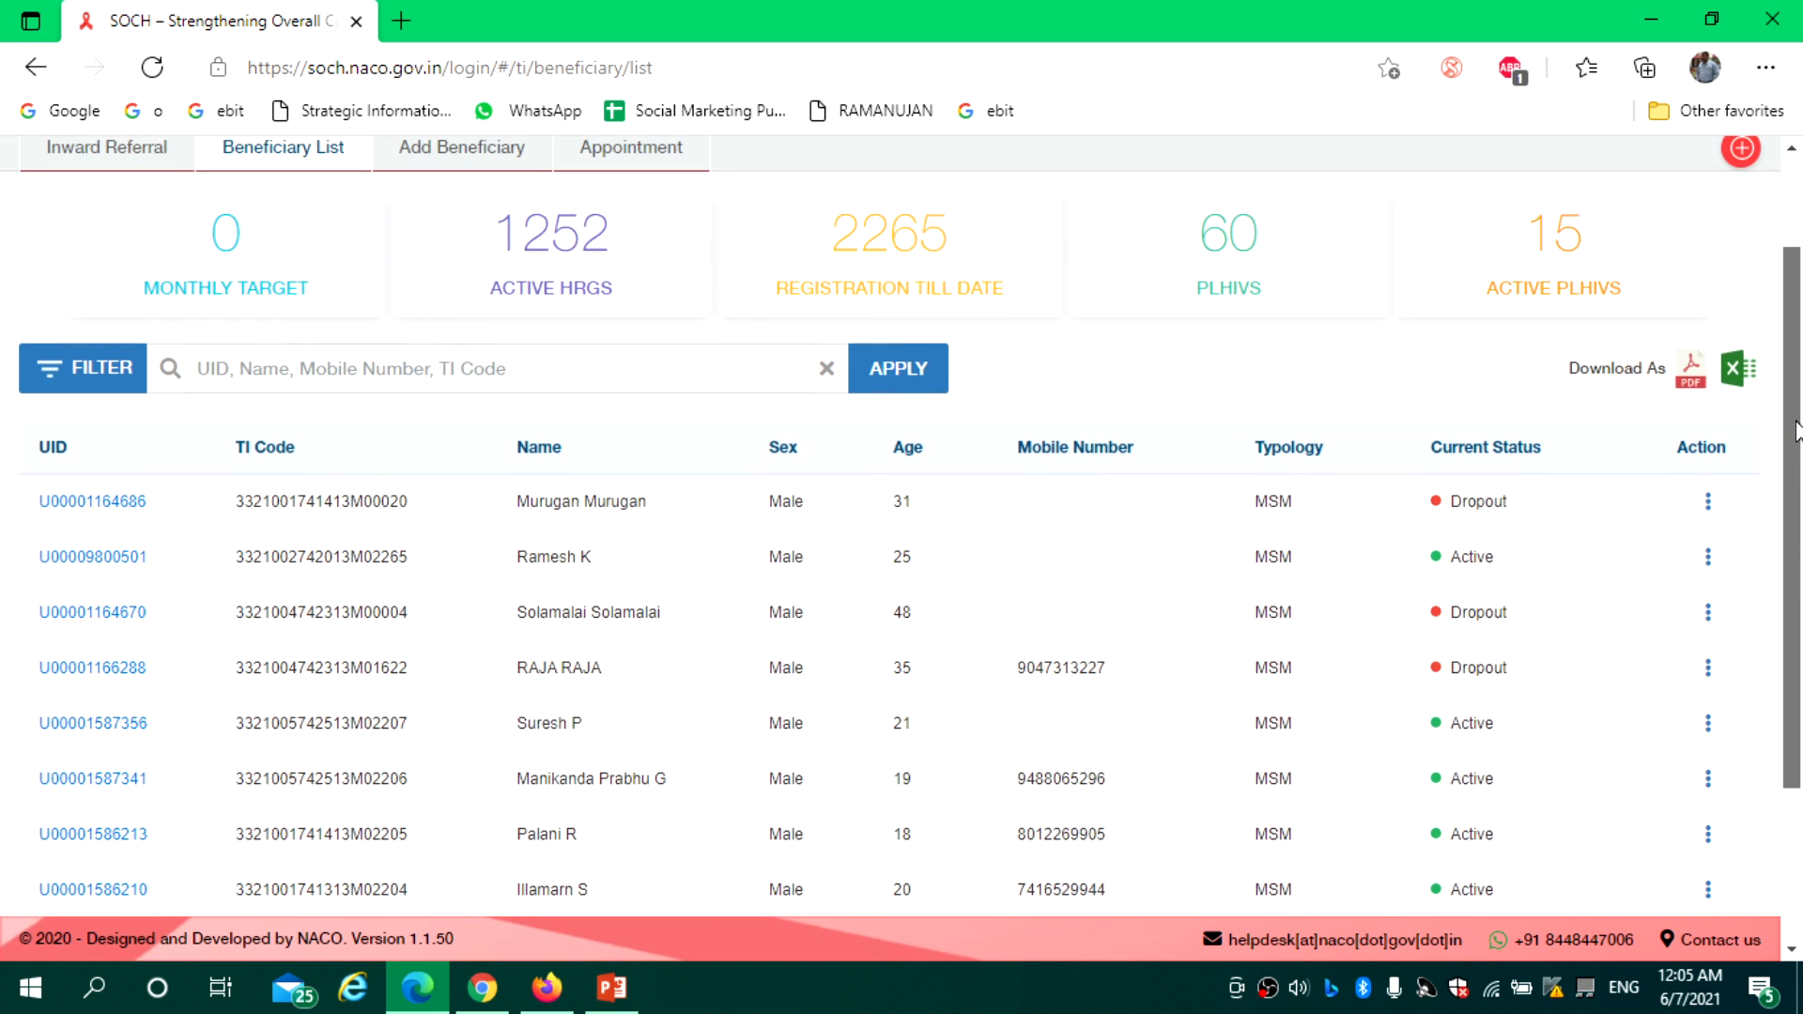
left_click_drag(624, 248, 456, 246)
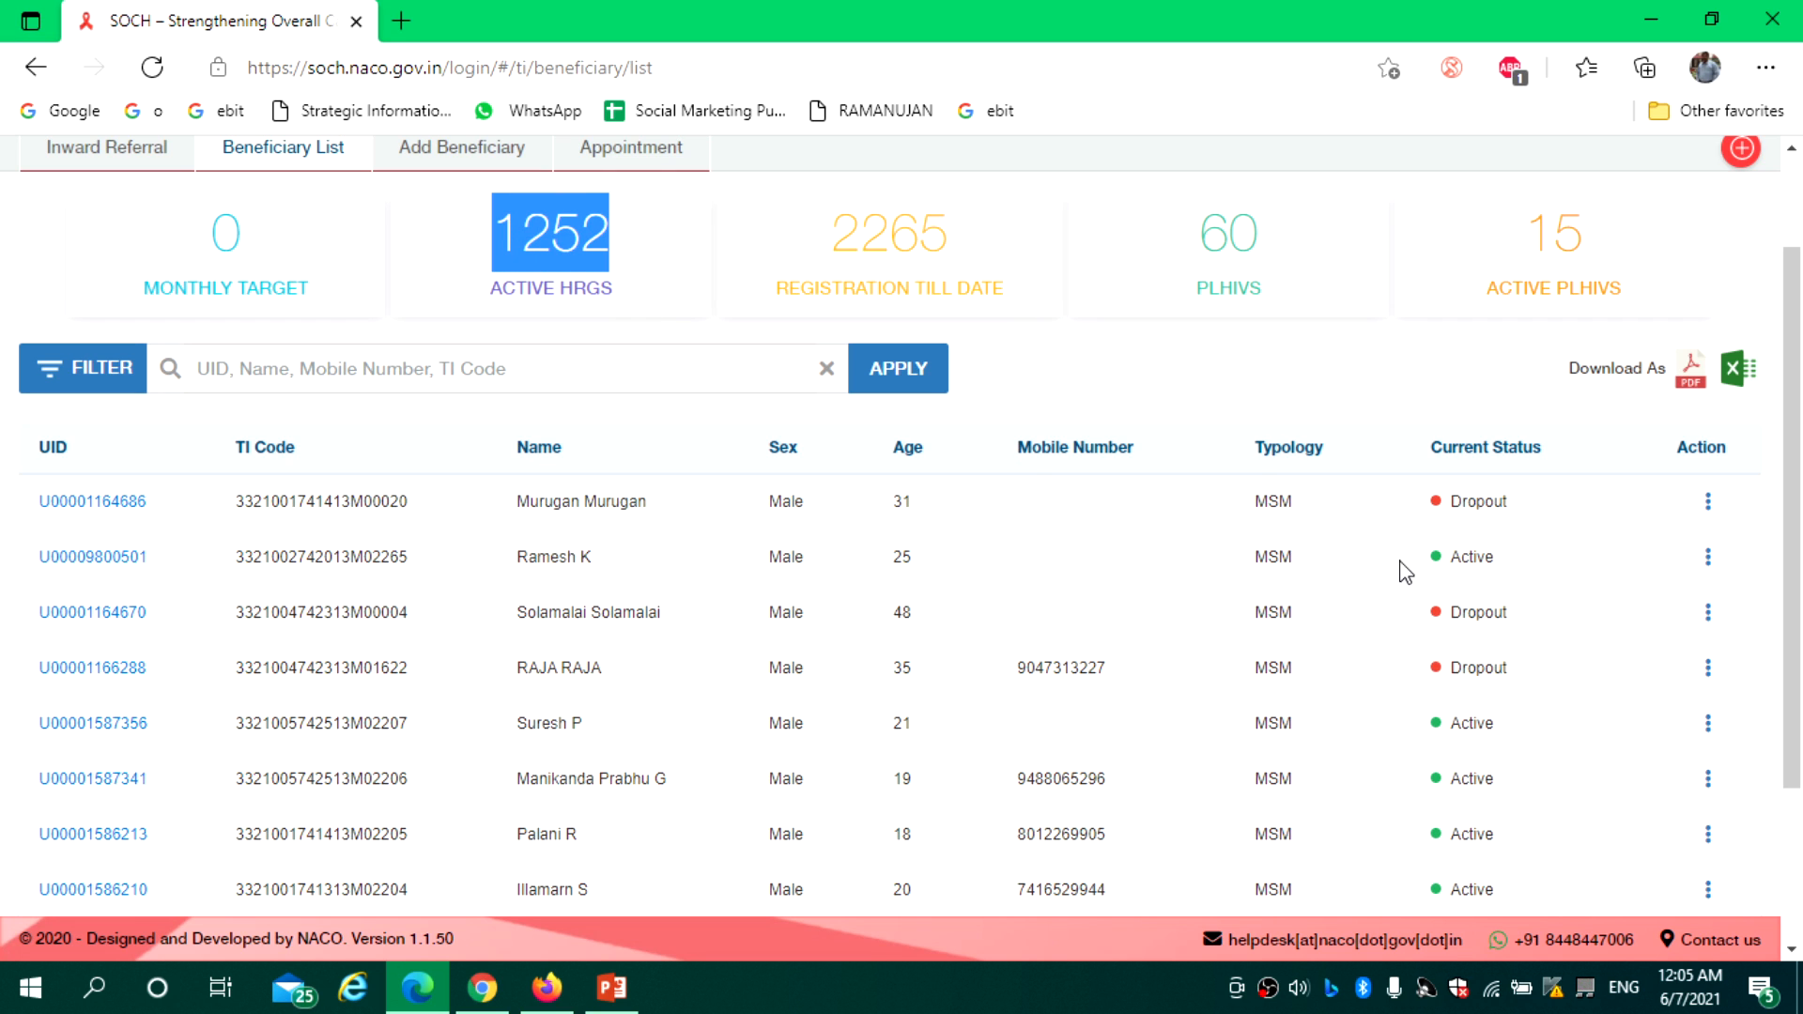
left_click(1708, 501)
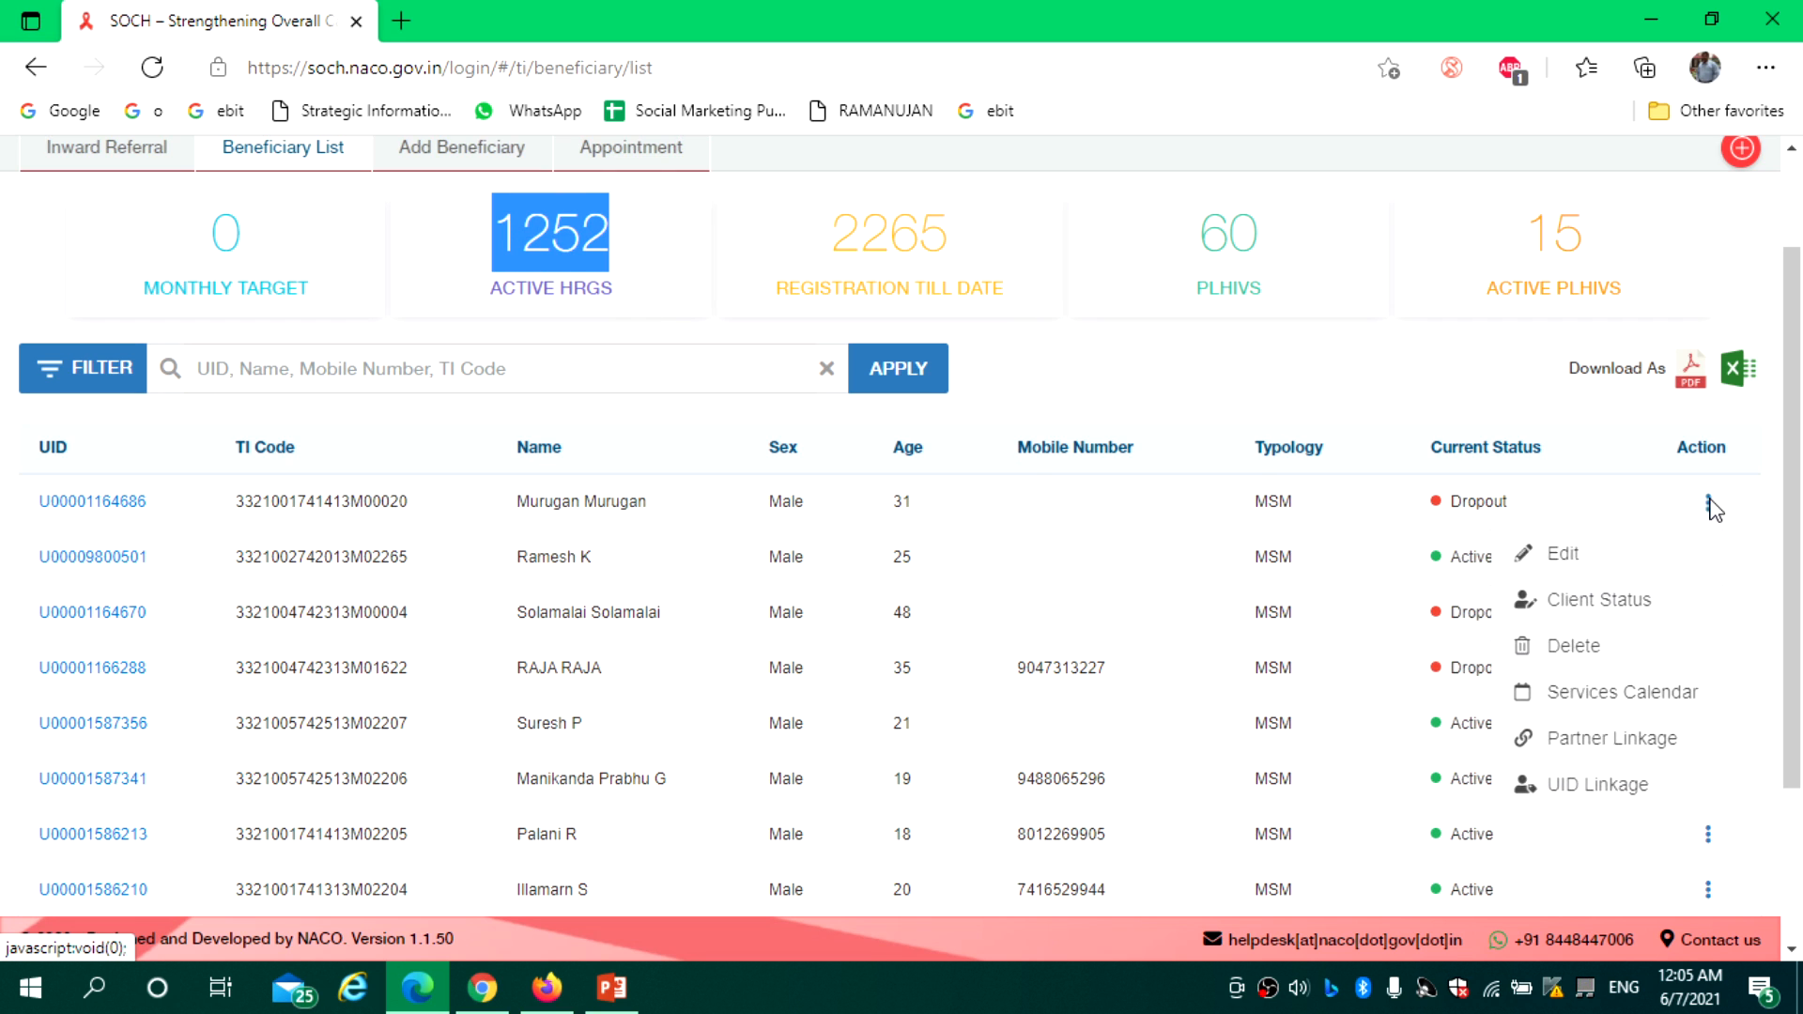
left_click(1580, 601)
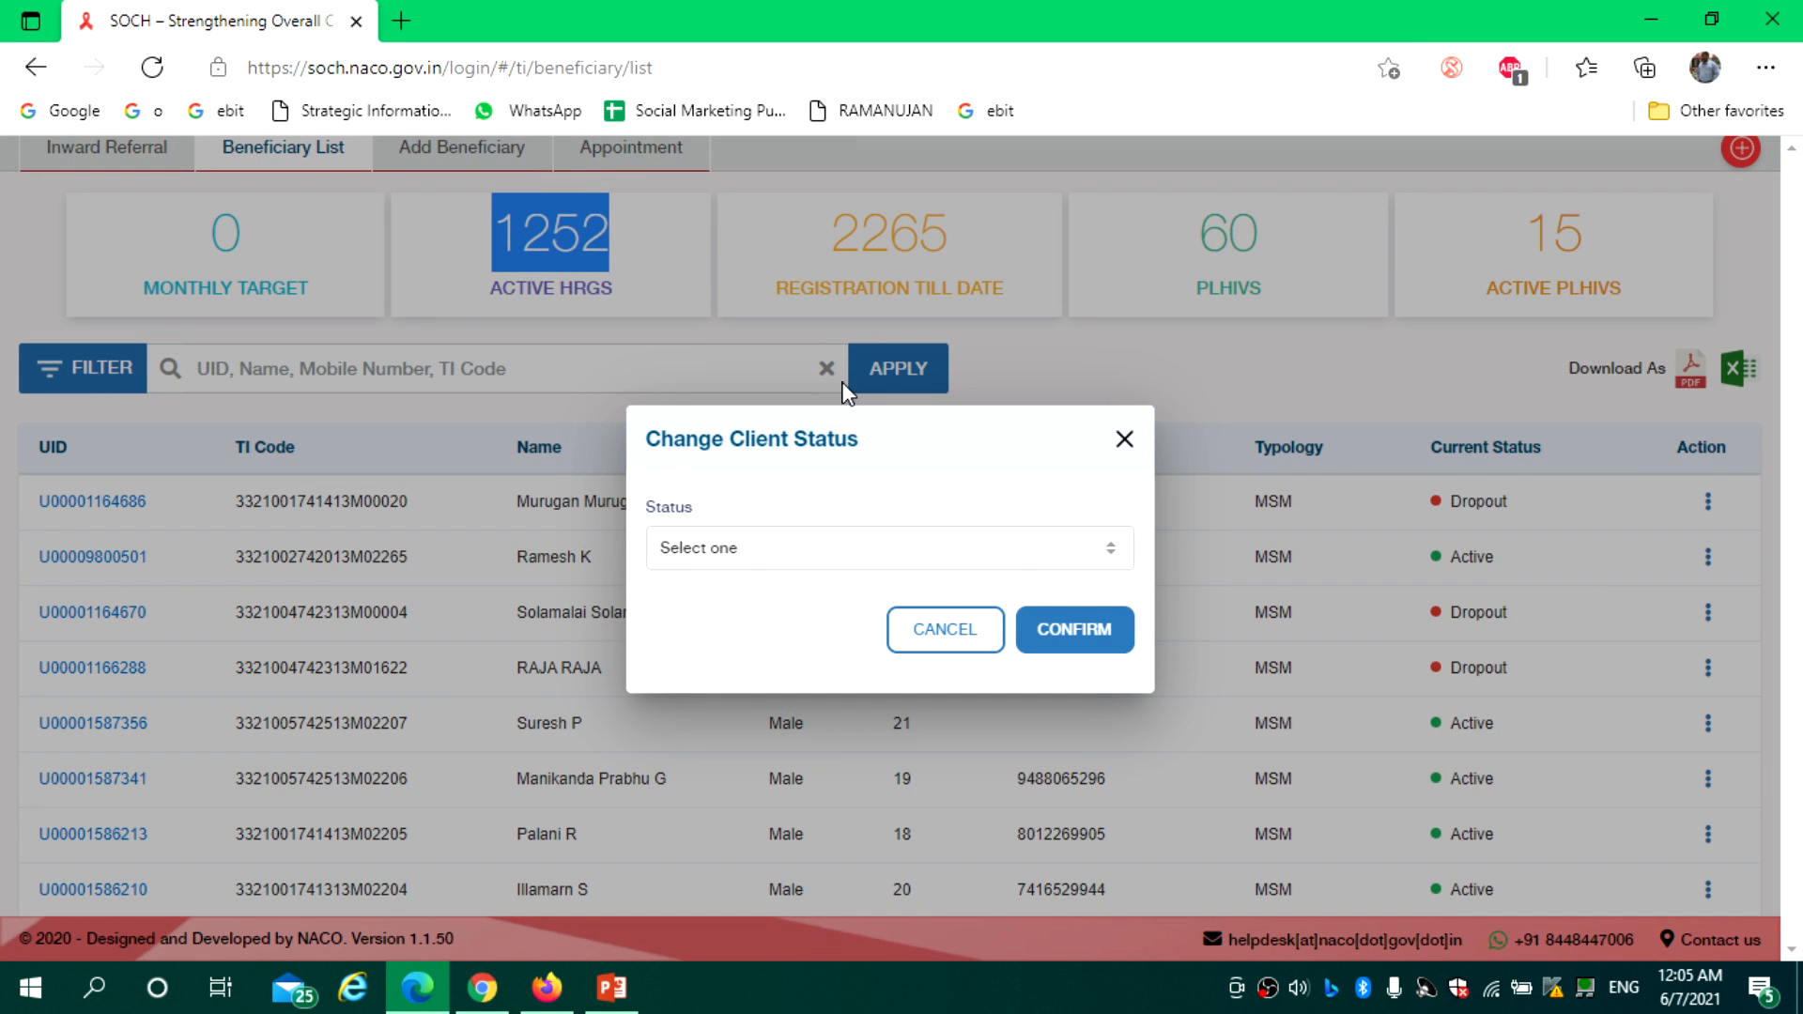
left_click(933, 562)
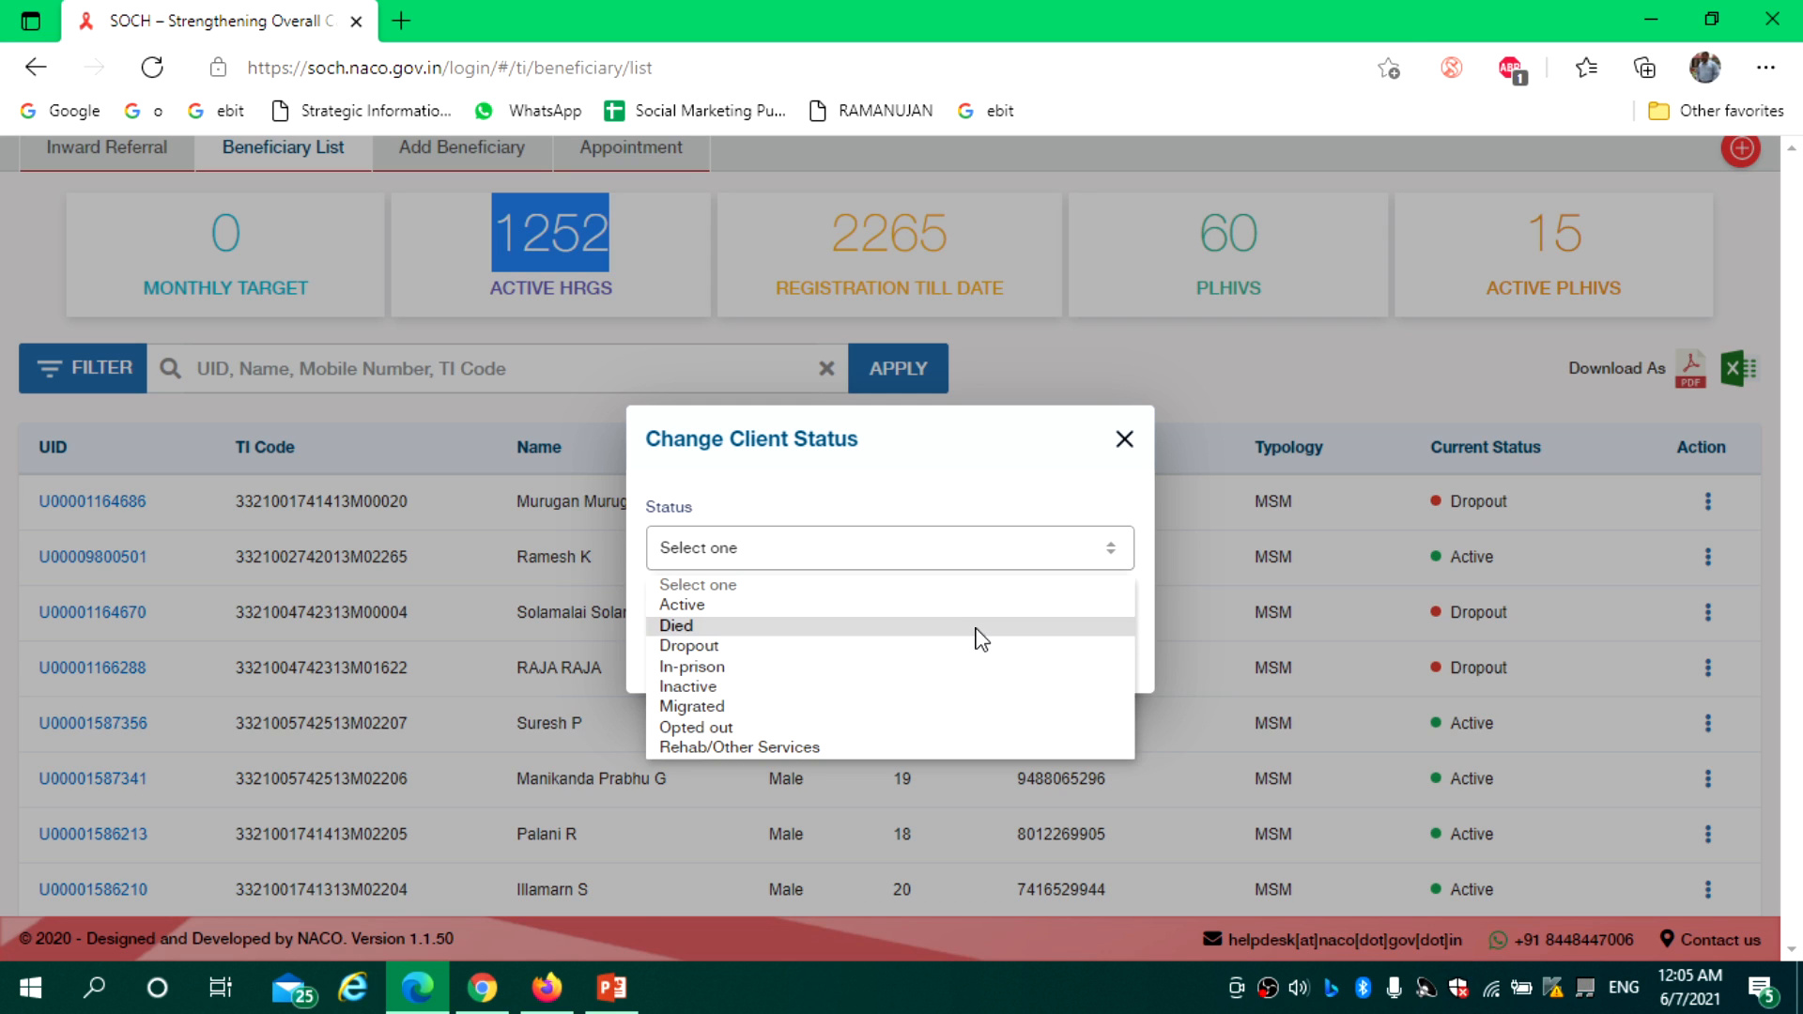
left_click(963, 493)
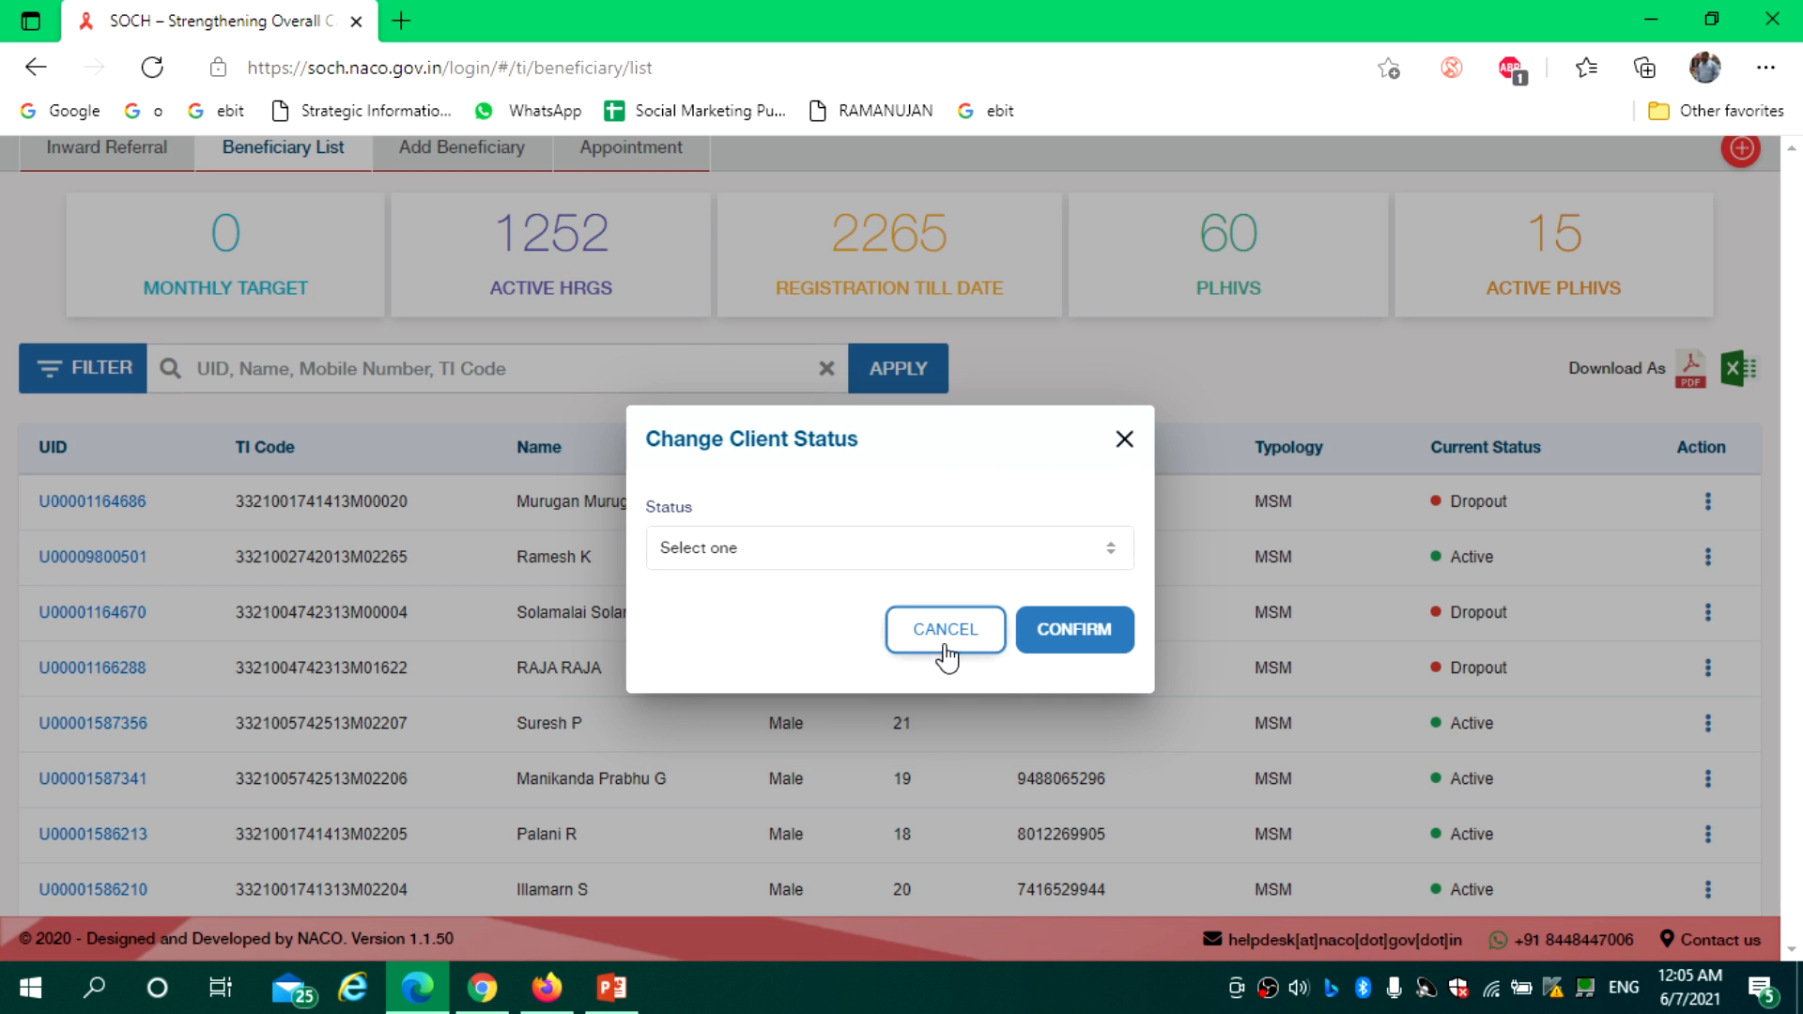
left_click(946, 631)
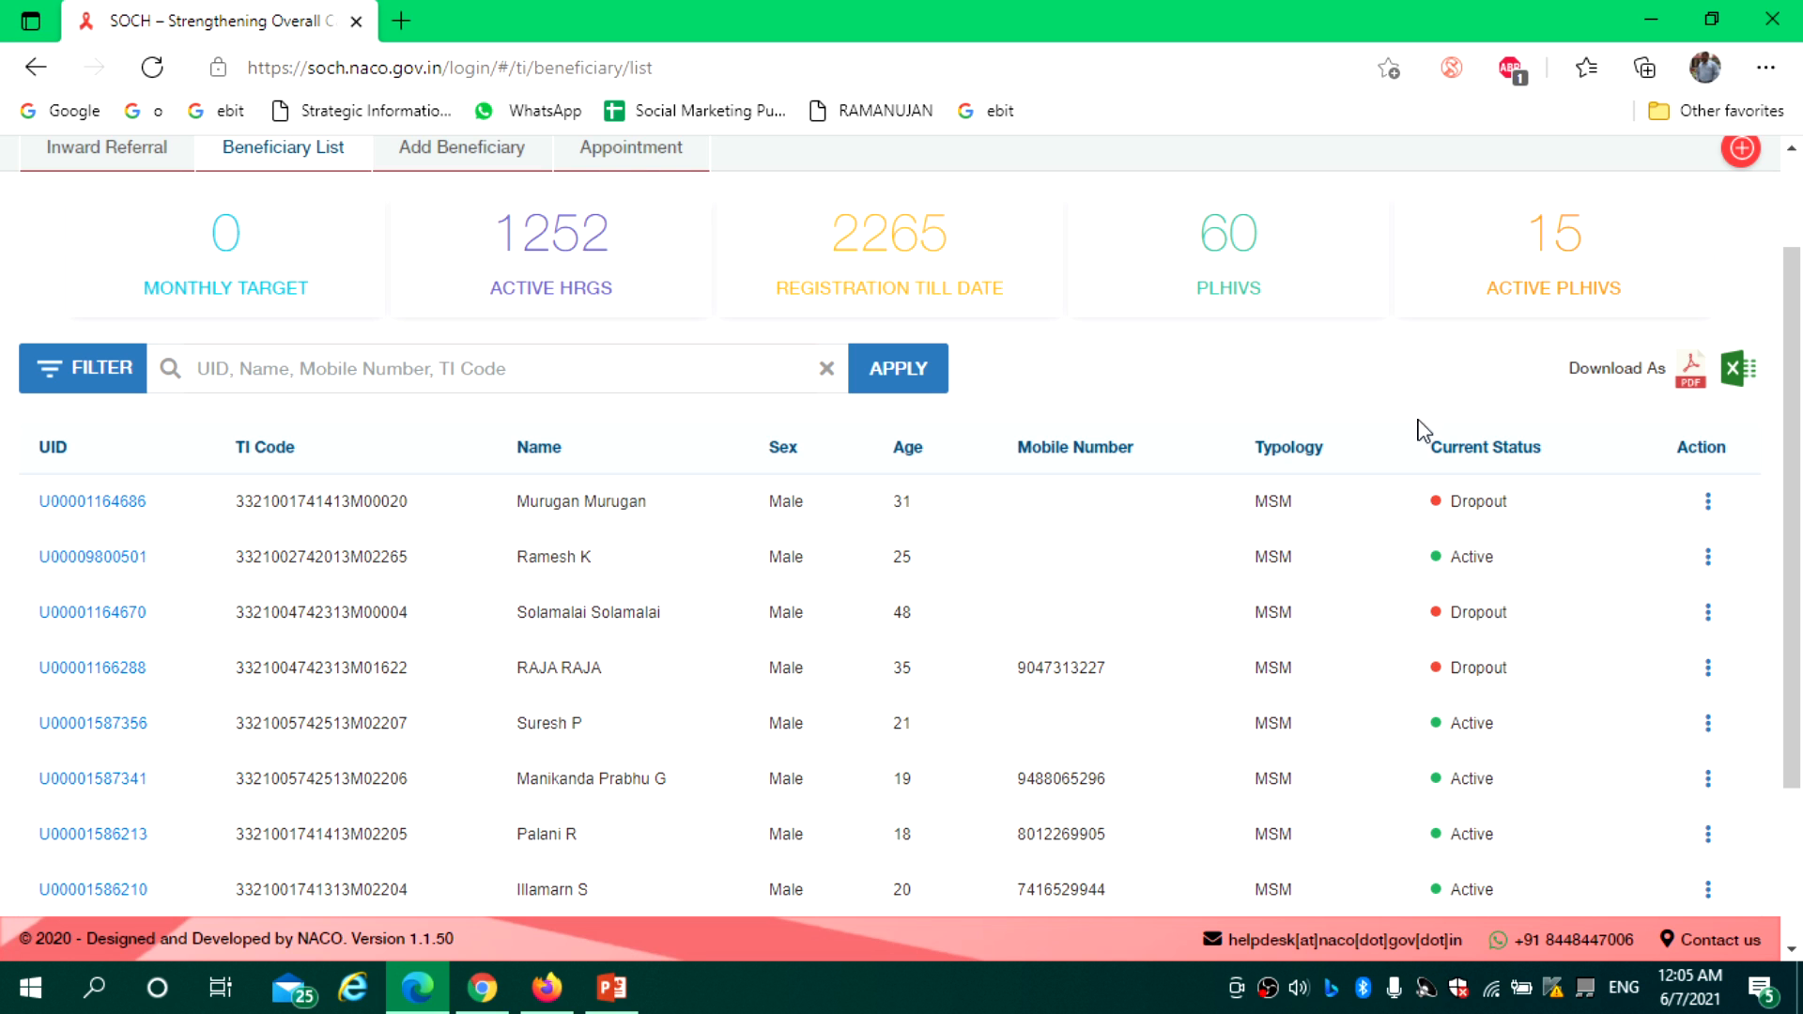
Go to Services and show the Missed Assessment list under Risk Assessment
left_click_drag(1786, 496, 1798, 352)
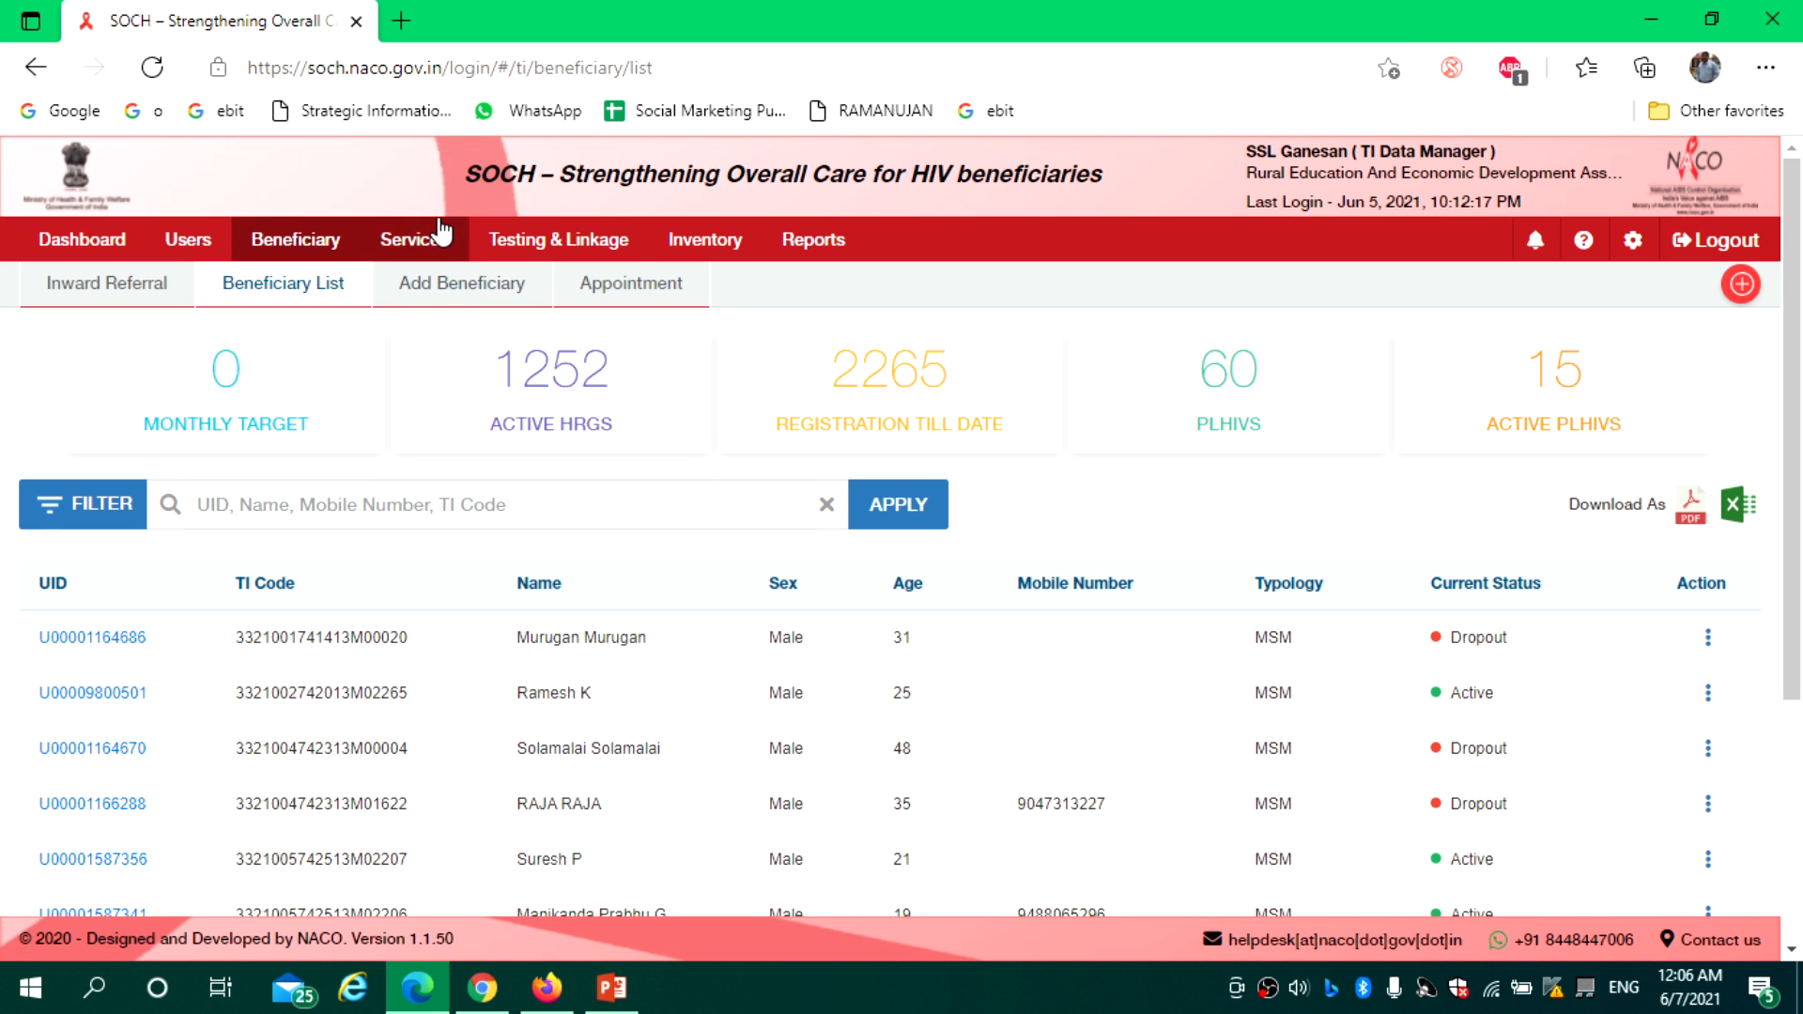
left_click(411, 252)
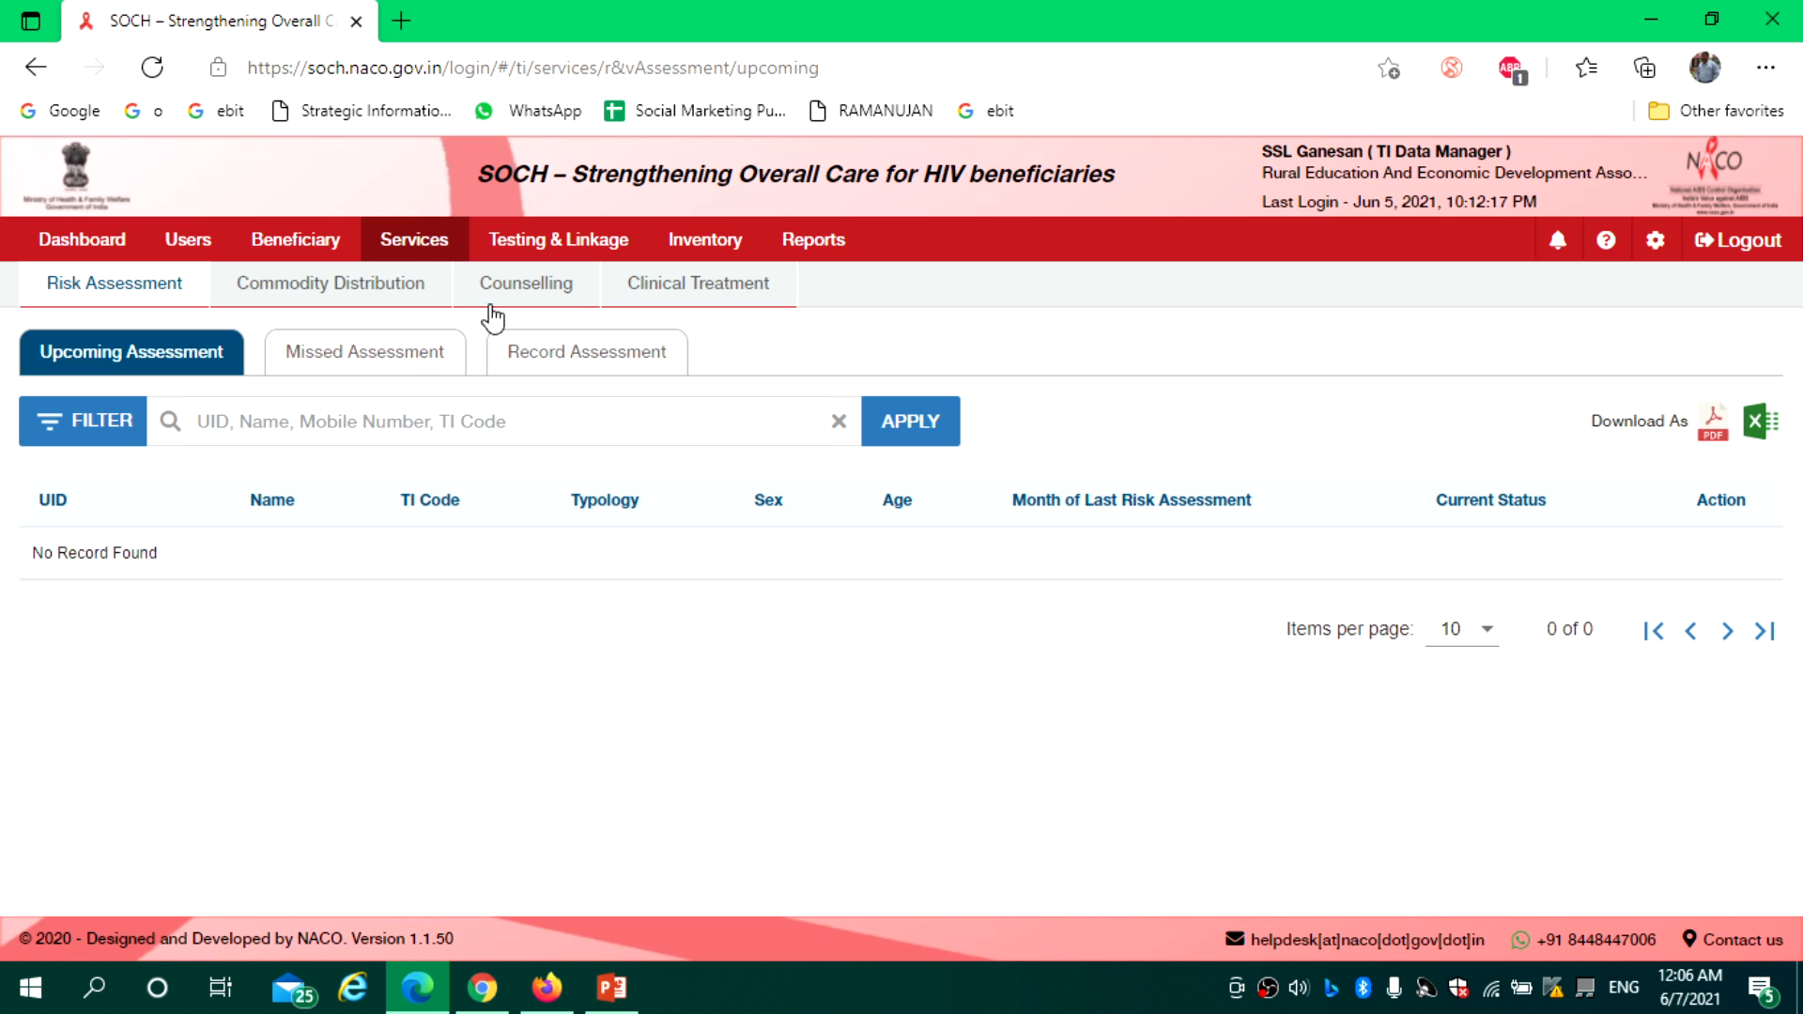
left_click(417, 364)
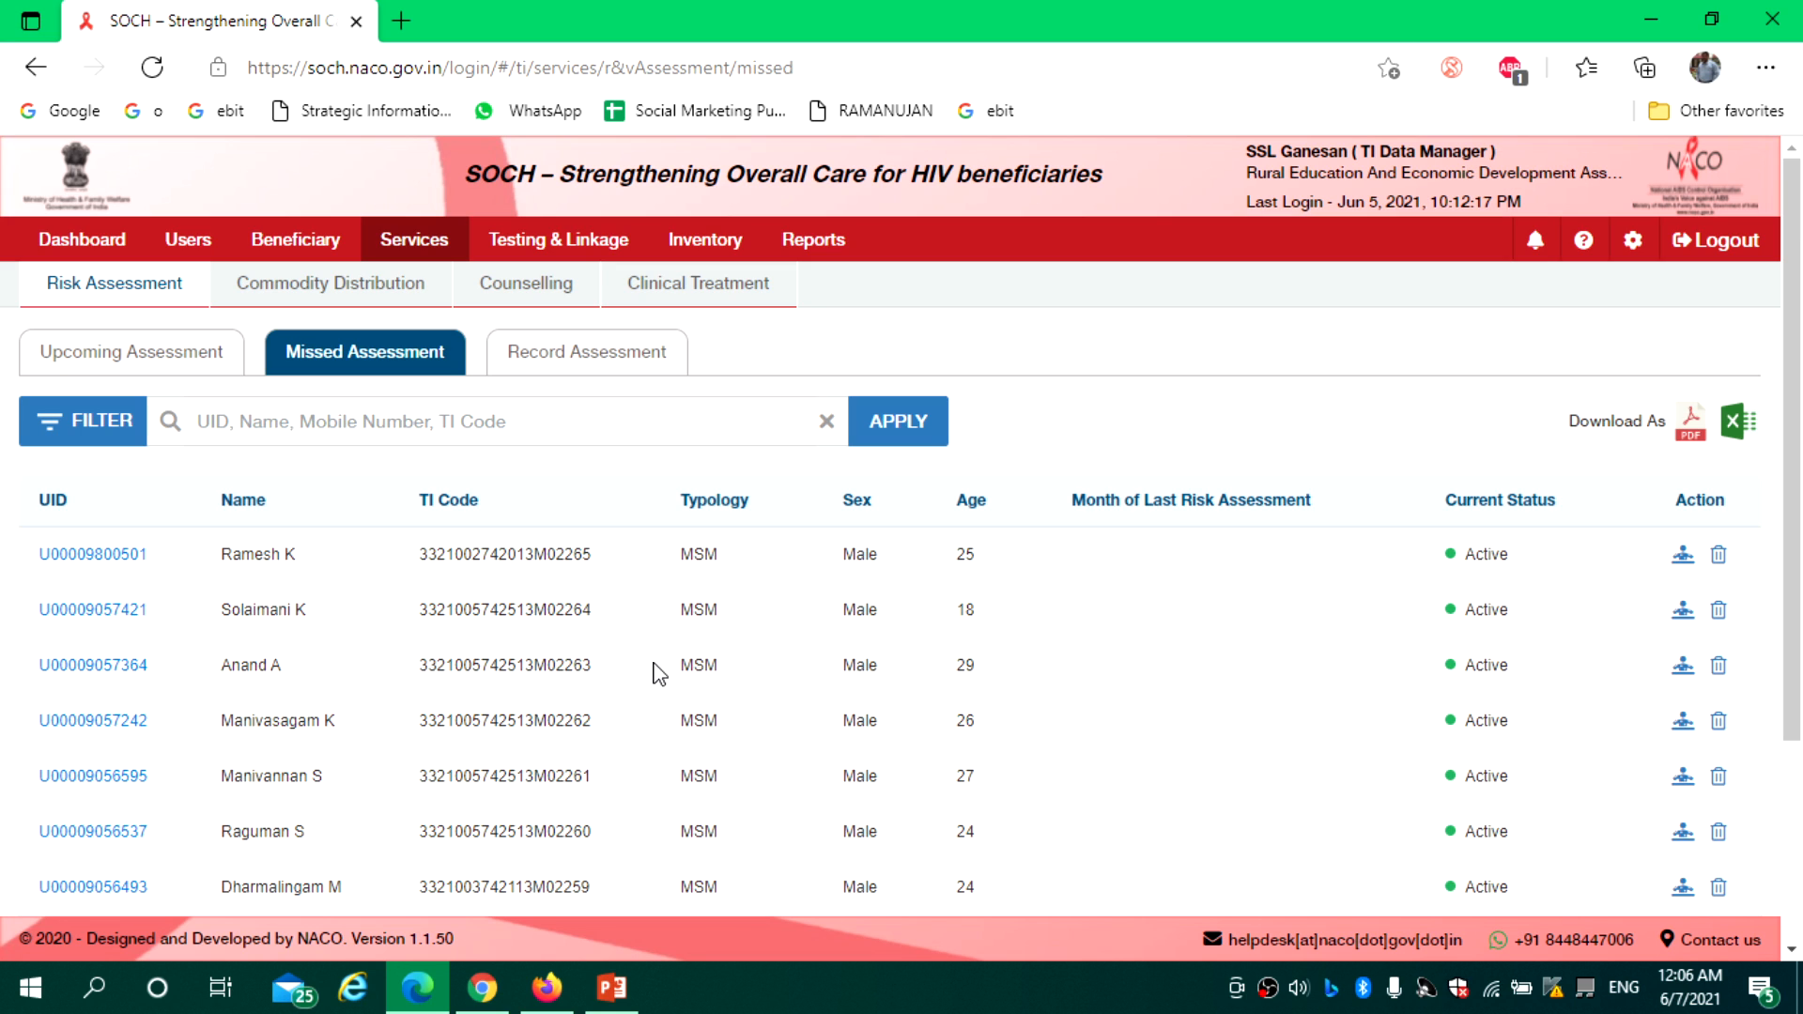
Start a risk assessment for the first beneficiary on the Missed Assessment list
left_click(592, 373)
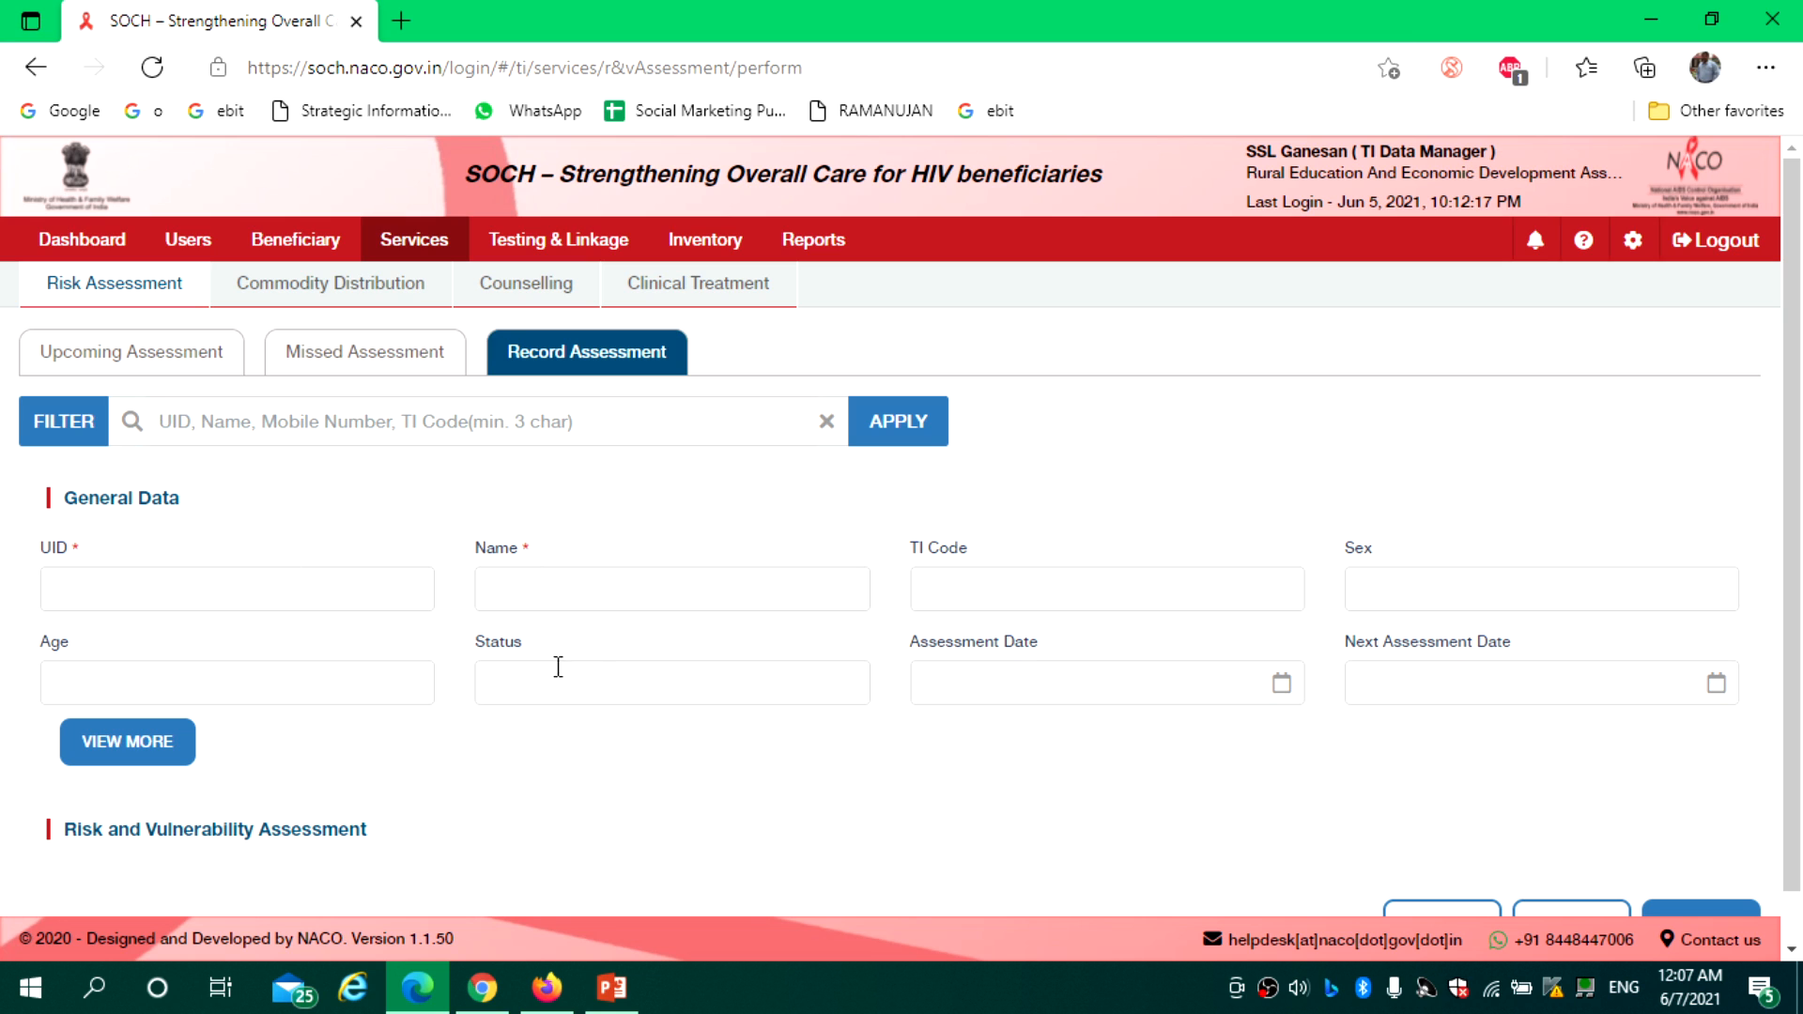
left_click_drag(1794, 454, 1802, 671)
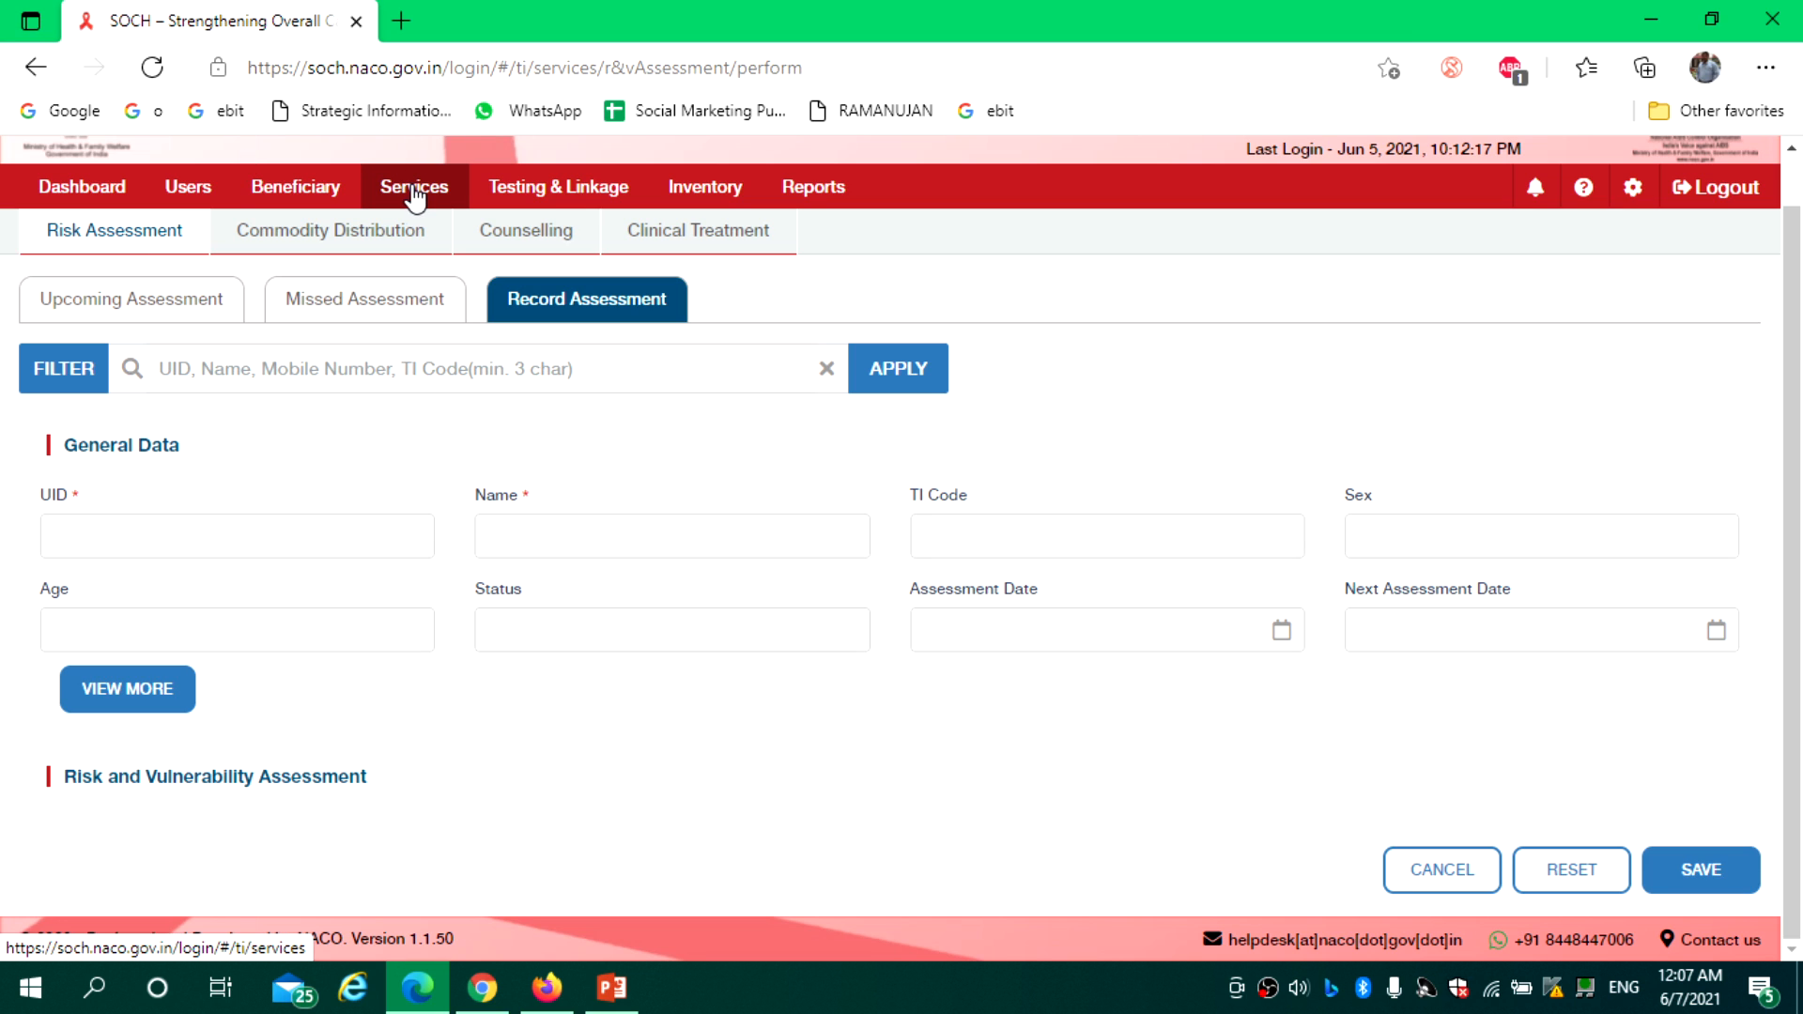
left_click(141, 248)
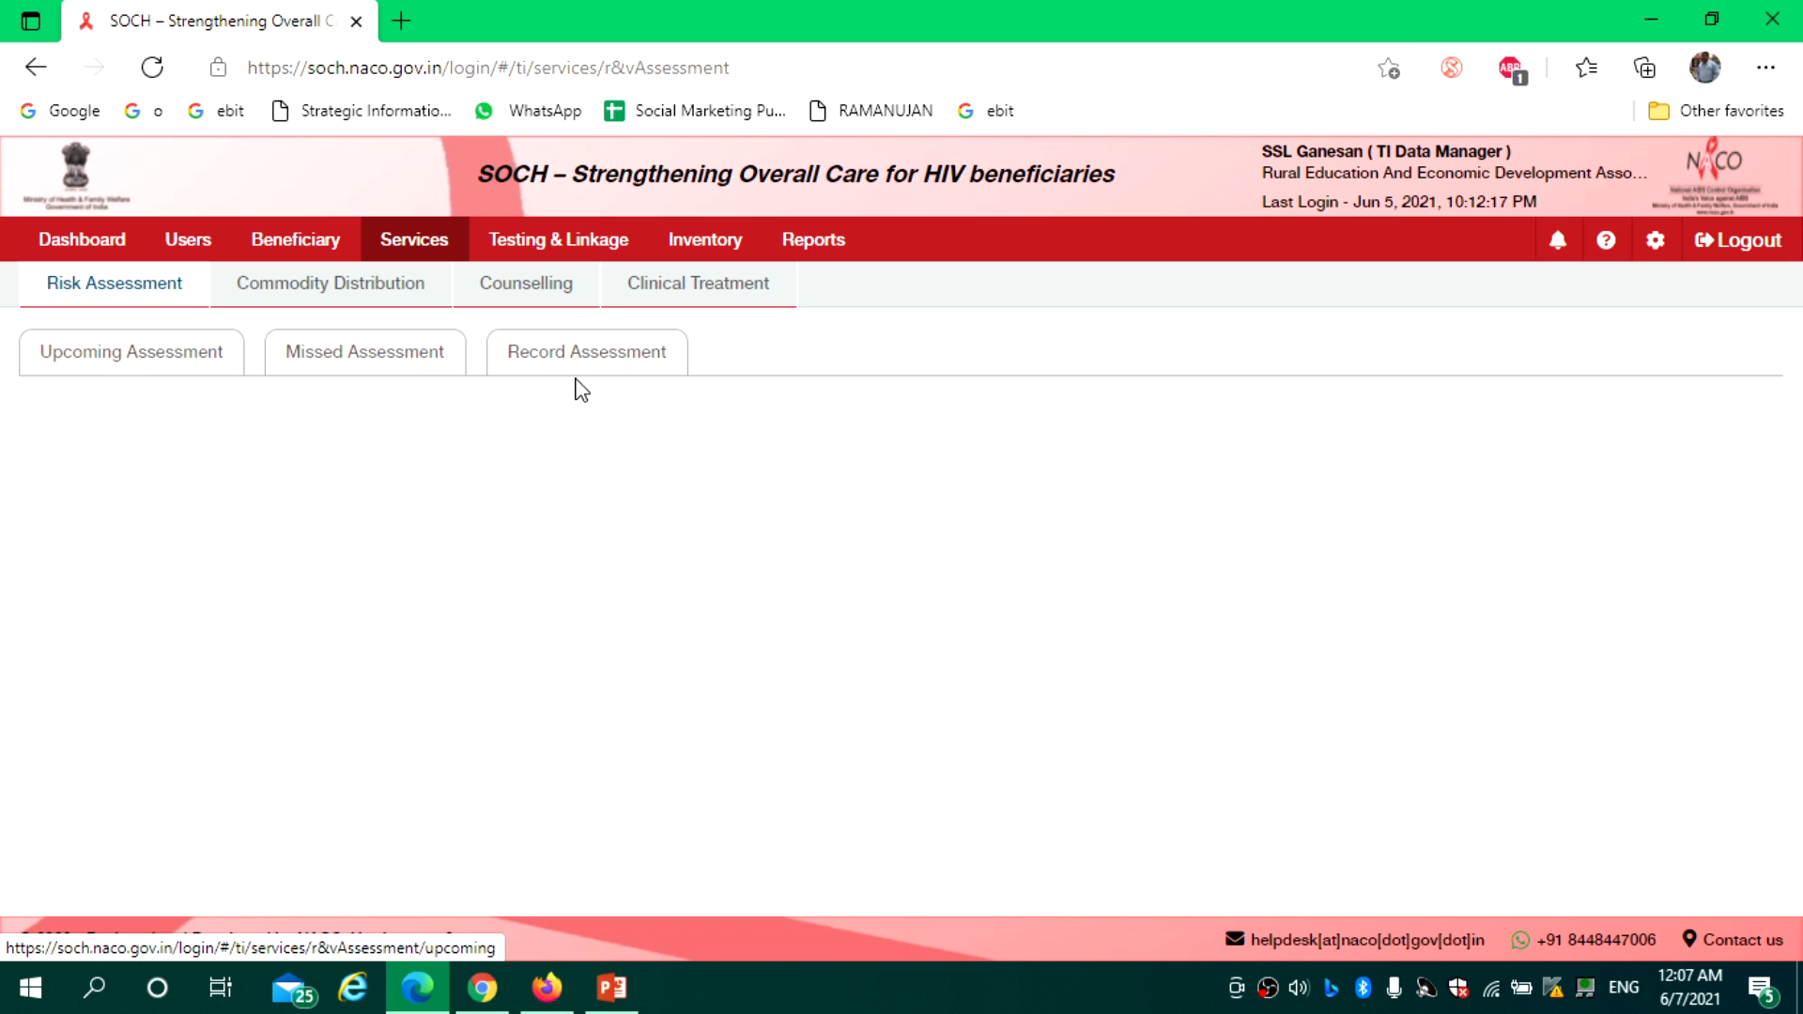
left_click(381, 377)
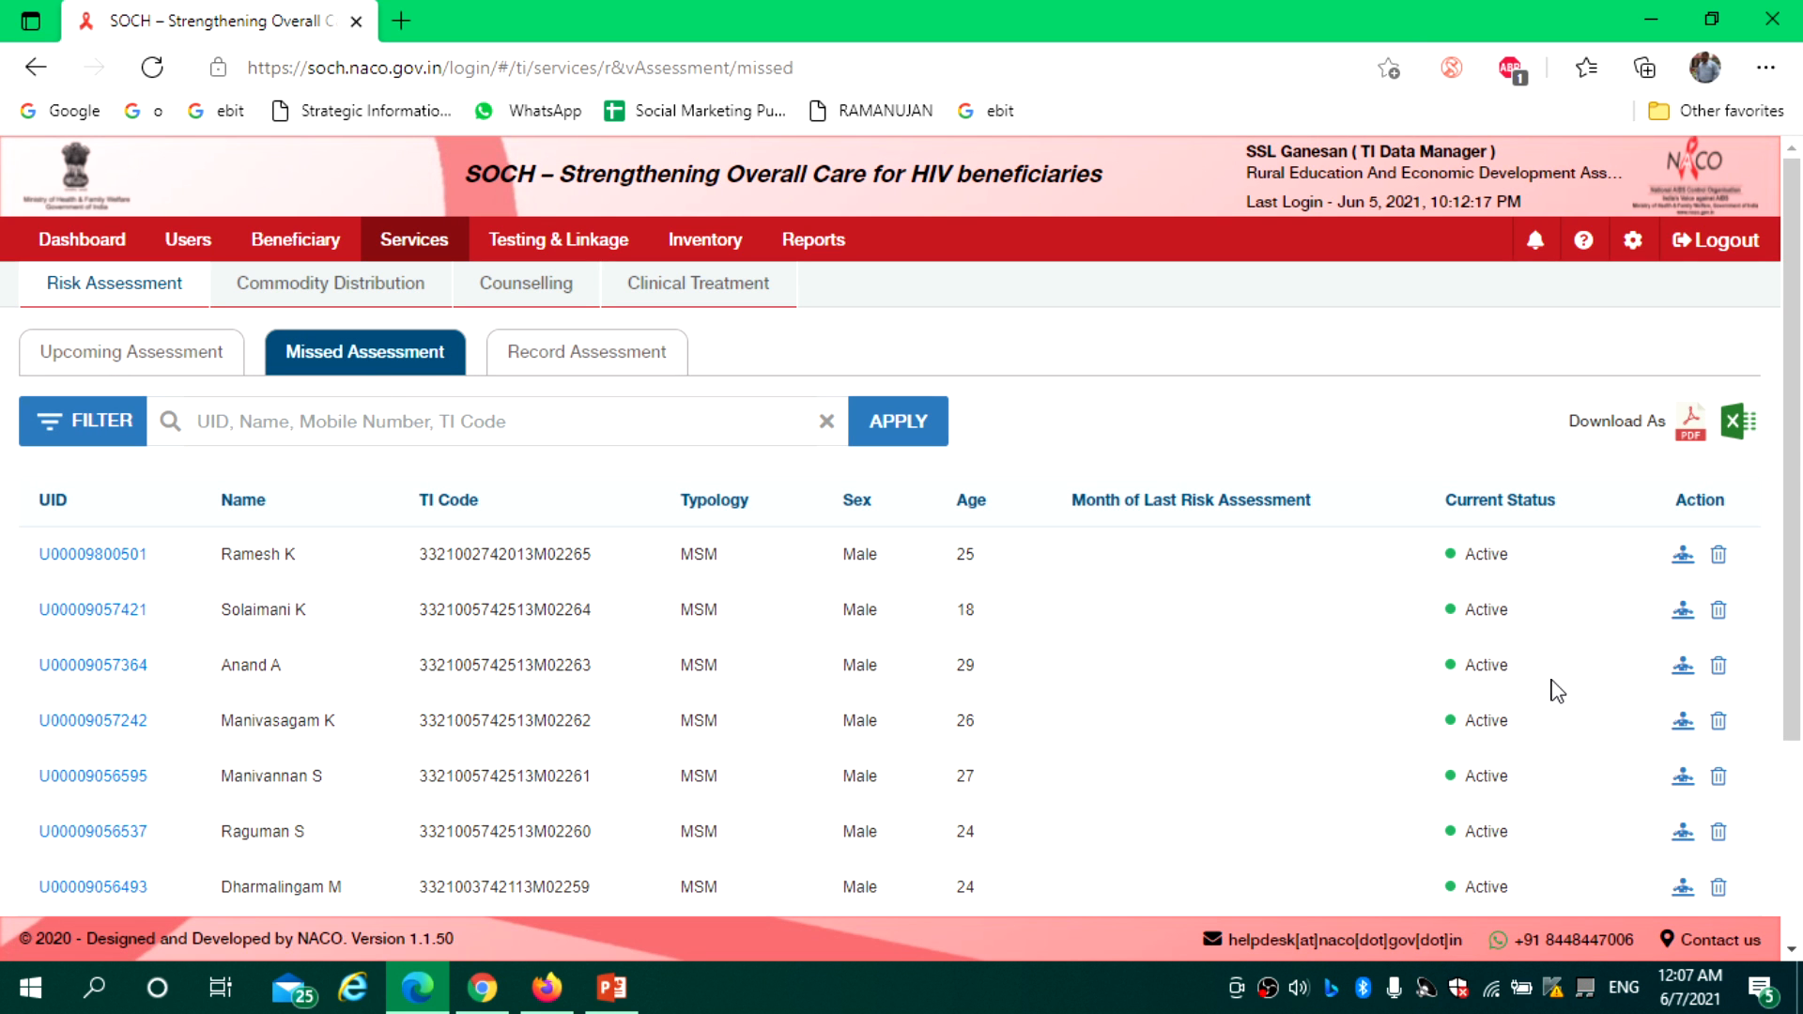
left_click(1682, 555)
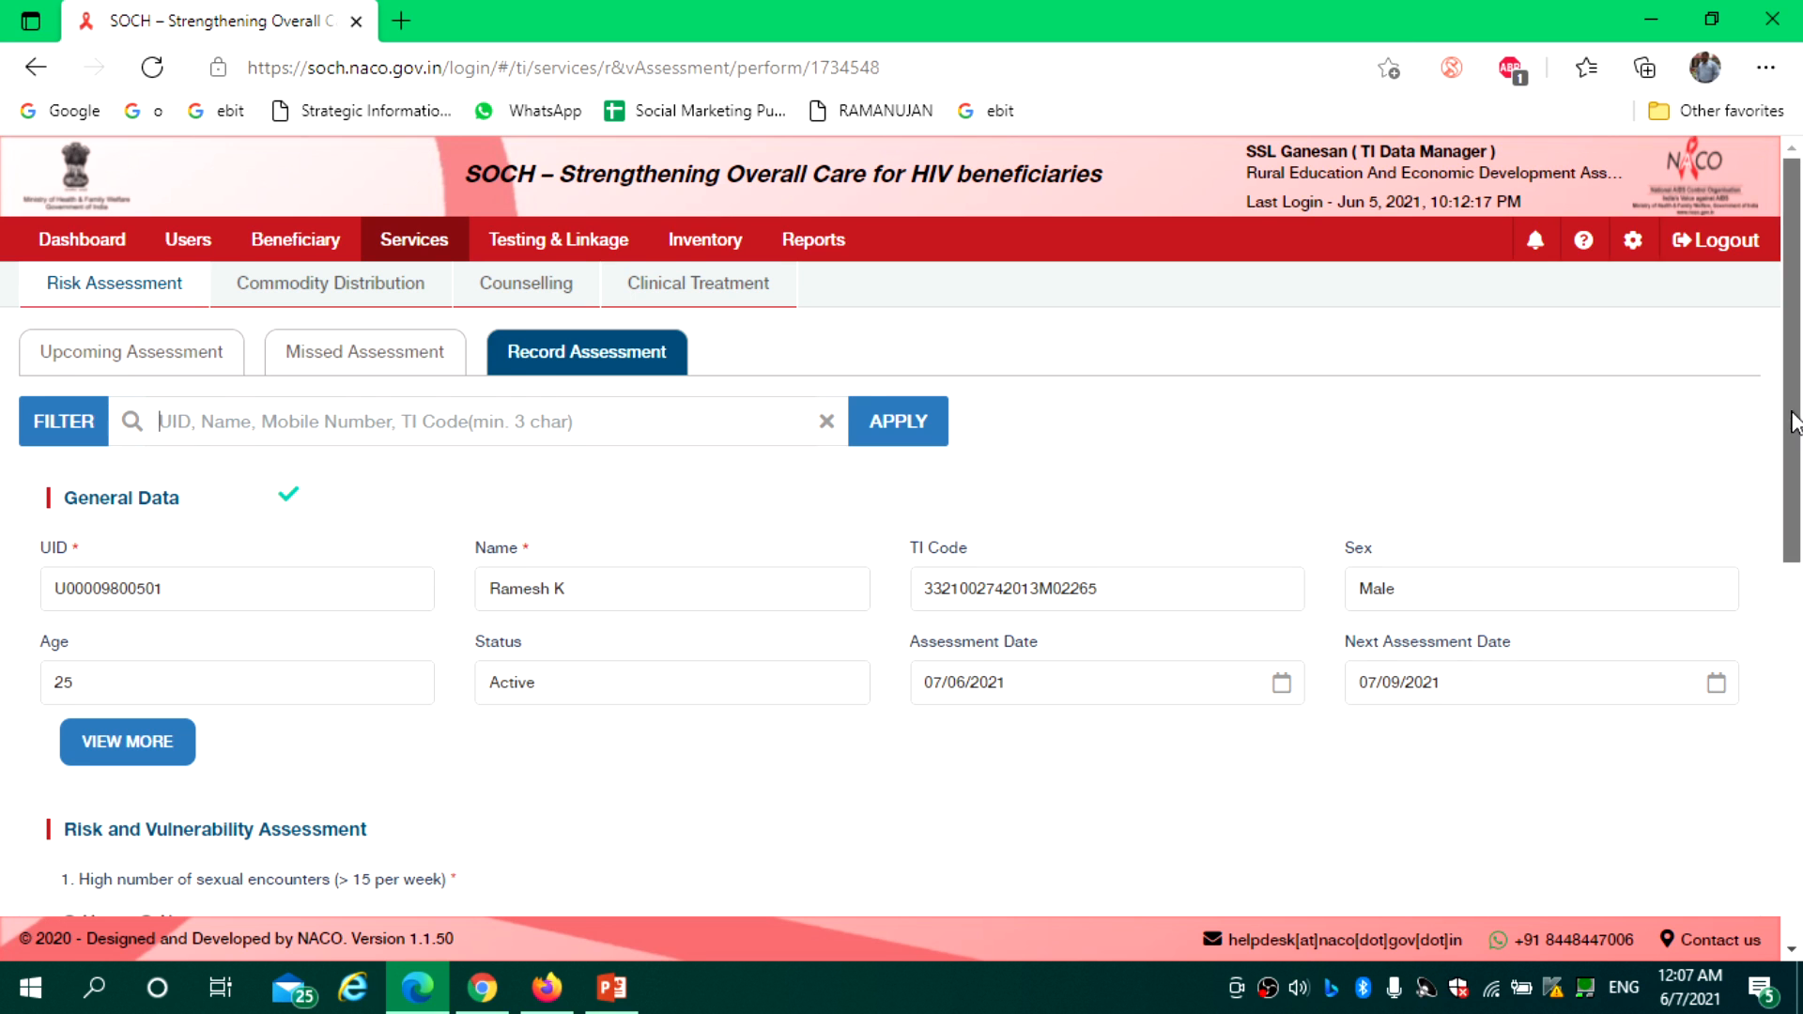
Set condom requirement to 20; answer sex-work first year yes, STI no, alcohol yes, unsafe sex yes
scroll(1794, 421, "down", 5)
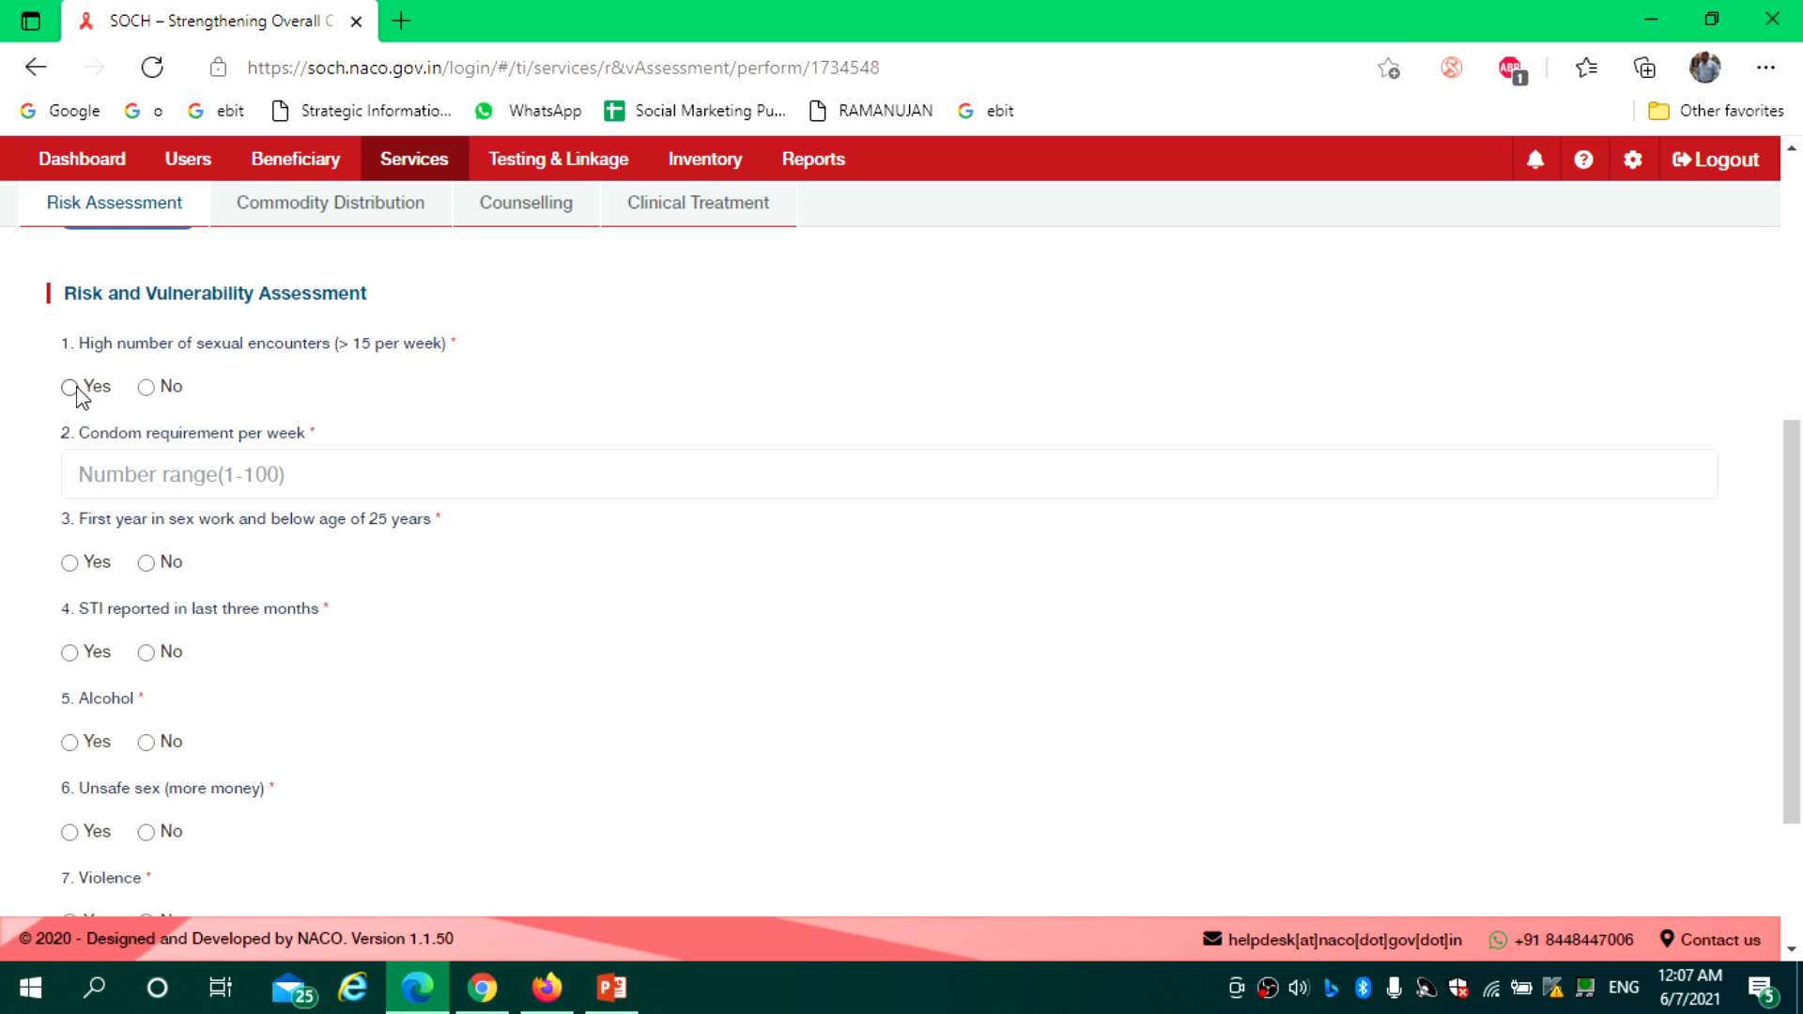
left_click(158, 482)
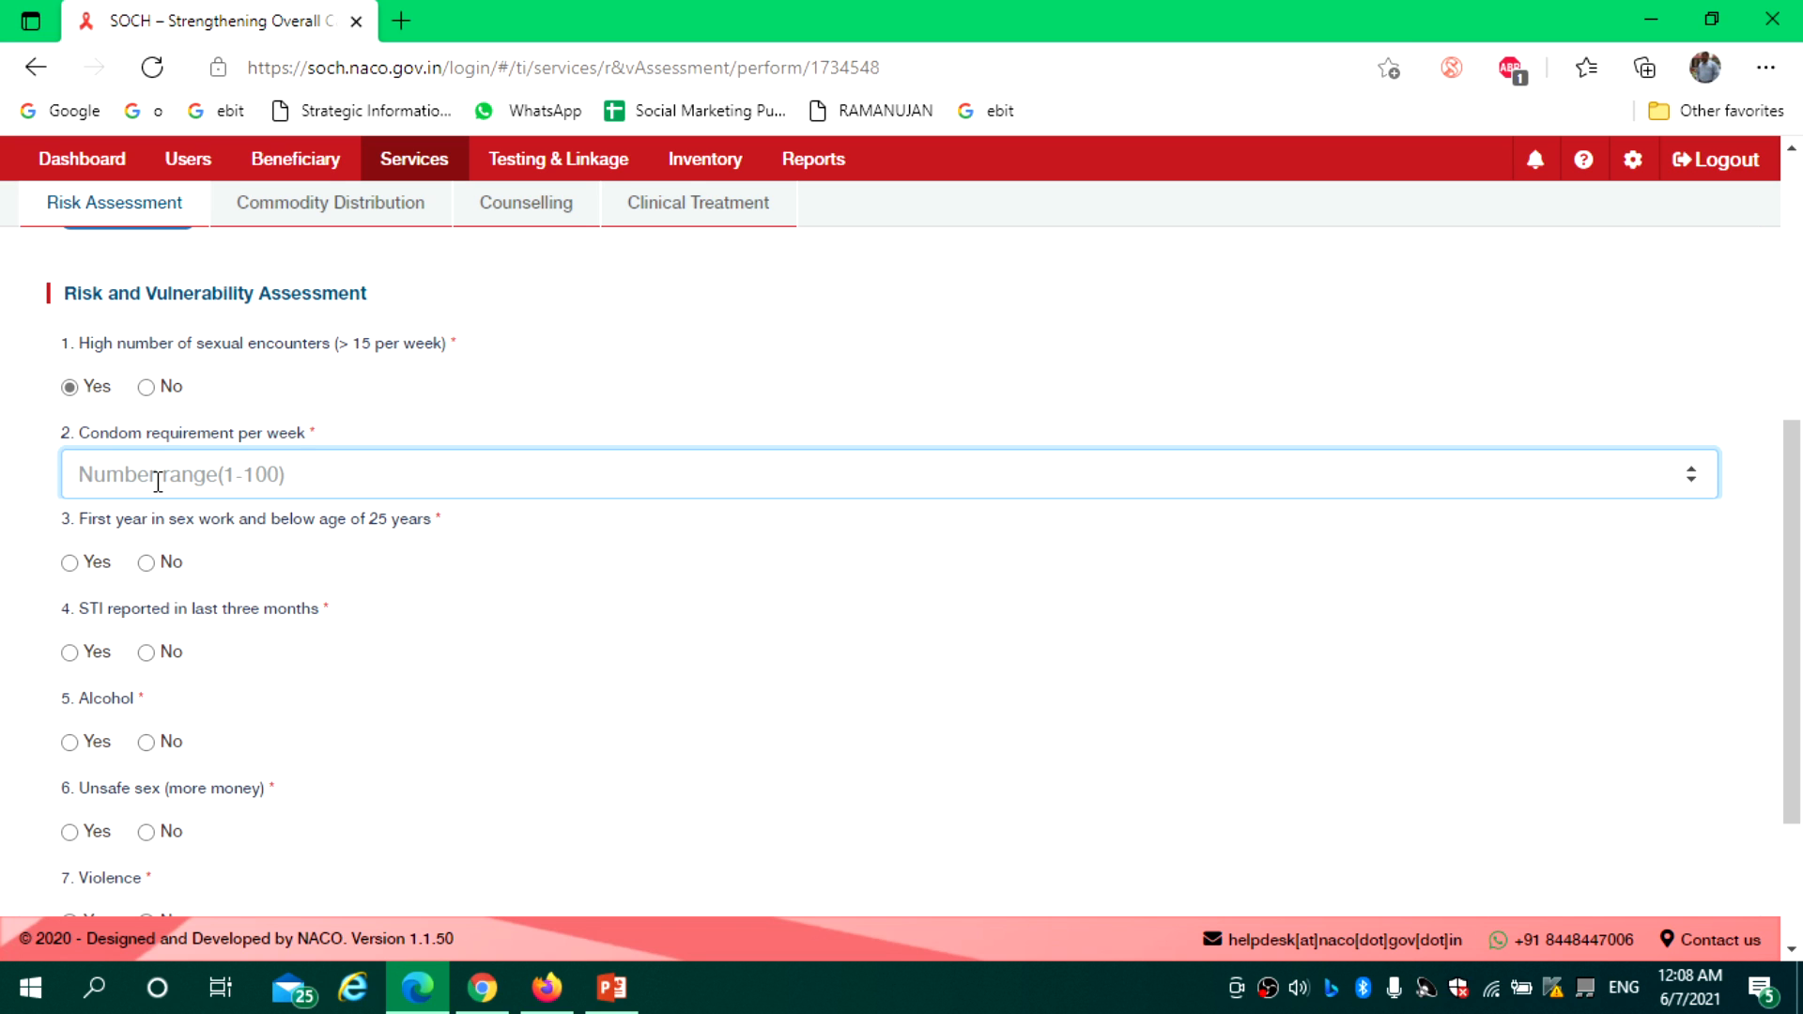
type("20")
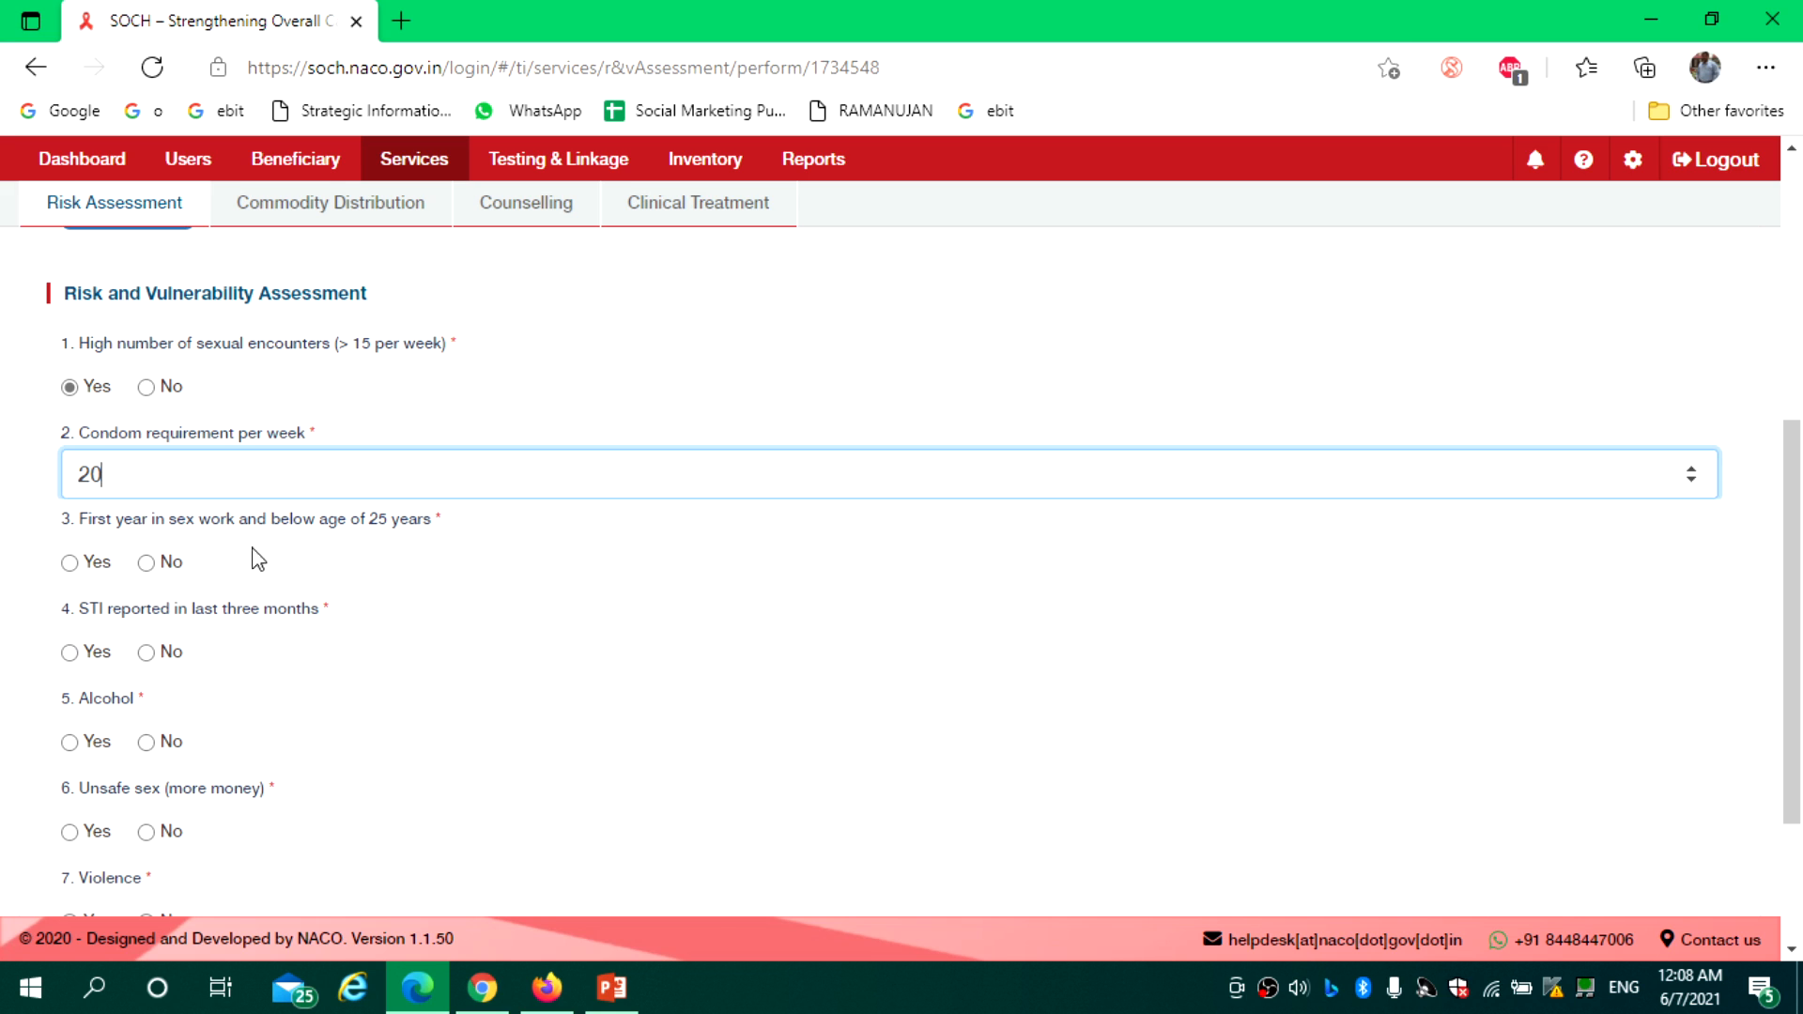
left_click(98, 565)
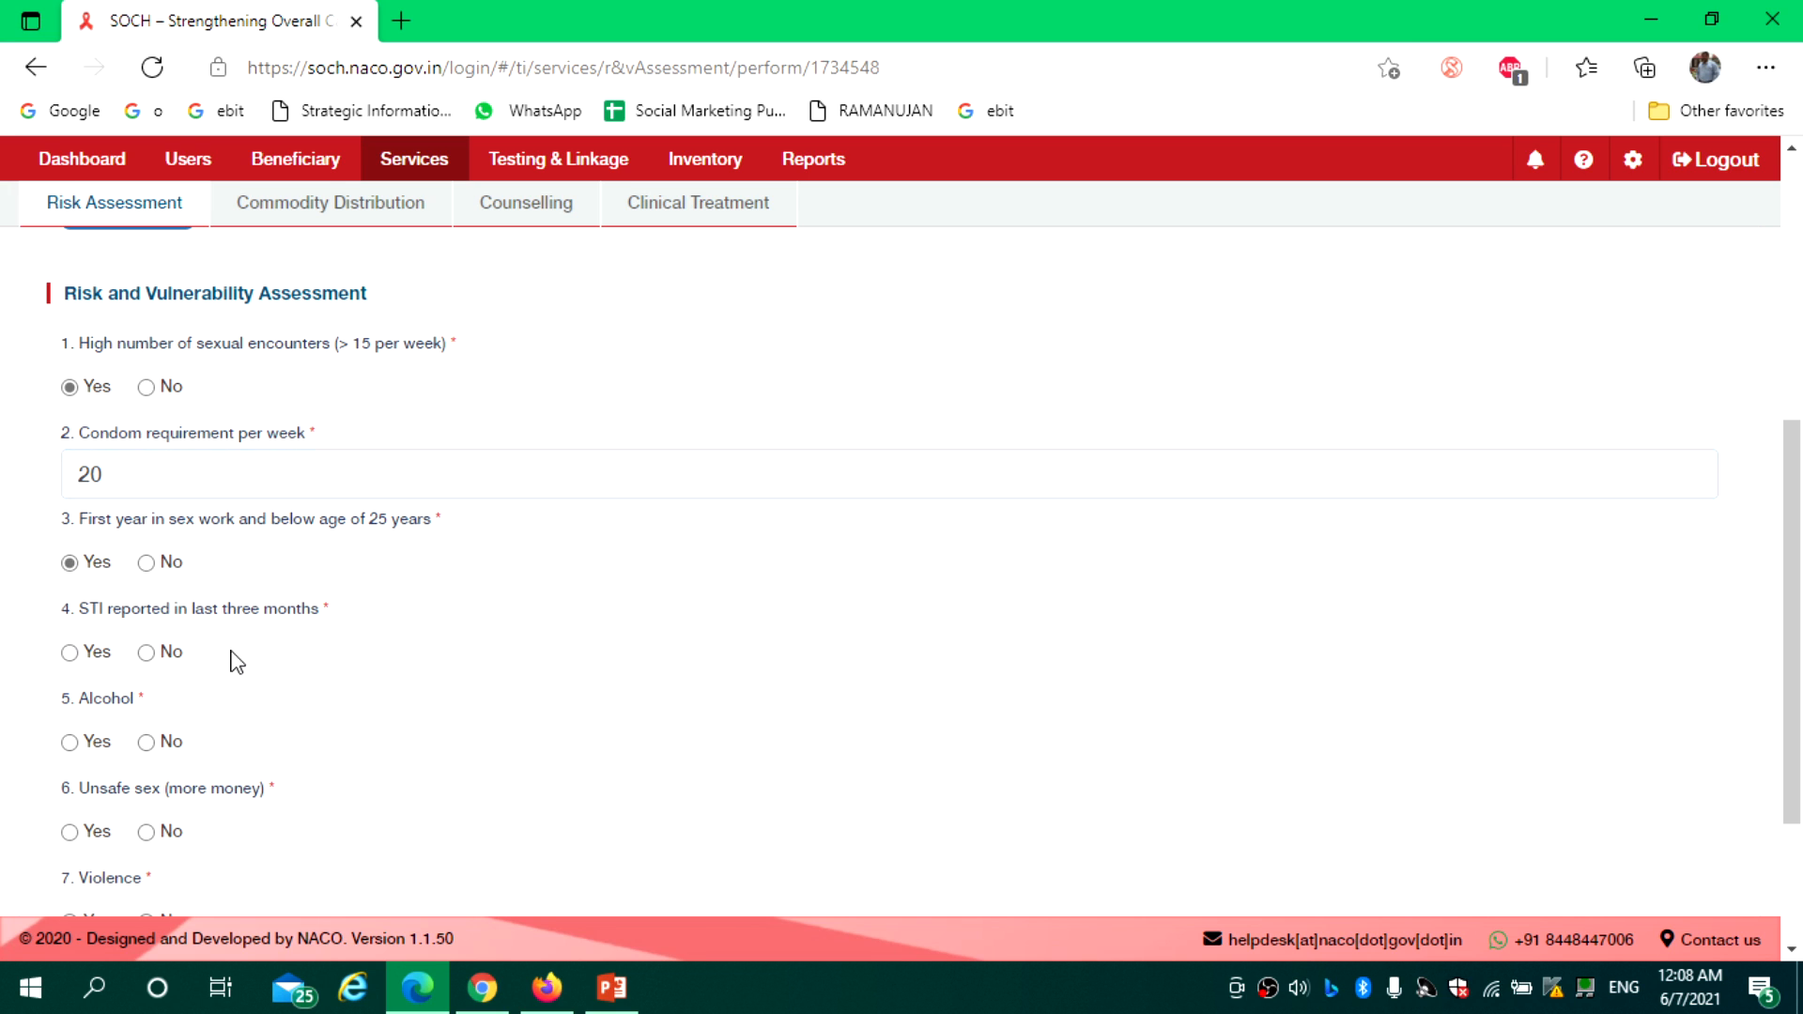
left_click(147, 654)
left_click(70, 742)
left_click(90, 833)
Answer violence no and low condom use yes, then save the risk assessment
left_click_drag(1792, 469, 1777, 695)
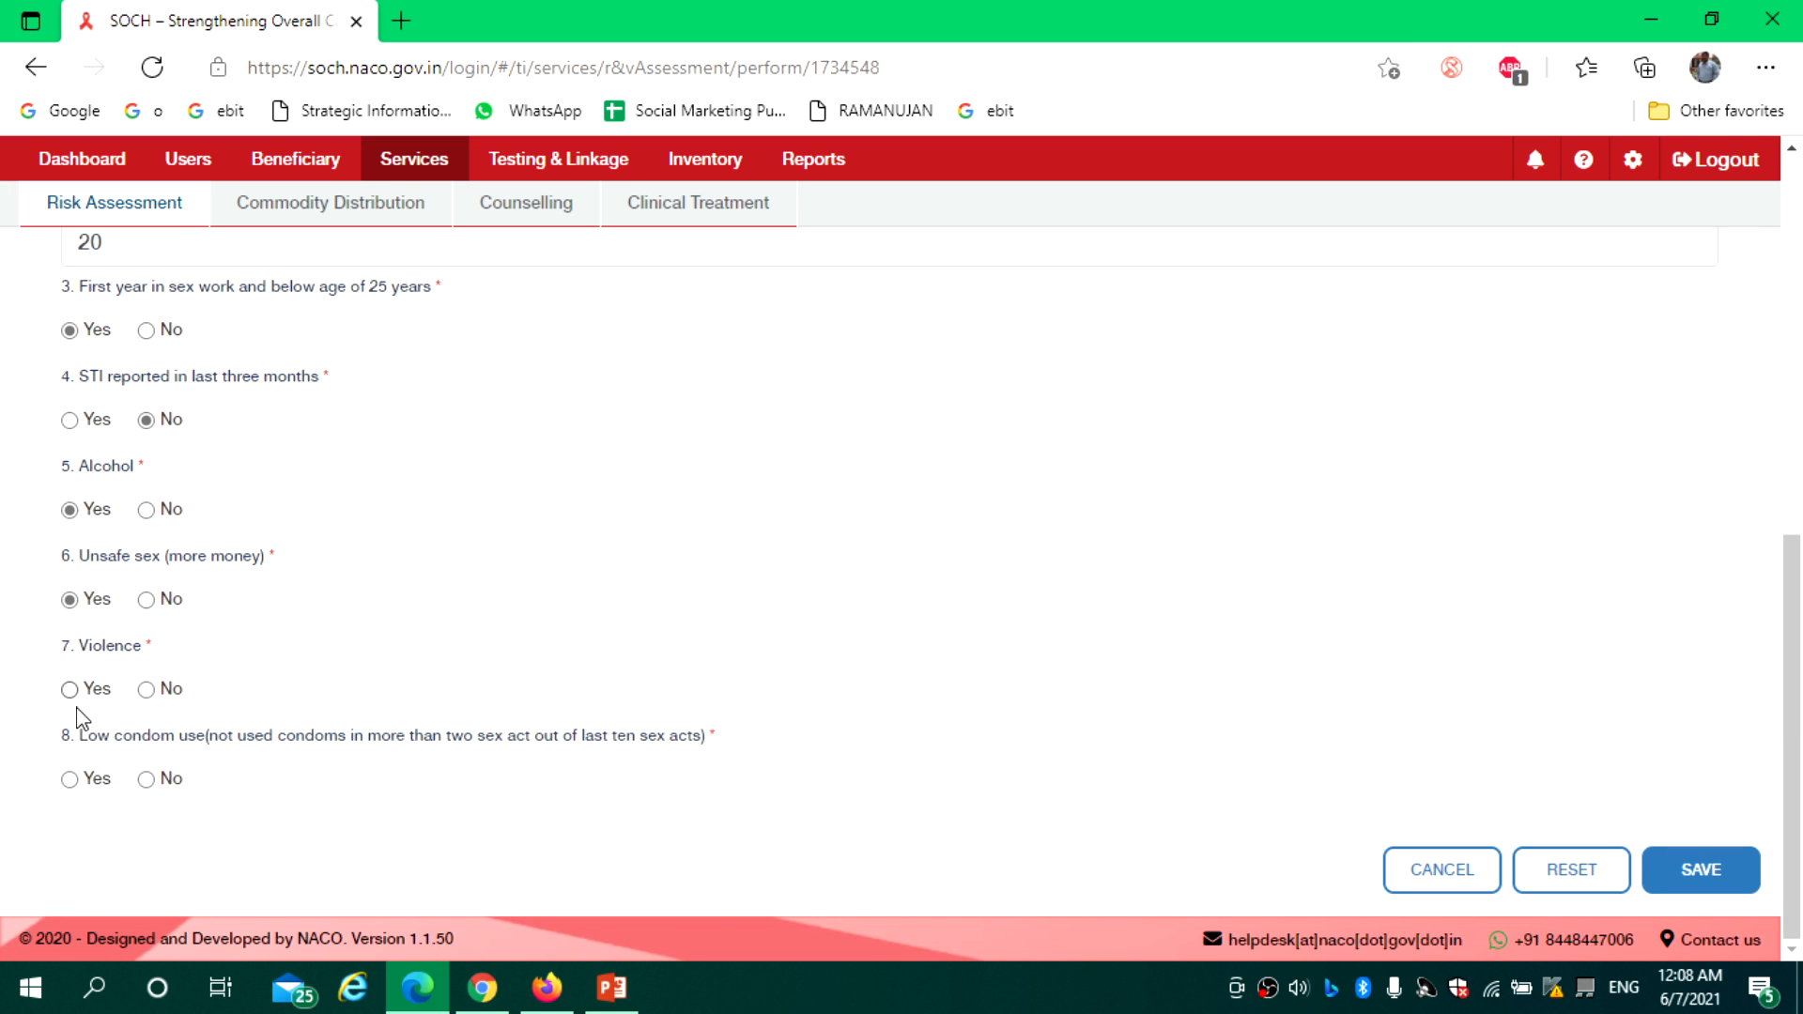
left_click(146, 692)
left_click(70, 779)
left_click(1705, 883)
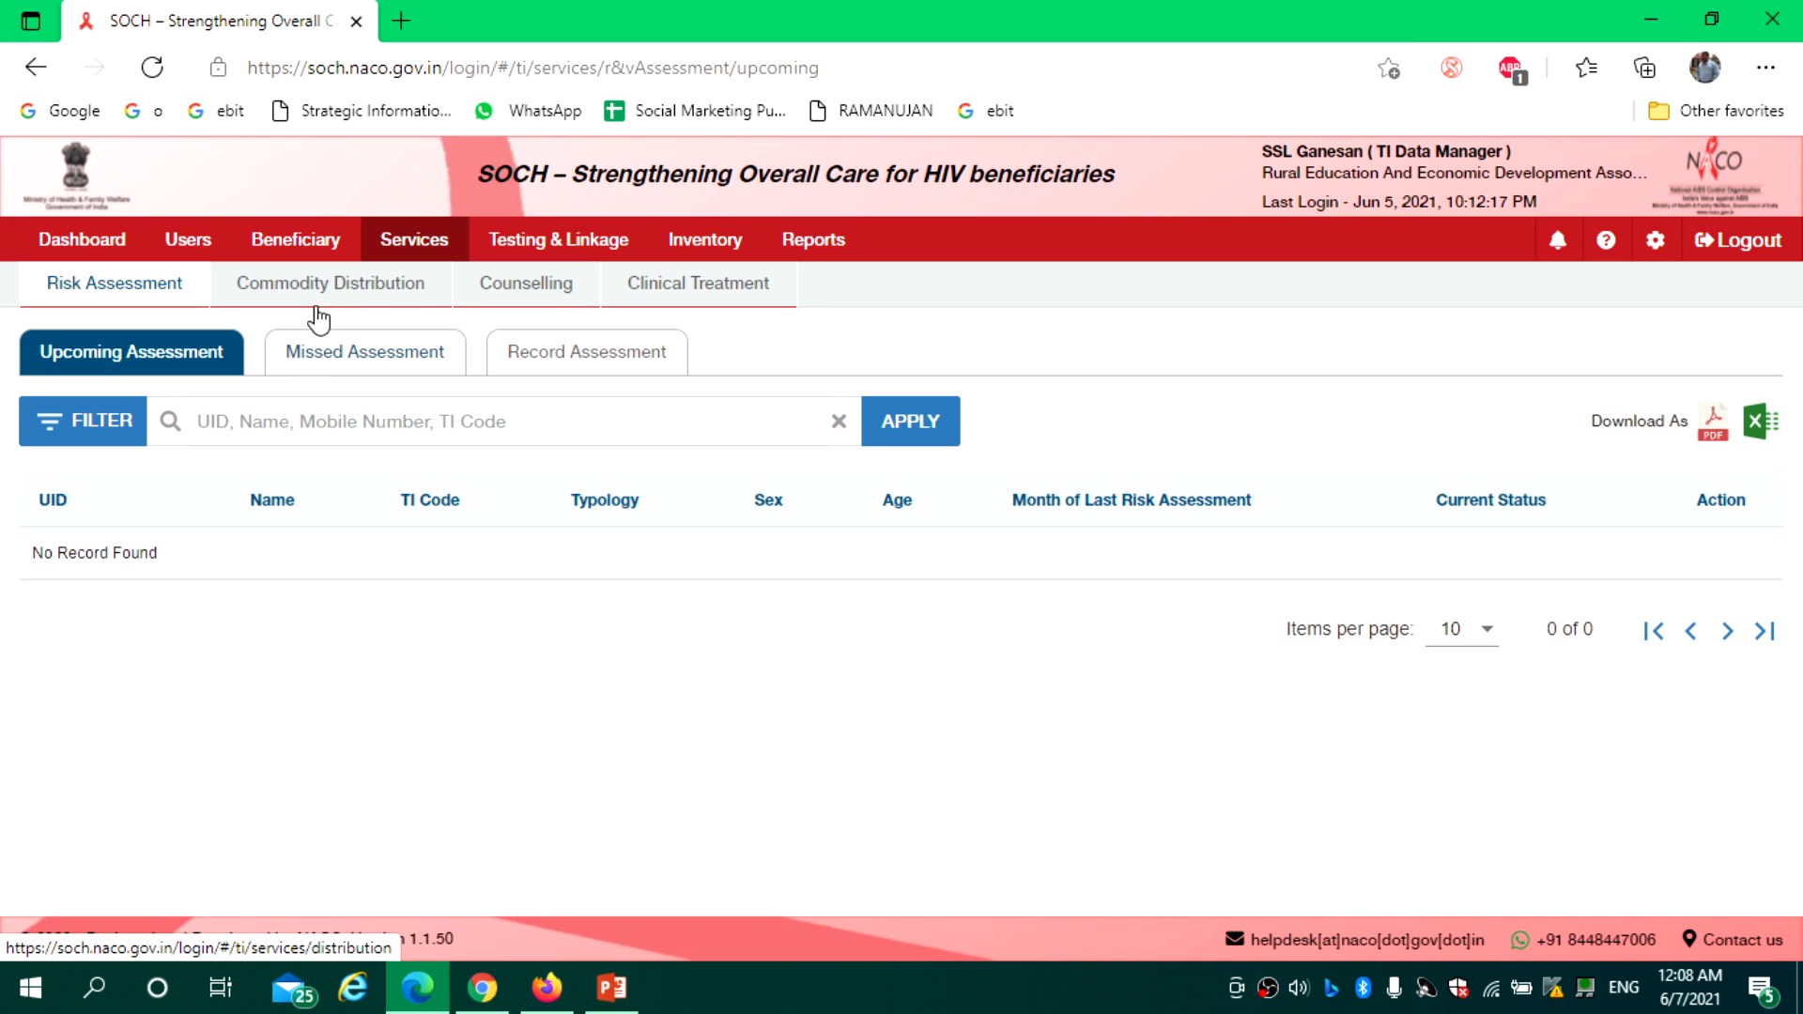
Search beneficiaries by name and open the first match's Services Calendar
left_click(295, 240)
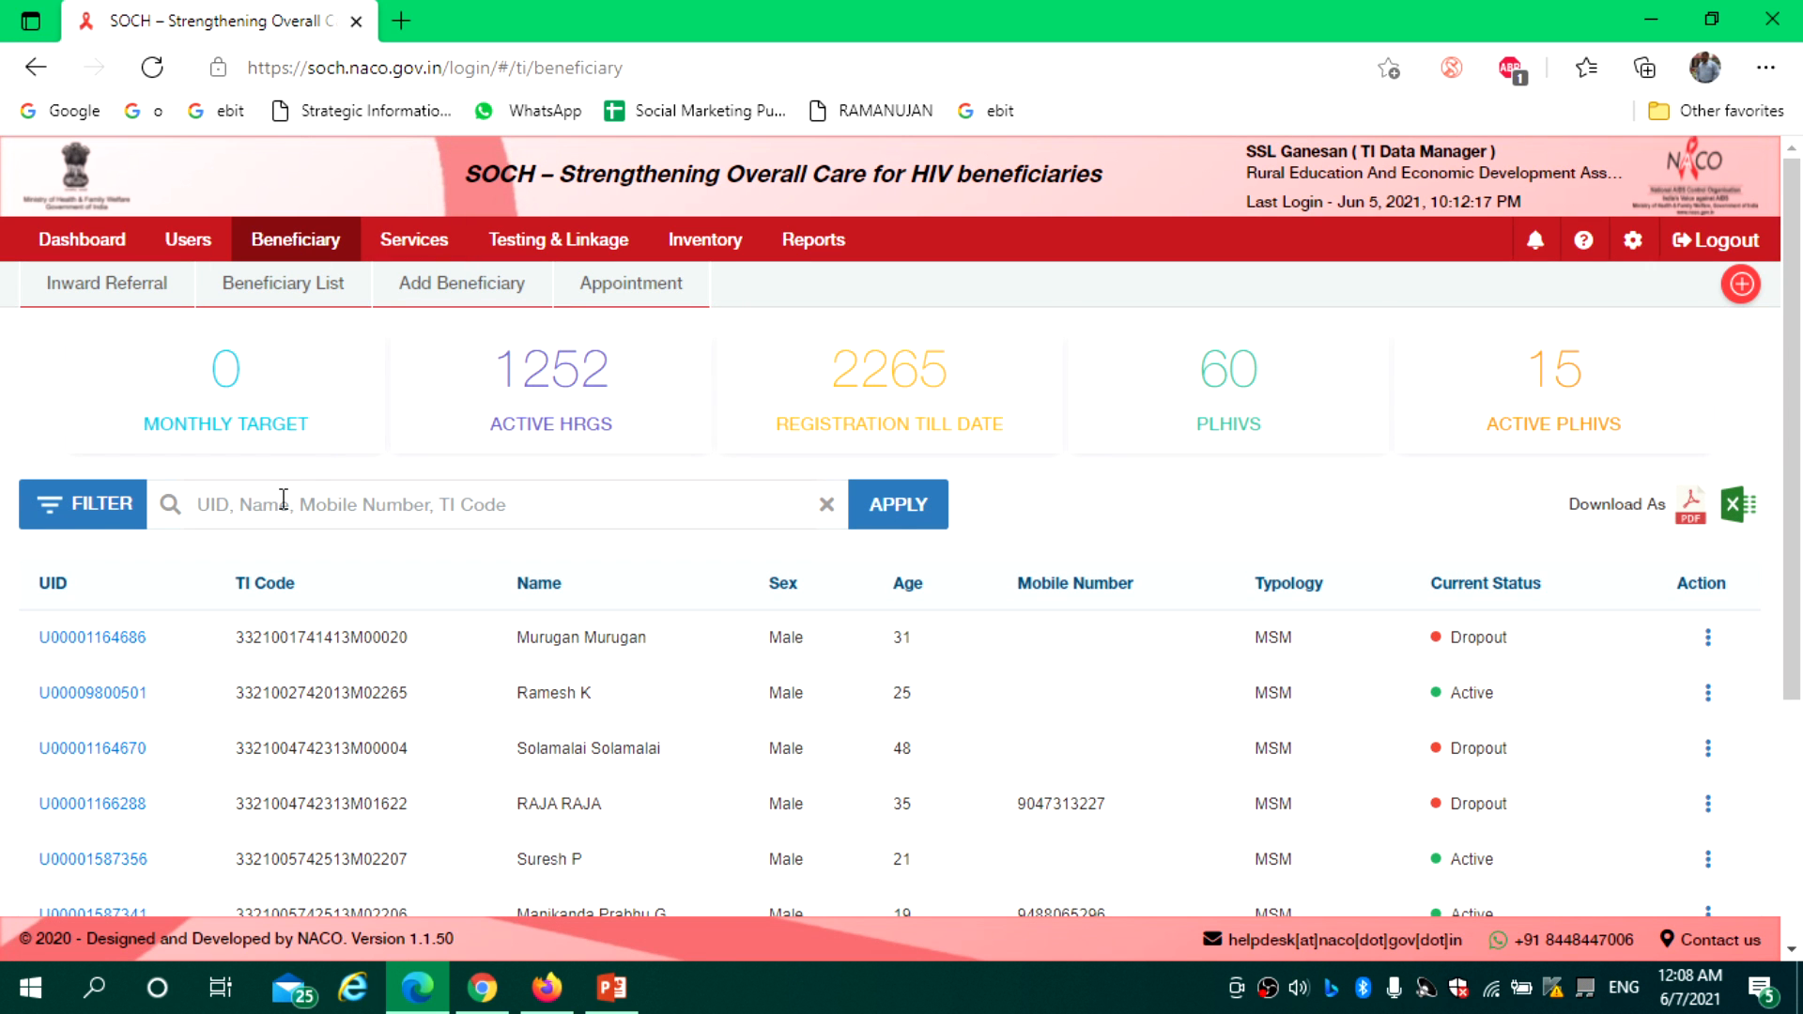
left_click(284, 498)
type("ra")
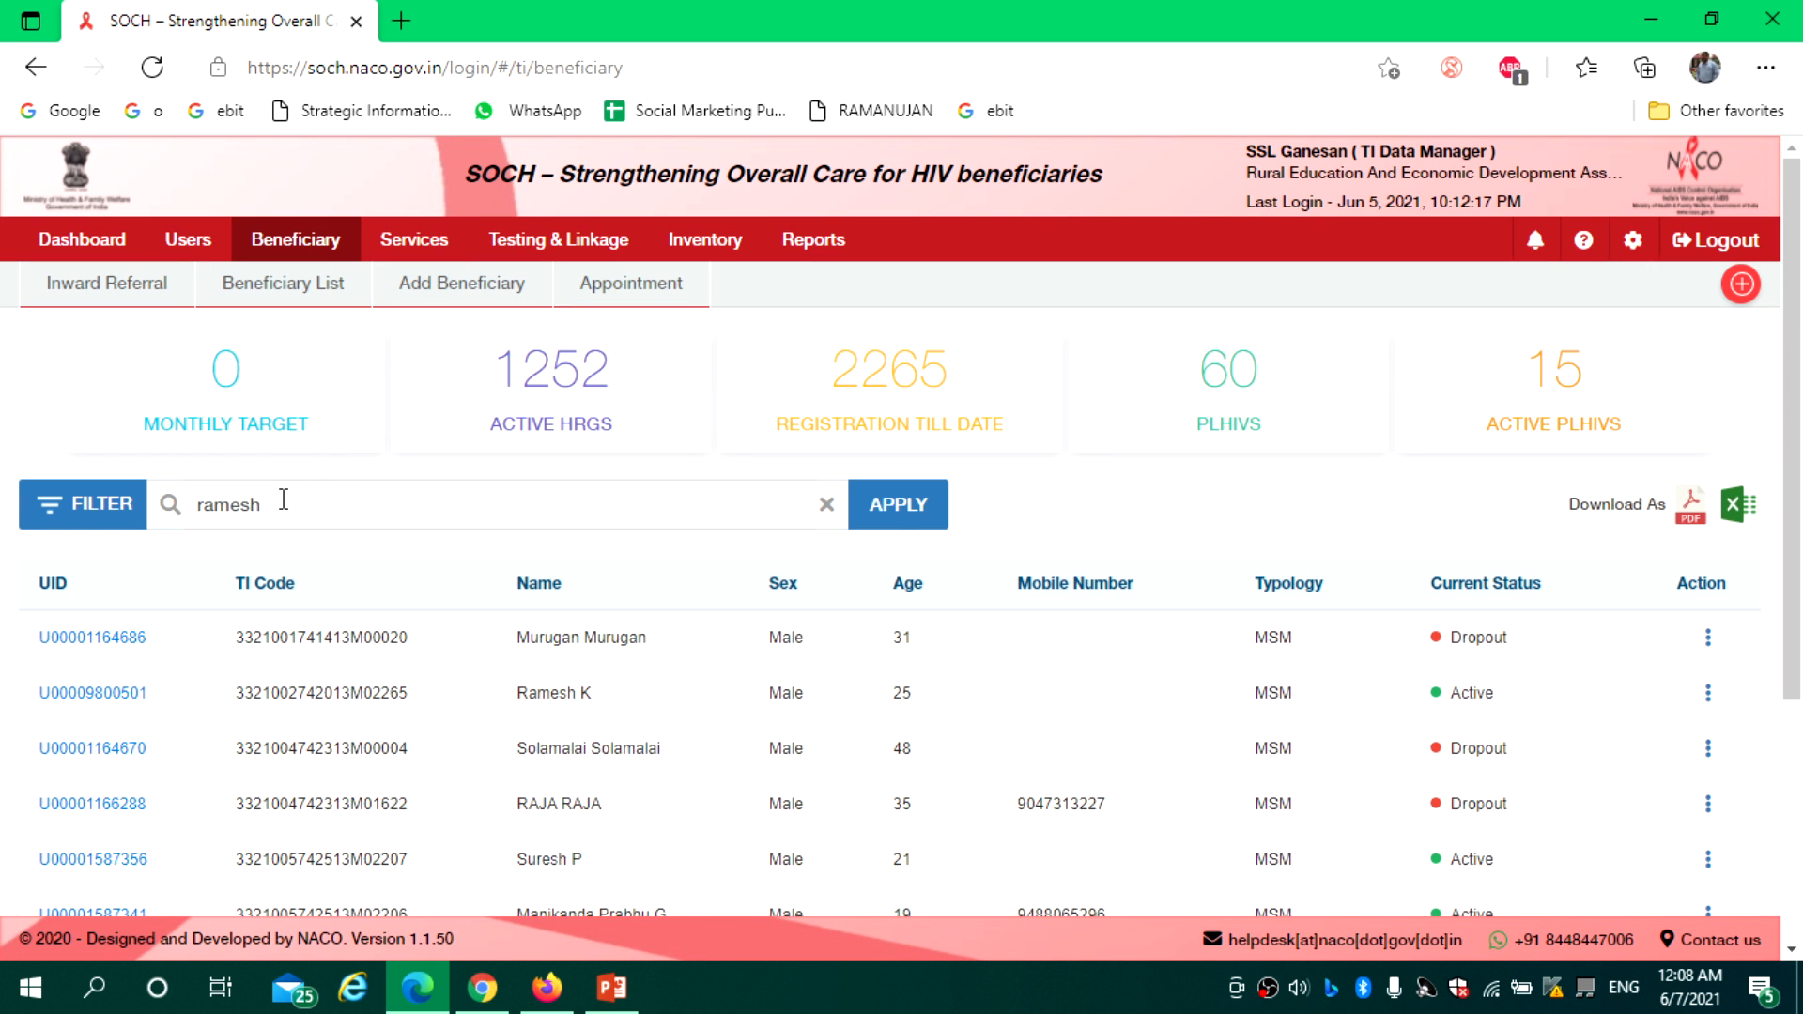
type("mesh")
key("Return")
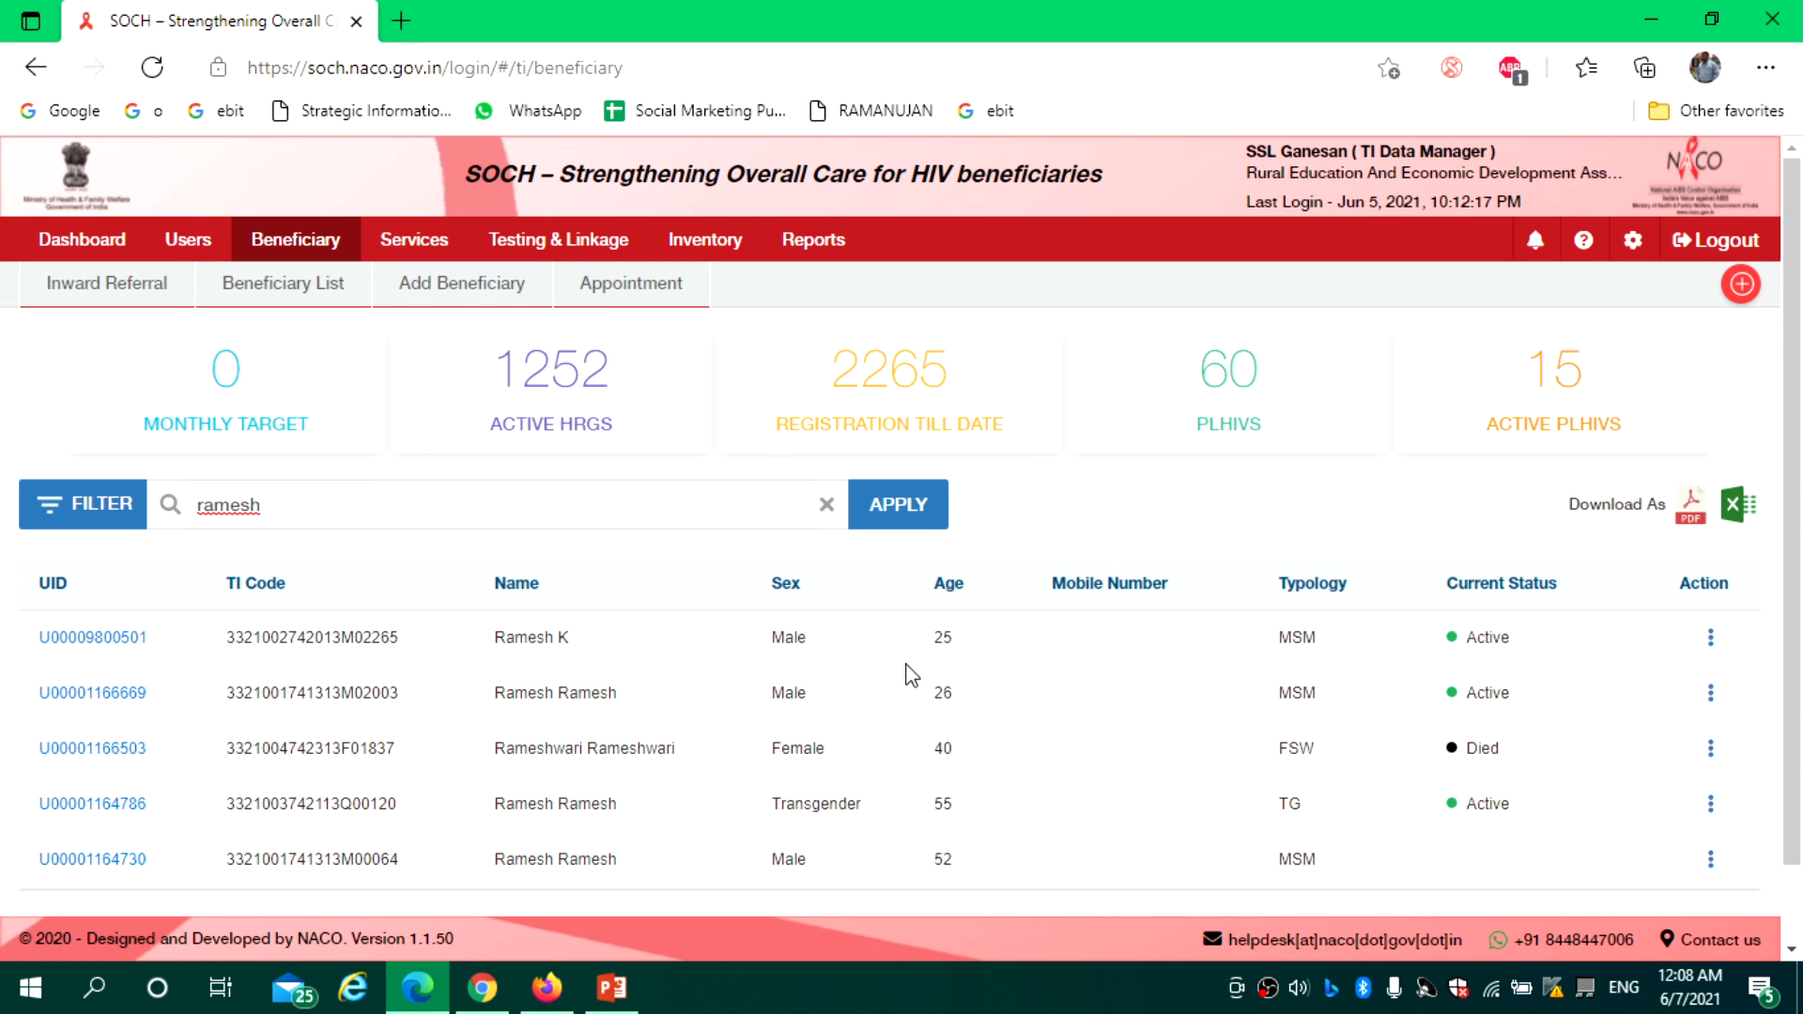
left_click(1711, 639)
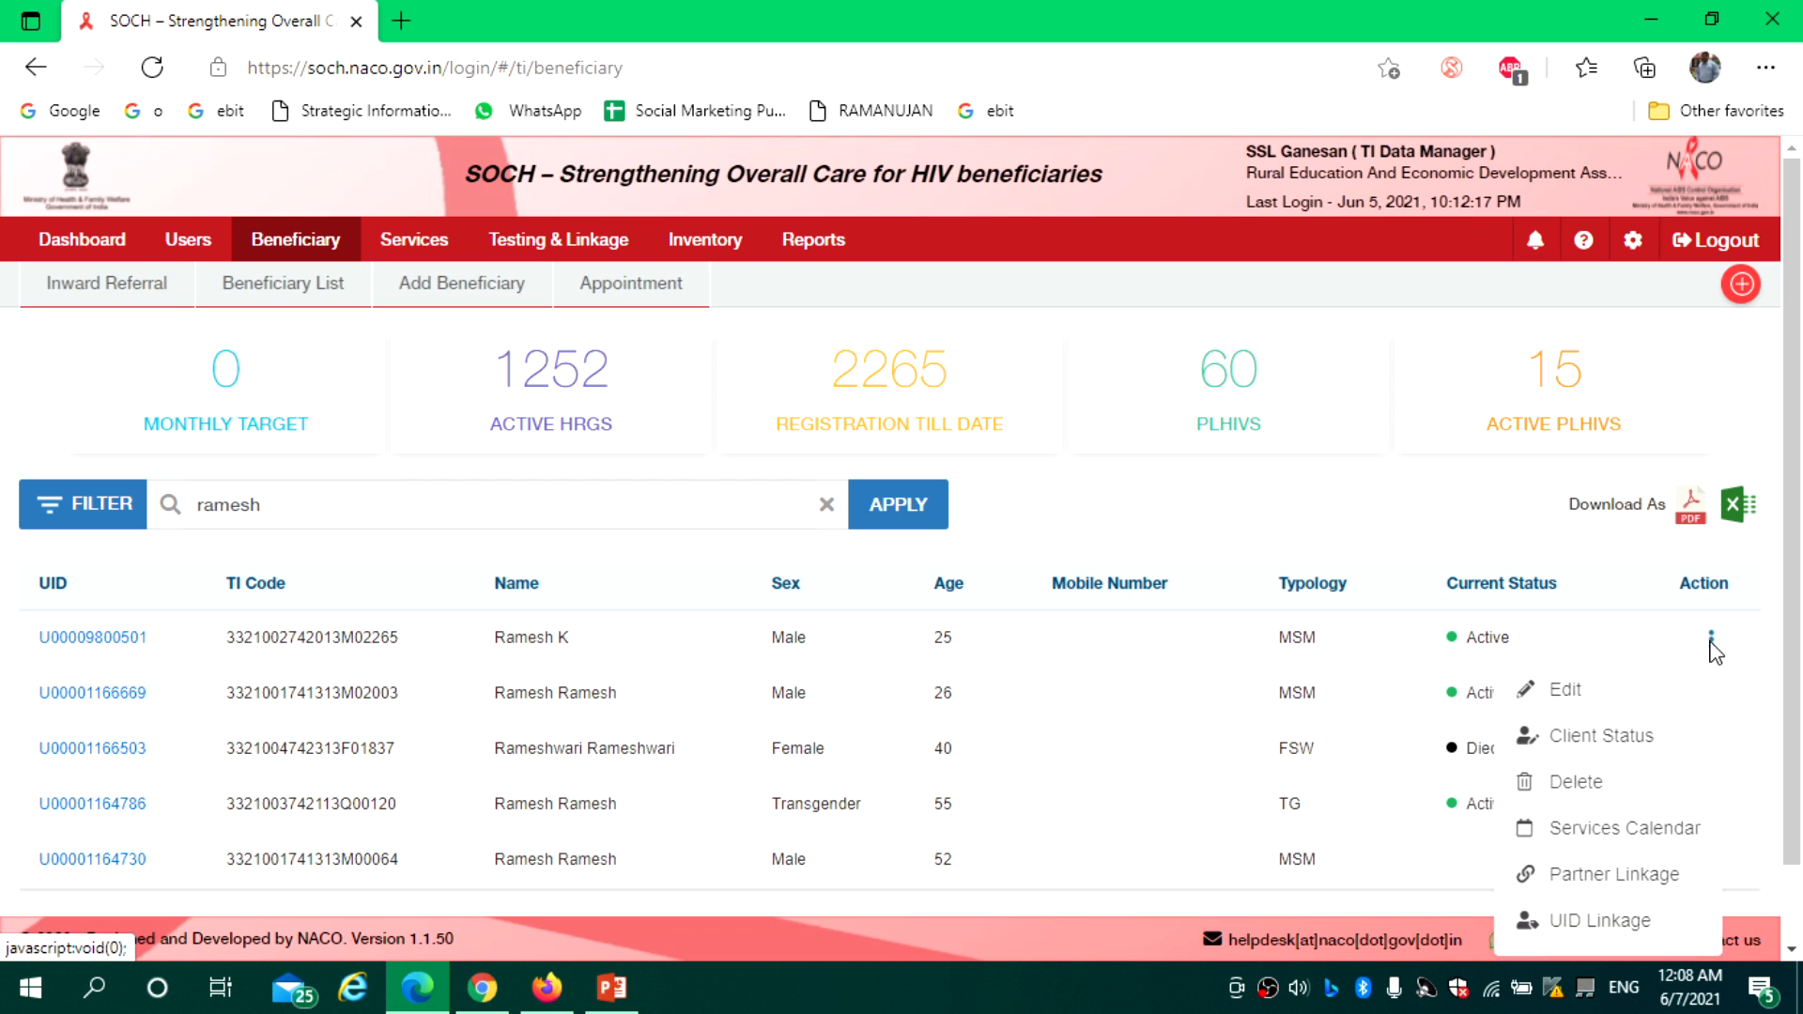
left_click(1628, 830)
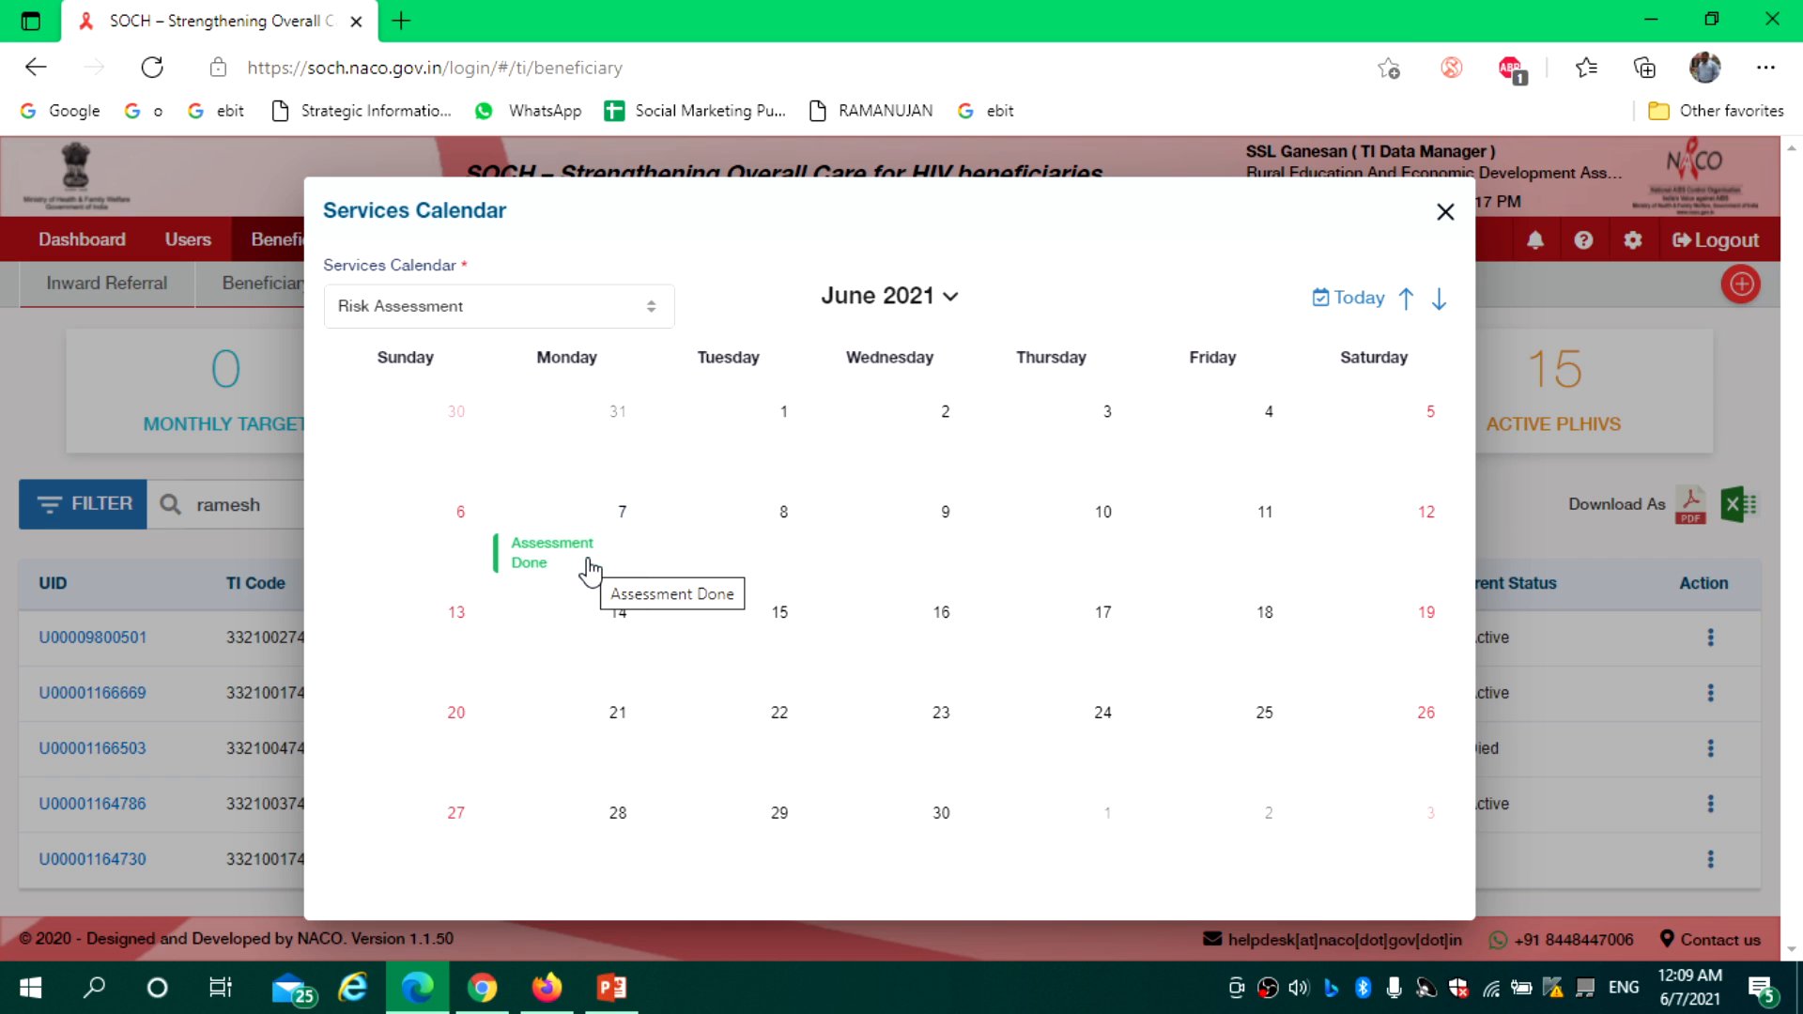
Expand and collapse the 7 June Assessment Done entry, then close the calendar
left_click(556, 563)
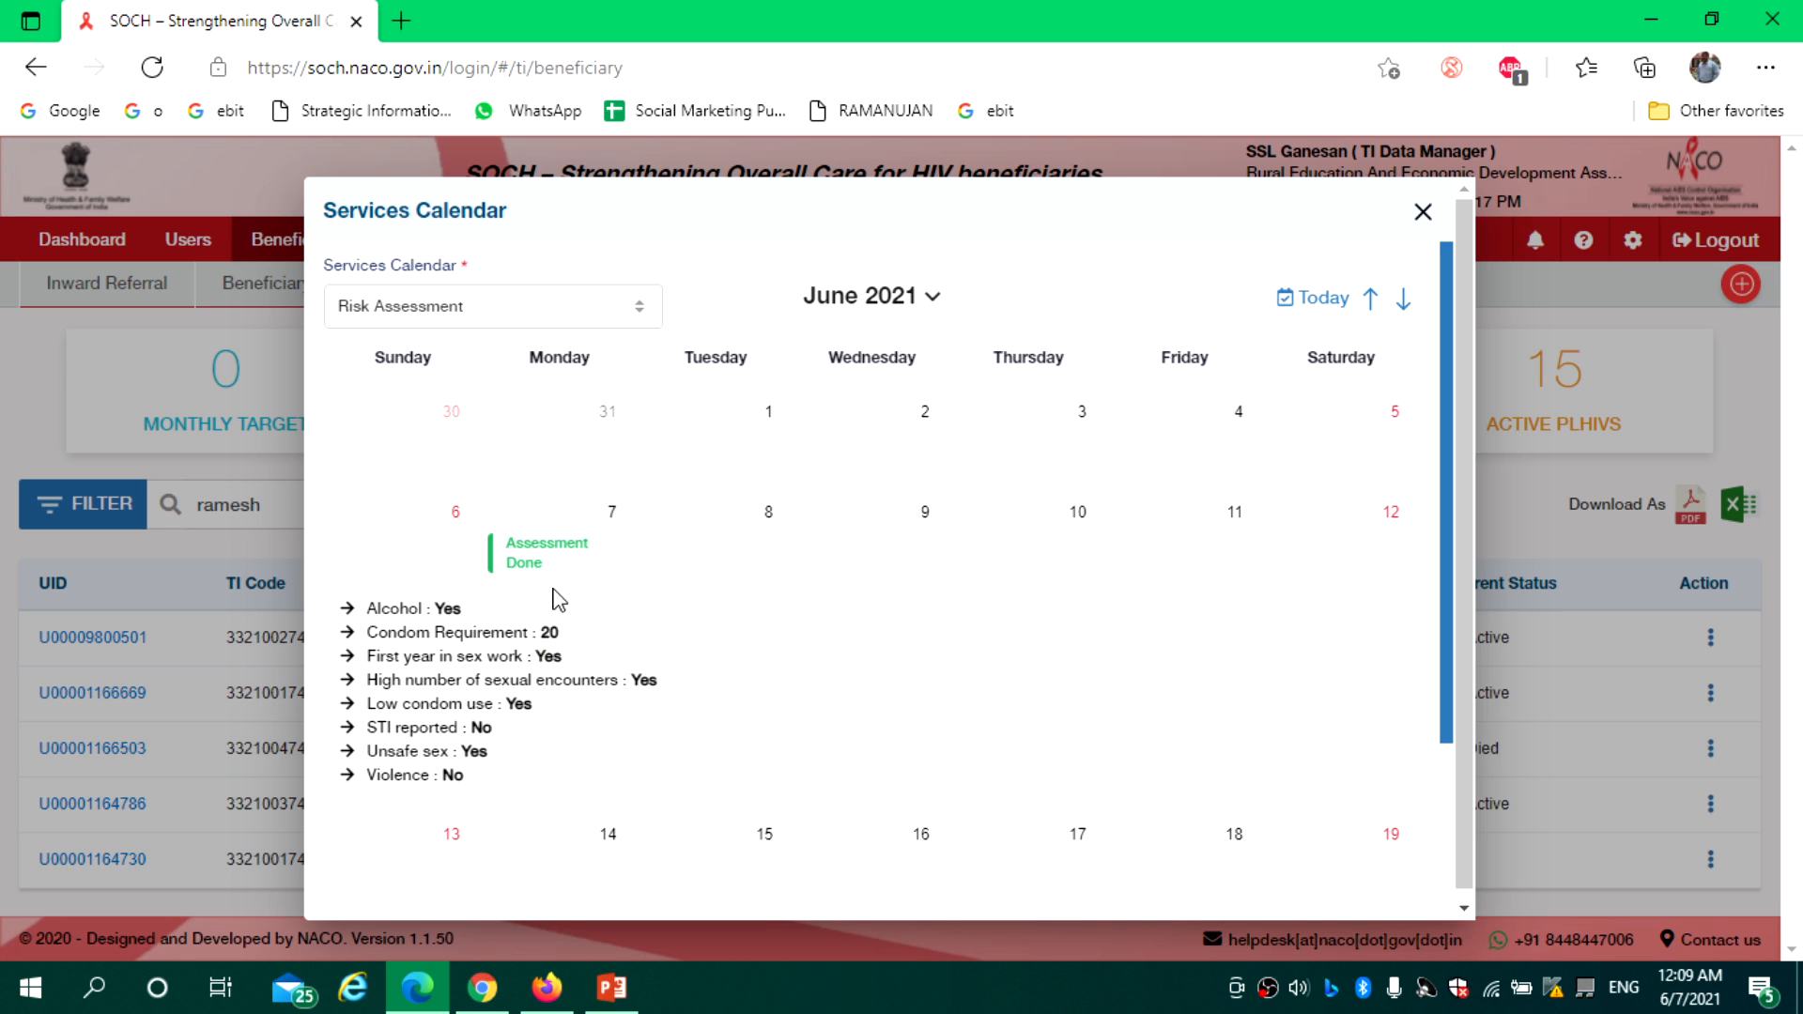
left_click(540, 542)
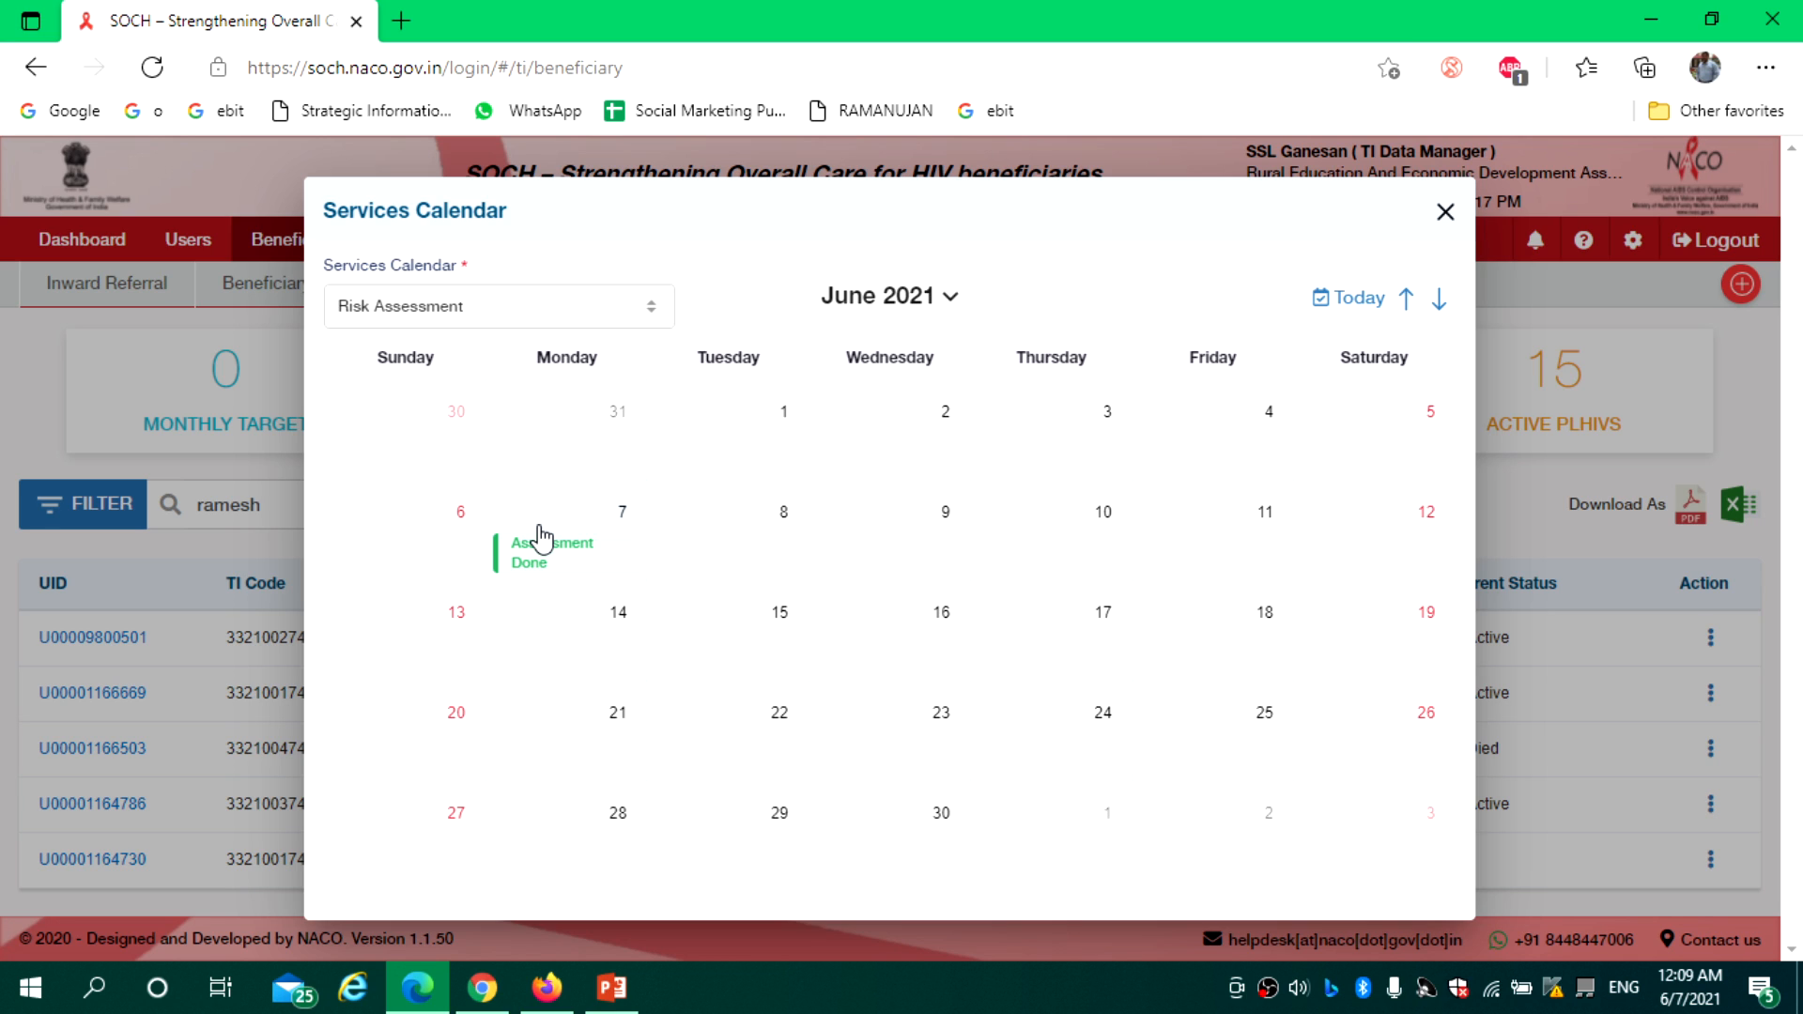
left_click(1444, 212)
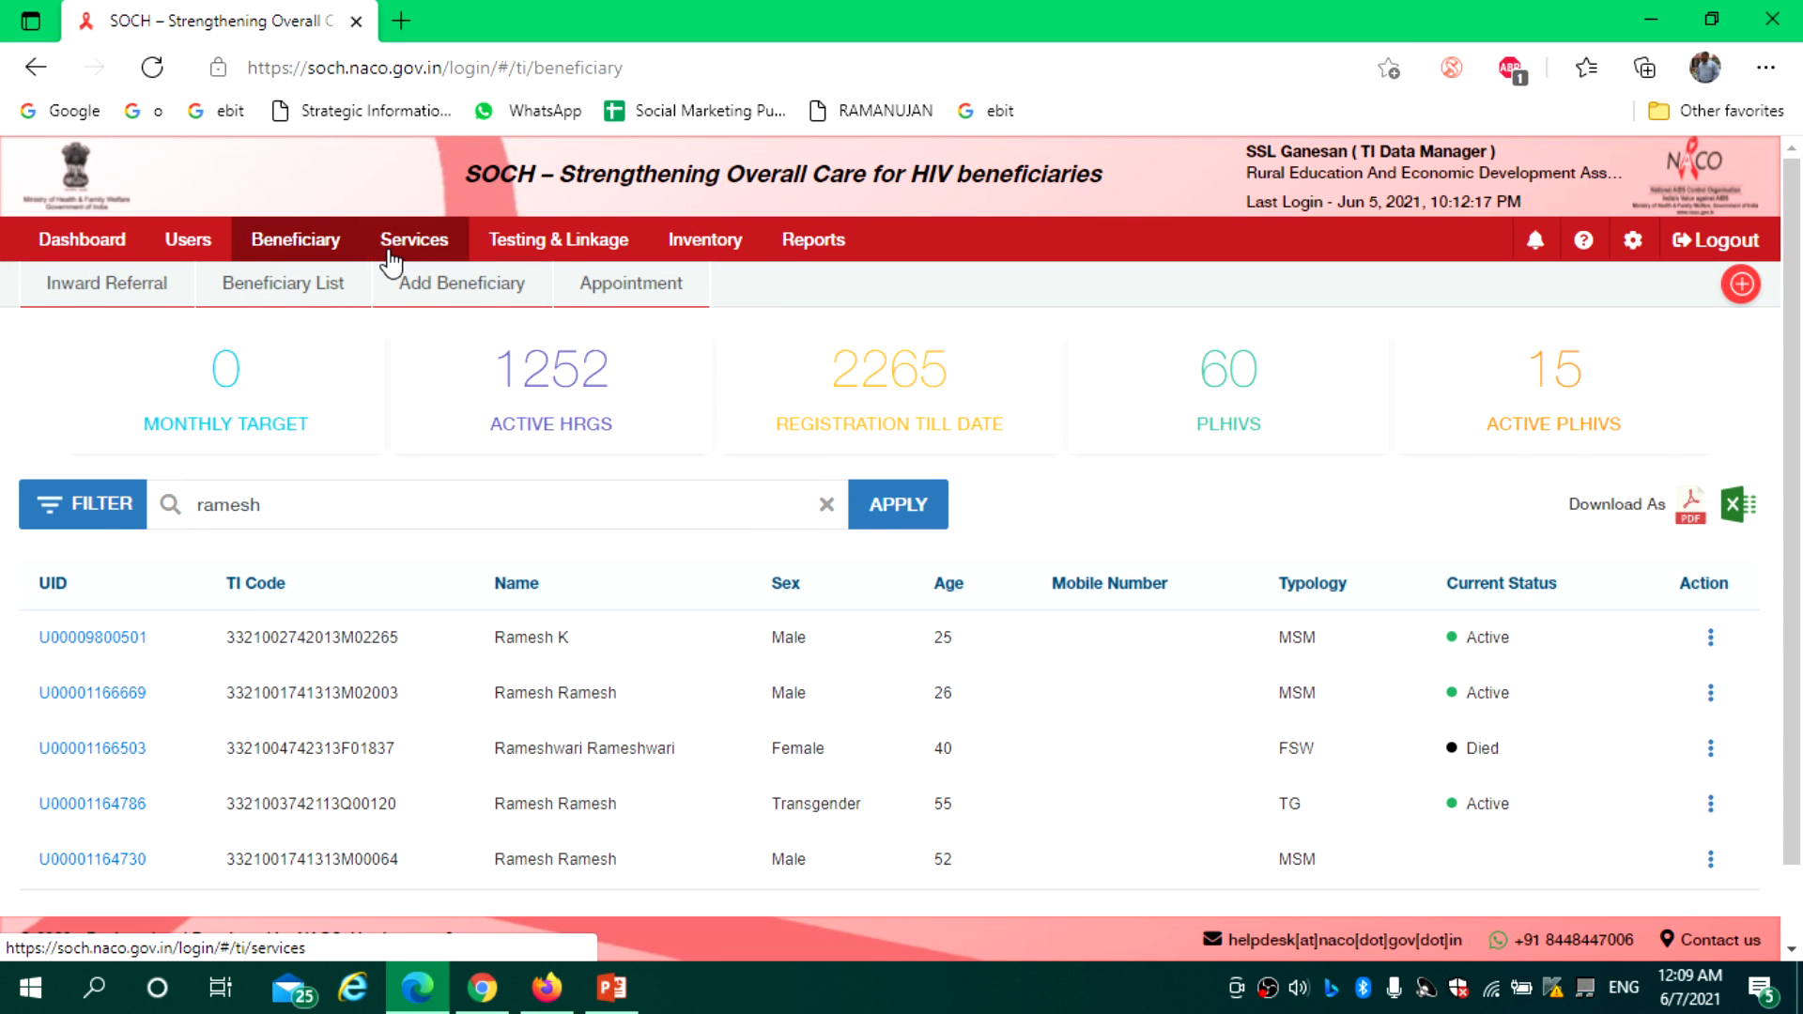
Check missed assessments, open the blank Record Assessment form, then switch to Commodity Distribution
left_click(395, 250)
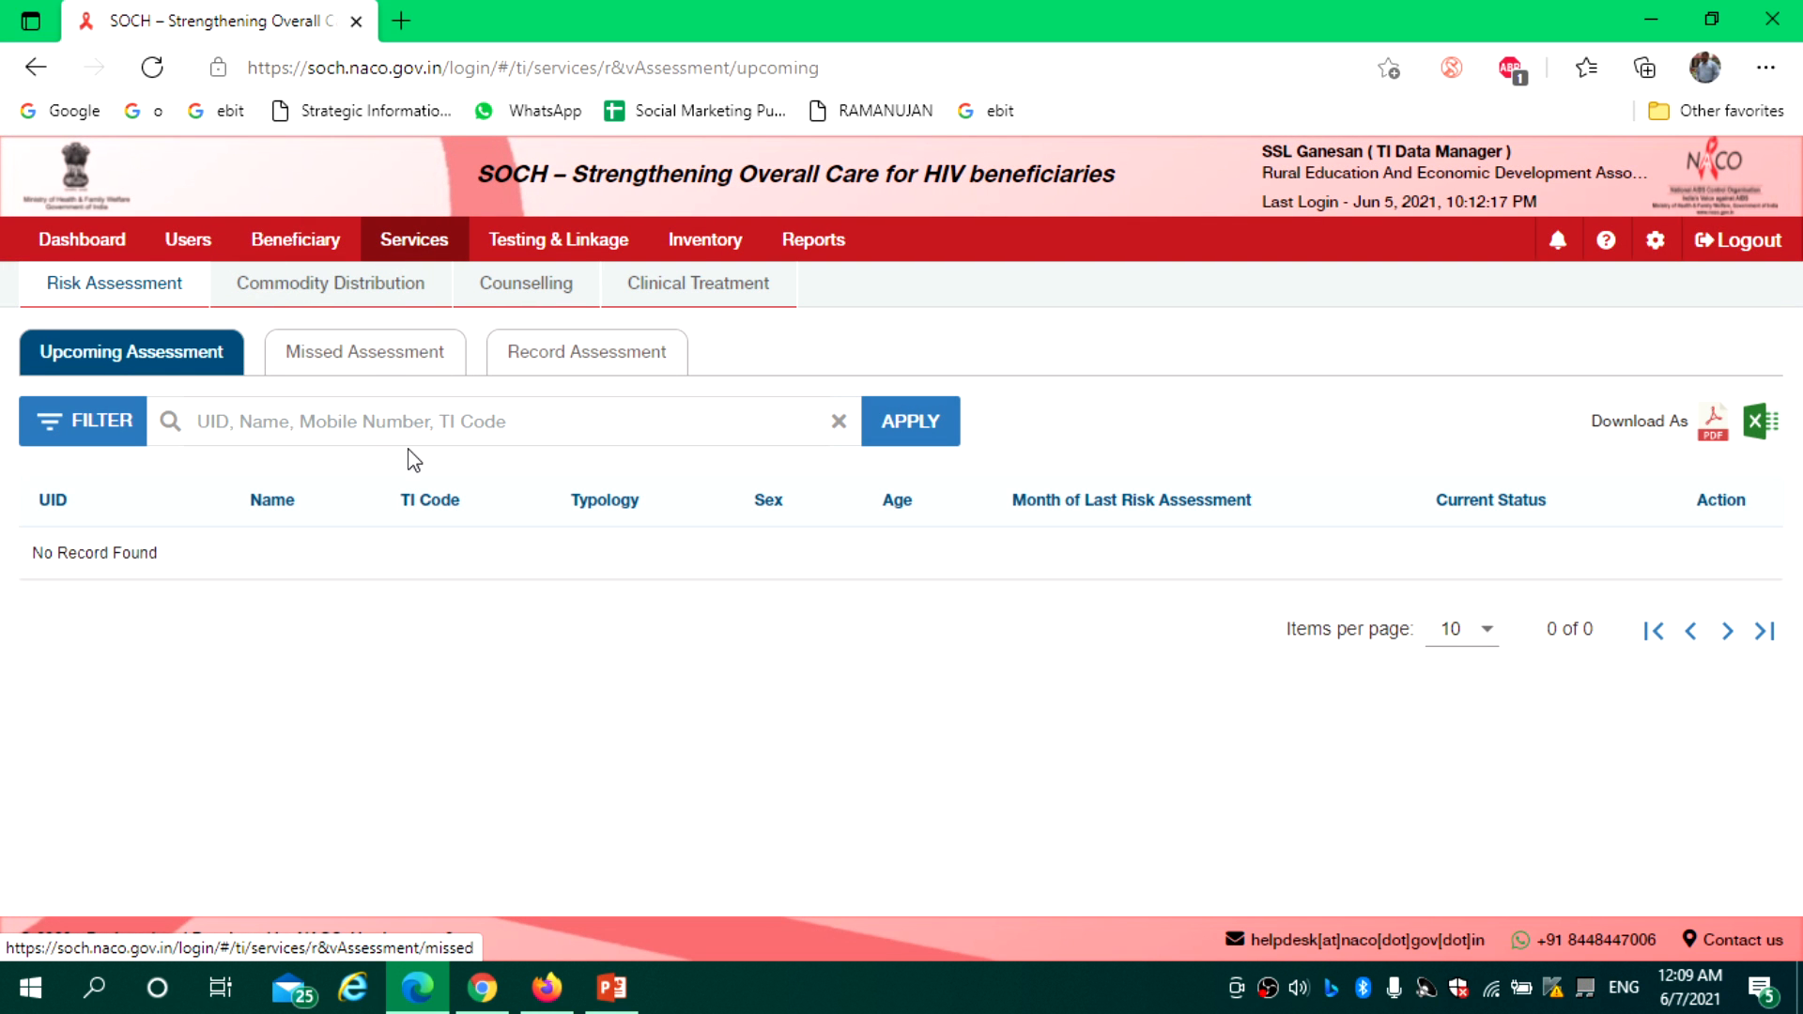
left_click(363, 369)
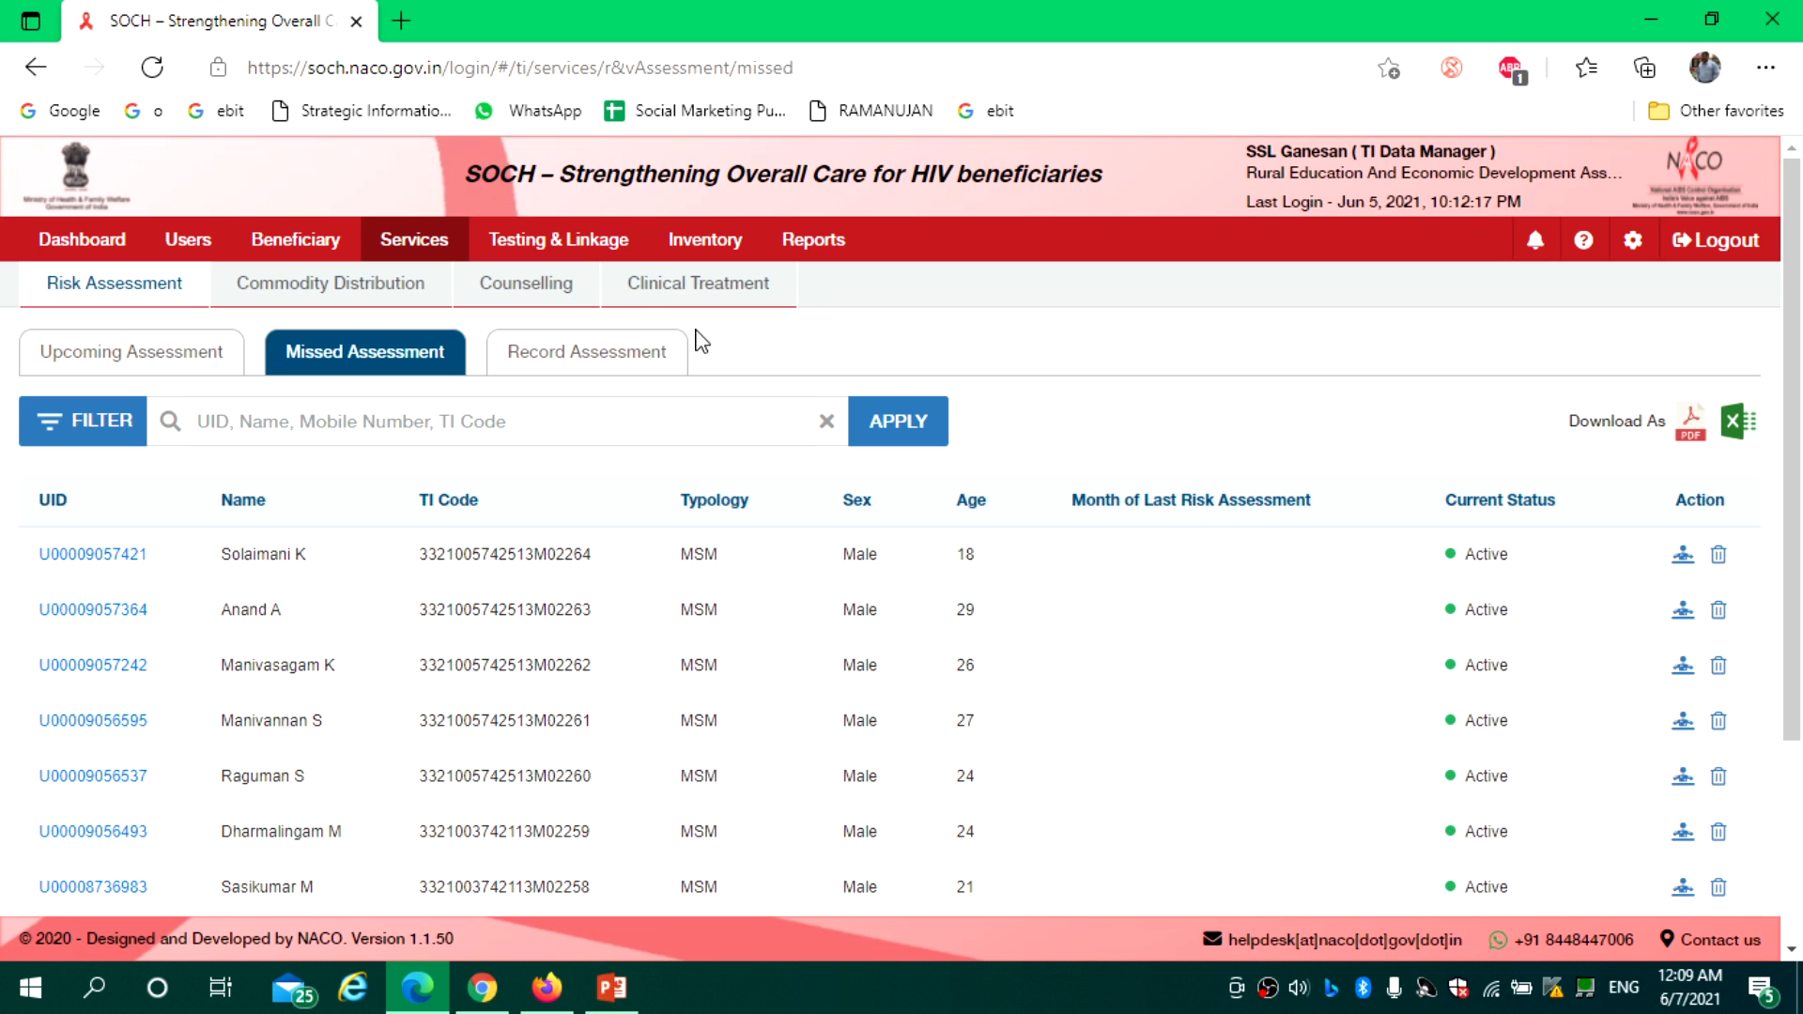
left_click(631, 355)
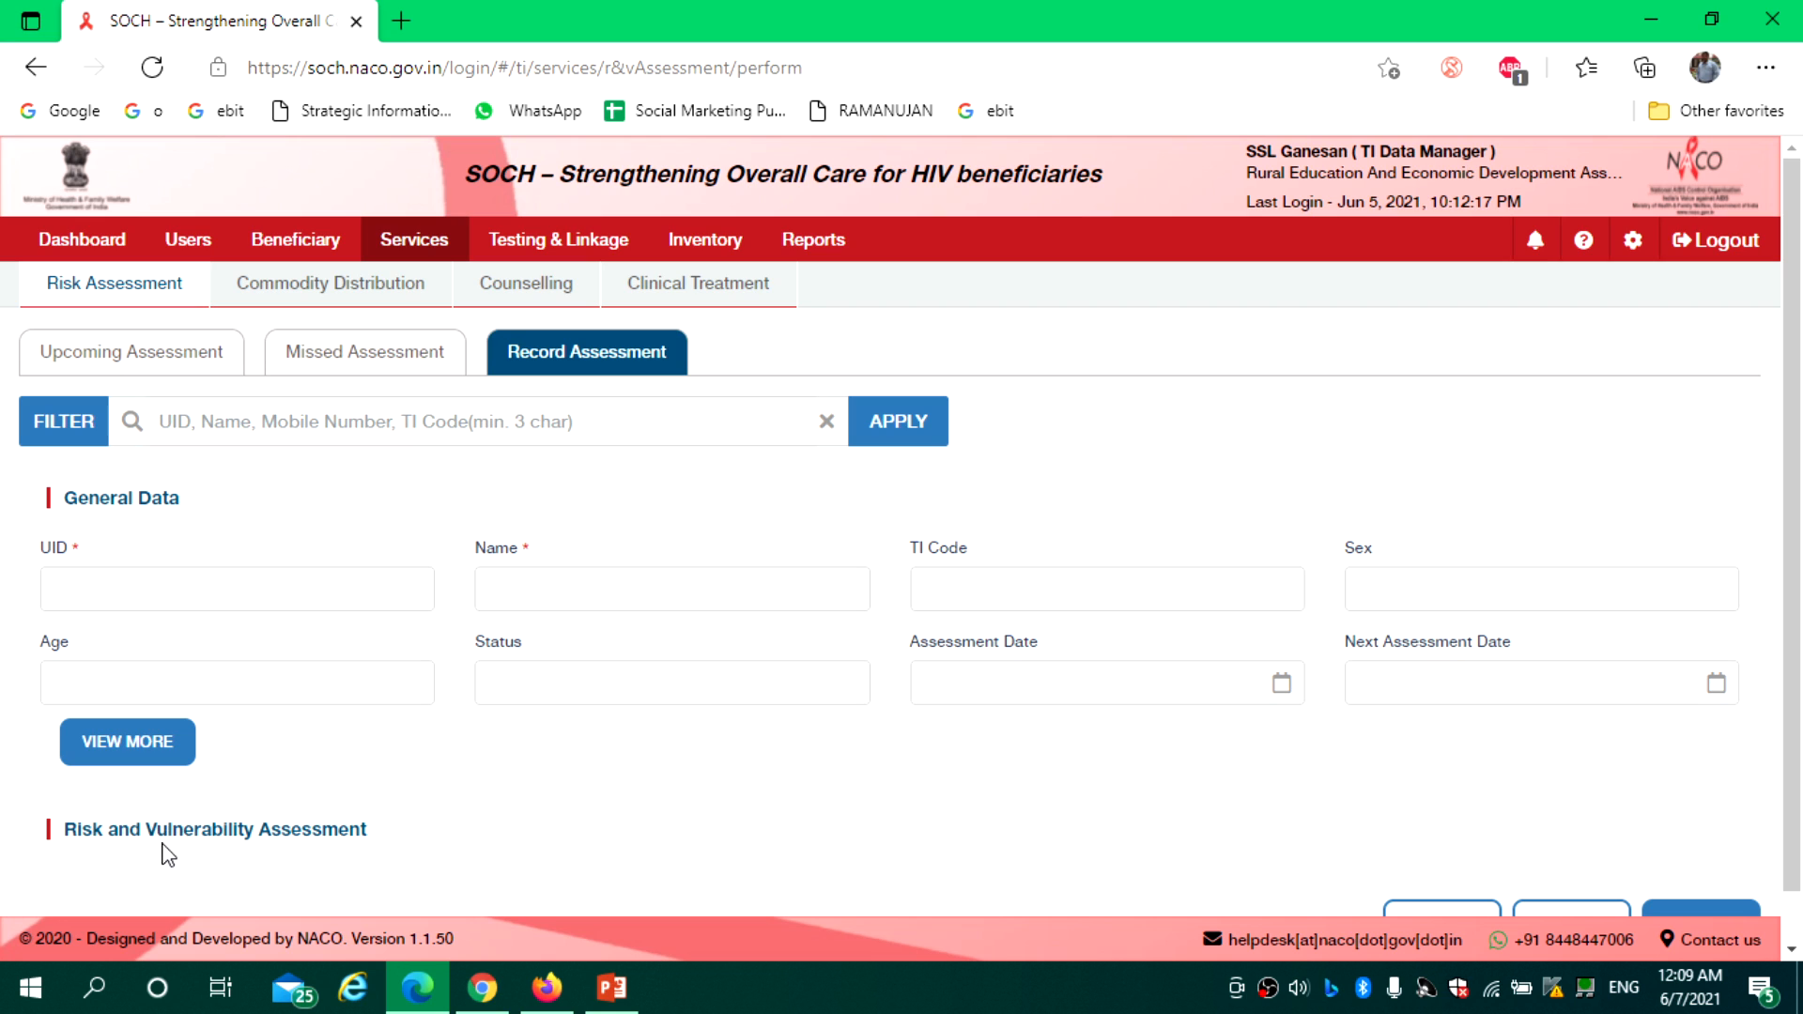
left_click_drag(1794, 627, 1793, 718)
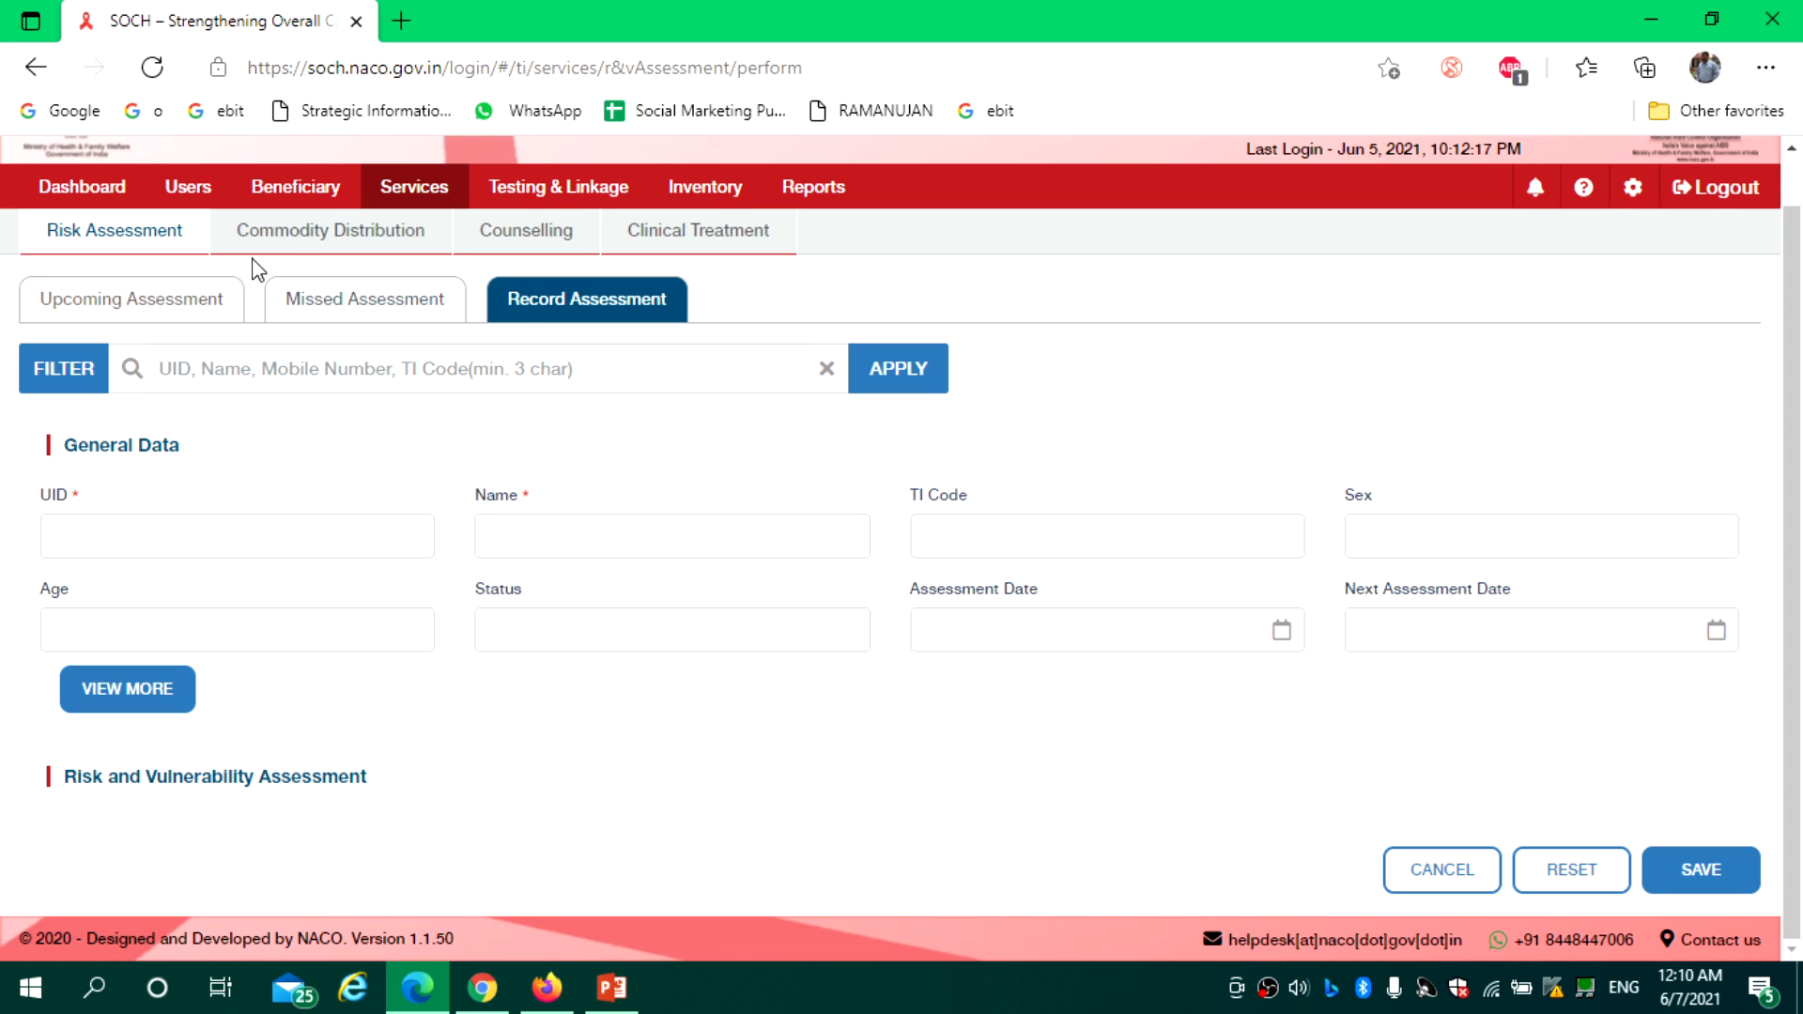
left_click(286, 246)
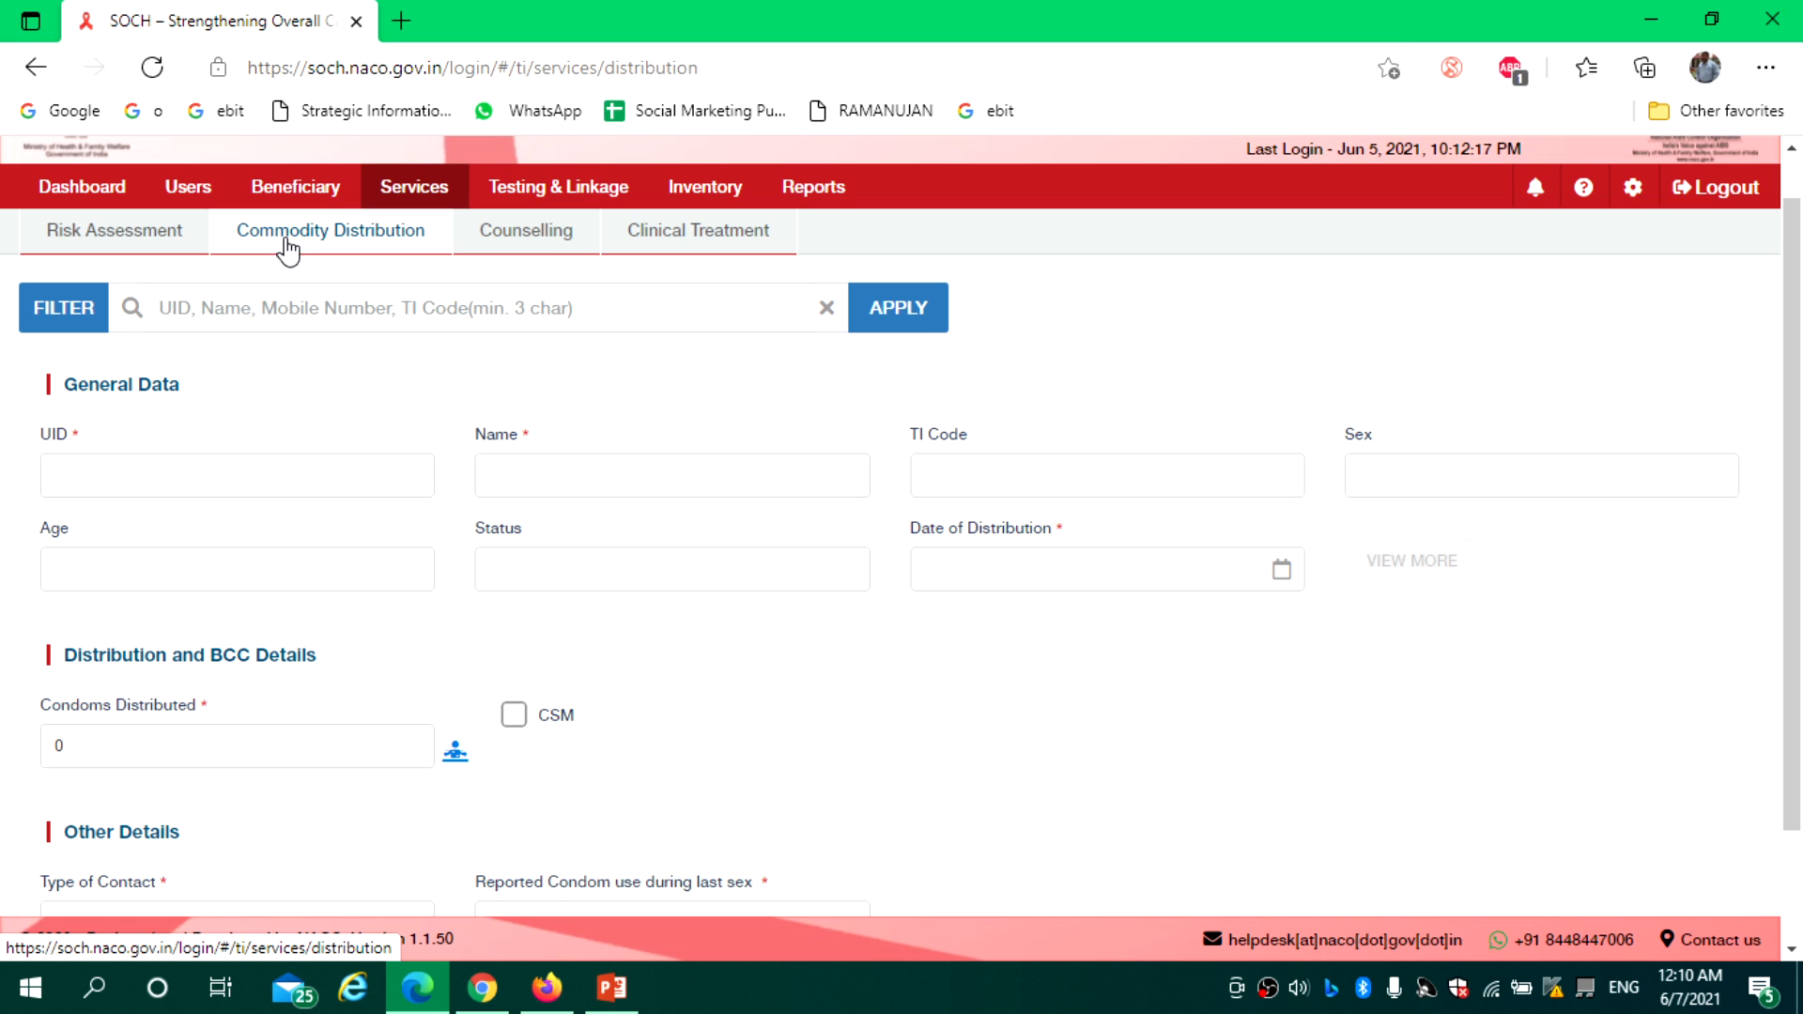
Search for the beneficiary by name and pick the first match to load their general data
left_click(239, 301)
type("ramesh")
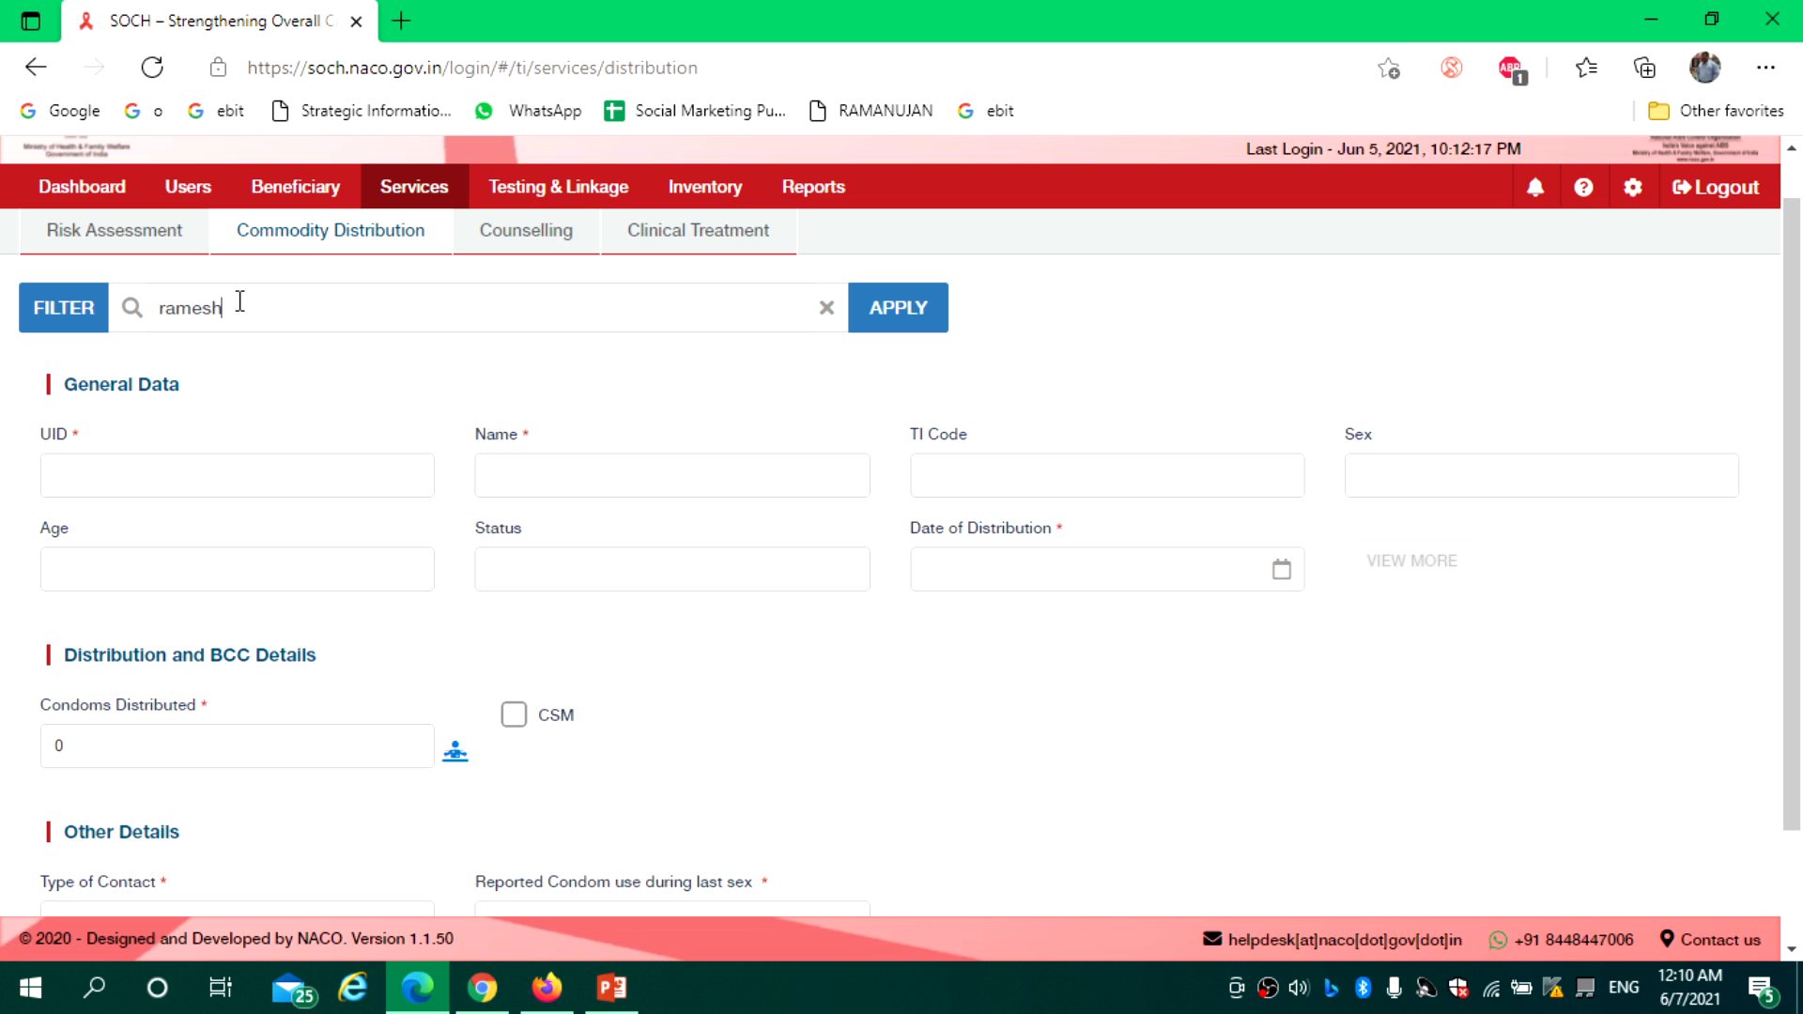
key("Return")
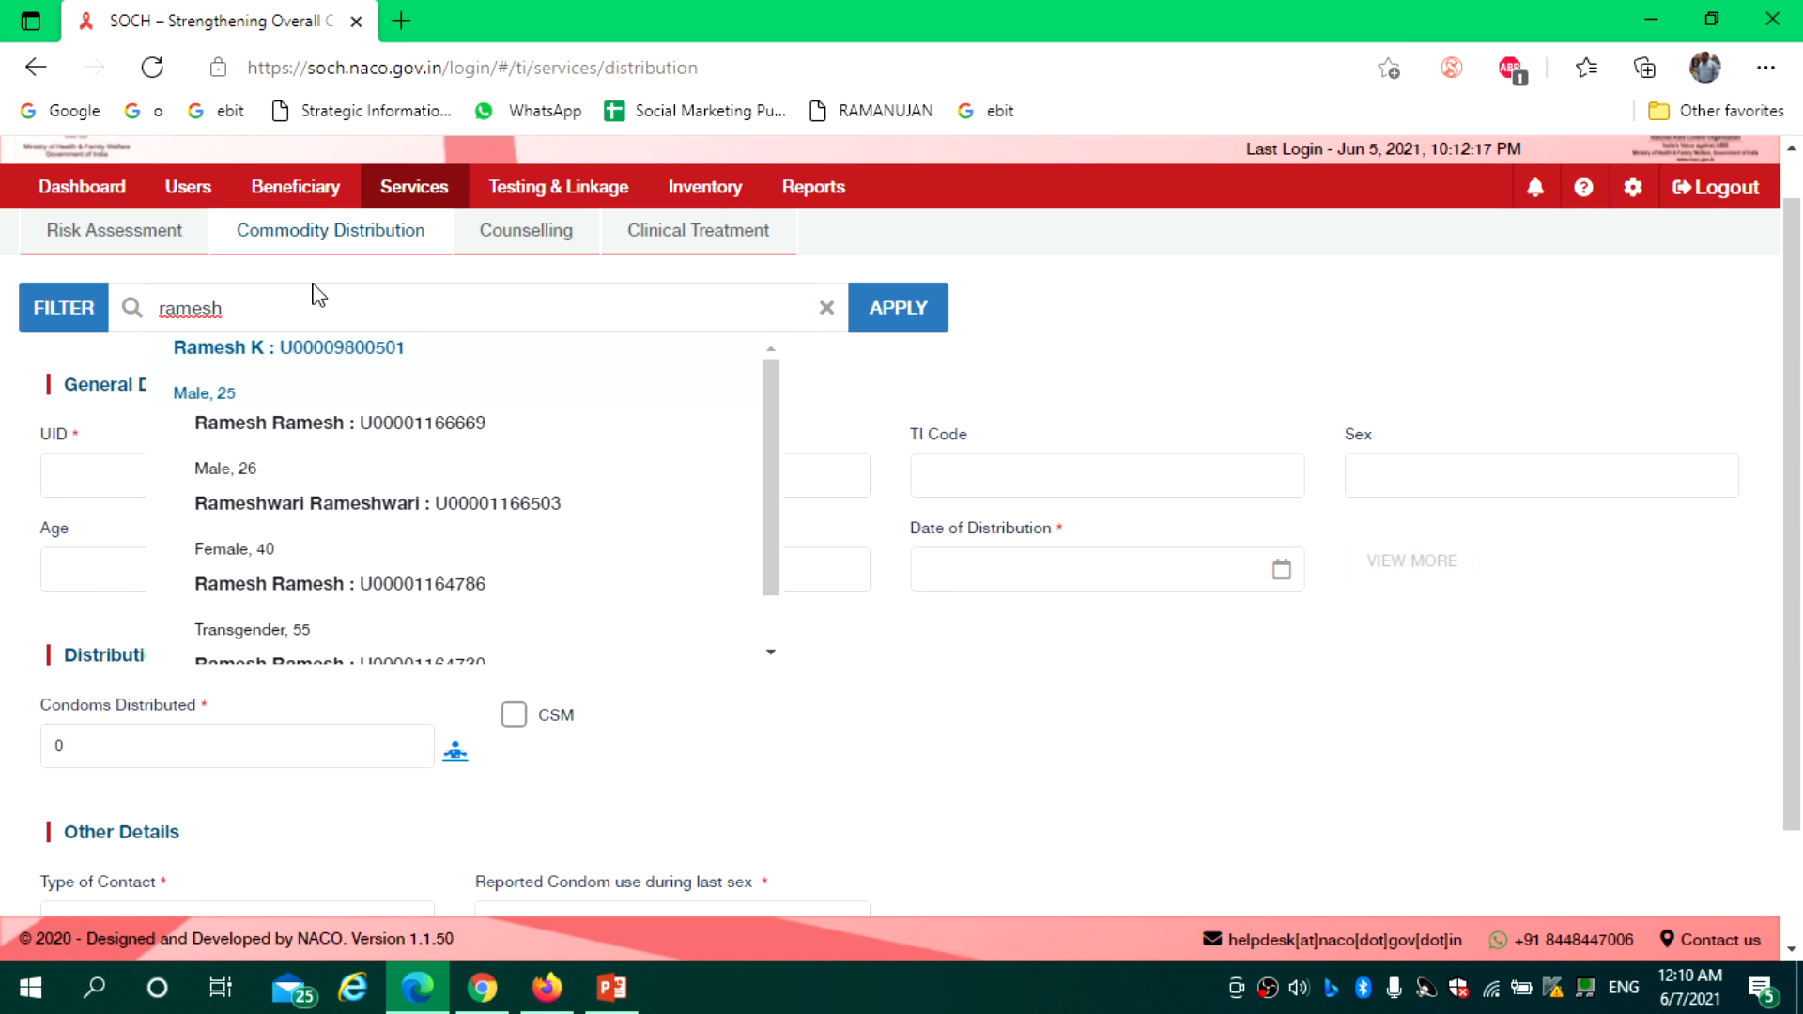
left_click(362, 375)
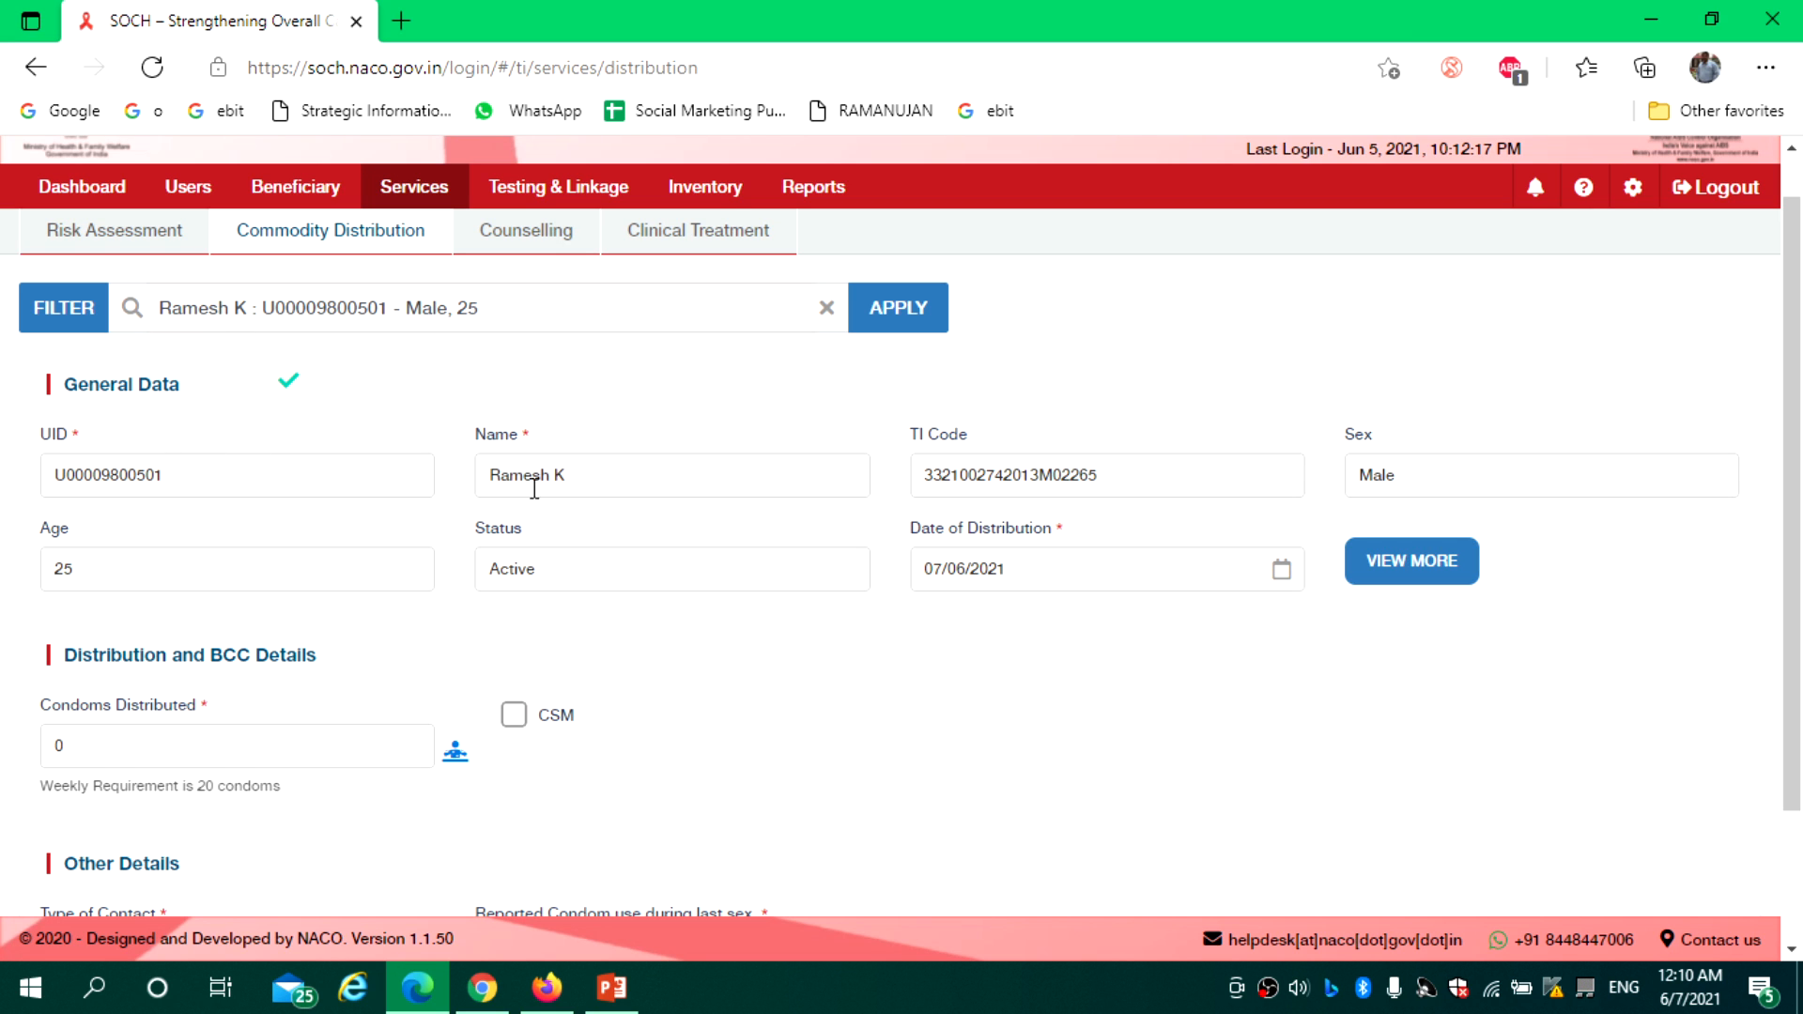
scroll(1799, 424, "down", 1)
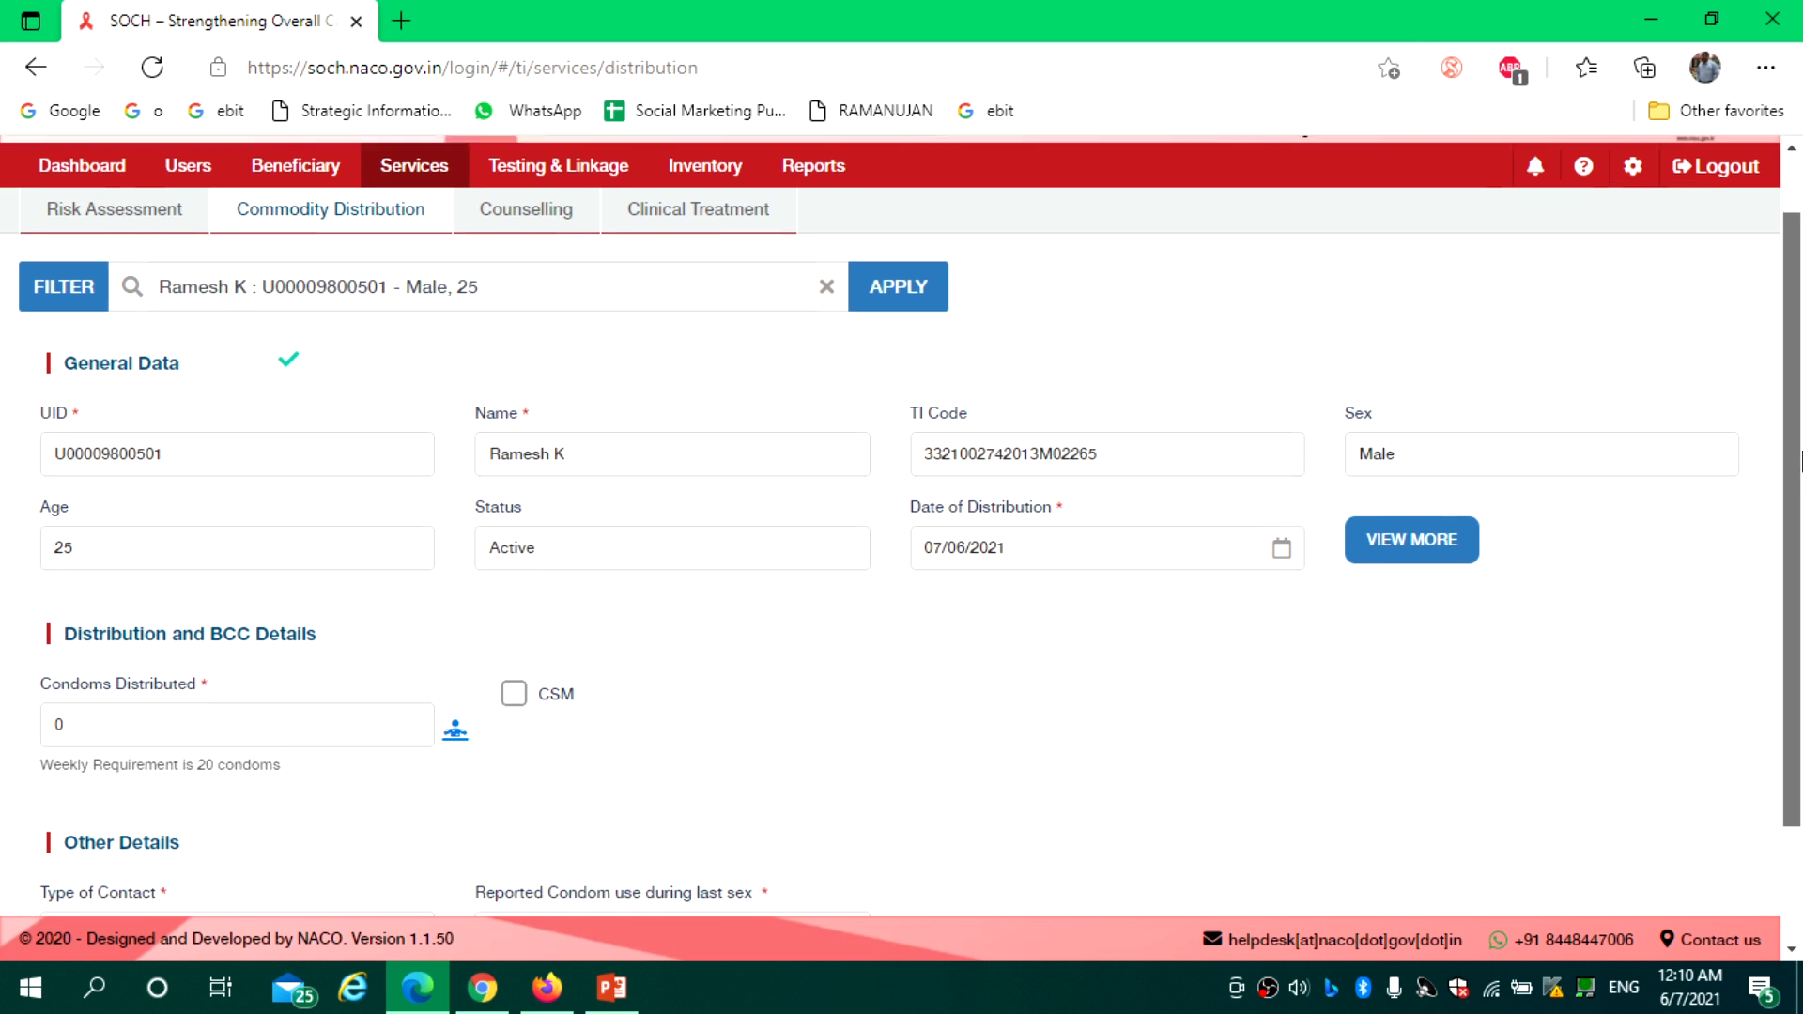
Keep the distribution date at 07/06/2021 and bring up the Condoms Dispensation window
left_click(1281, 485)
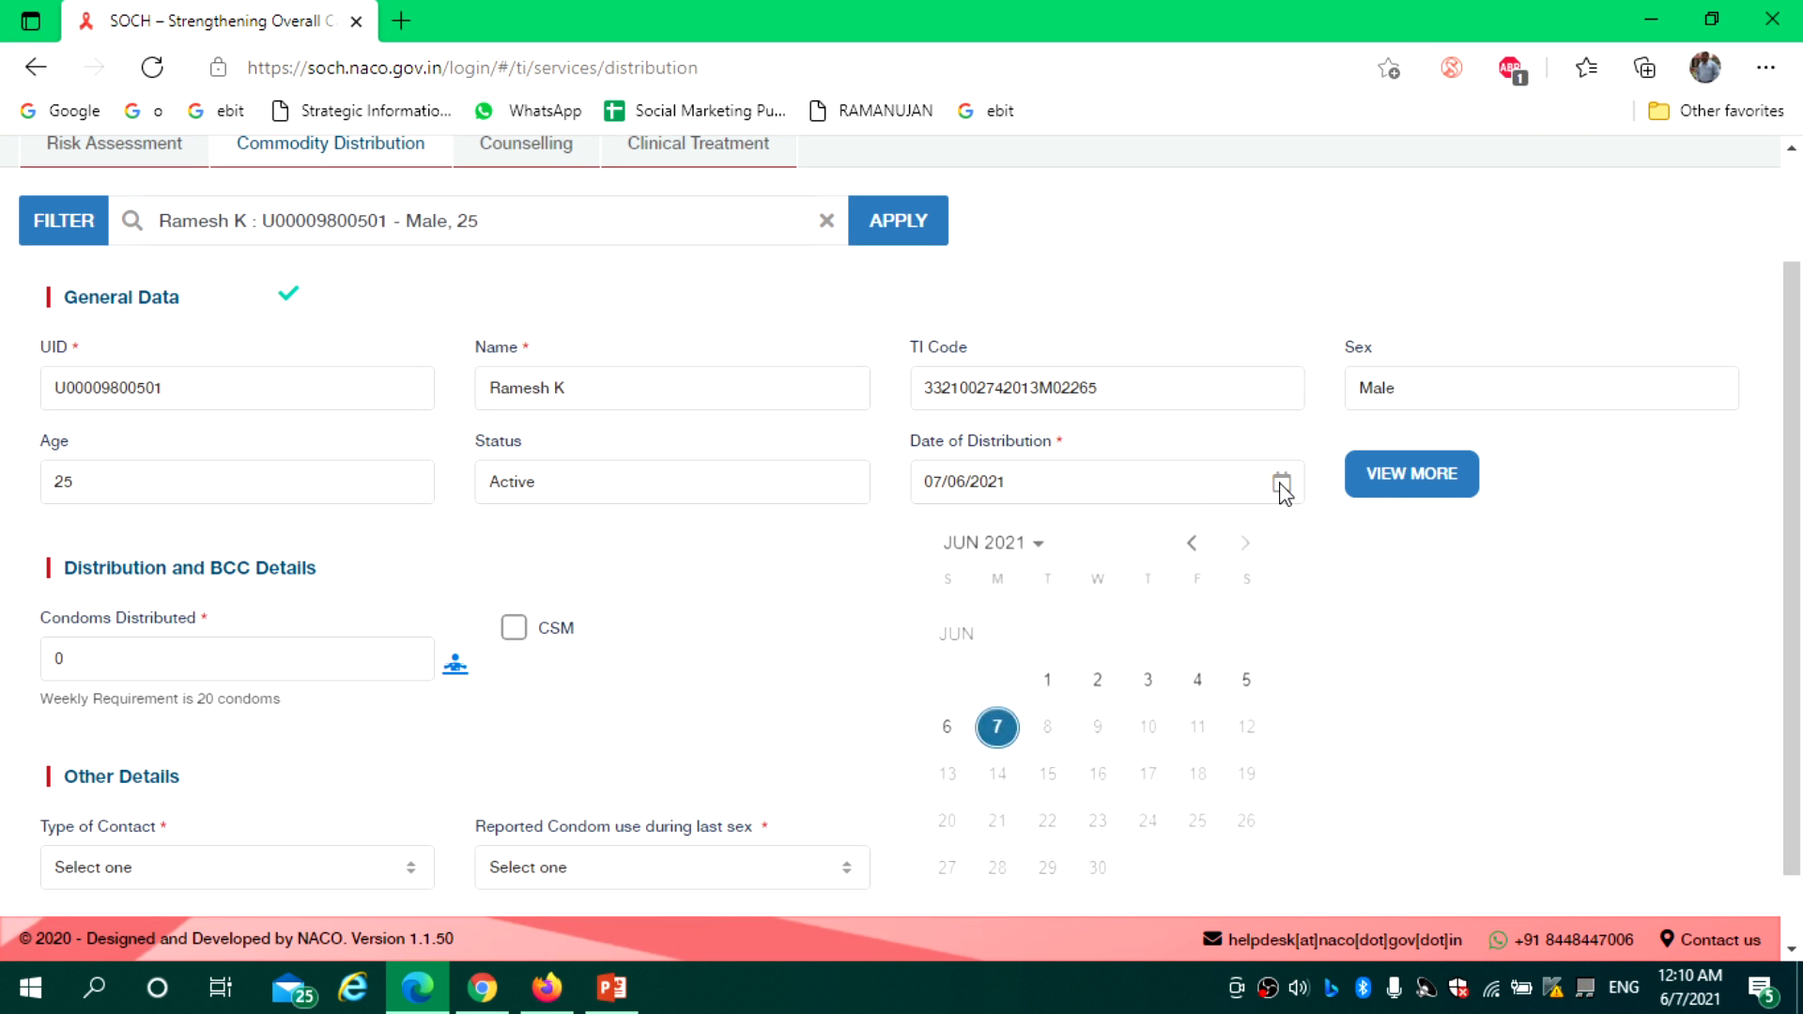
left_click(1193, 545)
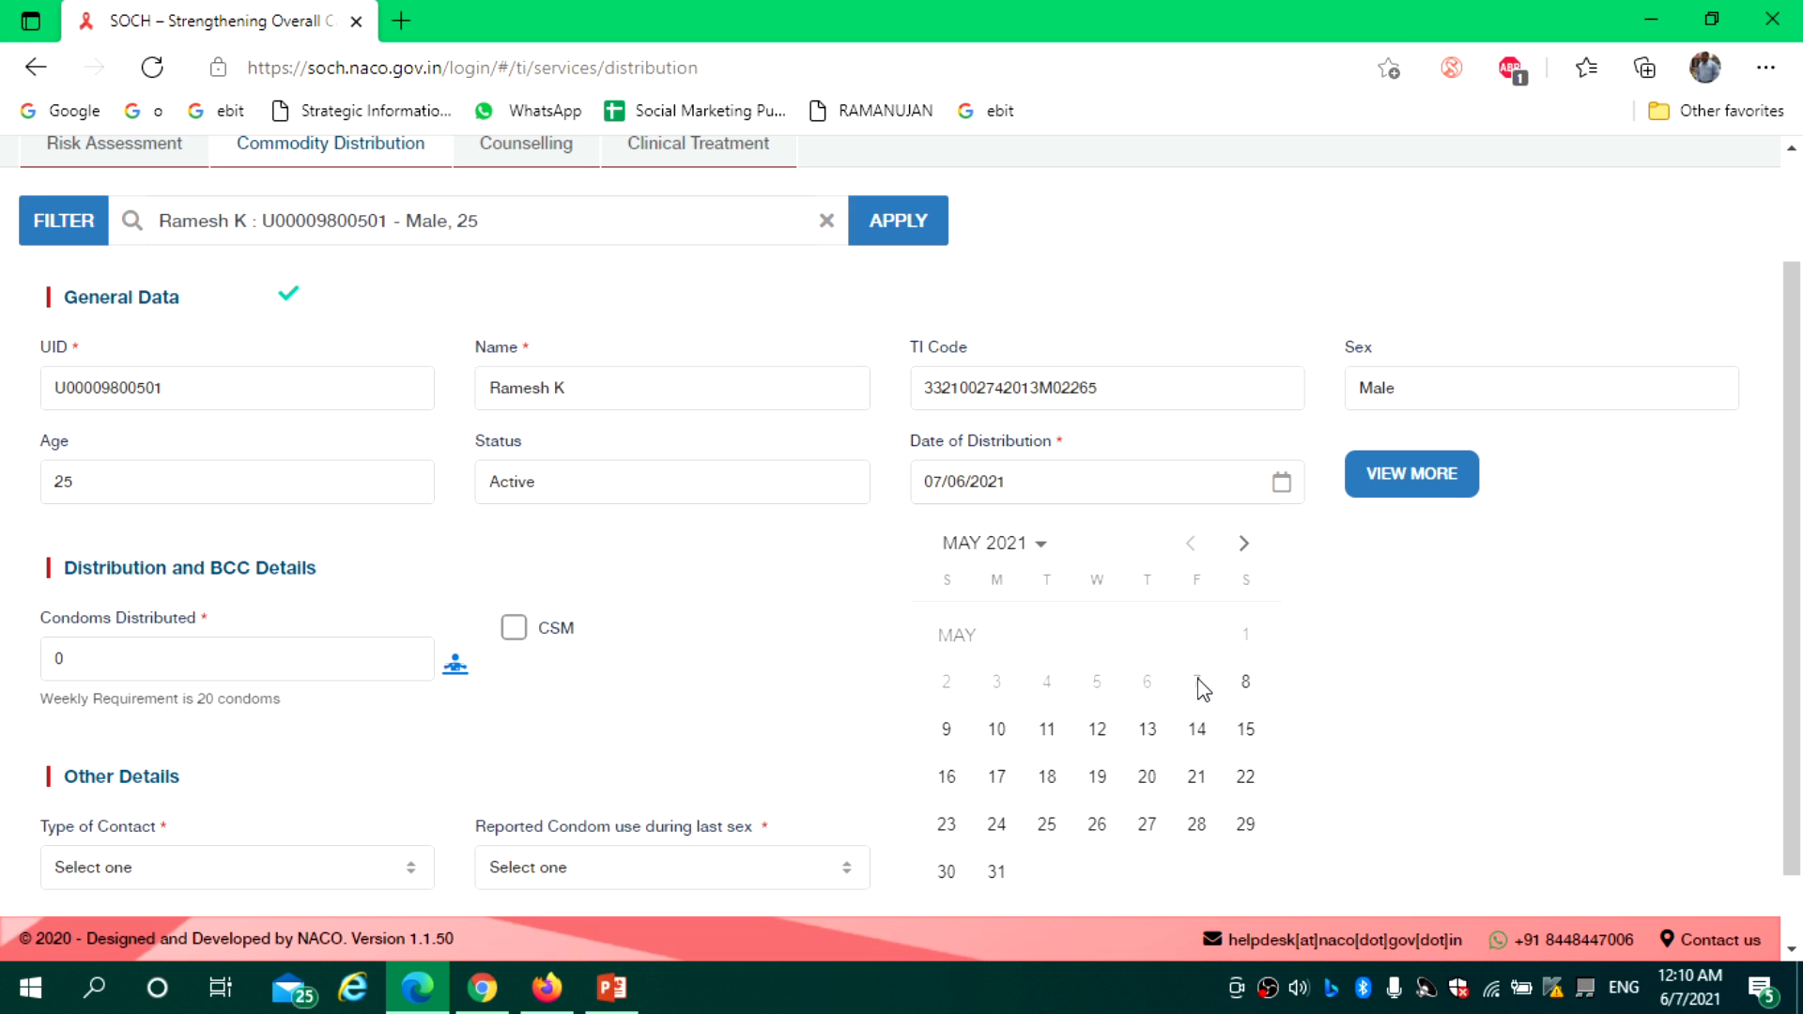
left_click(1328, 640)
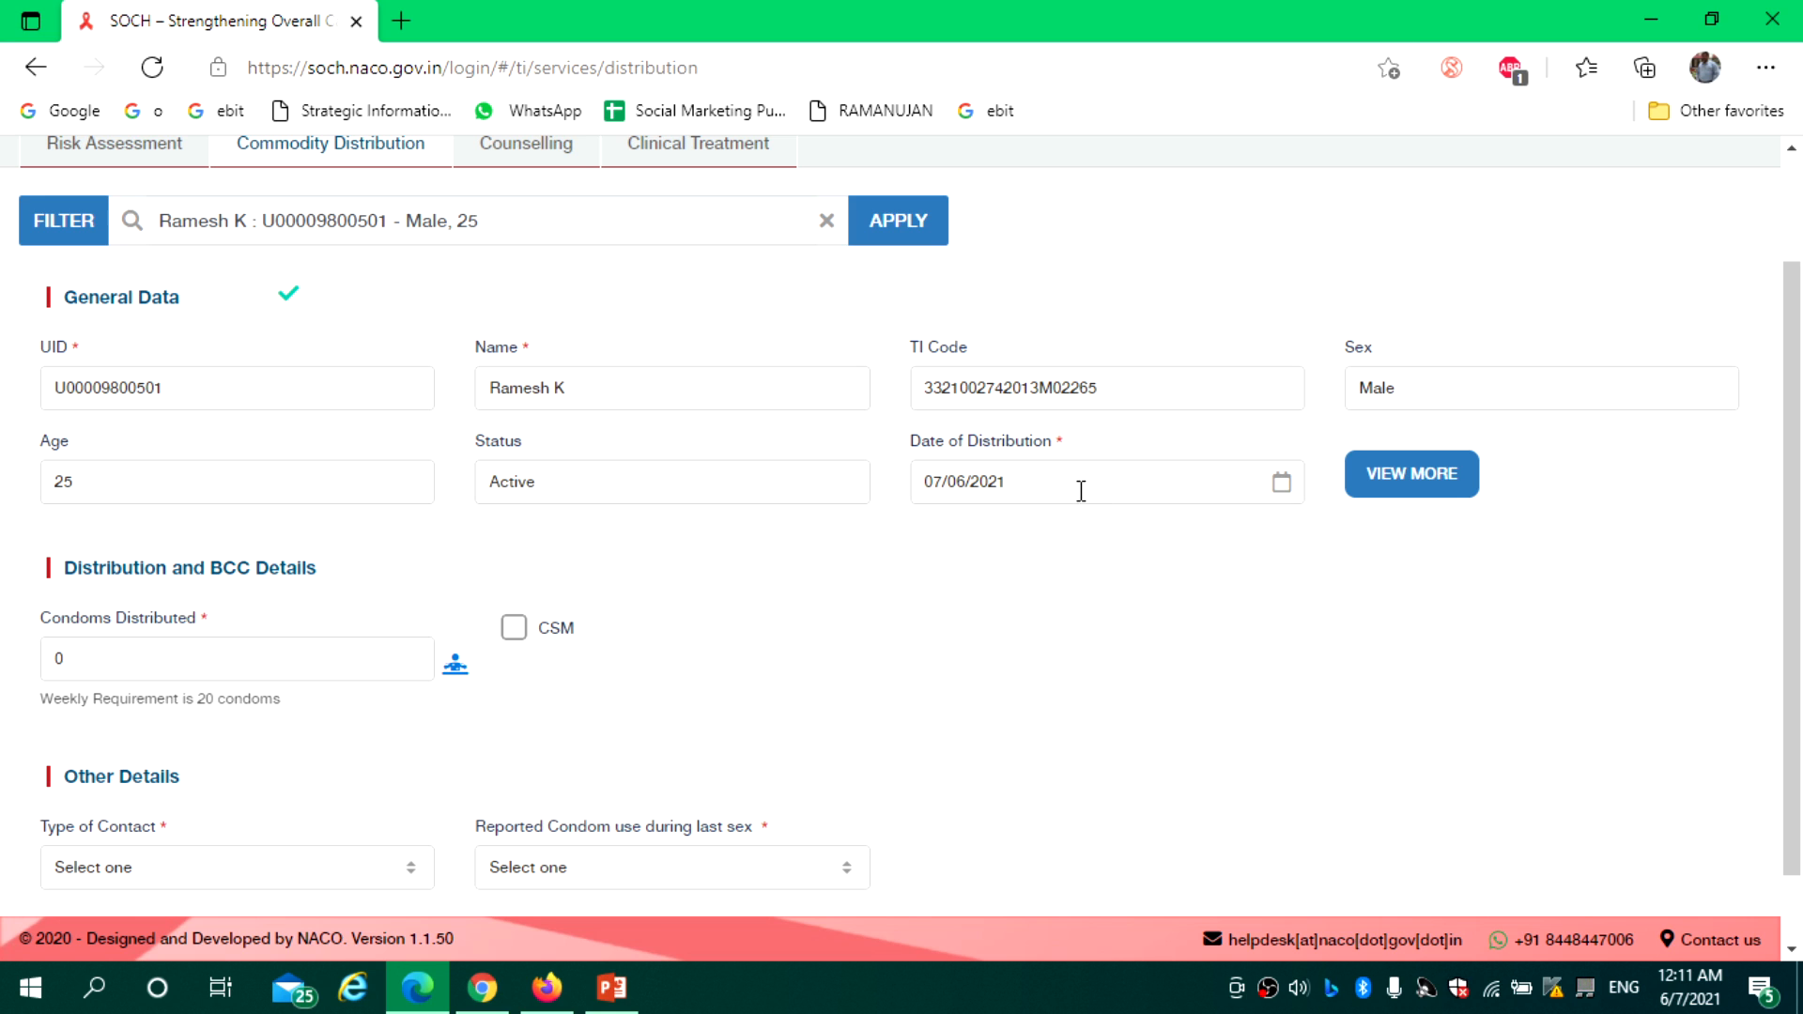
left_click(104, 665)
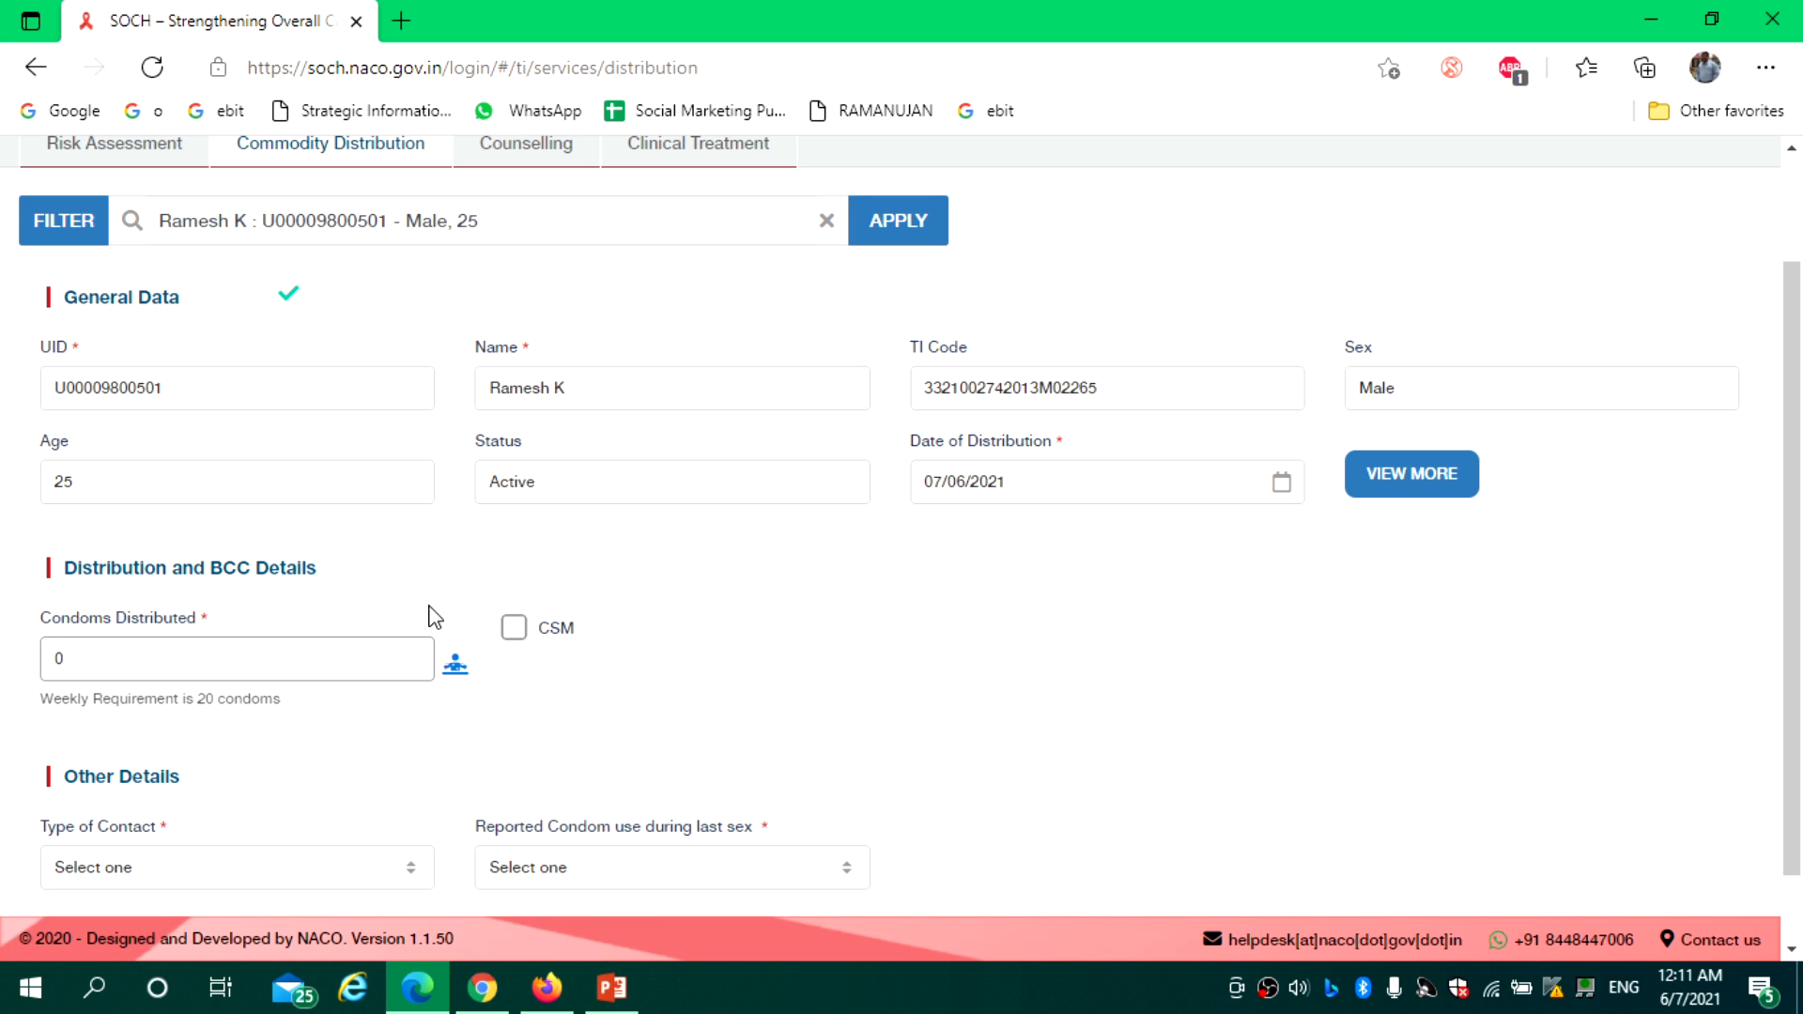
left_click(458, 673)
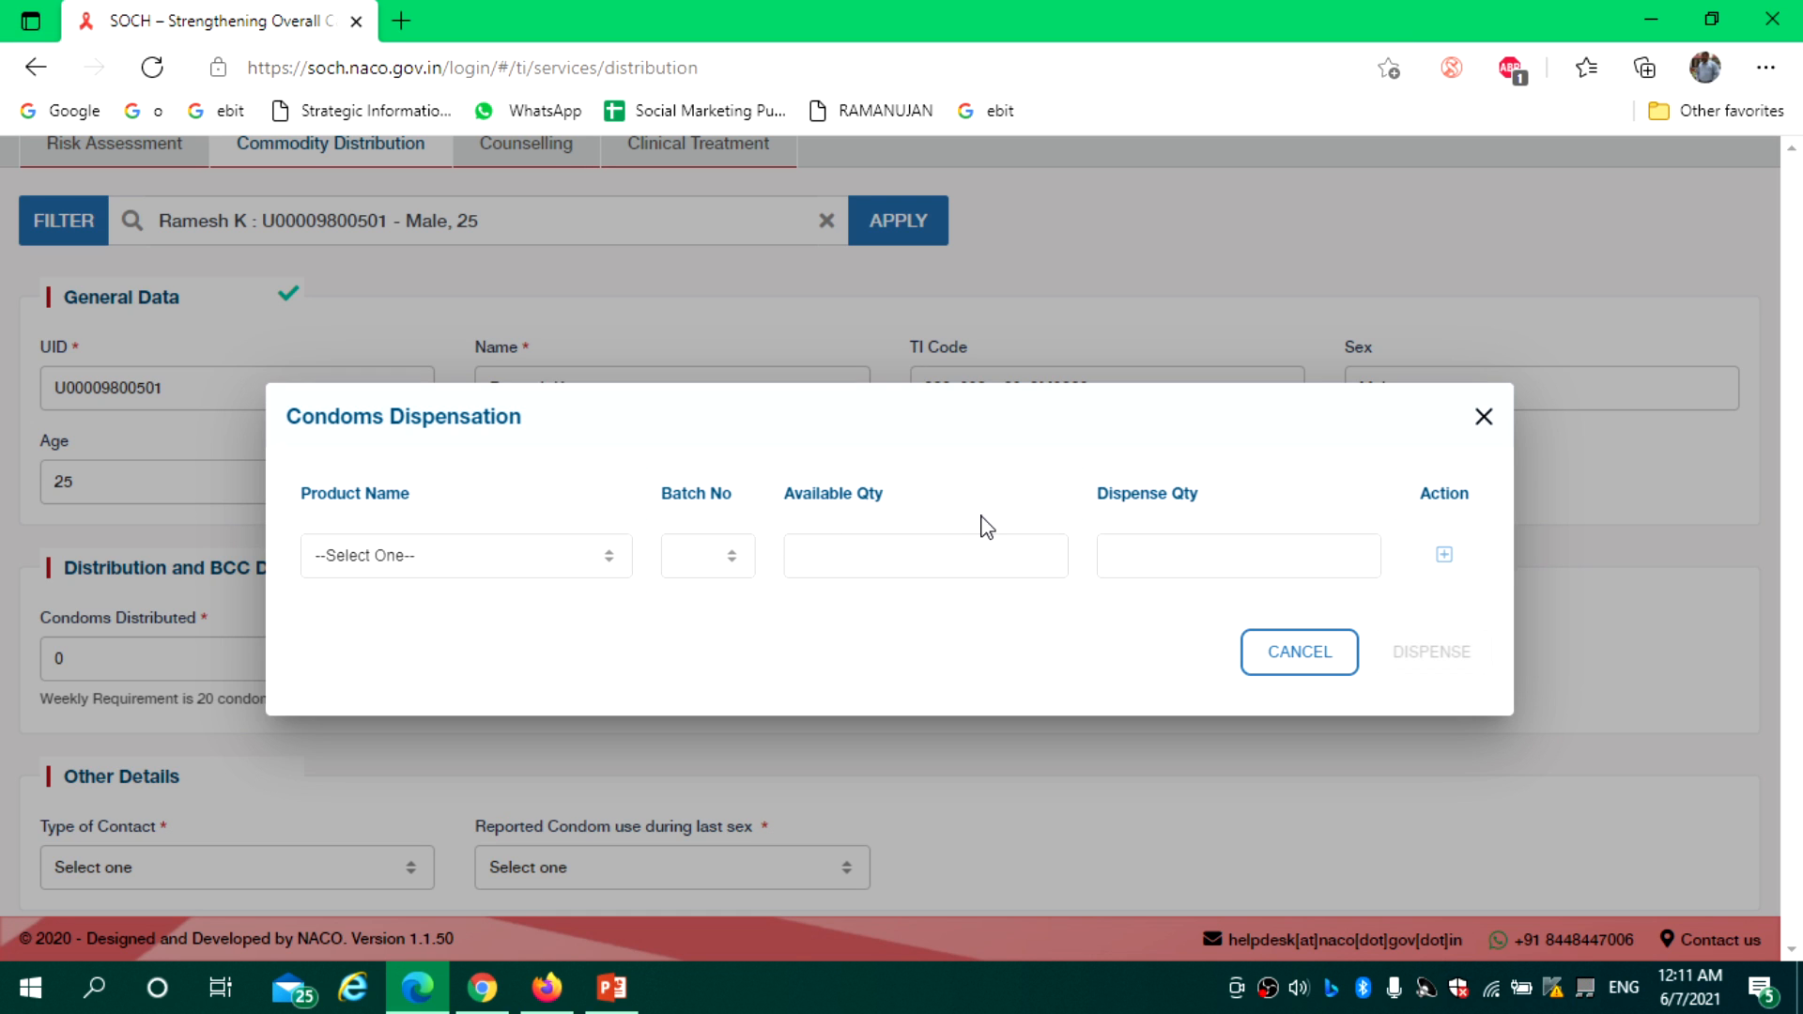
left_click(585, 564)
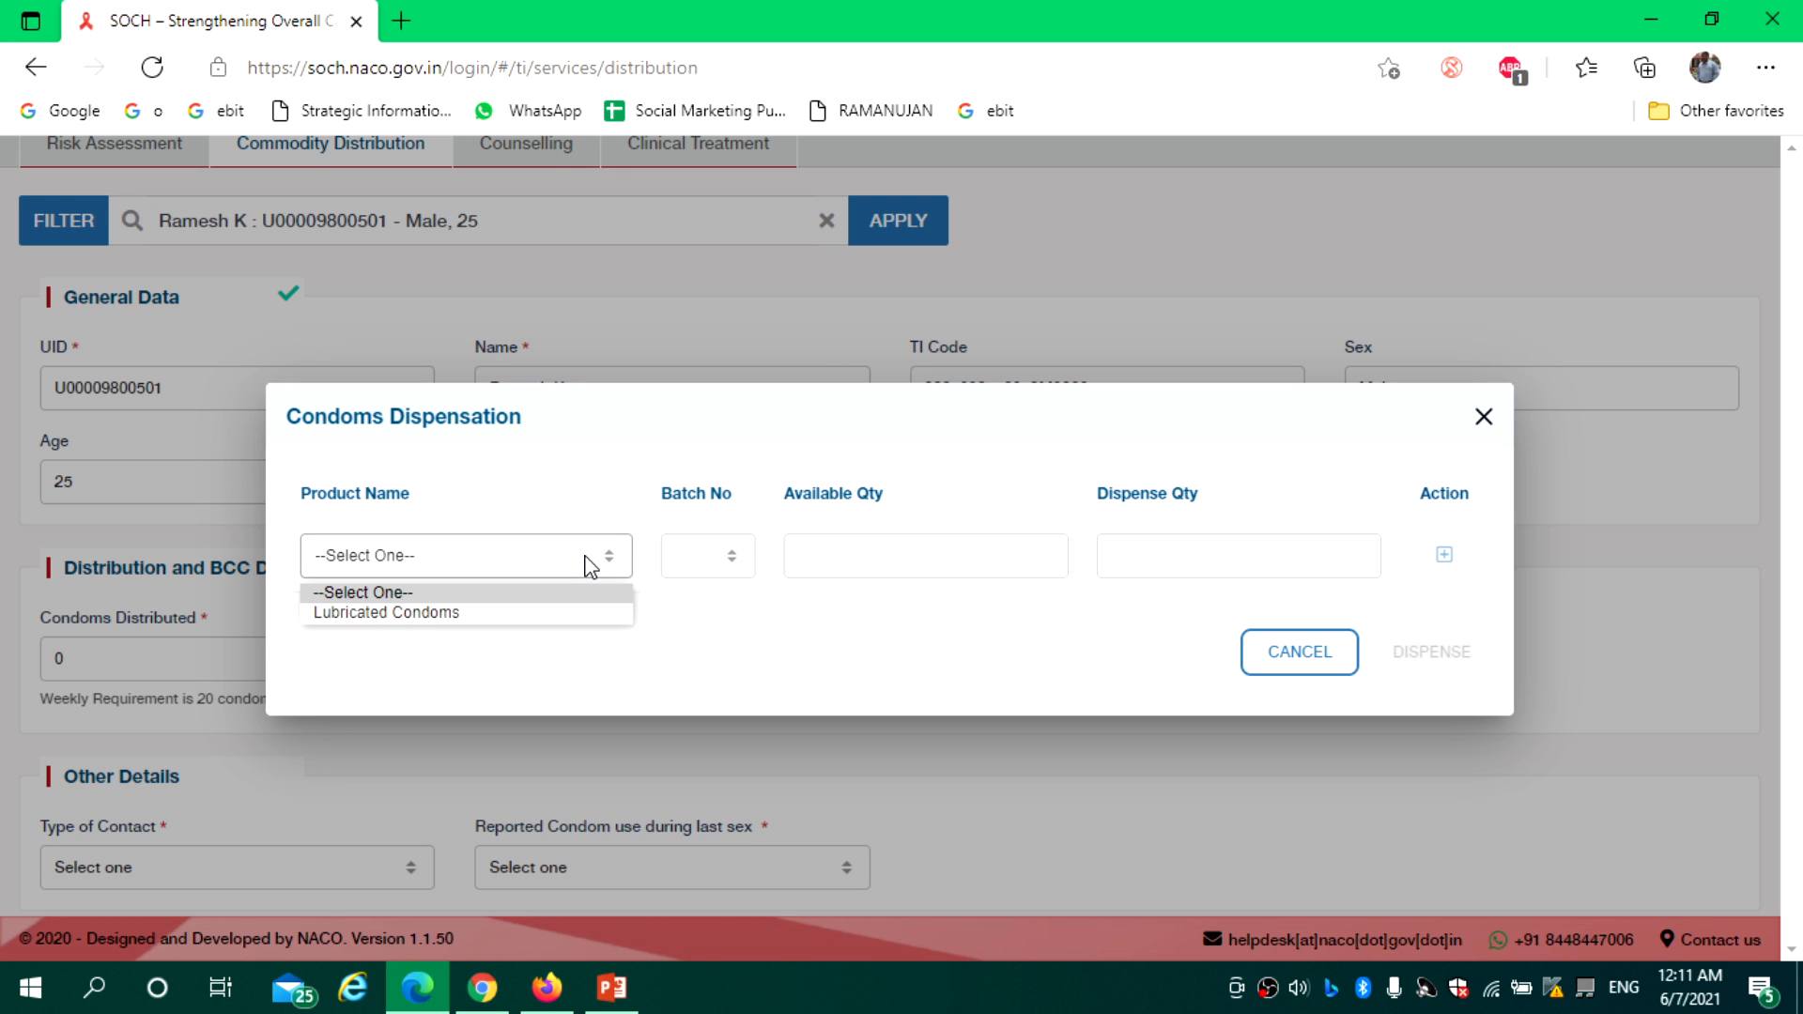
left_click(551, 611)
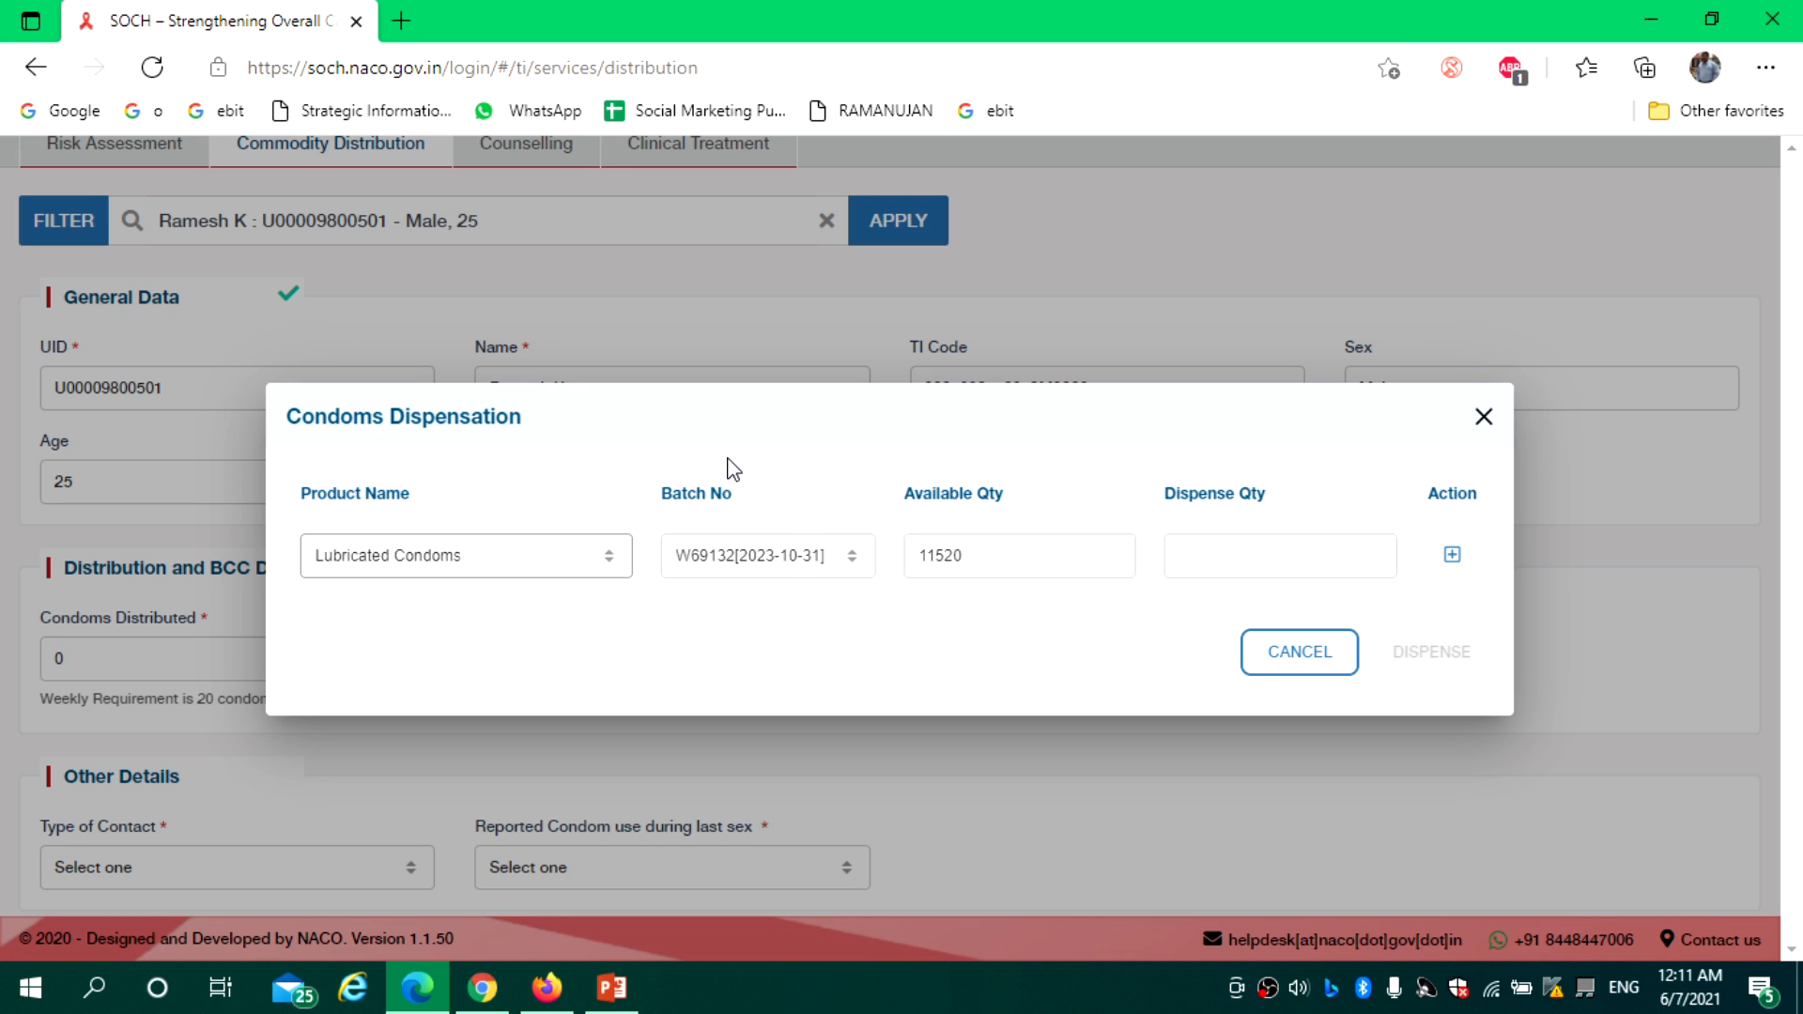
left_click(787, 562)
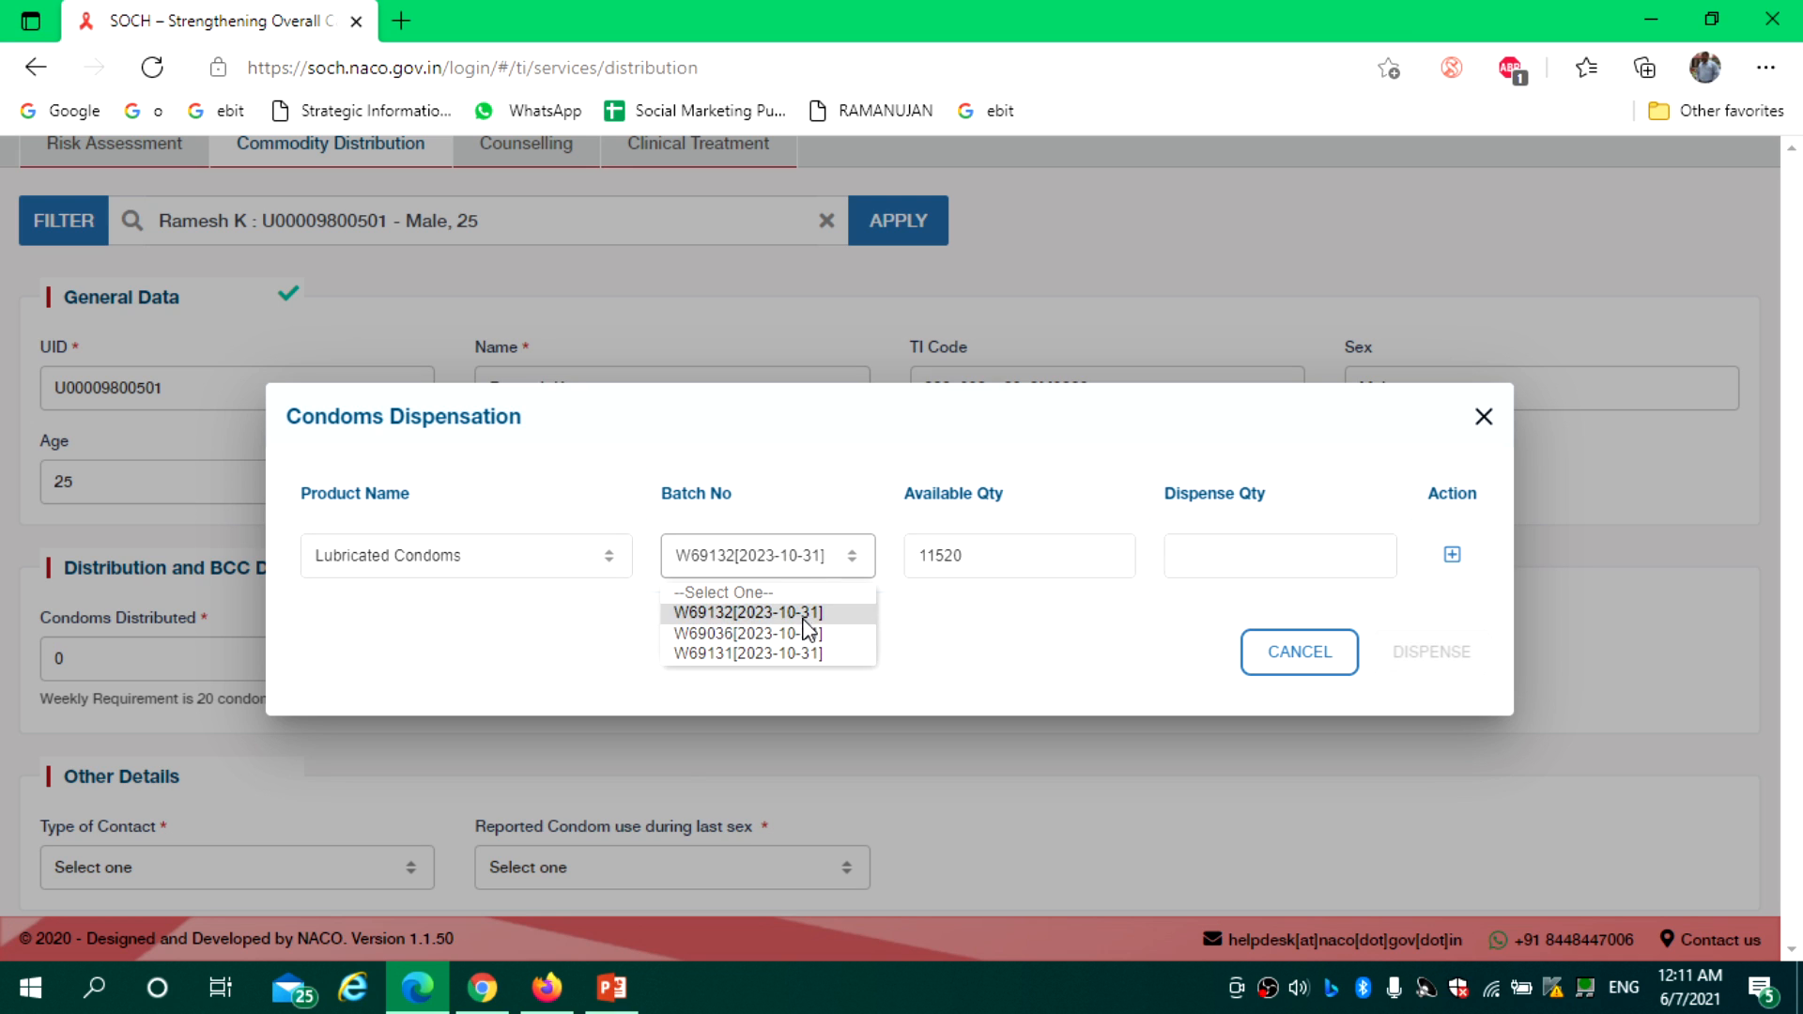
left_click(927, 652)
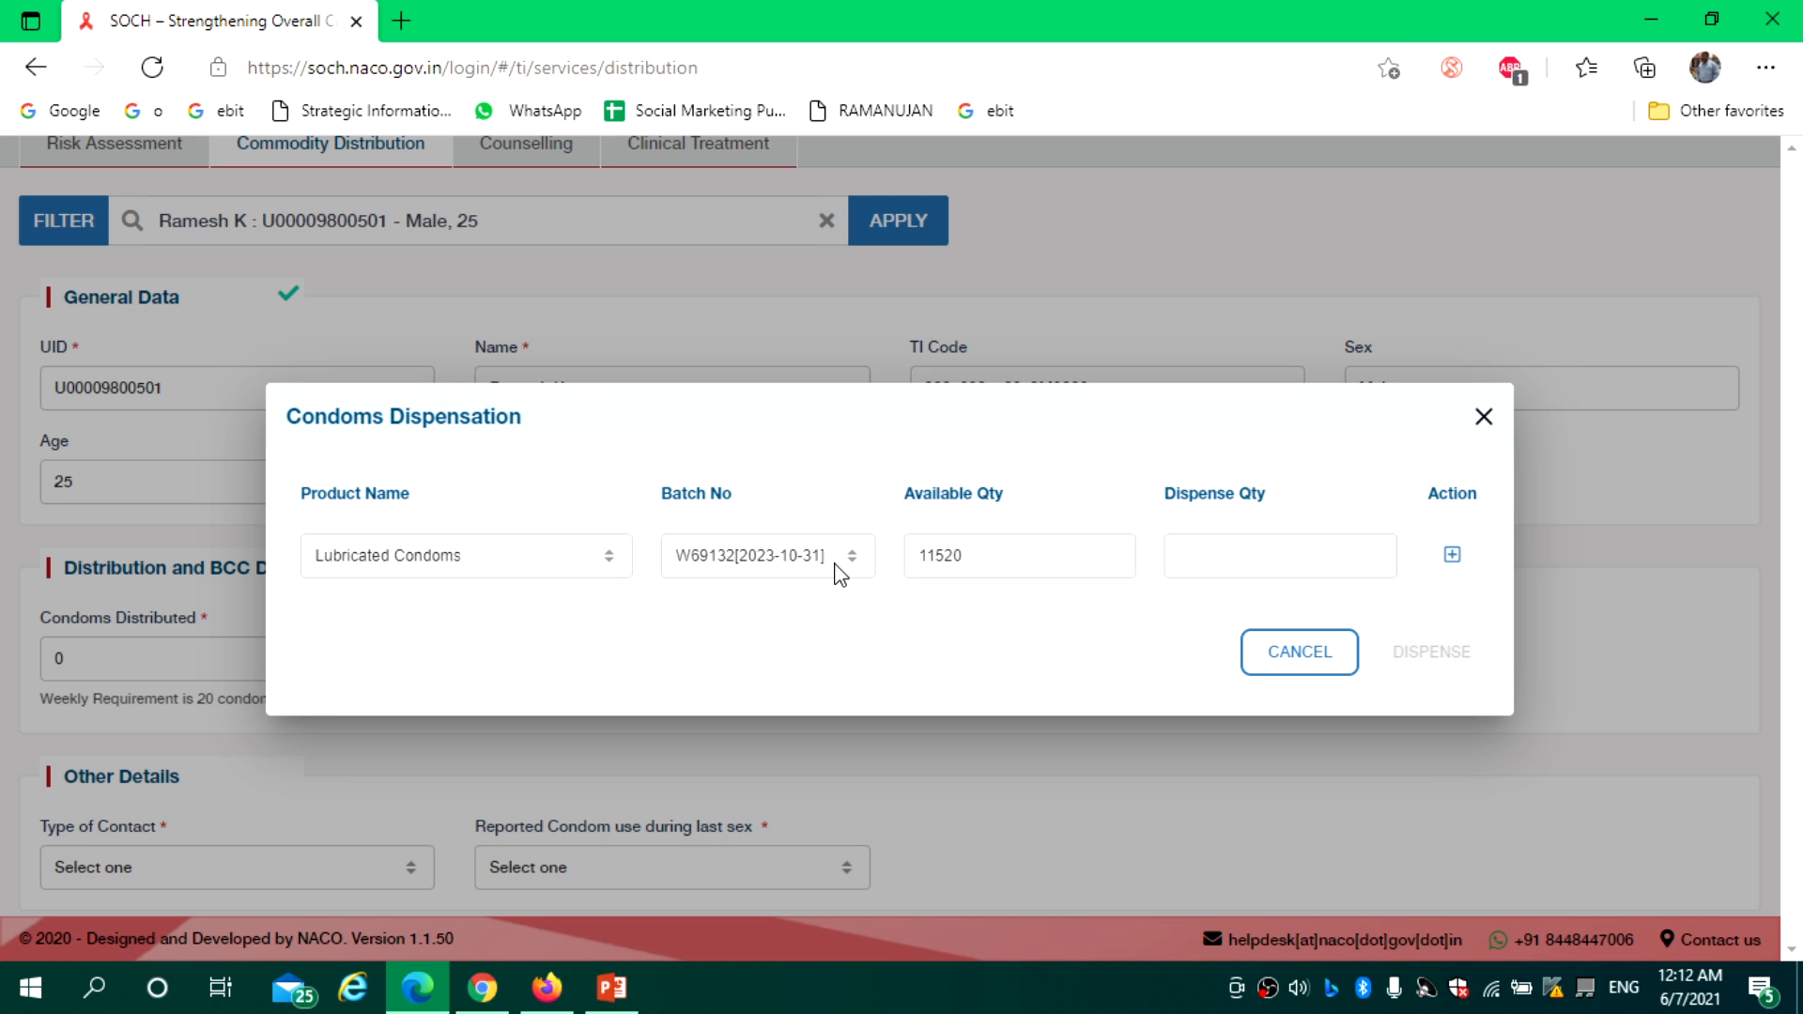
left_click(1002, 551)
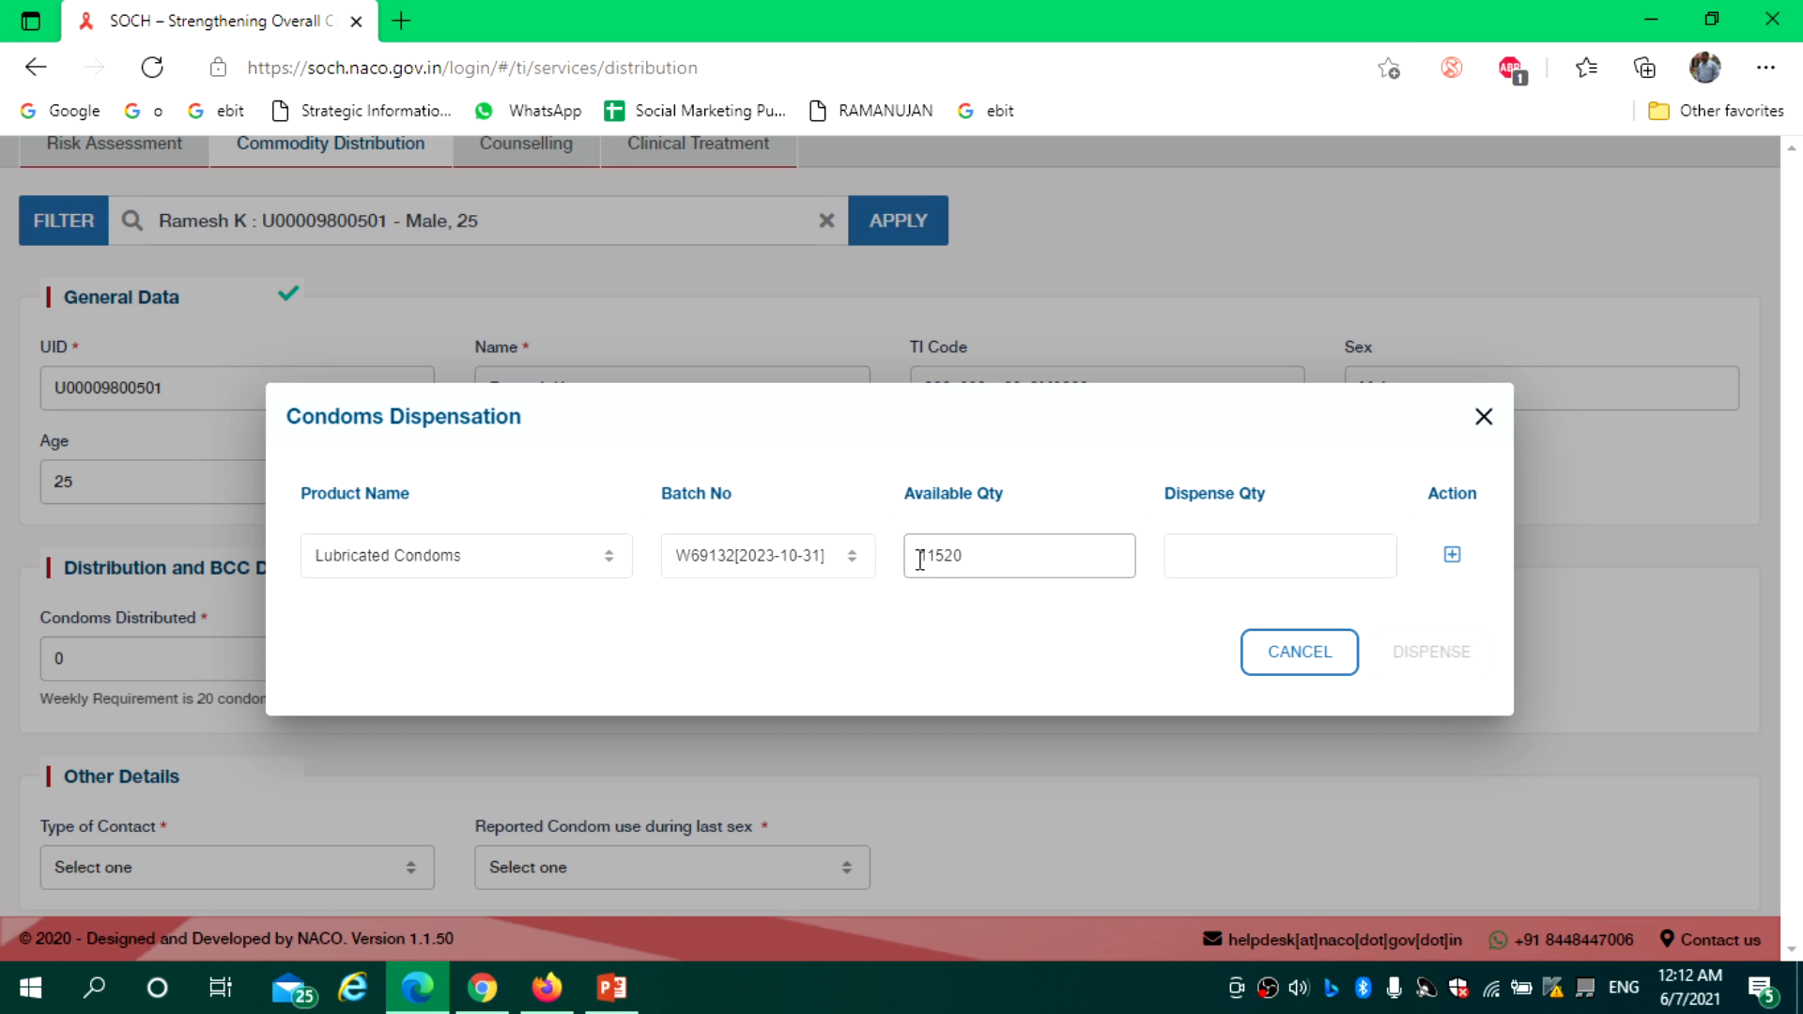
left_click(857, 566)
left_click(813, 633)
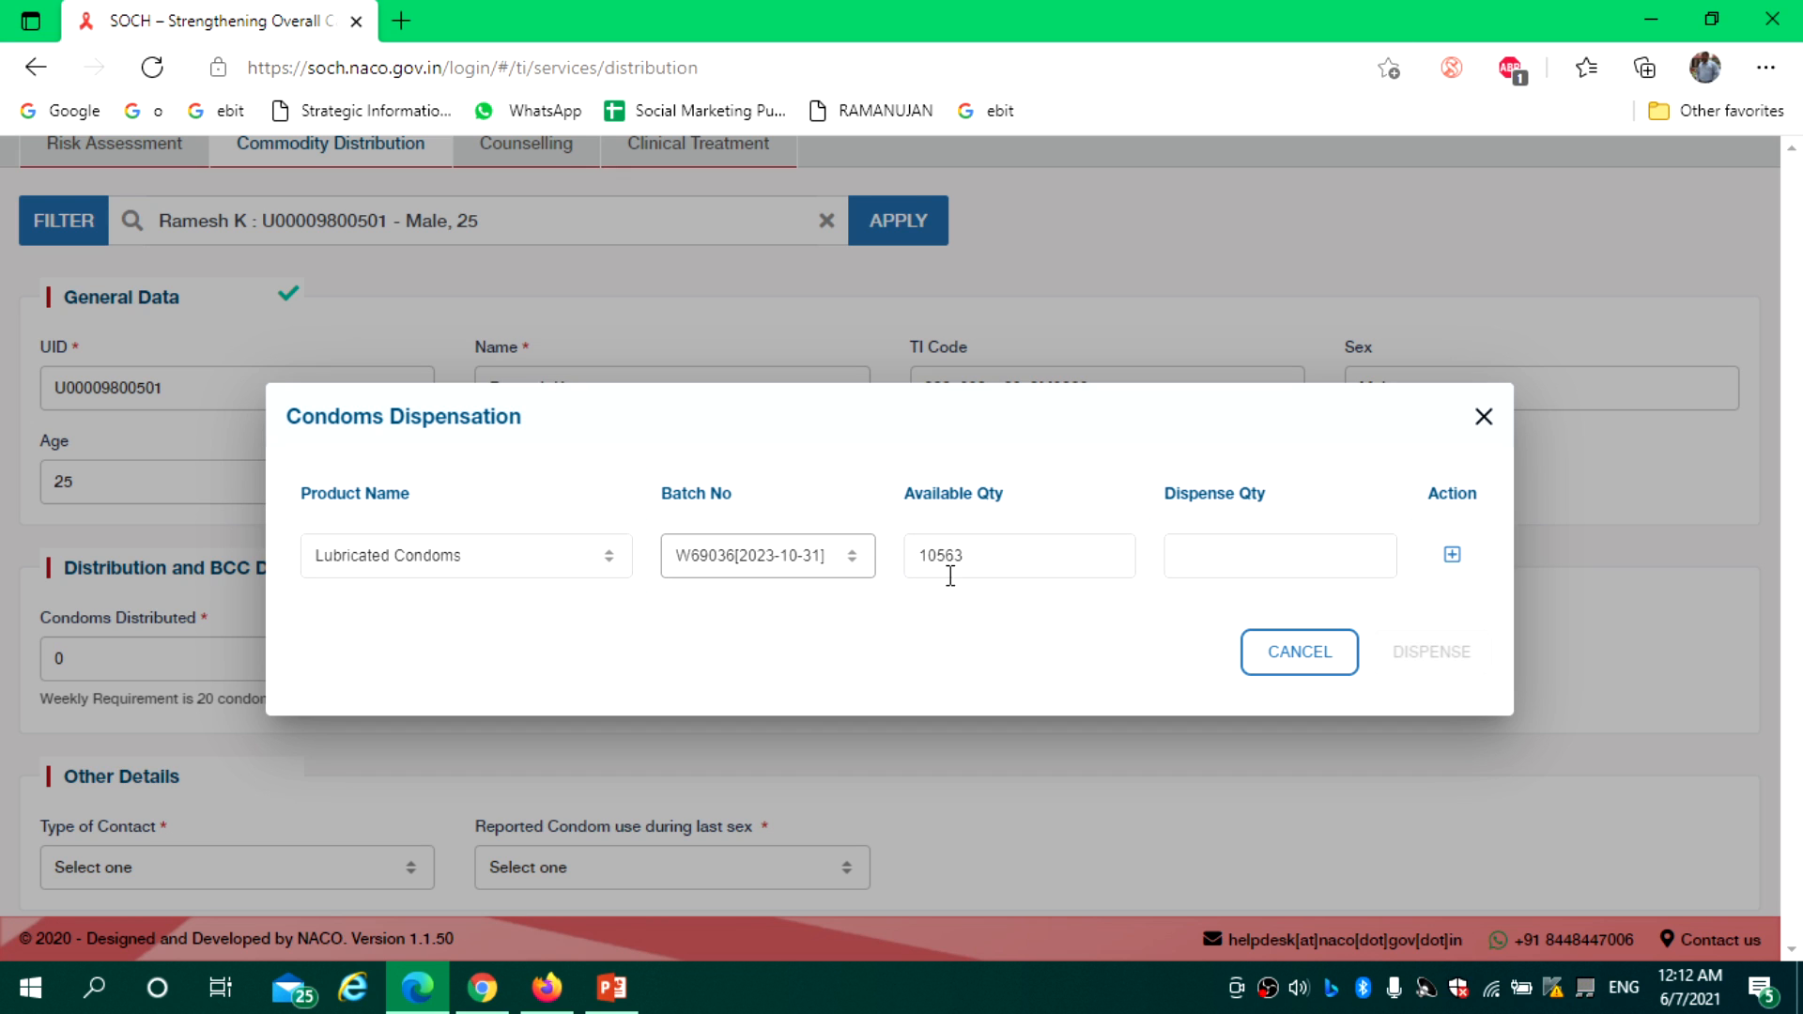
left_click(850, 561)
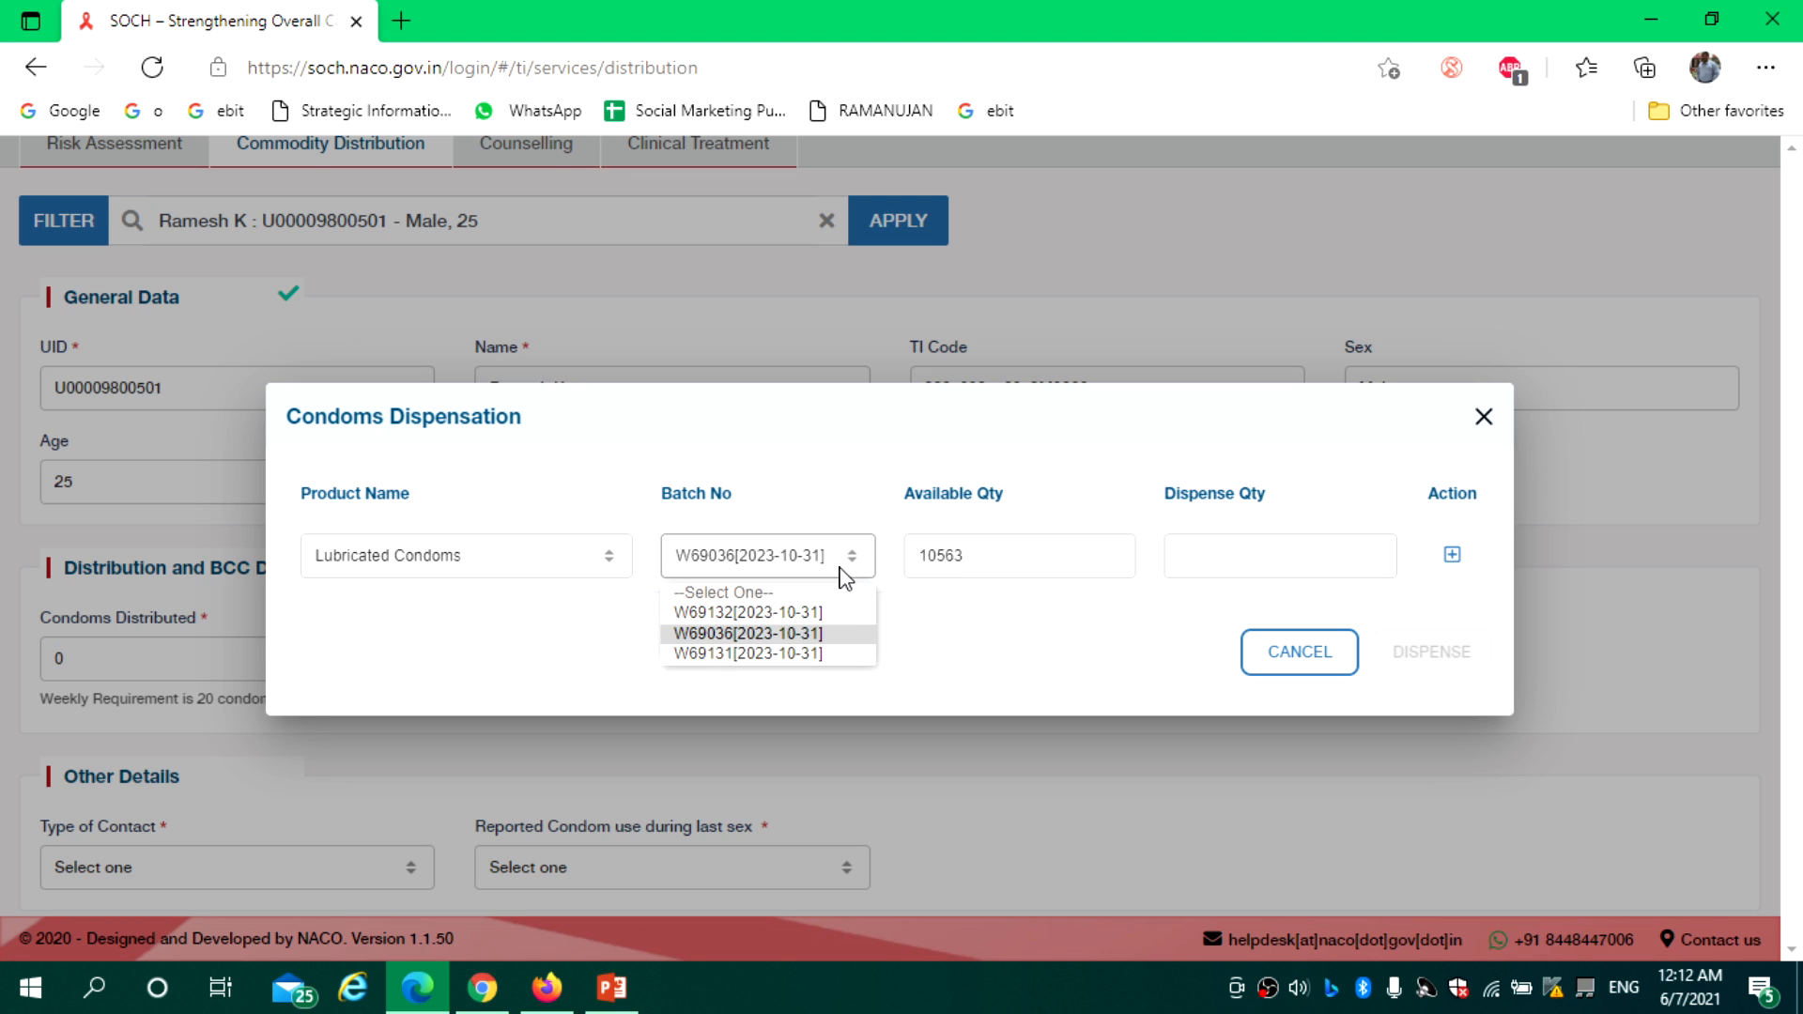
left_click(808, 652)
Add a dispense quantity of 10 condoms and dispense them
left_click(1188, 559)
type("10")
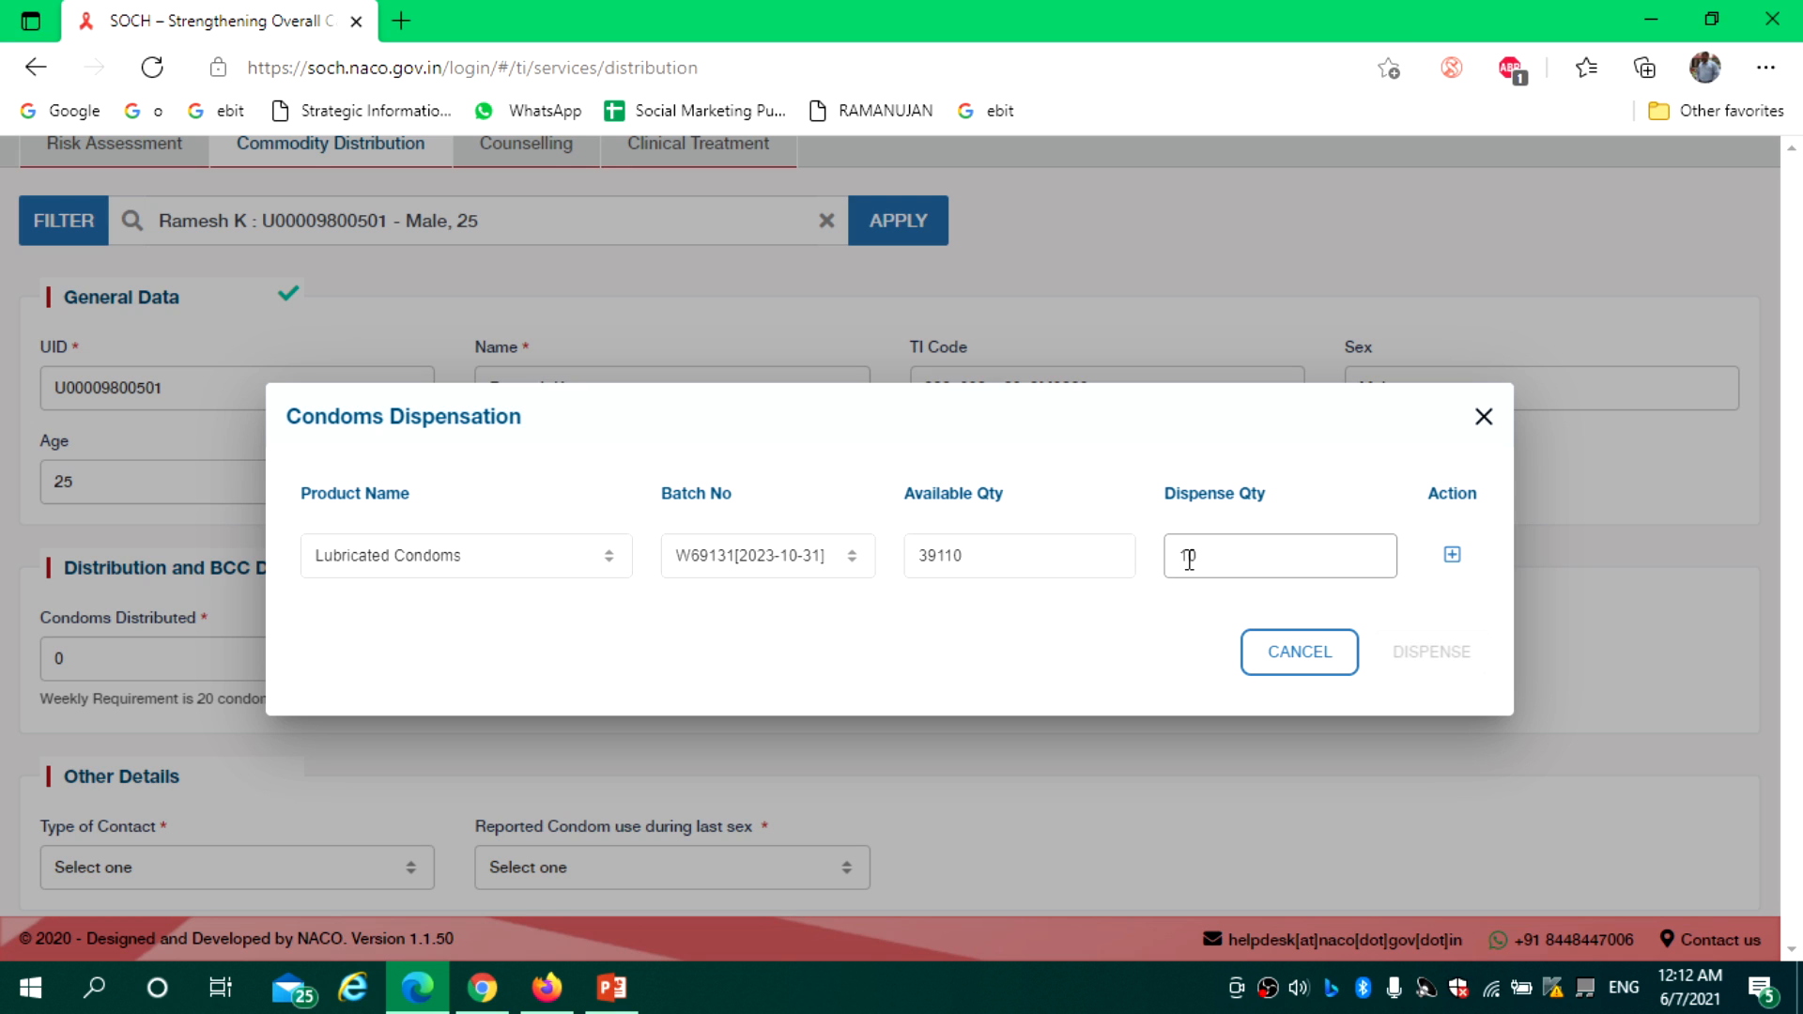
left_click(1452, 556)
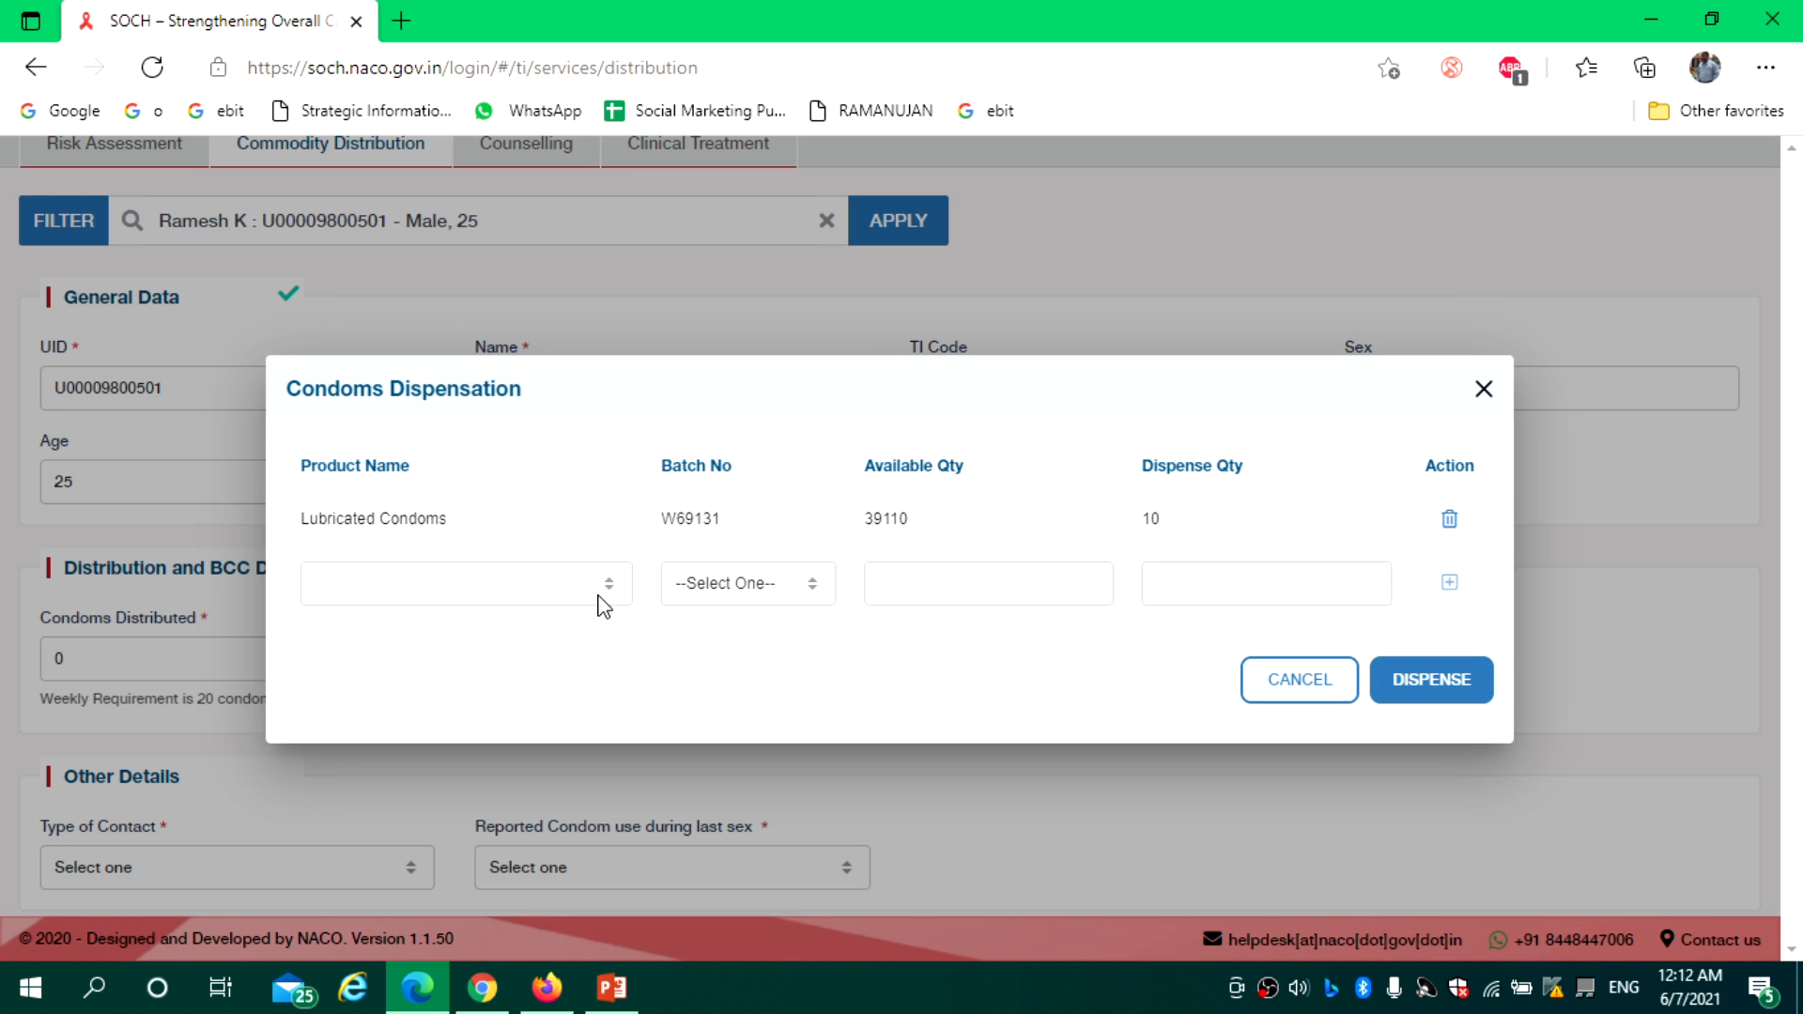
left_click(528, 592)
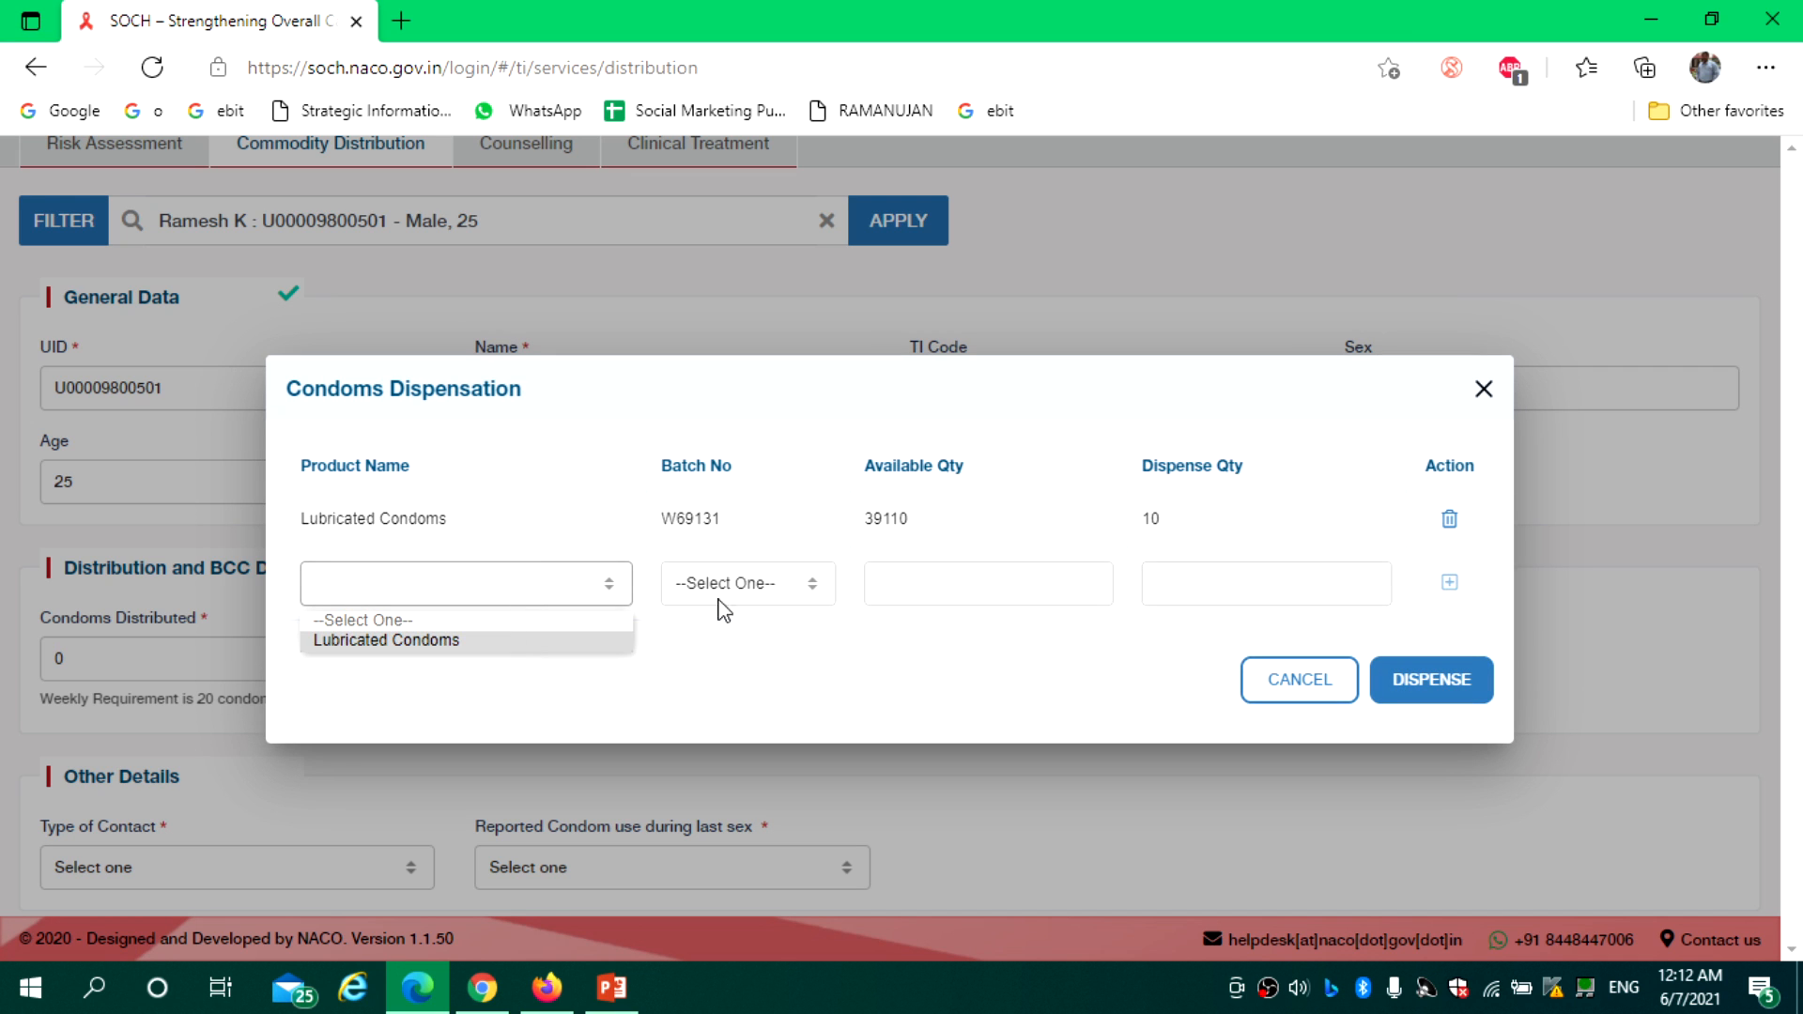
left_click(1127, 669)
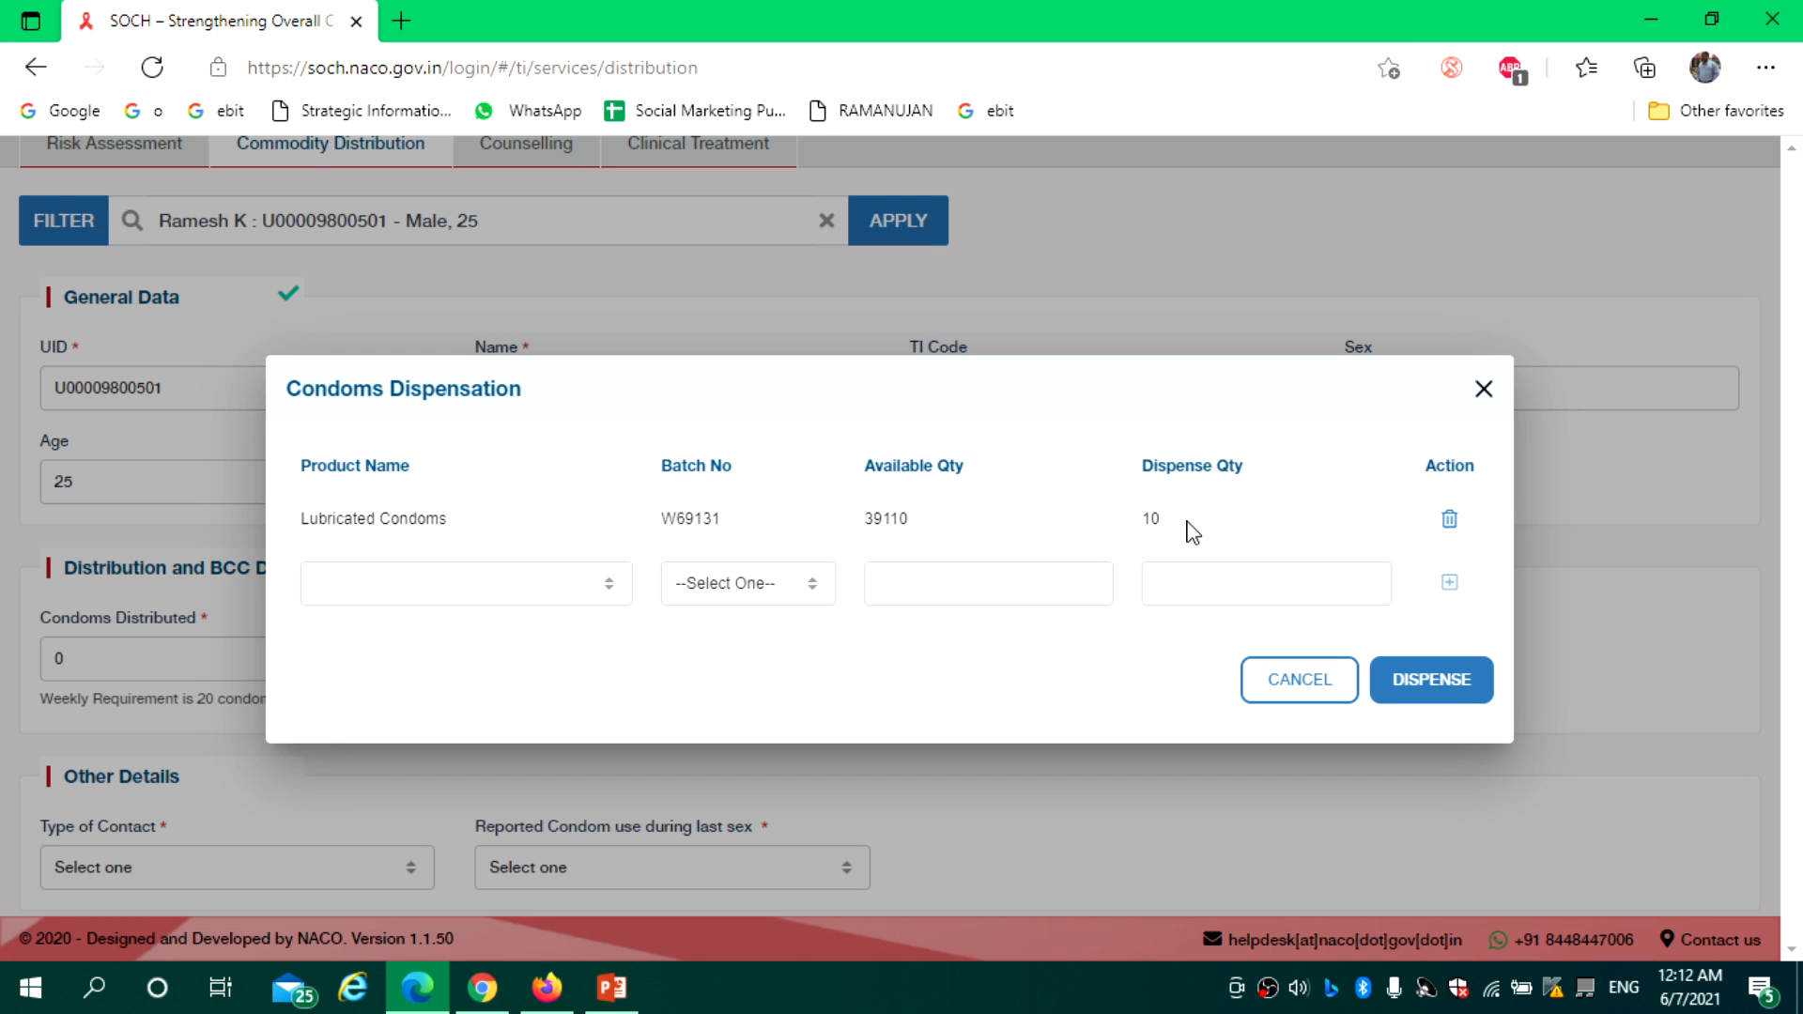
left_click(1449, 678)
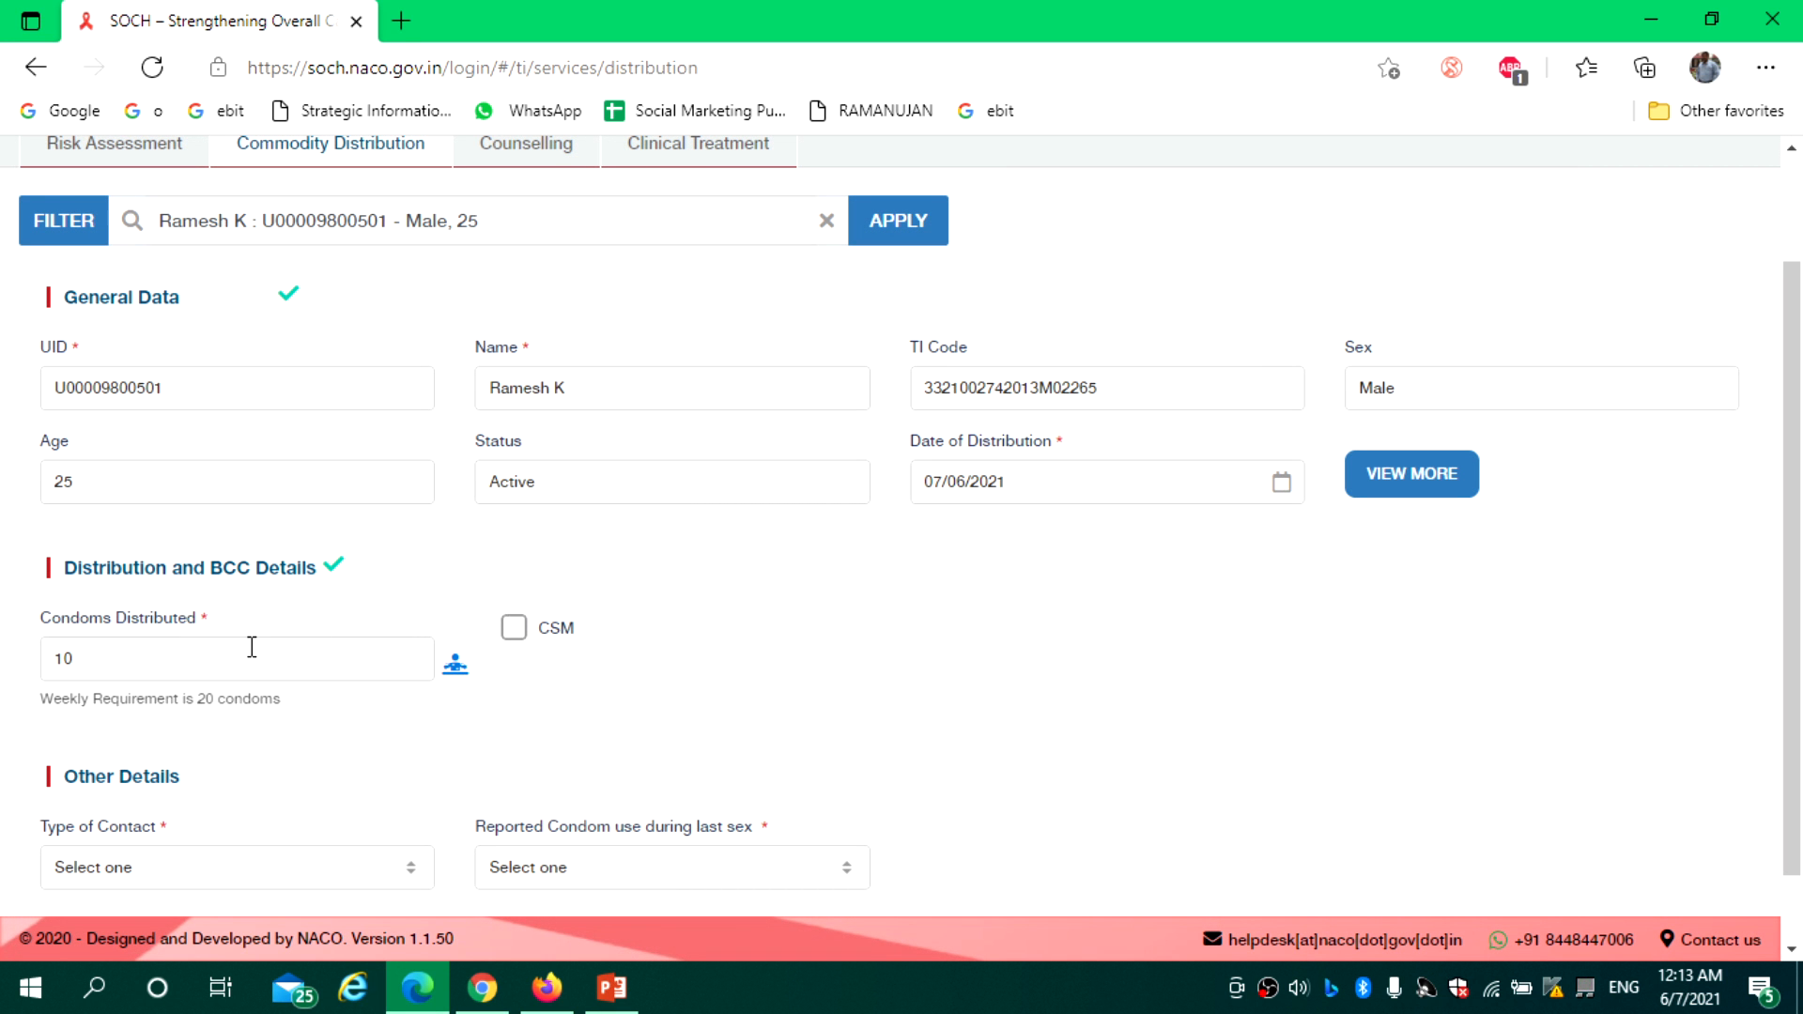
Leave Condoms Distributed at 10 with CSM unchecked
double_click(139, 661)
left_click(150, 660)
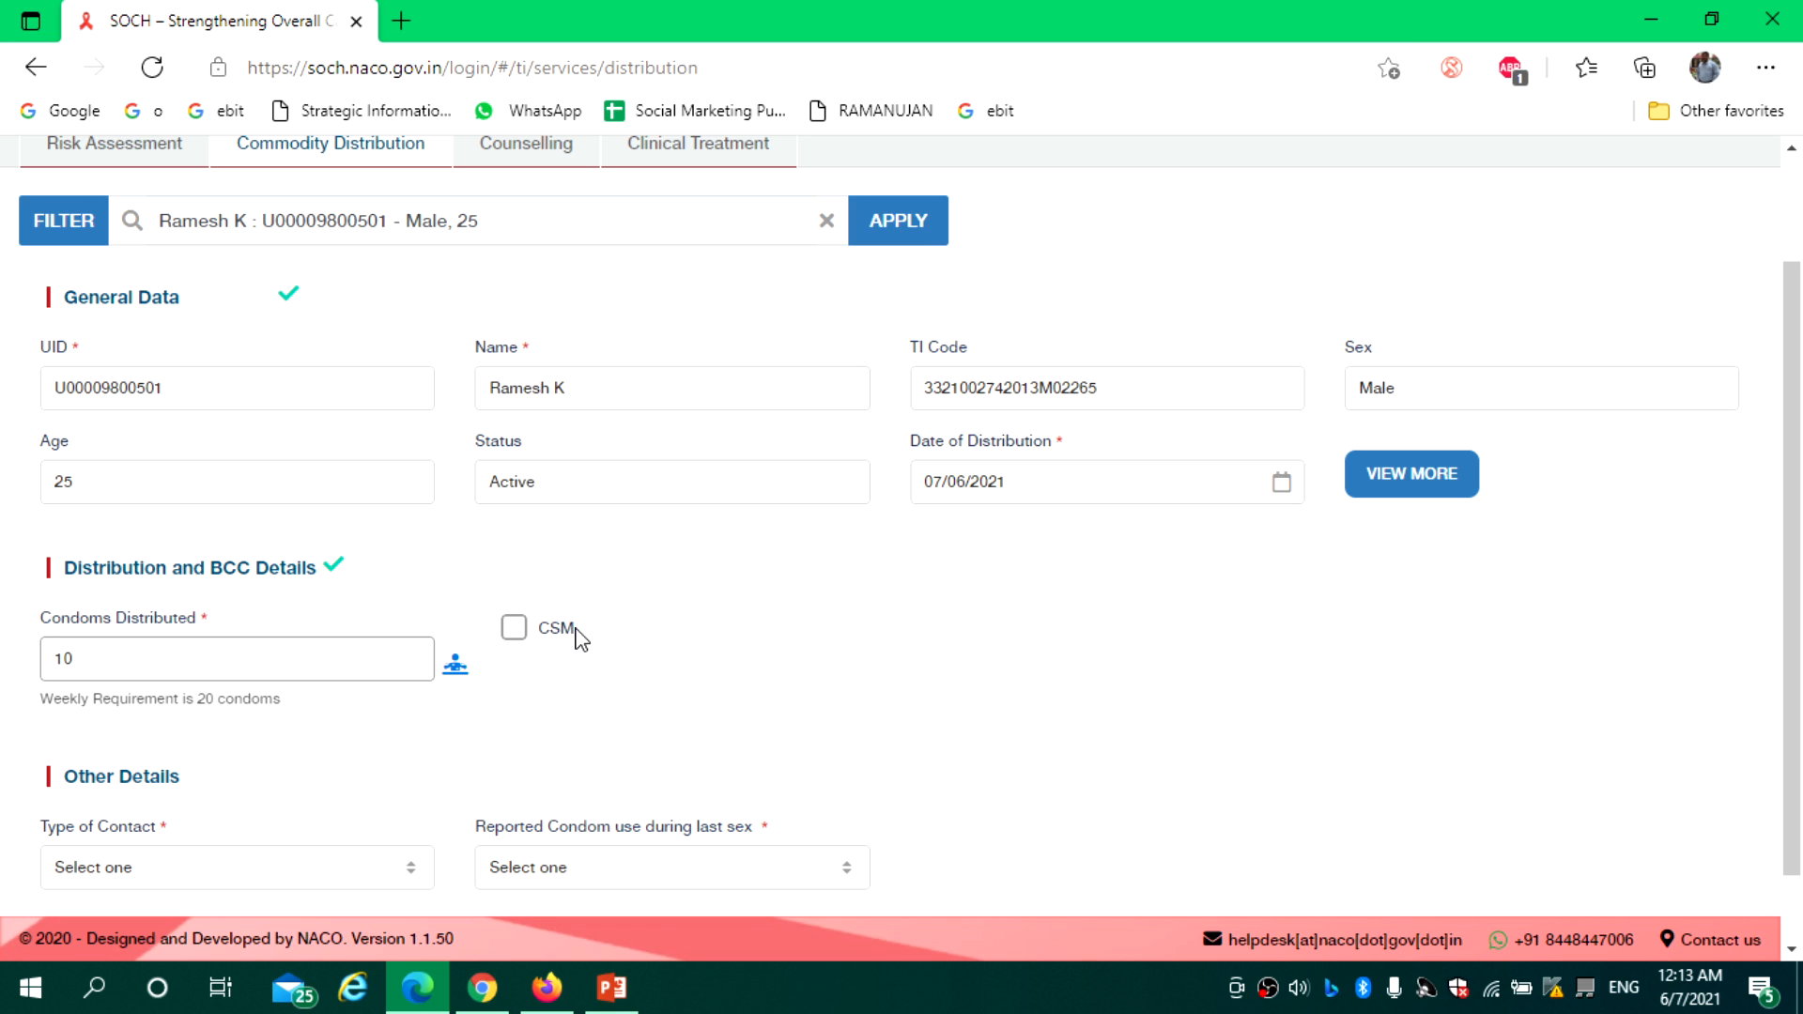
left_click(518, 634)
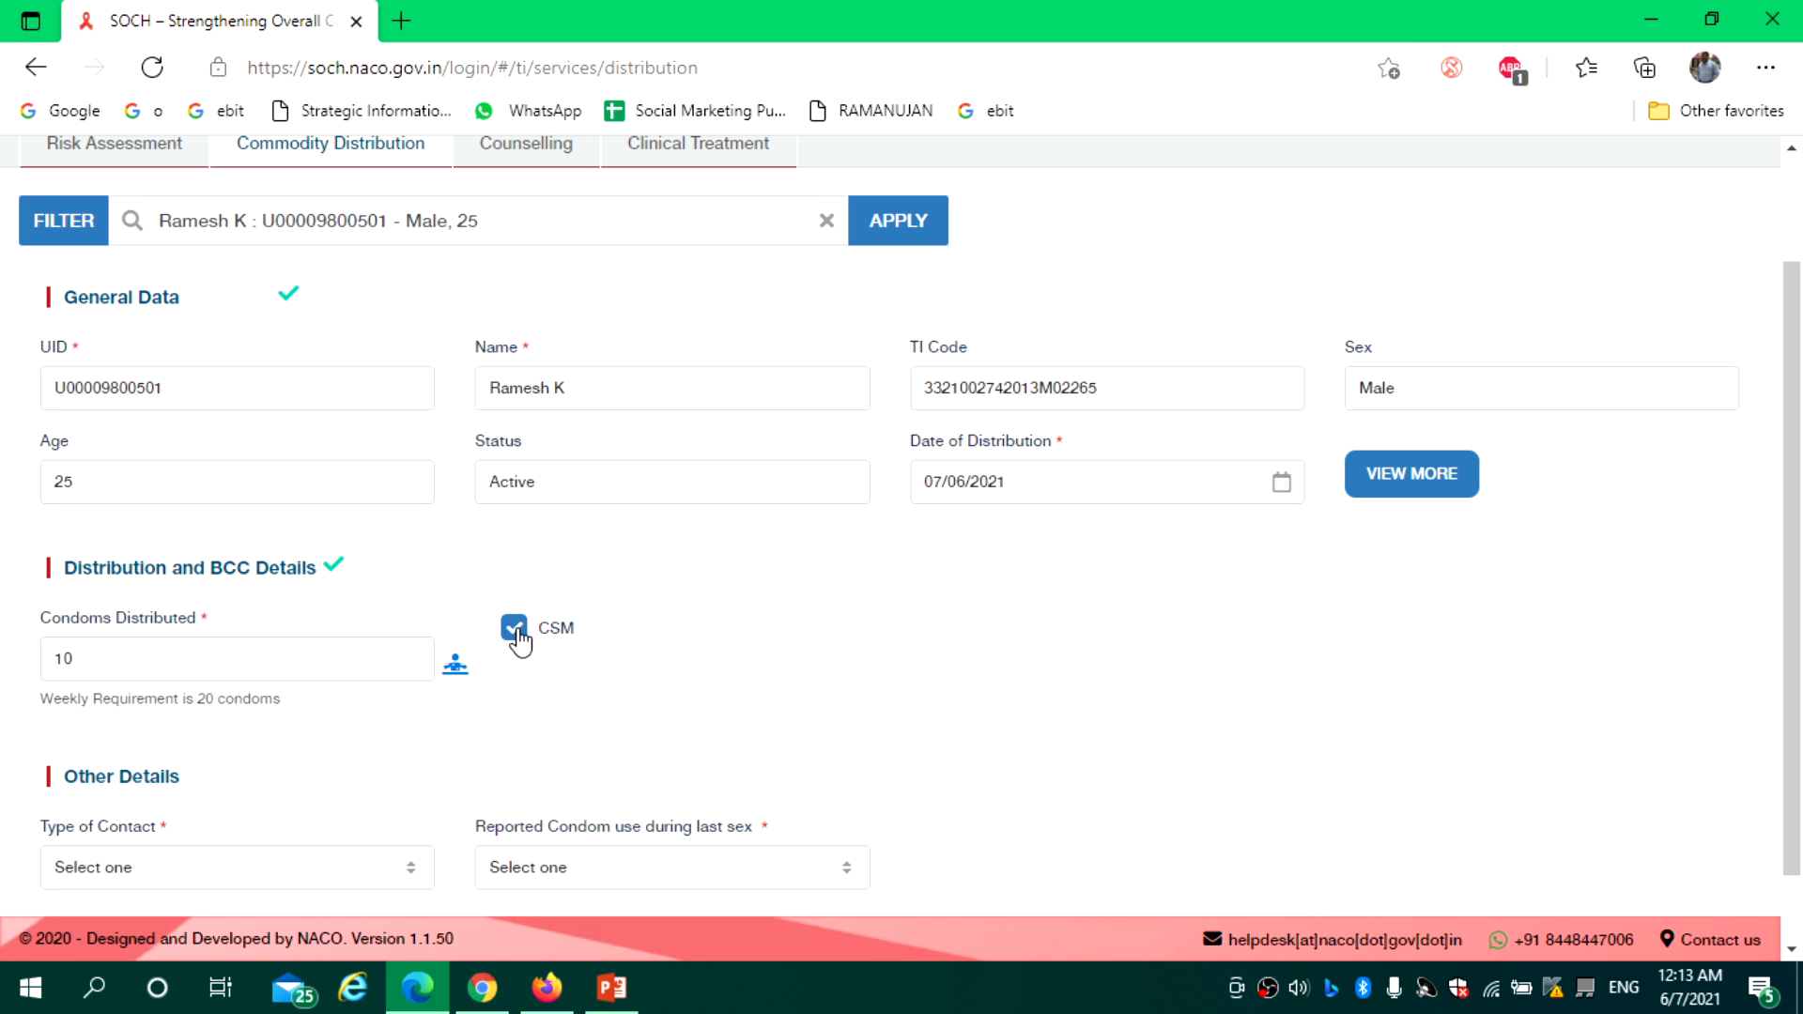
left_click(517, 631)
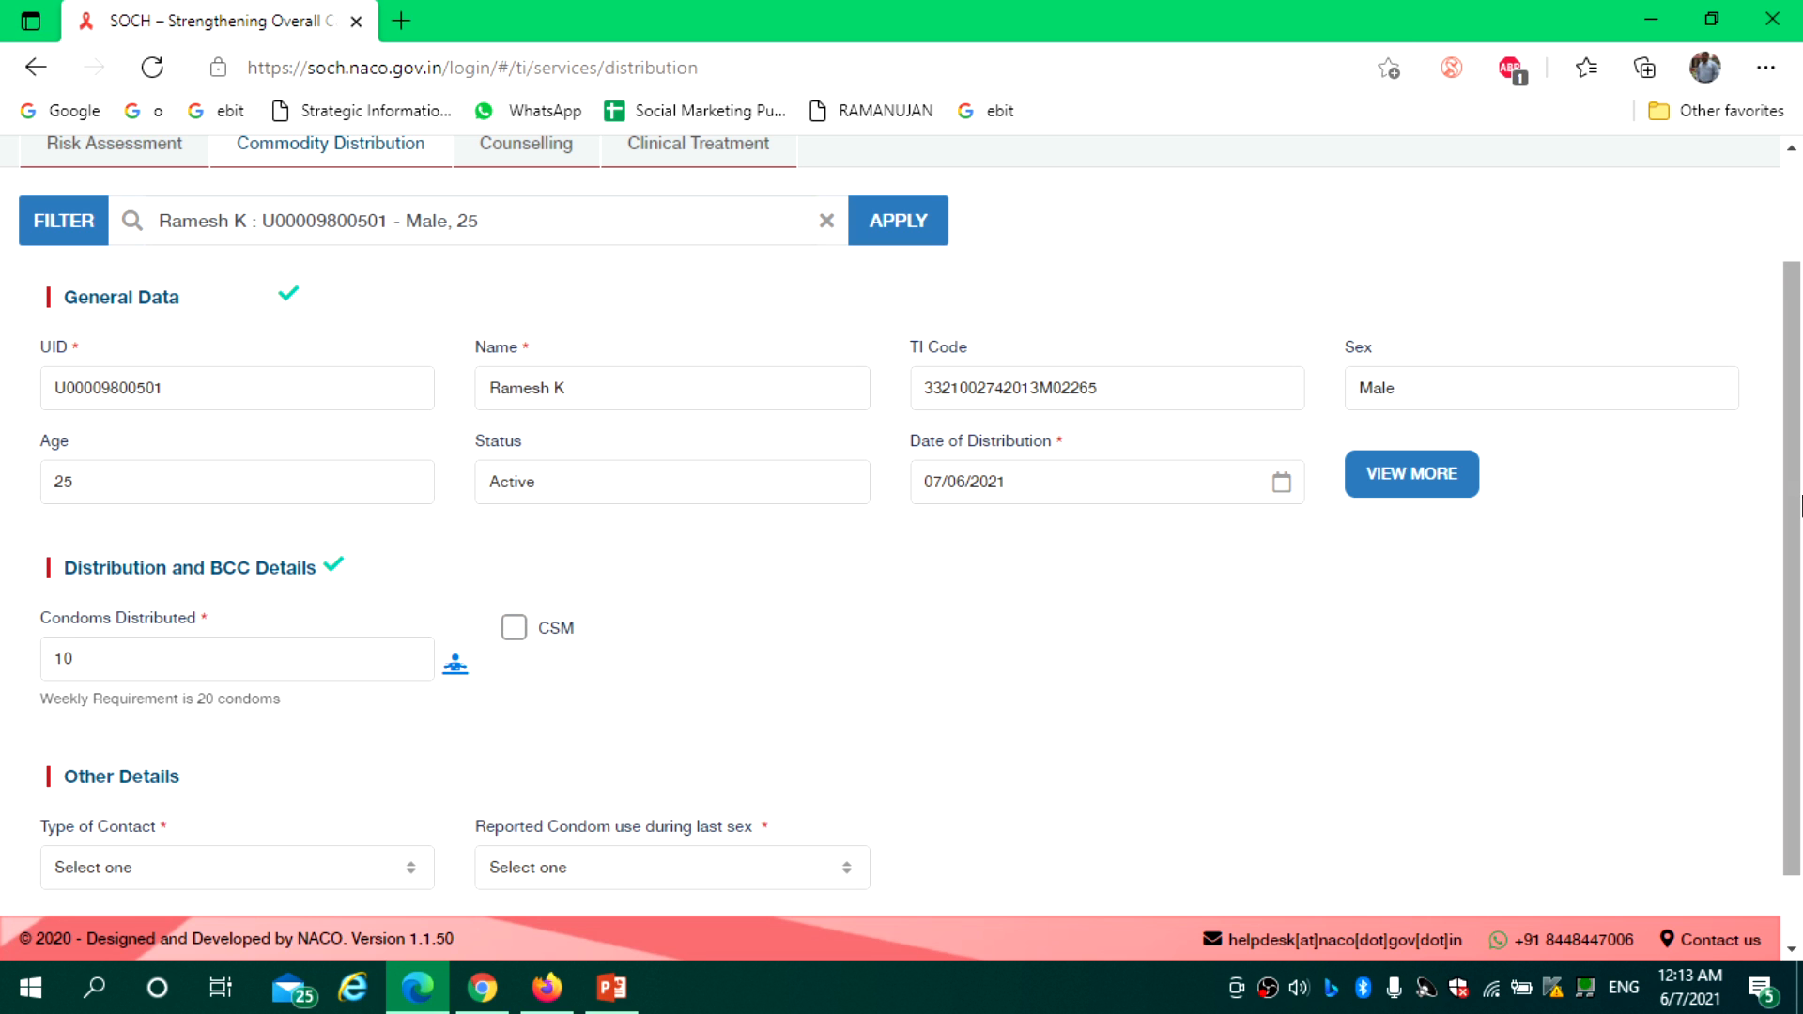
scroll(1794, 507, "down", 2)
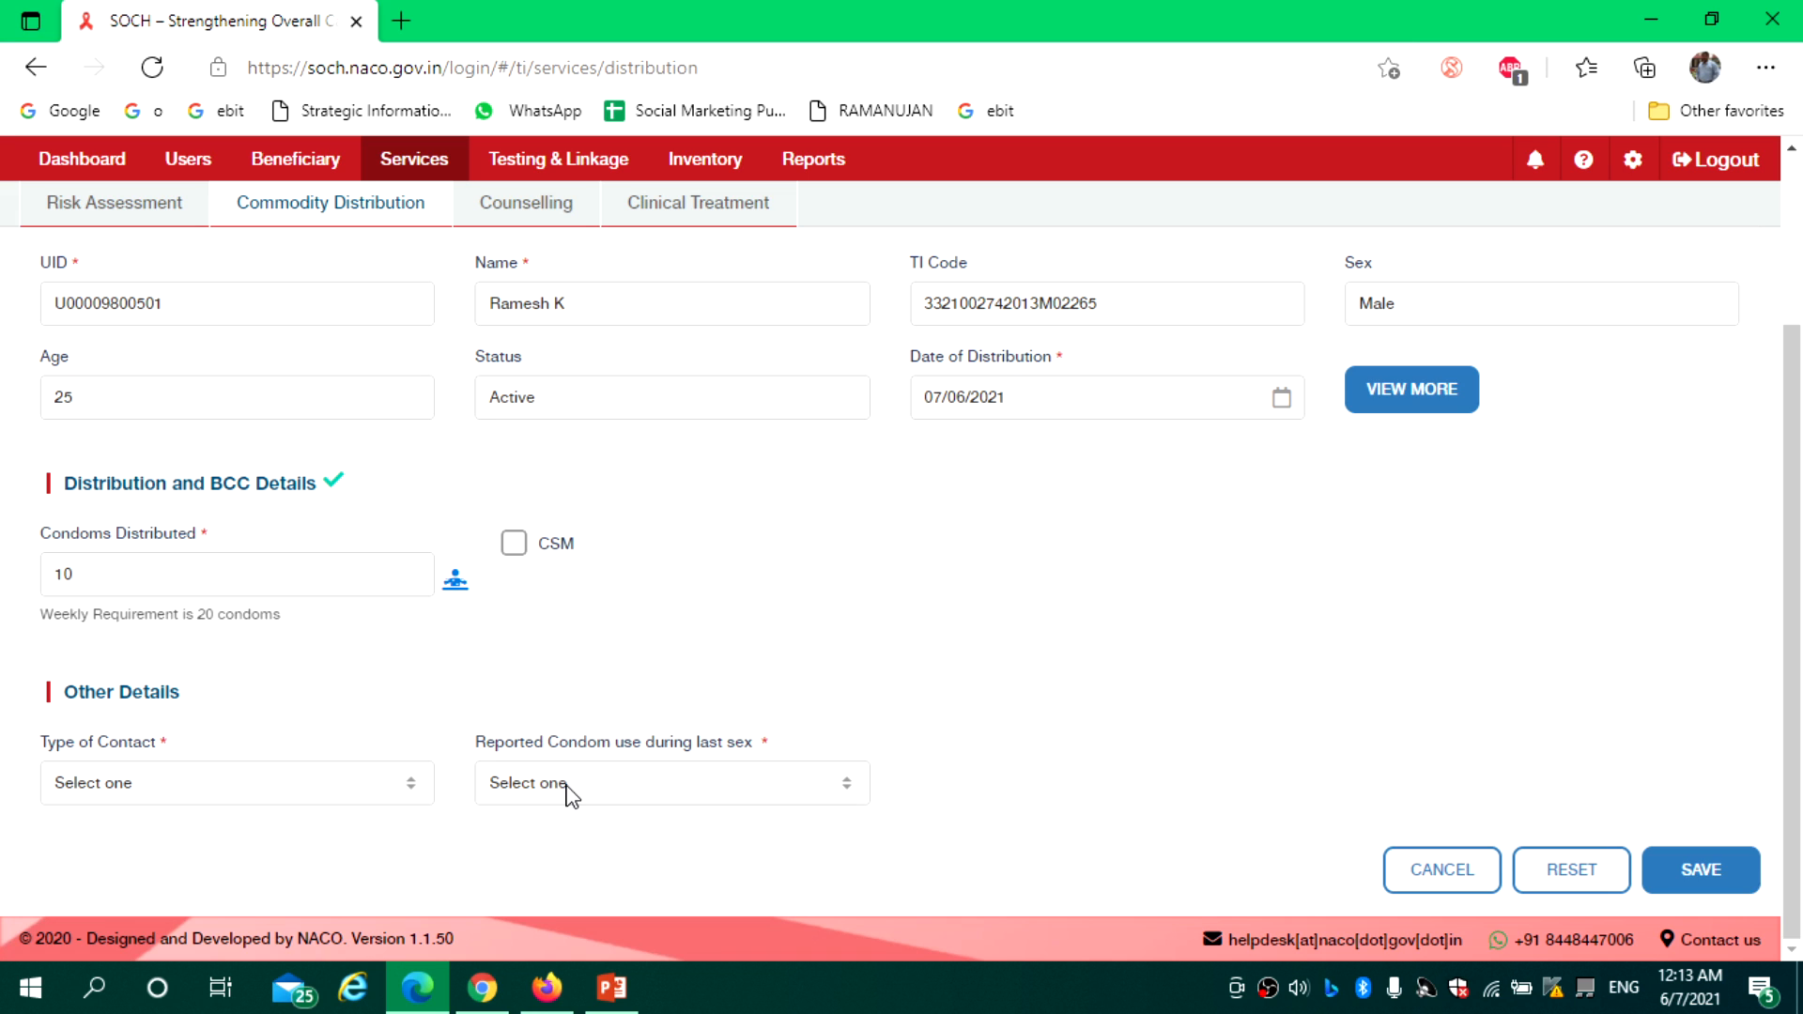
Set Type of Contact to 1-1 and last-sex condom use to Yes, then save
left_click(277, 787)
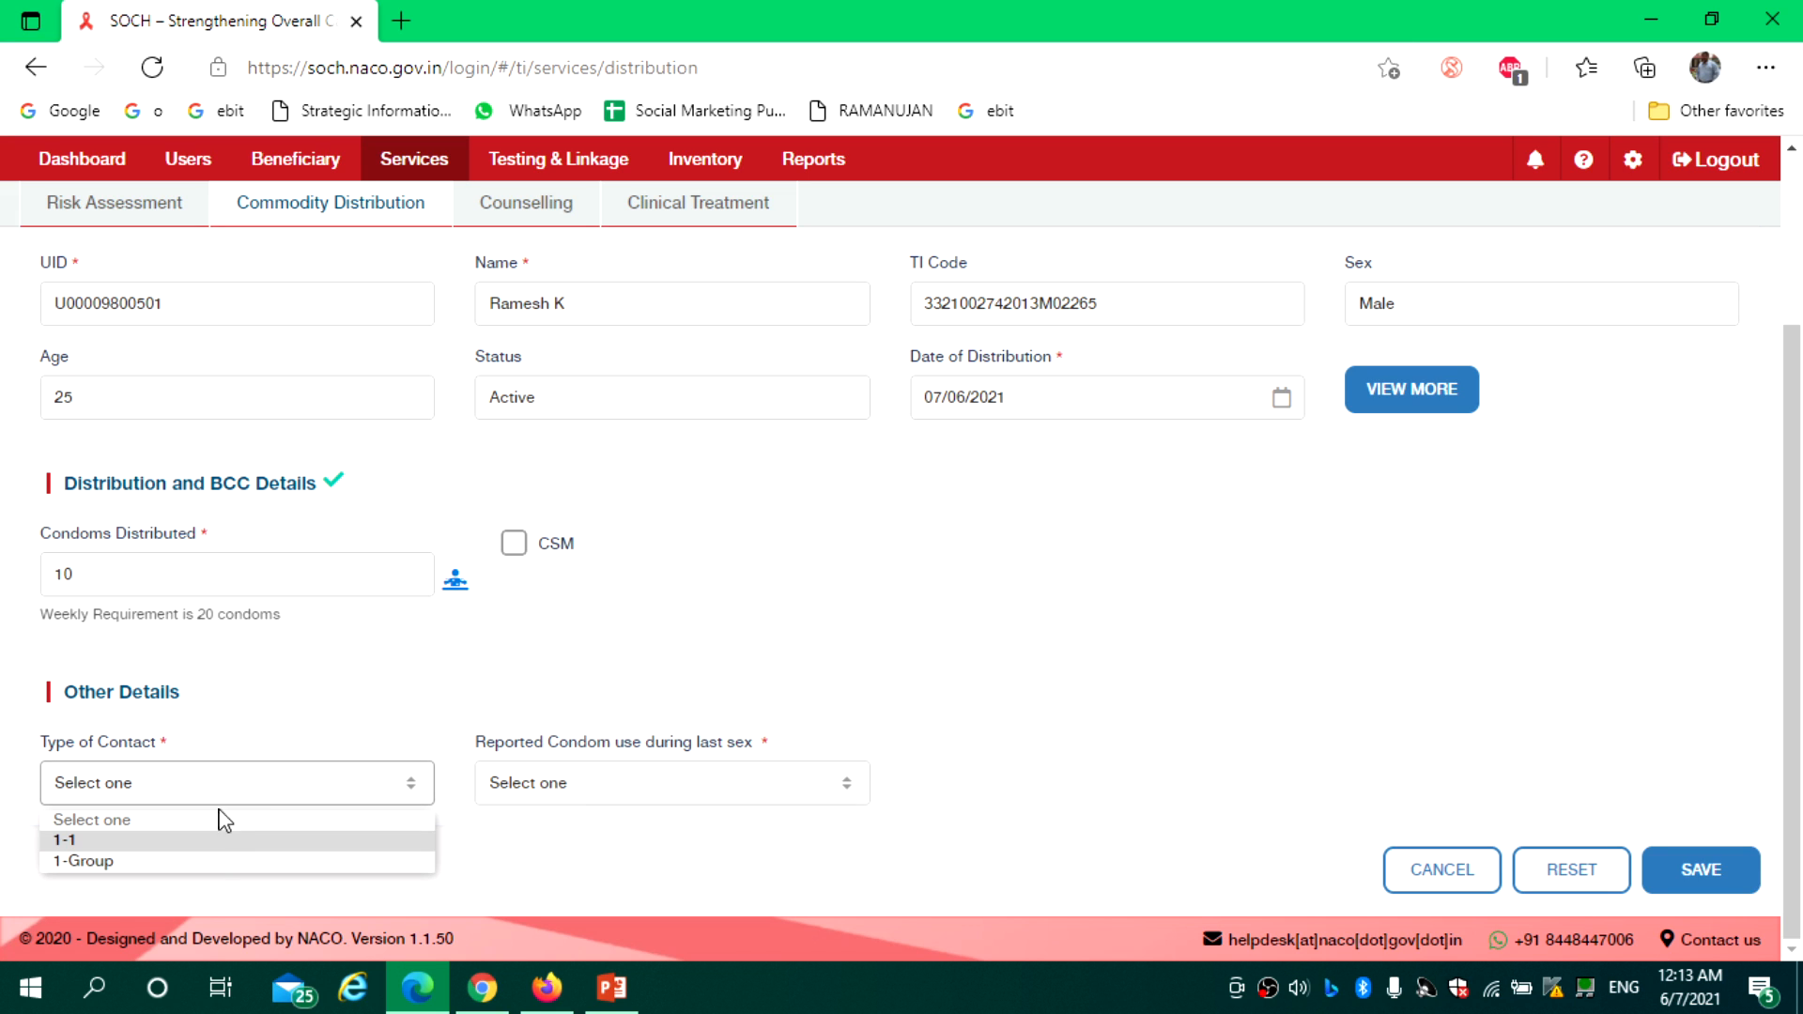
left_click(189, 843)
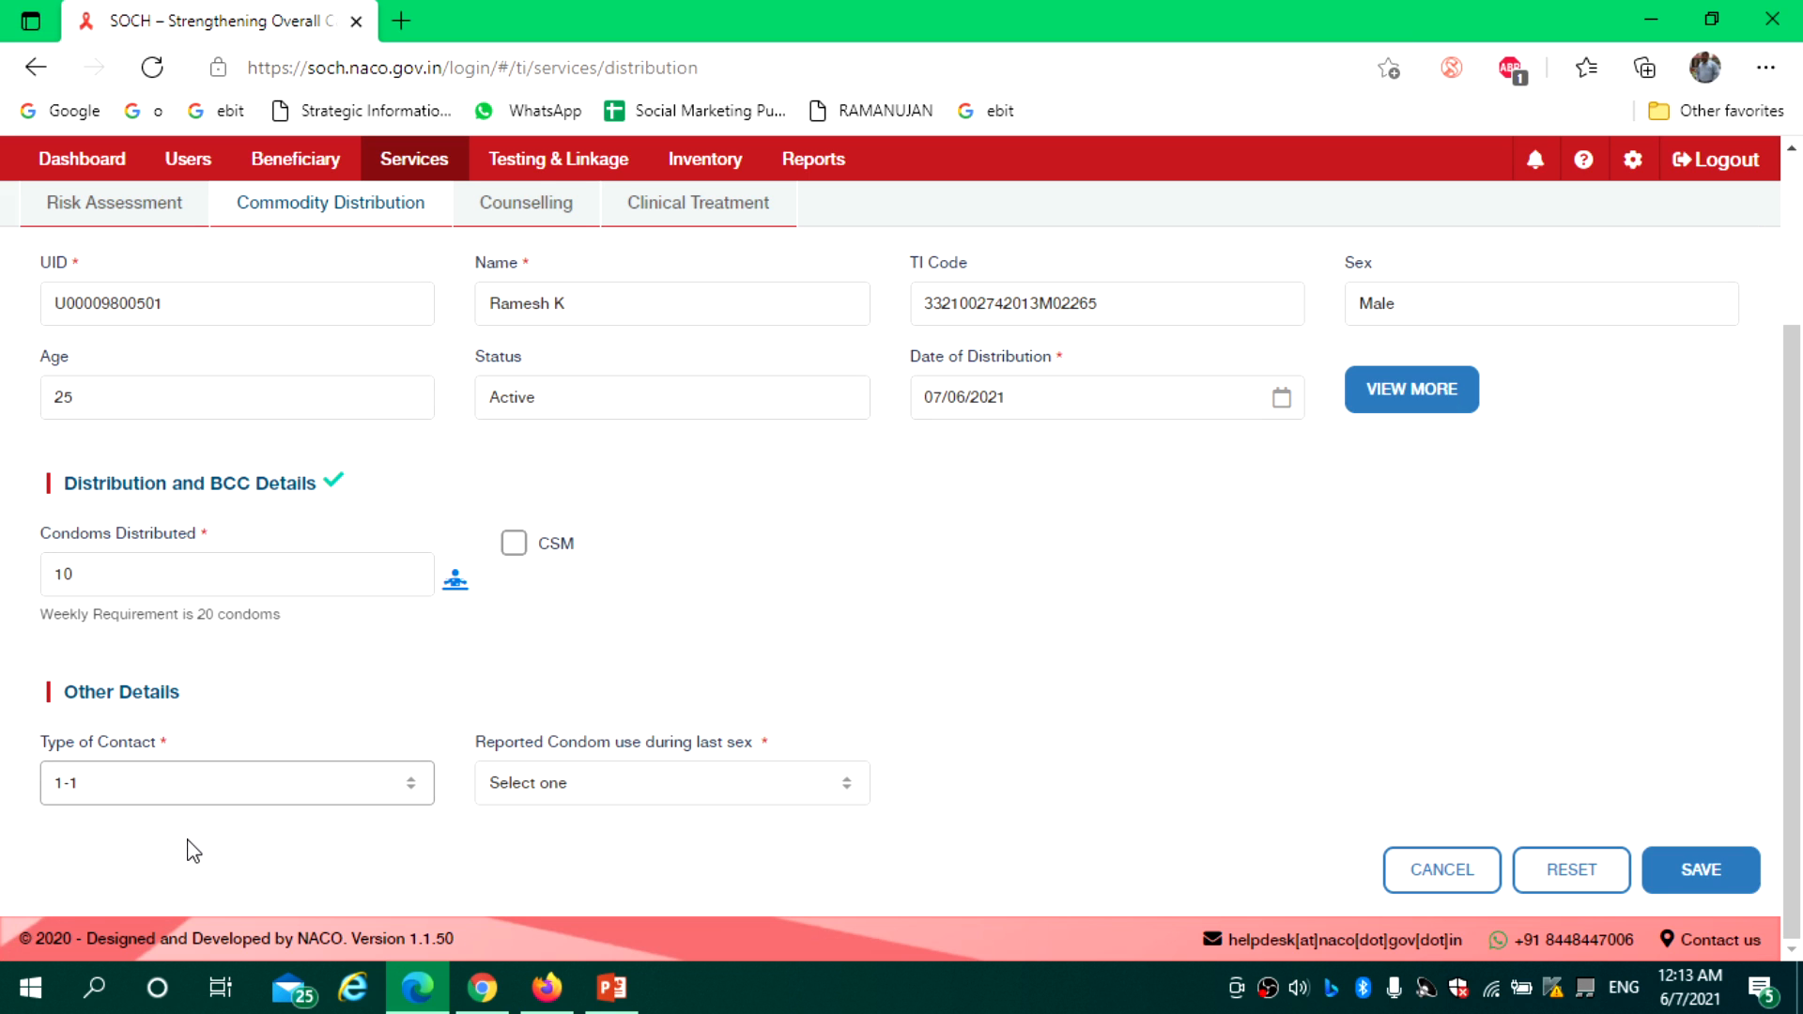
left_click(688, 788)
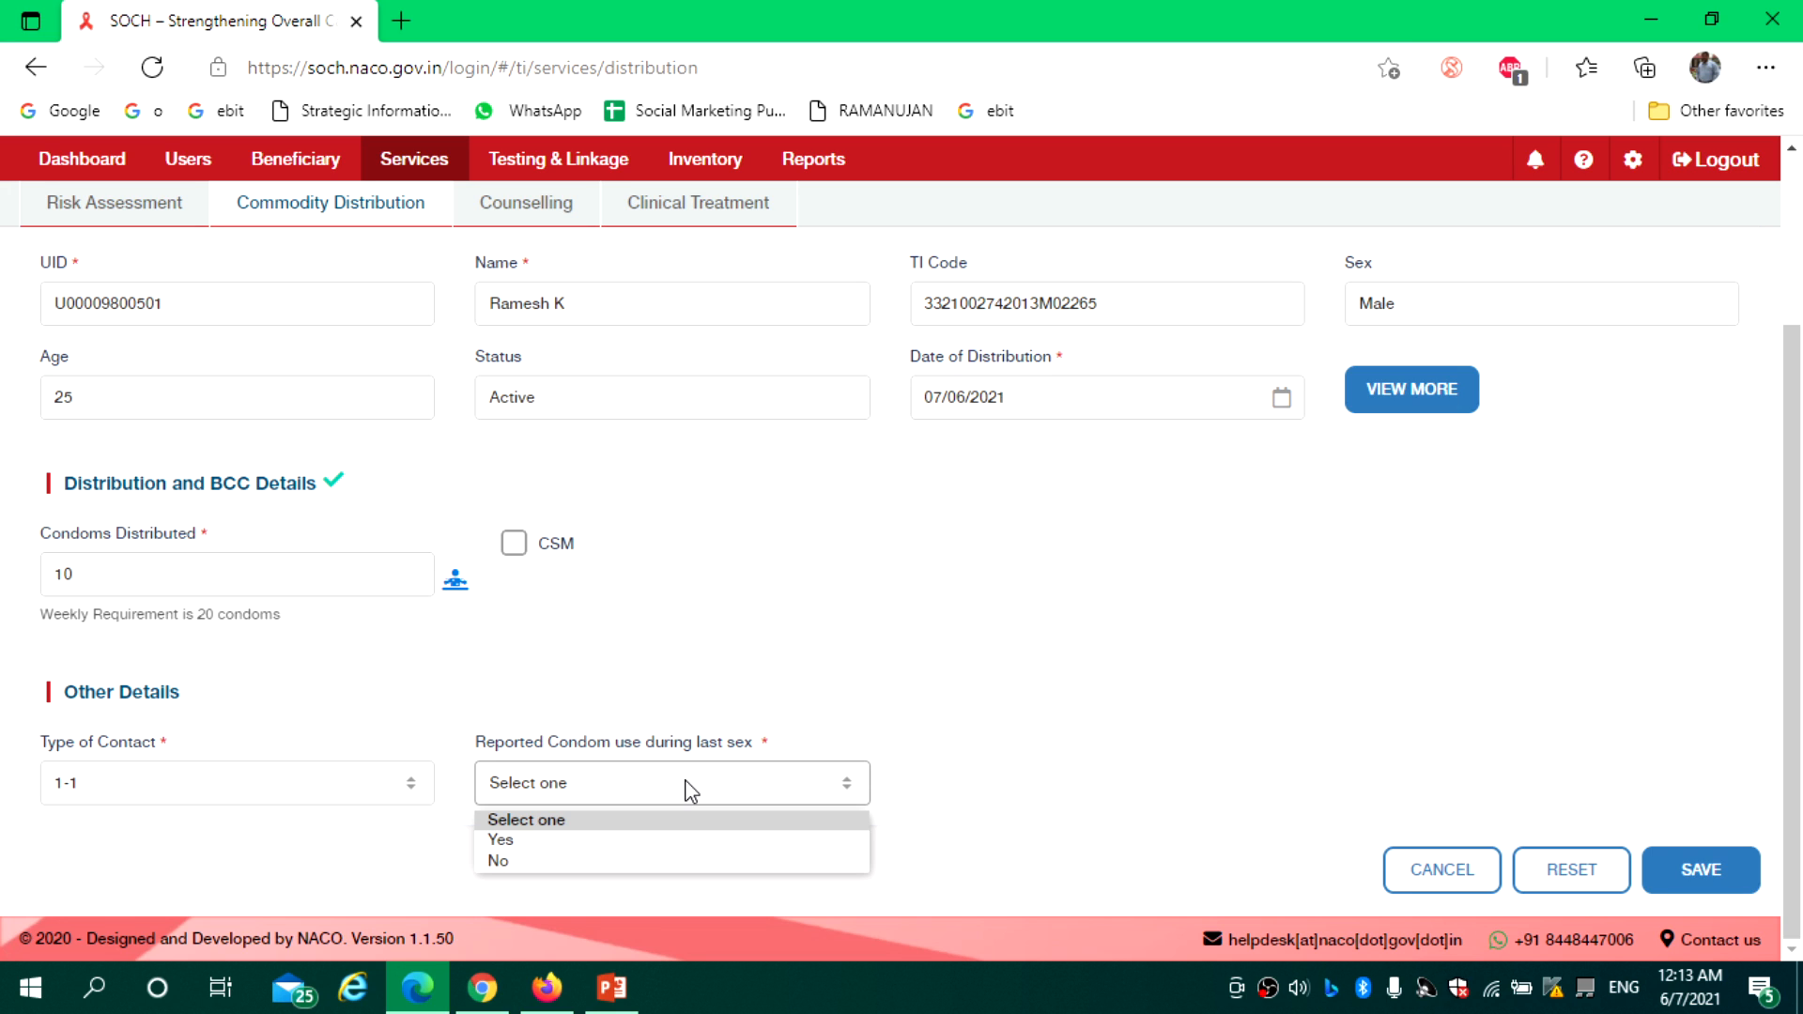
left_click(562, 841)
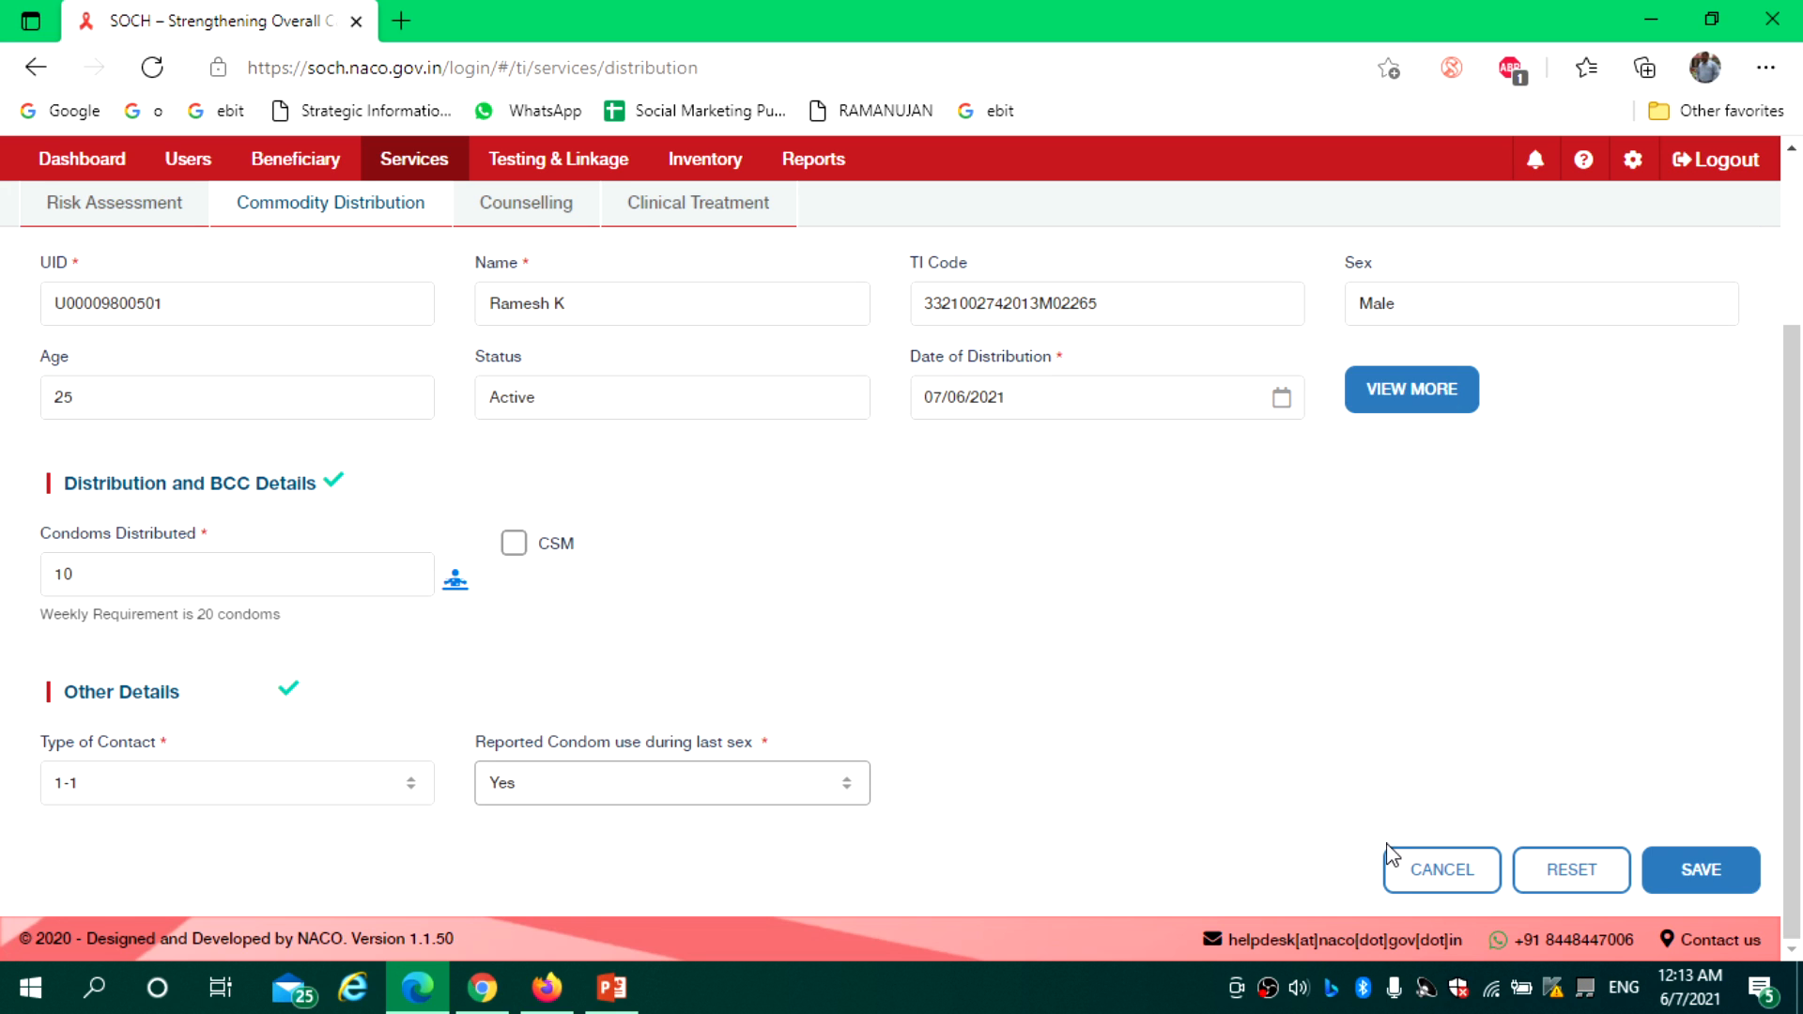
scroll(1787, 725, "up", 2)
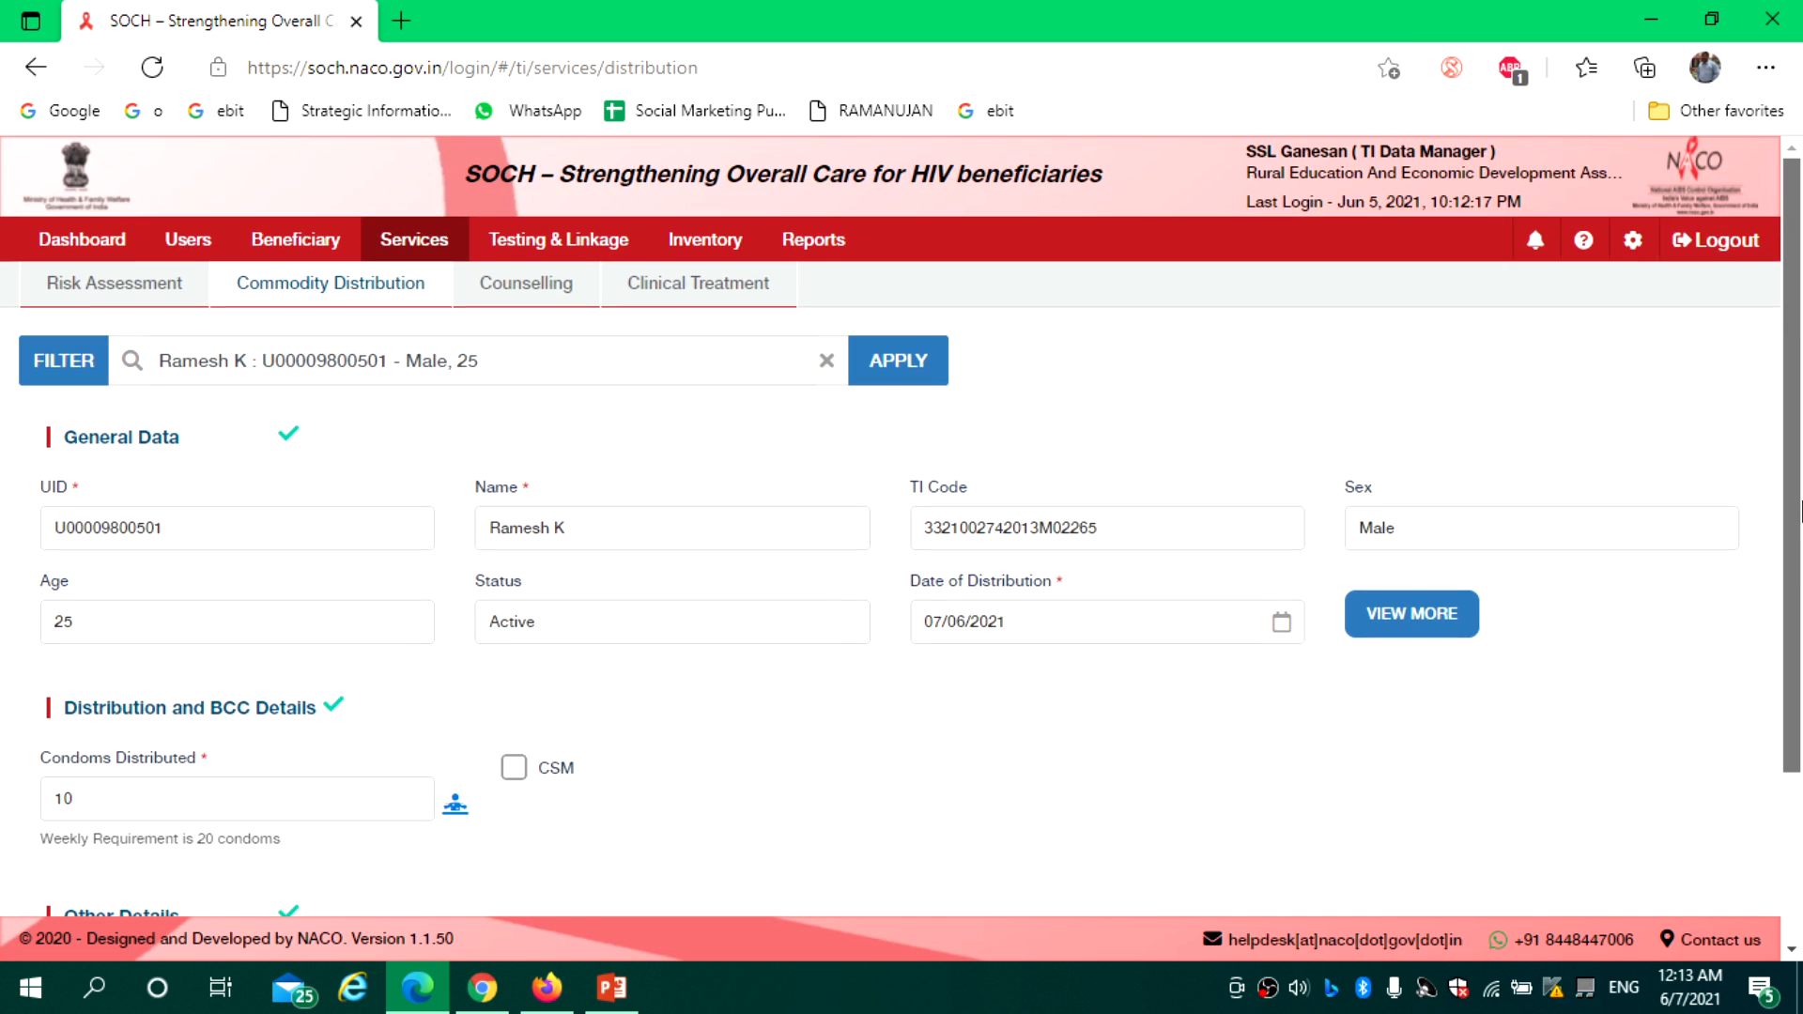
scroll(1799, 639, "down", 2)
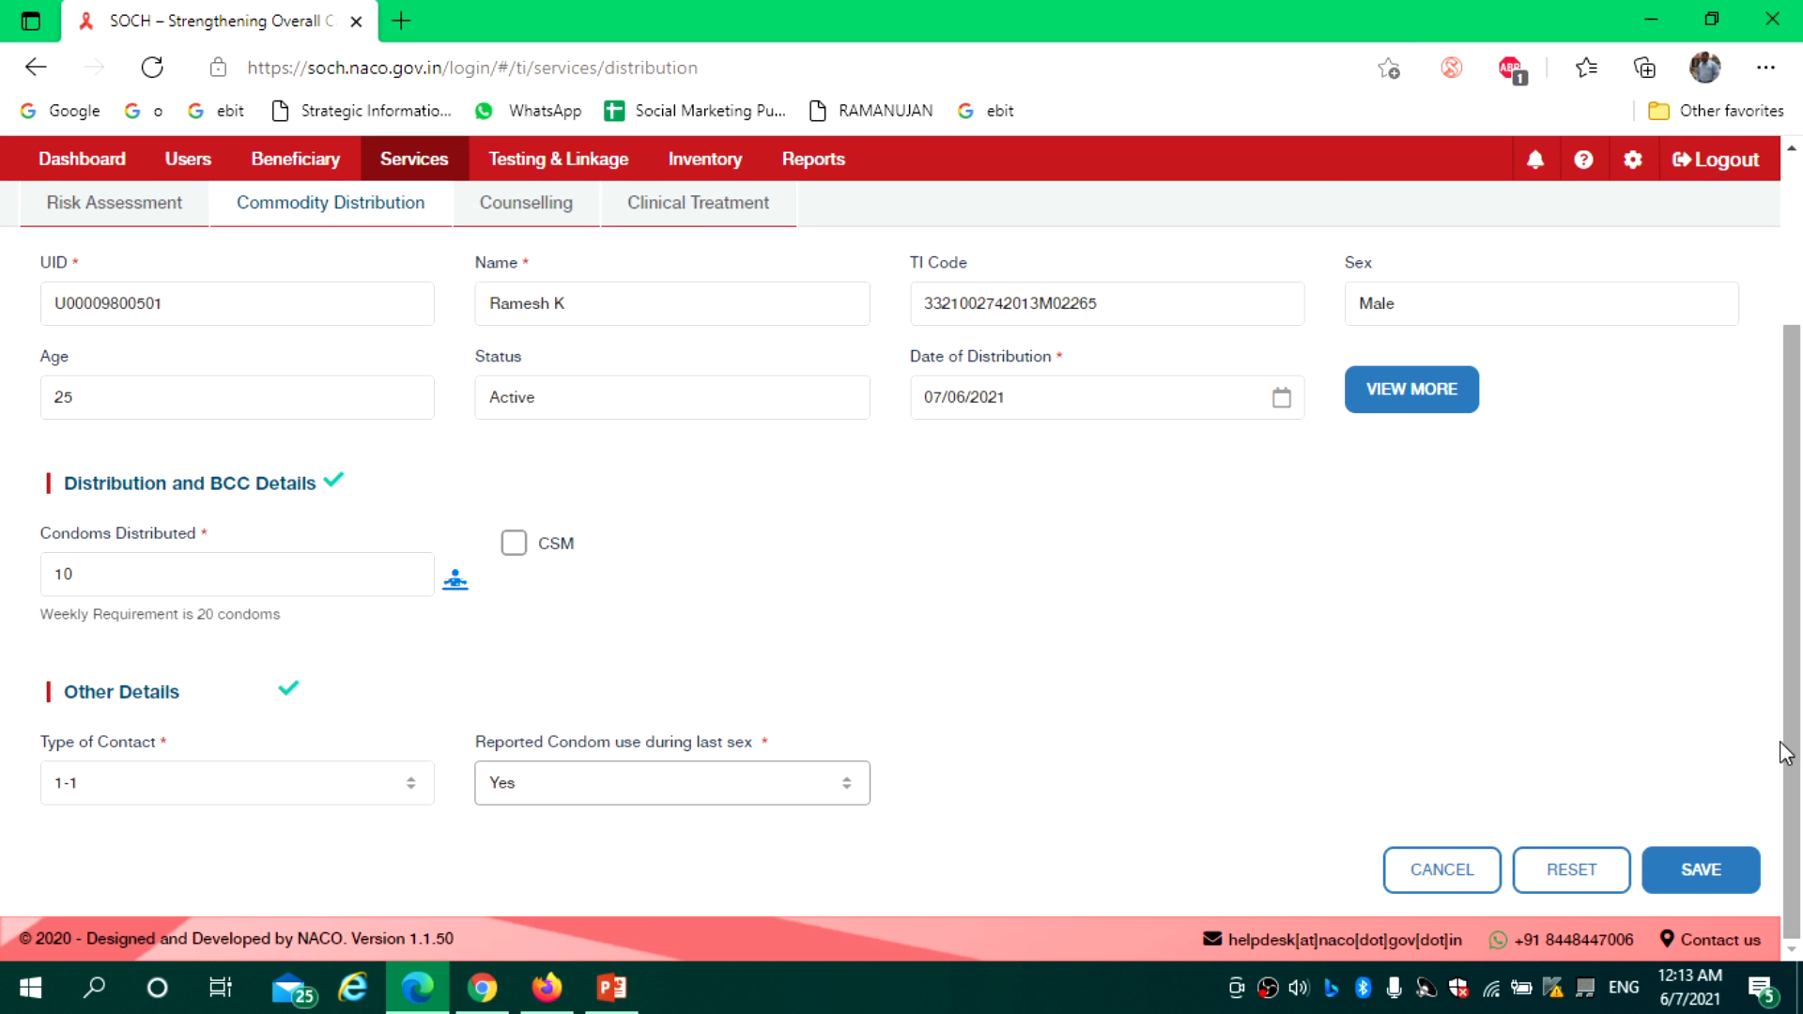
left_click(1705, 871)
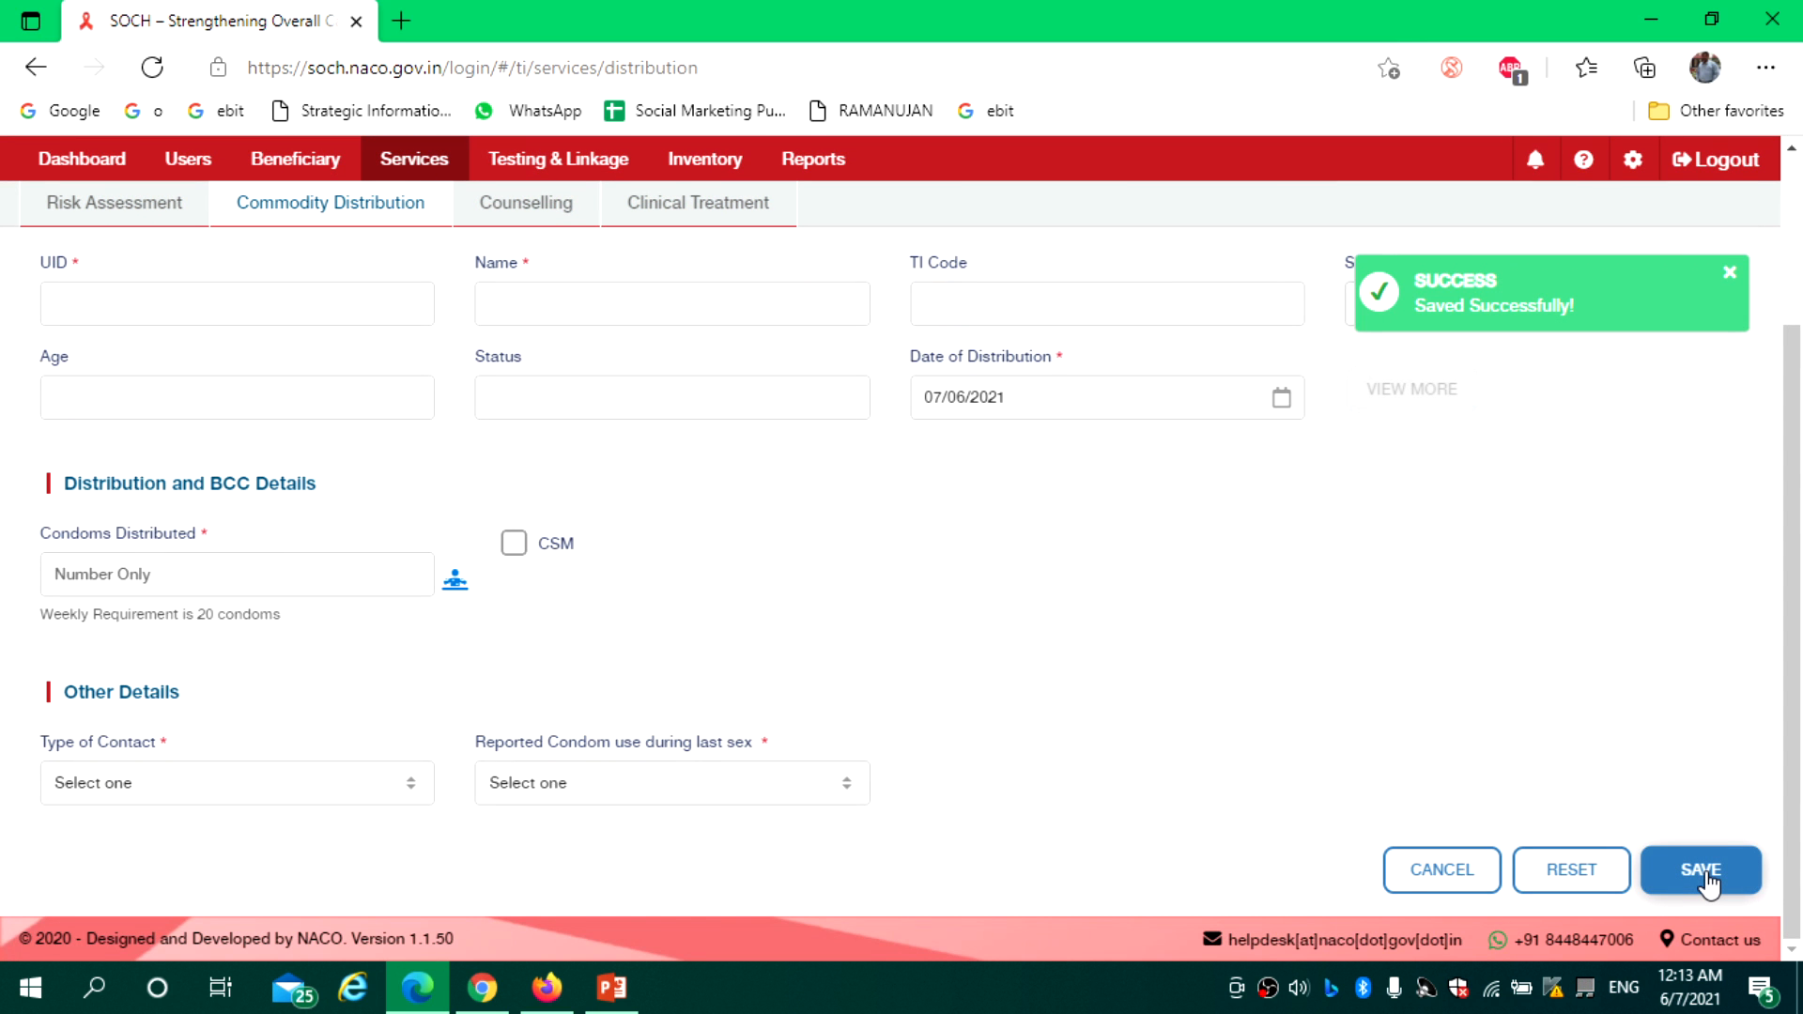
Go to Counselling services, briefly via Risk Assessment, and show the Missed Counselling list
left_click_drag(1793, 665, 1802, 420)
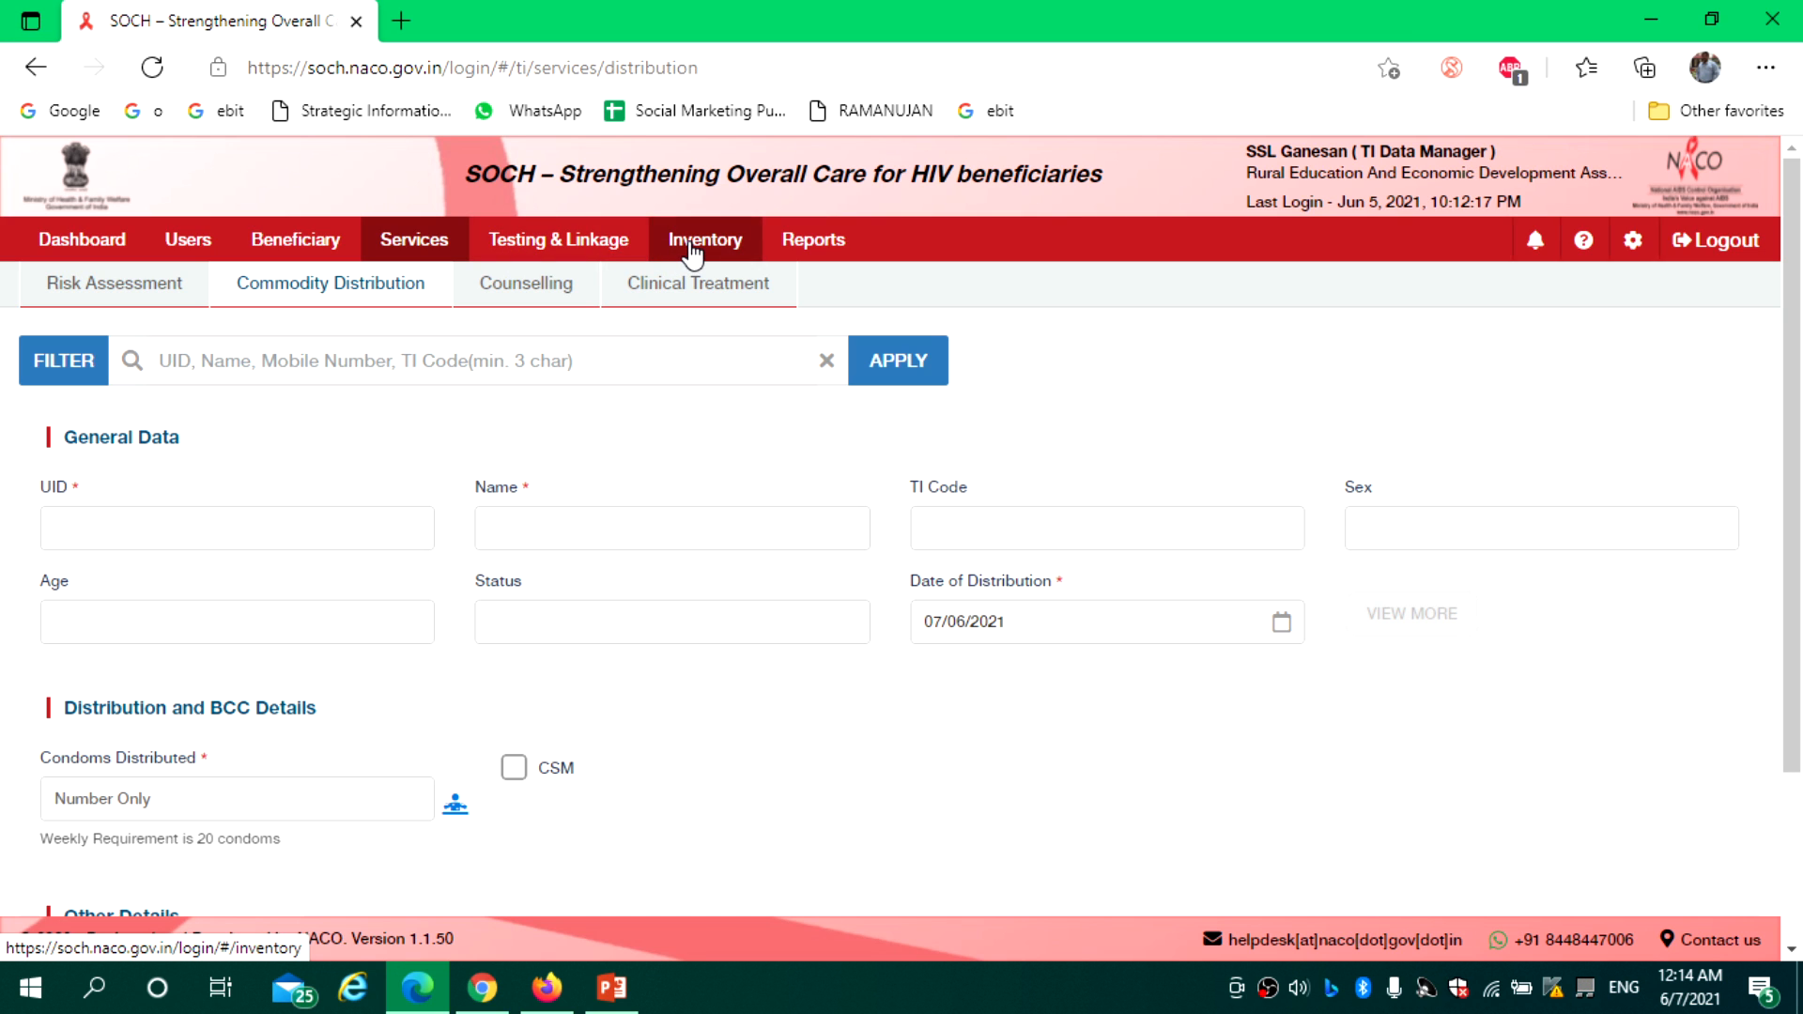
left_click(529, 287)
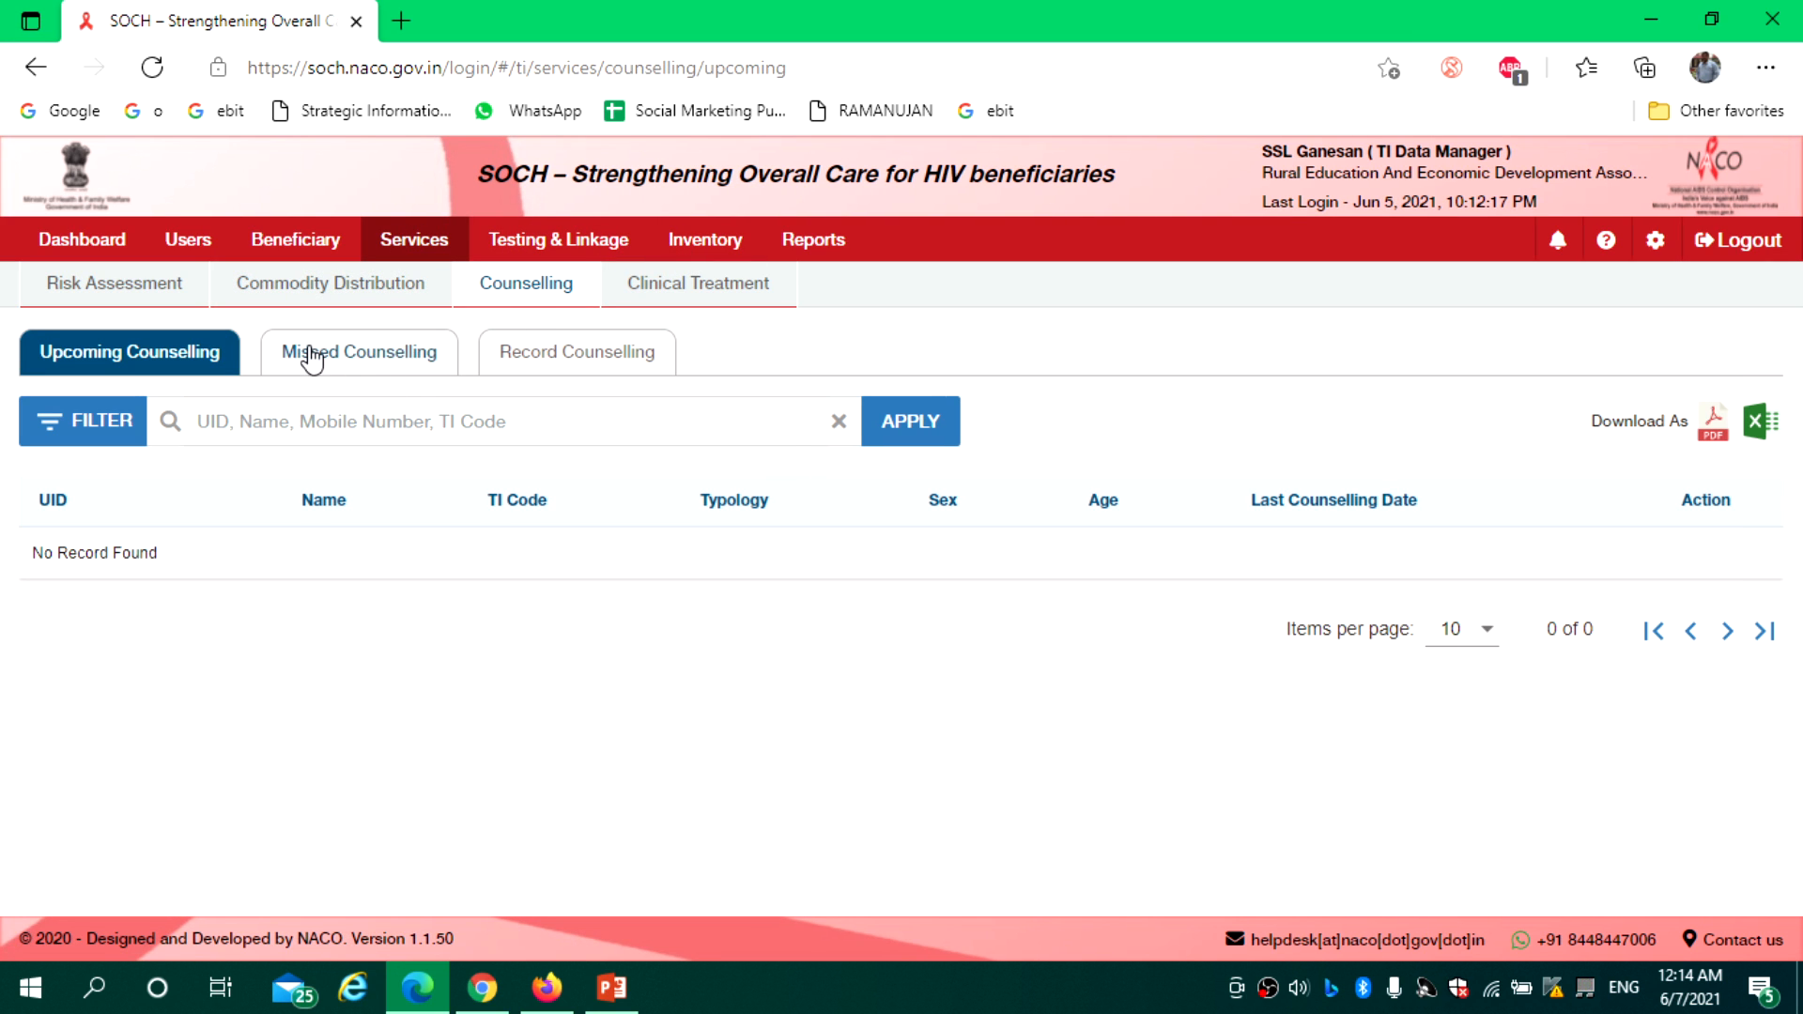
left_click(148, 291)
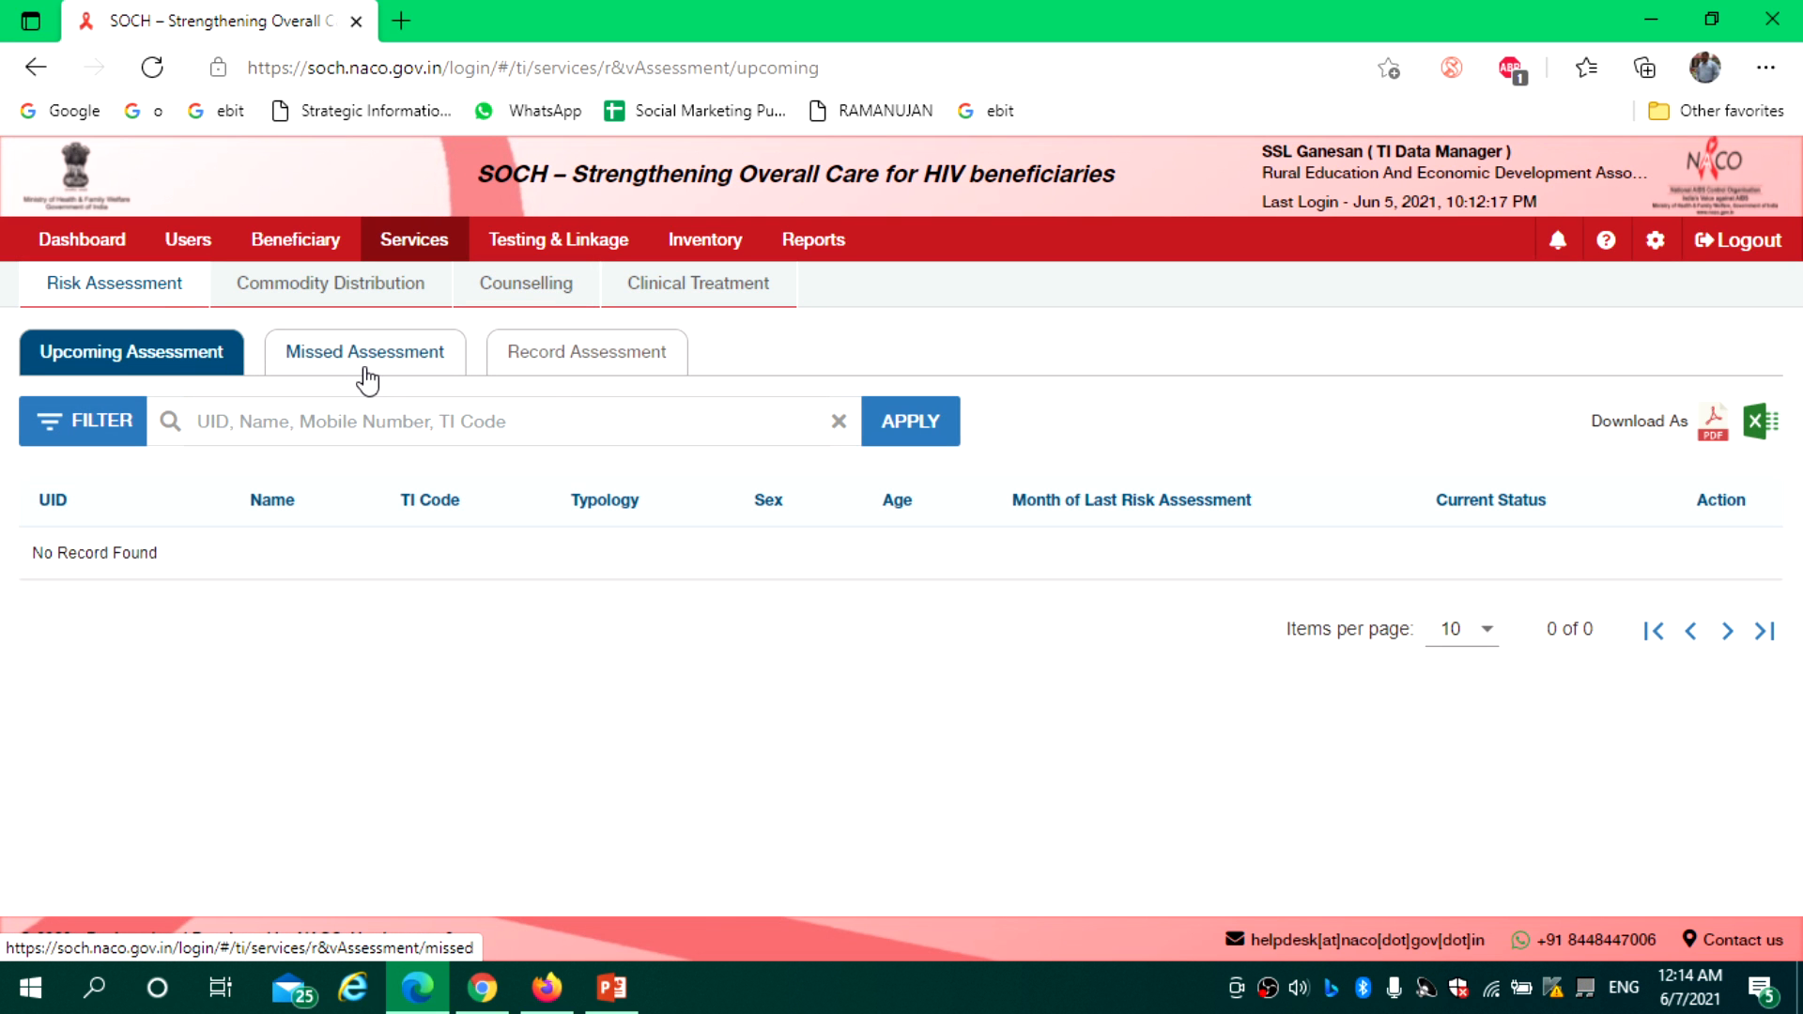
left_click(525, 291)
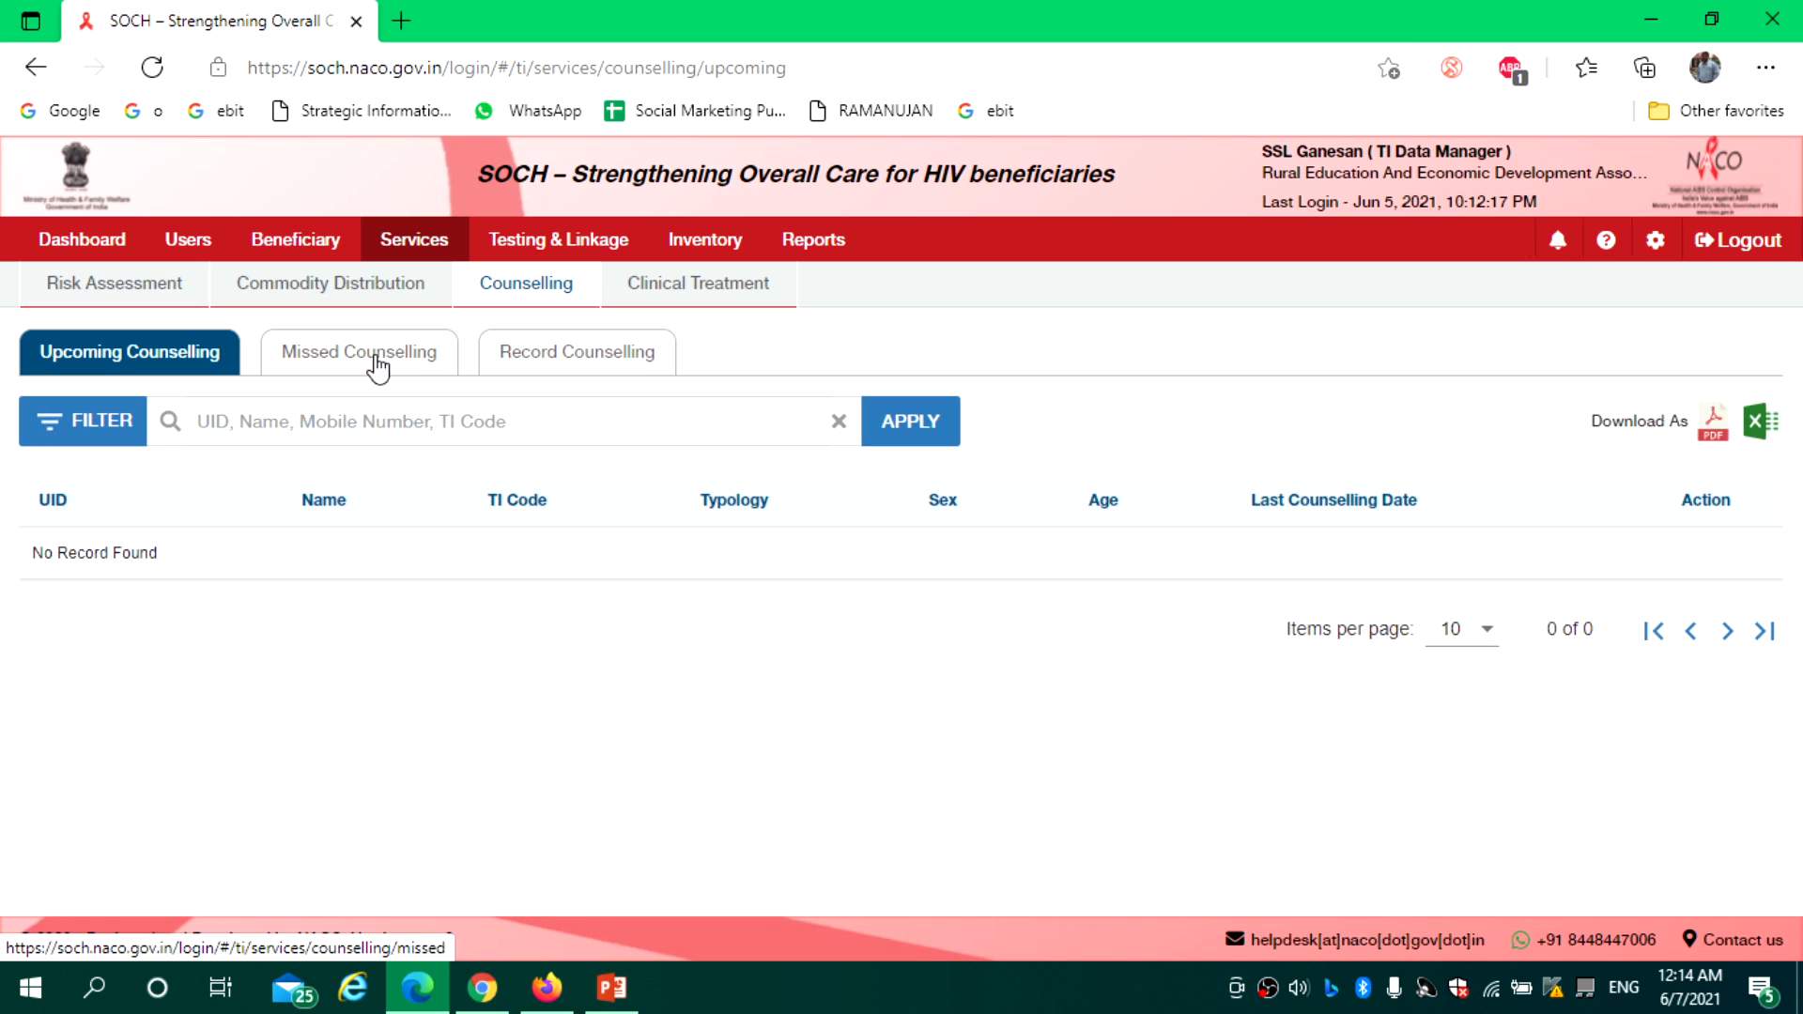
left_click(338, 364)
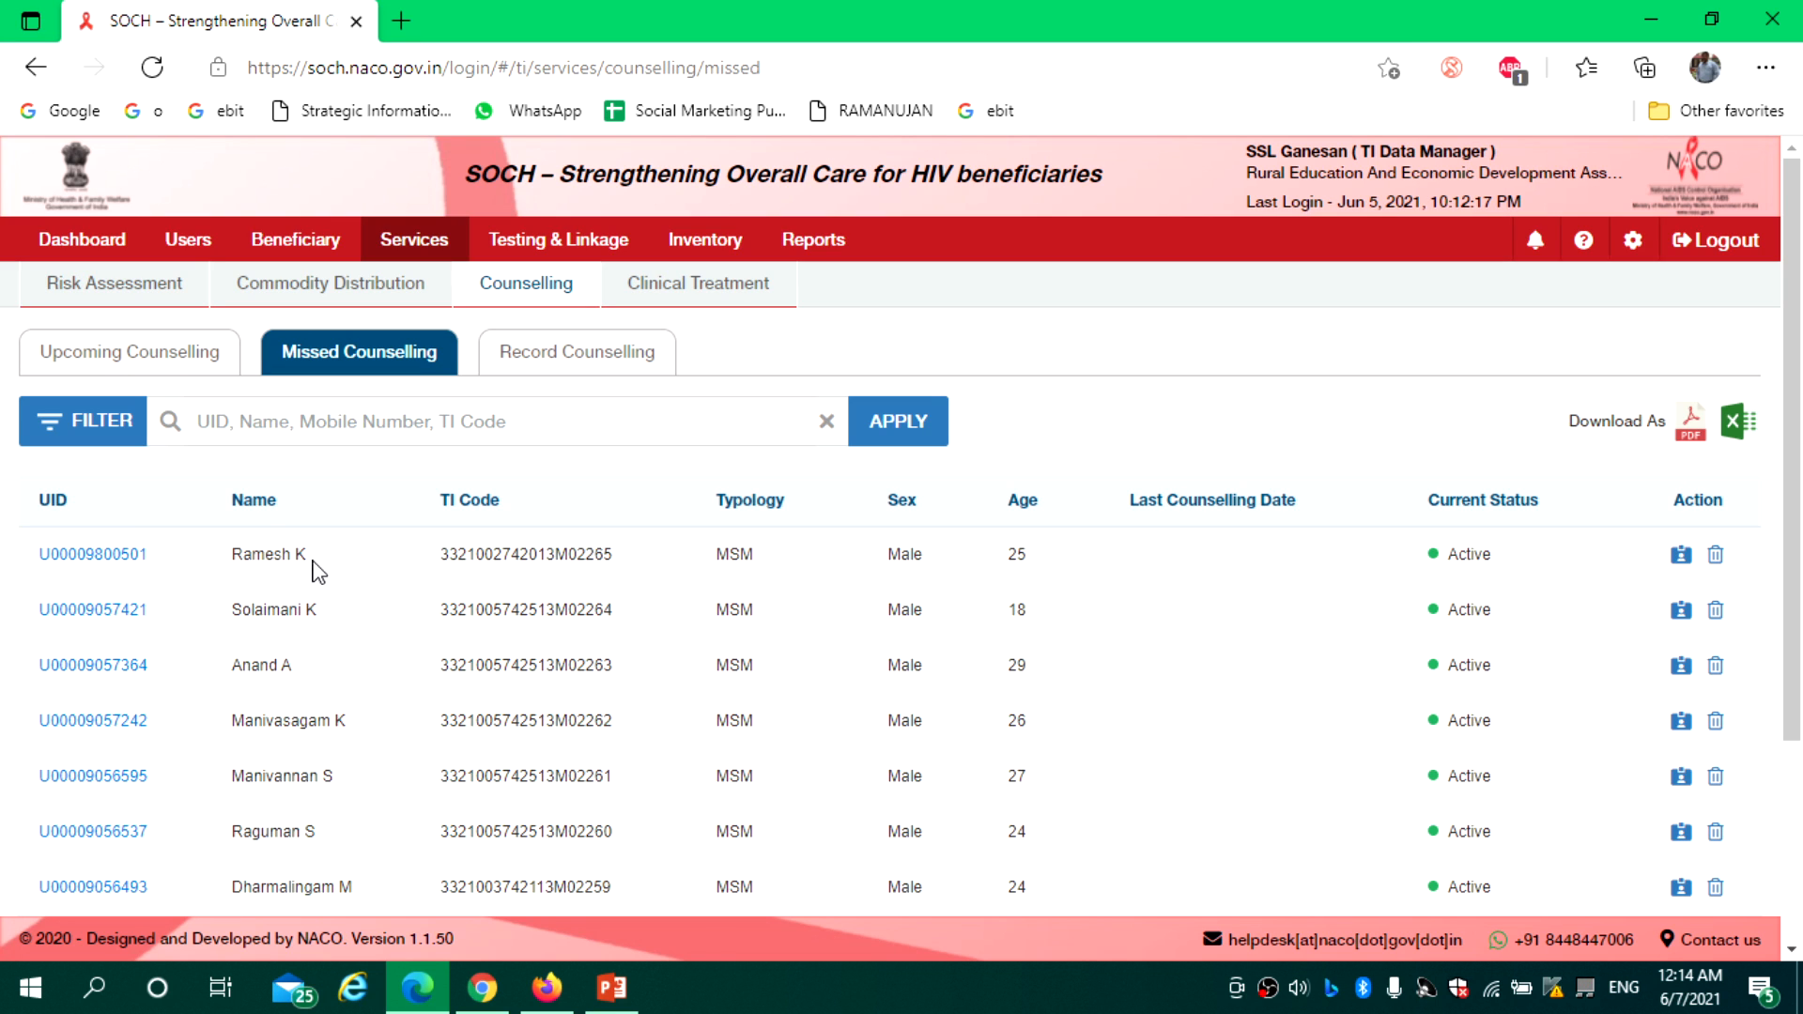
For the first missed beneficiary, tick High-risk behaviour, Risk assessment, Risk reduction, STI and Syphilis-Screened Negative counselling
left_click(1683, 560)
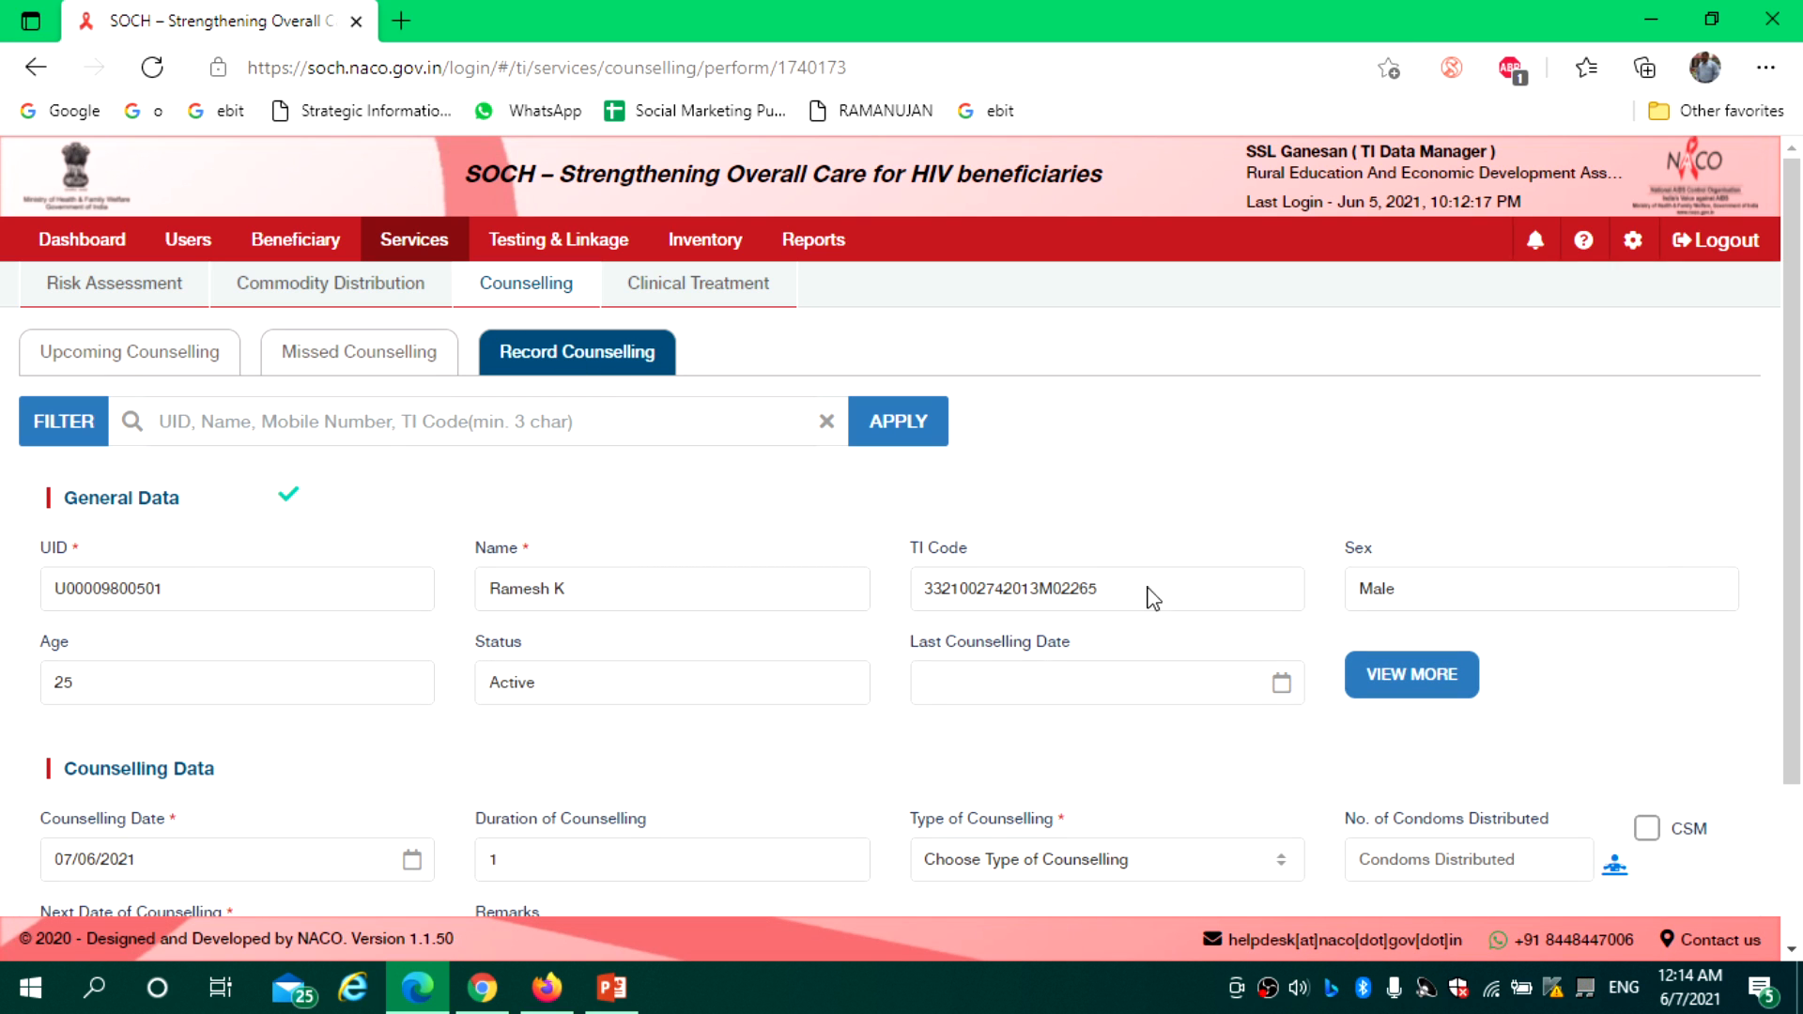
left_click_drag(1797, 507, 1800, 741)
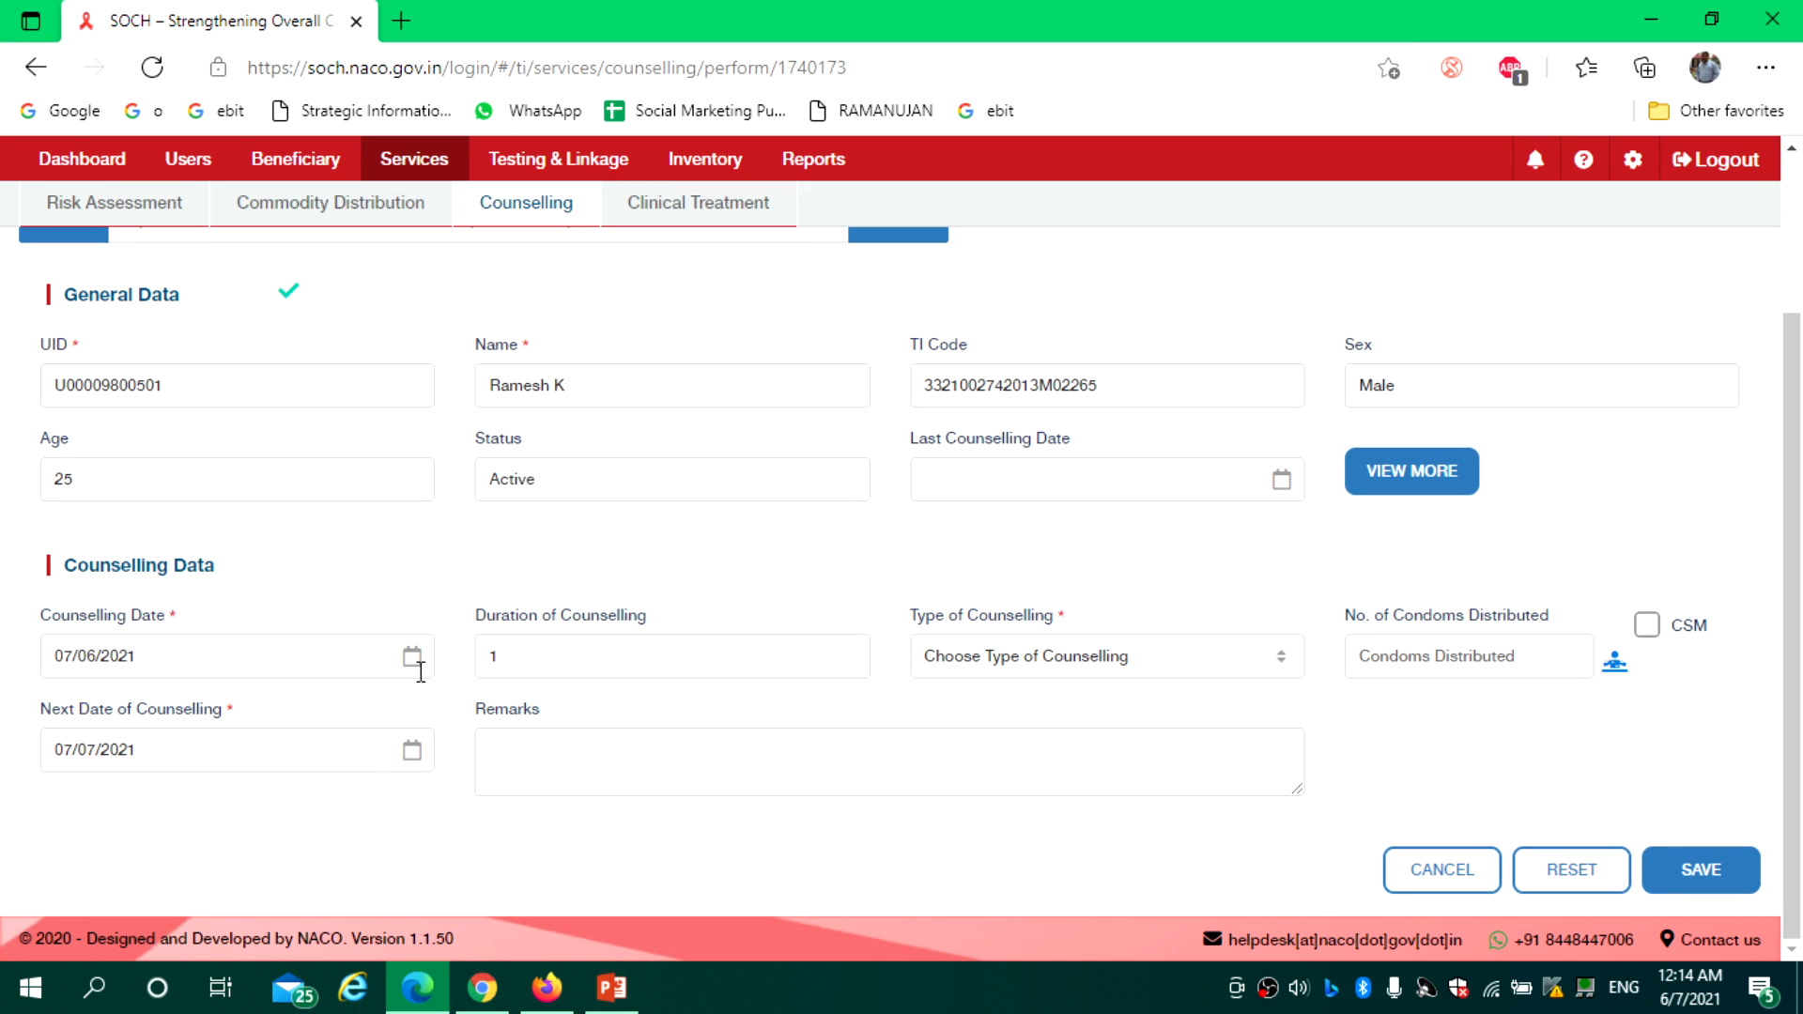
left_click(1117, 663)
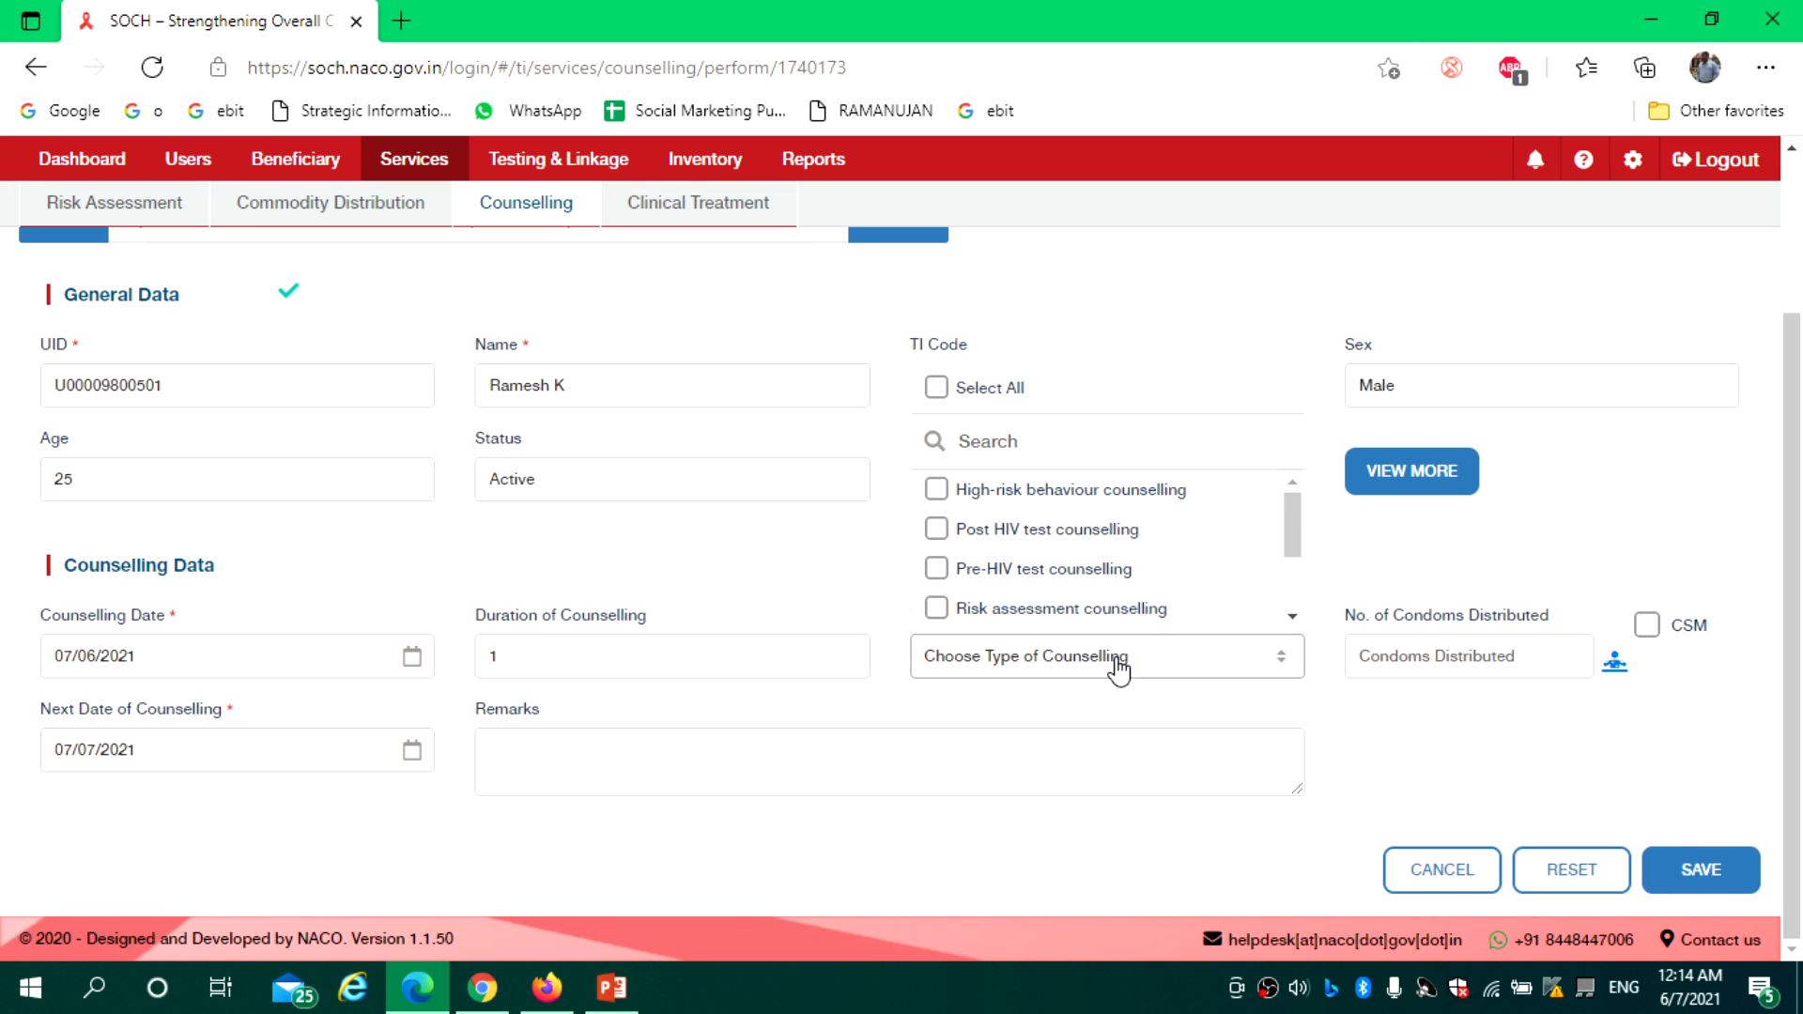
left_click(936, 490)
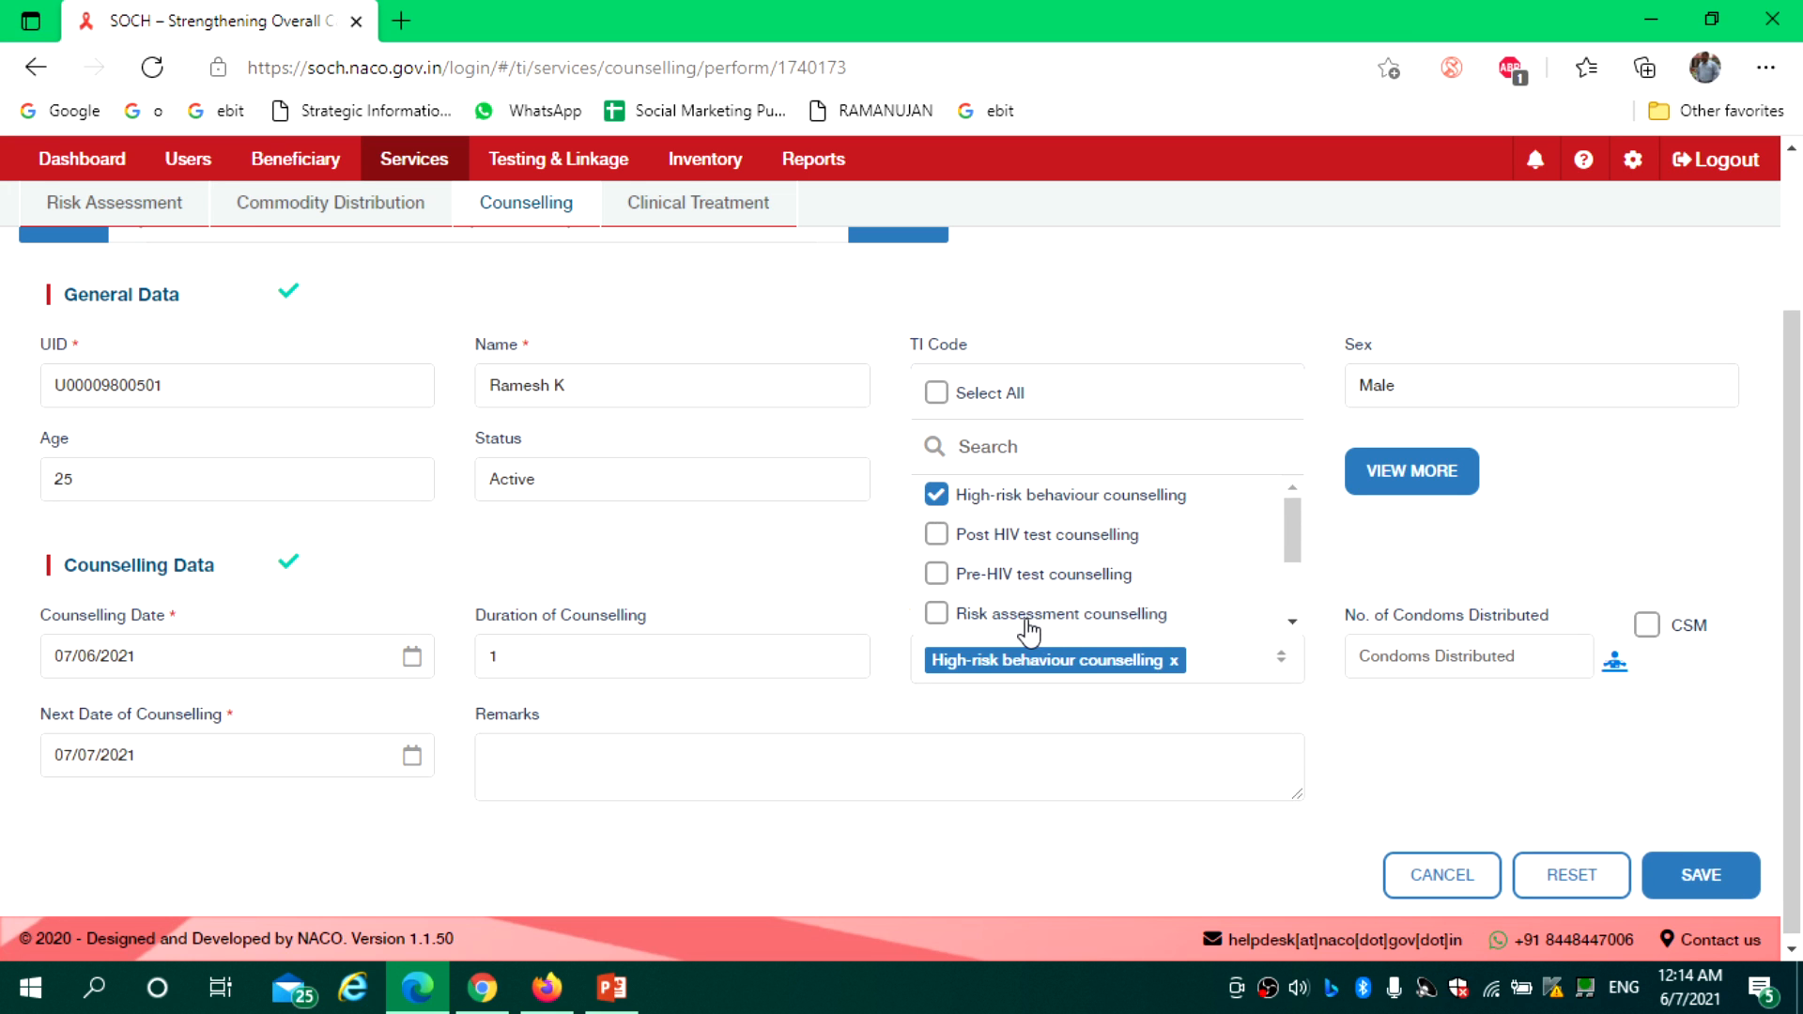
left_click(936, 614)
scroll(1296, 620, "down", 3)
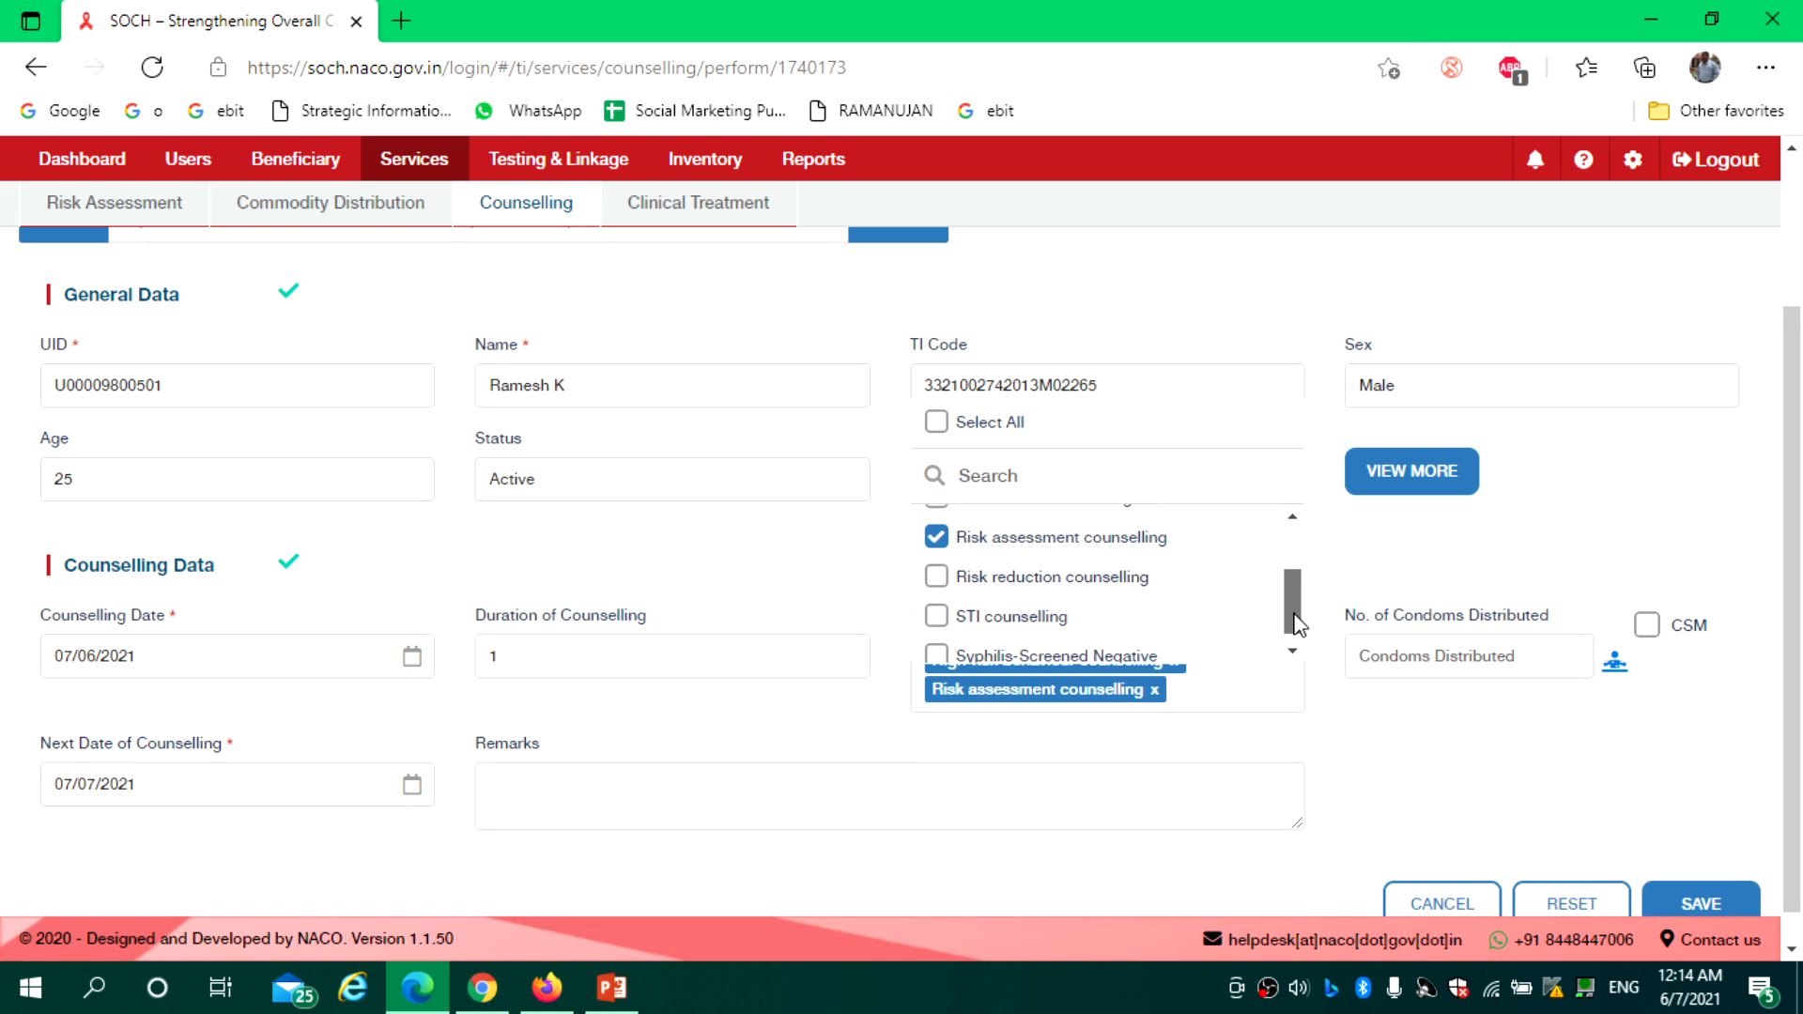
left_click(936, 603)
left_click(936, 564)
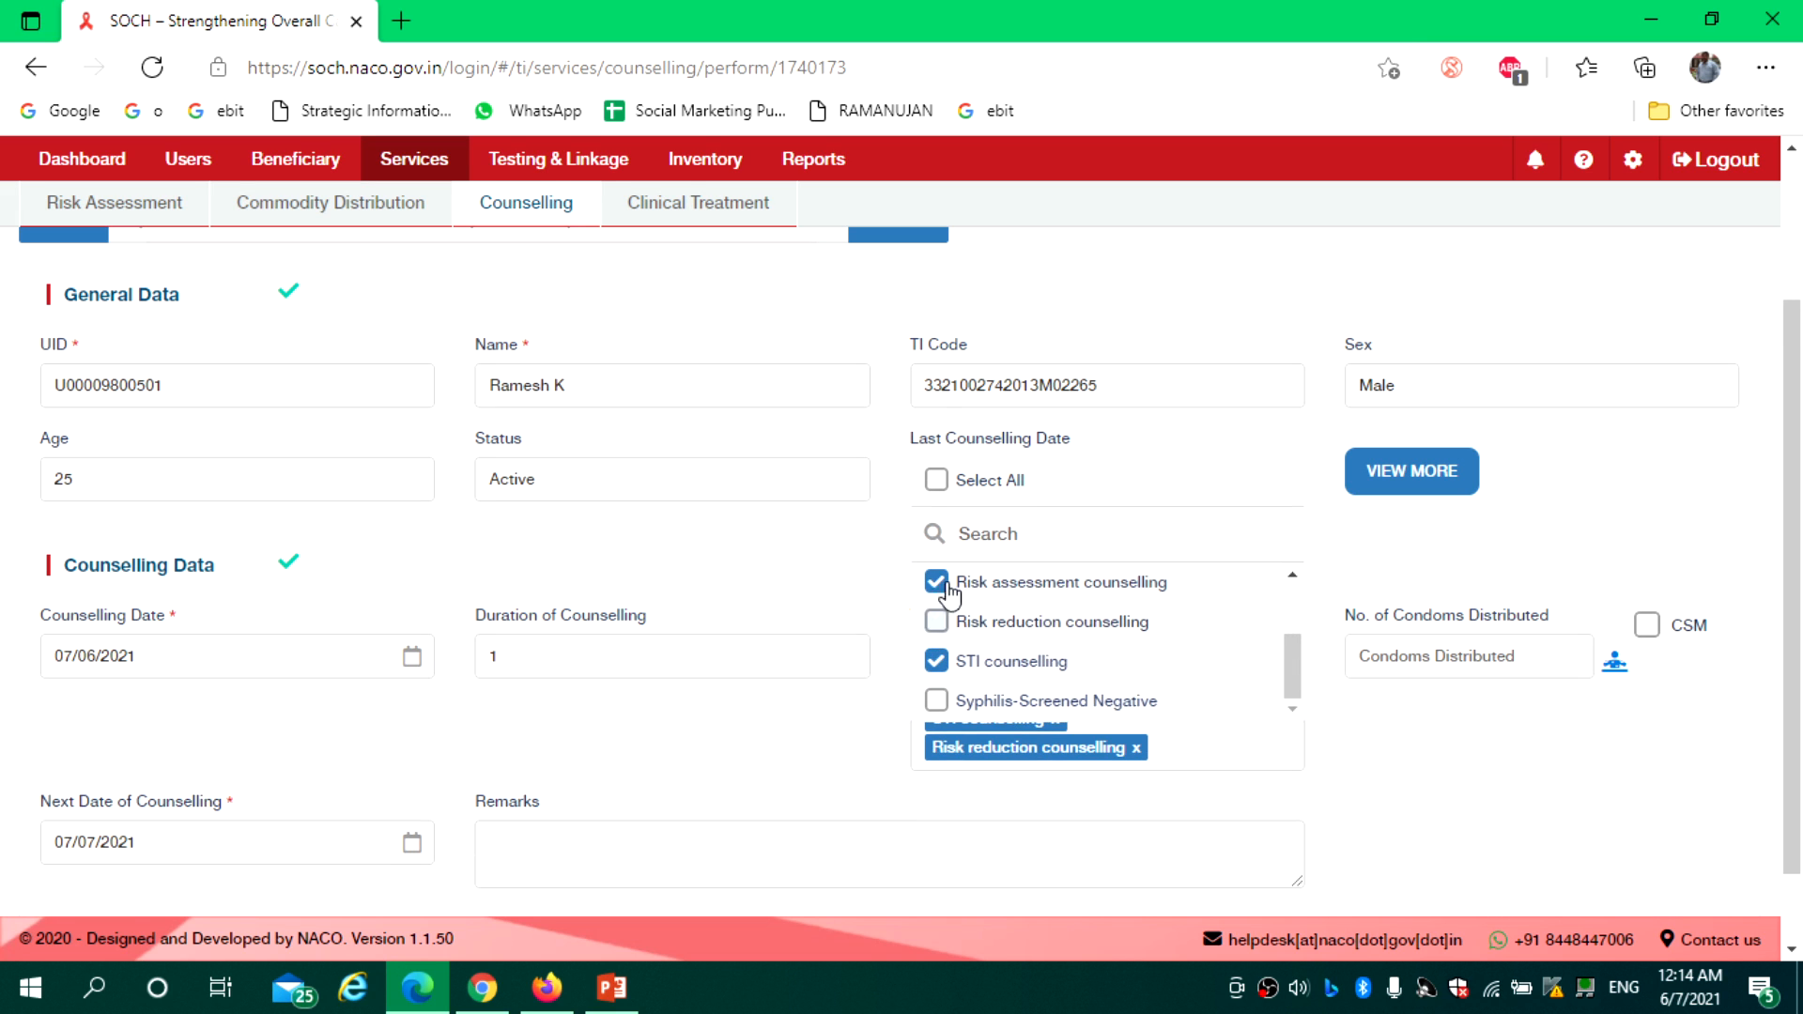
left_click(939, 701)
scroll(1292, 736, "up", 3)
scroll(1300, 728, "down", 3)
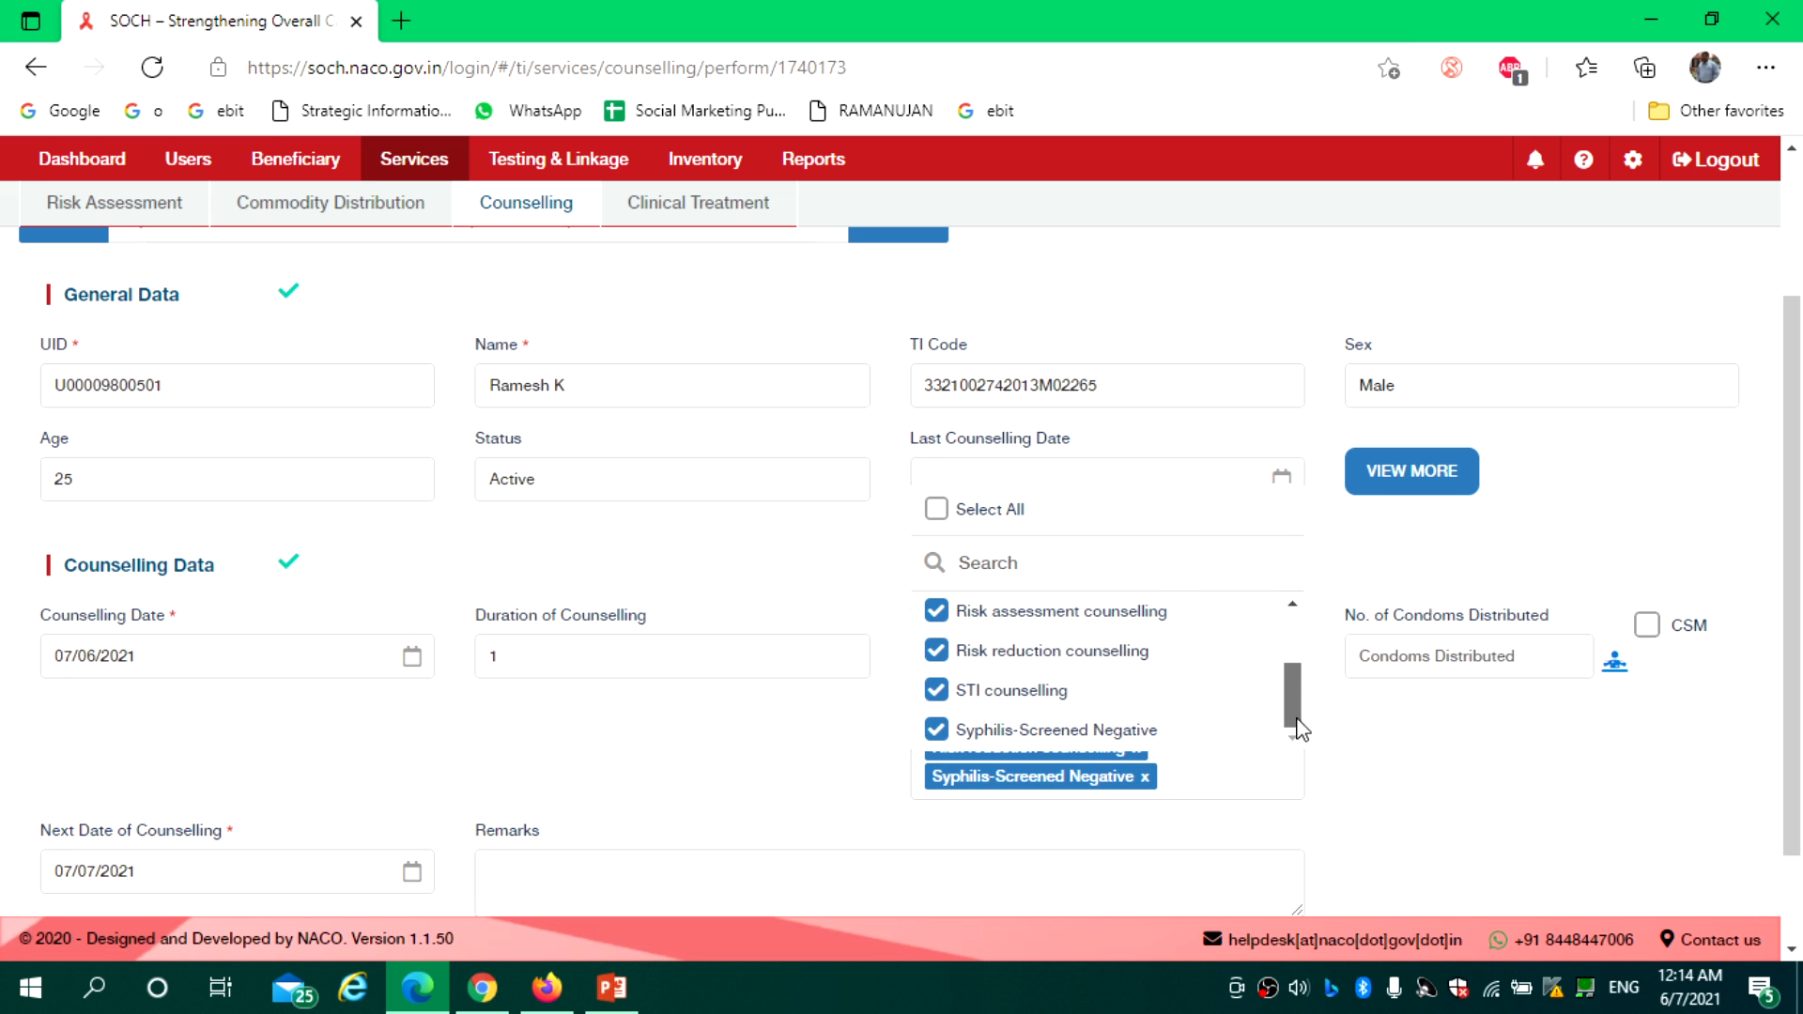
left_click(1361, 758)
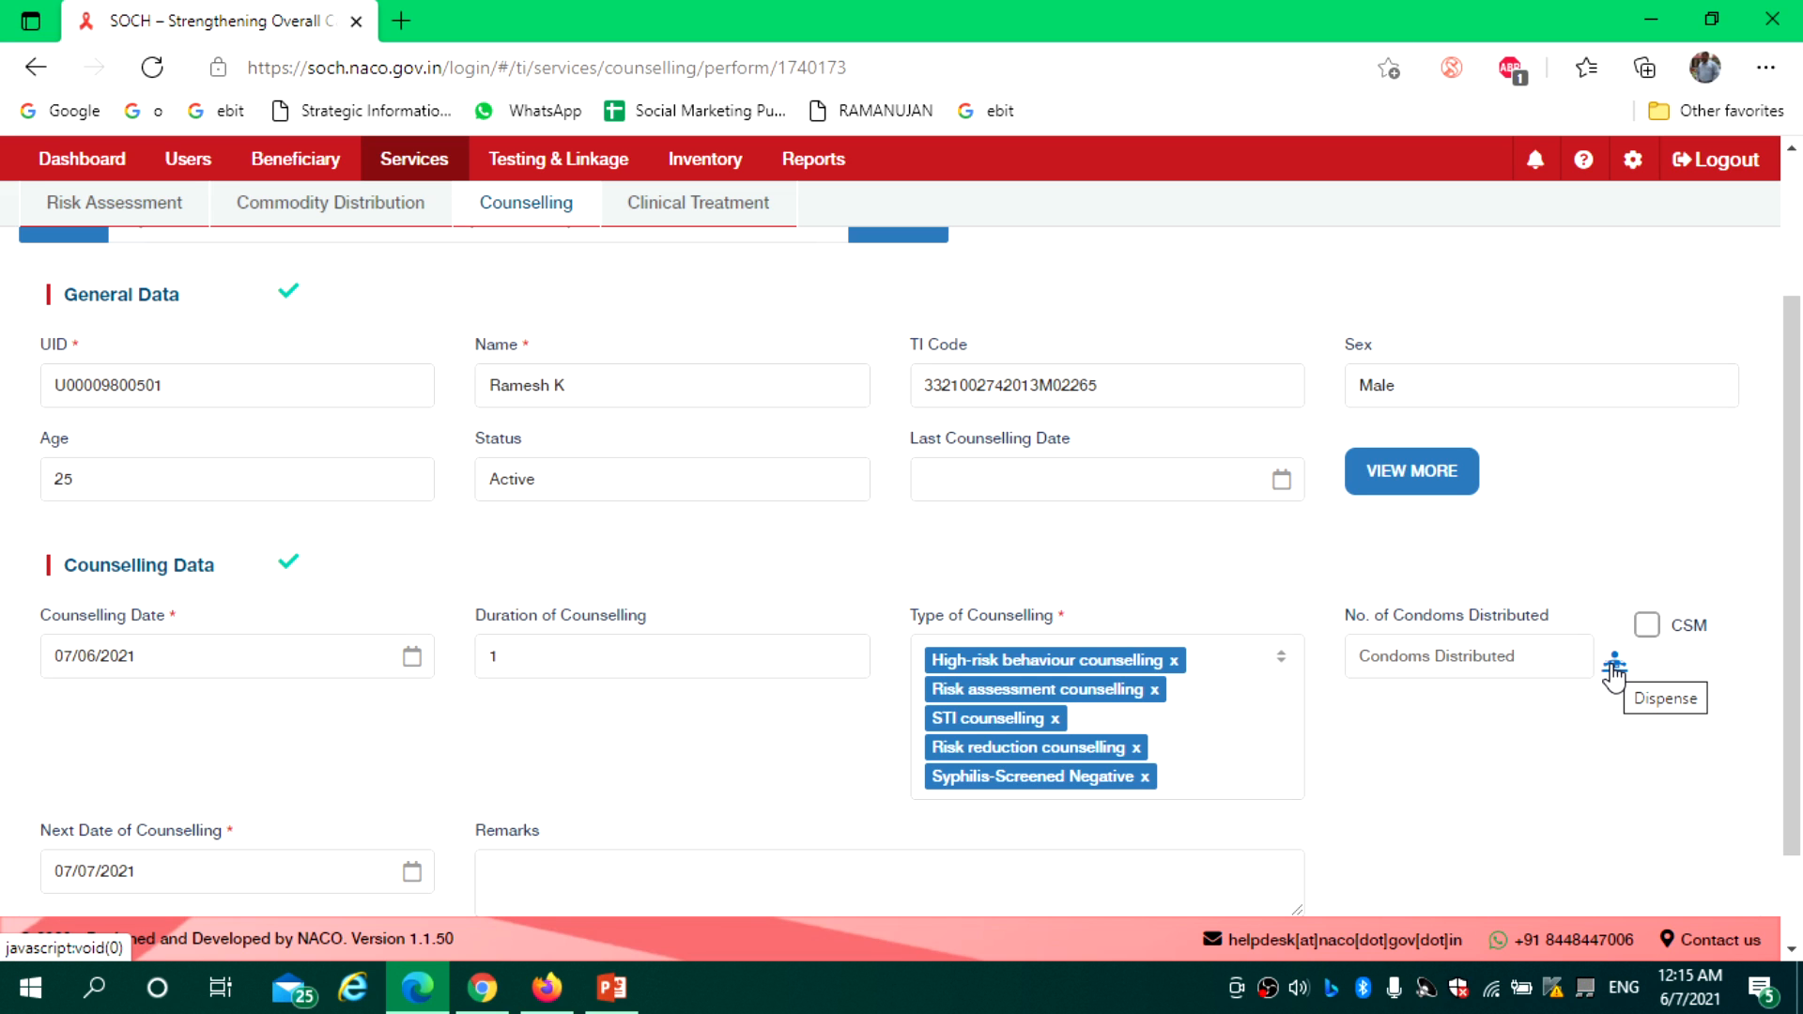
Enter the remark 'Referral' and change the counselling duration from 1 to 20
left_click_drag(1793, 593, 1801, 736)
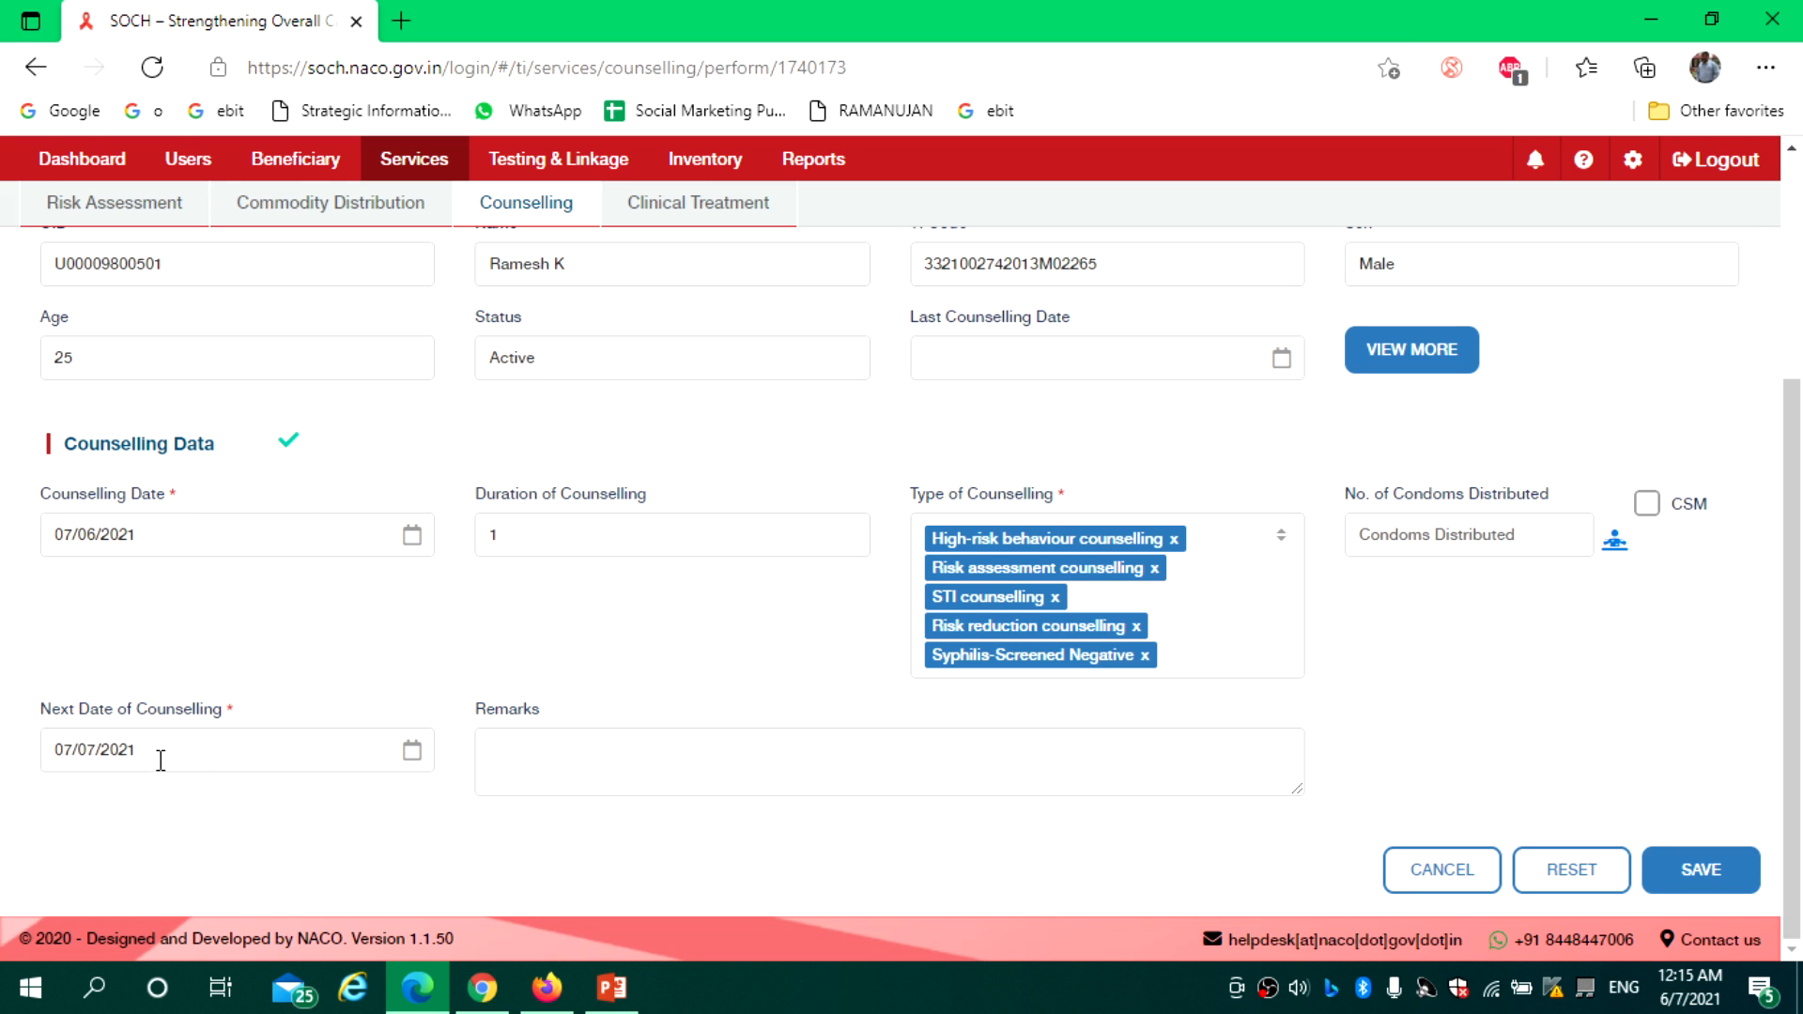
left_click(500, 752)
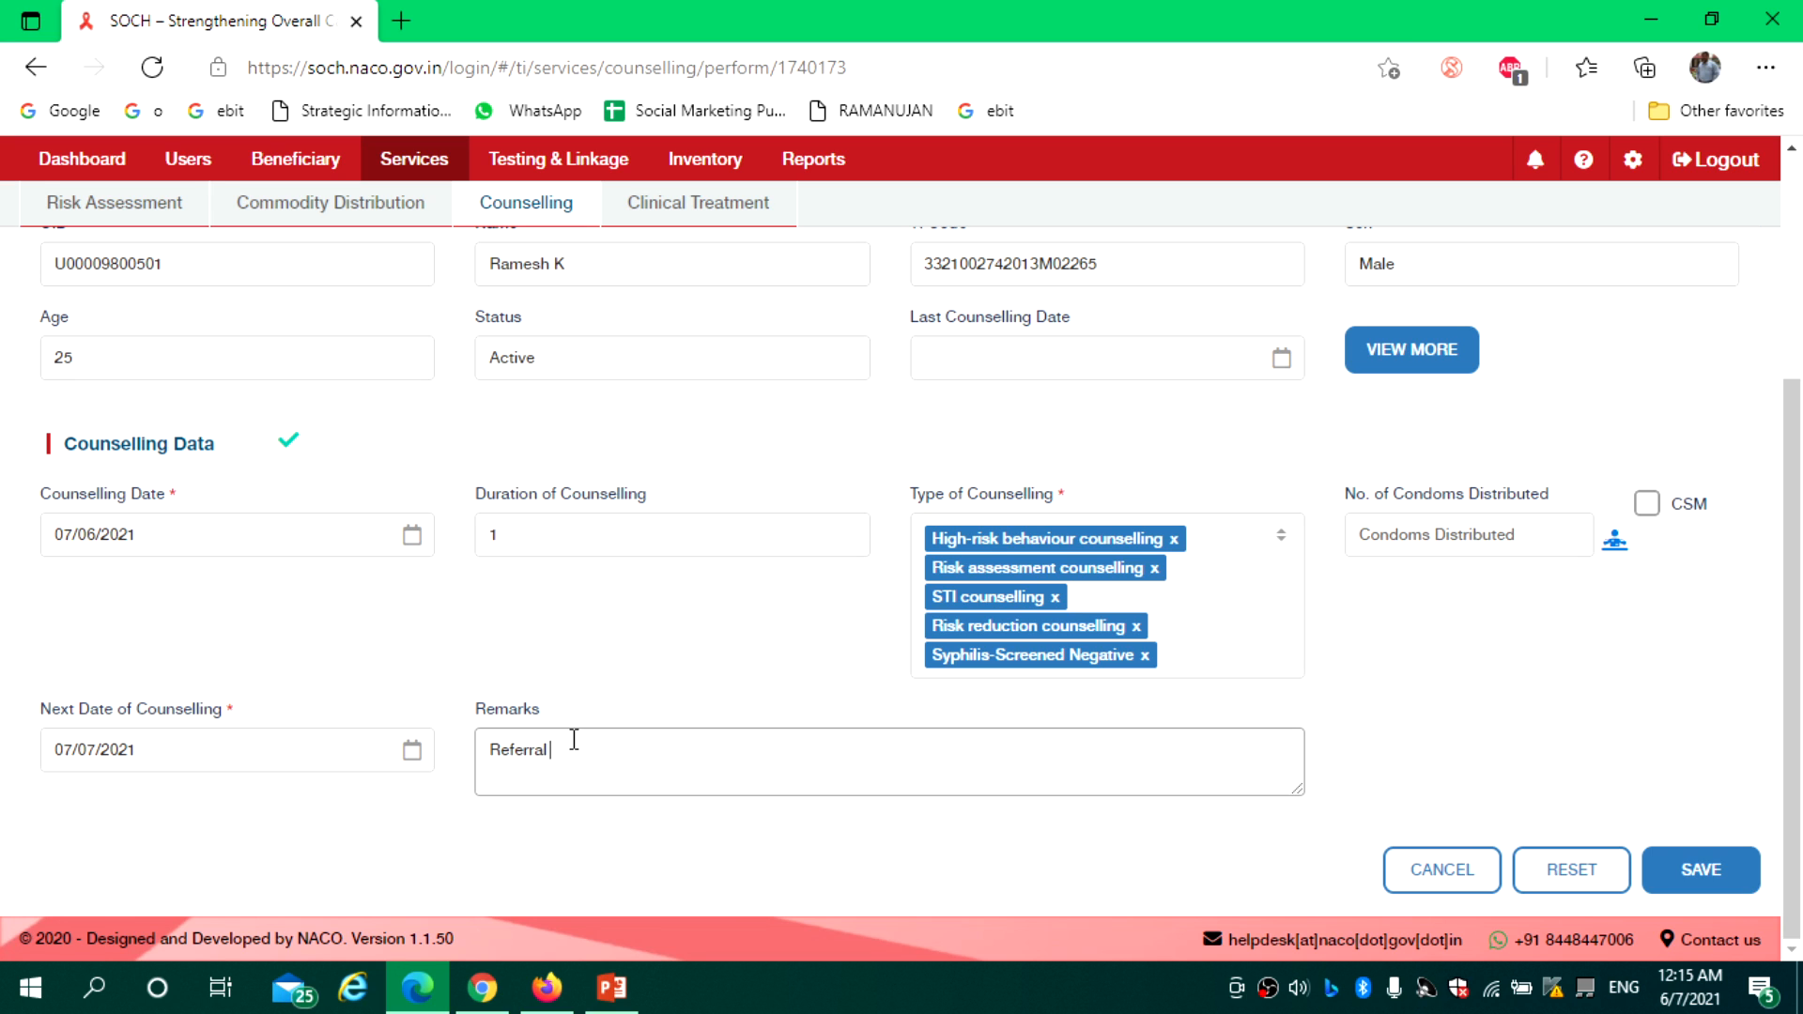
left_click(531, 532)
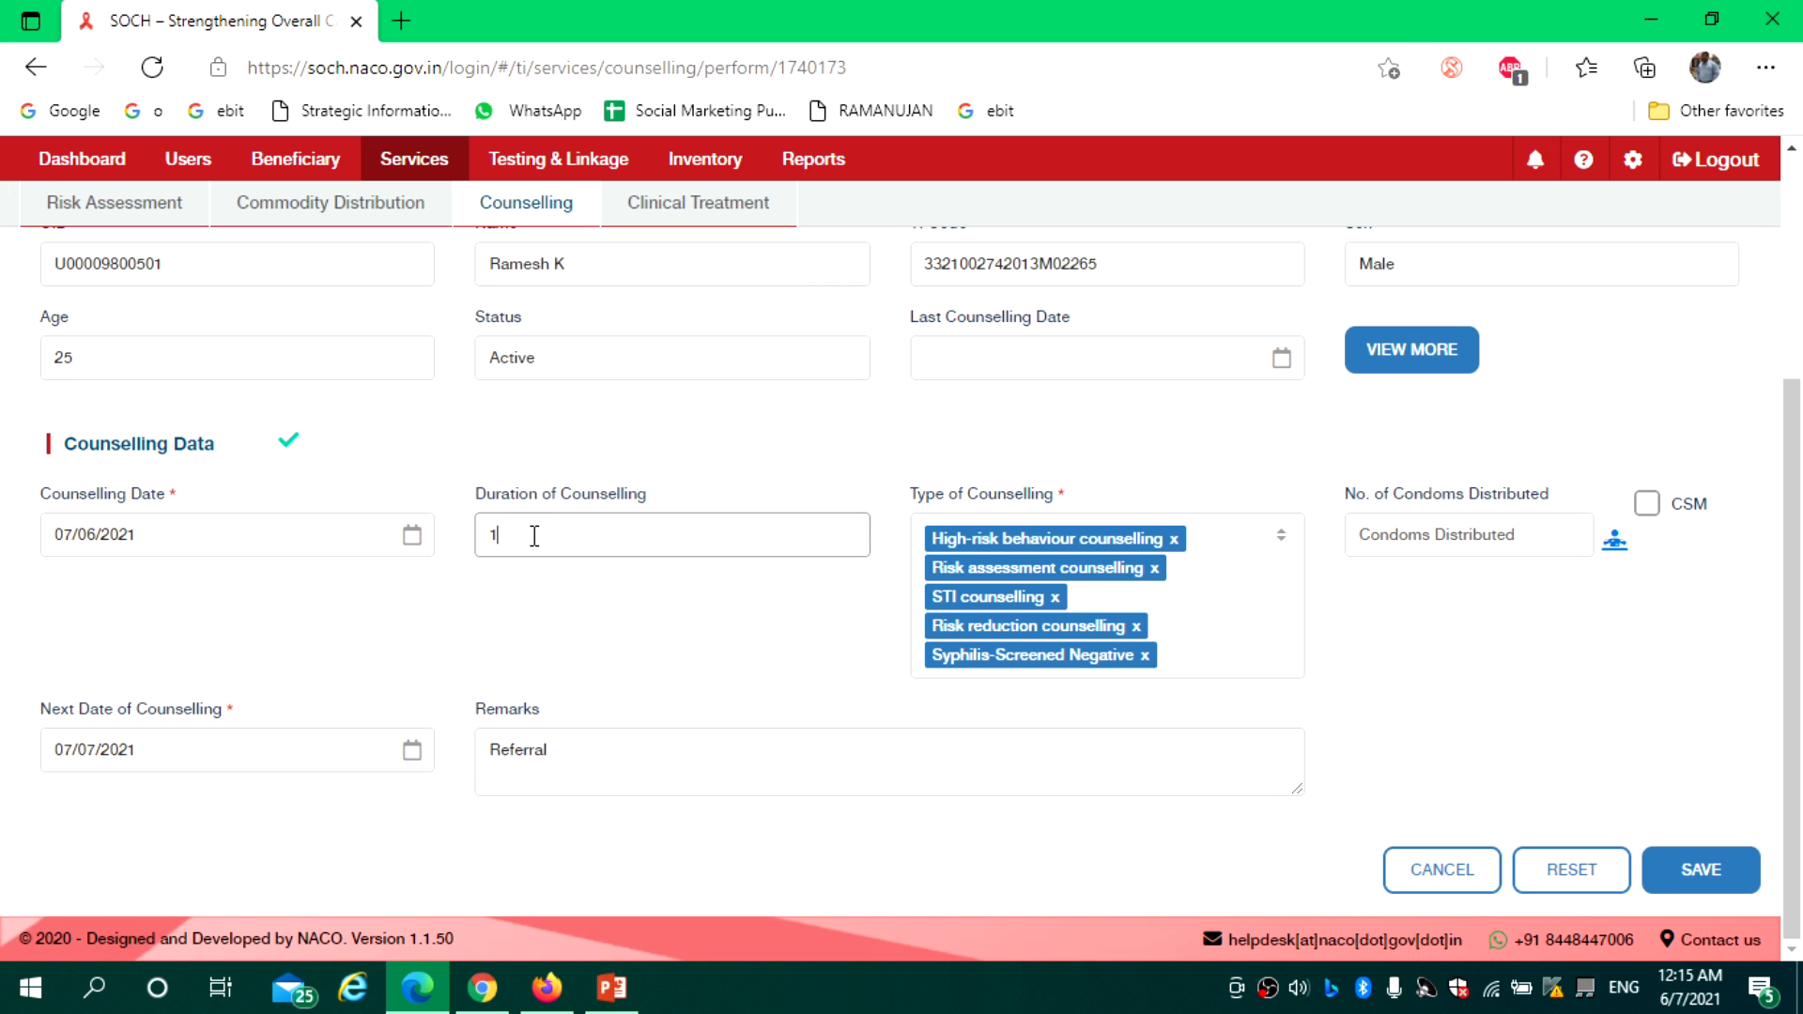
key("BackSpace")
type("20")
left_click(616, 627)
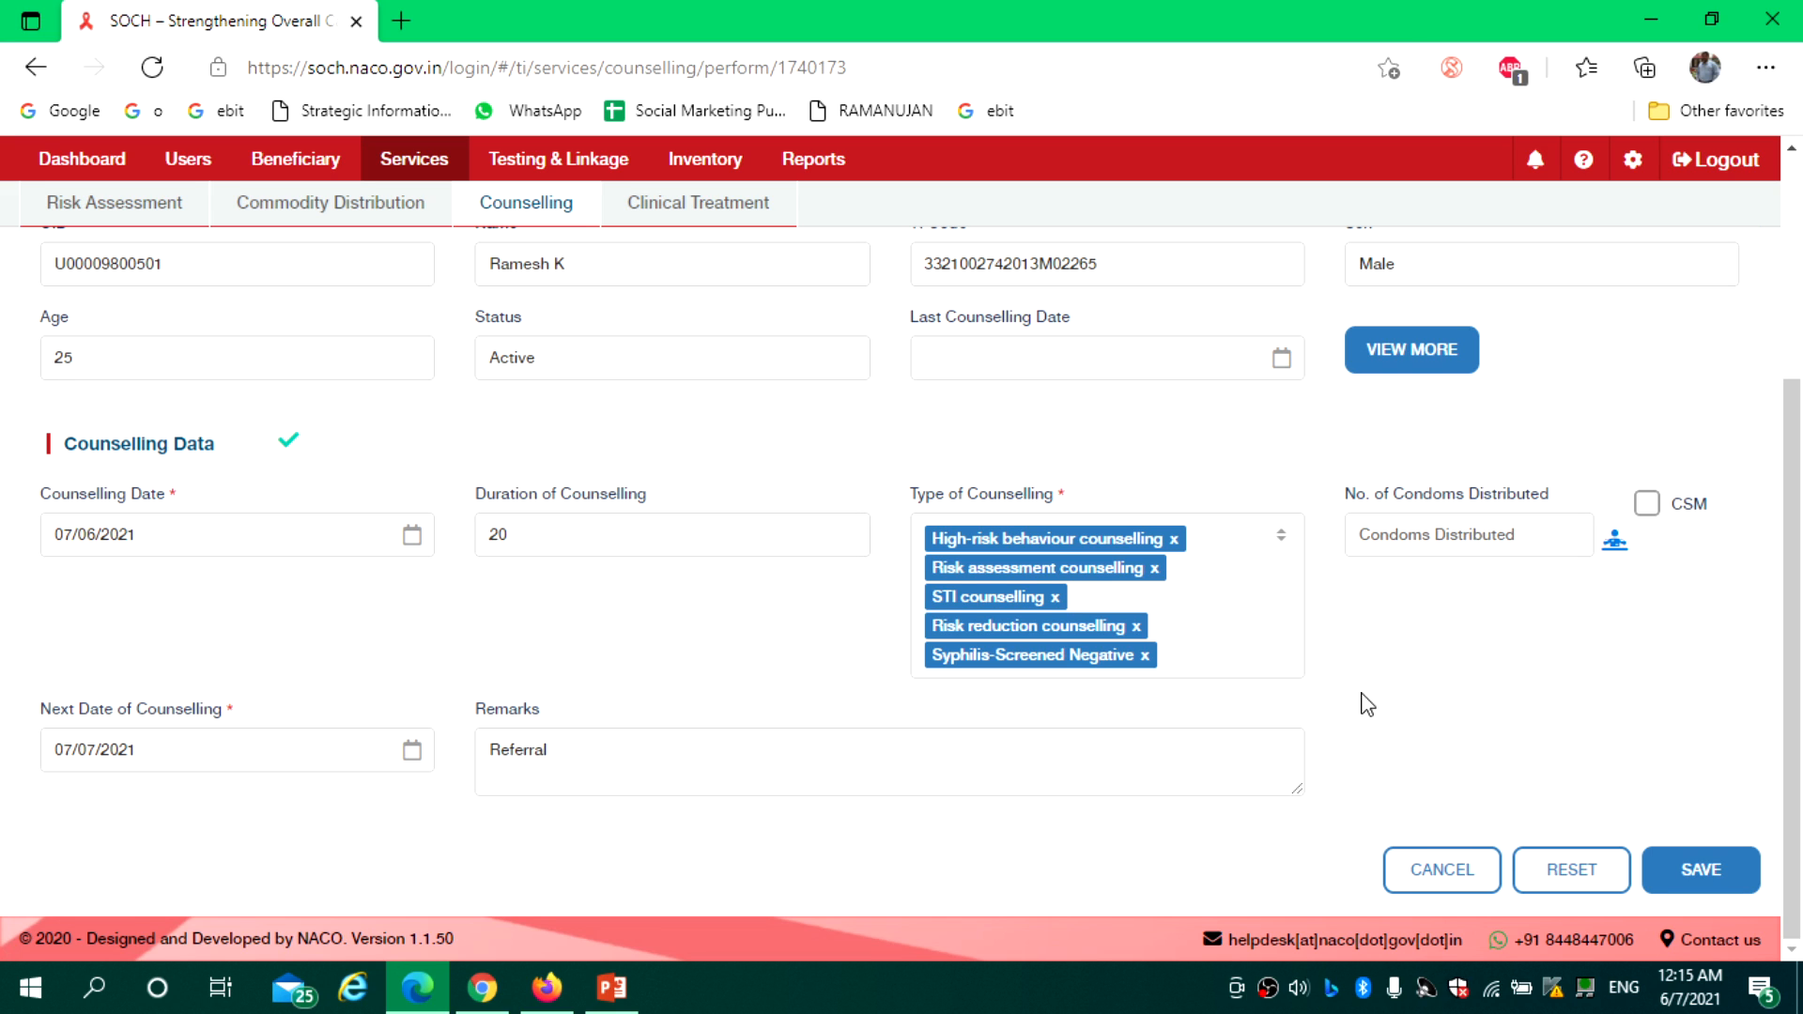
Save the counselling record and open the second beneficiary's services calendar
left_click(1708, 883)
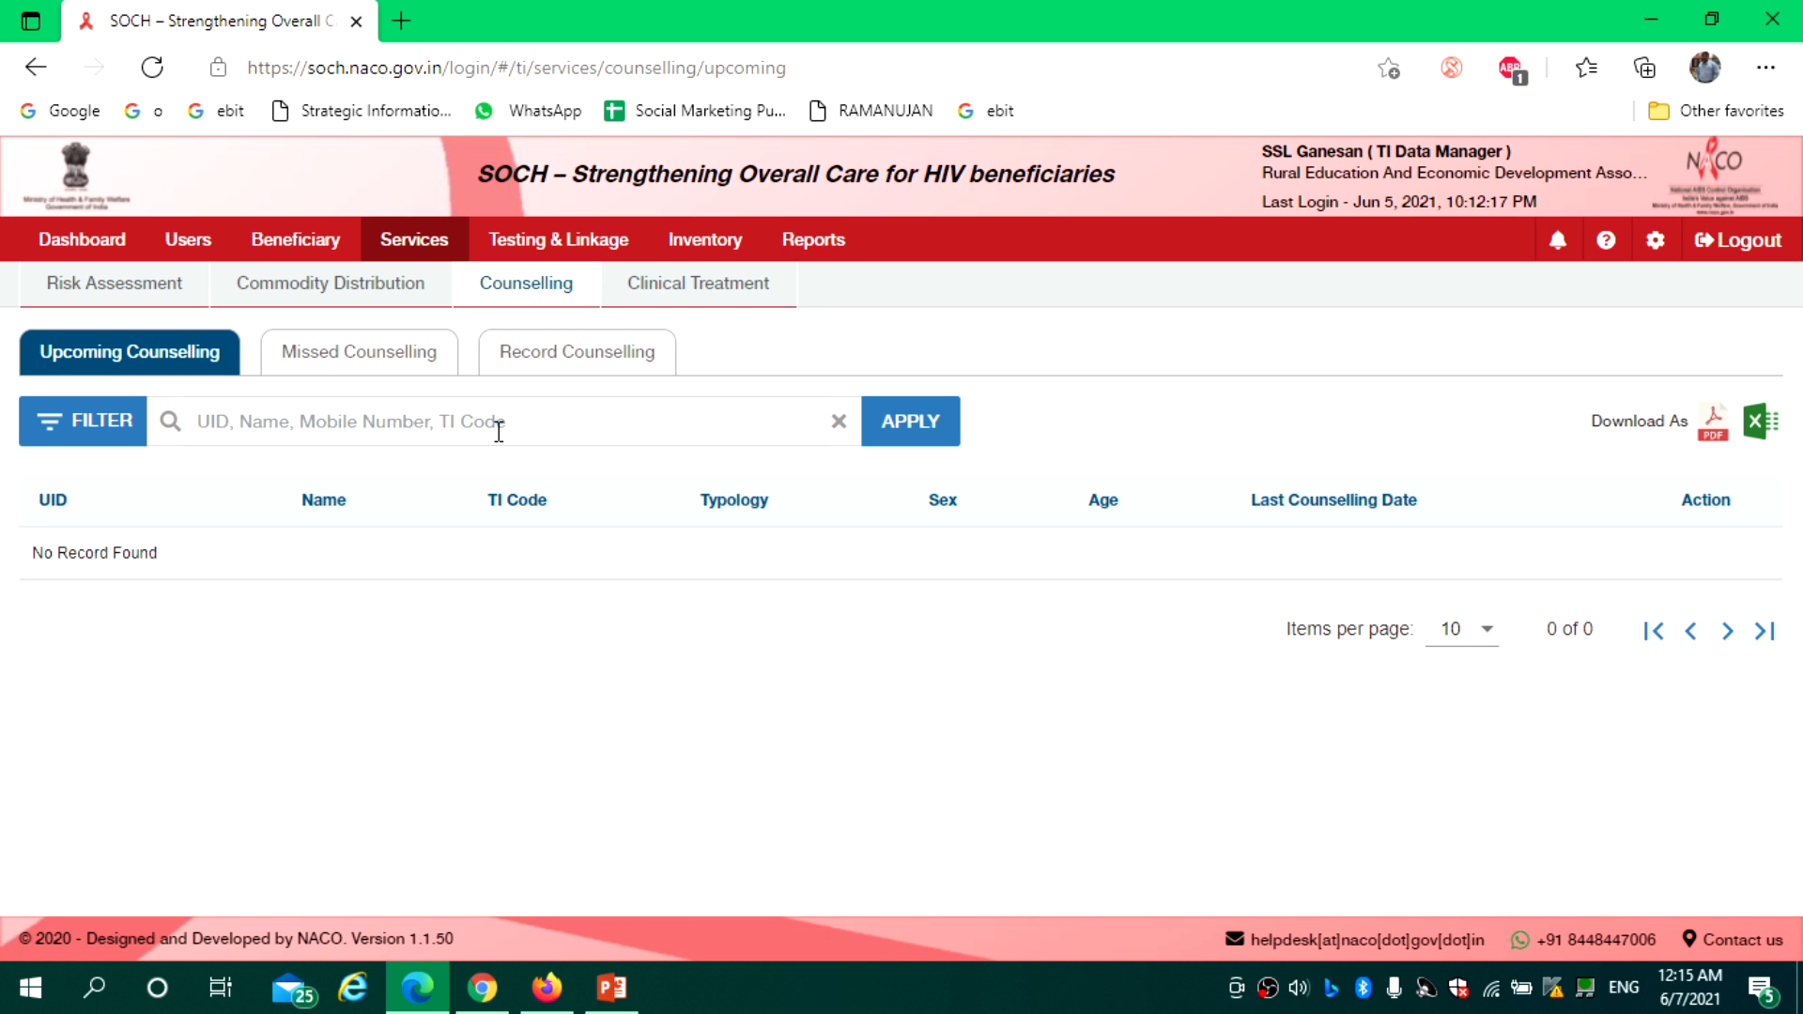
left_click(294, 246)
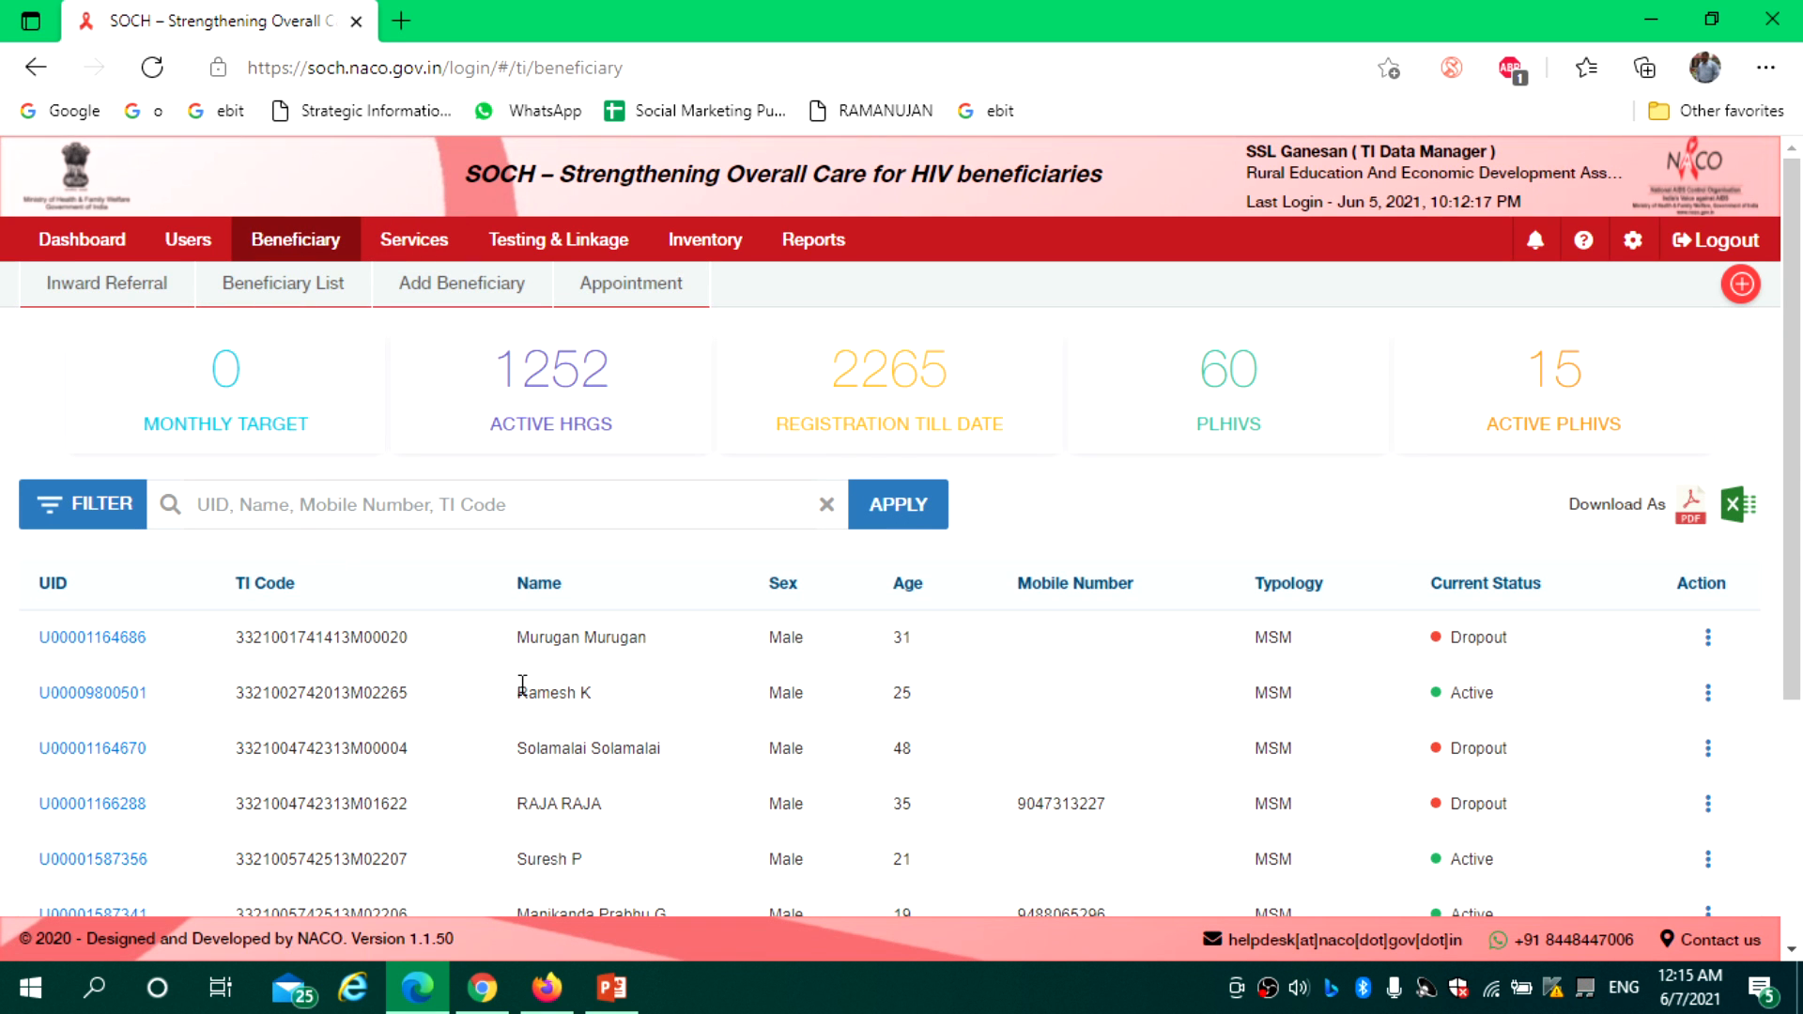
left_click(1709, 694)
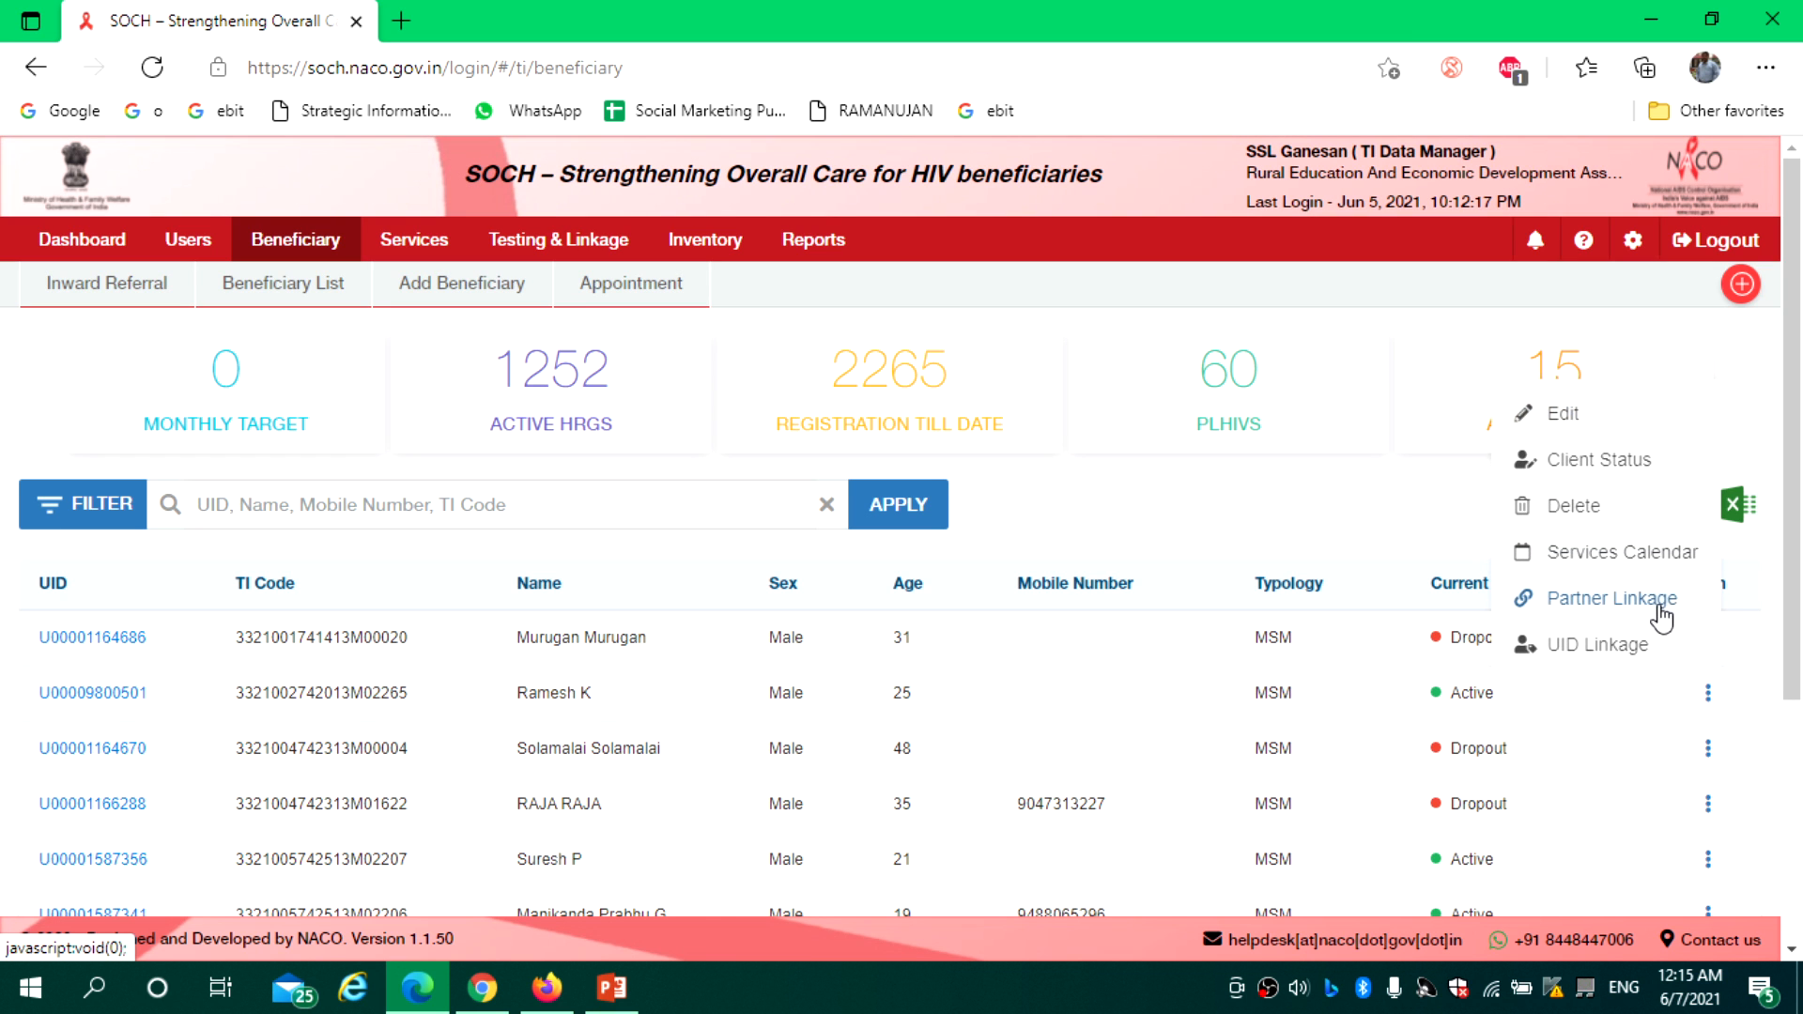
left_click(1639, 552)
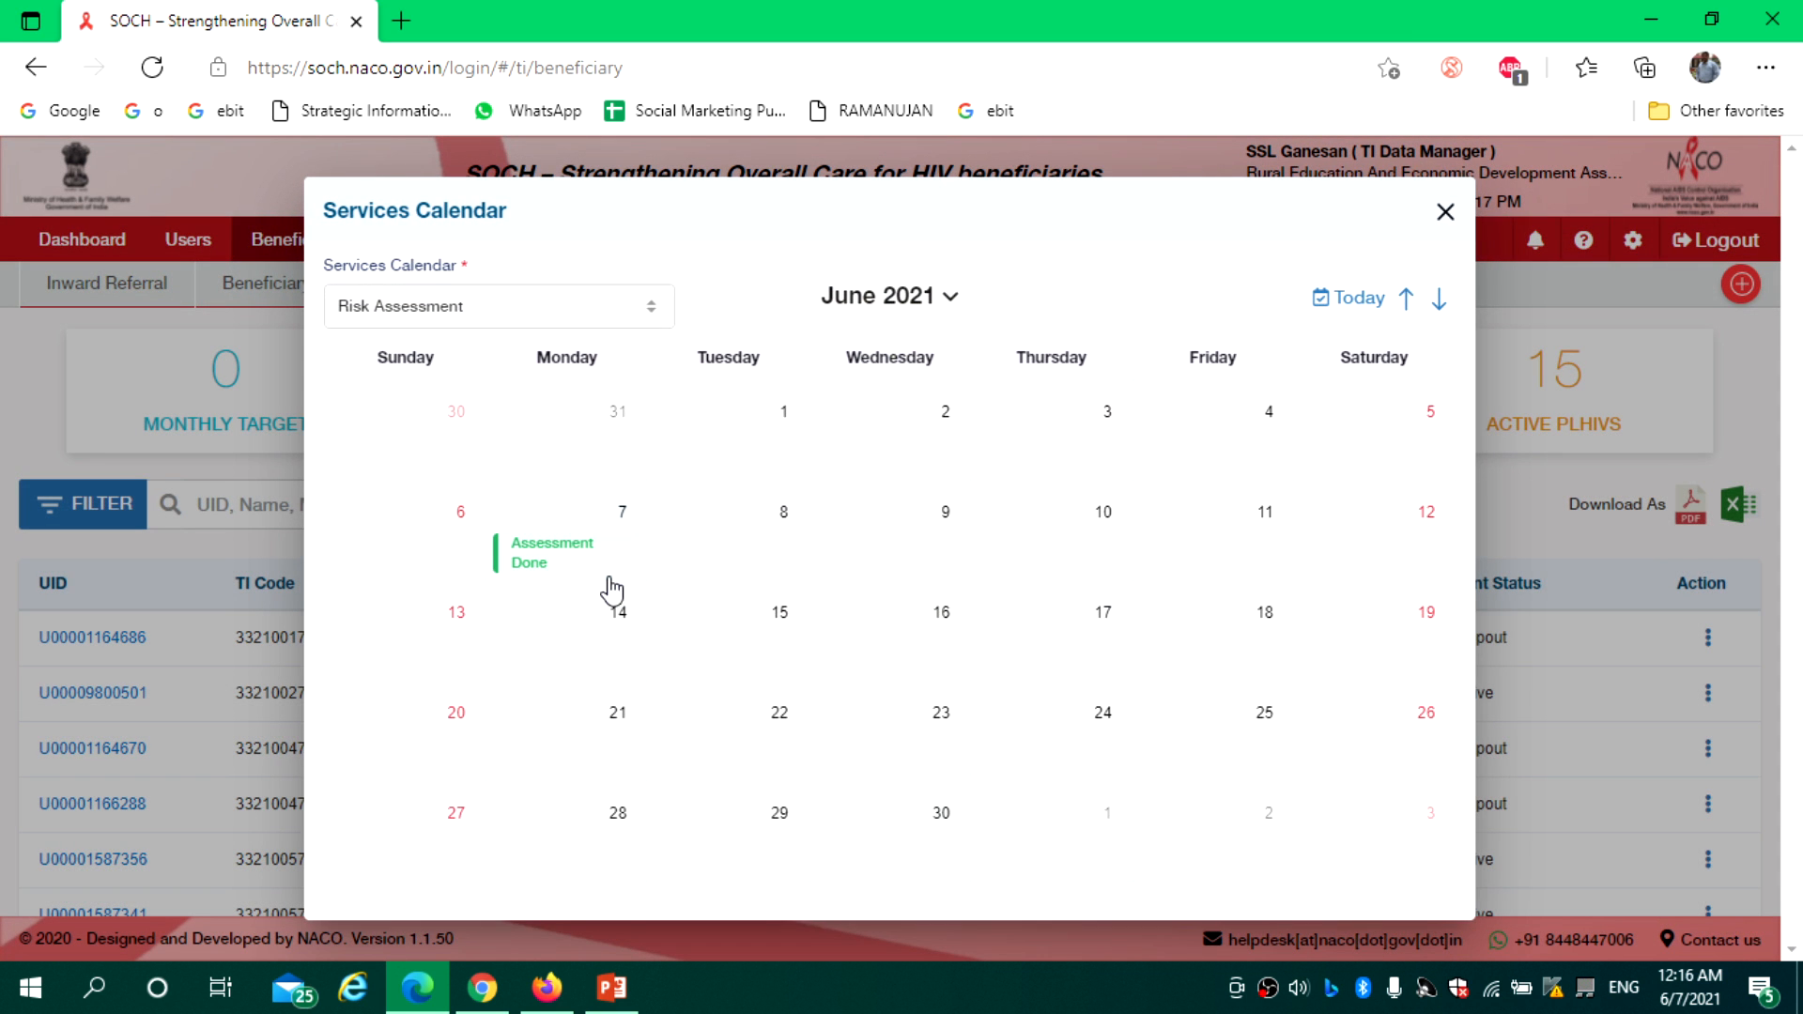
Check the June 7 assessment and counselling entries, then switch to Clinical Treatment entries
left_click(601, 543)
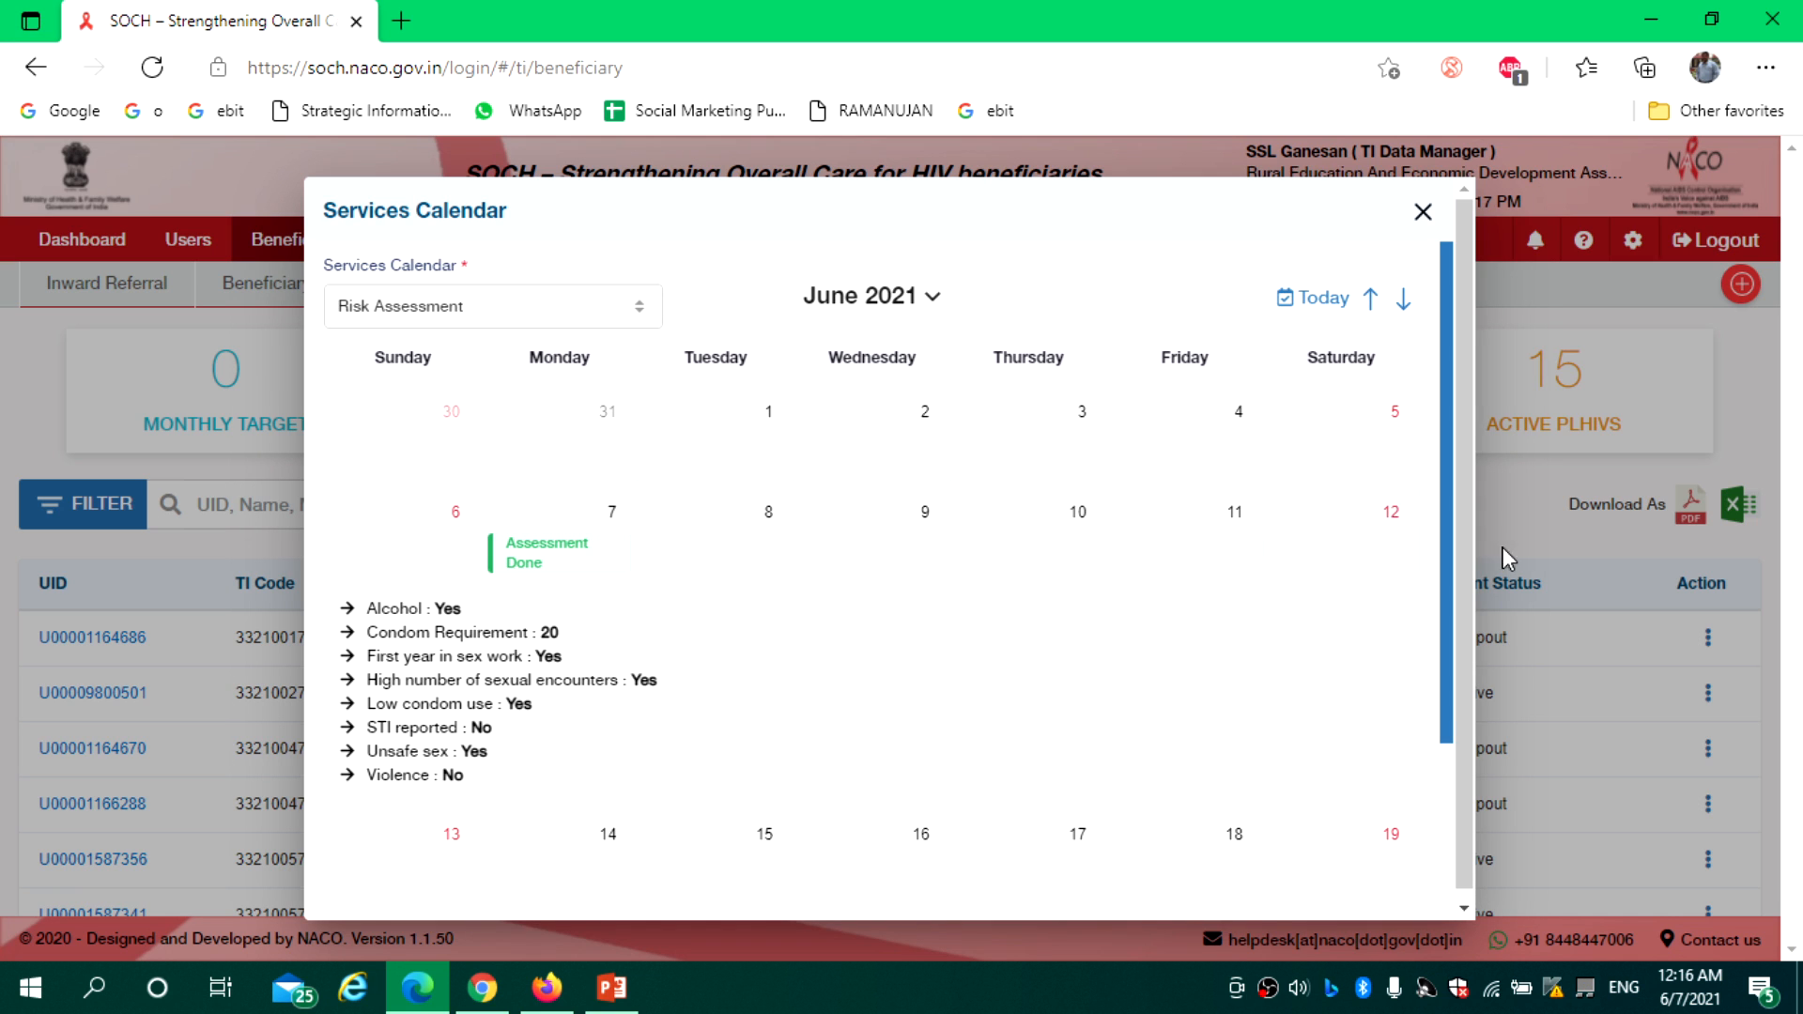
left_click_drag(1445, 515, 1476, 313)
left_click(559, 541)
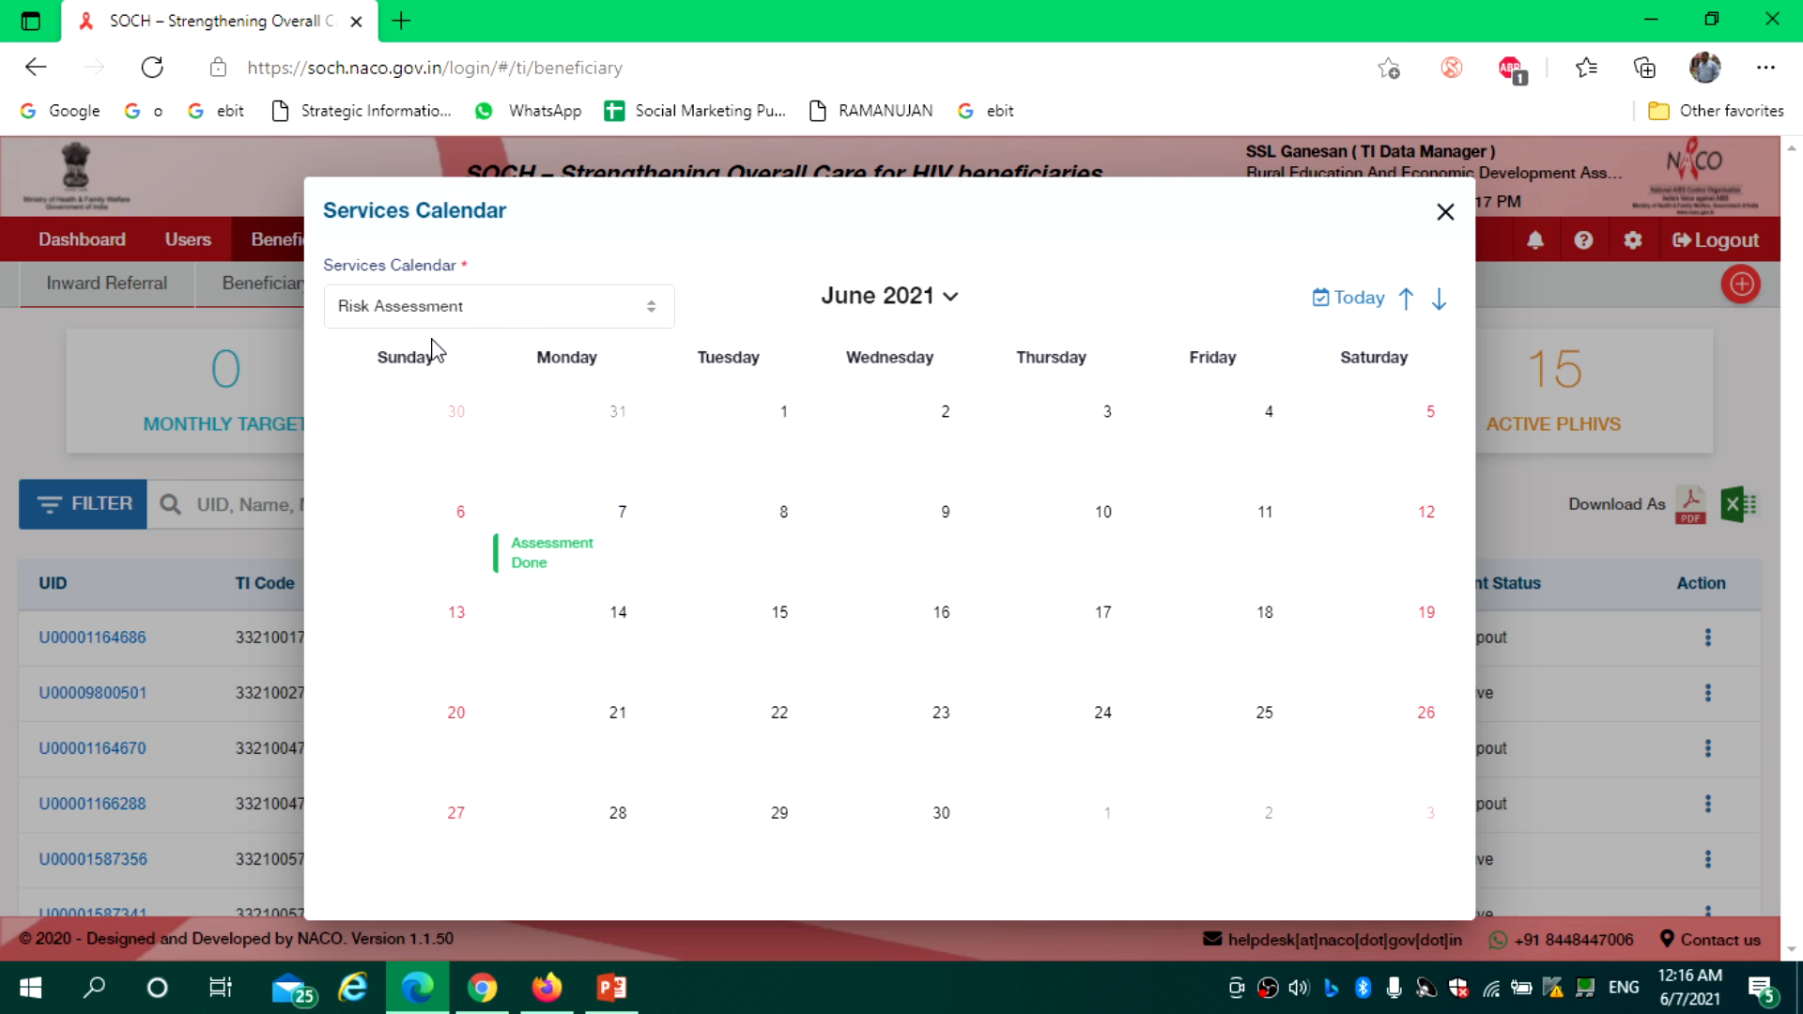
left_click(491, 314)
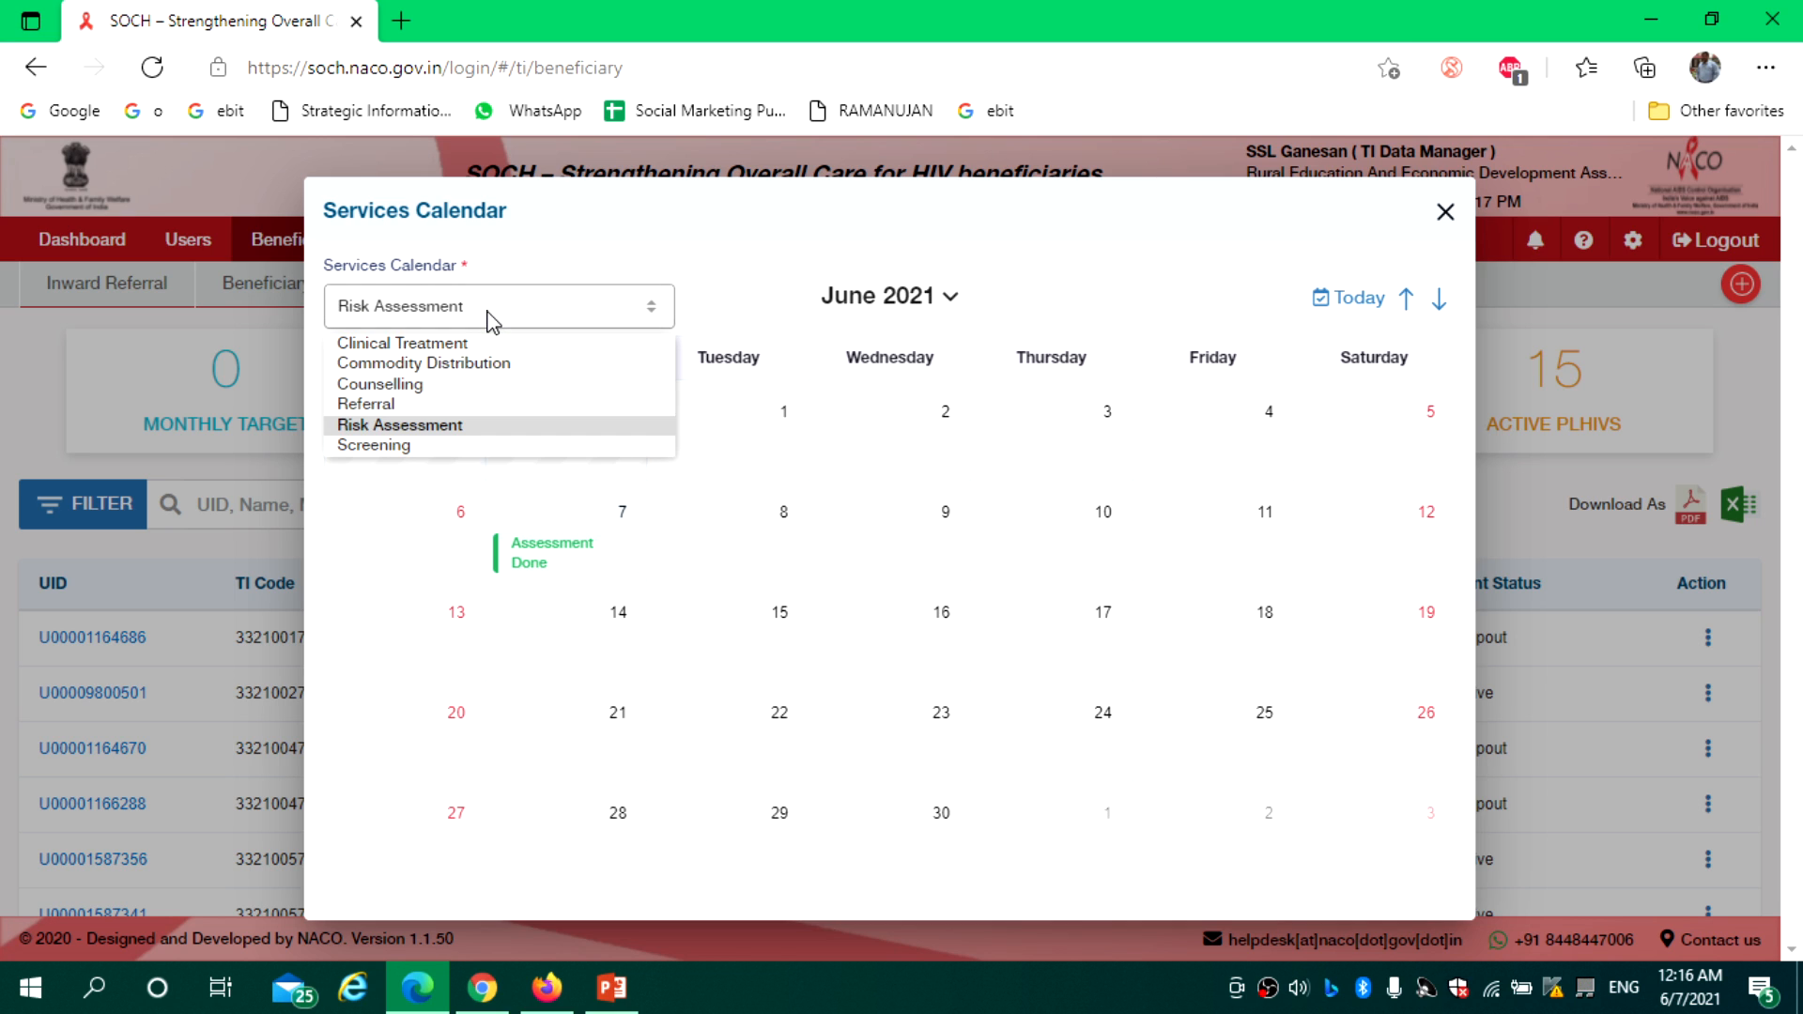
left_click(474, 387)
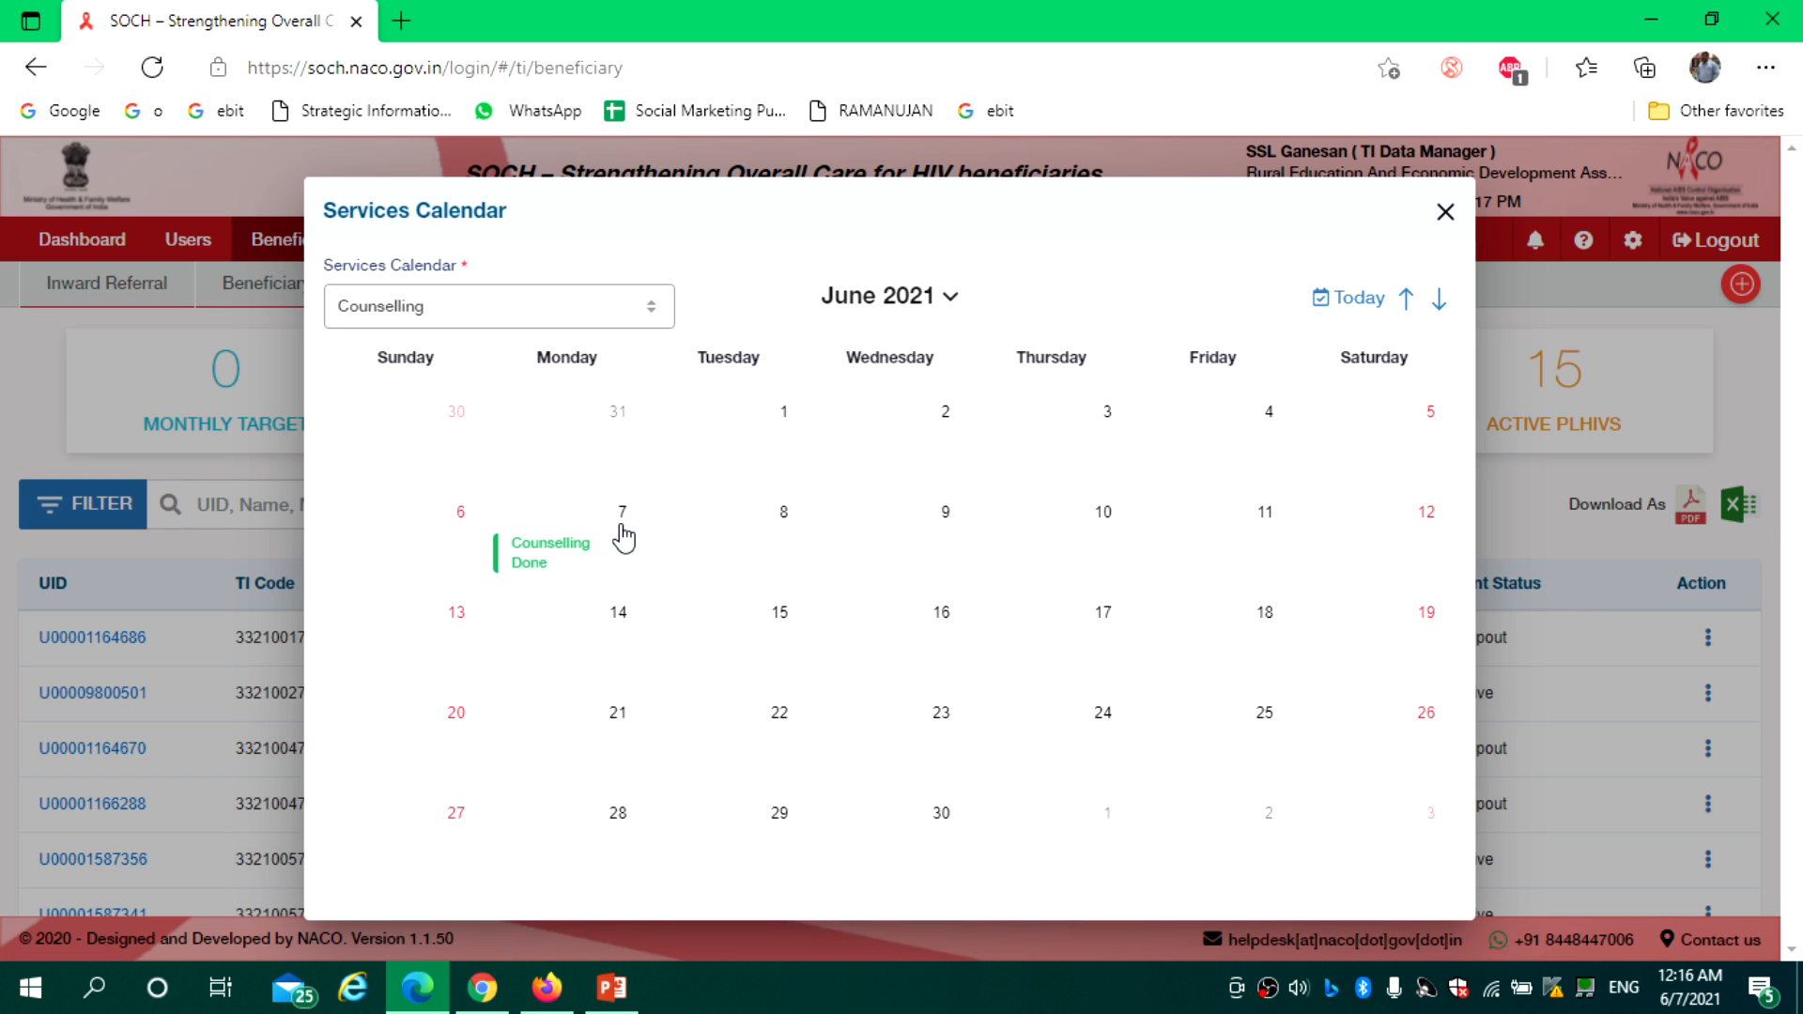
left_click(570, 539)
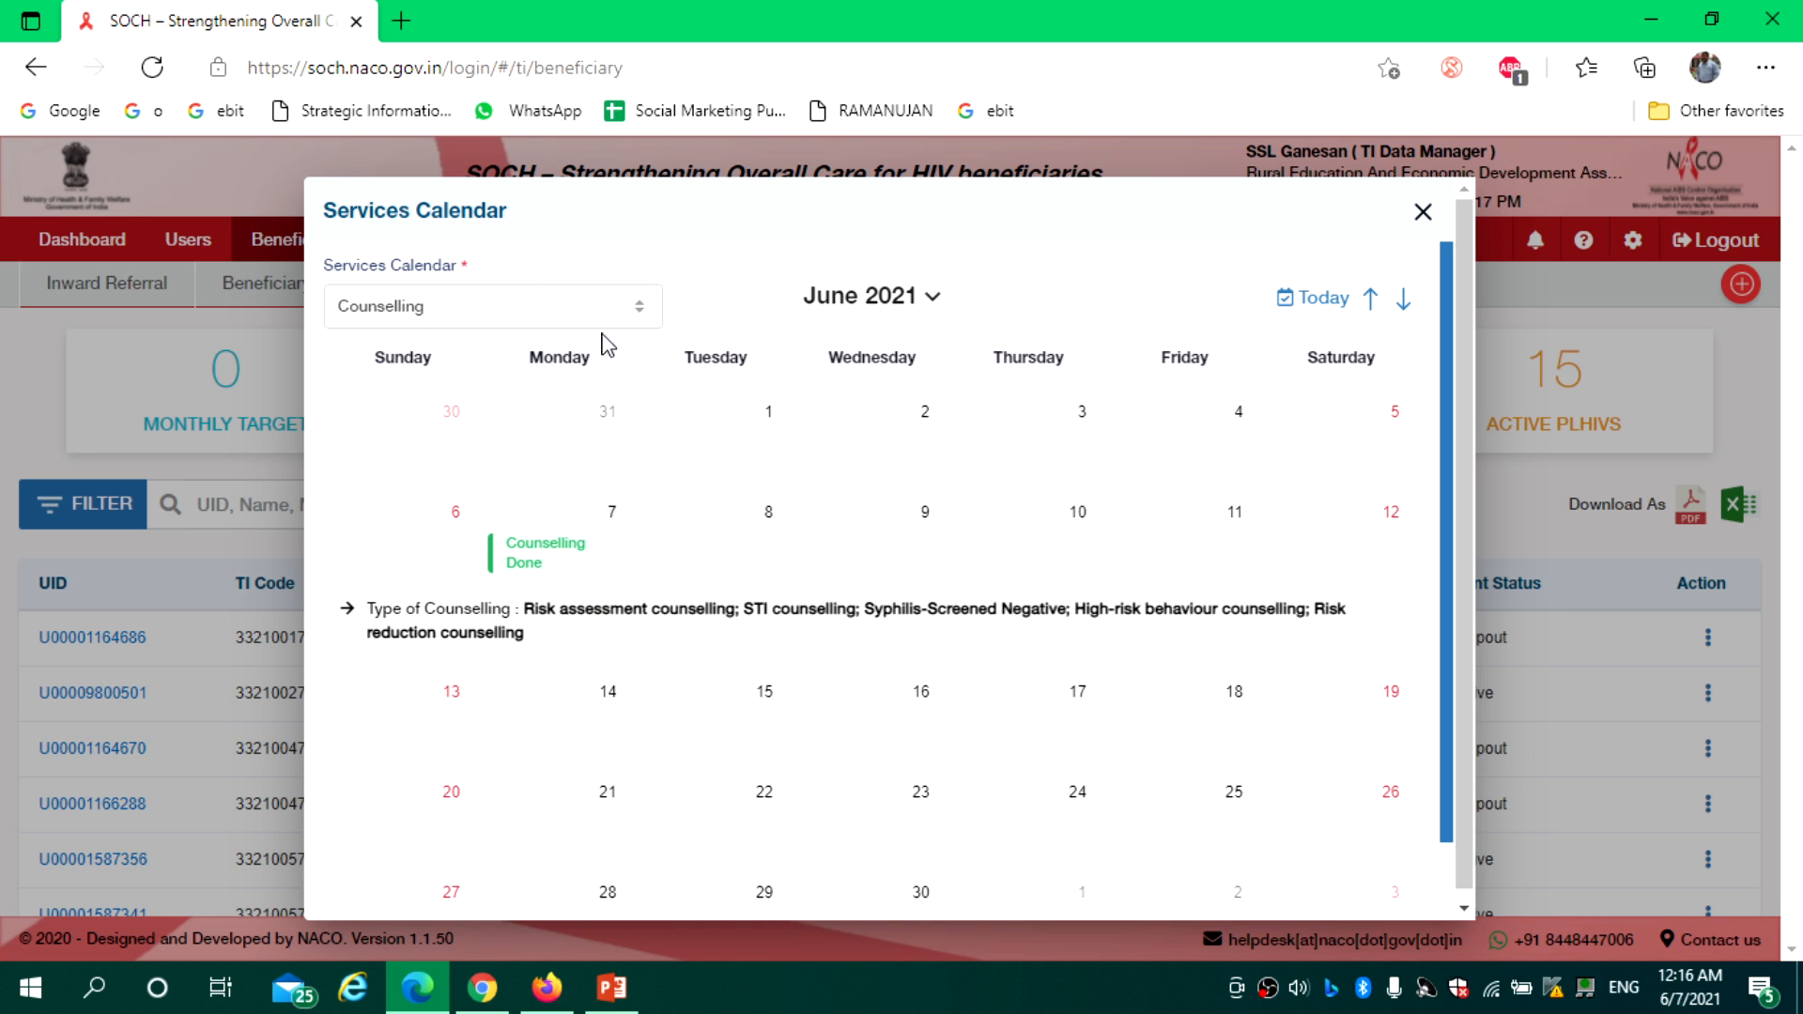
left_click(576, 316)
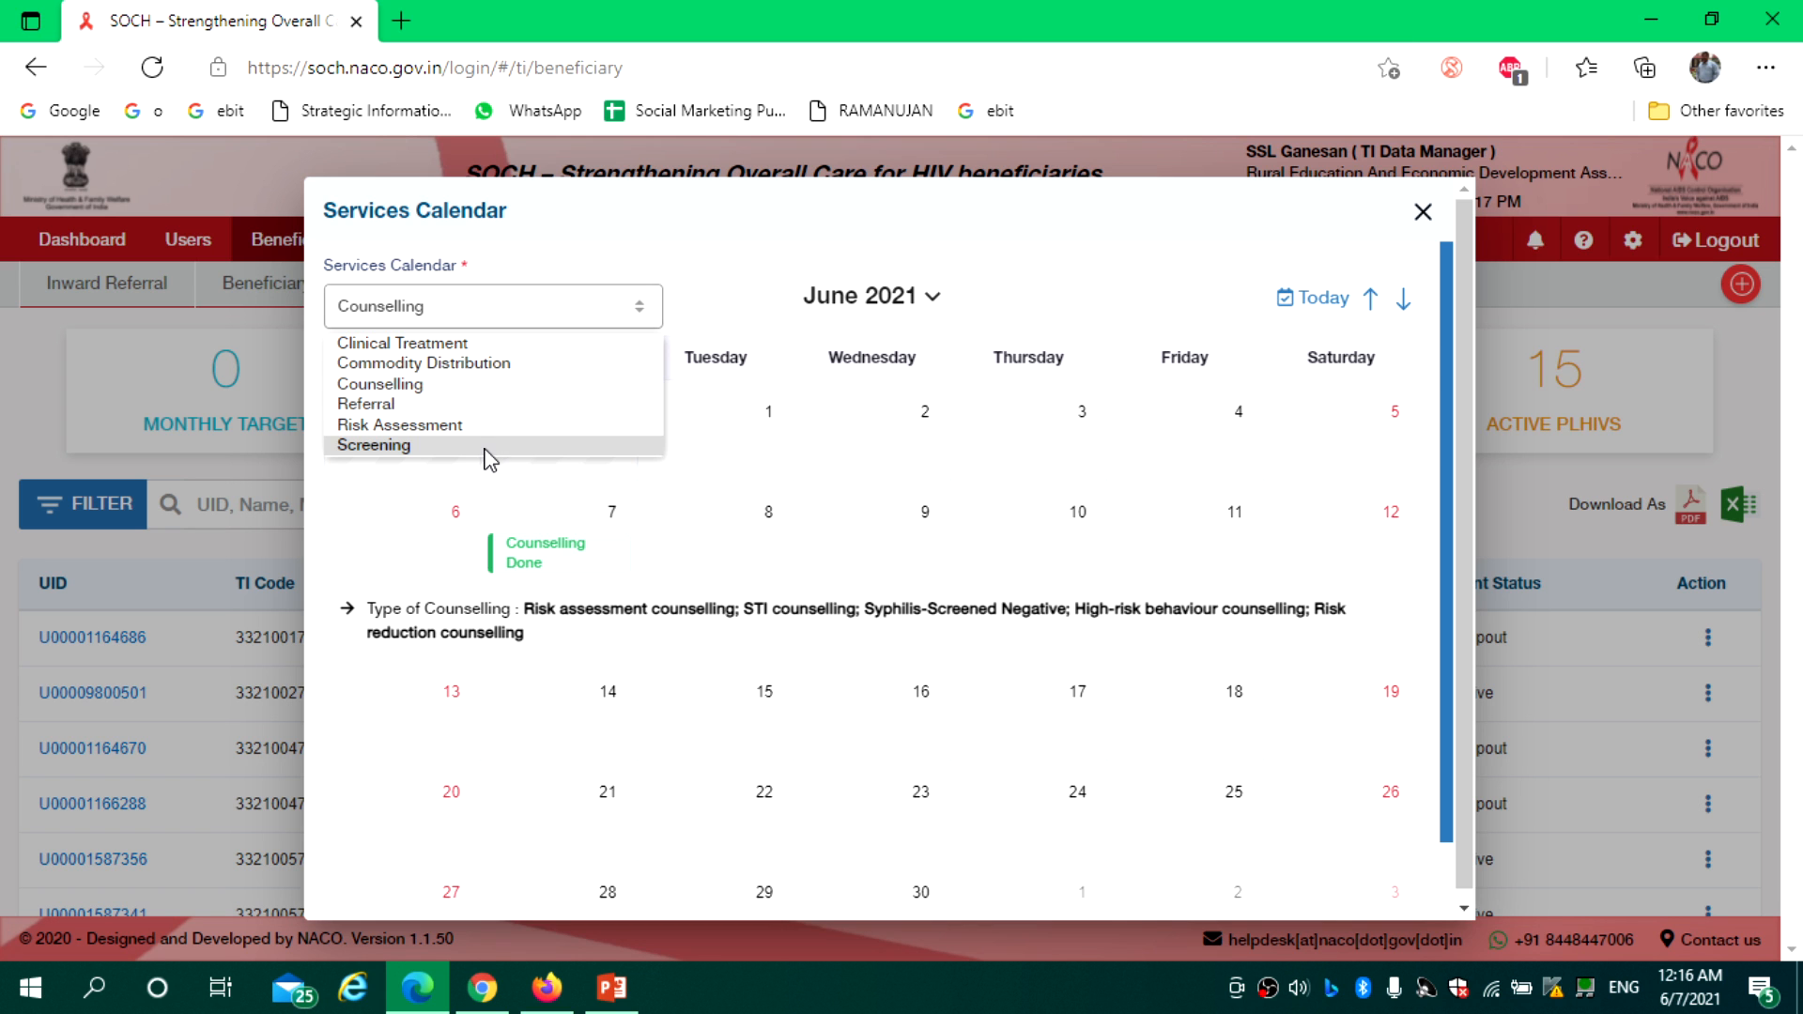
left_click(500, 342)
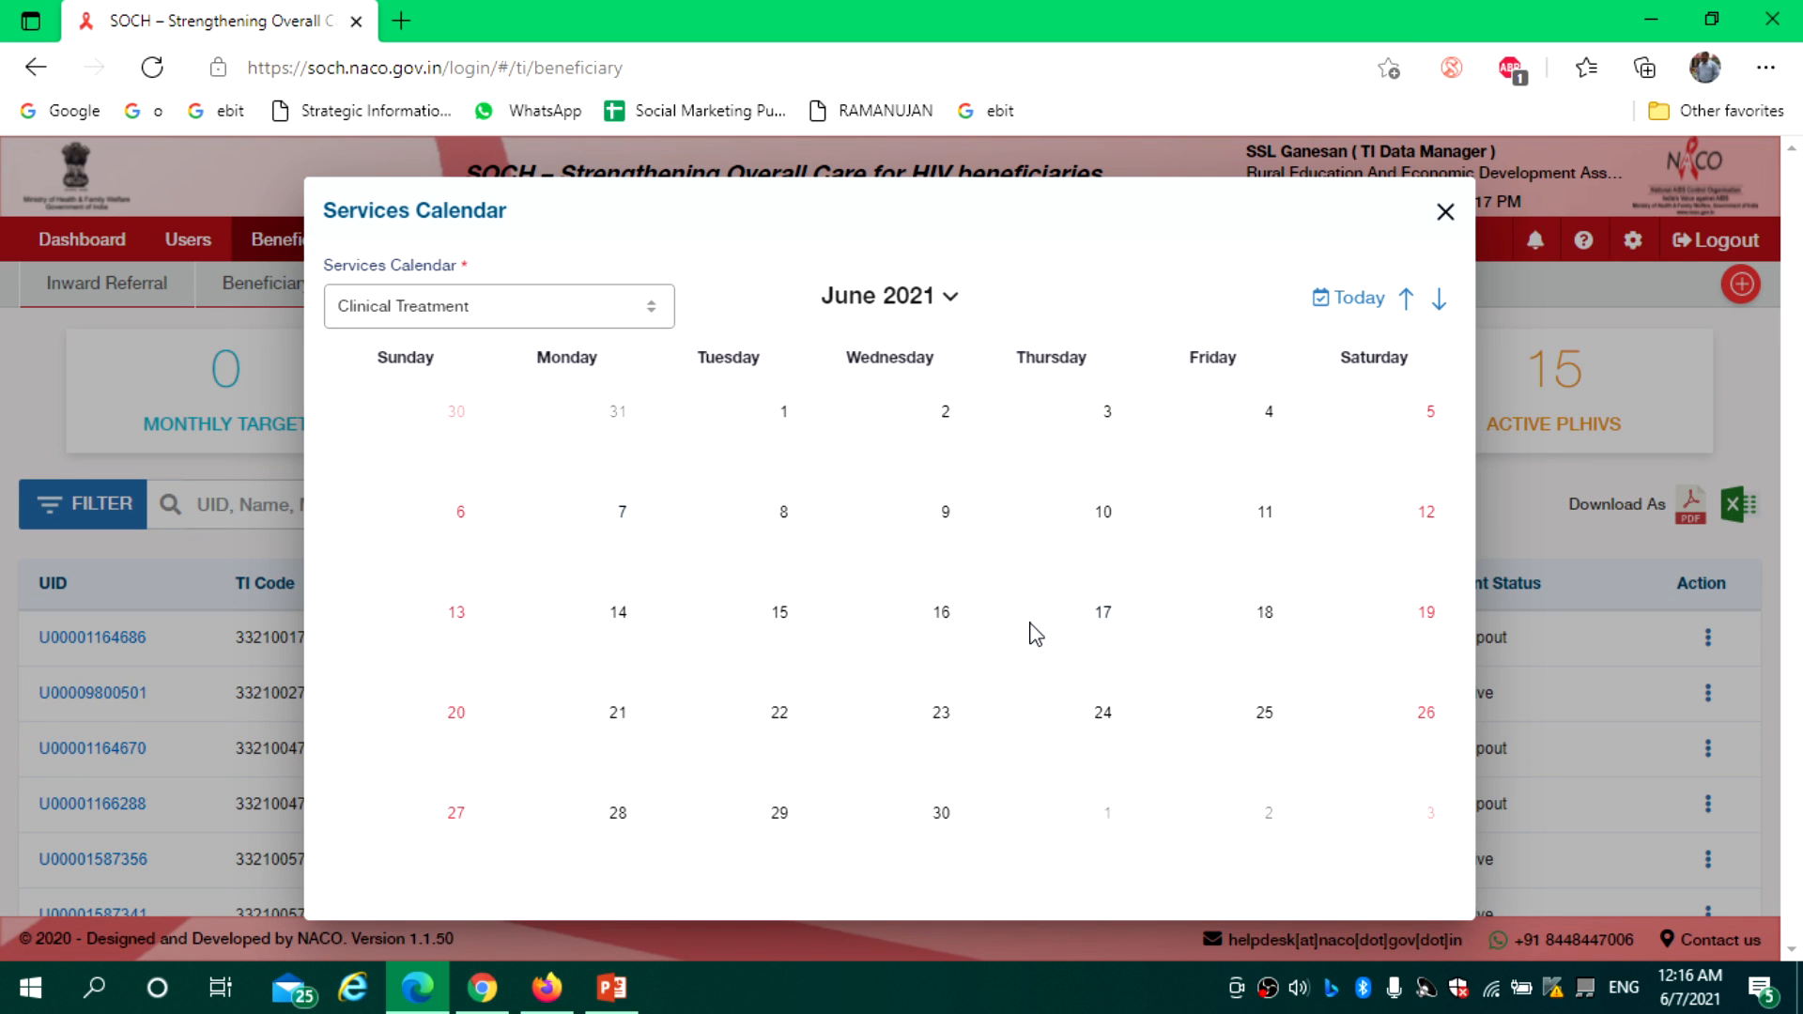
Close the services calendar and browse the Risk Assessment and Counselling services pages
left_click(1446, 218)
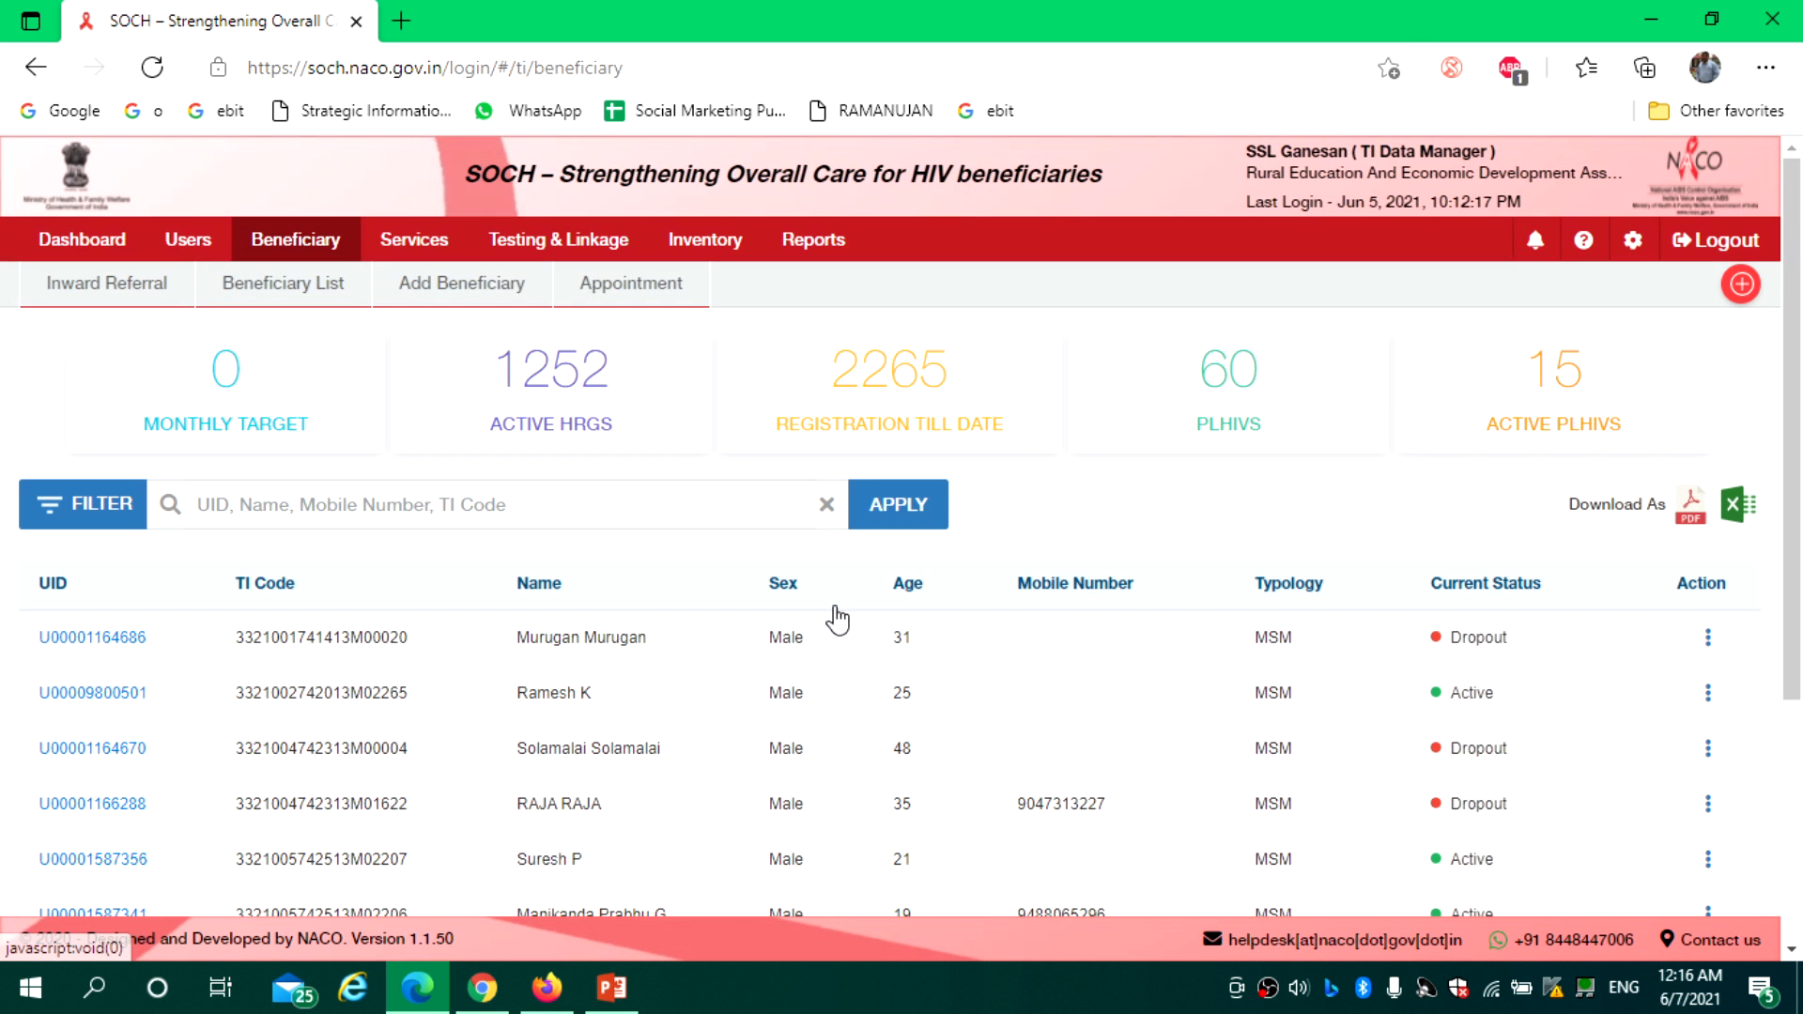
left_click(414, 251)
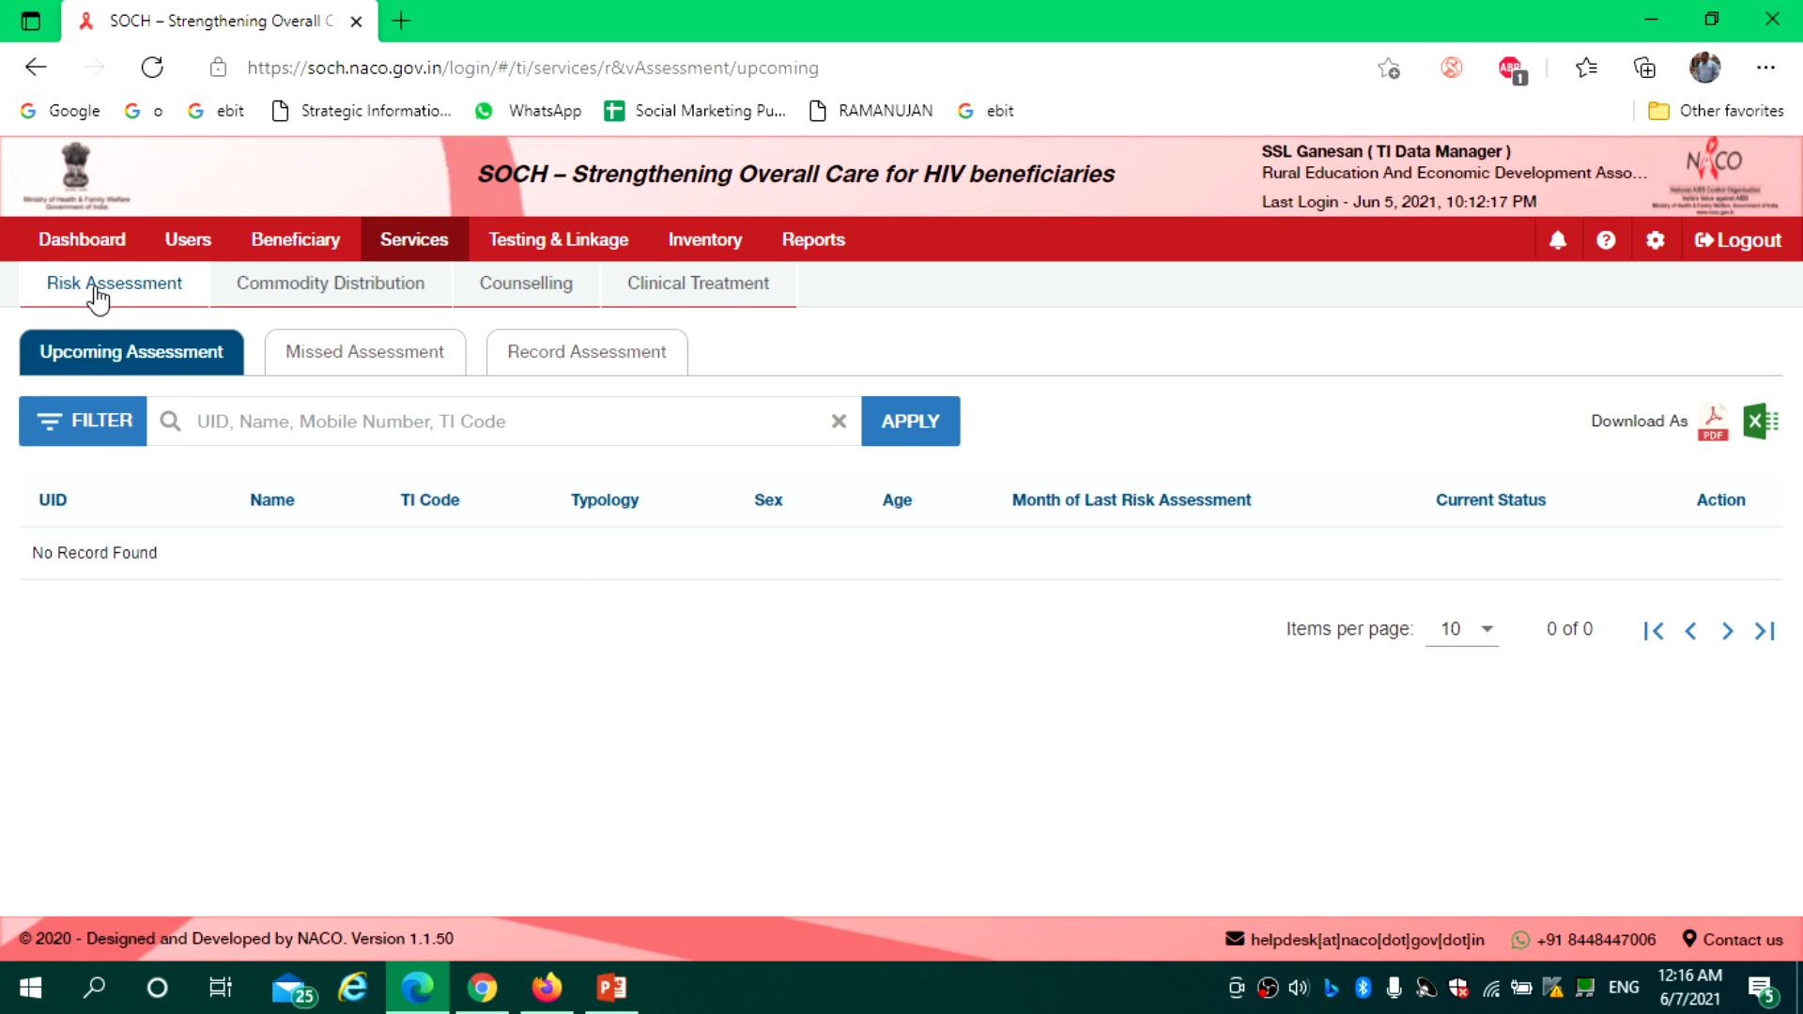
left_click(88, 287)
left_click(542, 297)
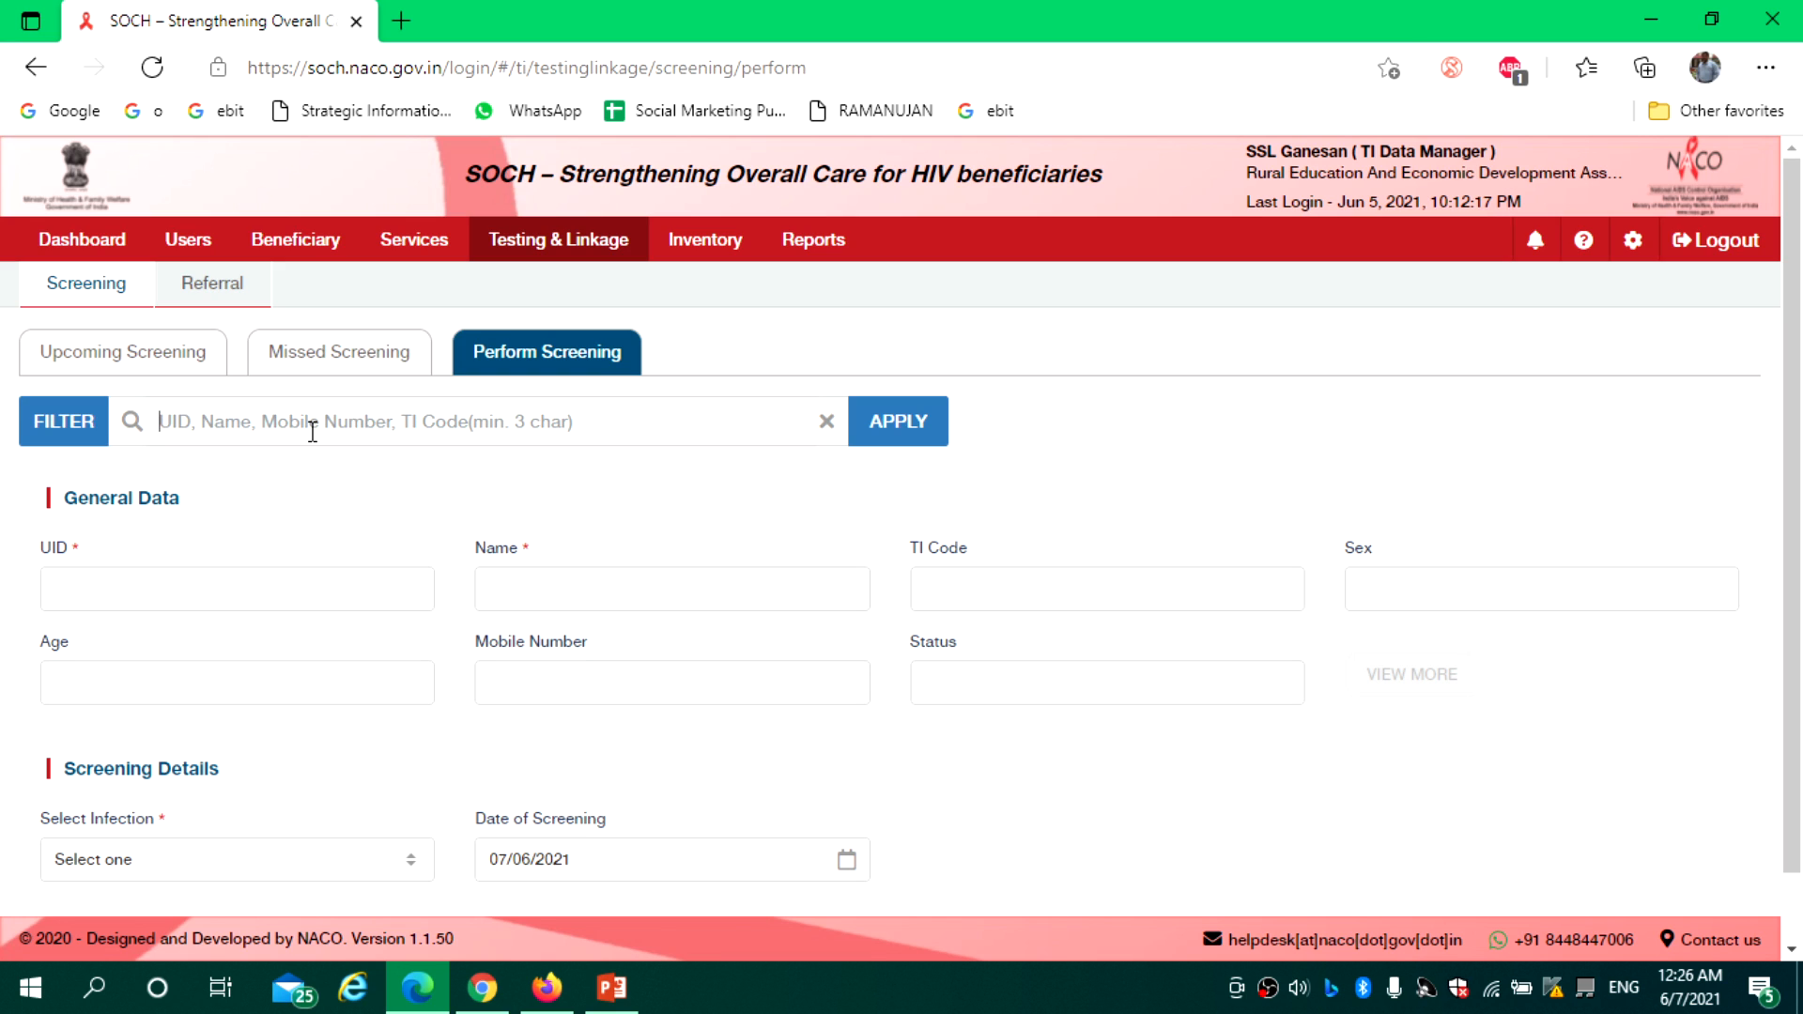
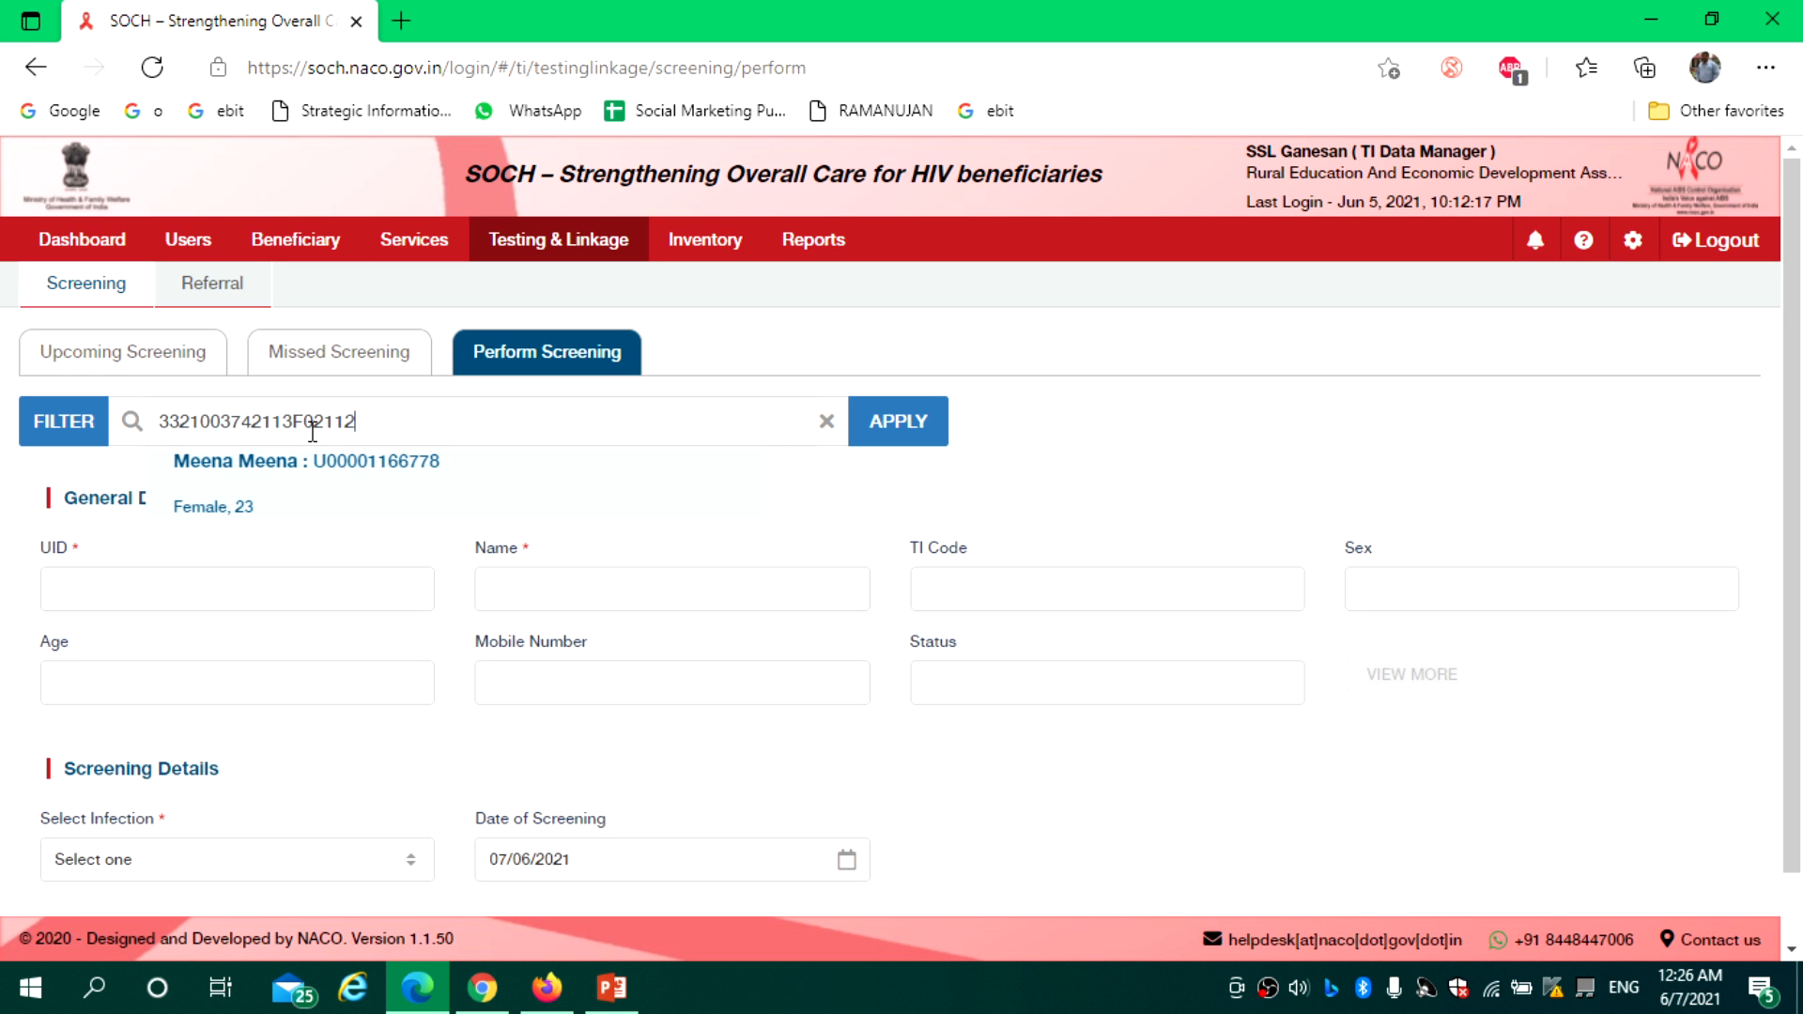
Find the beneficiary by their TI code and select the matching suggestion
left_click(419, 489)
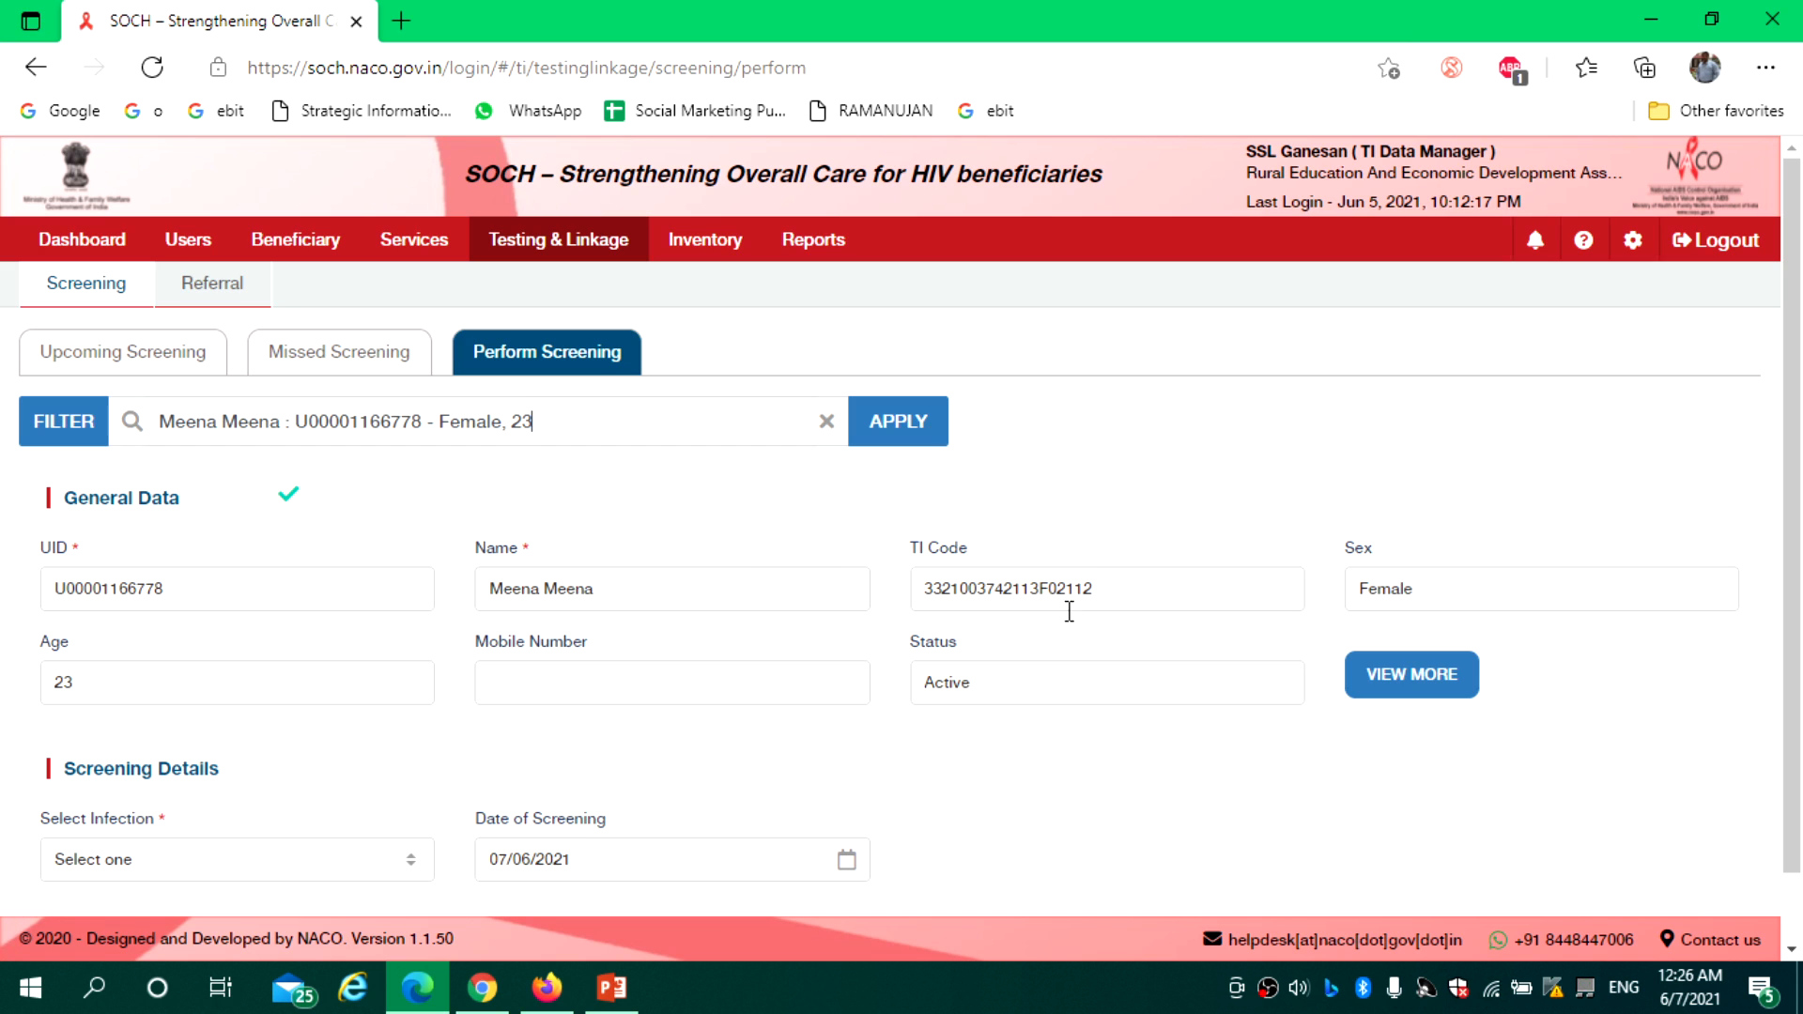
double_click(953, 601)
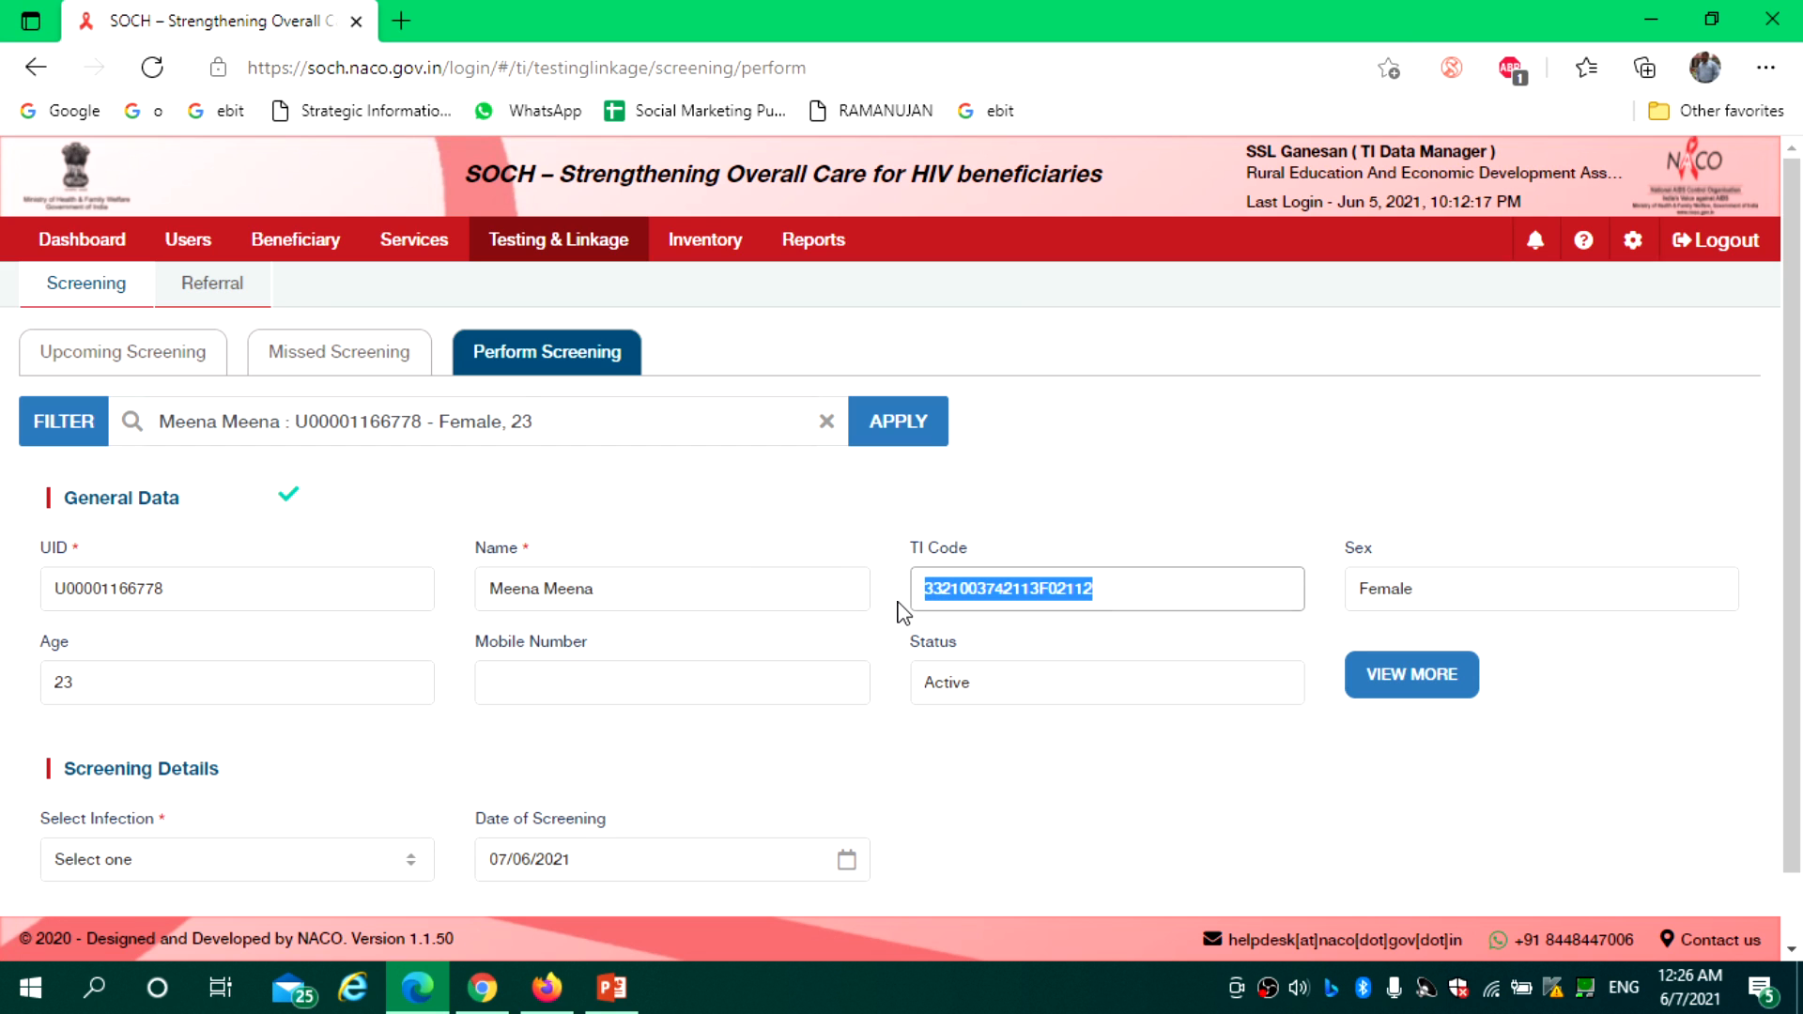
left_click(1139, 434)
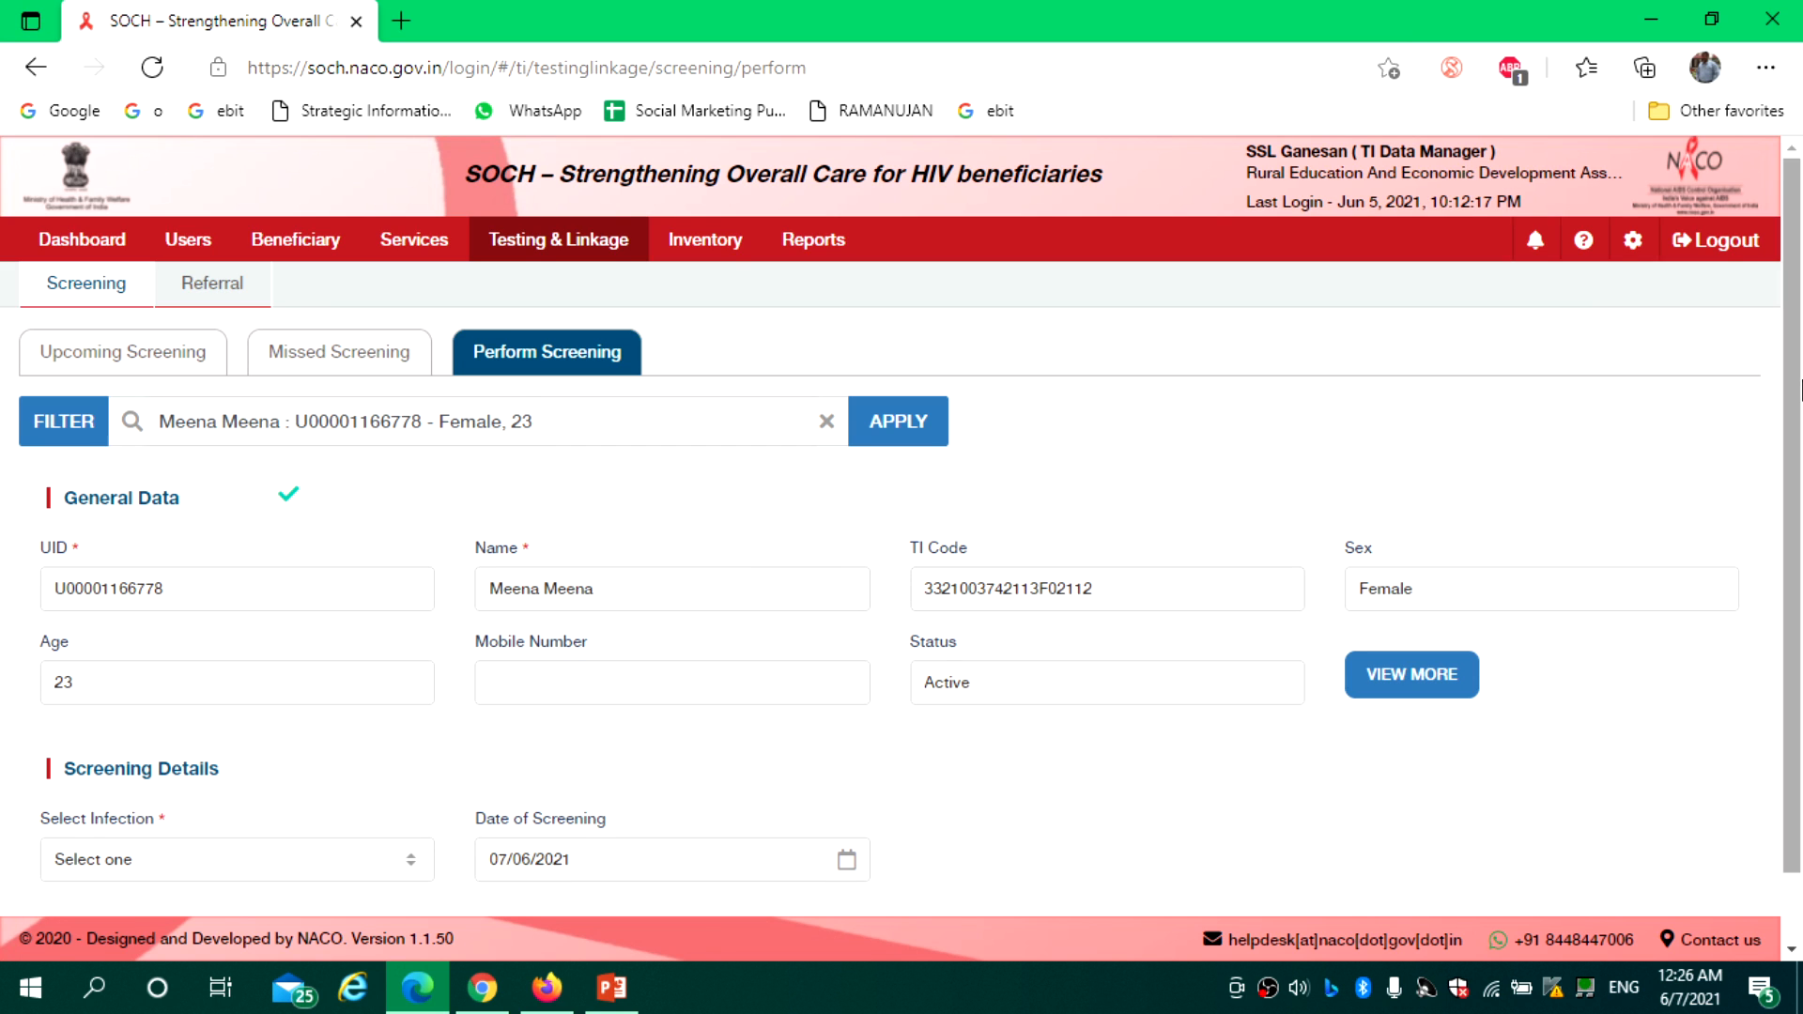
scroll(1710, 468, "down", 1)
Save an HIV screening with status Refer for testing at ICTC
left_click(171, 784)
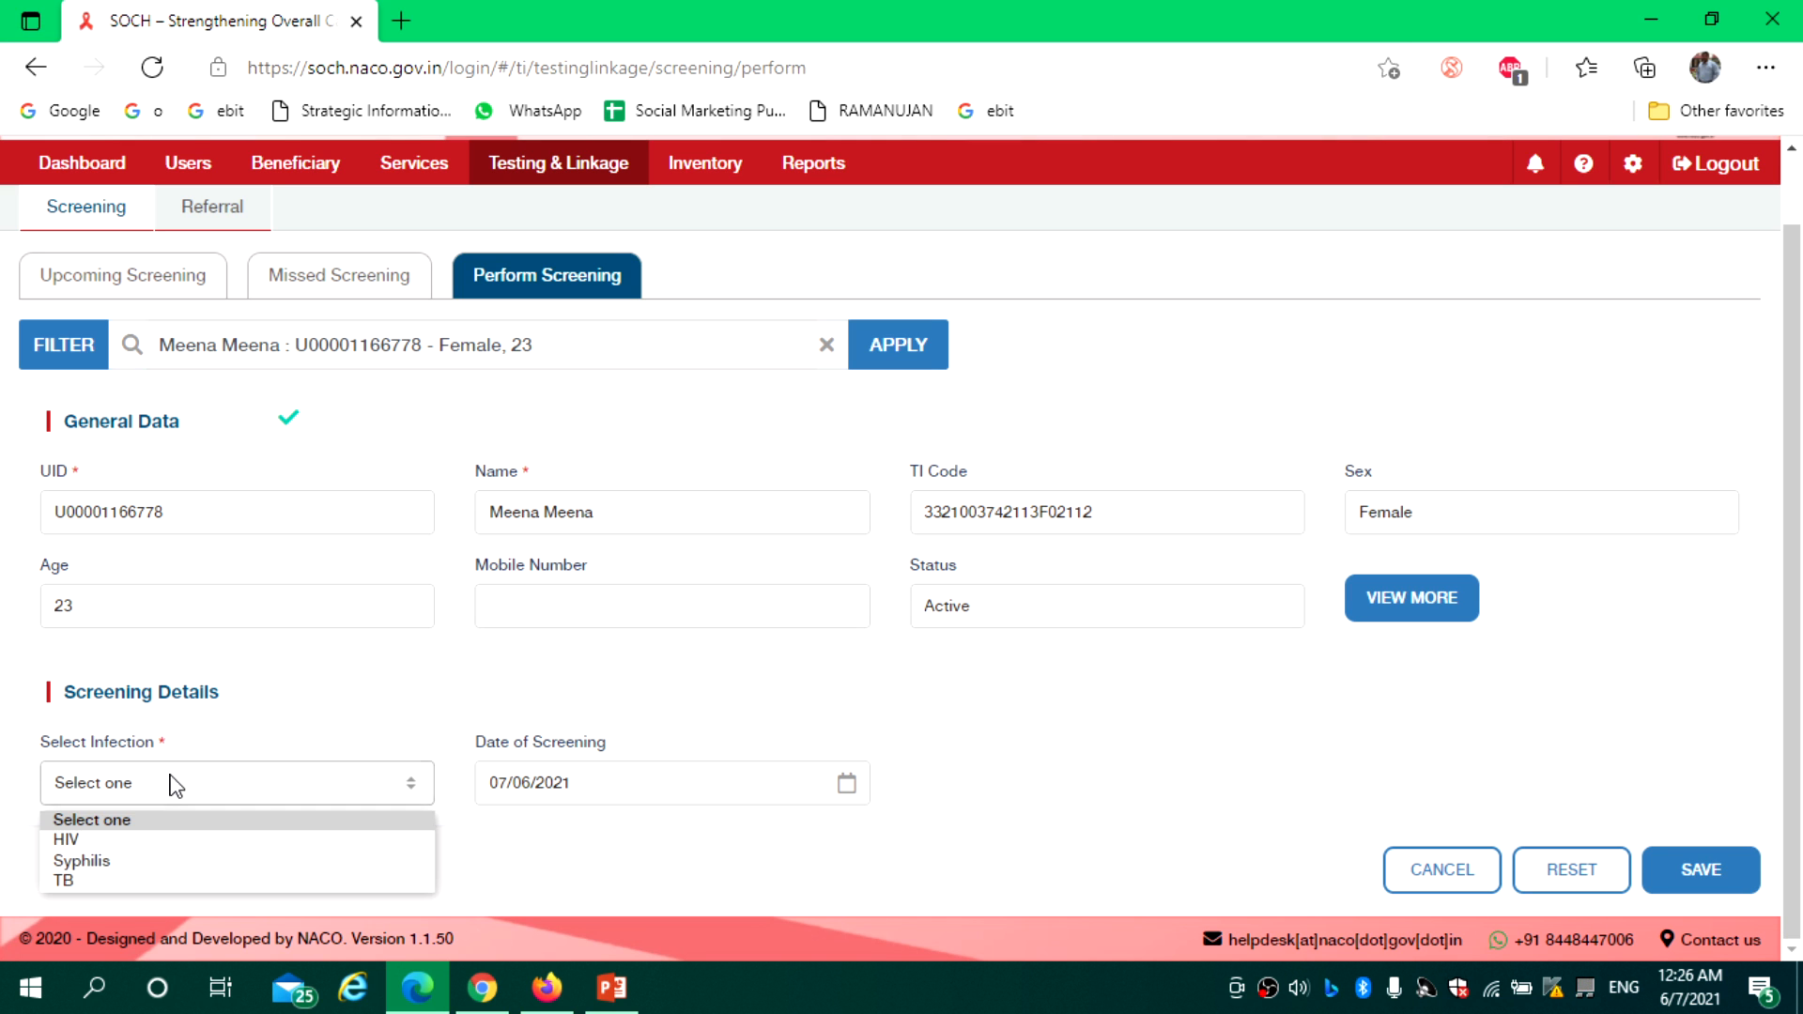
left_click(148, 842)
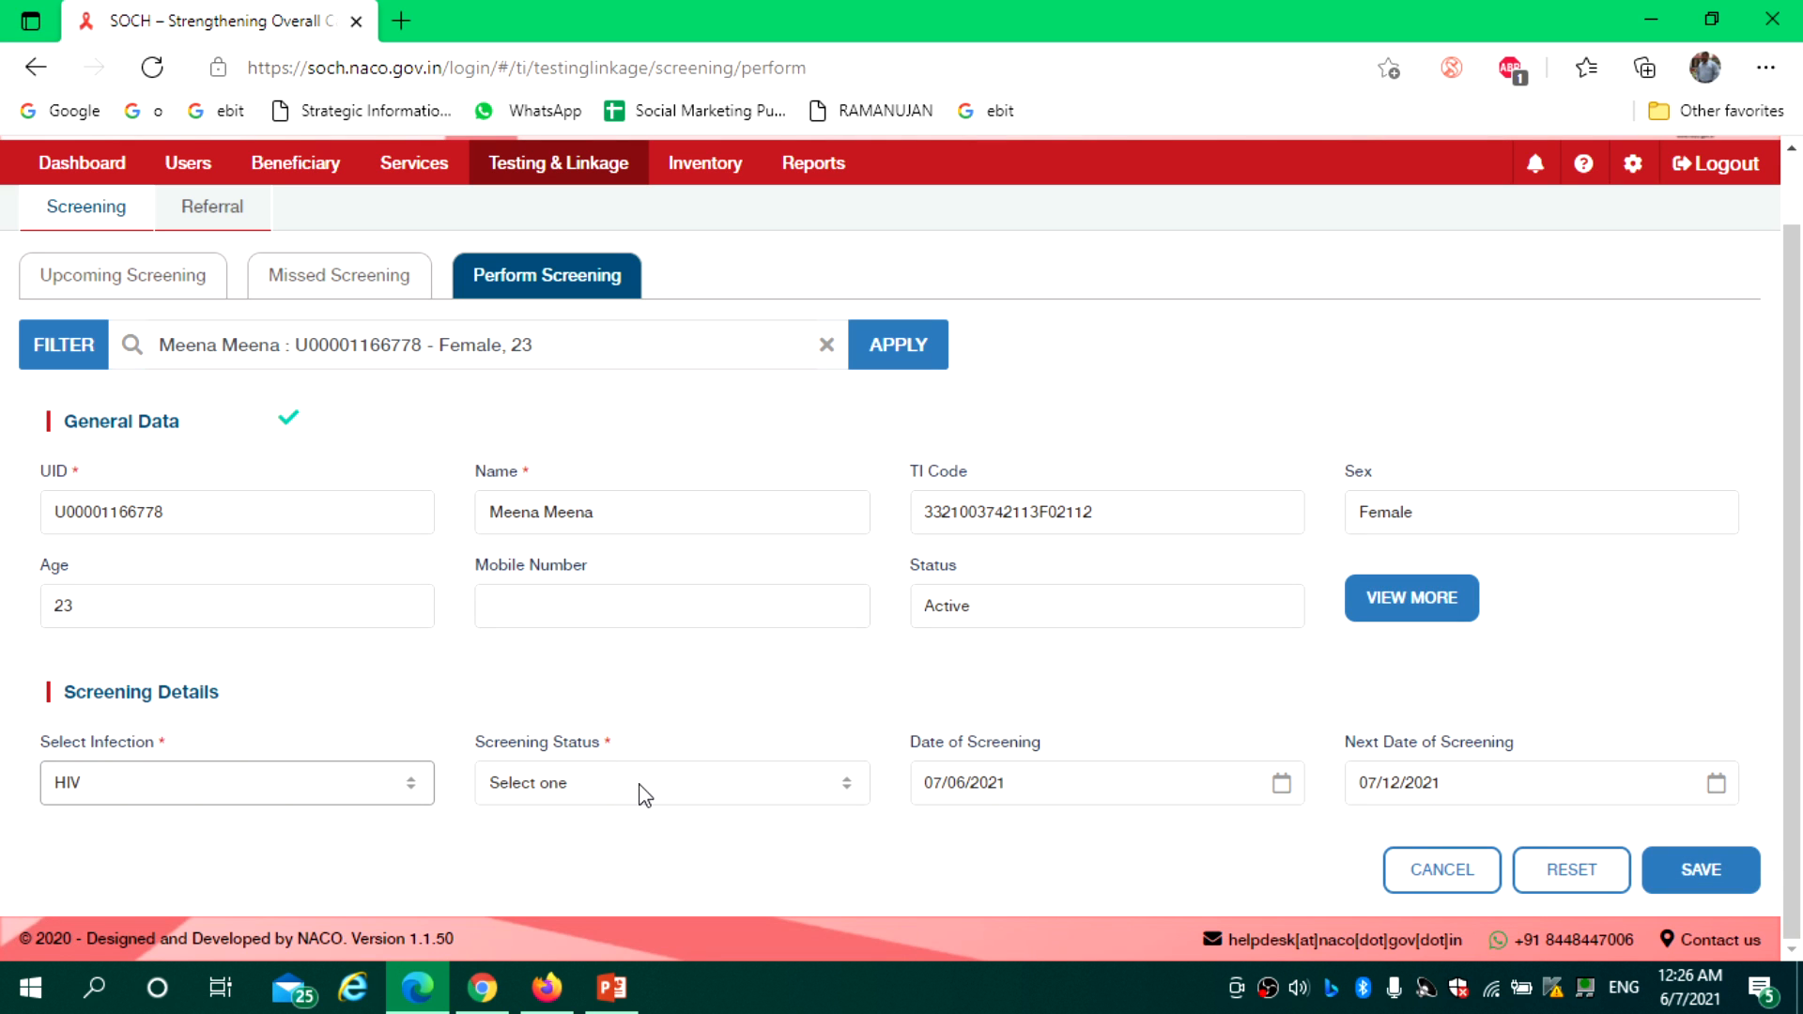
left_click(644, 792)
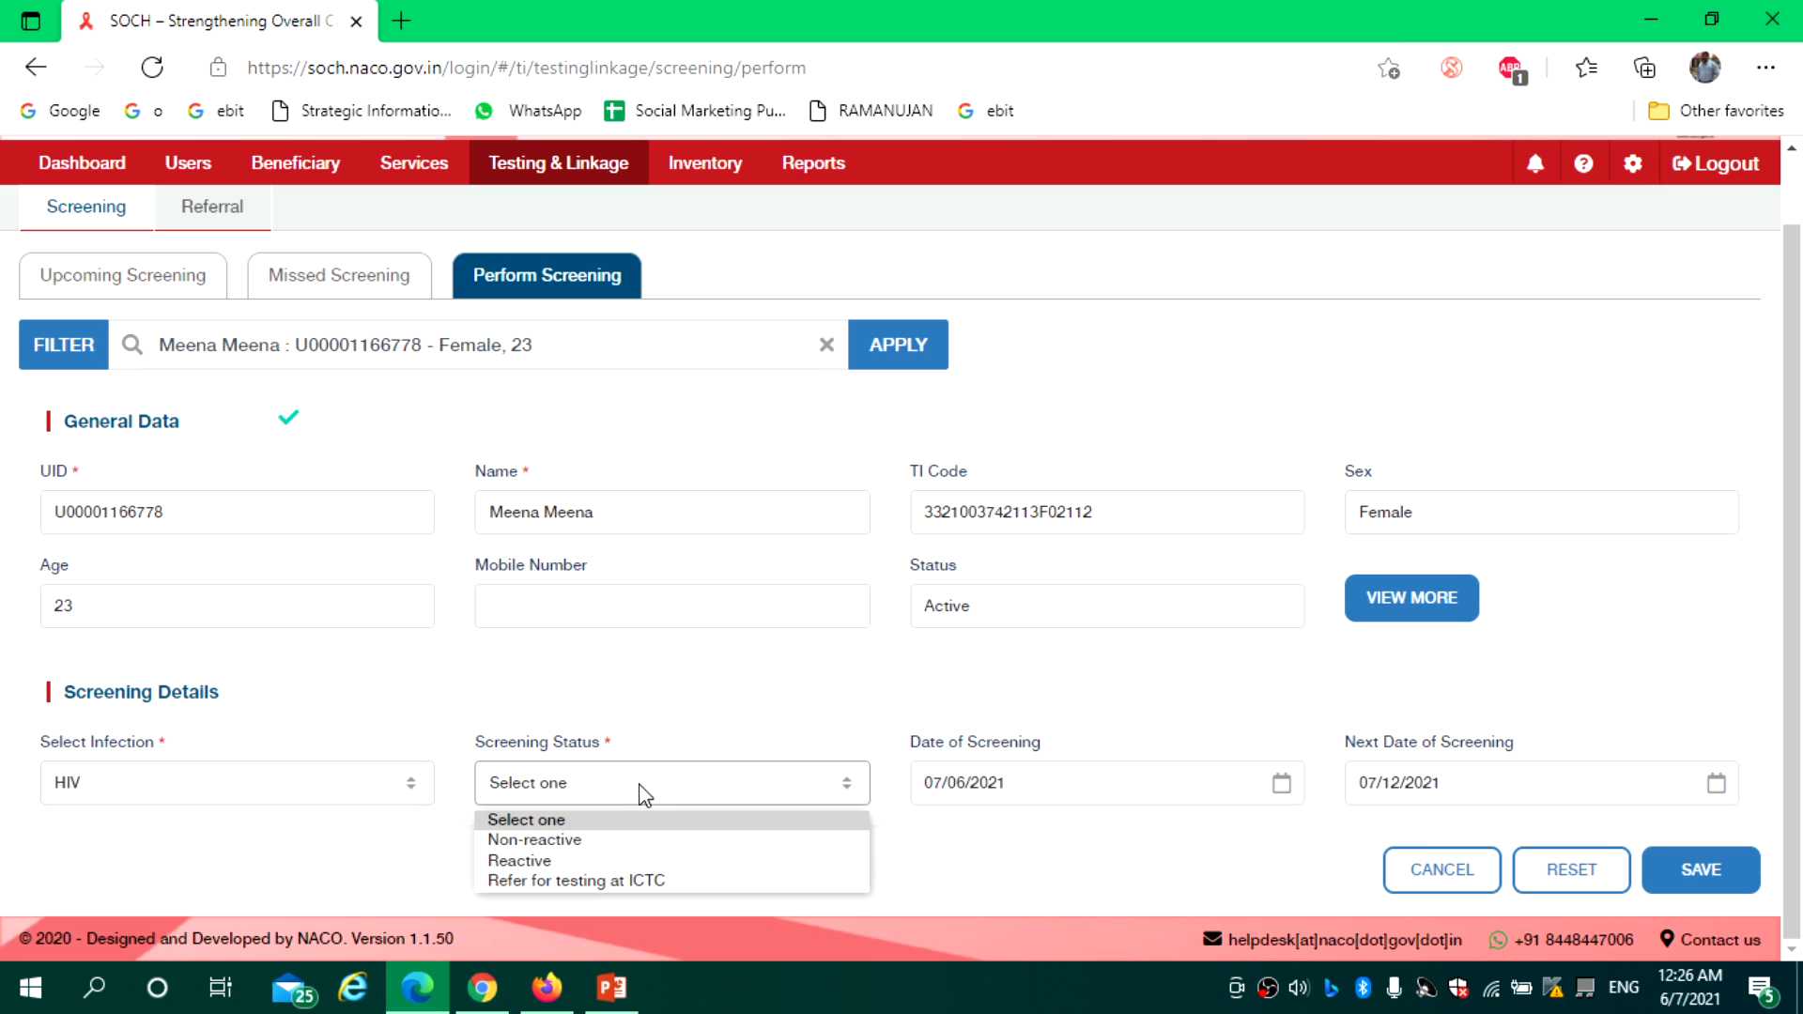
left_click(589, 883)
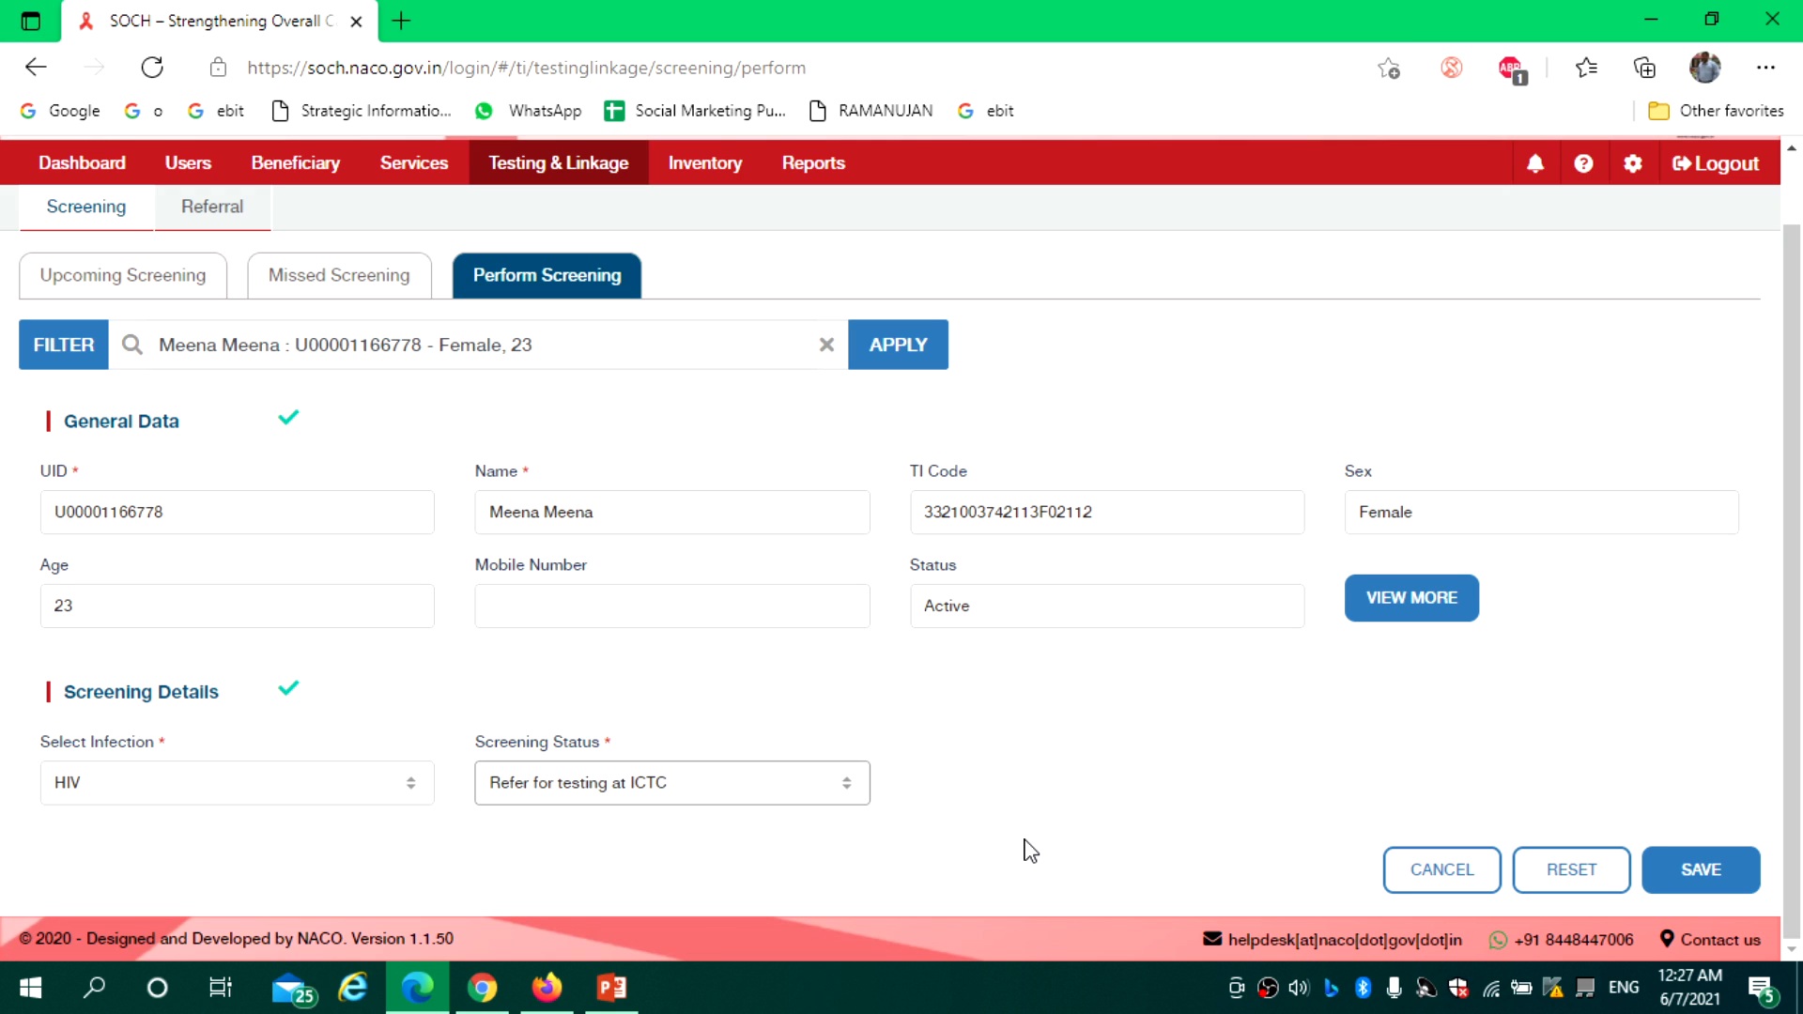
left_click(1699, 884)
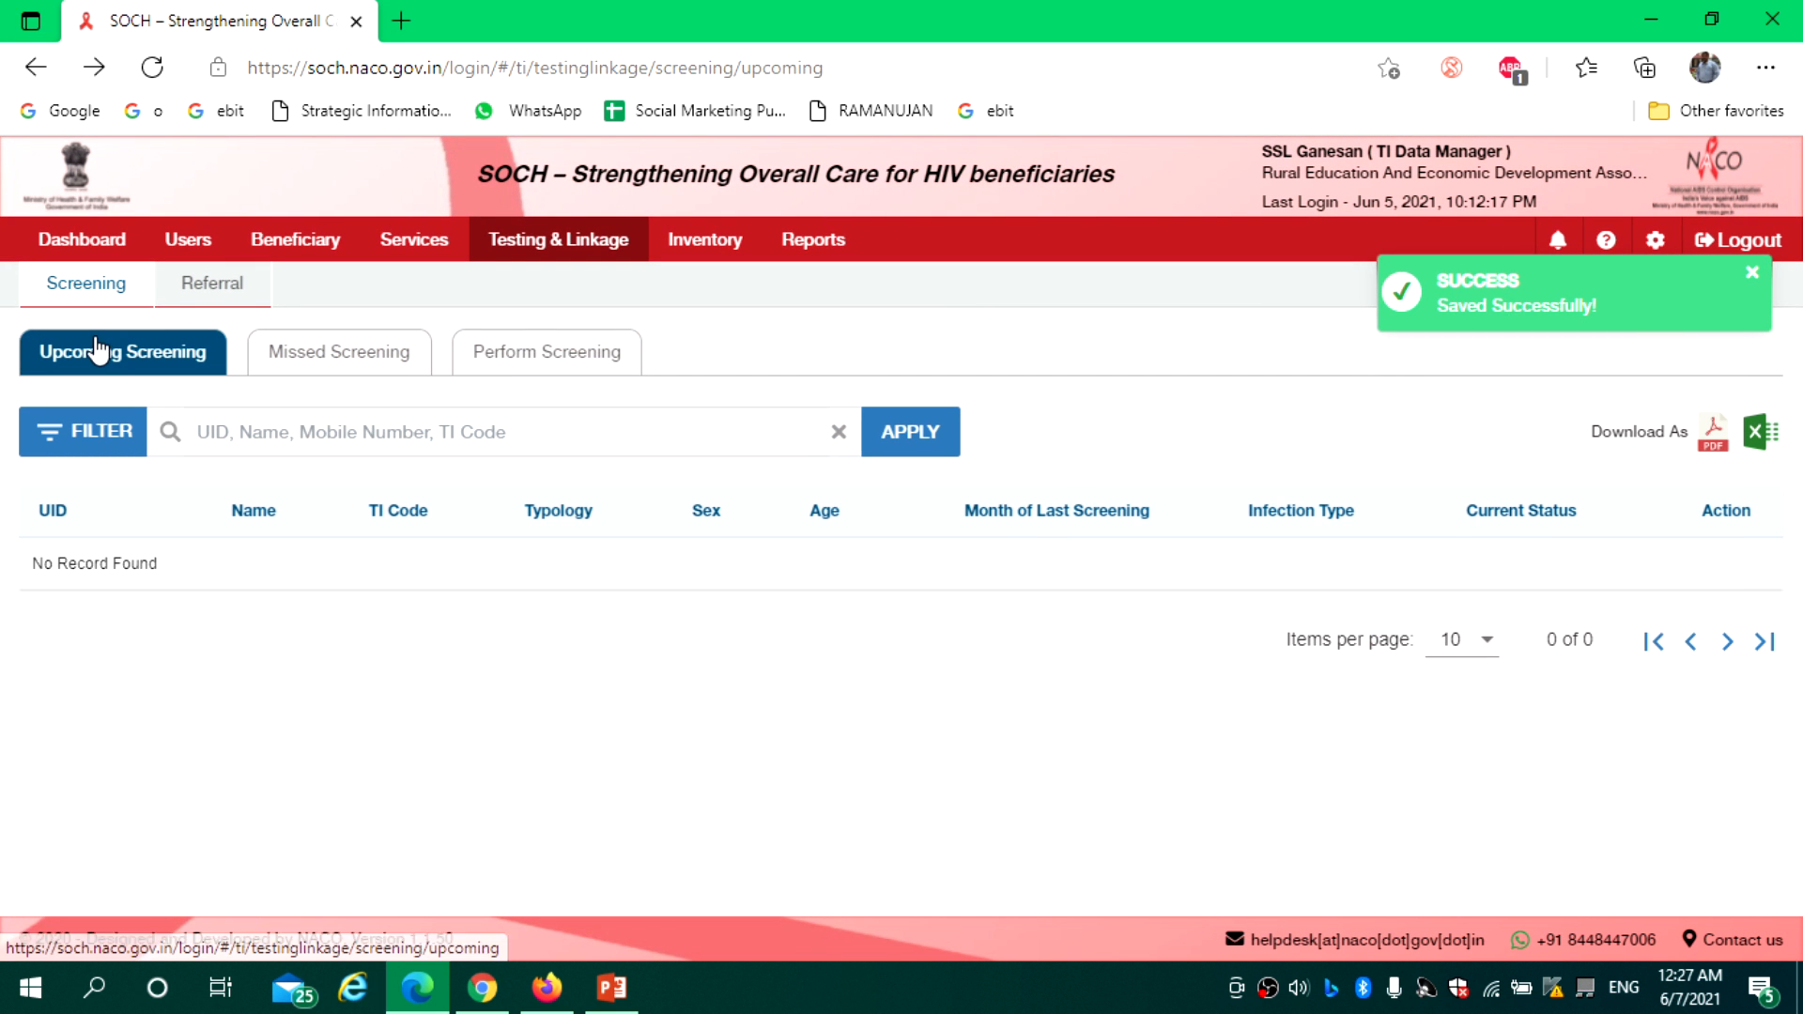
Check the new ICTC testing referral shows Pending in Outward Referral, then sort by Referred To
left_click(233, 297)
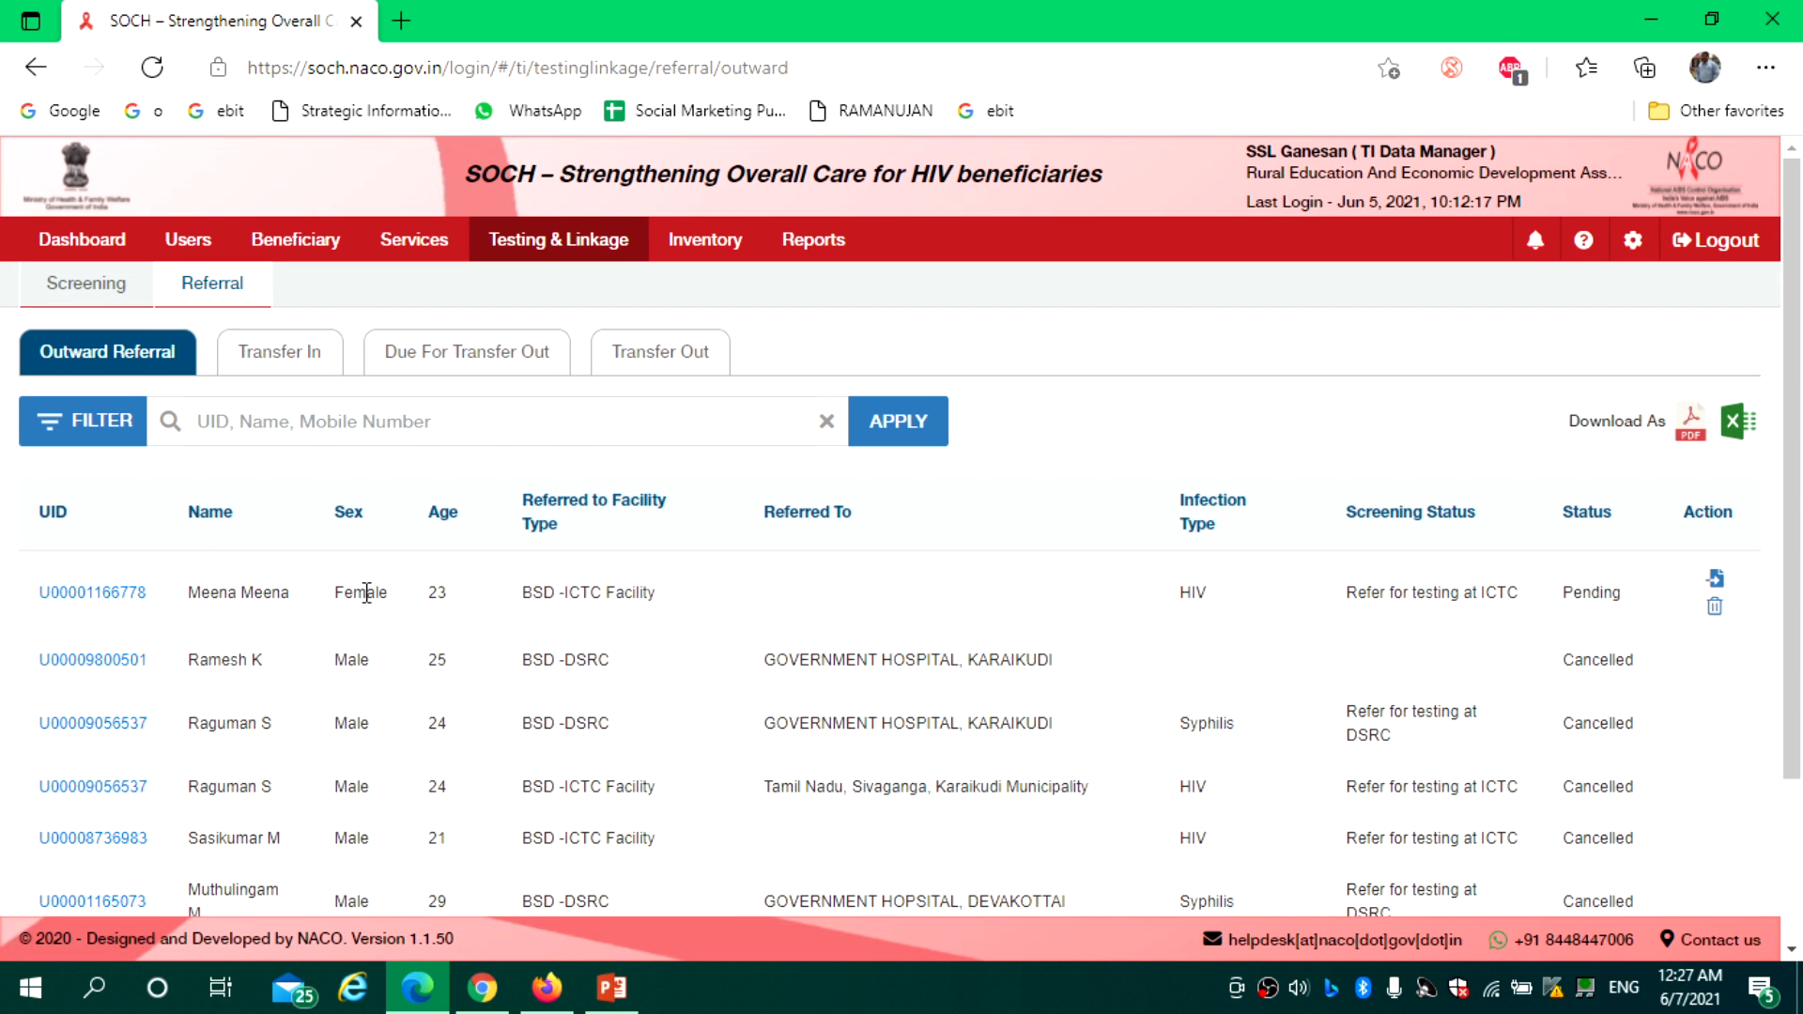
left_click_drag(199, 594, 482, 605)
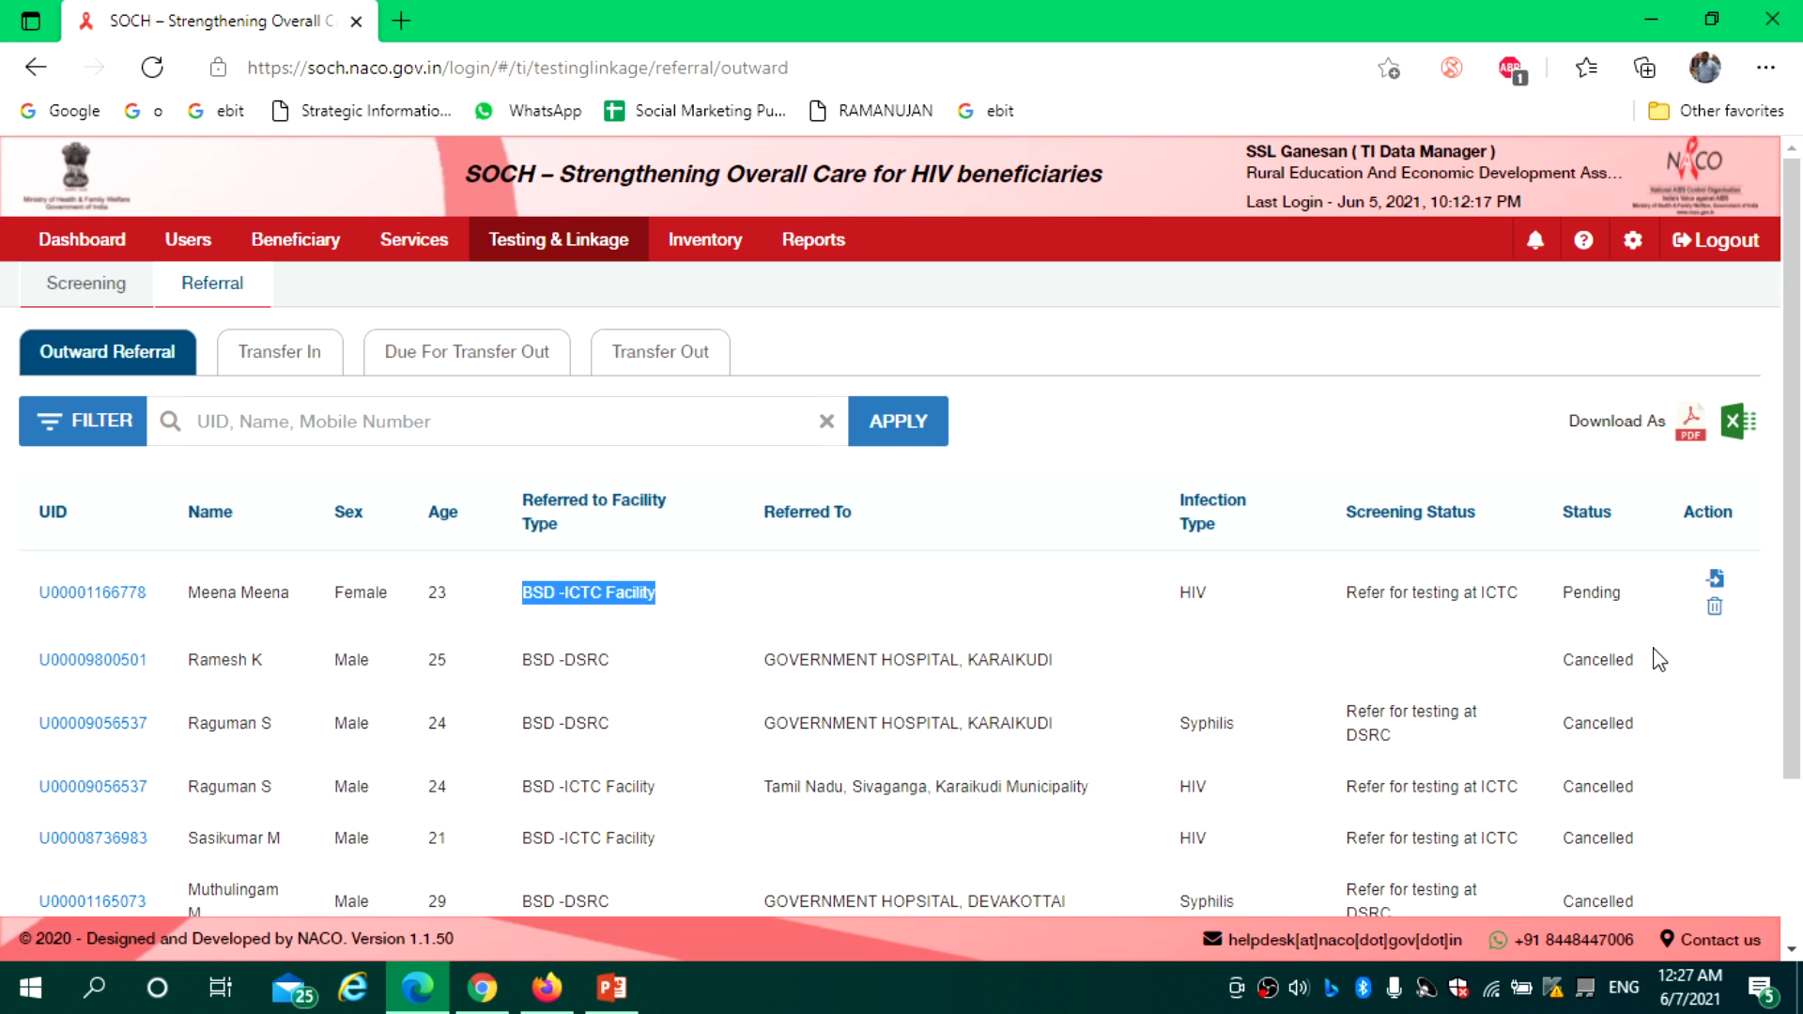
left_click_drag(1632, 597, 1548, 603)
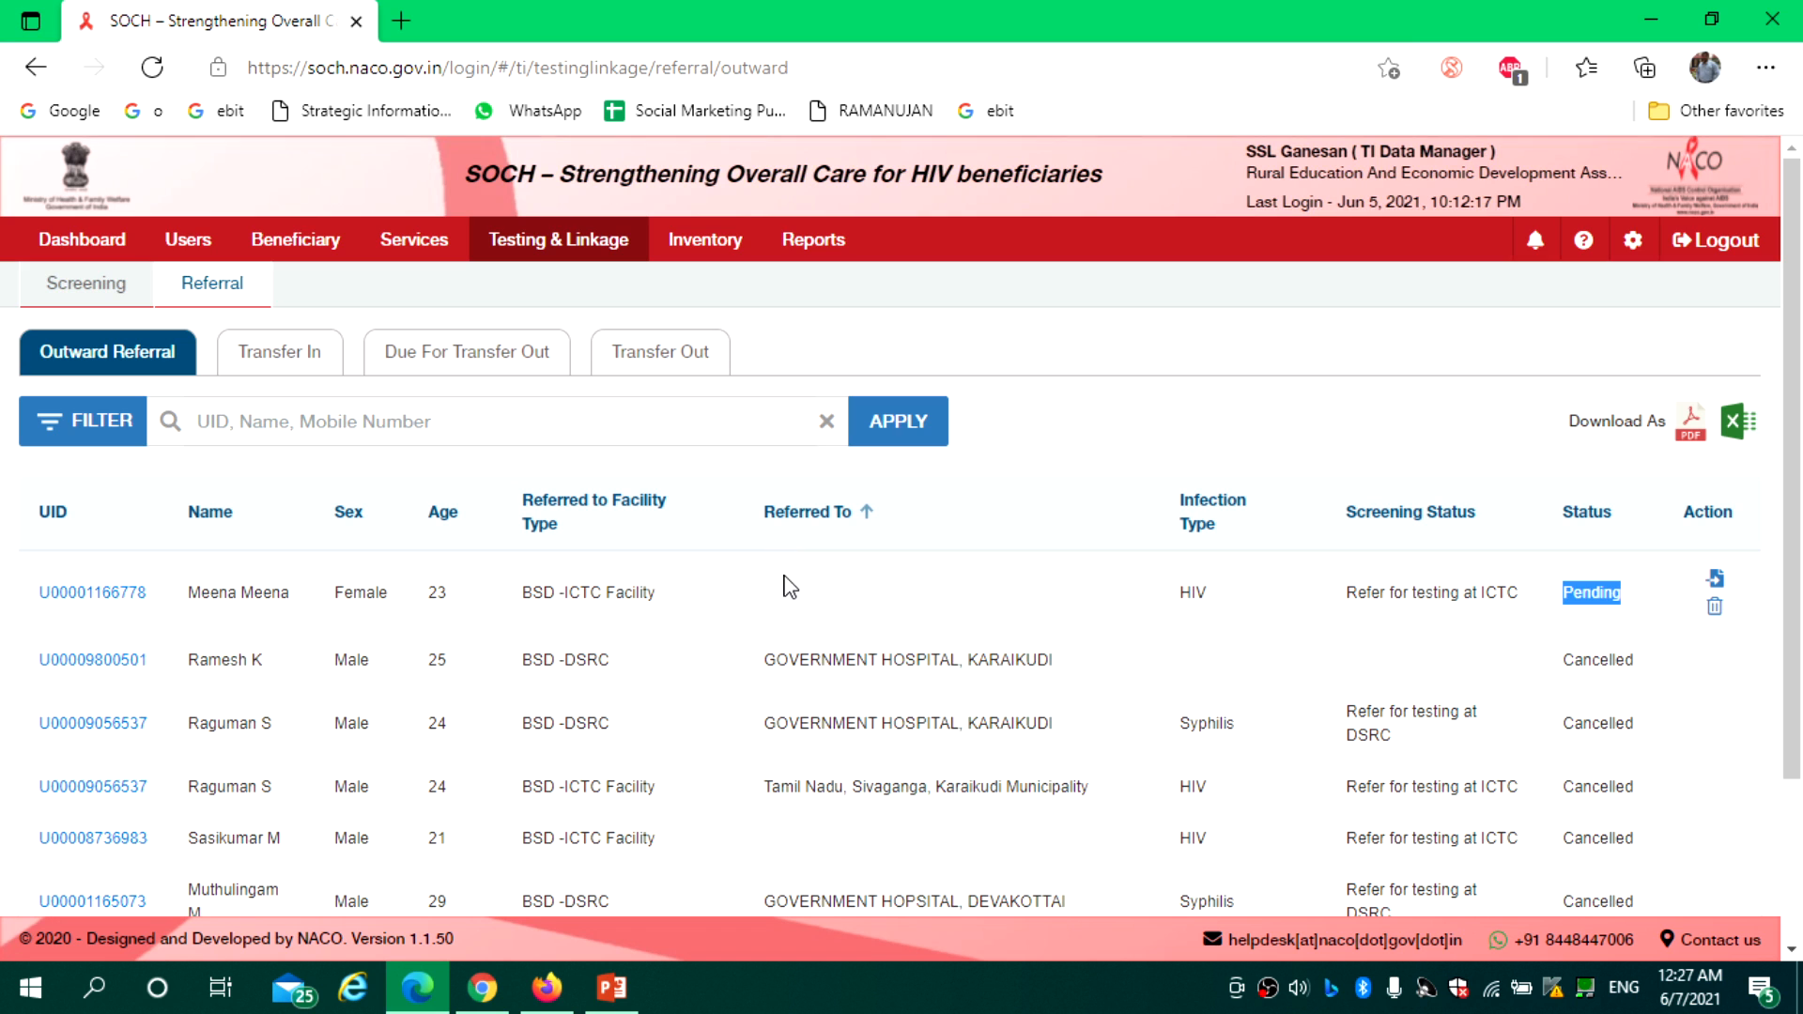
left_click(980, 543)
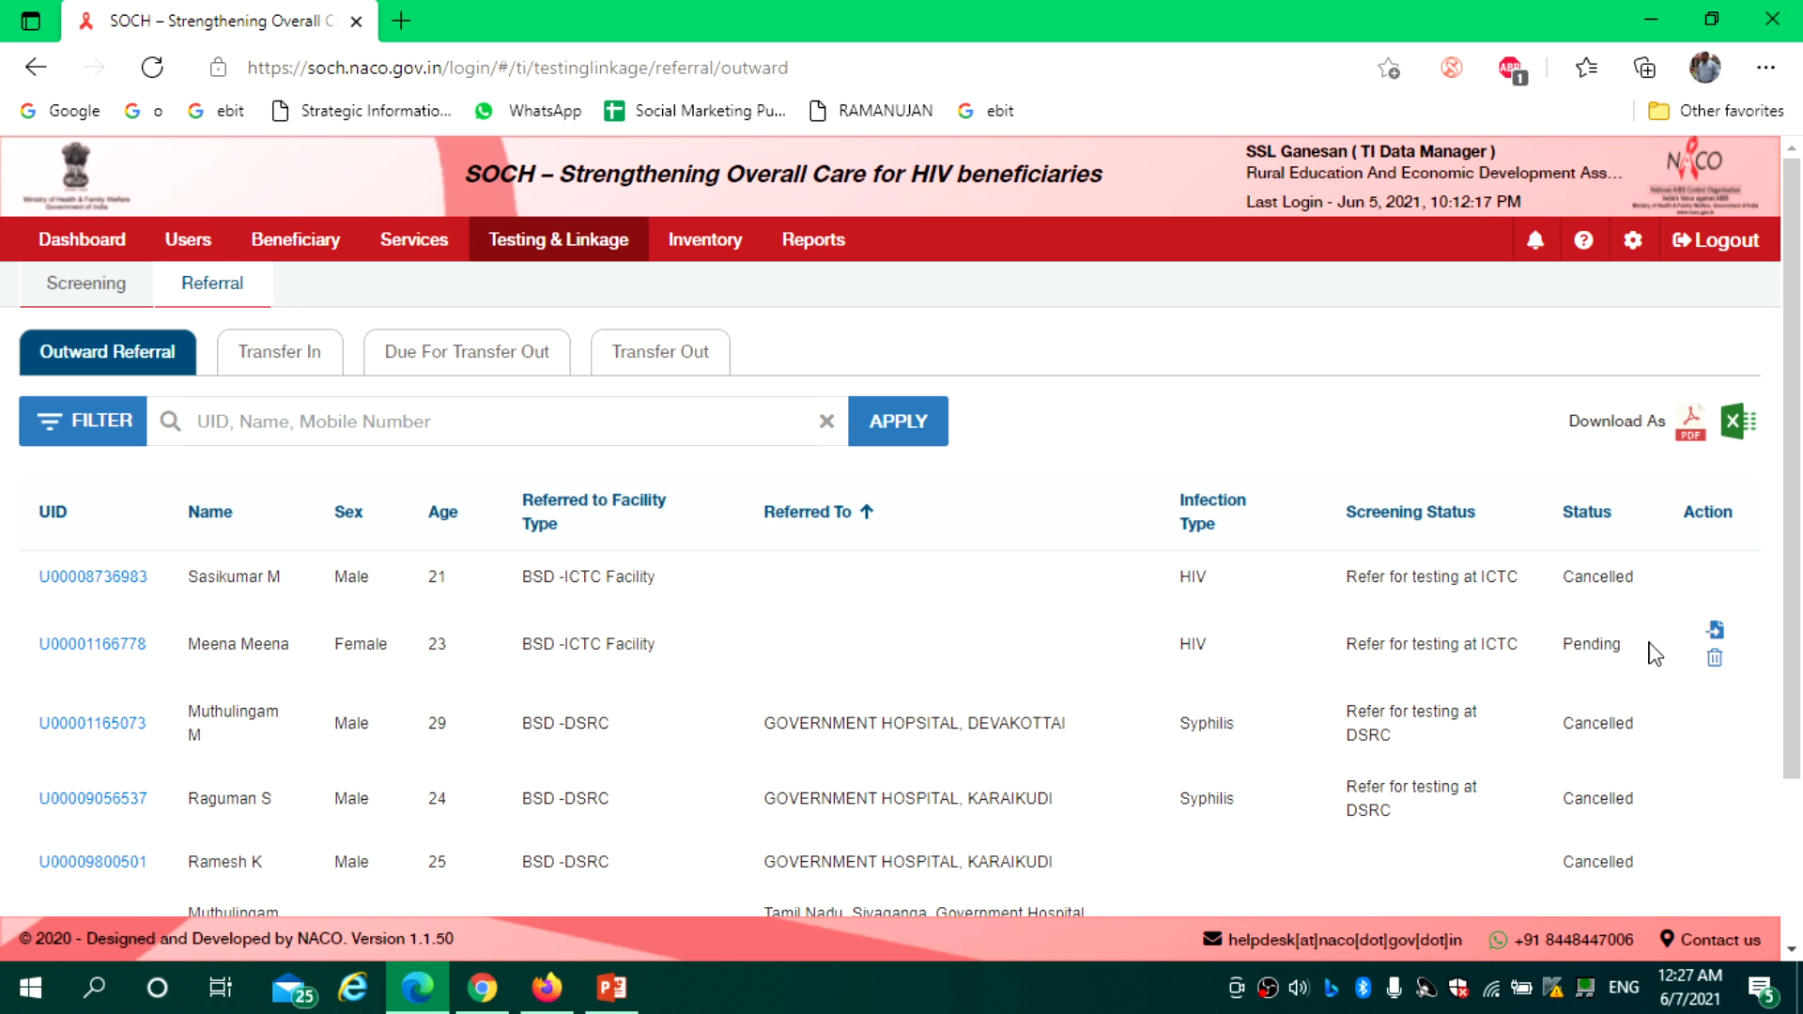
Open Outward Referral Details for the Pending HIV referral and open its Date of Referral picker
left_click(1715, 632)
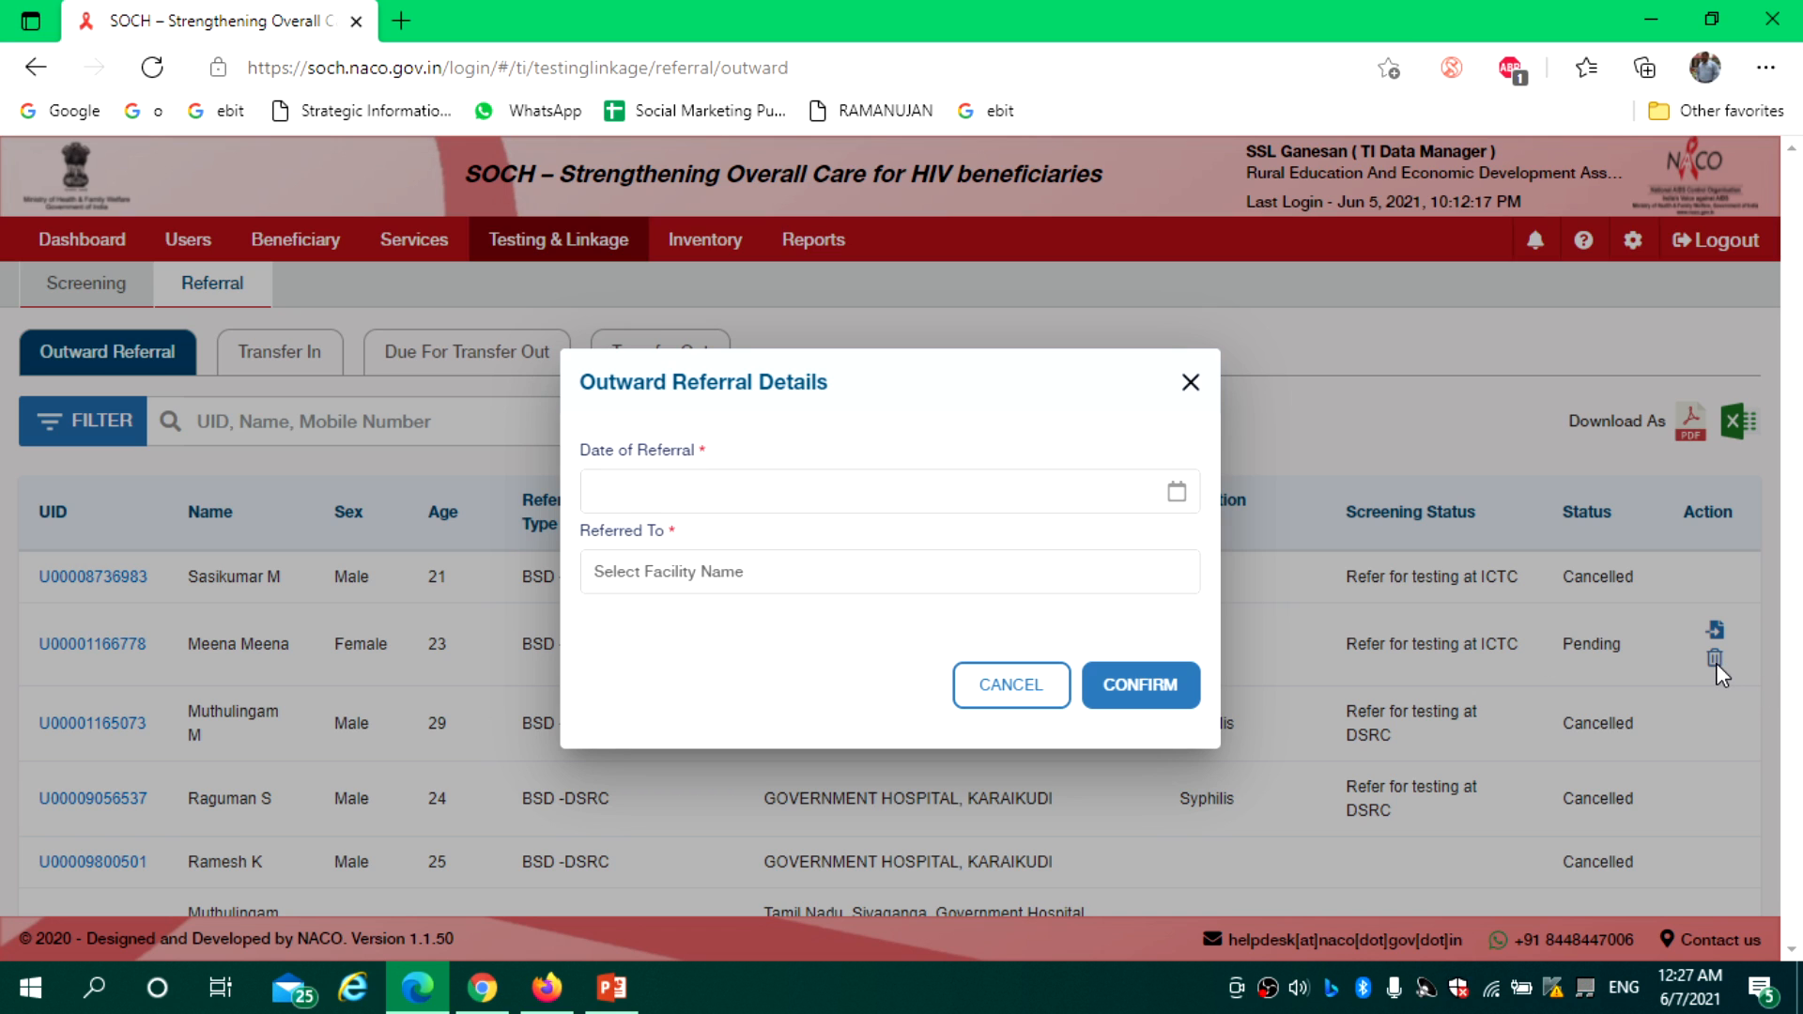
left_click(715, 492)
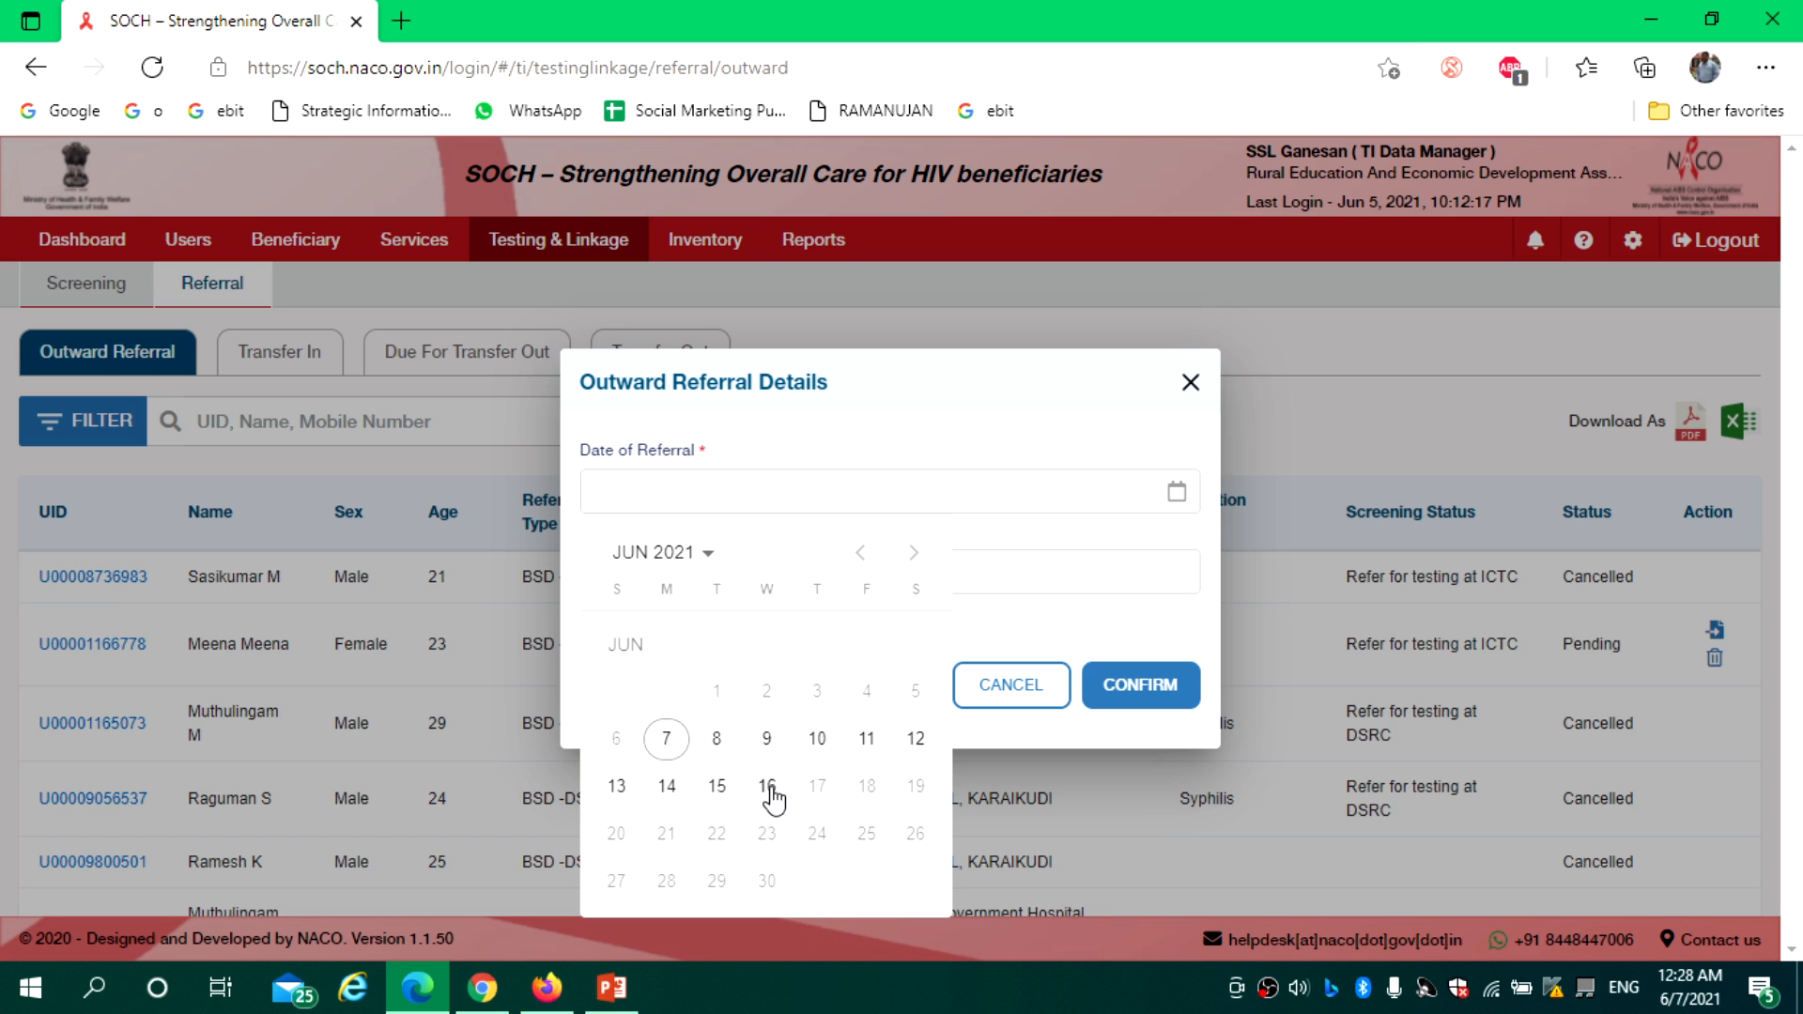
Date the ICTC referral 16/06/2021, send it to Sivaganga Government Hospital, Devako, and confirm
left_click(768, 789)
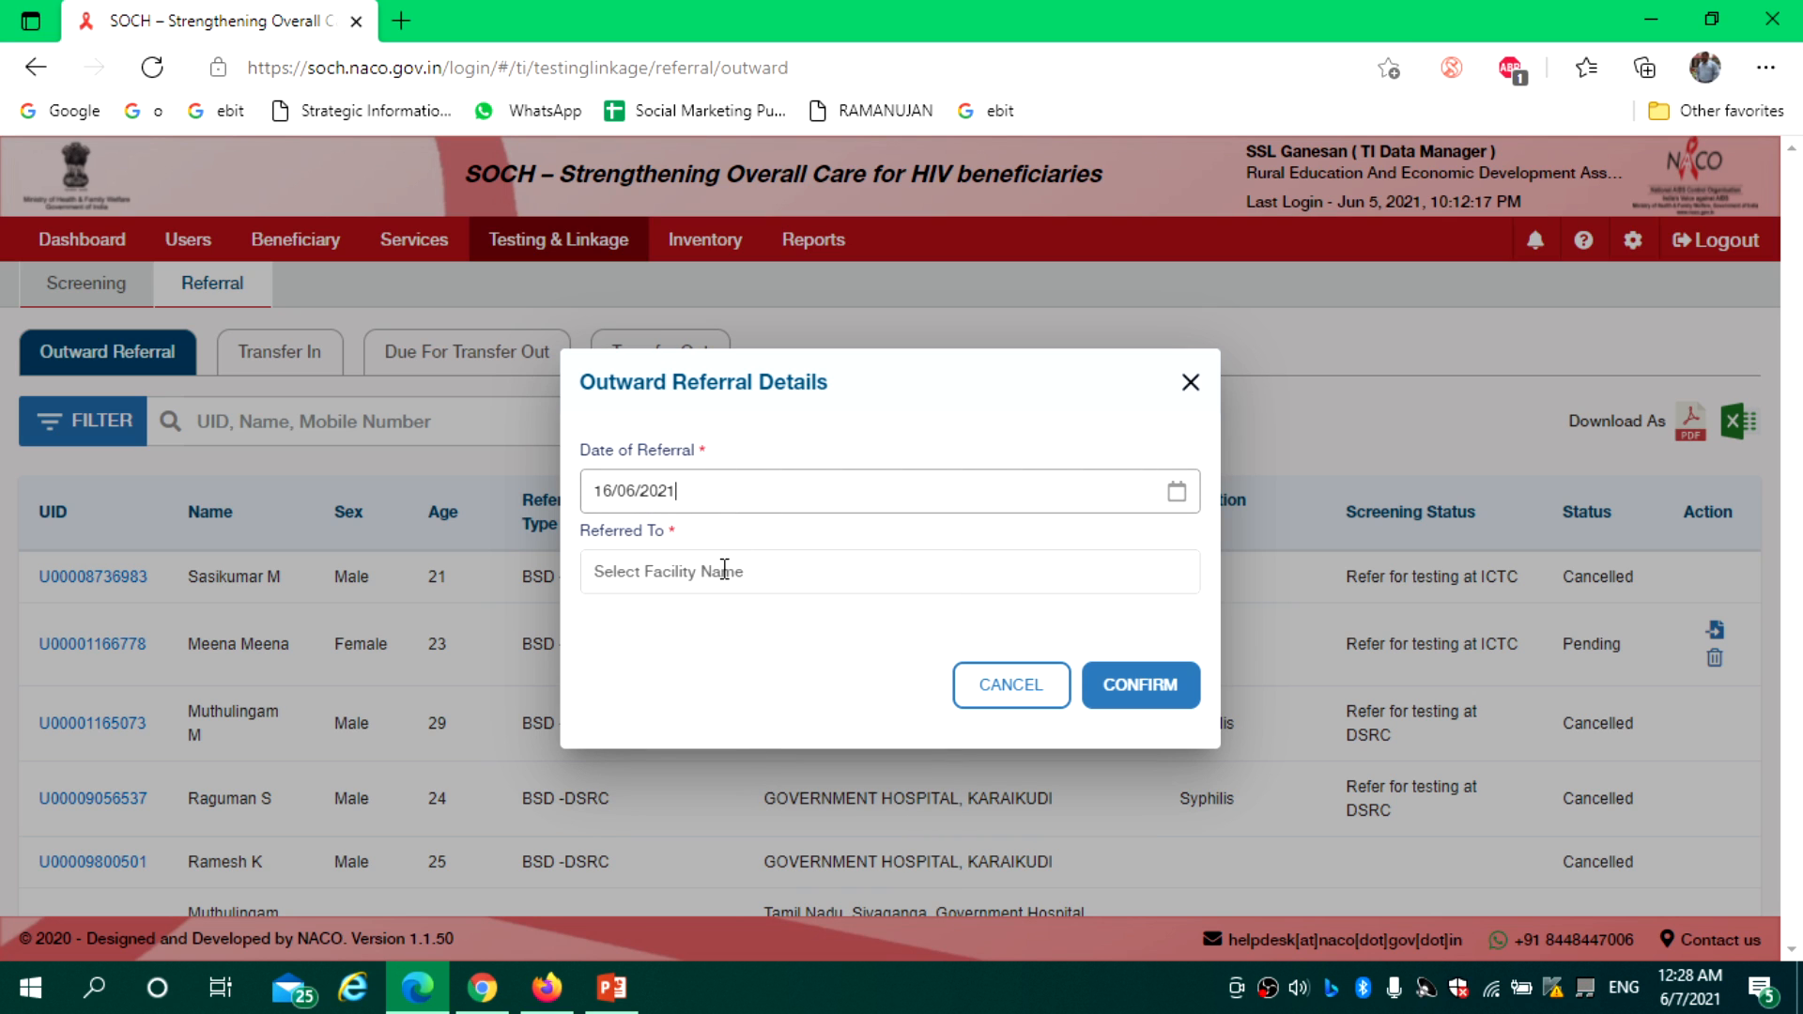
left_click(659, 576)
type("dev")
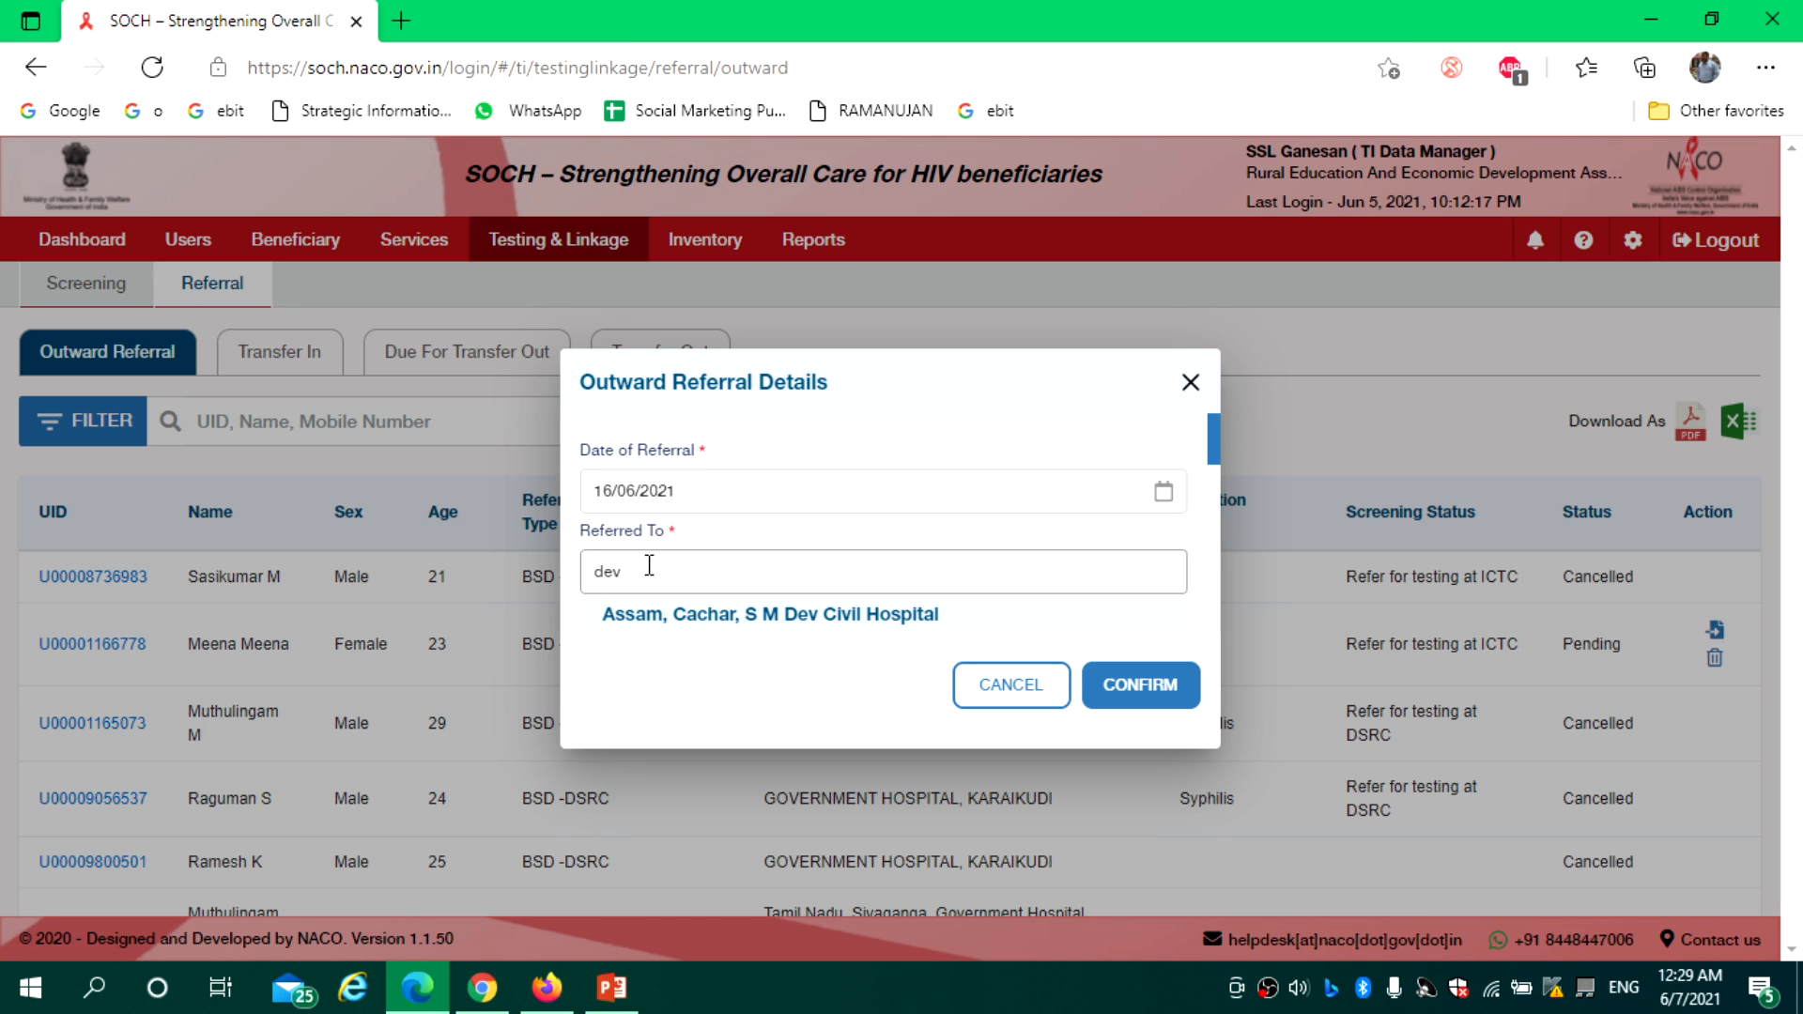
type("tt")
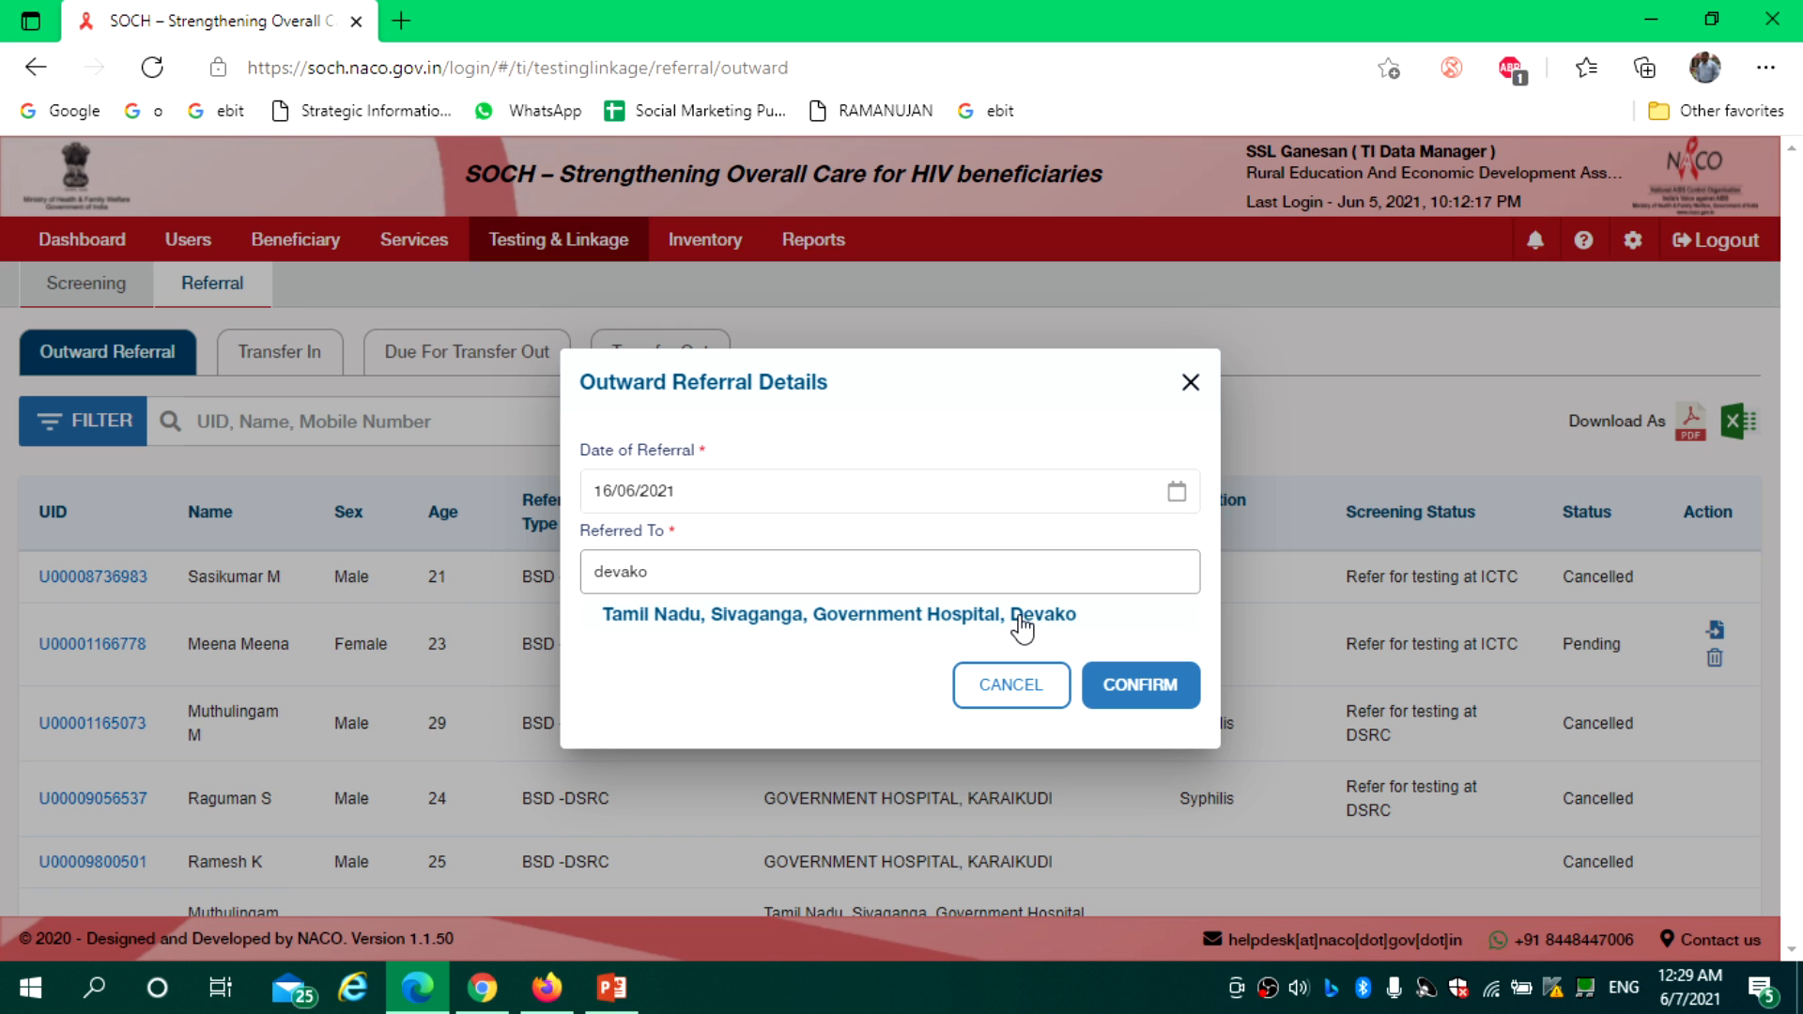
left_click(1020, 621)
left_click(1136, 691)
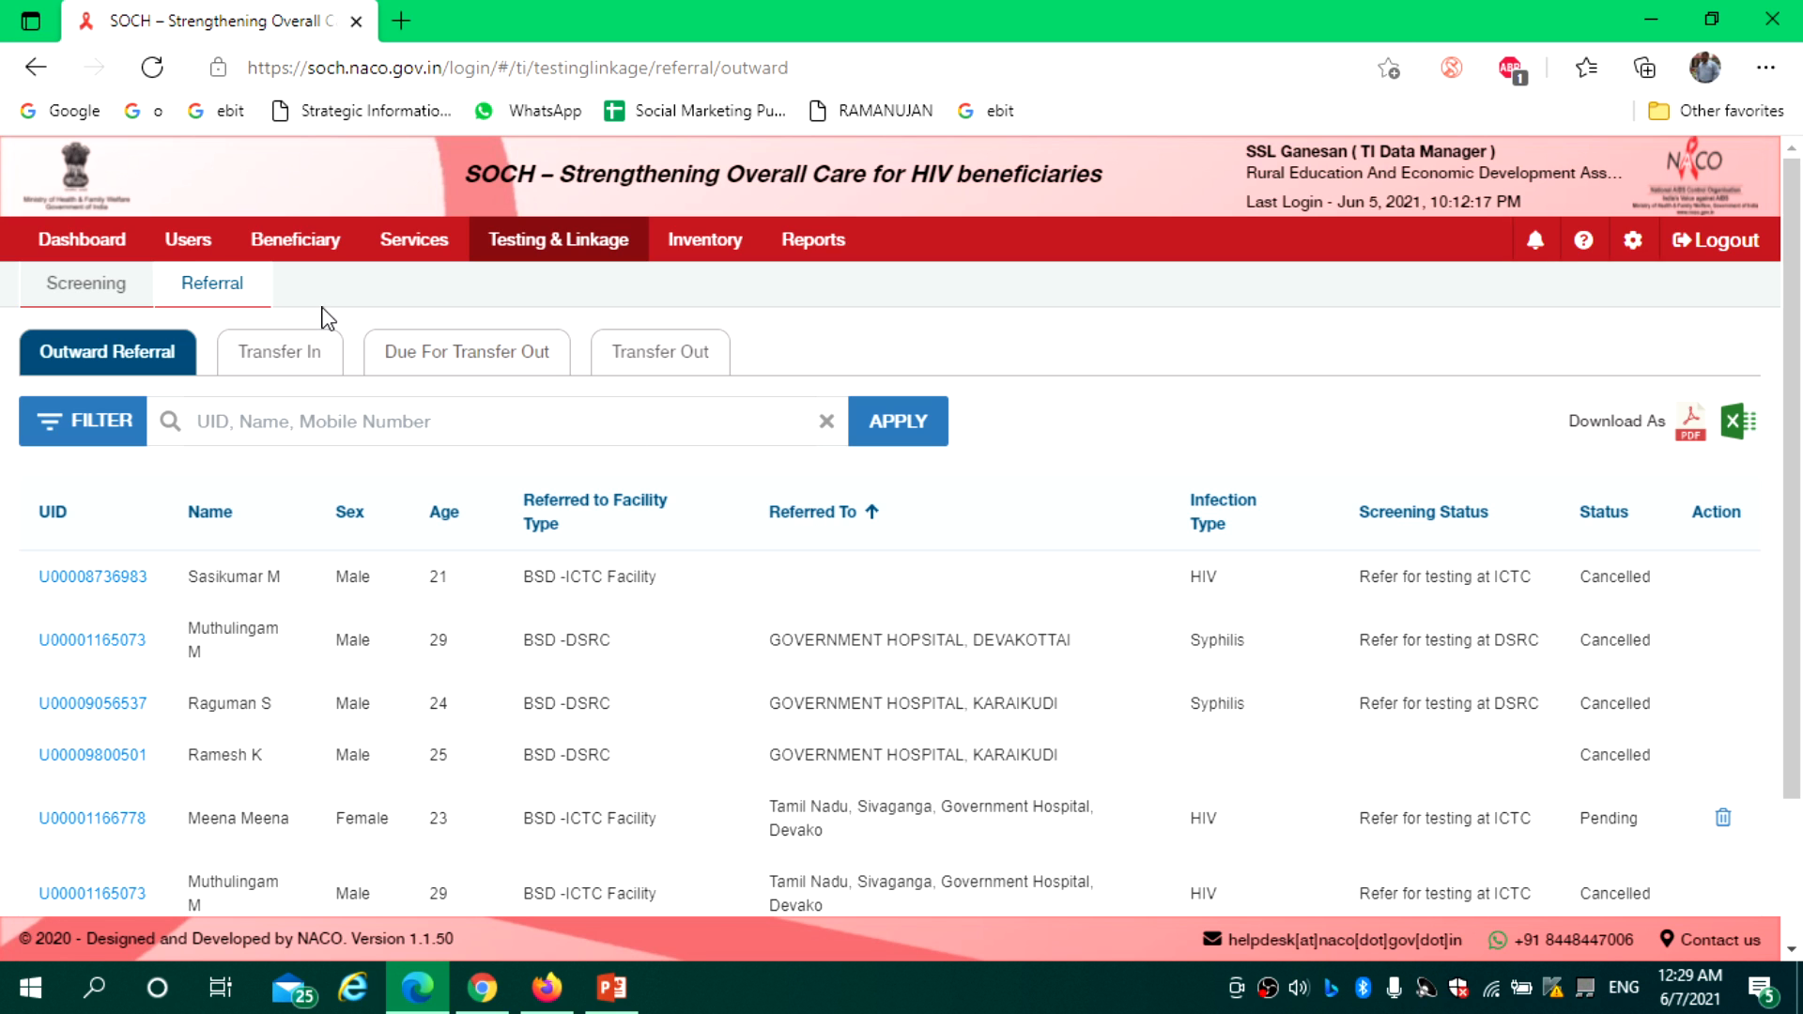
Browse the Beneficiary, Inward Referral and Outward Referral lists, ending on the empty Upcoming Screening list
left_click(298, 246)
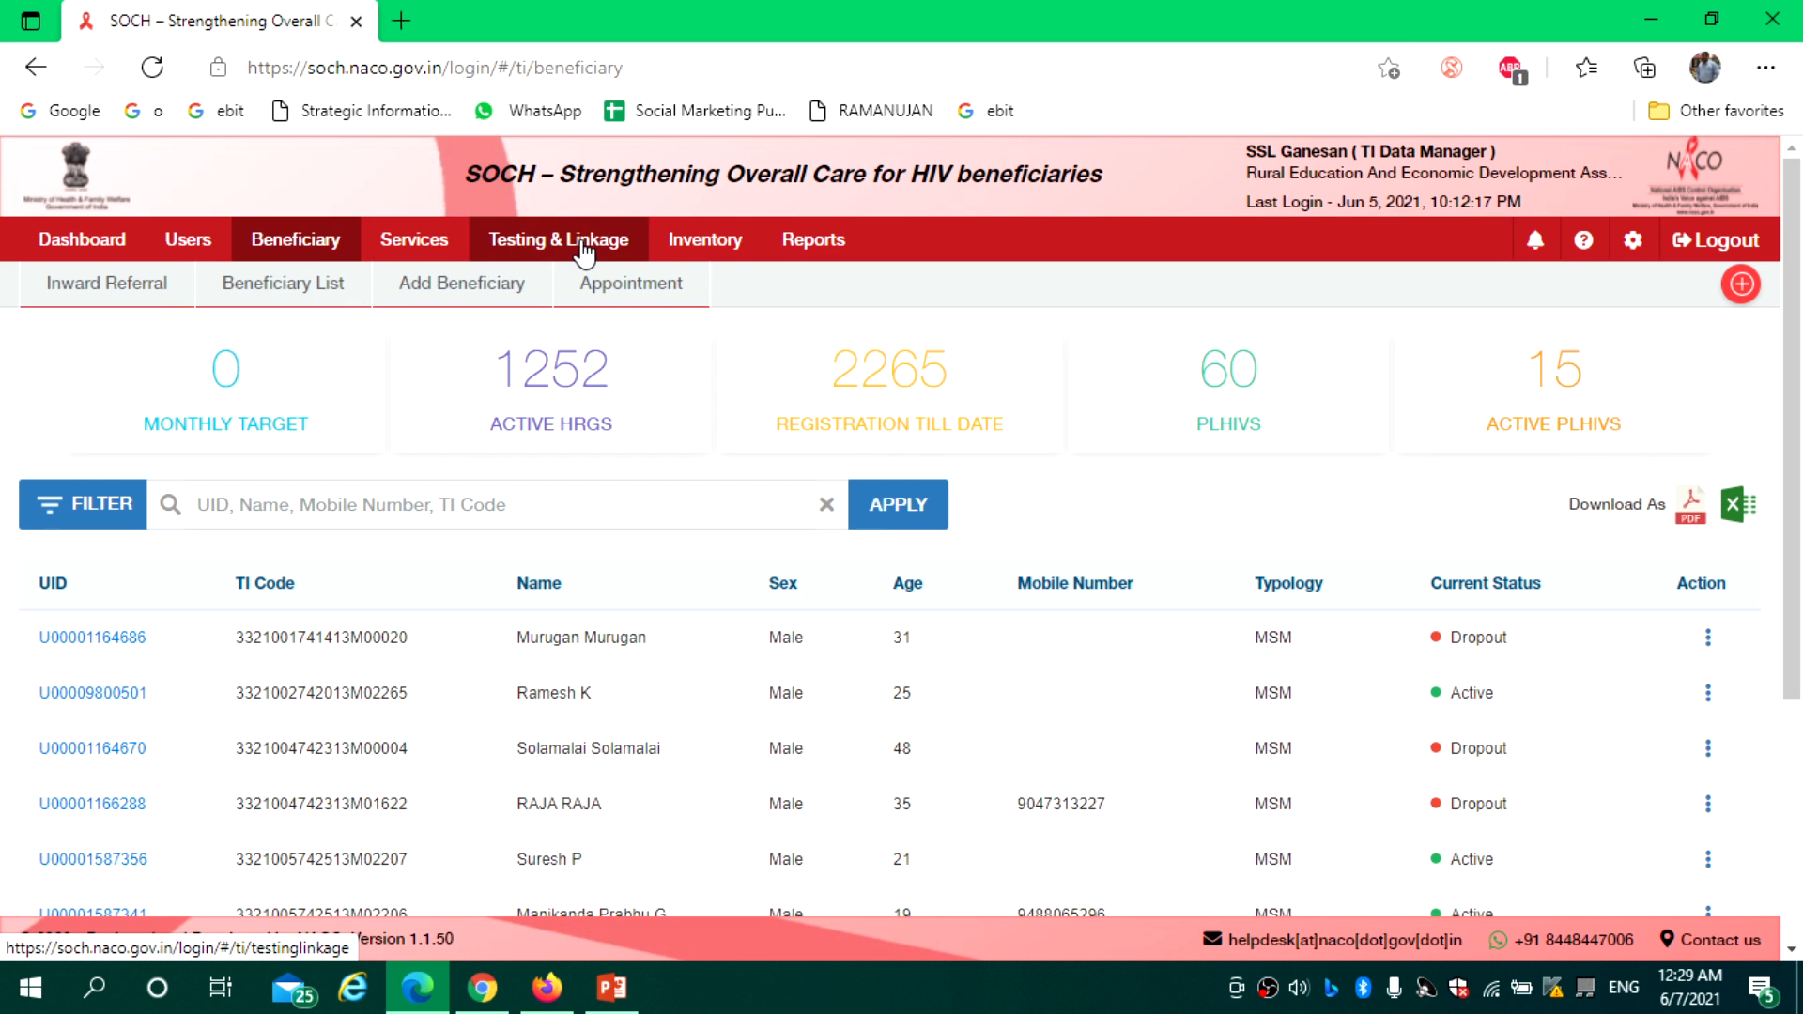
left_click(119, 298)
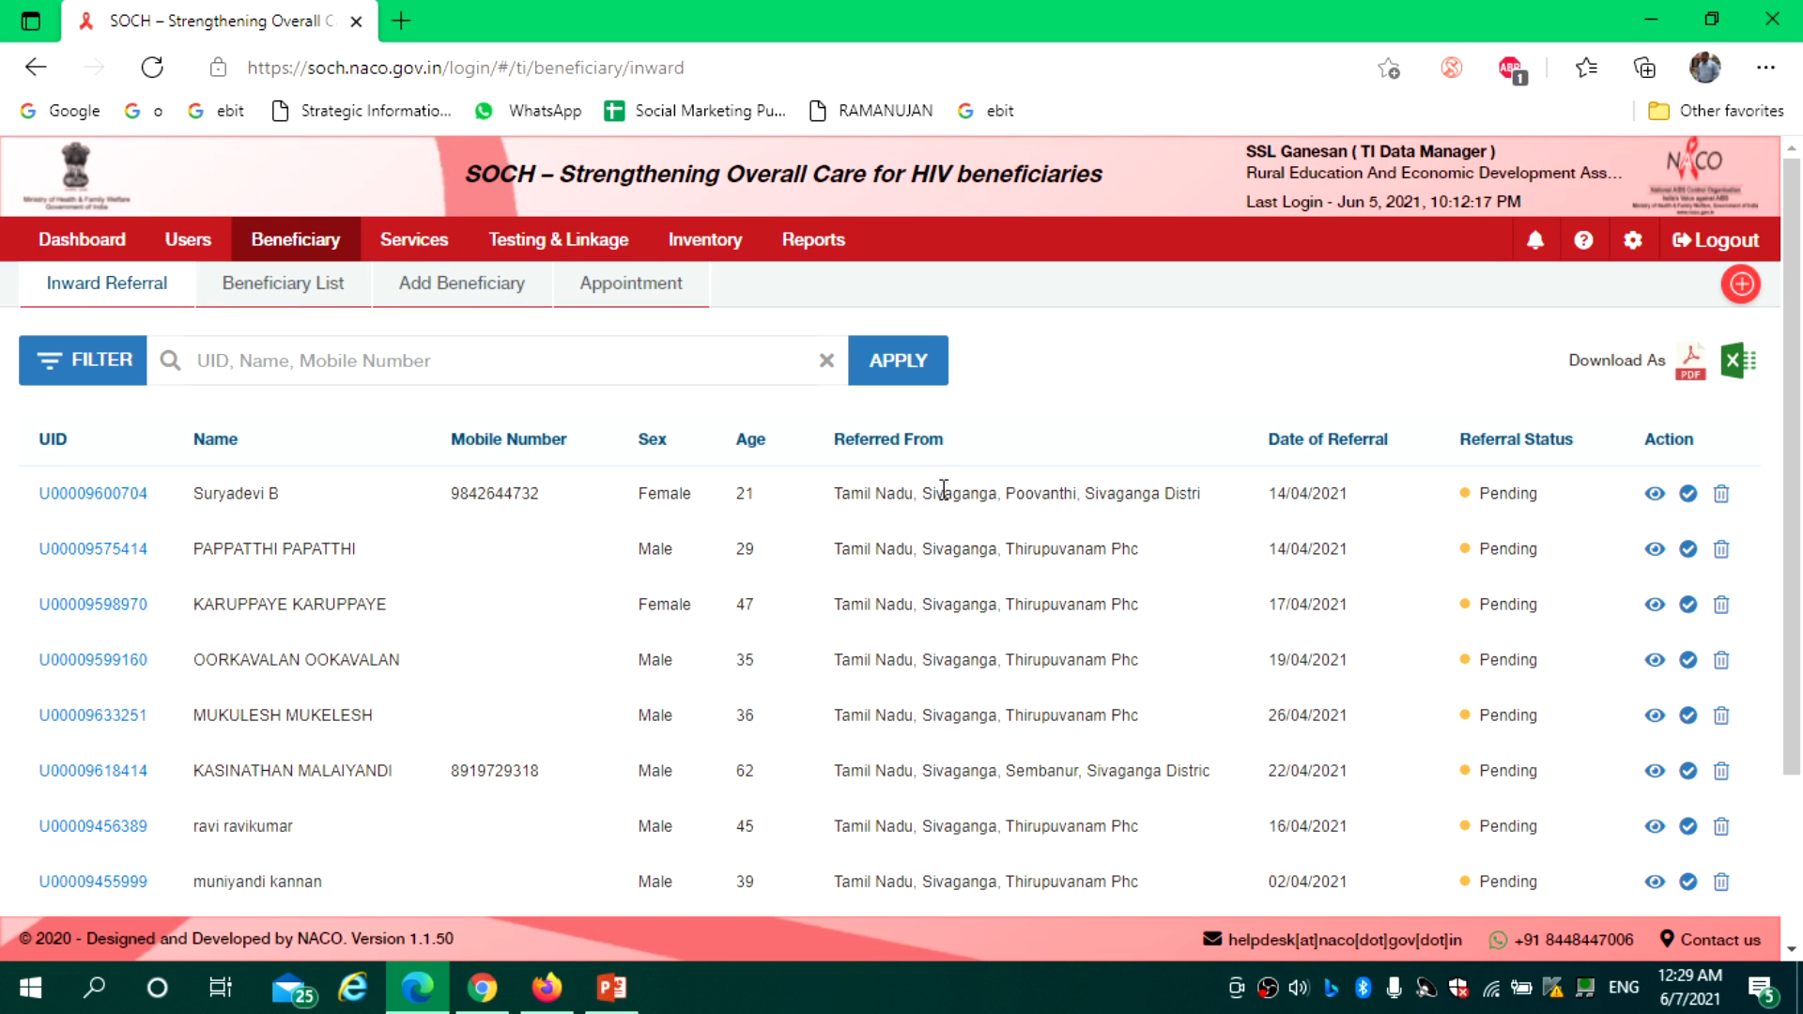
left_click(562, 241)
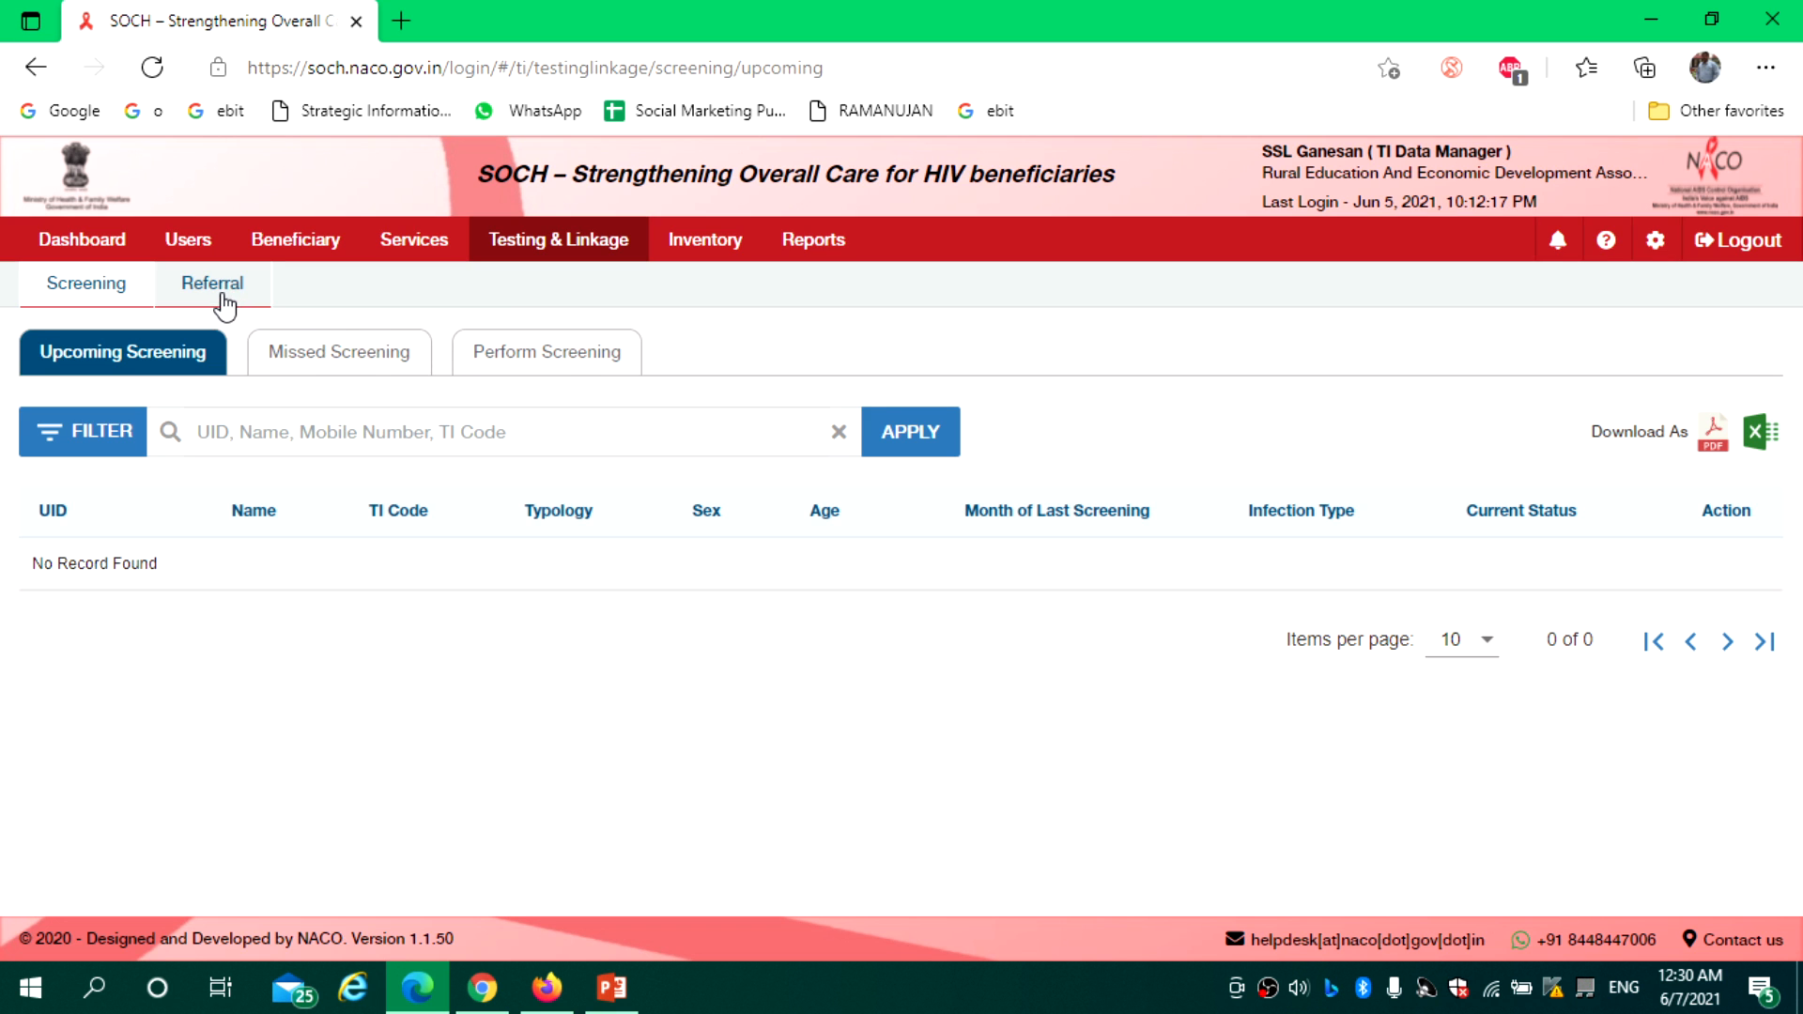
left_click(225, 295)
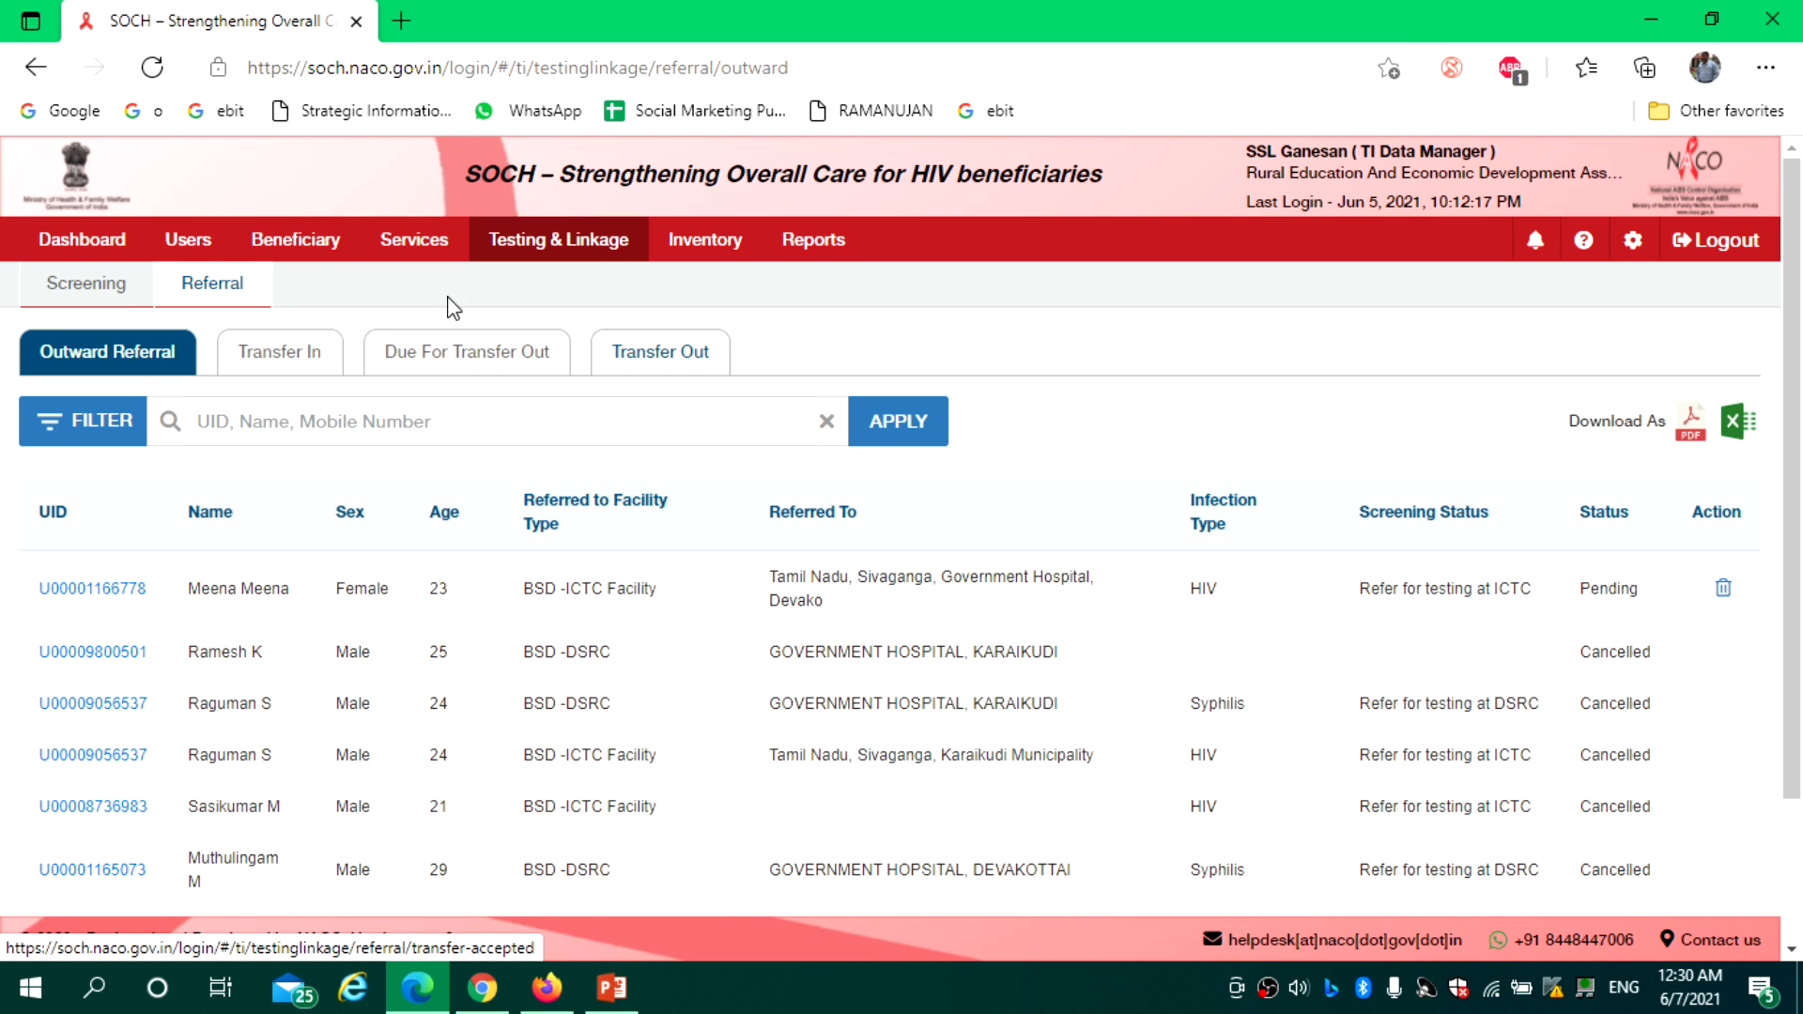
left_click(87, 287)
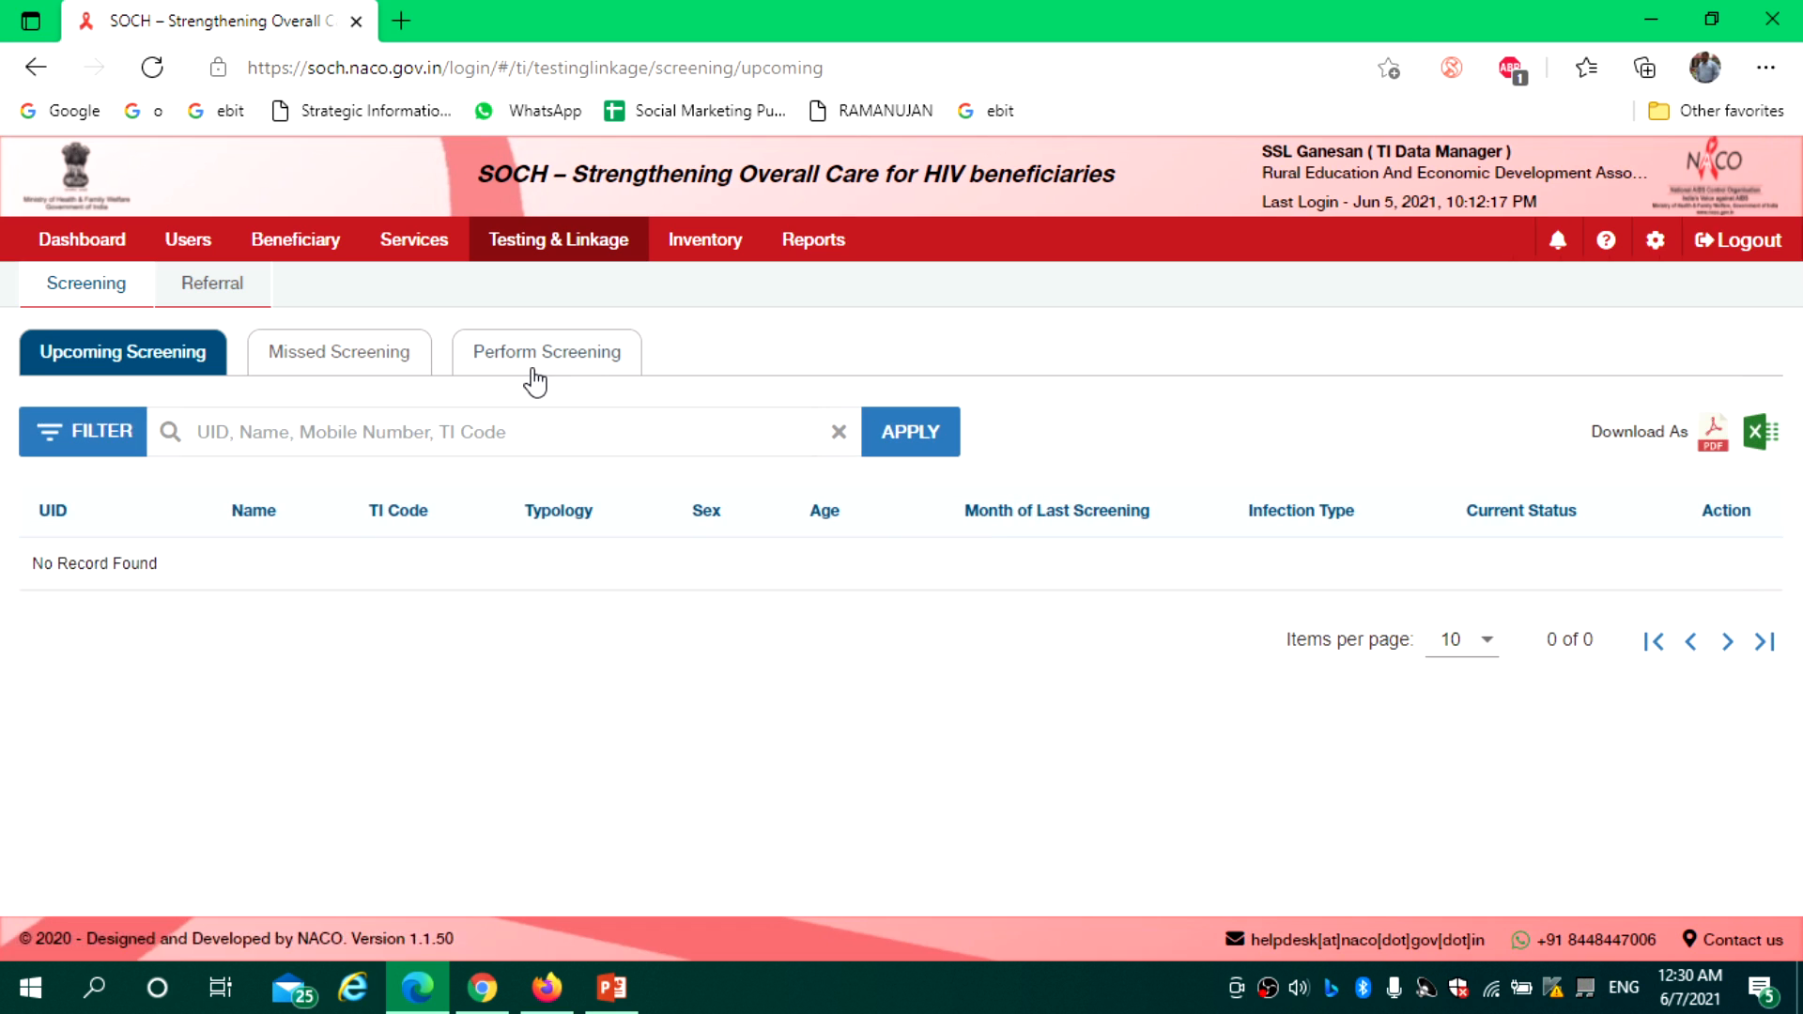
Start a new screening for the beneficiary found by pasting their TI code
left_click(529, 369)
left_click(348, 421)
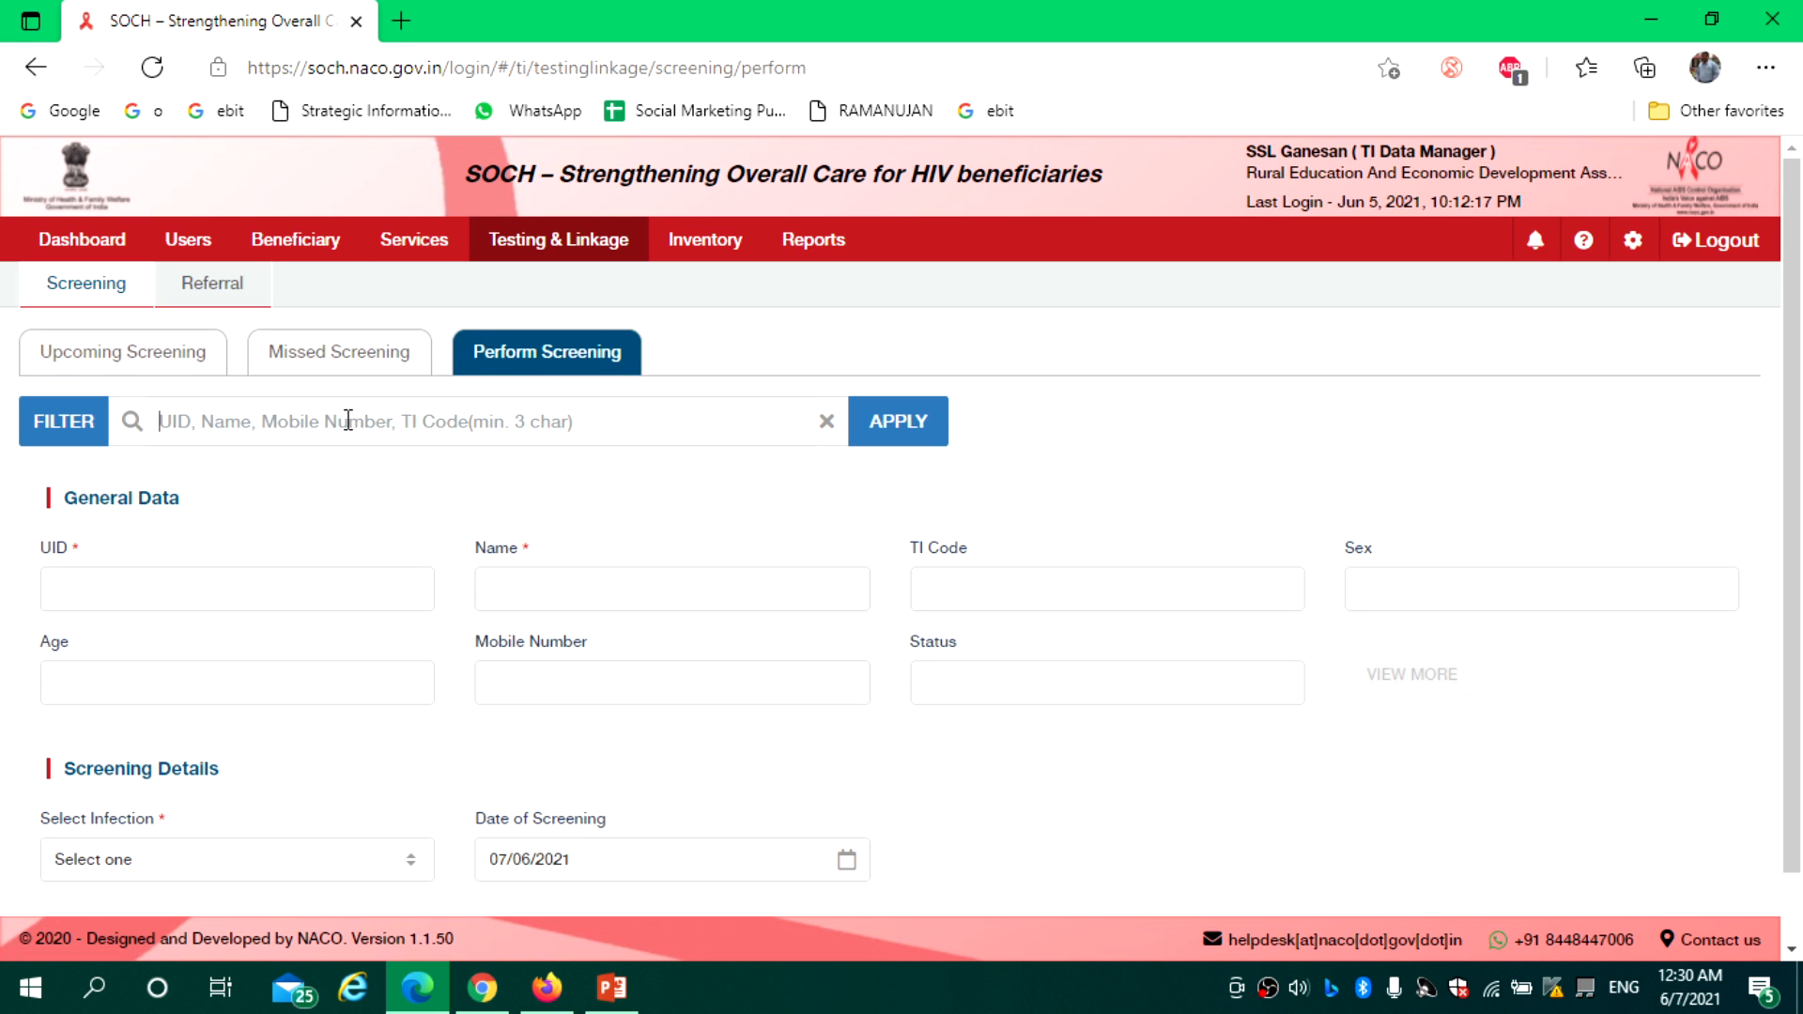
key("ctrl+v")
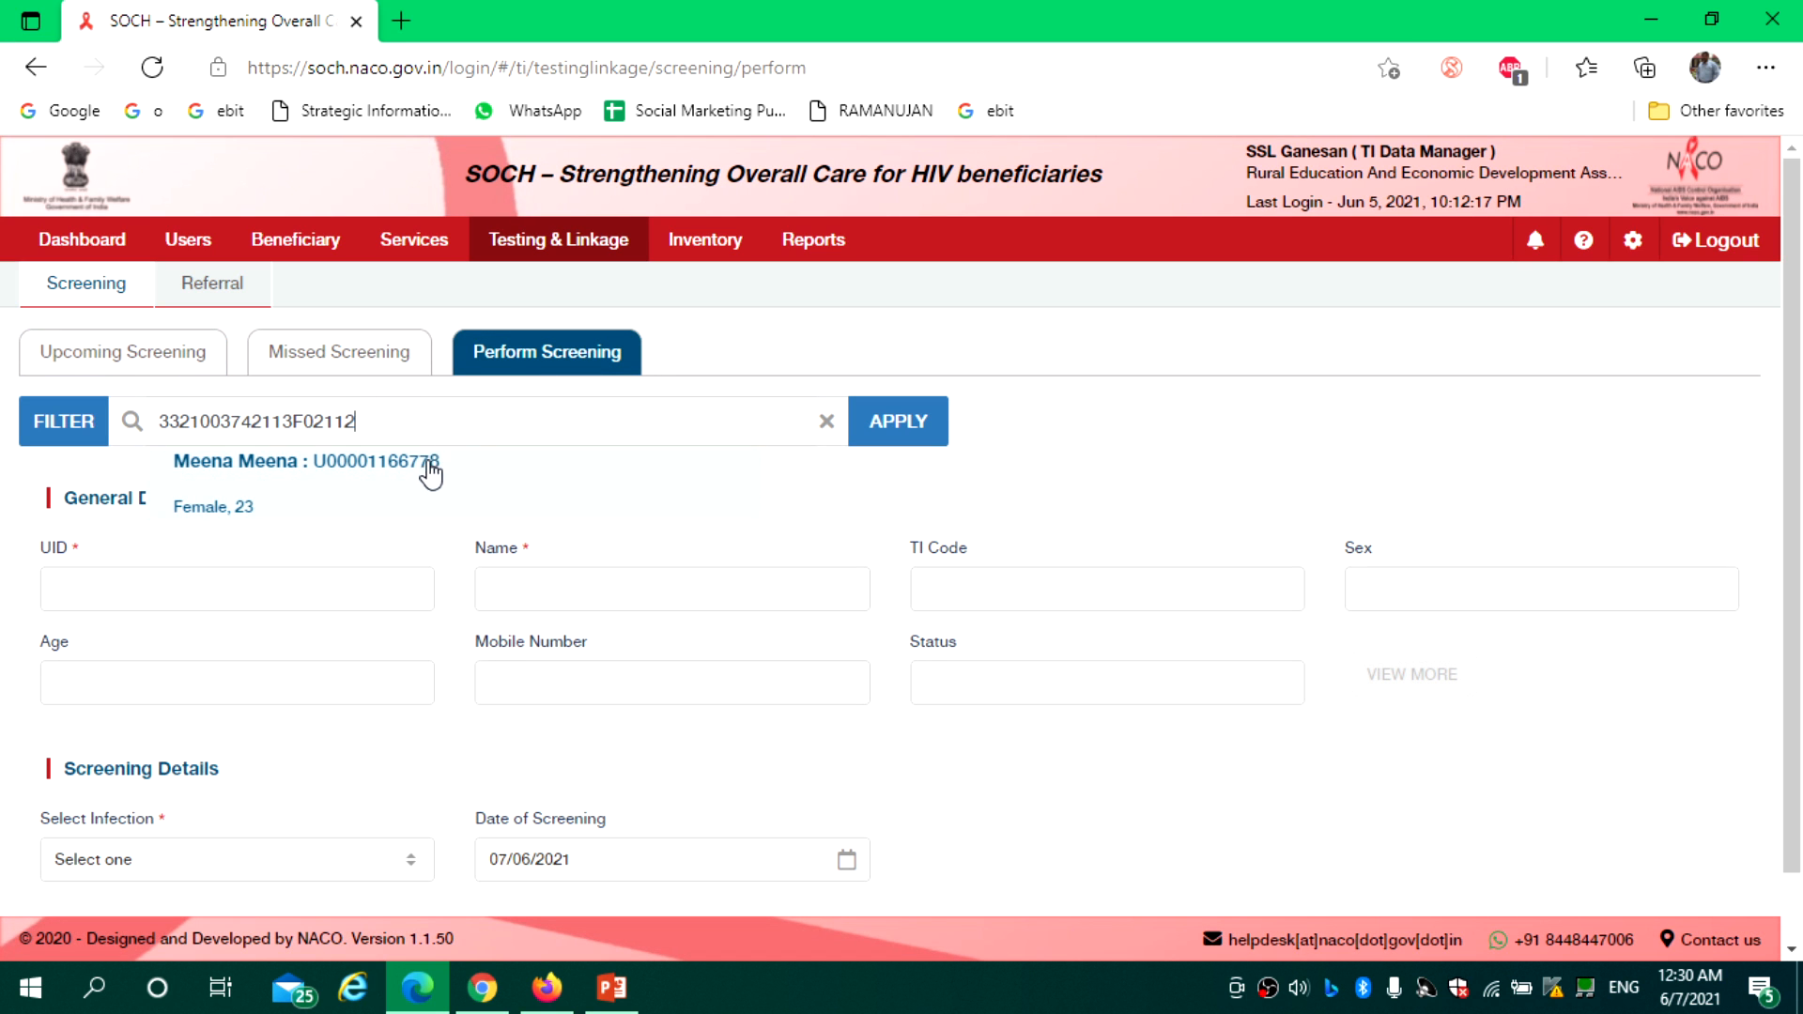
left_click(430, 461)
scroll(623, 791, "down", 1)
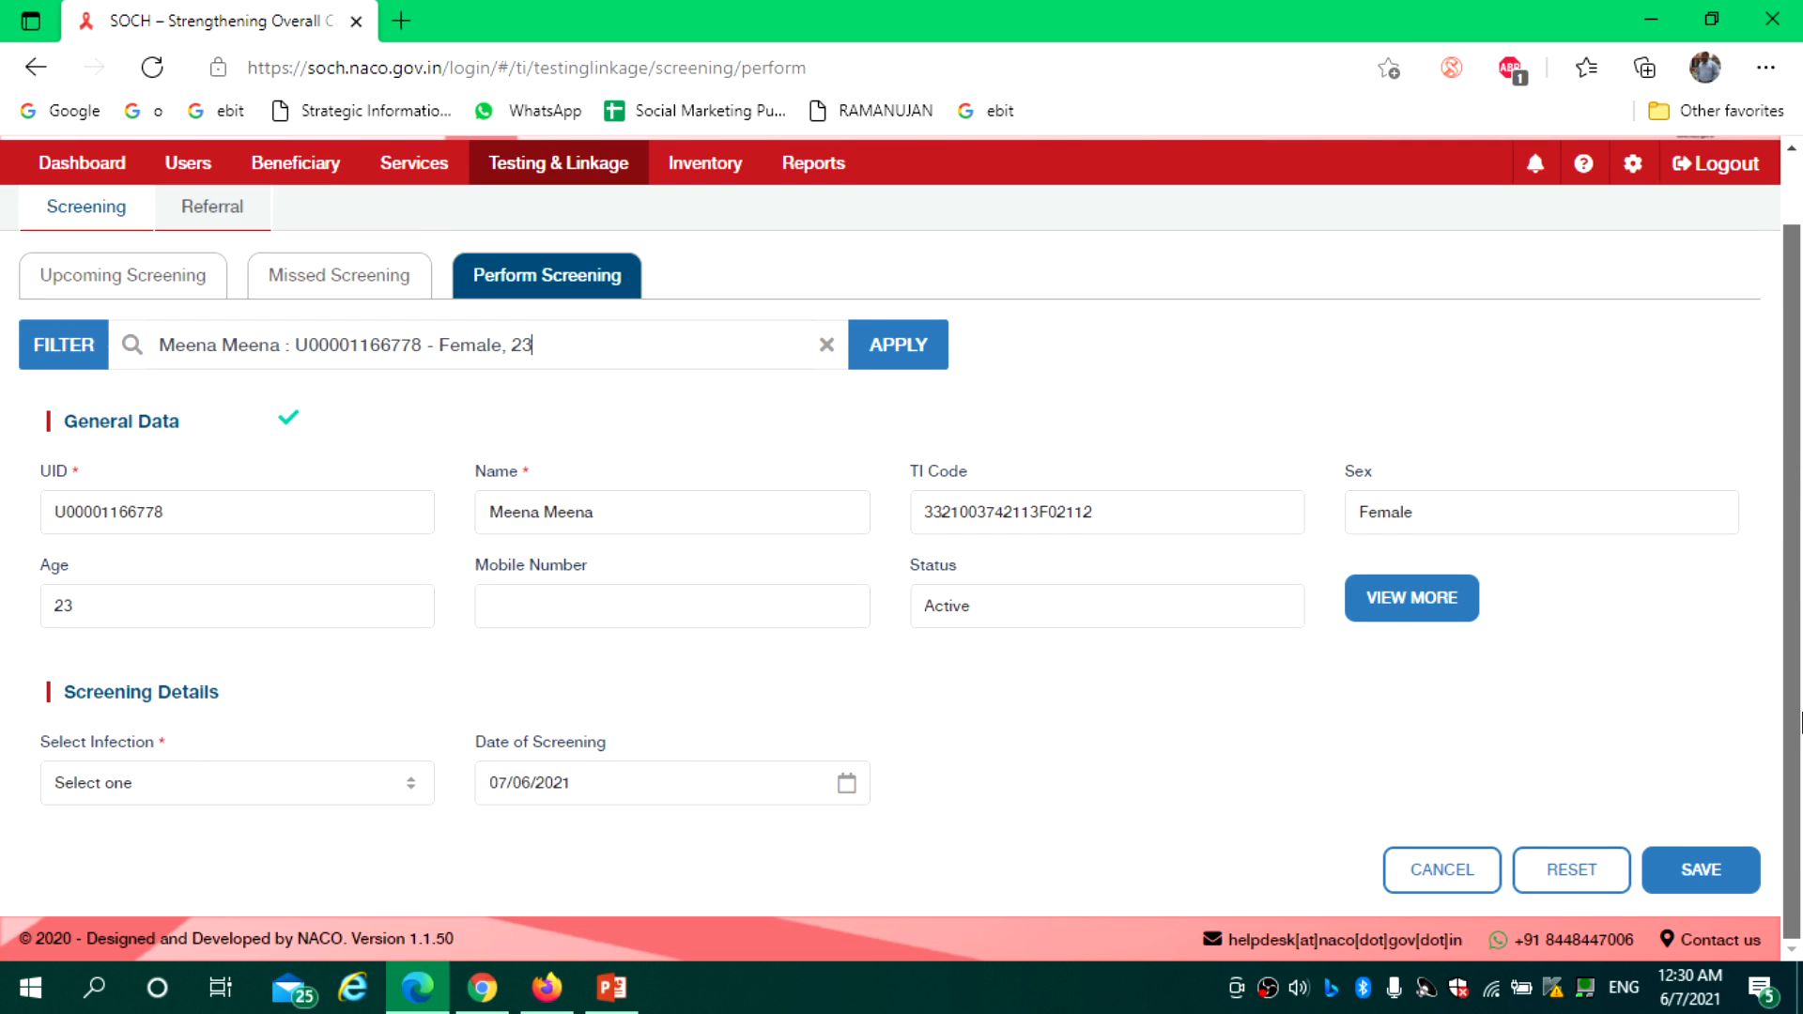
Screen for Syphilis with status Refer for testing at DSRC and save the record
left_click(330, 785)
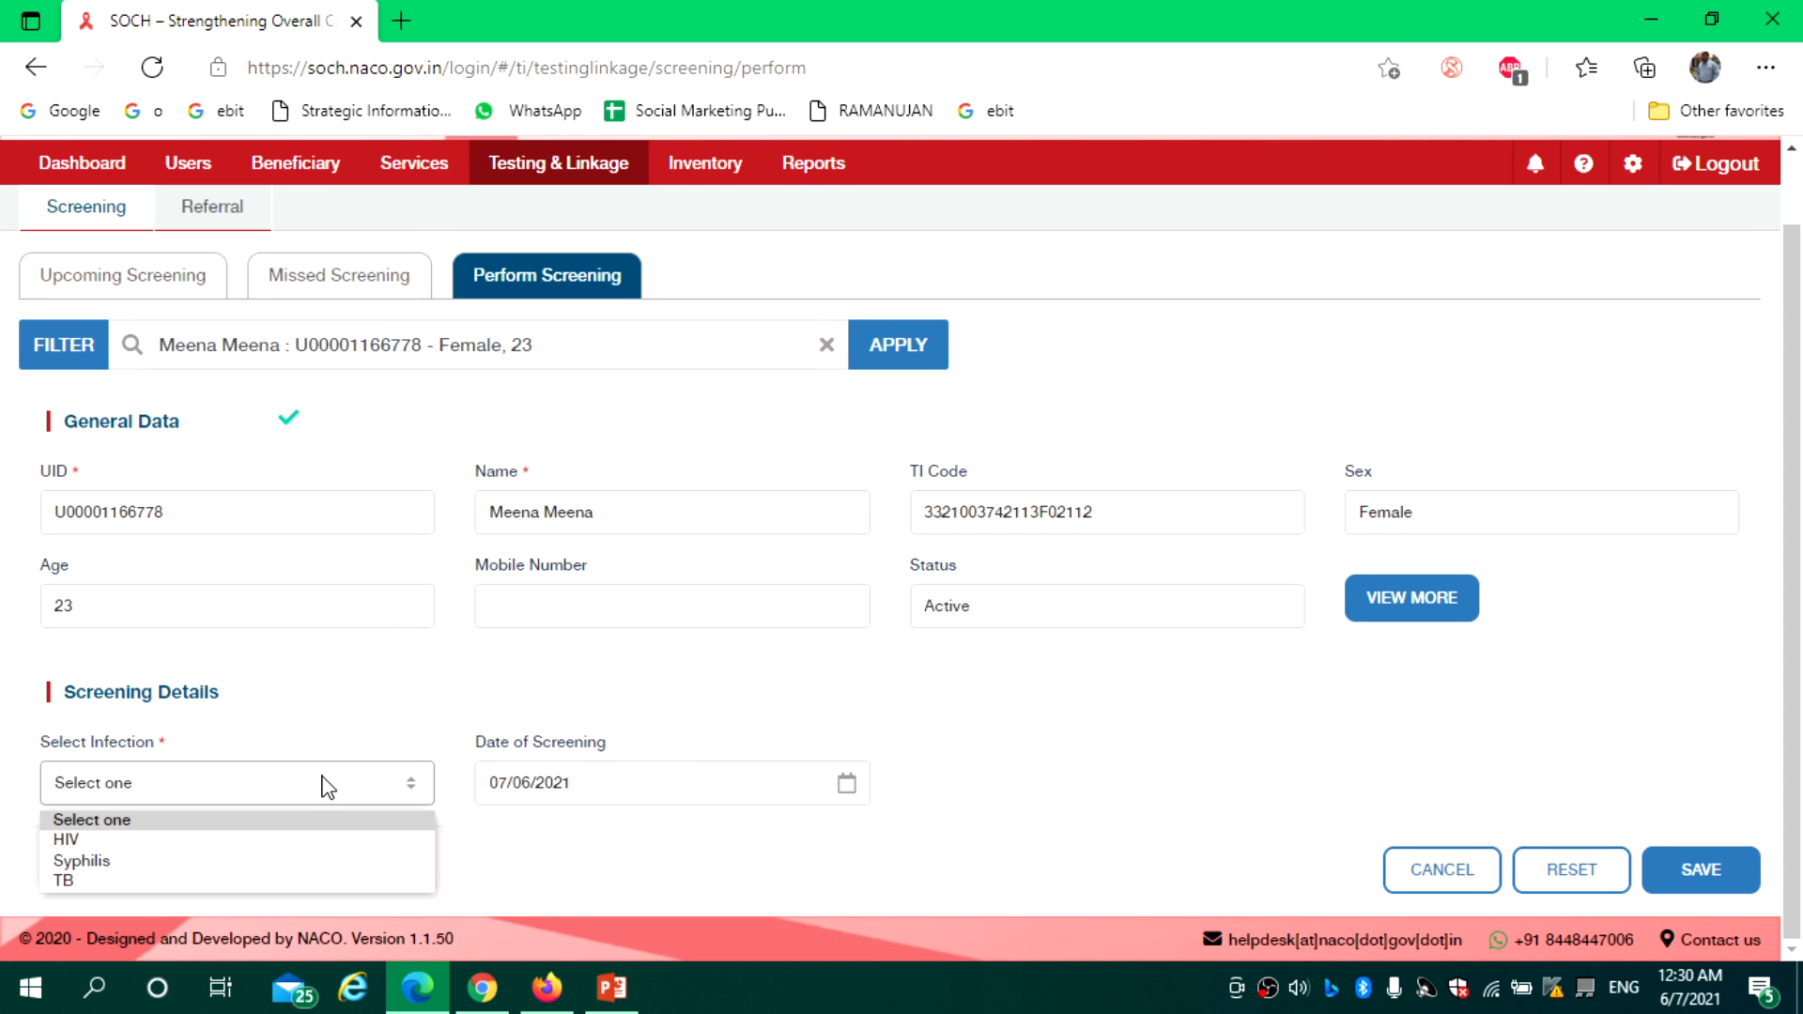
left_click(224, 862)
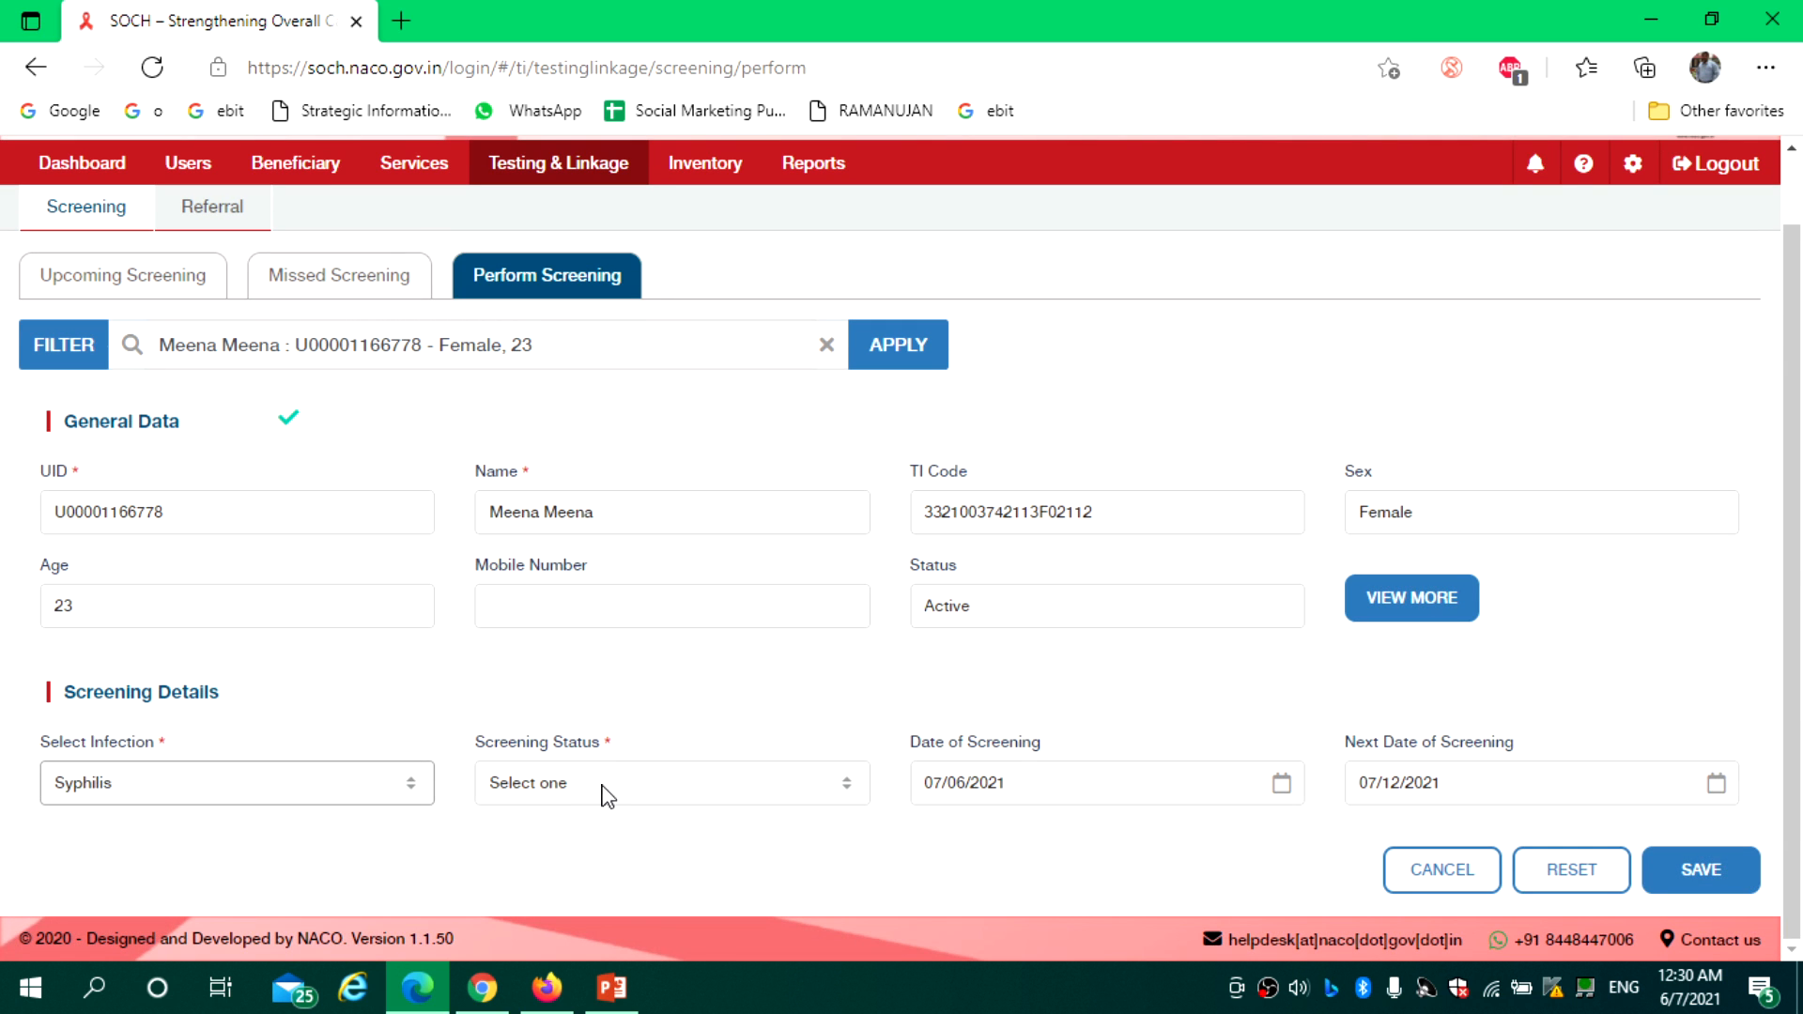
left_click(608, 795)
left_click(628, 719)
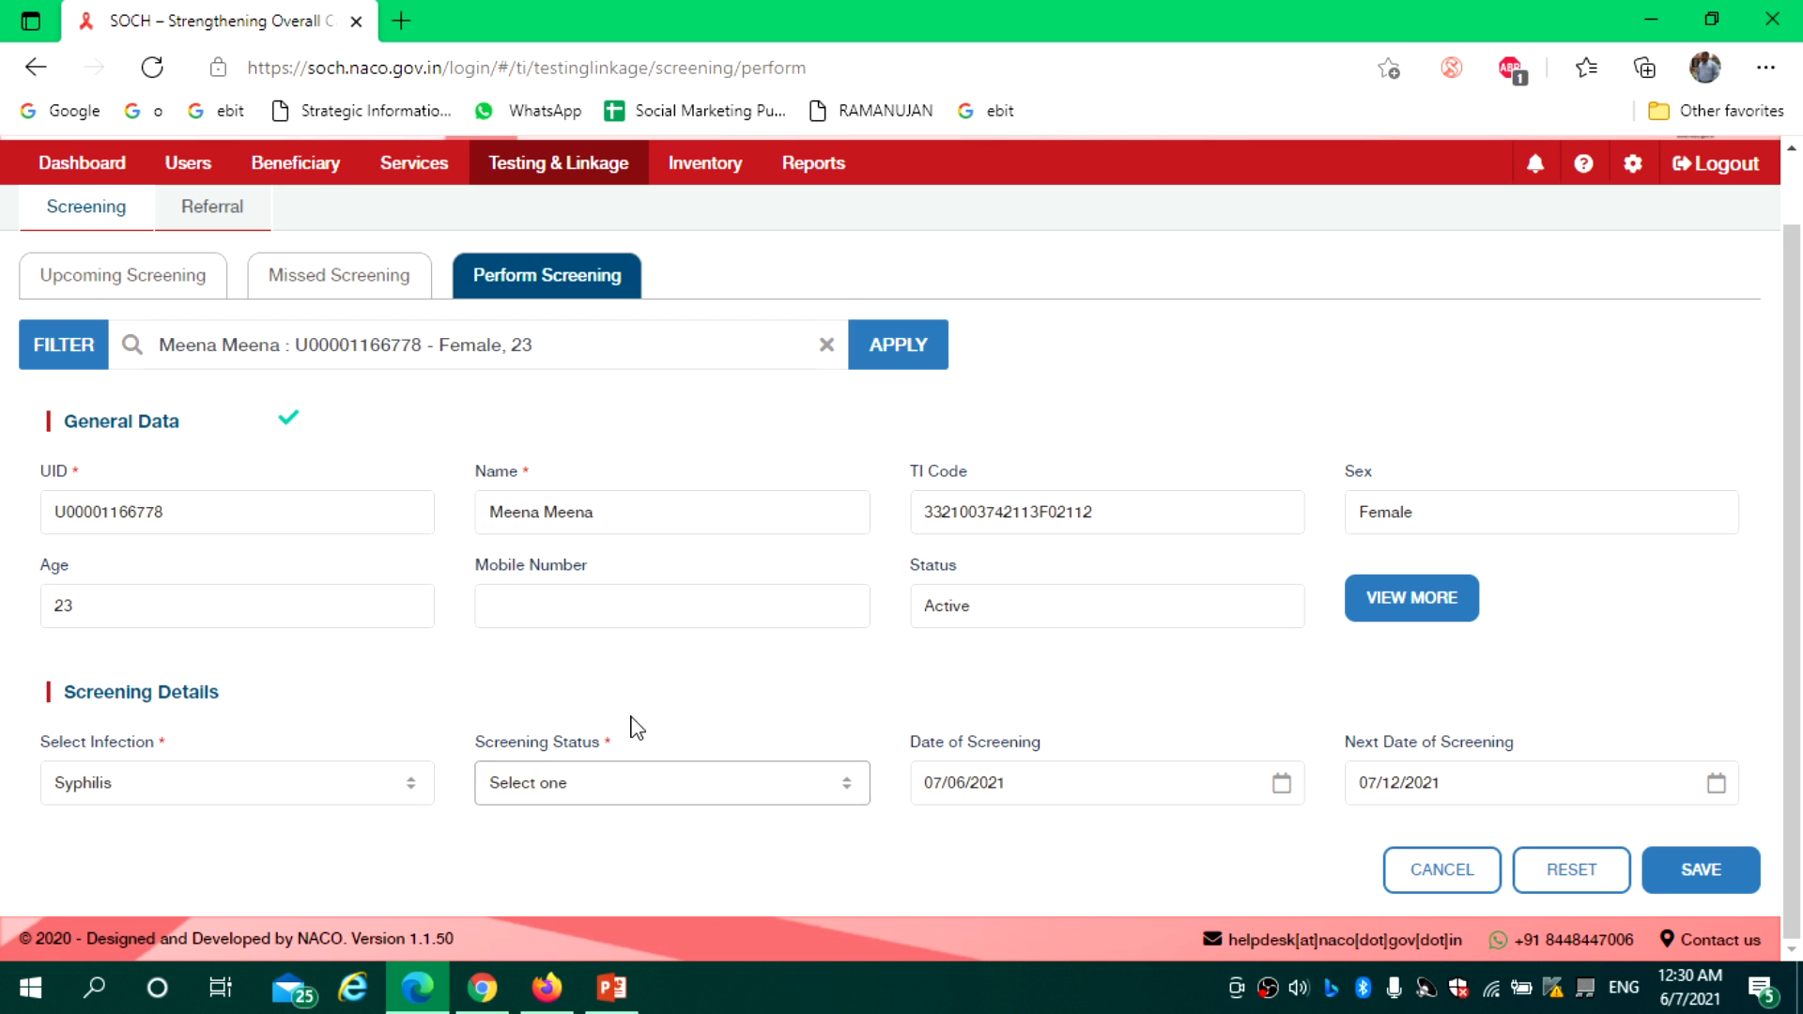
left_click(592, 803)
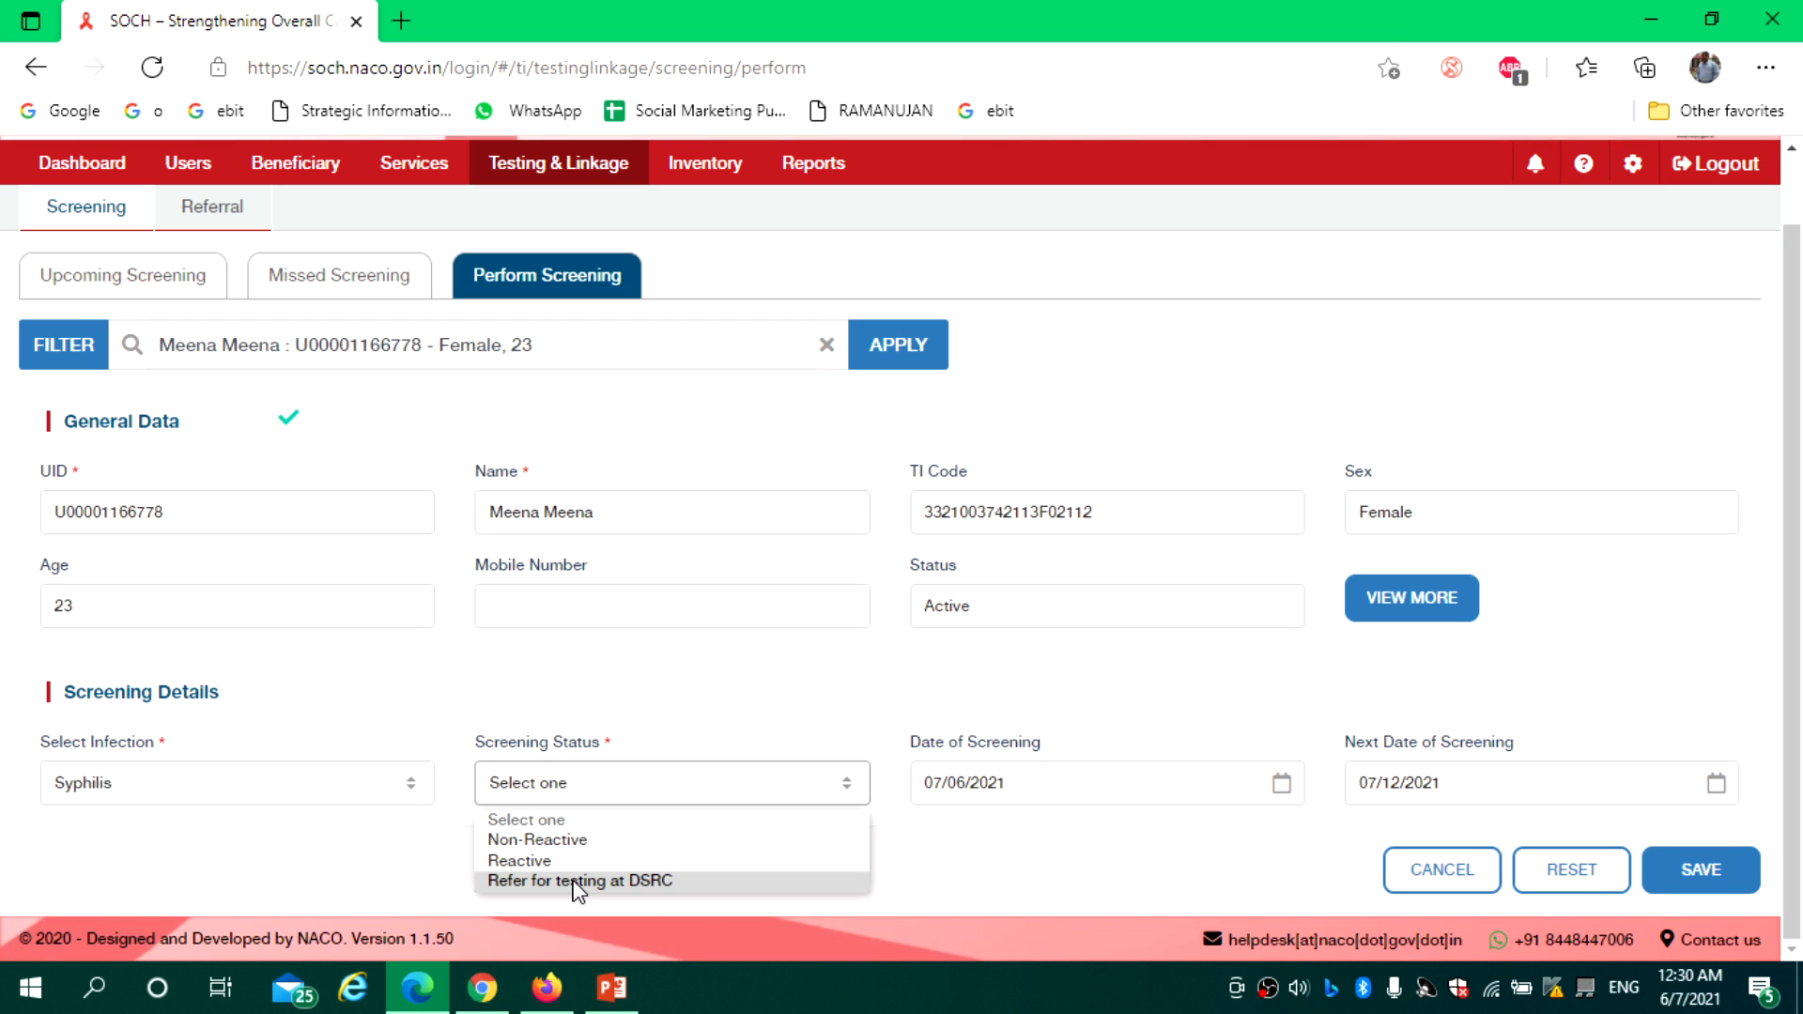
left_click(577, 883)
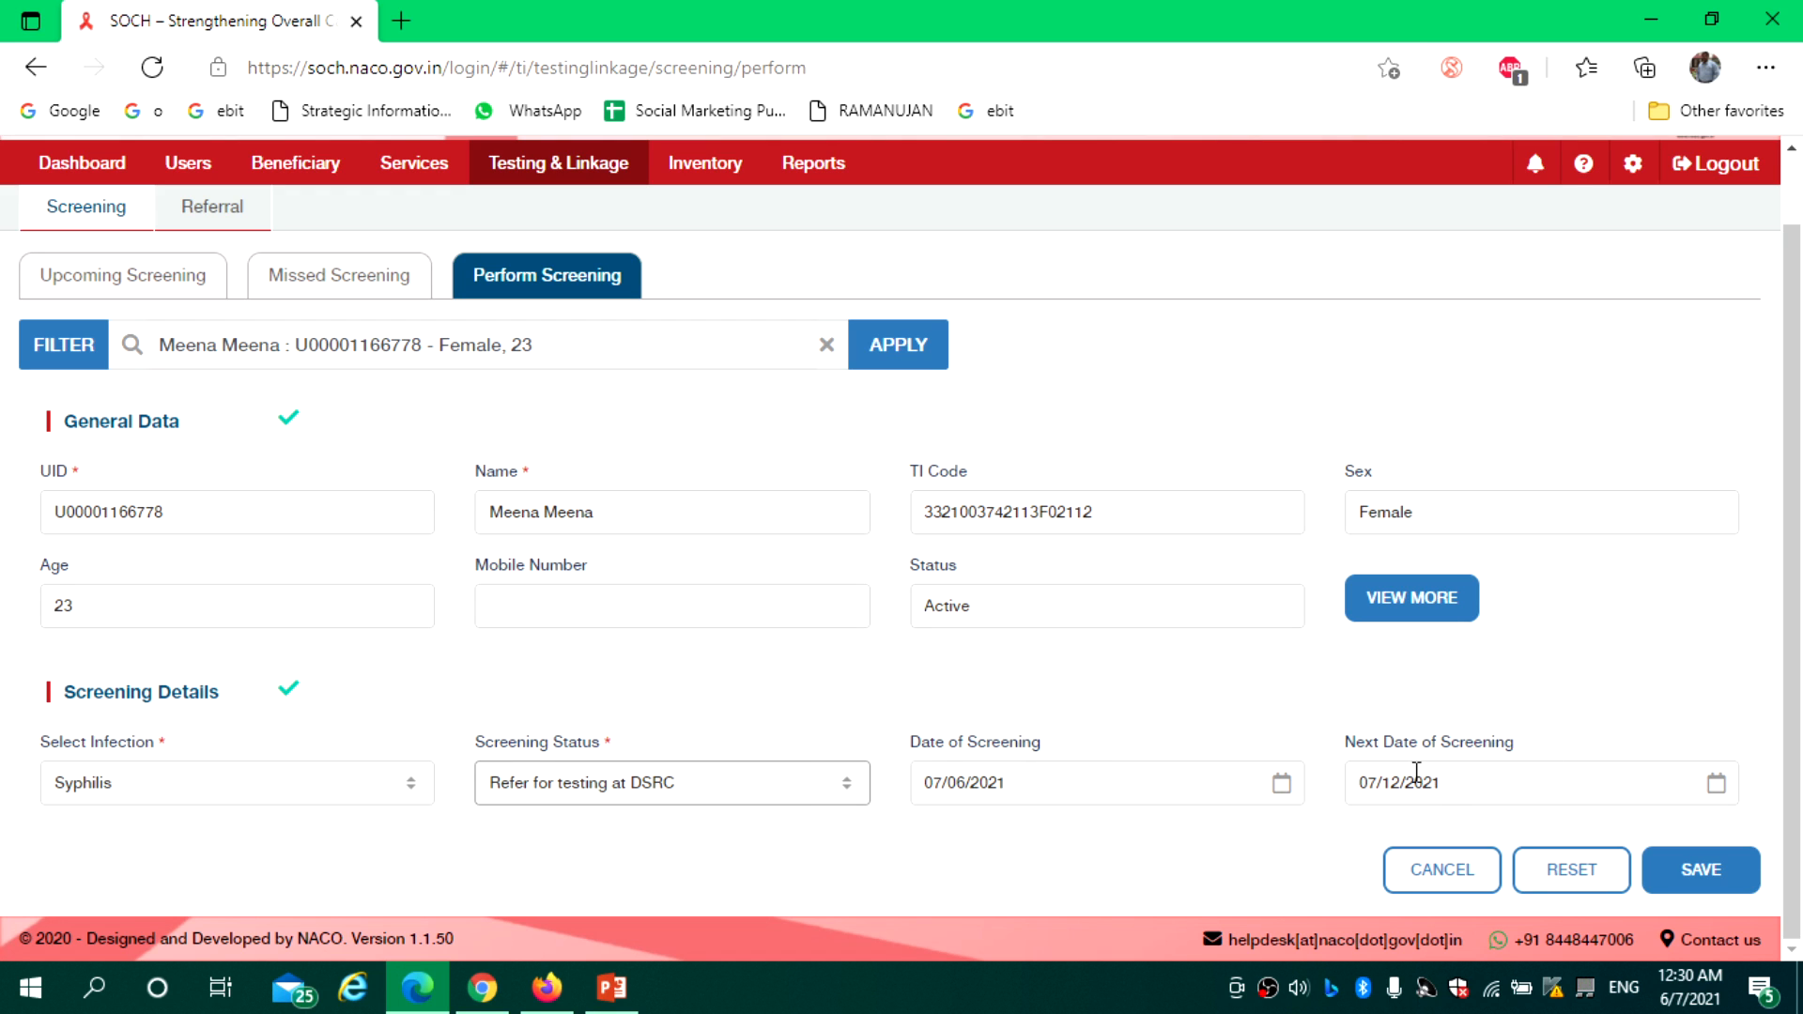
left_click_drag(907, 741, 1566, 817)
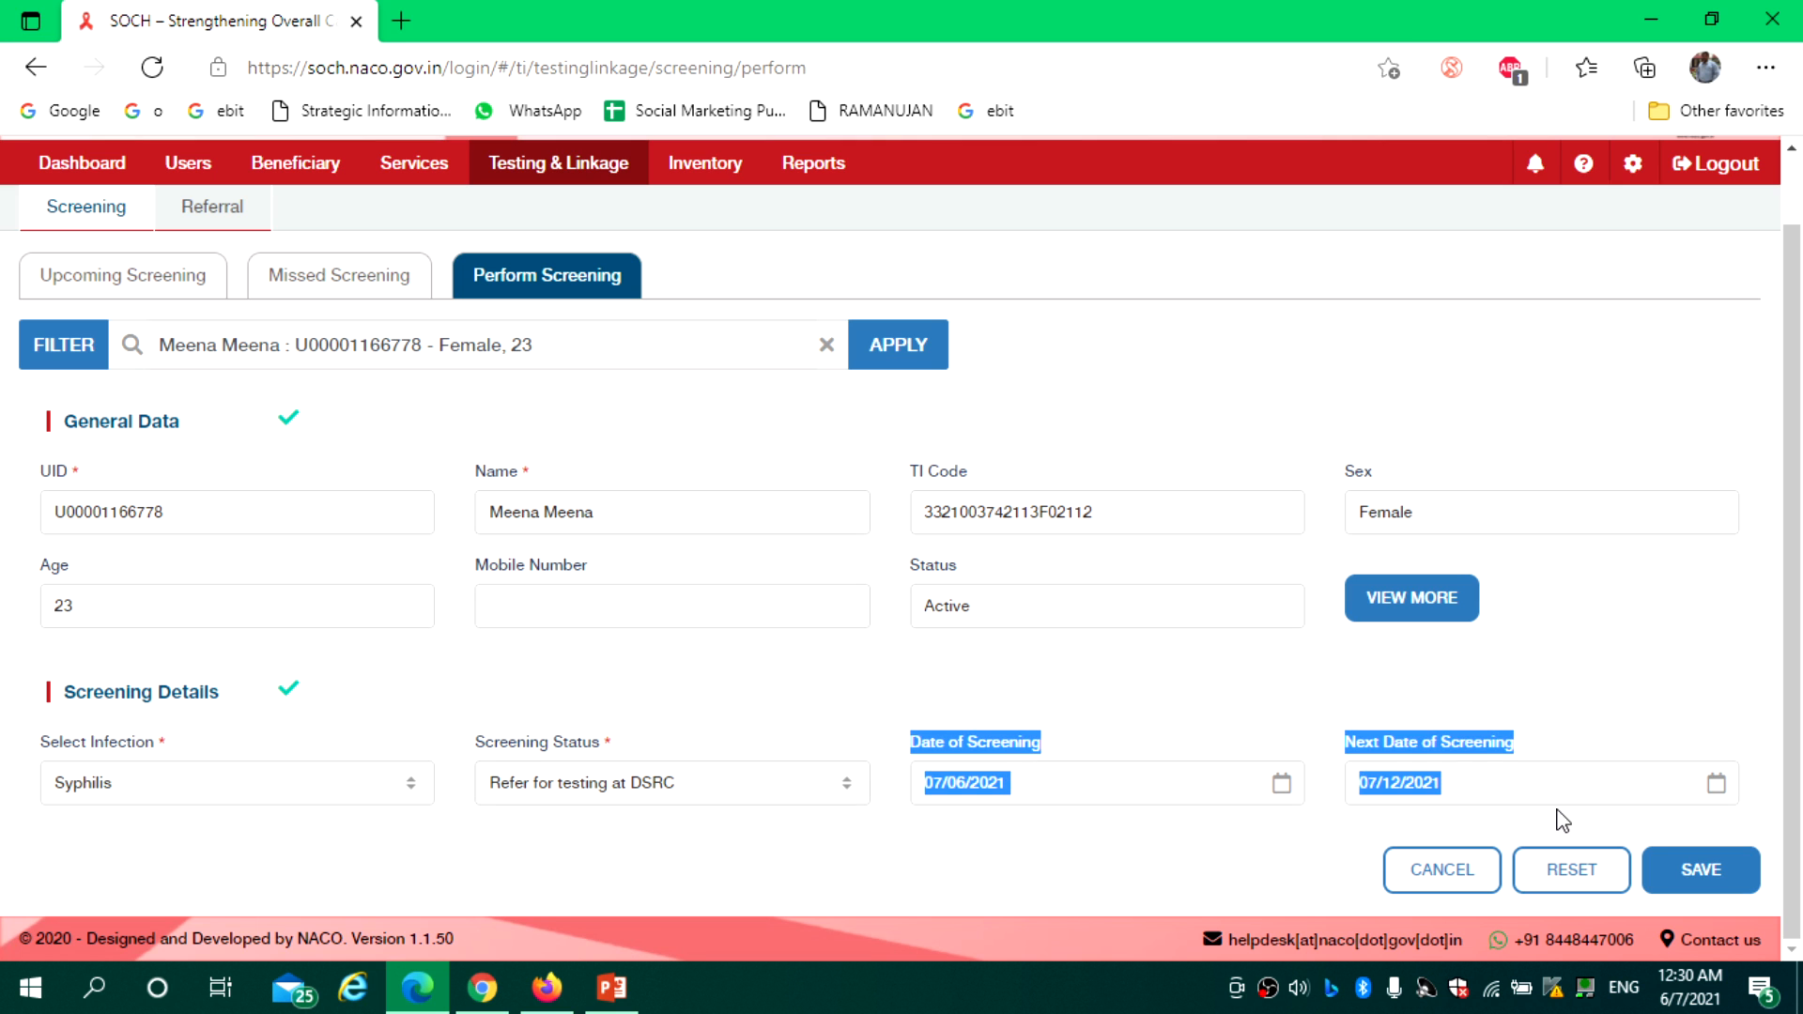
left_click(1075, 756)
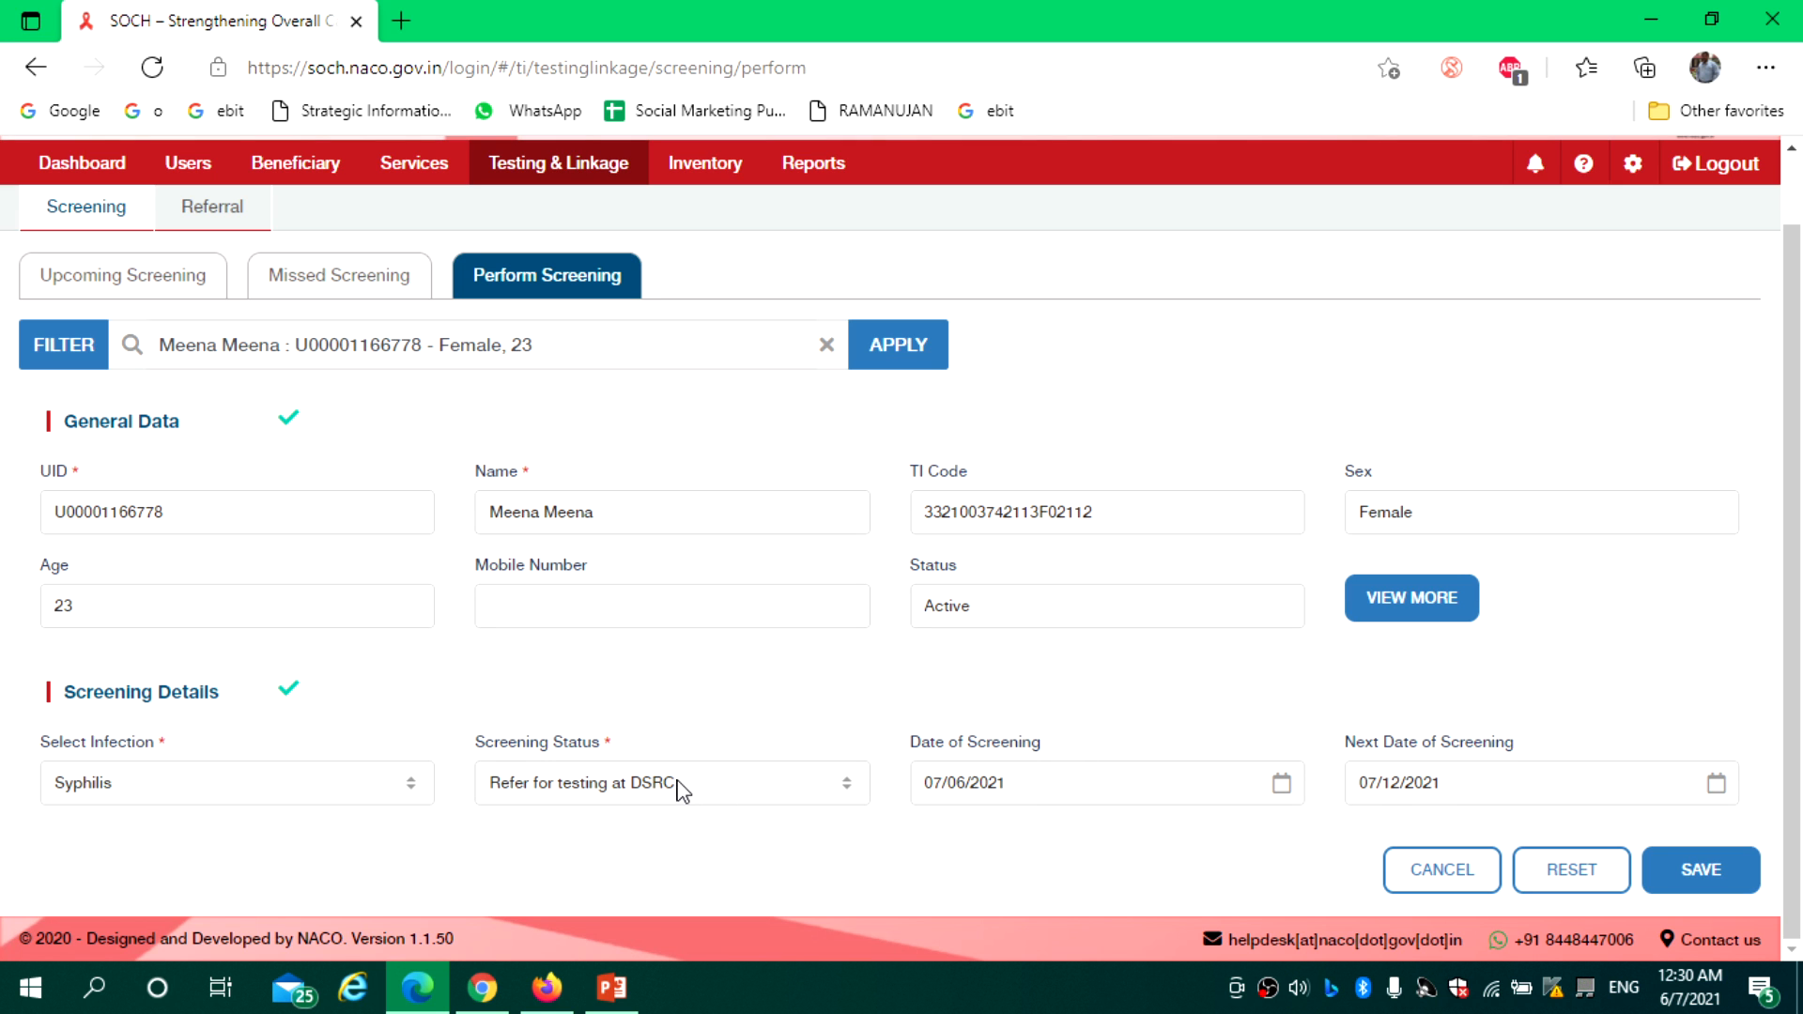
left_click(1702, 870)
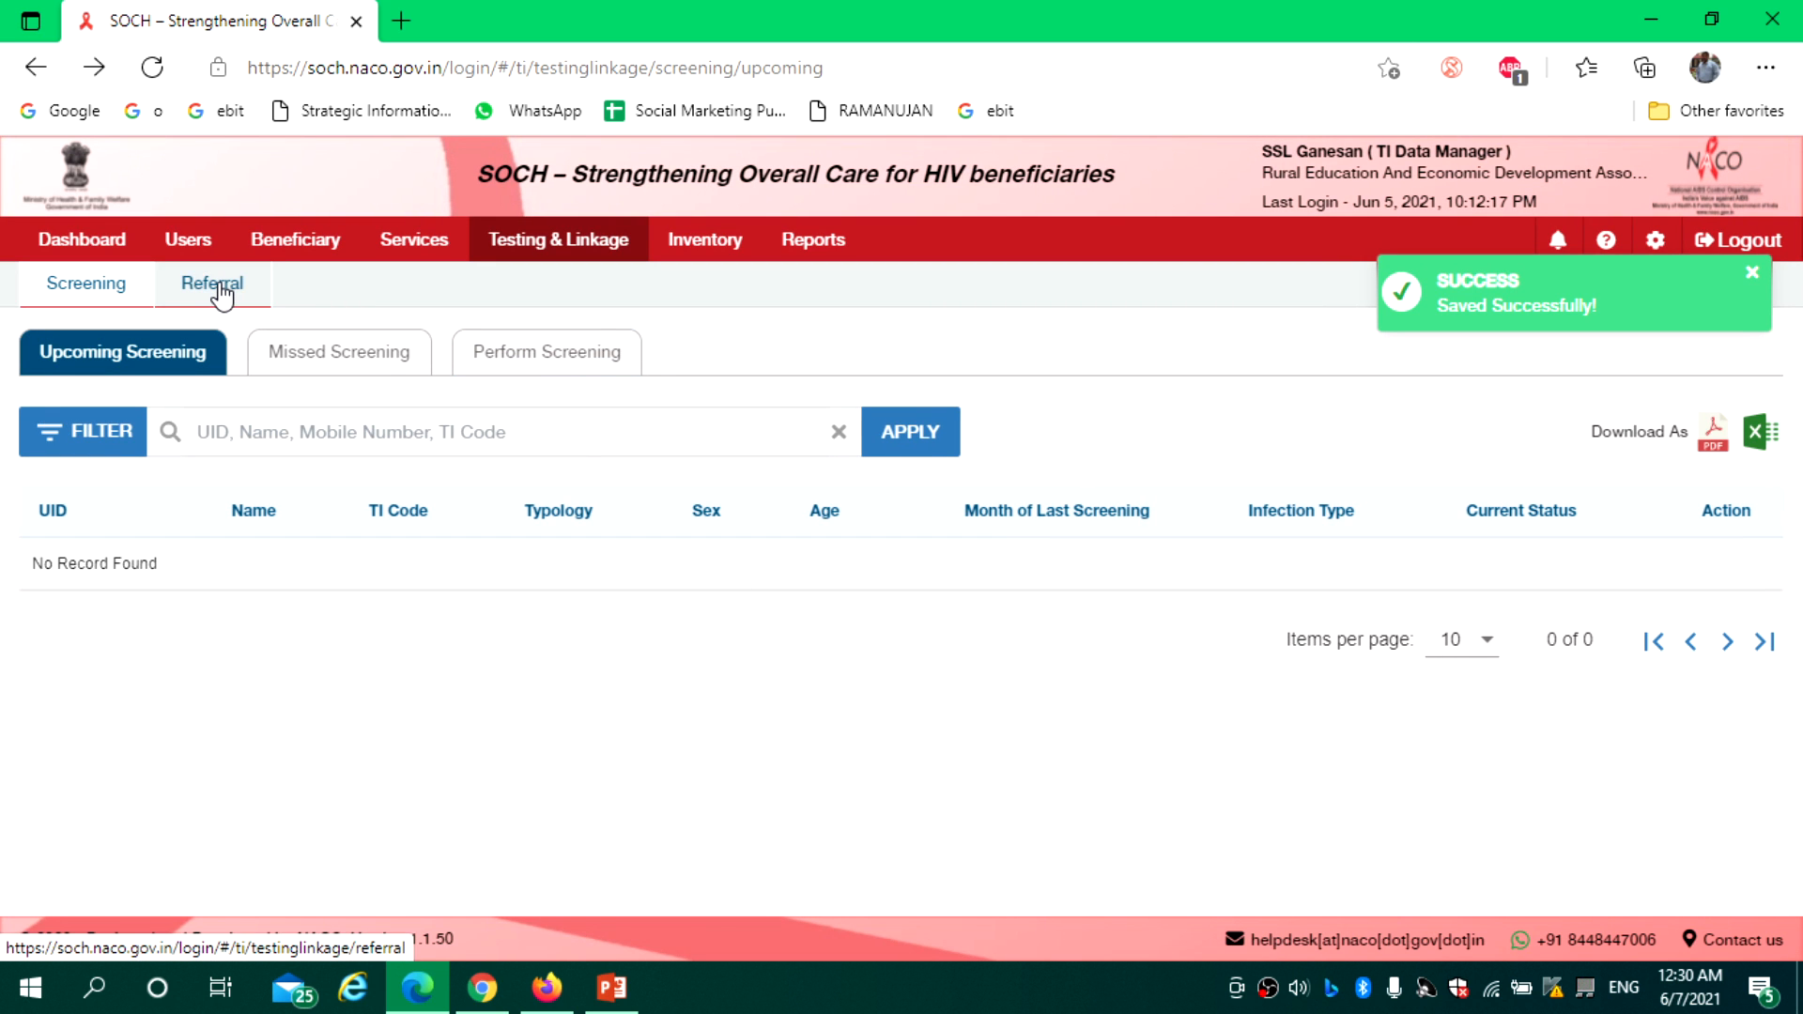
left_click(218, 287)
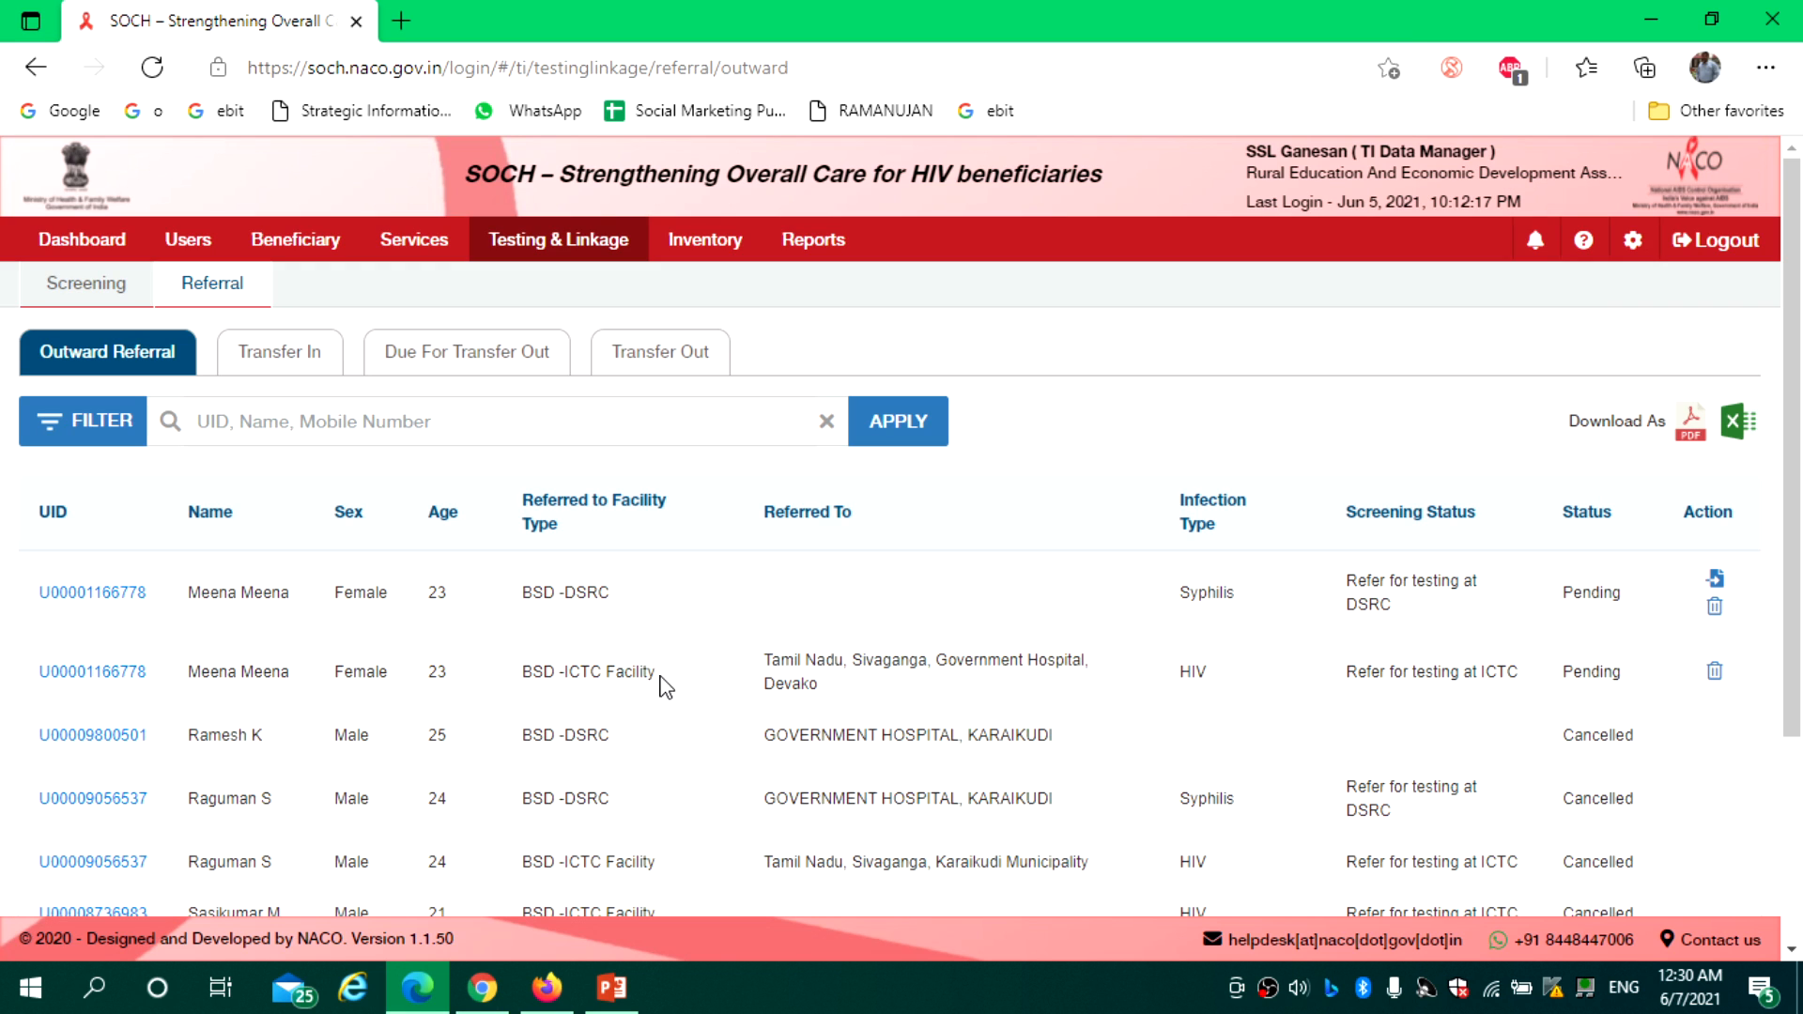
Compare the new BSD-DSRC referral with the ICTC one, then open the DSRC referral's details
left_click_drag(657, 673, 522, 673)
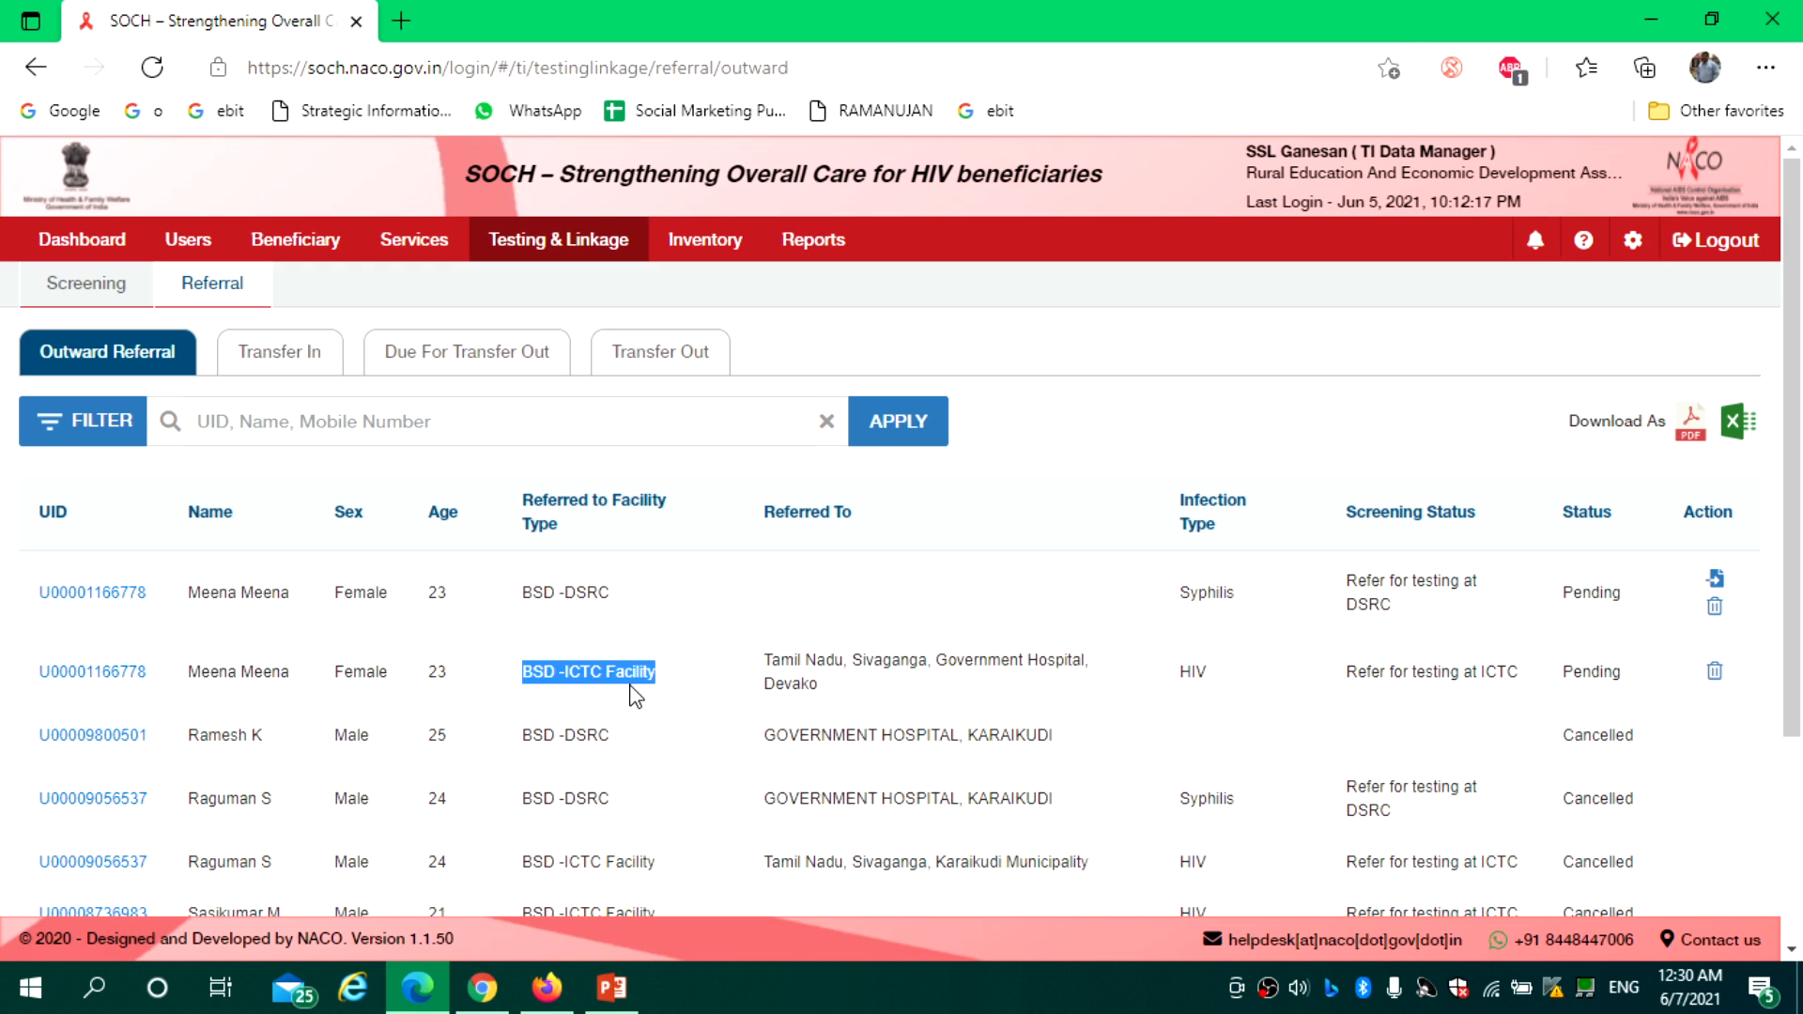
left_click_drag(624, 593, 520, 612)
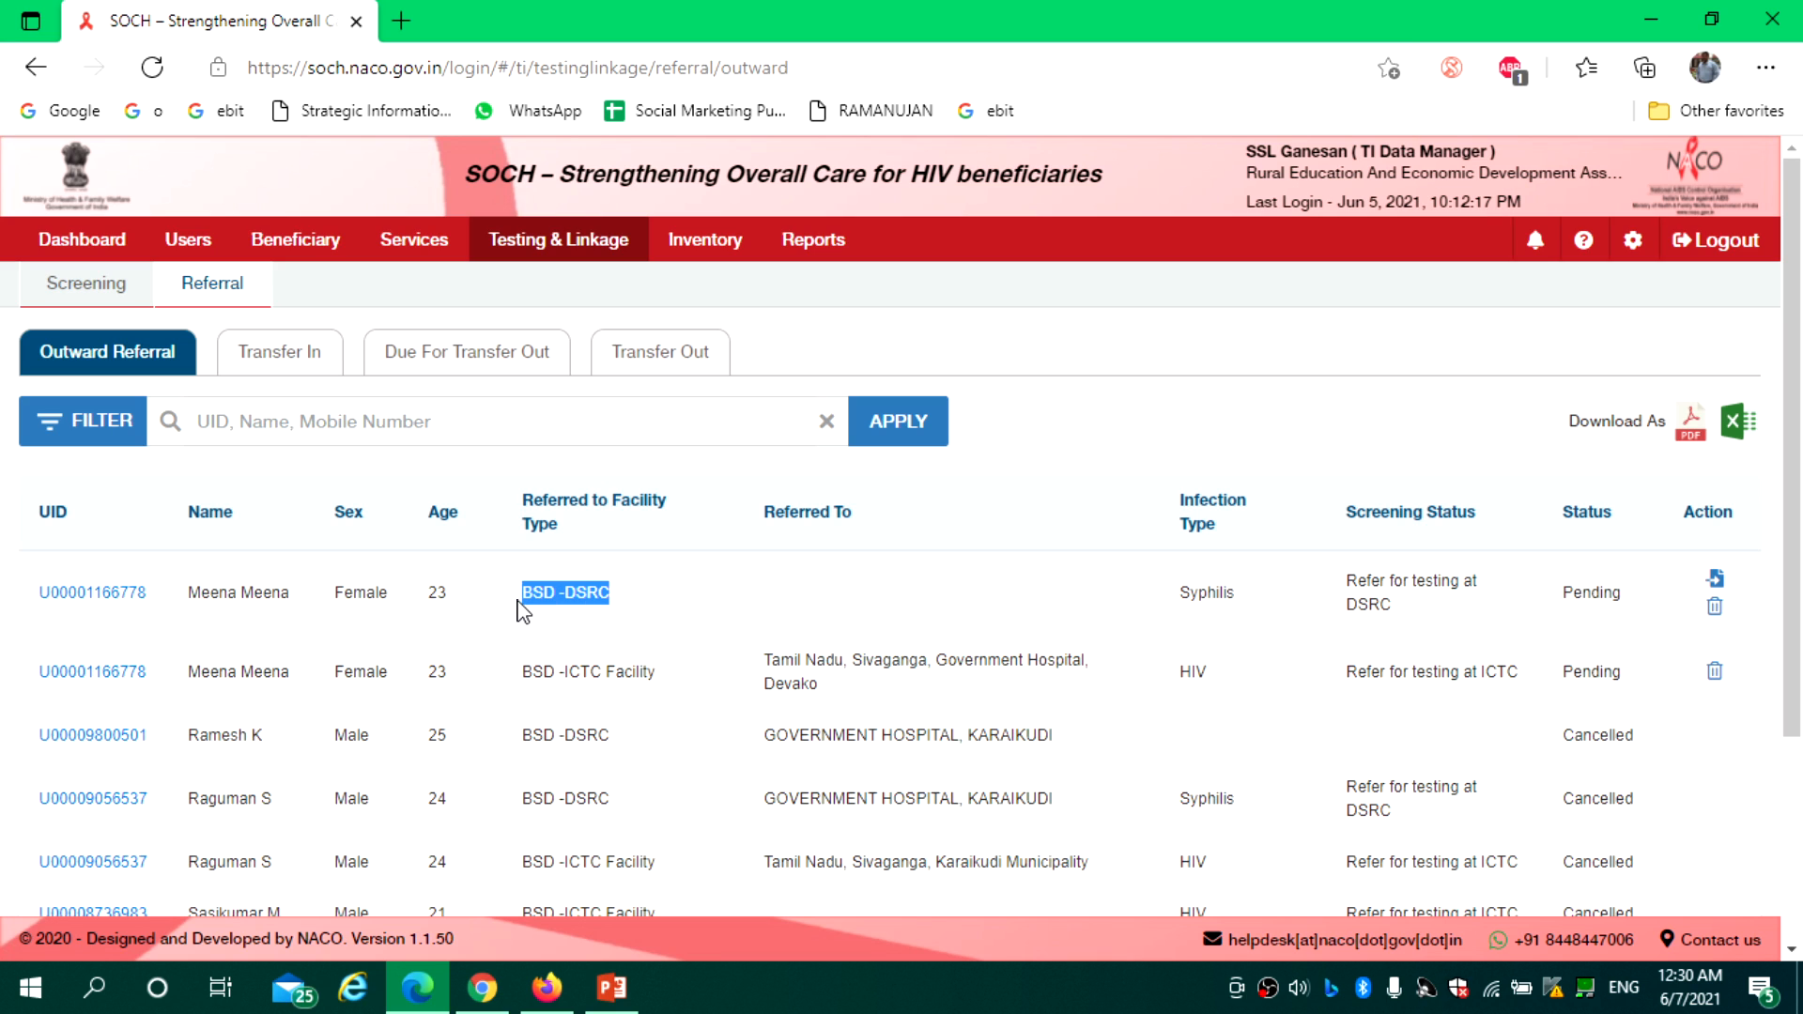
left_click_drag(839, 690, 770, 662)
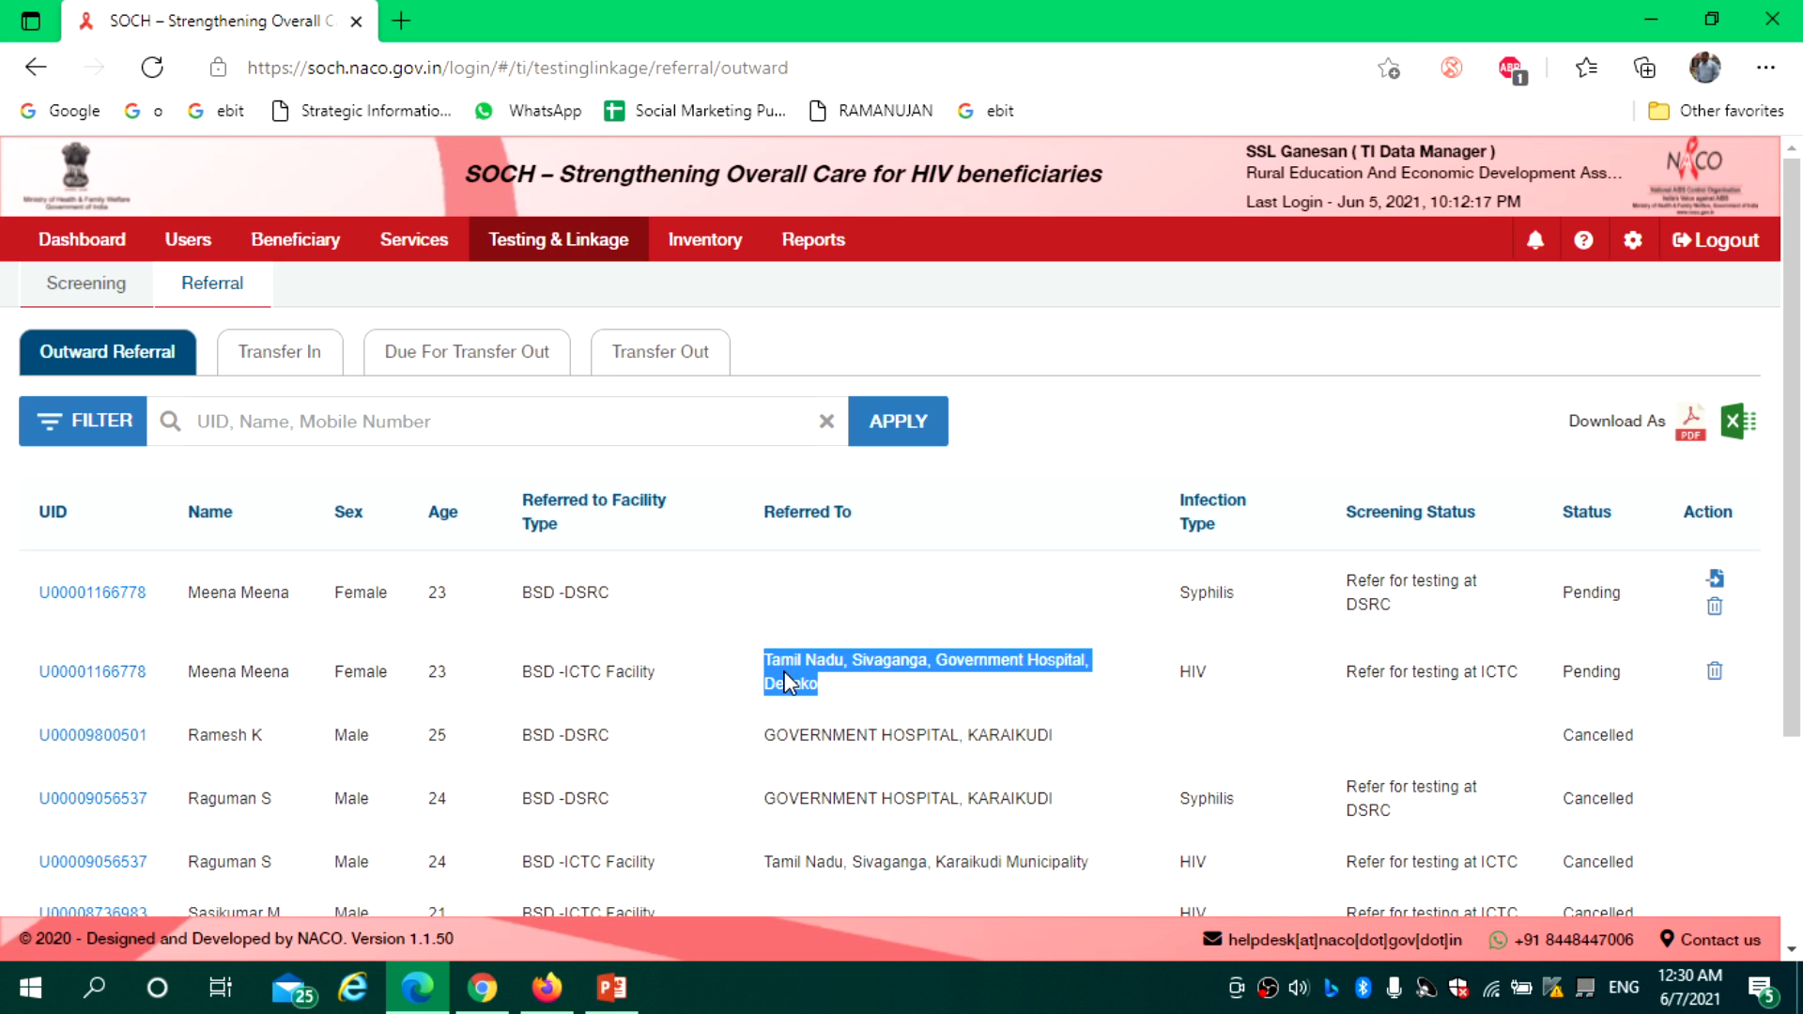
left_click(583, 584)
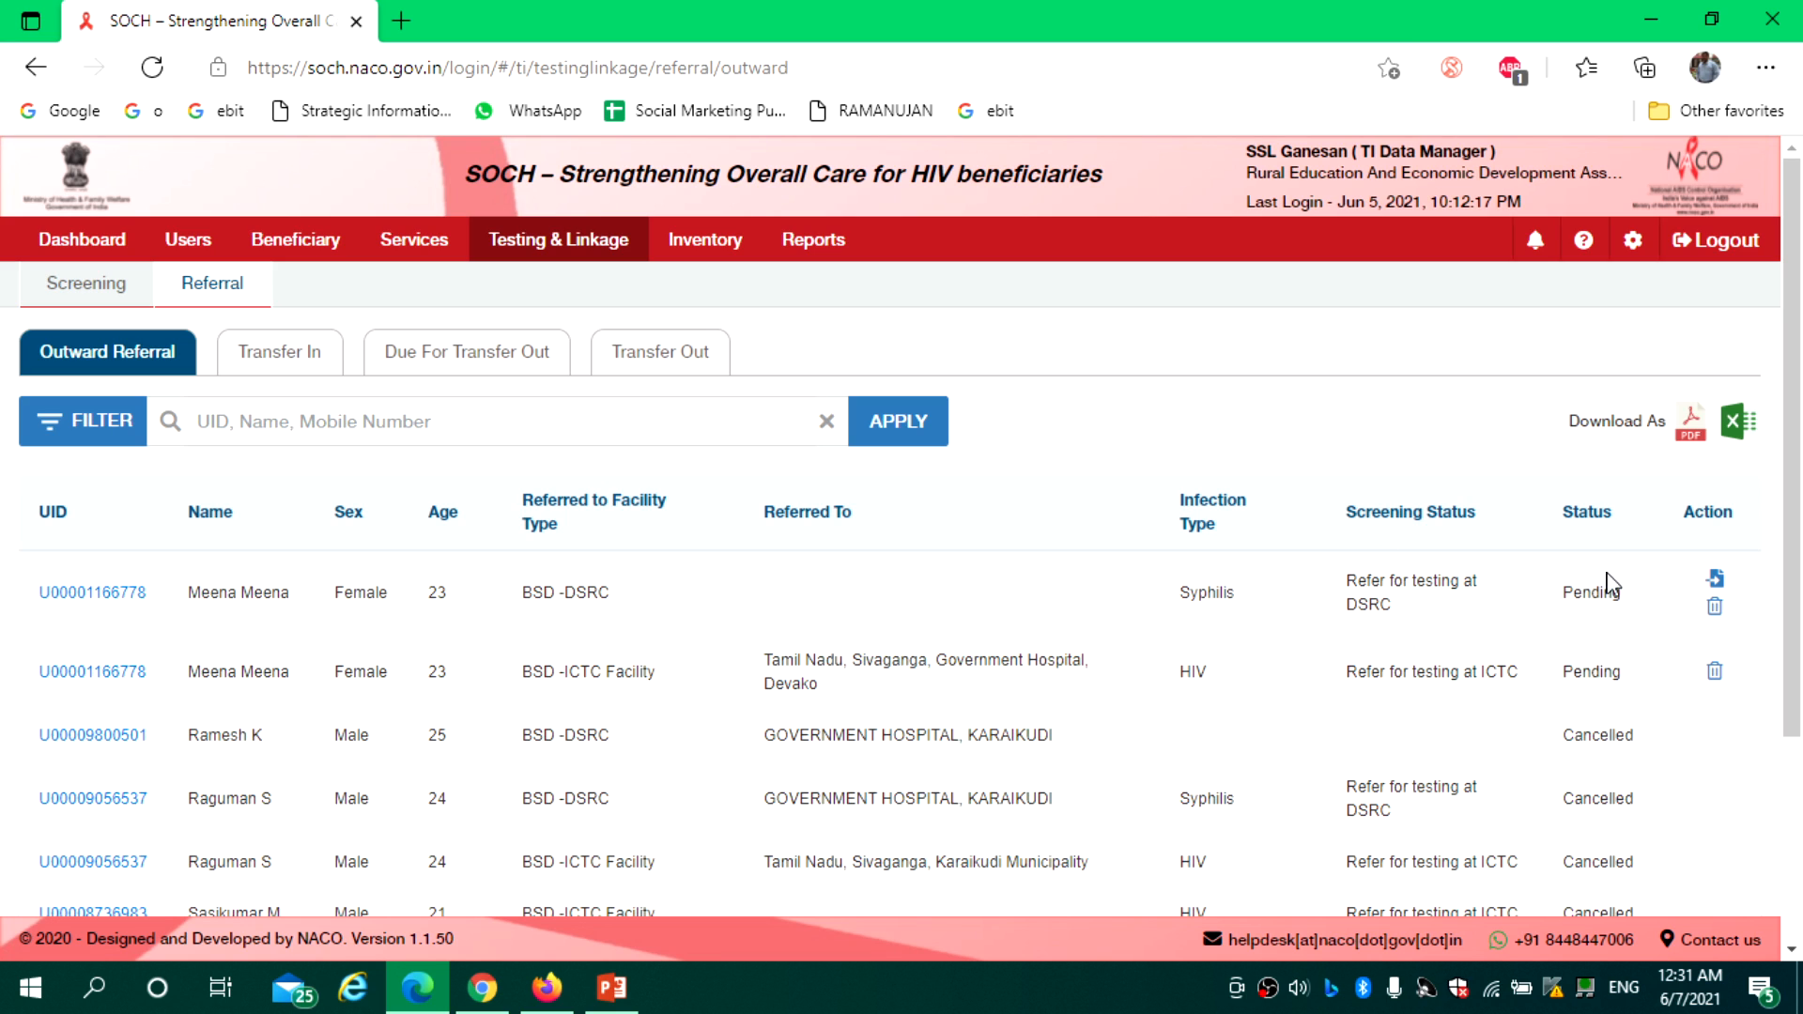
left_click(1716, 579)
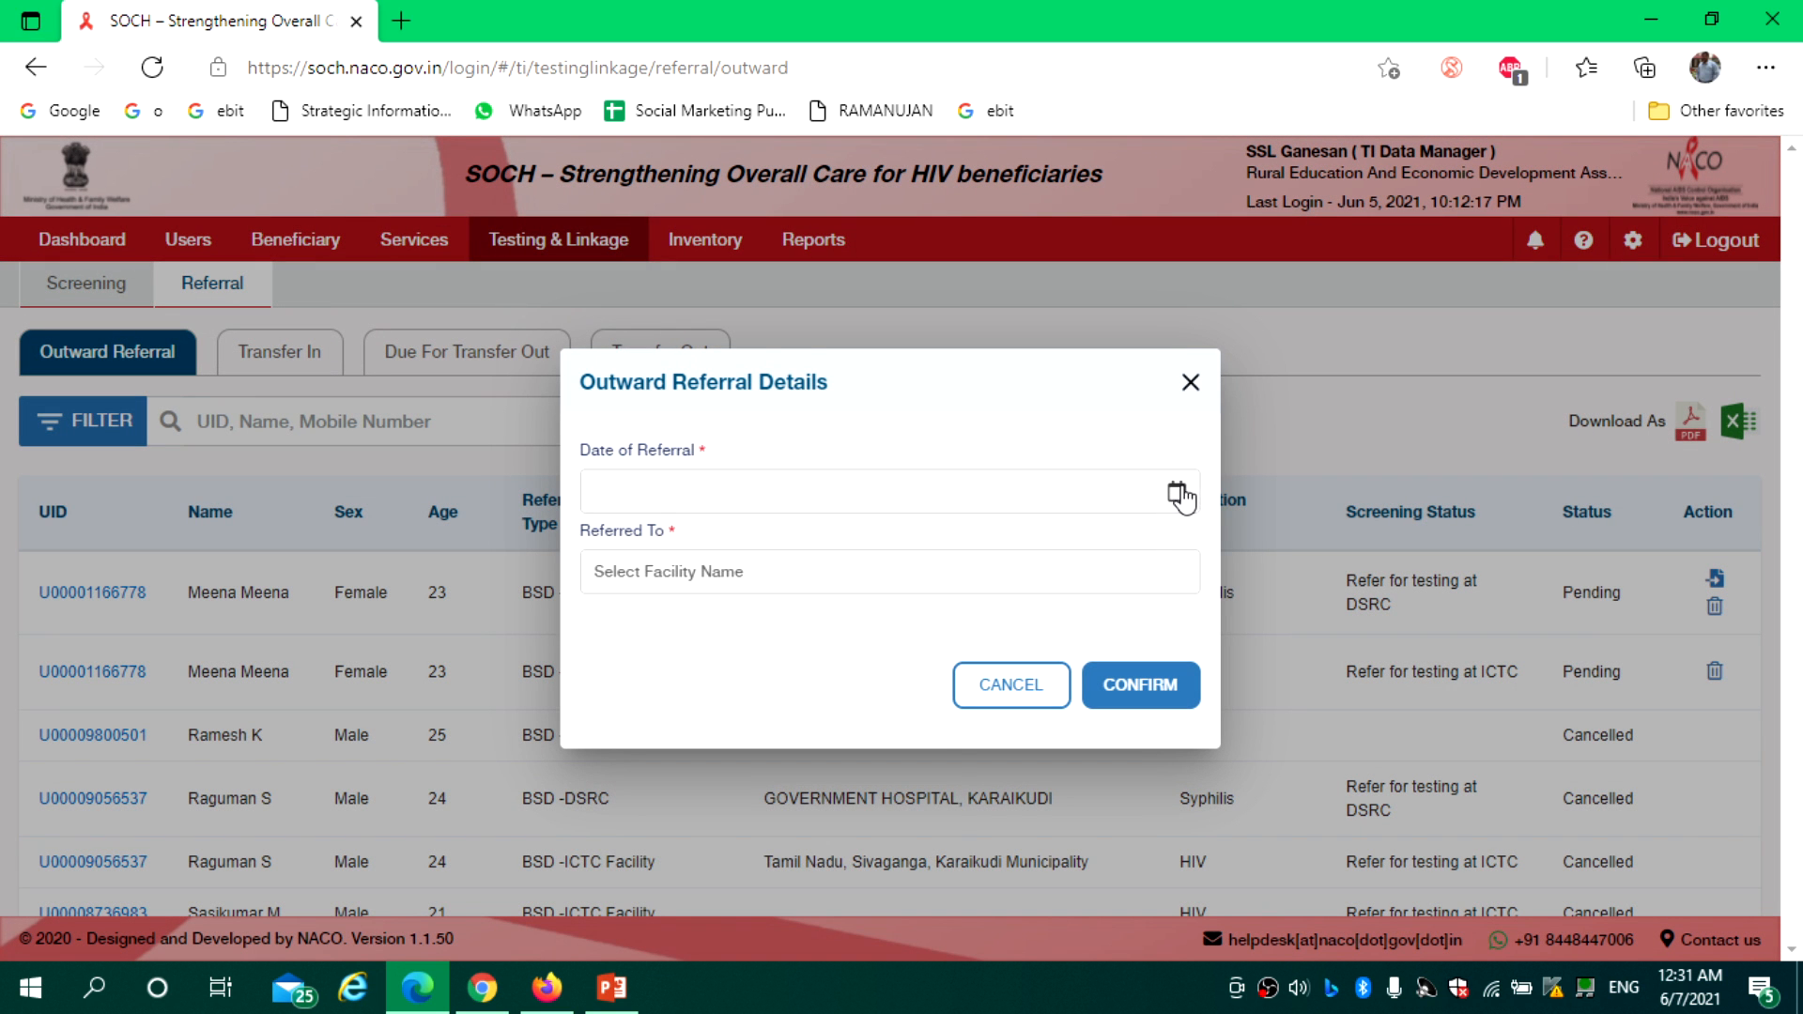
Refer the Syphilis case on 16/06/2021 to GOVERNMENT HOPSITAL, DEVAKOTTAI and confirm
left_click(1177, 492)
left_click(767, 791)
left_click(737, 574)
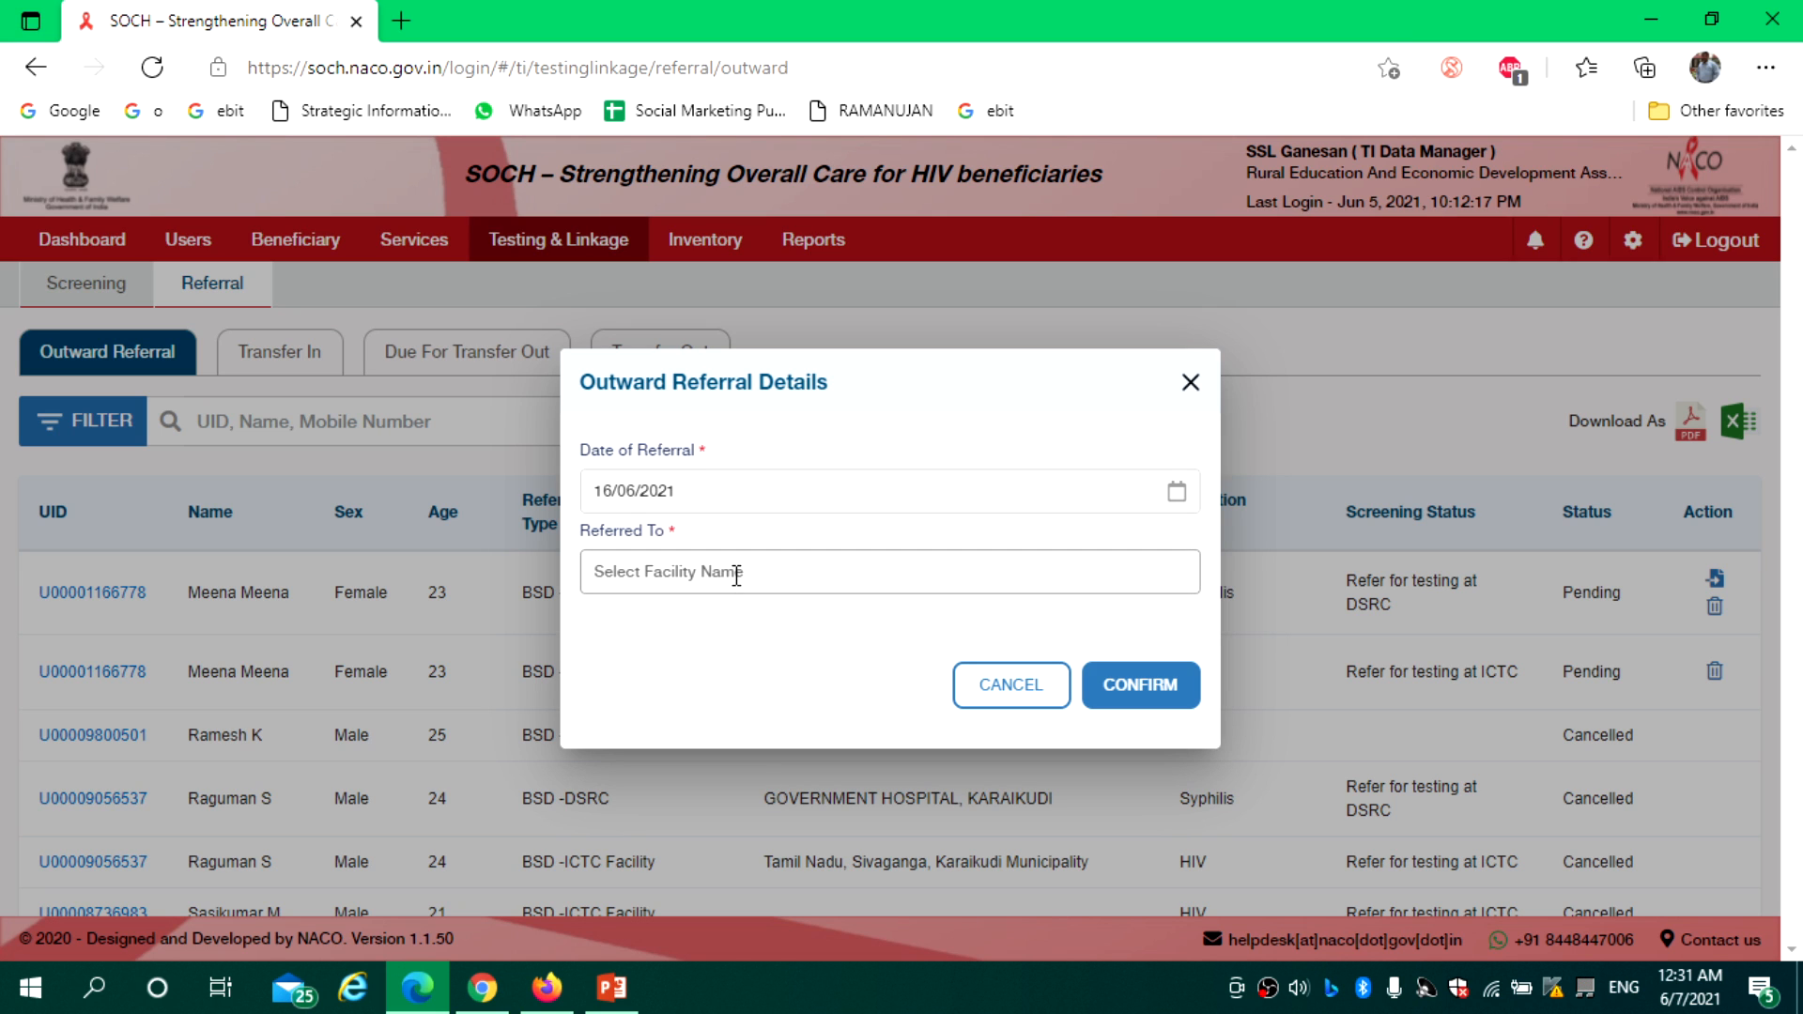
type("Deva")
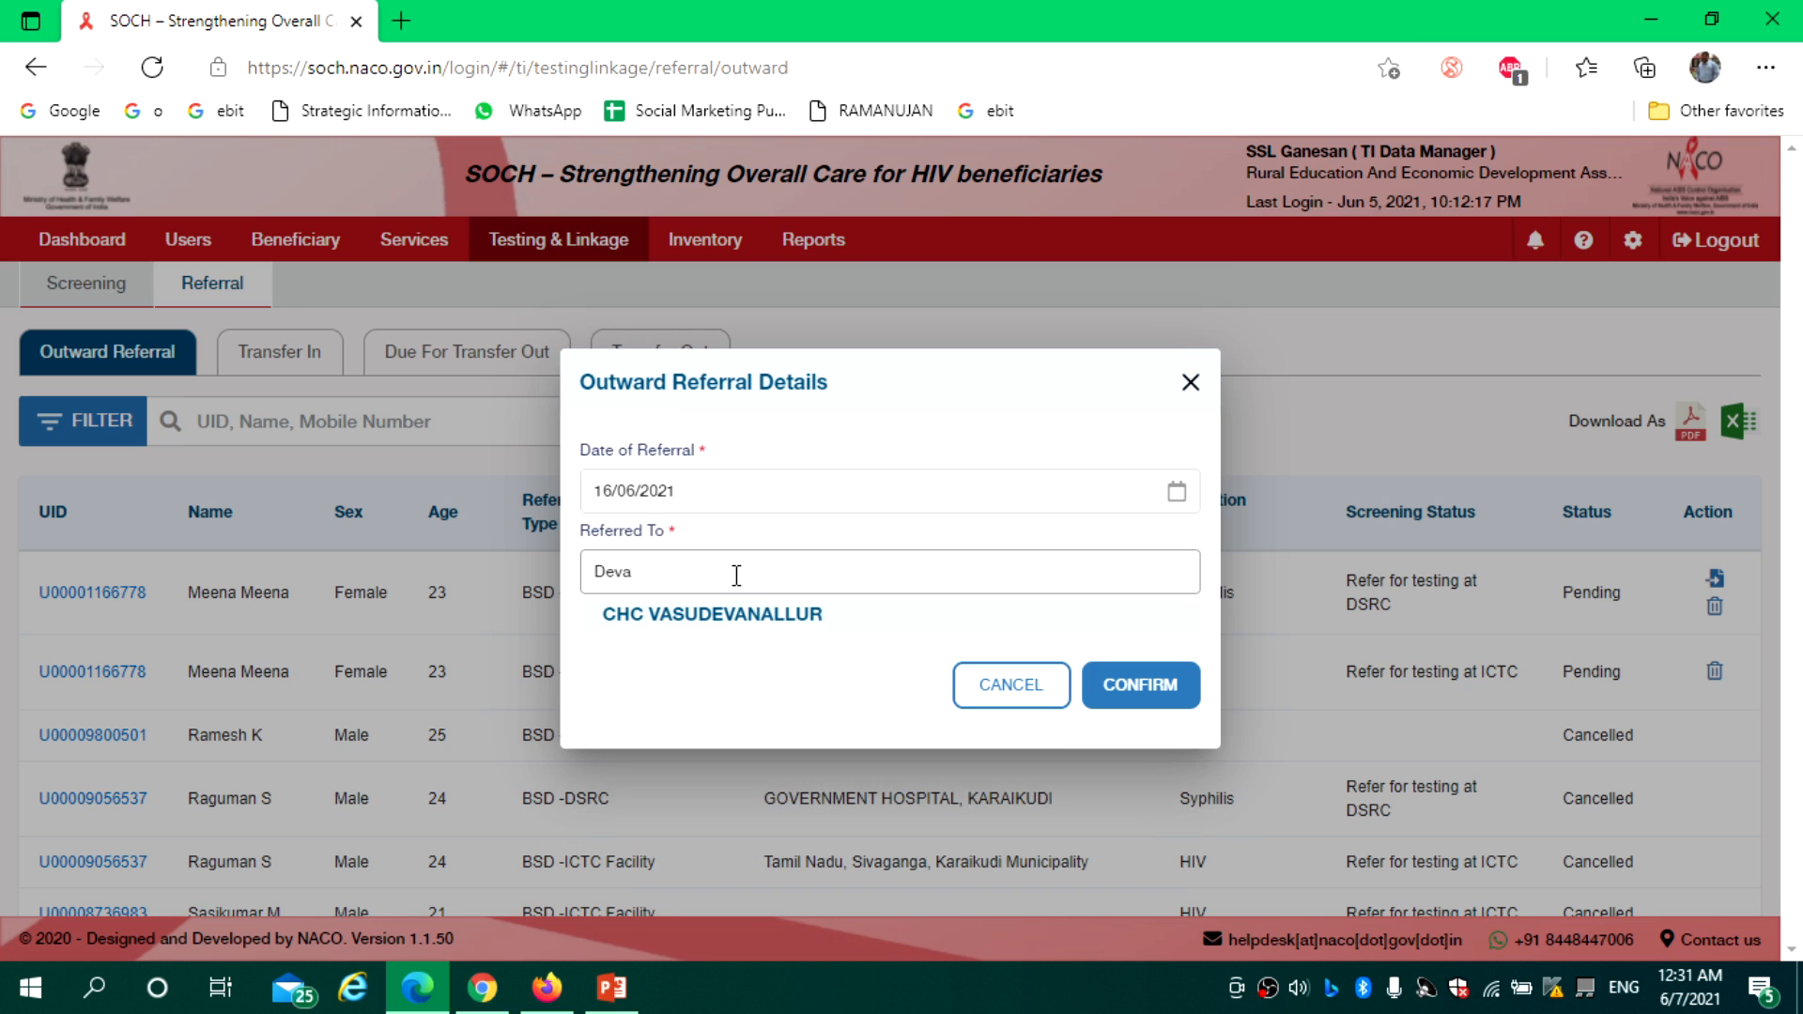
type("ko")
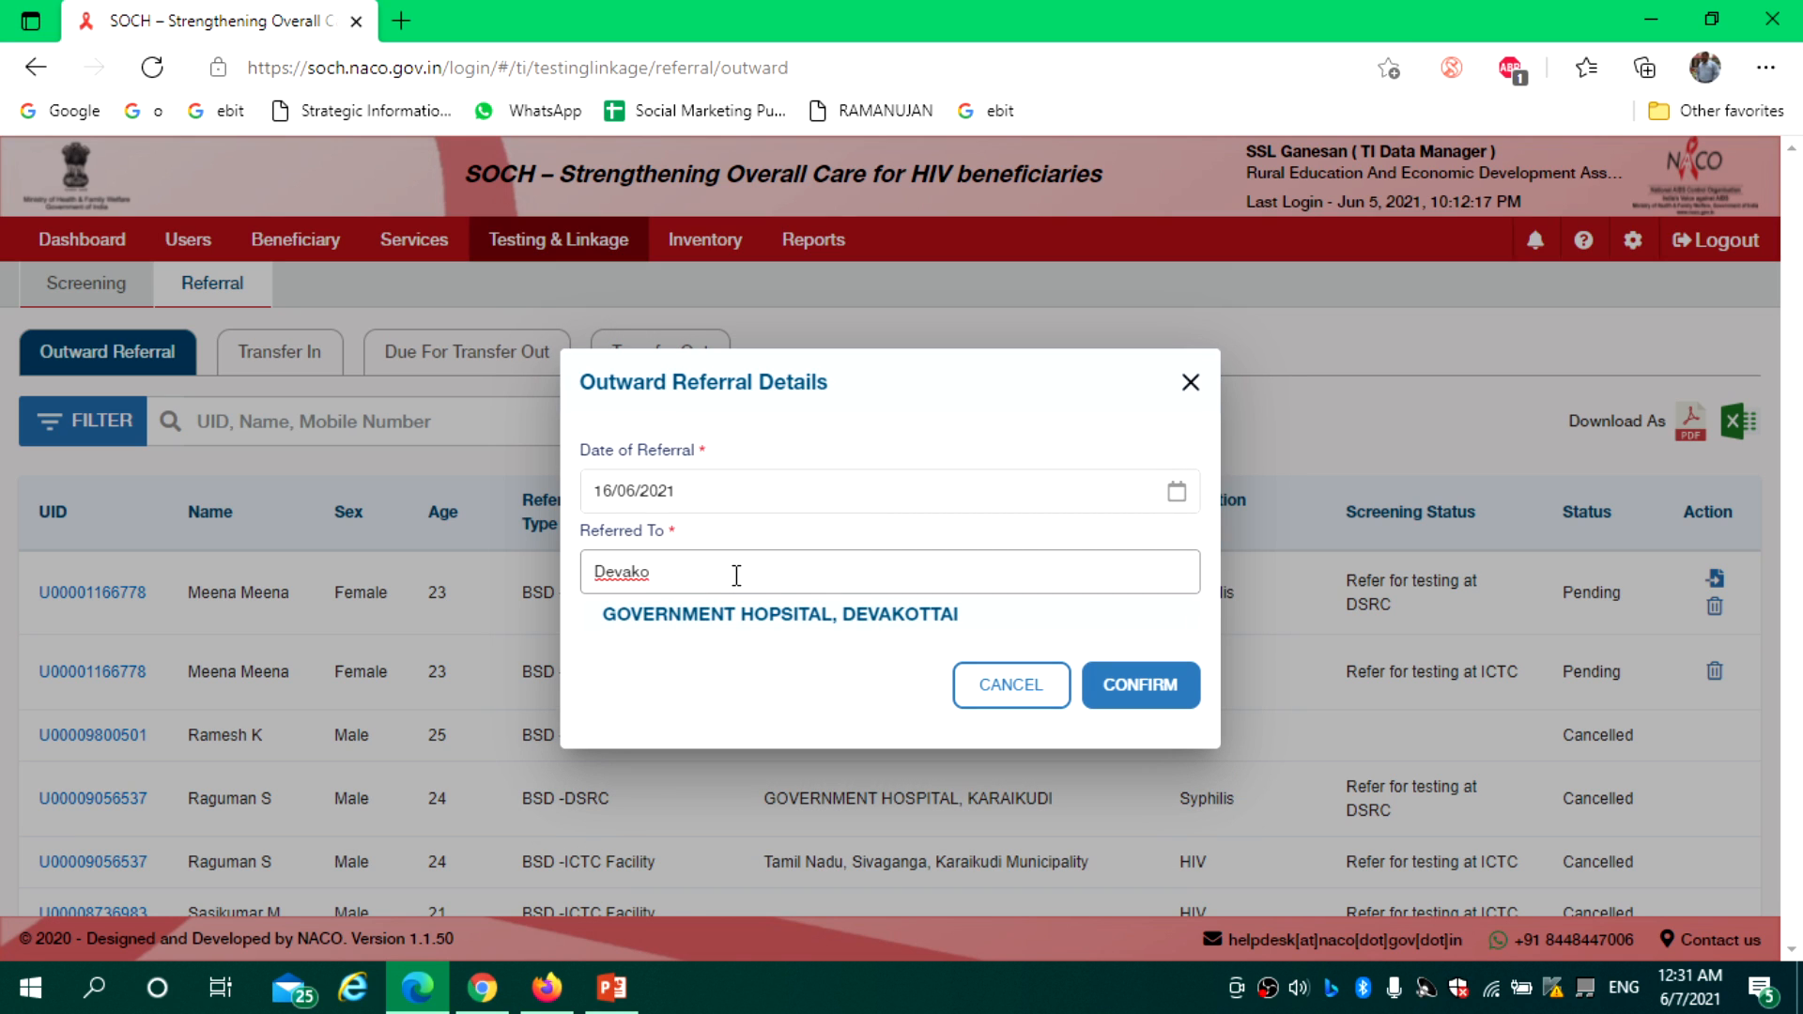
left_click(793, 616)
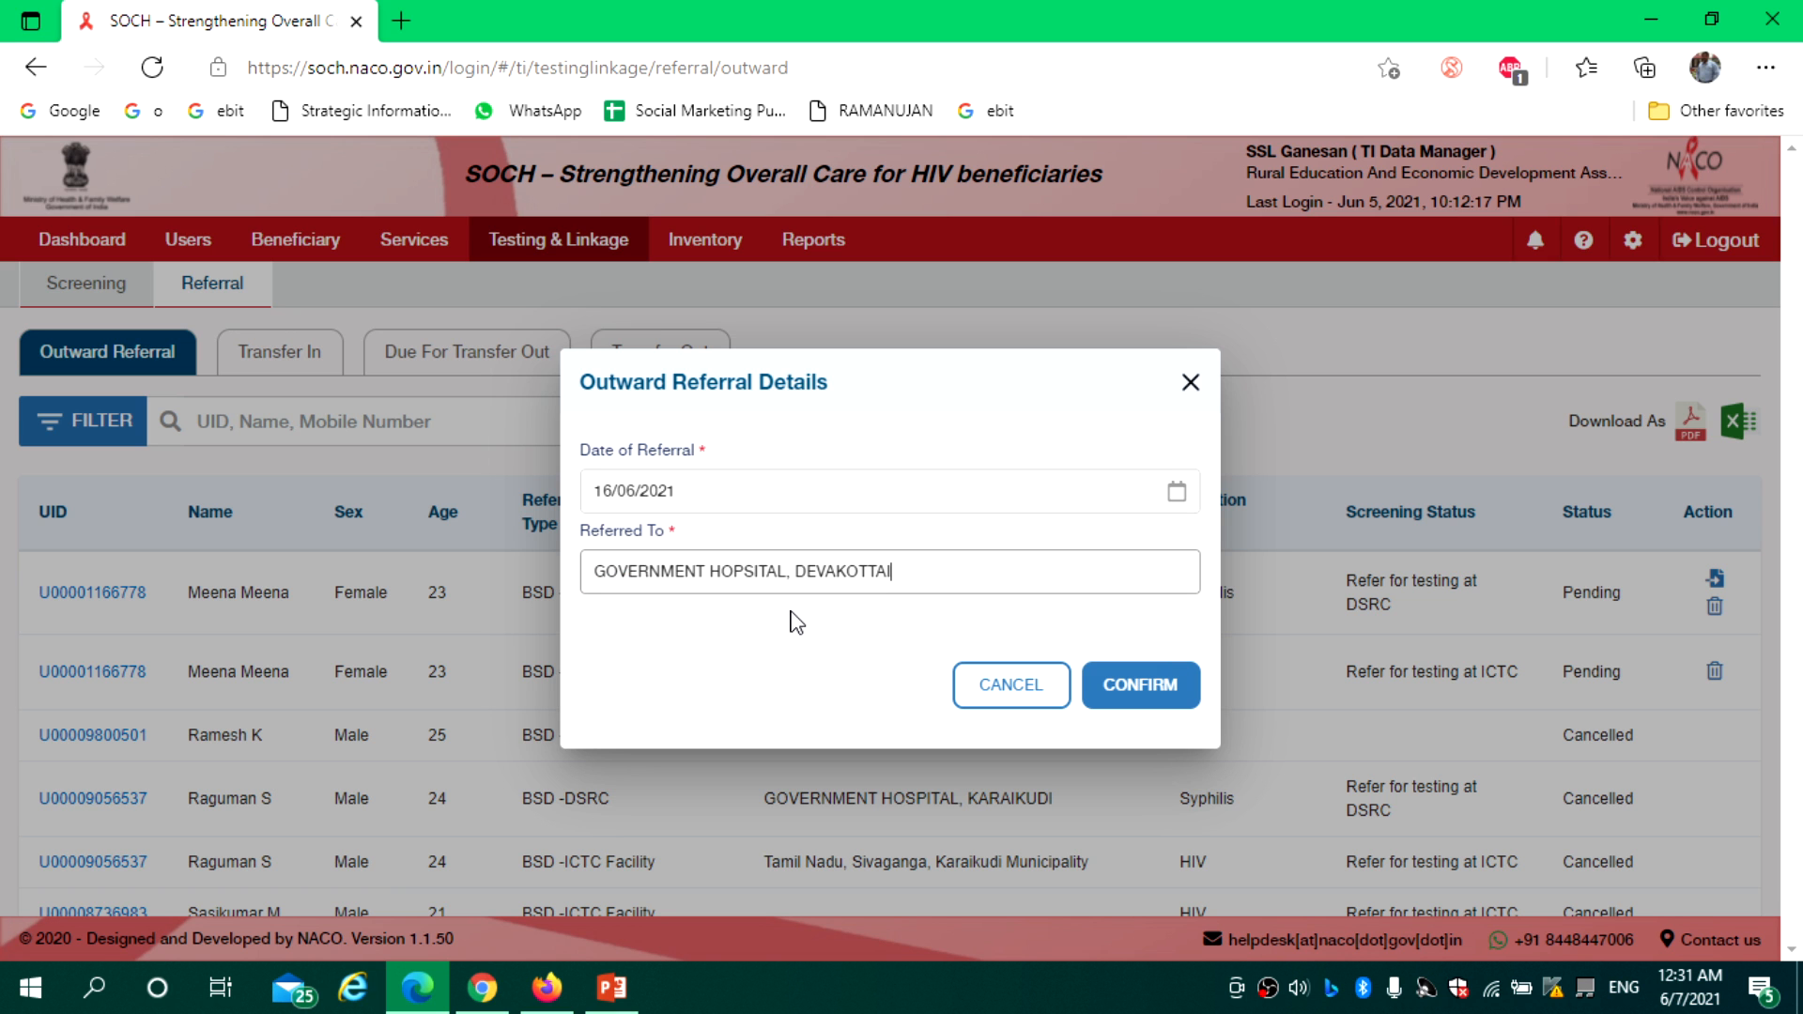
left_click(1126, 689)
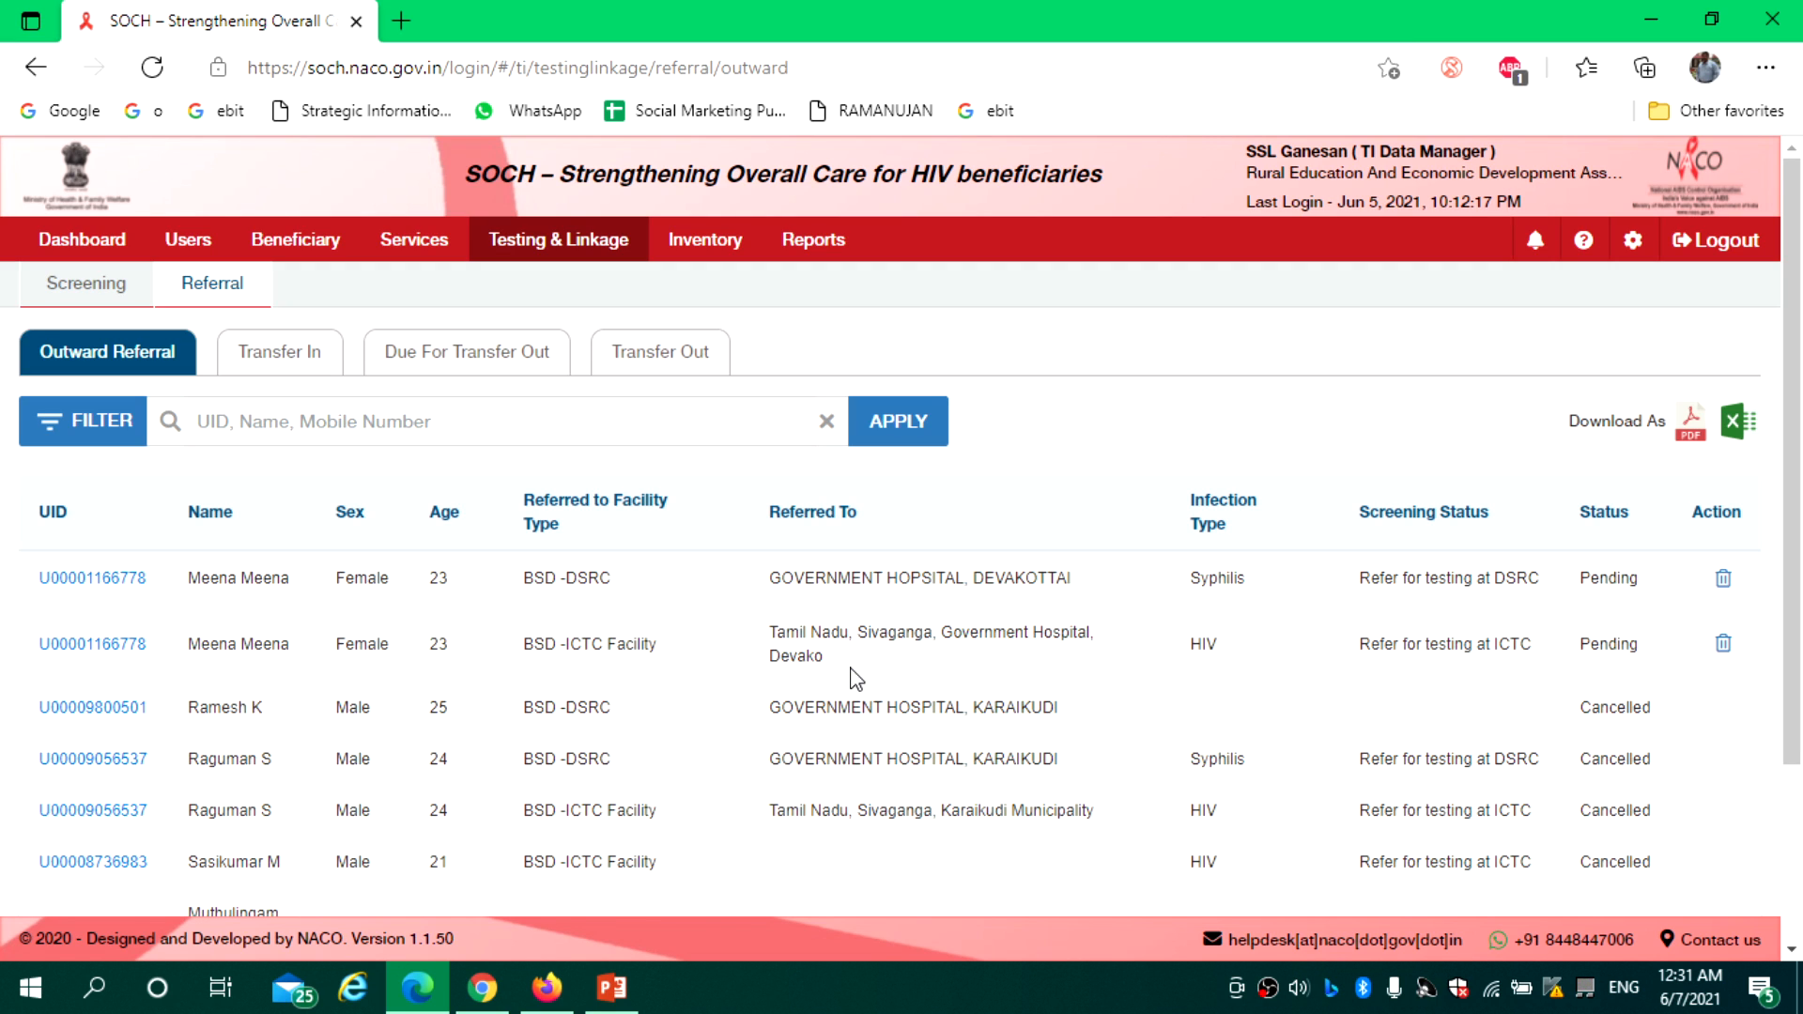
Browse Screening, Perform Screening, Referral, Transfer In, Due For Transfer Out and Transfer Out, then Beneficiary
left_click(111, 291)
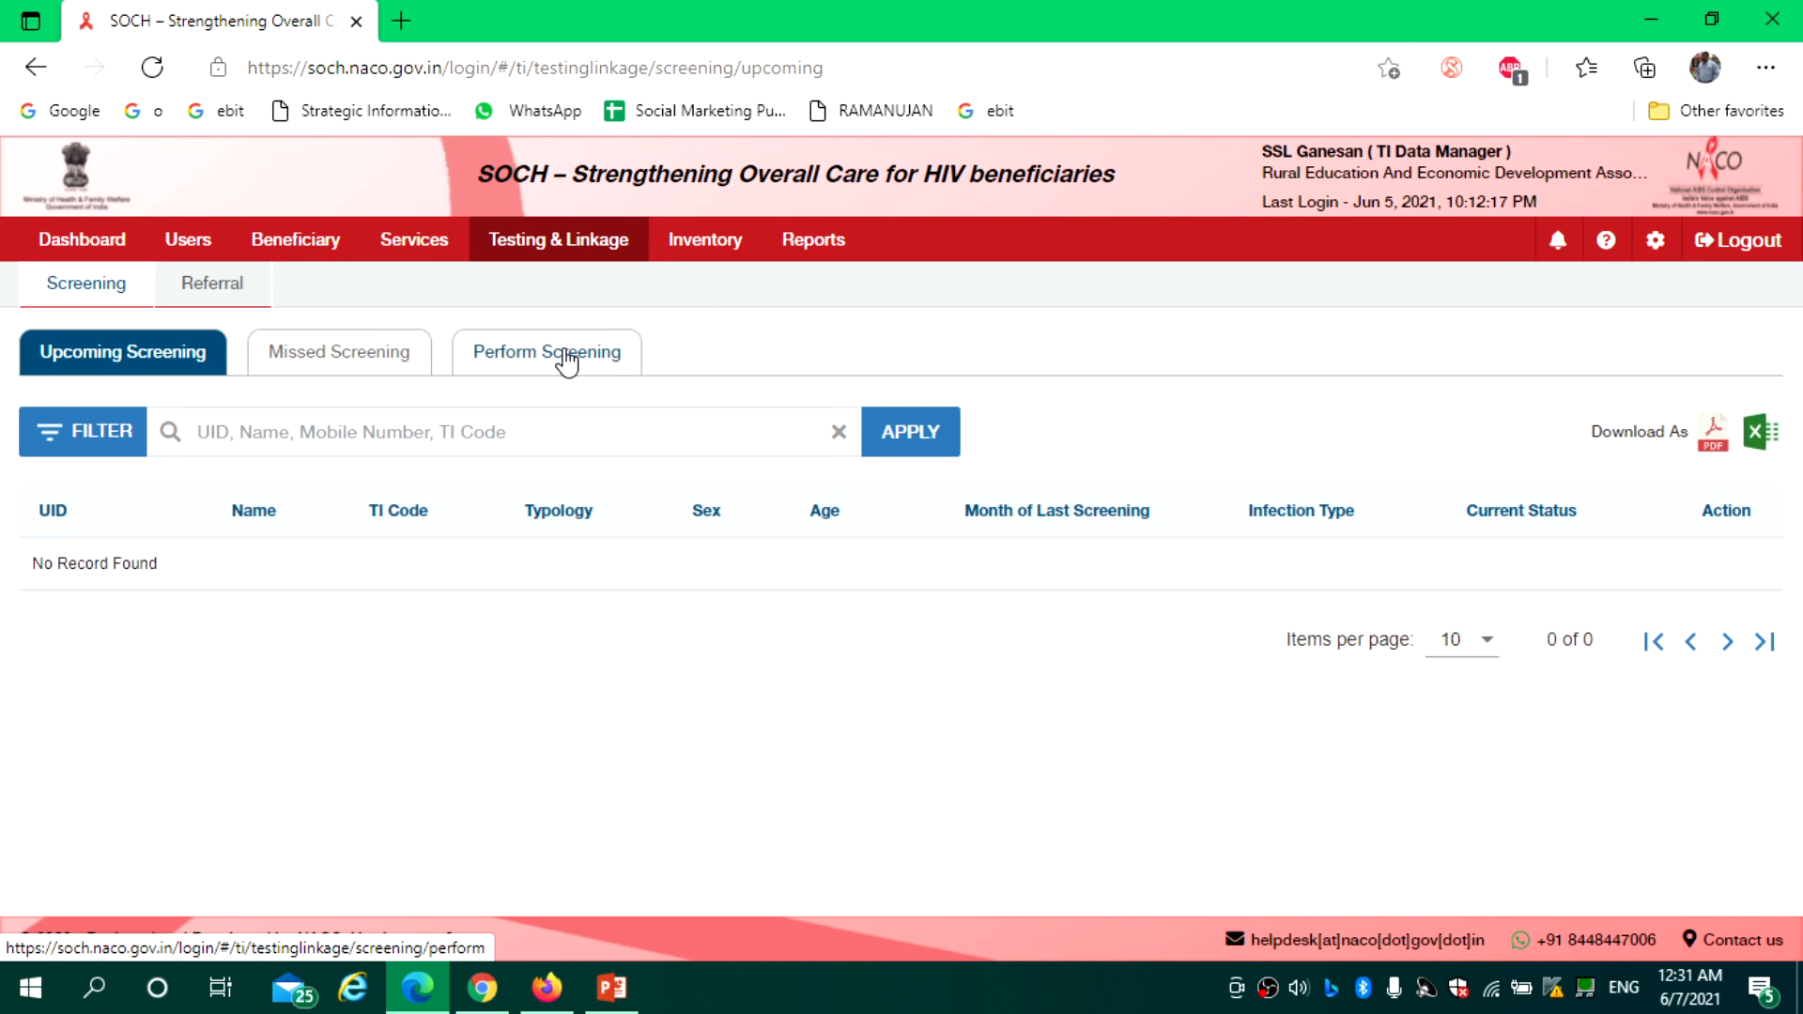
left_click(558, 353)
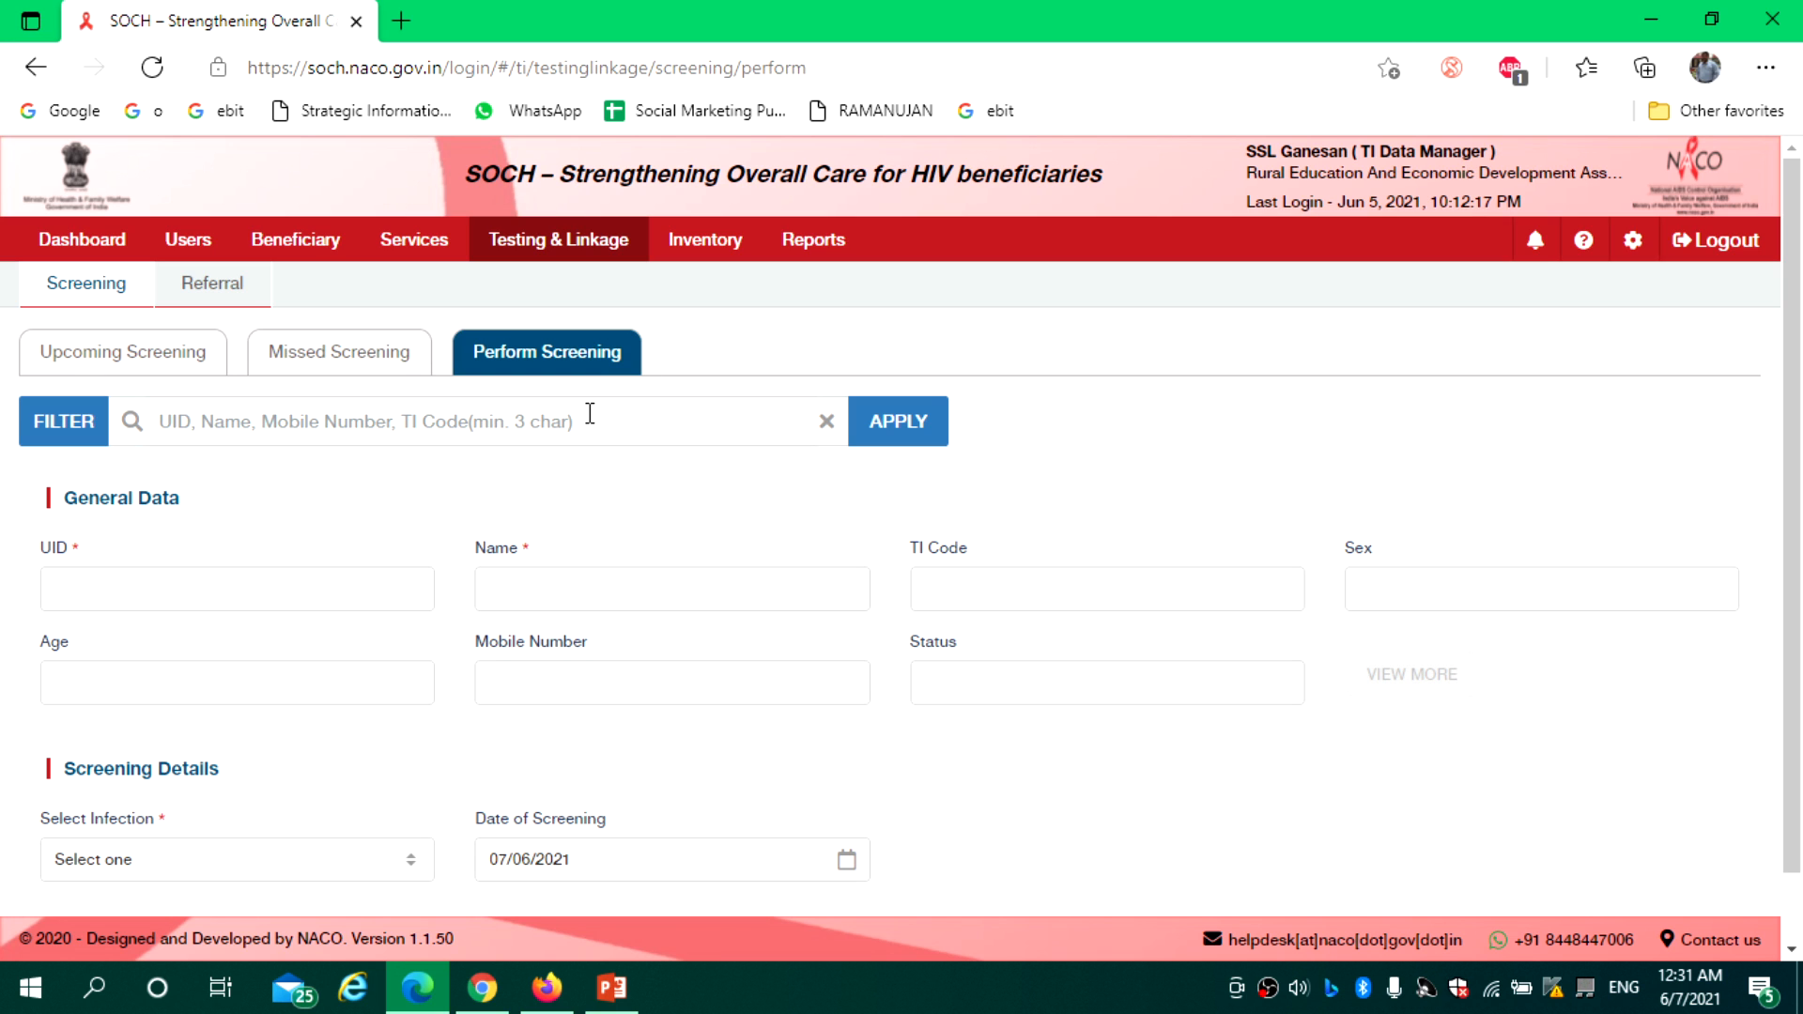
left_click(193, 308)
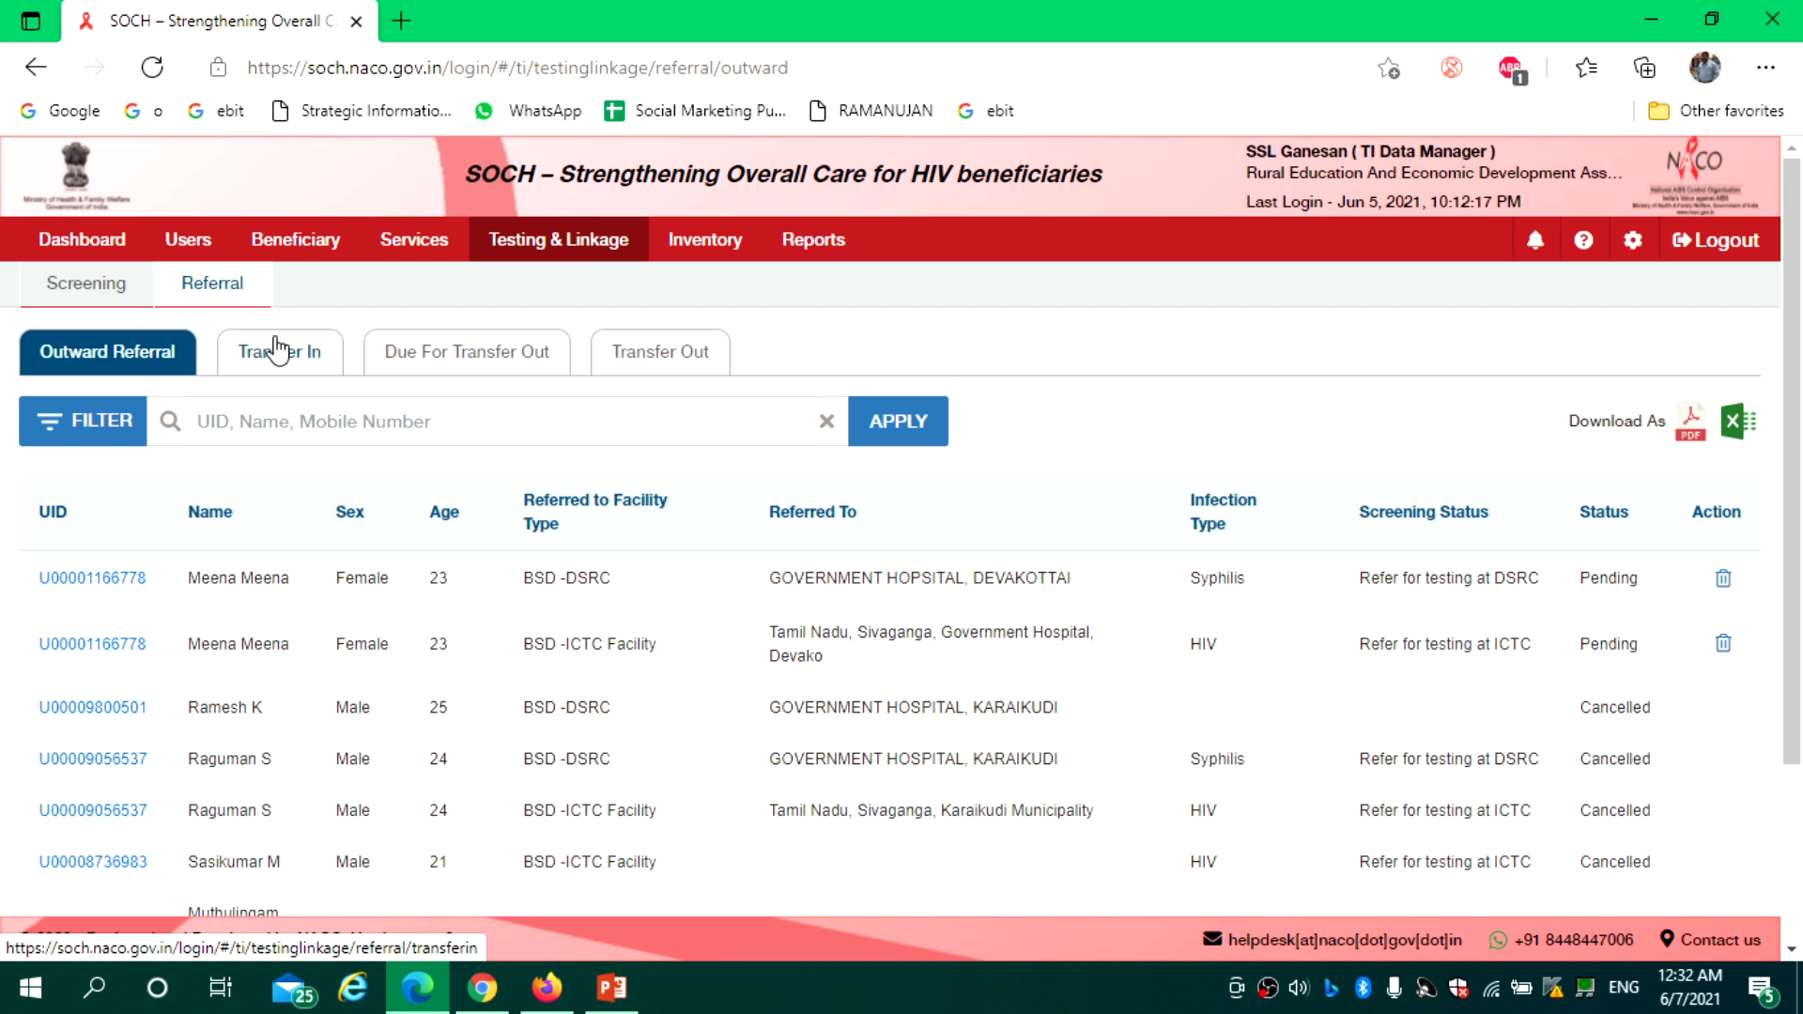
left_click(256, 363)
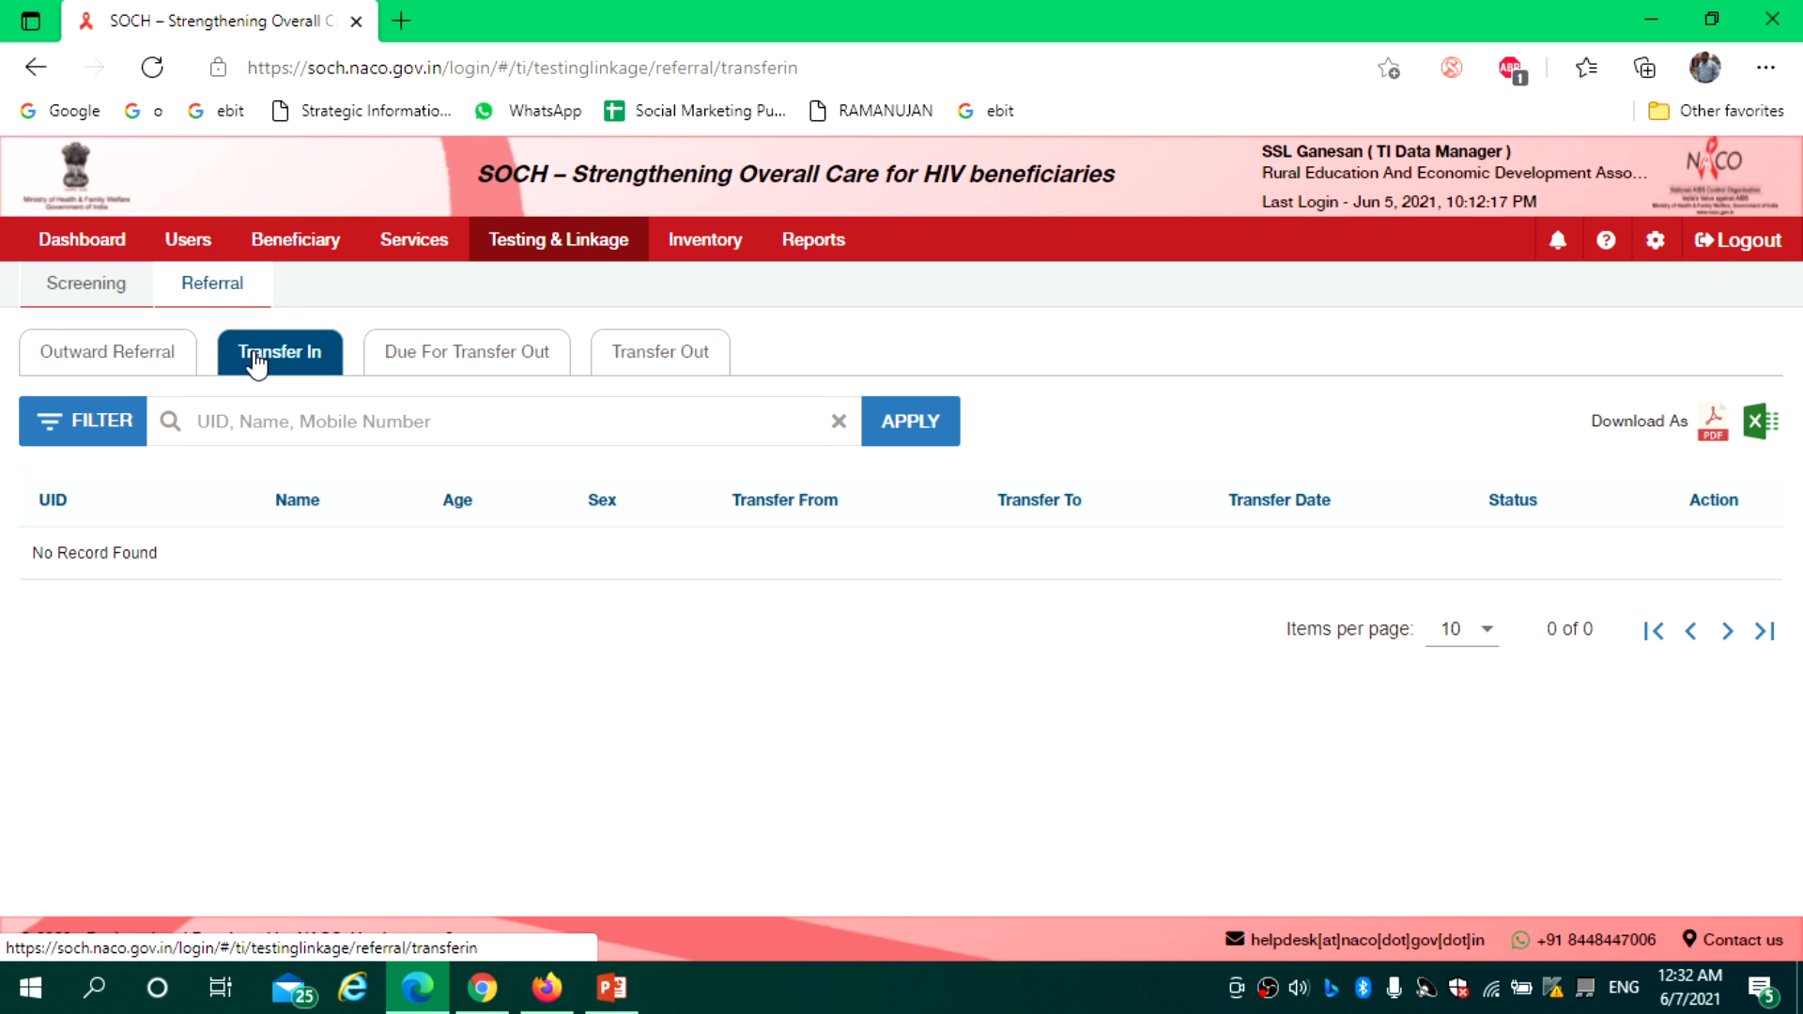
left_click(437, 362)
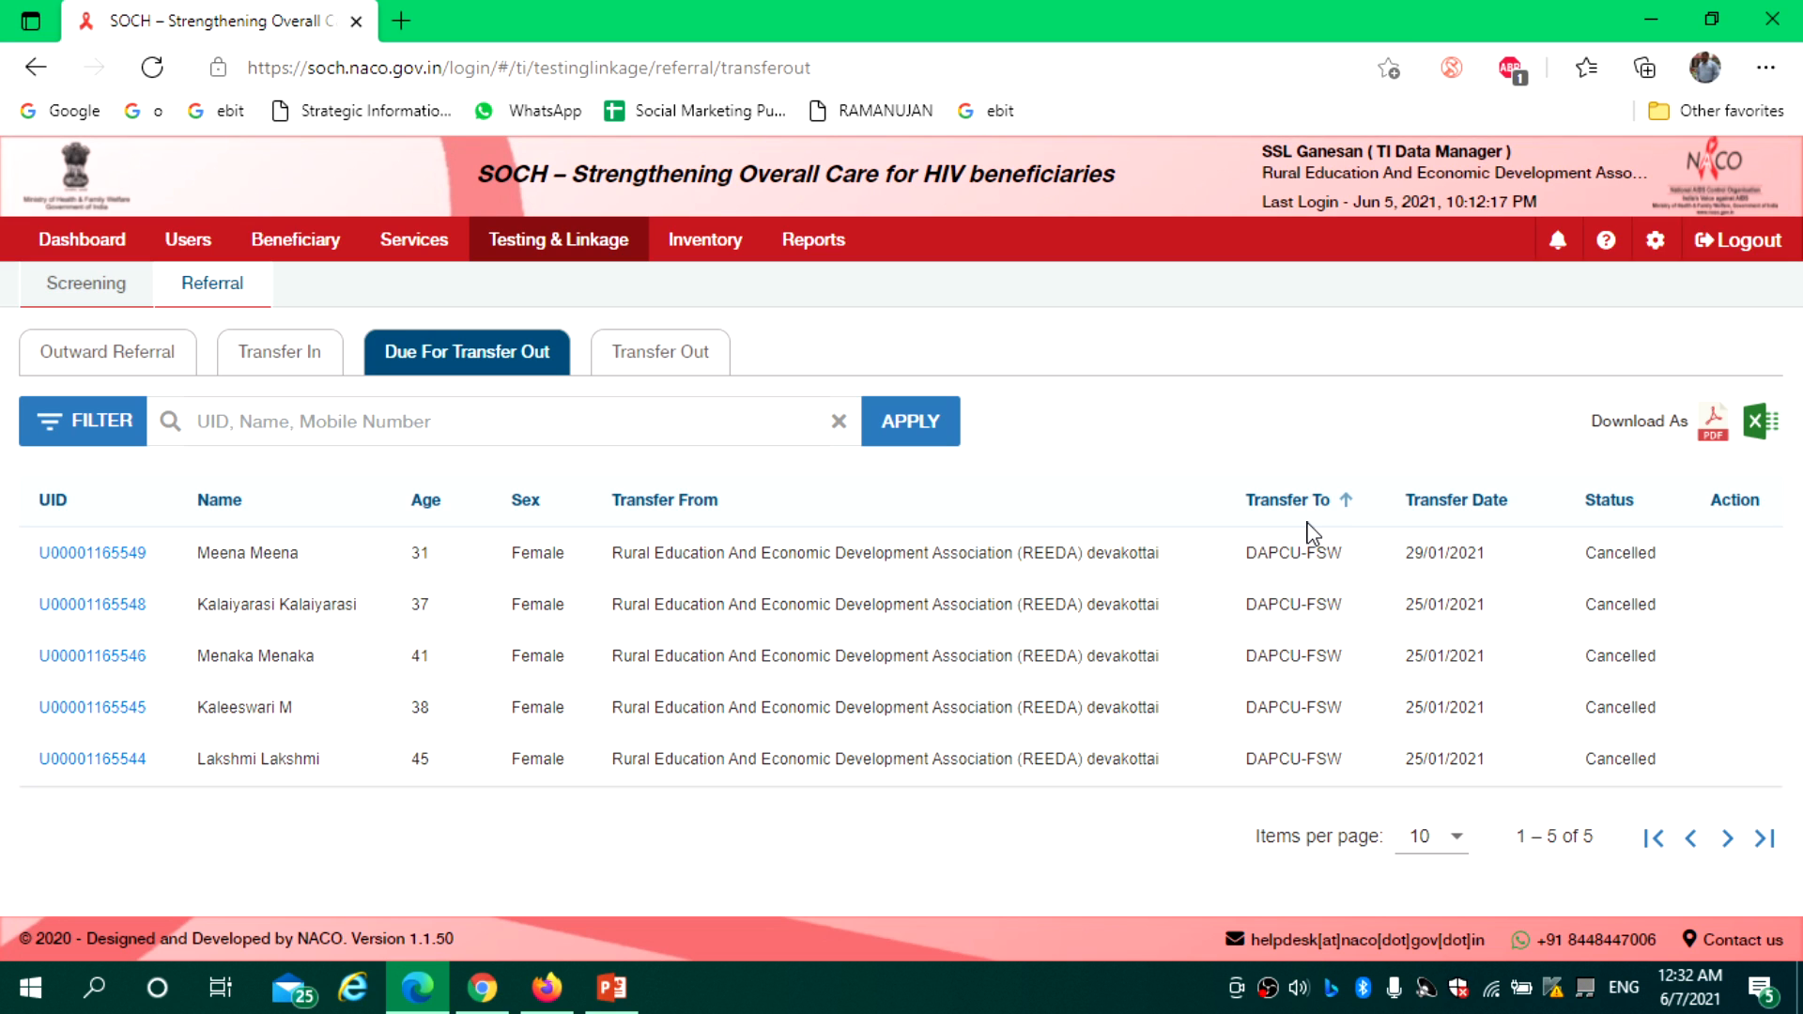
left_click(690, 354)
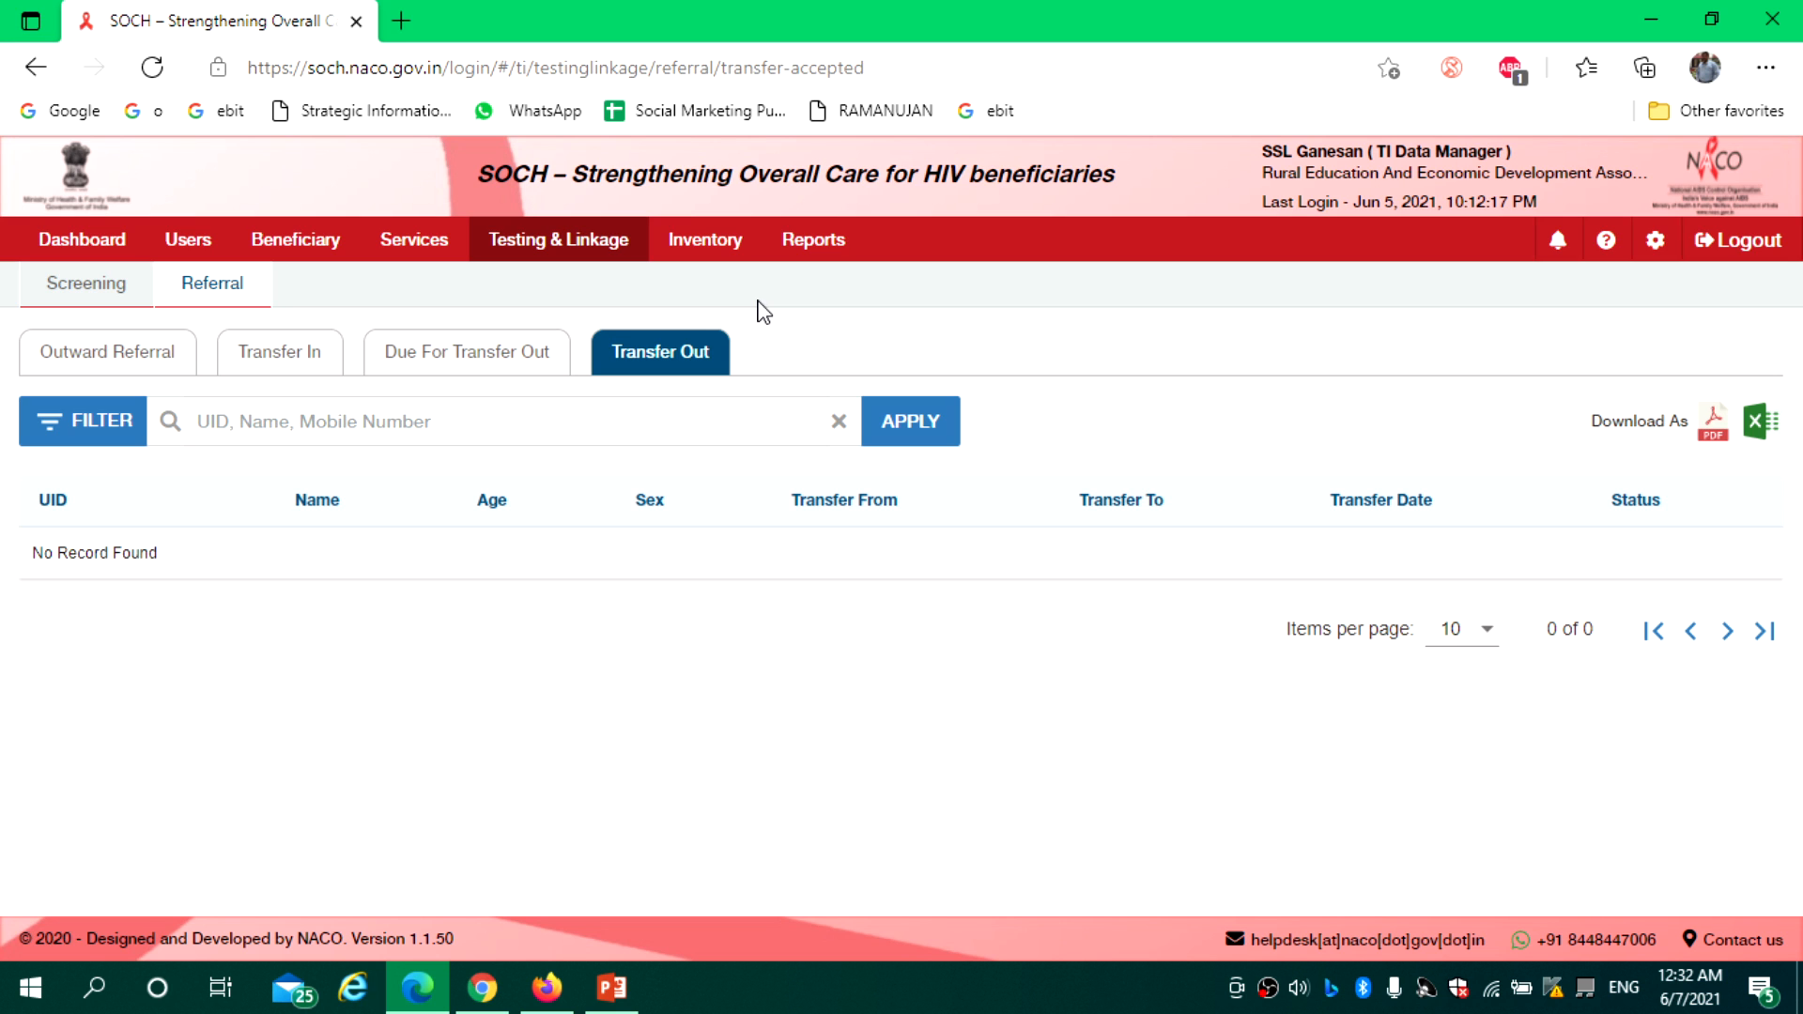
left_click(272, 250)
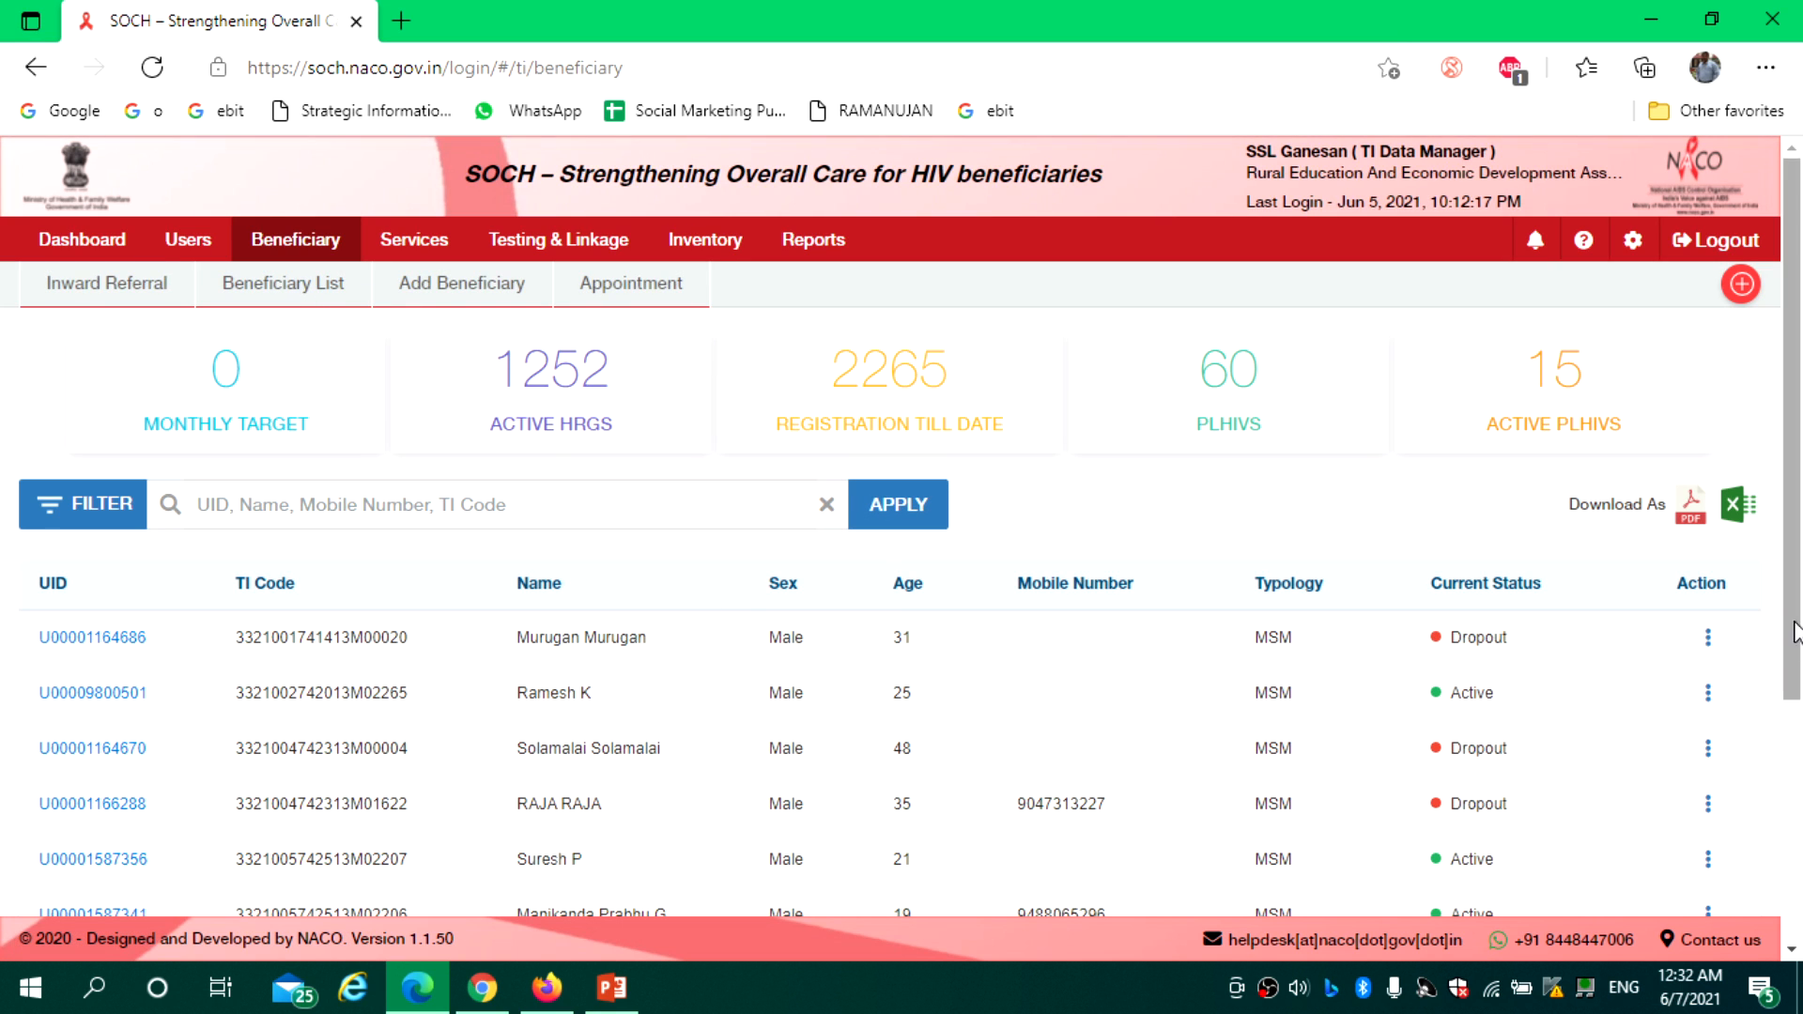
Edit the second beneficiary's record and set Is Transfer to Yes
left_click_drag(1790, 634, 1800, 737)
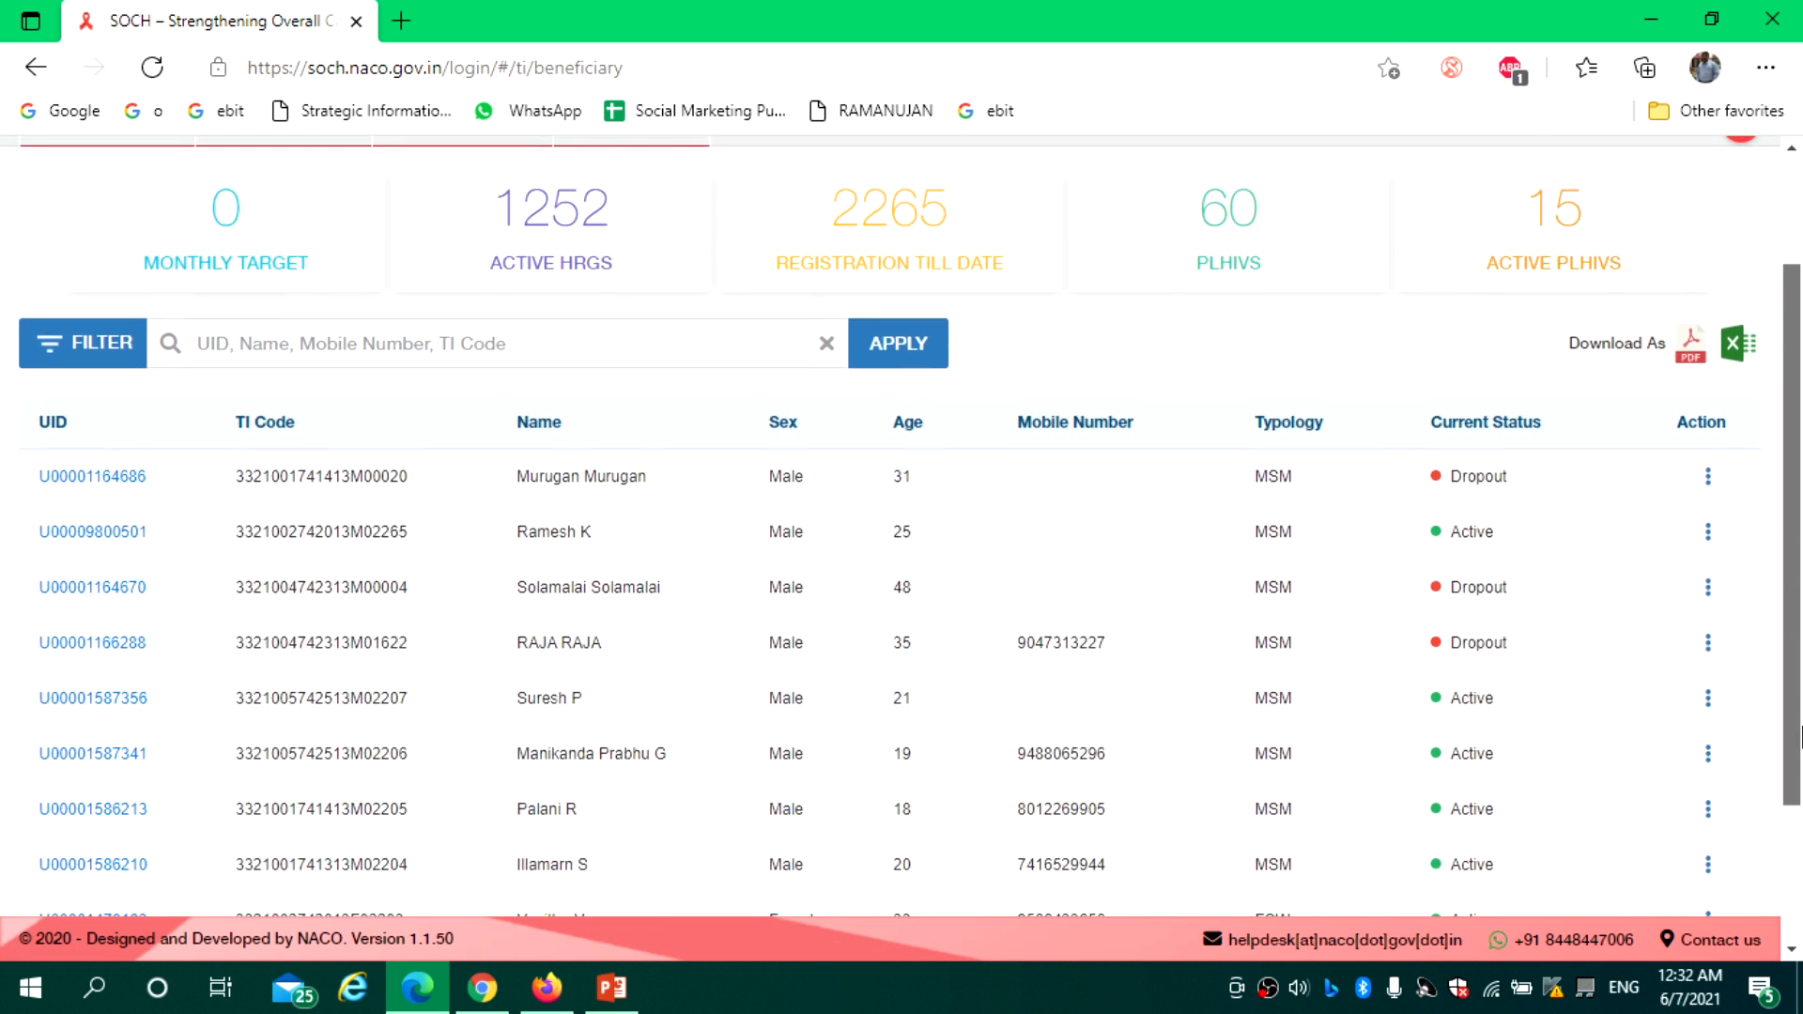
left_click(1710, 538)
left_click(1586, 587)
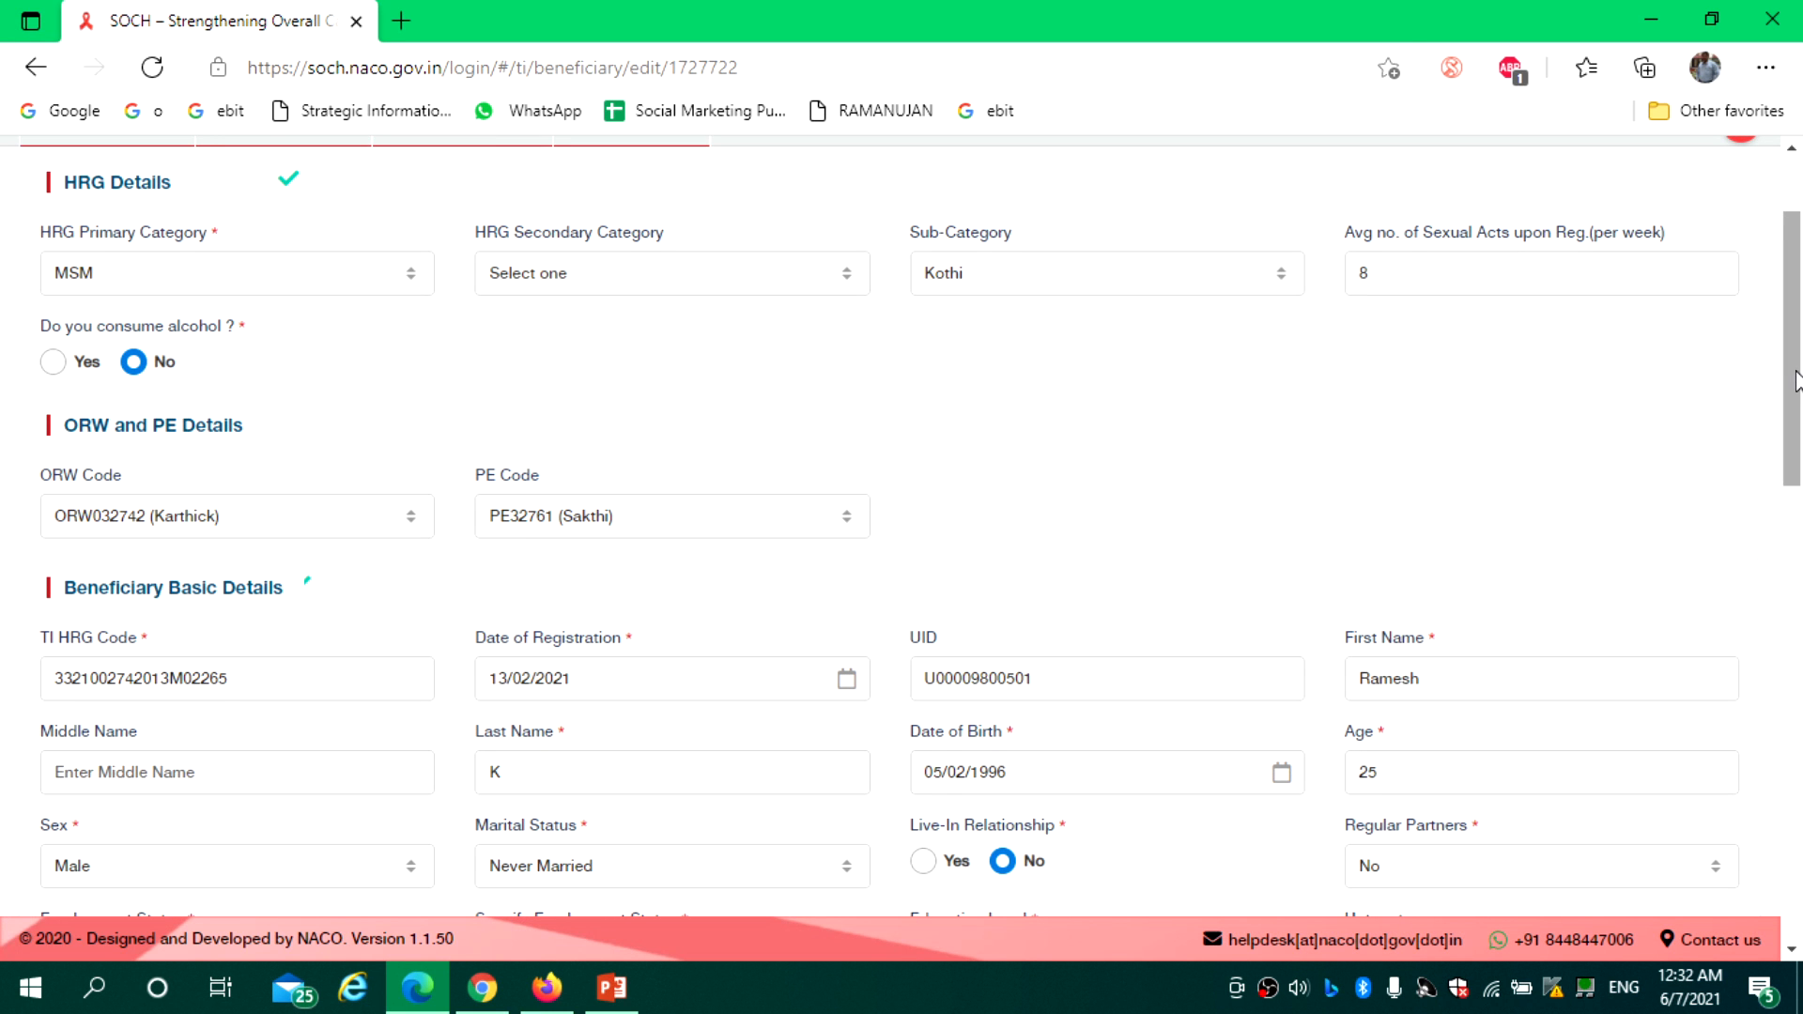
left_click_drag(1794, 420, 1799, 907)
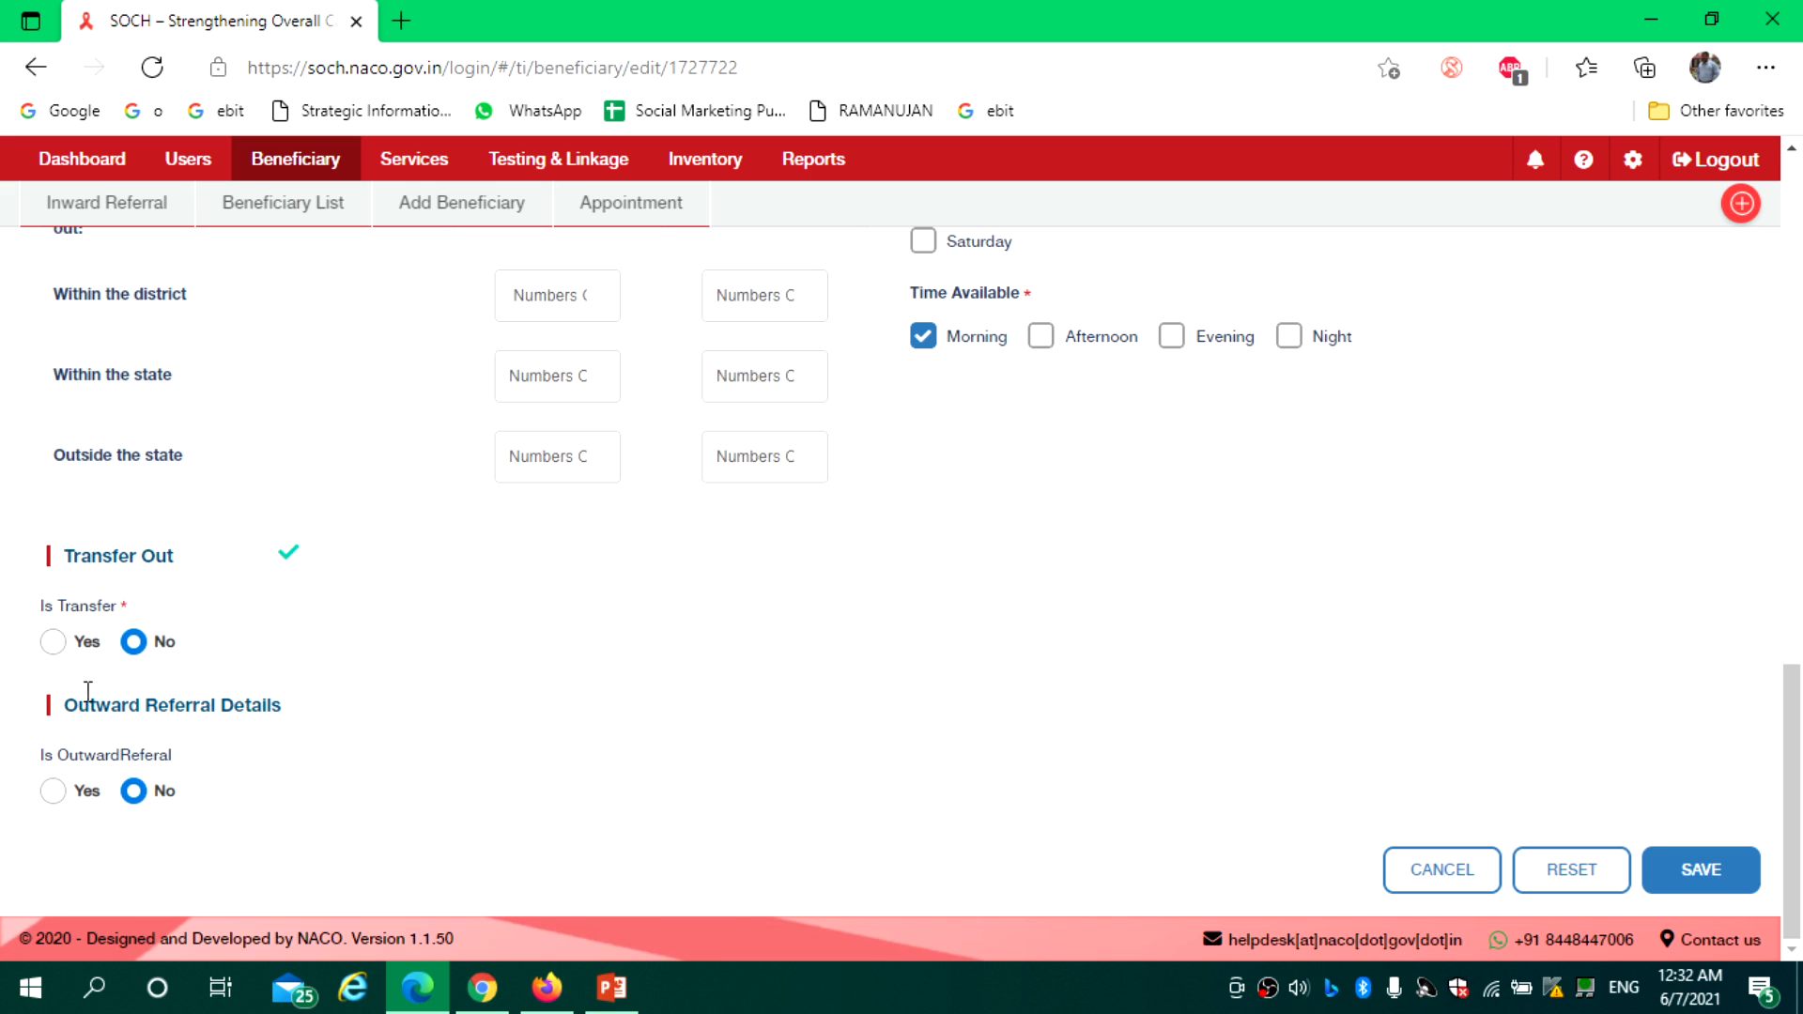
left_click(53, 642)
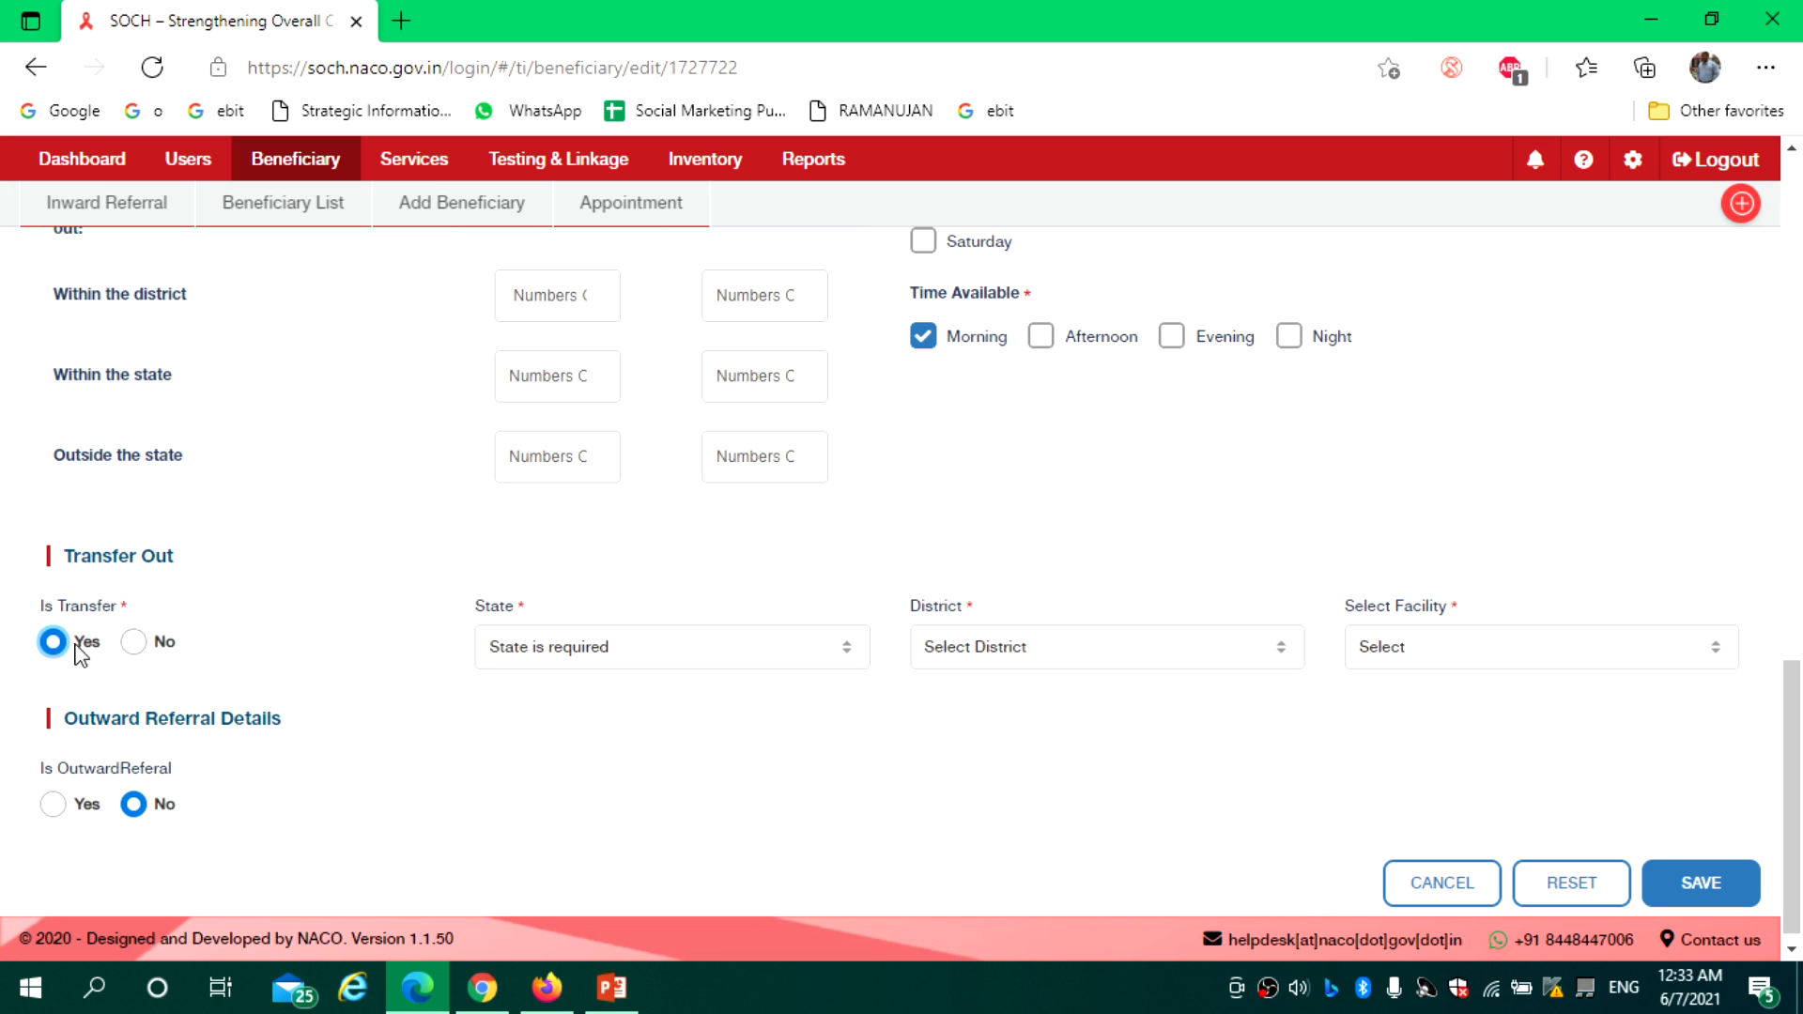
Set the transfer destination to state TAMIL NADU and district CHENNAI, leaving the facility unselected
left_click(612, 654)
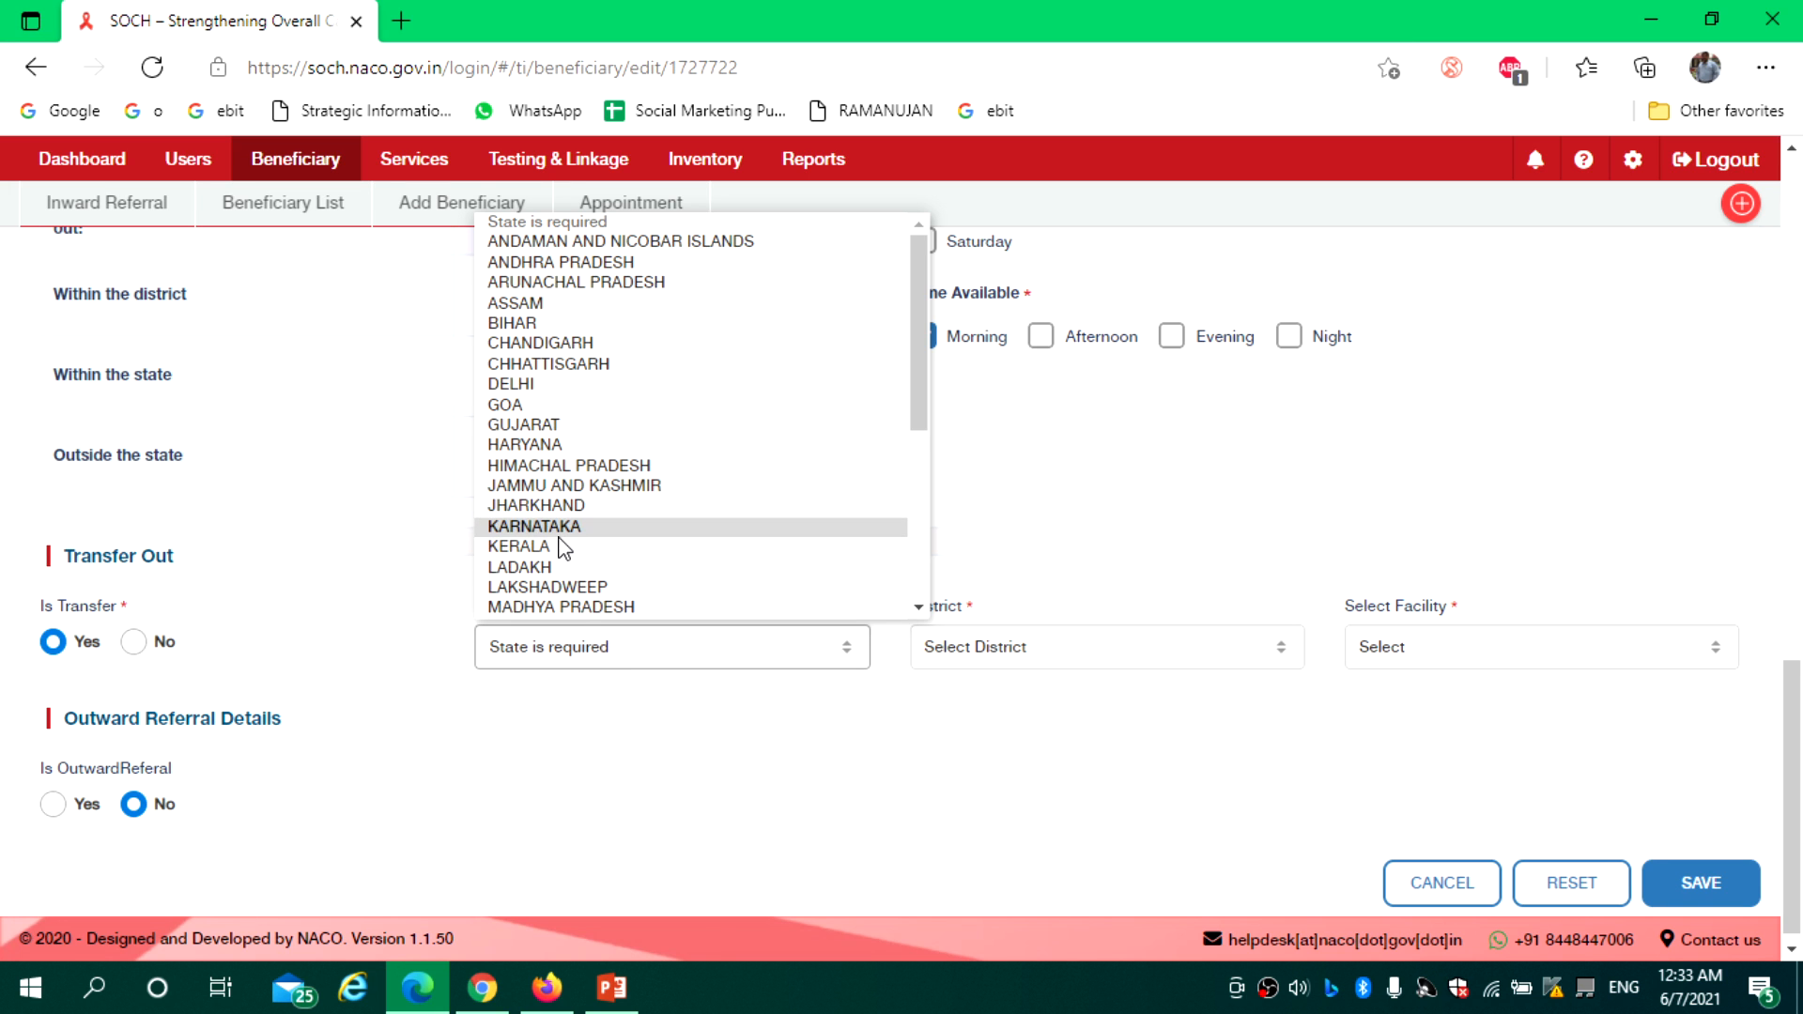
key("t")
left_click(553, 608)
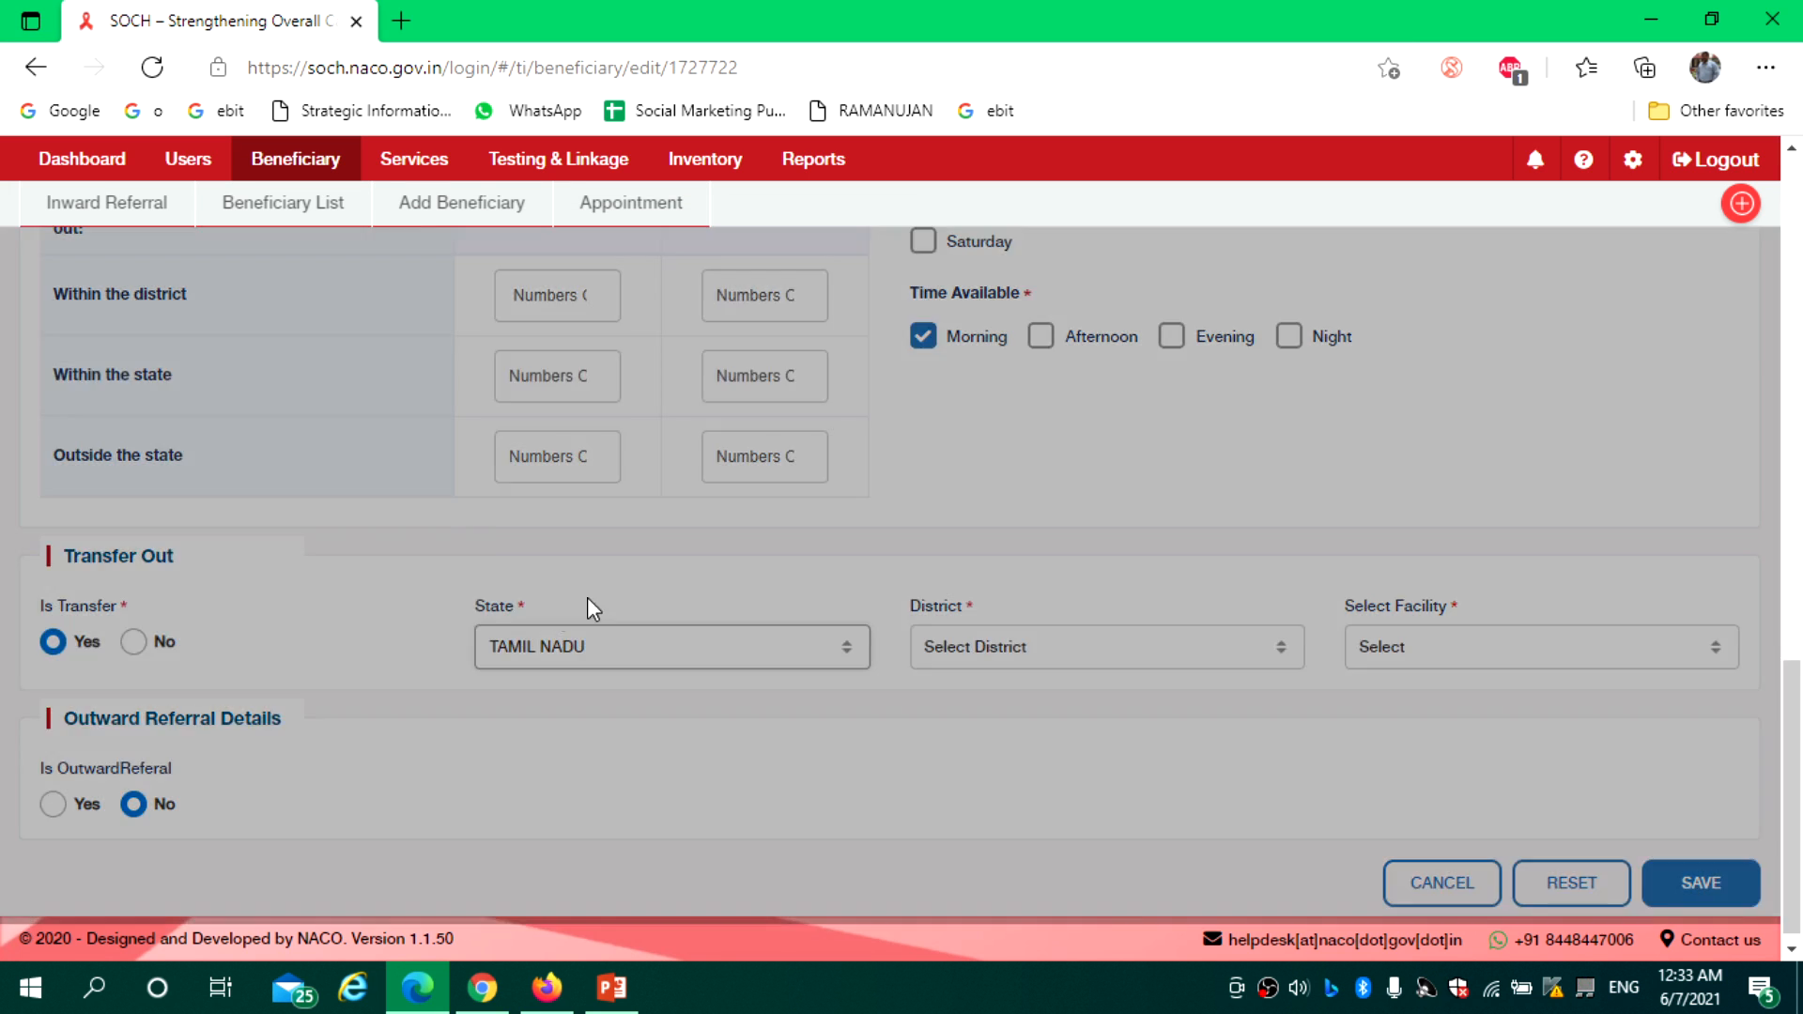
left_click(1028, 648)
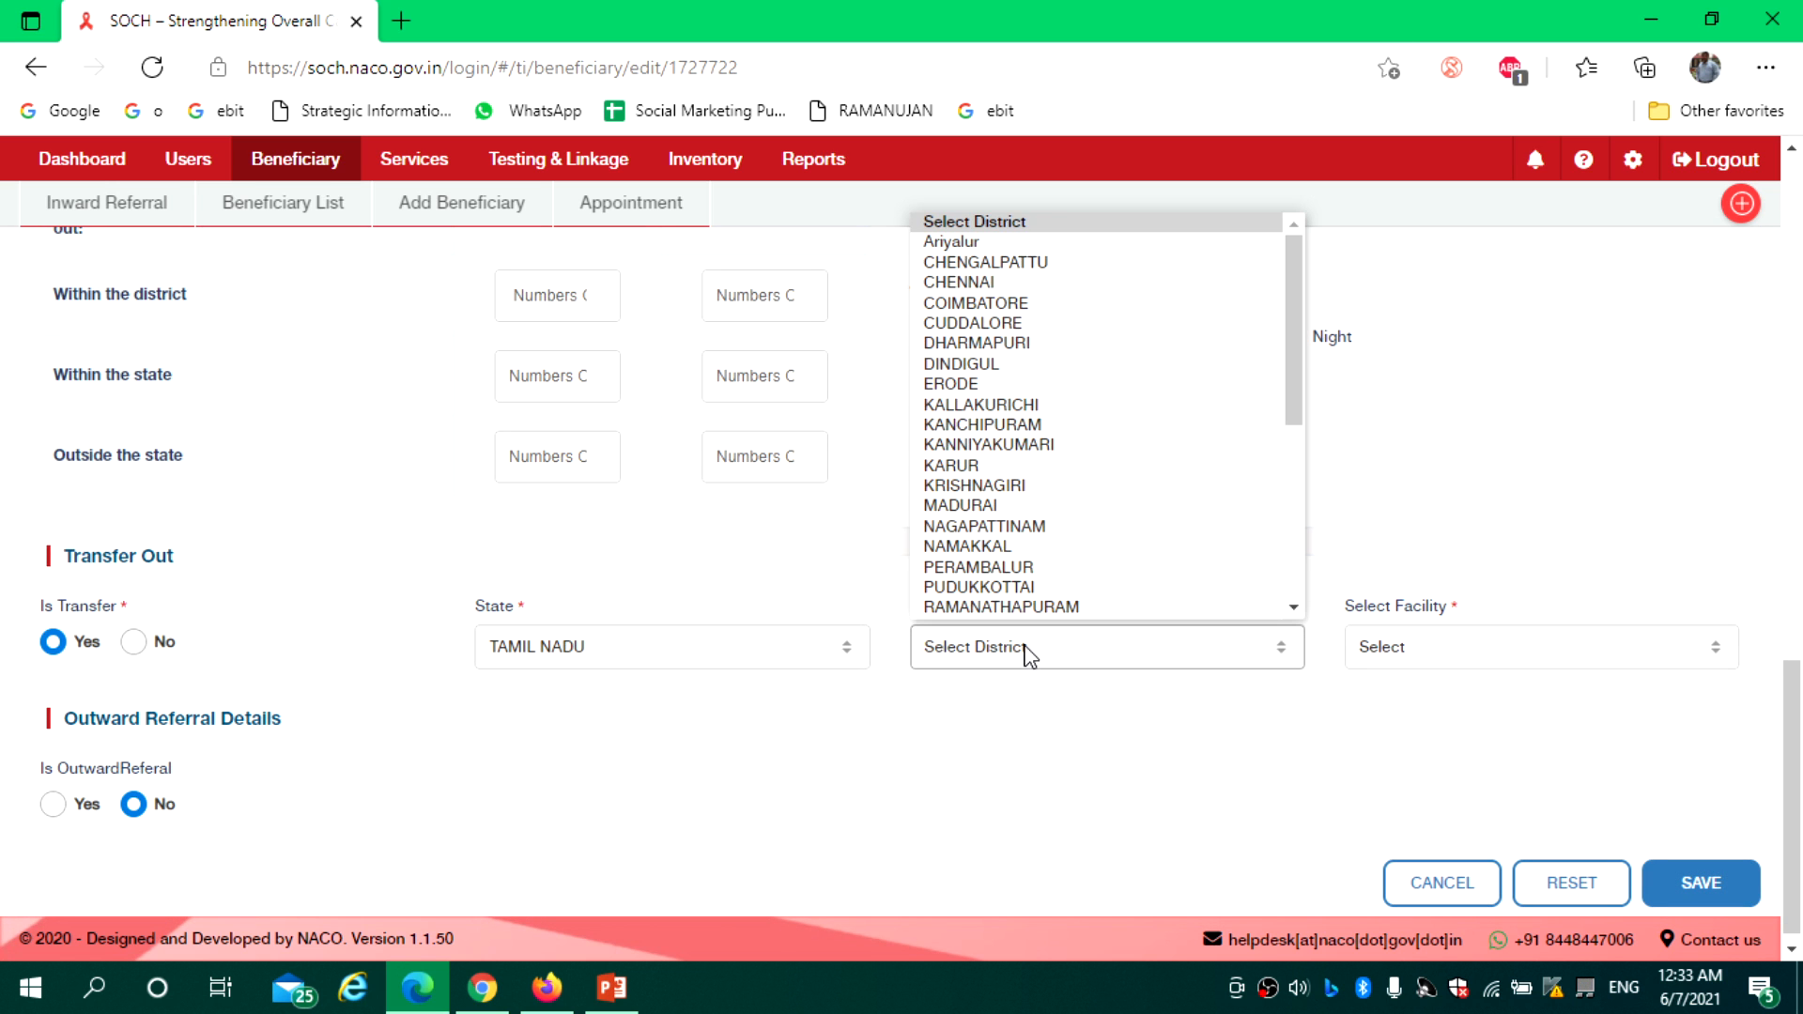
left_click(977, 283)
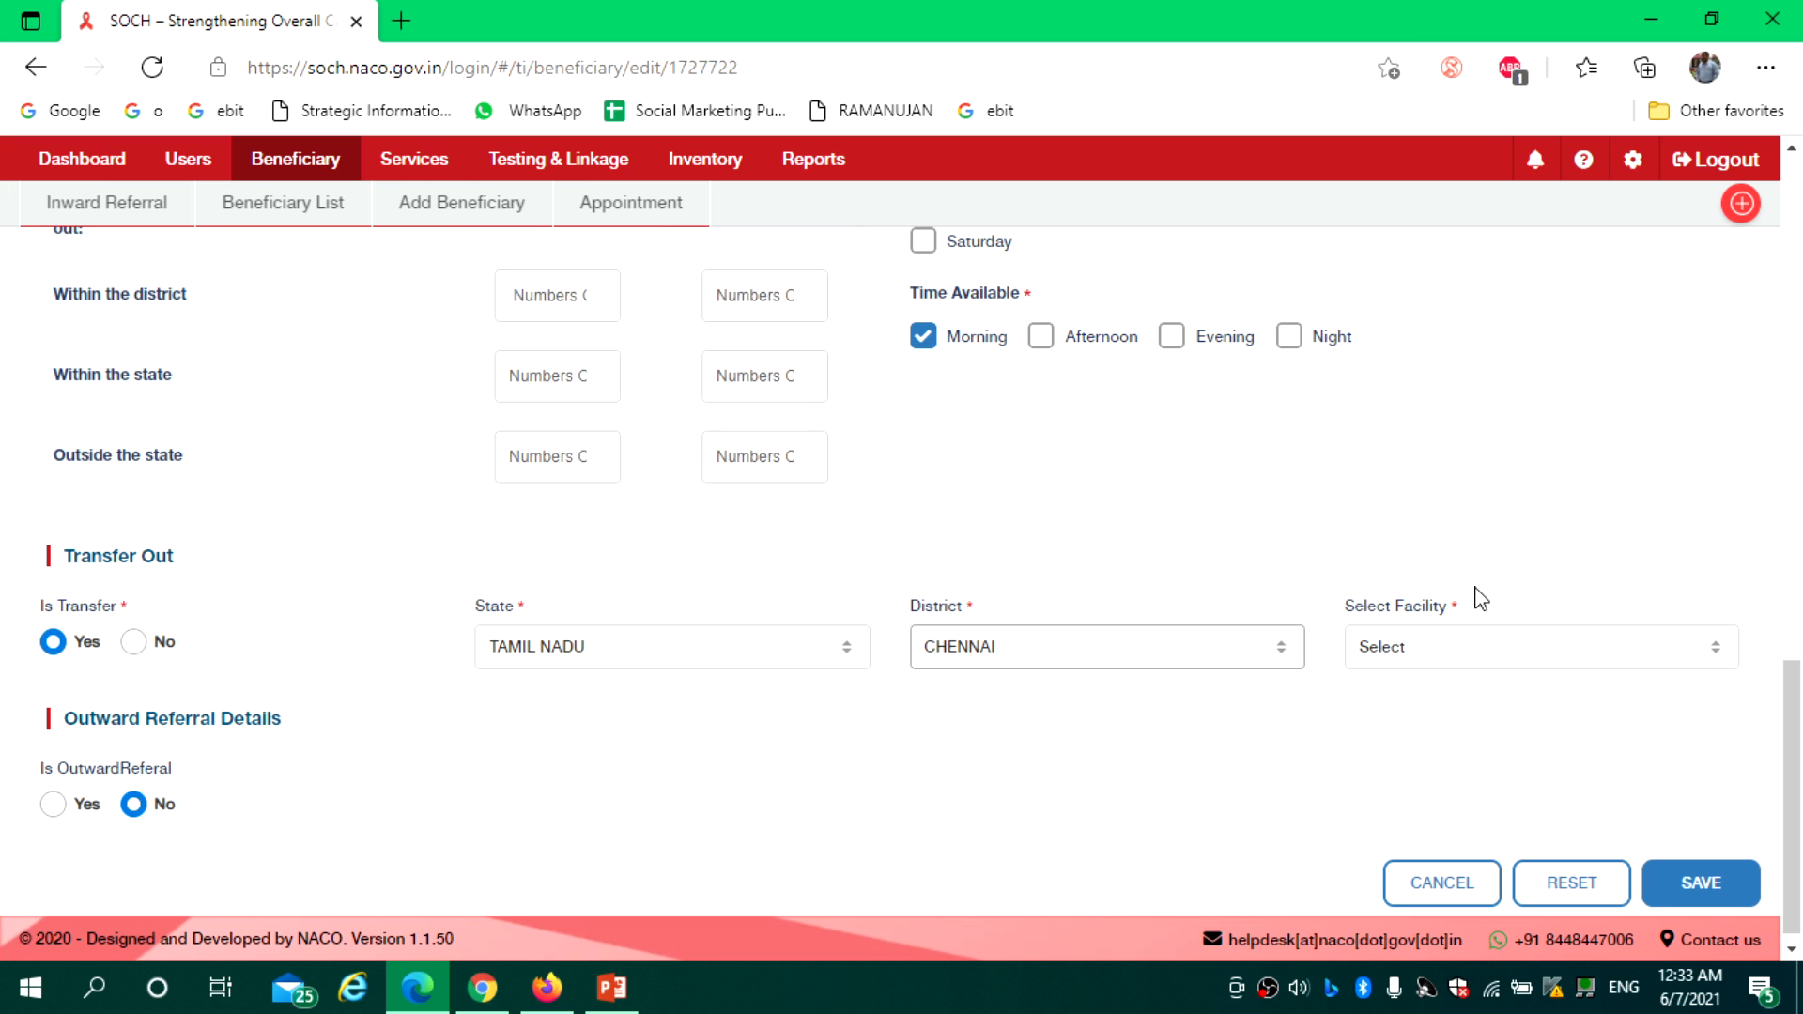
left_click(1486, 662)
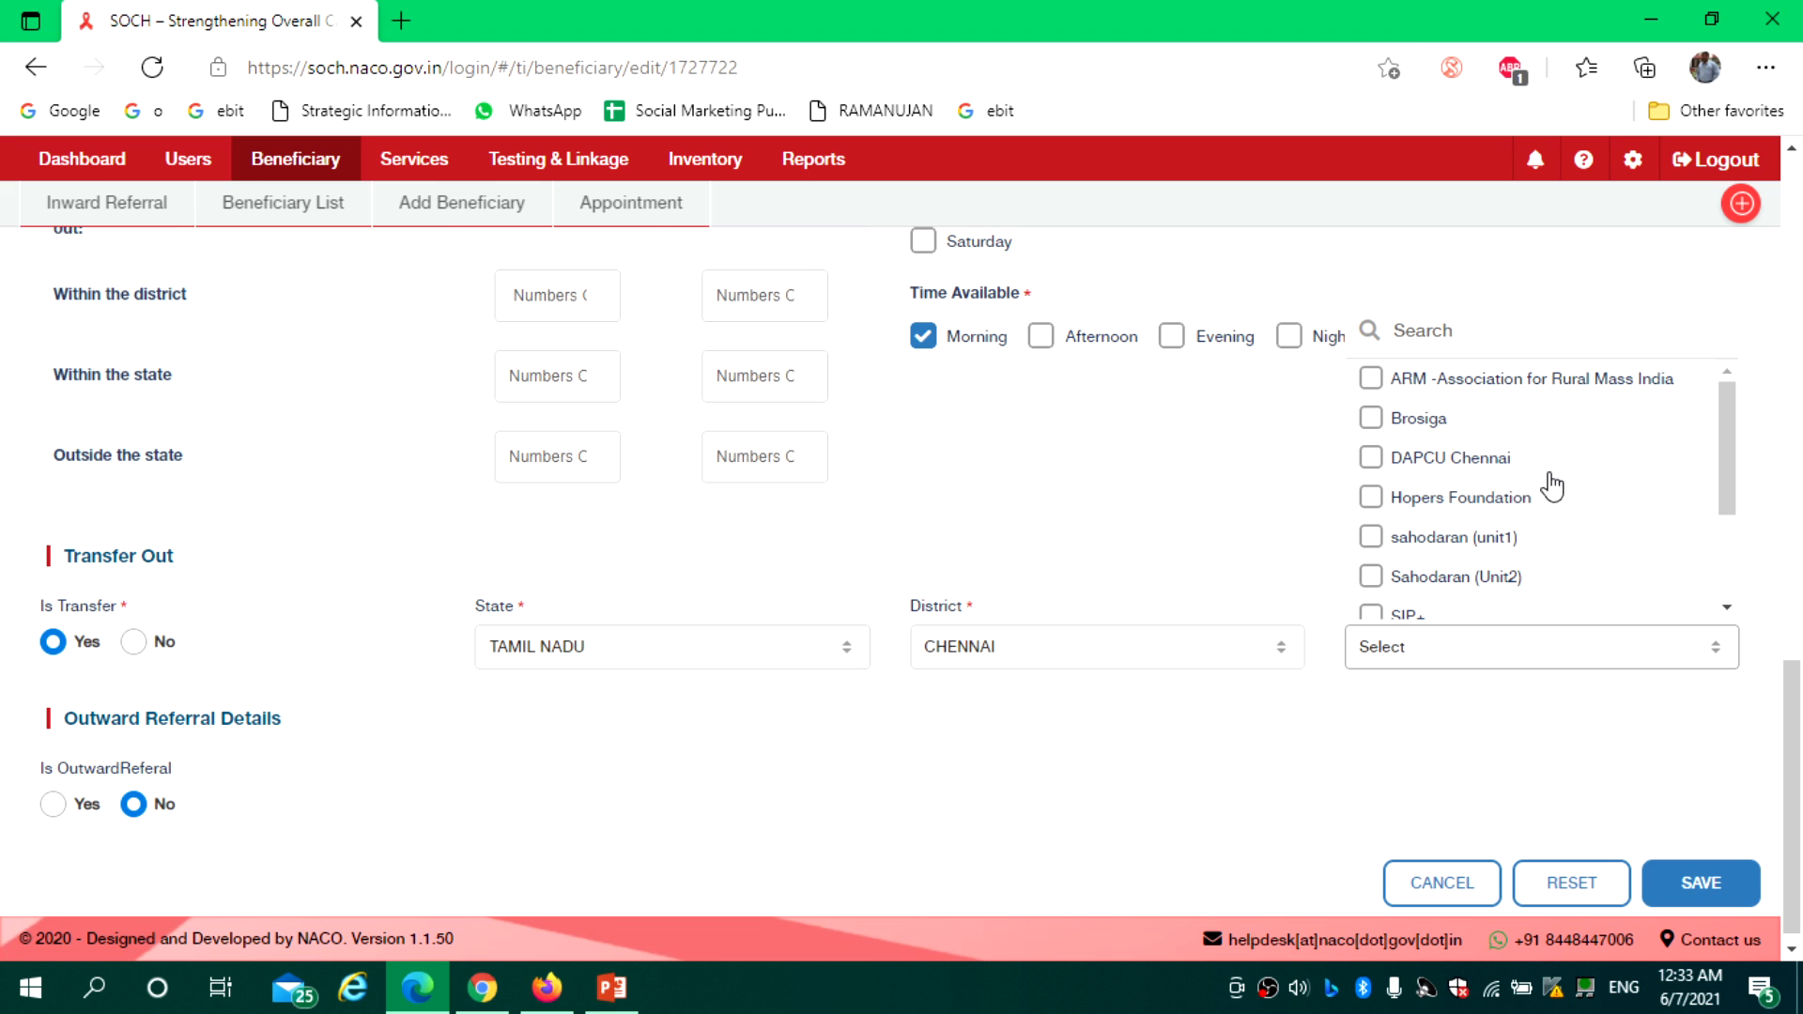
left_click_drag(1726, 462, 1736, 591)
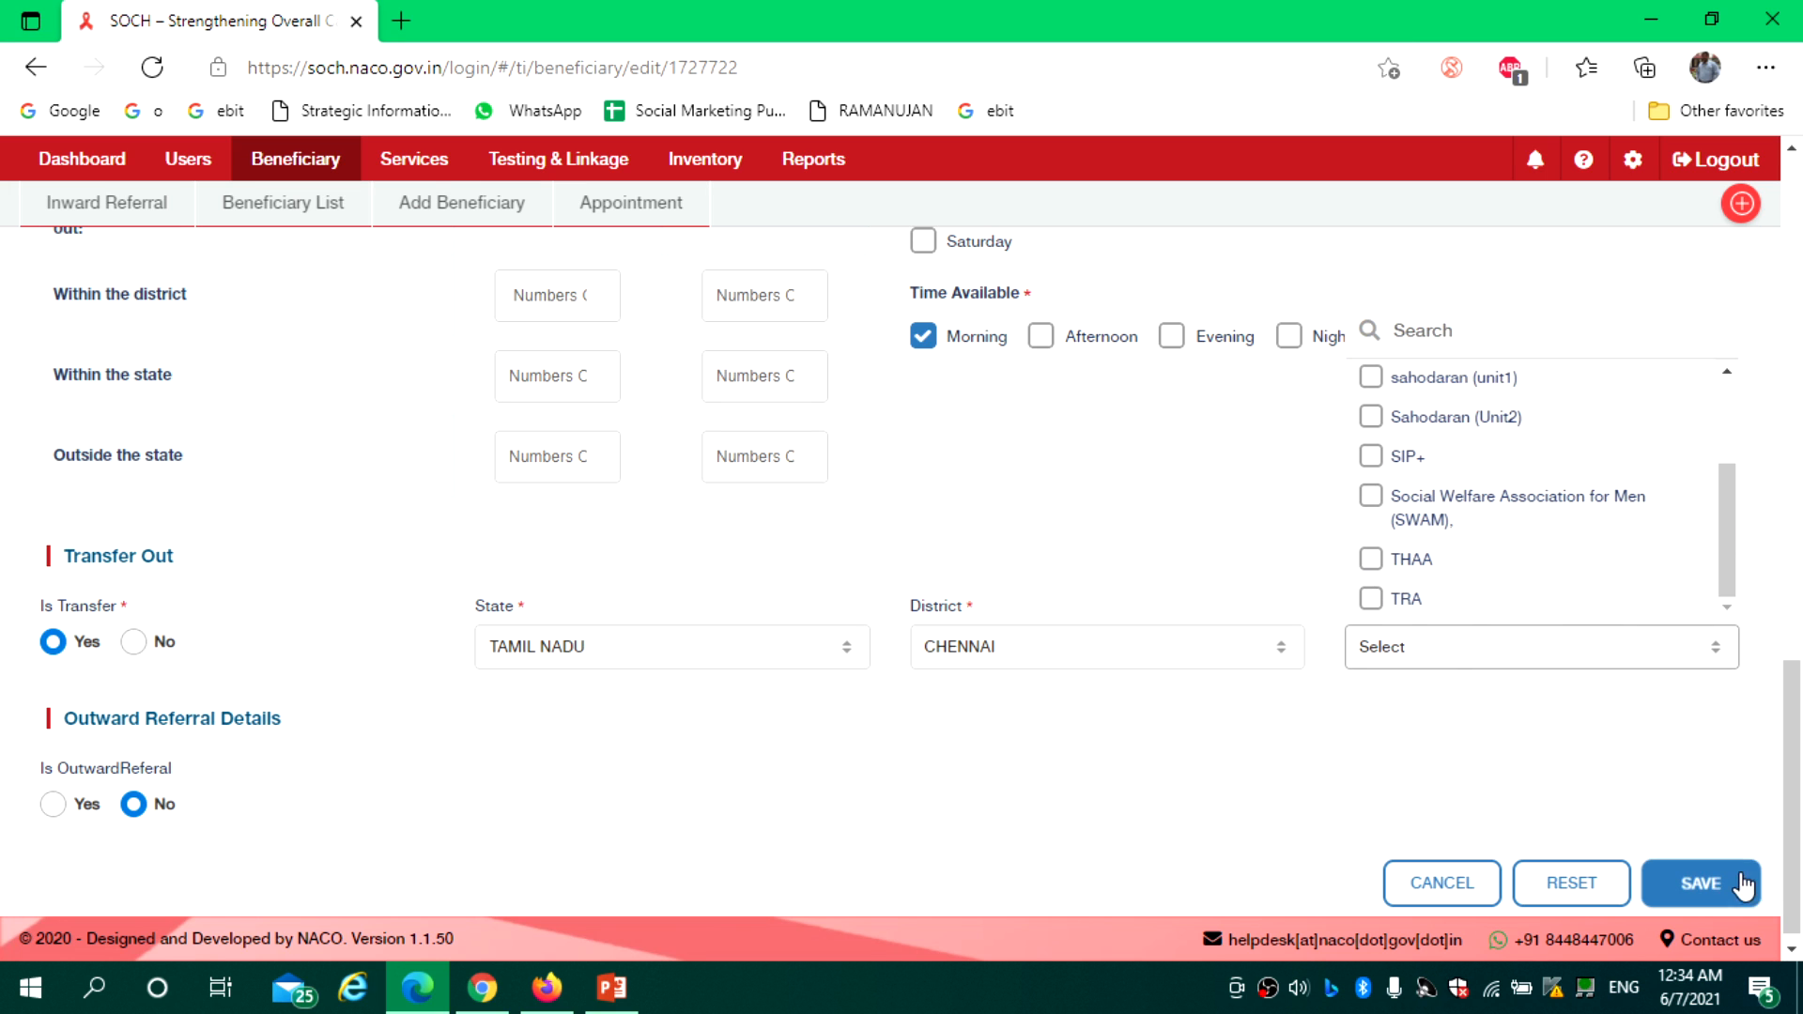
left_click_drag(1794, 772, 1794, 263)
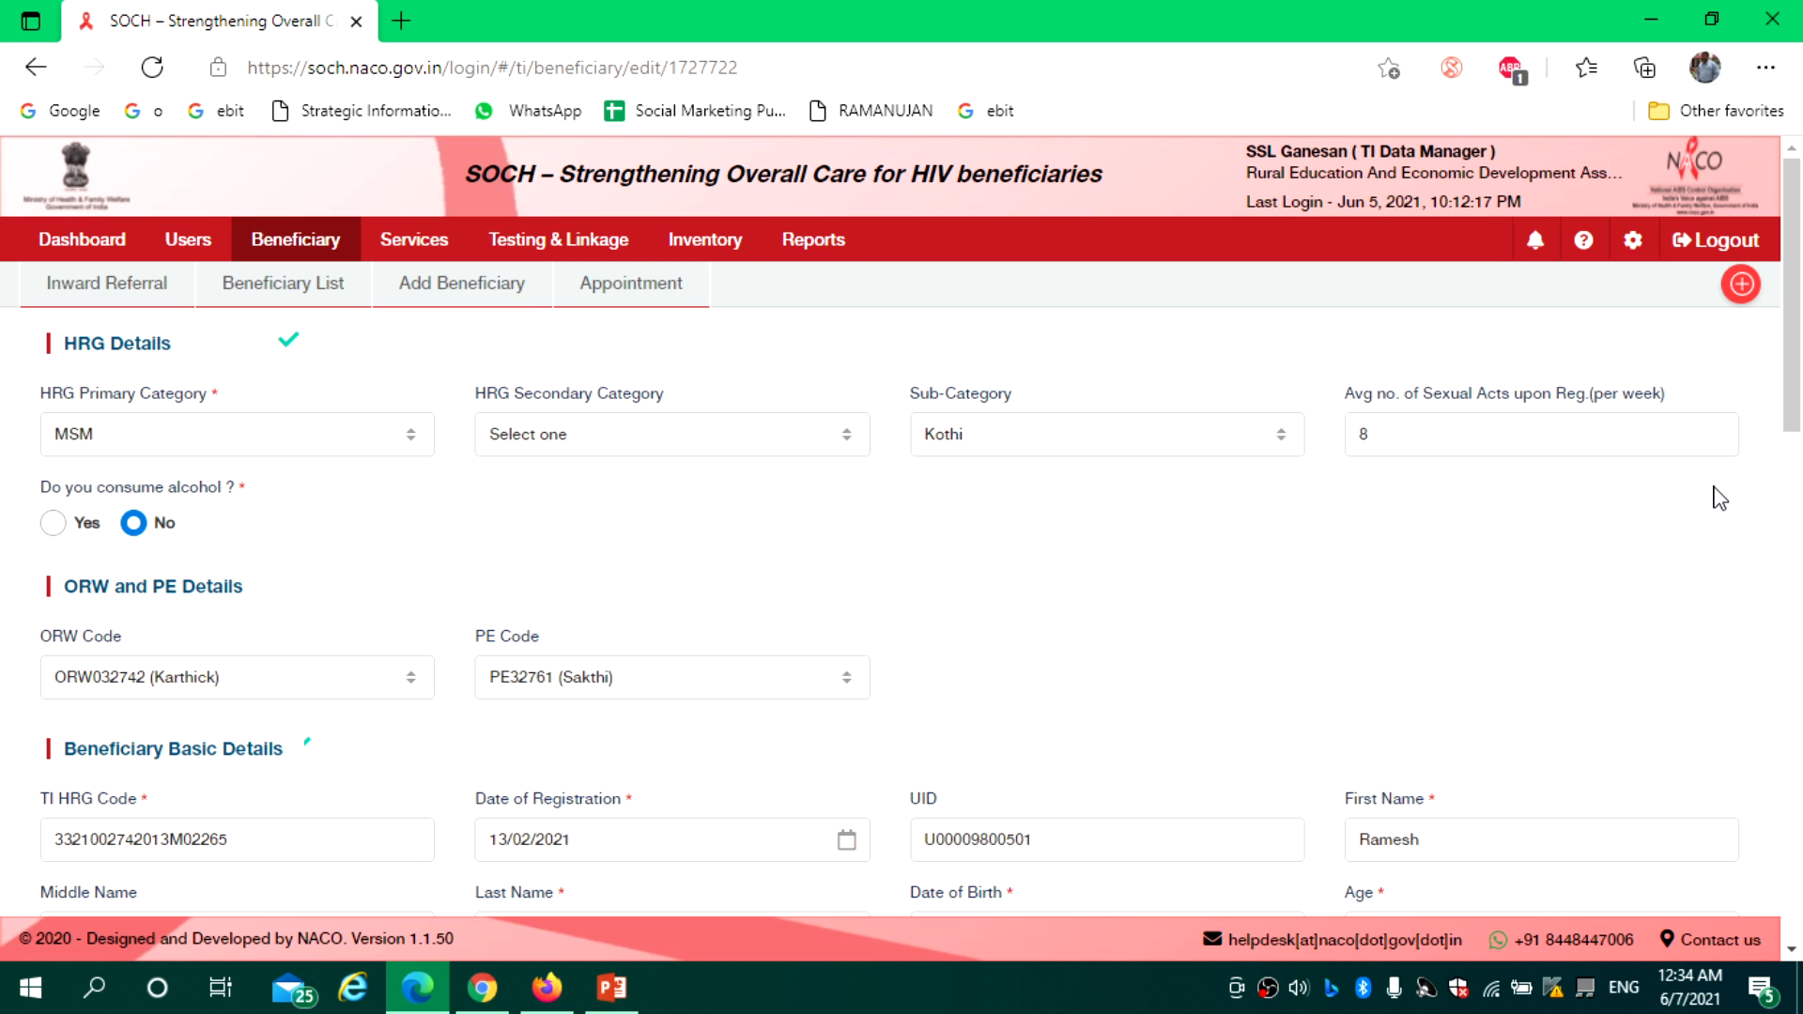
Leave the beneficiary edit form without saving and view the Inward Referral list
left_click(110, 288)
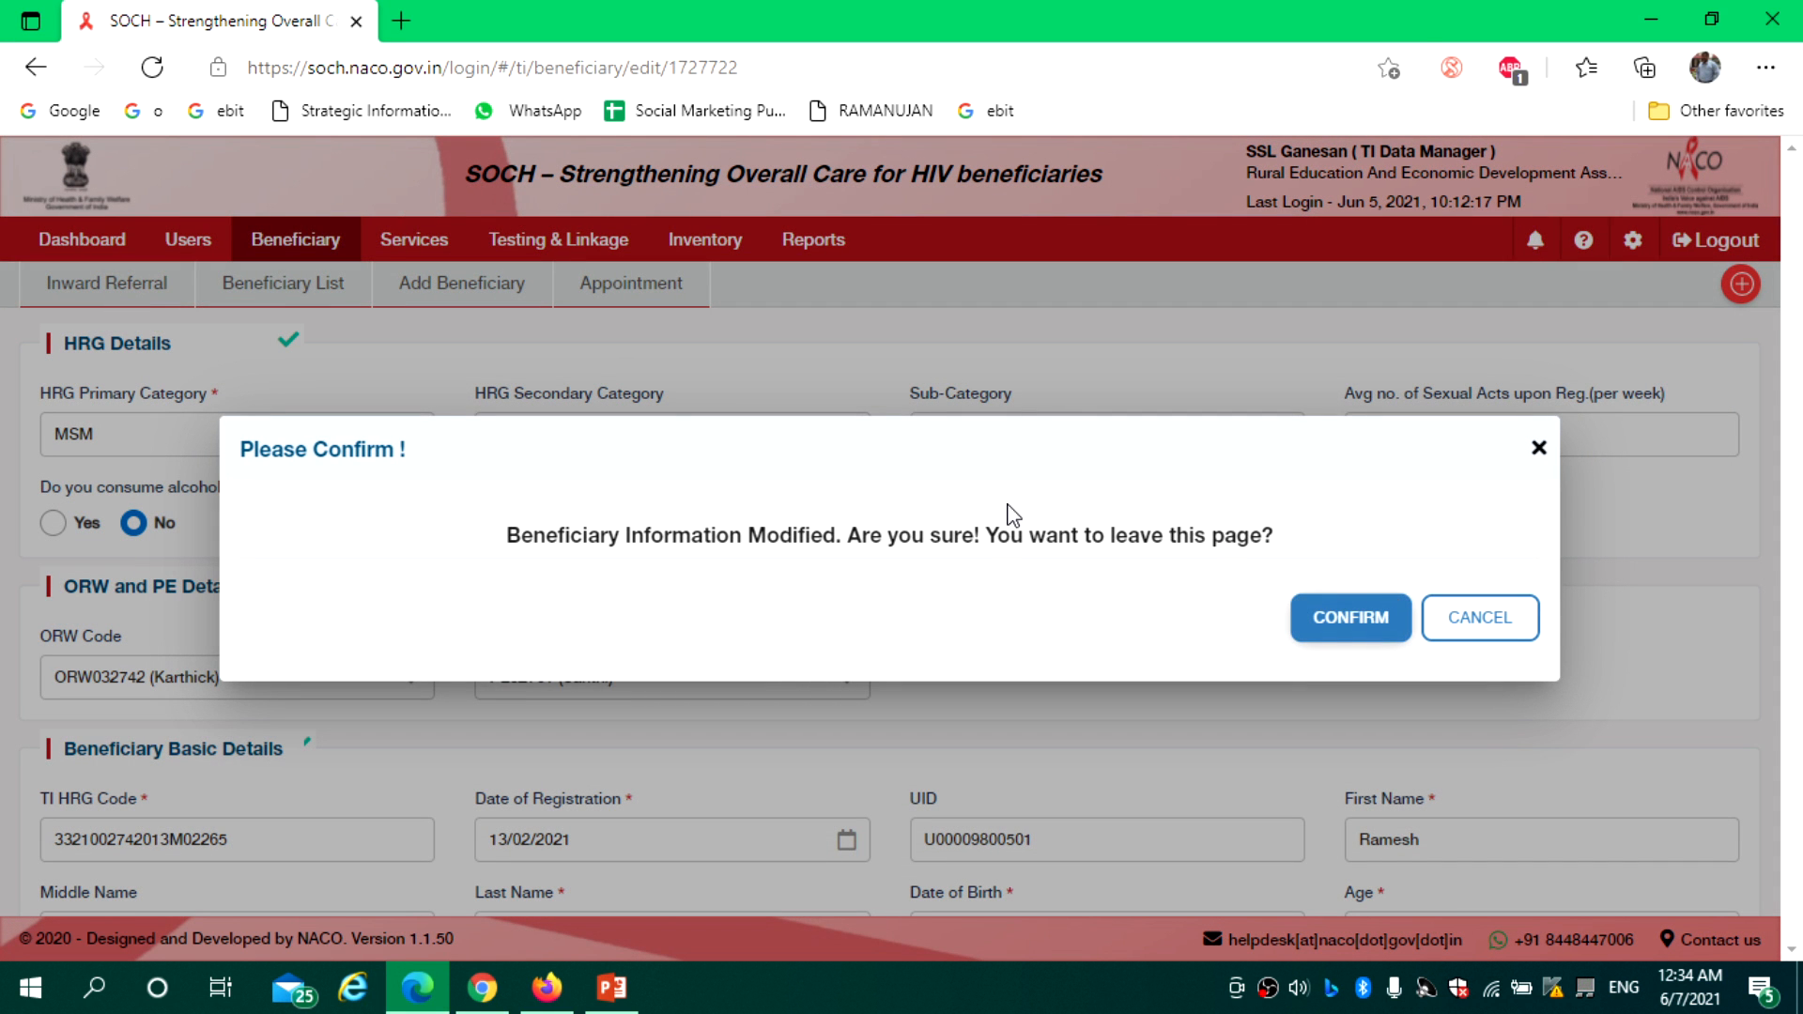
left_click(1364, 619)
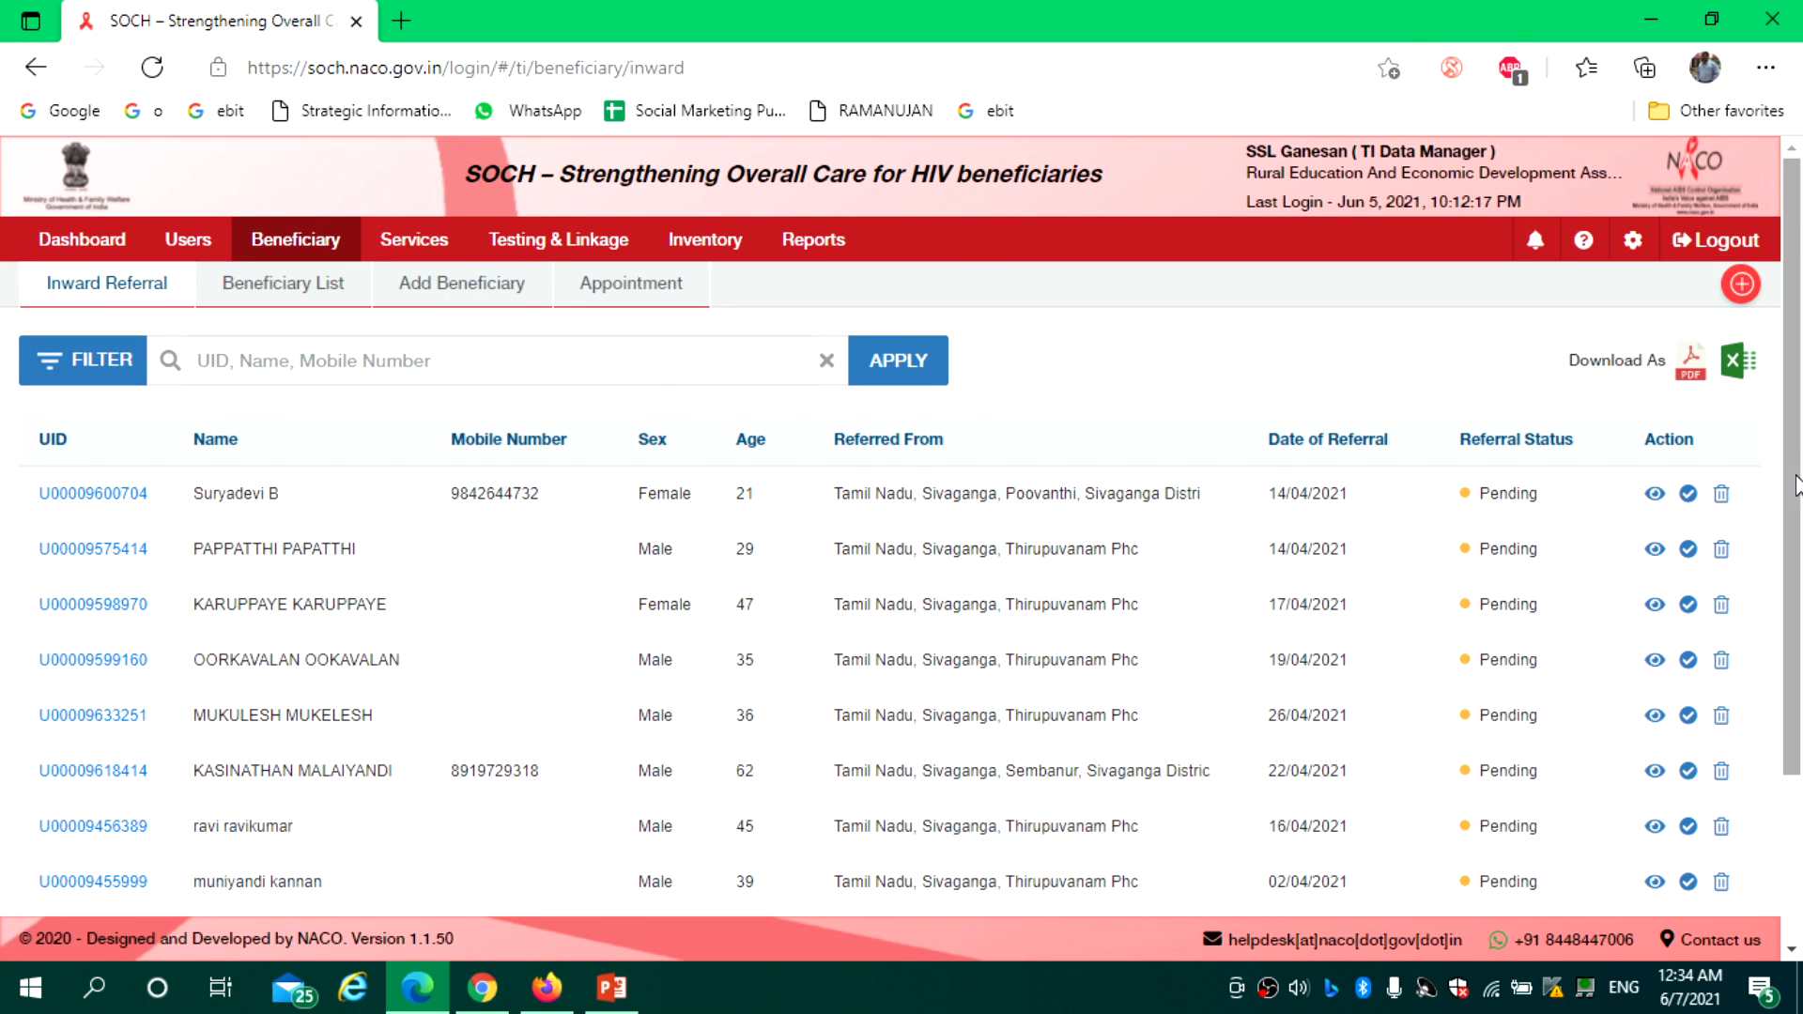
scroll(1795, 479, "down", 2)
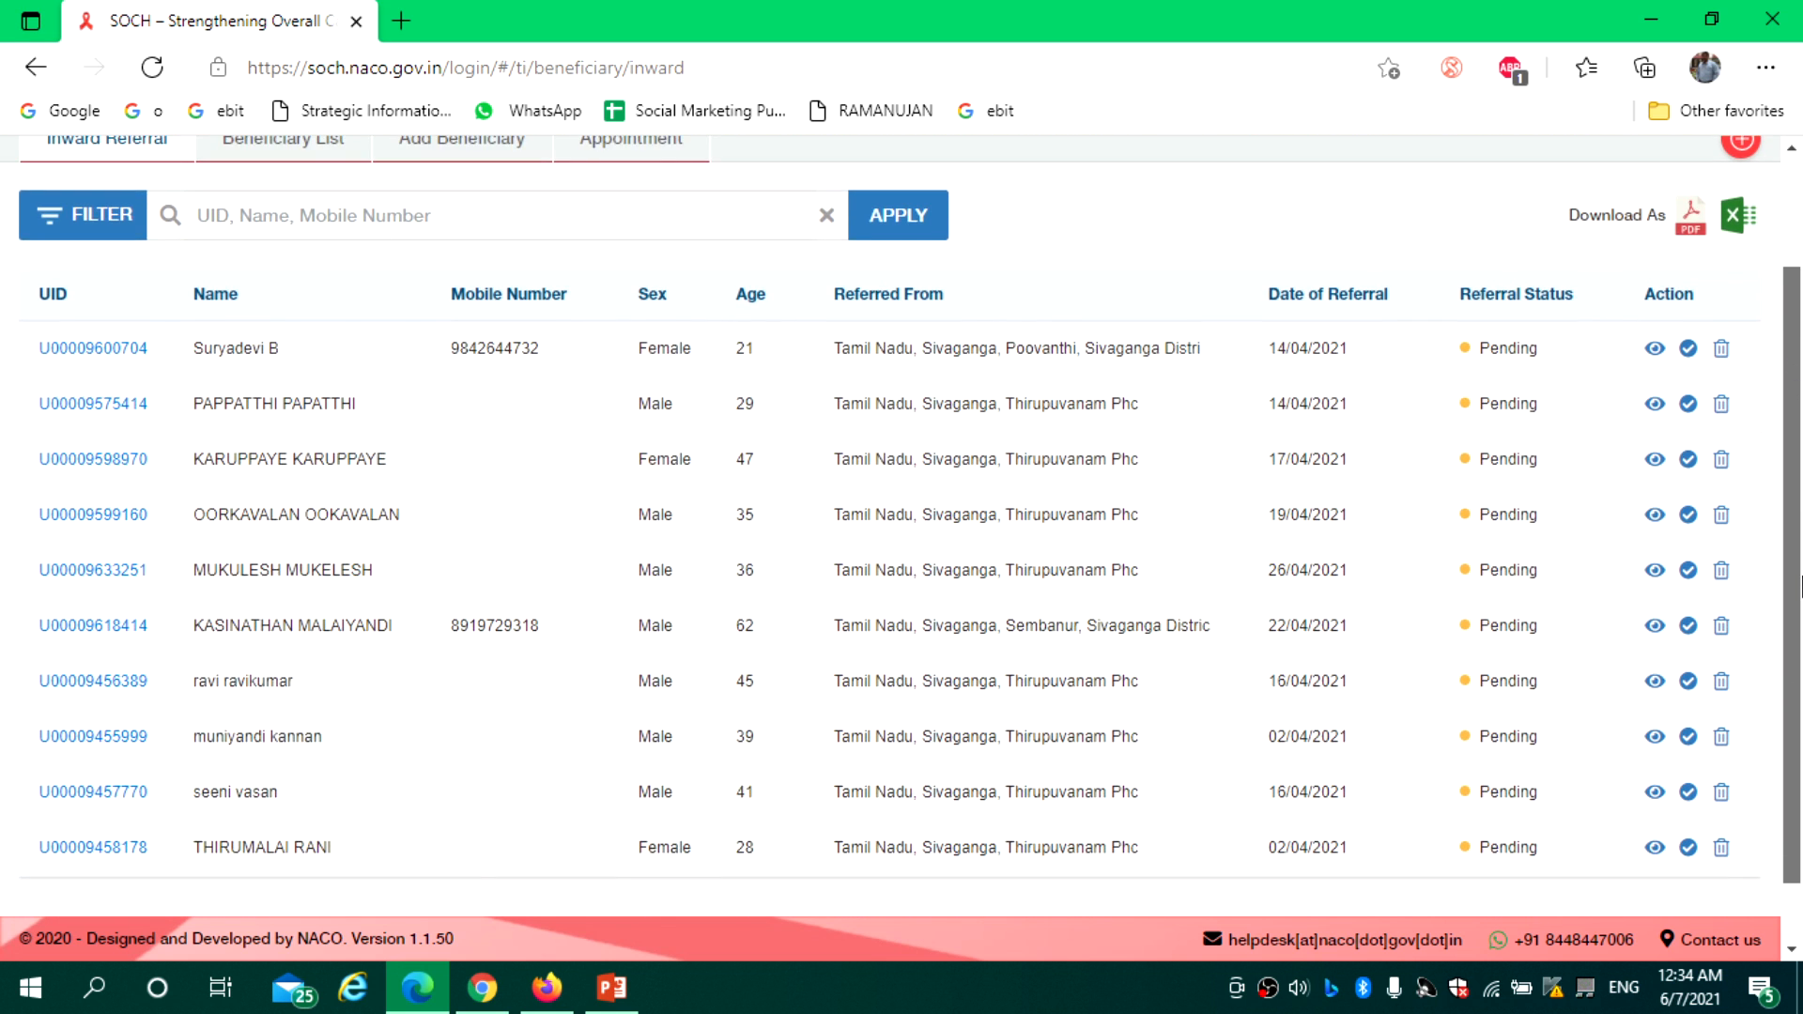
scroll(1795, 406, "up", 2)
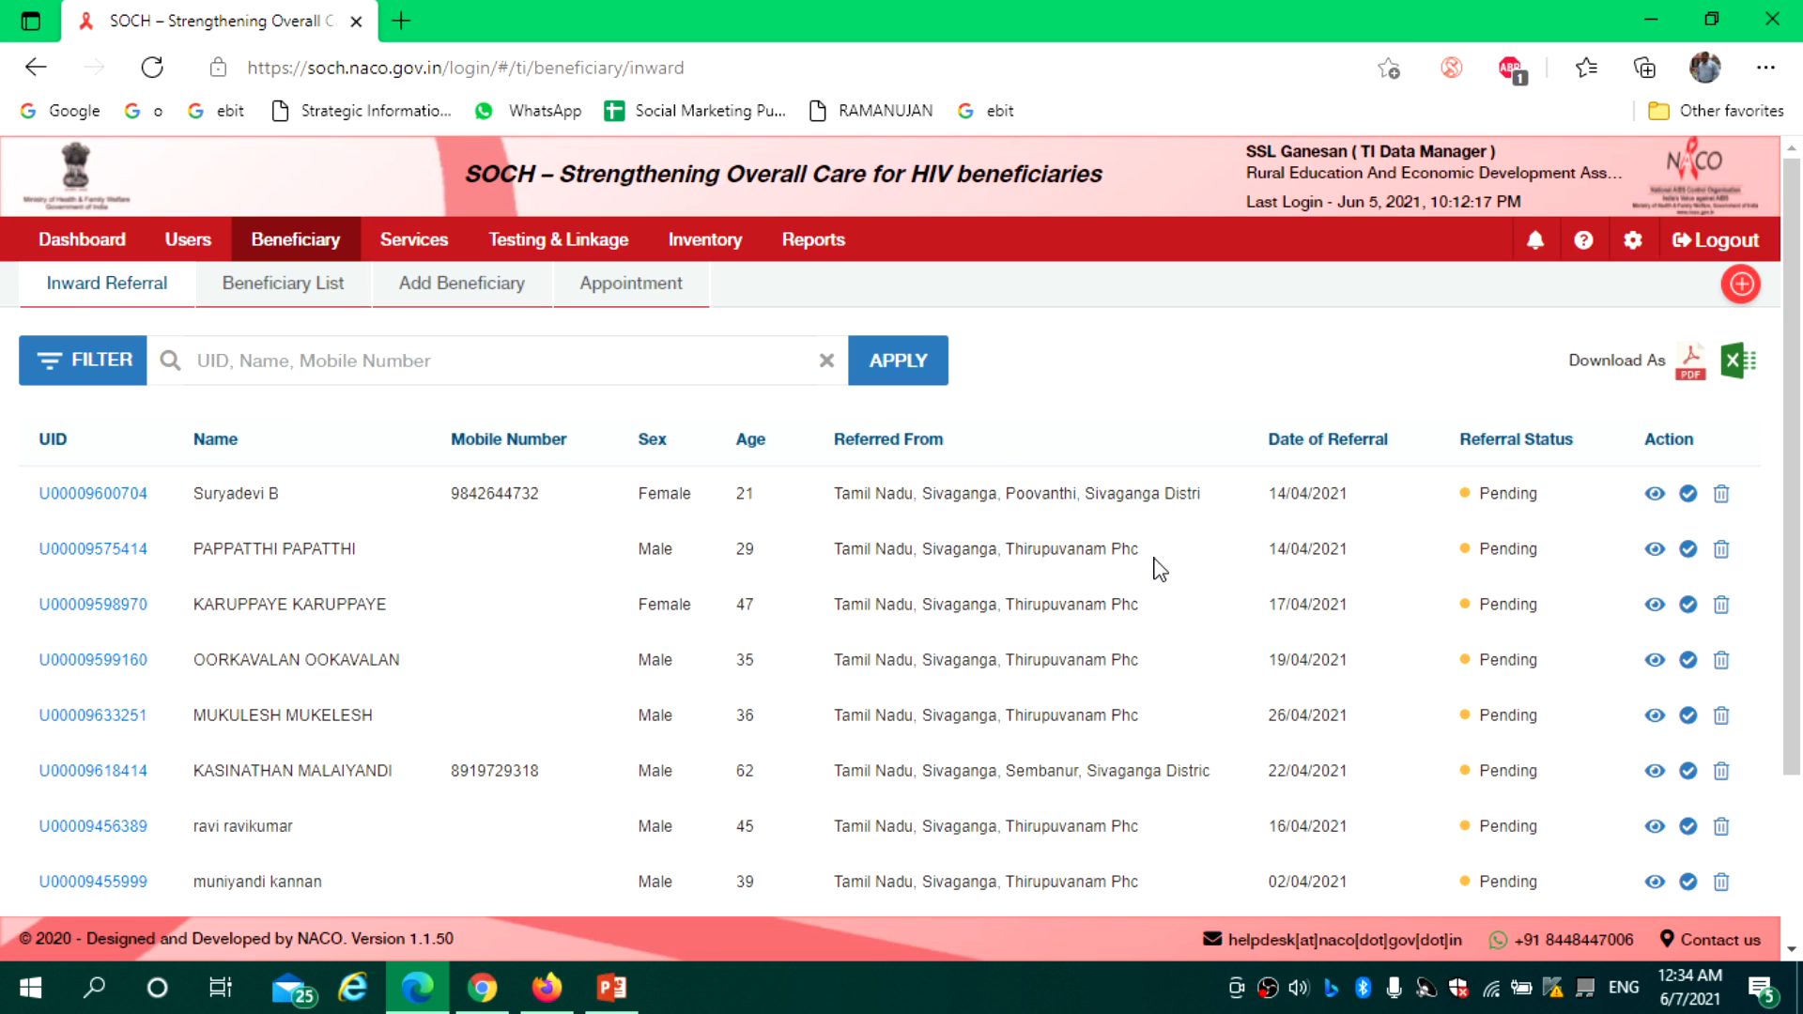
Check the first inward-referred beneficiary's details summary, then open their registration form
left_click(95, 495)
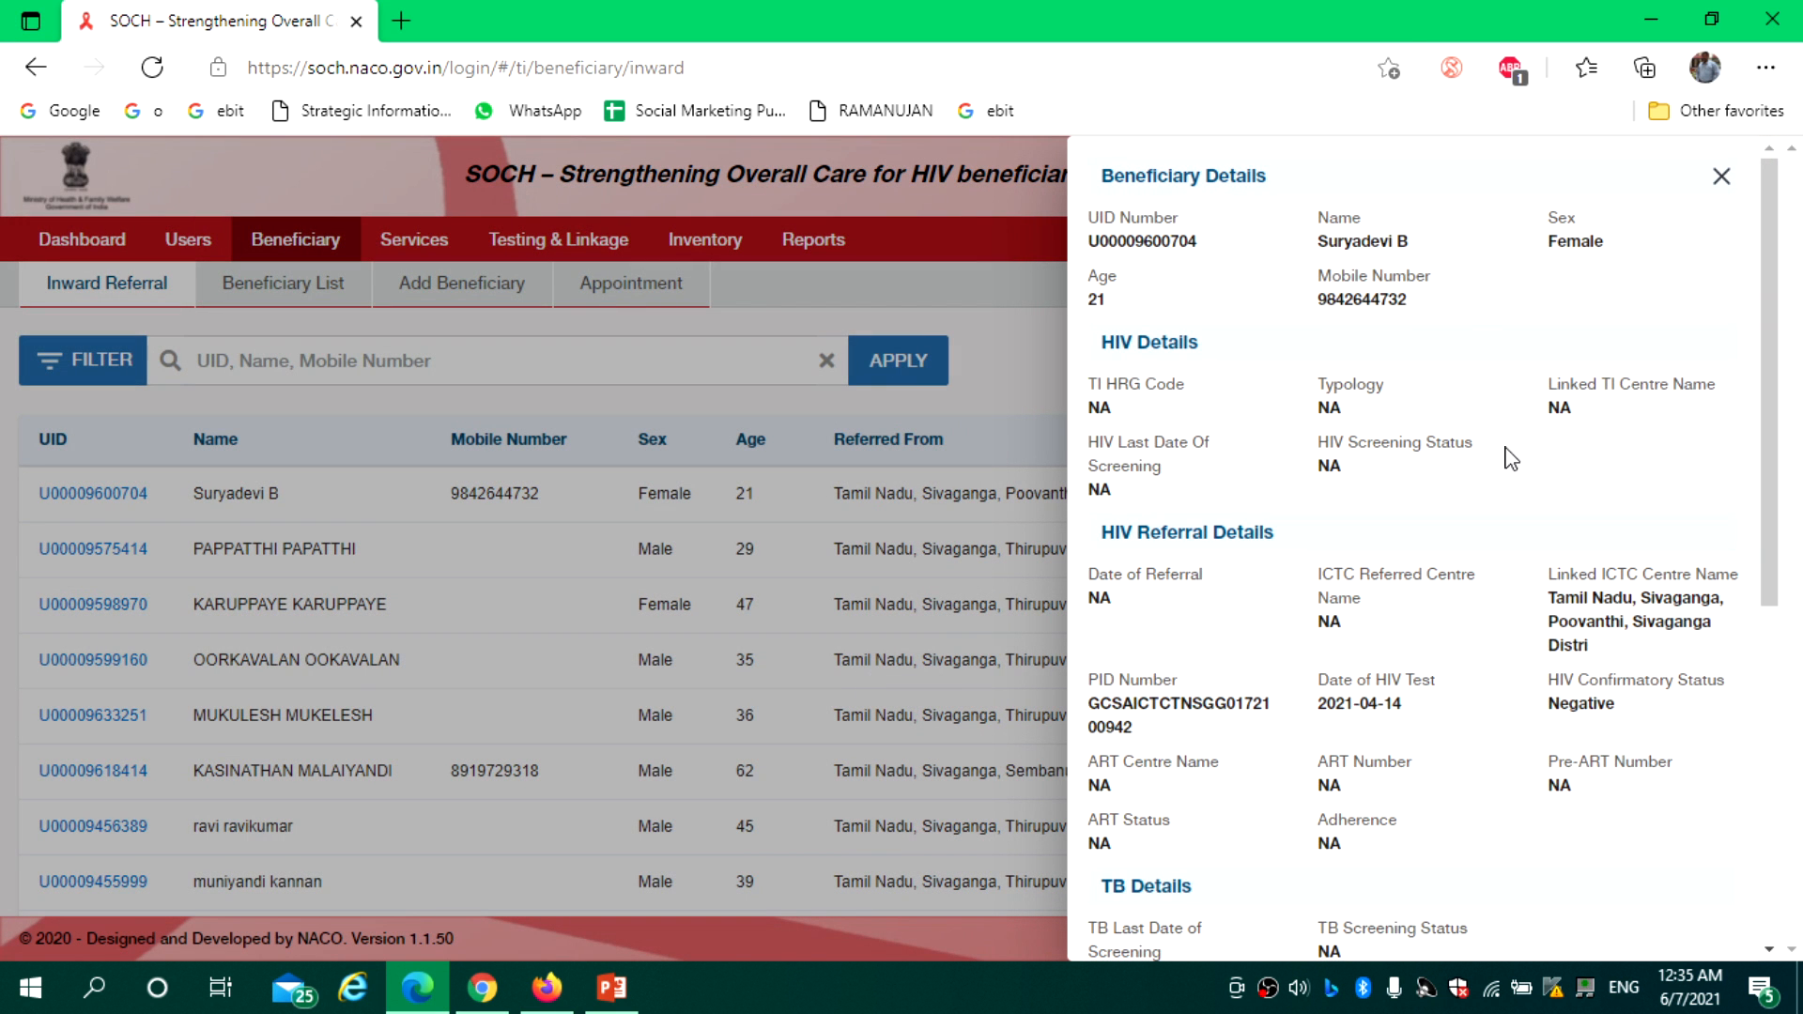
left_click_drag(1785, 340, 1766, 460)
left_click(1720, 178)
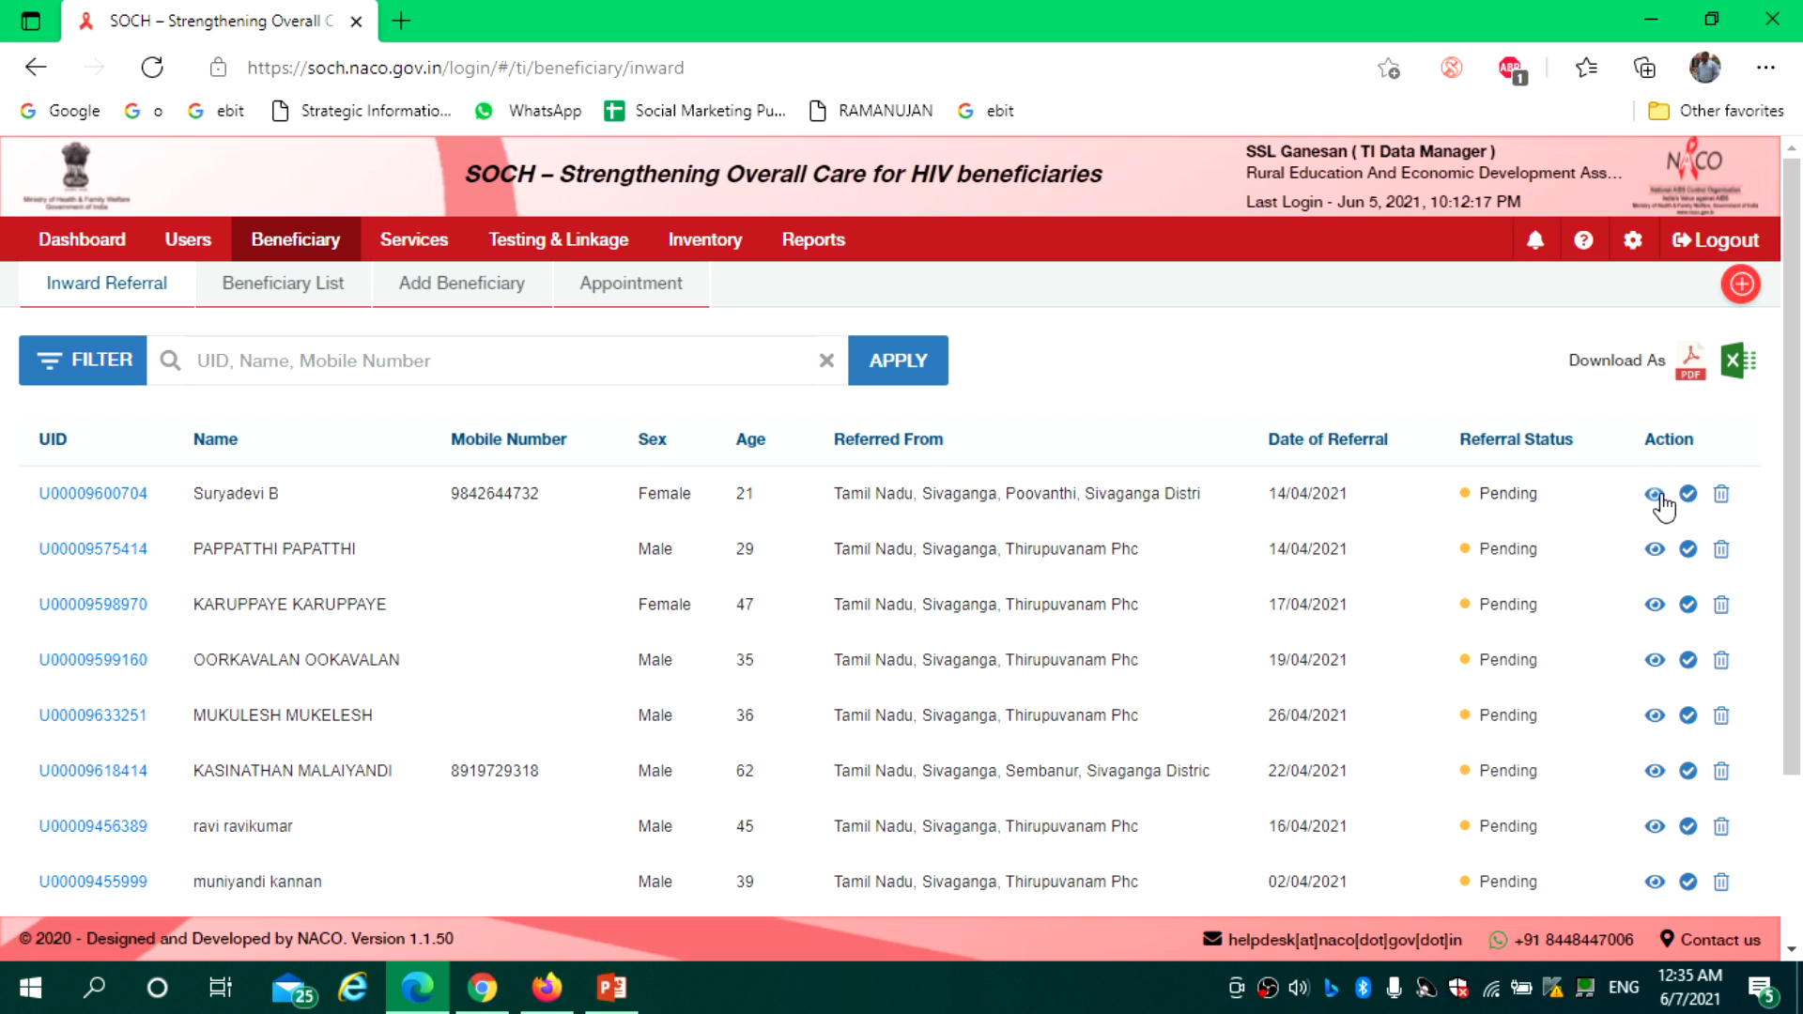
left_click(1655, 495)
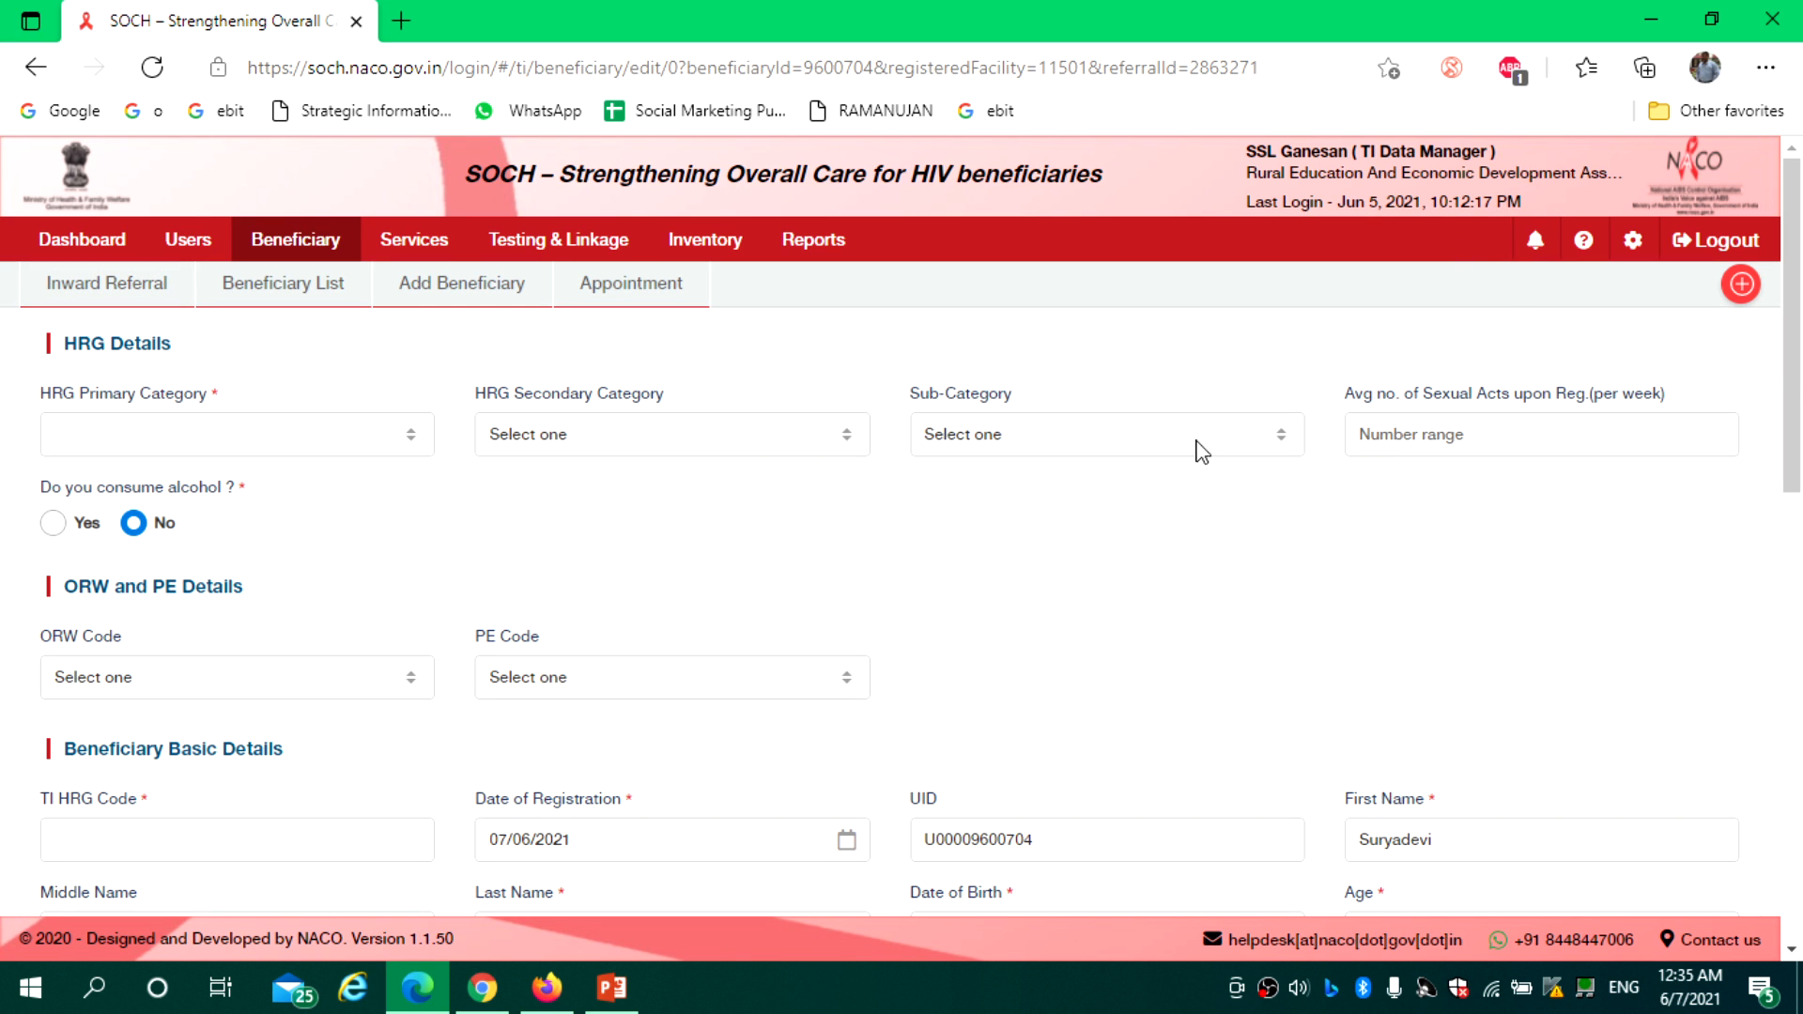
left_click_drag(1799, 398, 1799, 473)
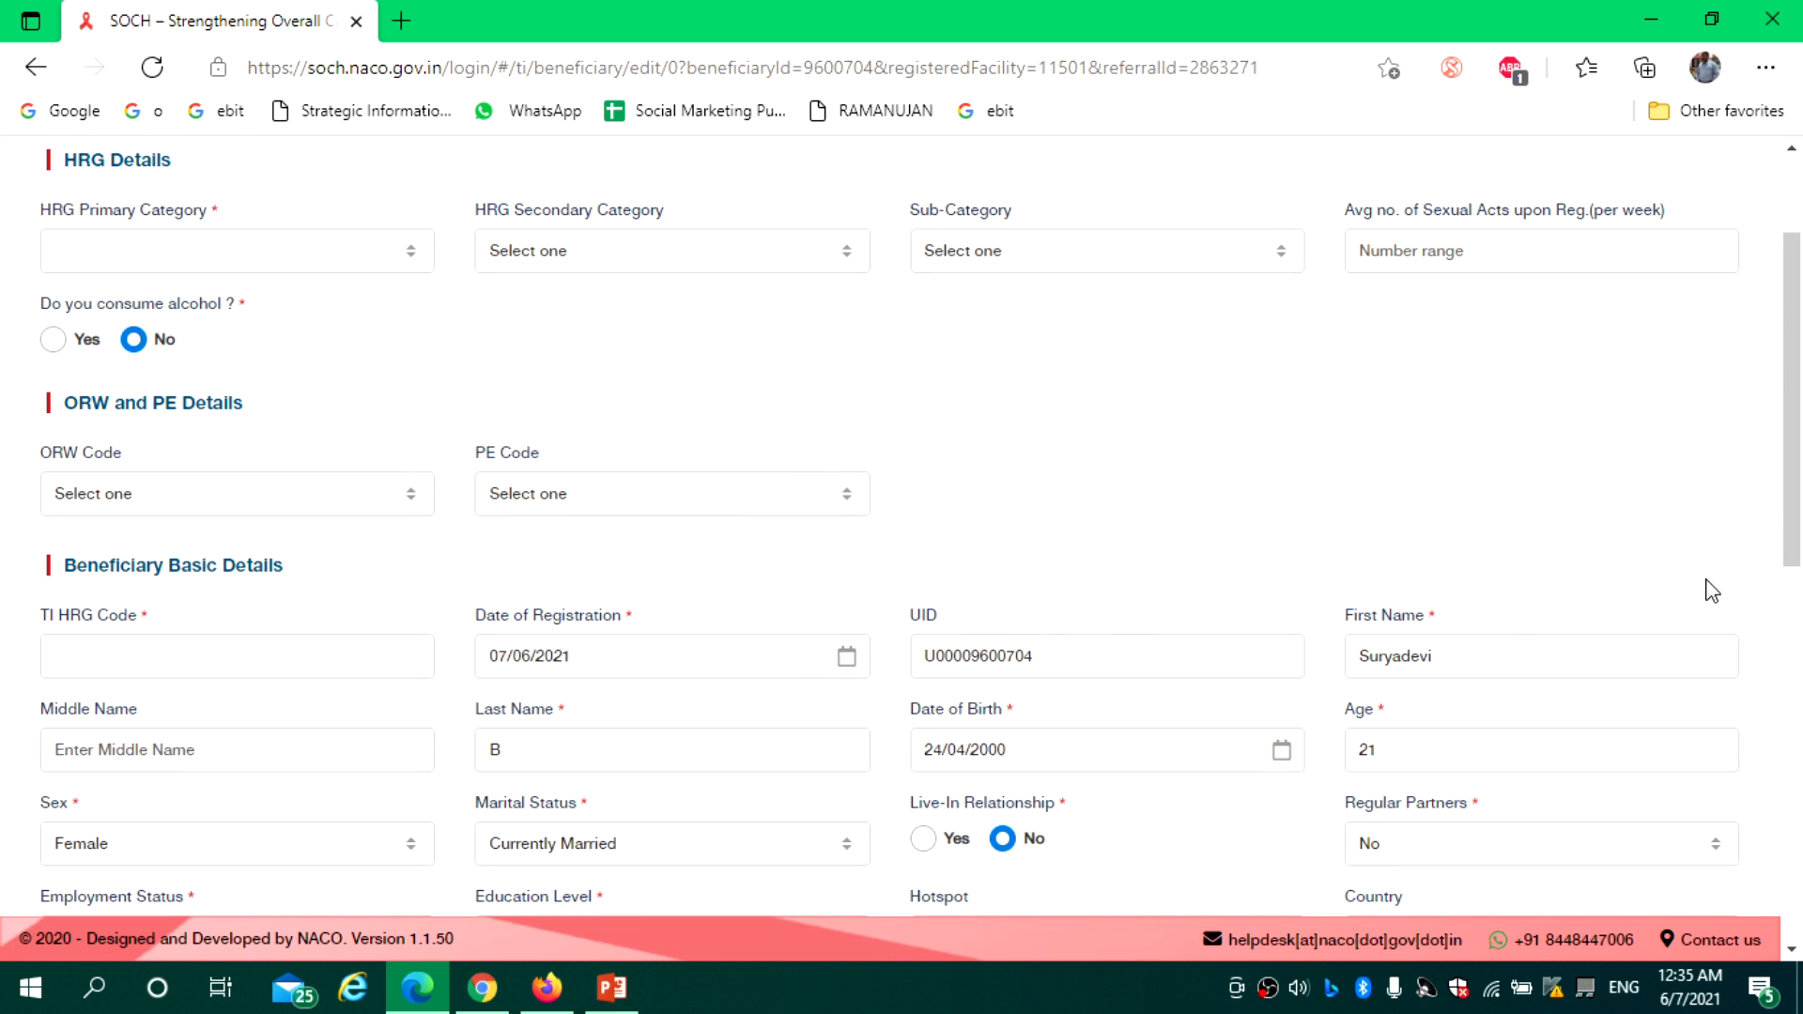
left_click_drag(1799, 473, 1801, 328)
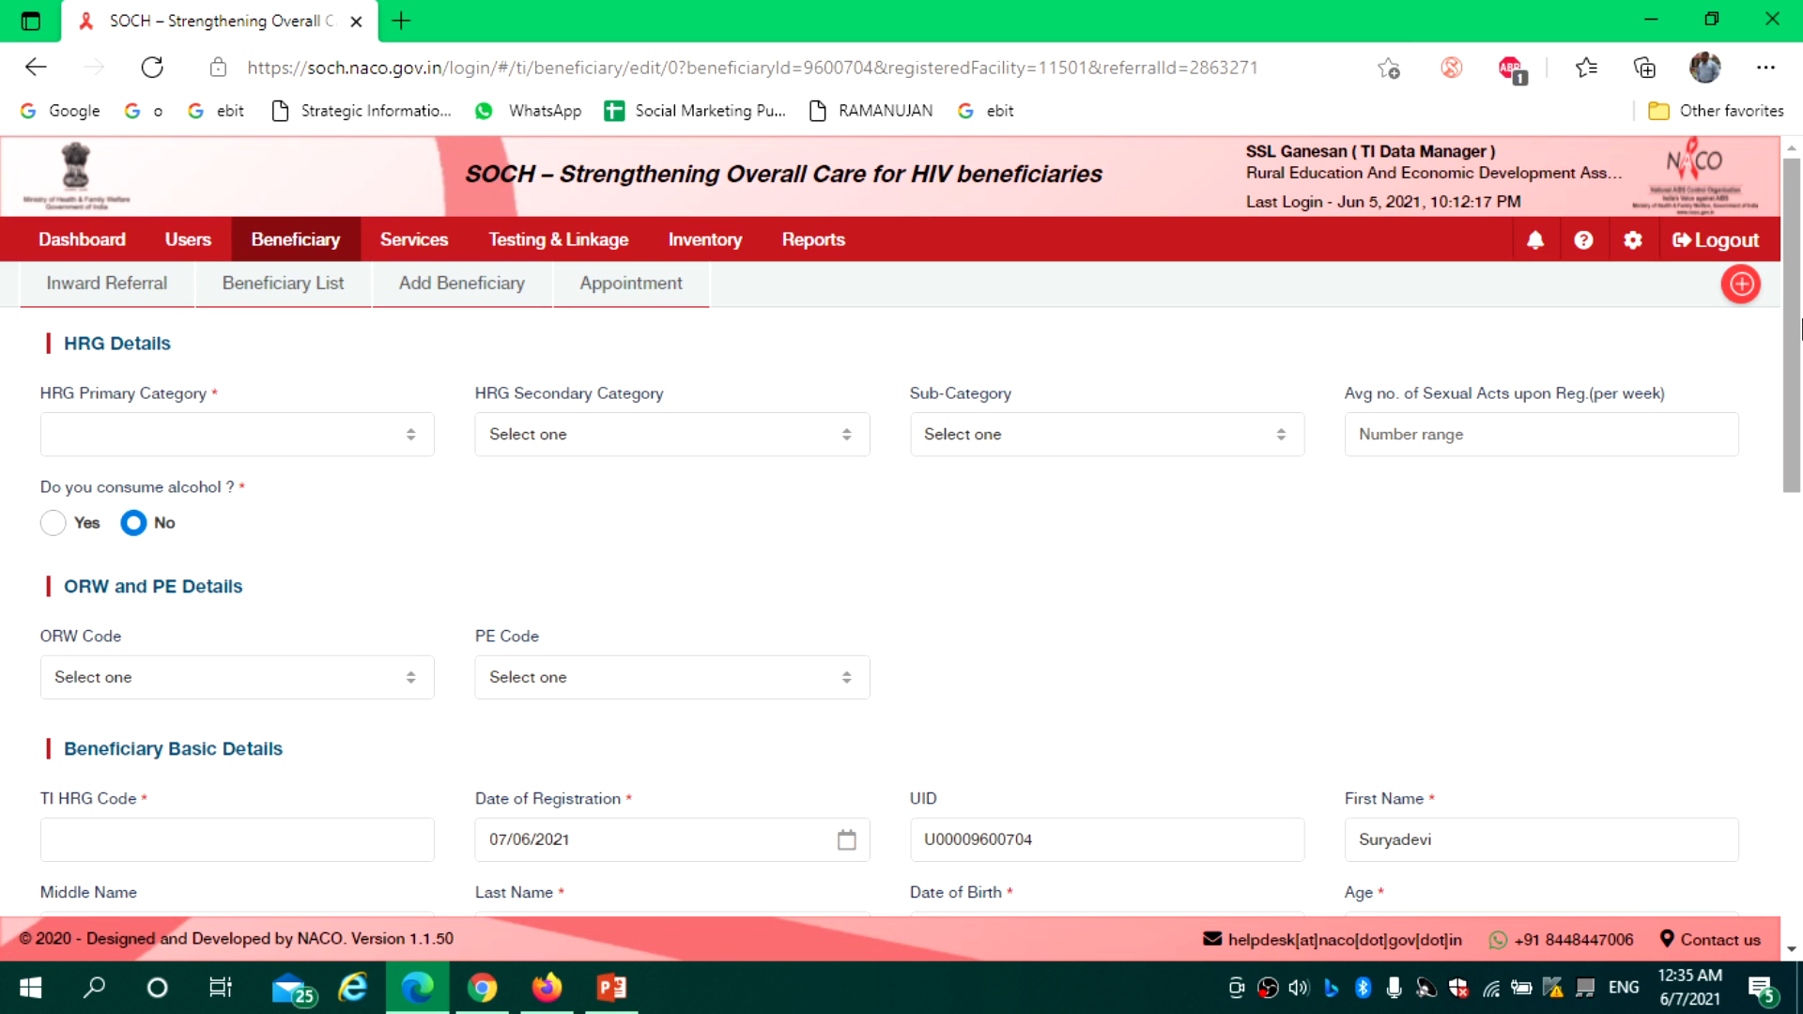
Go through Services, Commodity Distribution and Inventory Receive to the From Unregistered Source form
left_click(700, 247)
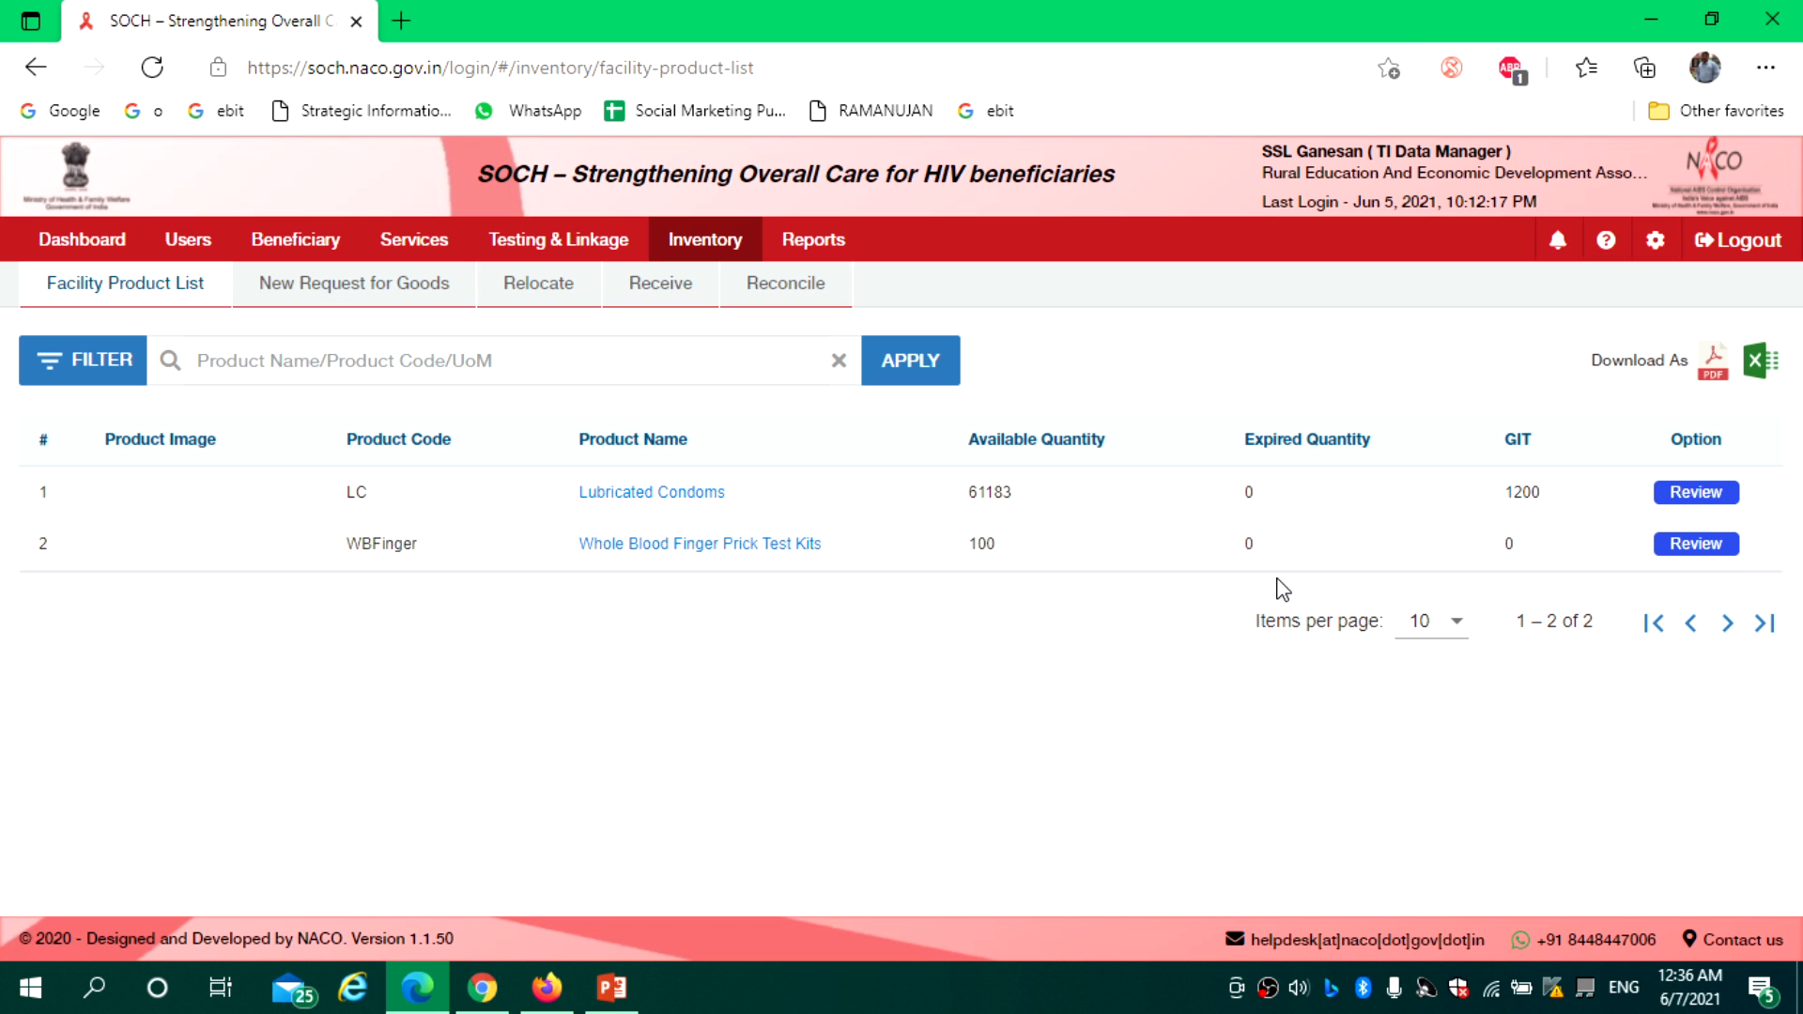
left_click(411, 244)
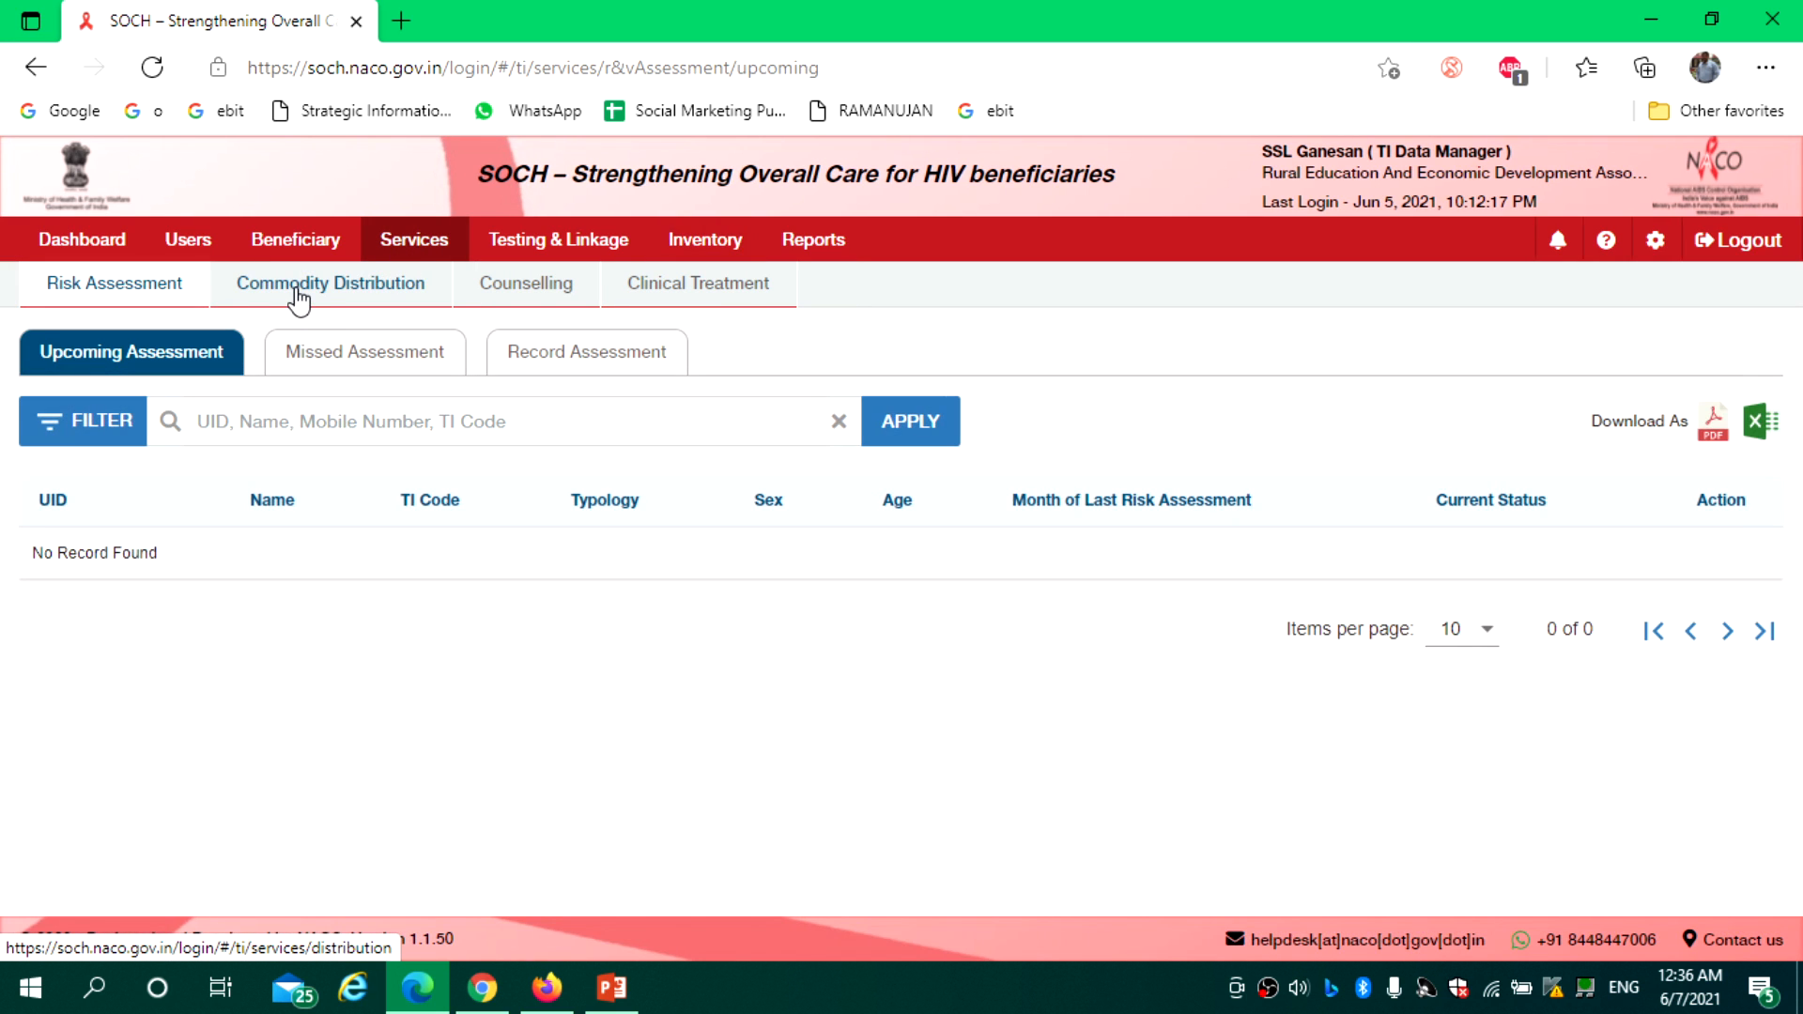
left_click(295, 283)
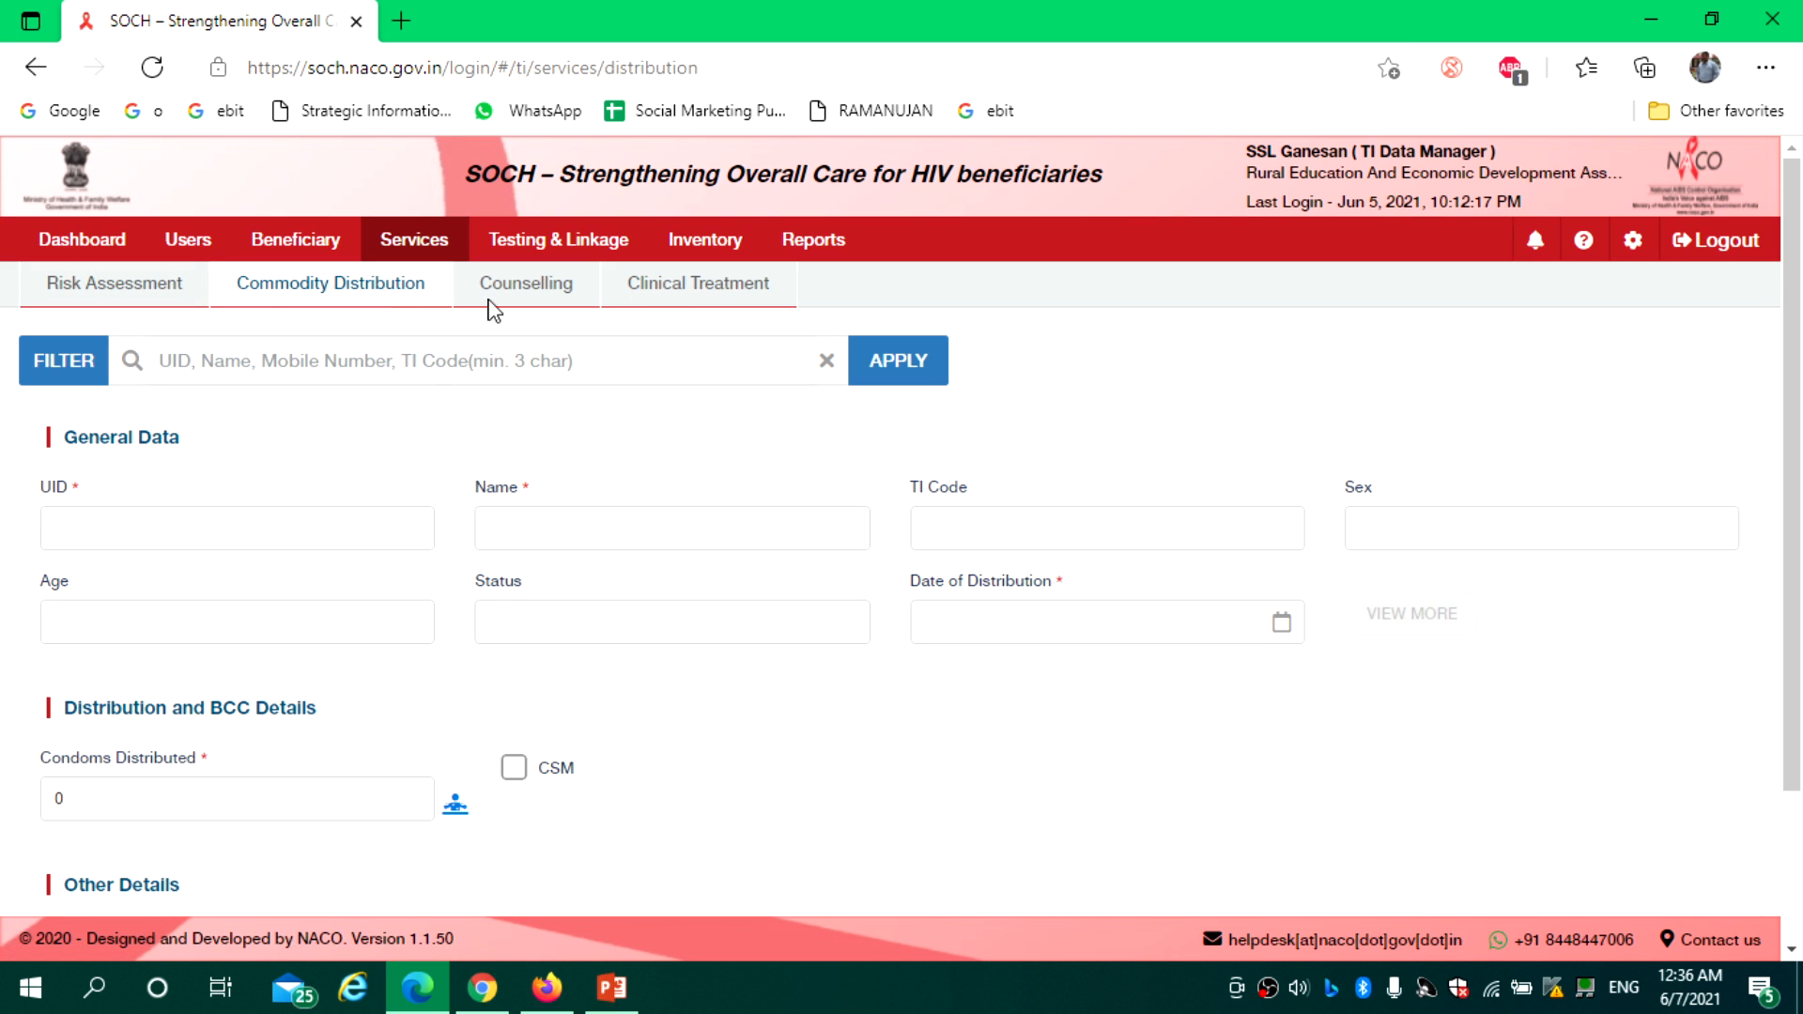
left_click(686, 247)
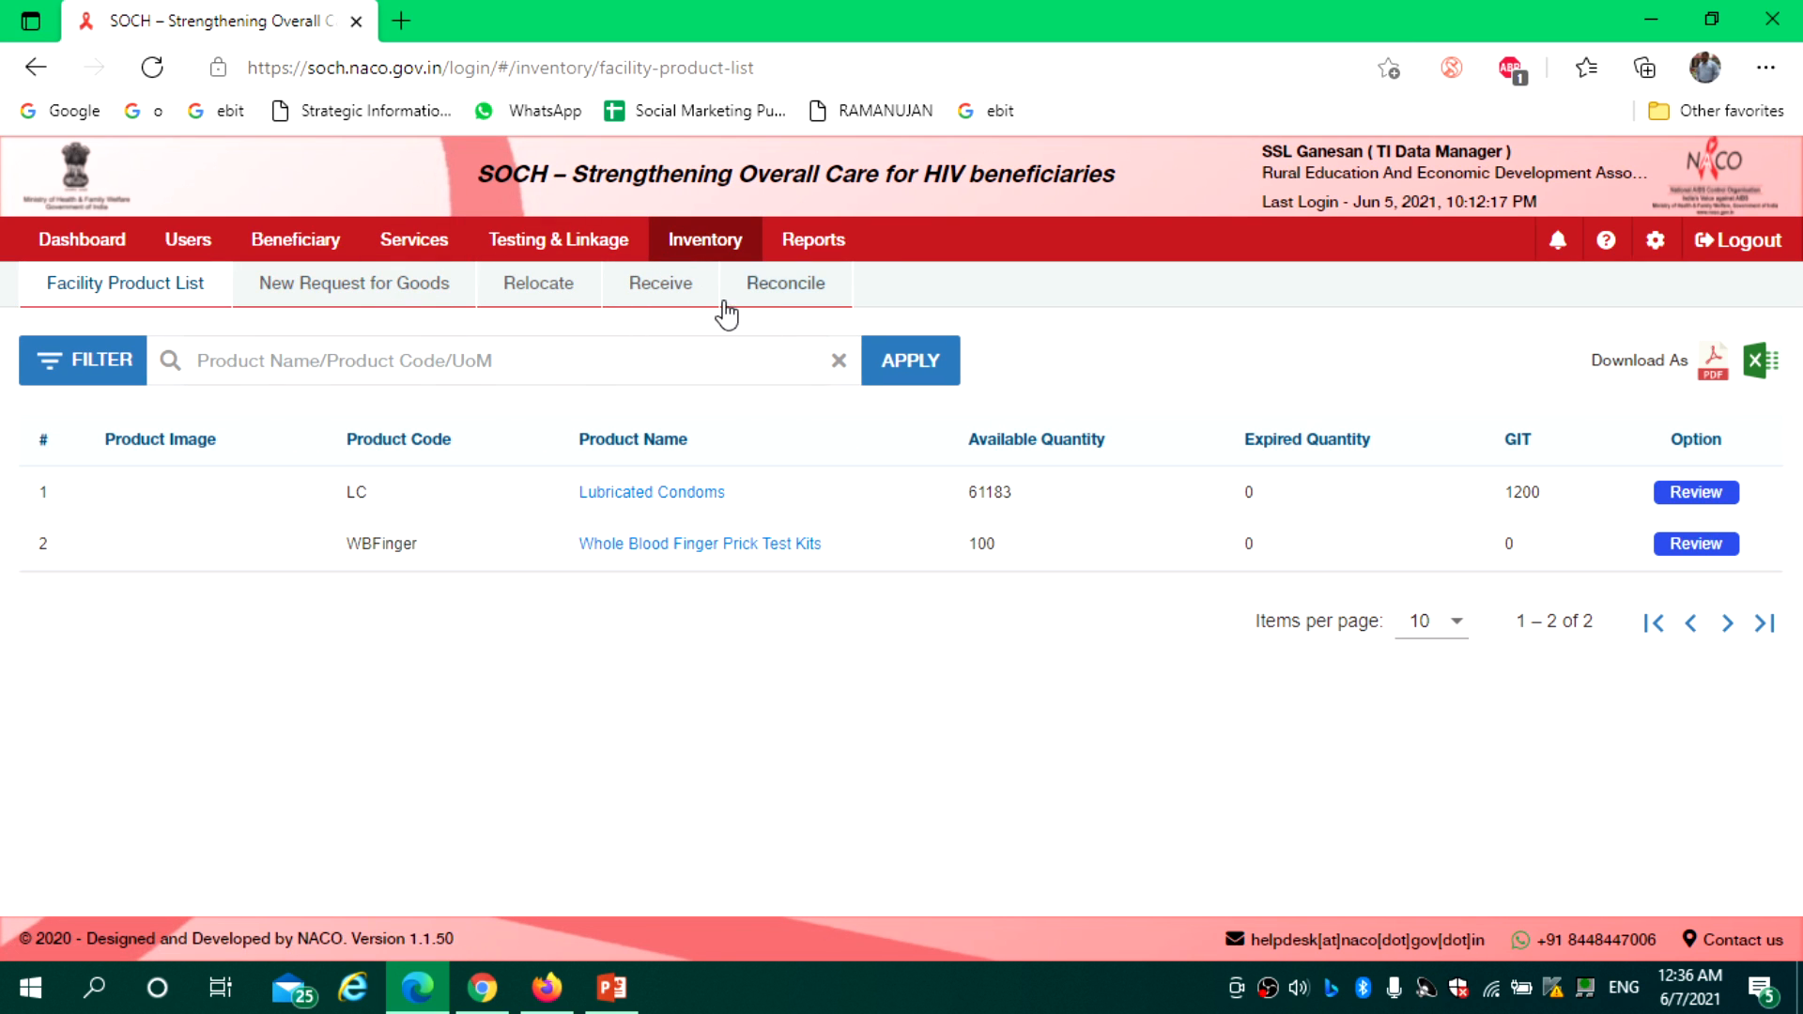
left_click(674, 291)
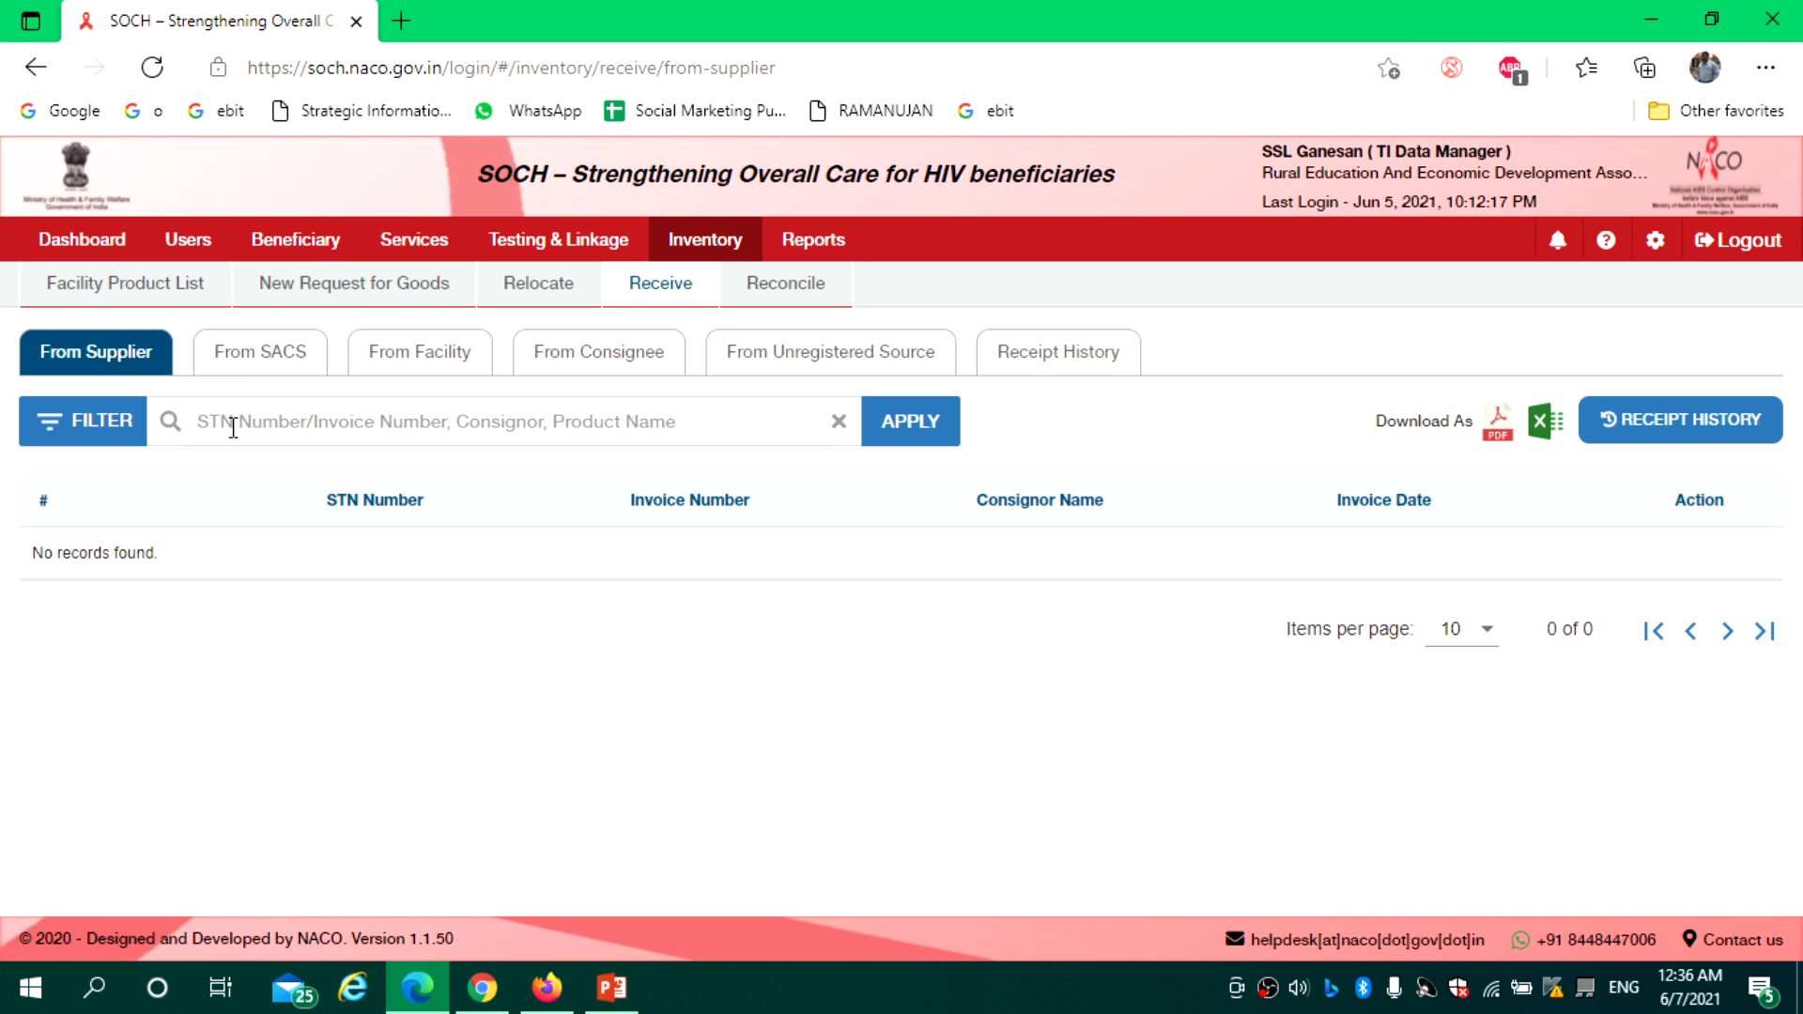
left_click(266, 361)
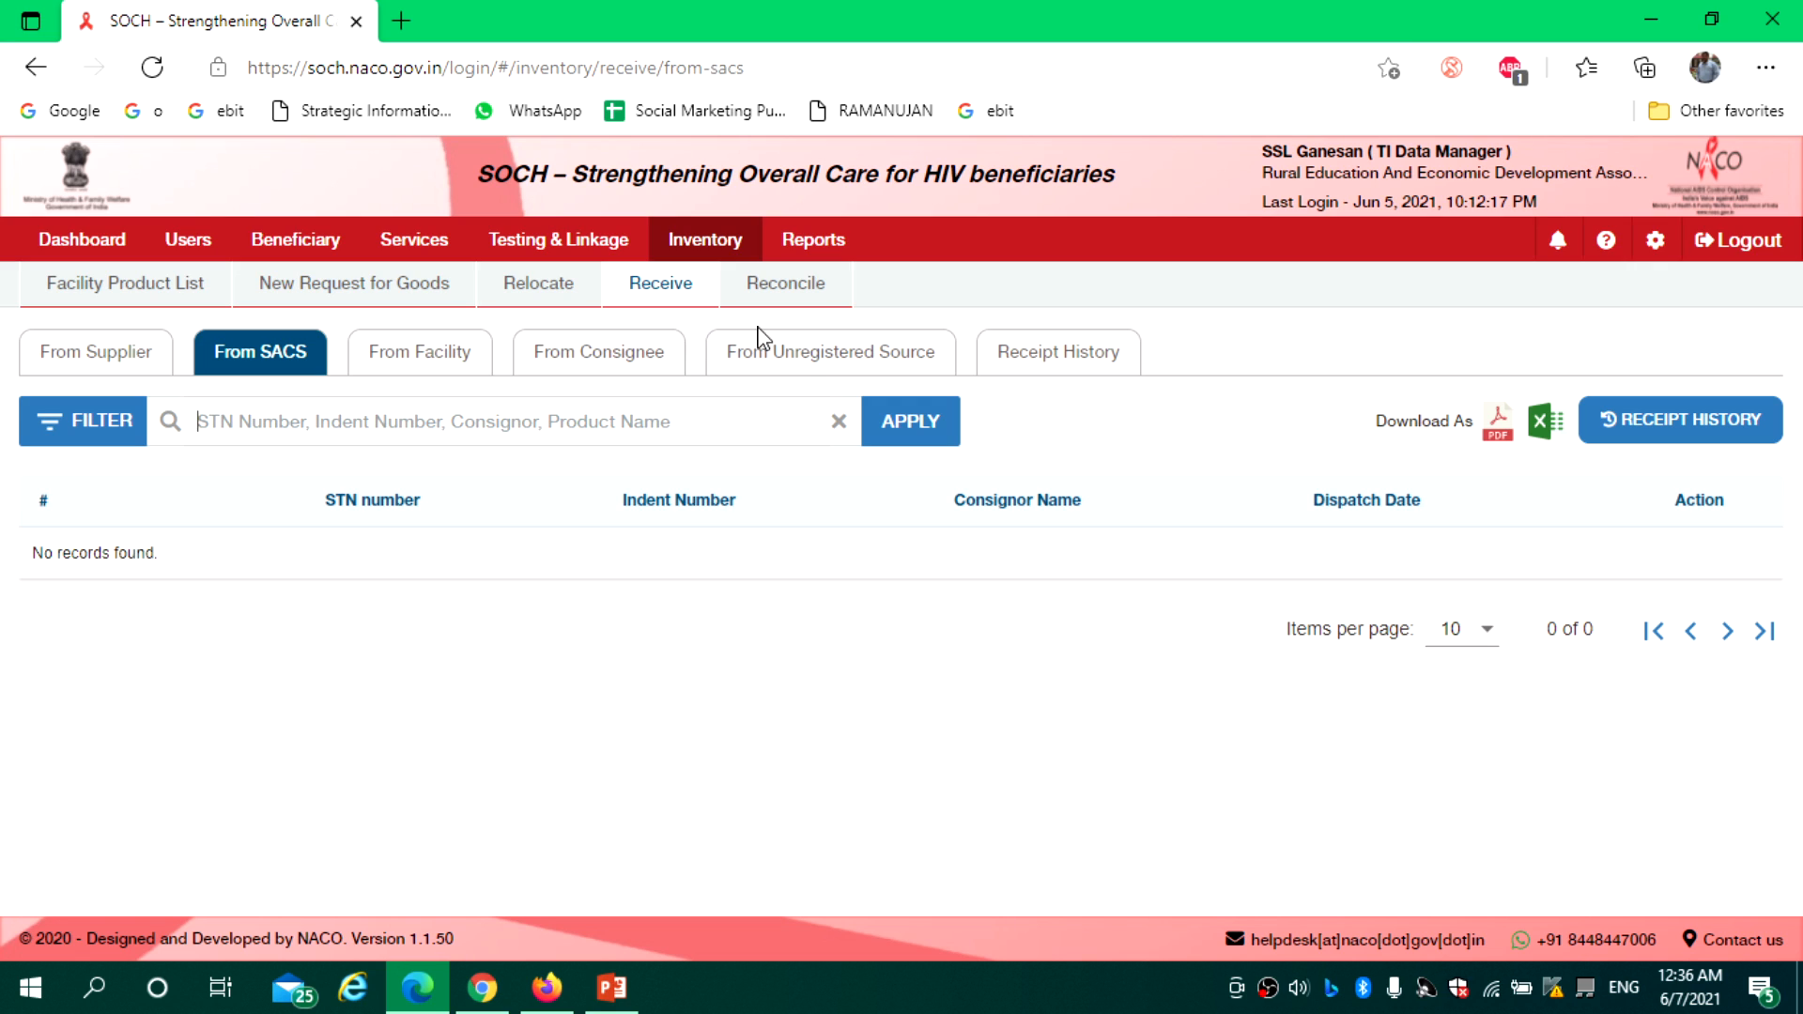
left_click(825, 370)
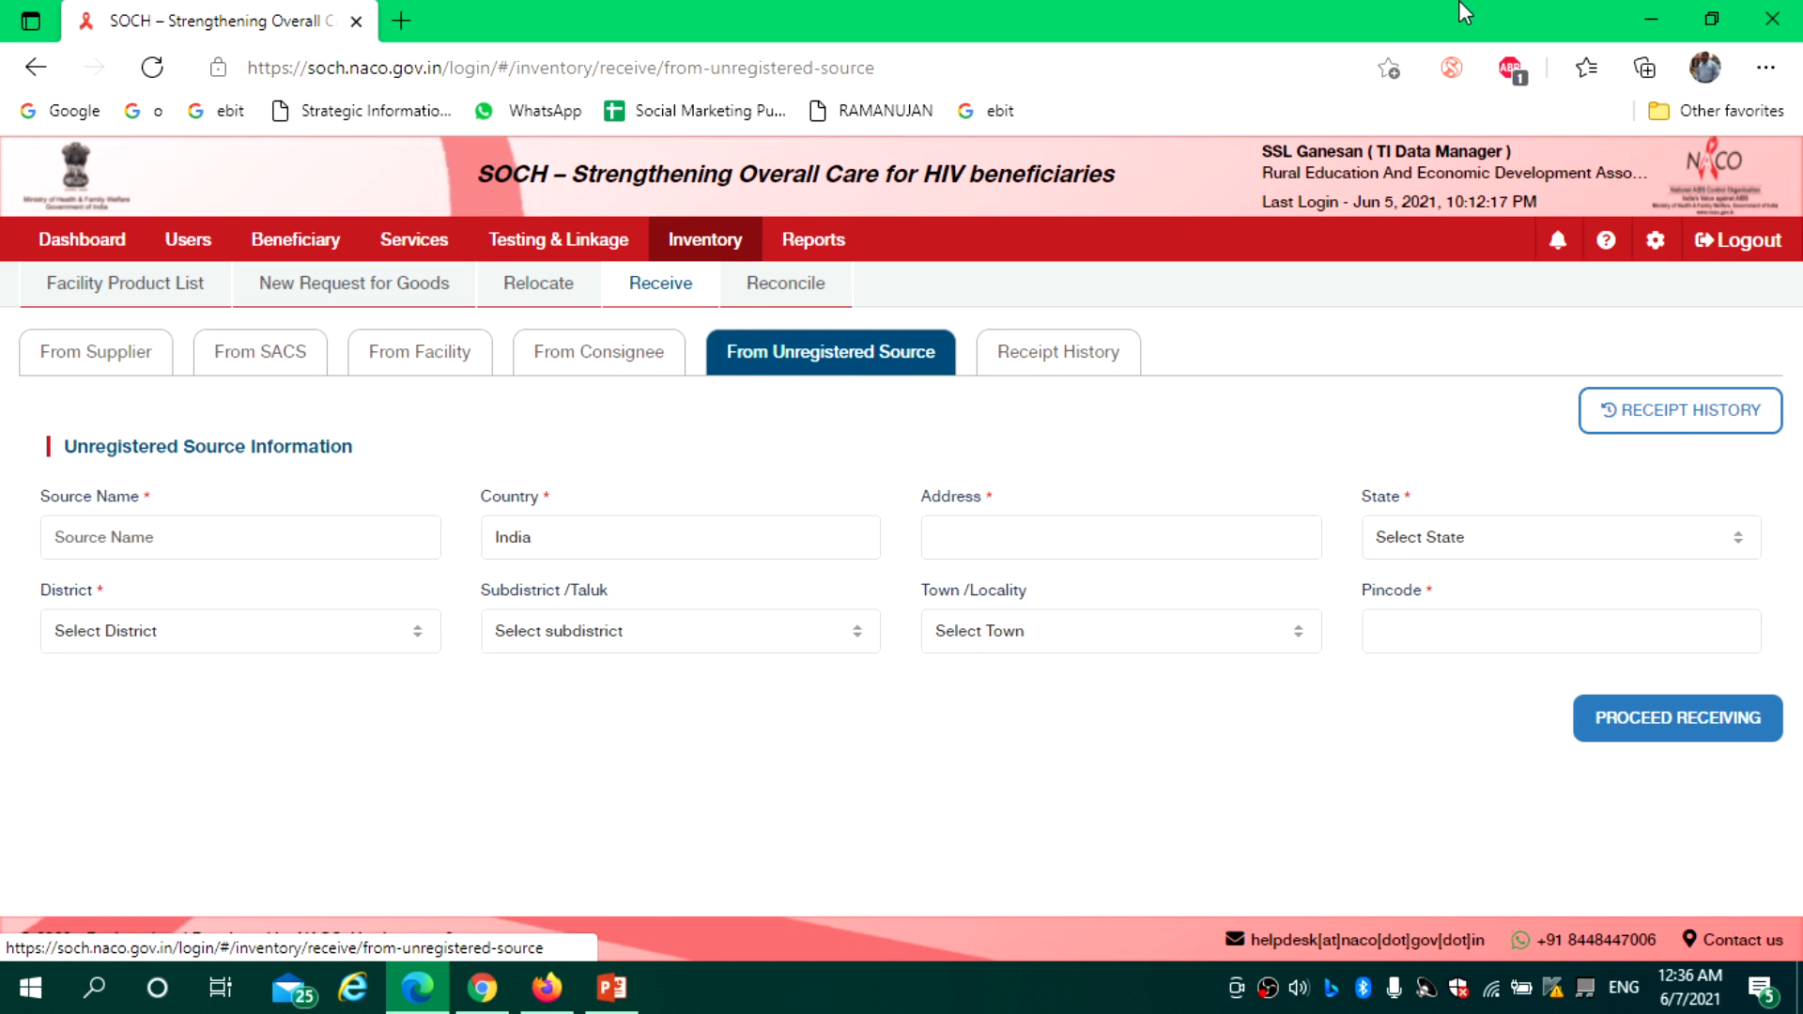
Enter TANSACS as the unregistered source, confirm its auto-filled Chennai address, and proceed to receiving
left_click(145, 539)
type("TANSACS")
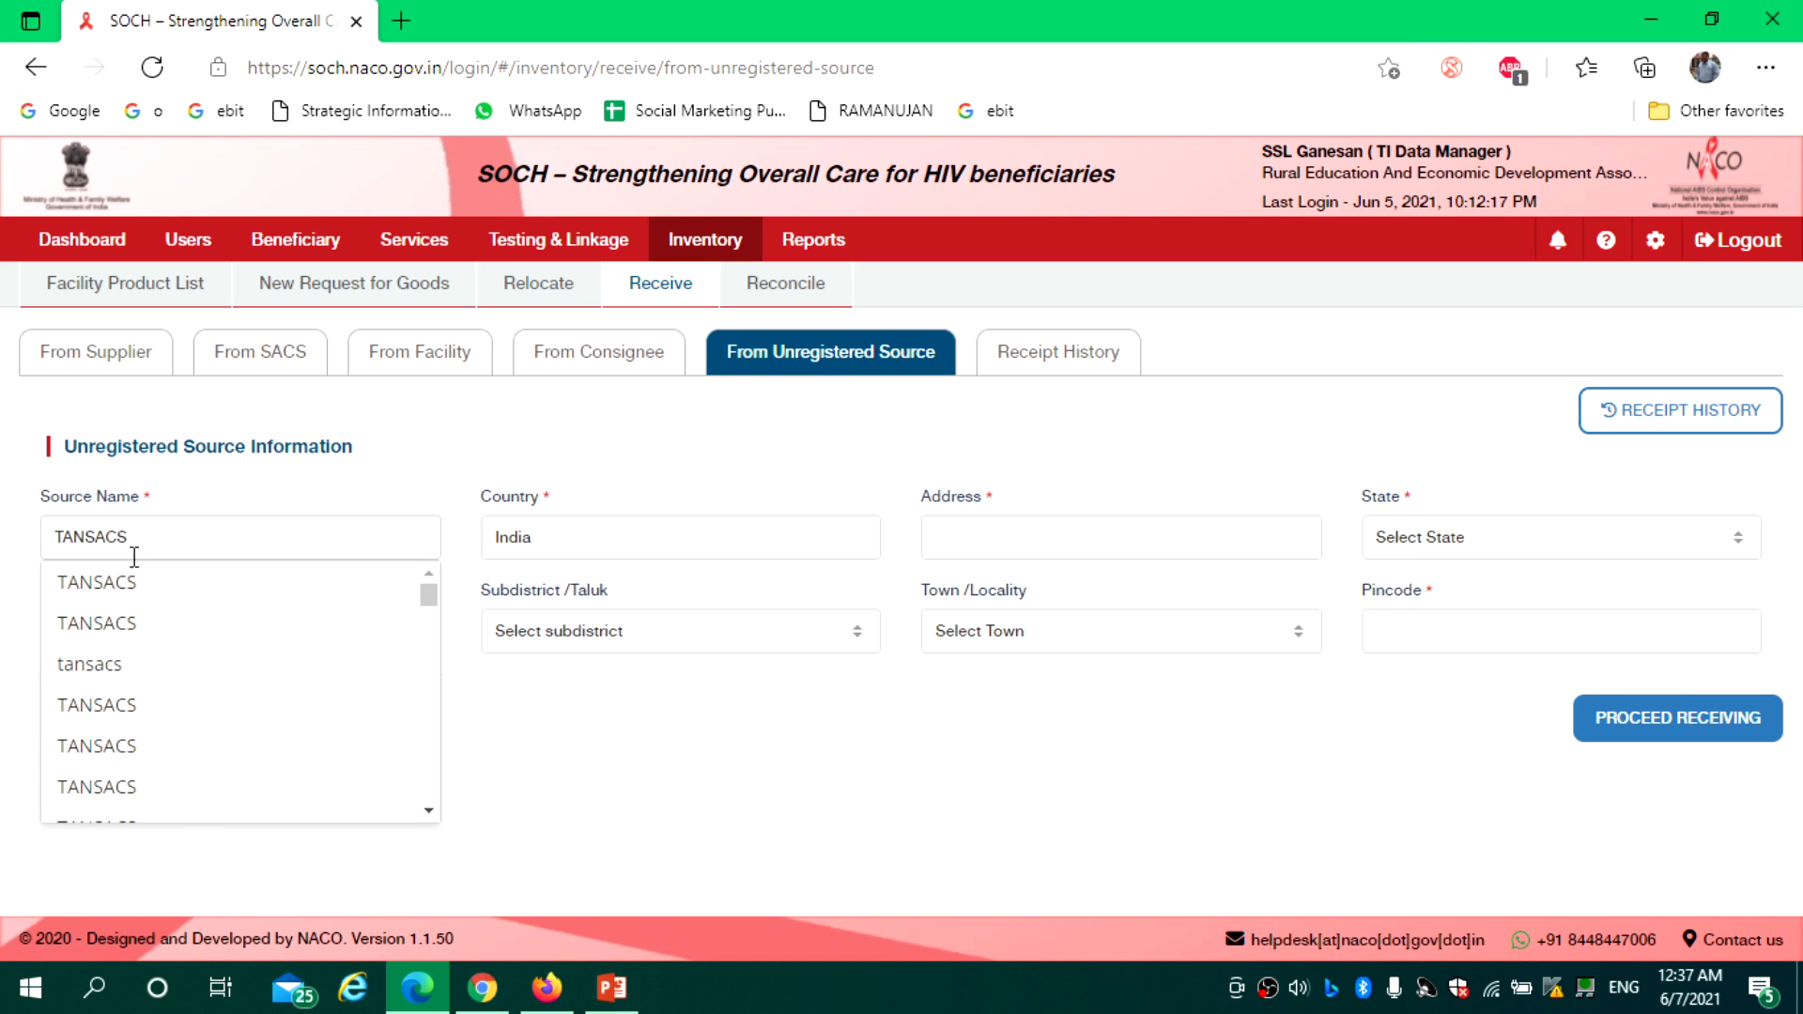
left_click(125, 584)
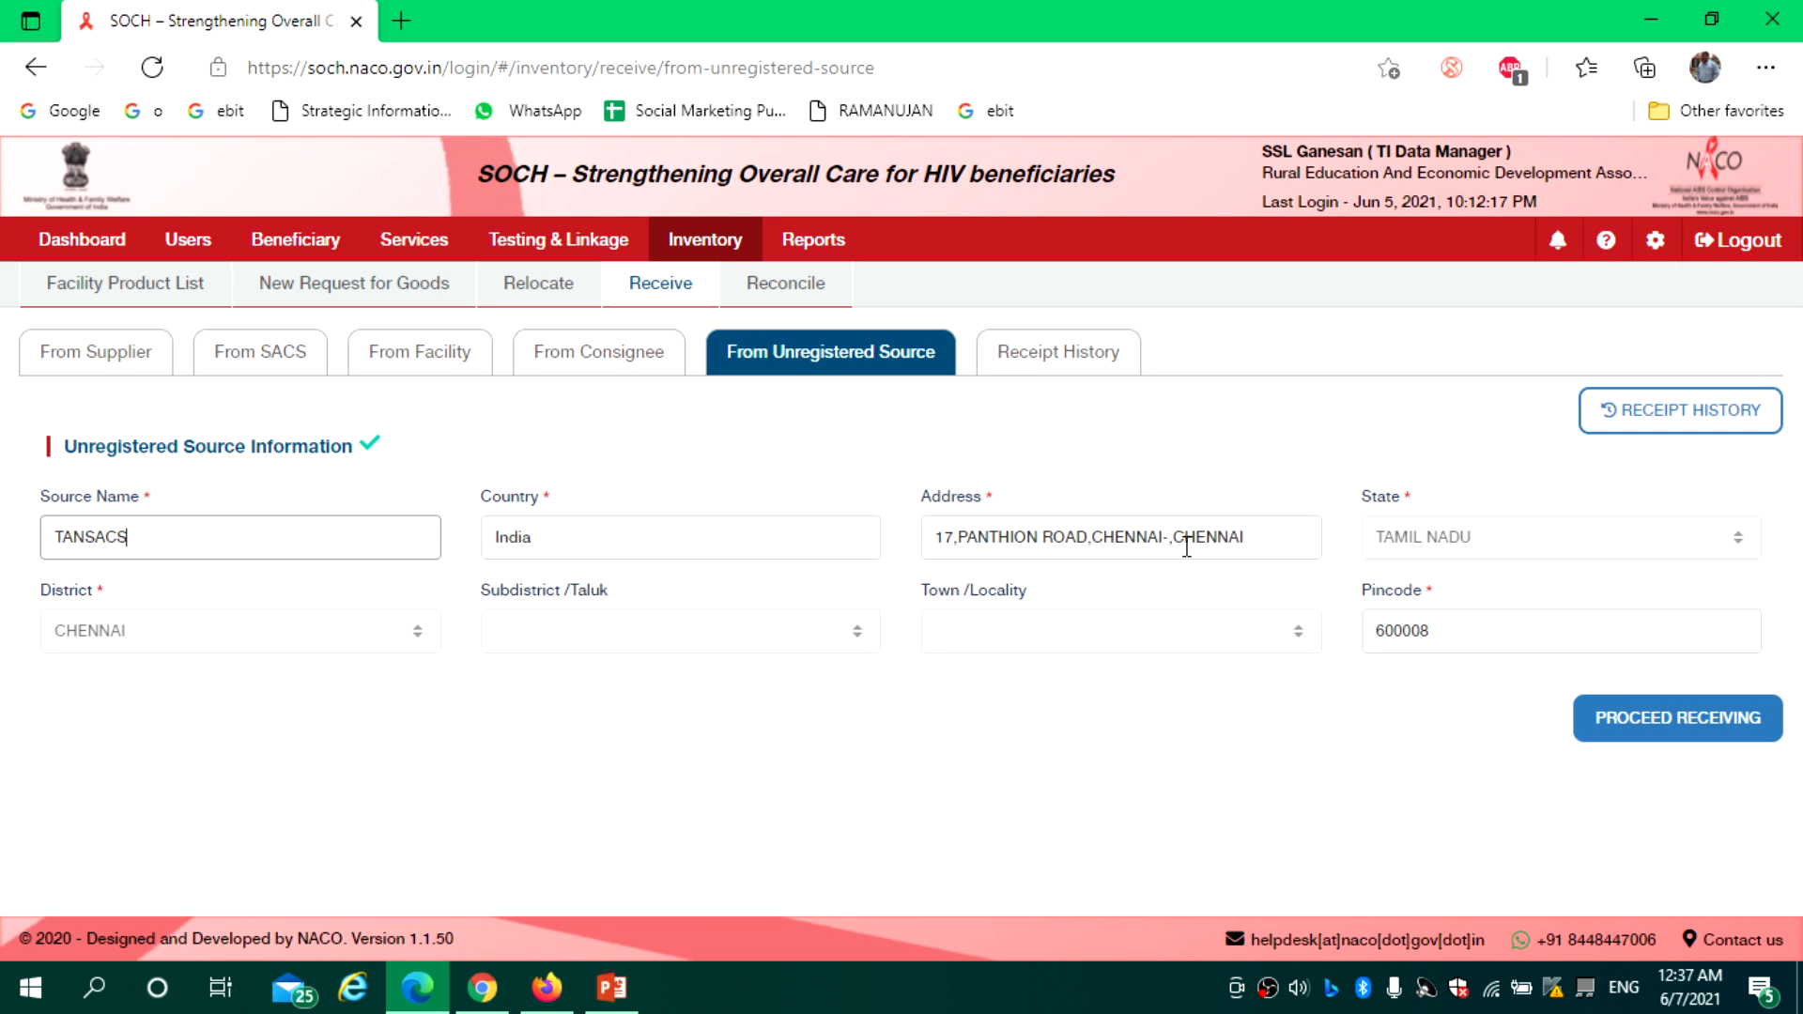
left_click(940, 543)
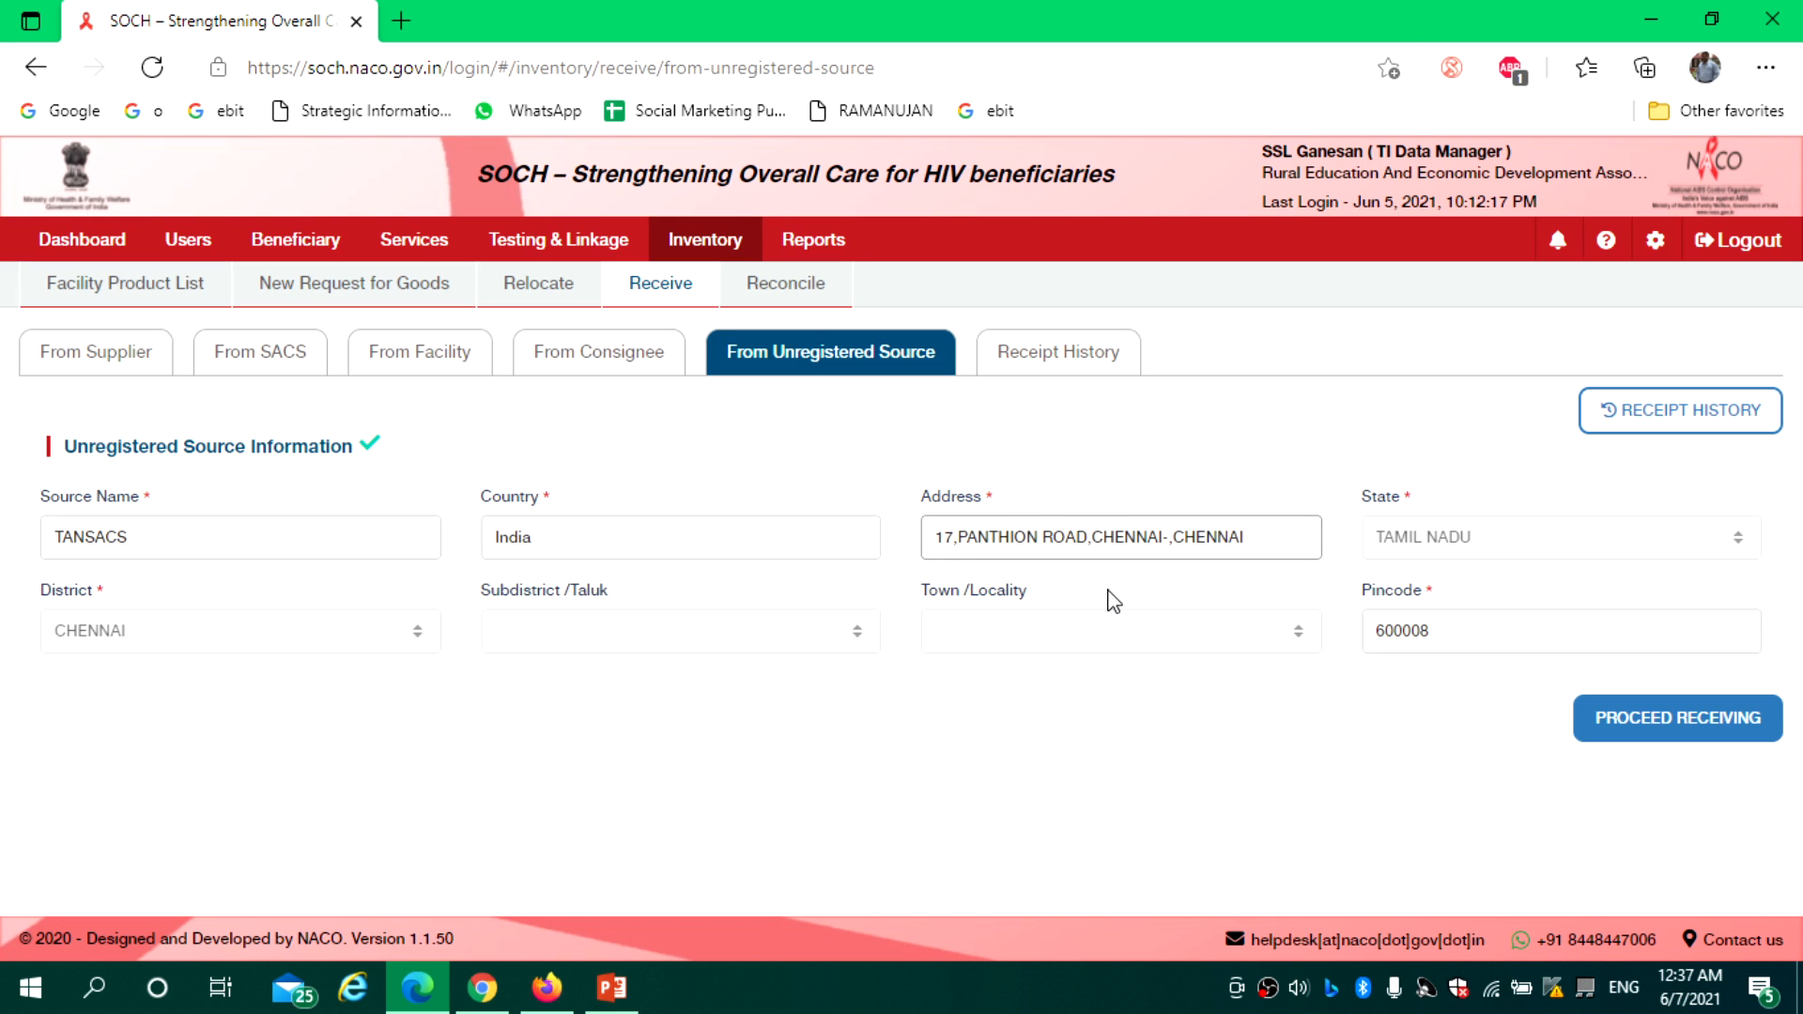
left_click(1654, 723)
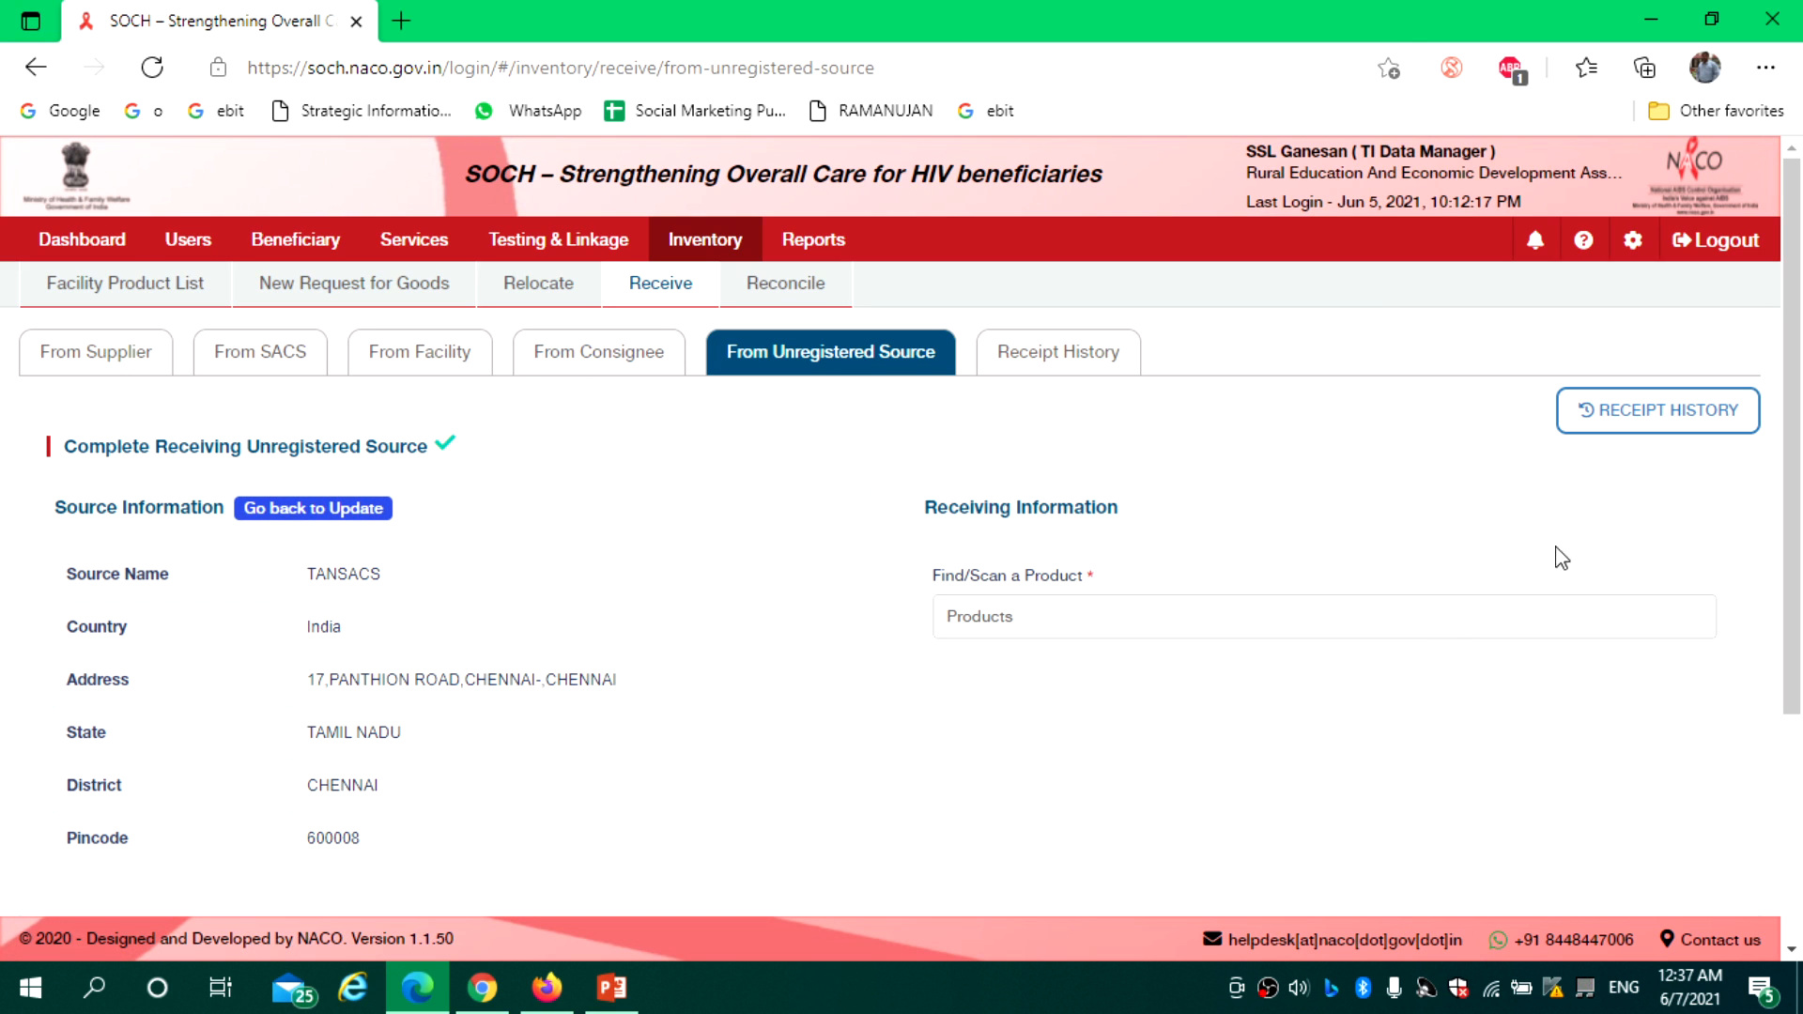
Search 'con' and add Lubricated Condoms to the receipt
scroll(1799, 507, "down", 1)
scroll(1798, 507, "down", 3)
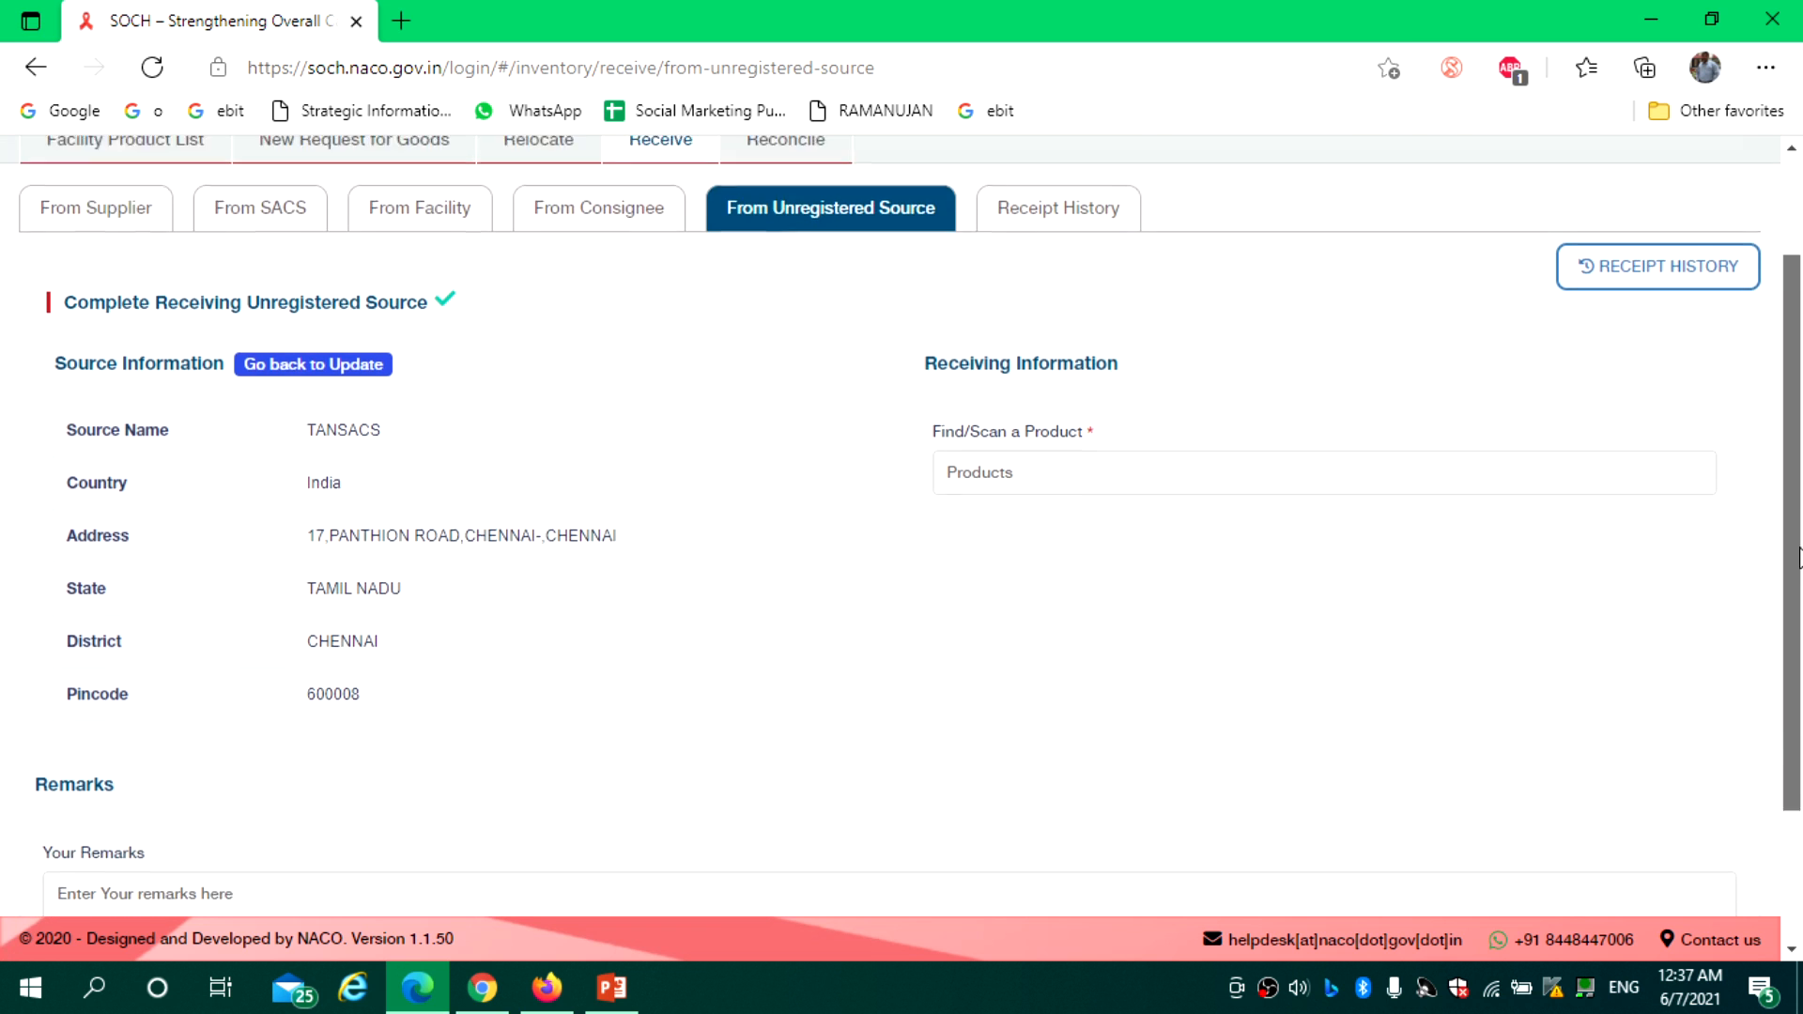
scroll(1783, 646, "up", 2)
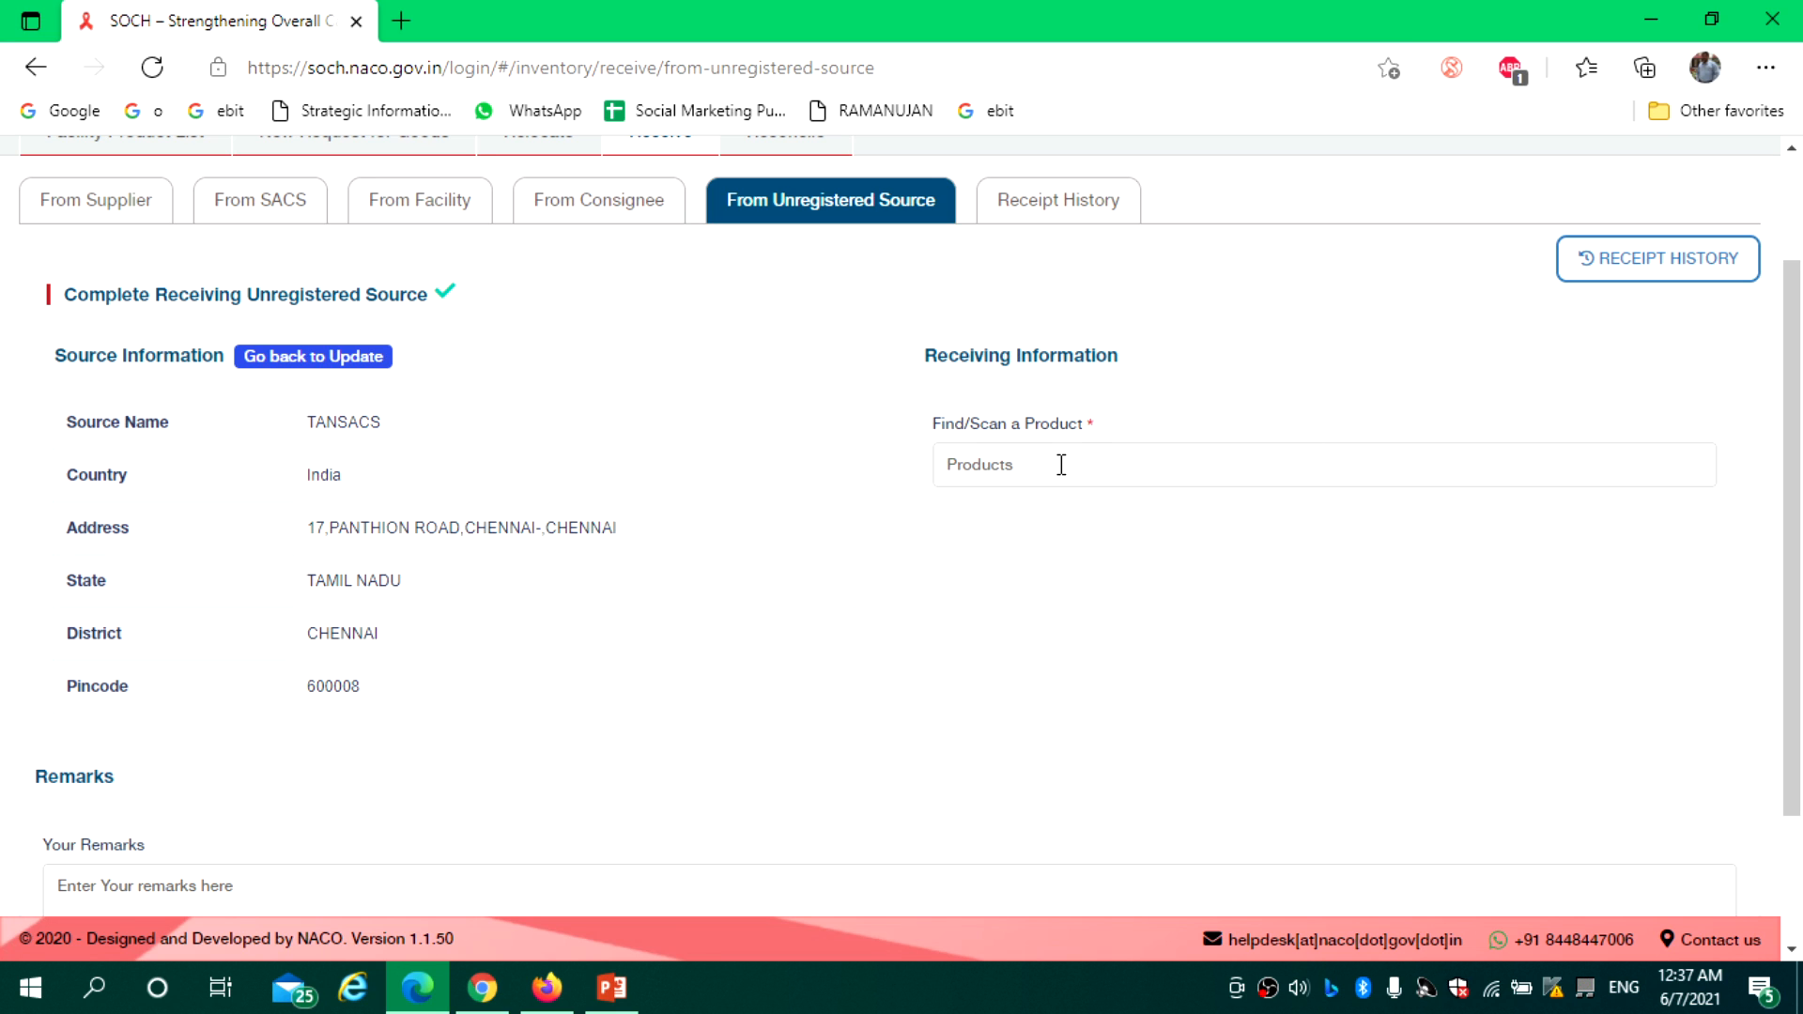
type("cond")
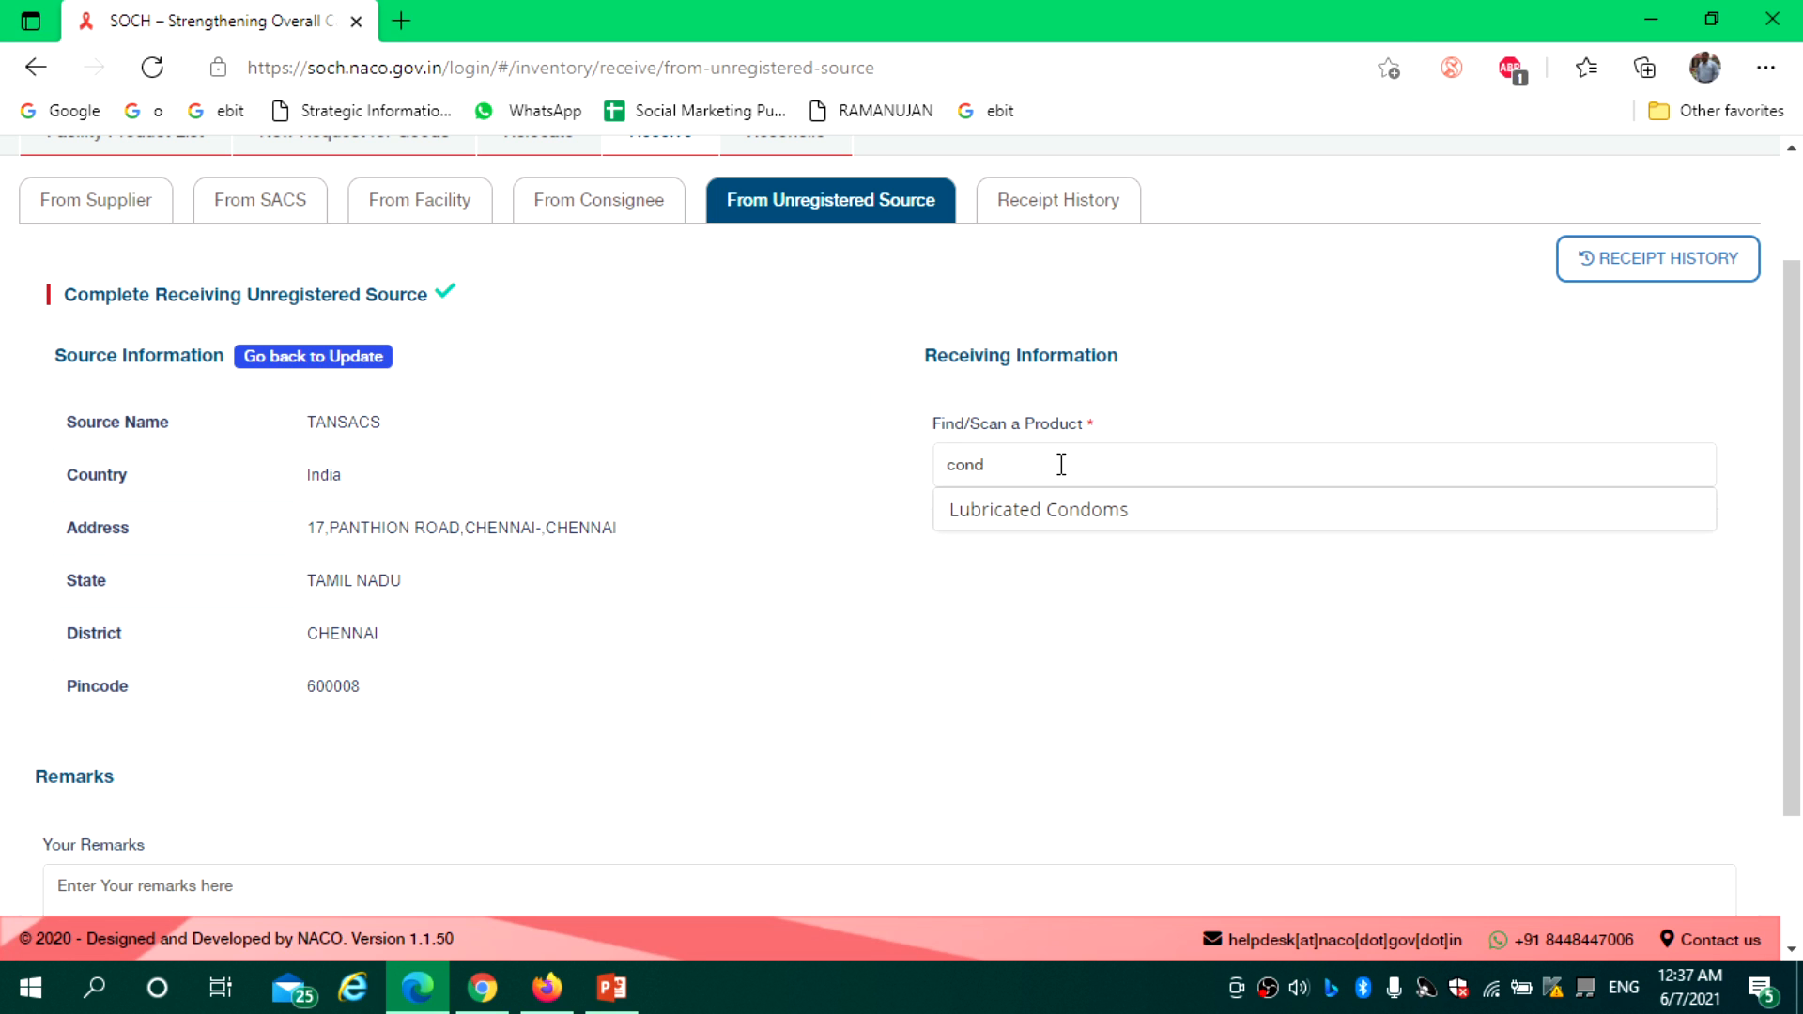
left_click(1069, 511)
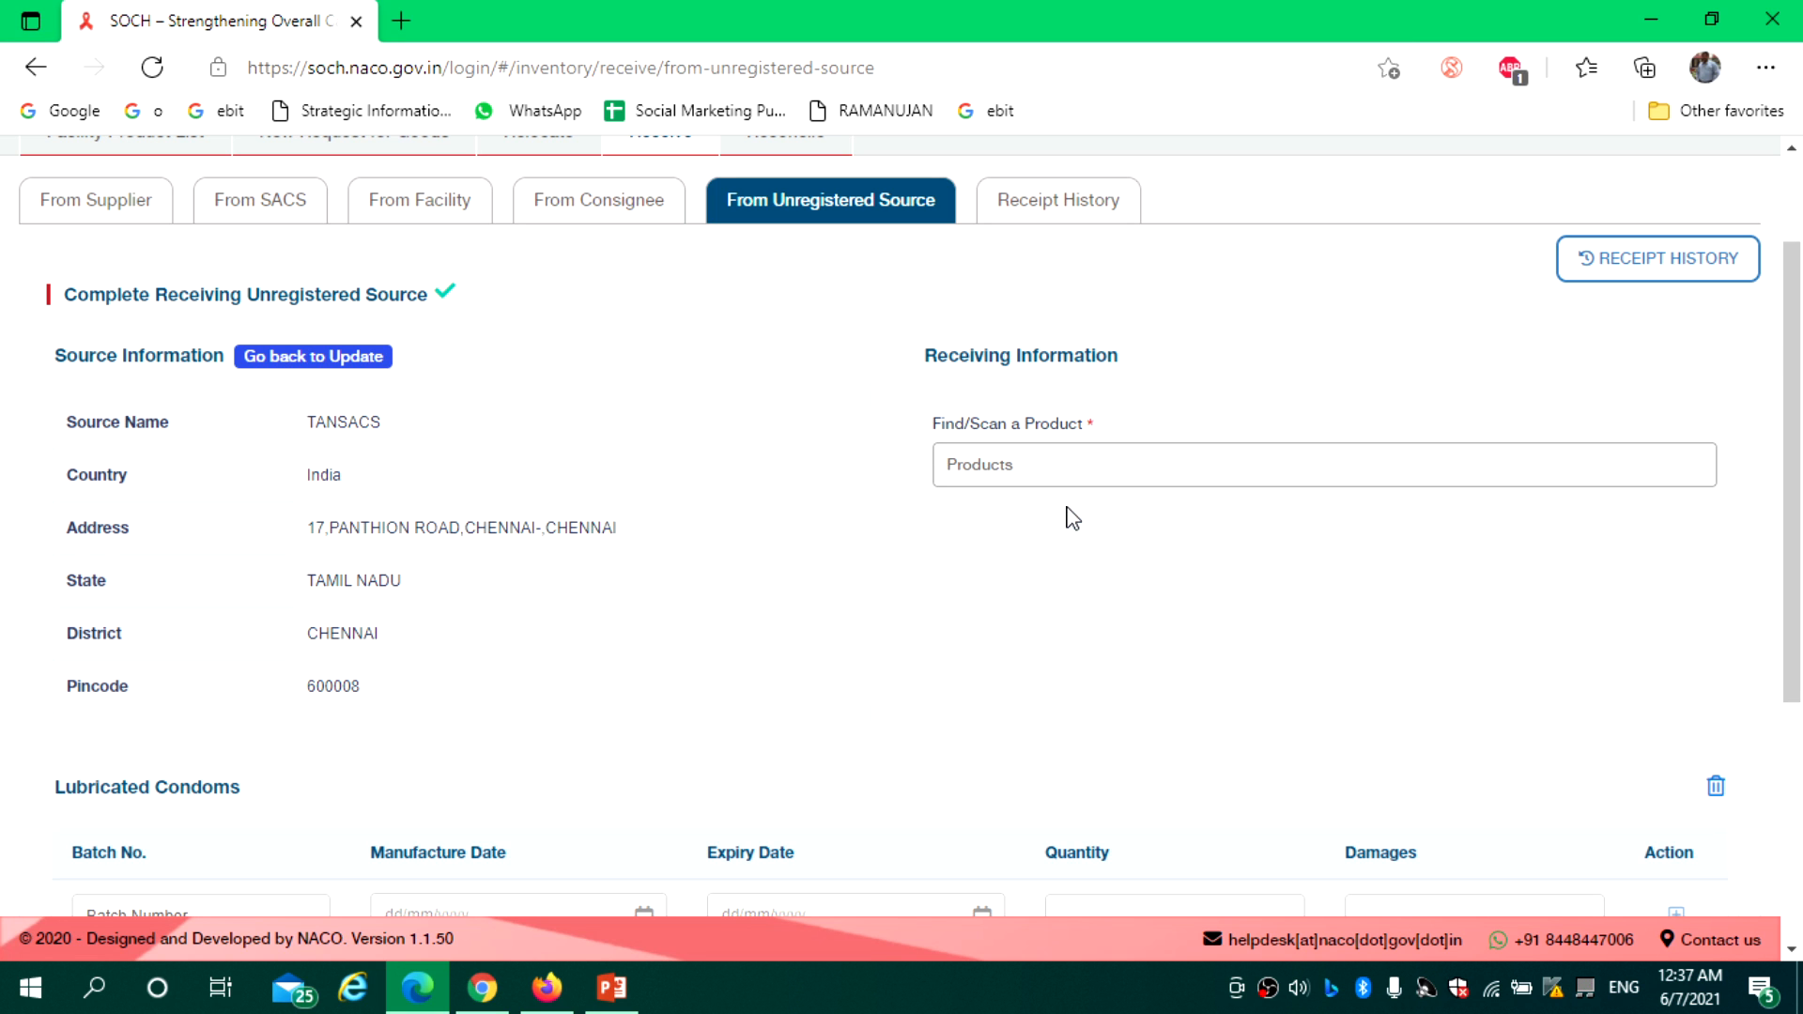
Enter the remark 'dbv' for the receipt and submit it as complete
scroll(230, 636, "down", 3)
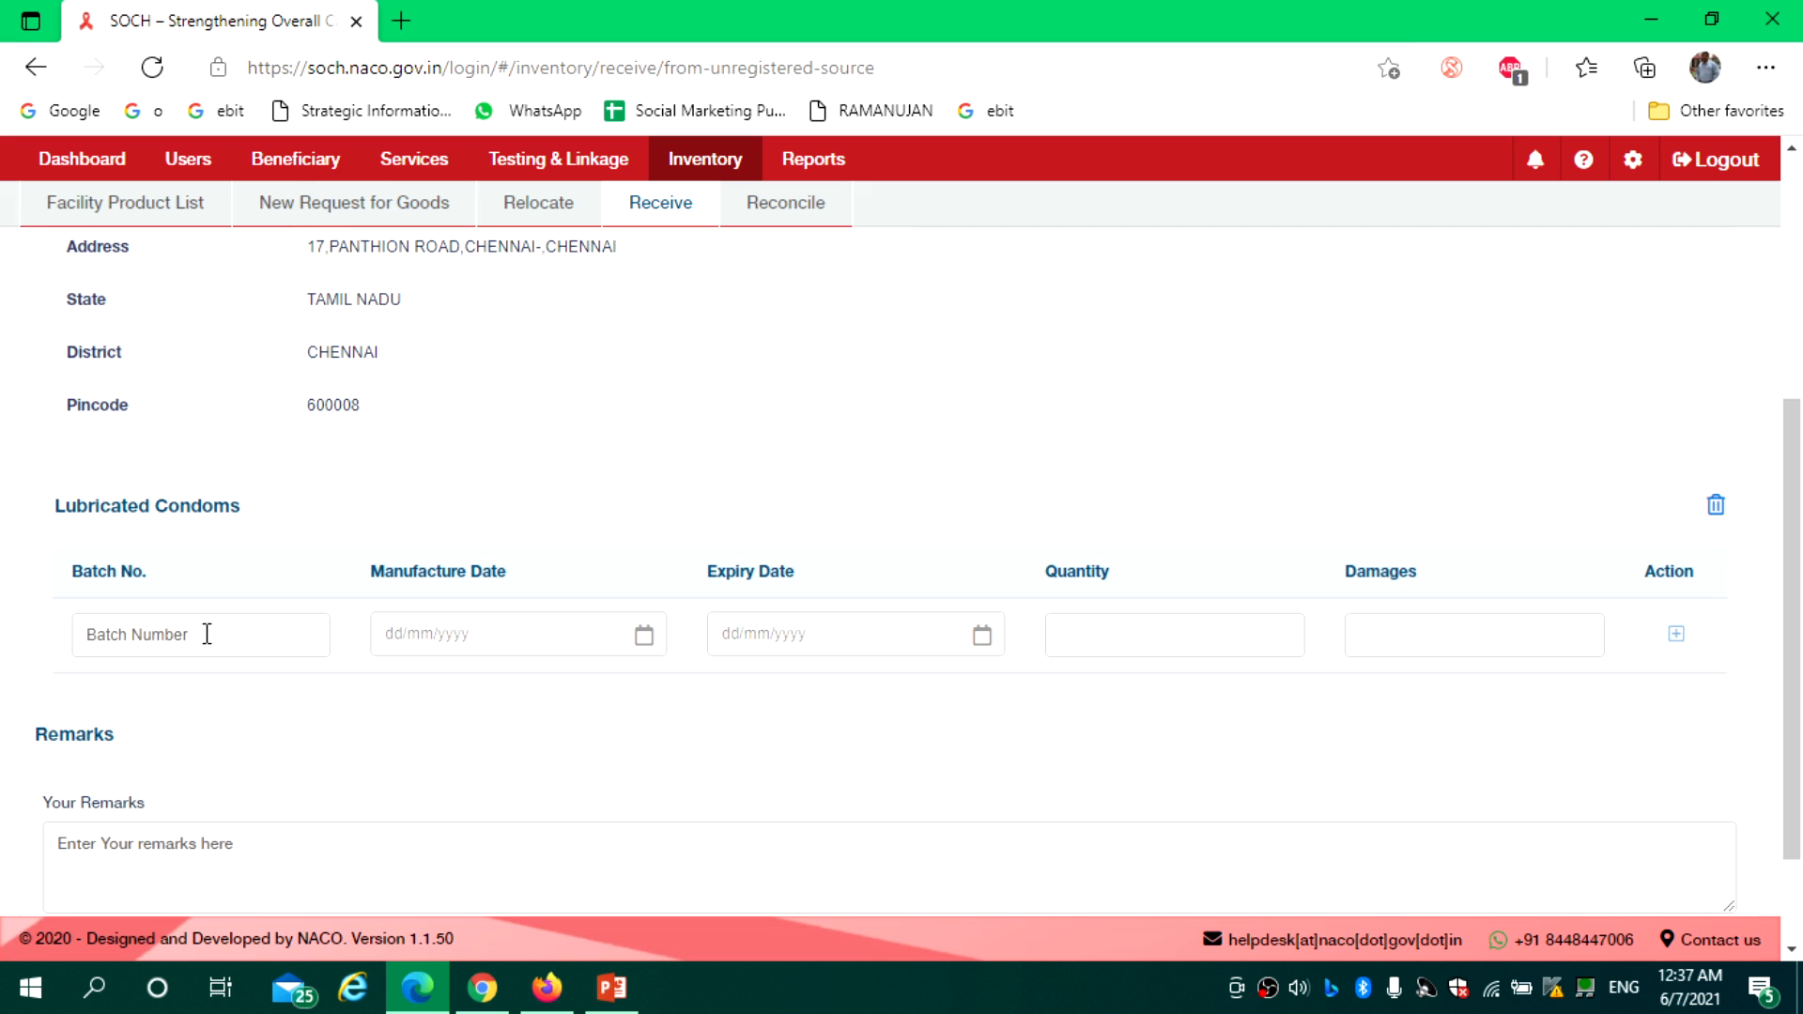
left_click(442, 635)
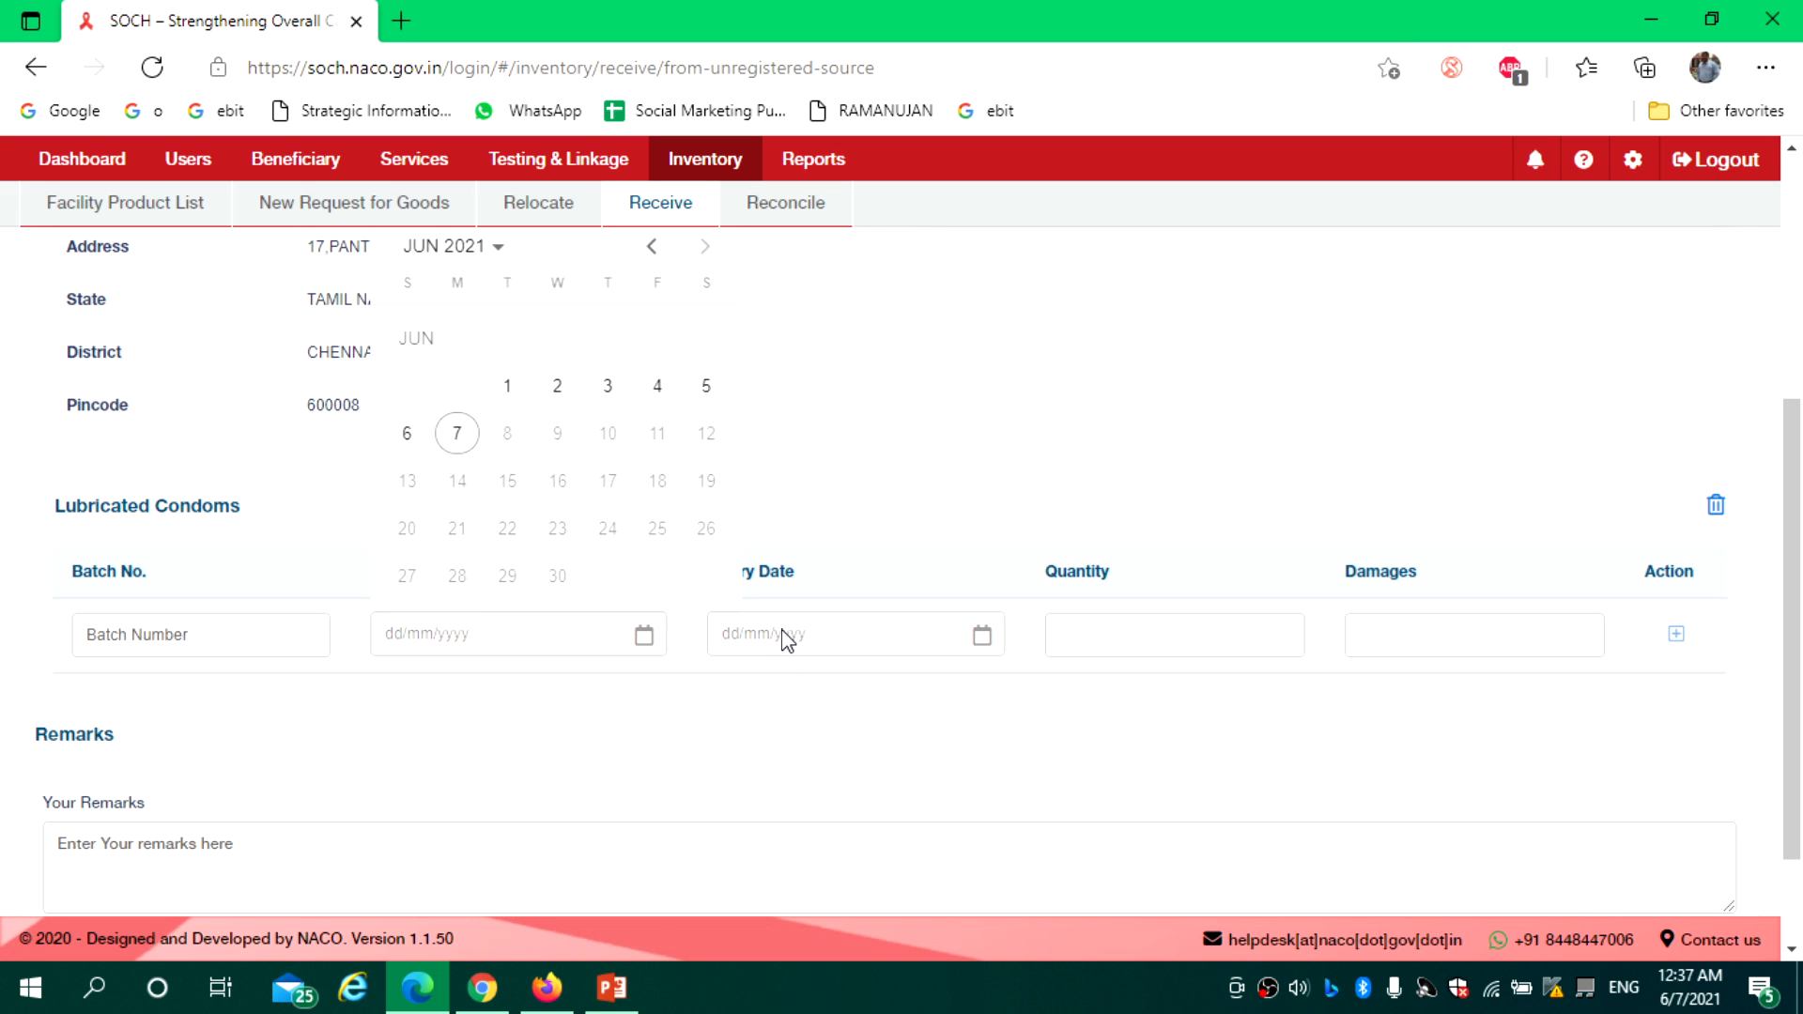
left_click(982, 458)
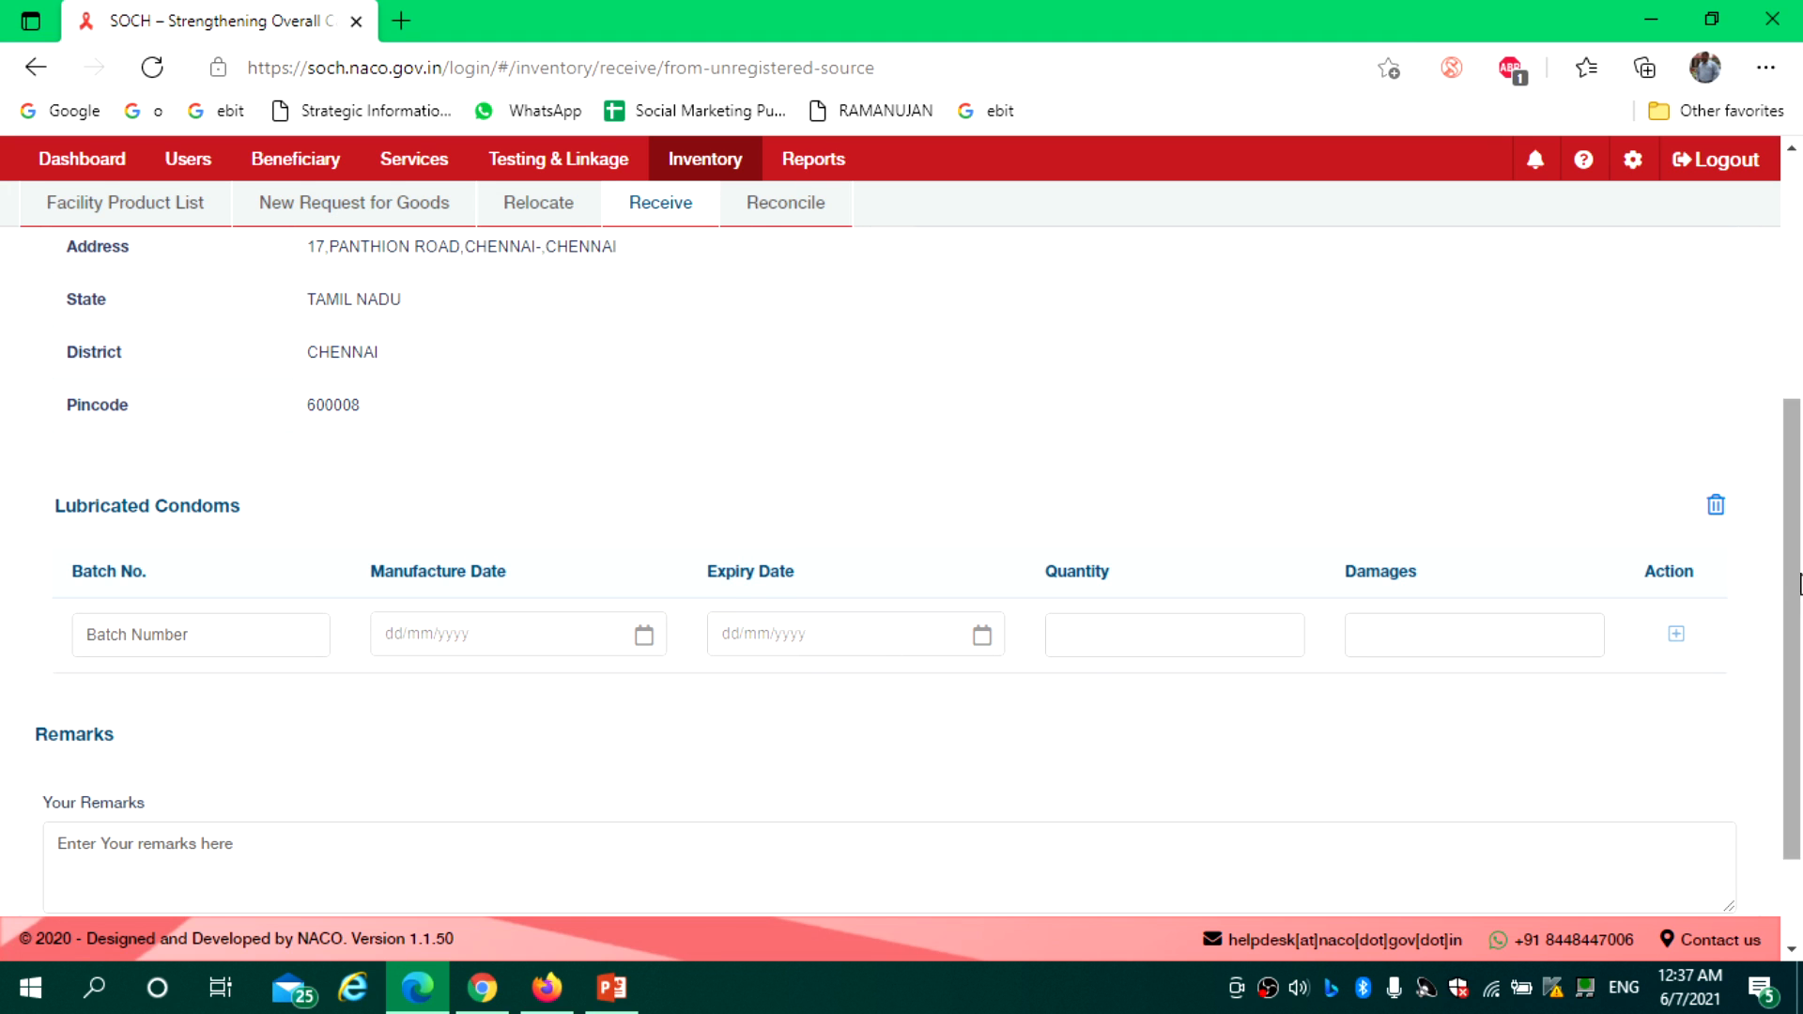
scroll(1639, 526, "down", 2)
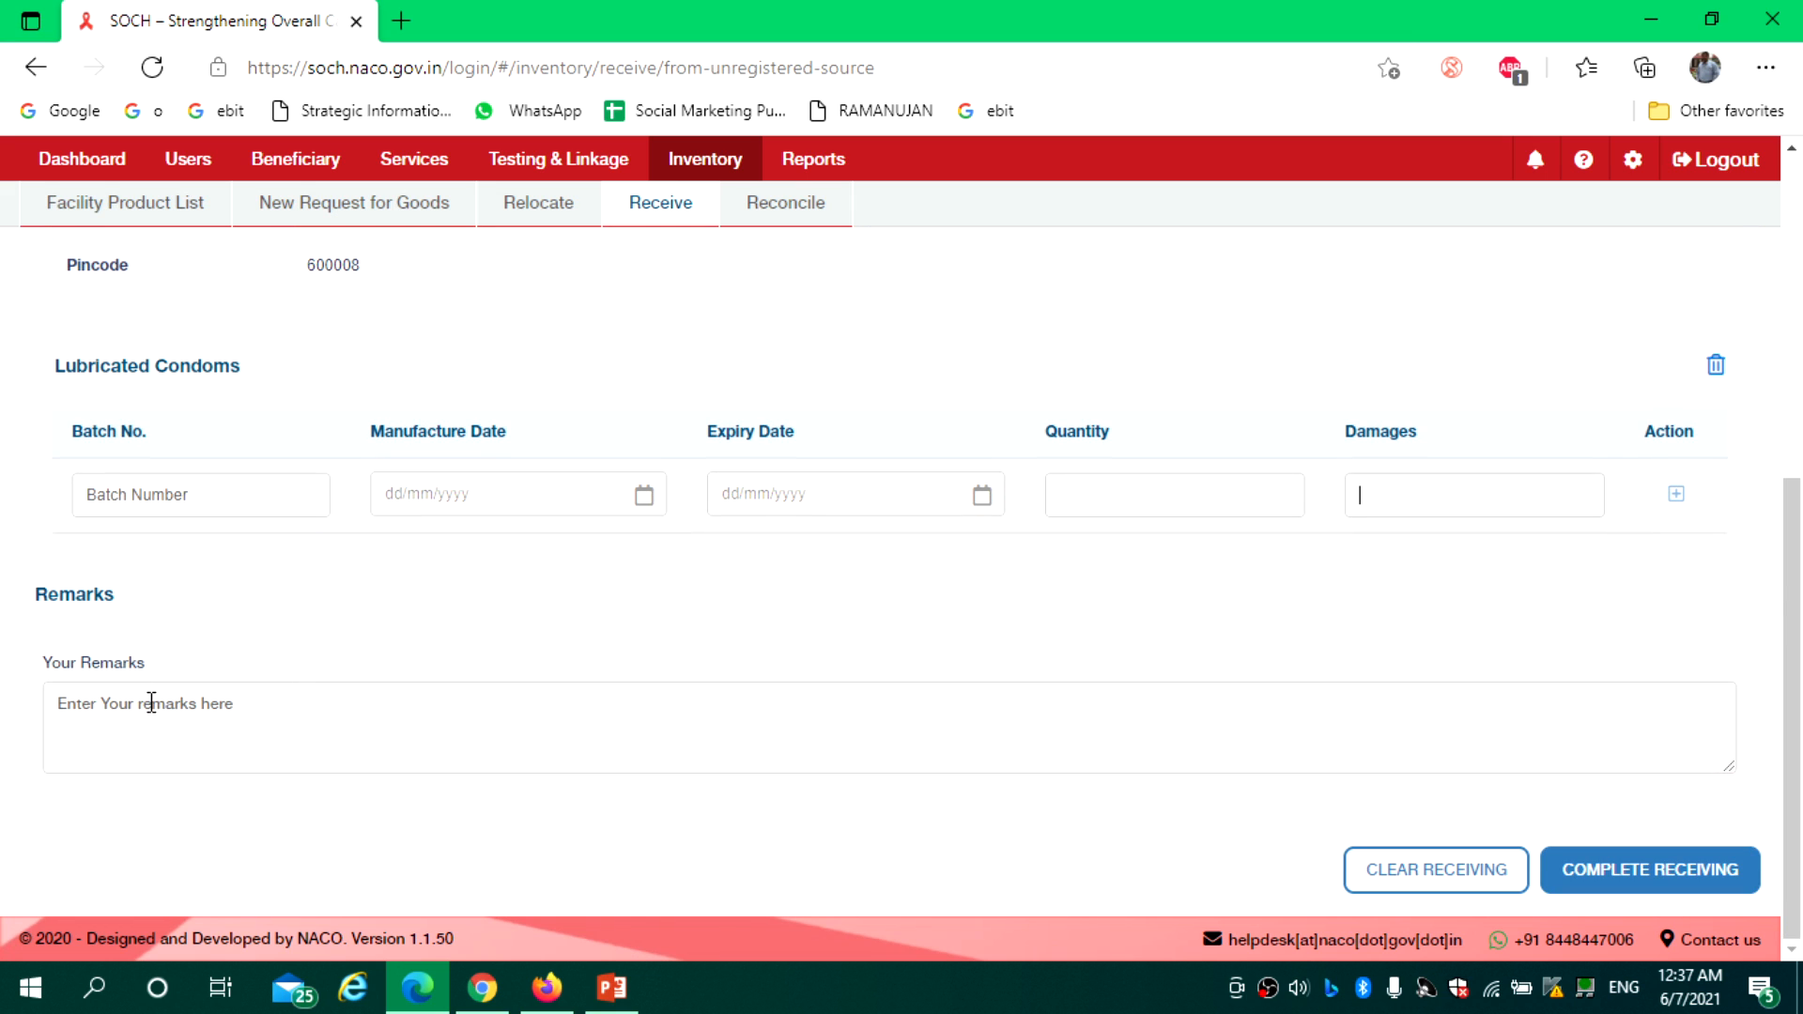
left_click(105, 720)
type("dbvjk")
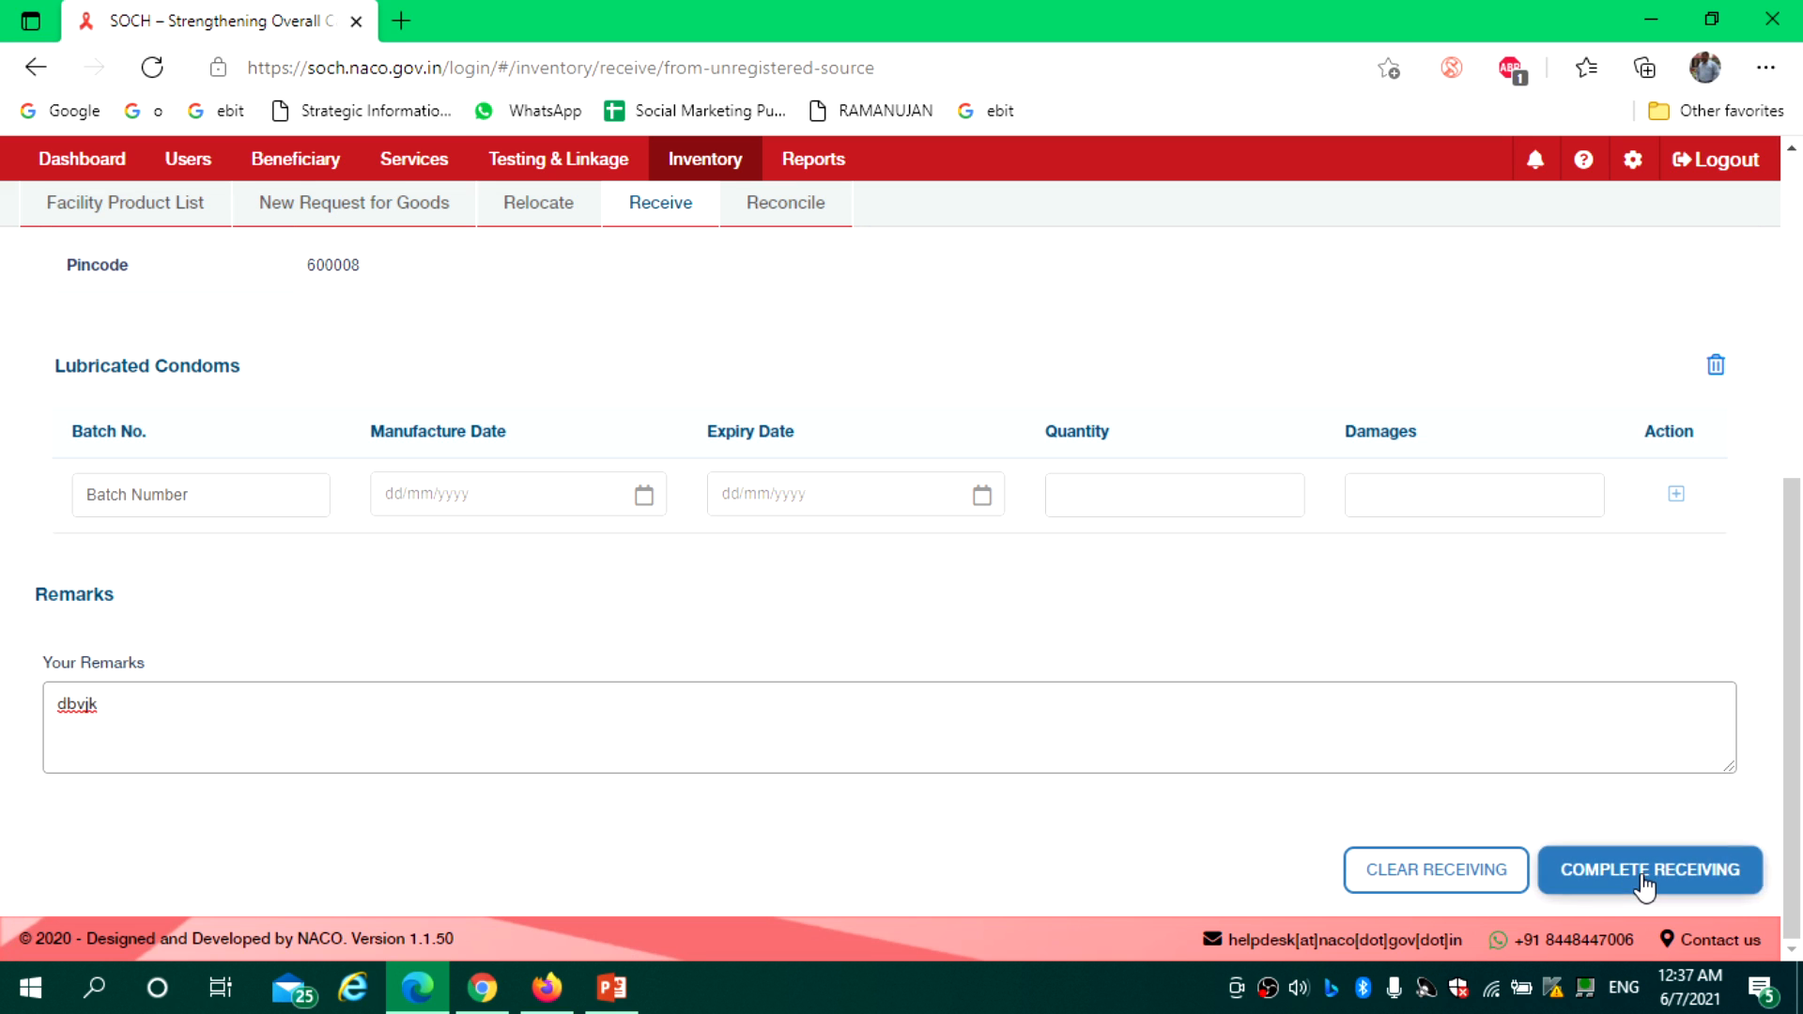
left_click(1742, 851)
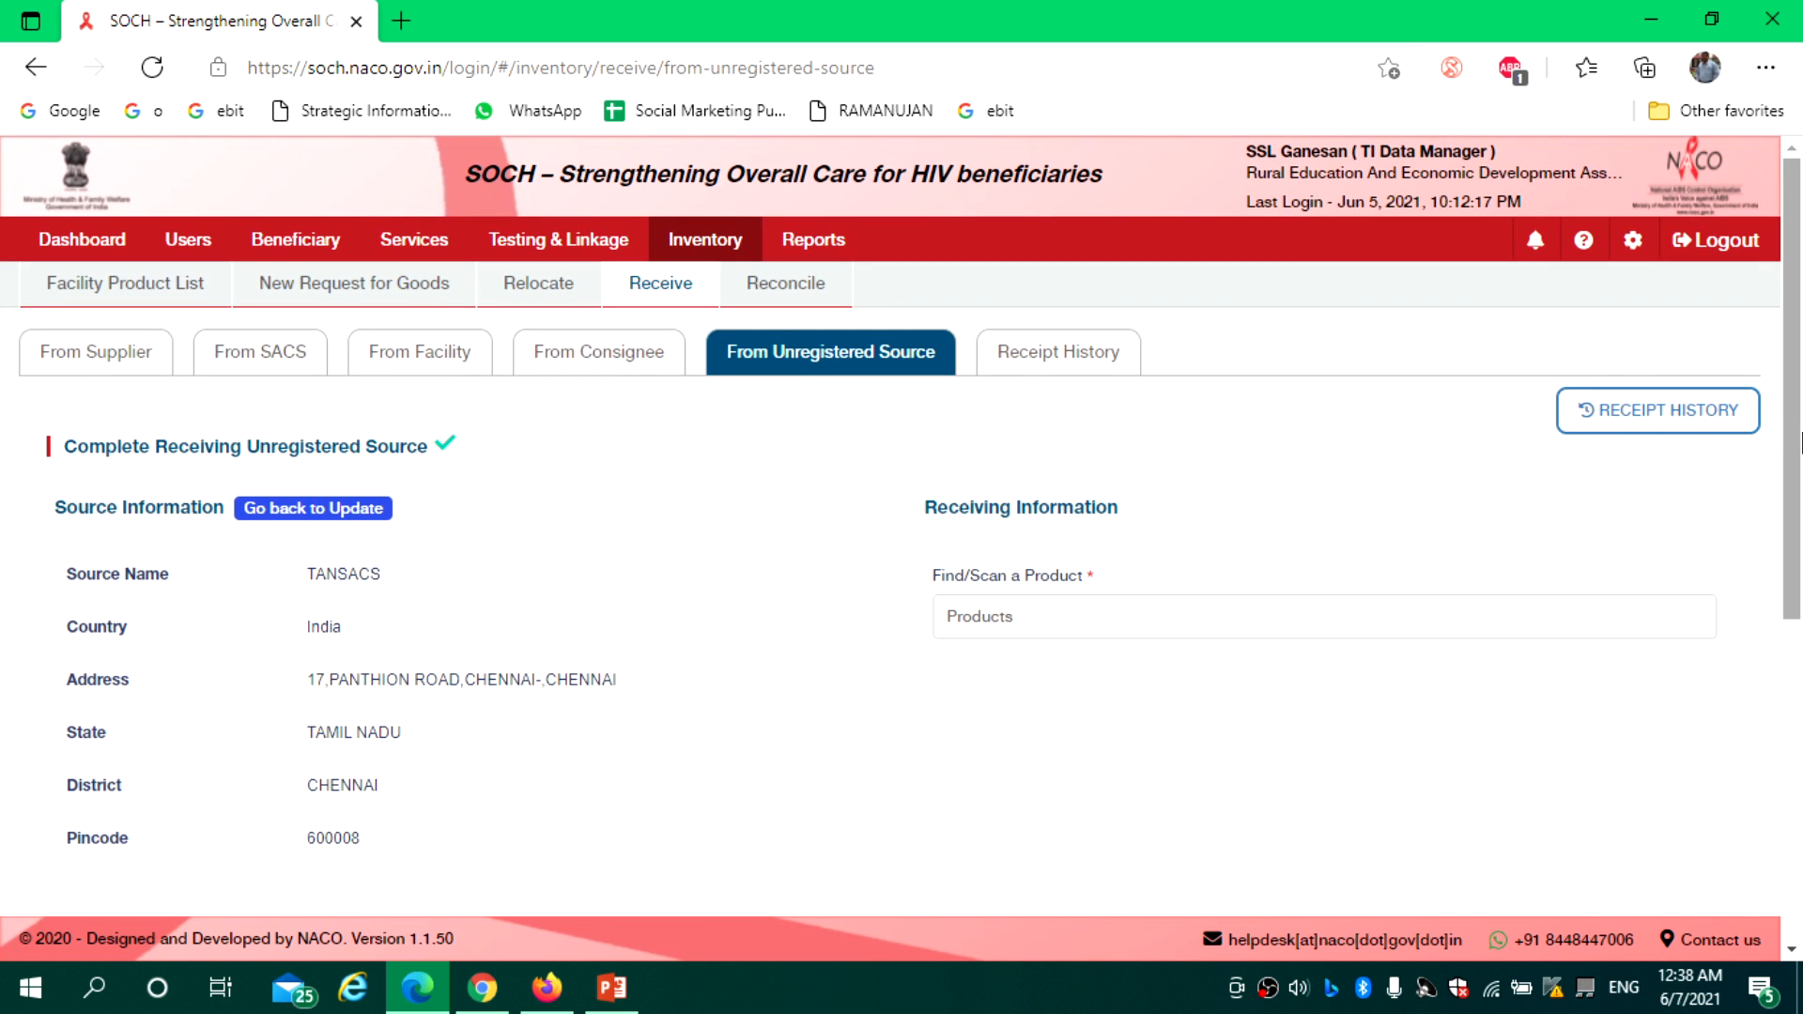
Abandon the unfinished receipt and review the Lubricated Condoms batch stock
left_click(123, 291)
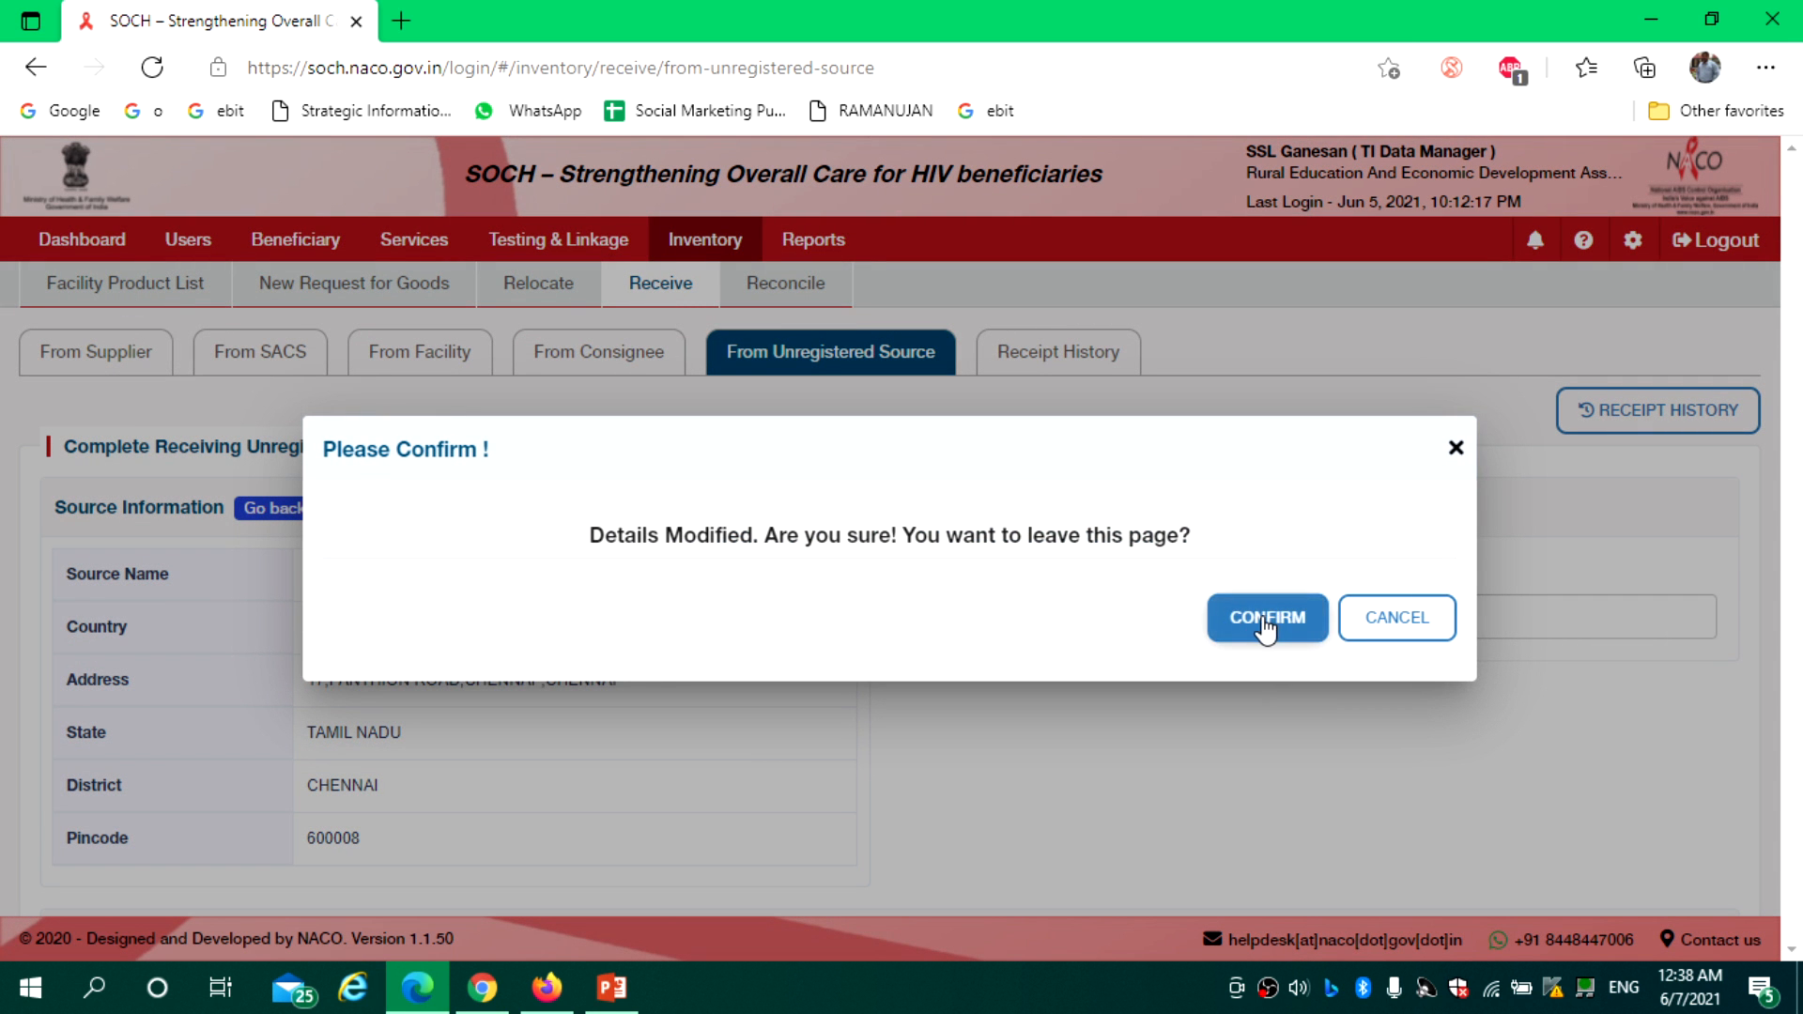
left_click(1266, 617)
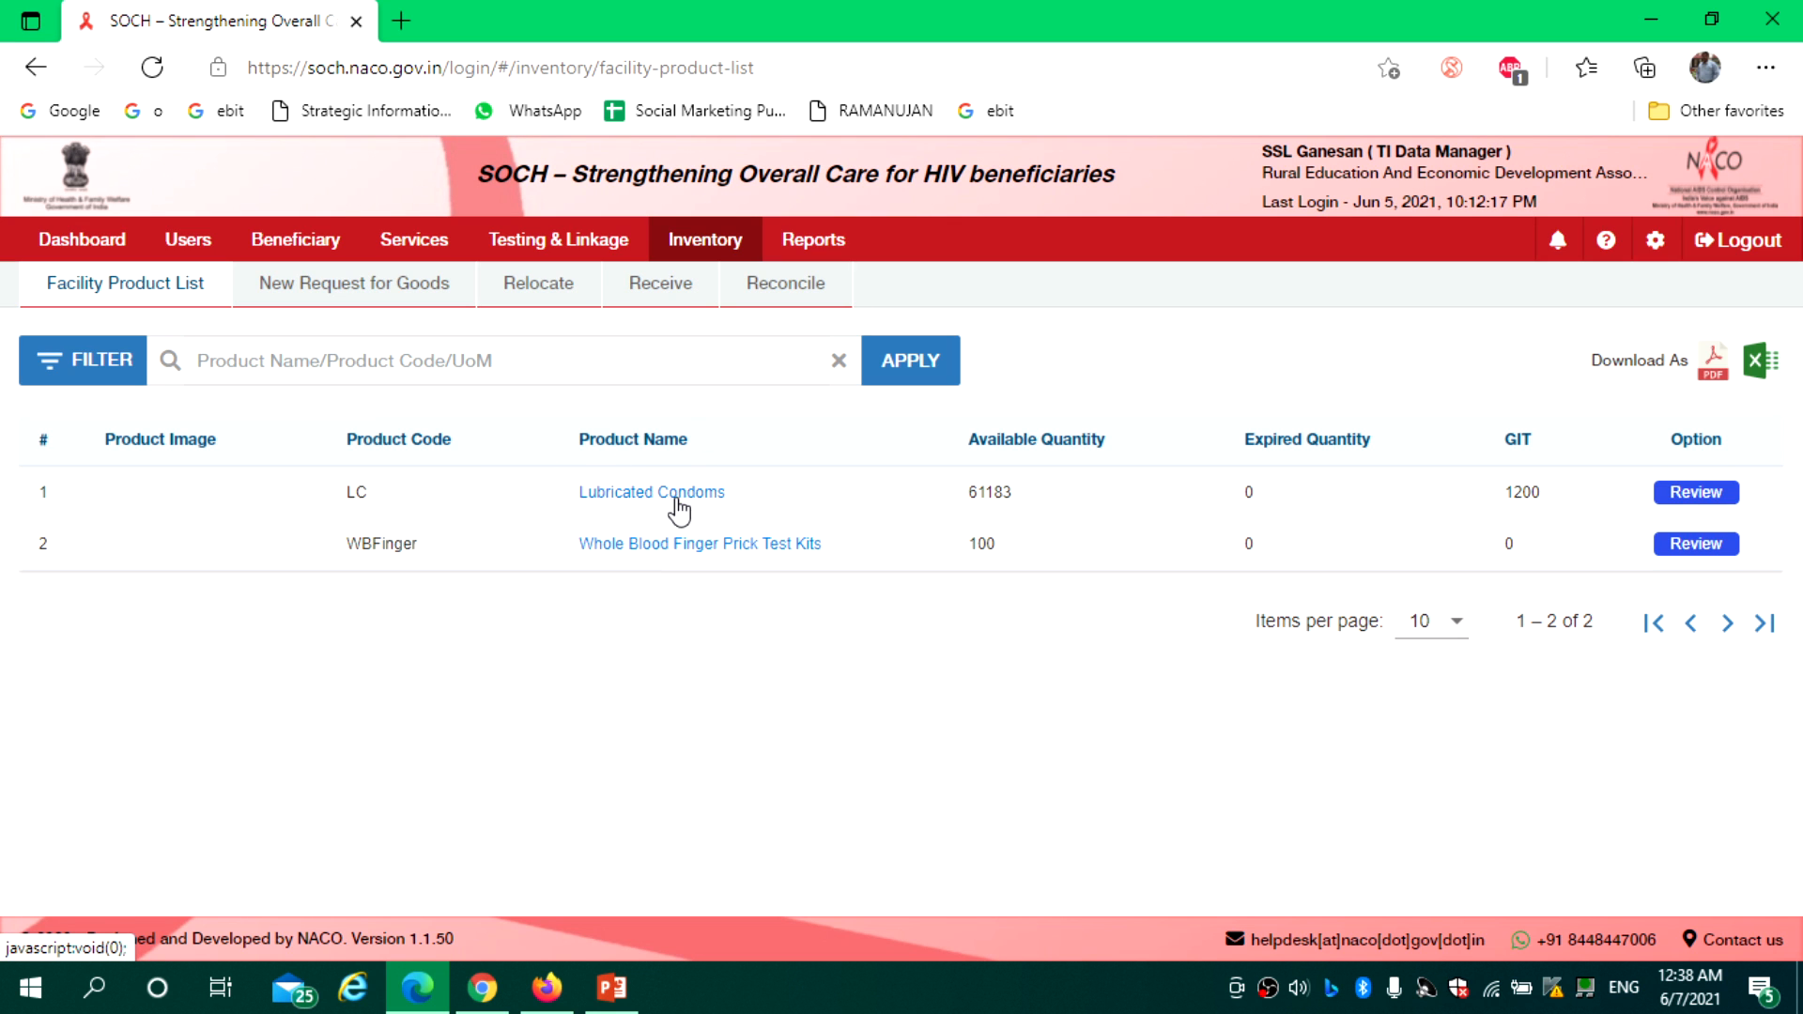
left_click(1688, 495)
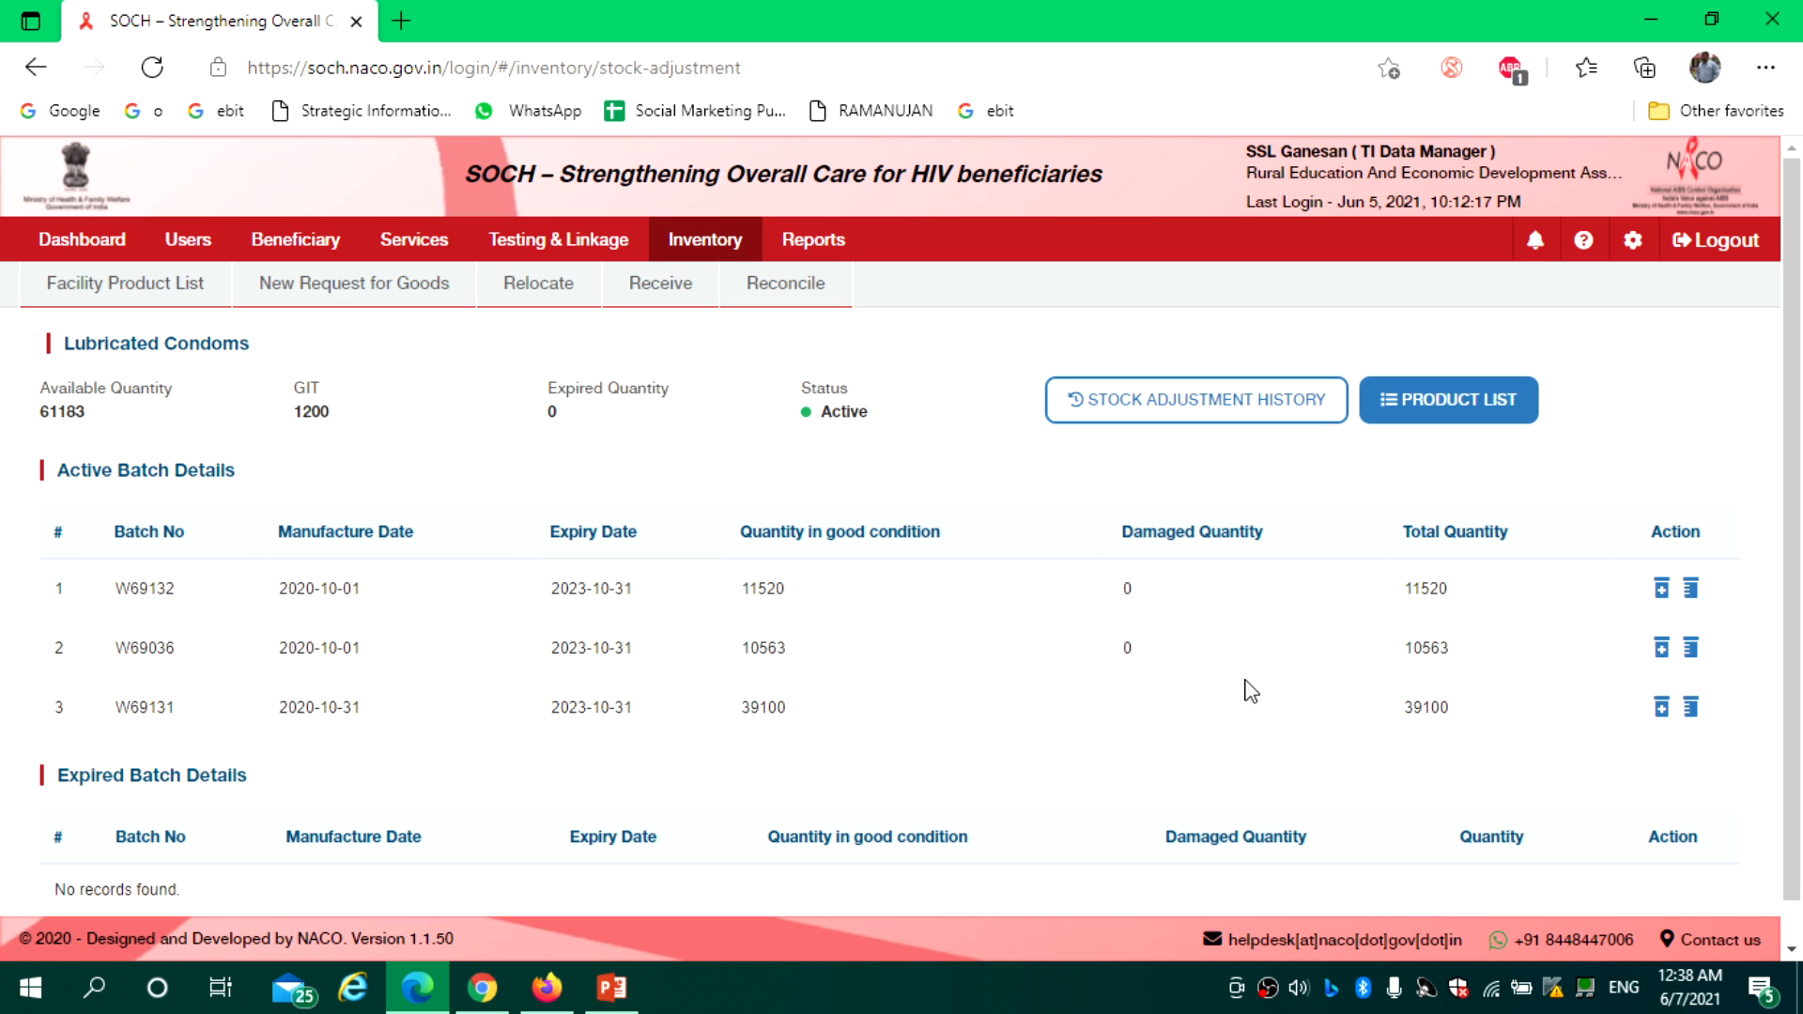
scroll(1794, 515, "down", 1)
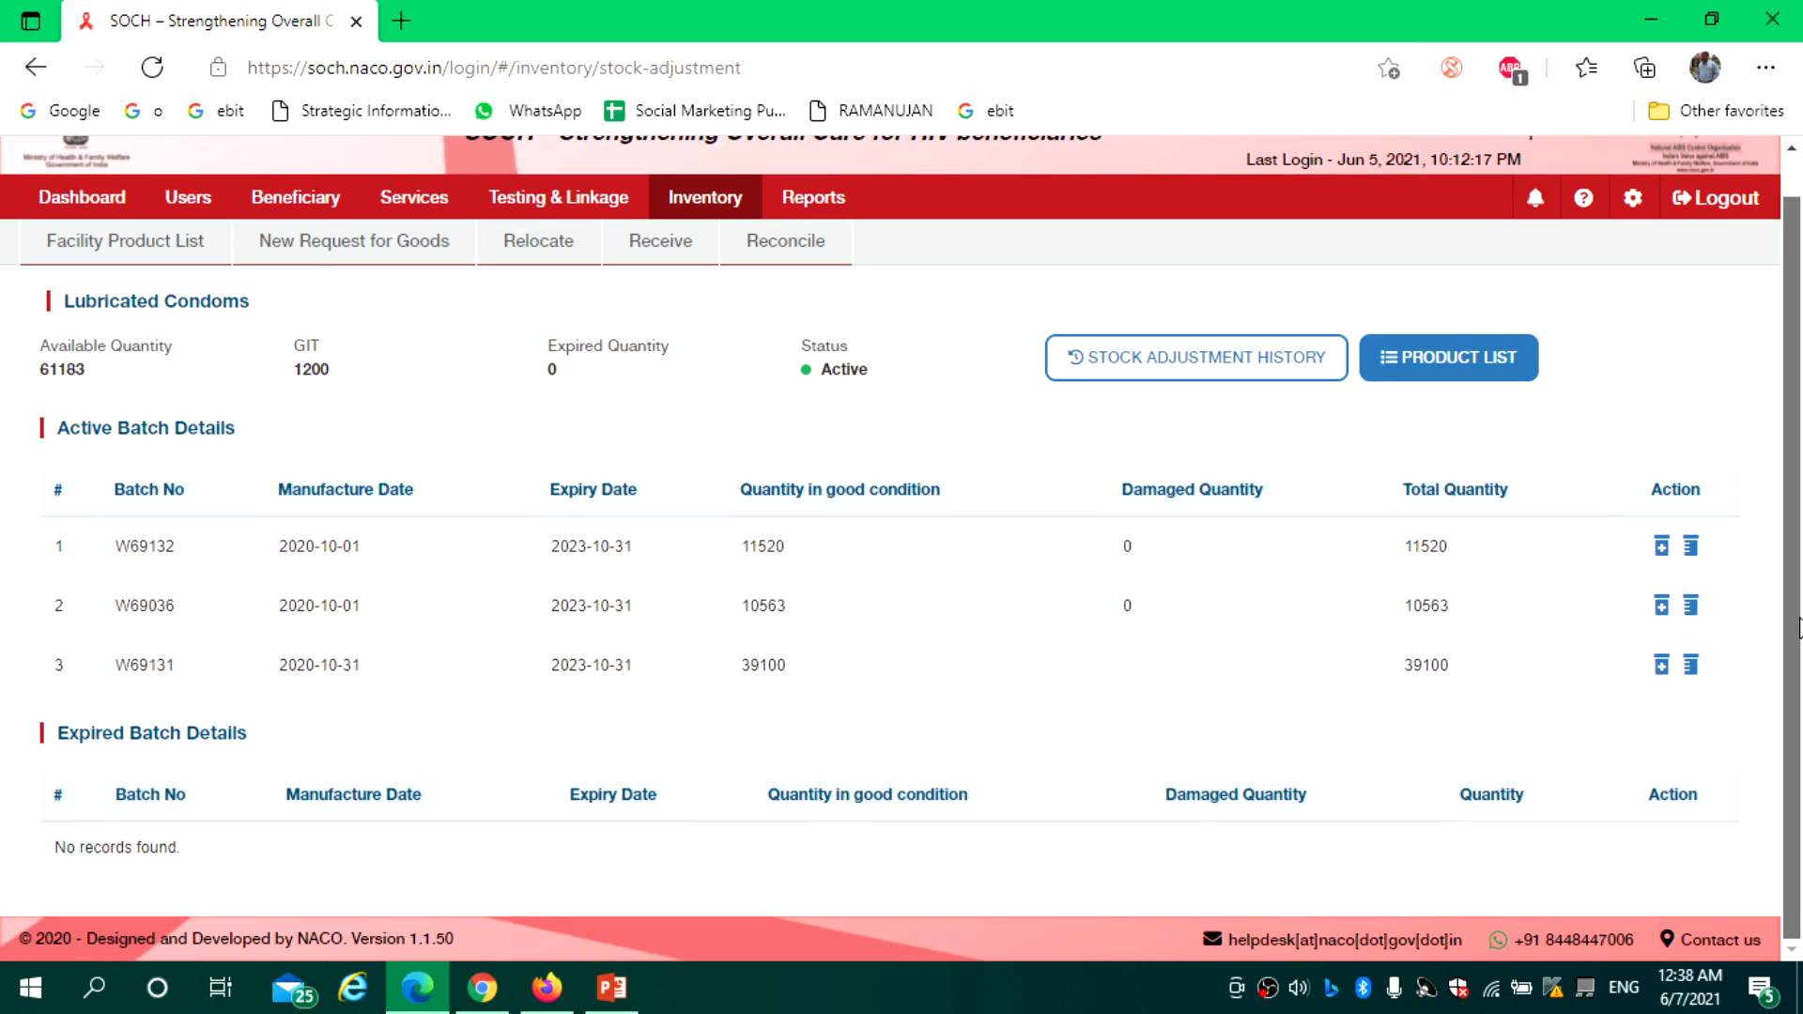
scroll(852, 577, "up", 1)
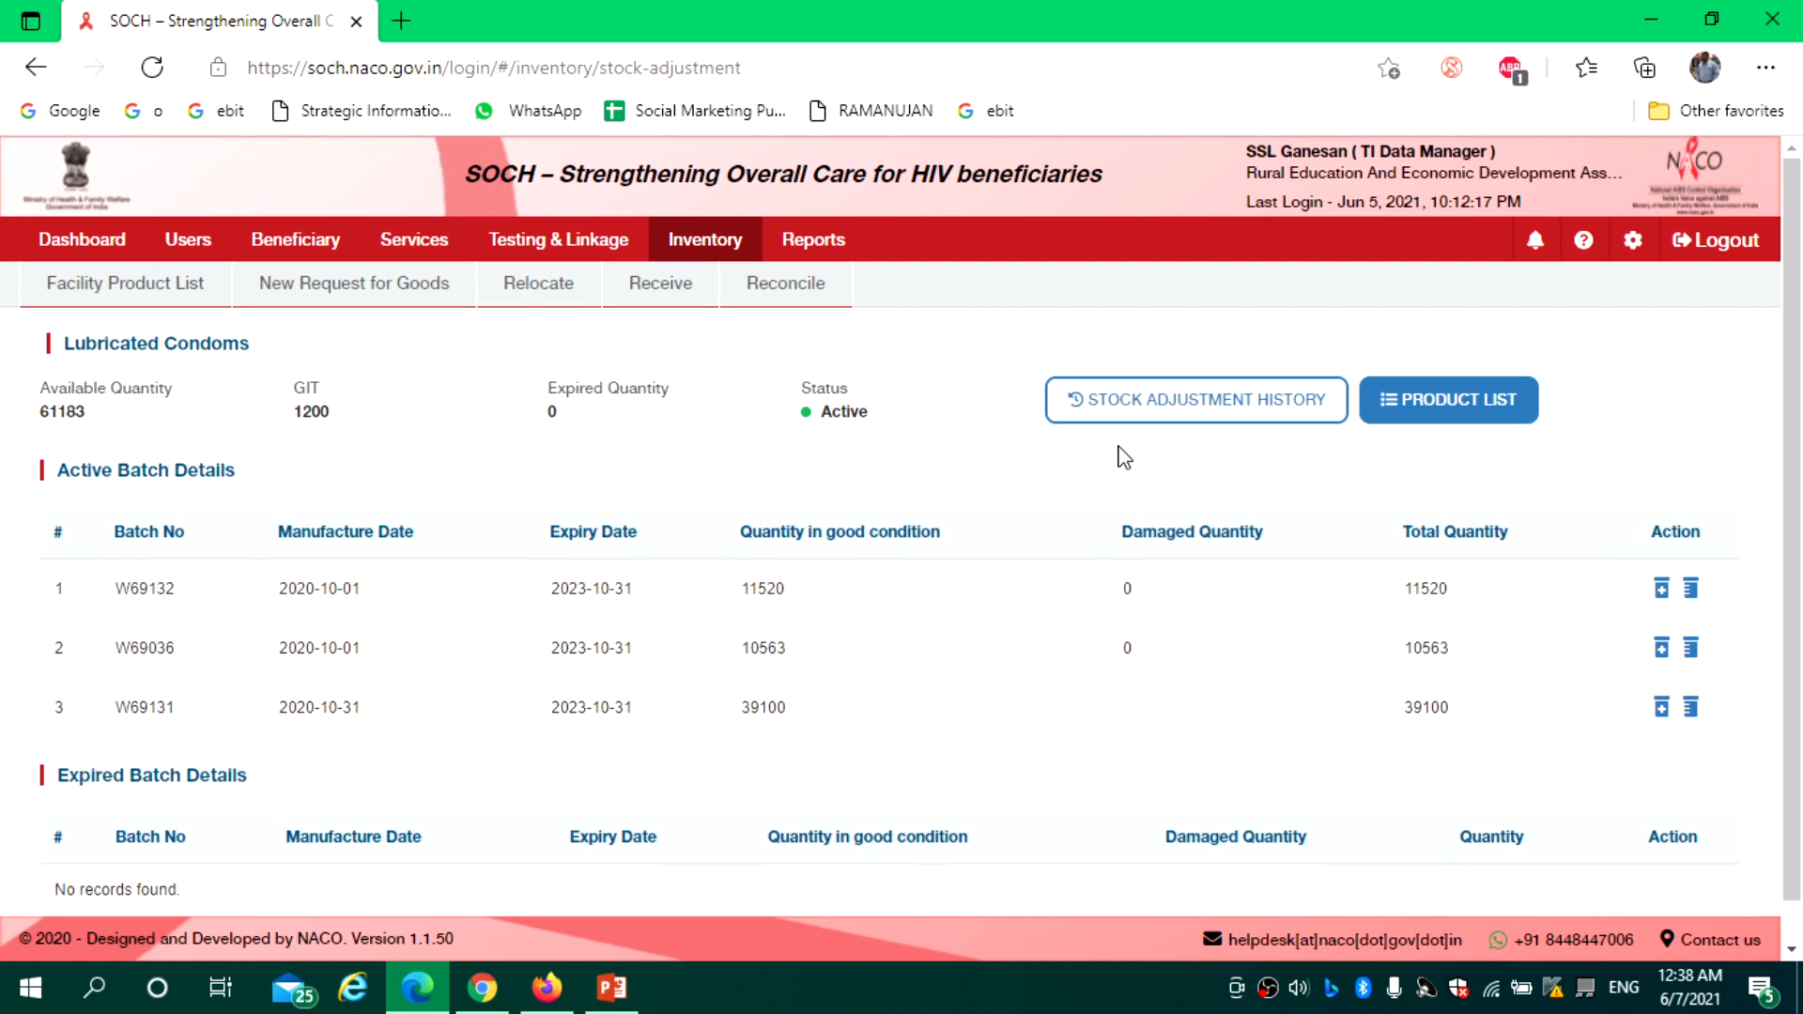
Return to a blank Inventory > Receive > From Unregistered Source form
left_click(695, 246)
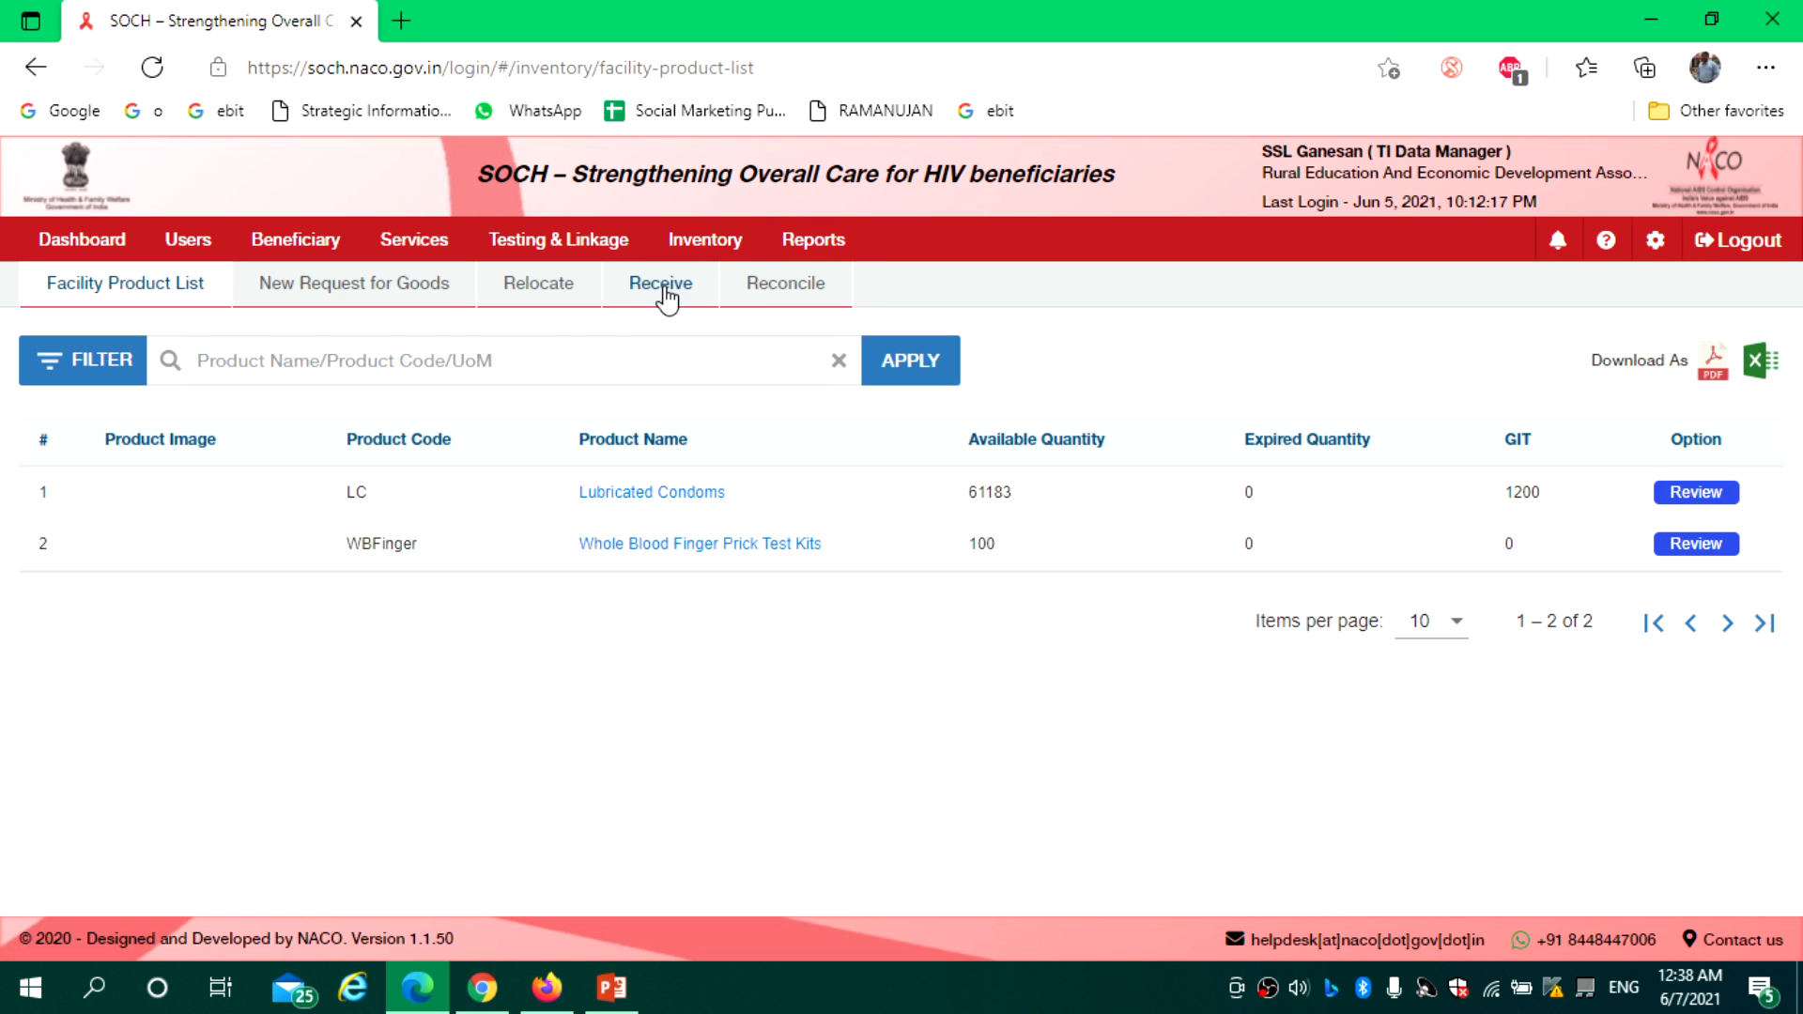
left_click(663, 290)
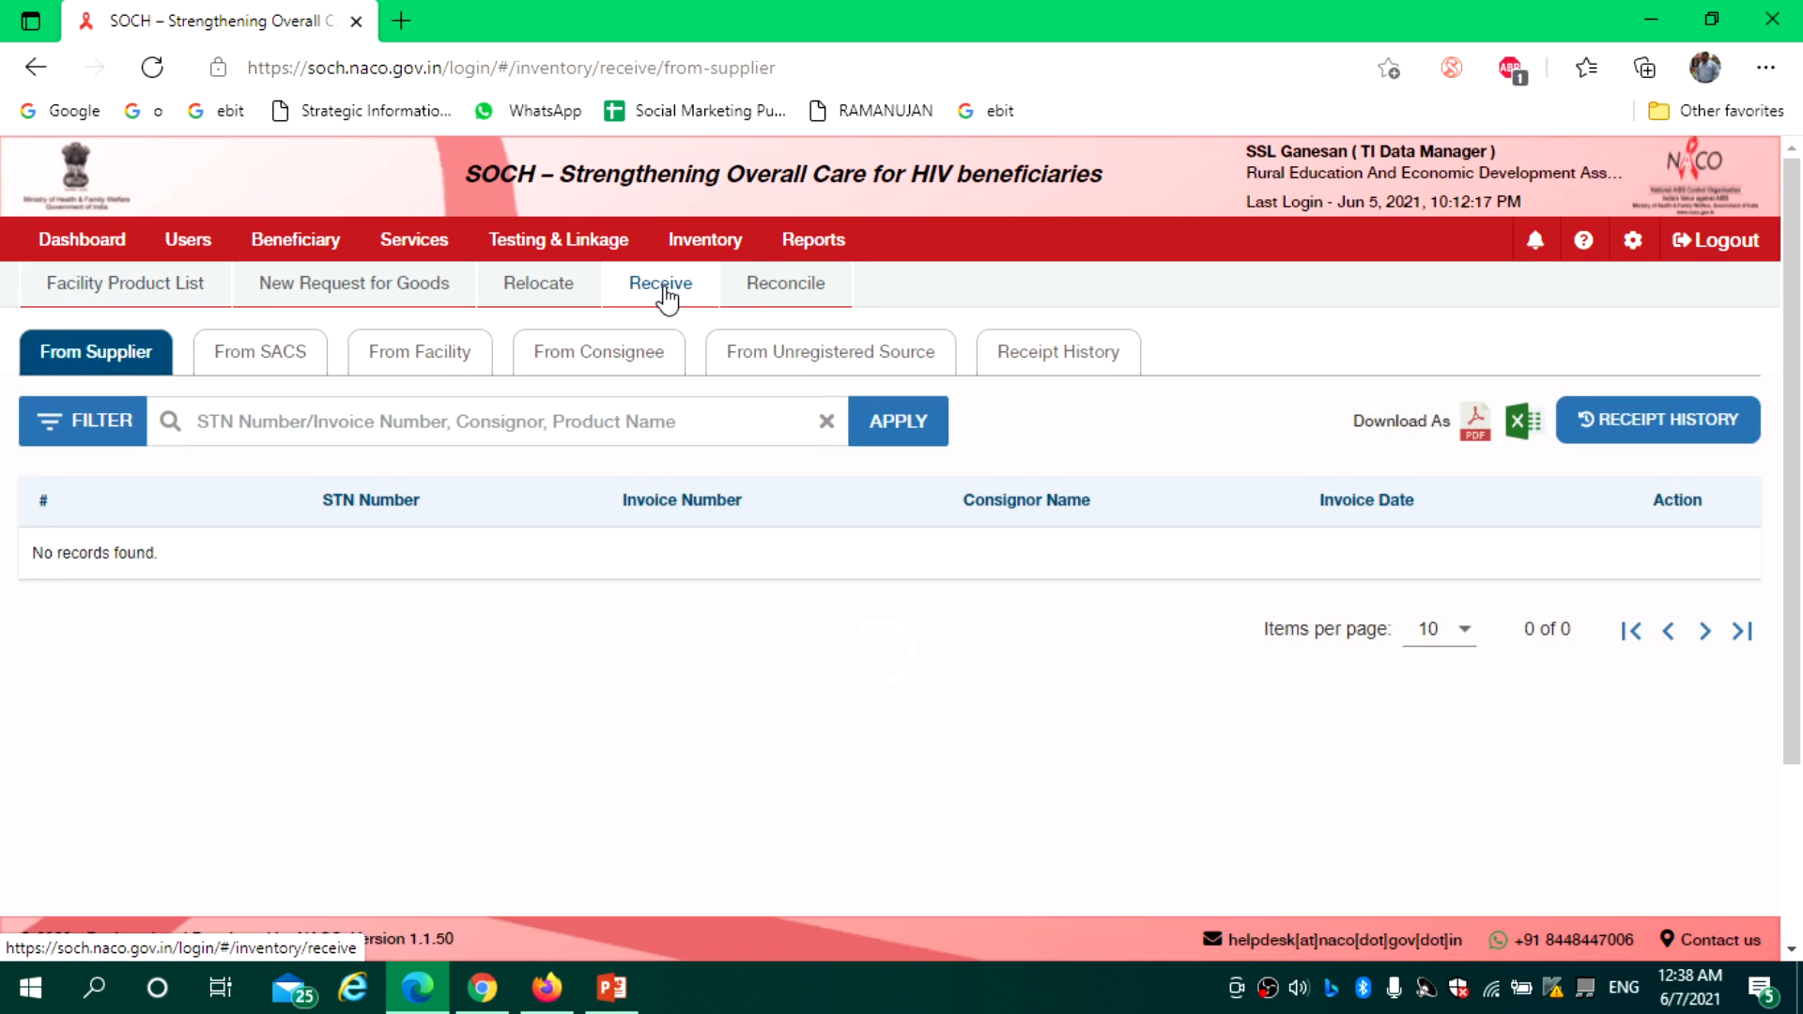
left_click(843, 361)
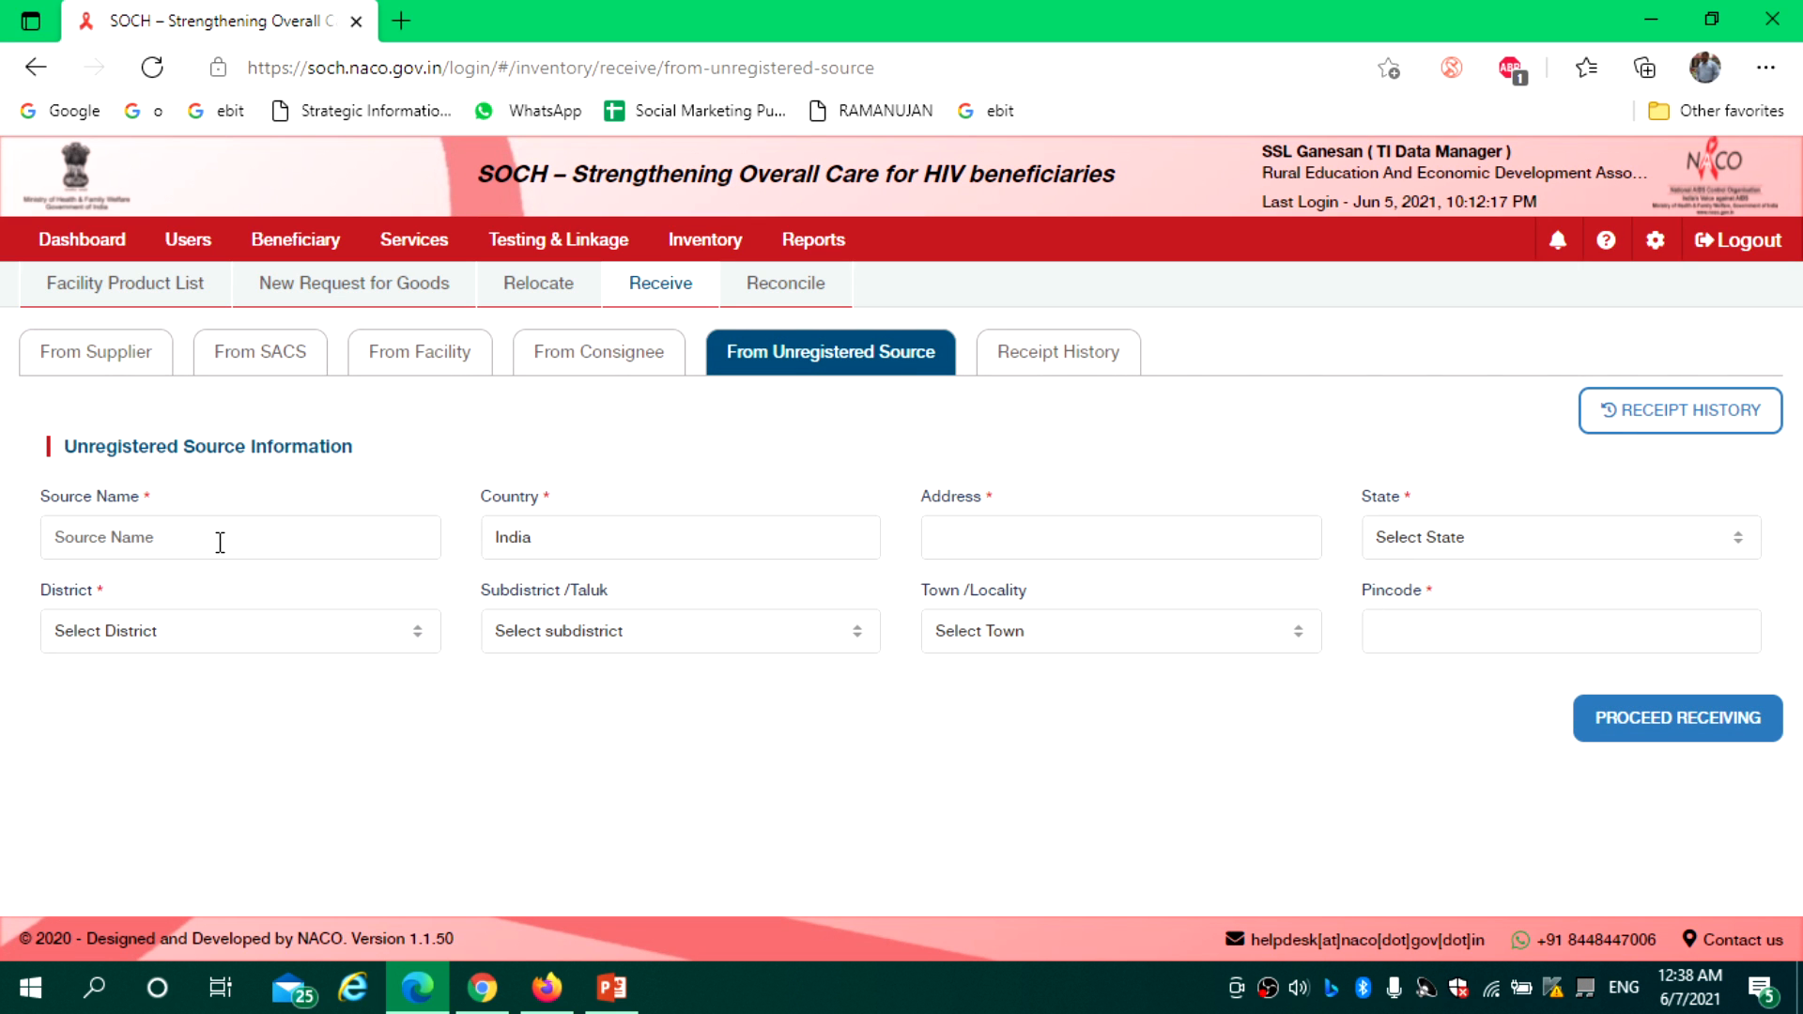
Replace the DAPCU source with TANSACS and its Chennai address, then proceed to receiving
type("DAPCU")
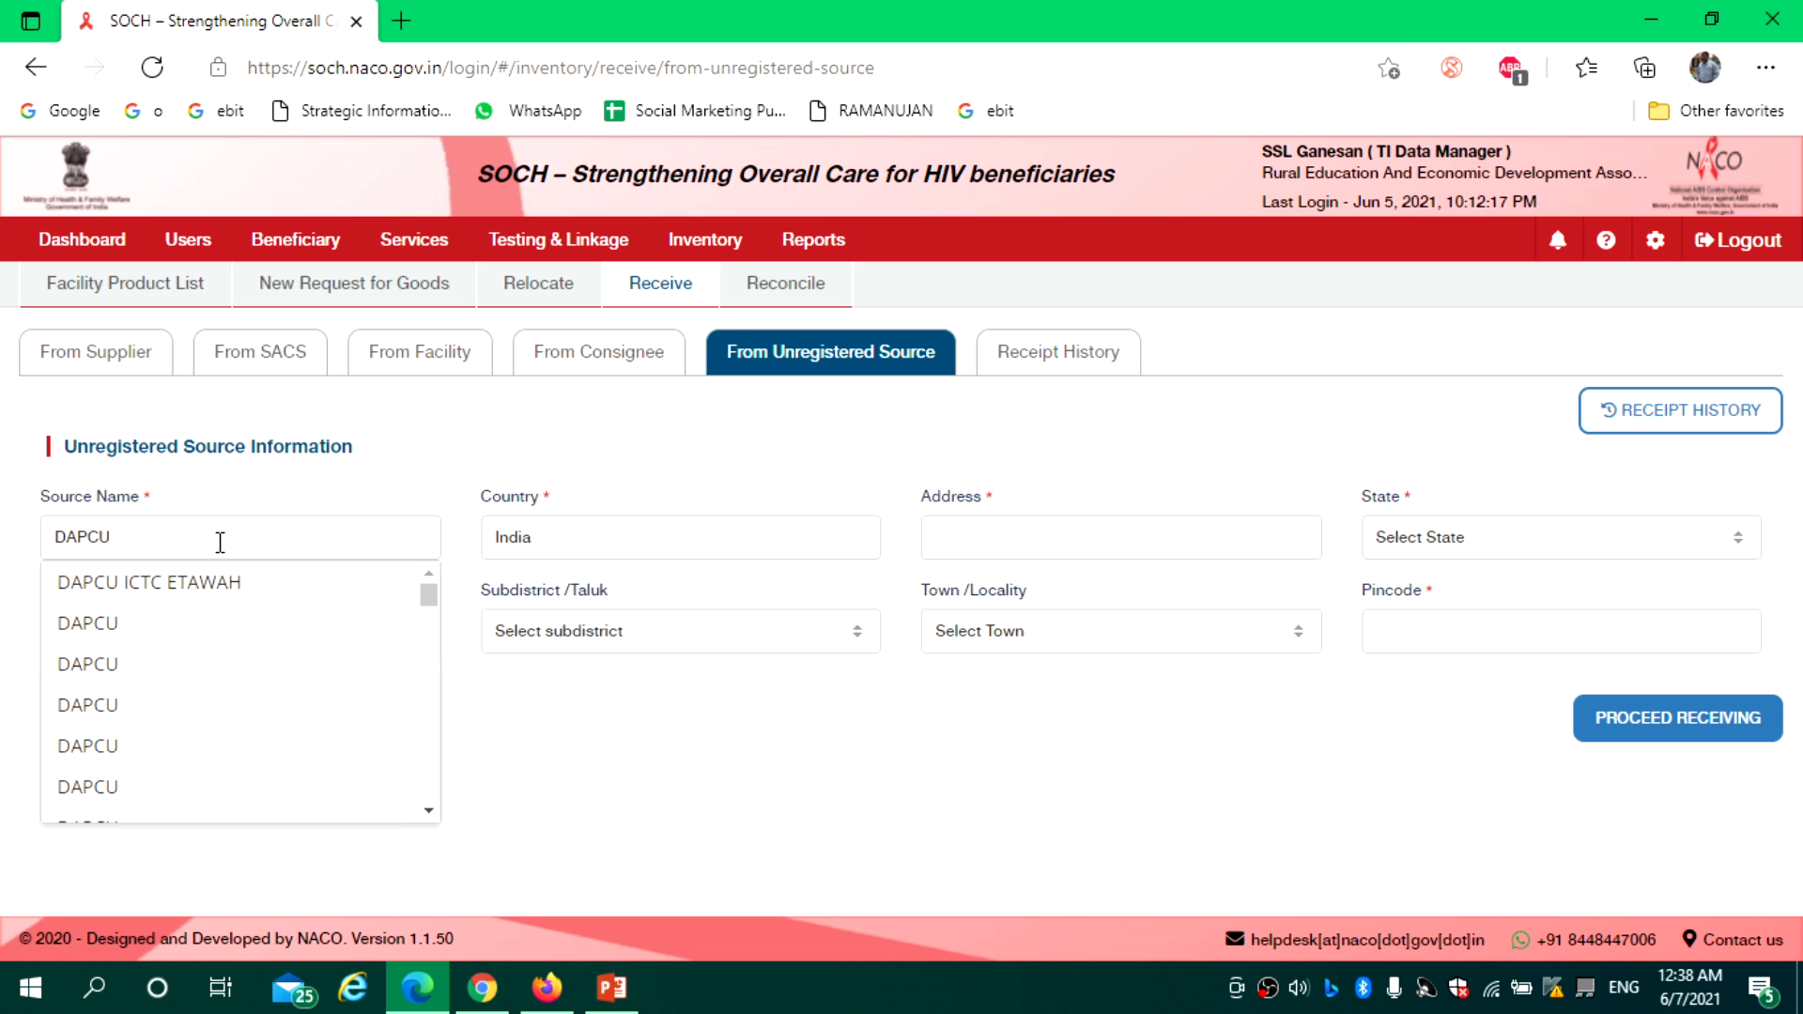
left_click(158, 620)
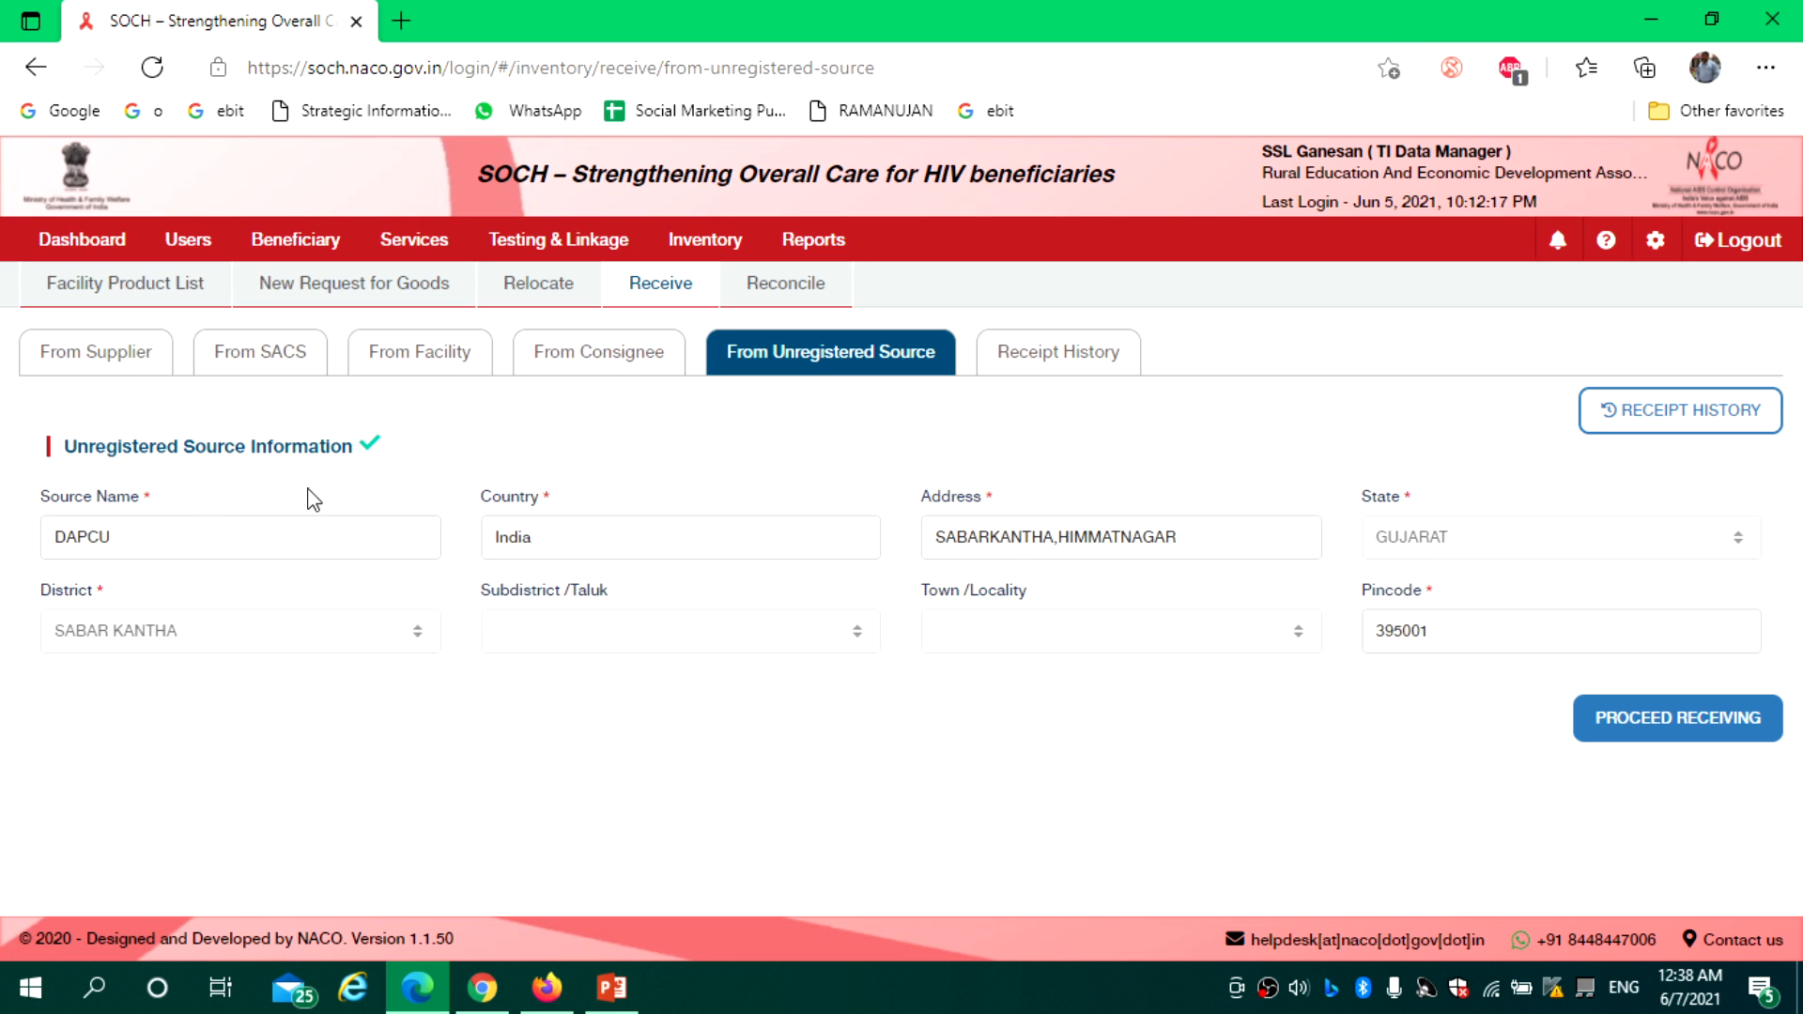
left_click_drag(160, 527, 3, 556)
key("BackSpace")
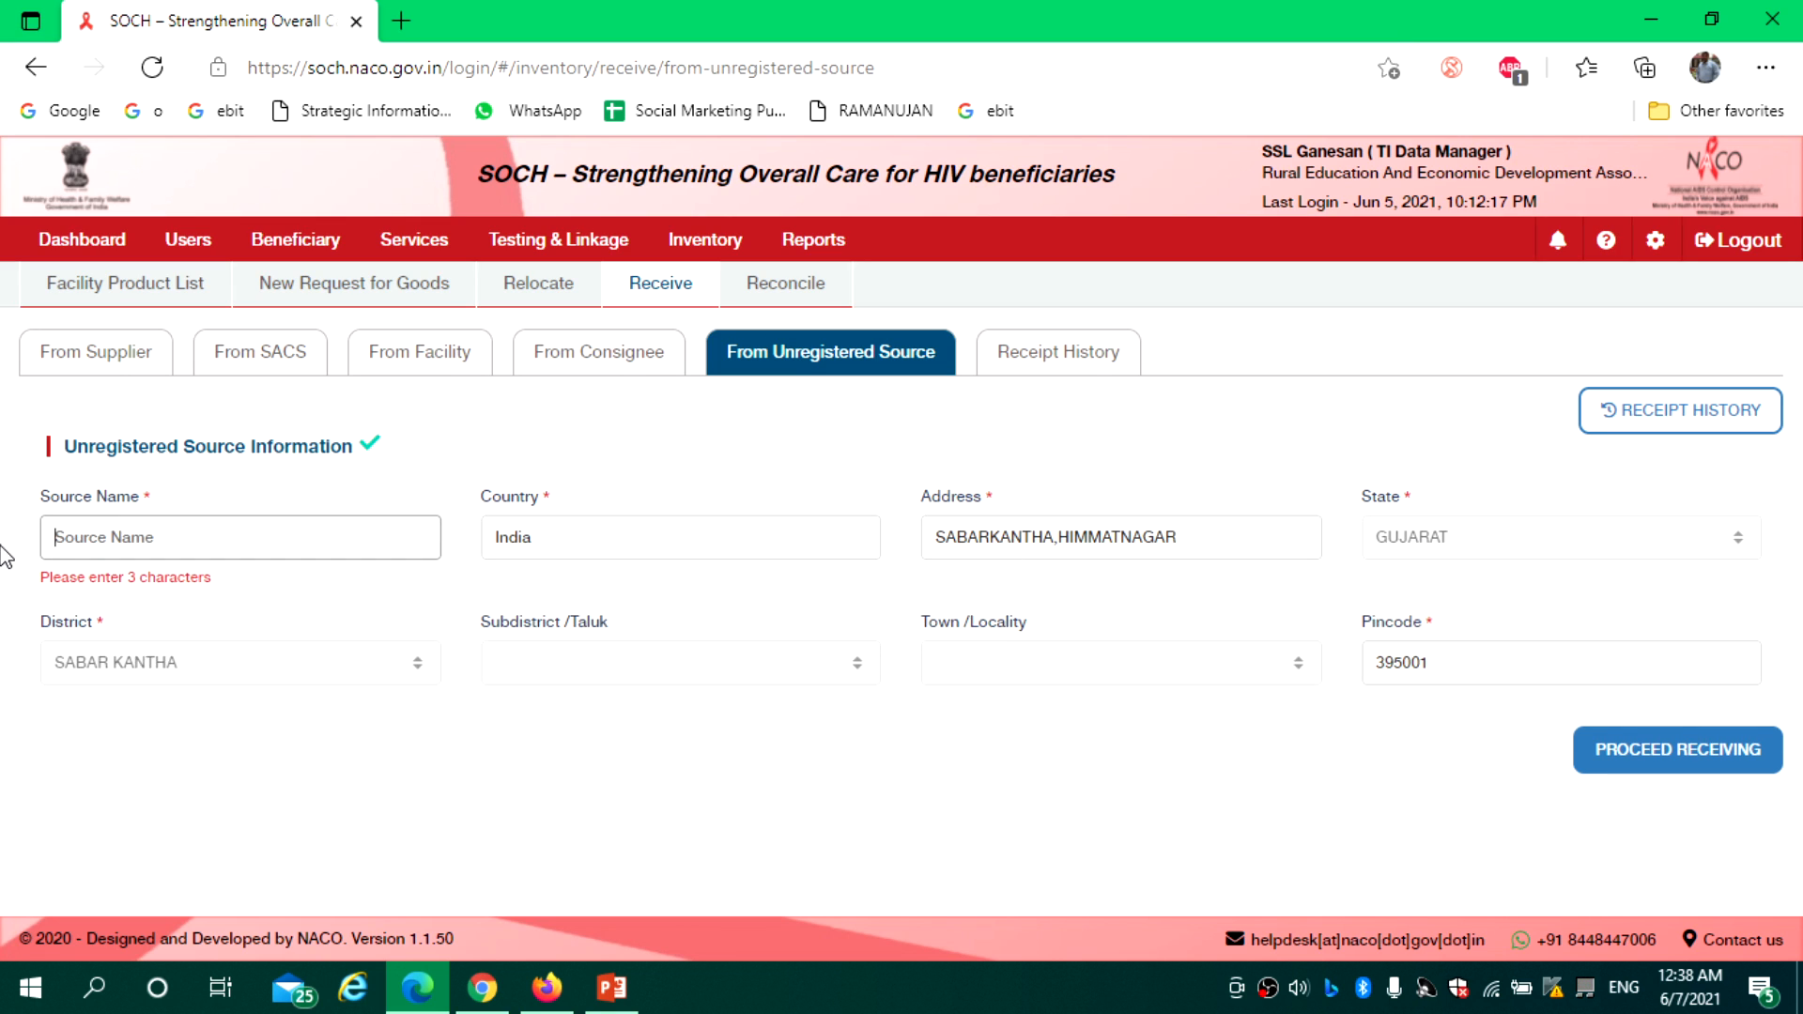
type("TANSACS")
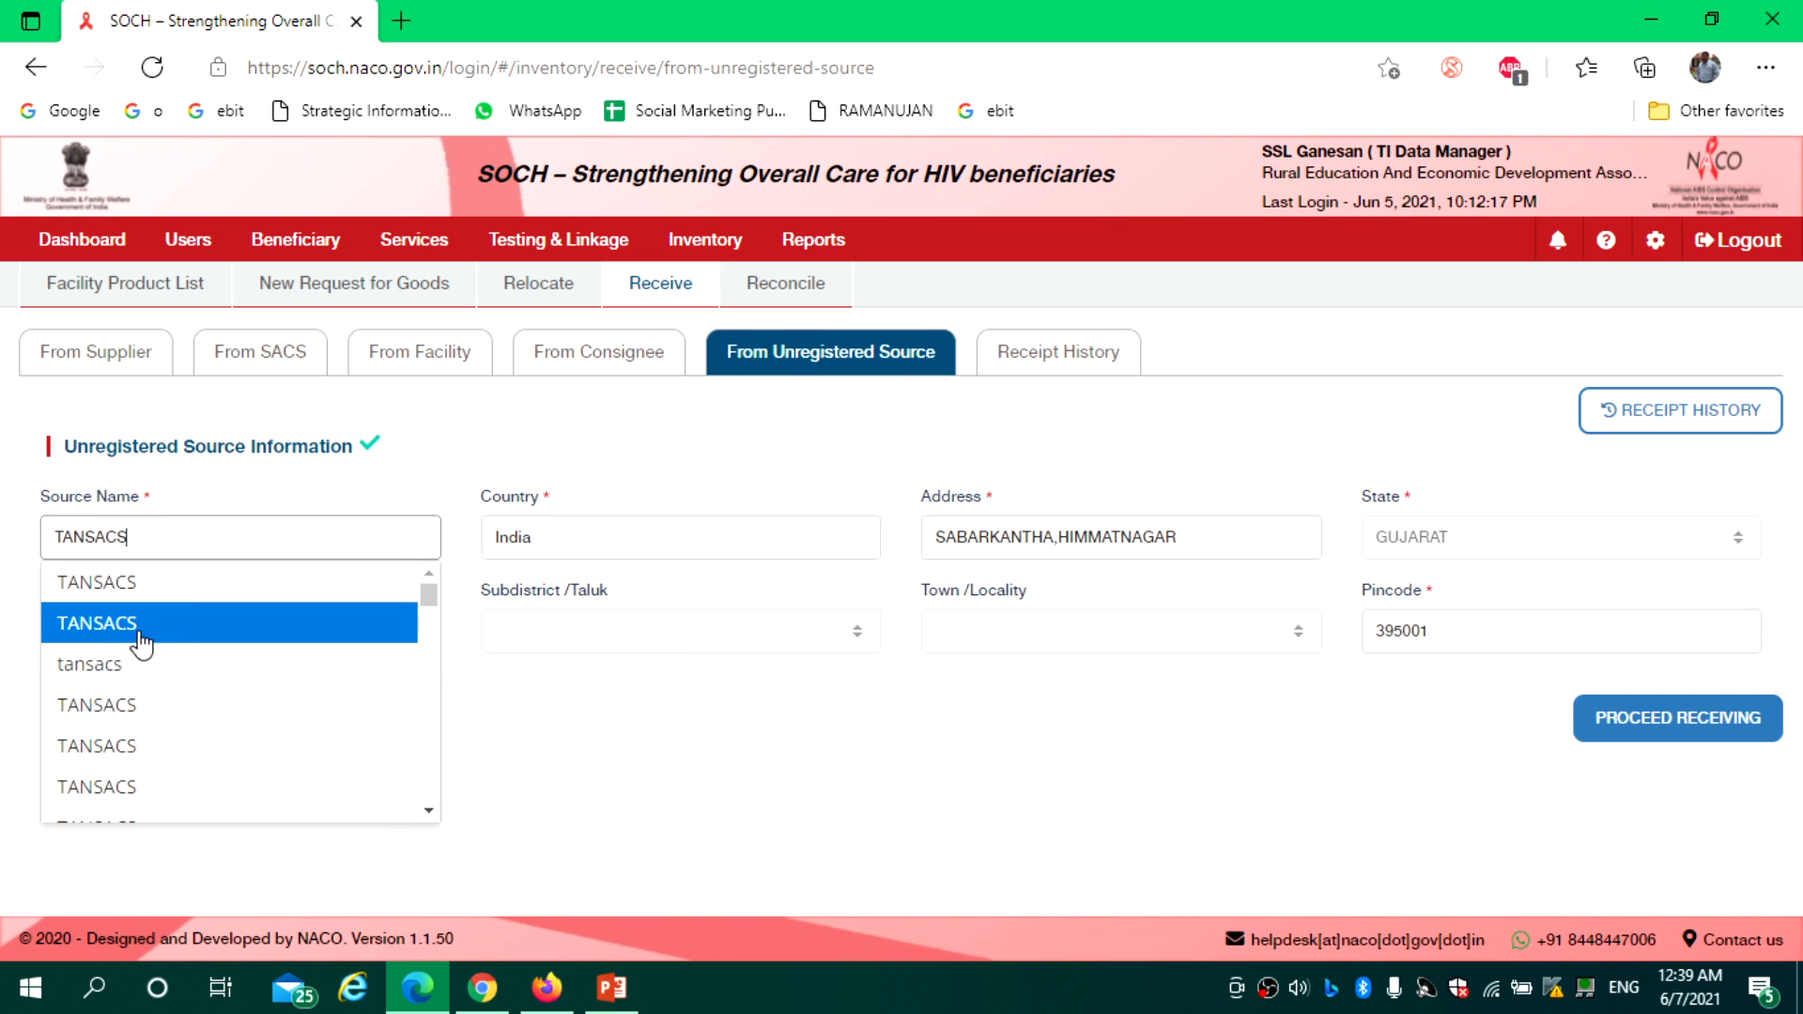
left_click(143, 636)
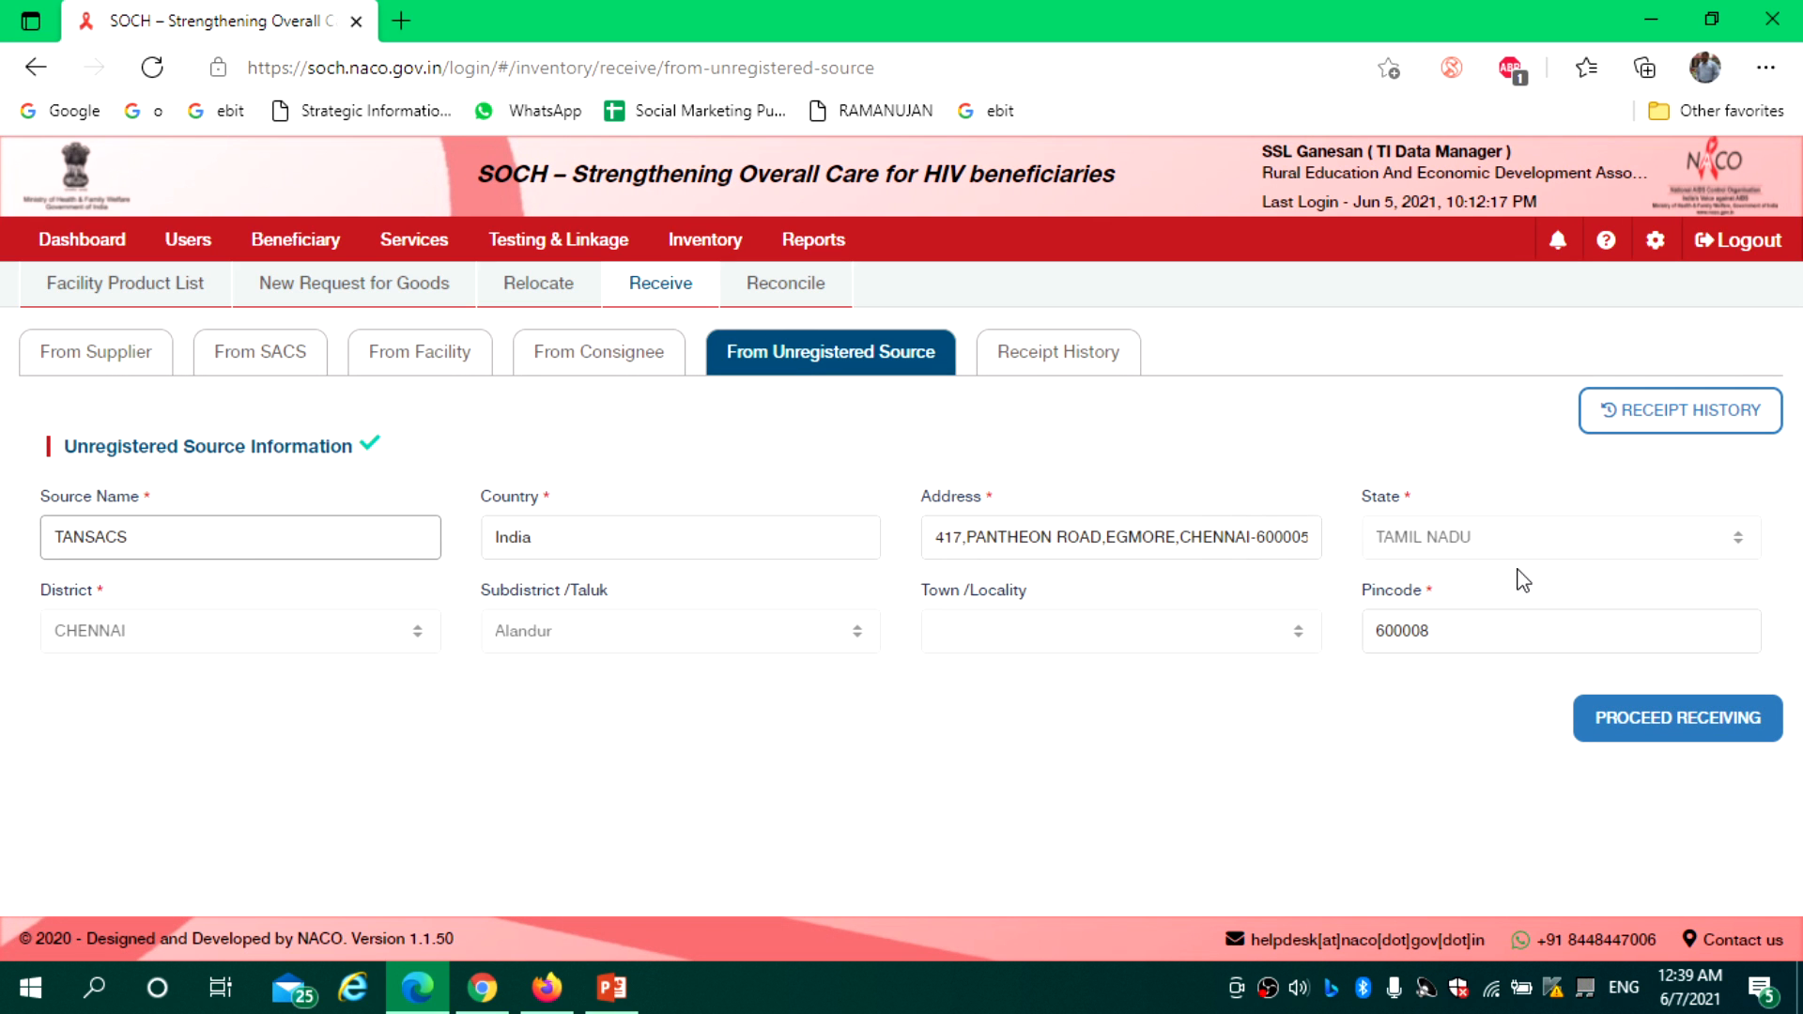
left_click(1673, 730)
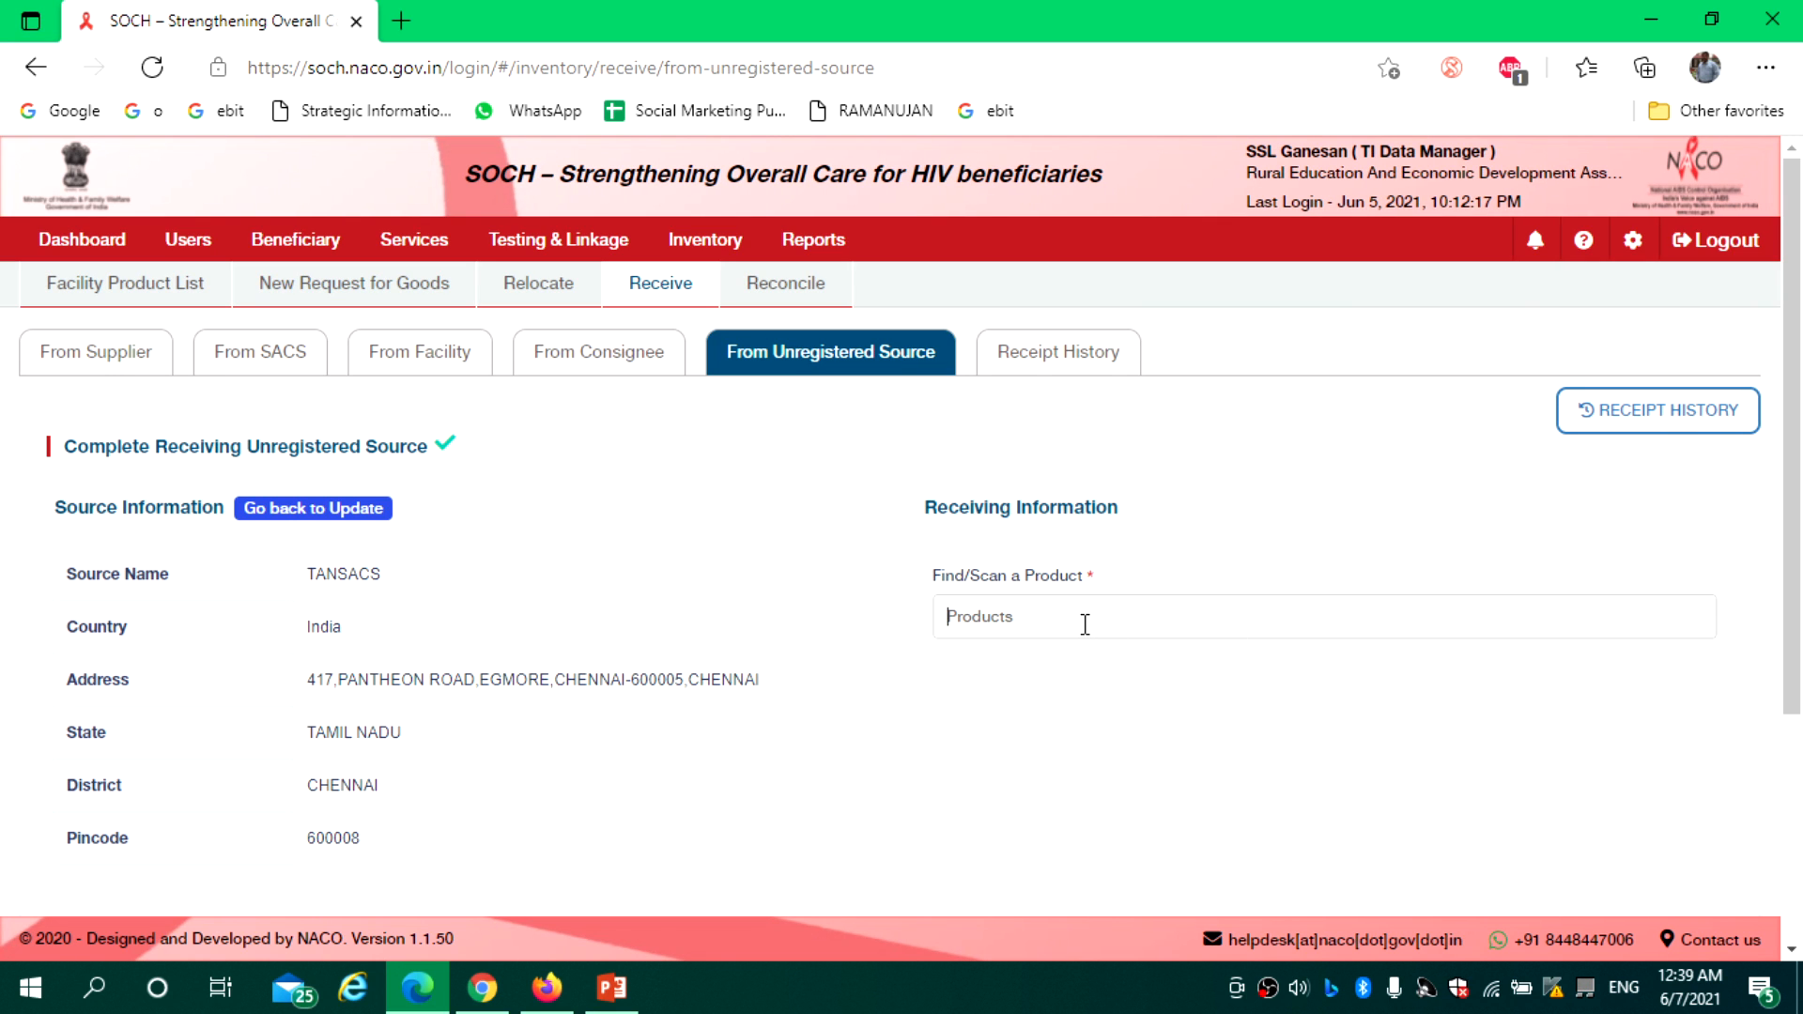
Add Whole Blood Finger Prick Test Kits via 'HIwhole', check its batch row, then clear the receiving
type("HI")
type("whole")
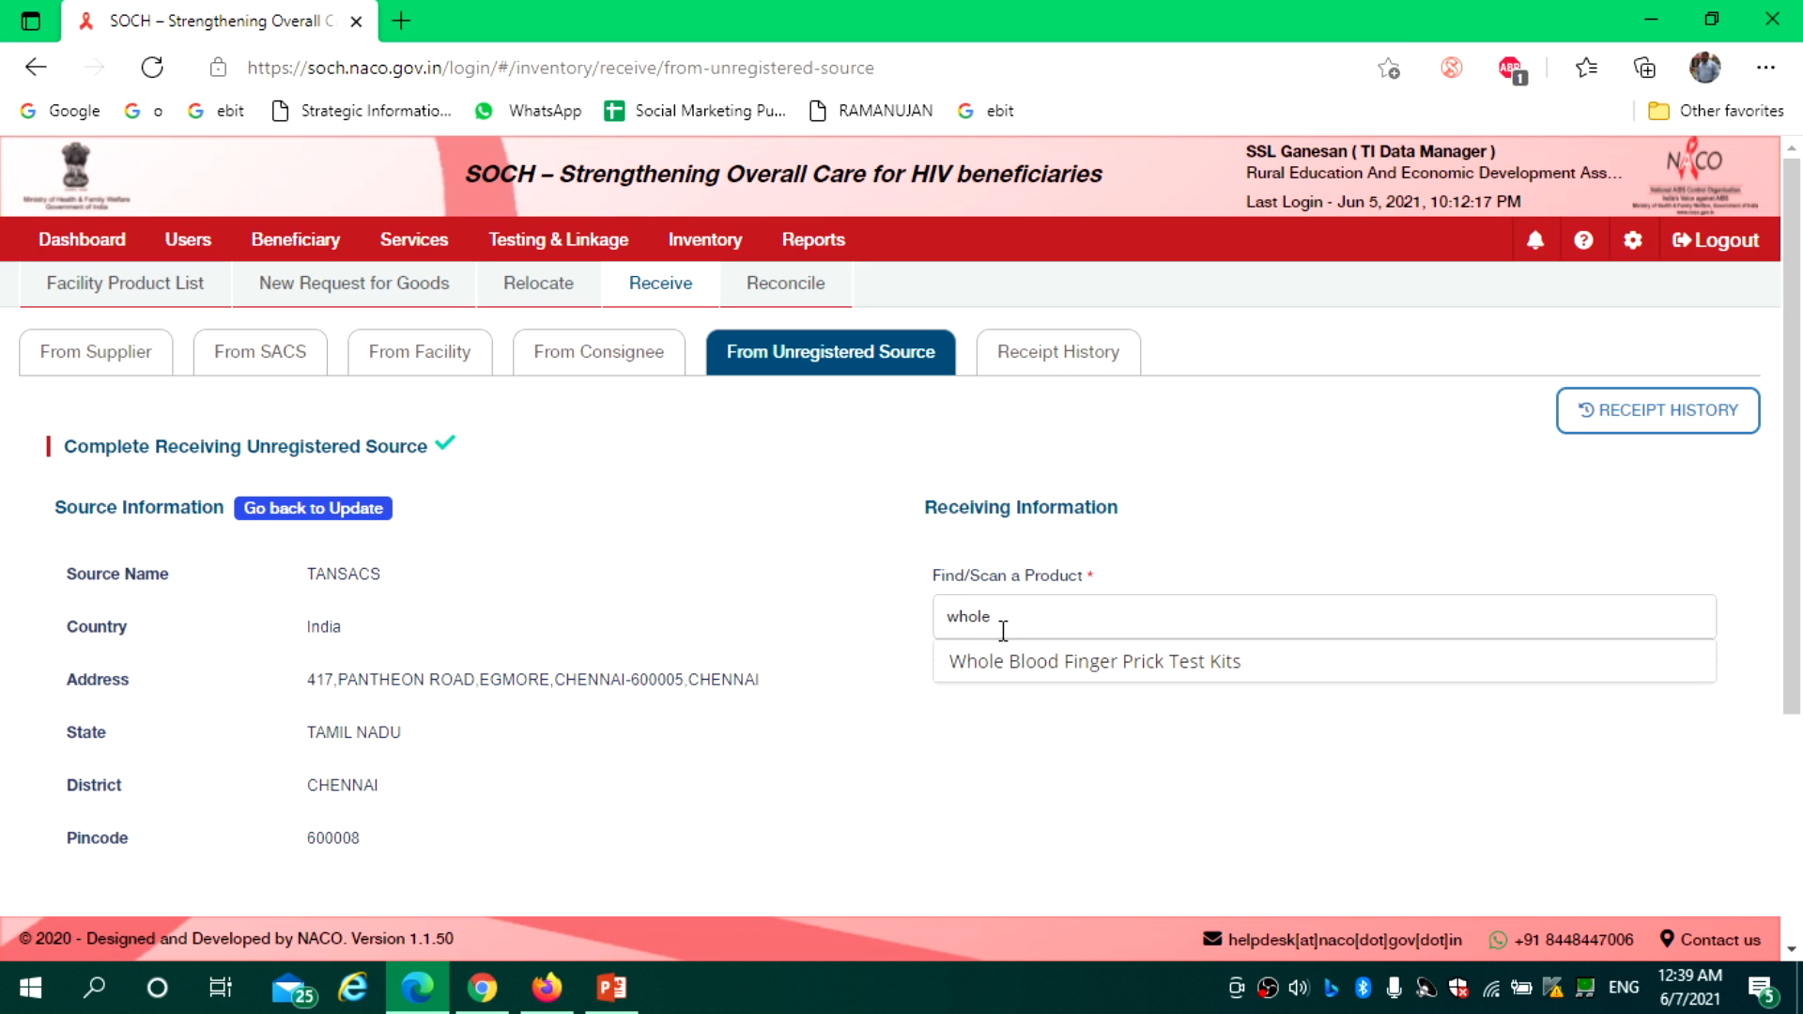
left_click(1035, 664)
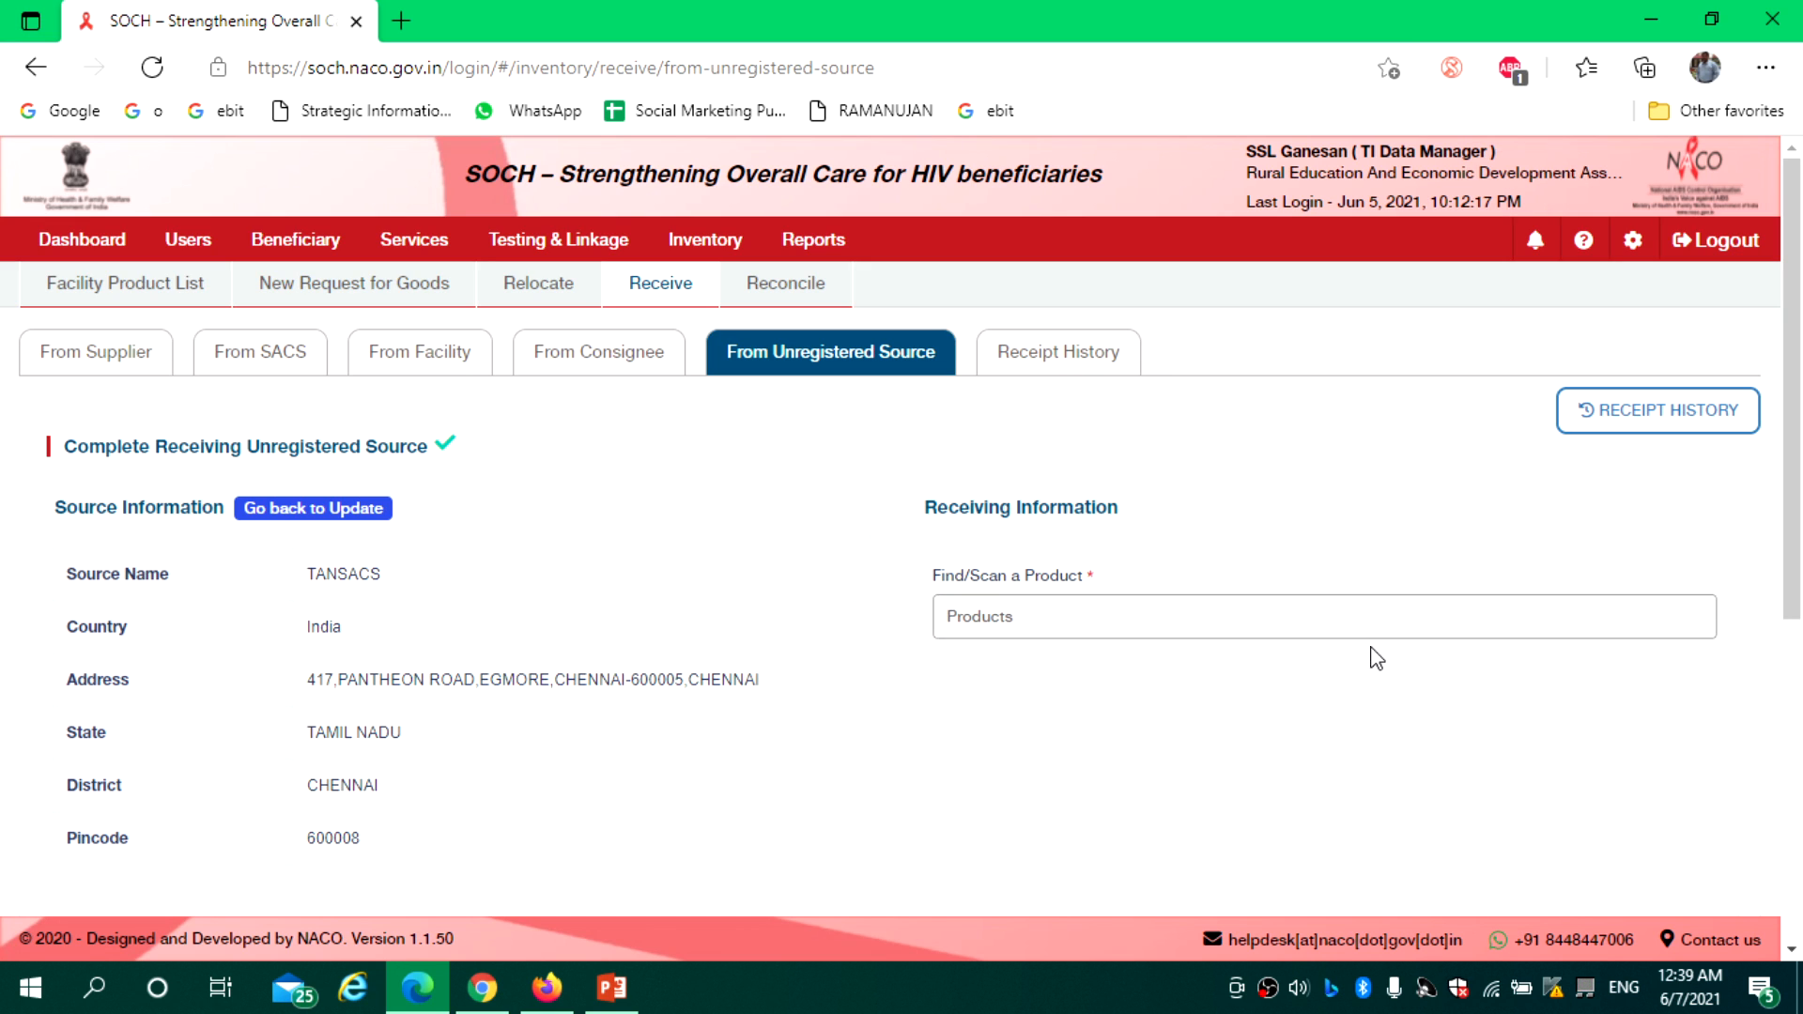
scroll(1376, 657, "down", 5)
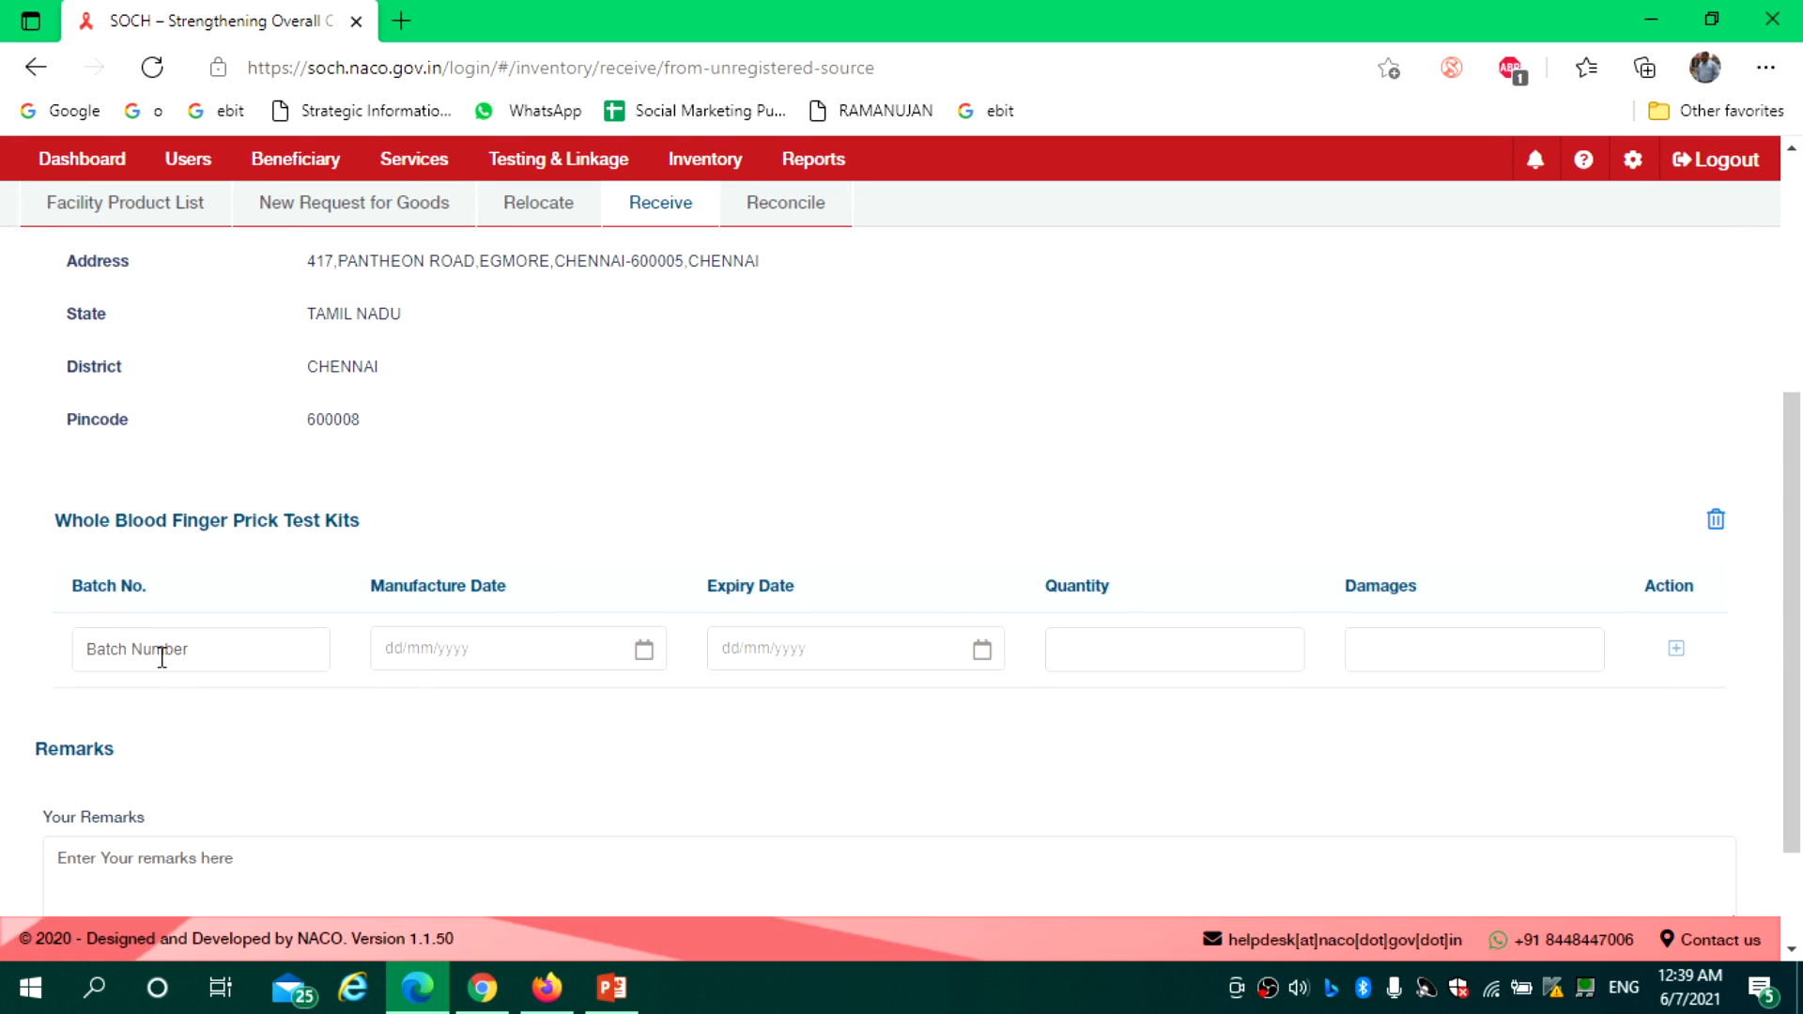
left_click(492, 642)
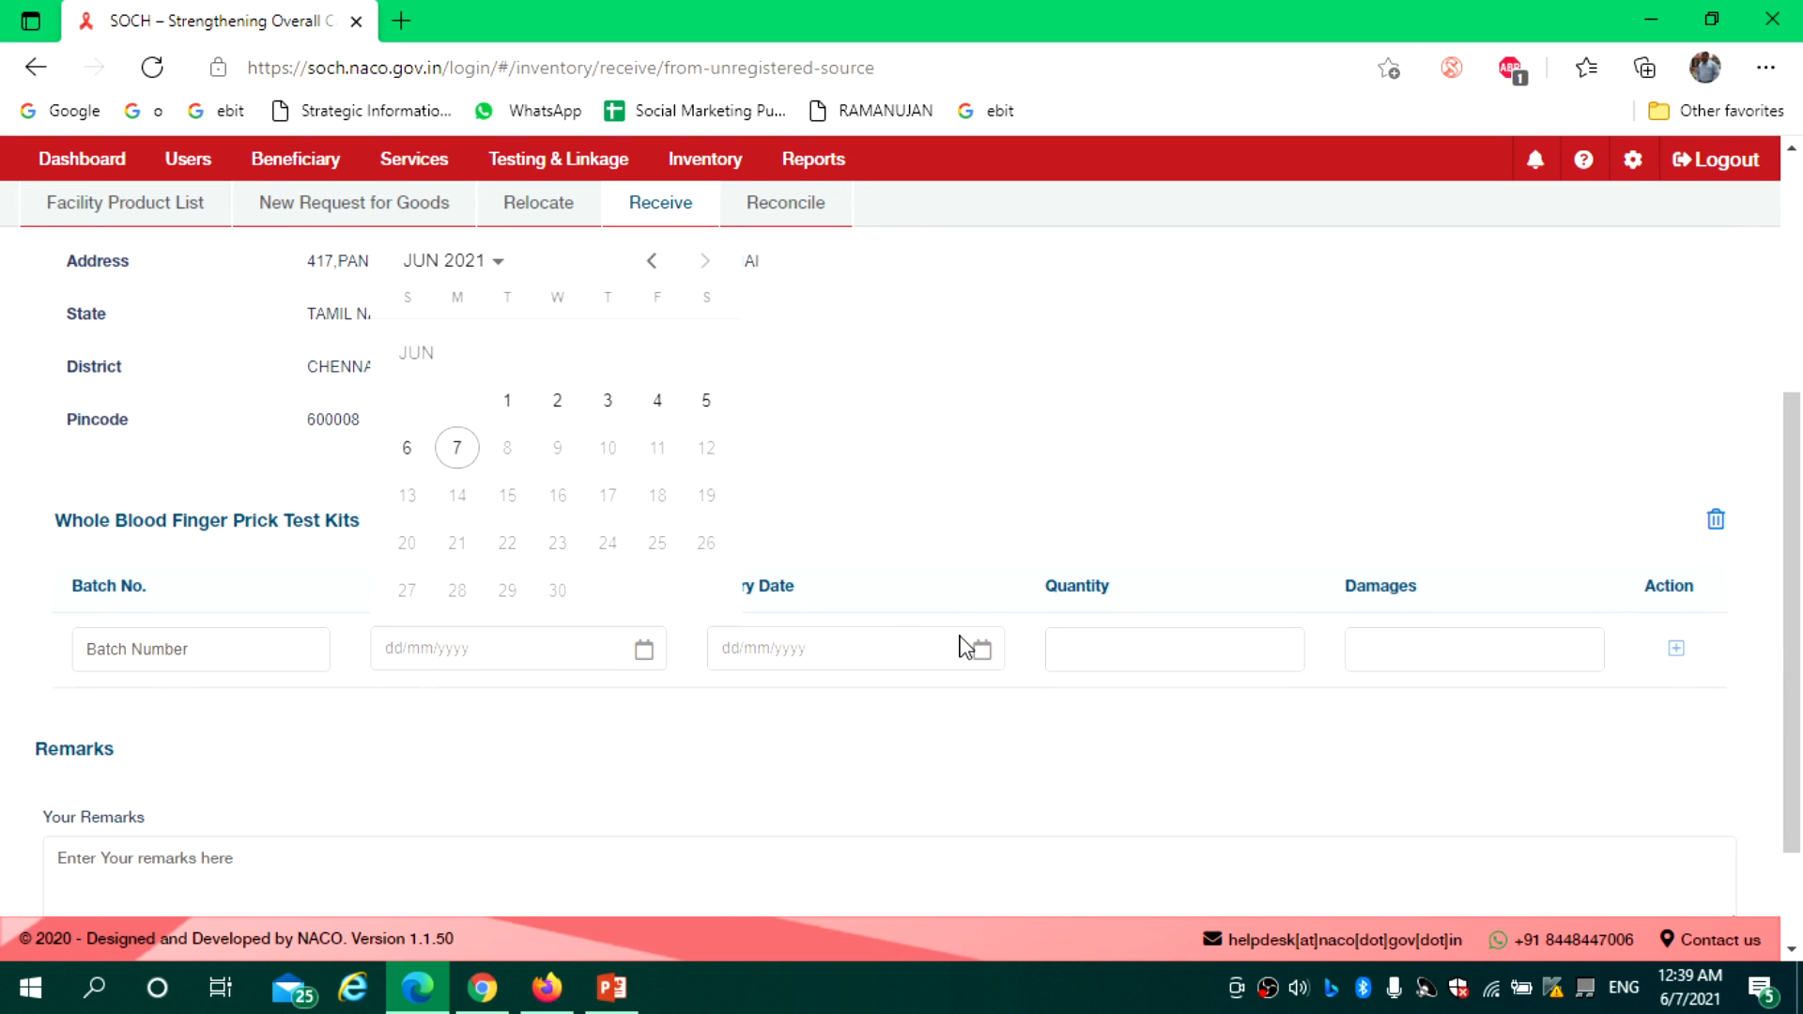
left_click(891, 622)
scroll(1682, 561, "down", 2)
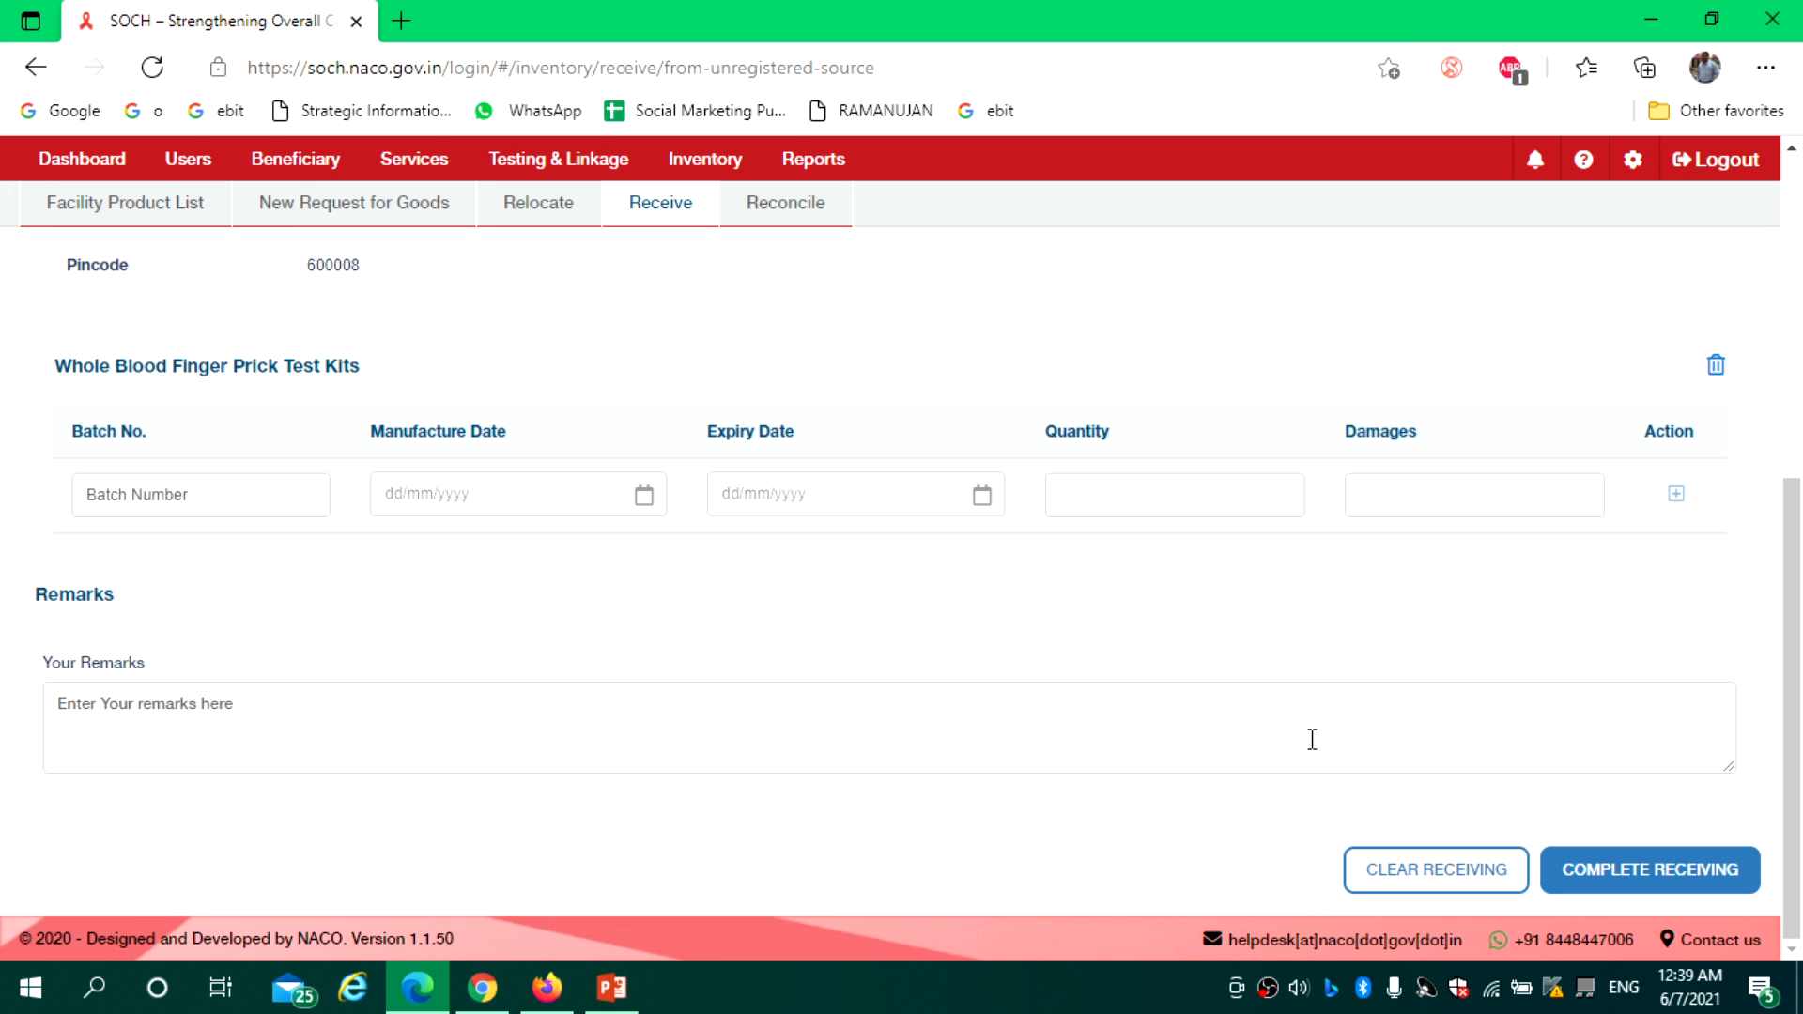
left_click_drag(1793, 604, 1798, 741)
left_click(1430, 874)
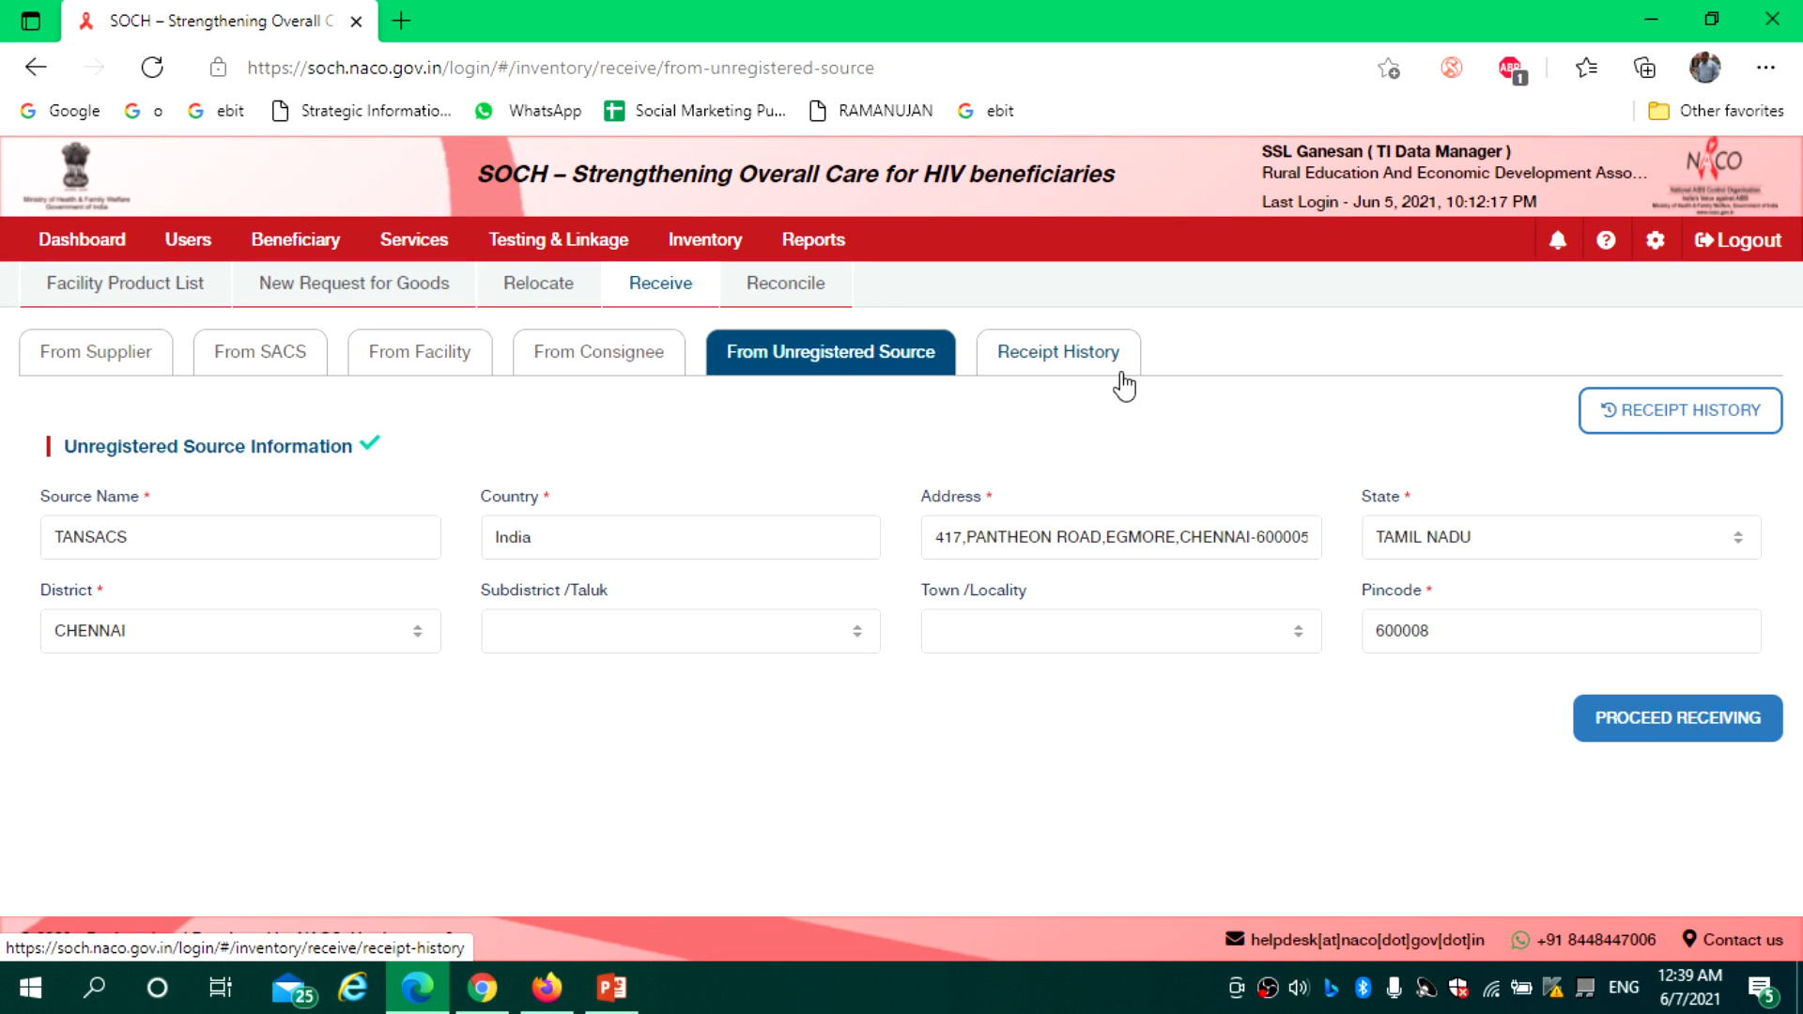
Leave receiving, view the three From Unregistered Source receipts, then open the empty Reconcile list
left_click(1056, 366)
left_click(1240, 622)
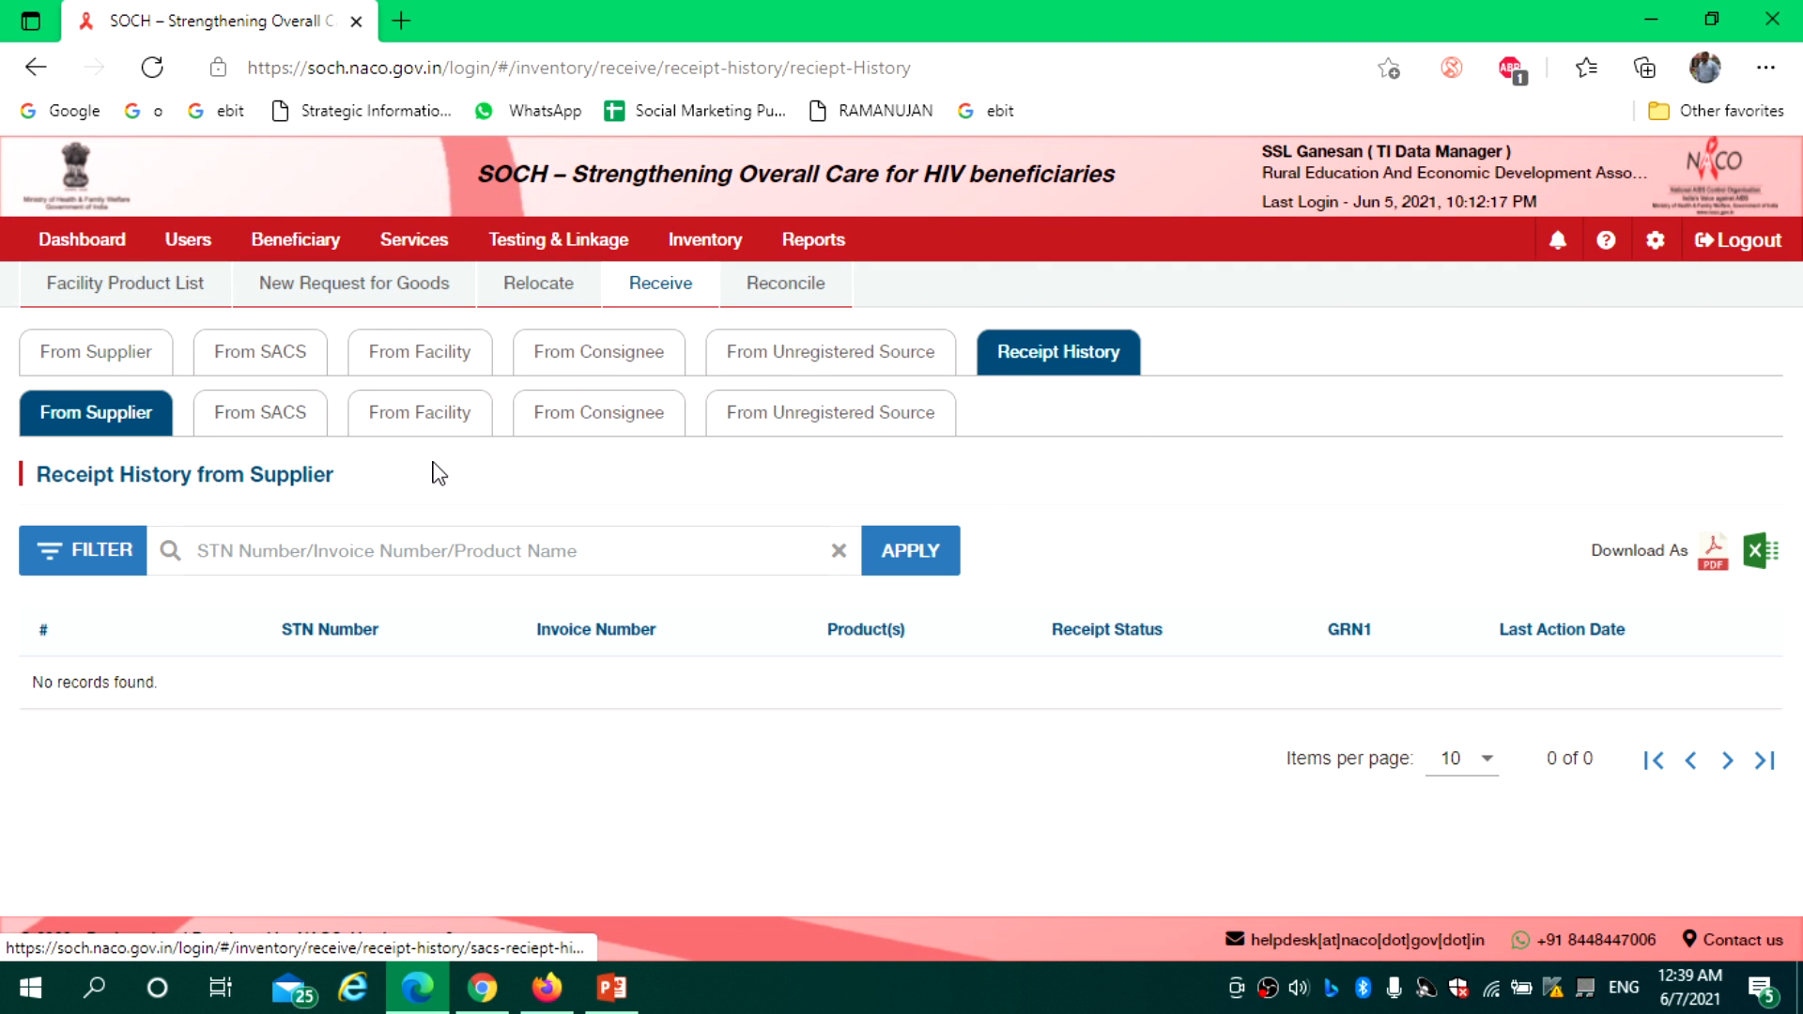
left_click(820, 419)
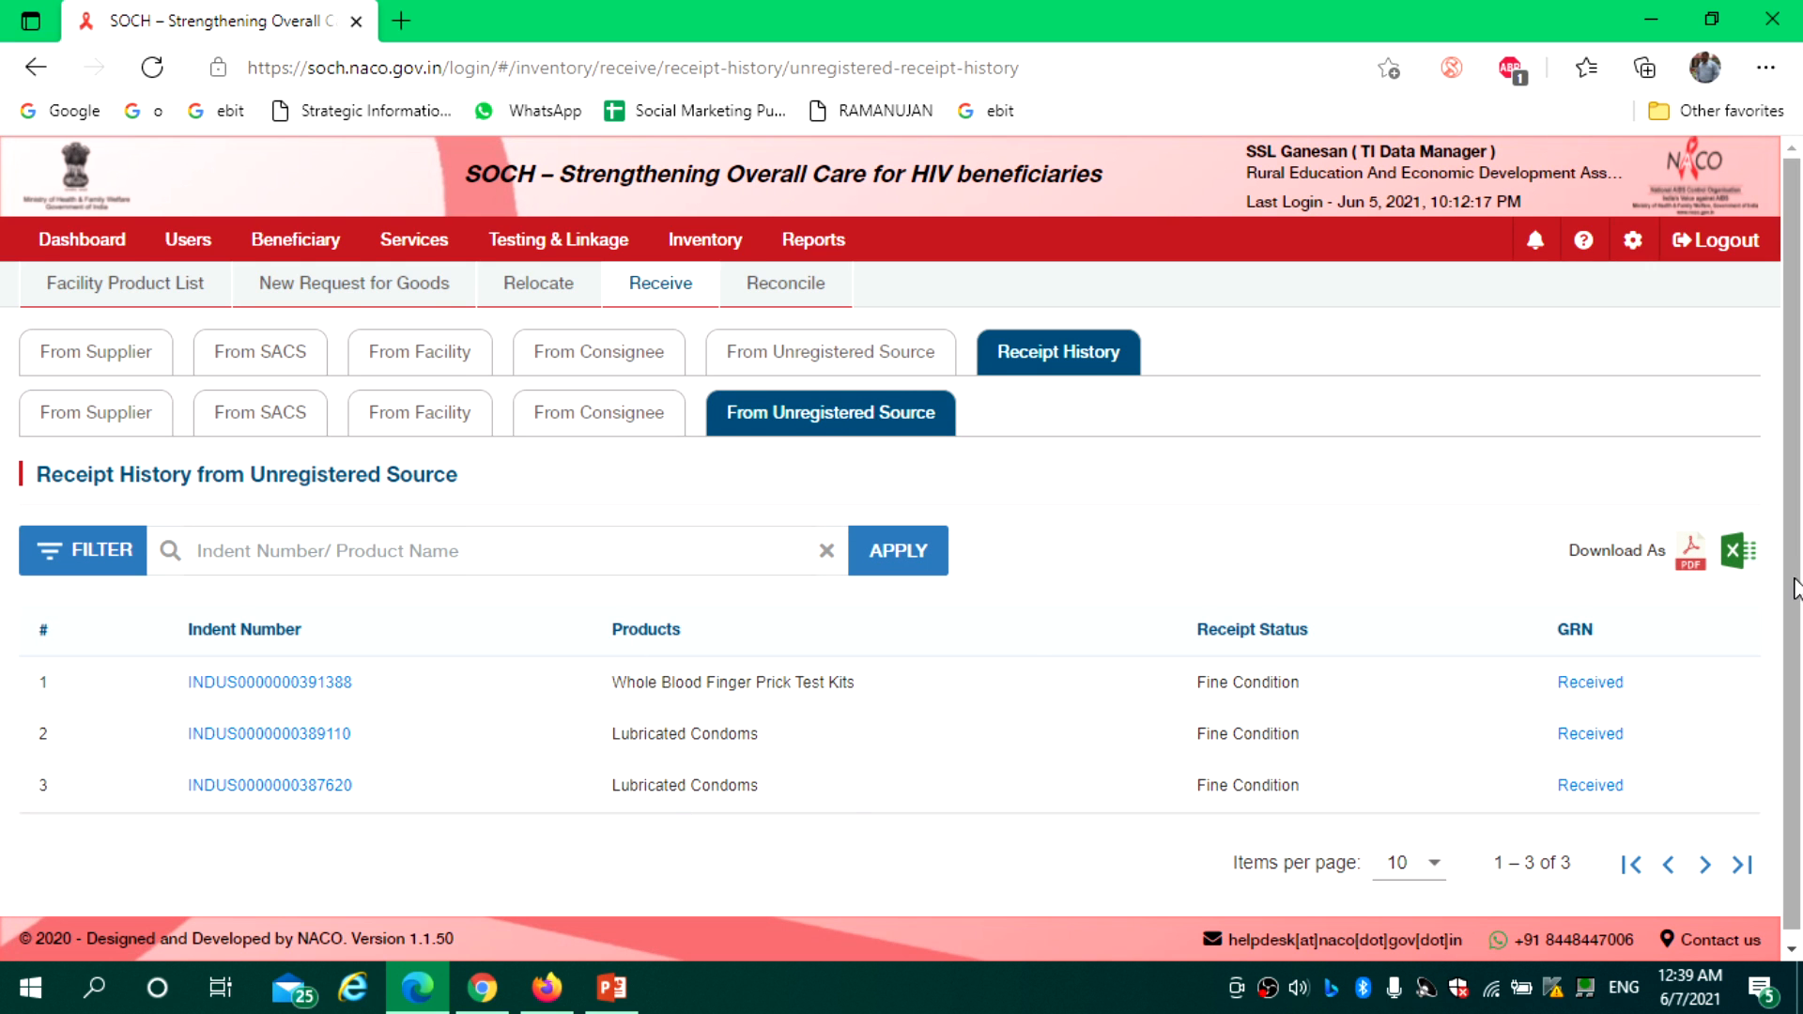
scroll(1766, 615, "down", 1)
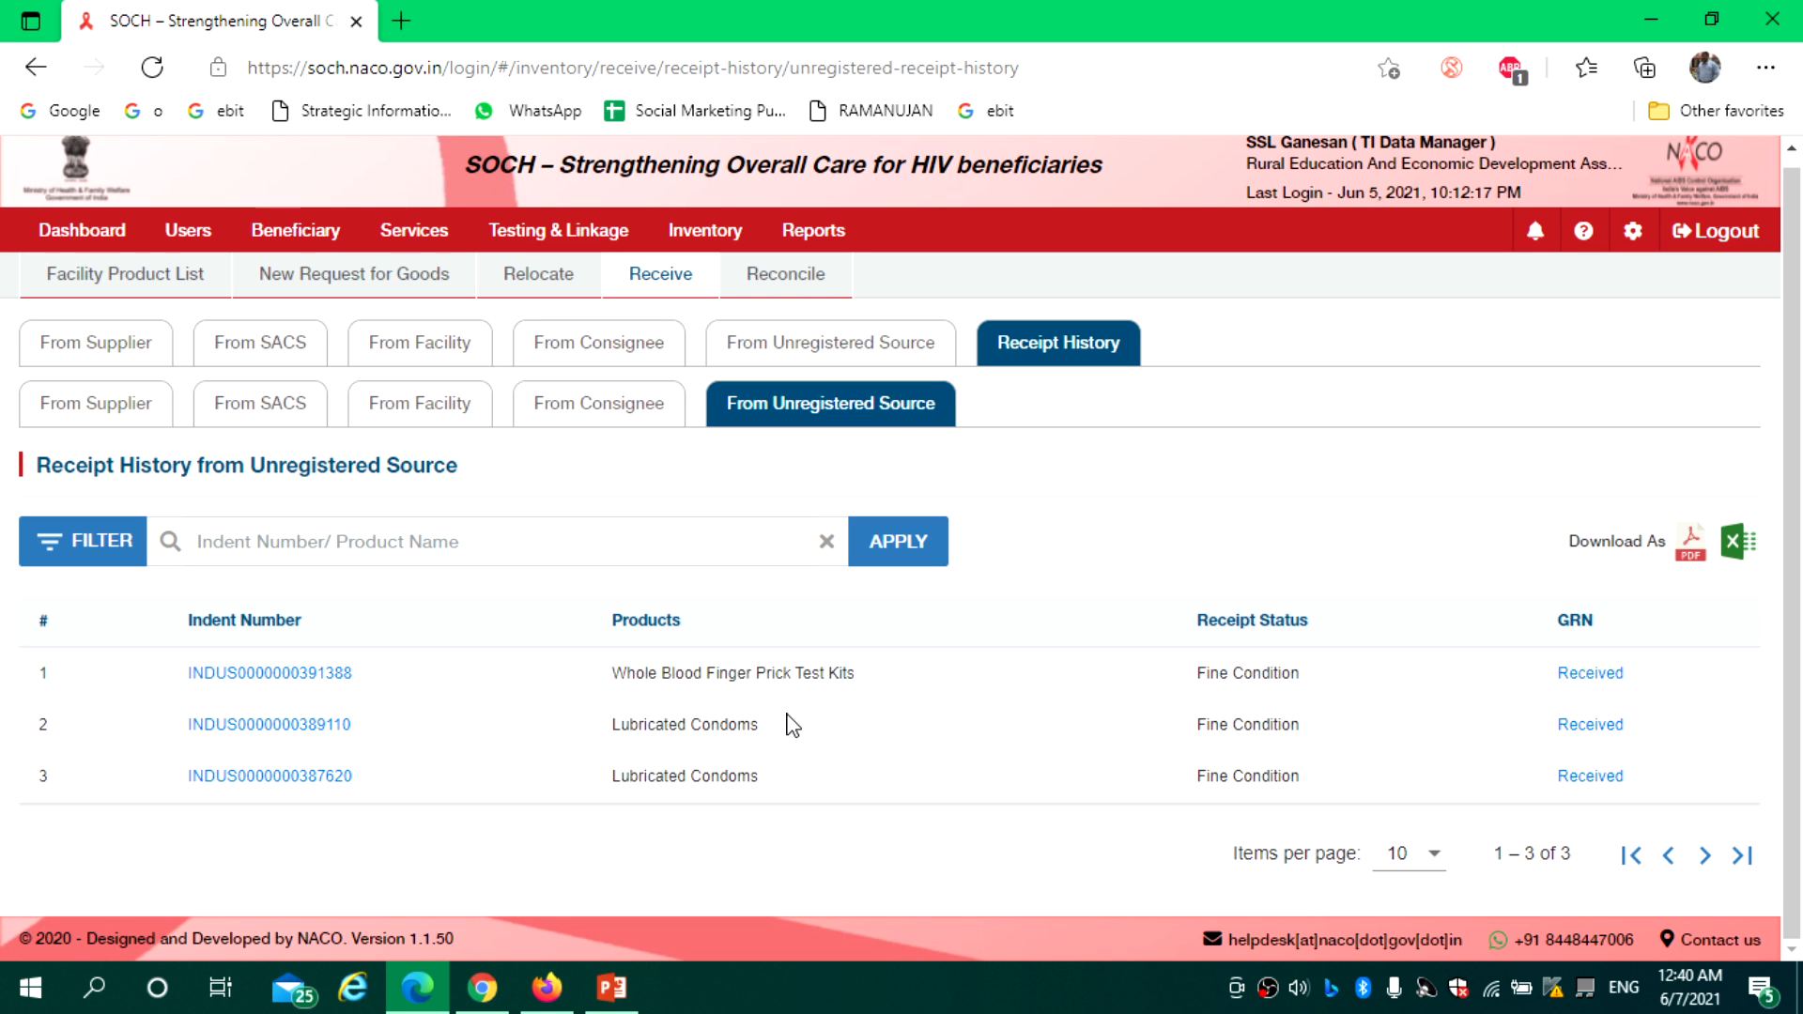
left_click(785, 282)
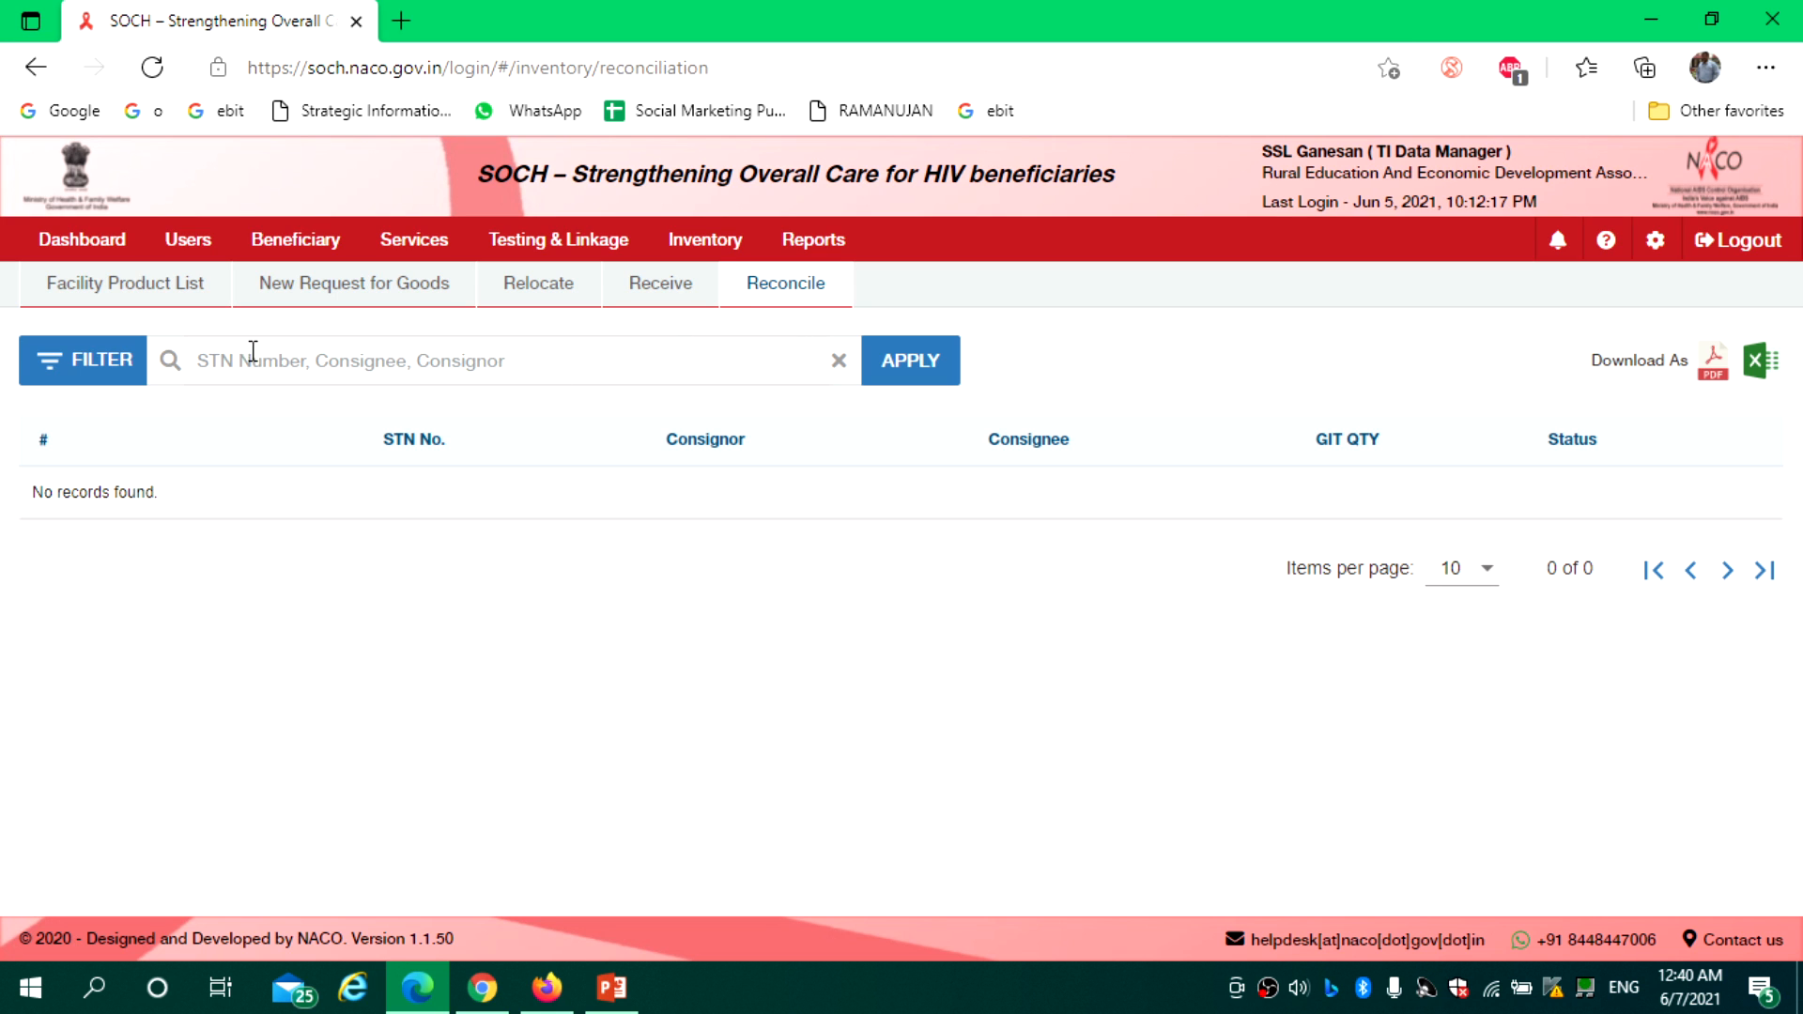
Go back to the From Unregistered Source receiving page under Inventory
left_click(659, 286)
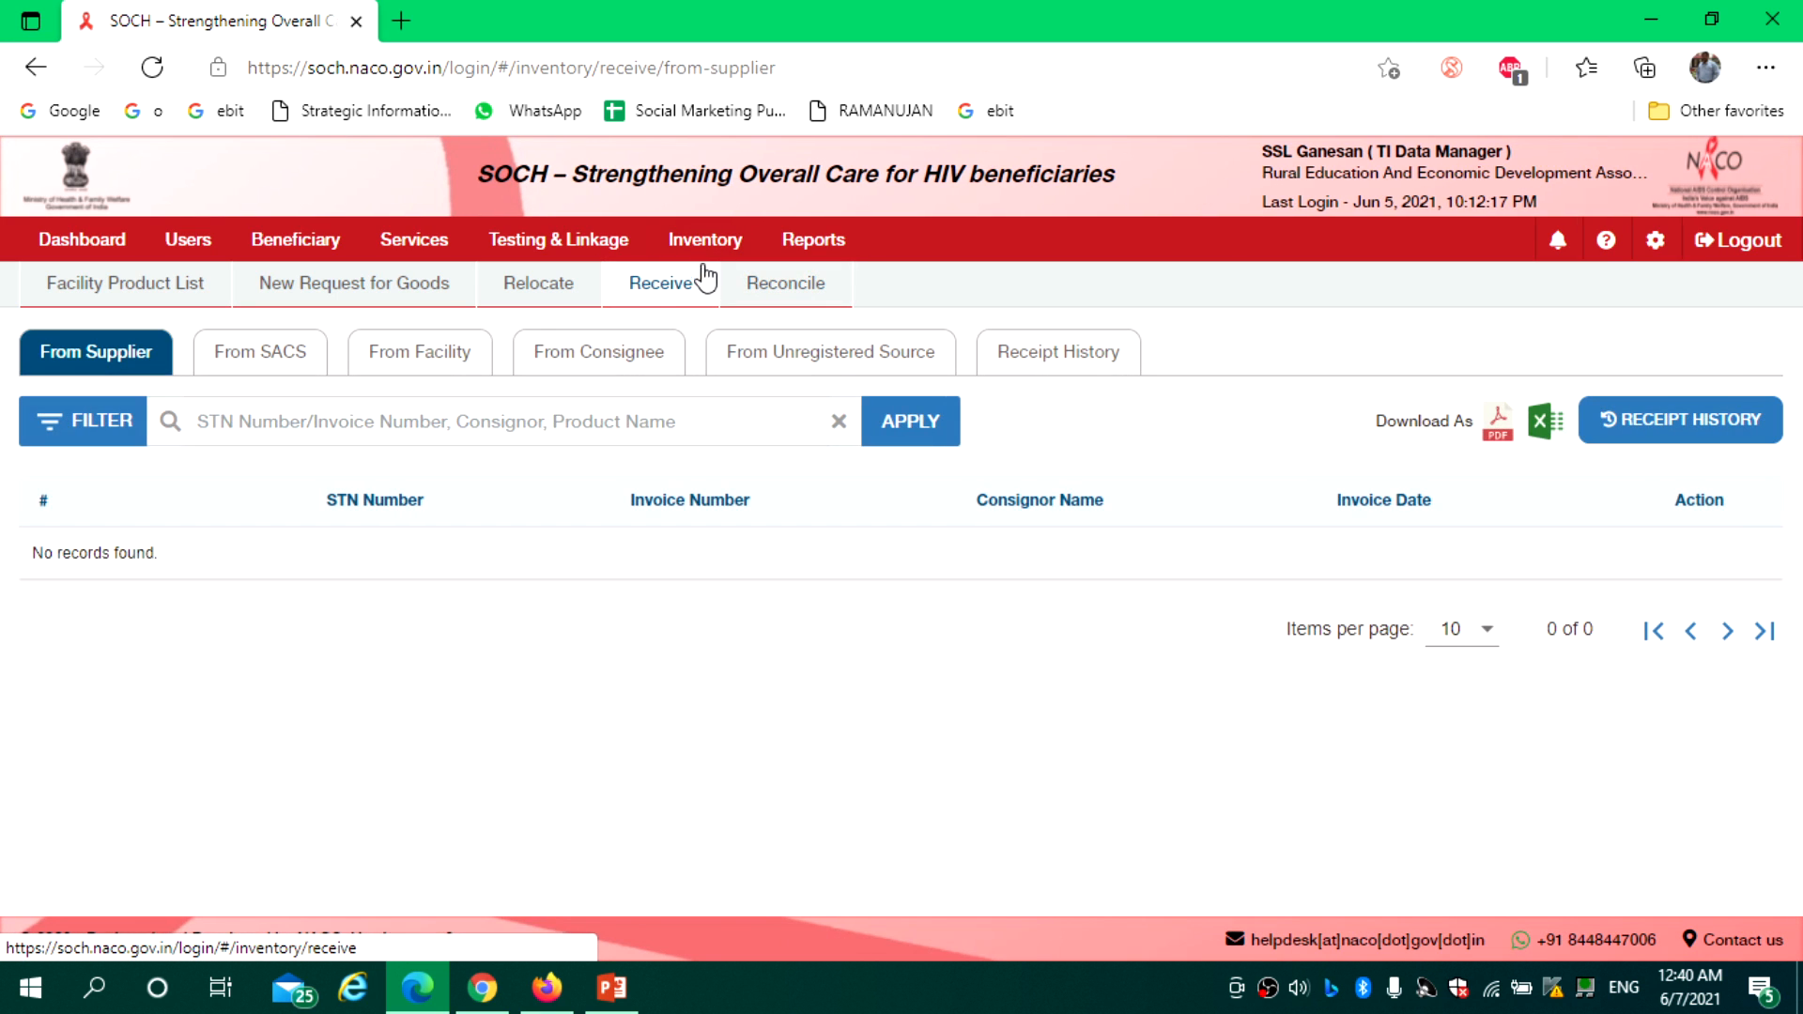
left_click(702, 246)
left_click(653, 295)
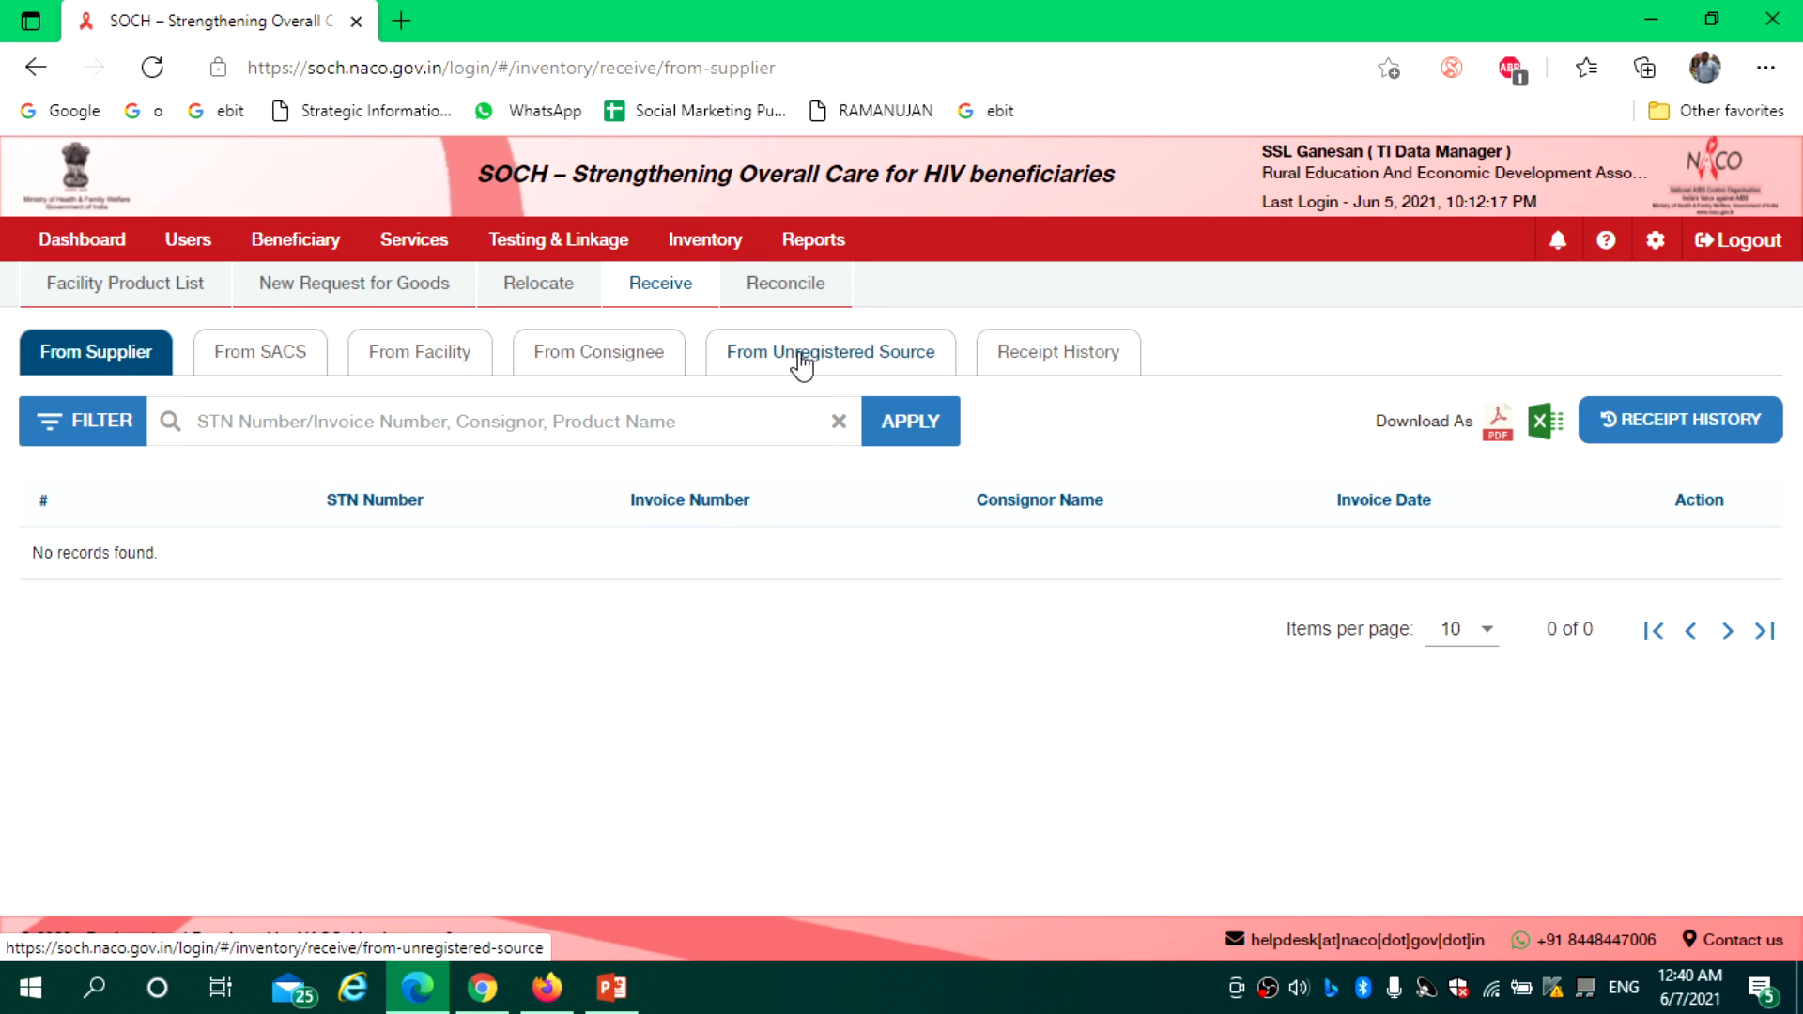
left_click(801, 365)
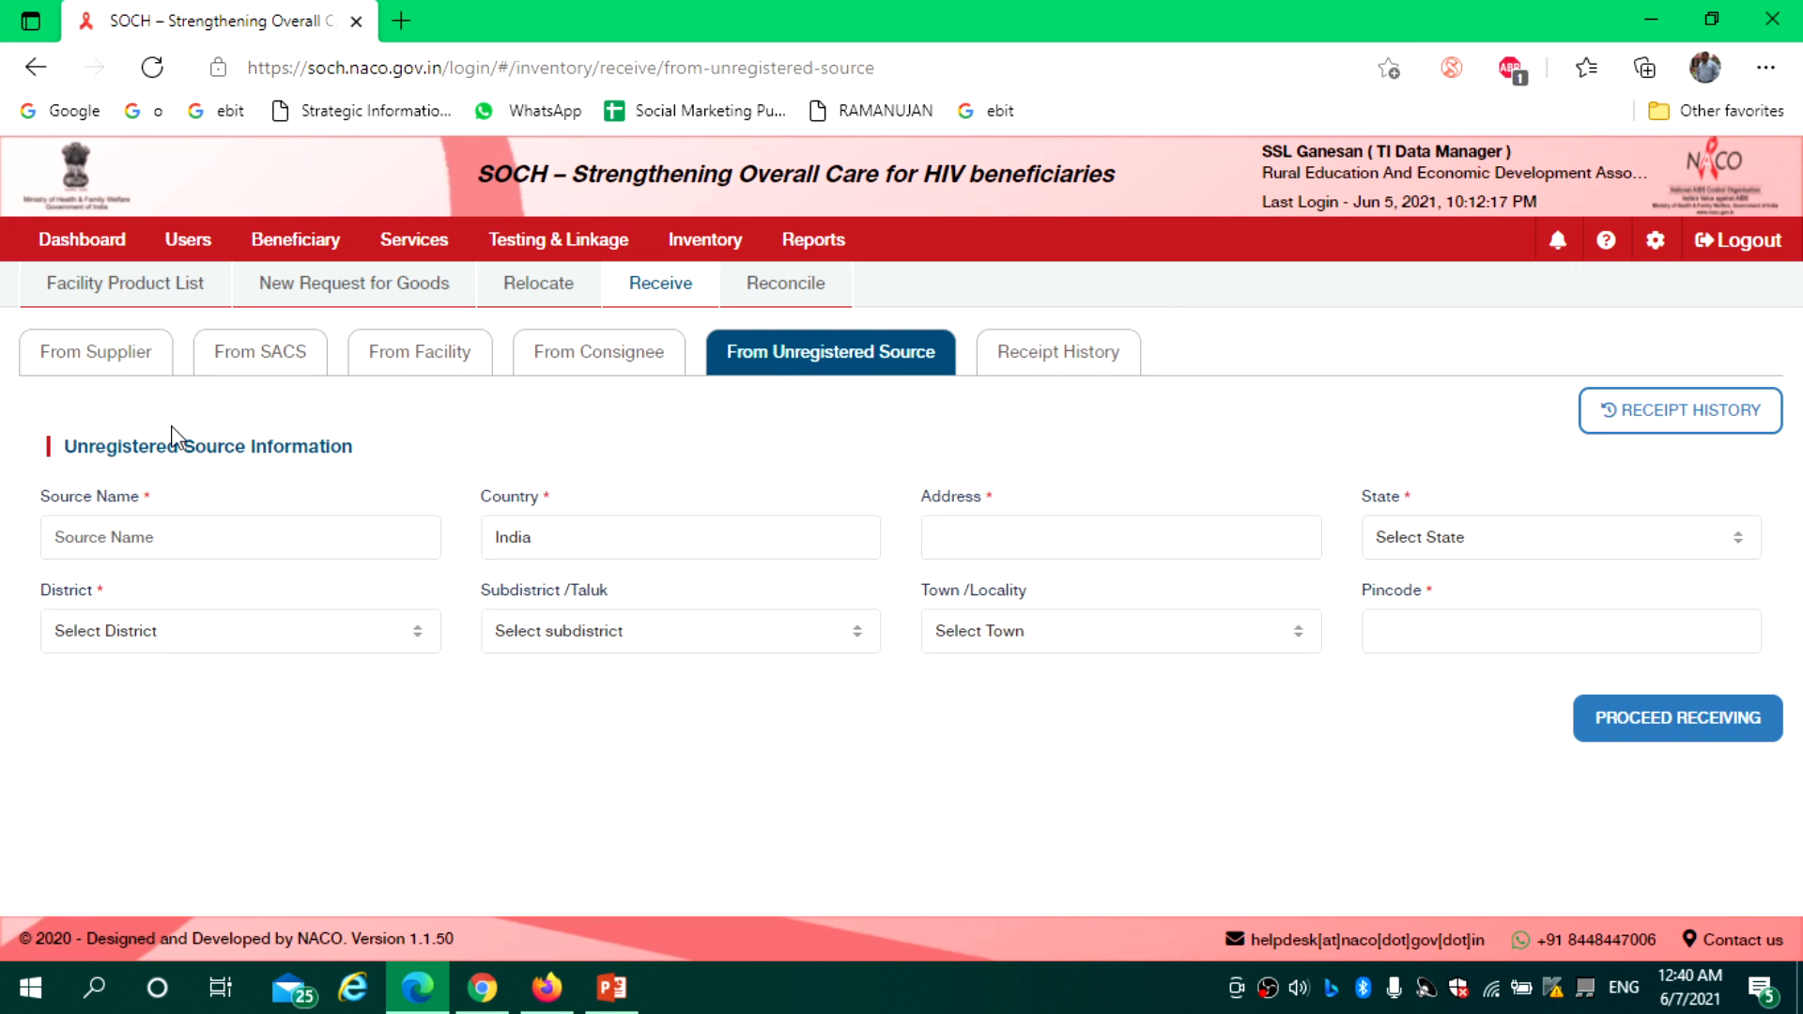
Search supplier receipts for 'S', find no records, clear the search, and open Reports
left_click(107, 363)
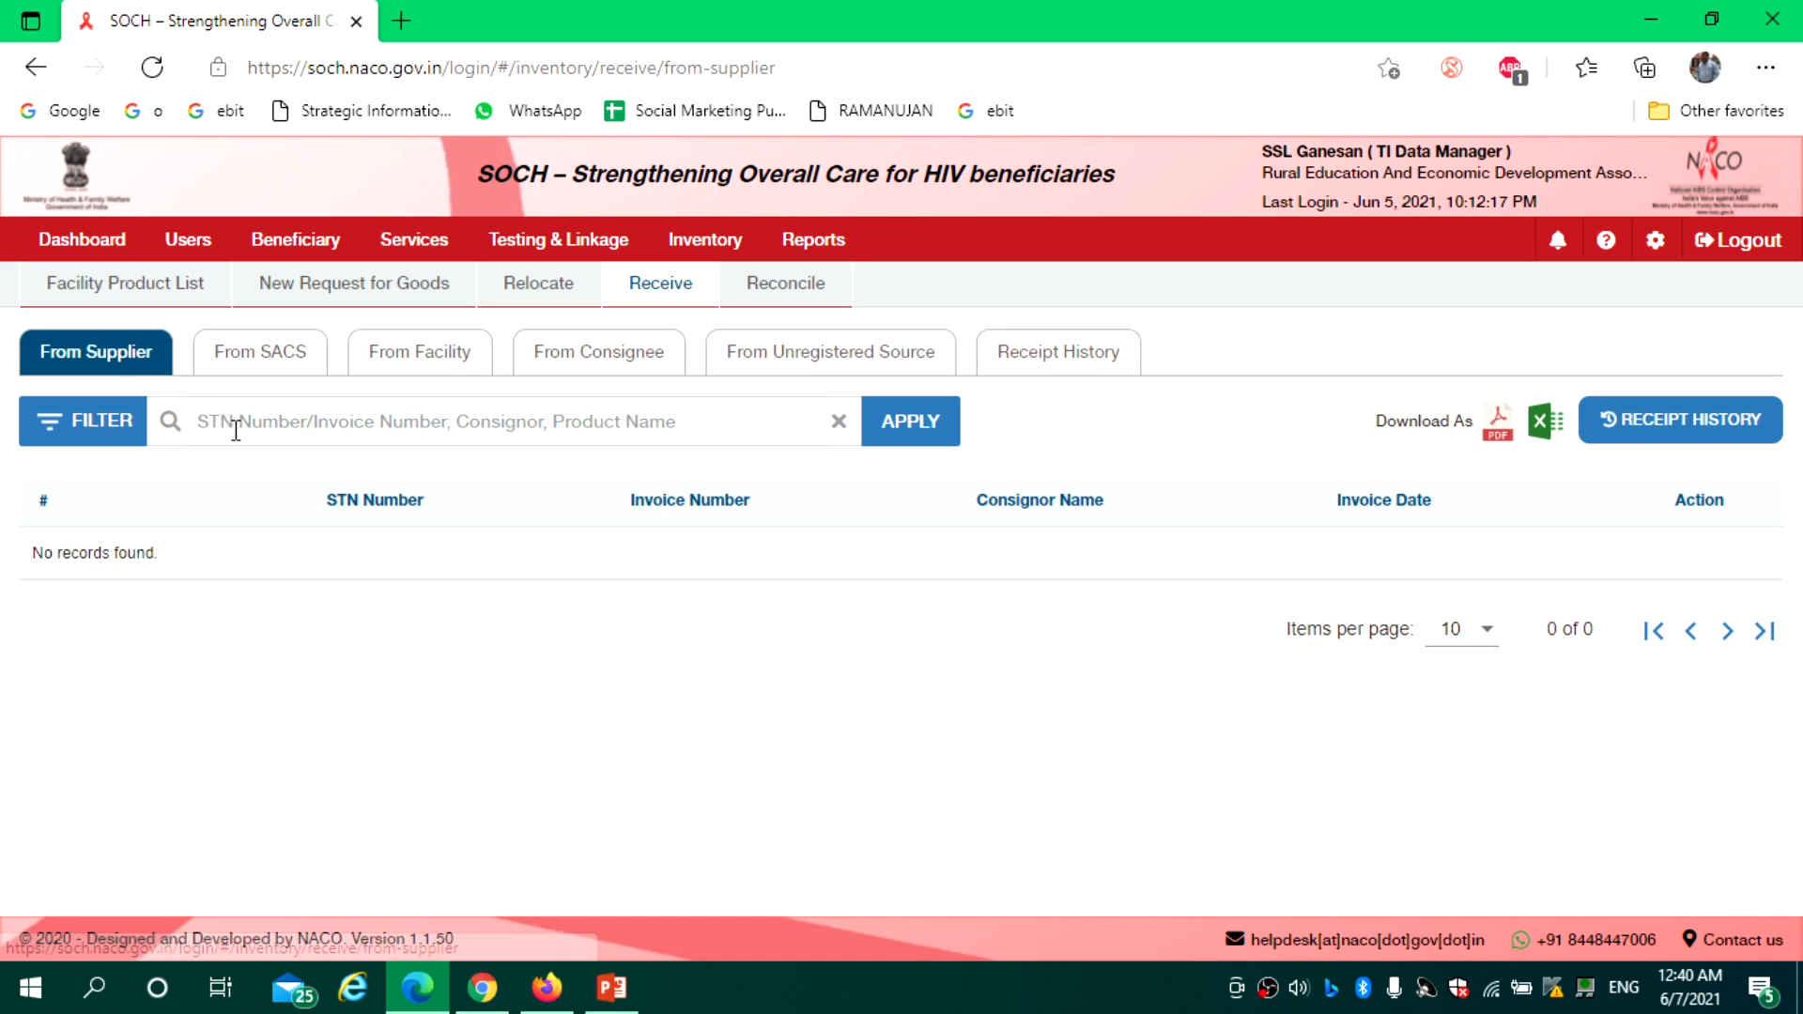
type("Coc")
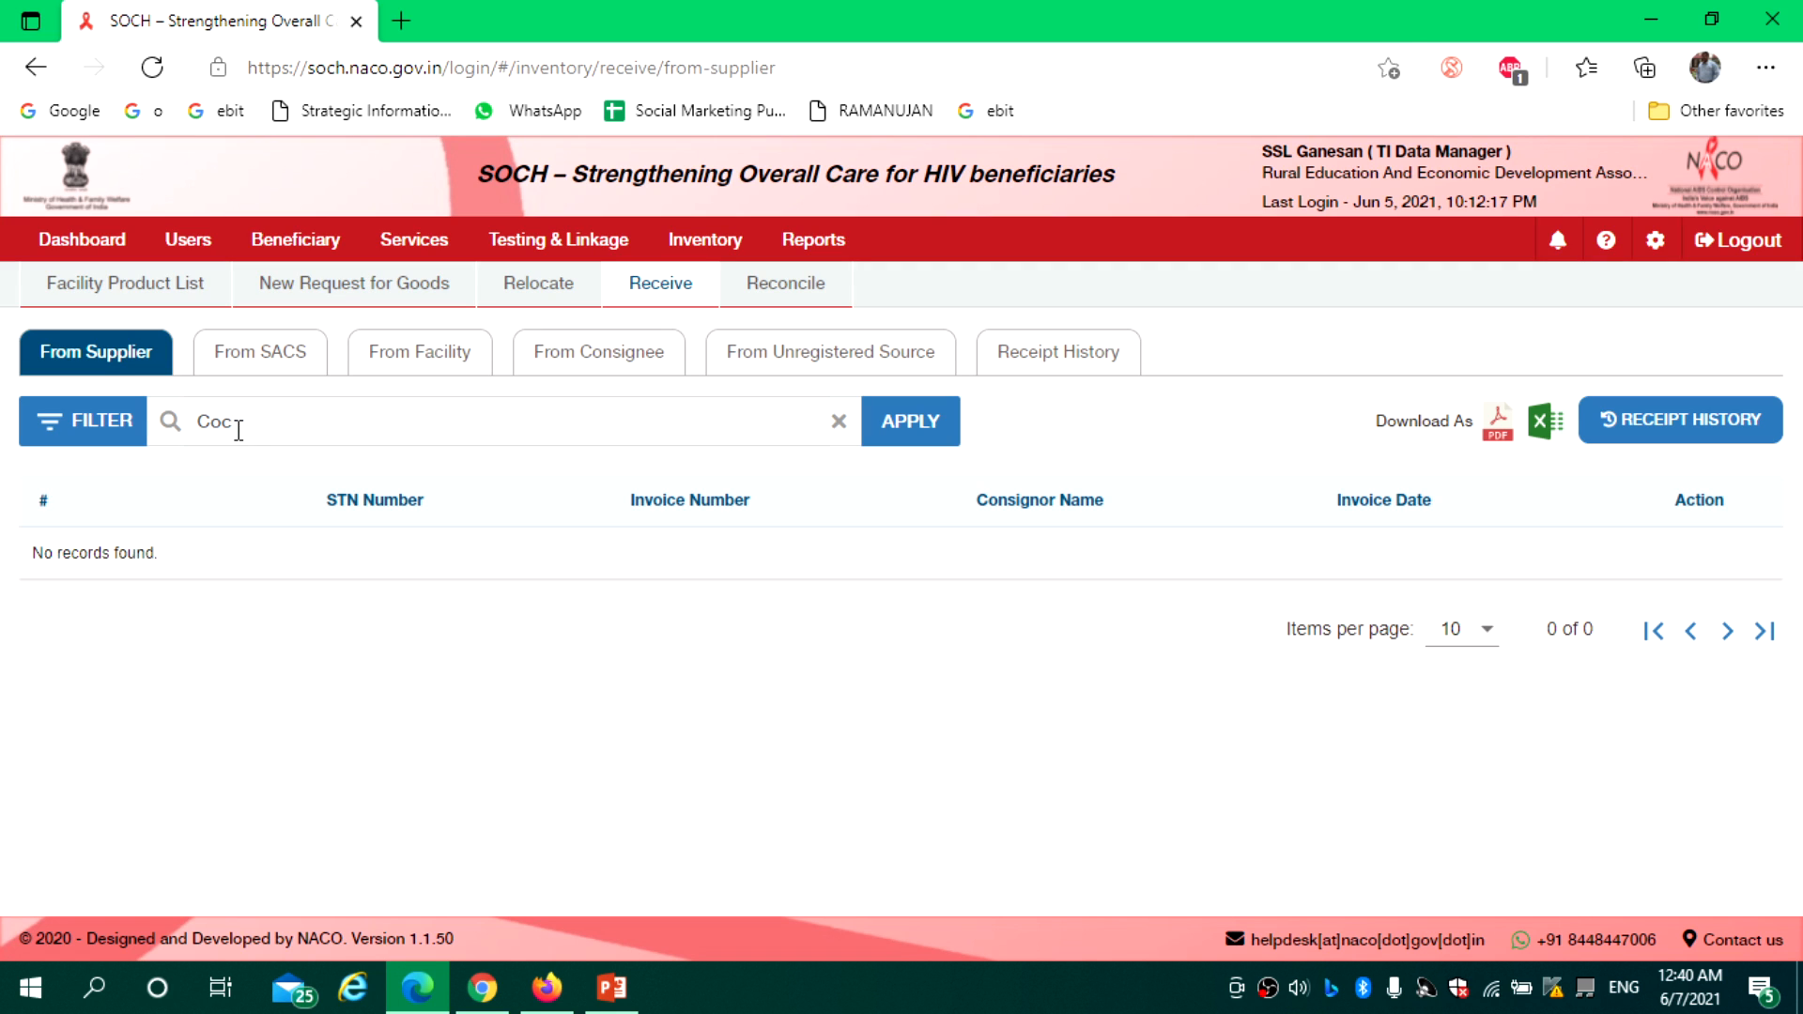
key("BackSpace")
type("S")
left_click(930, 436)
key("BackSpace")
key("BackSpace")
key("BackSpace")
key("BackSpace")
key("BackSpace")
key("BackSpace")
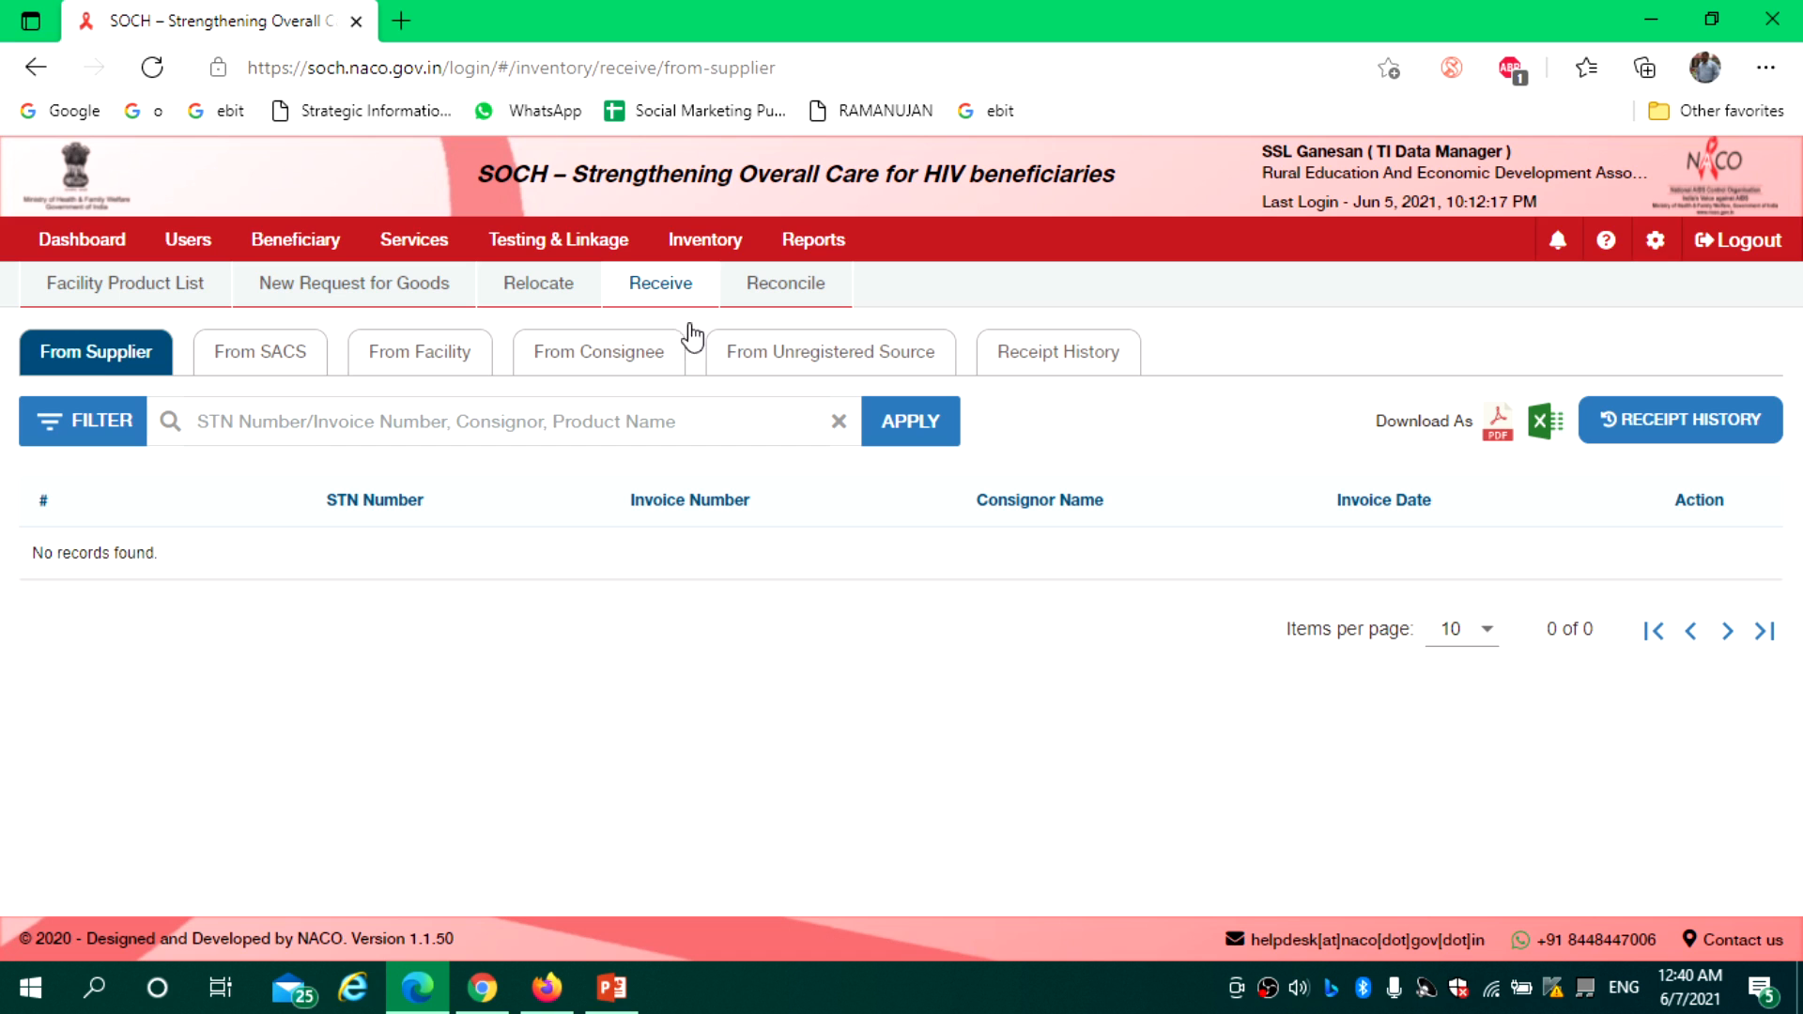
left_click(820, 252)
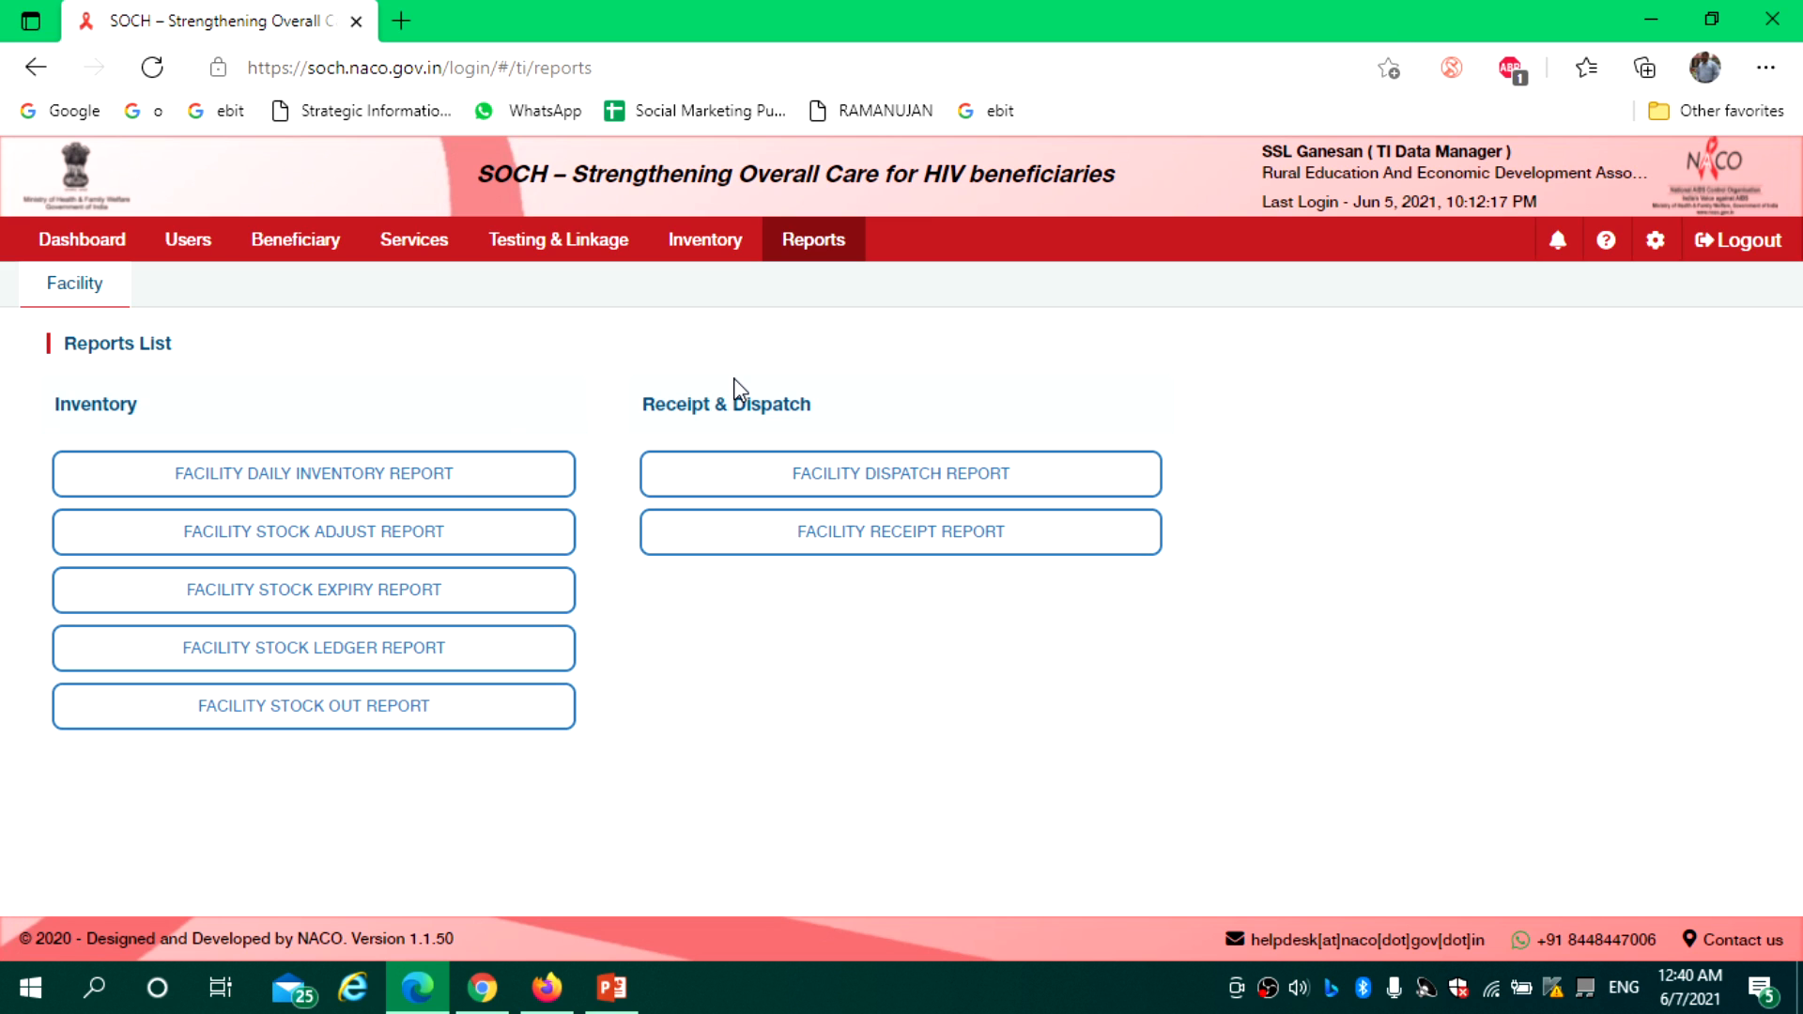
Scan the Facility Daily Inventory Report's Lubricated Condoms batches and 100 test kits, then return to Dashboard
left_click(377, 480)
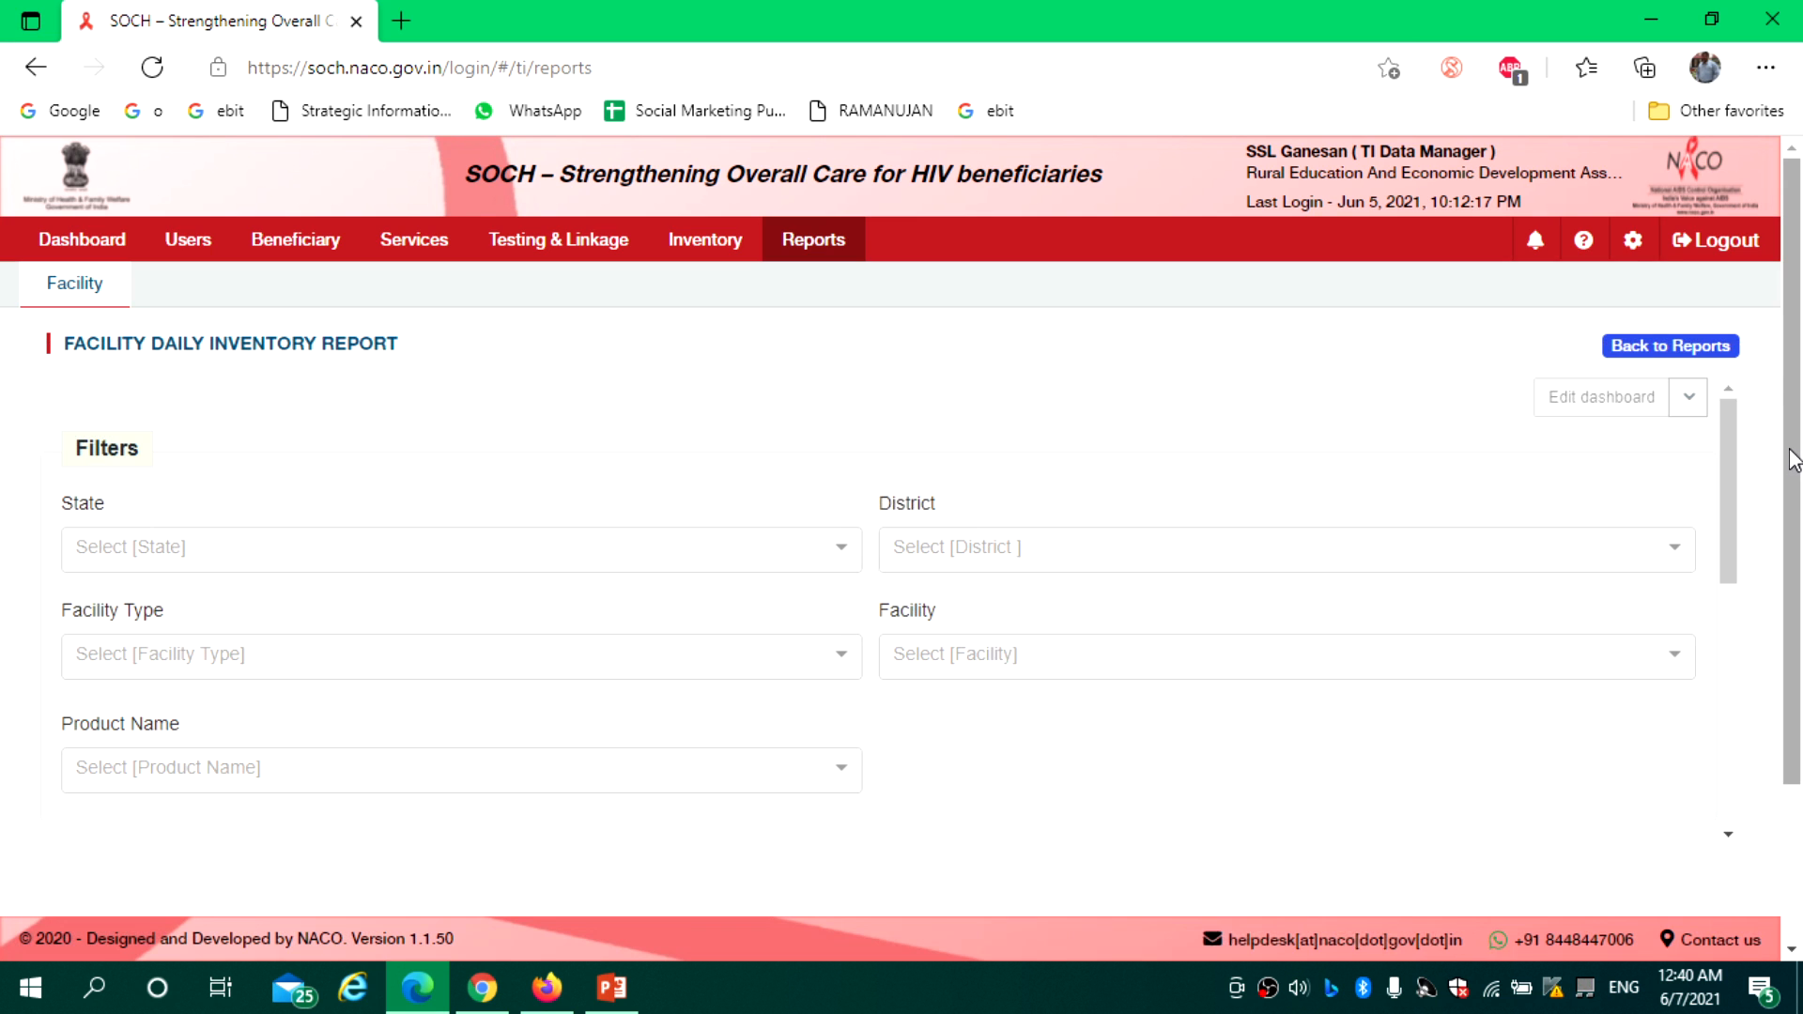
scroll(1747, 470, "down", 3)
scroll(1777, 597, "down", 3)
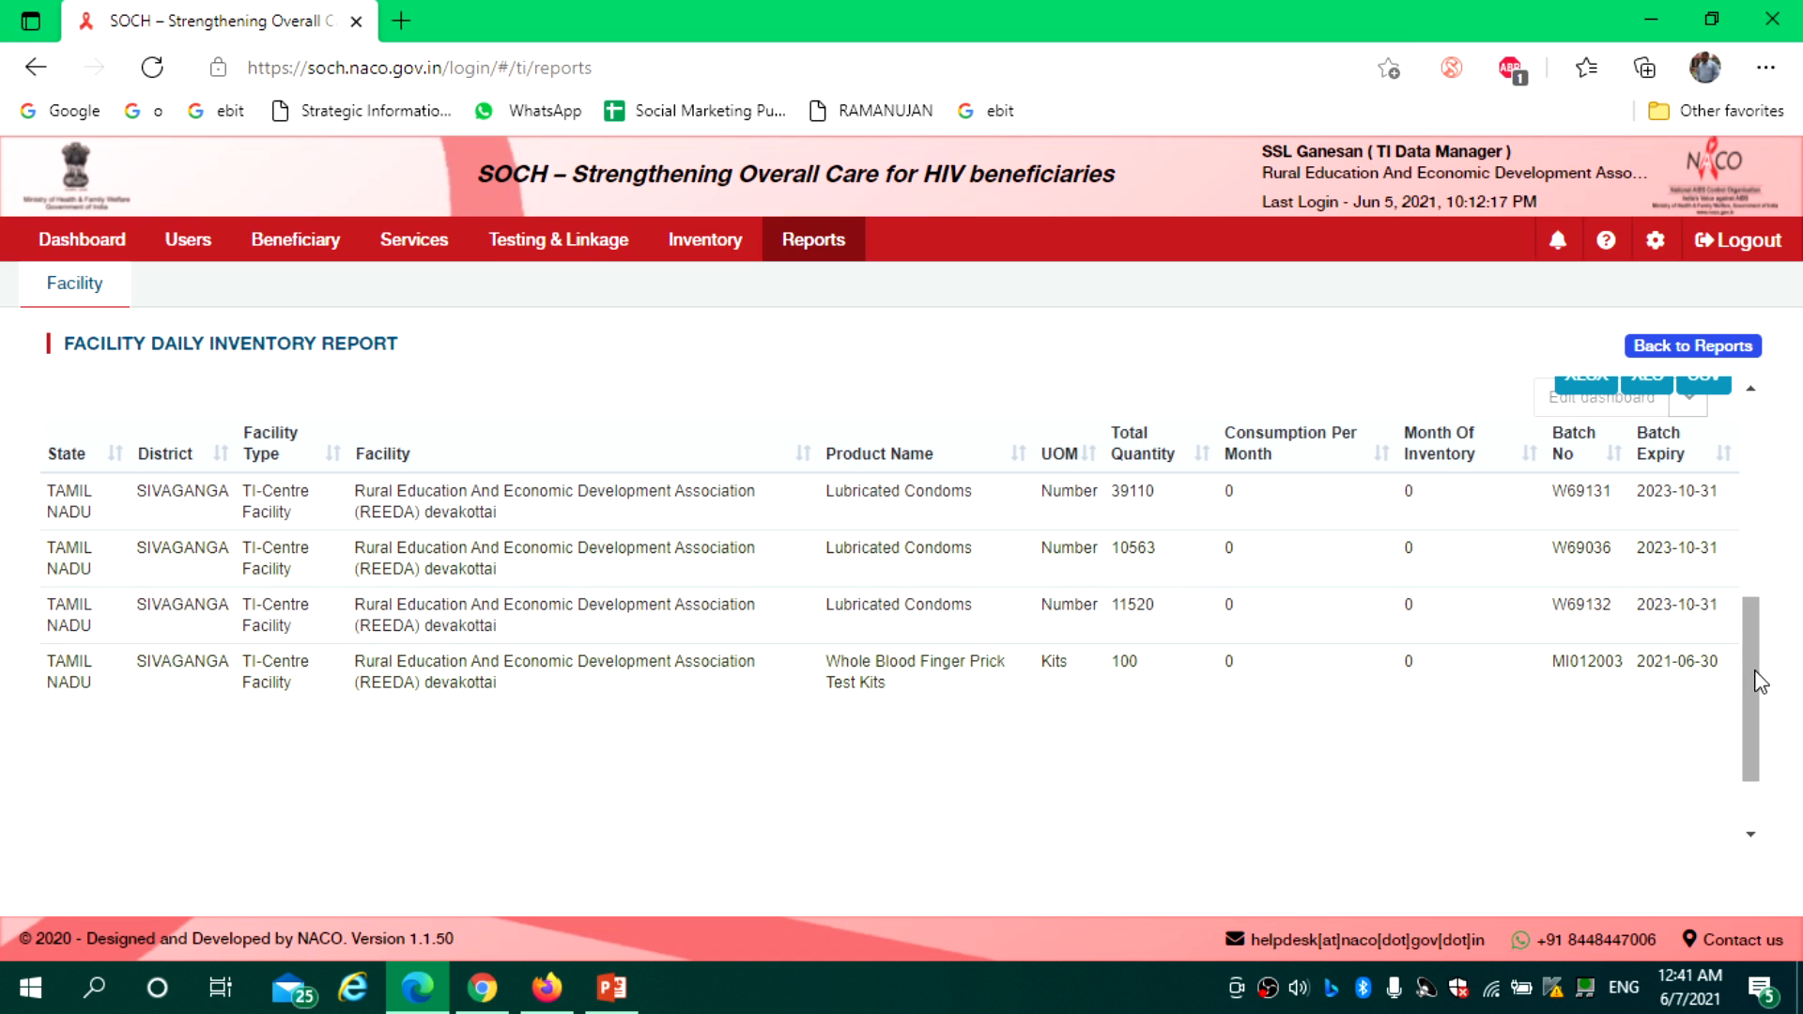
scroll(1754, 676, "up", 2)
scroll(1763, 552, "up", 3)
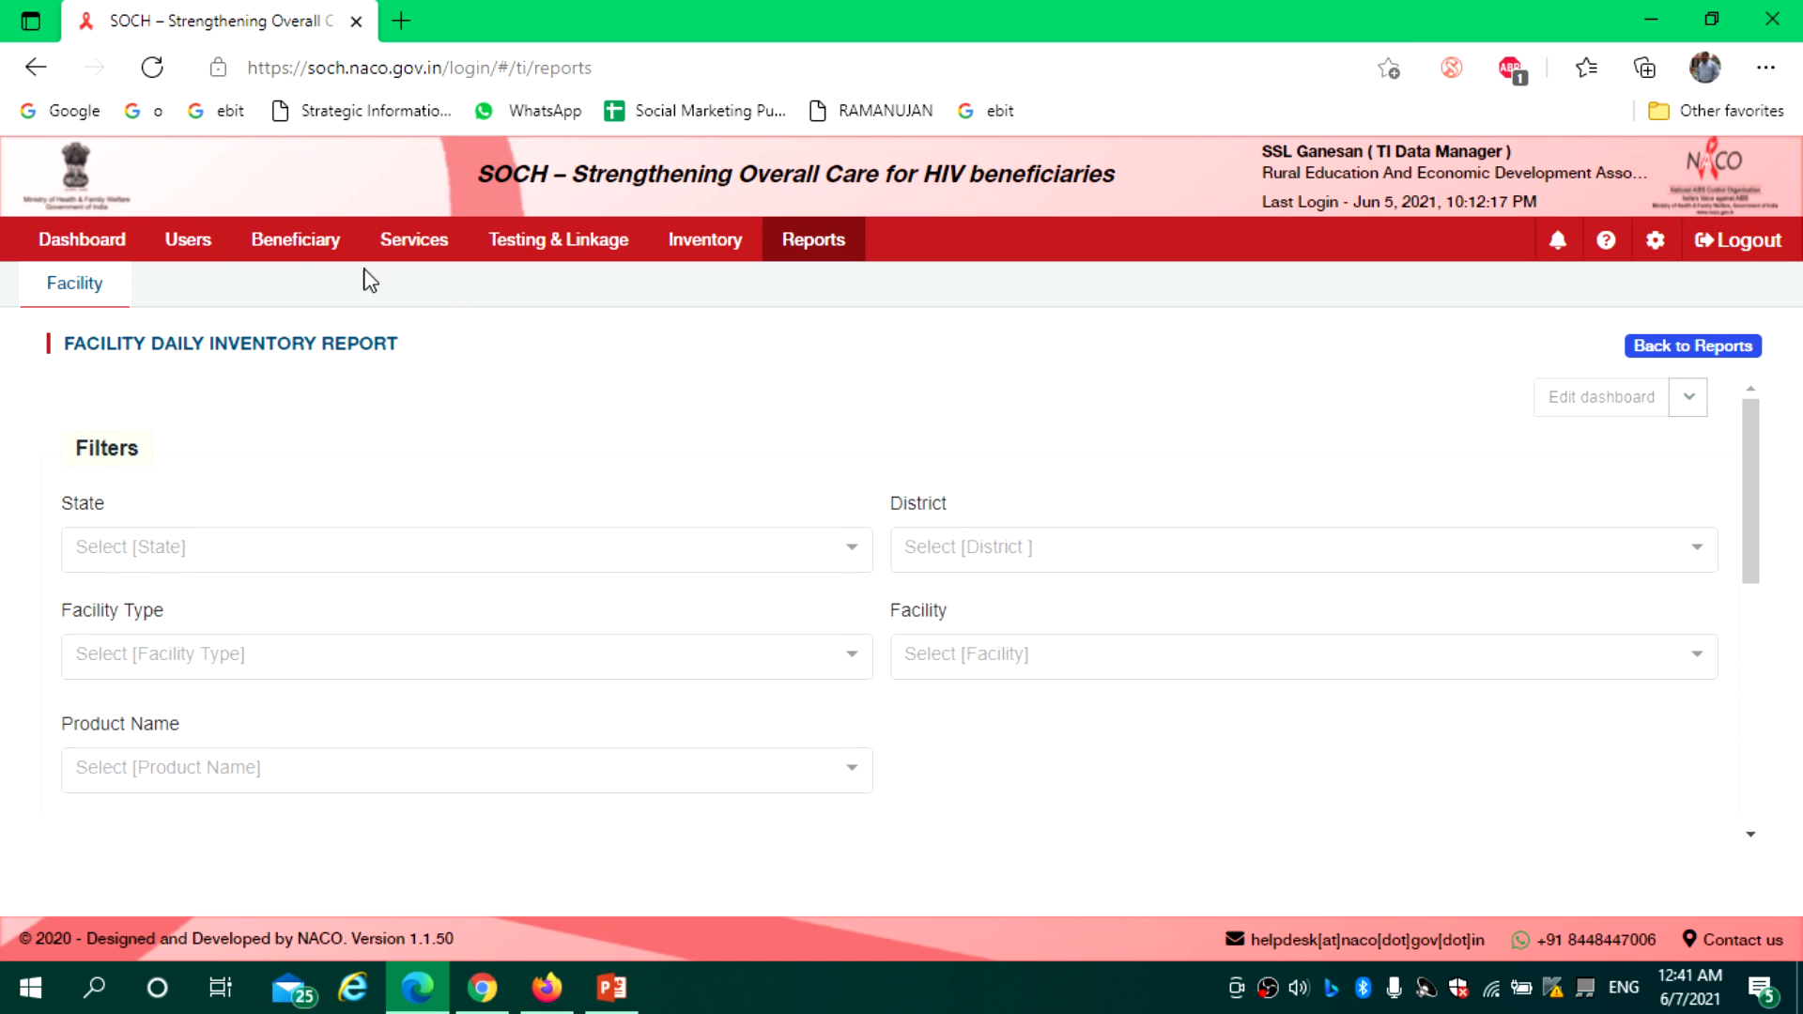
left_click(99, 248)
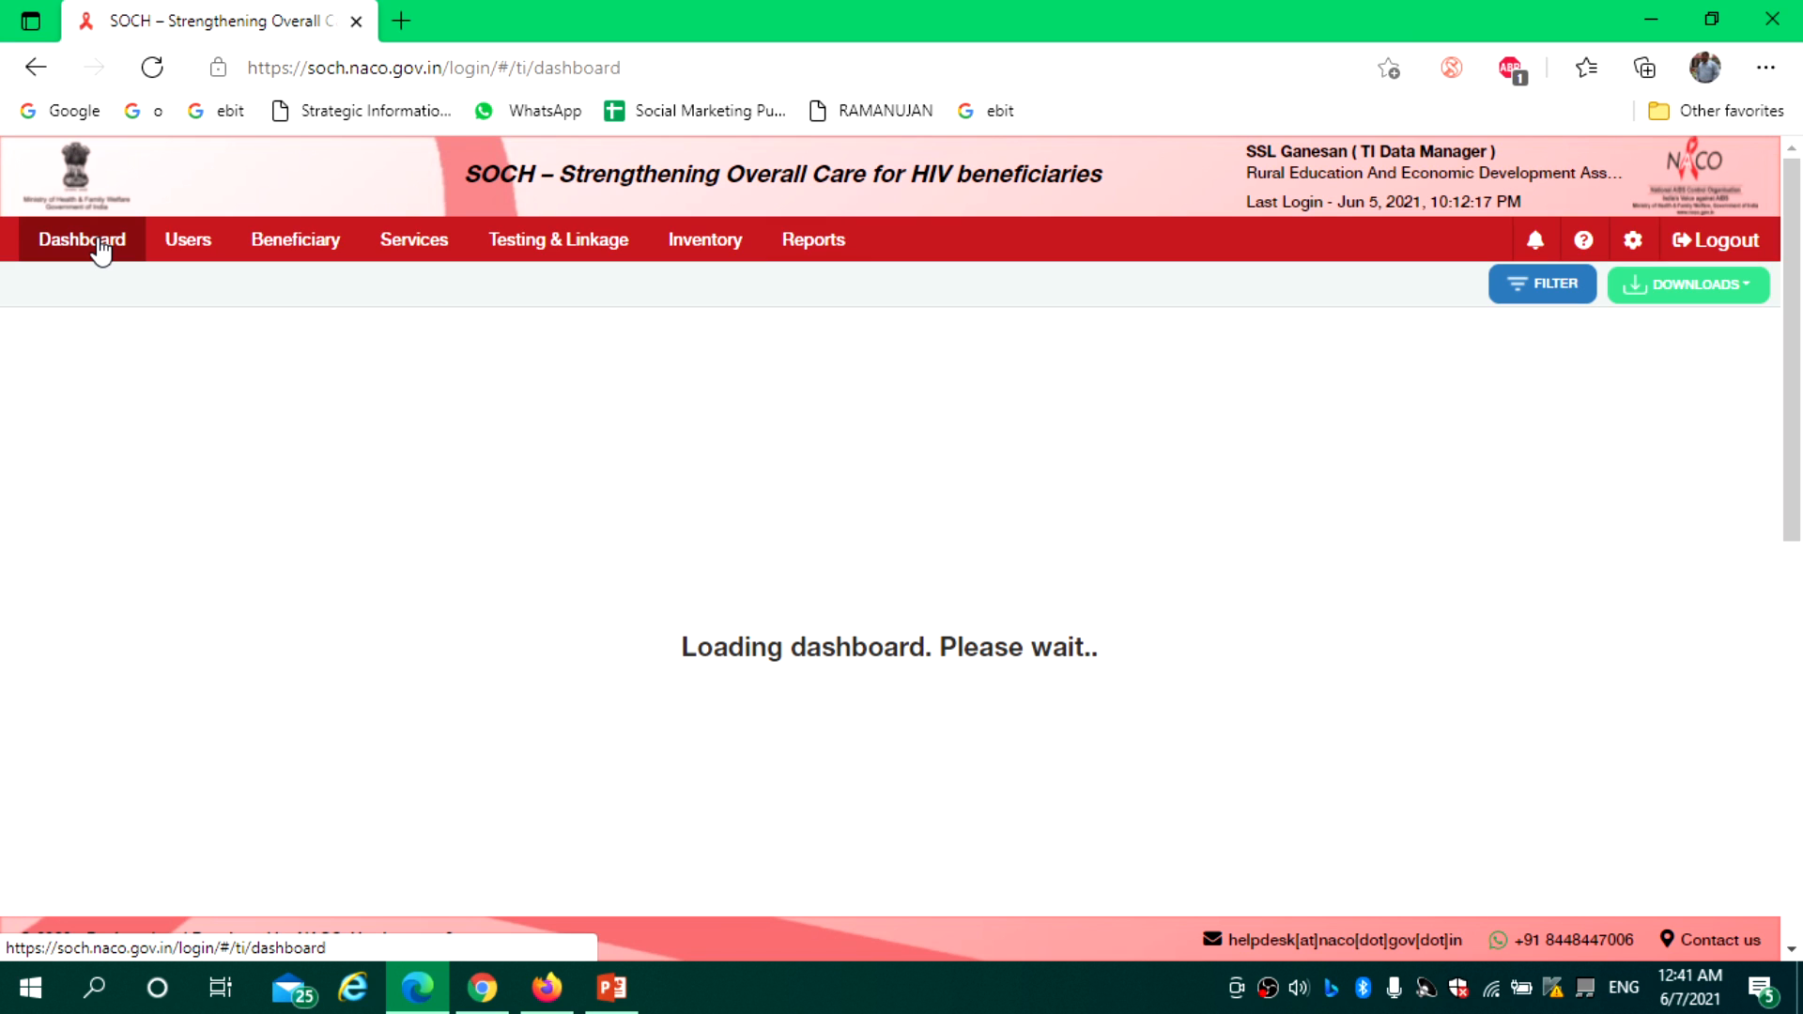
Set the dashboard filter's Sex option to Female and apply it
left_click(1542, 305)
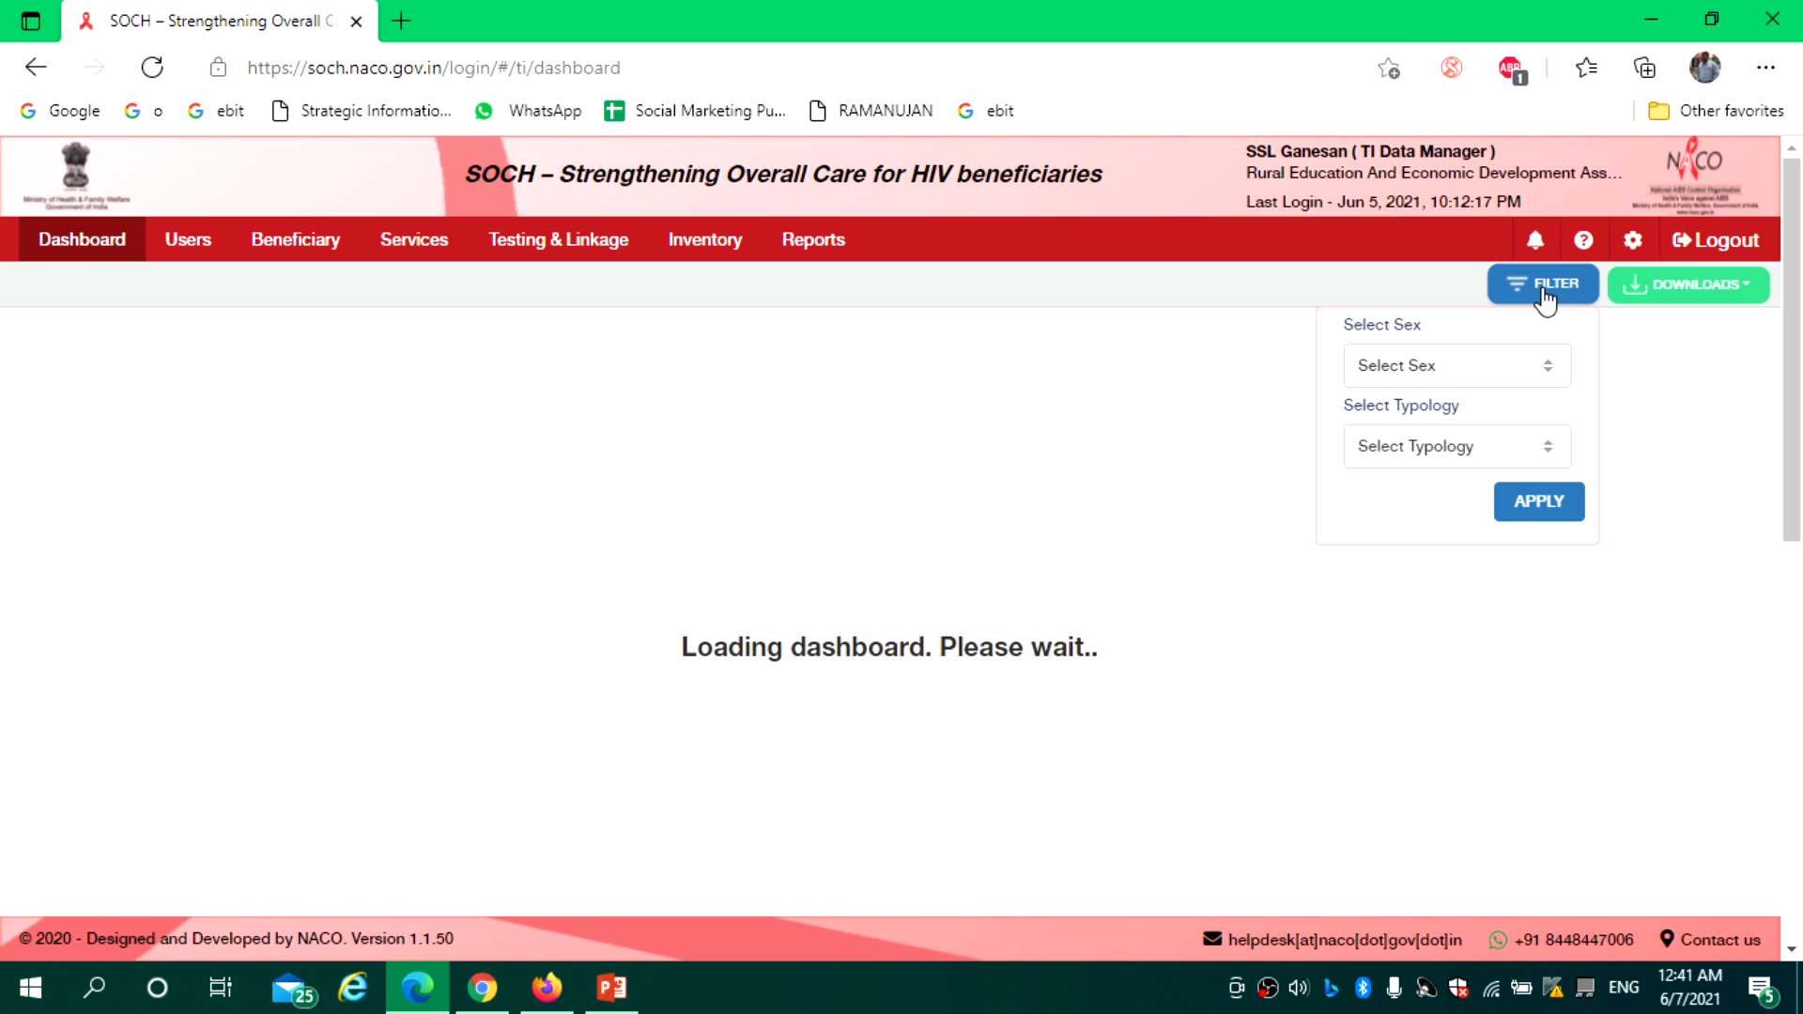
left_click(1476, 376)
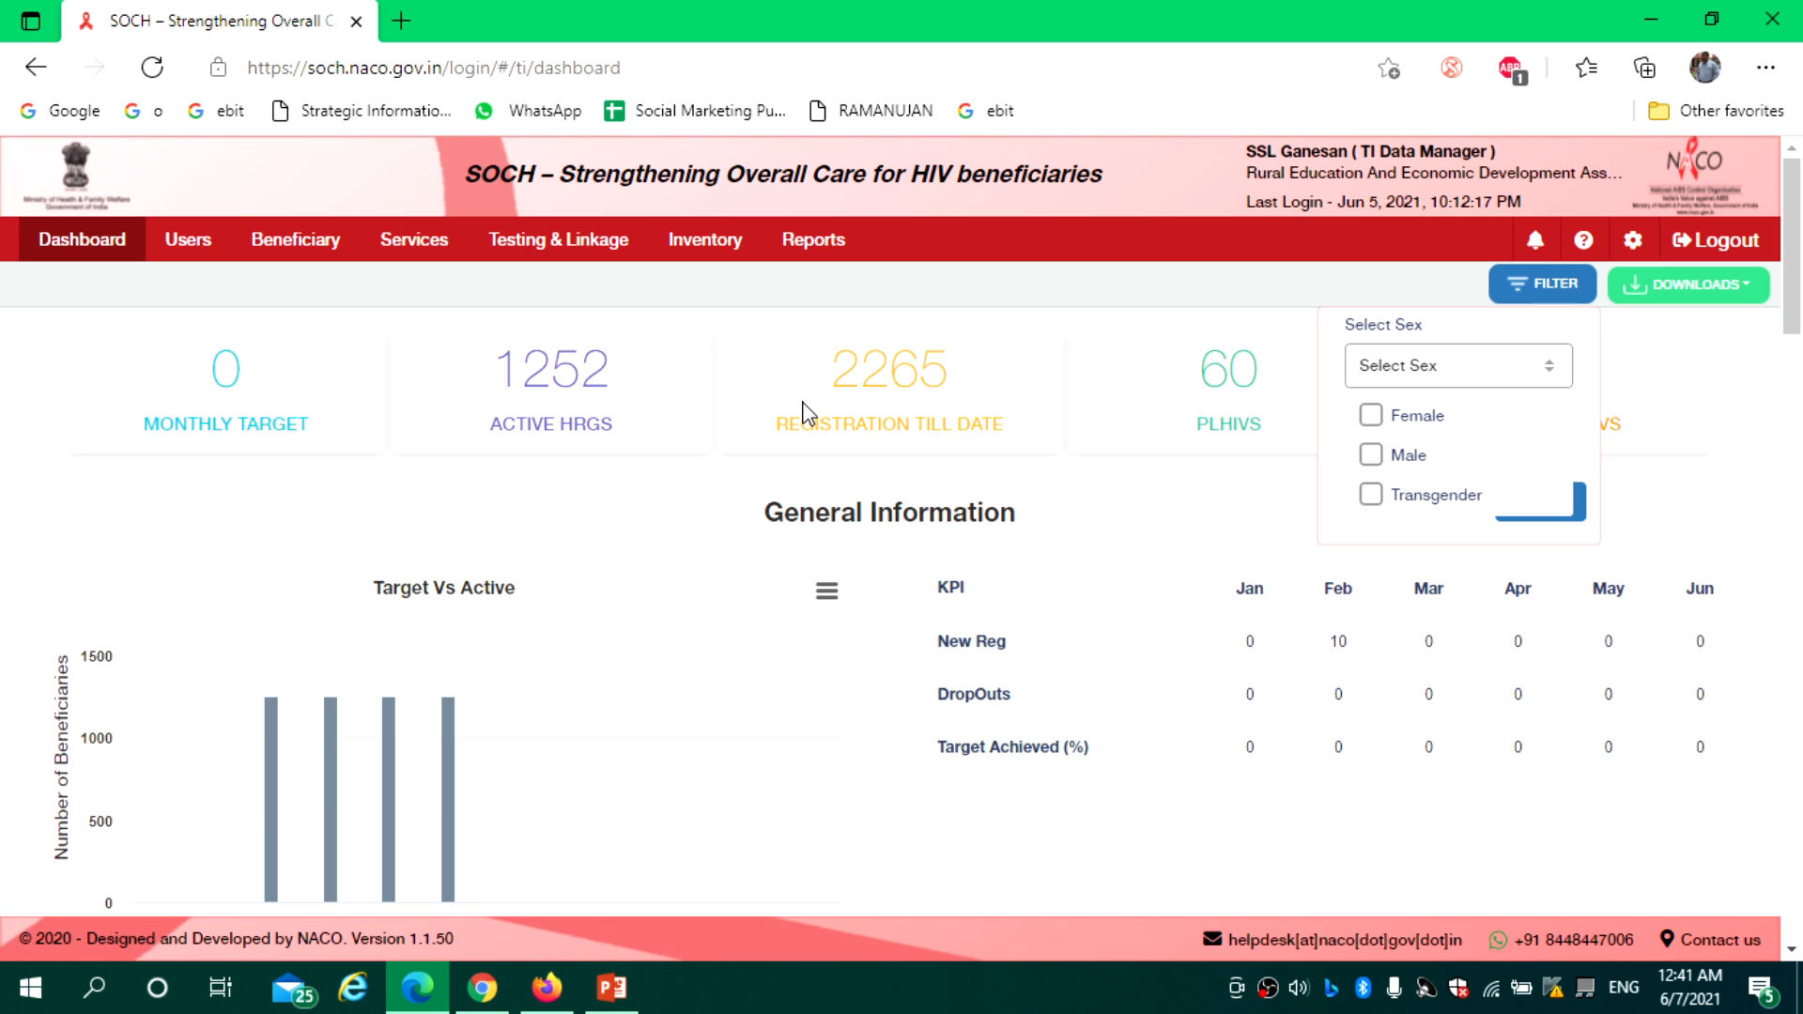
left_click(1375, 420)
left_click(1578, 514)
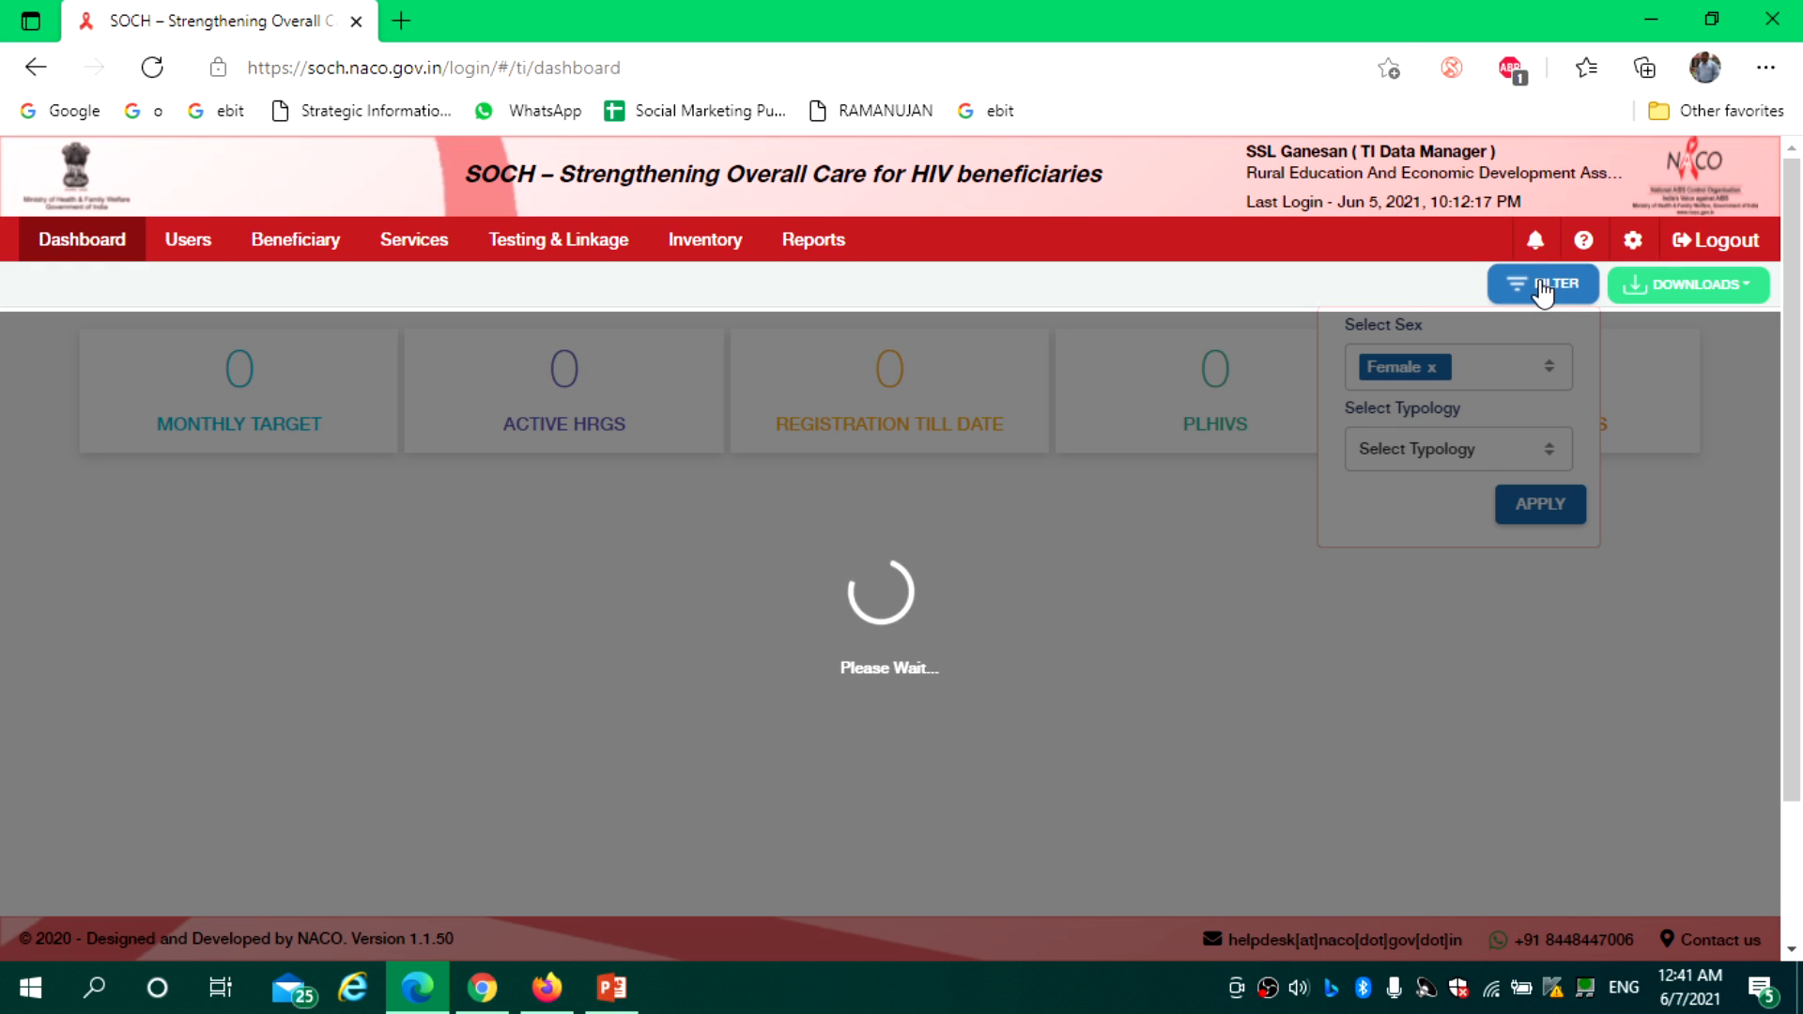
Toggle the filter panel and glance at the dashboard's download options
left_click(1543, 285)
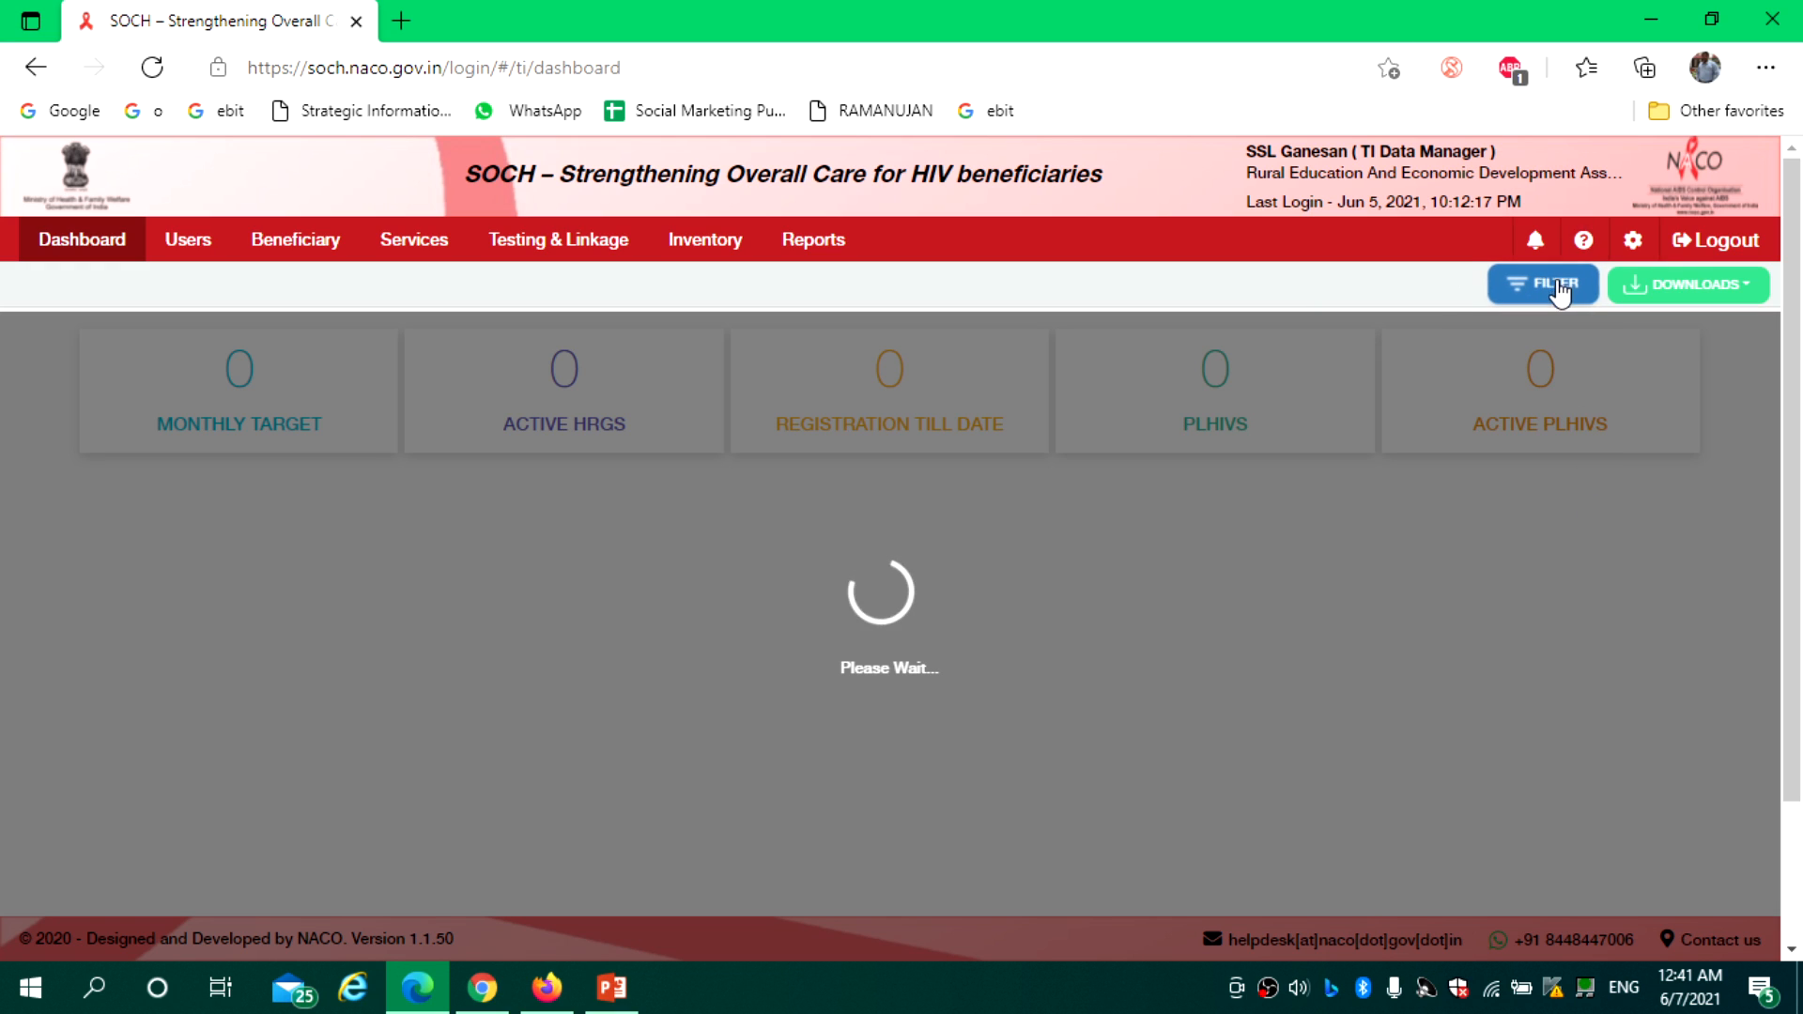
left_click(1548, 284)
left_click(1434, 367)
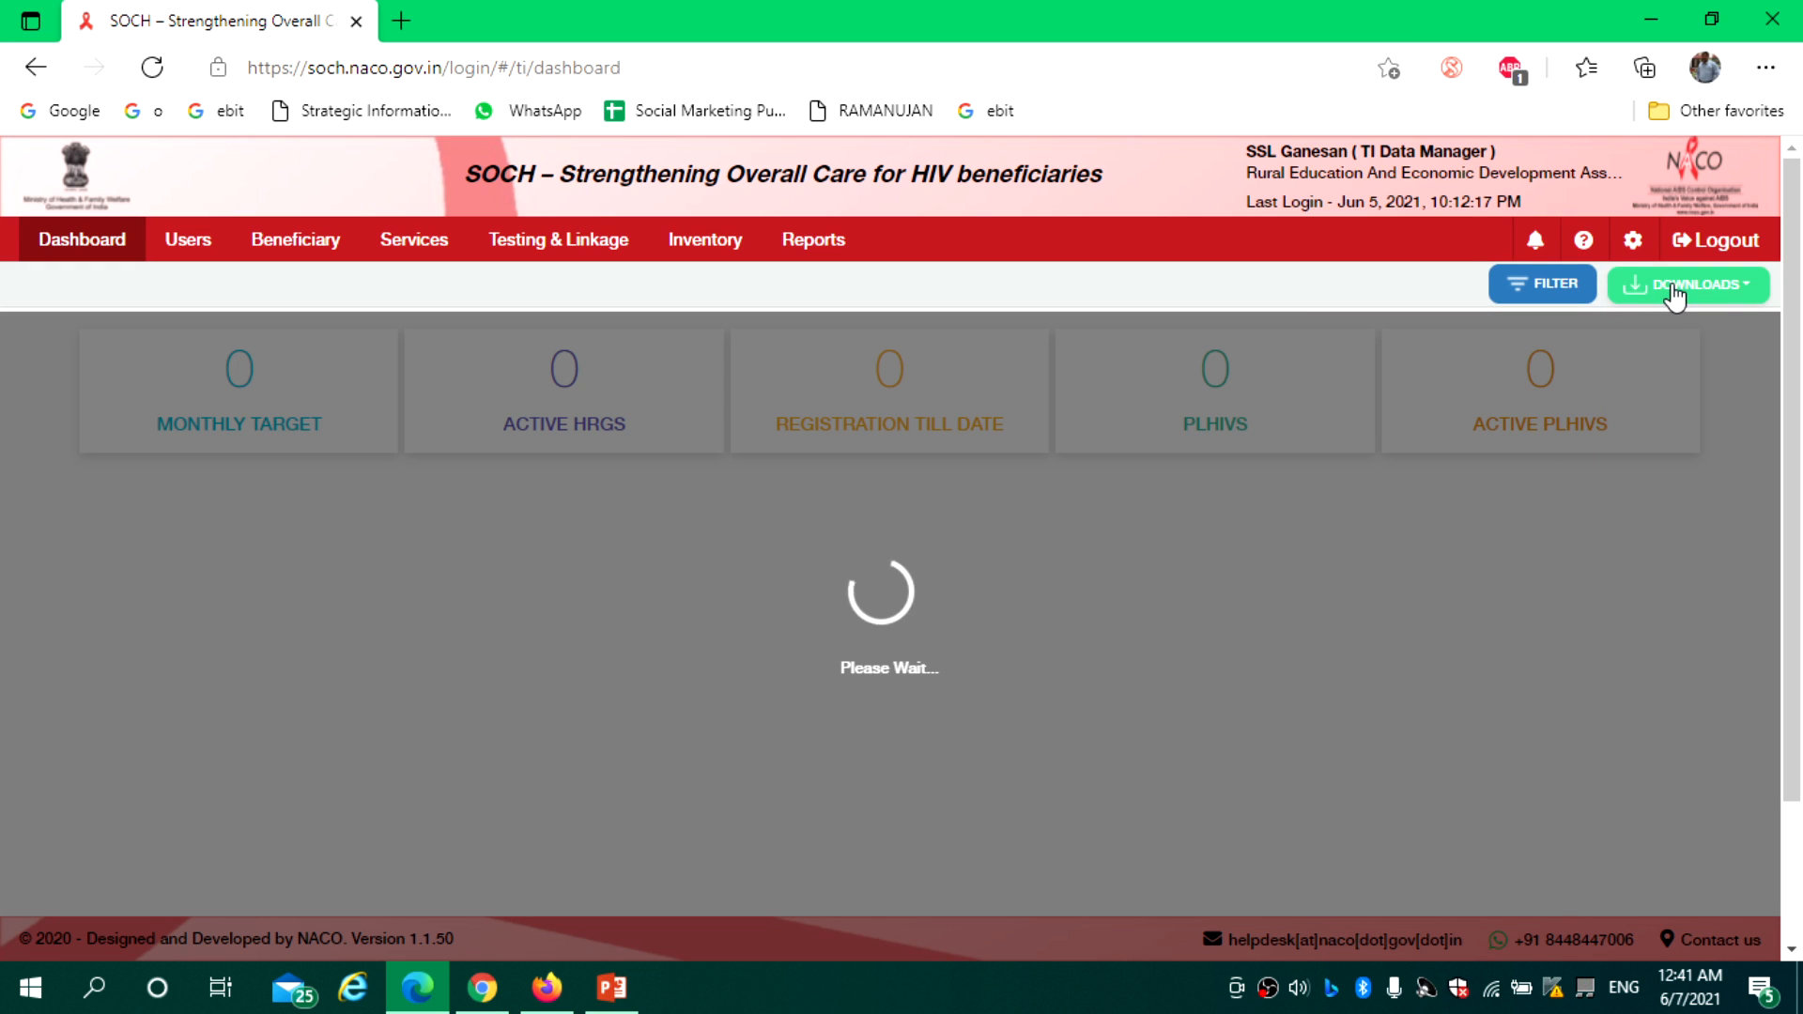
left_click(1743, 294)
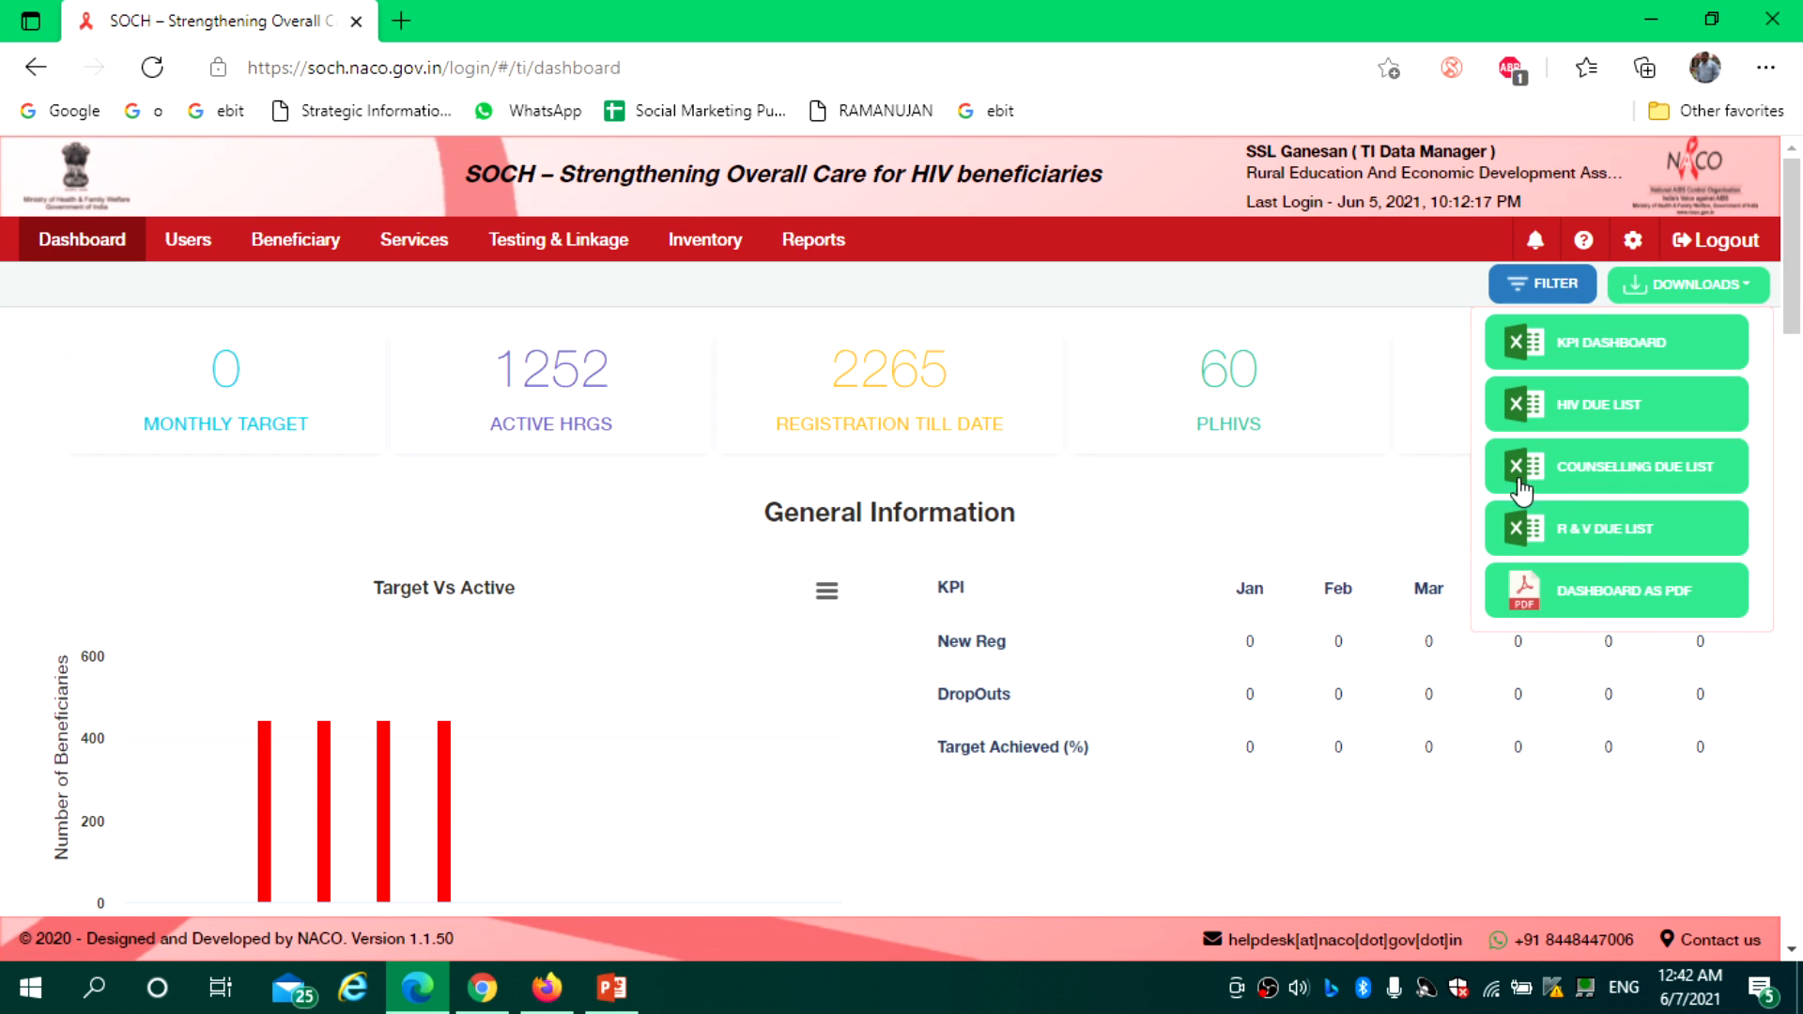
left_click(1437, 490)
left_click_drag(1793, 299, 1792, 371)
mouse_move(449, 477)
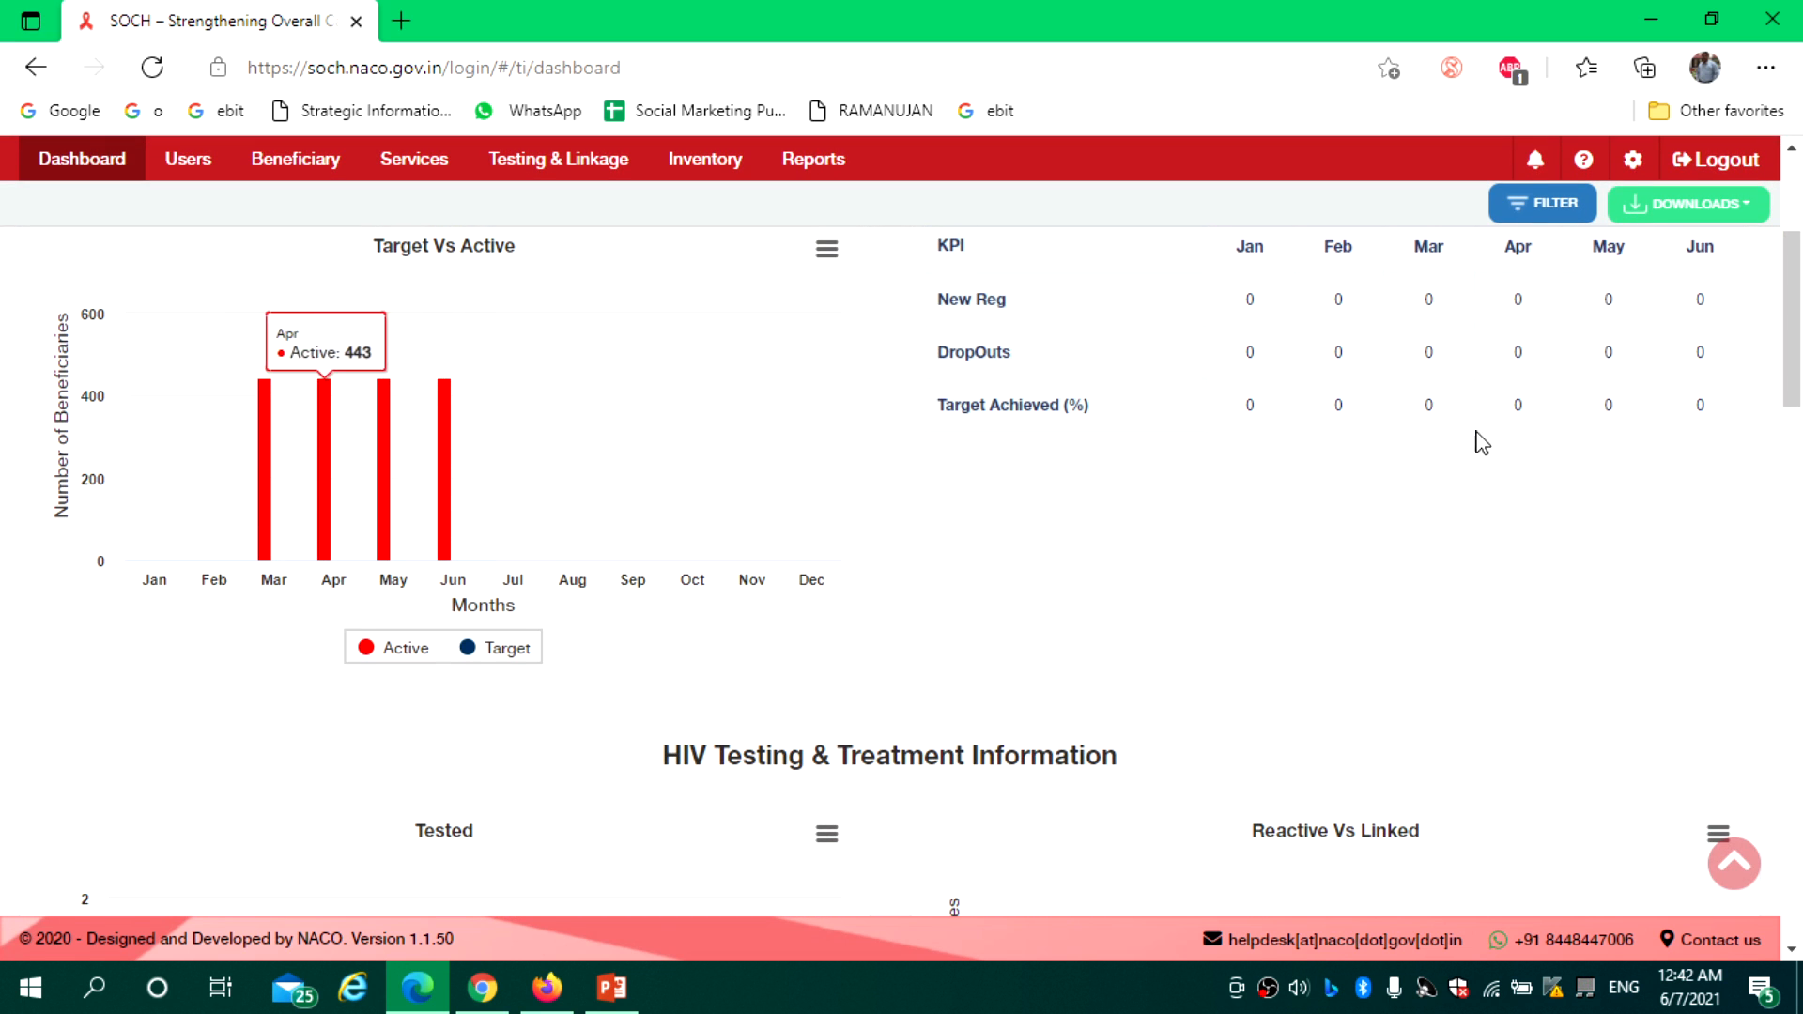
scroll(1191, 349, "up", 4)
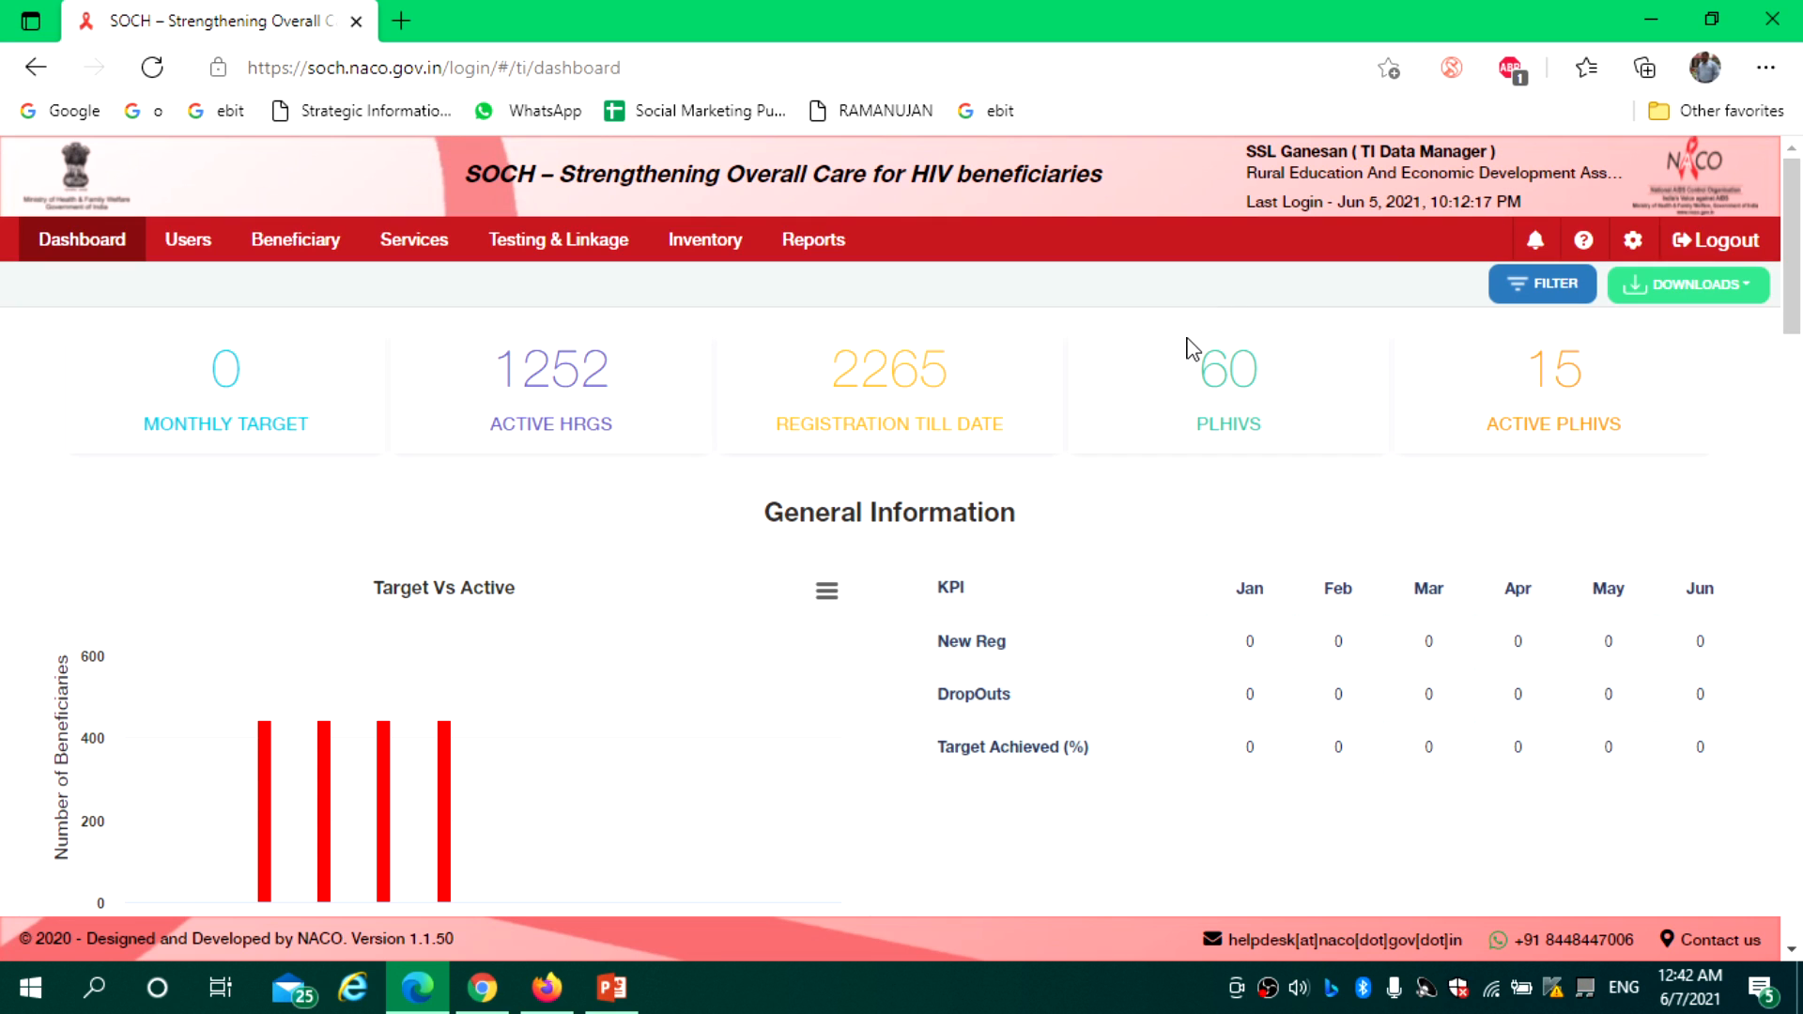
Clear Female from the Sex filter and apply, restoring 1252 active HRGs and 2265 registrations
left_click(1563, 299)
left_click(1431, 370)
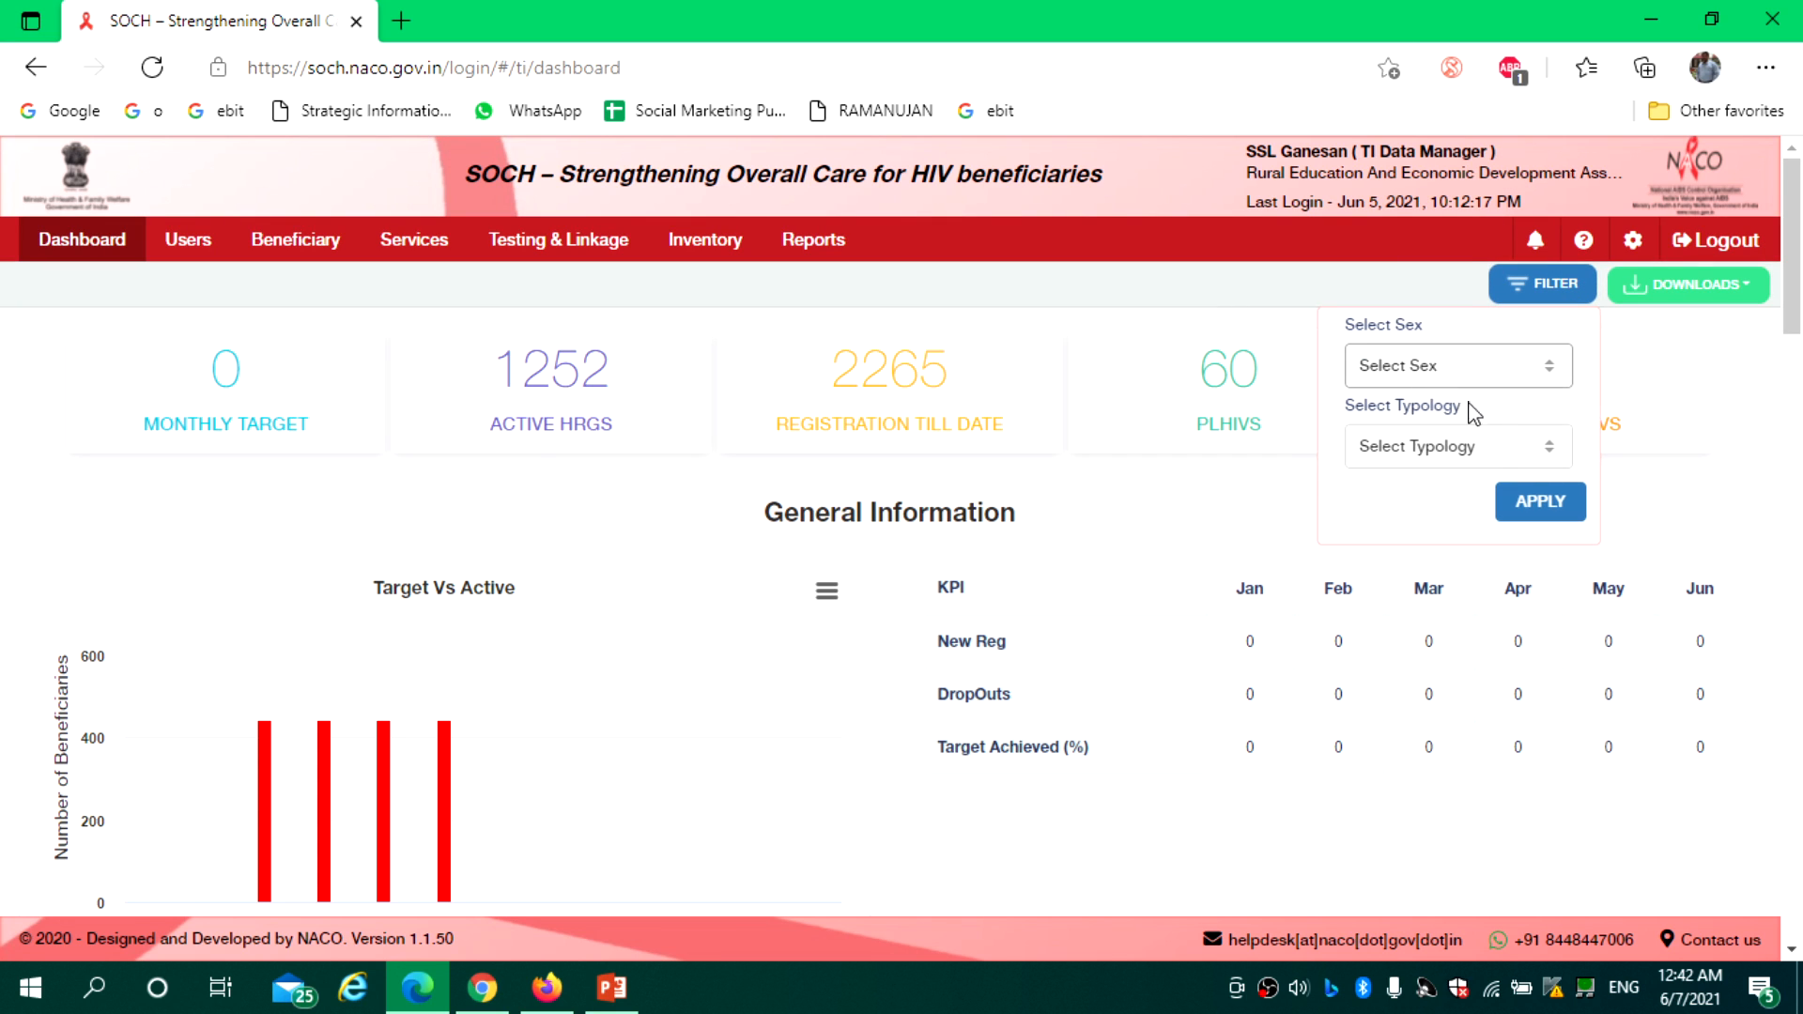
left_click(1538, 501)
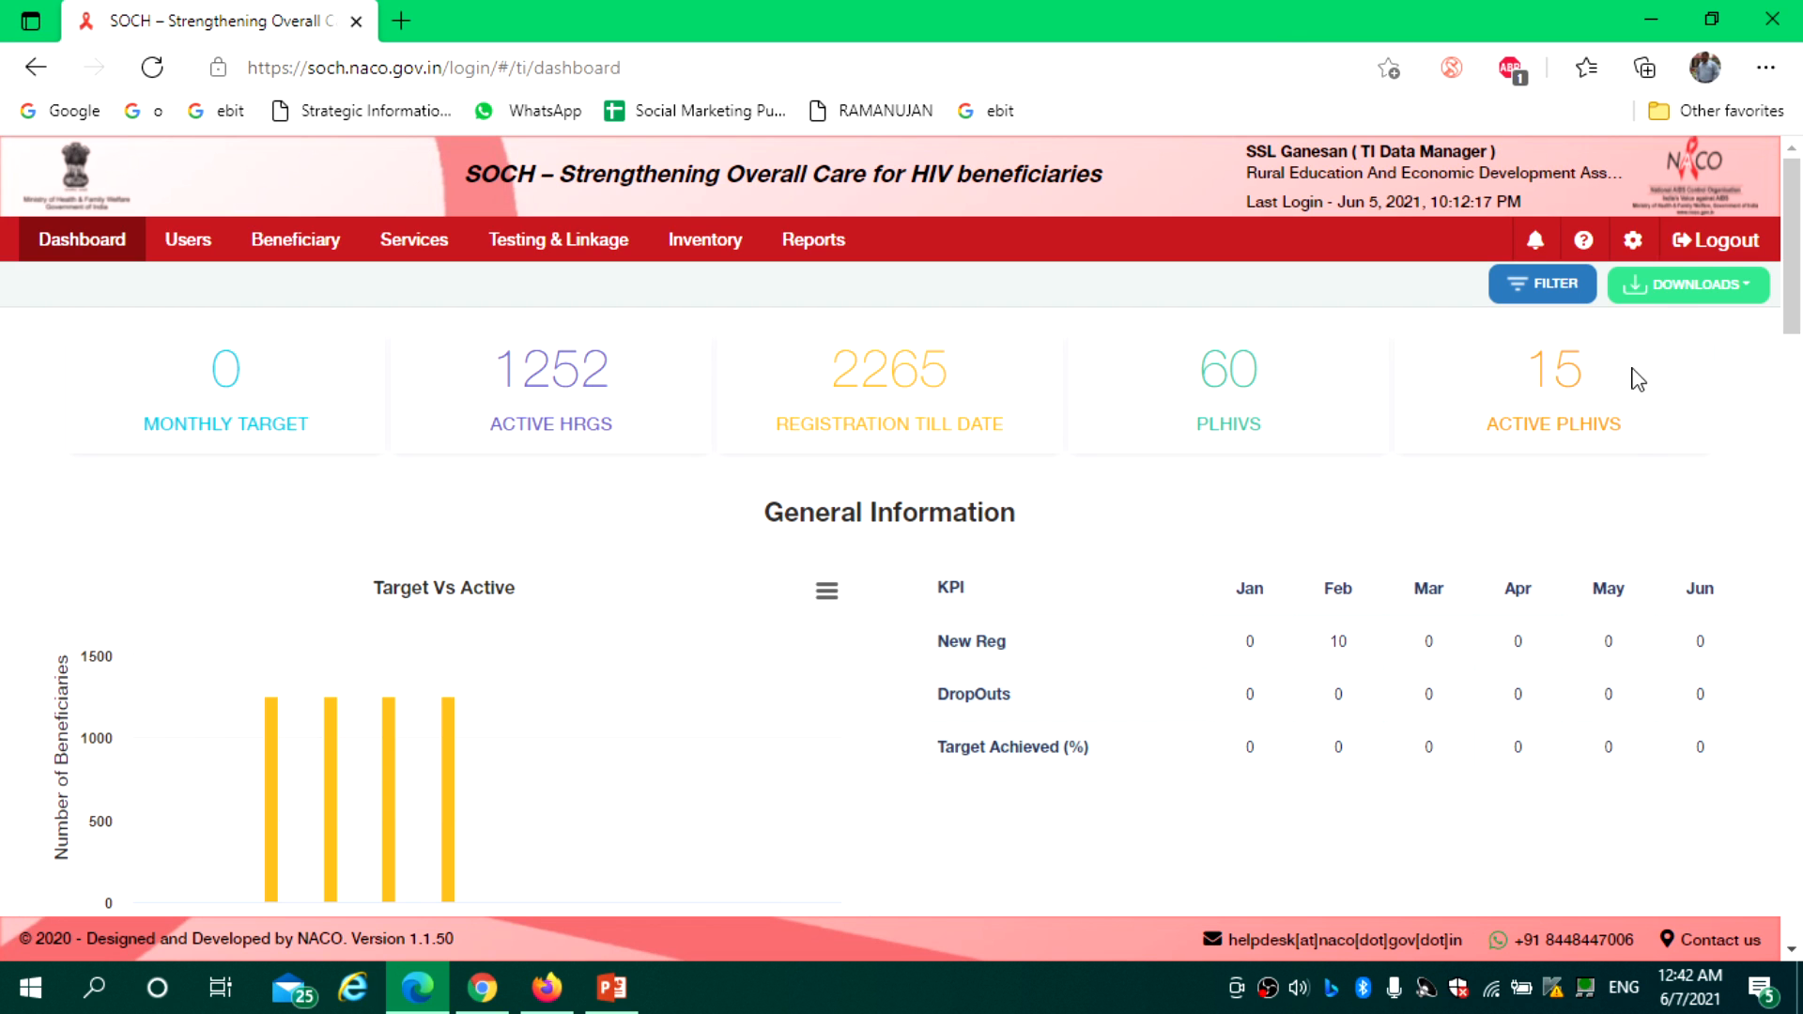
left_click(1672, 286)
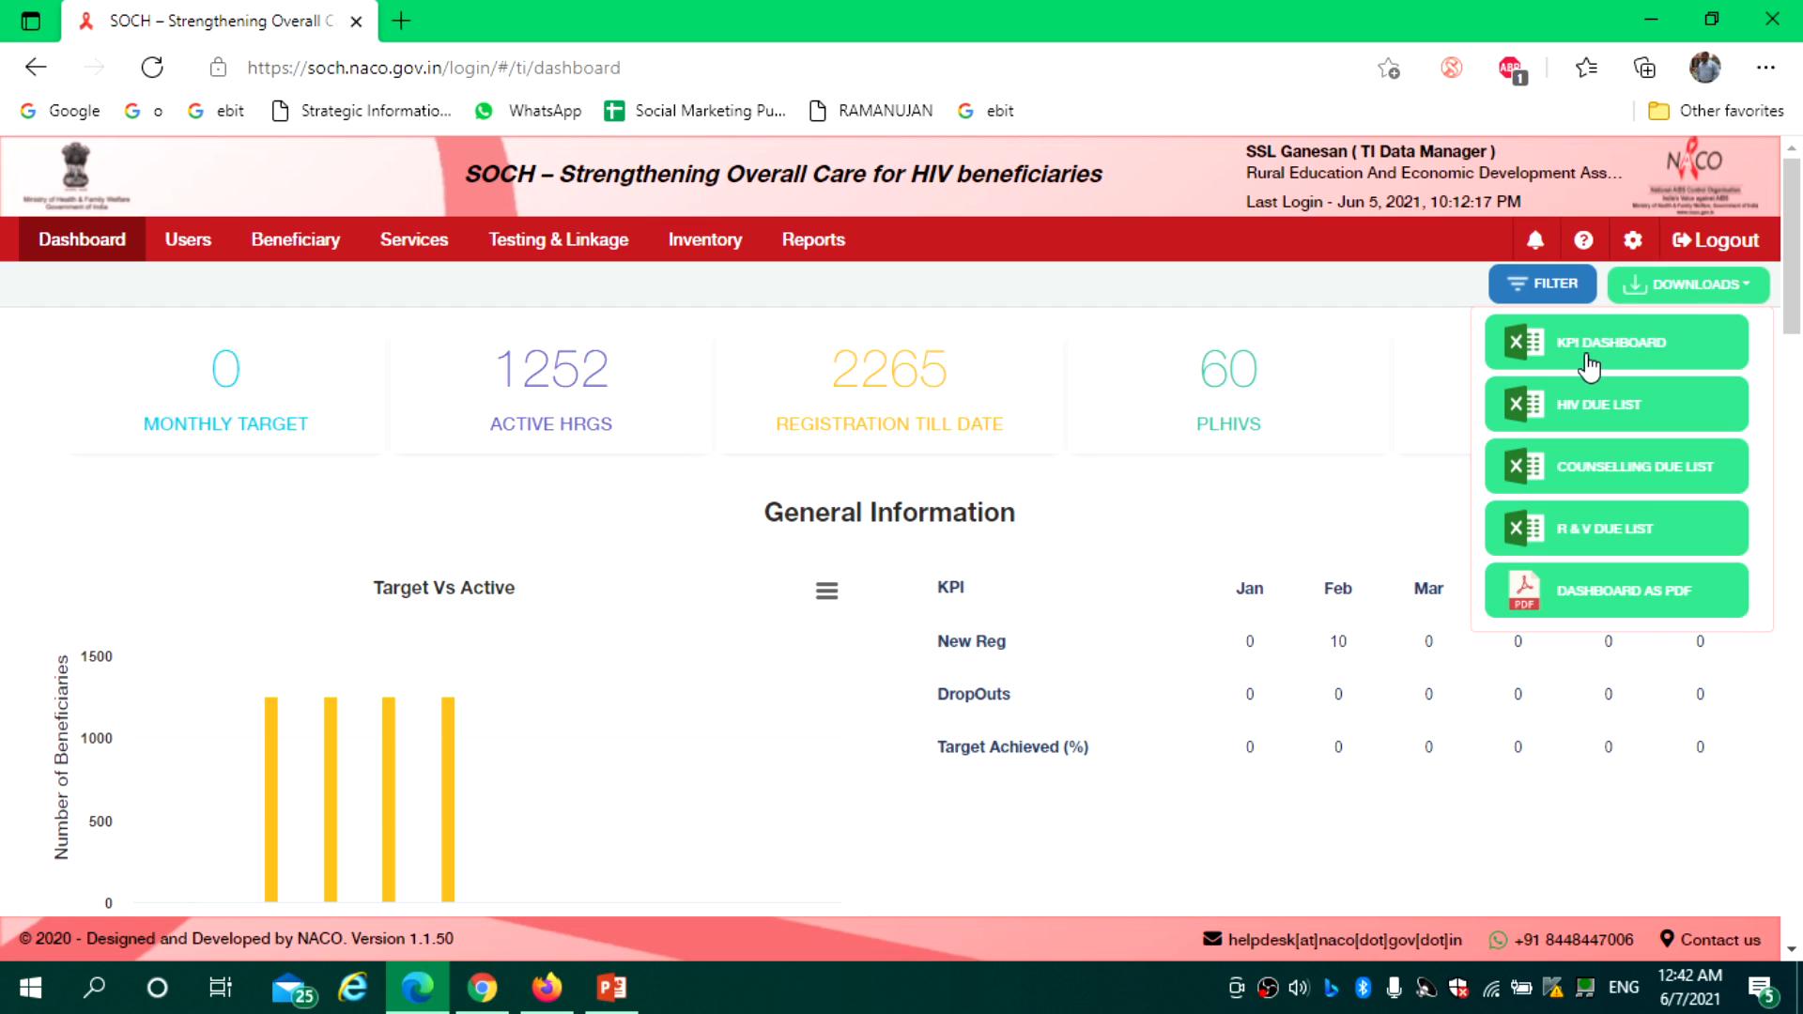
left_click(1422, 298)
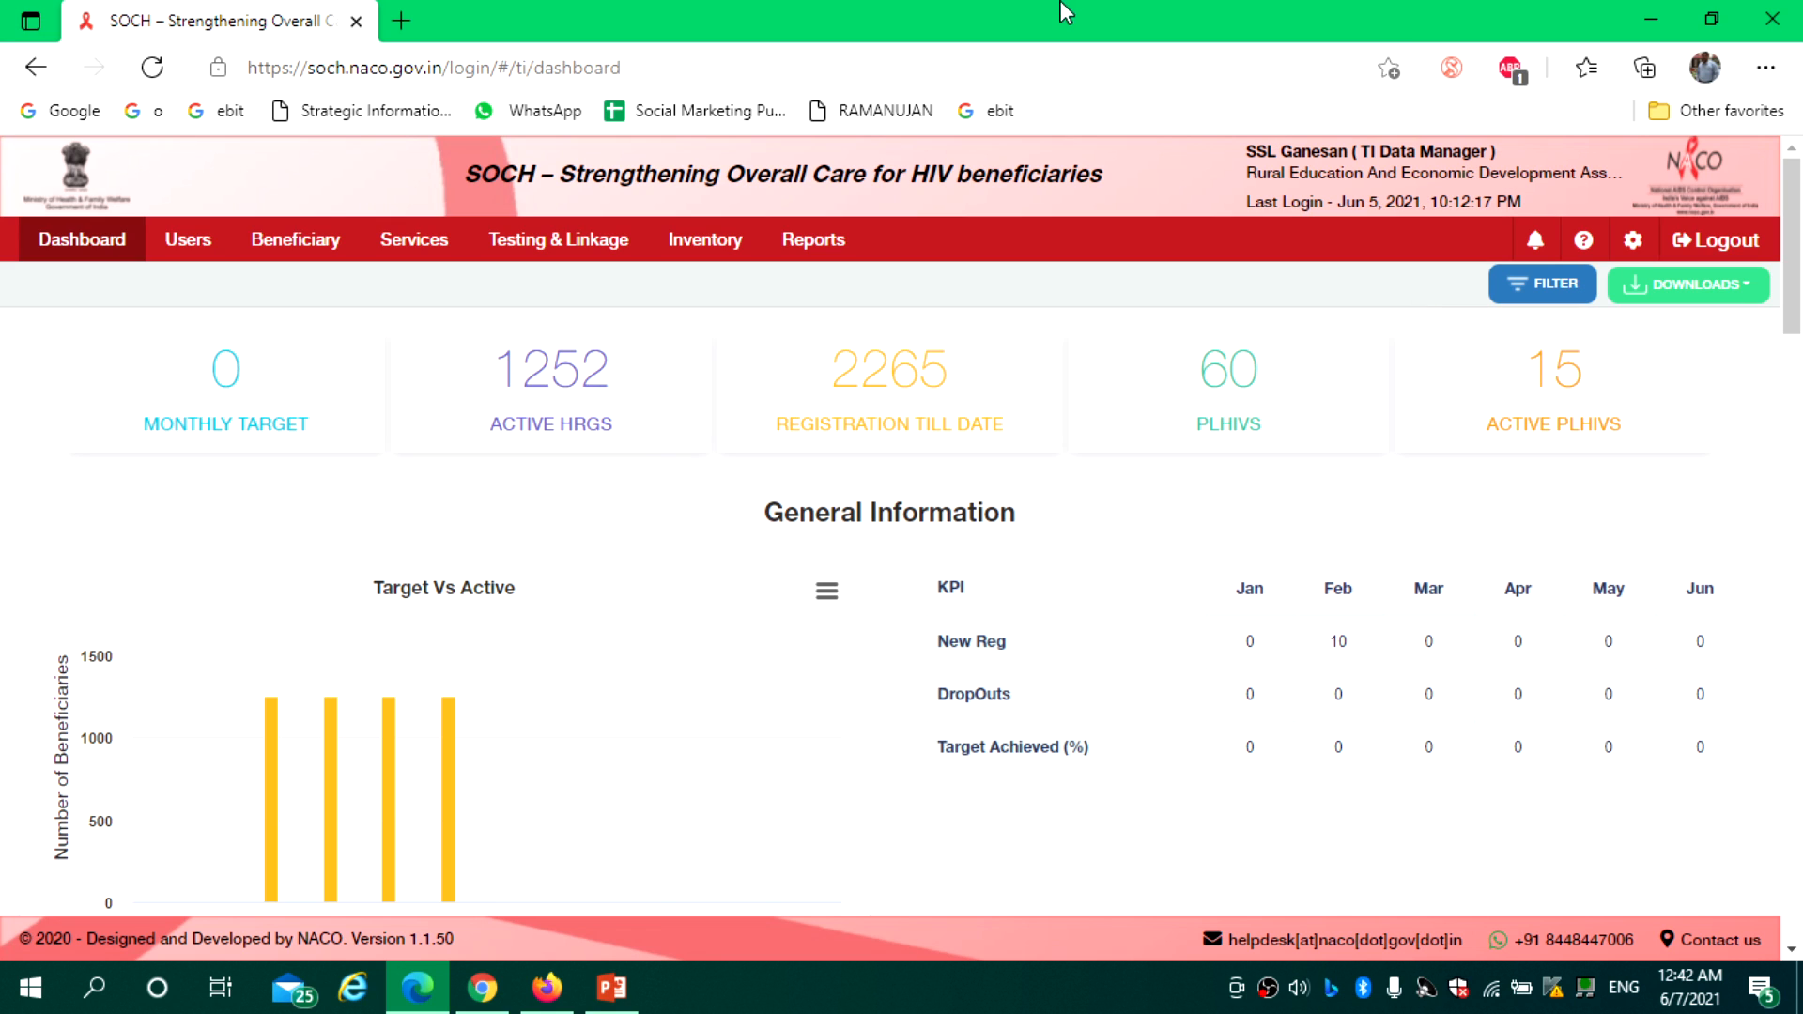
Dismiss the inactivity logout and sign back into SOCH with user name, password and CAPTCHA, declining to save the login
left_click(547, 999)
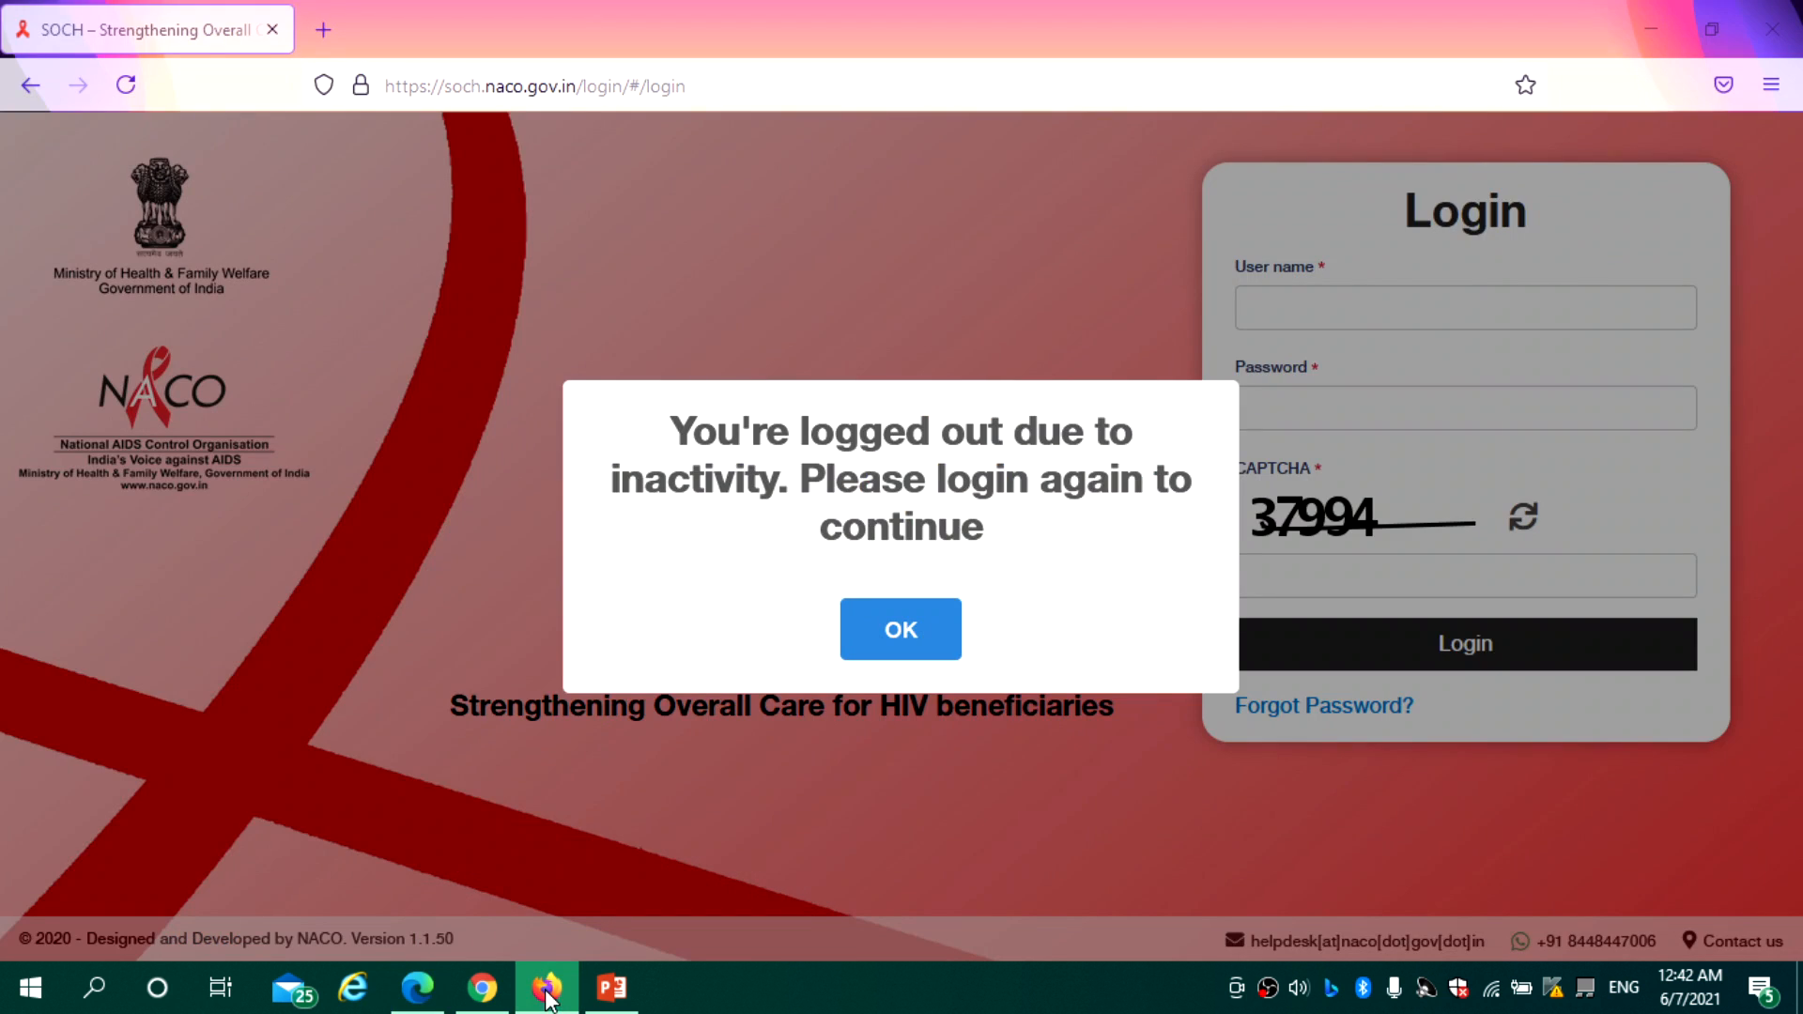
left_click(903, 629)
left_click(1299, 297)
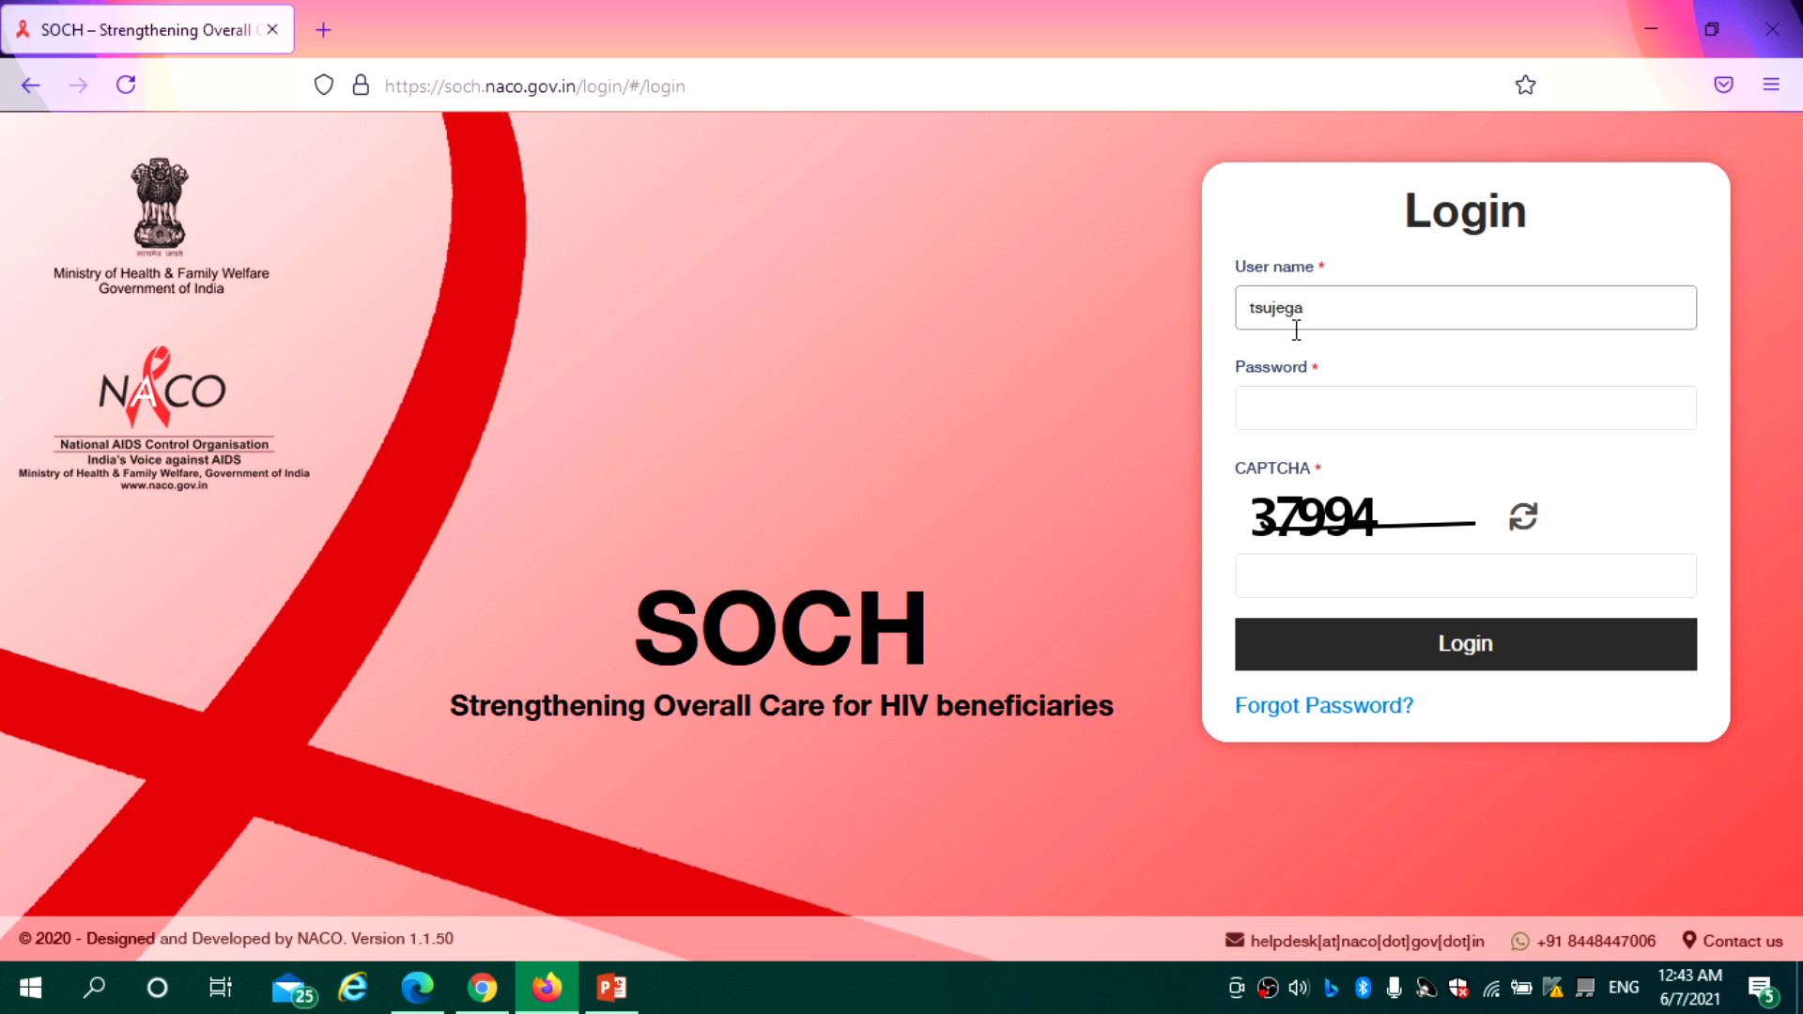
left_click(1283, 406)
type("•")
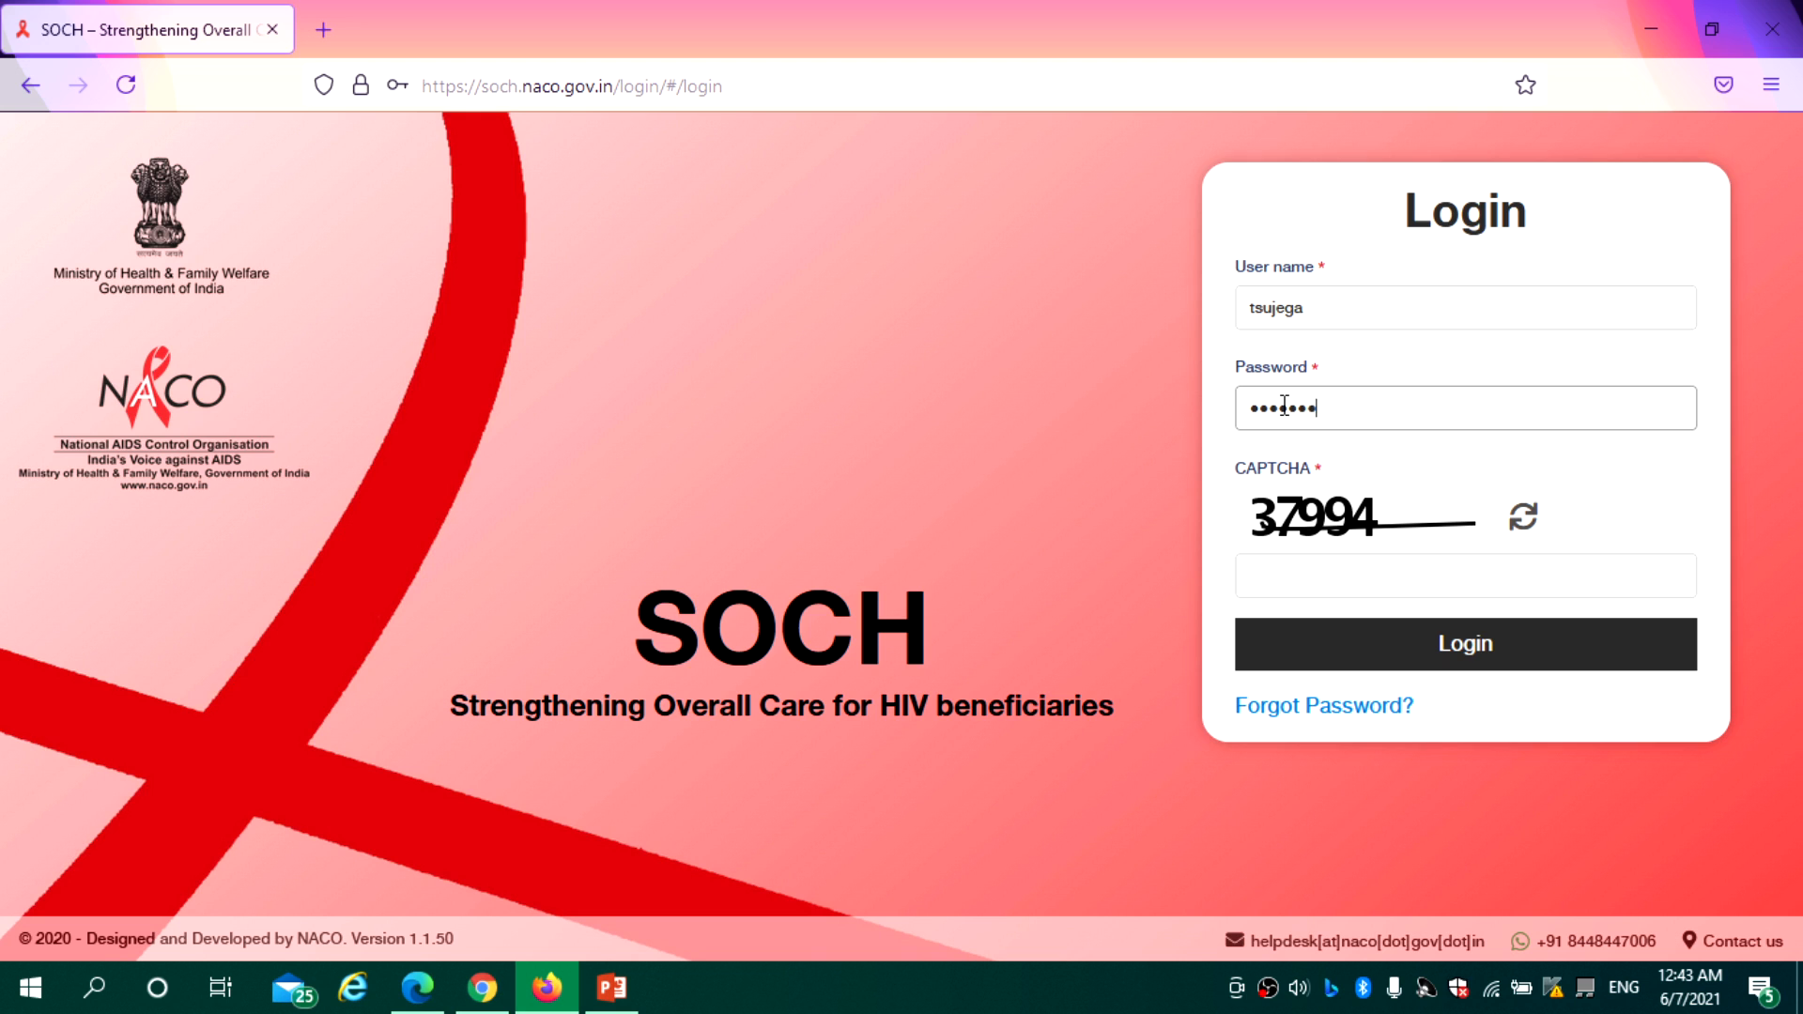
left_click(1300, 584)
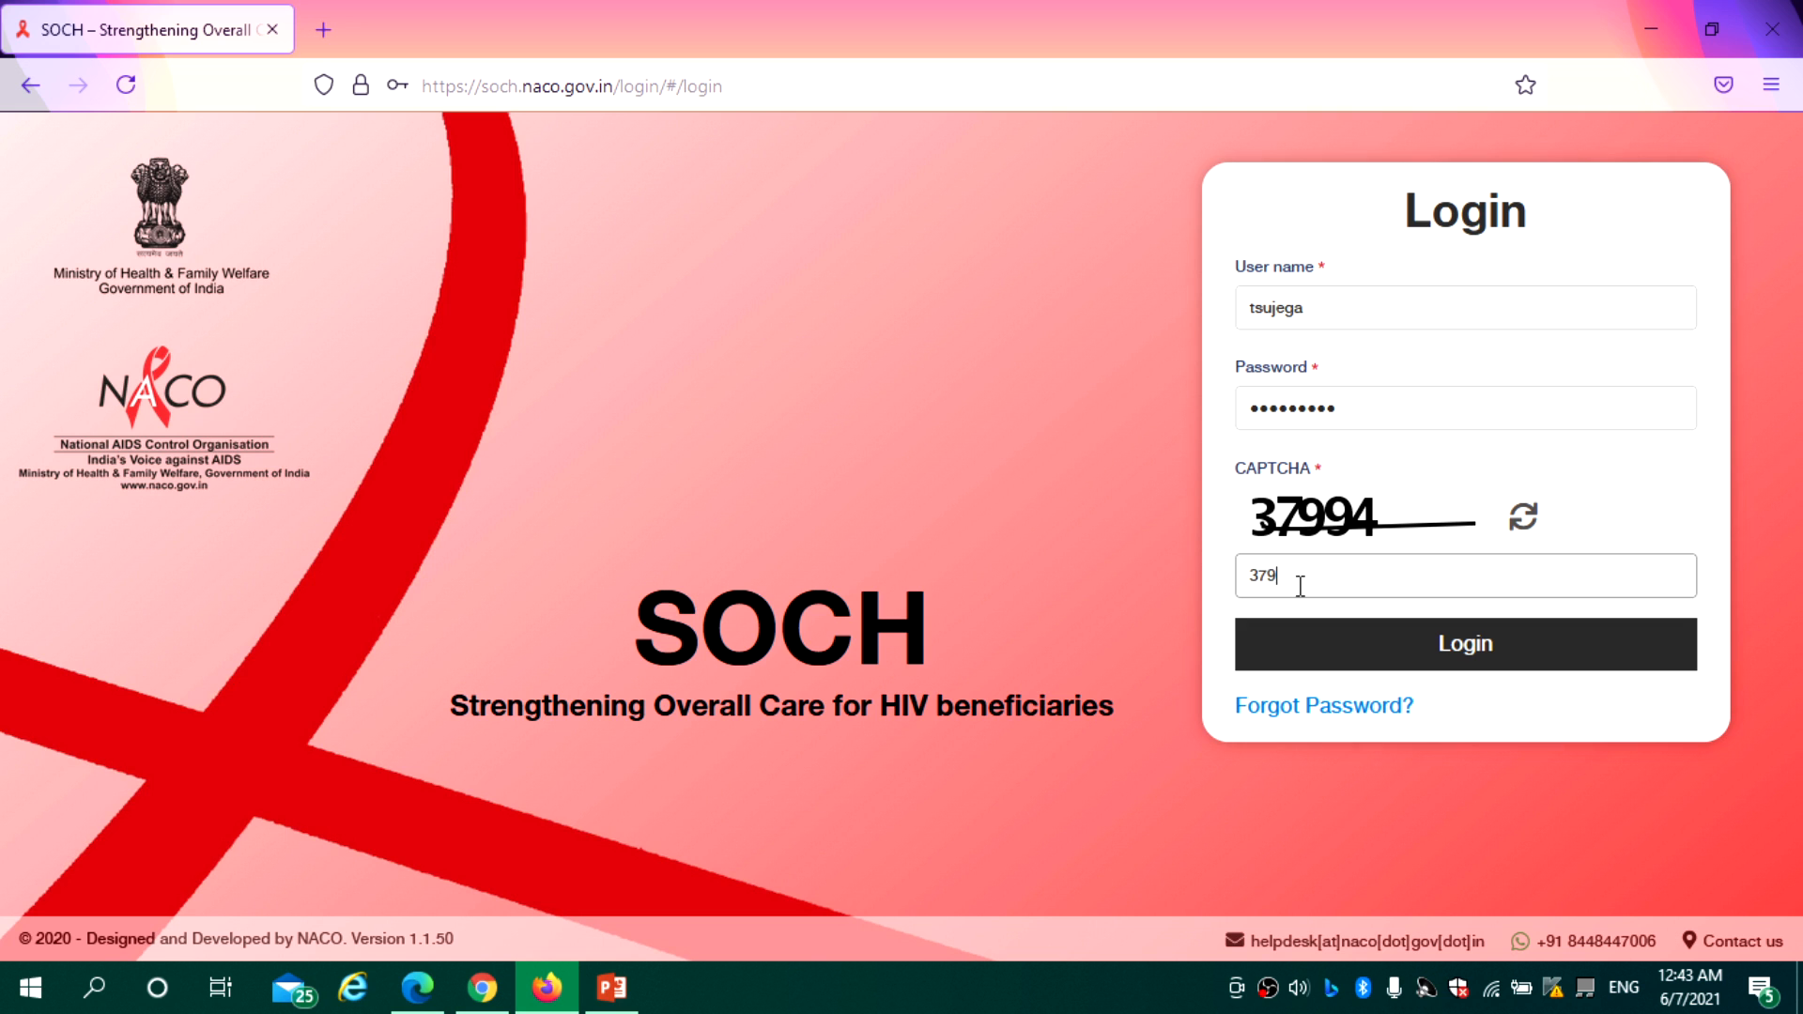
left_click(1379, 646)
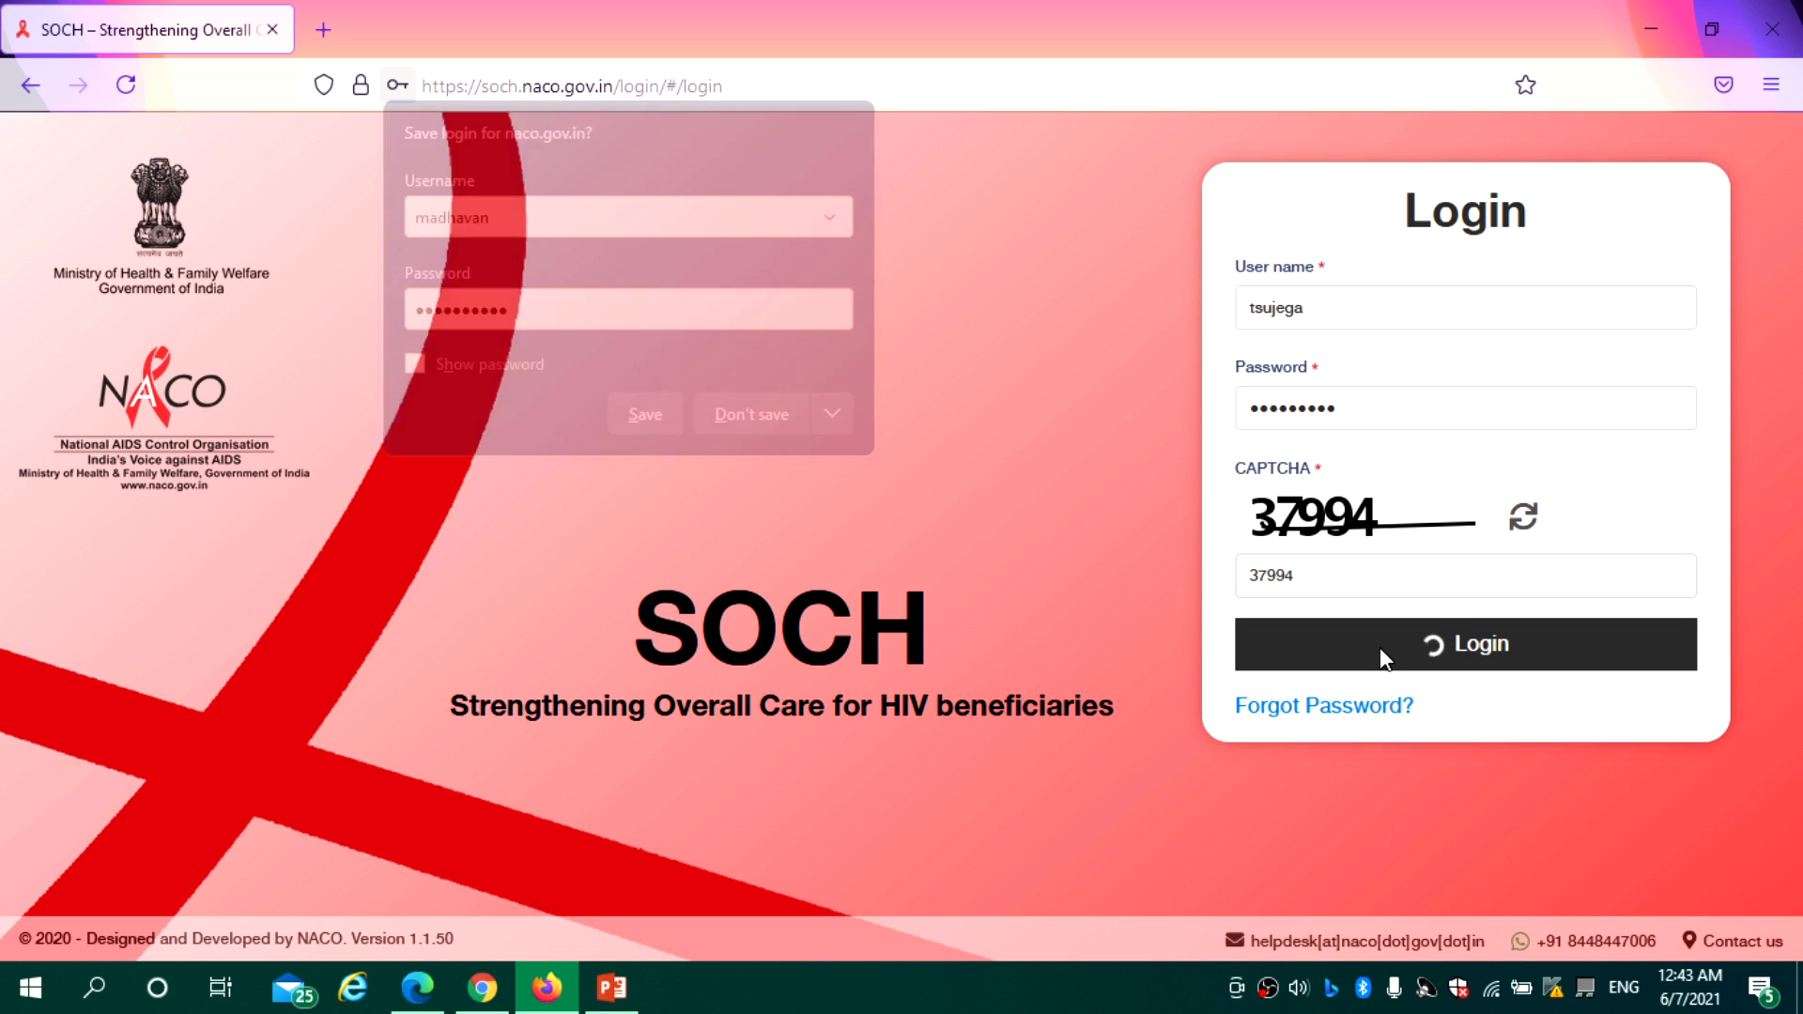
left_click(764, 419)
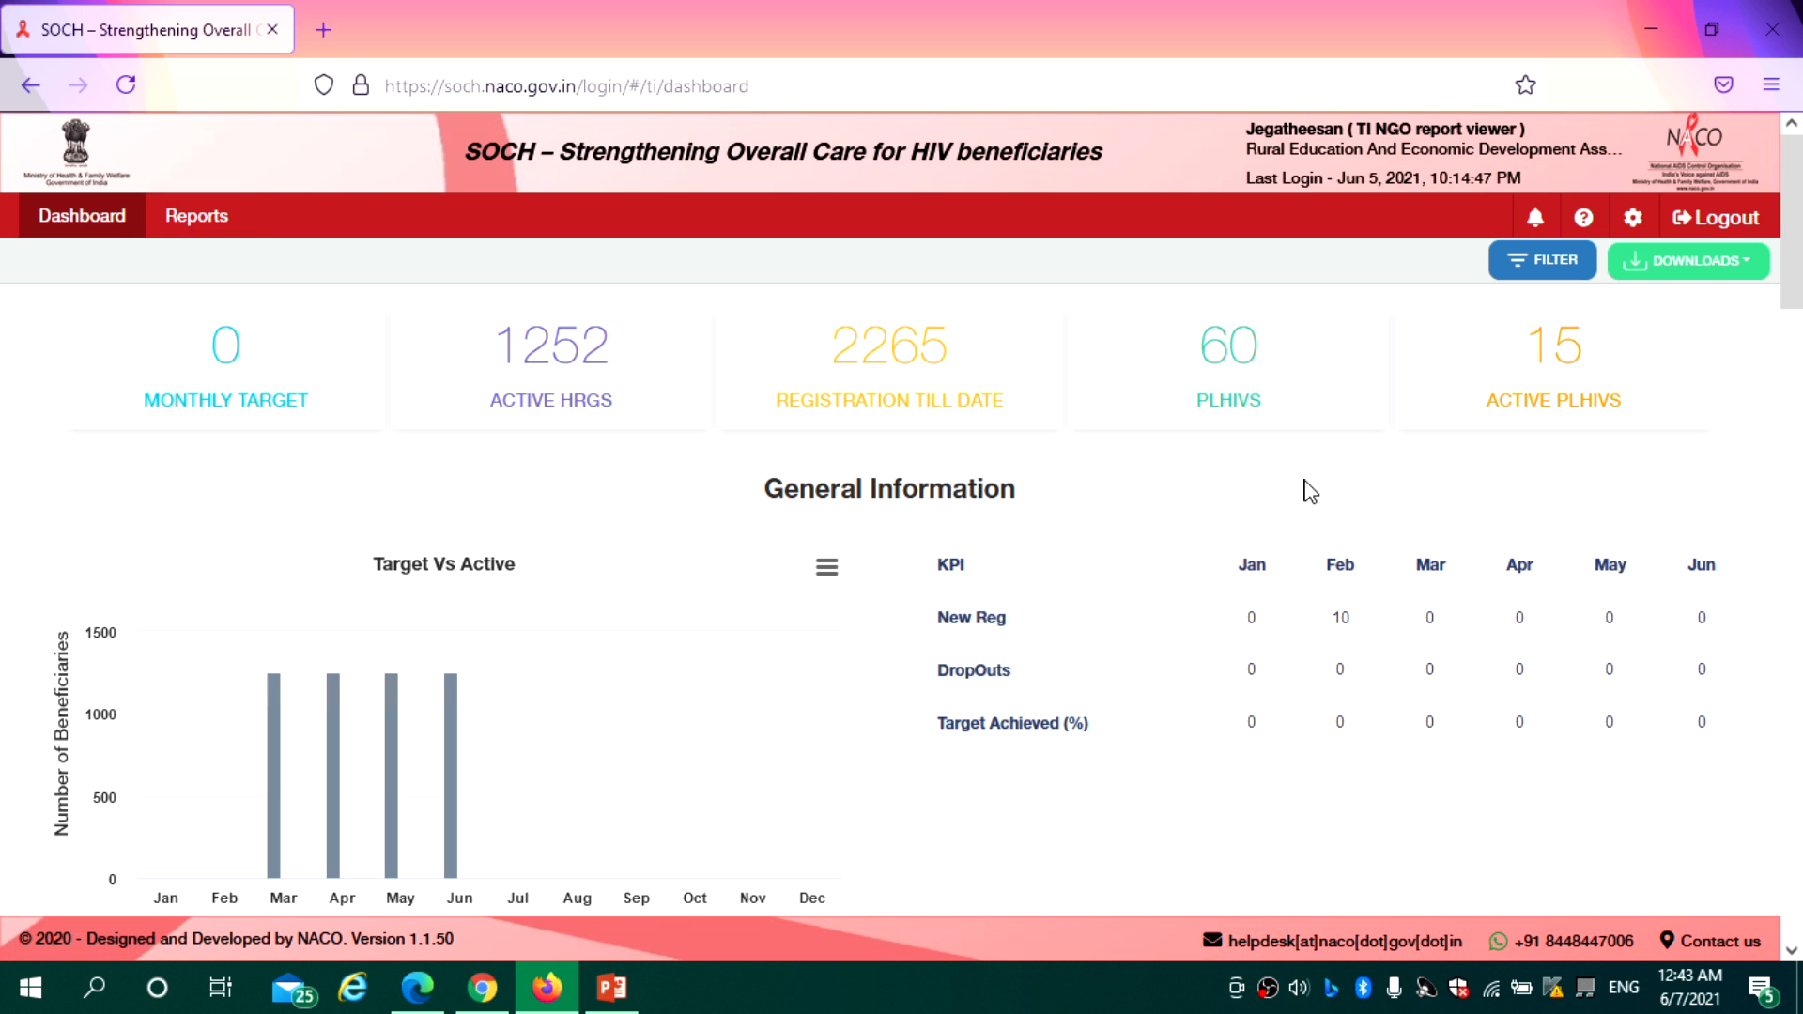
scroll(1794, 258, "down", 3)
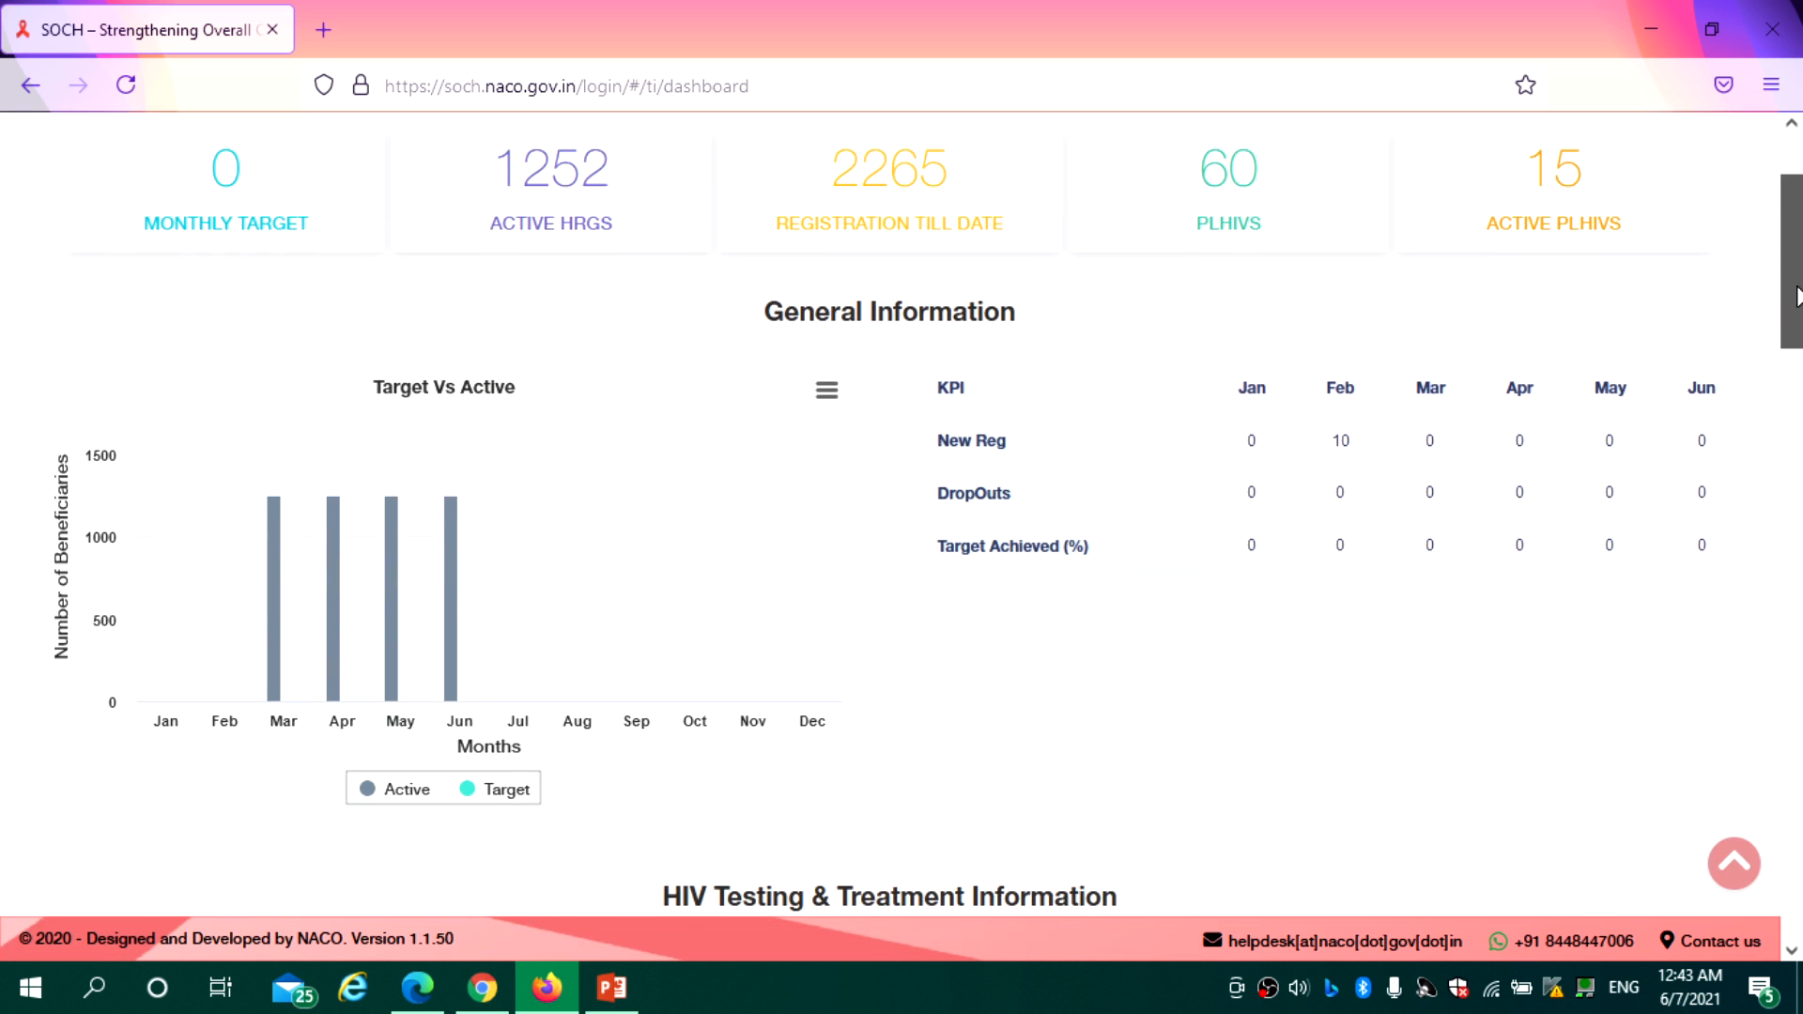
mouse_move(457, 543)
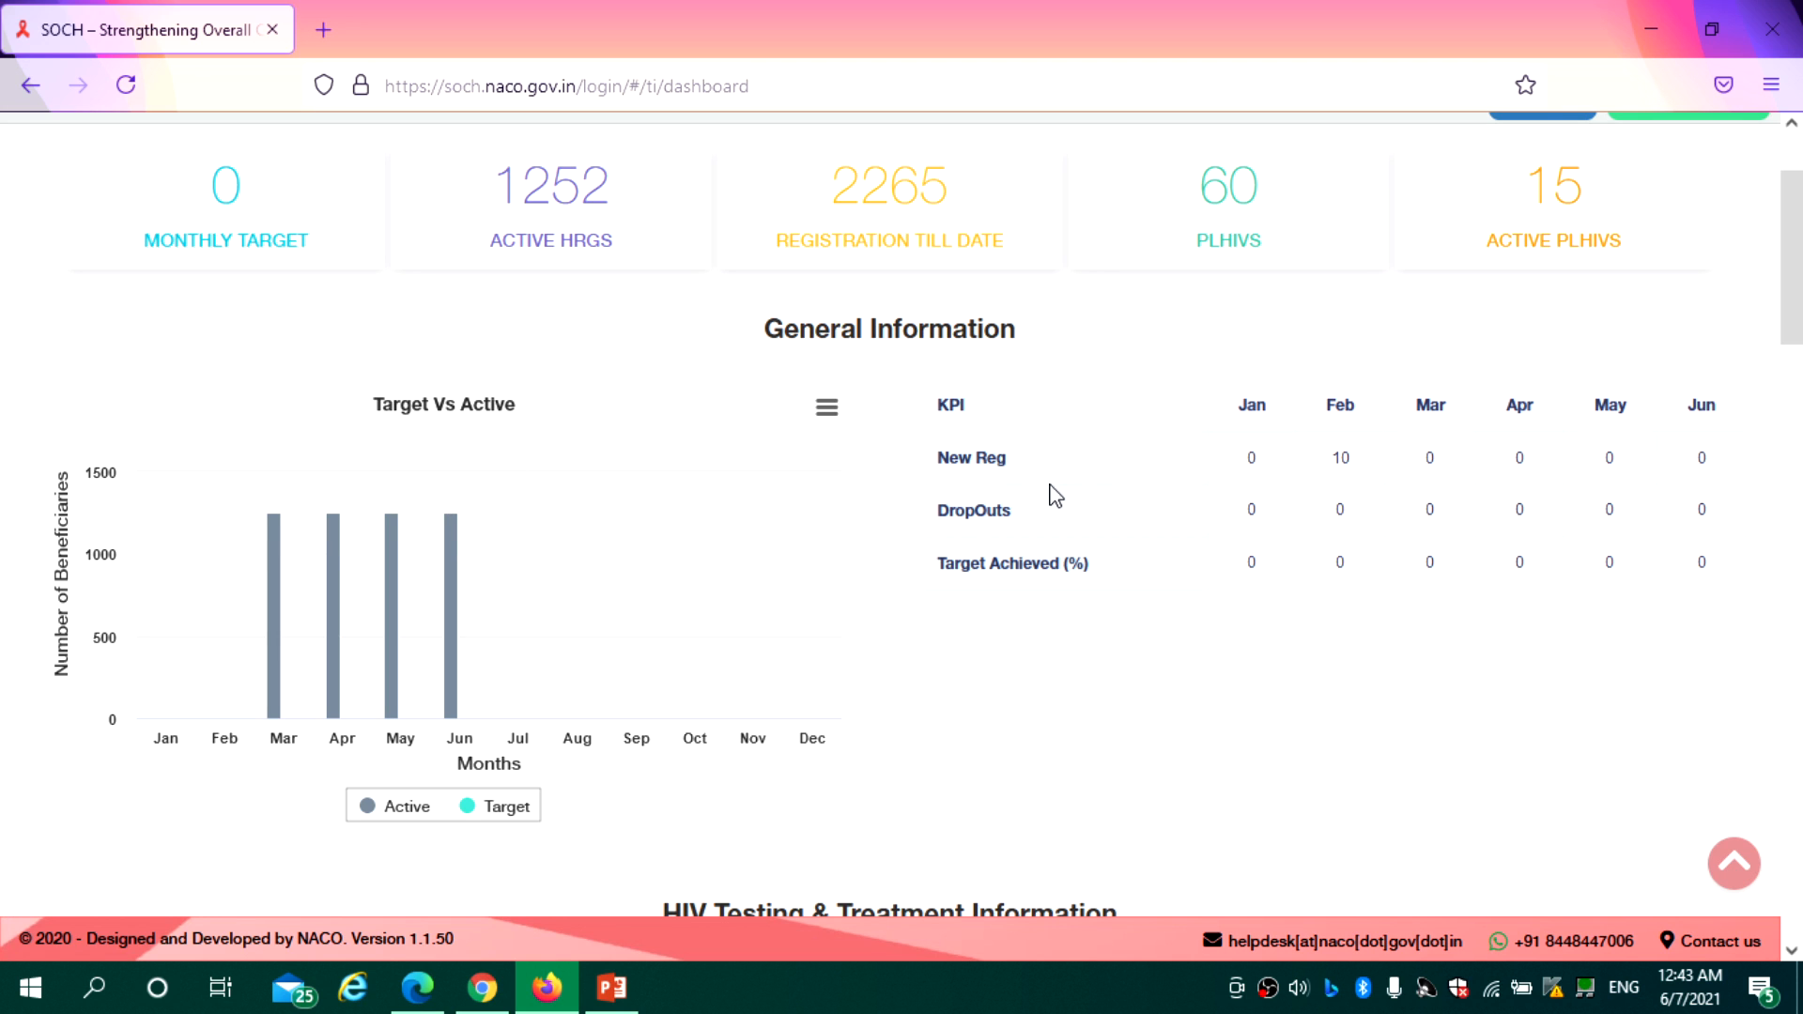
left_click_drag(1795, 282, 1799, 447)
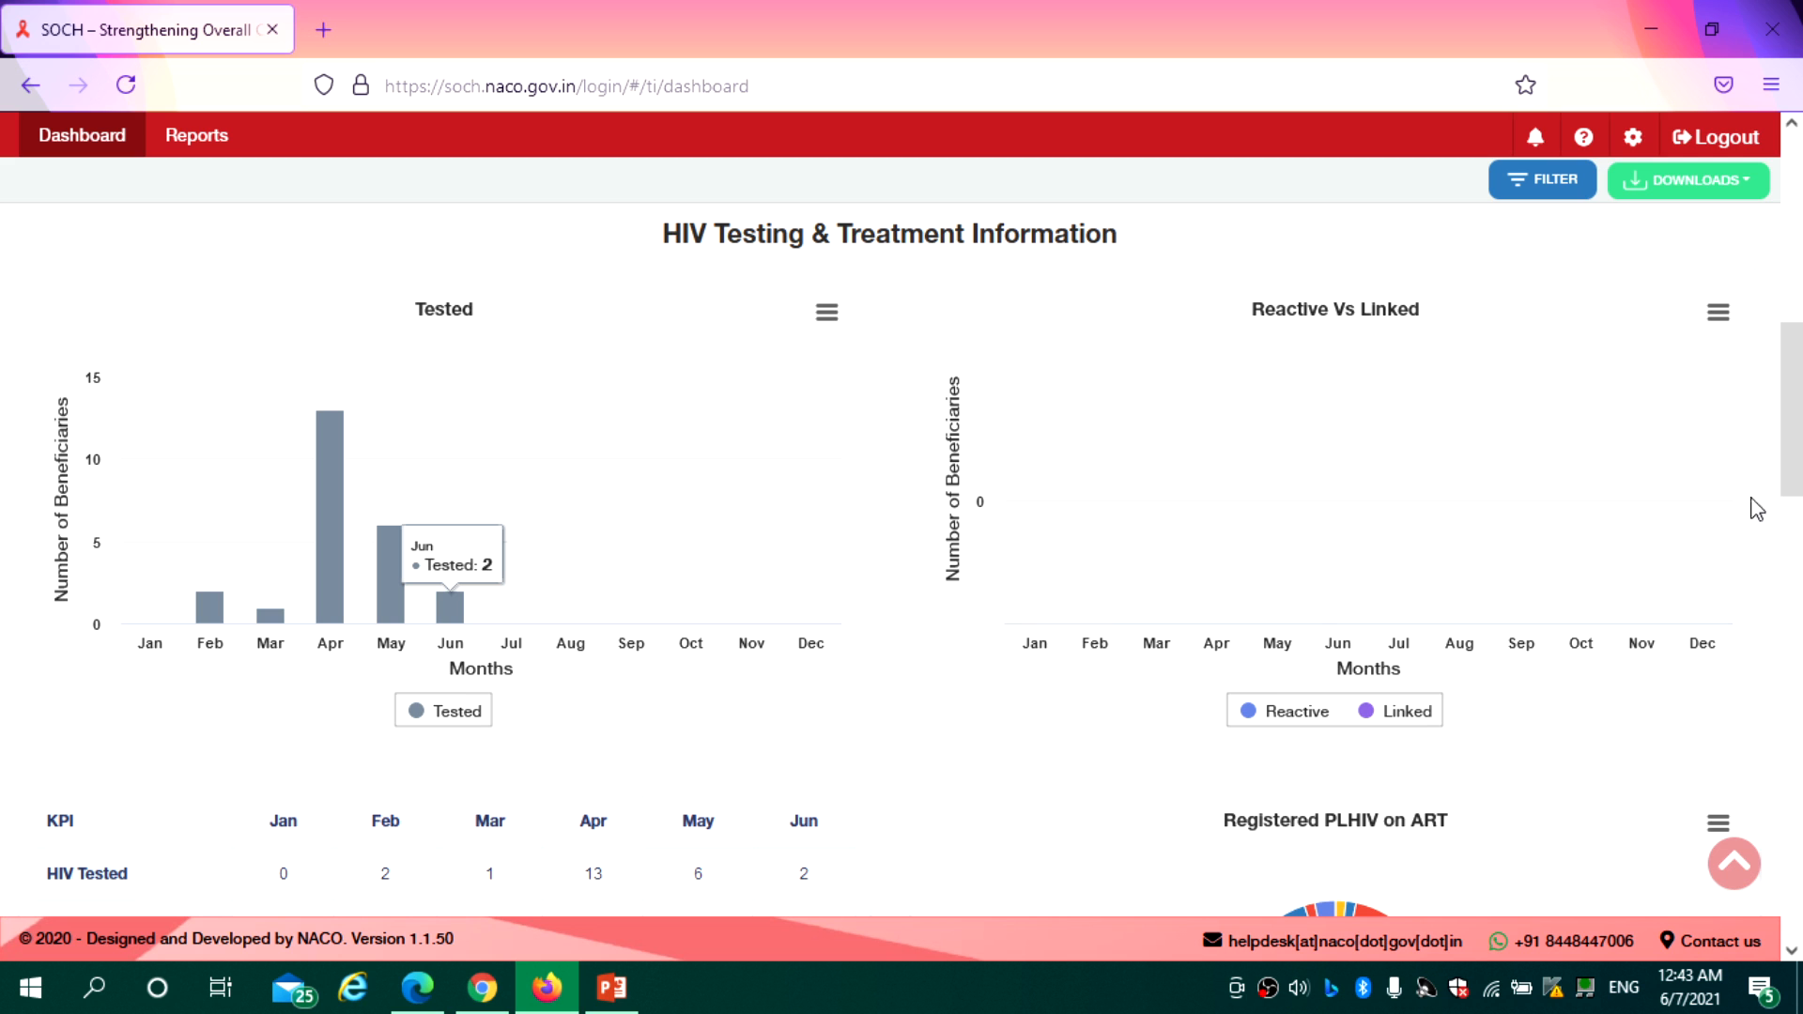
left_click_drag(1800, 460, 1800, 573)
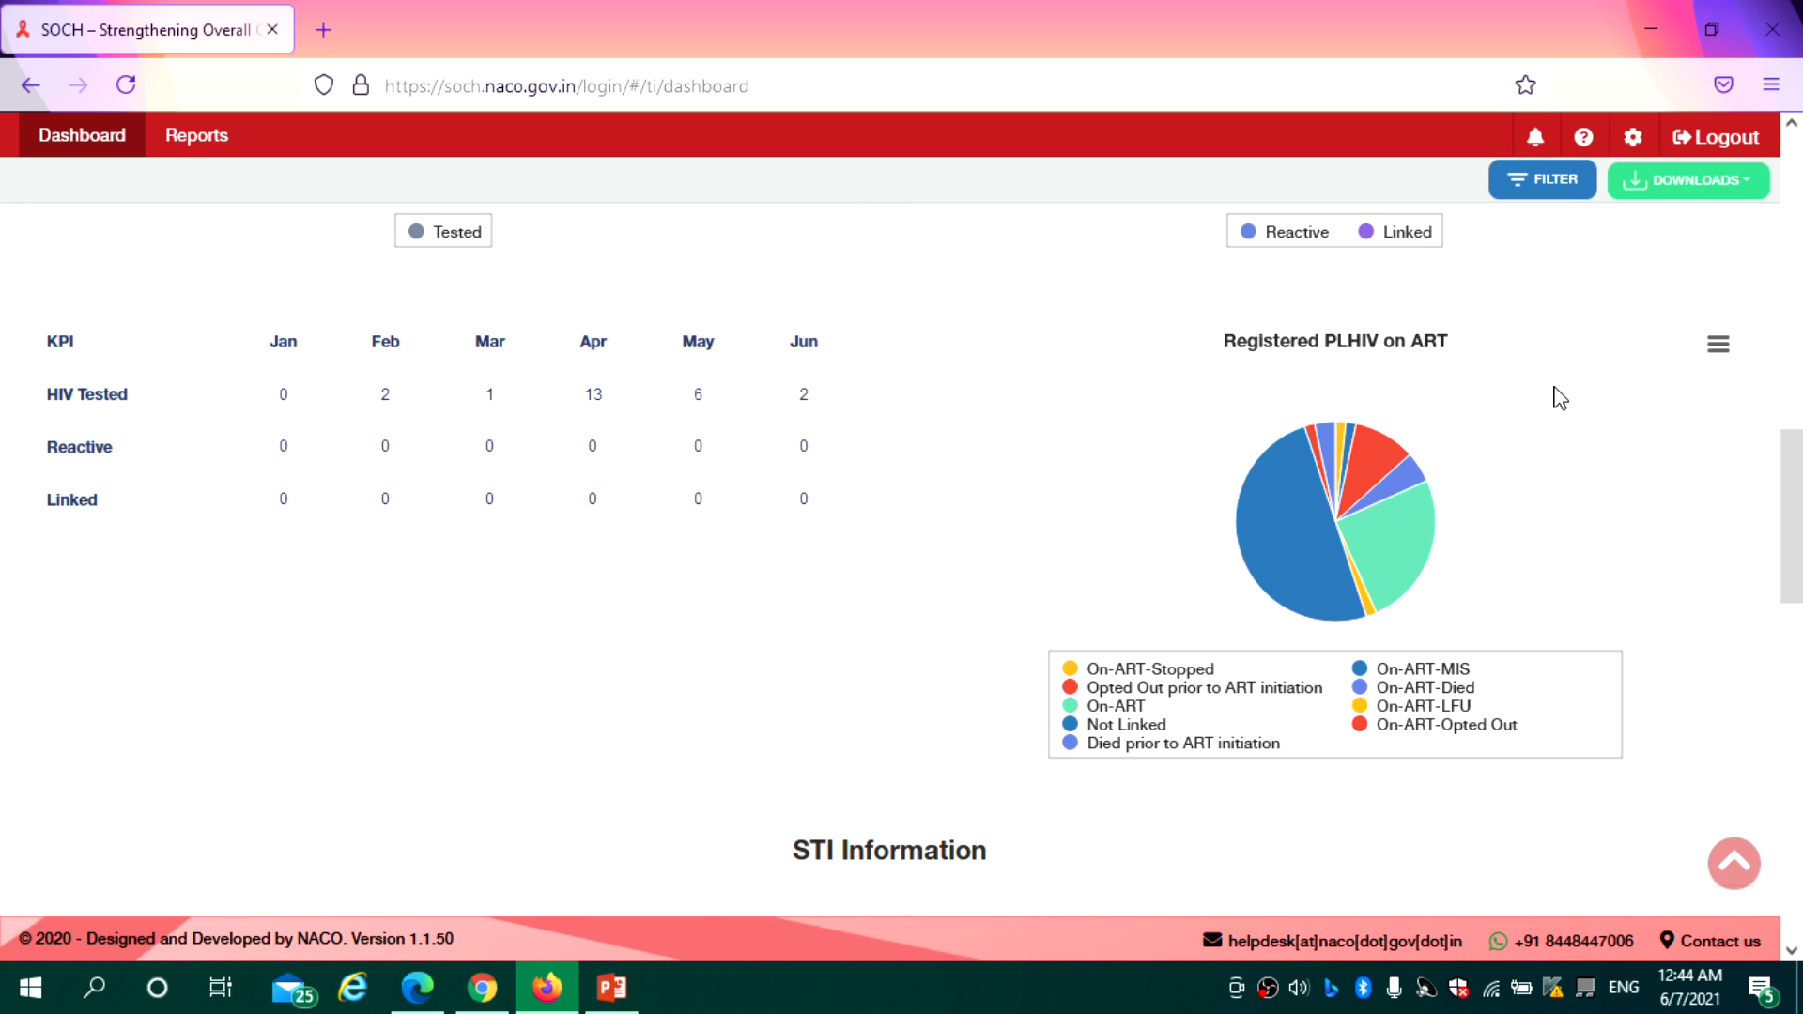
left_click_drag(1791, 456, 1791, 159)
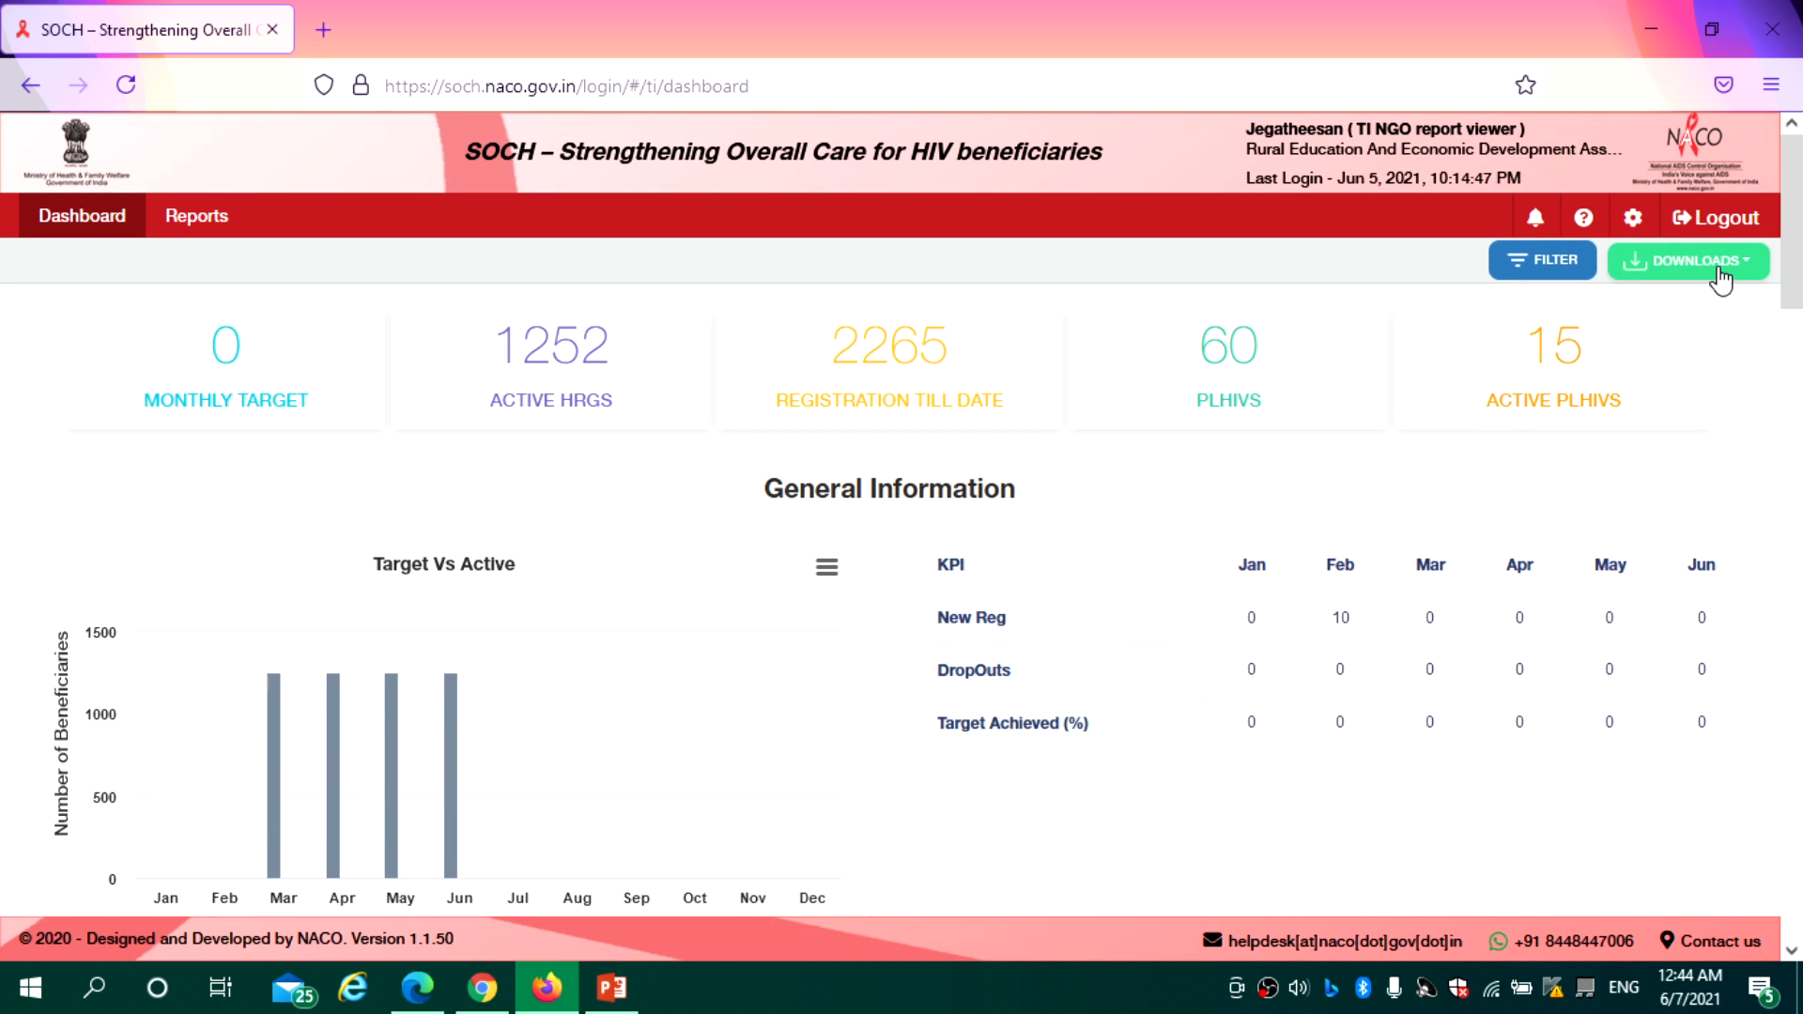
left_click_drag(1791, 235, 1801, 894)
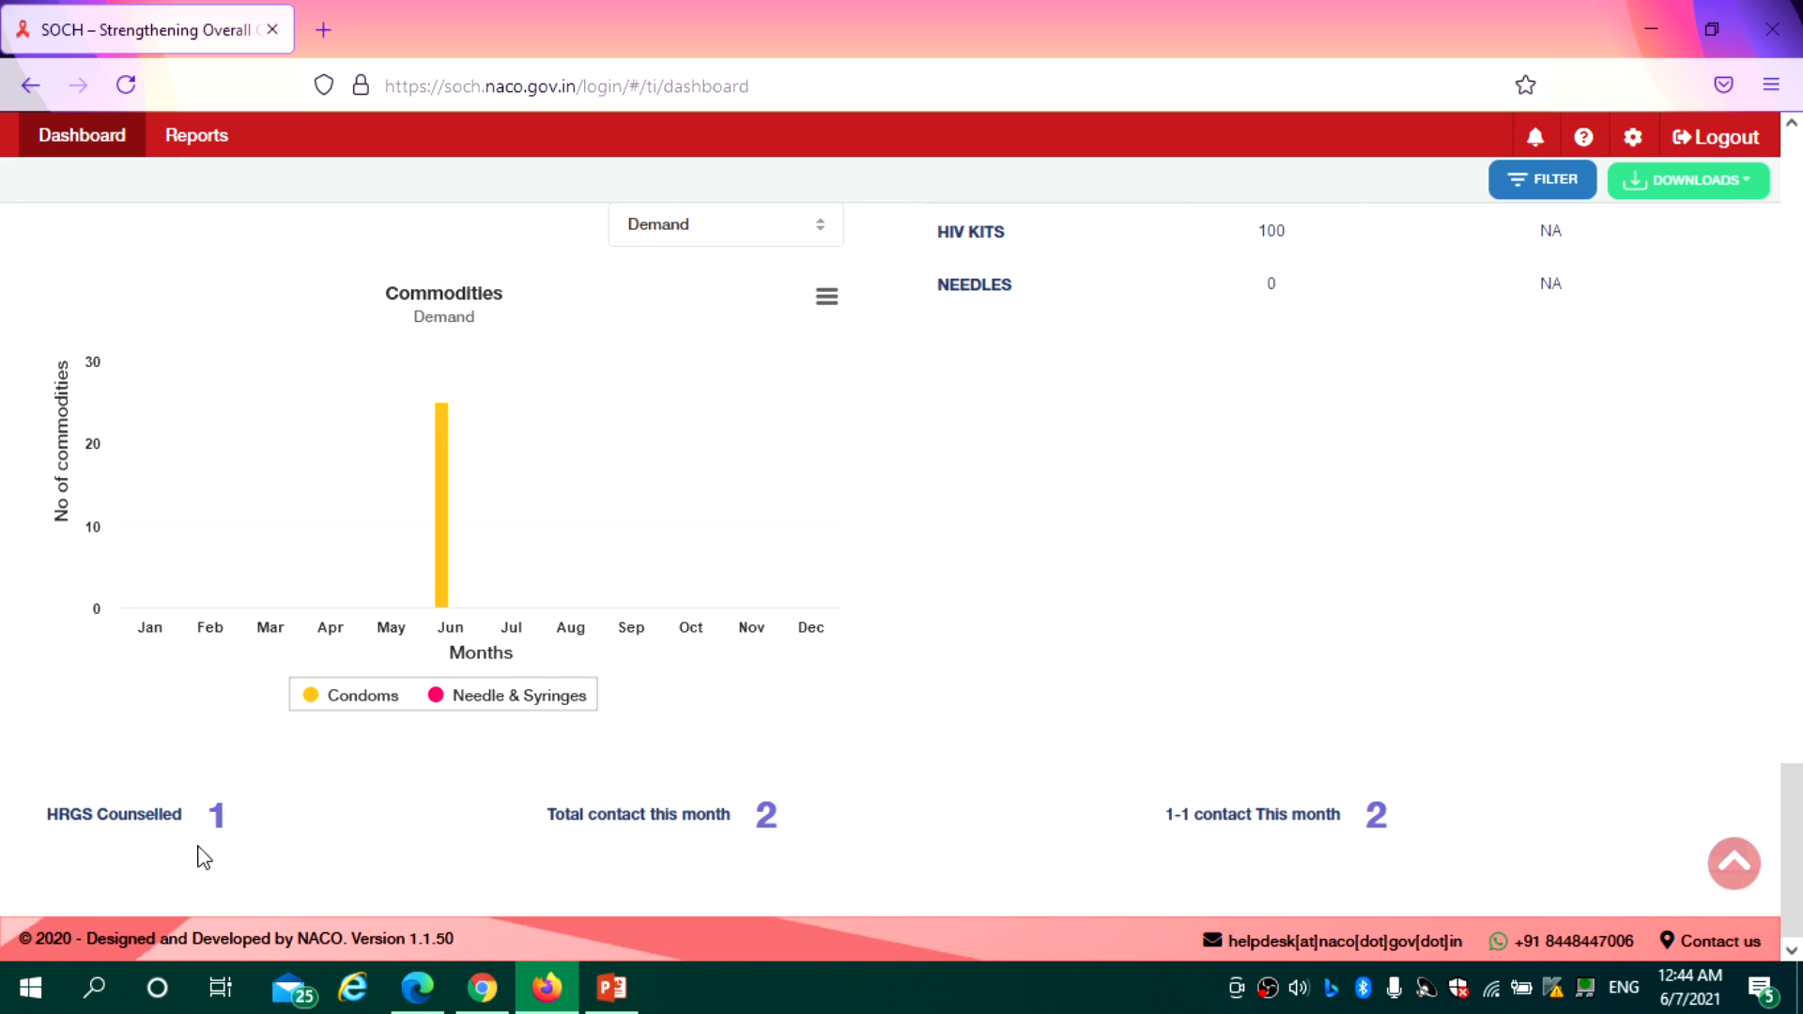
double_click(216, 816)
left_click(785, 831)
left_click_drag(781, 819, 750, 819)
left_click_drag(1394, 817, 1345, 820)
left_click(1416, 860)
left_click_drag(1798, 850, 1800, 178)
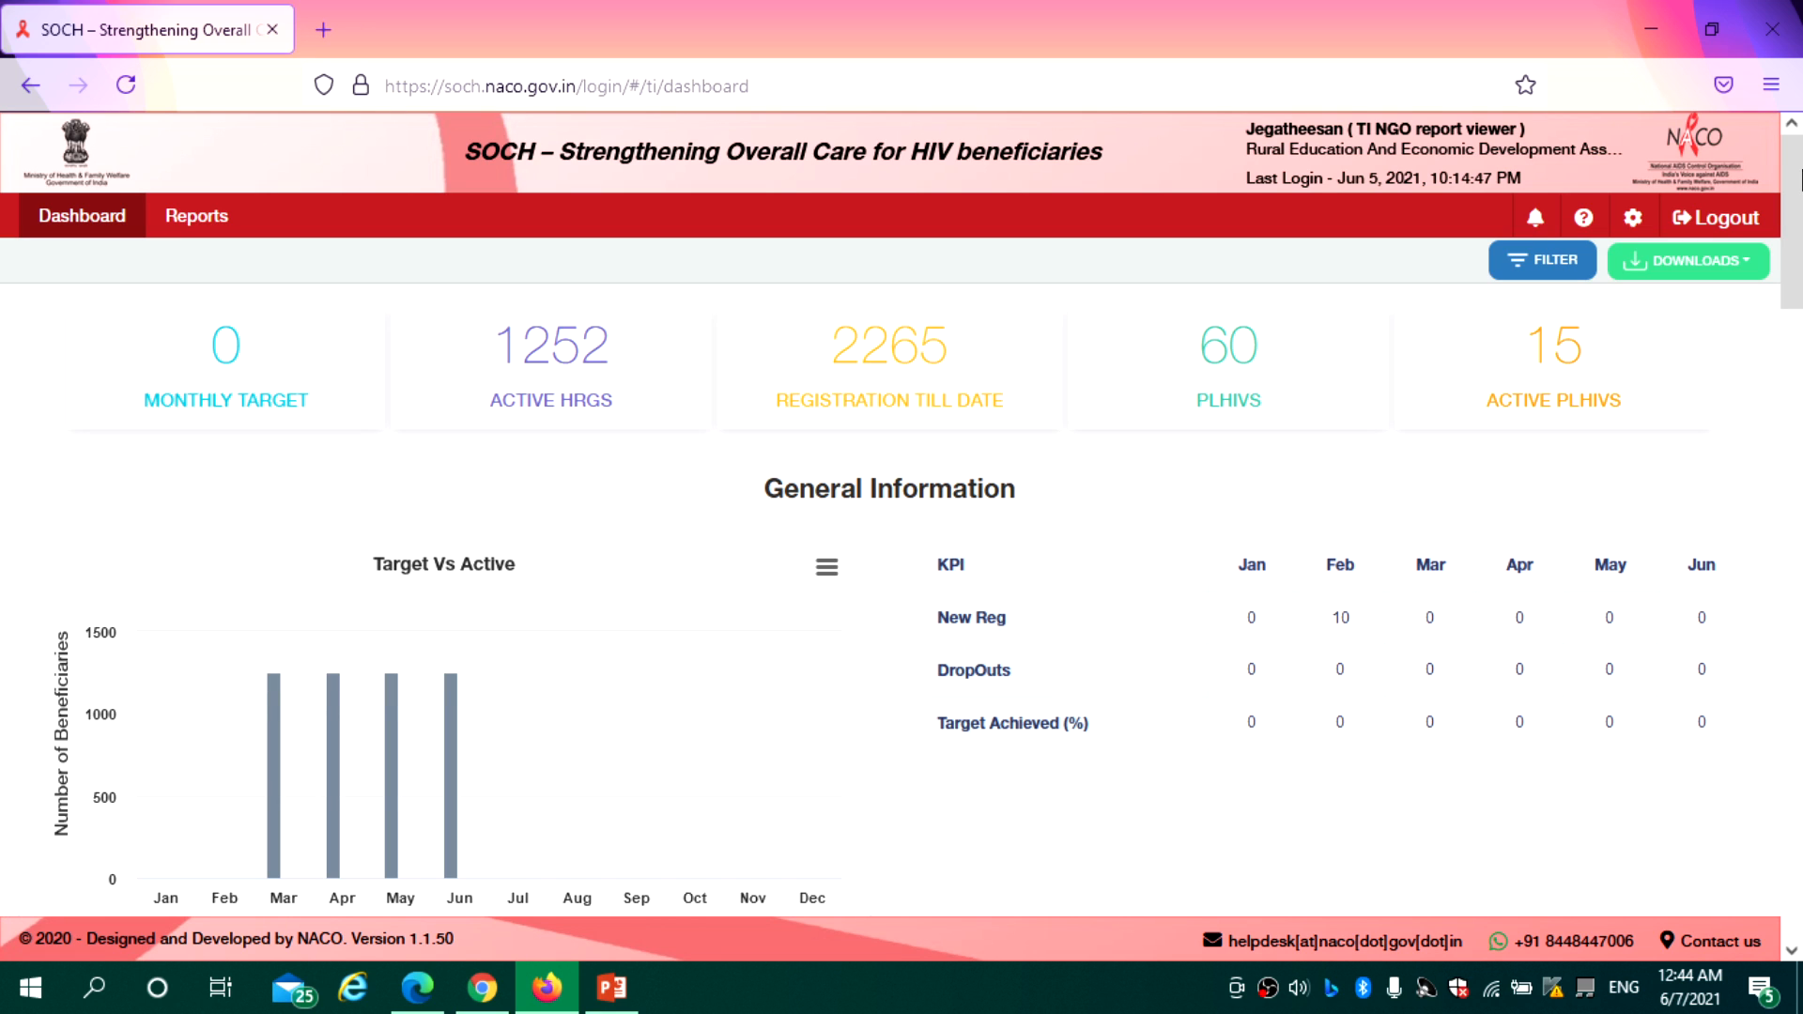
Download the KPI DASHBOARD report from DOWNLOADS and open it with Excel
left_click(1744, 270)
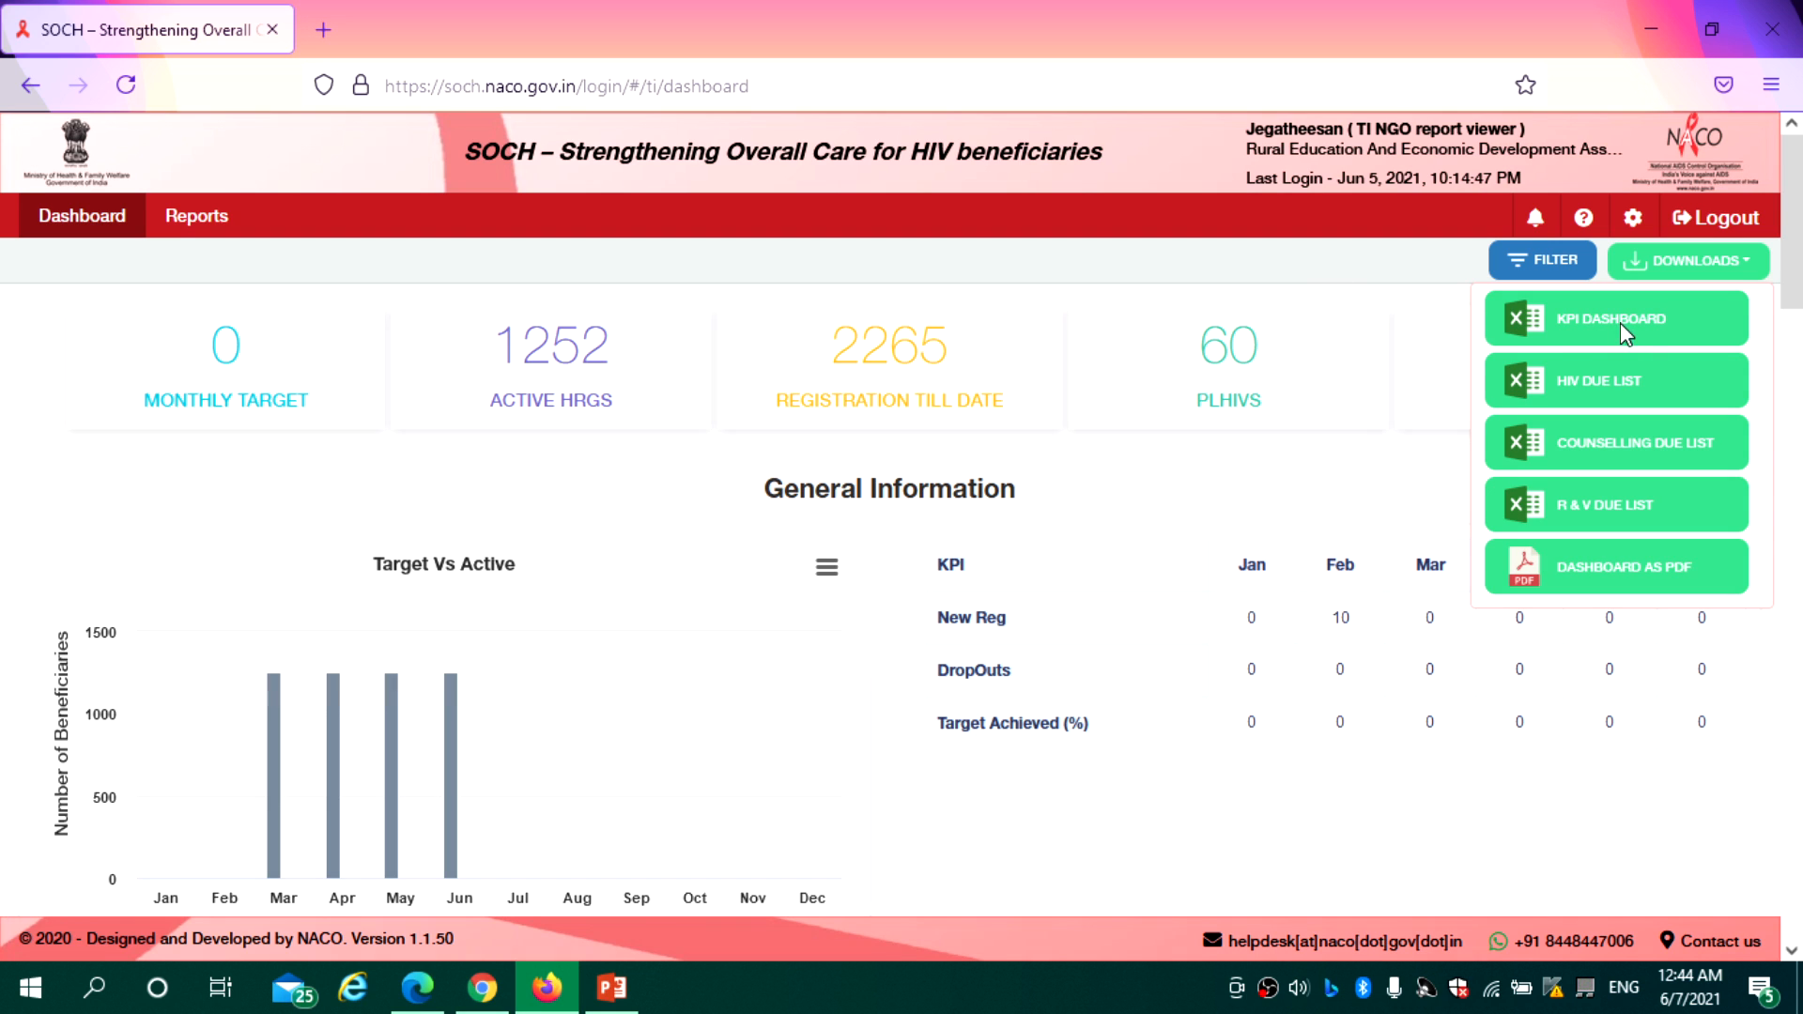
left_click(1623, 324)
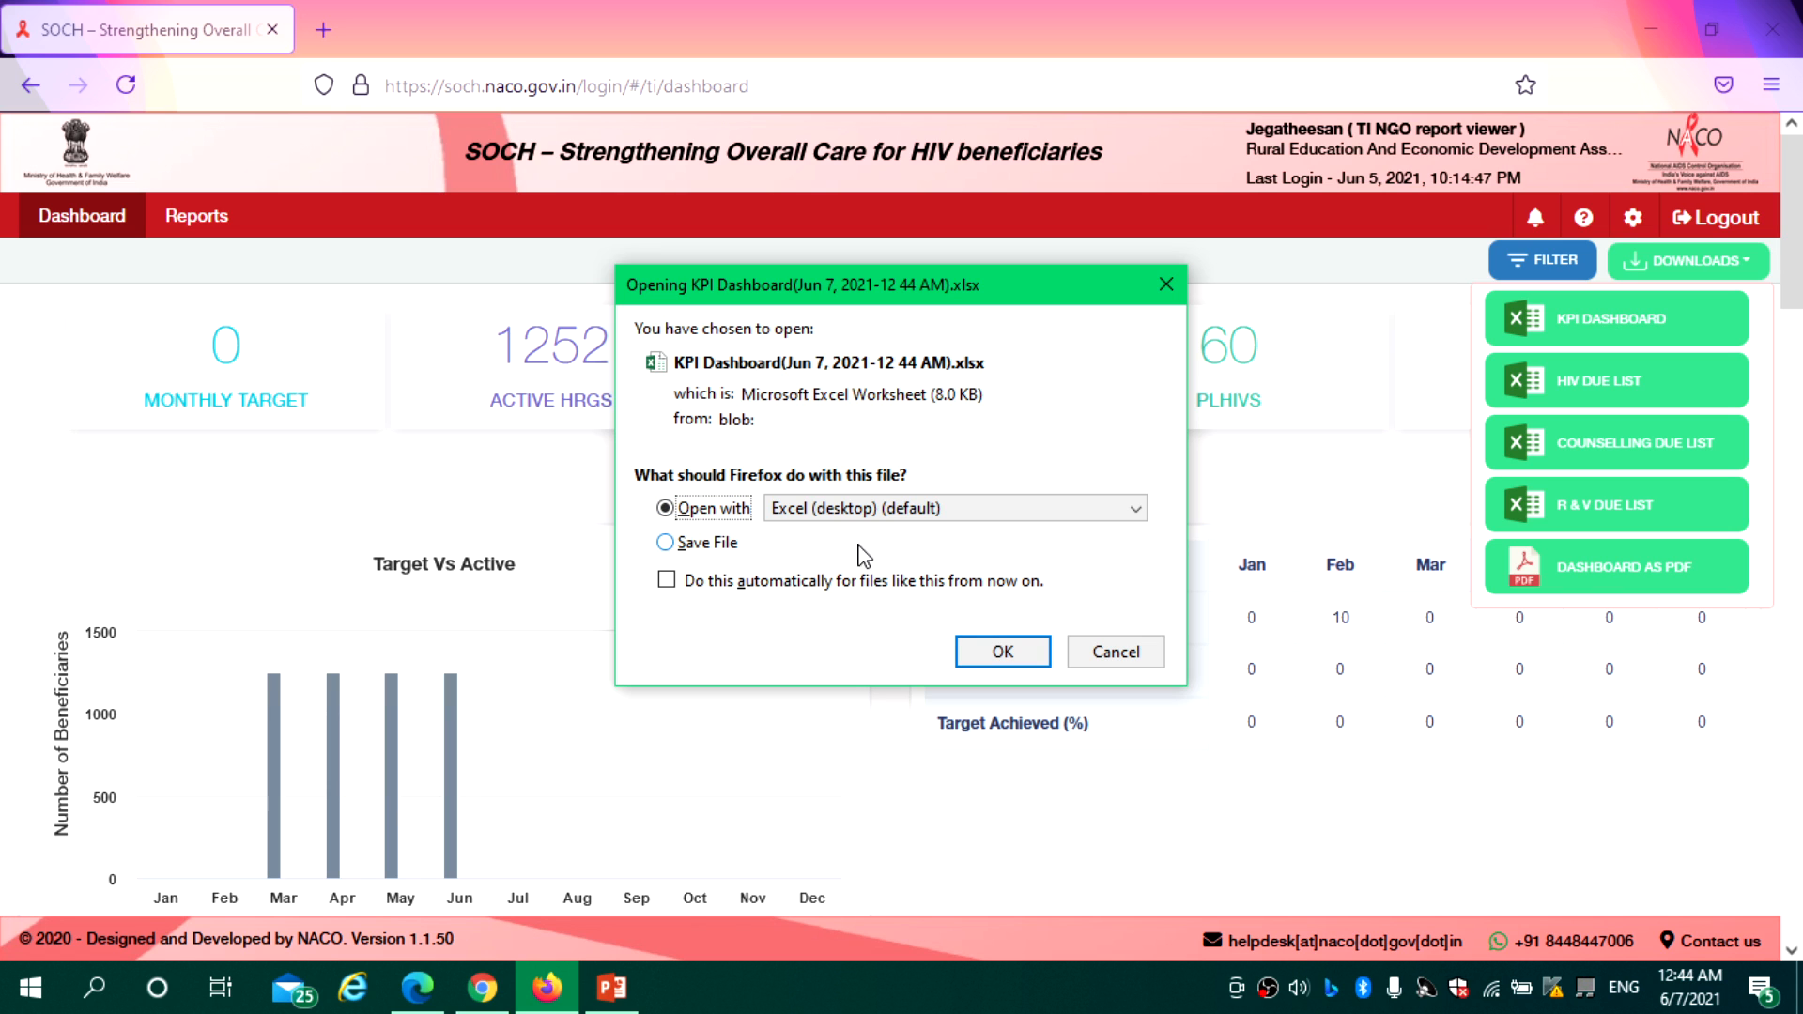
left_click(1003, 652)
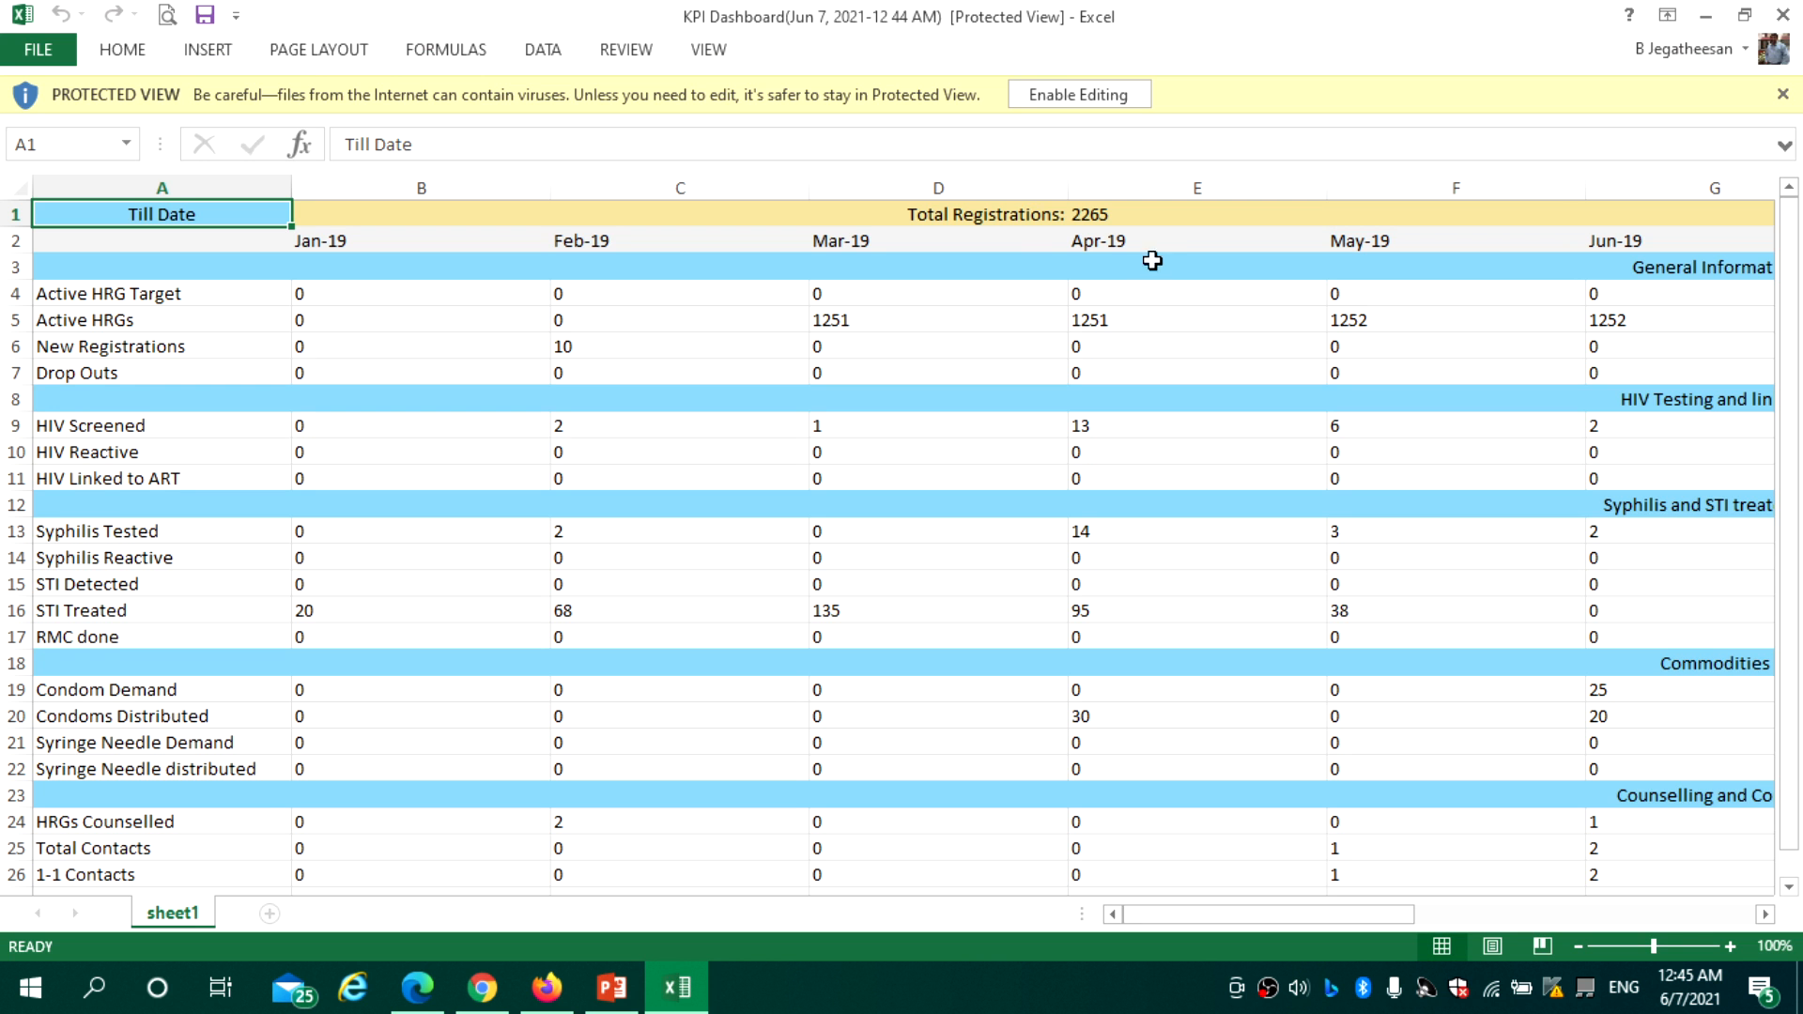
Enable editing of the workbook and narrow columns B to M to 10.57 width
left_click(1078, 95)
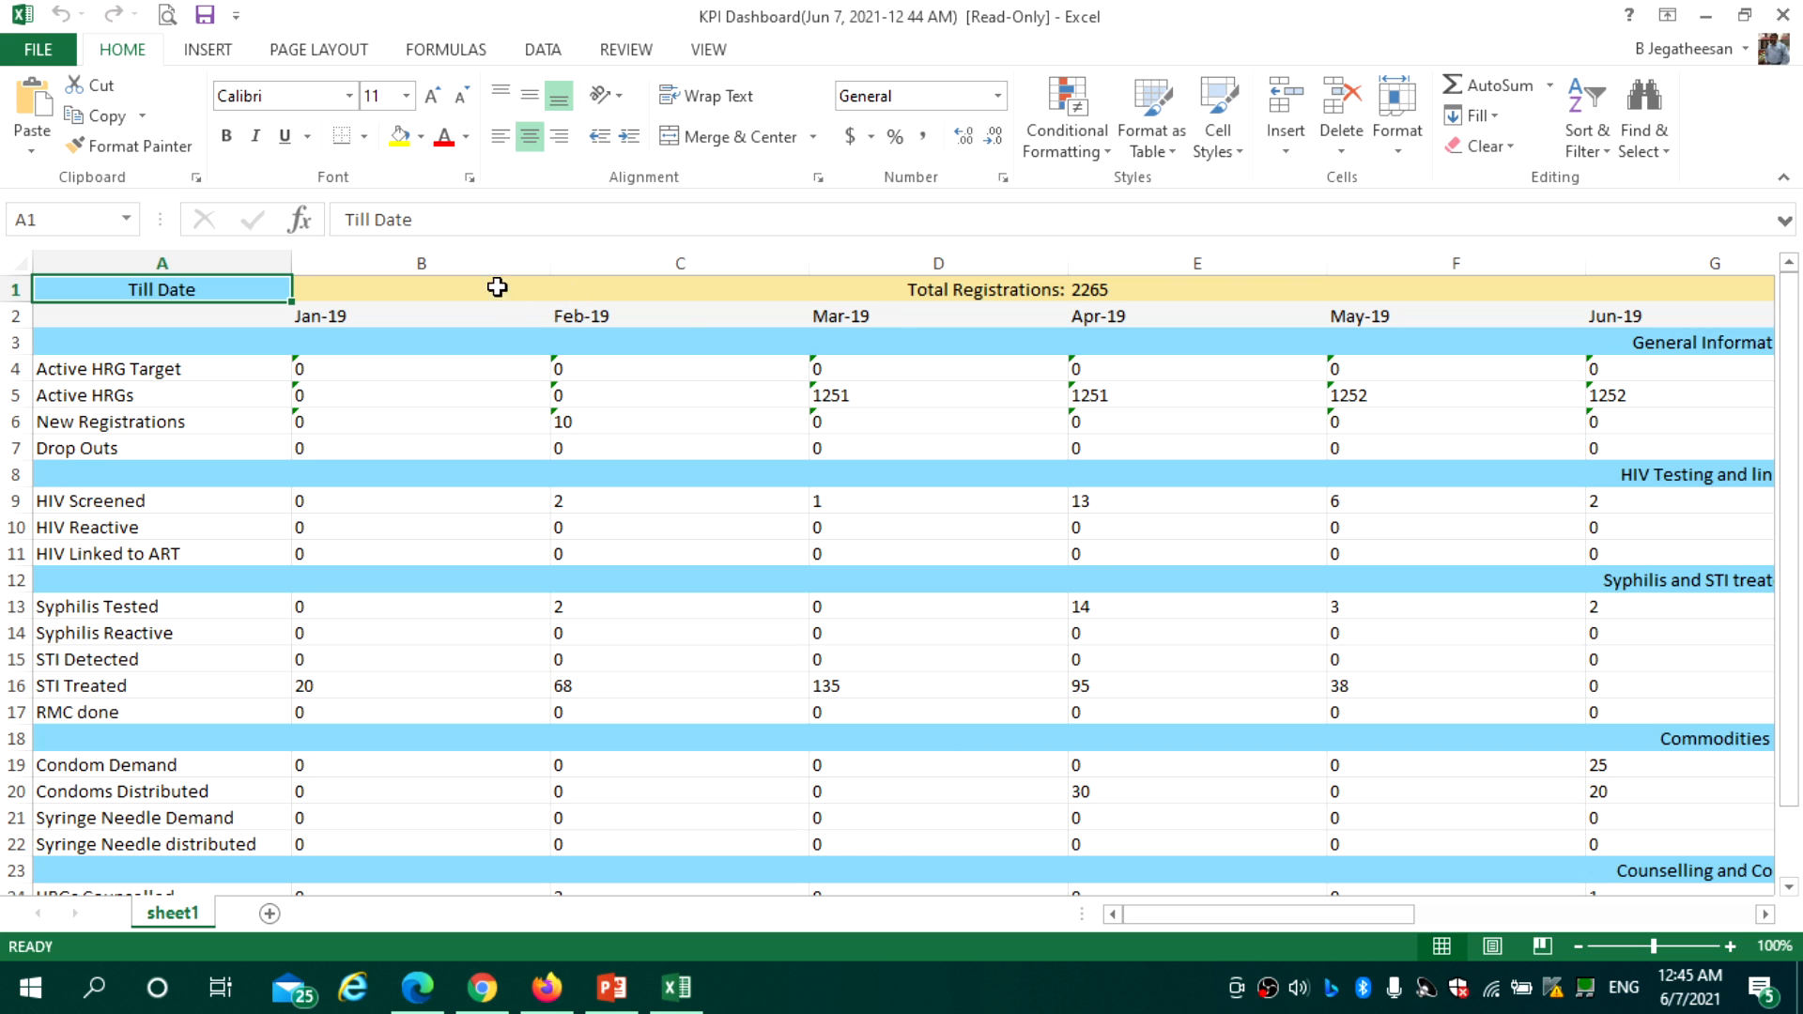
left_click_drag(483, 261, 1413, 391)
left_click_drag(1328, 272, 1161, 270)
left_click_drag(1432, 920, 1266, 920)
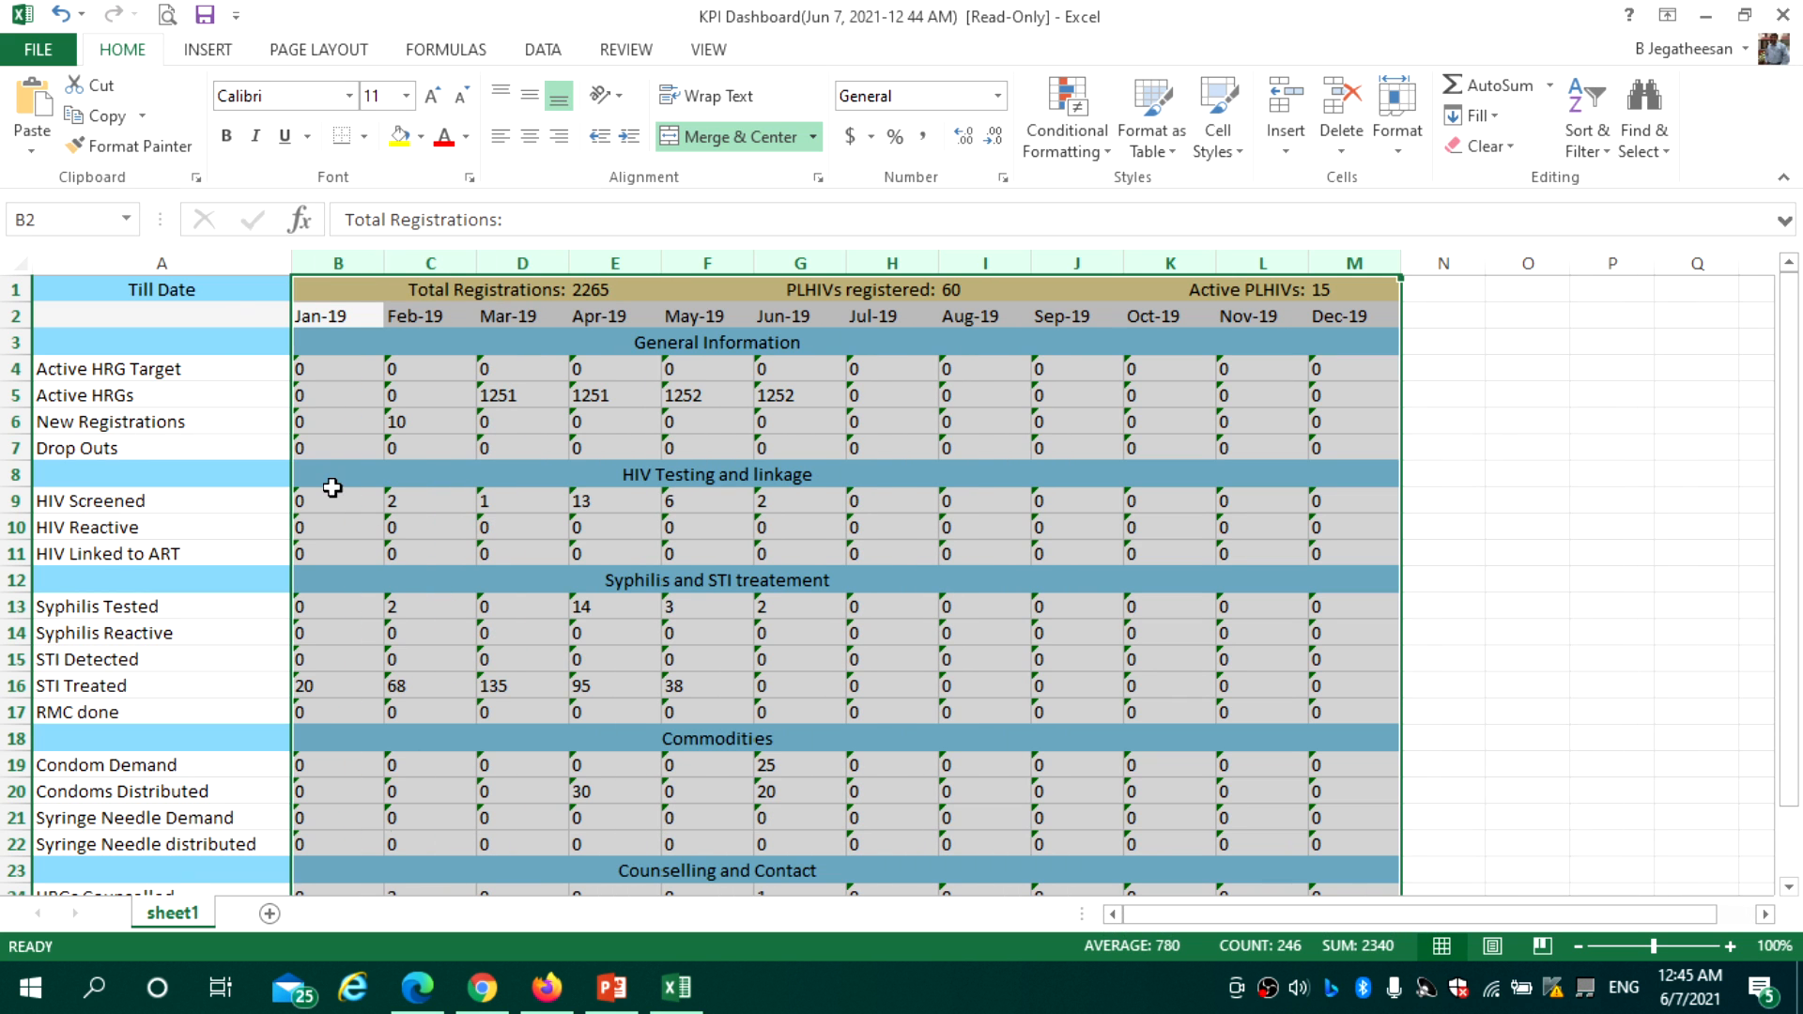
Check the header figures, including Active PLHIVs 15, and January's Active HRGs and New Registrations
left_click(234, 297)
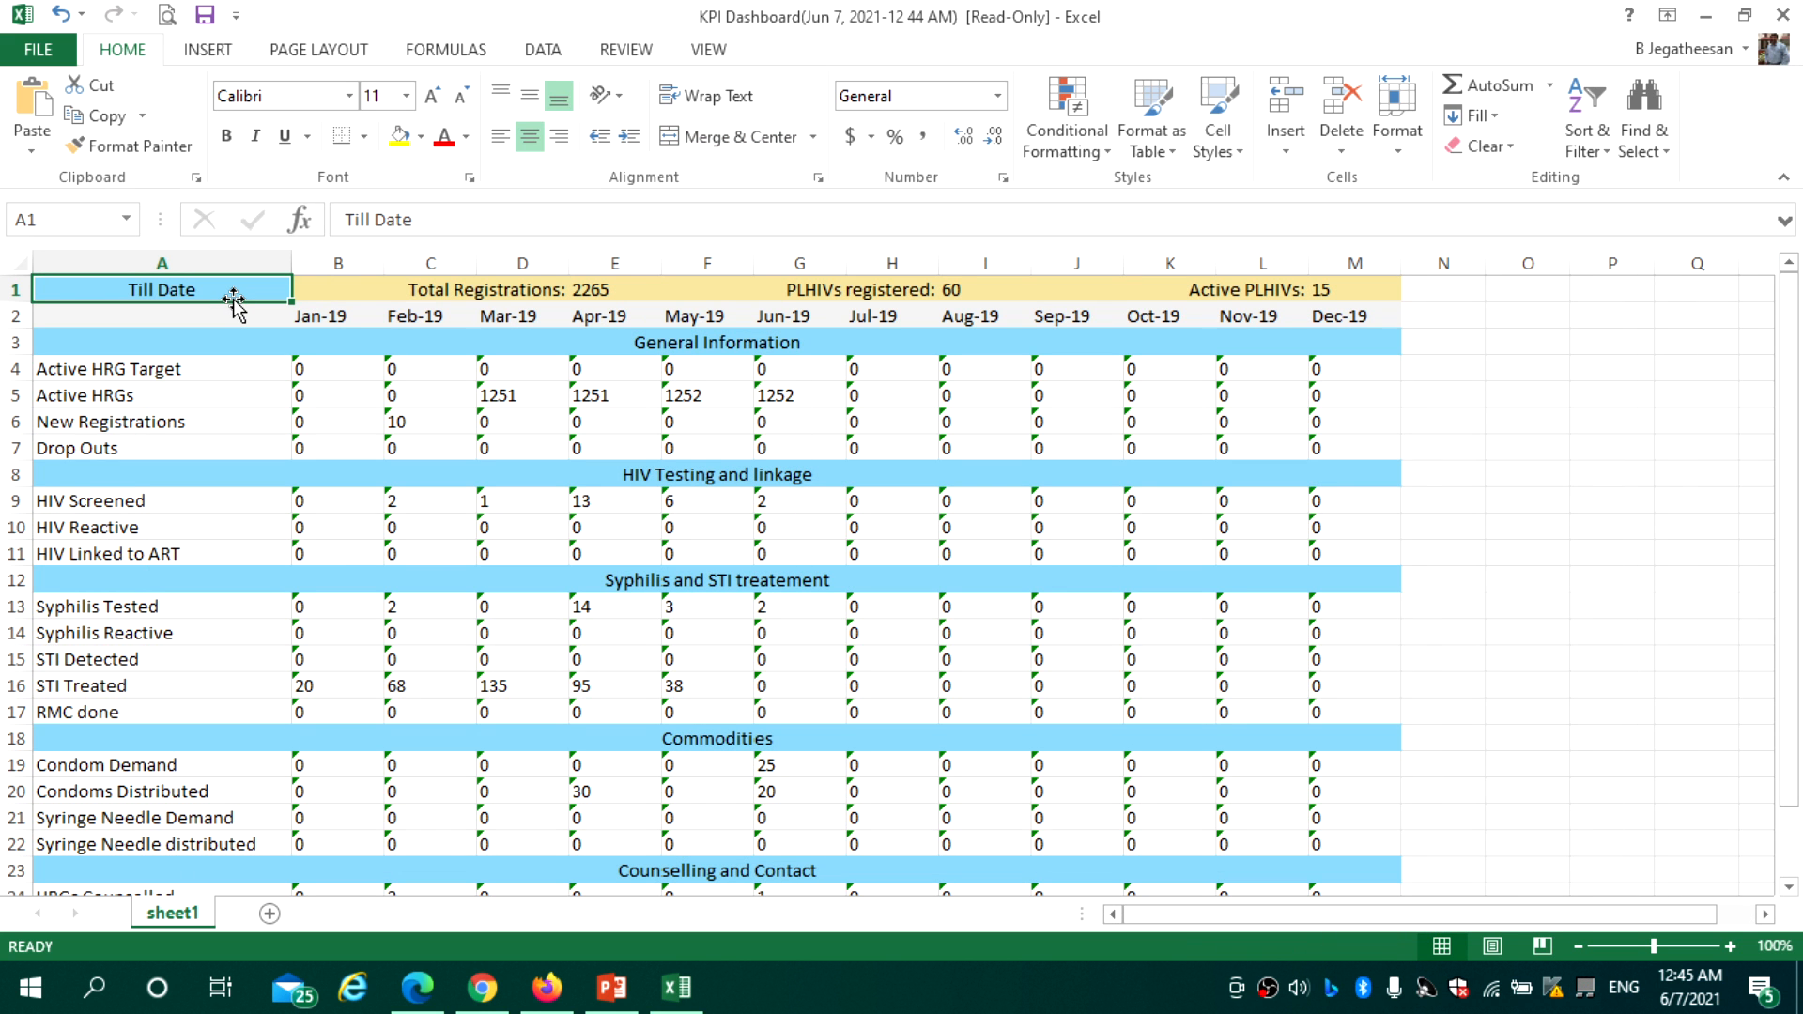
left_click(526, 292)
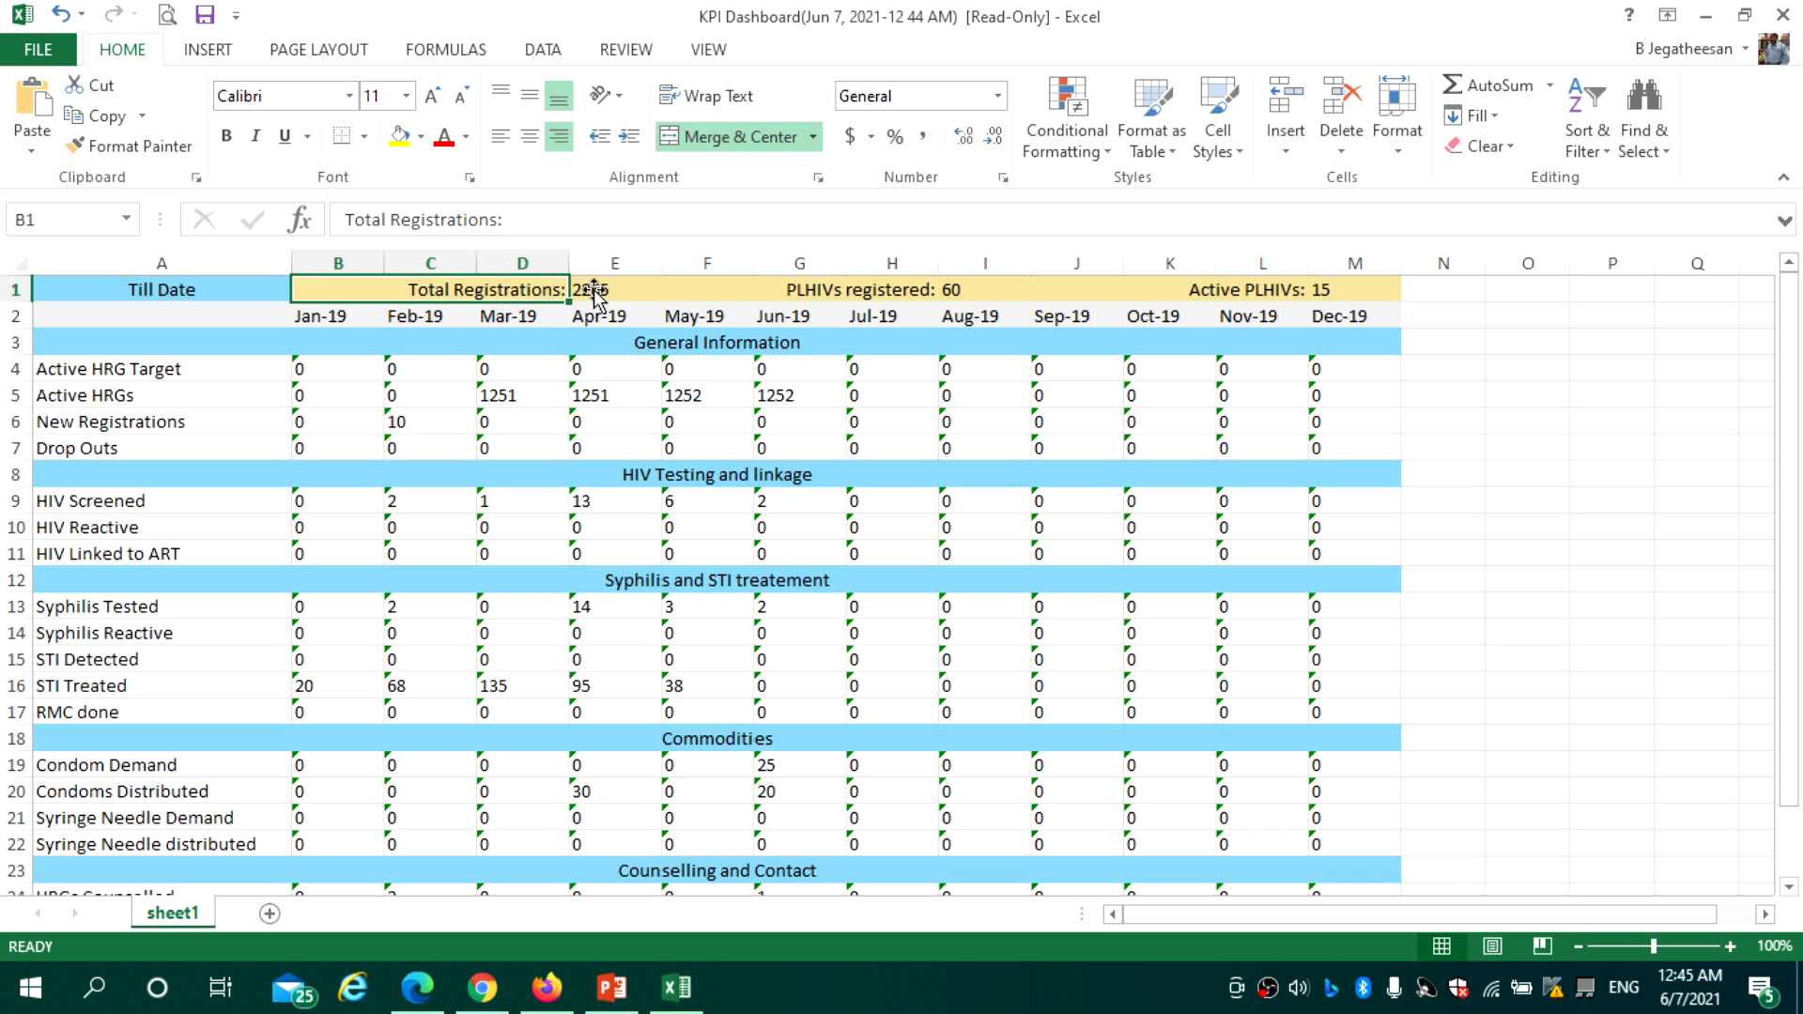
left_click(929, 299)
left_click(1326, 291)
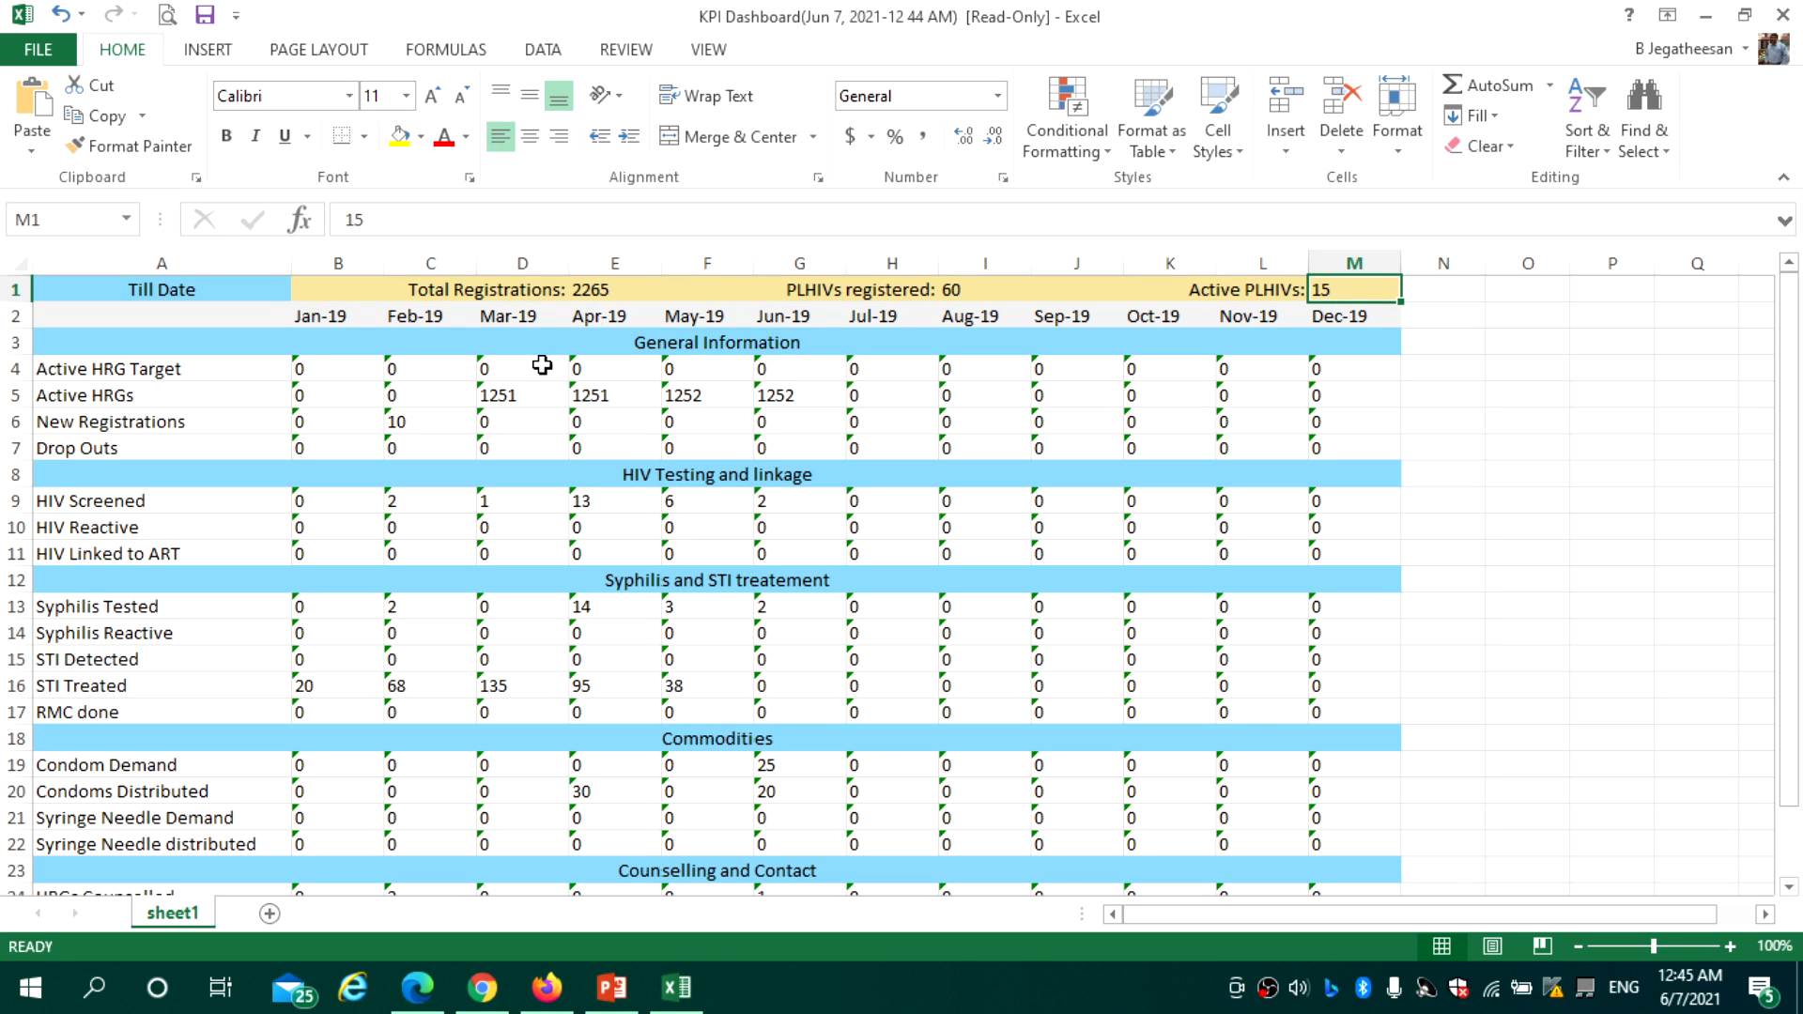
left_click(242, 368)
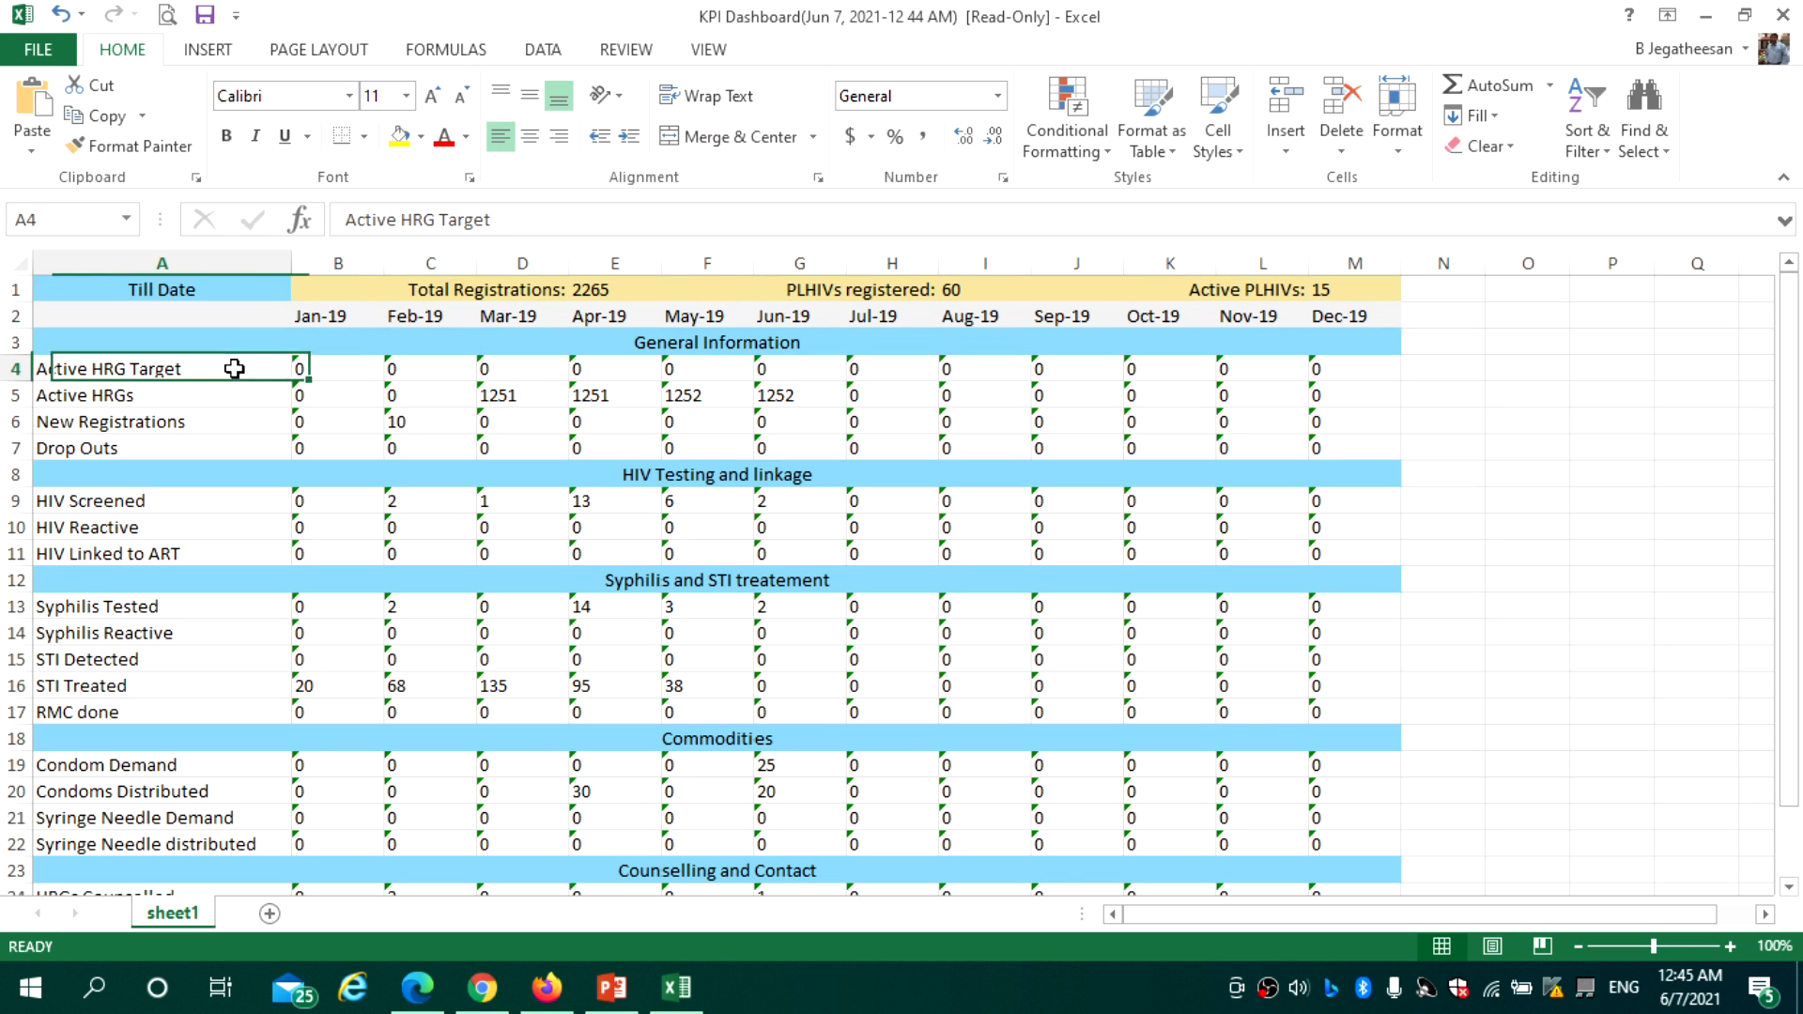
left_click(321, 412)
left_click(333, 395)
left_click(338, 423)
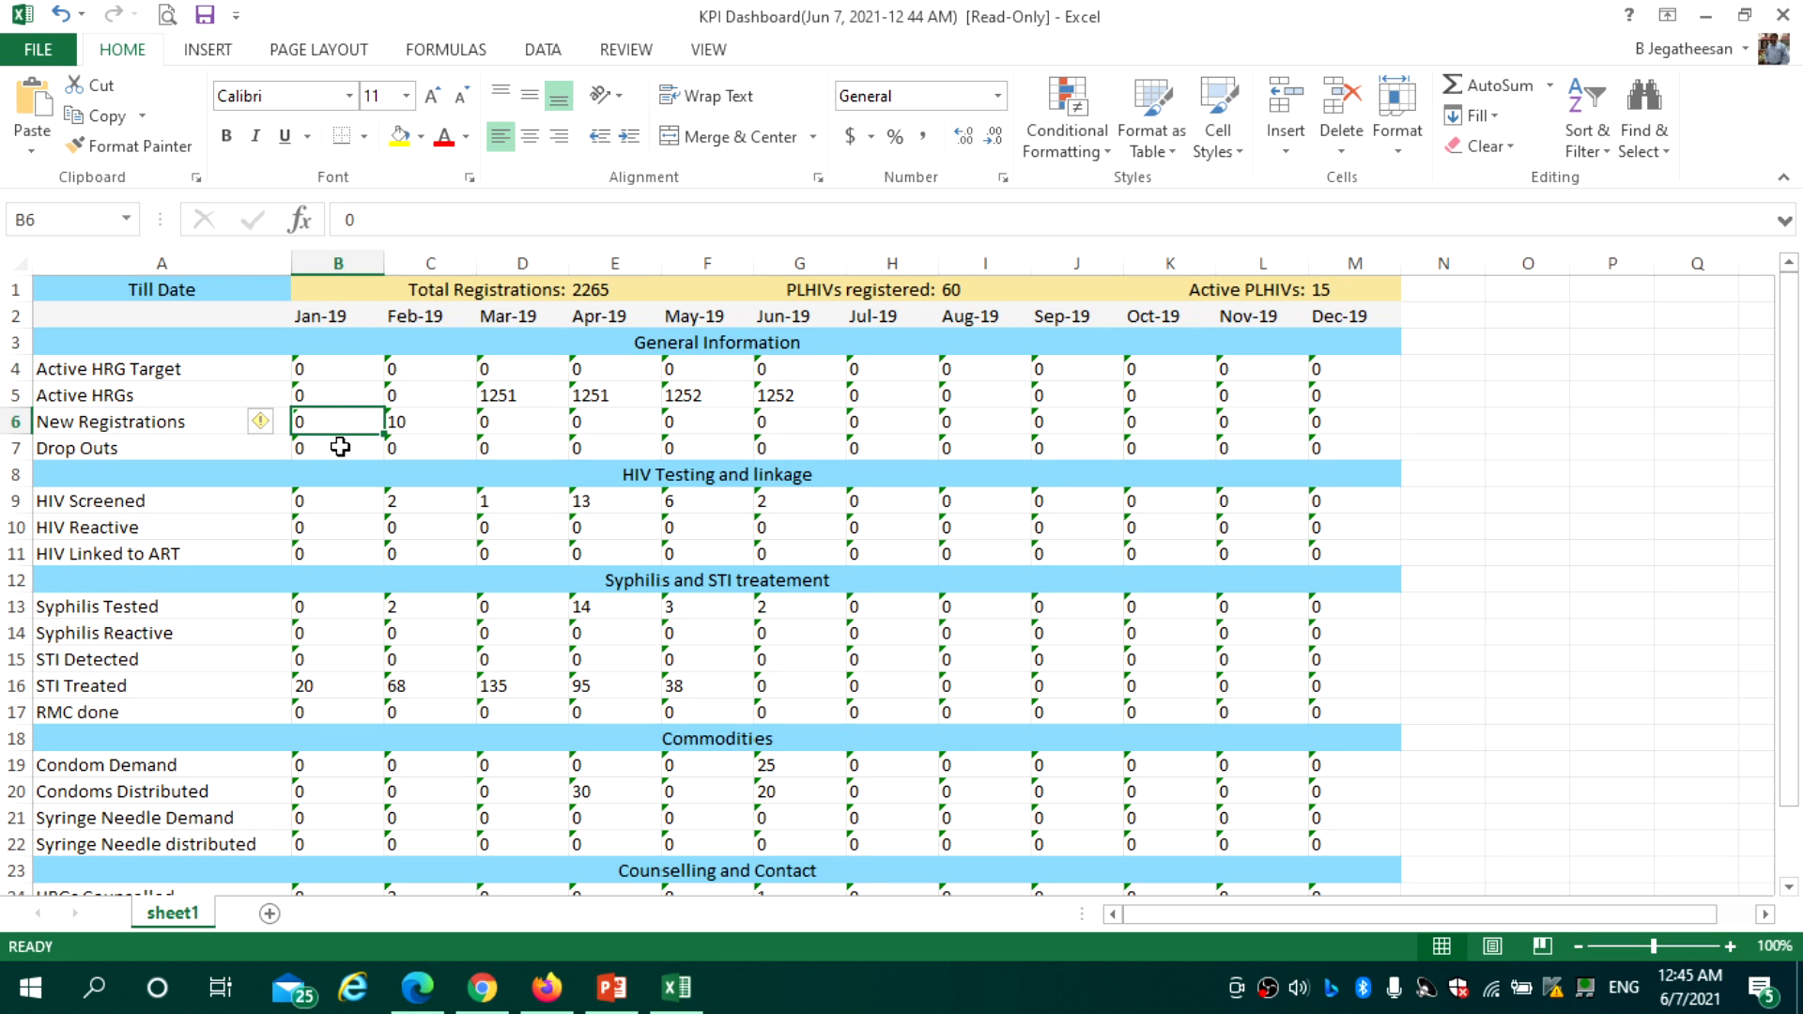
Review the HIV Testing and linkage figures, including January STI Treated 20 and March 135
left_click(707, 345)
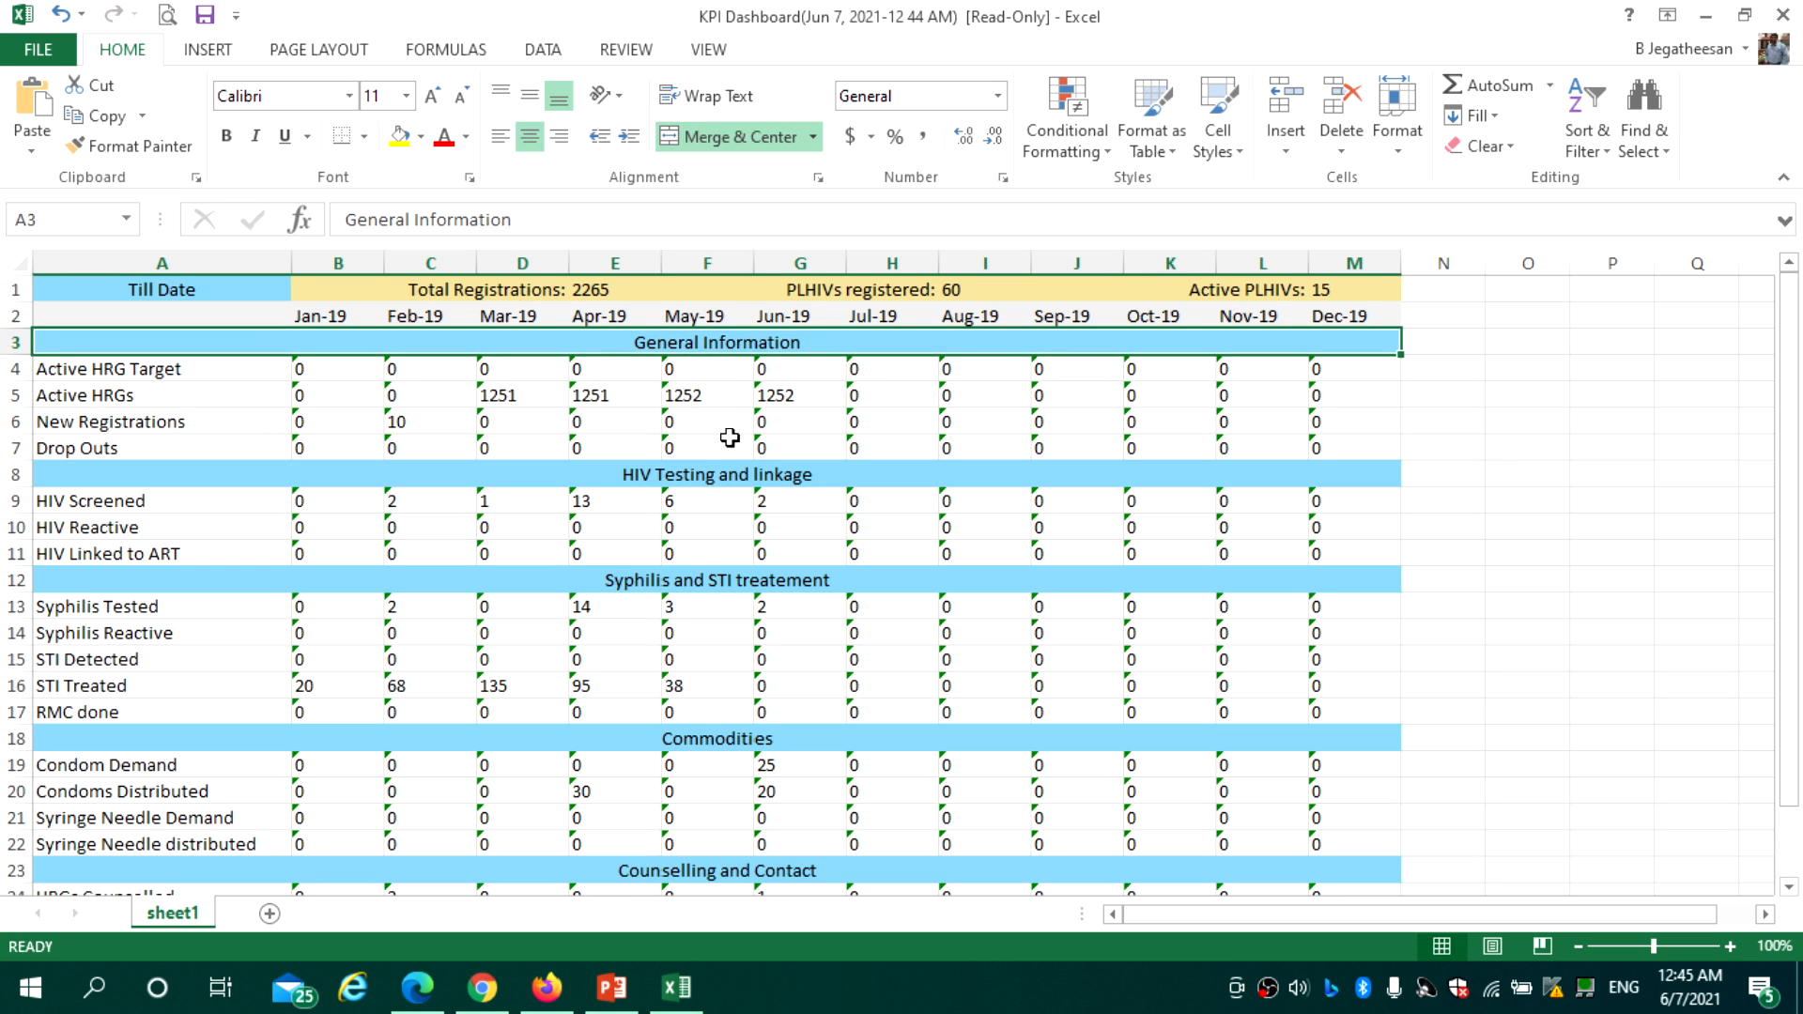
left_click(717, 477)
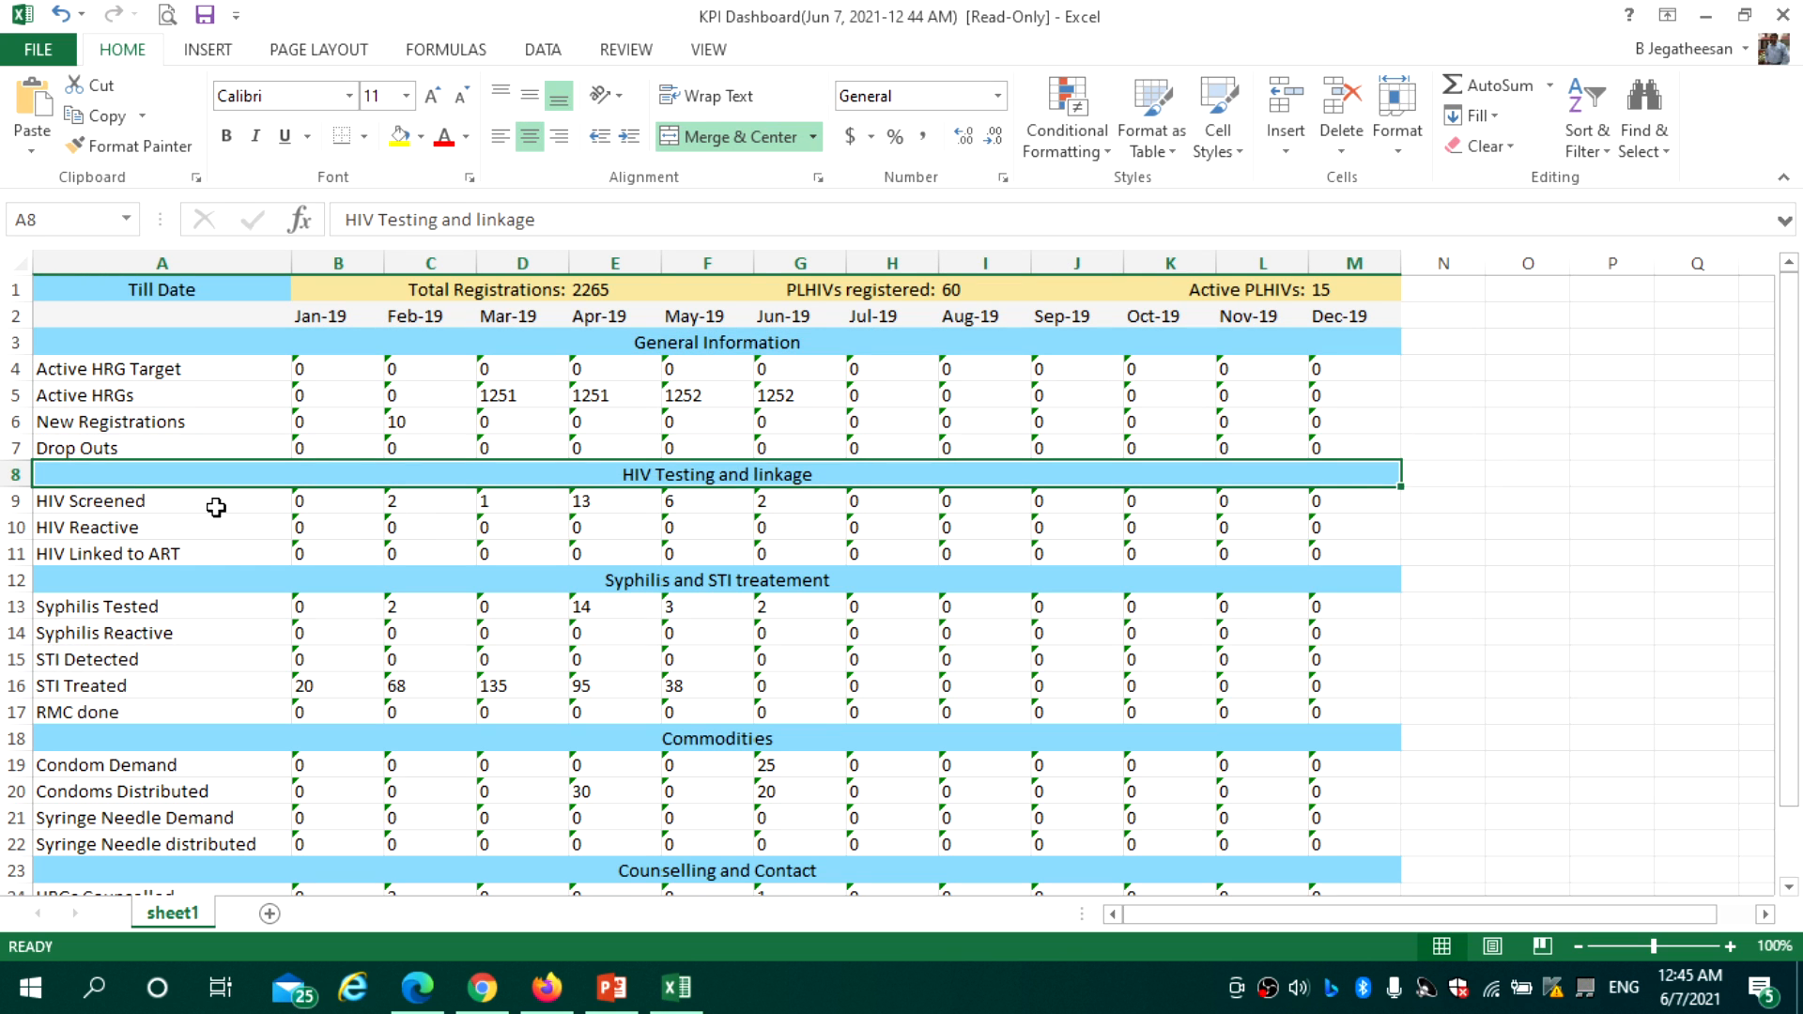
left_click(301, 507)
left_click(329, 530)
left_click(334, 551)
left_click(339, 603)
left_click(340, 631)
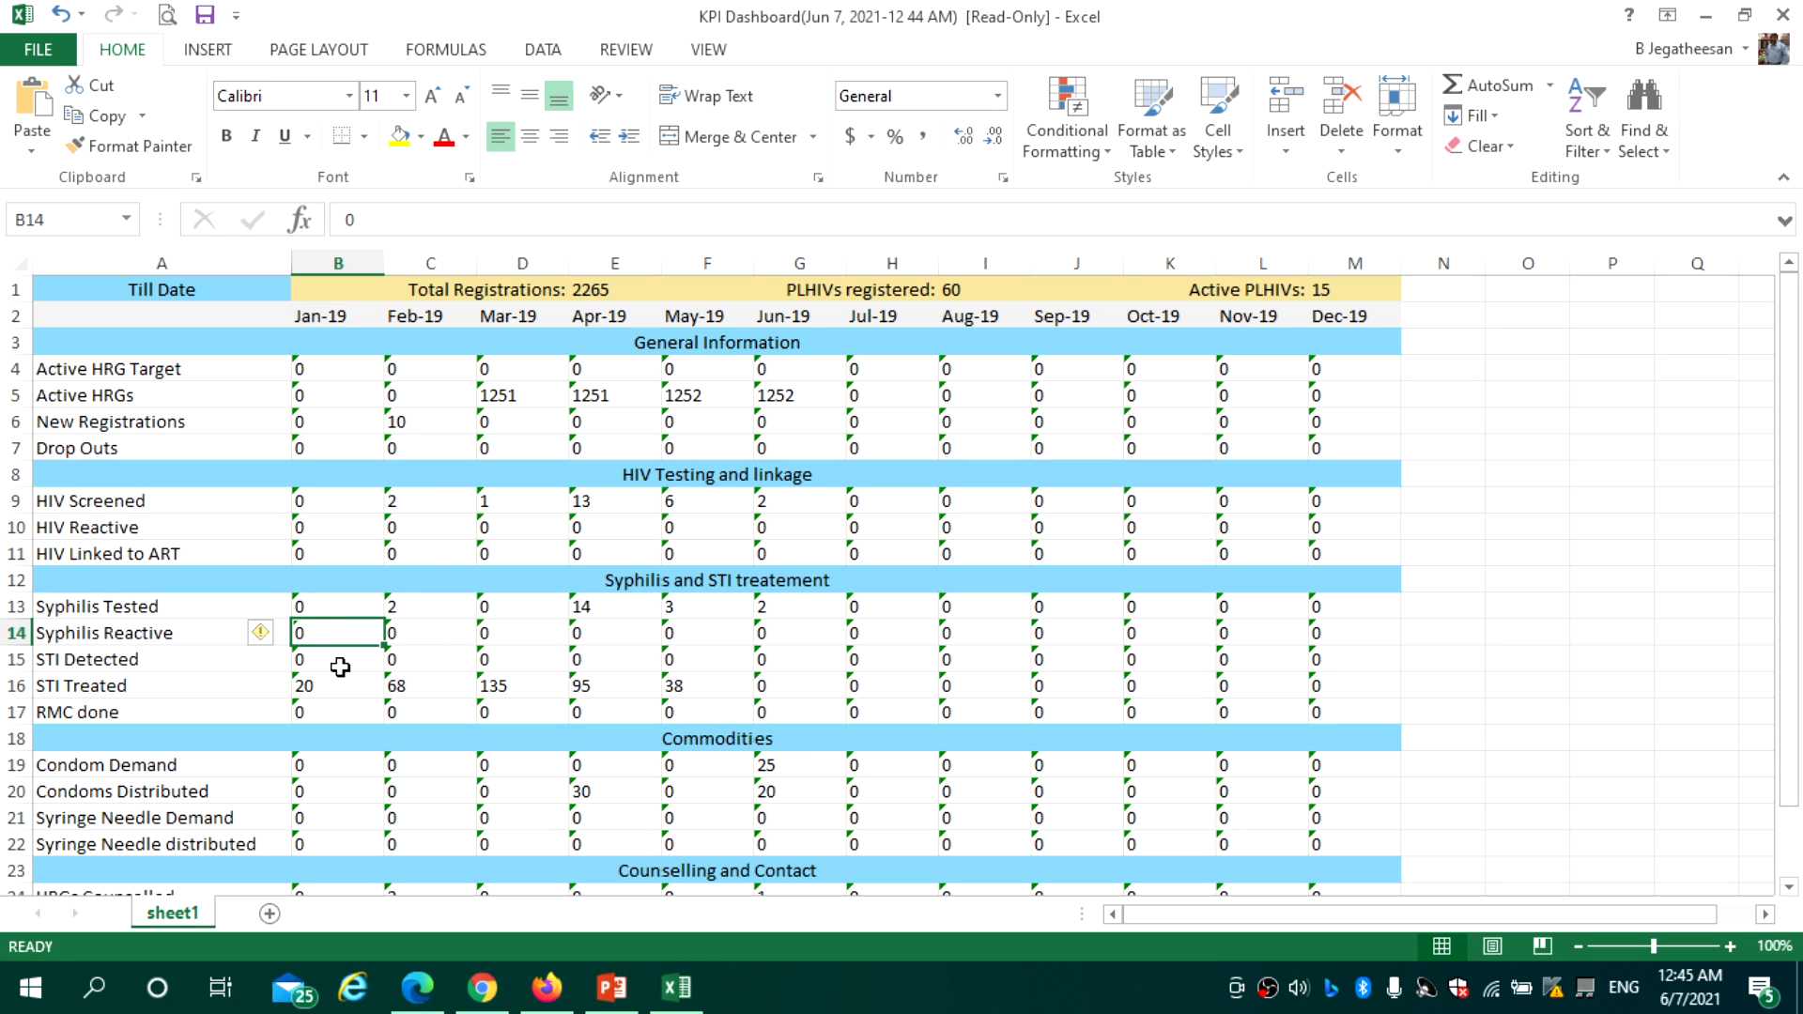
left_click(340, 665)
left_click(347, 685)
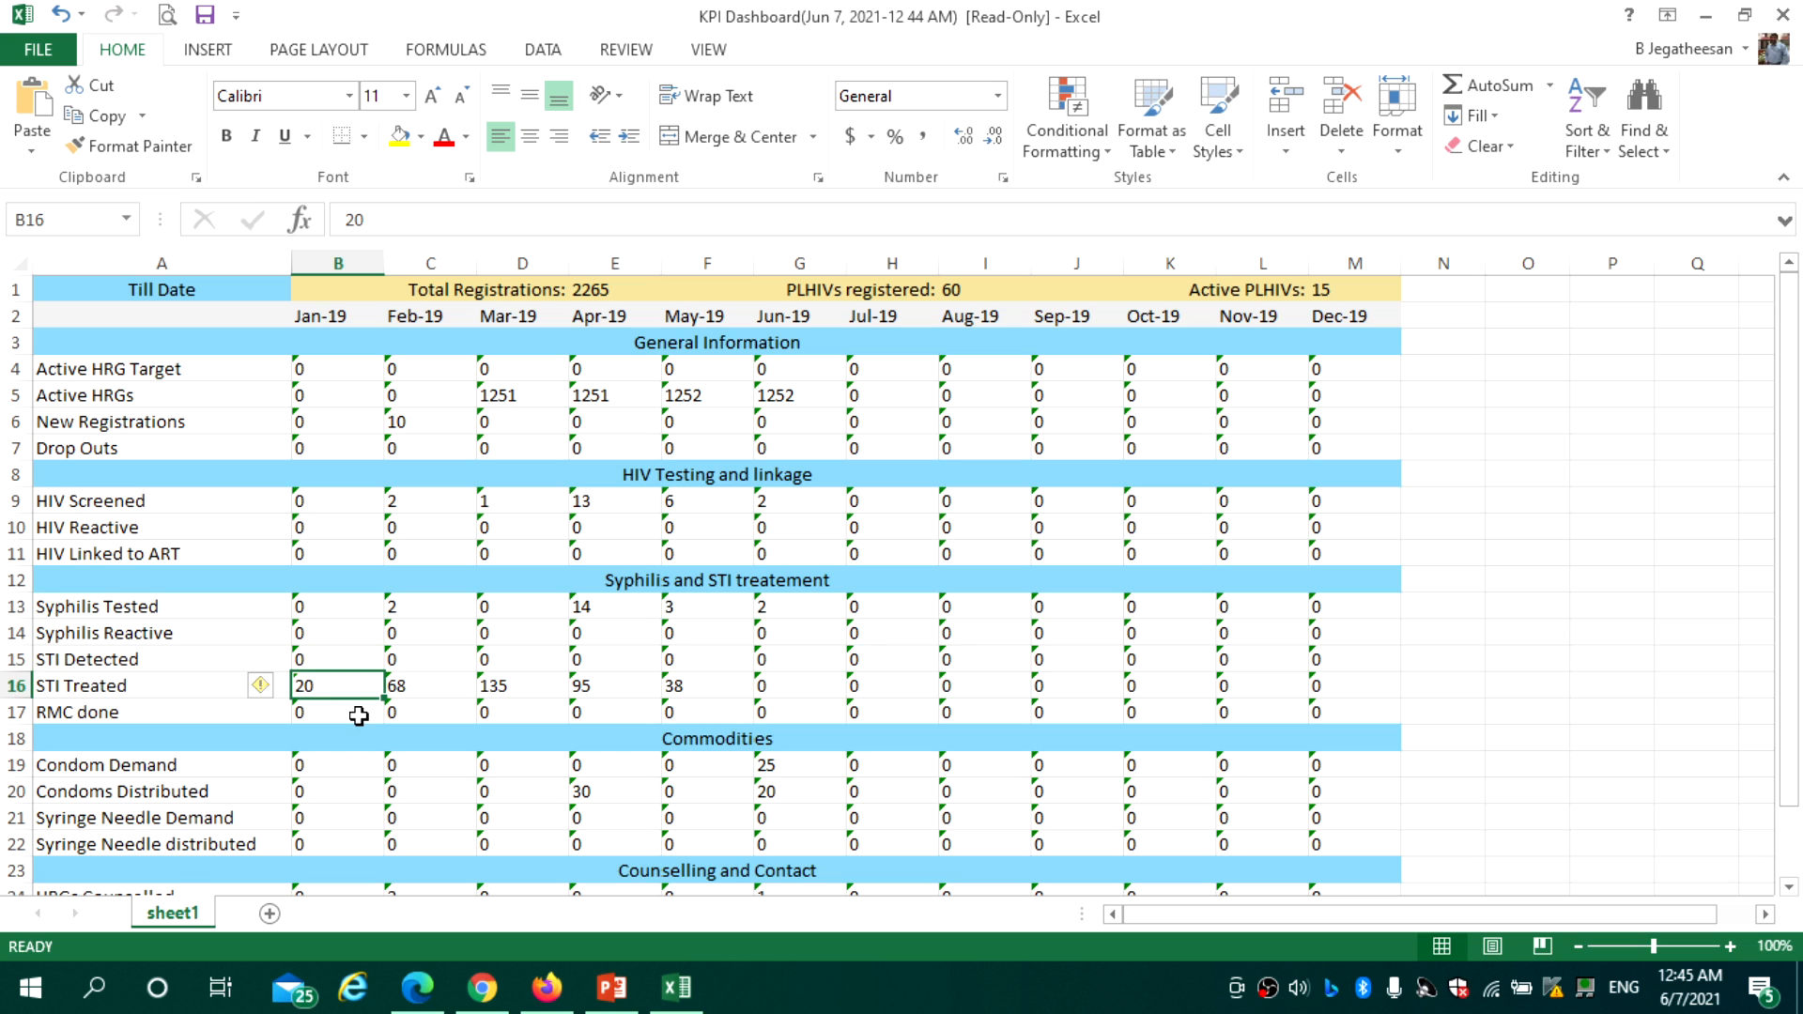
left_click(359, 716)
left_click(496, 689)
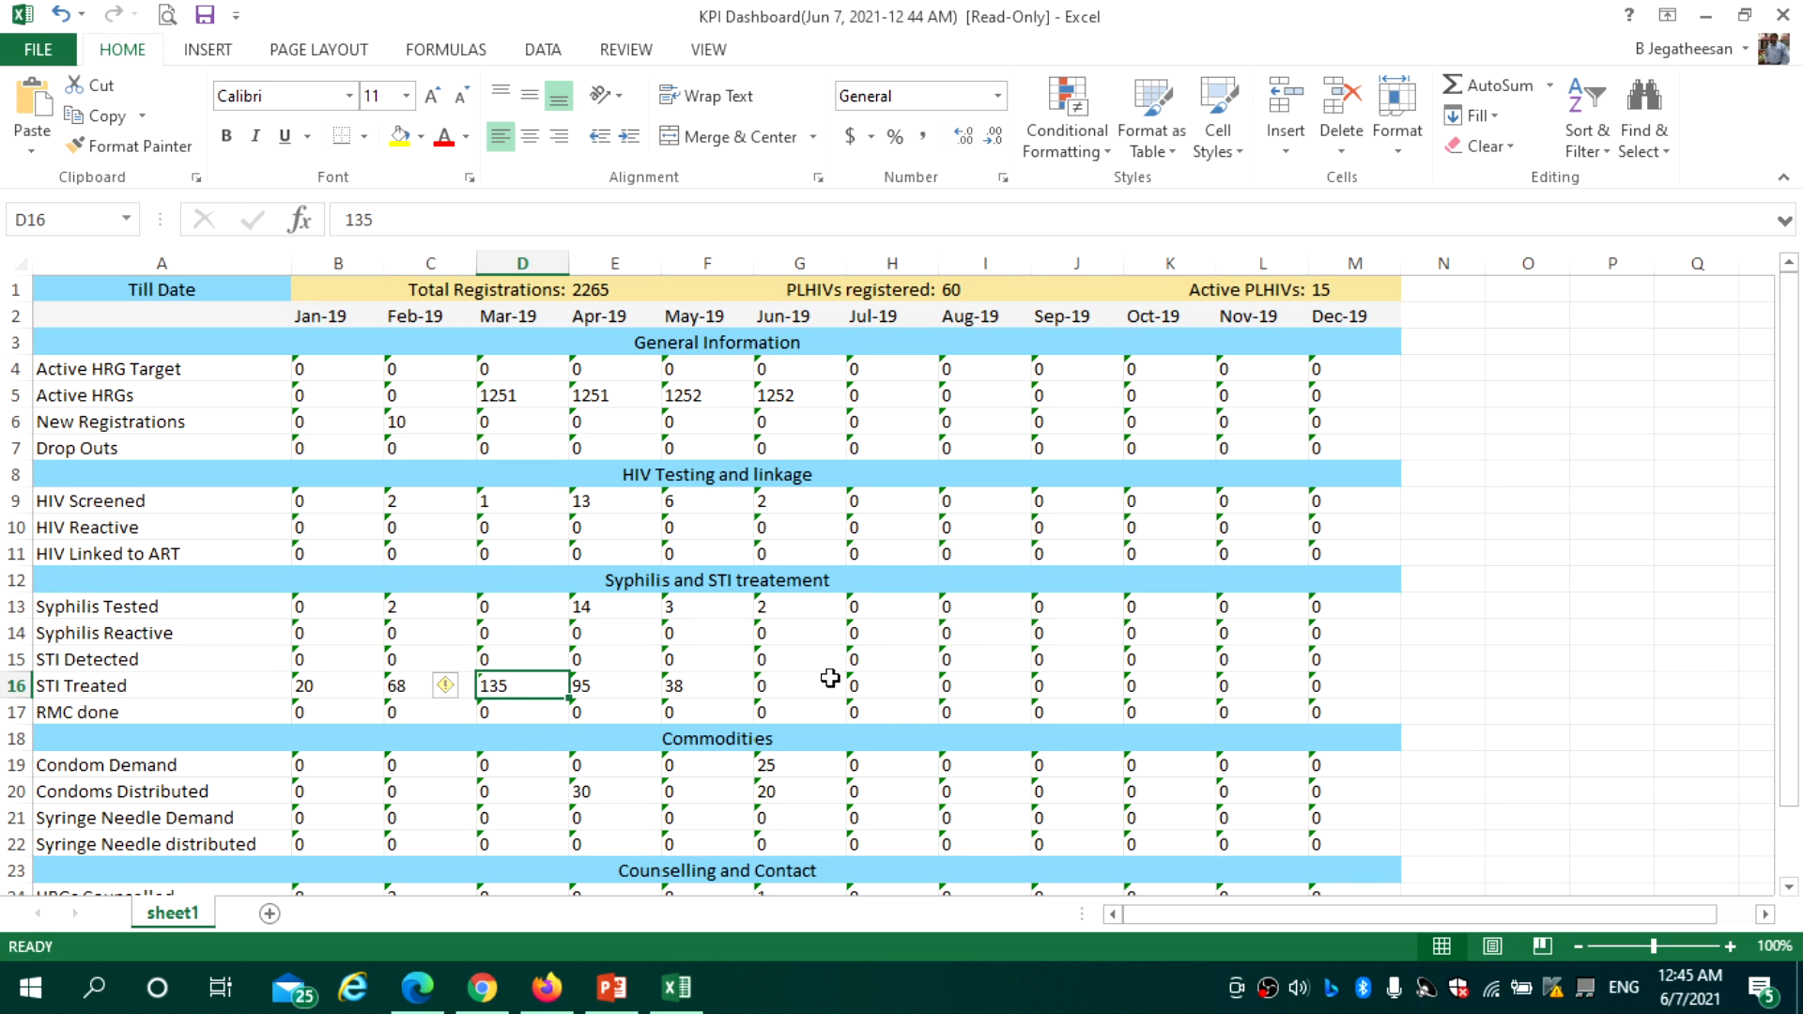
Review the Commodities and counselling rows, then return to the SOCH dashboard in the browser
left_click_drag(1794, 455, 1794, 528)
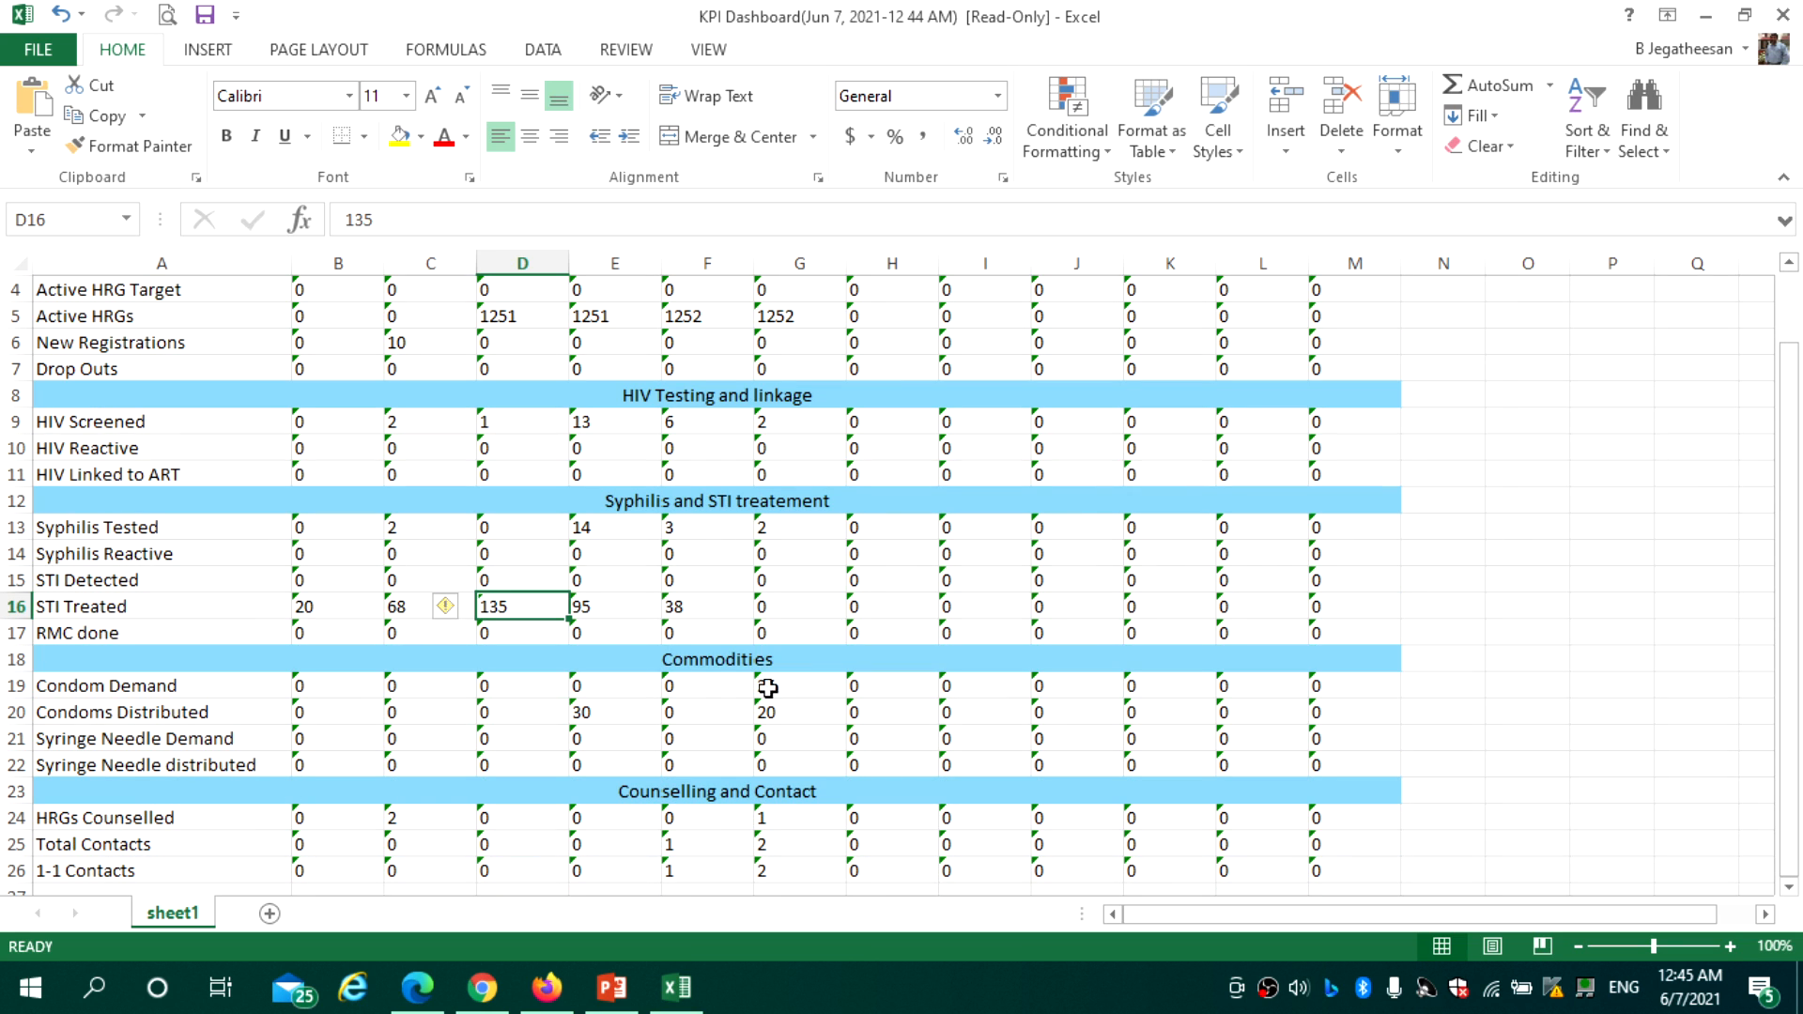
left_click(717, 660)
left_click(259, 731)
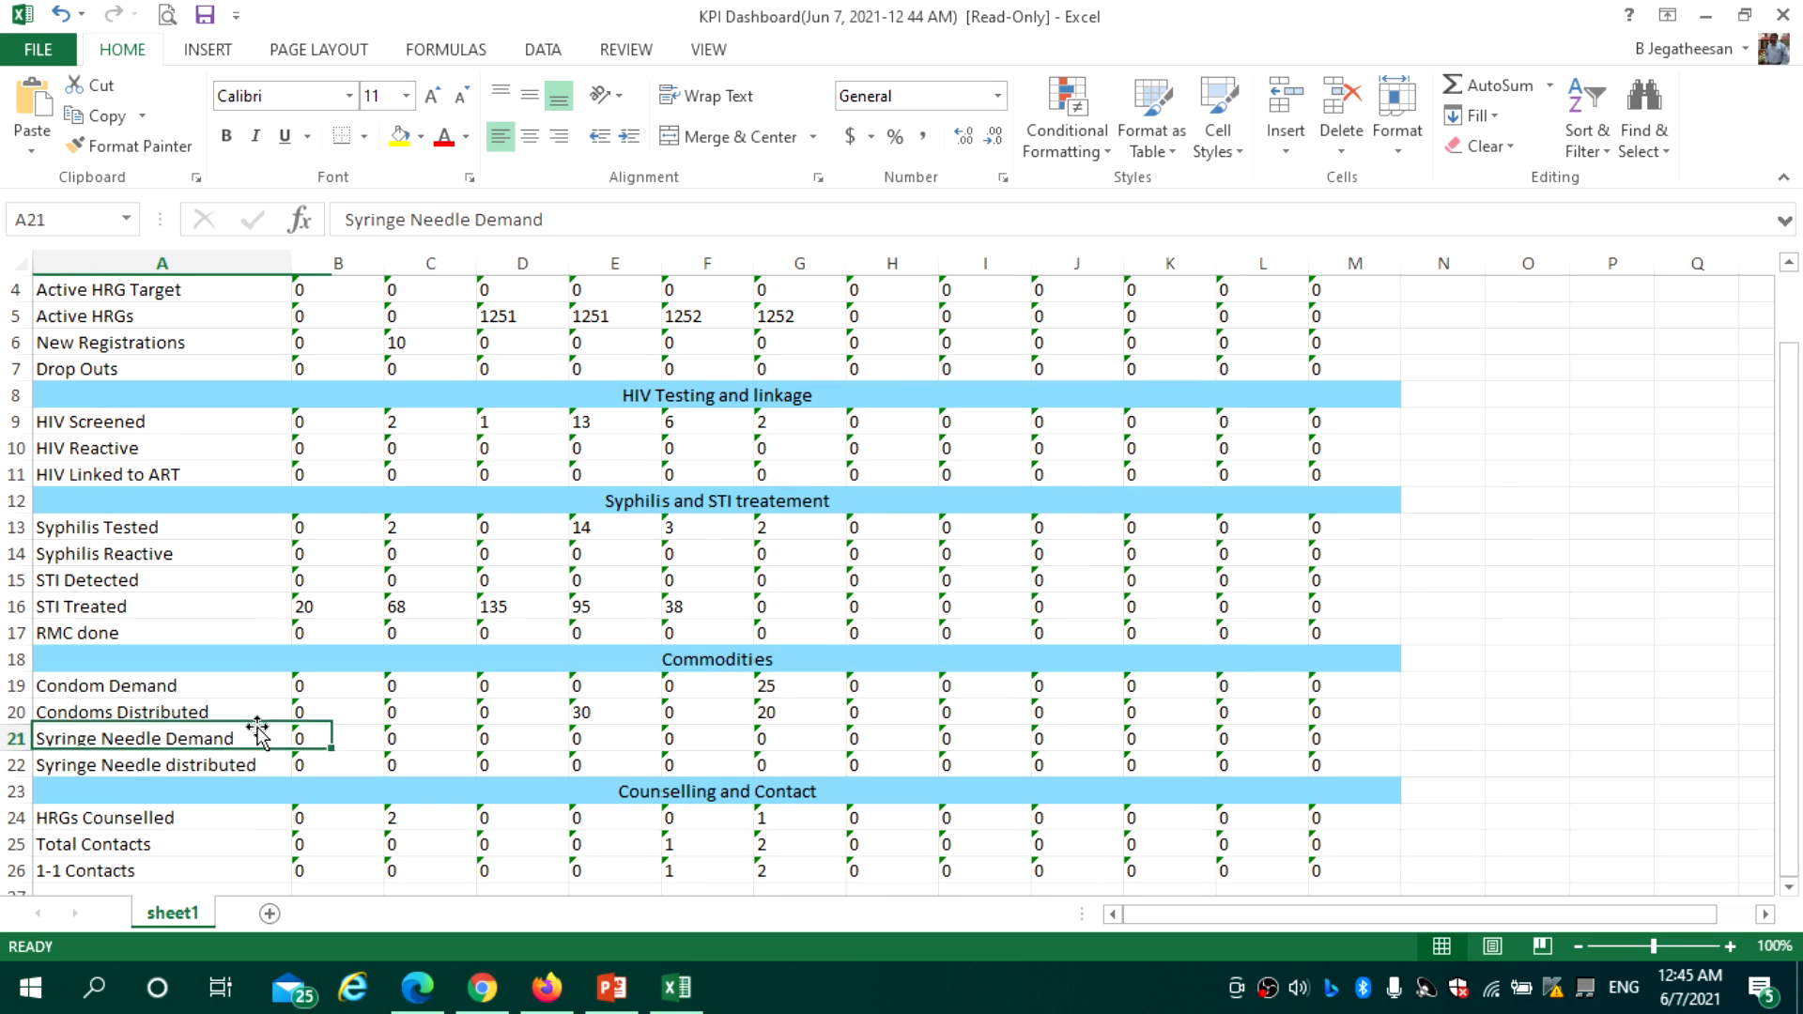
left_click(266, 767)
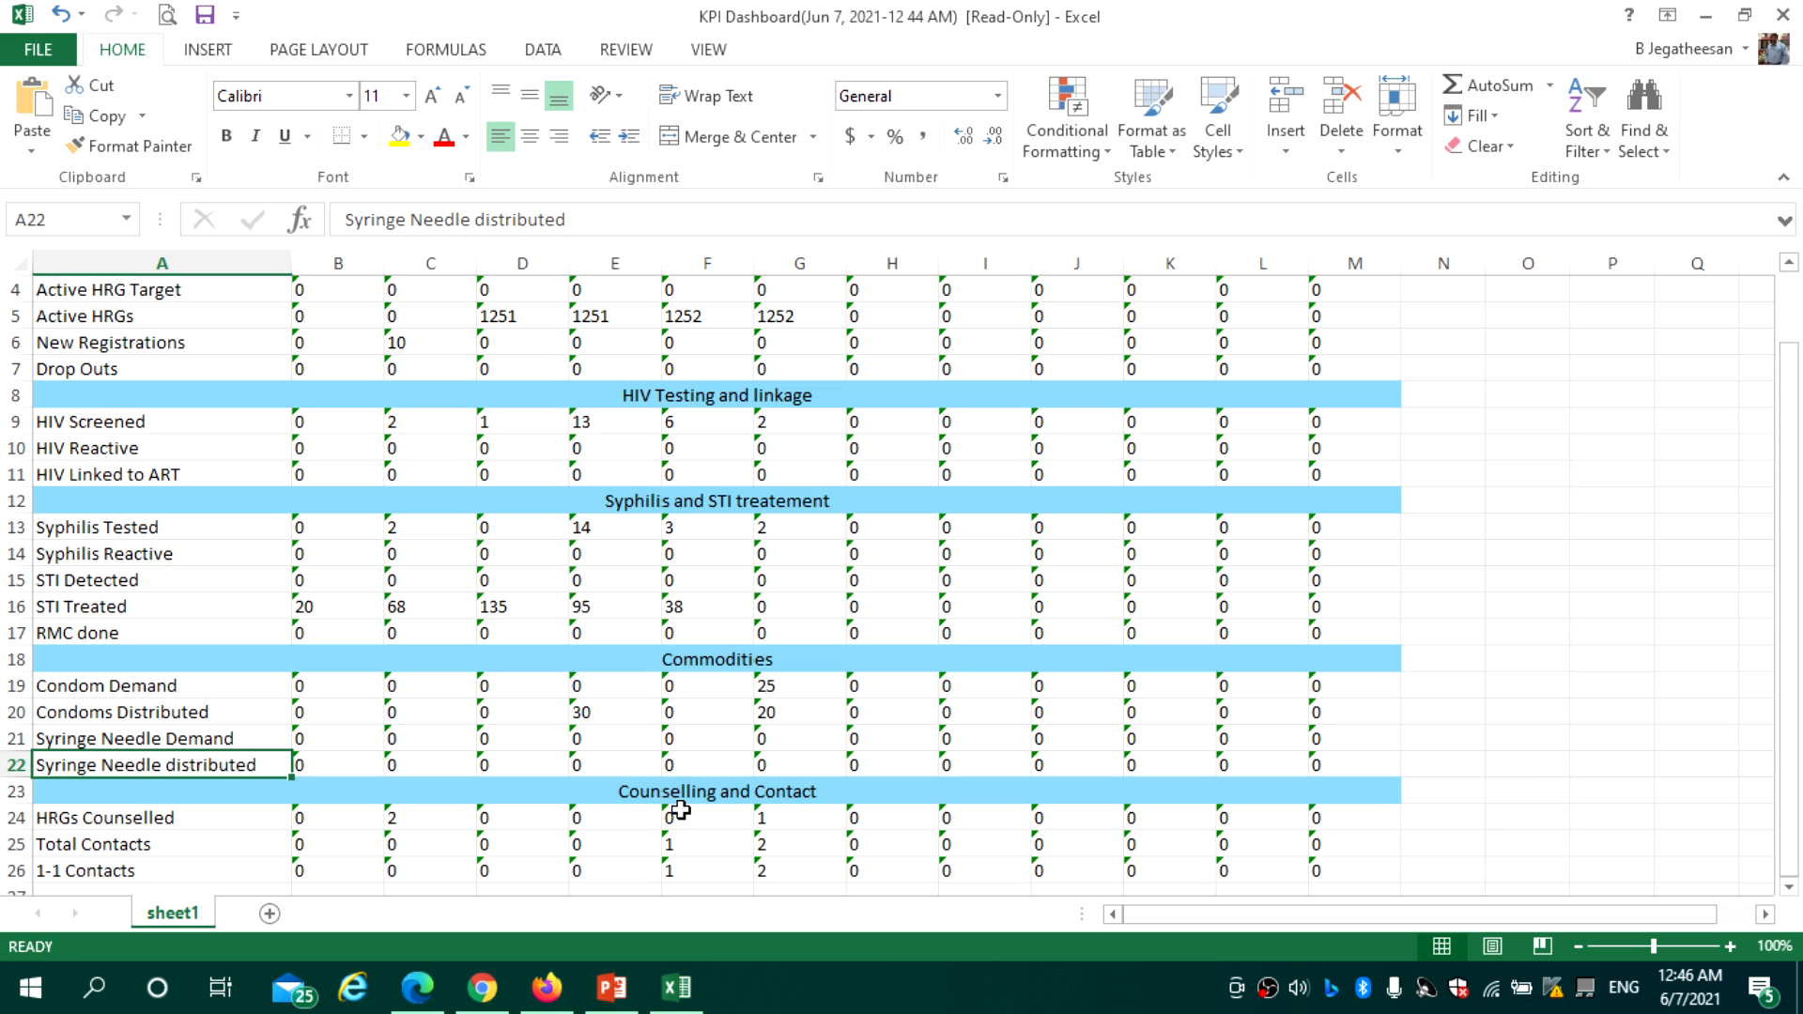
left_click(190, 818)
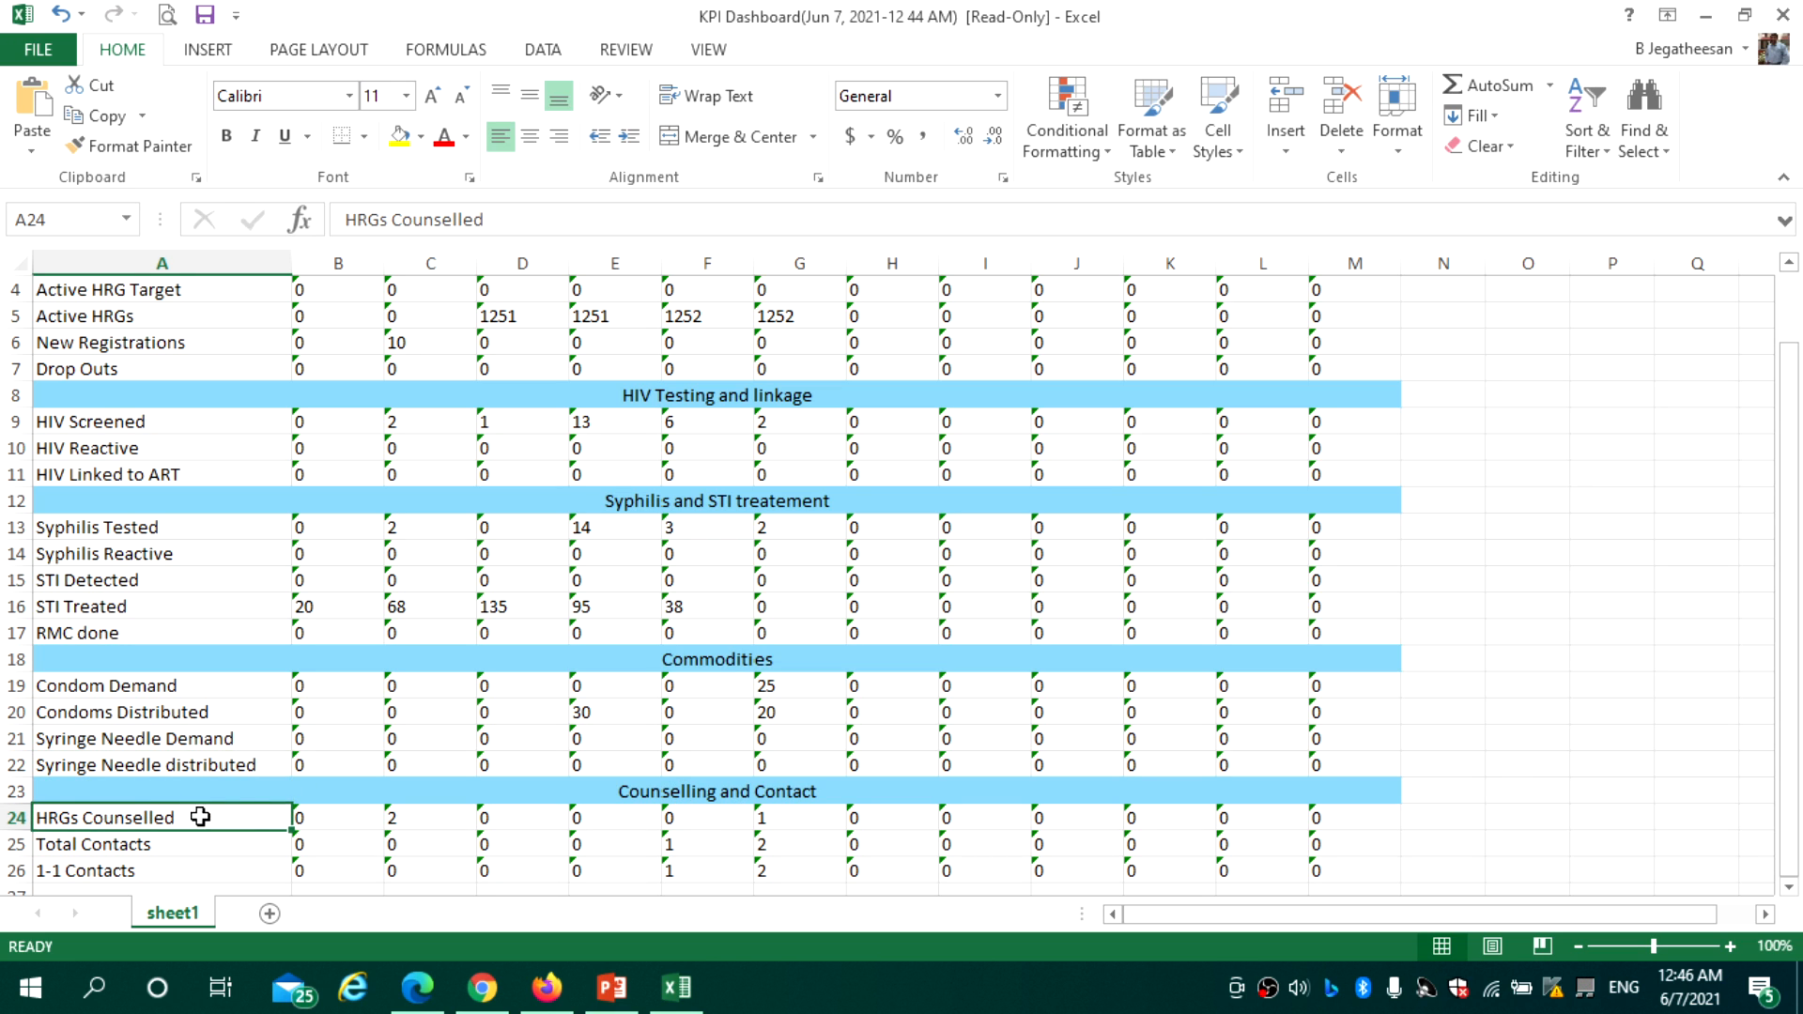
left_click(324, 846)
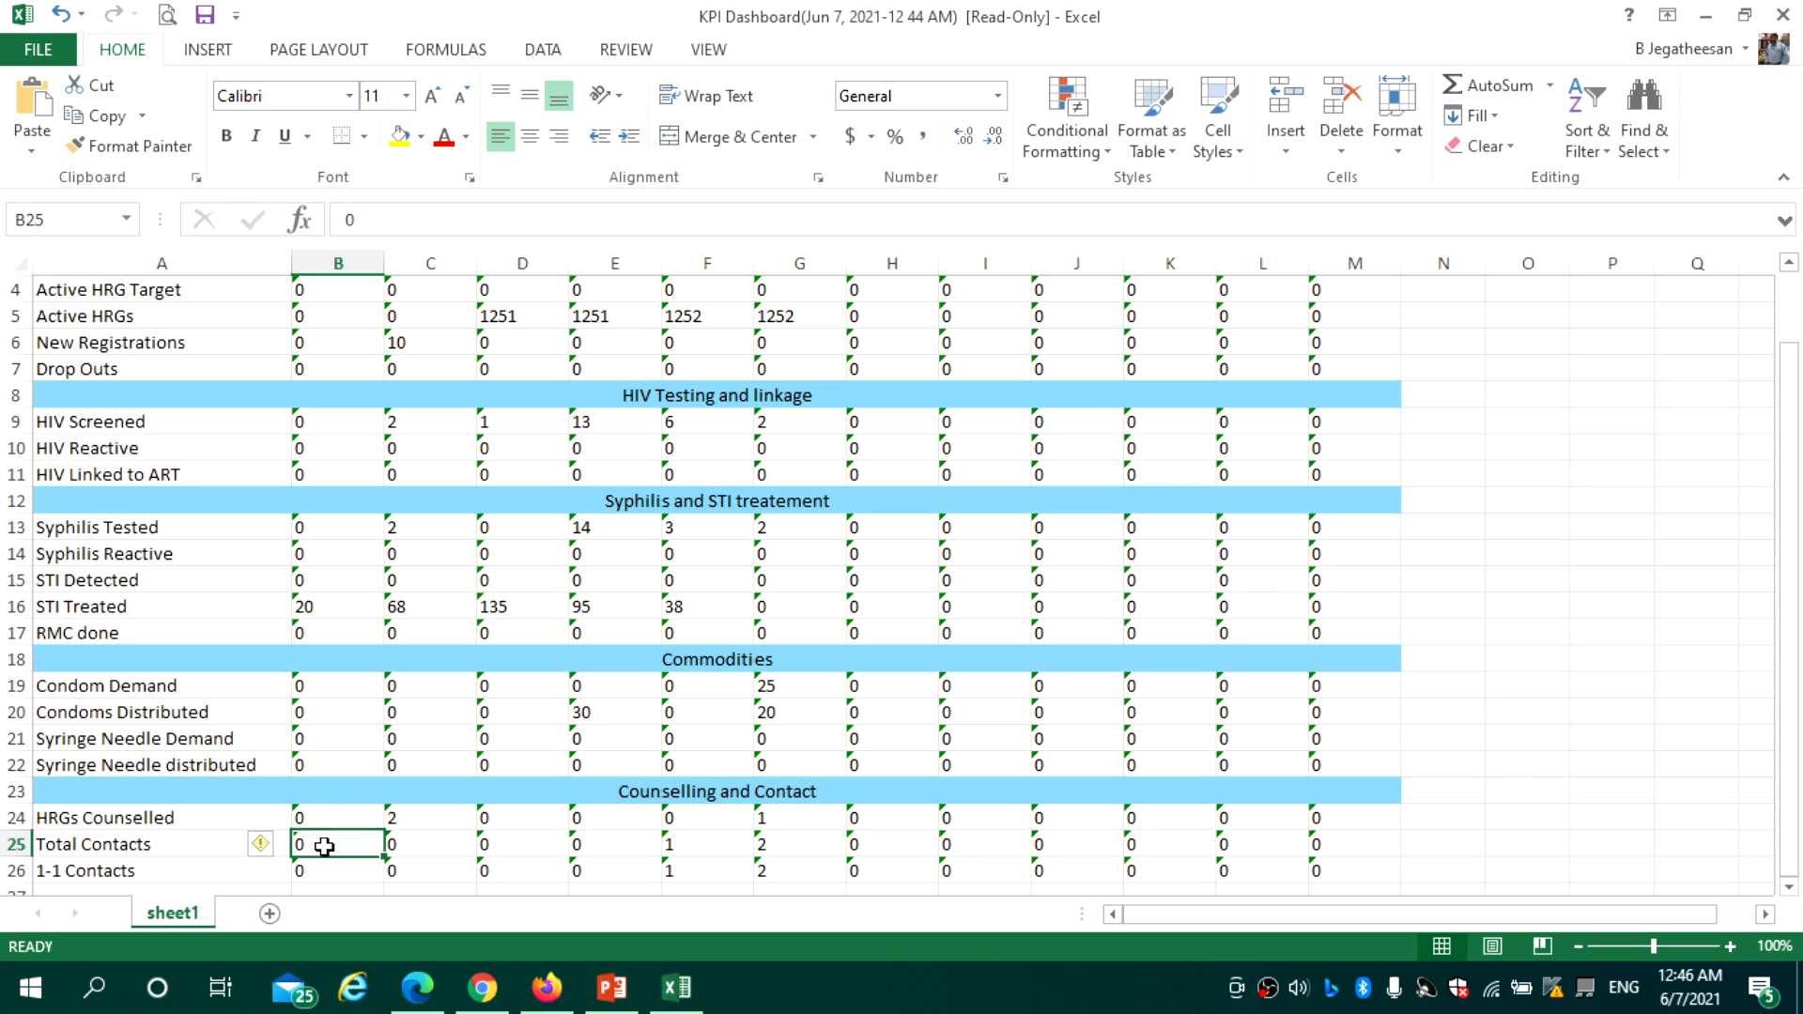
left_click(431, 870)
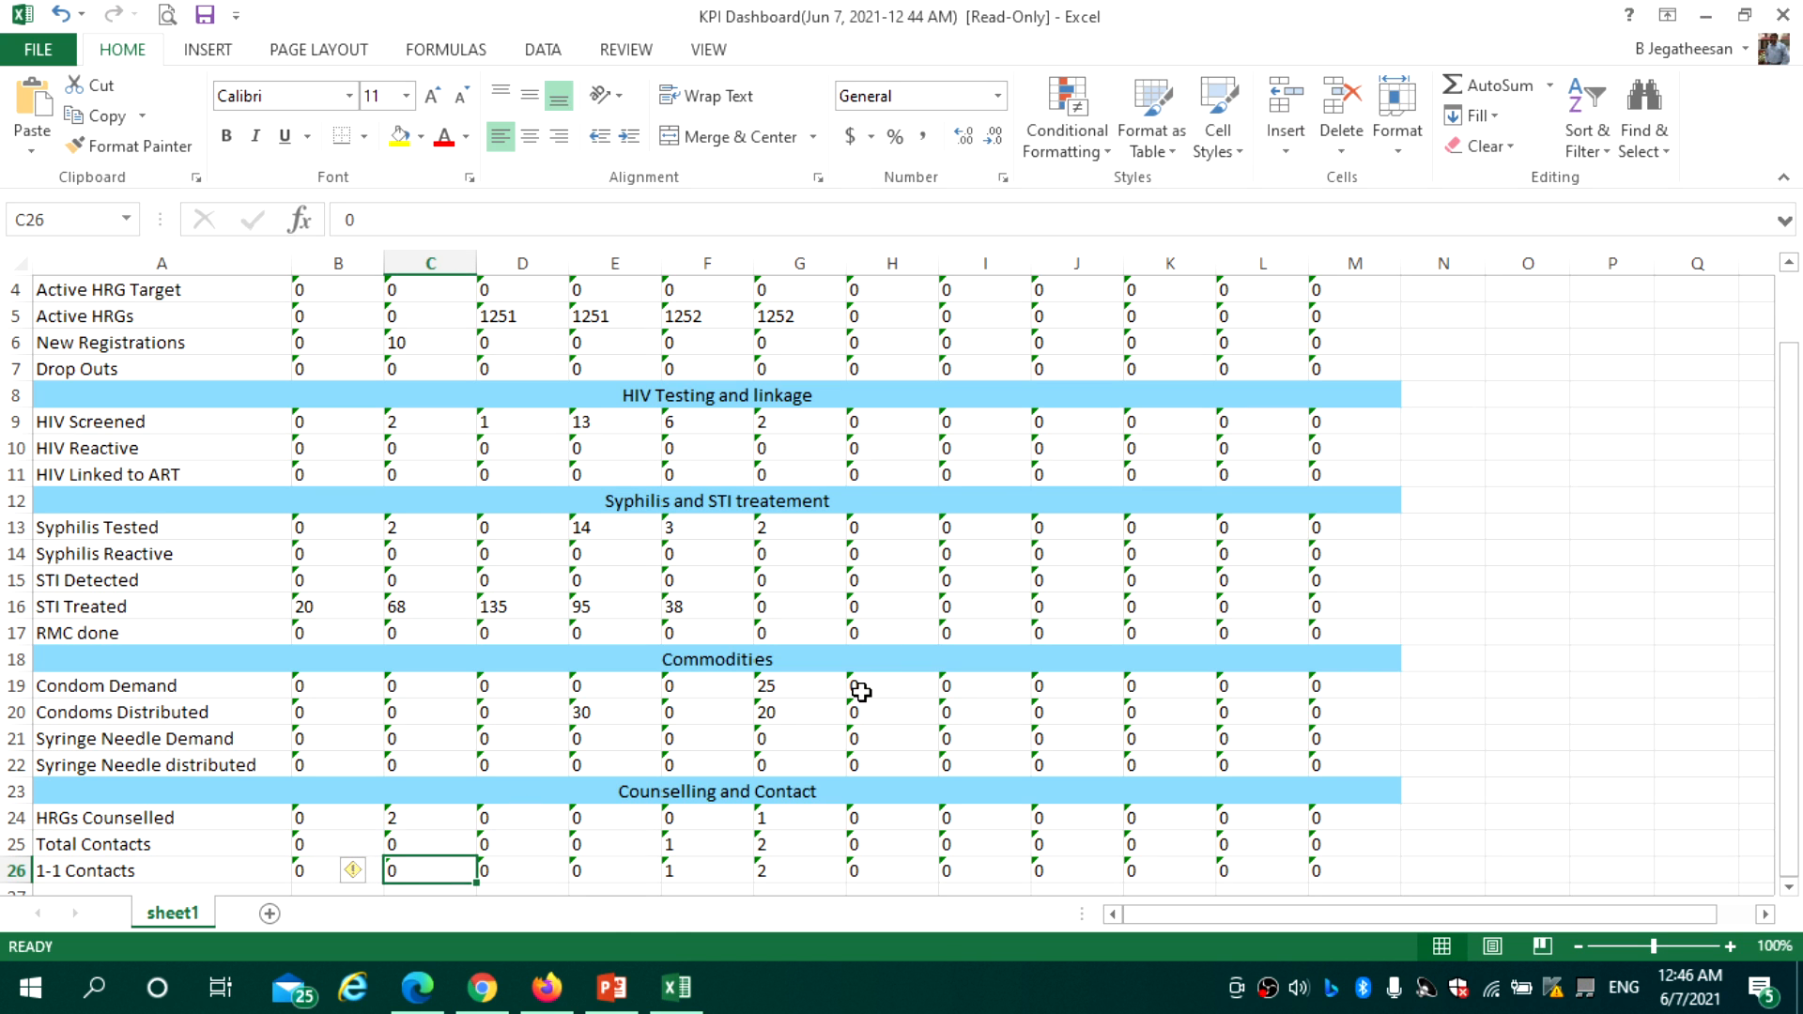
left_click(554, 996)
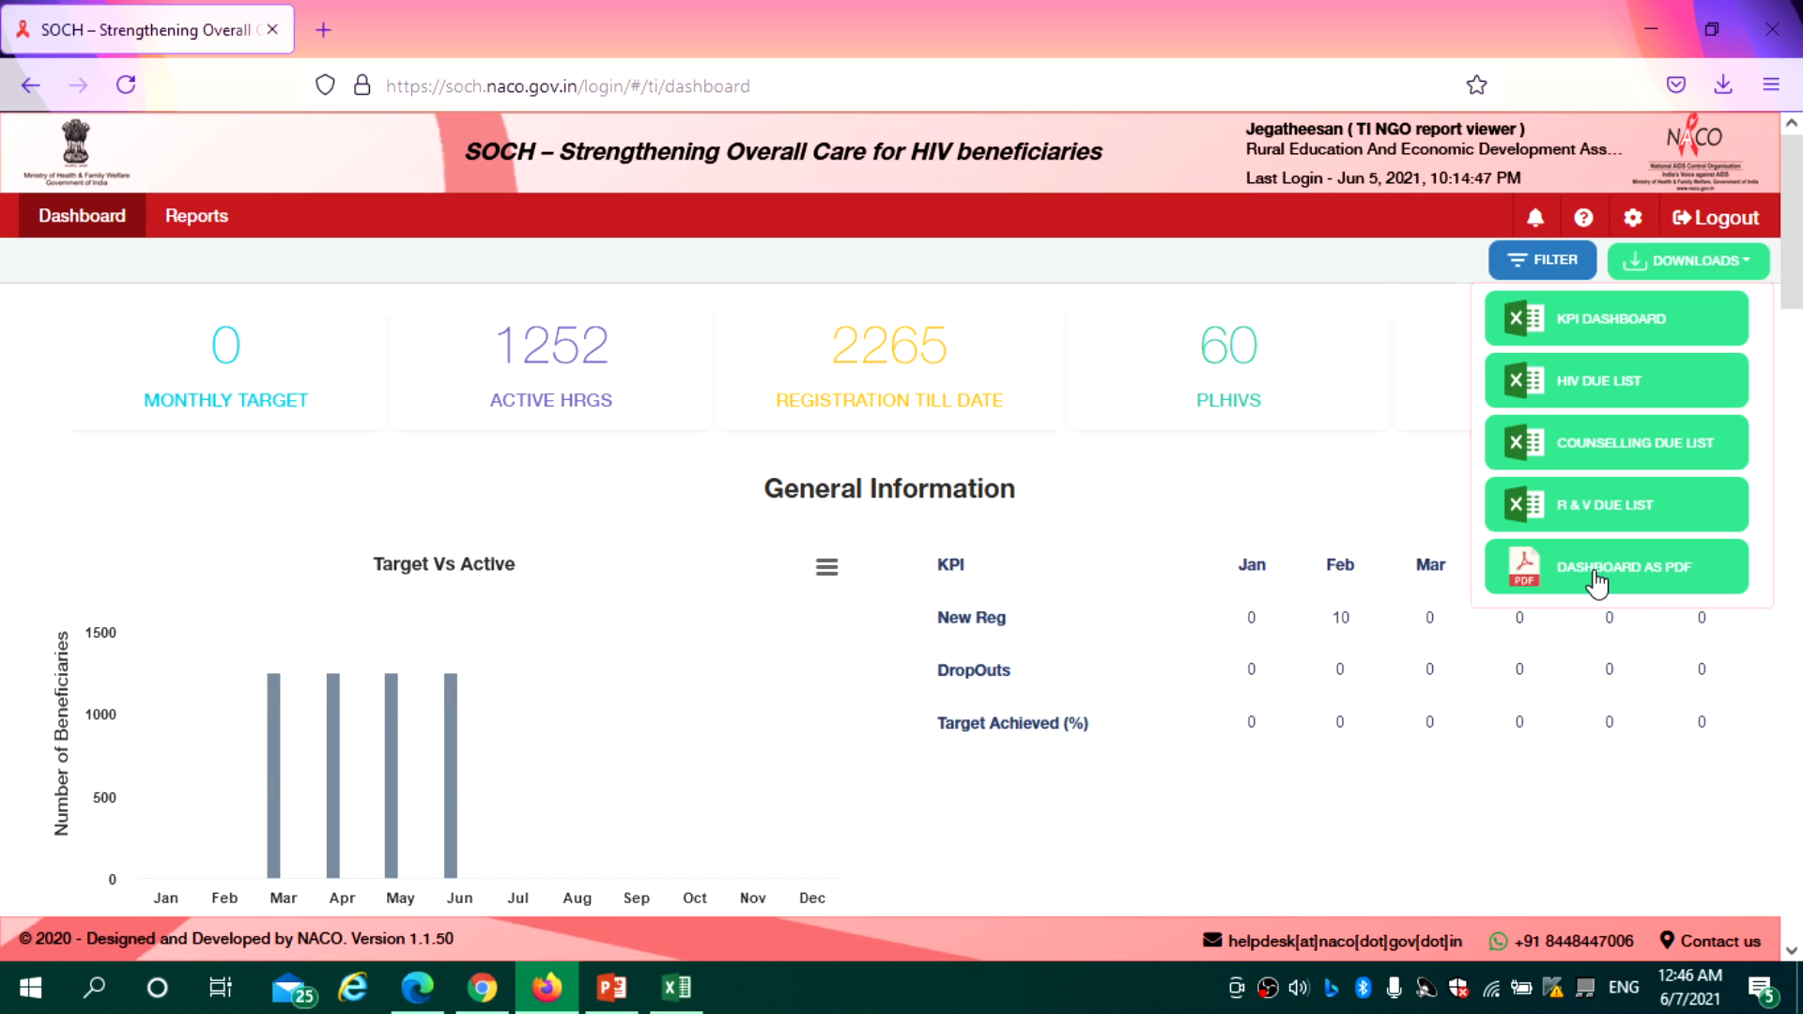
Close the Downloads list on the SOCH dashboard
left_click(1352, 269)
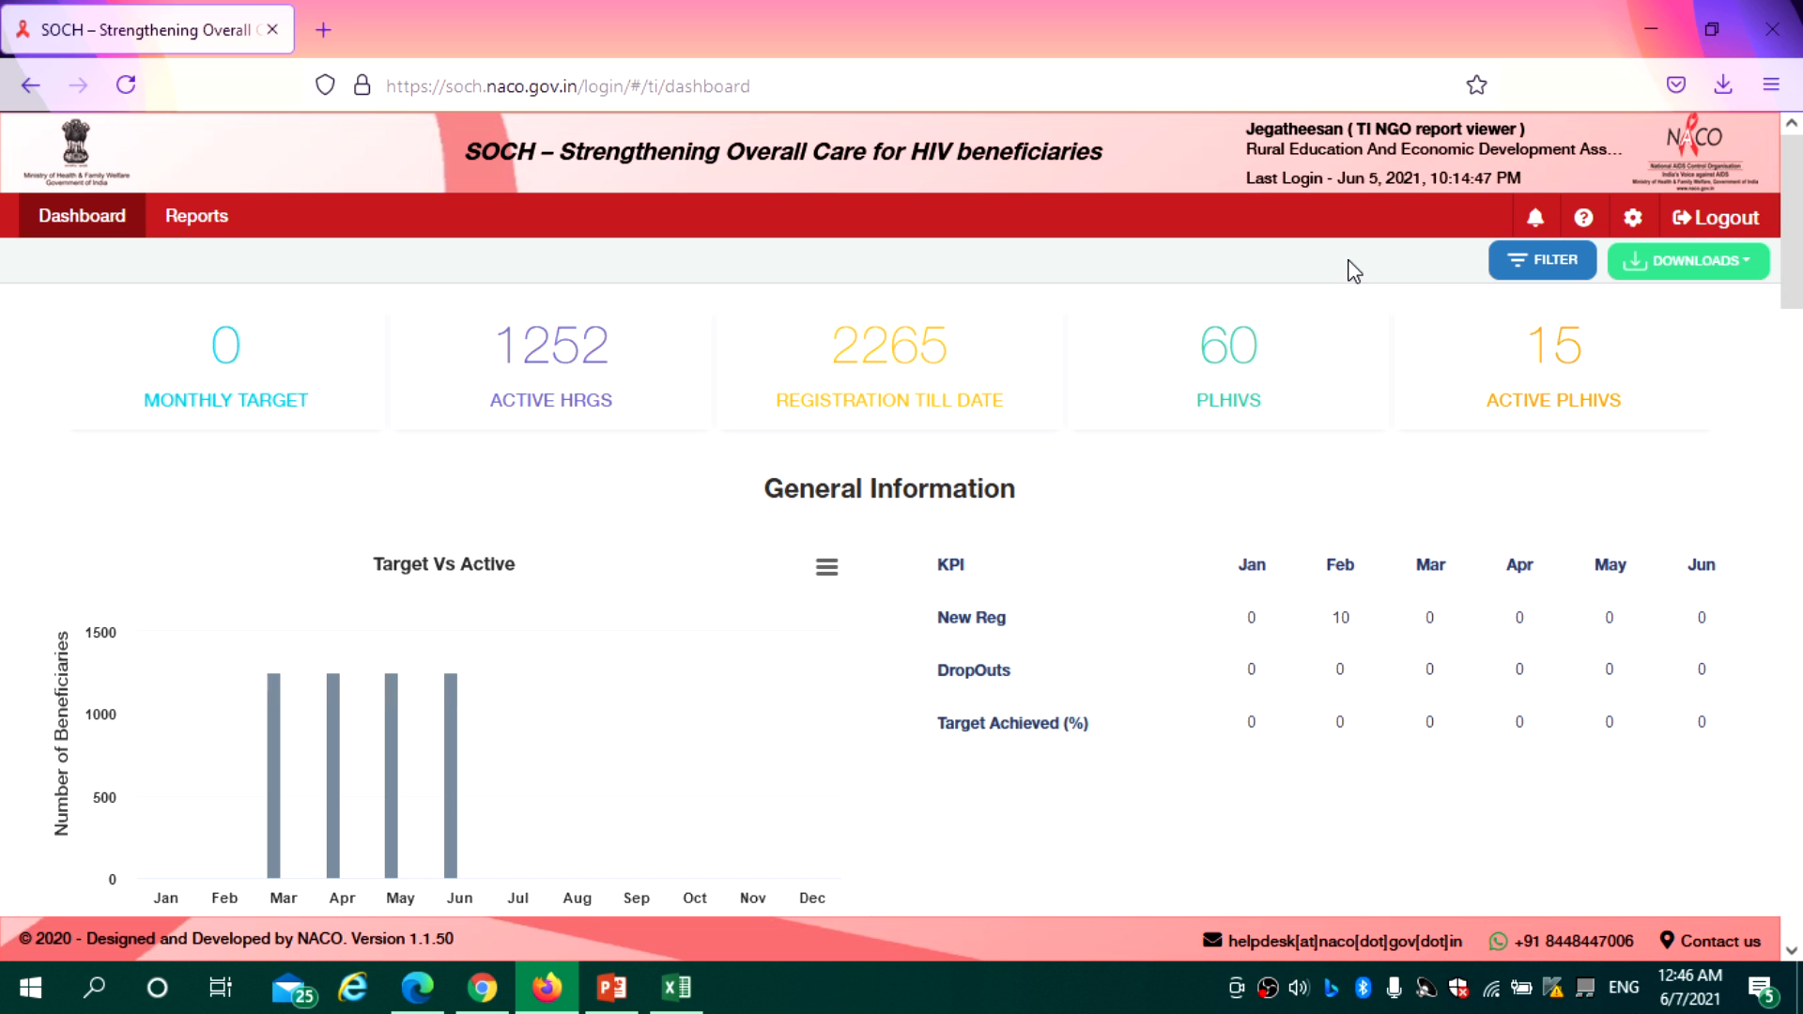
Log back in with the ICTC counsellor's user name, password and CAPTCHA, then open Inward Referrals
mouse_move(419, 991)
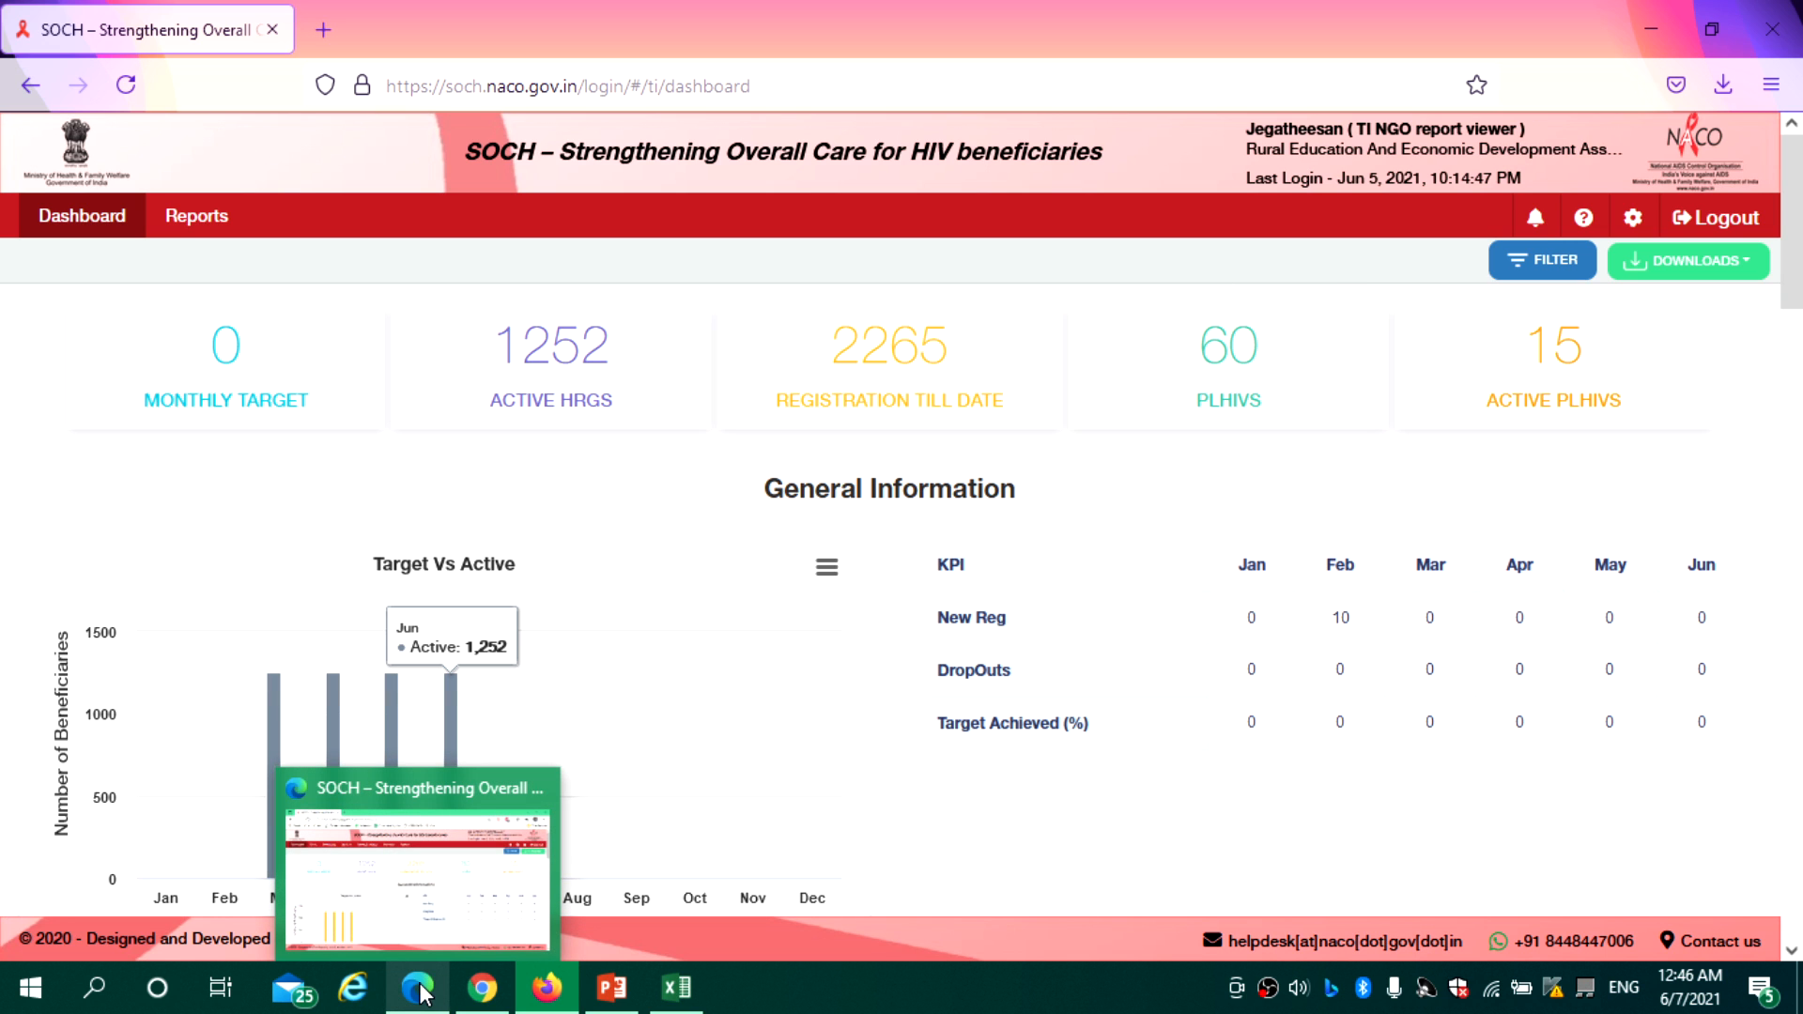
left_click(482, 988)
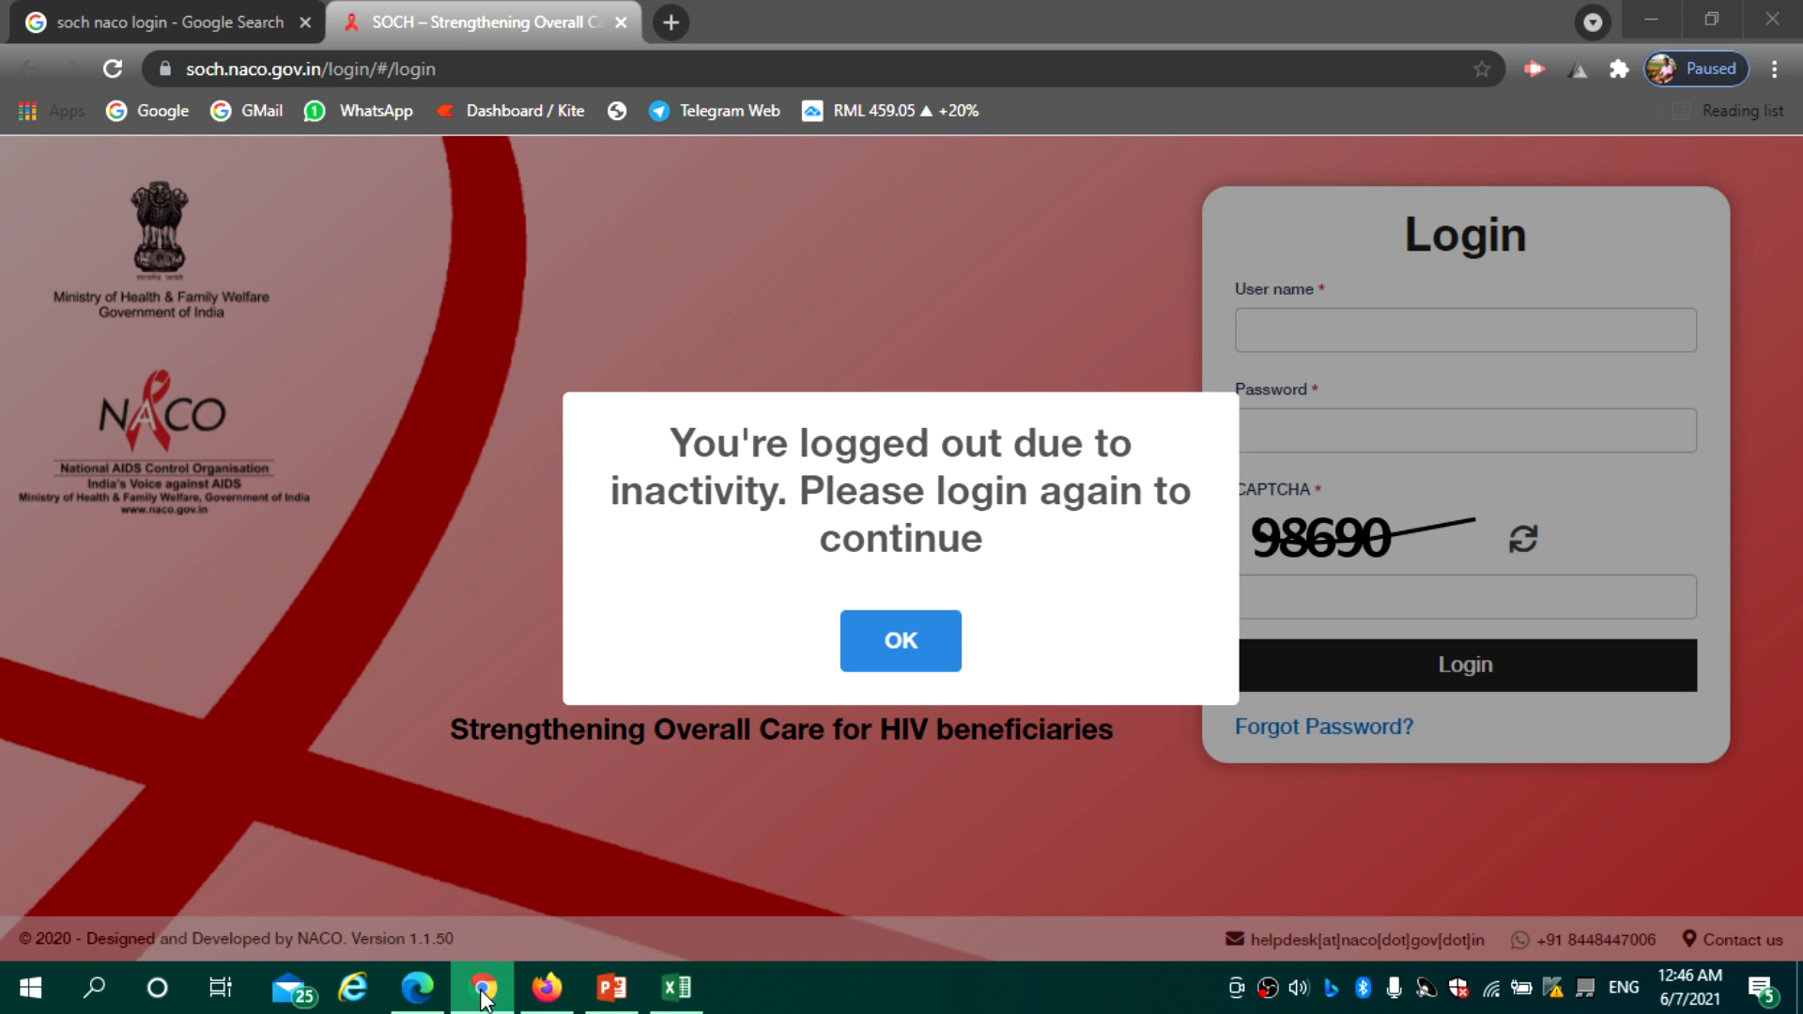
left_click(911, 648)
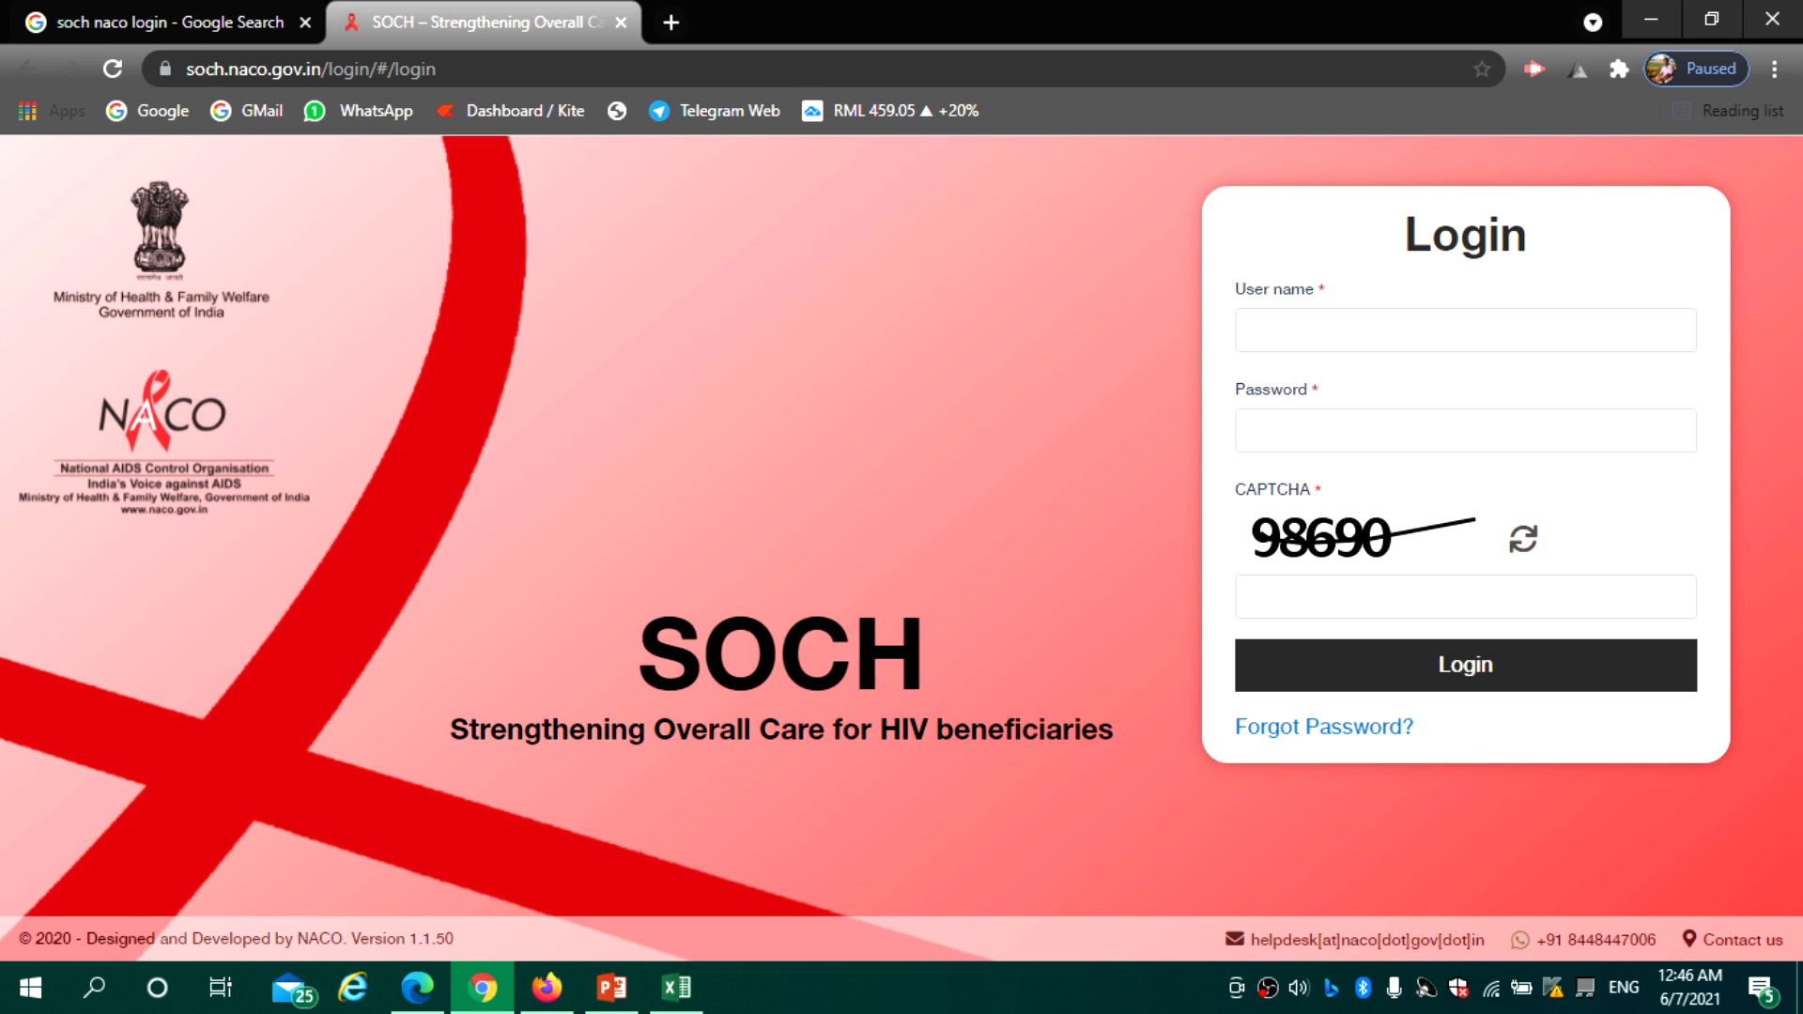
left_click(1277, 333)
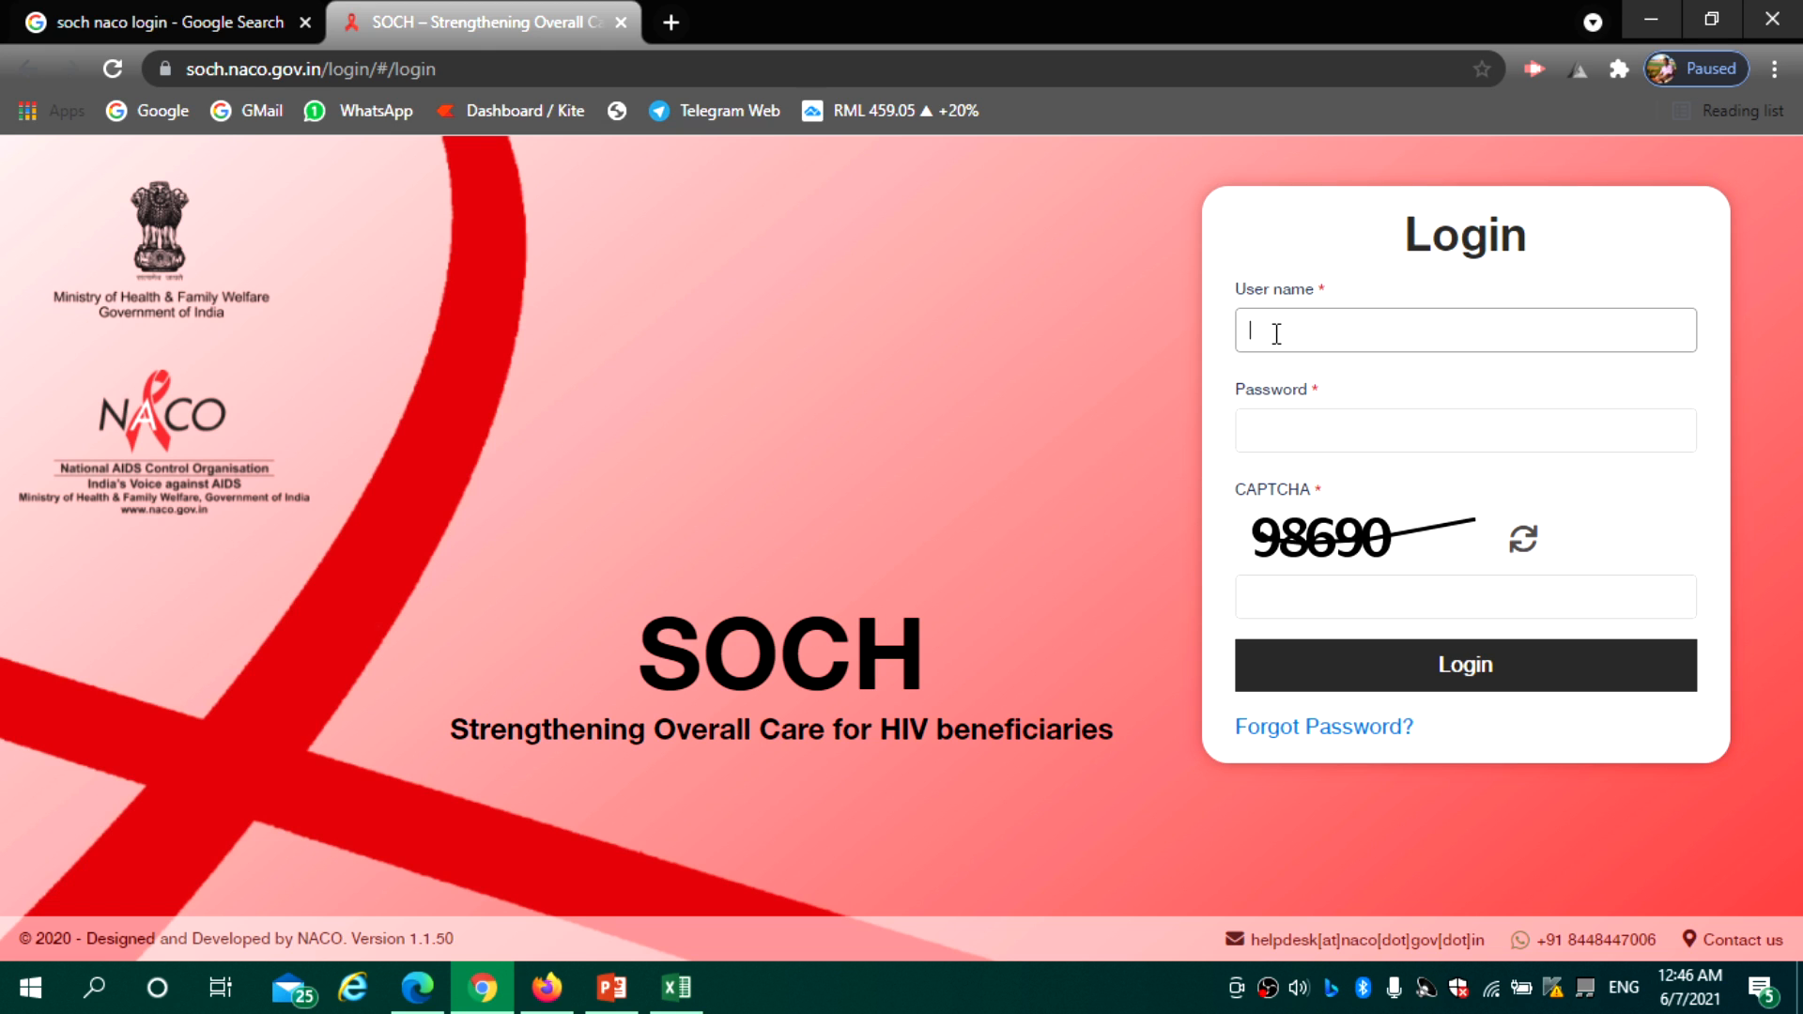
type("TN")
type("TNR")
type("021")
left_click(1292, 423)
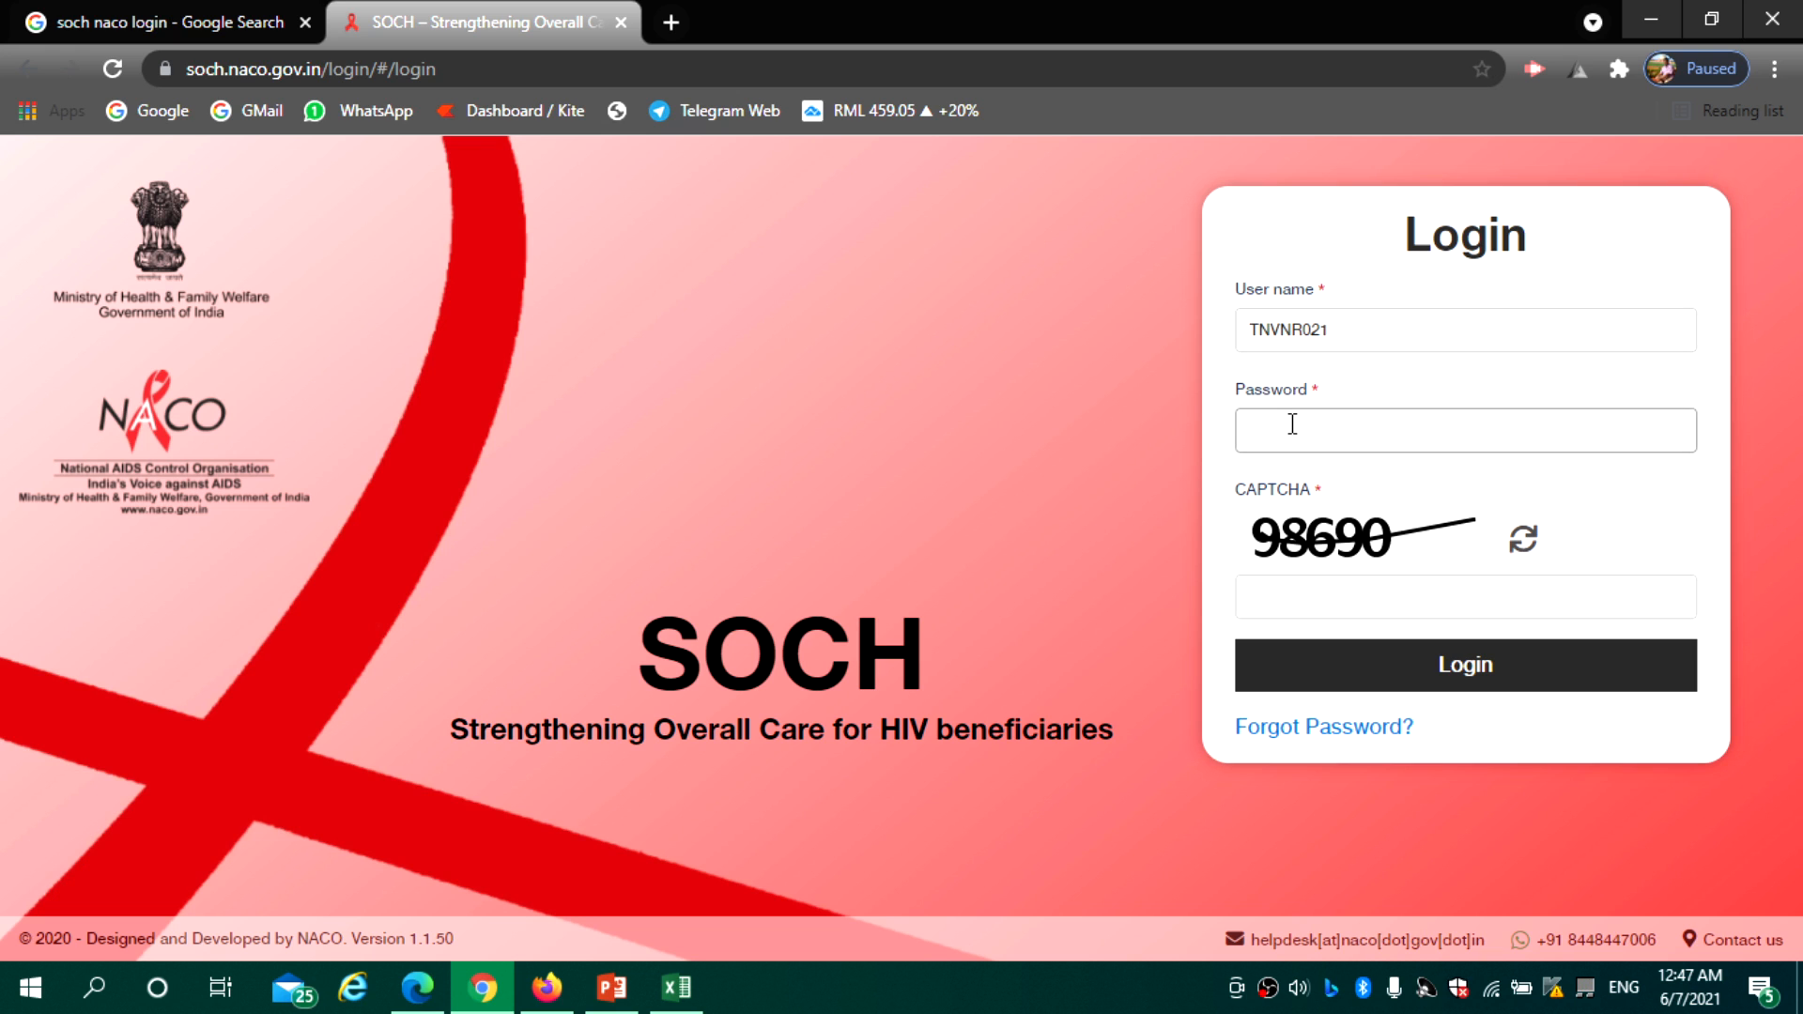
type("••••••••••")
left_click(1300, 603)
type("98")
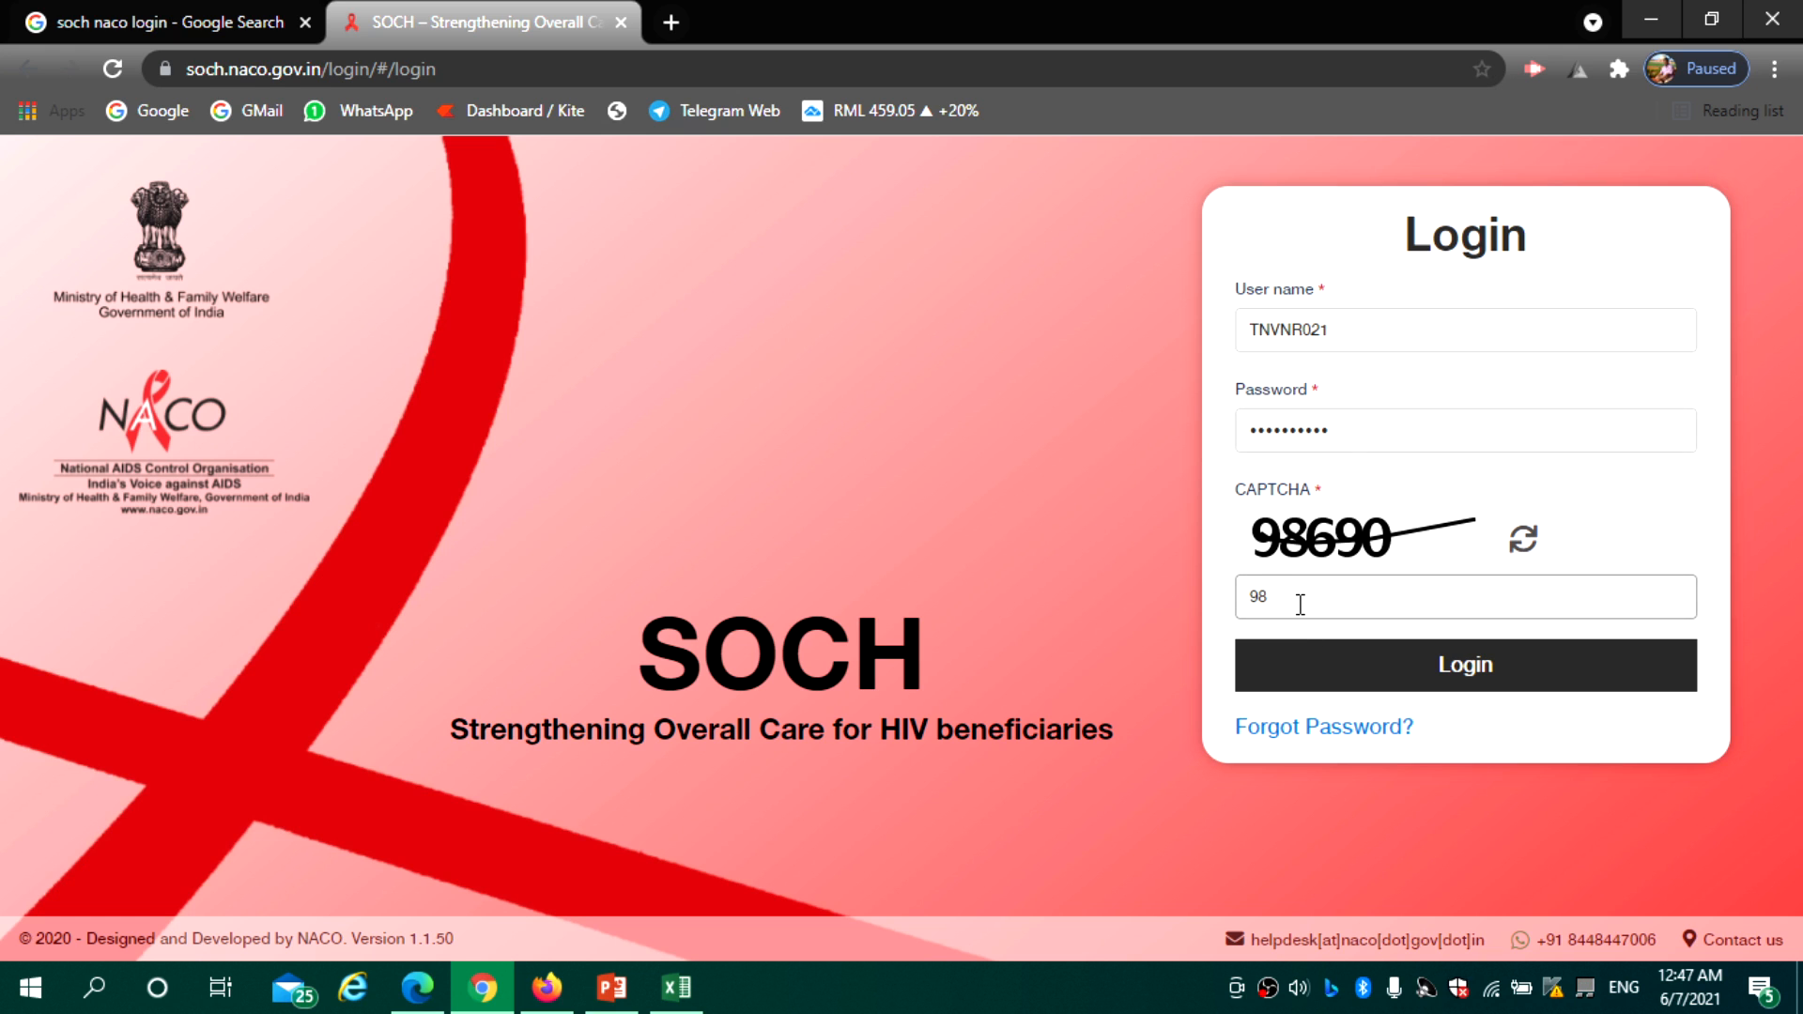
type("690")
left_click(1377, 658)
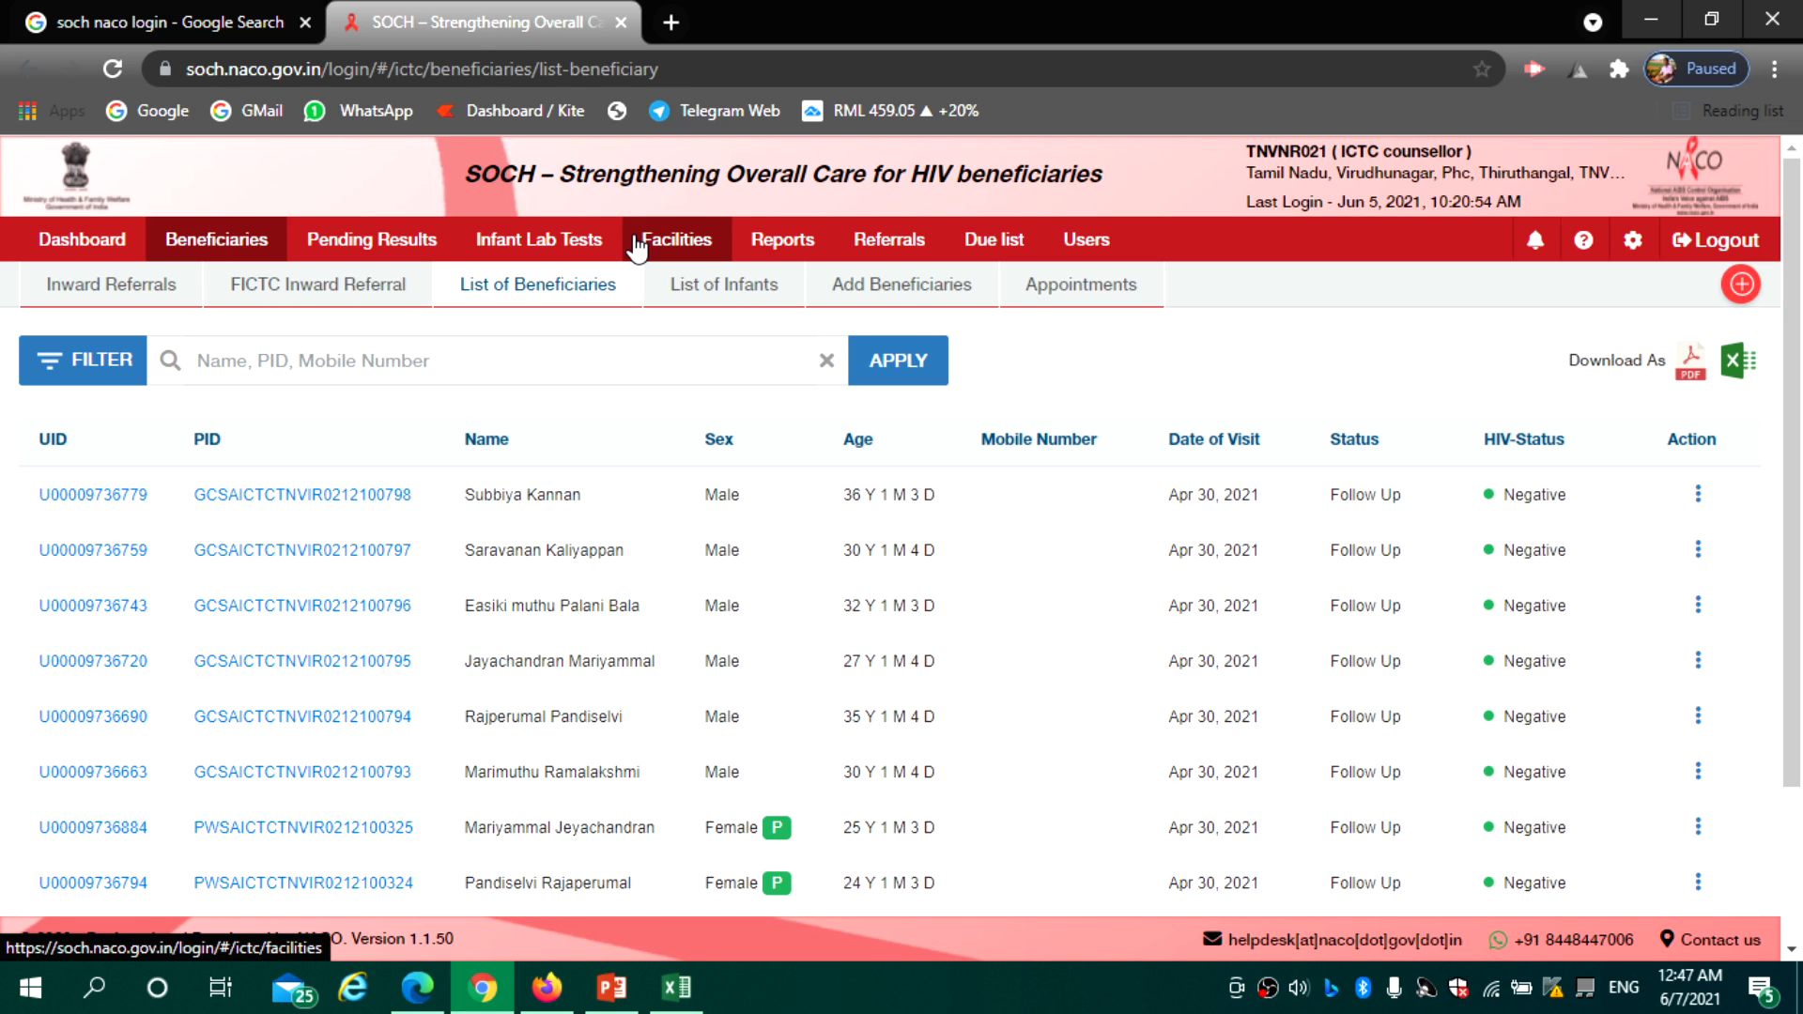
left_click(146, 293)
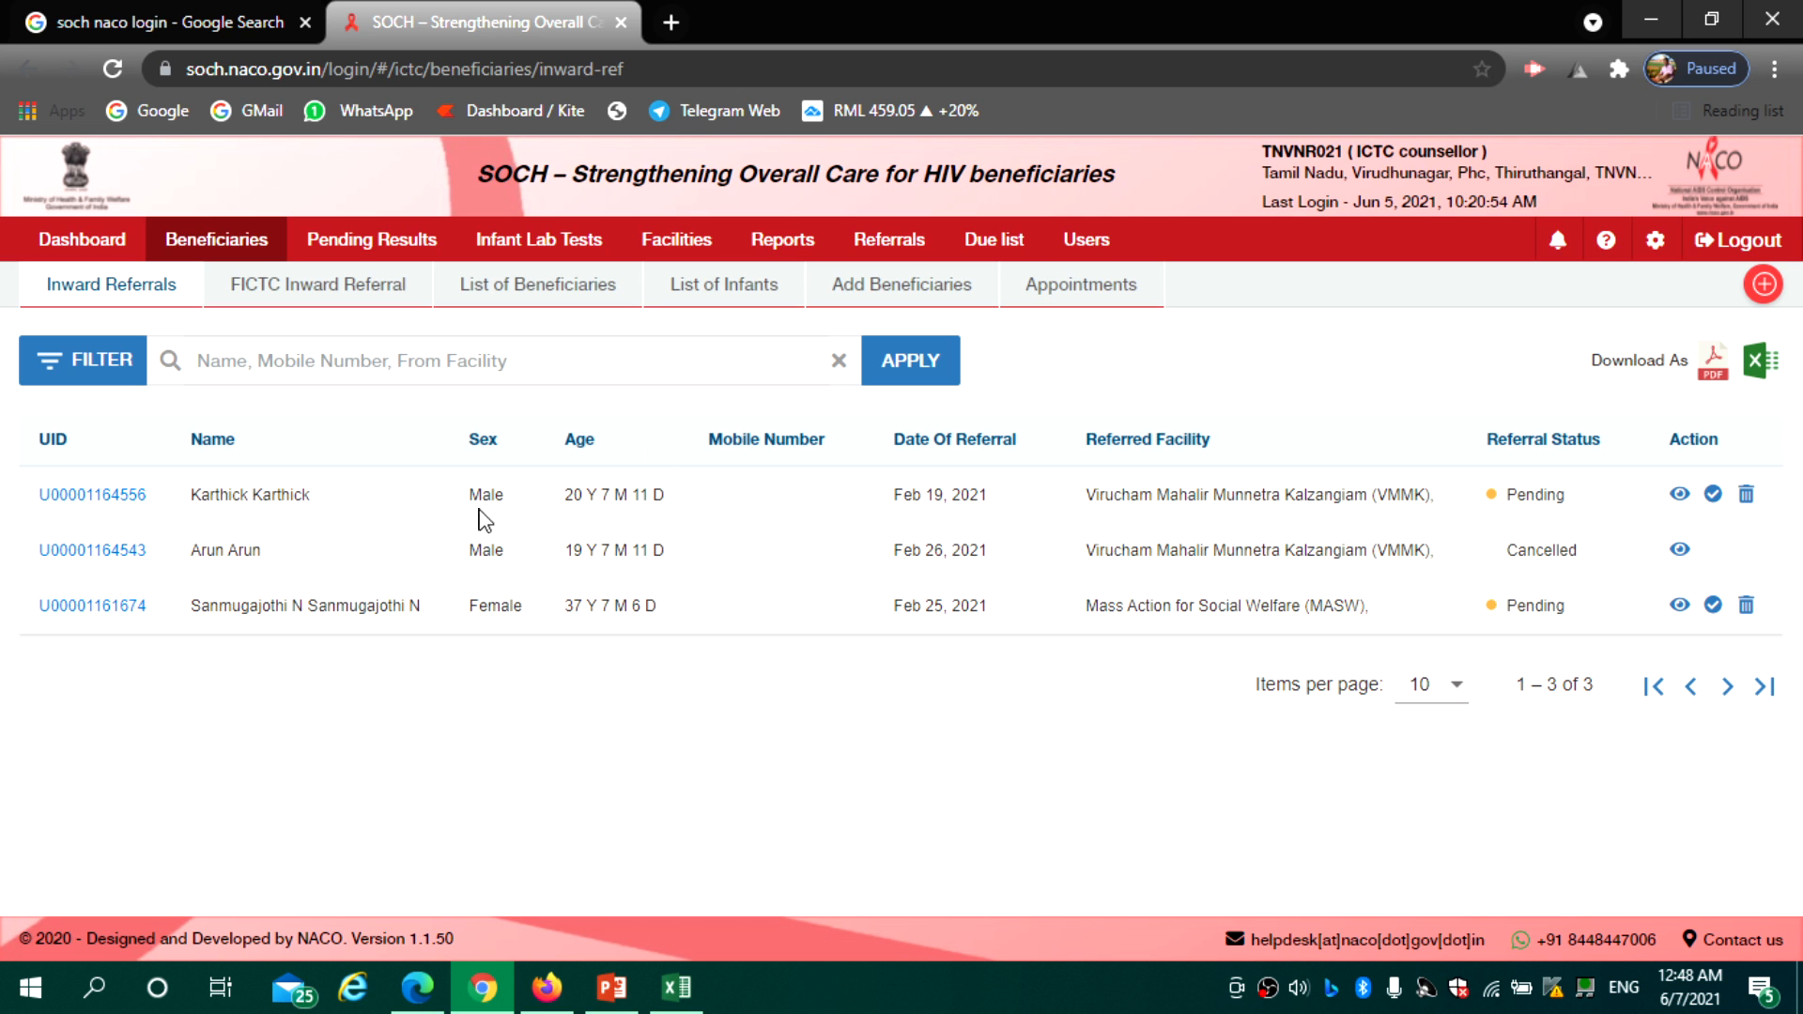
View the first pending referral's beneficiary details, close the panel, and accept that referral
left_click(86, 500)
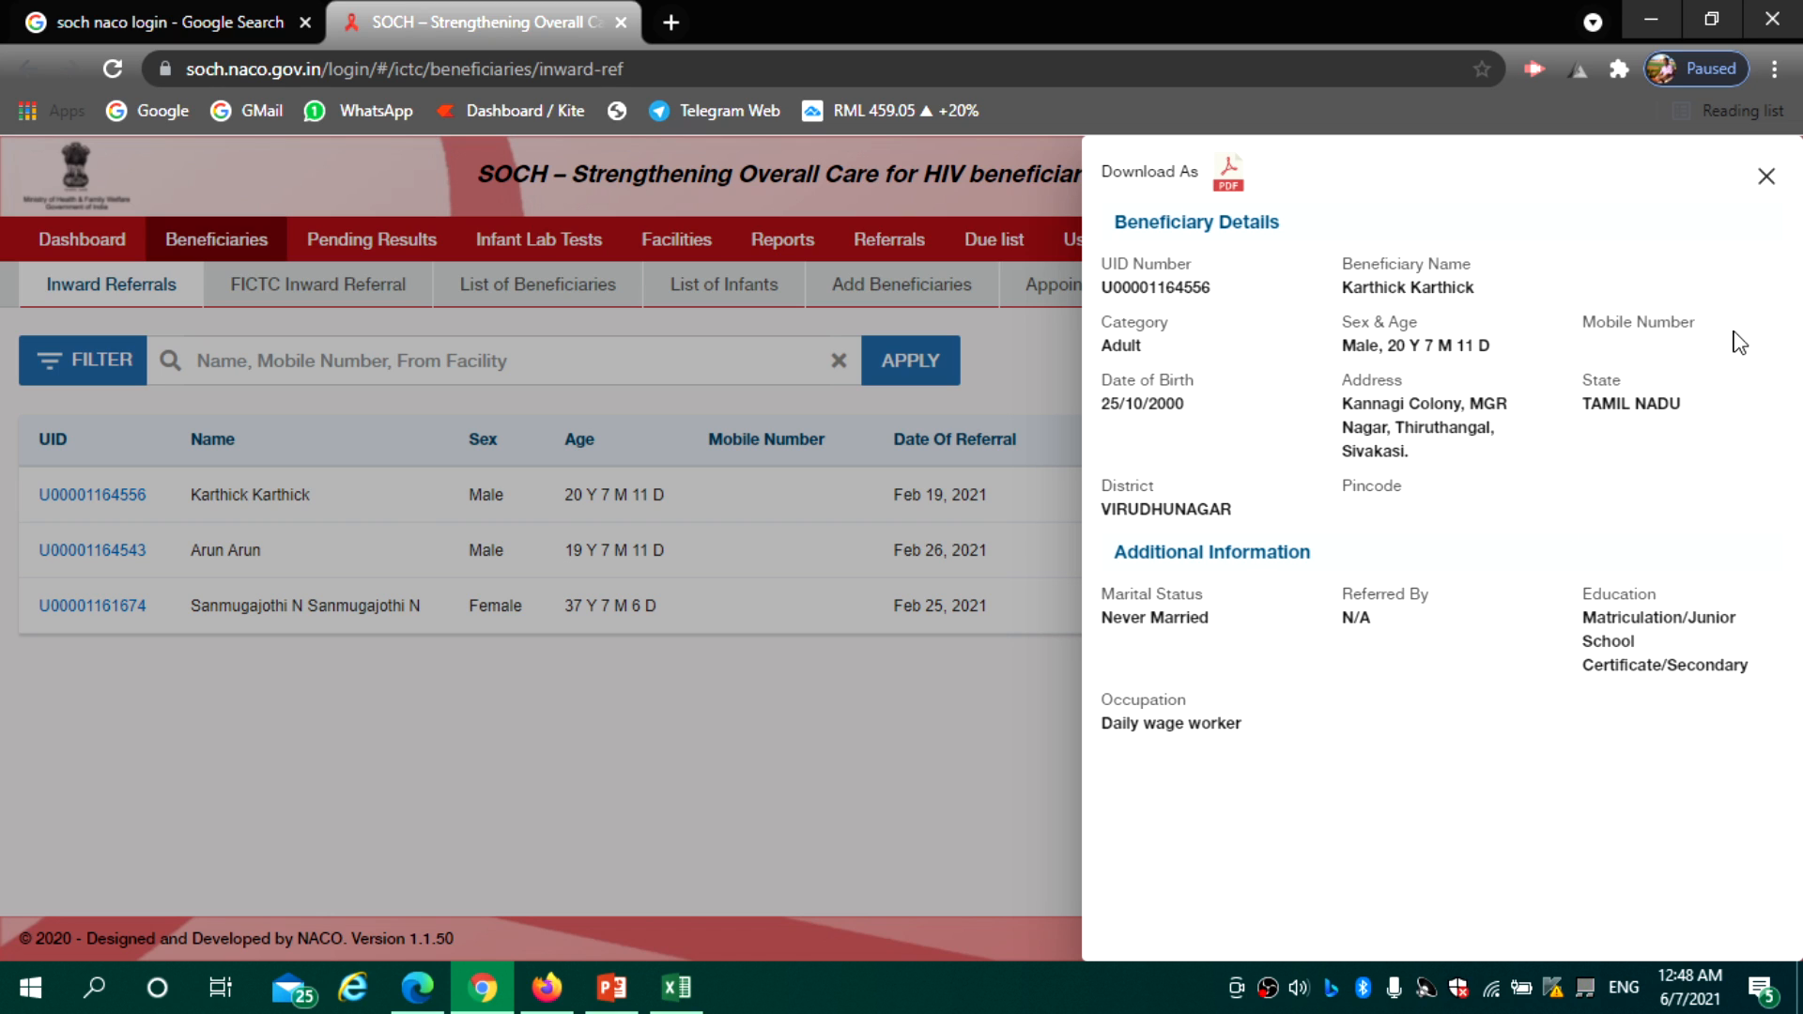
left_click(1764, 179)
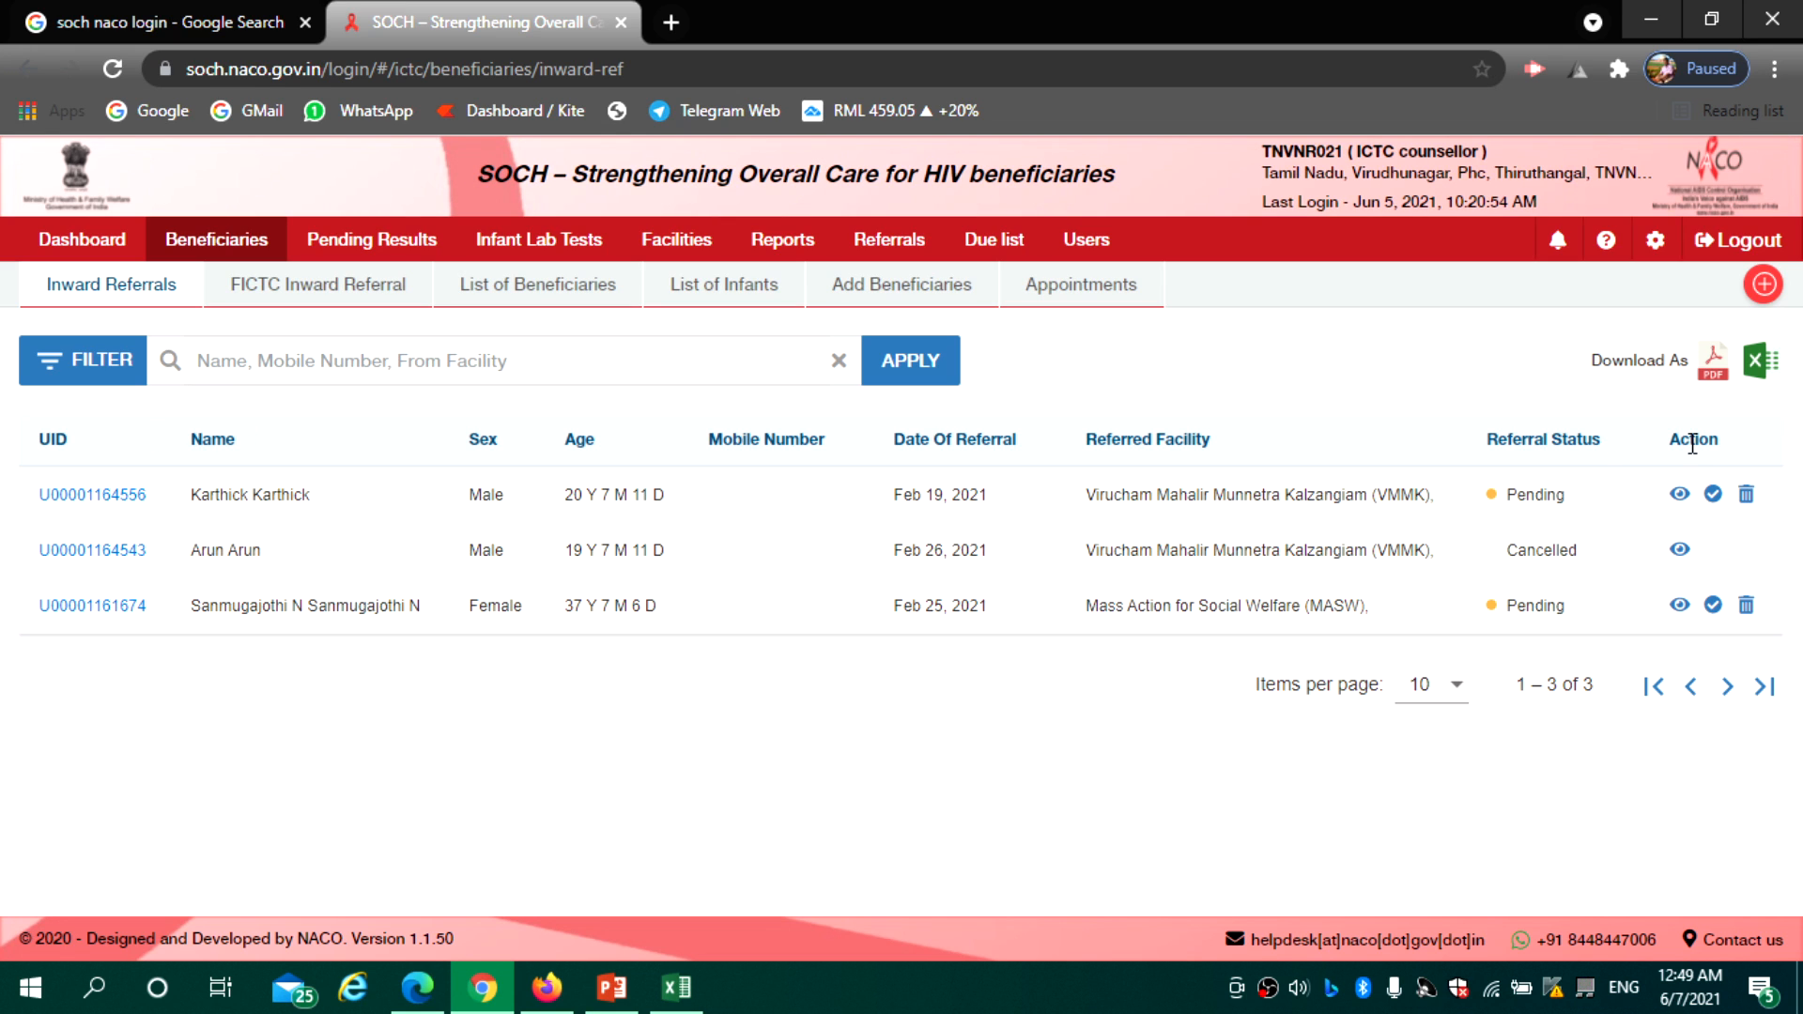
left_click(1711, 500)
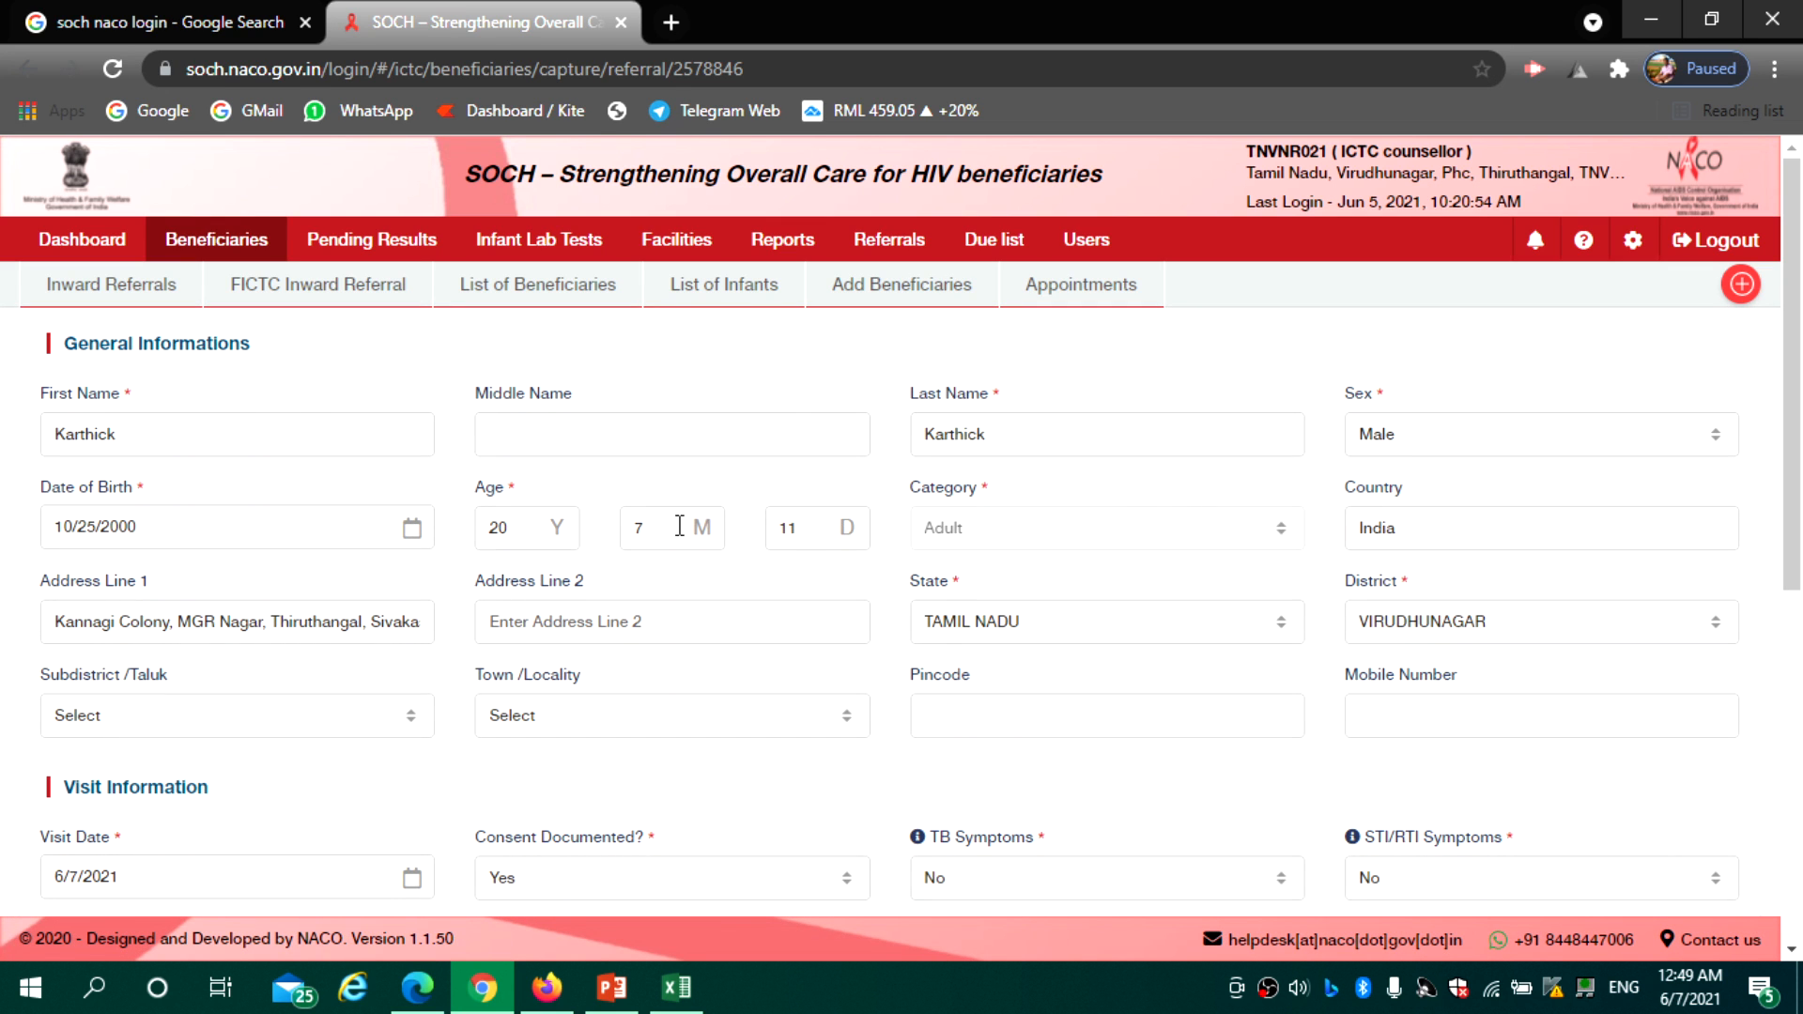
Set Consent Documented to Yes, with TB and STI/RTI Symptoms both No
left_click_drag(1795, 401, 1800, 519)
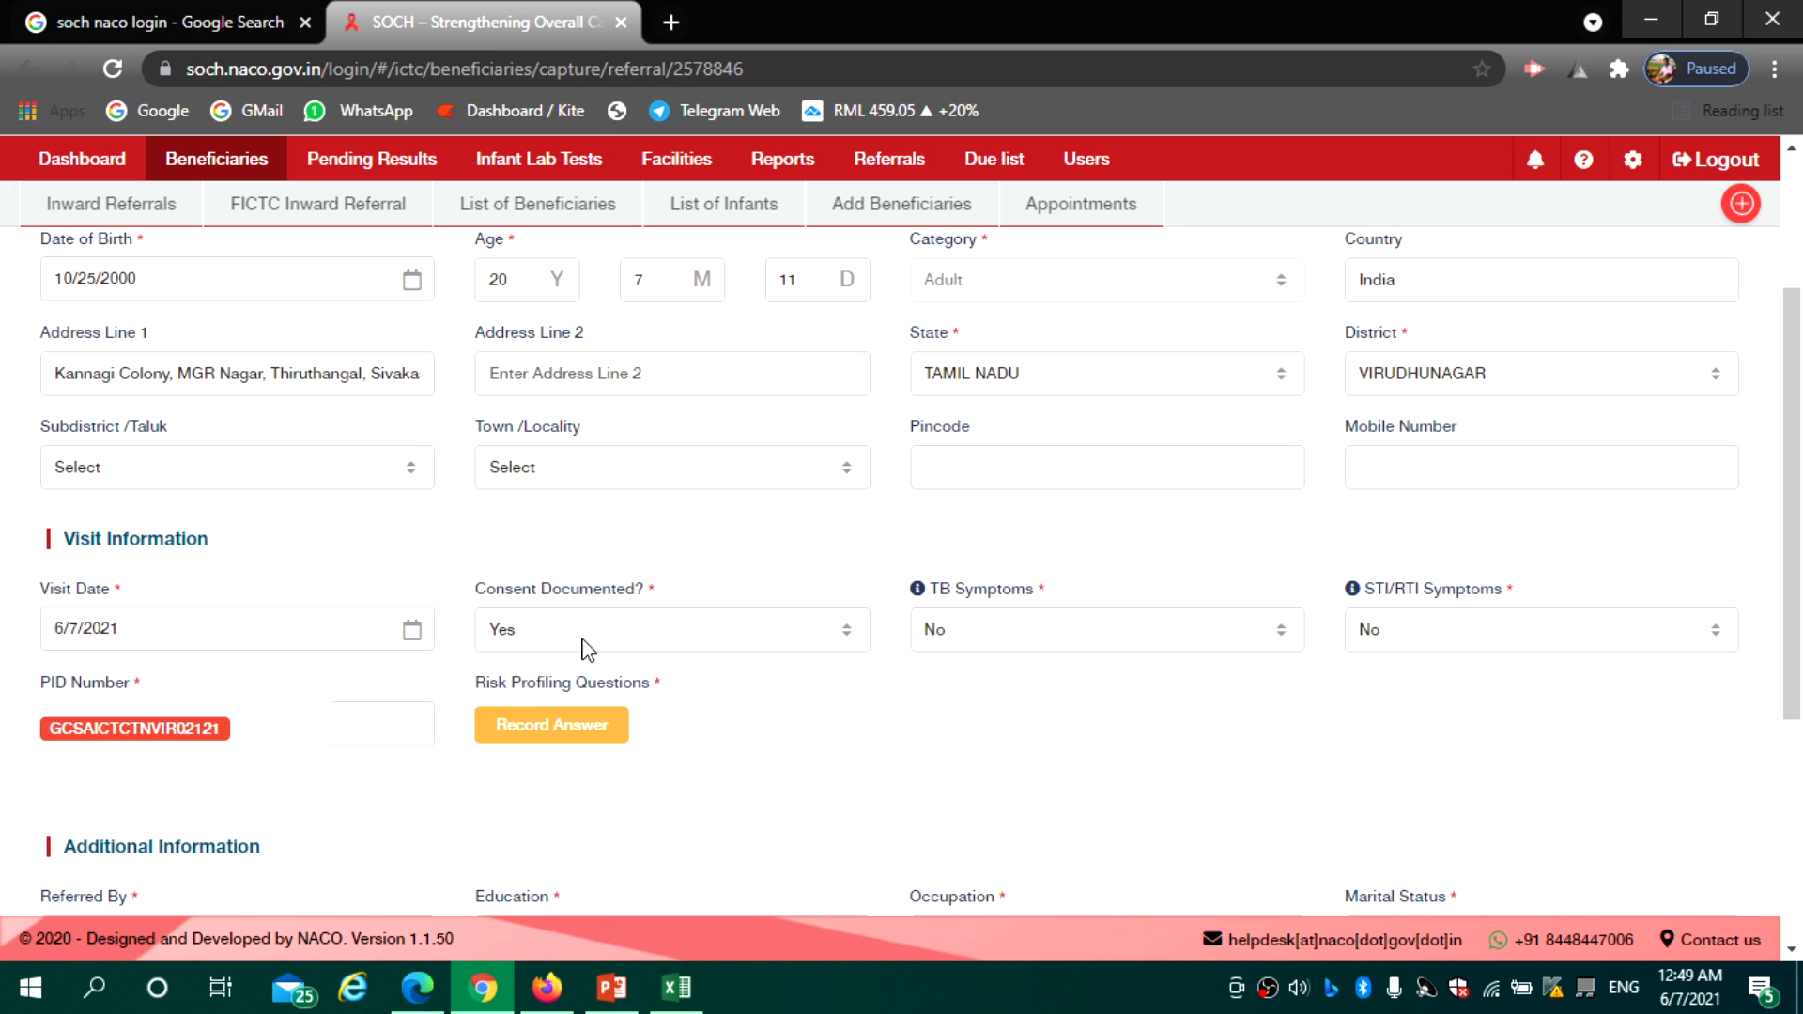
left_click(623, 636)
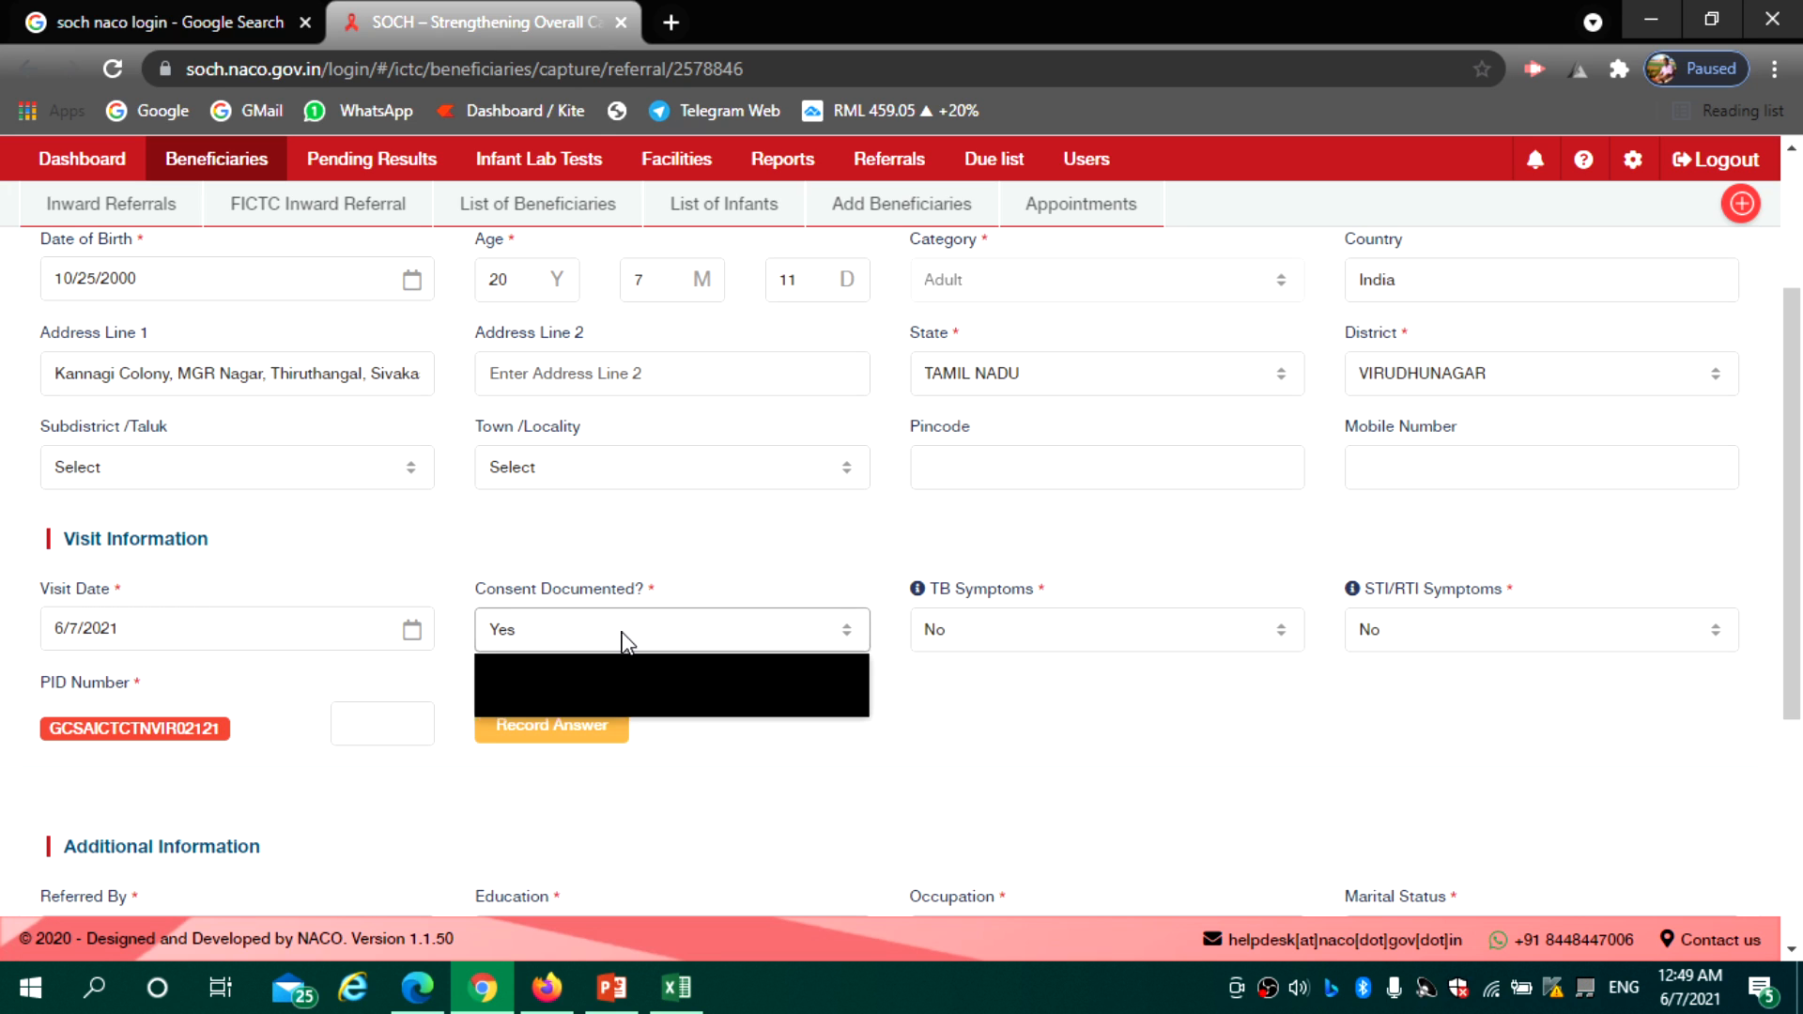
left_click(606, 688)
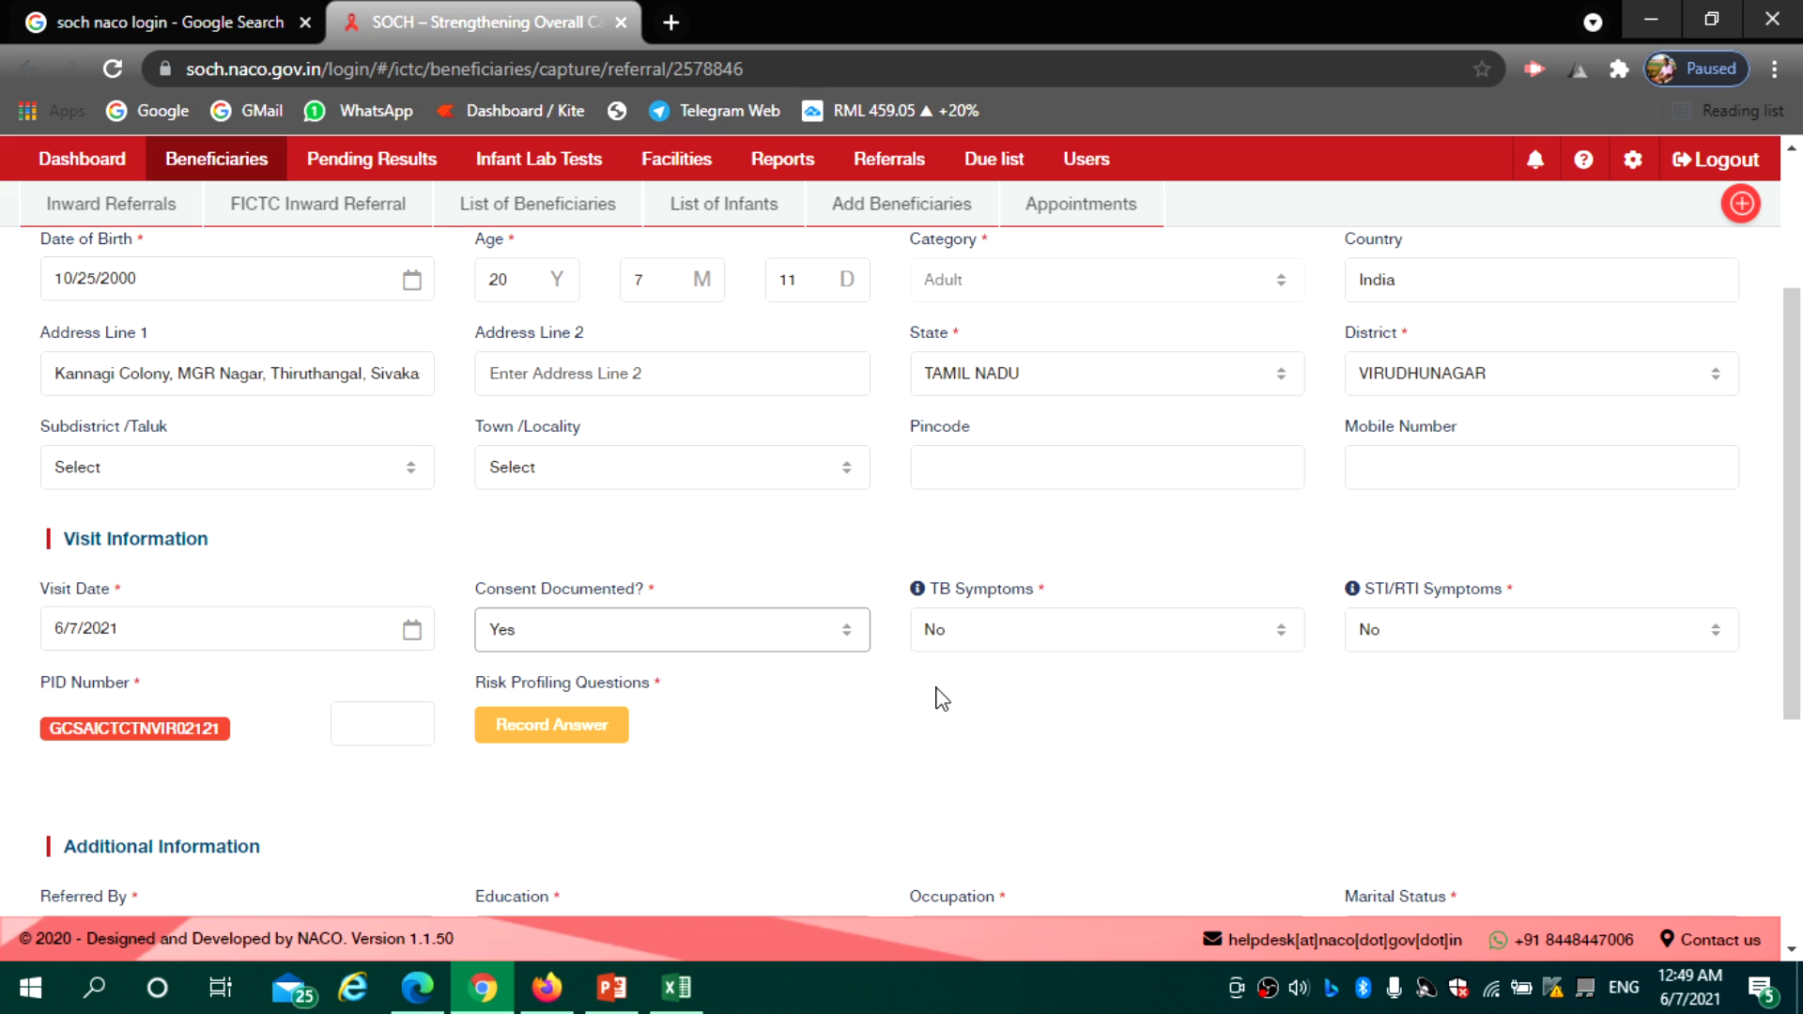
left_click(1008, 629)
left_click(979, 690)
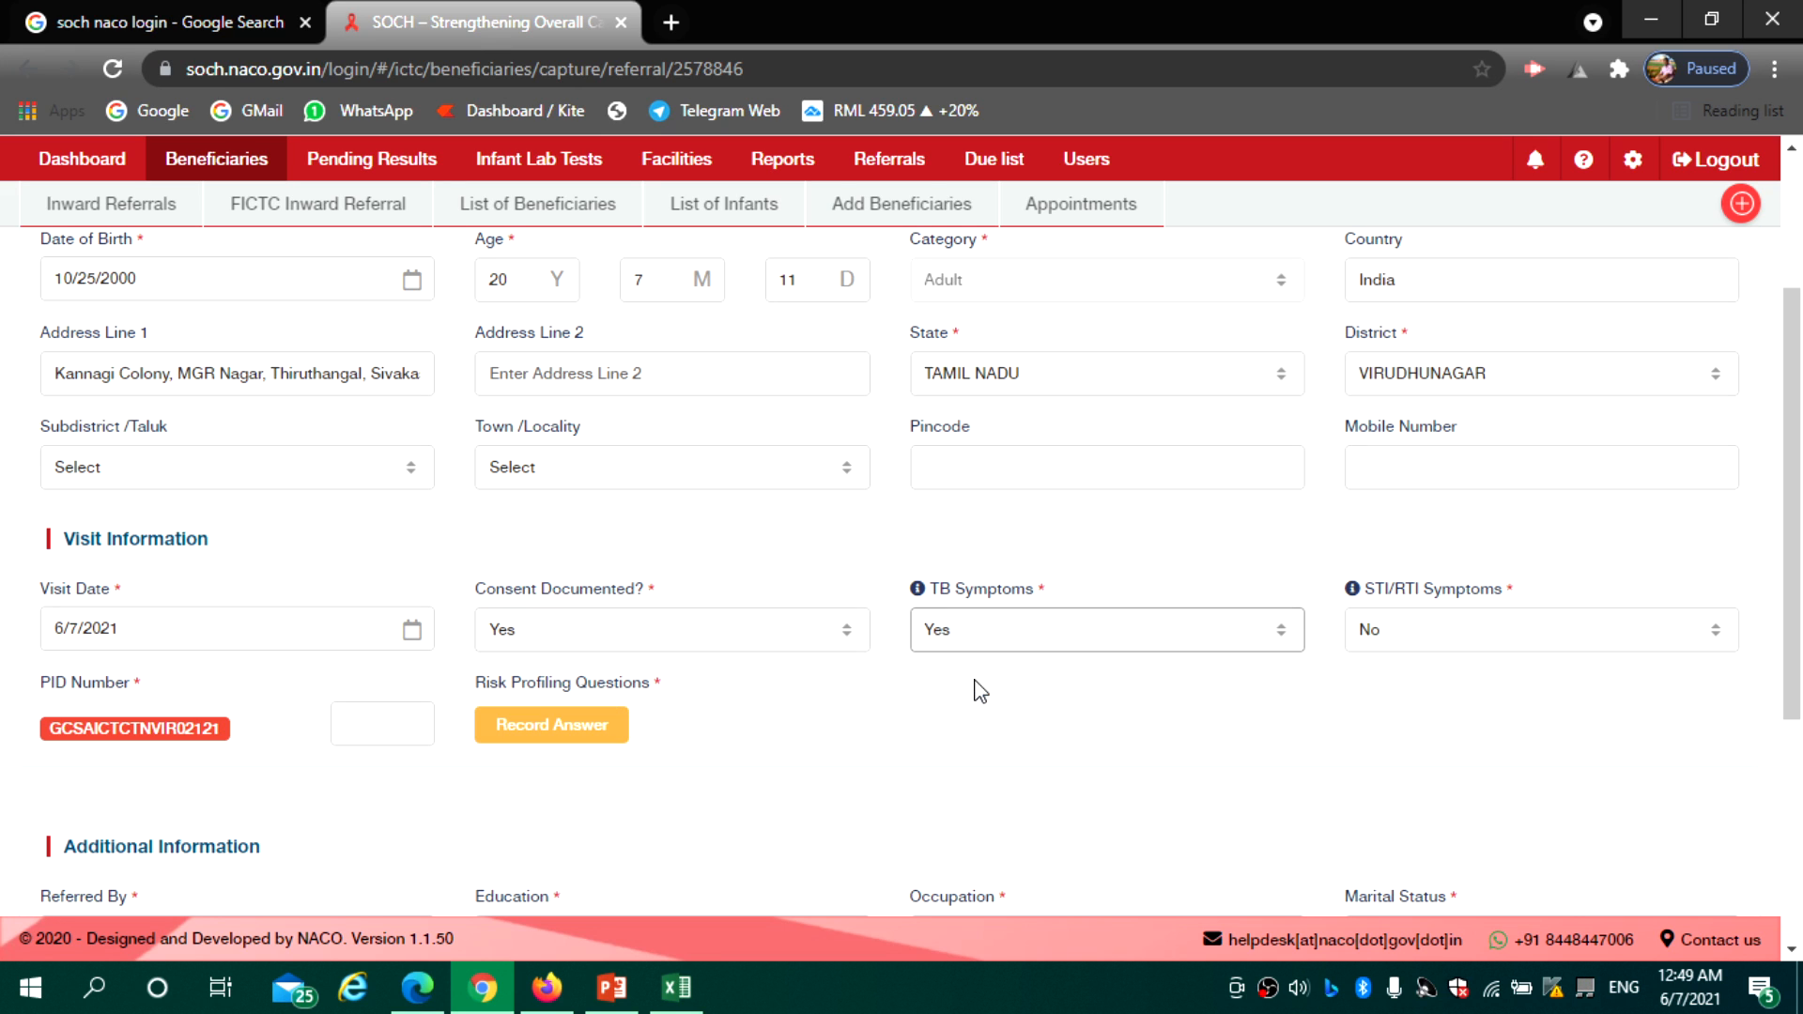
left_click(1413, 646)
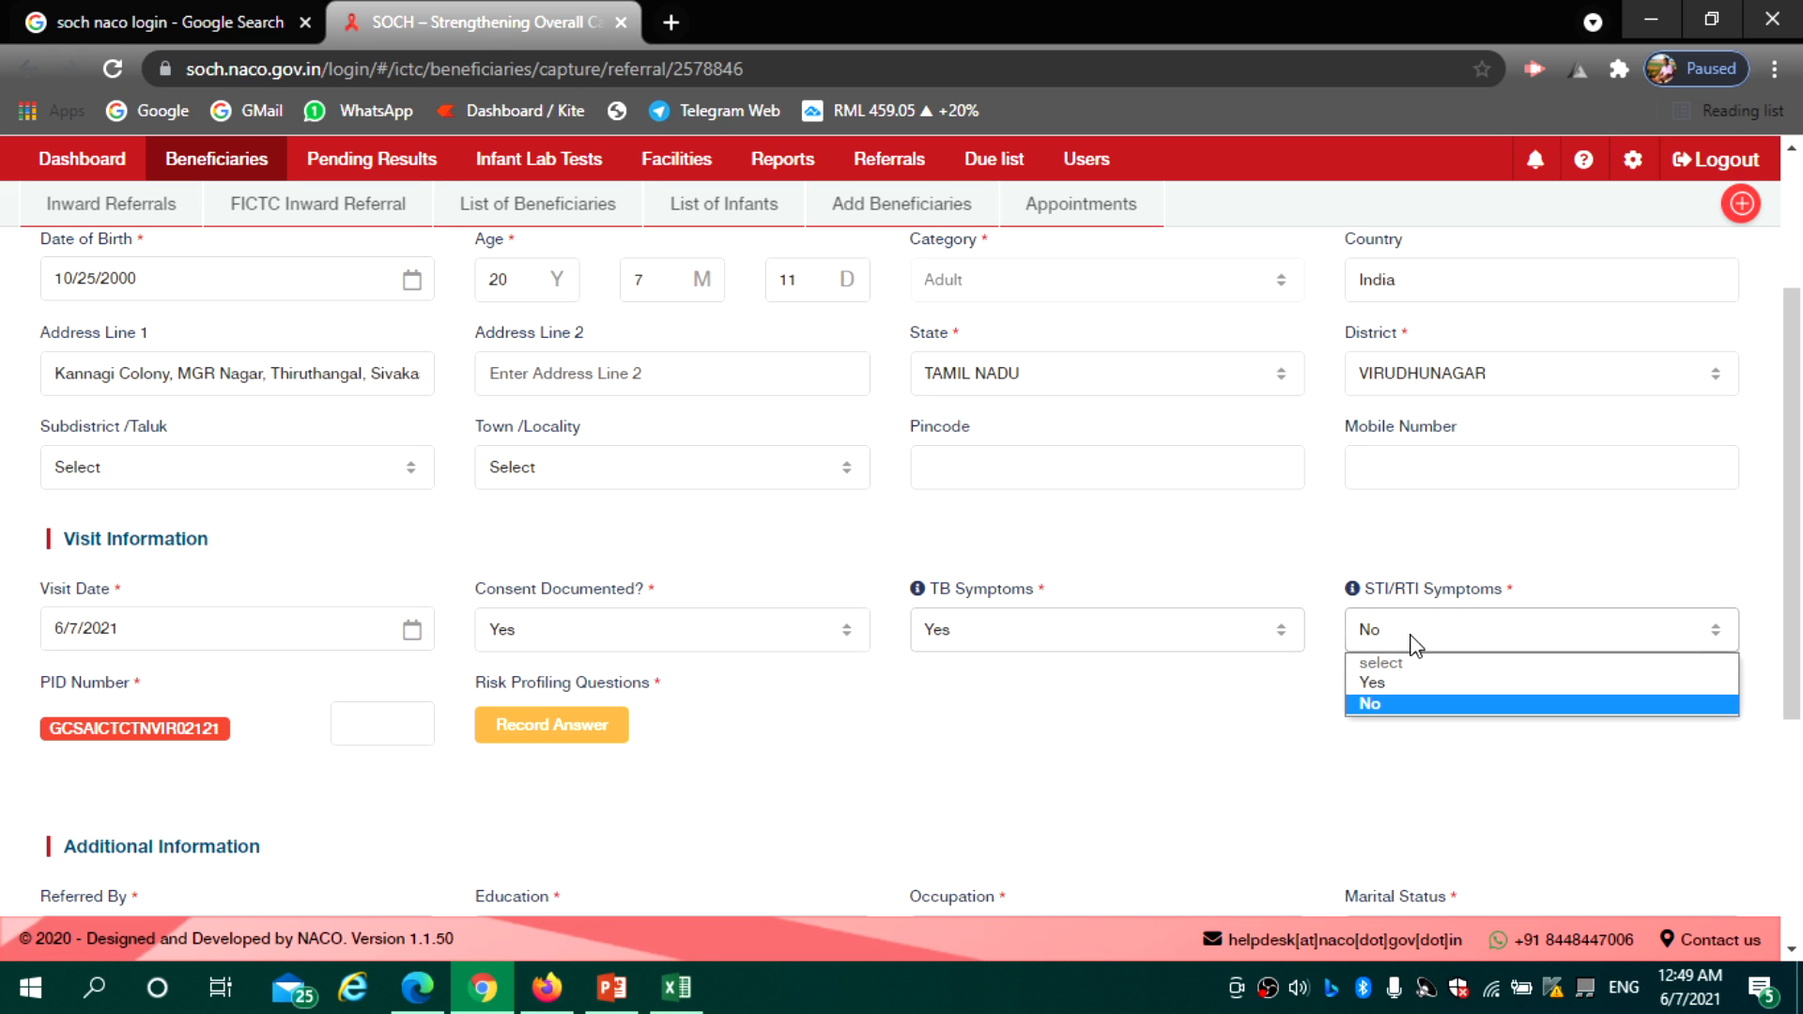
left_click(1369, 703)
left_click(1124, 644)
left_click(1080, 705)
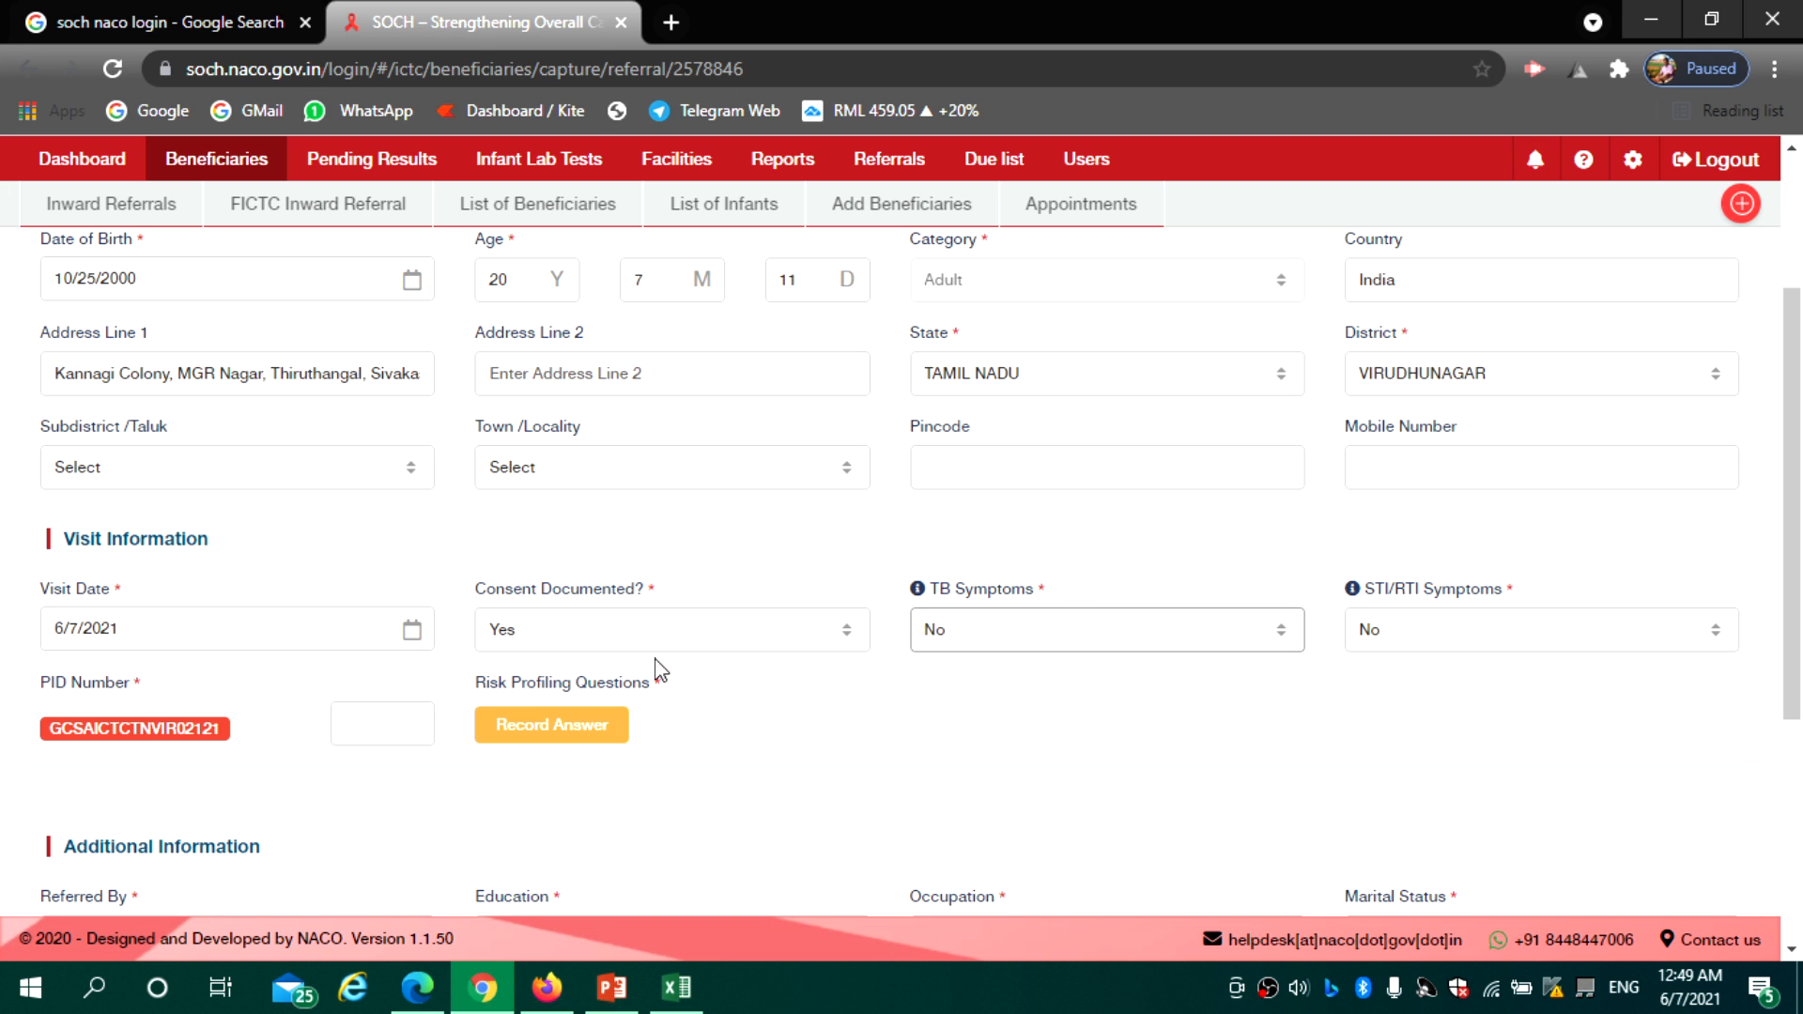
scroll(1799, 517, "down", 3)
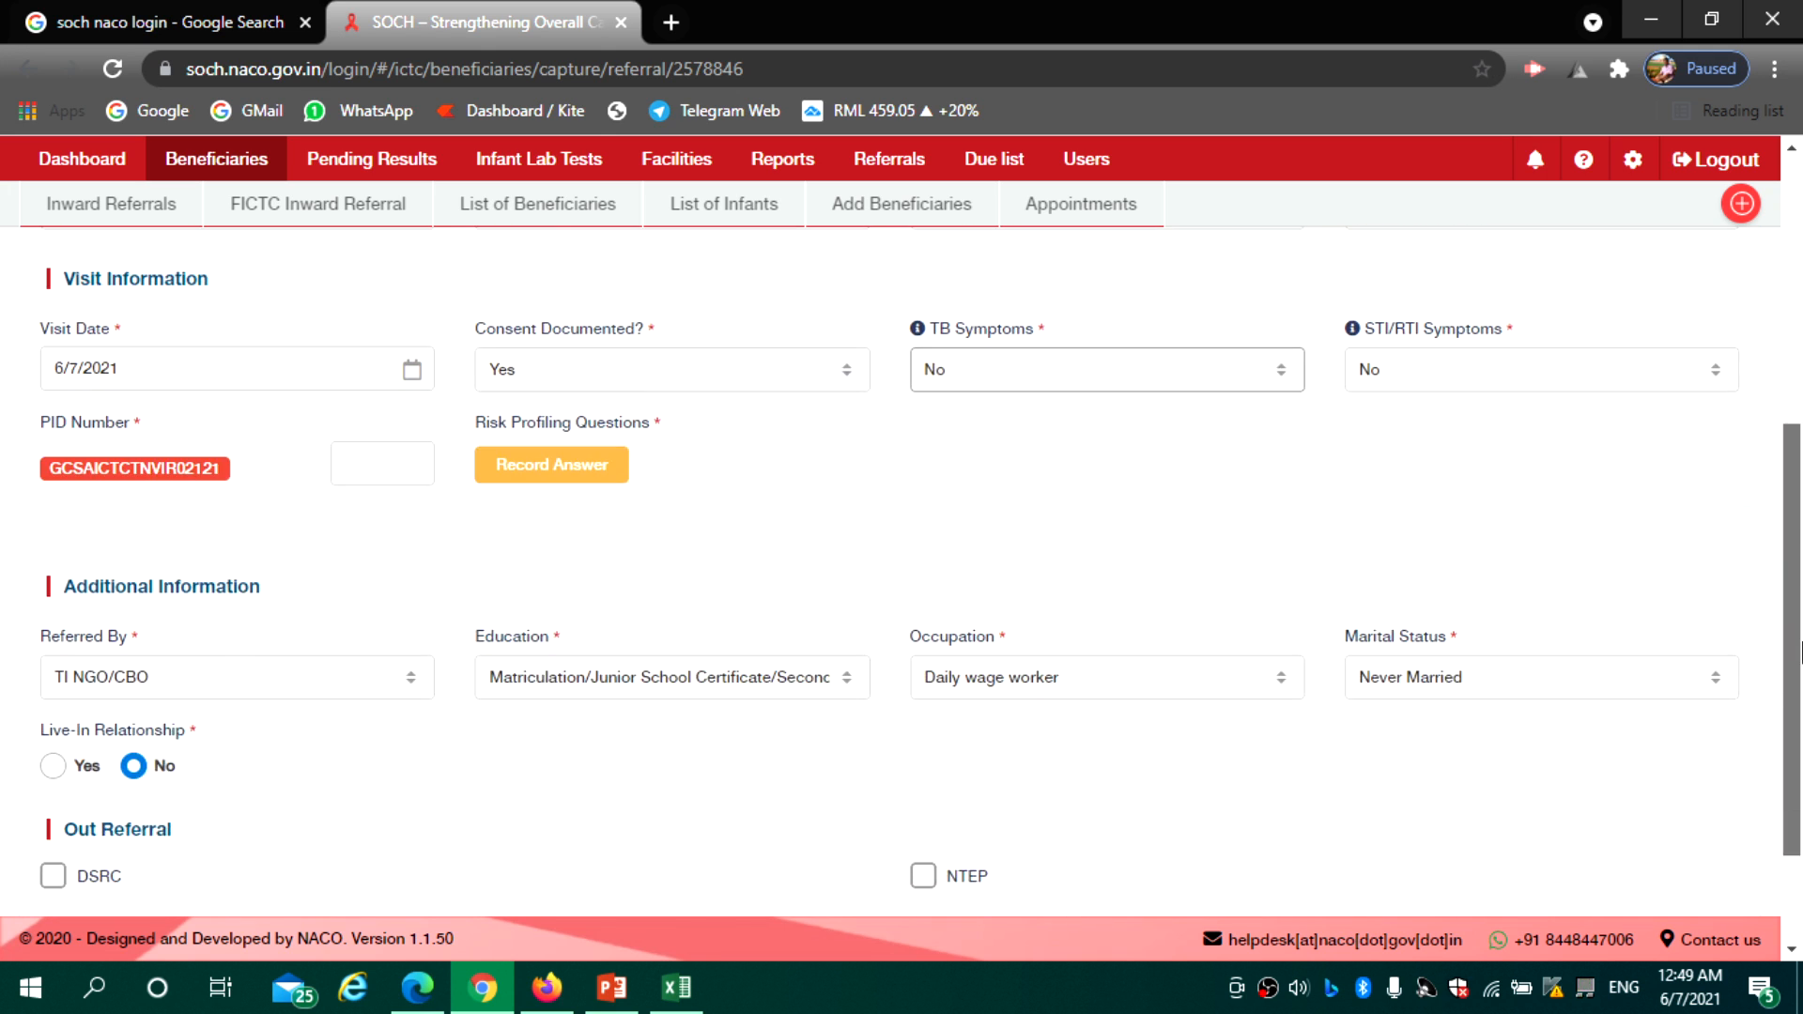
Enter the number beside the PID, then cancel the Risk Profiling Questions without answering
left_click(381, 460)
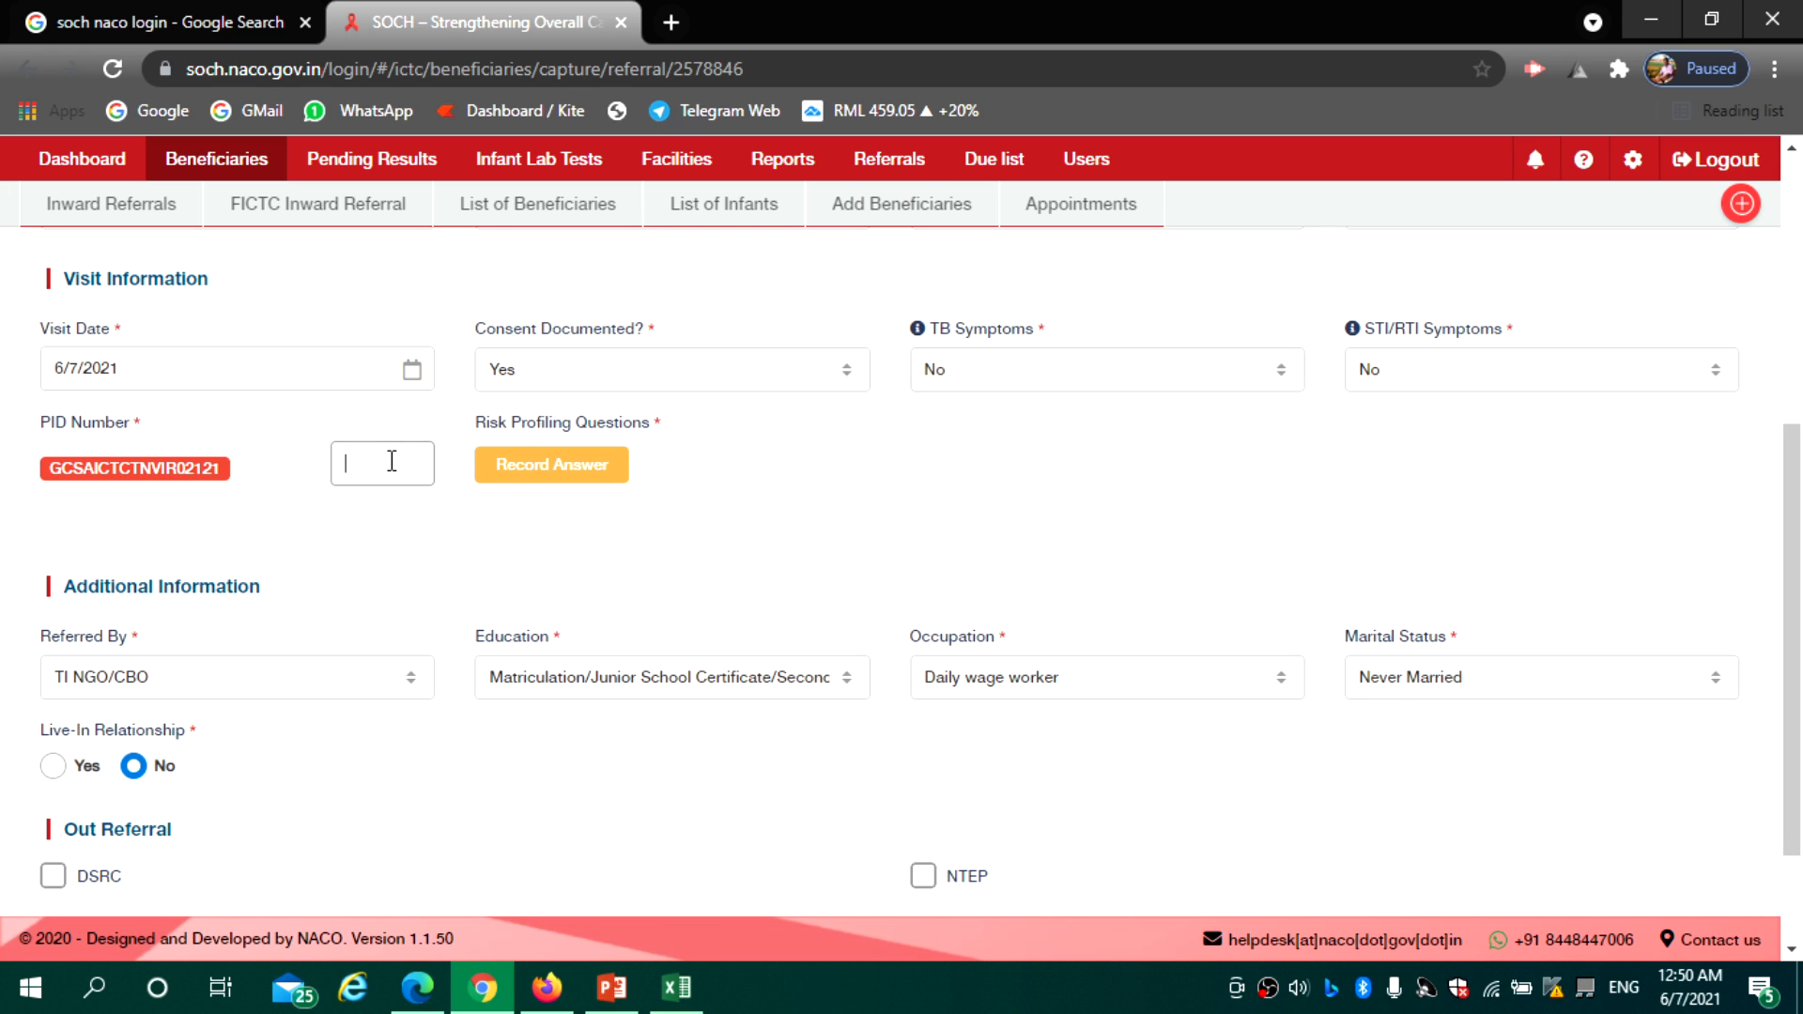
left_click(534, 463)
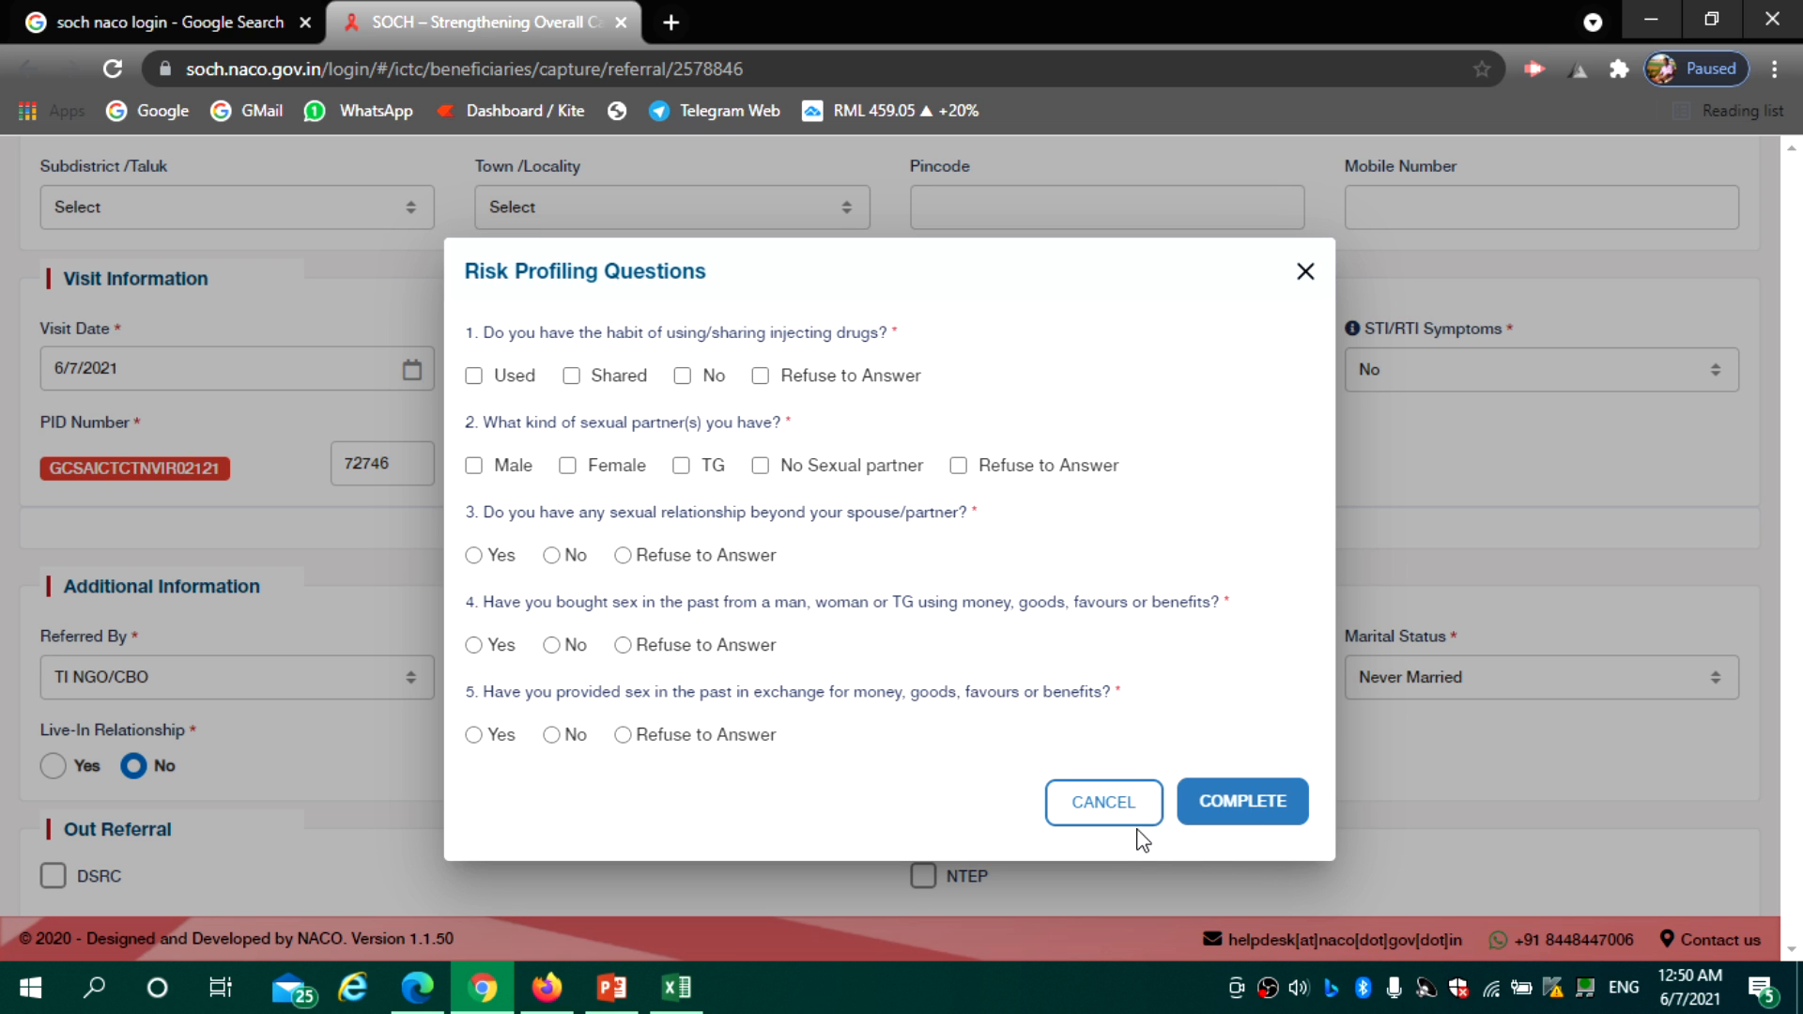
left_click(1112, 805)
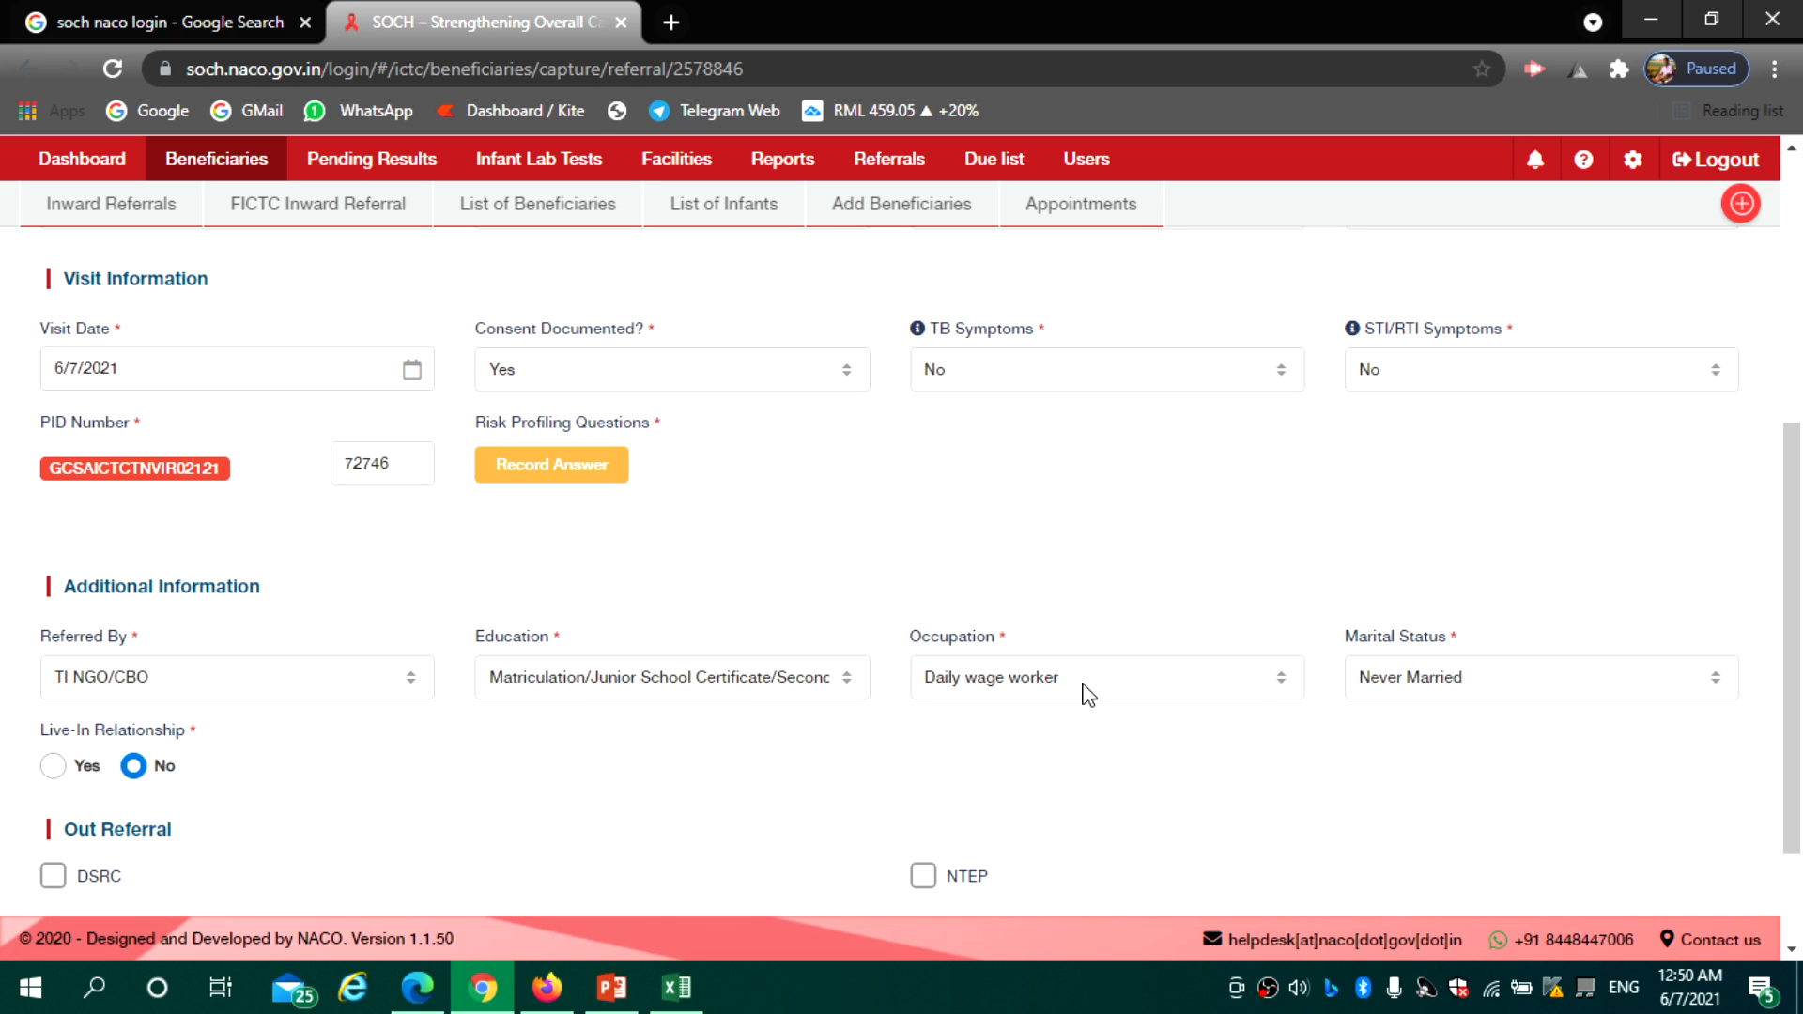
Set TB and STI/RTI Symptoms to Yes and edit the DSRC and NTEP referral facility fields
left_click_drag(1796, 647, 1801, 770)
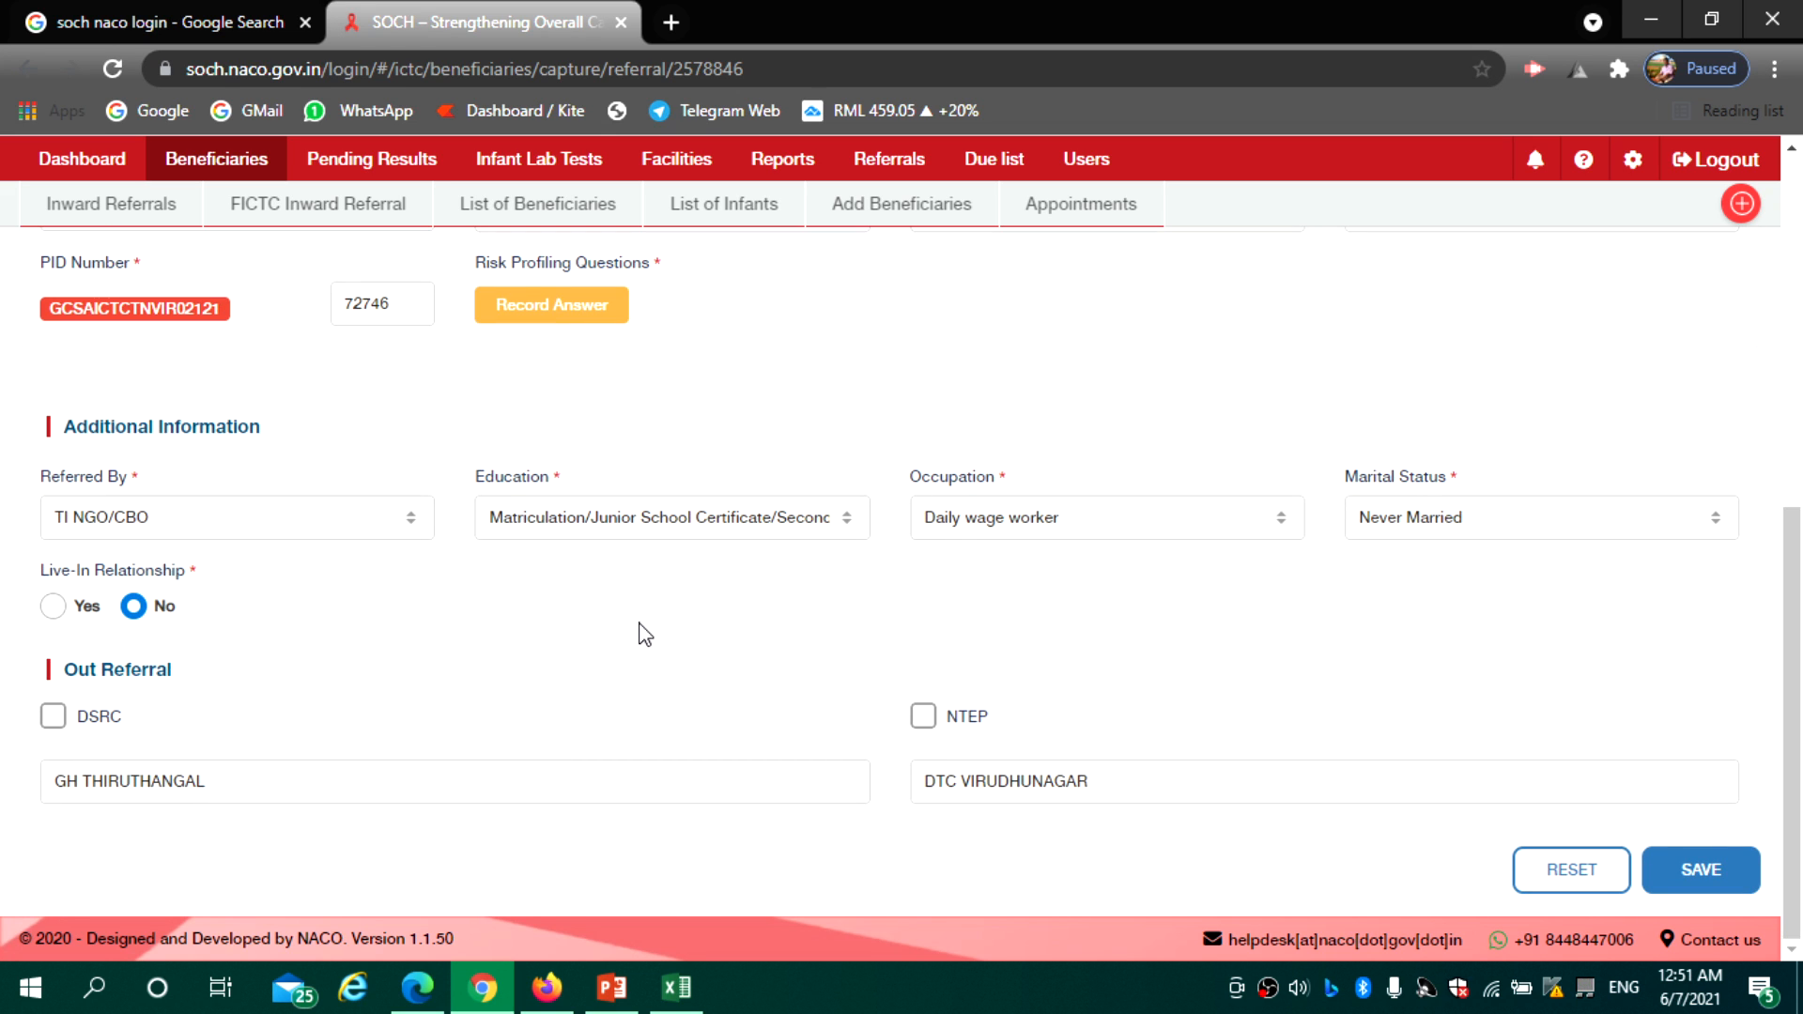
left_click_drag(1797, 512, 1797, 330)
left_click(1180, 572)
left_click(1140, 607)
left_click(1444, 555)
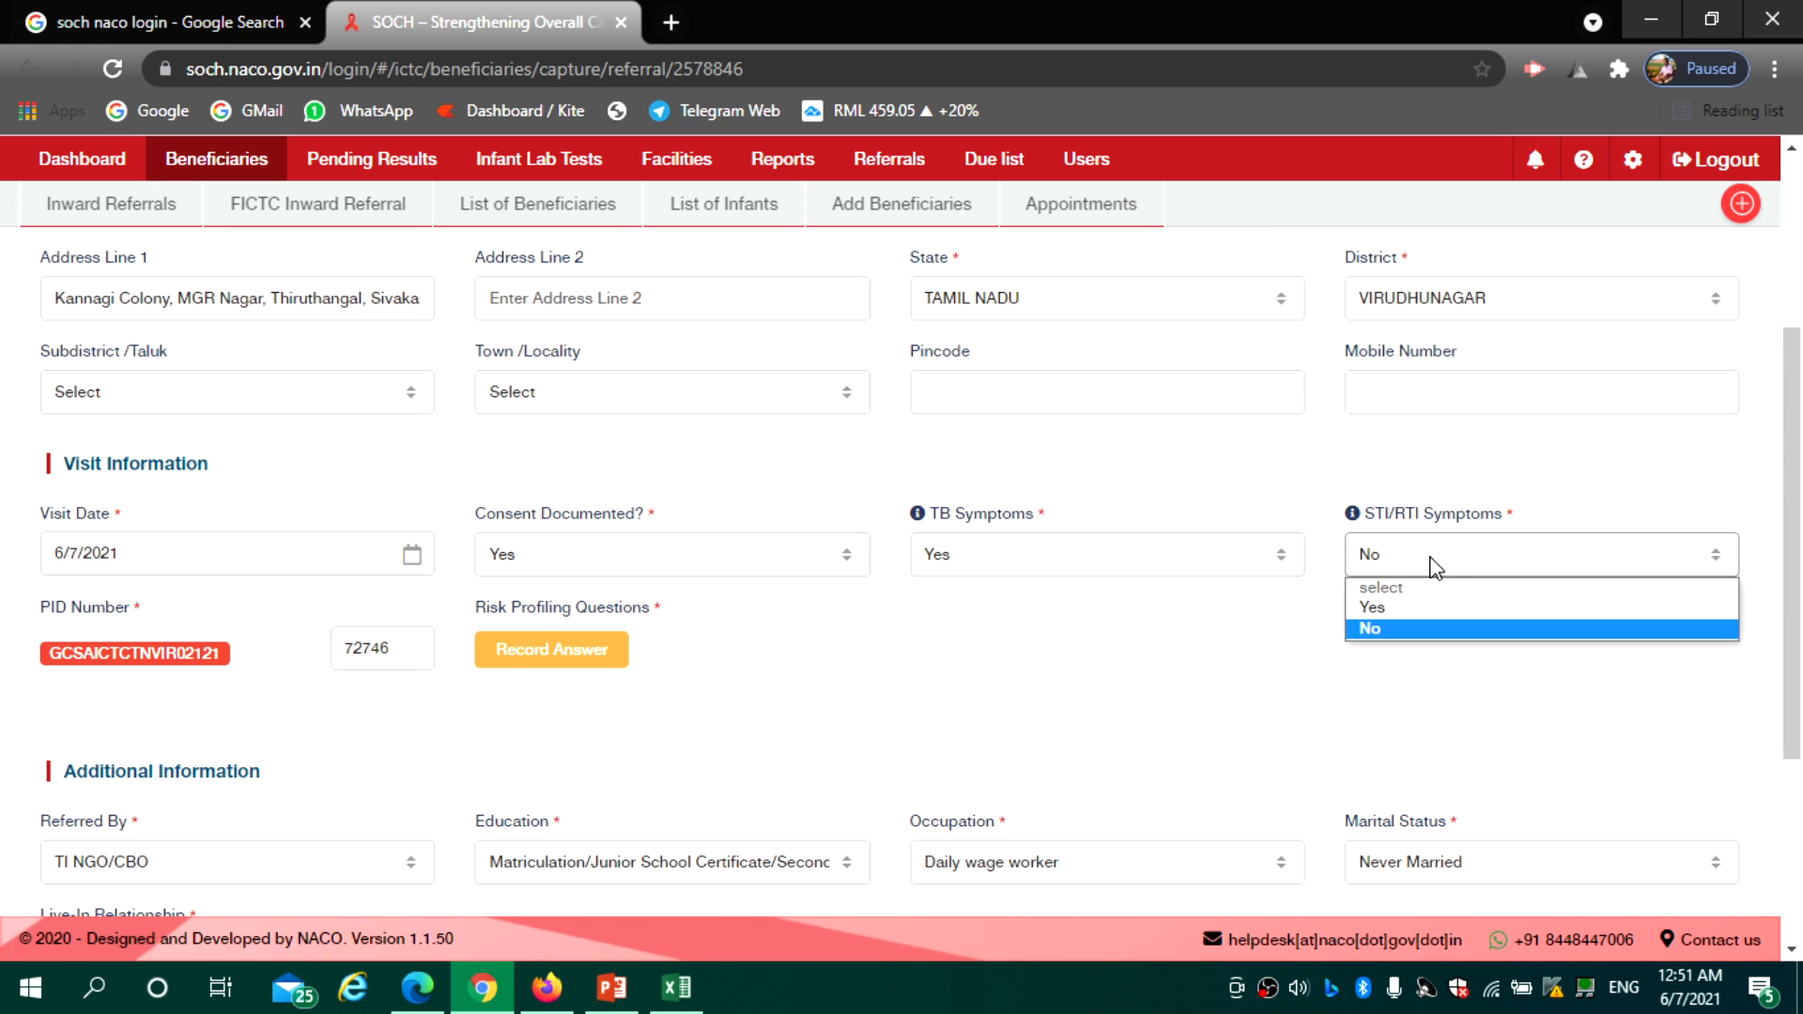
left_click(1418, 608)
left_click_drag(1793, 527, 1801, 723)
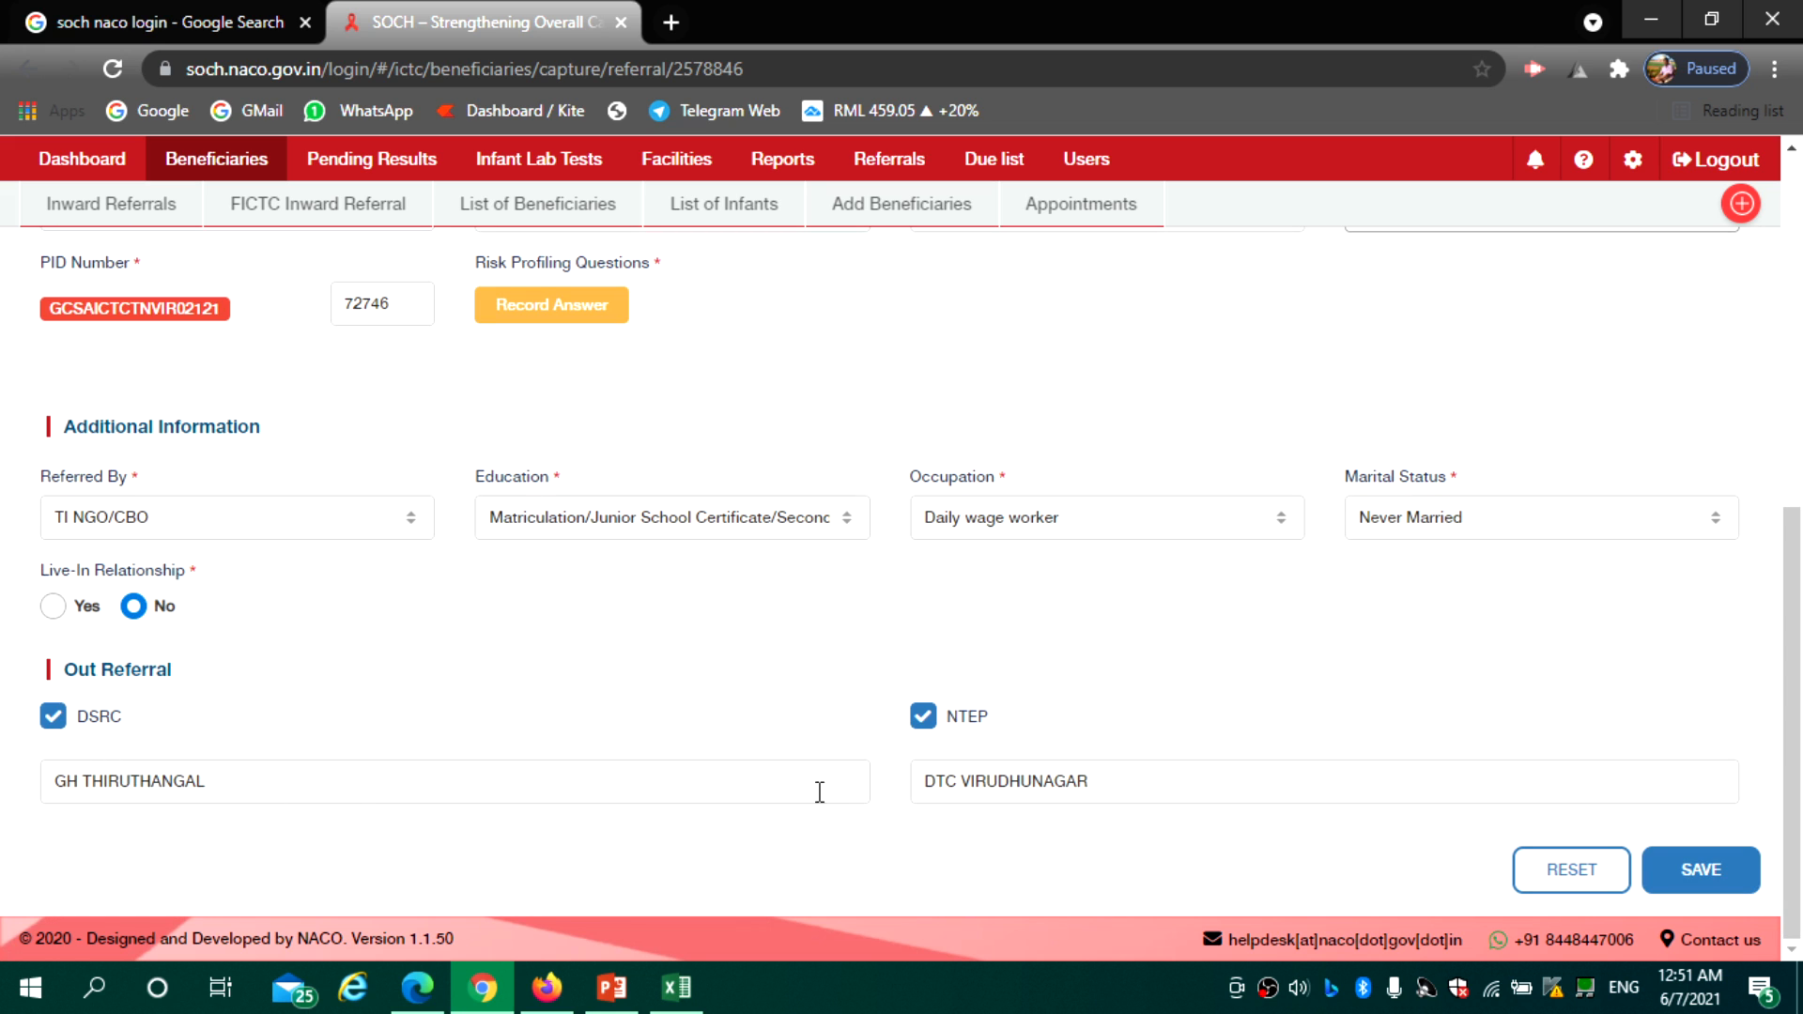
left_click(174, 782)
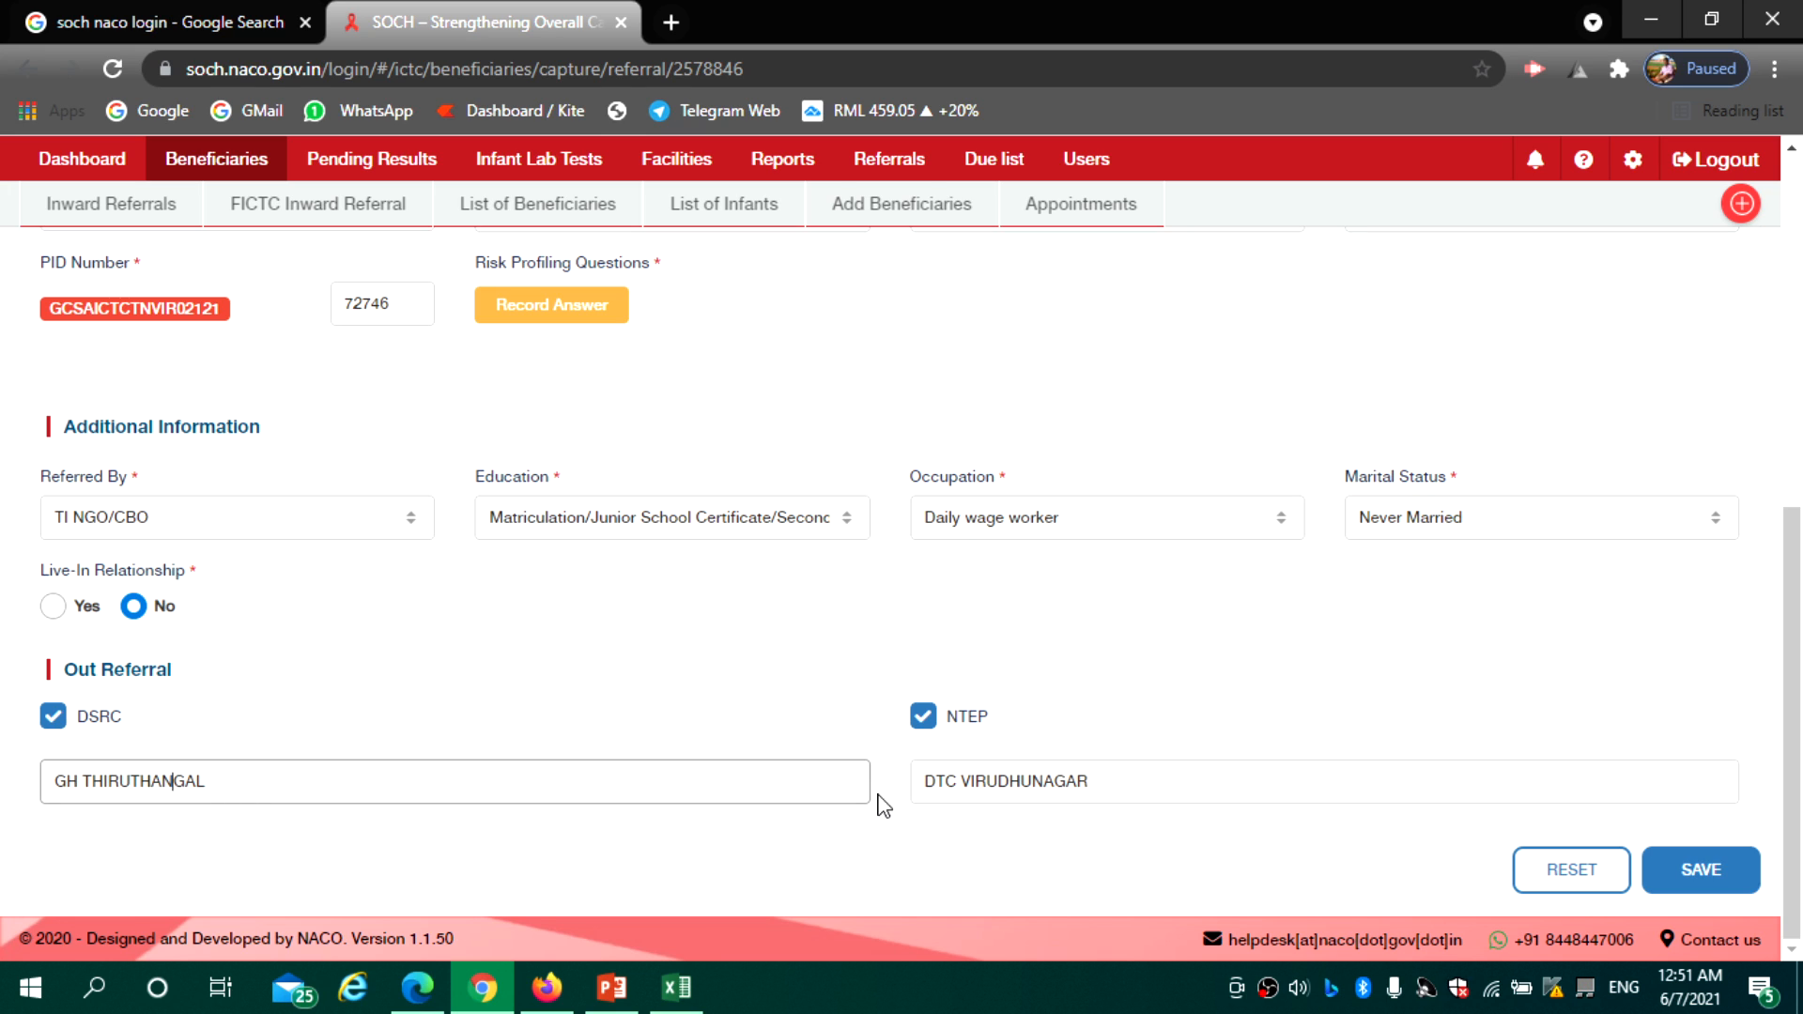
left_click(947, 781)
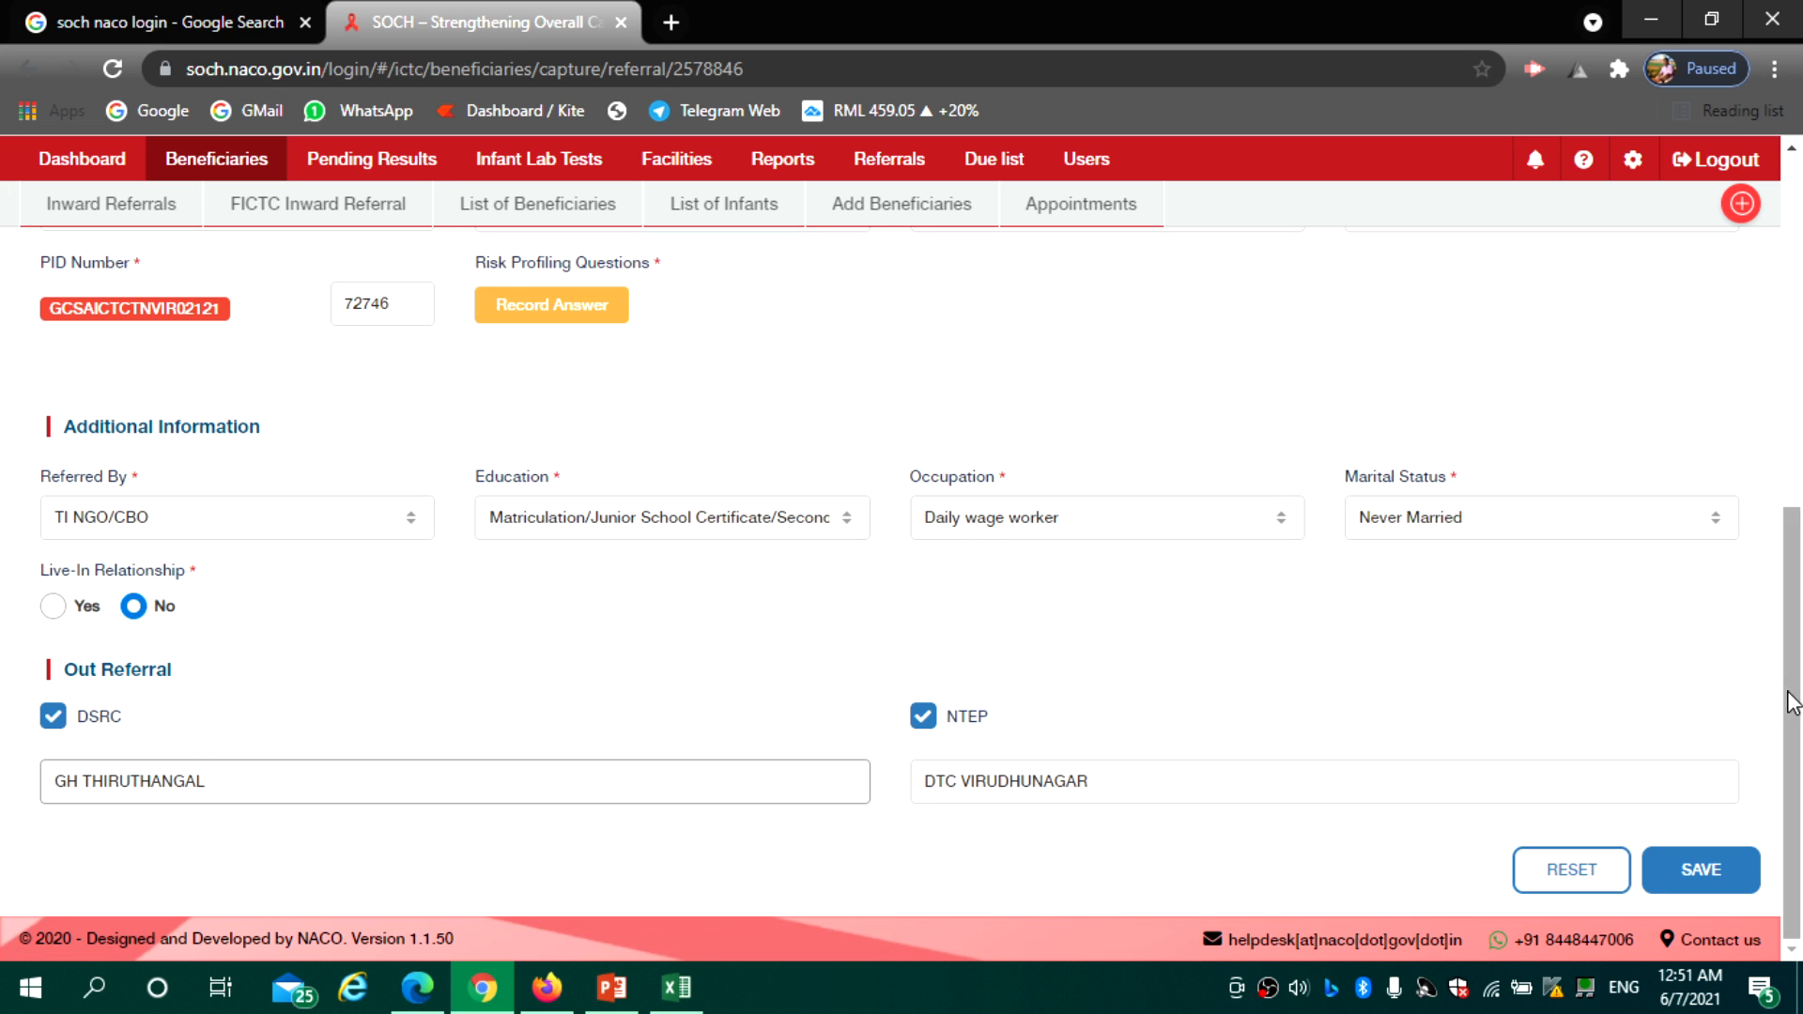
mouse_move(1796, 695)
left_mouse_down()
mouse_move(1796, 613)
mouse_move(1795, 727)
left_mouse_up()
Reset the referral form, view the Inward Referrals list, and log out of SOCH
left_click(1582, 875)
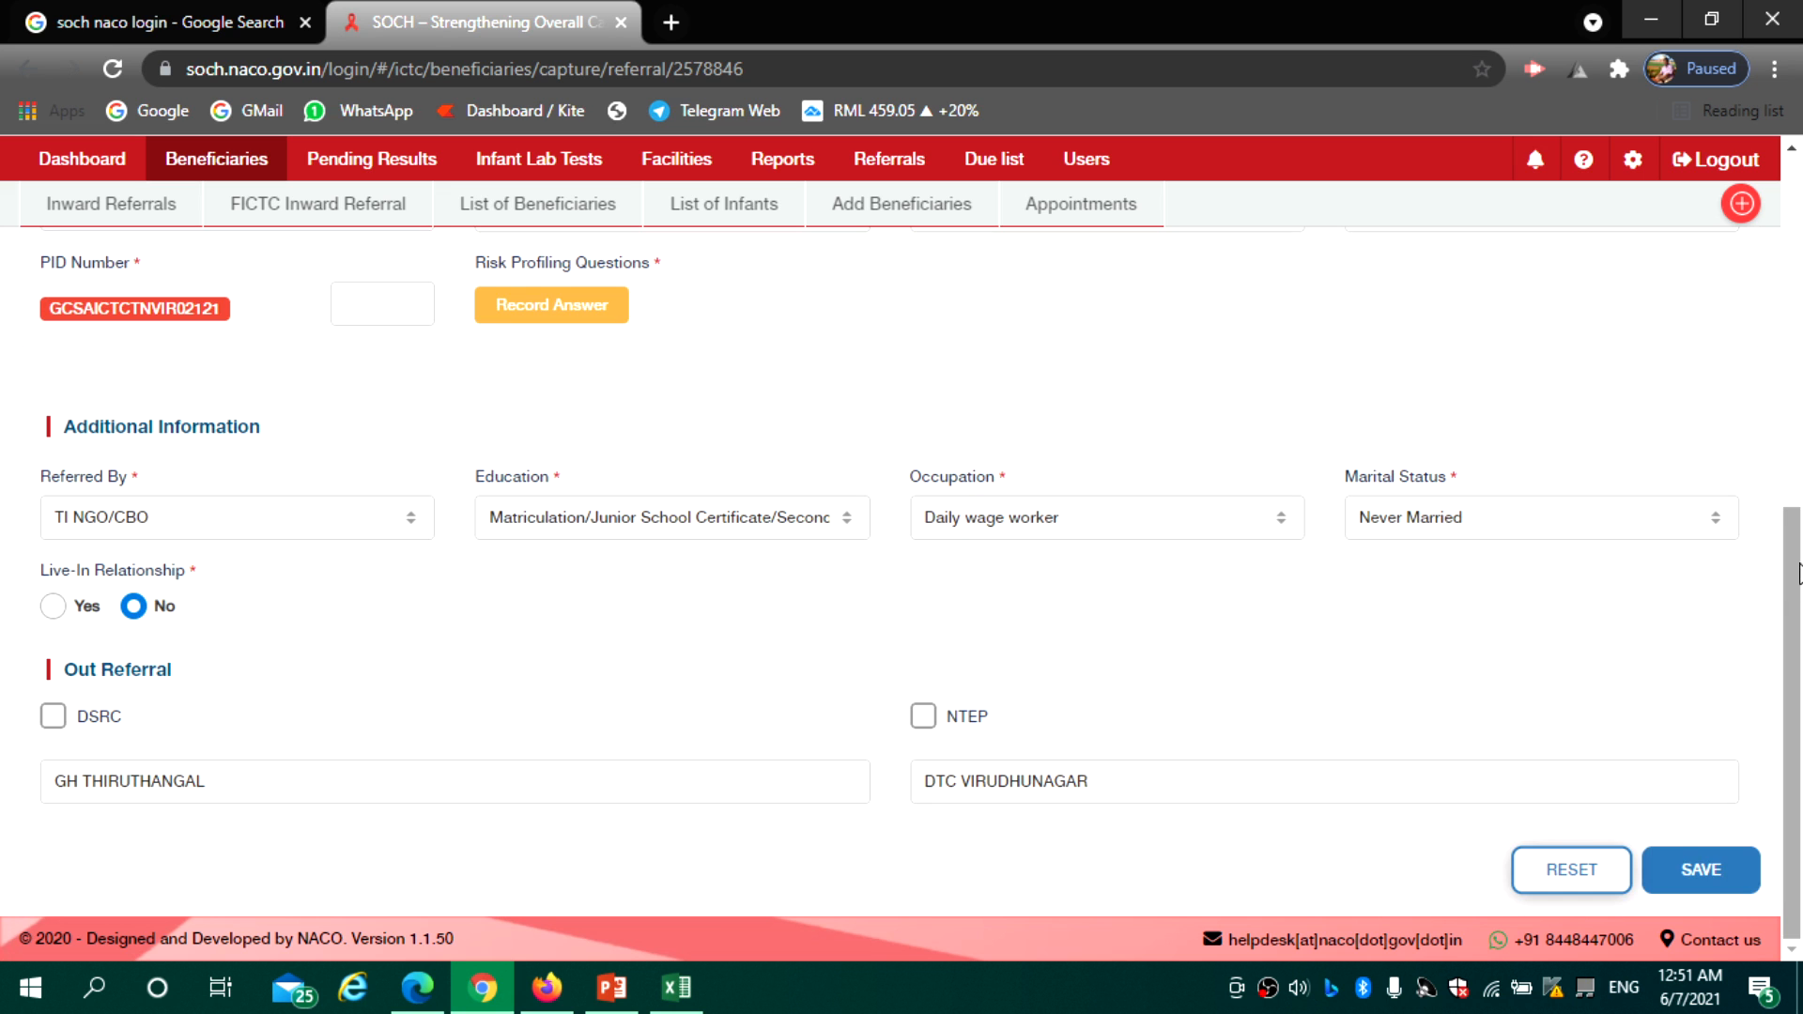
left_click_drag(1795, 587, 1799, 178)
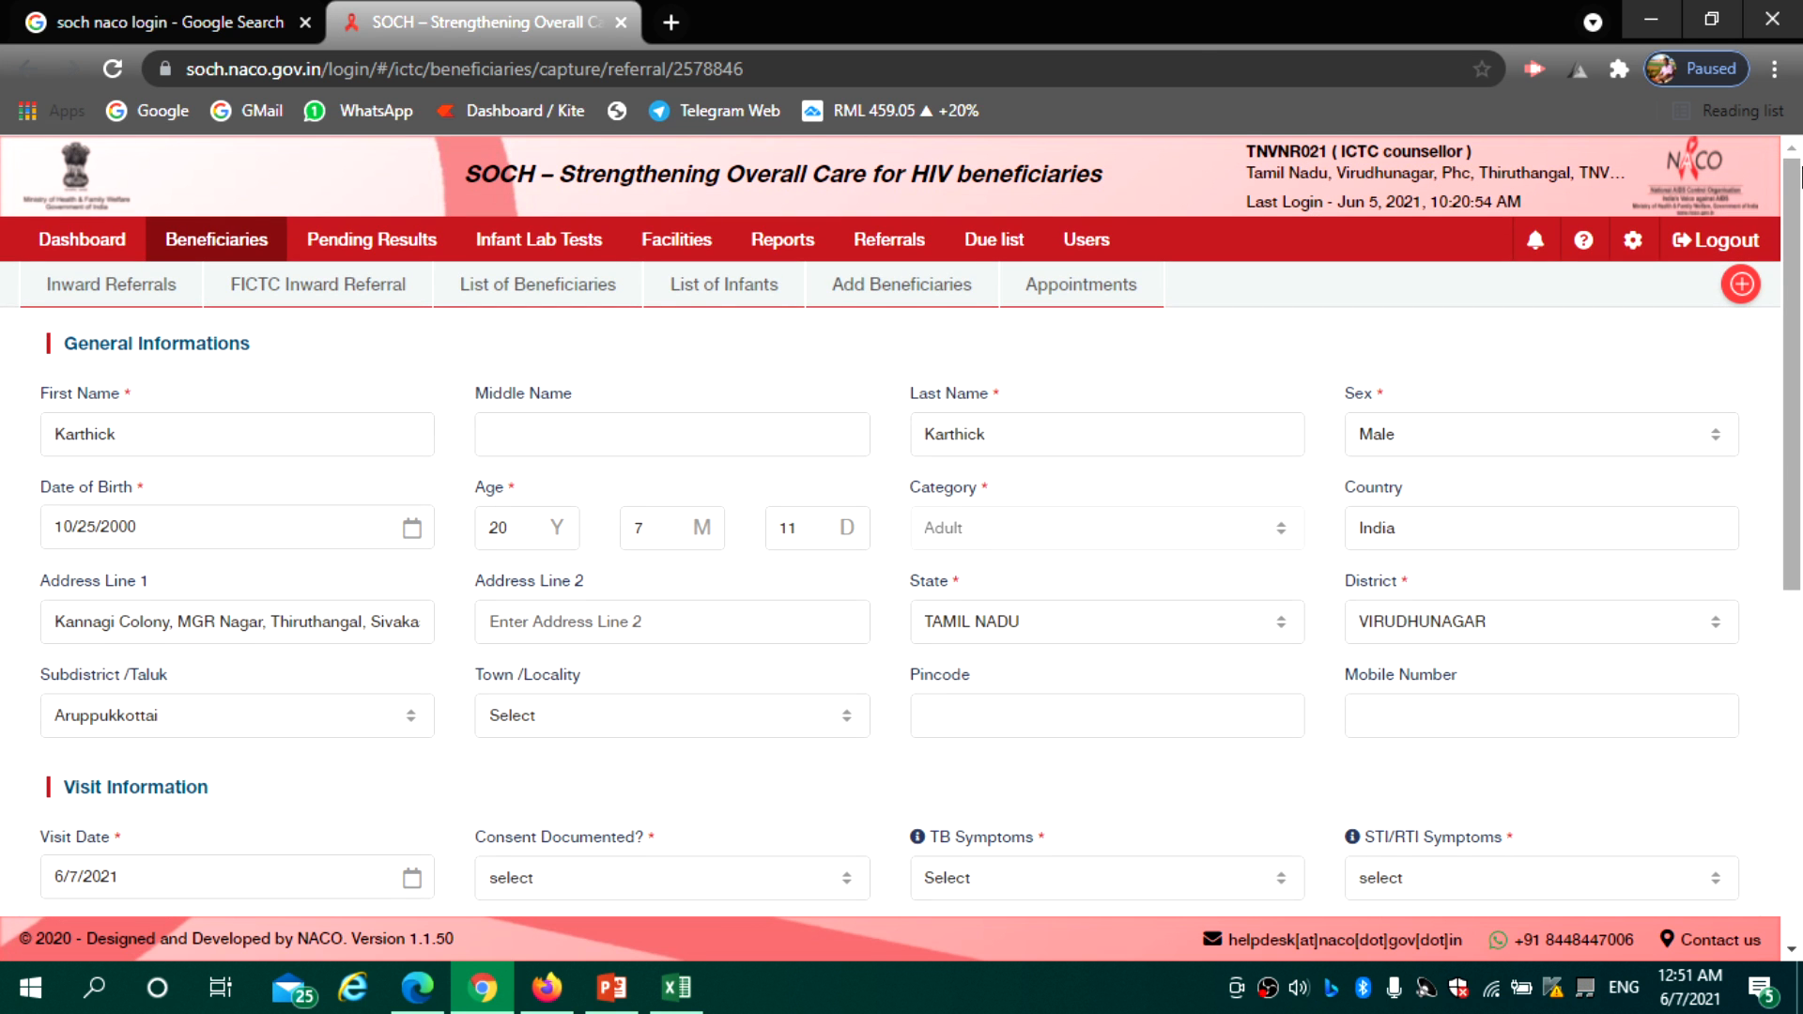
left_click(107, 303)
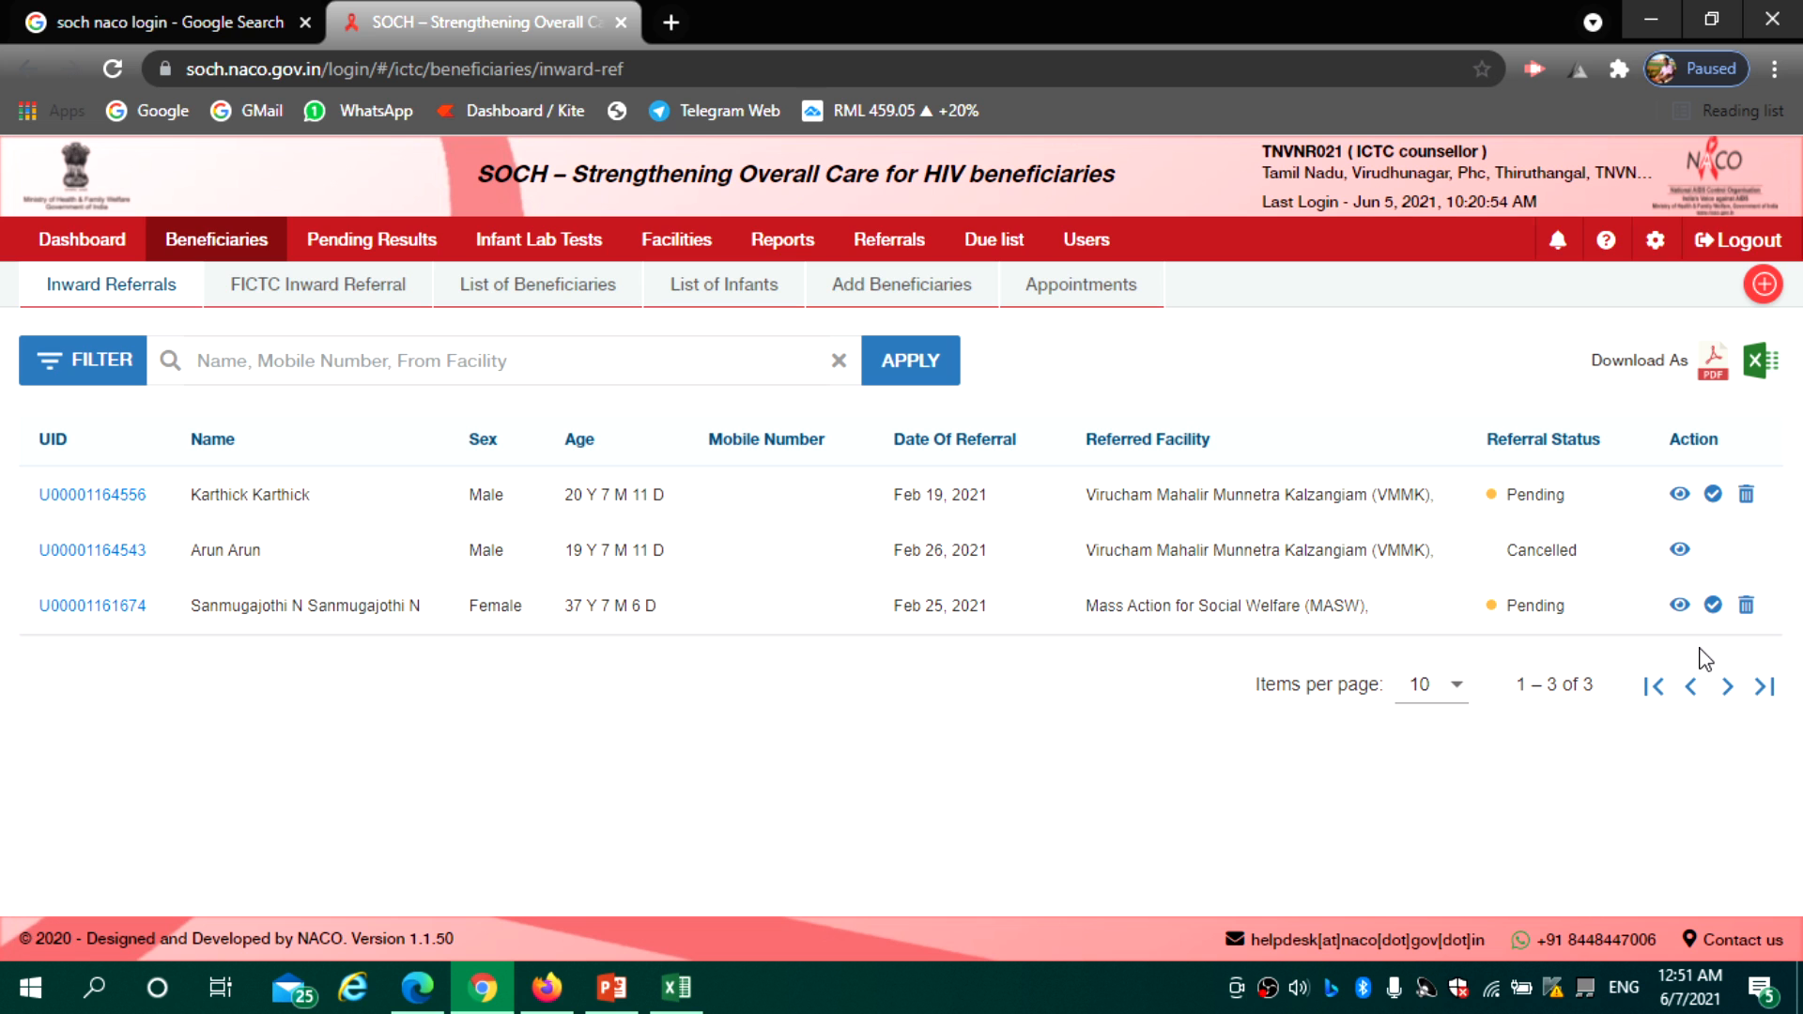
left_click(1744, 242)
Bring the Firefox window showing the TI NGO dashboard to the front
mouse_move(602, 1003)
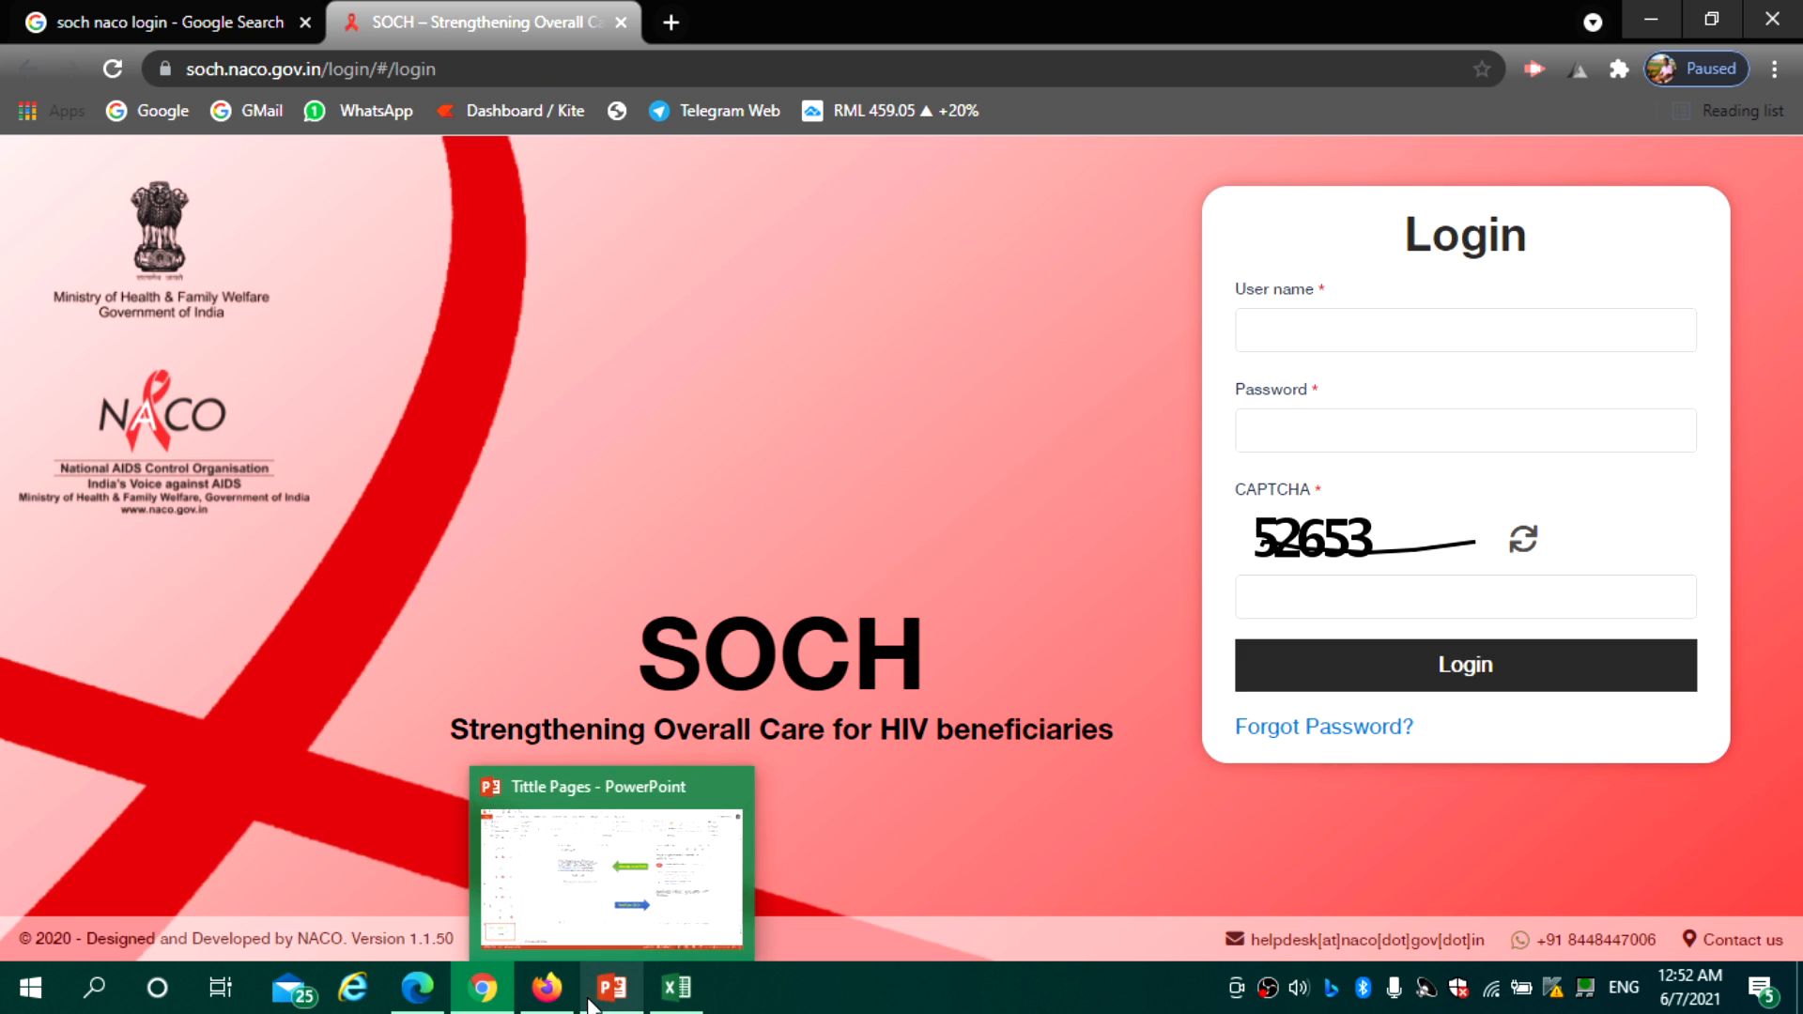
left_click(546, 986)
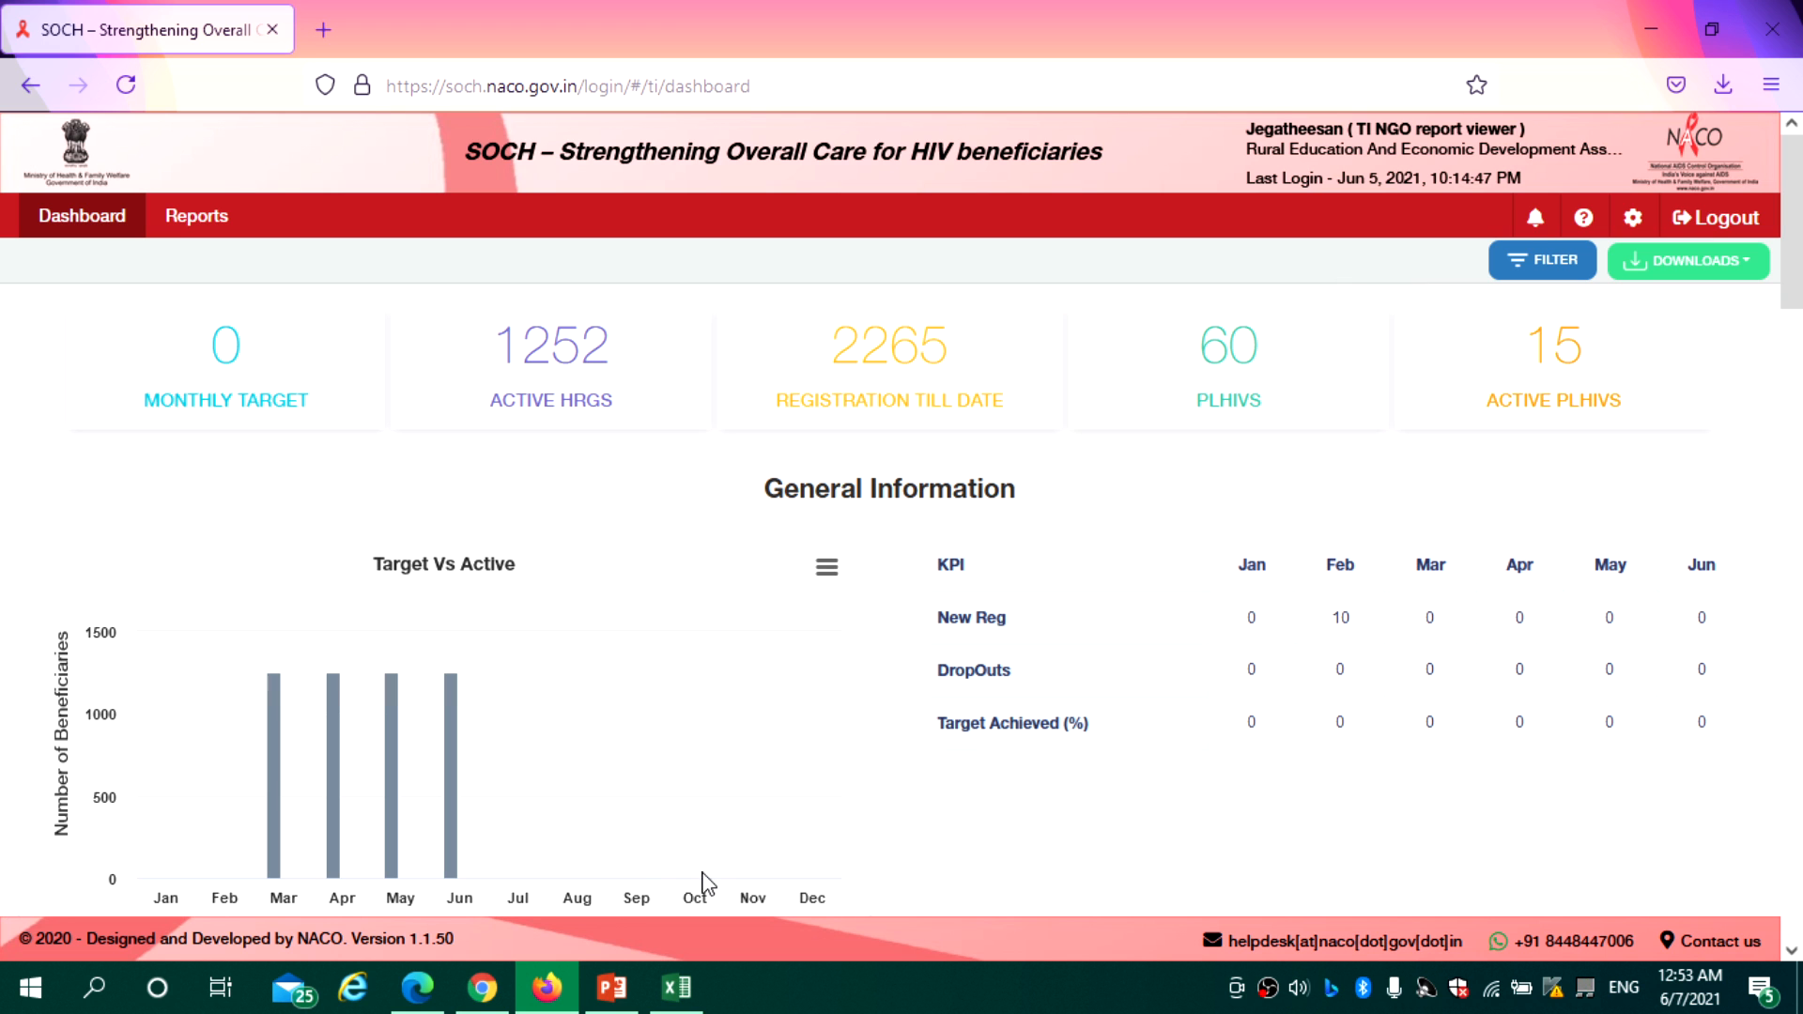
Switch to the TI Data Manager's SOCH window and open Services > Risk Assessment > Upcoming Assessment, which is empty
left_click(486, 986)
left_click(417, 986)
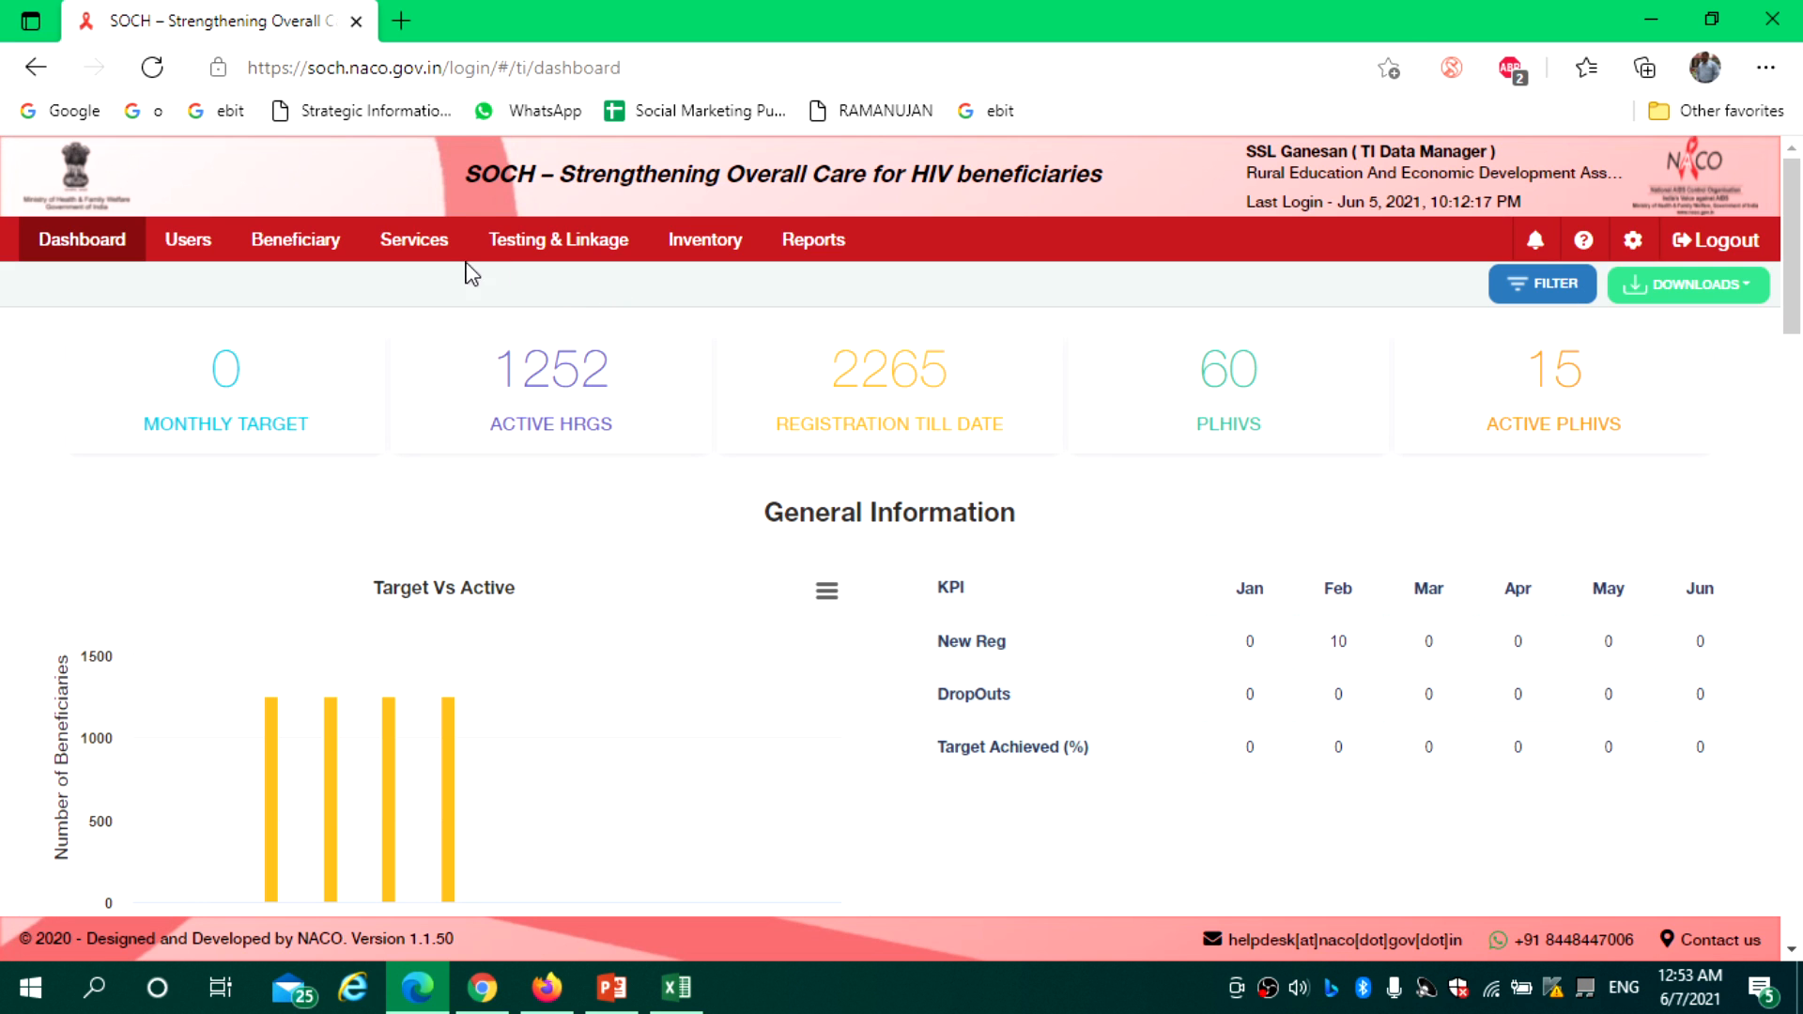
left_click(416, 255)
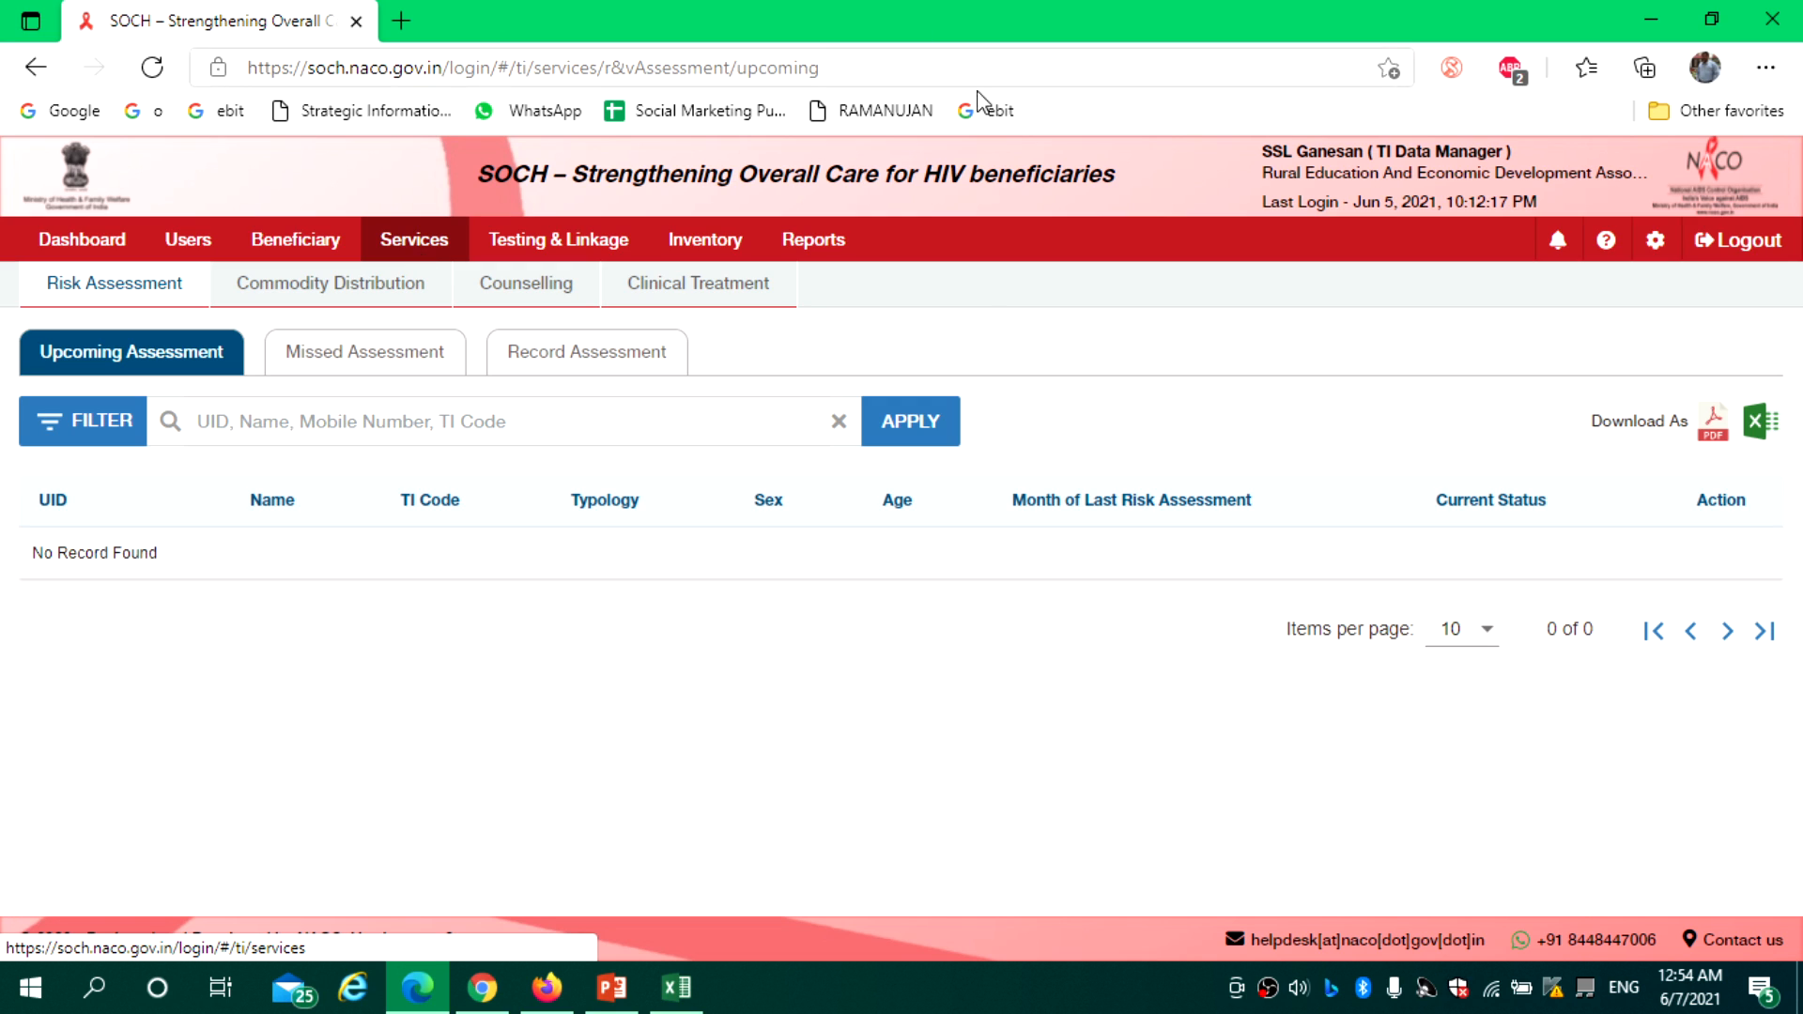
Open the help page from the ? icon and follow the 'here.' link to the SOCH-HELP site
left_click(1607, 246)
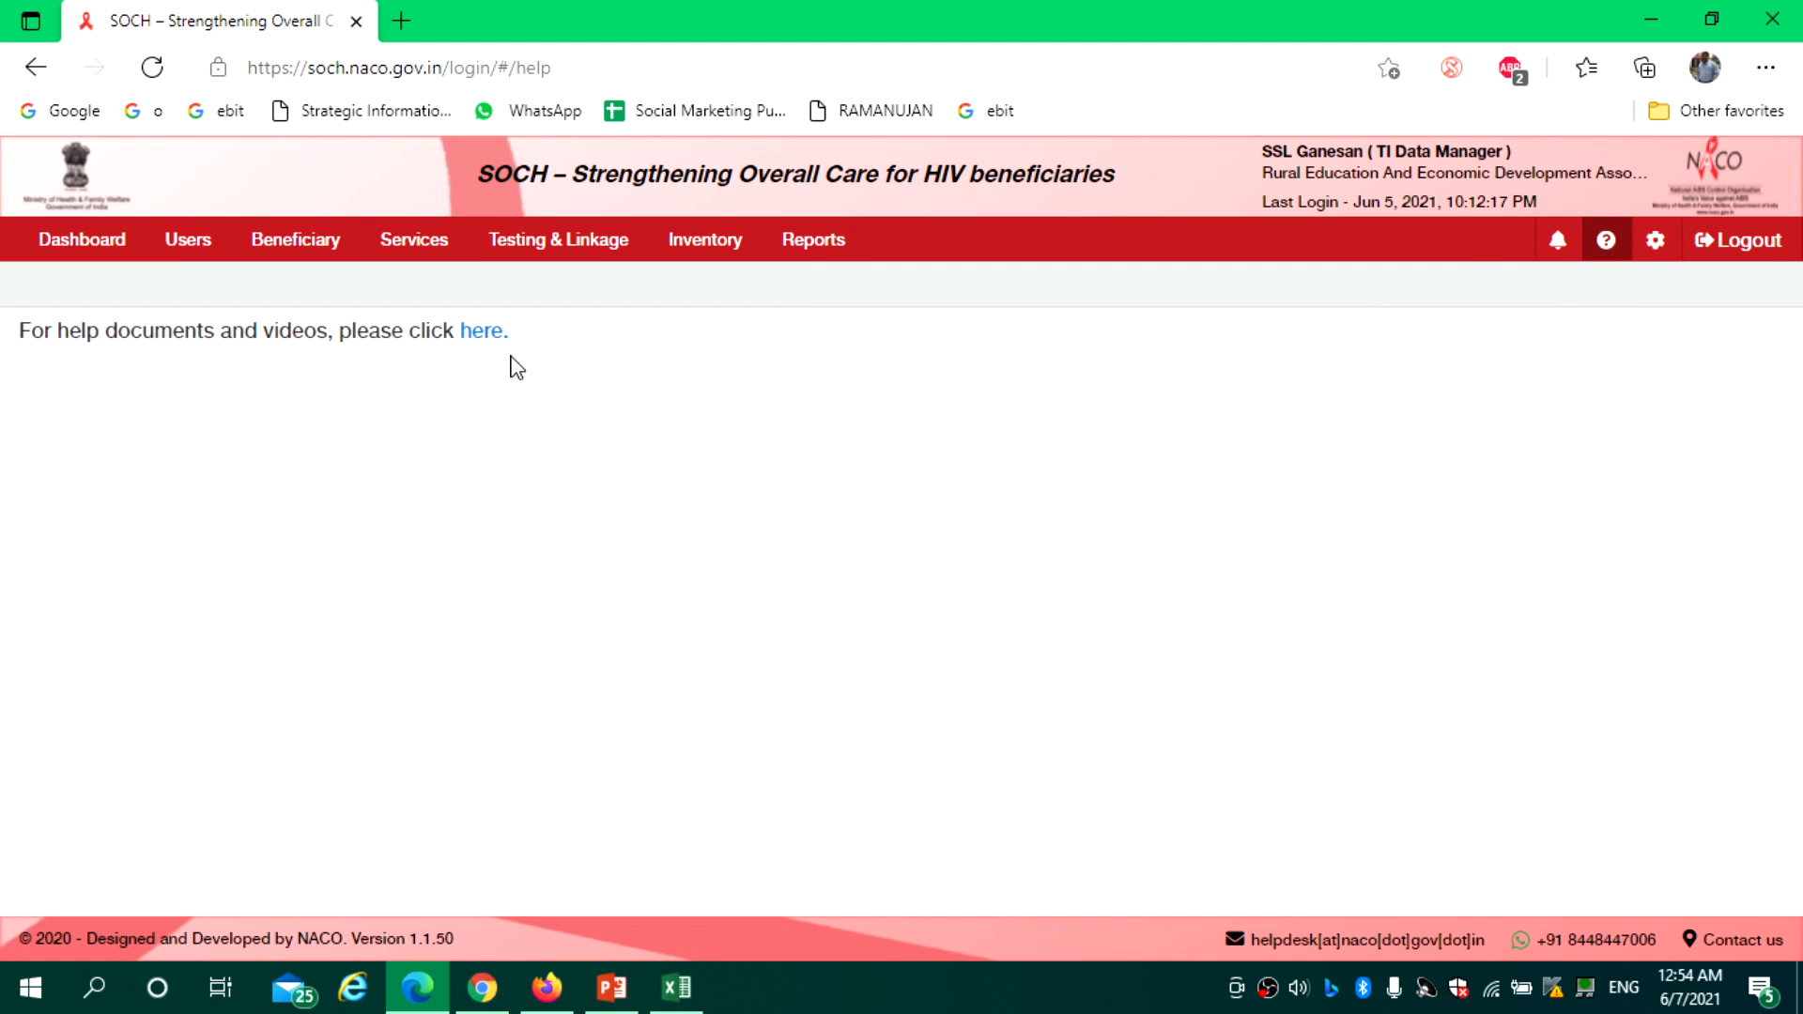
left_click(481, 339)
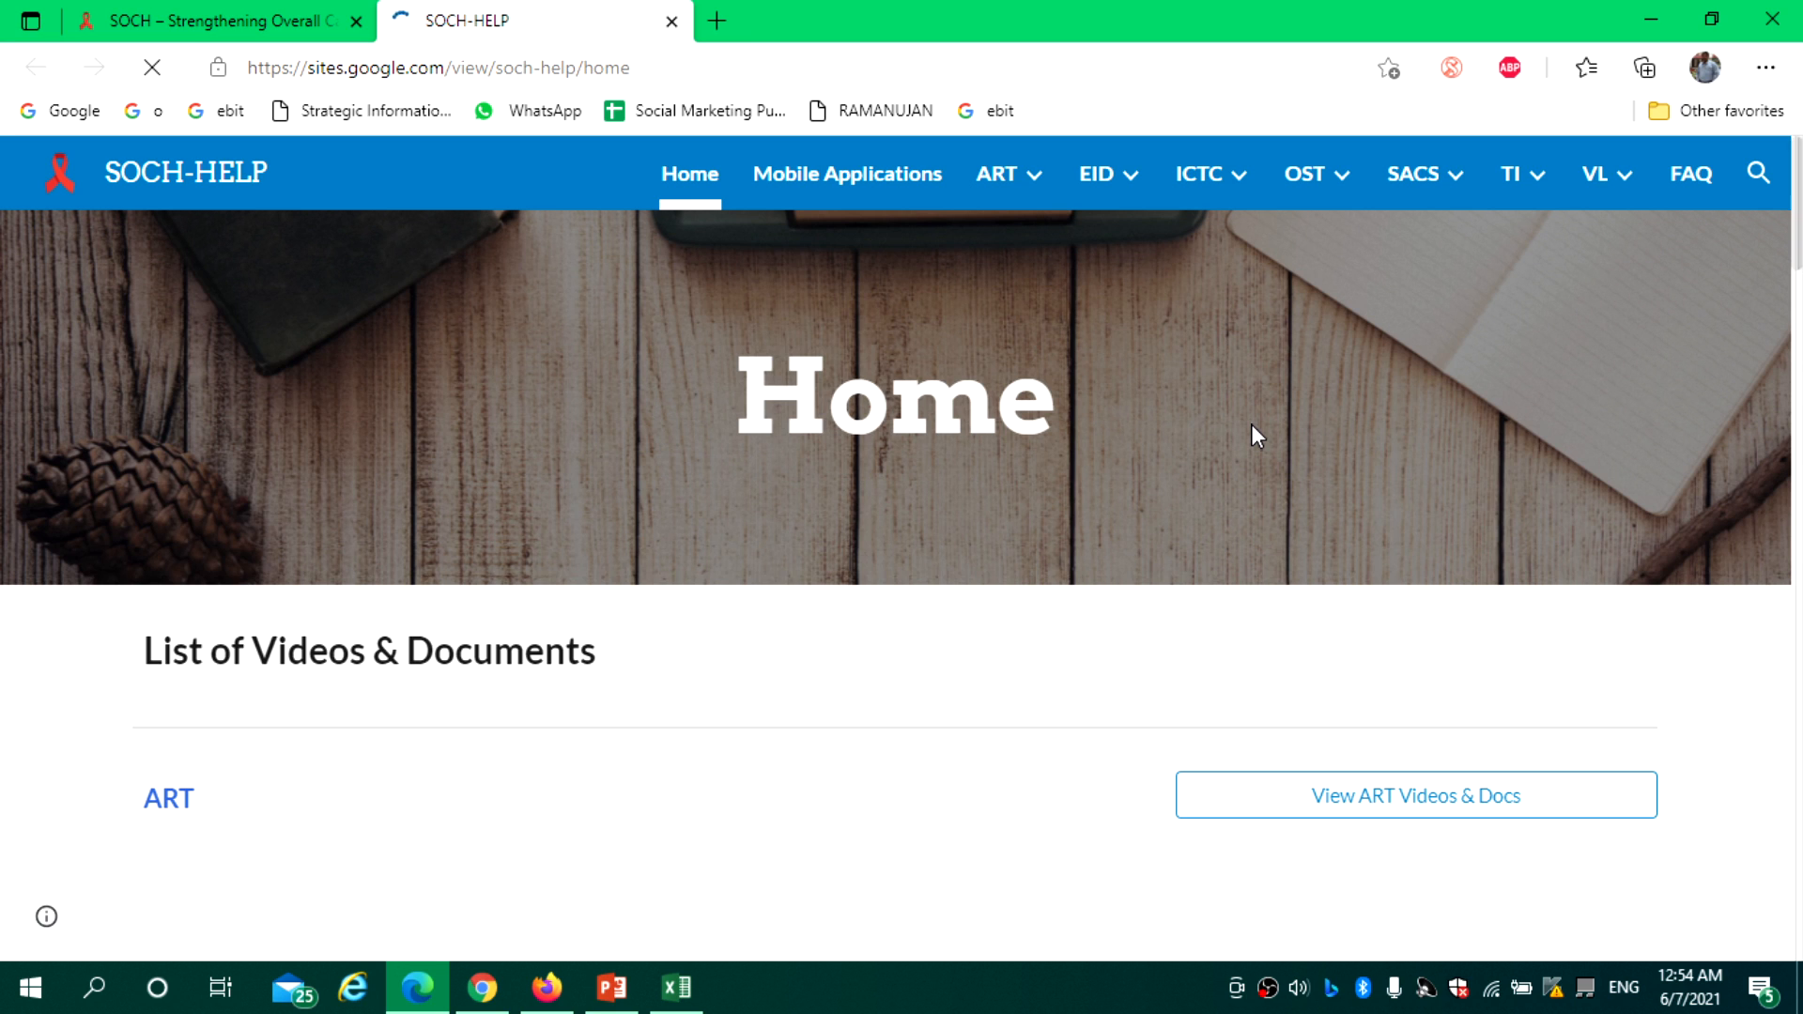
Go to the TI Mobile Applications page and scroll to the Registrating an HRG and Risk Assessment videos
left_click(1526, 176)
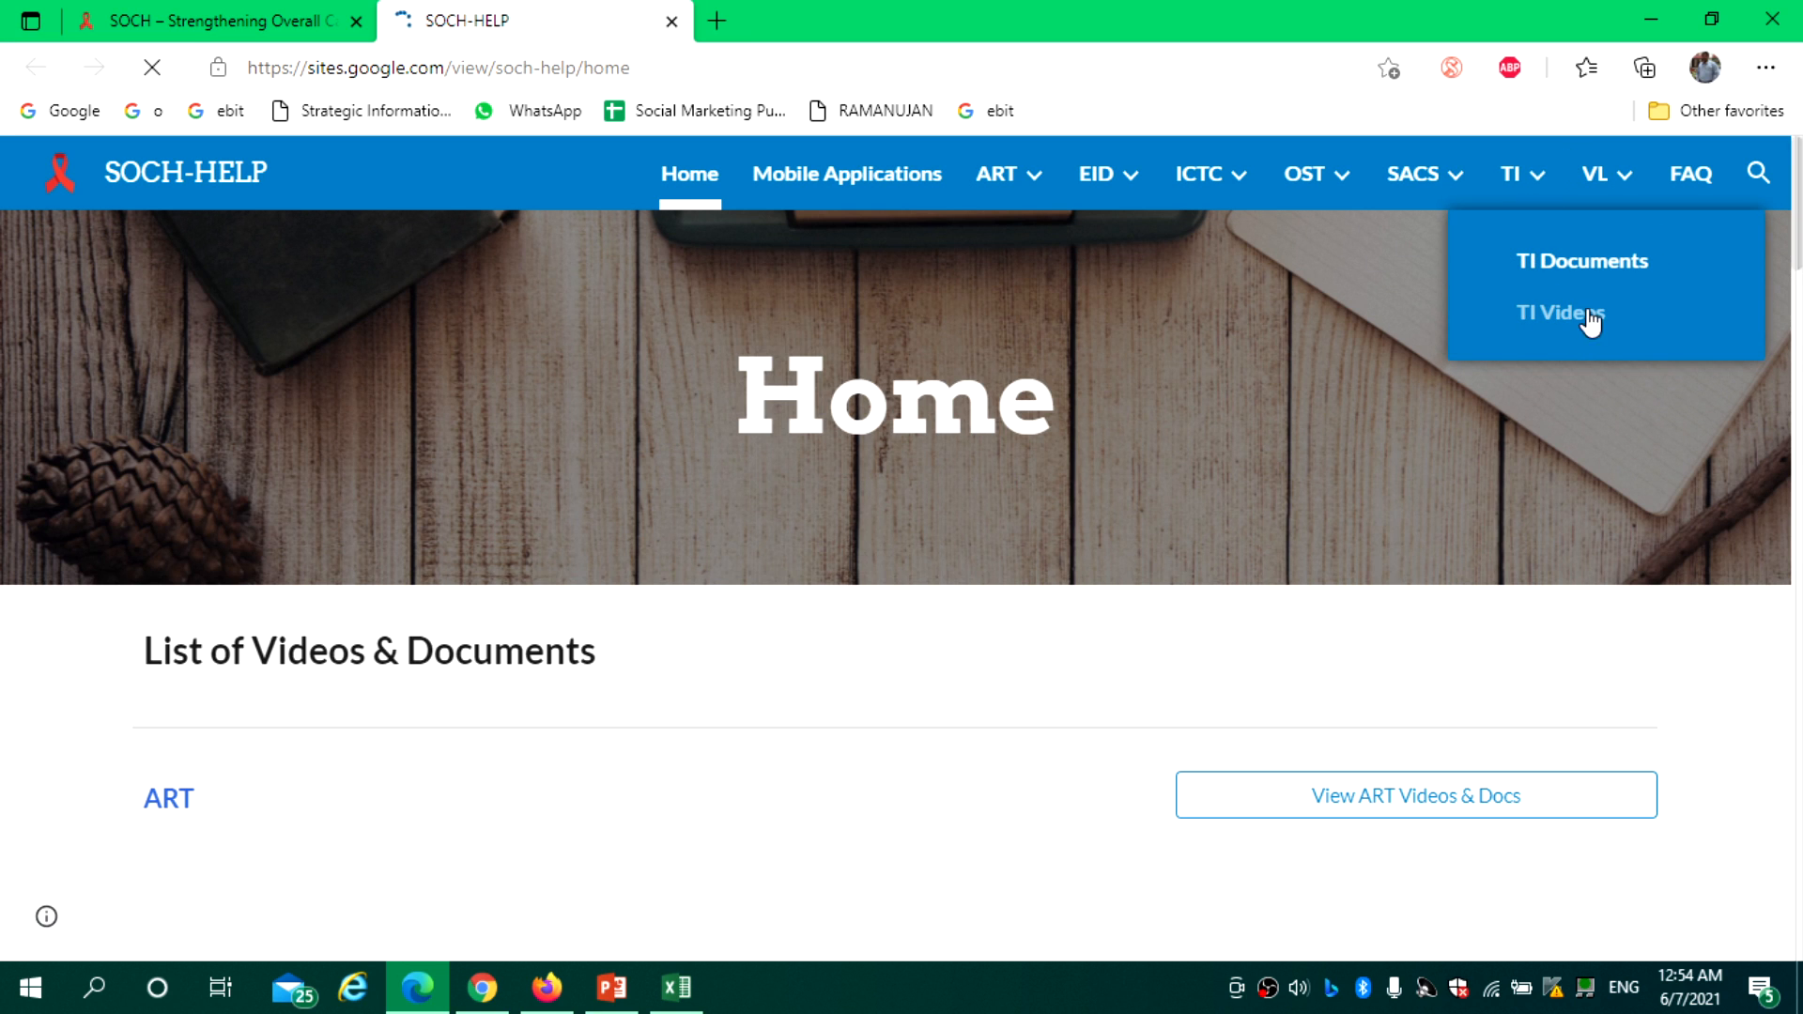
left_click(835, 186)
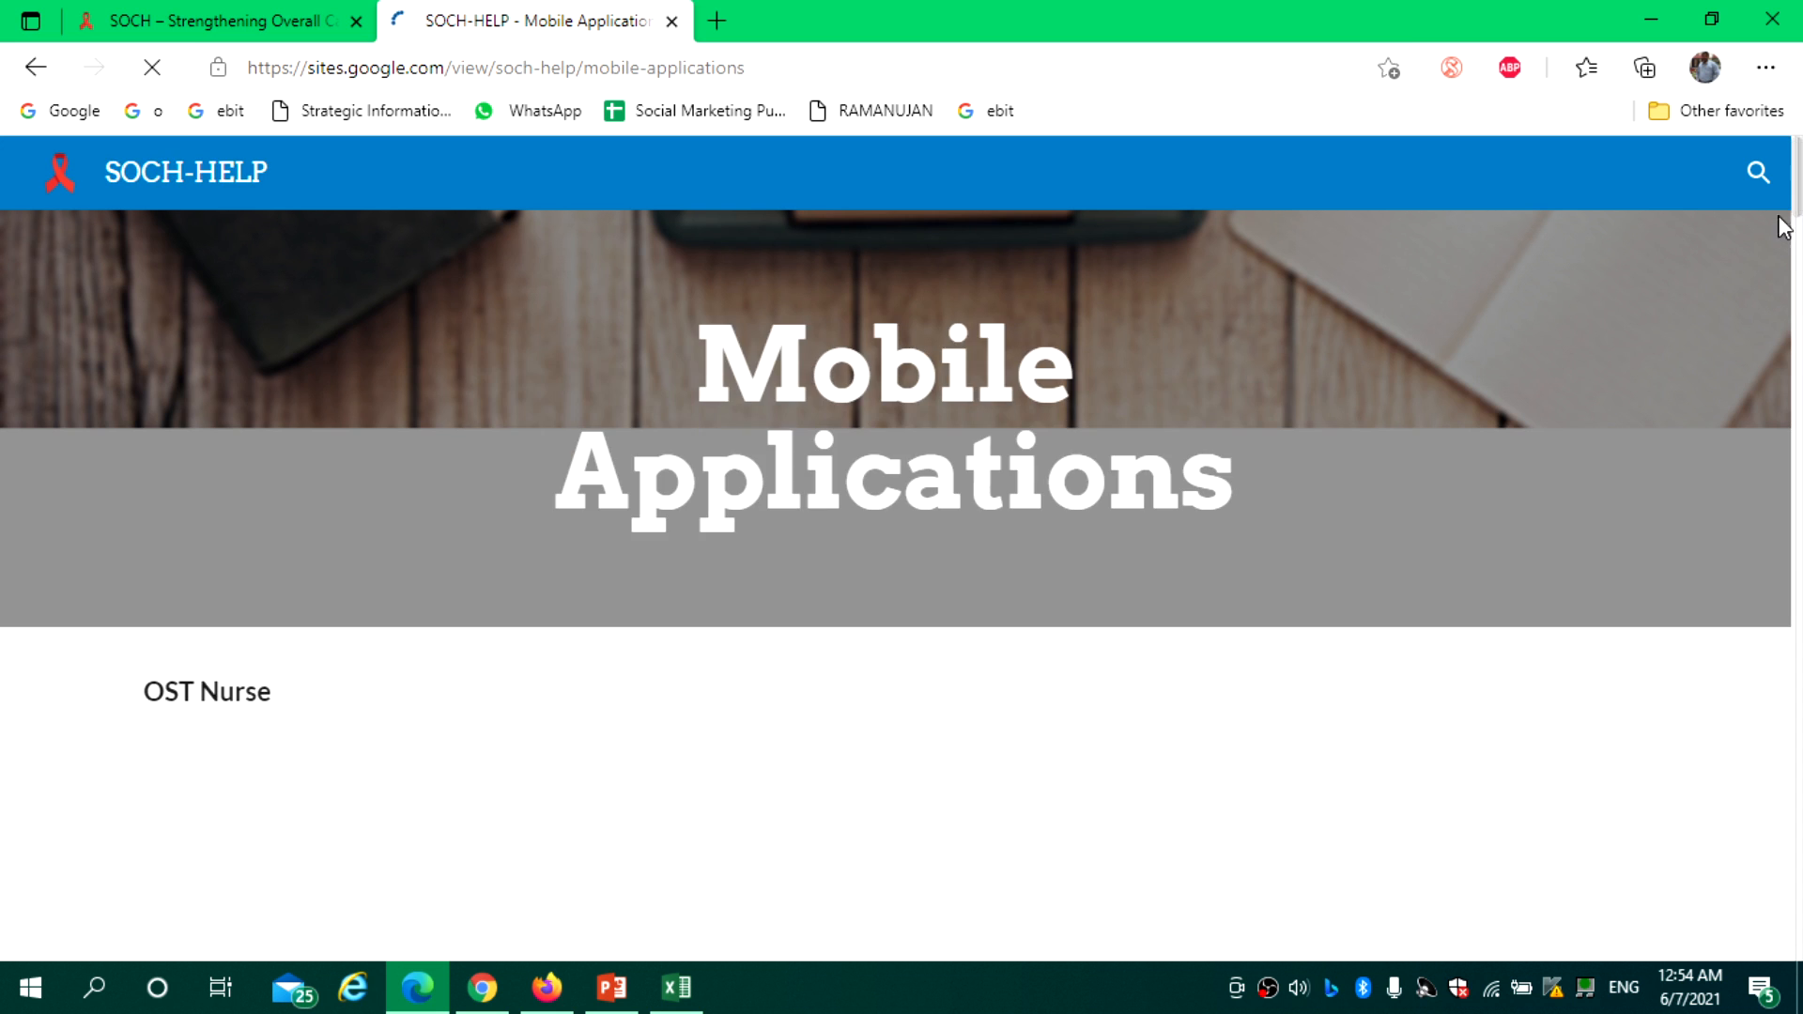
left_click_drag(1797, 208, 1800, 475)
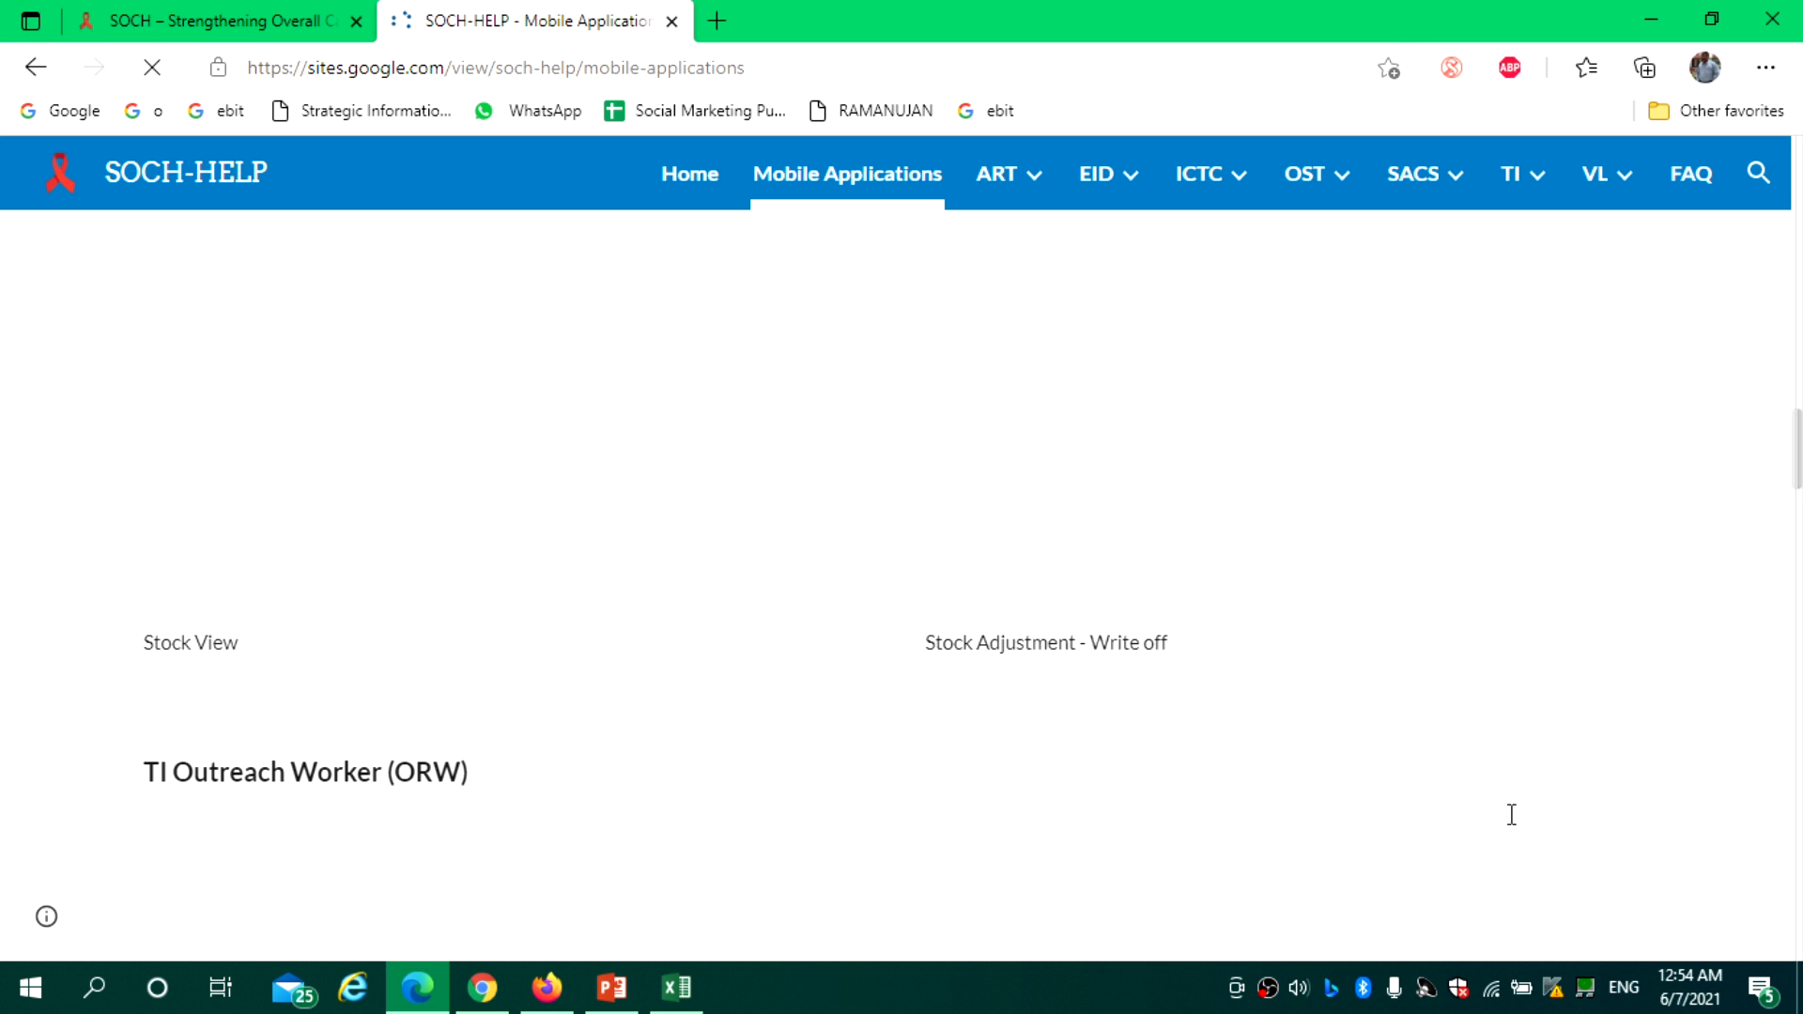
left_click_drag(1797, 474, 1796, 536)
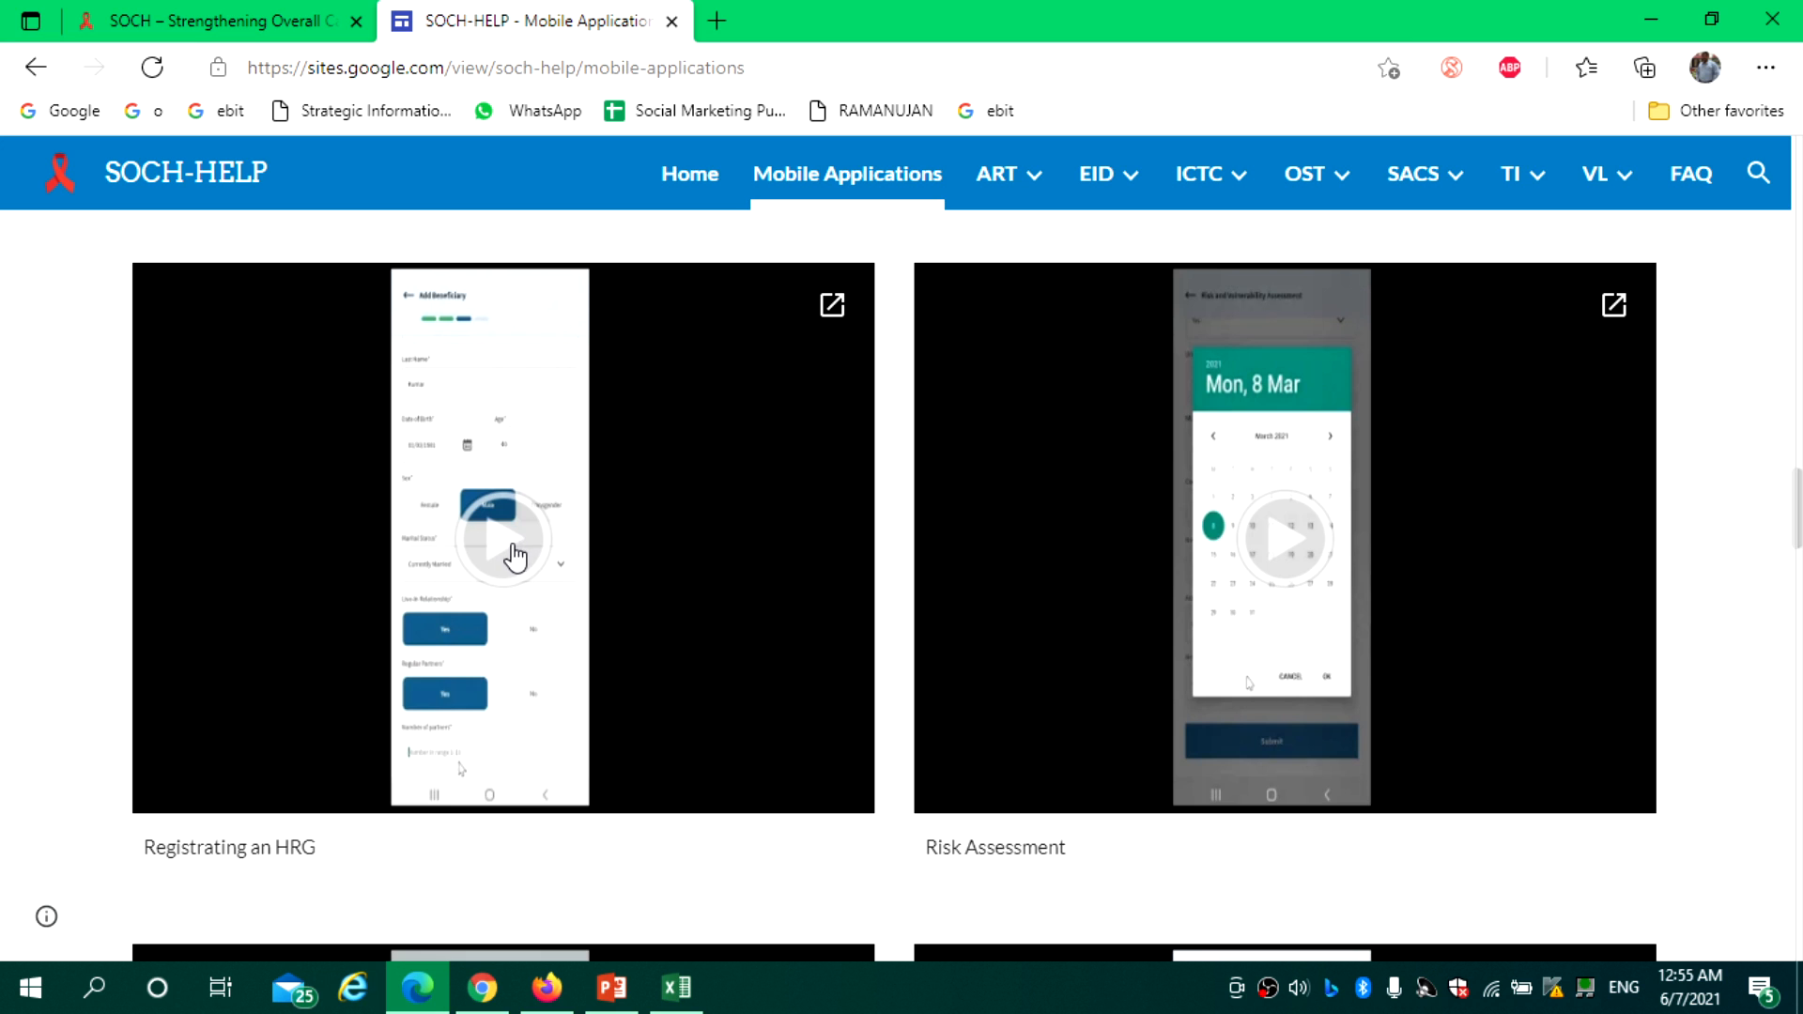
scroll(1320, 576, "down", 5)
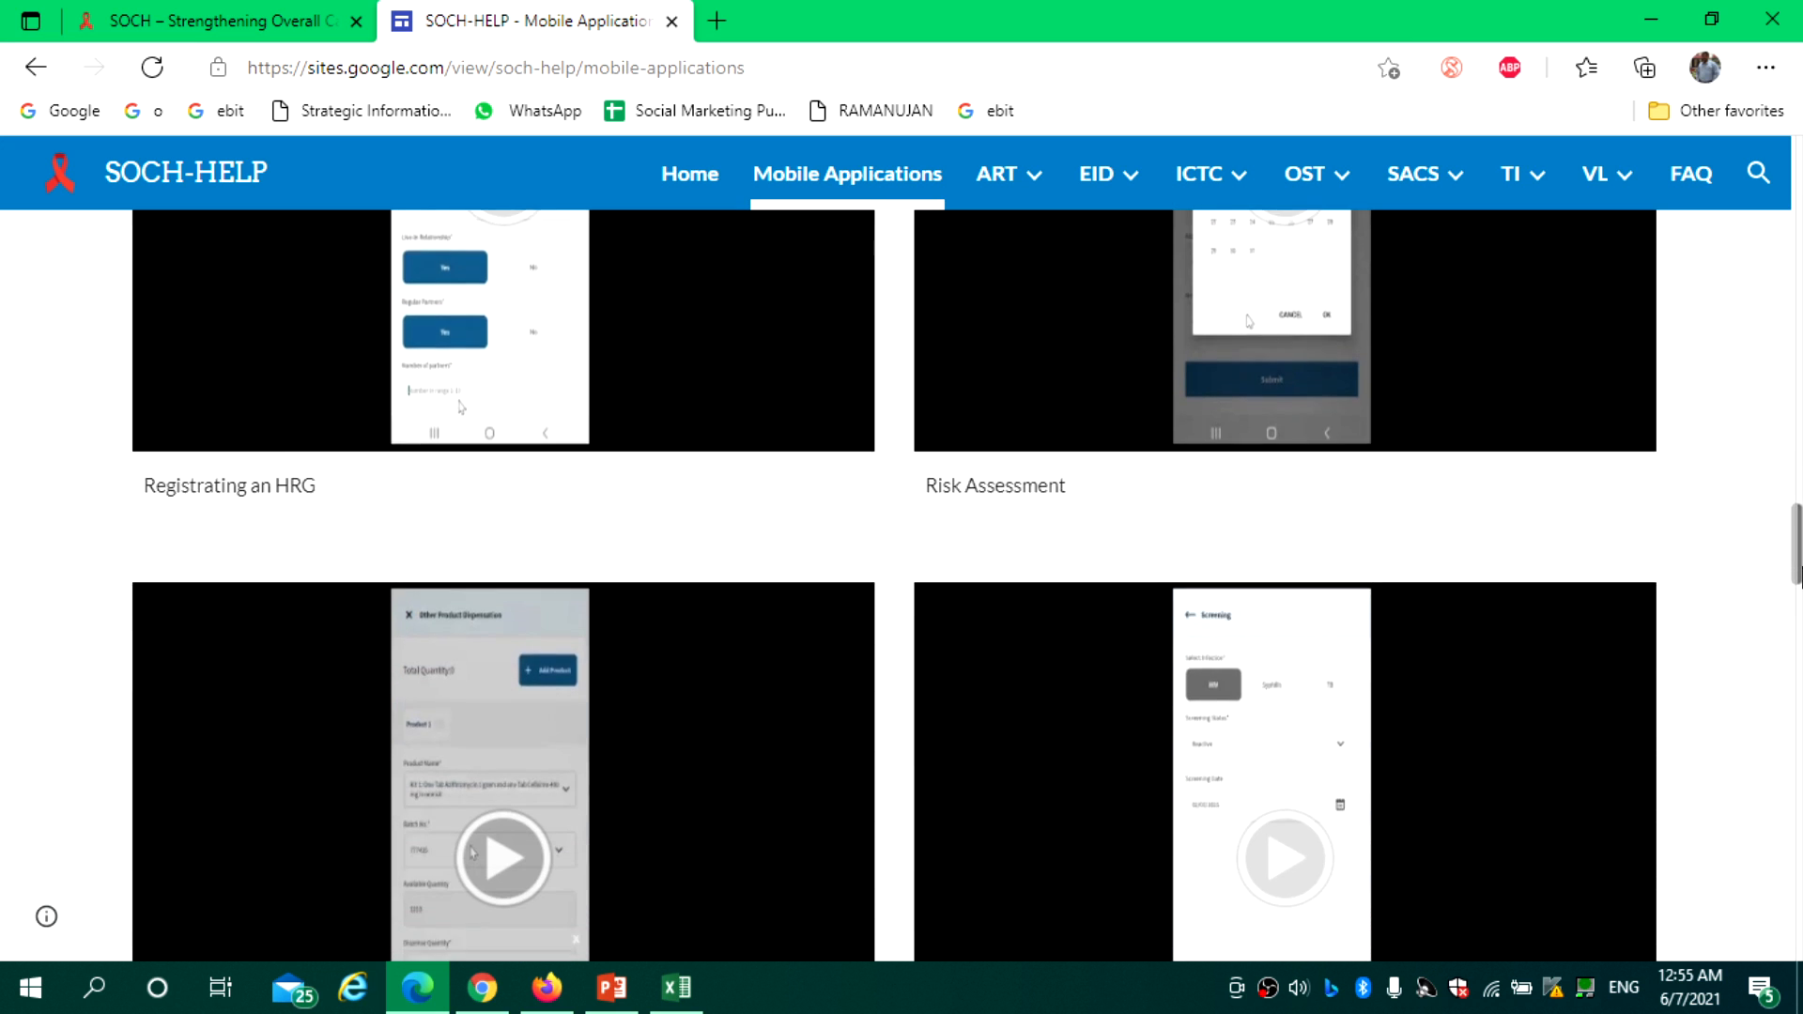
left_click_drag(1801, 601, 1801, 611)
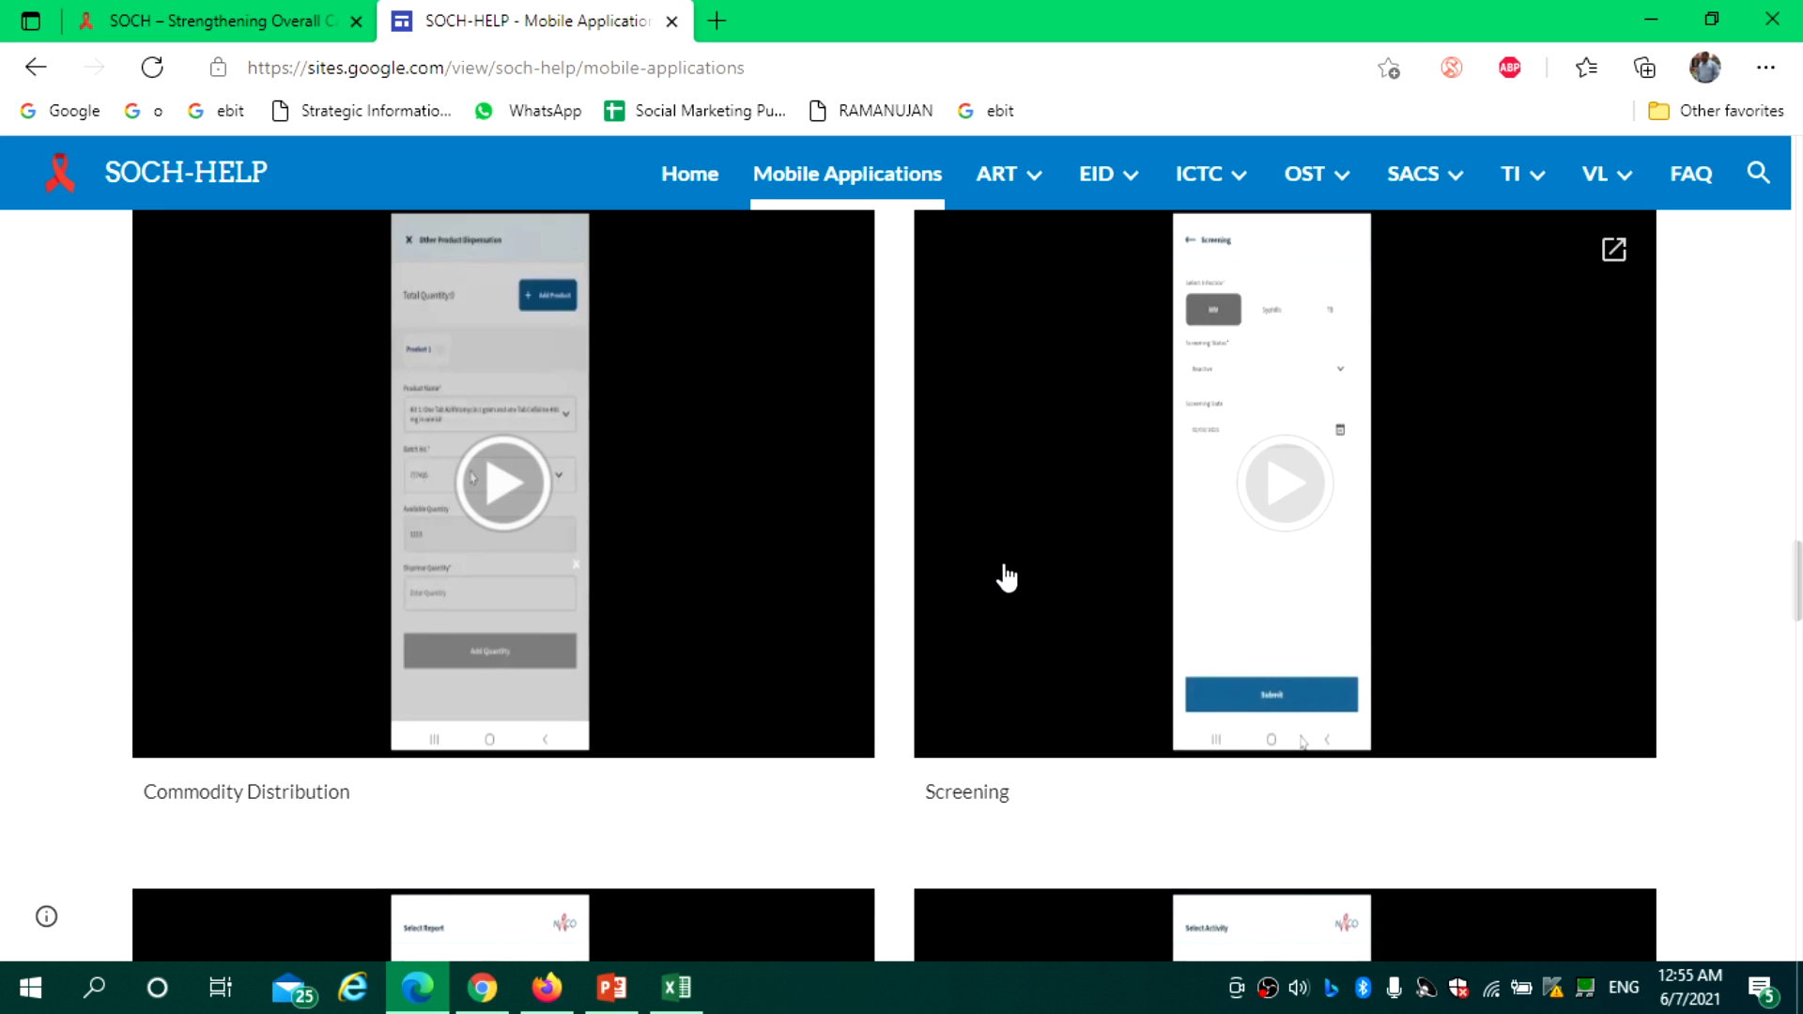
left_click_drag(1800, 624, 1802, 683)
left_click_drag(1801, 671, 1801, 685)
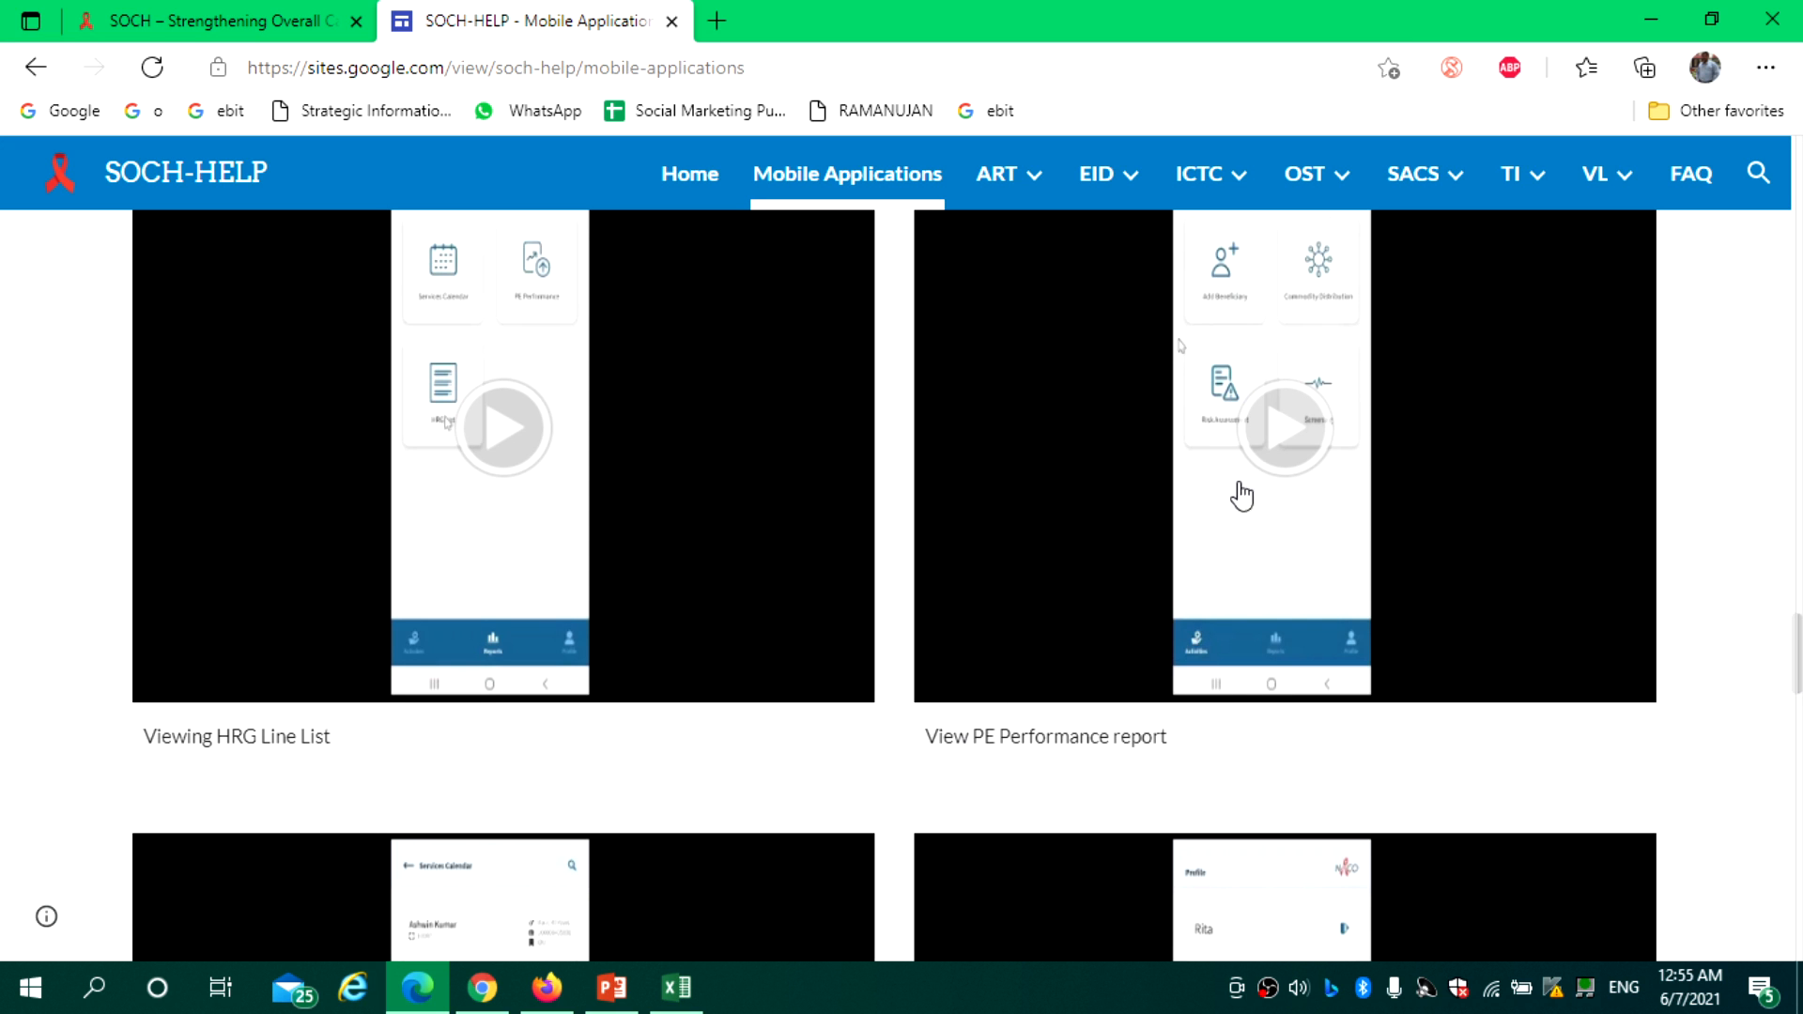
scroll(1396, 655, "down", 6)
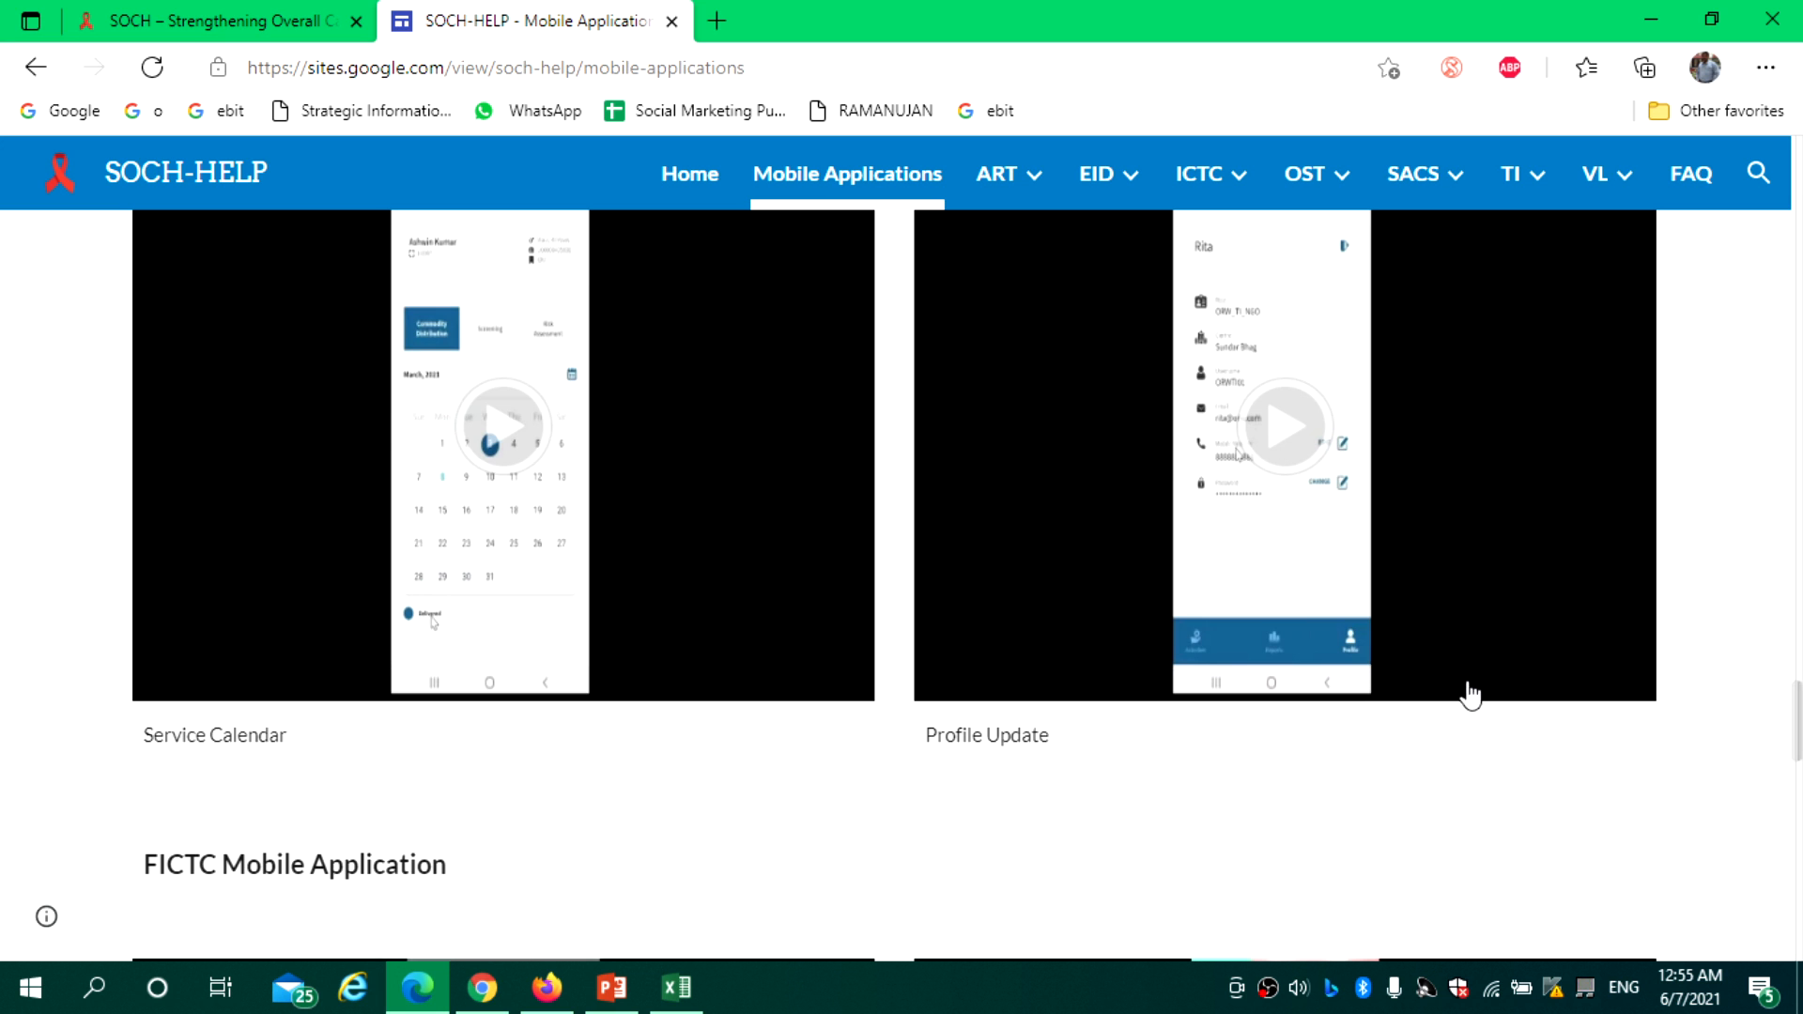
left_click_drag(1799, 746, 1798, 540)
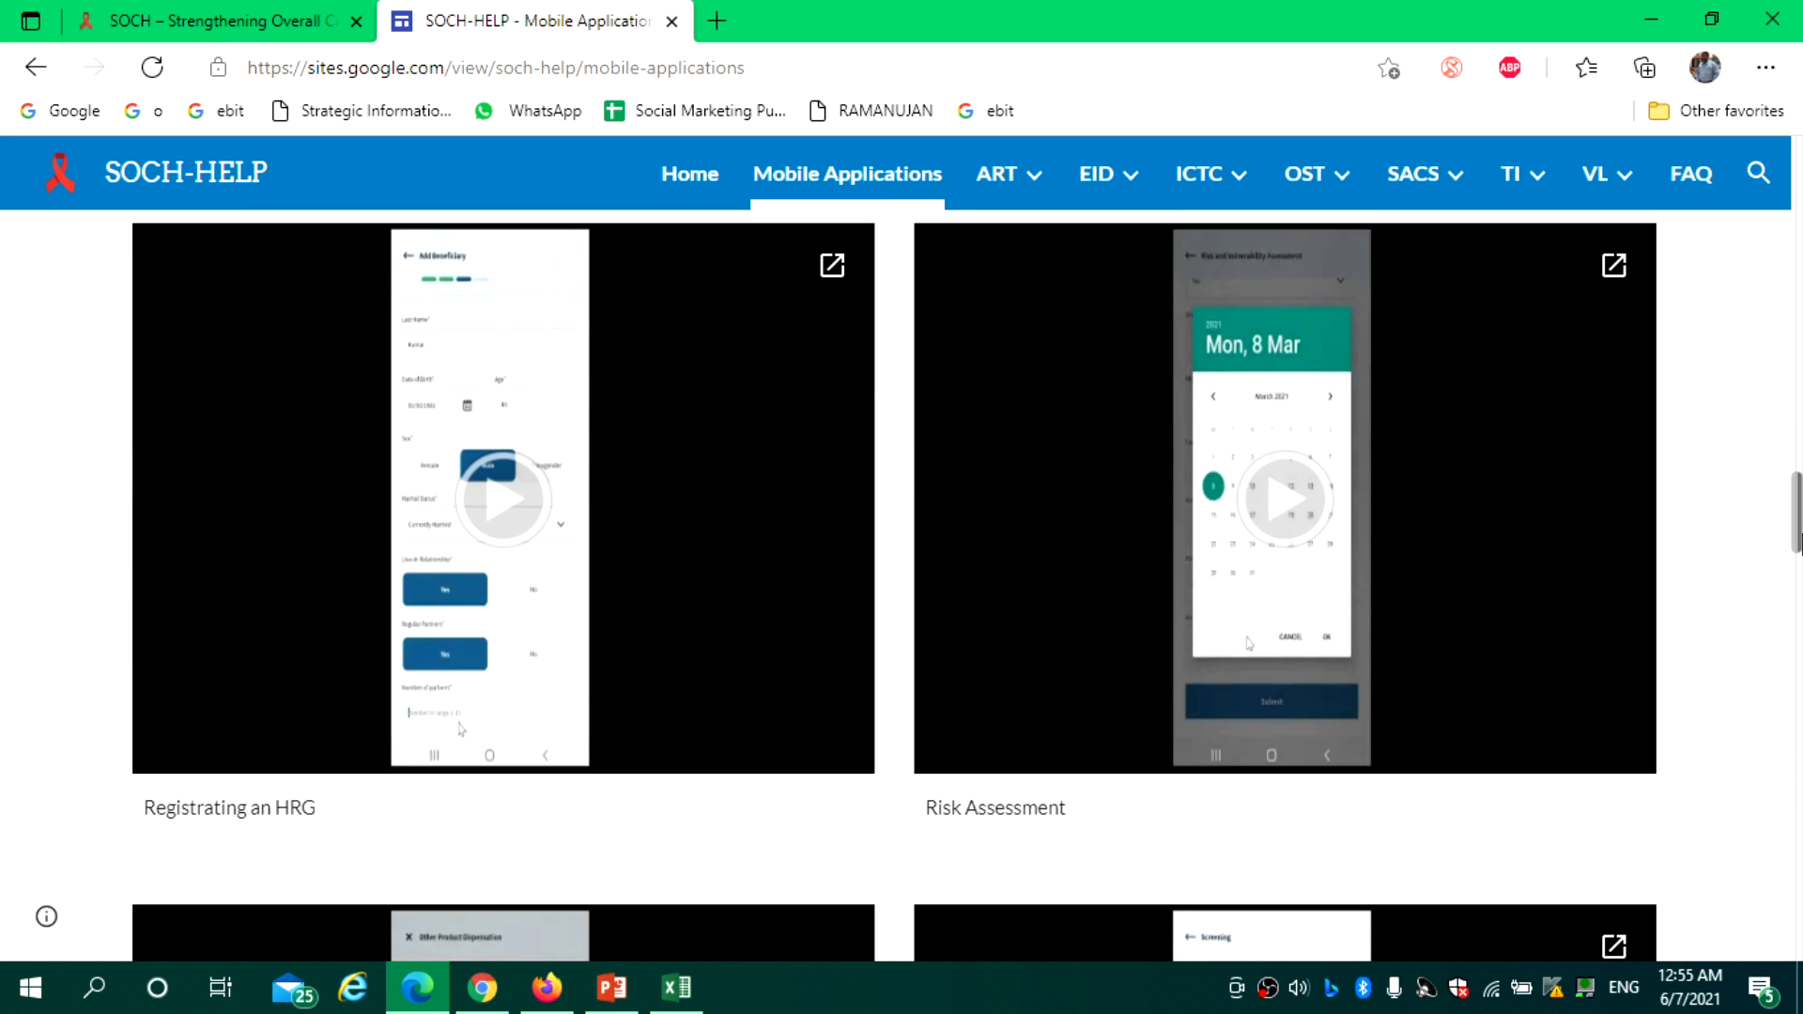
Briefly play then pause the Registrating an HRG video, and switch back to the SOCH help tab
left_click(493, 507)
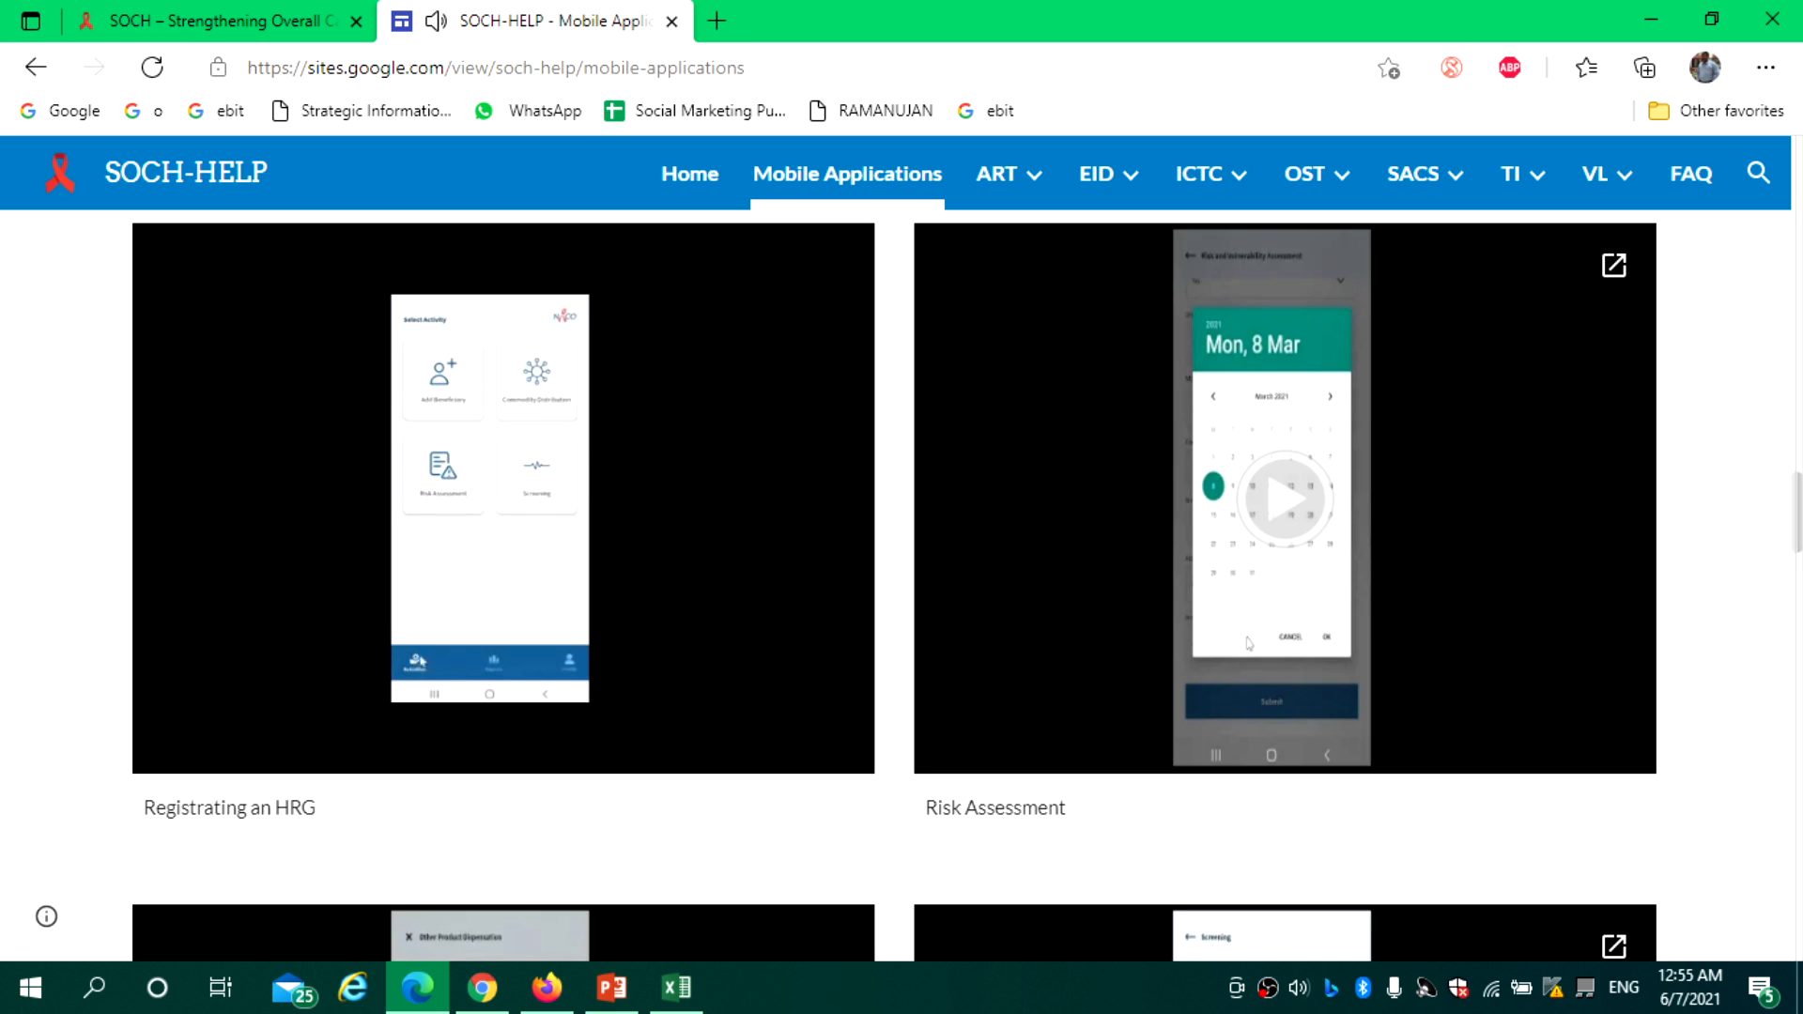
mouse_move(169, 410)
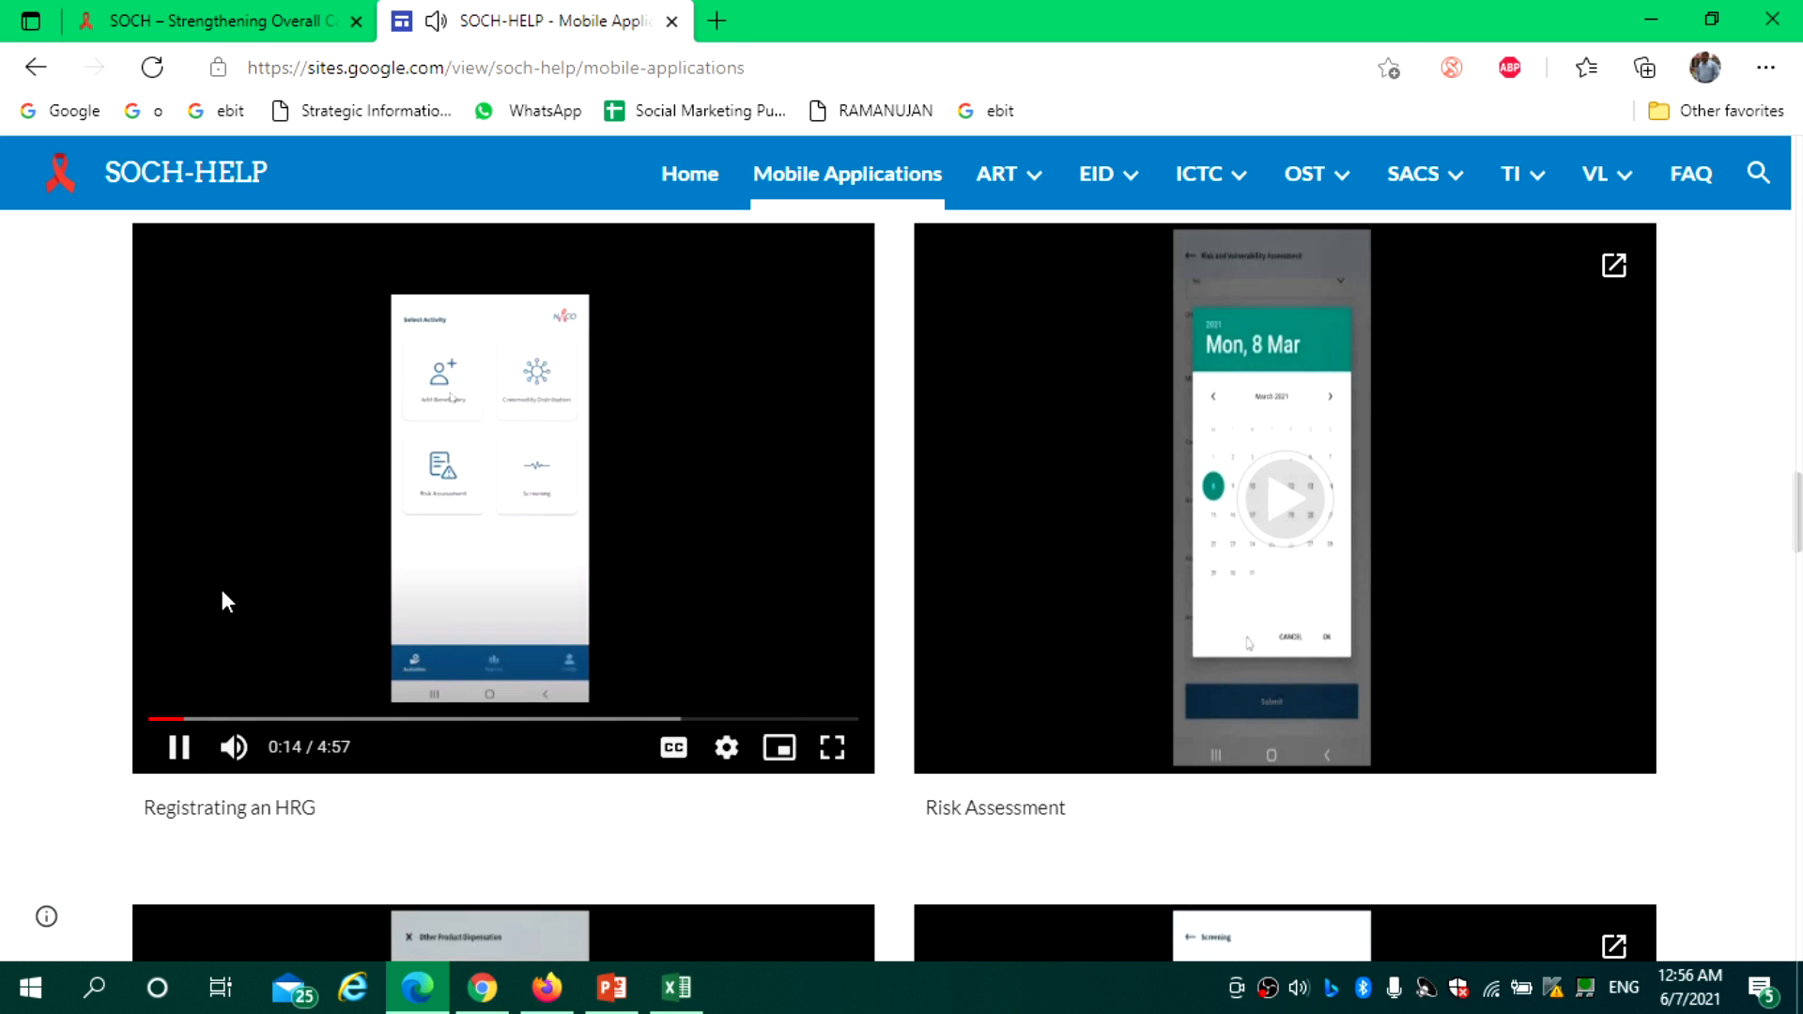
left_click(180, 748)
left_click(324, 20)
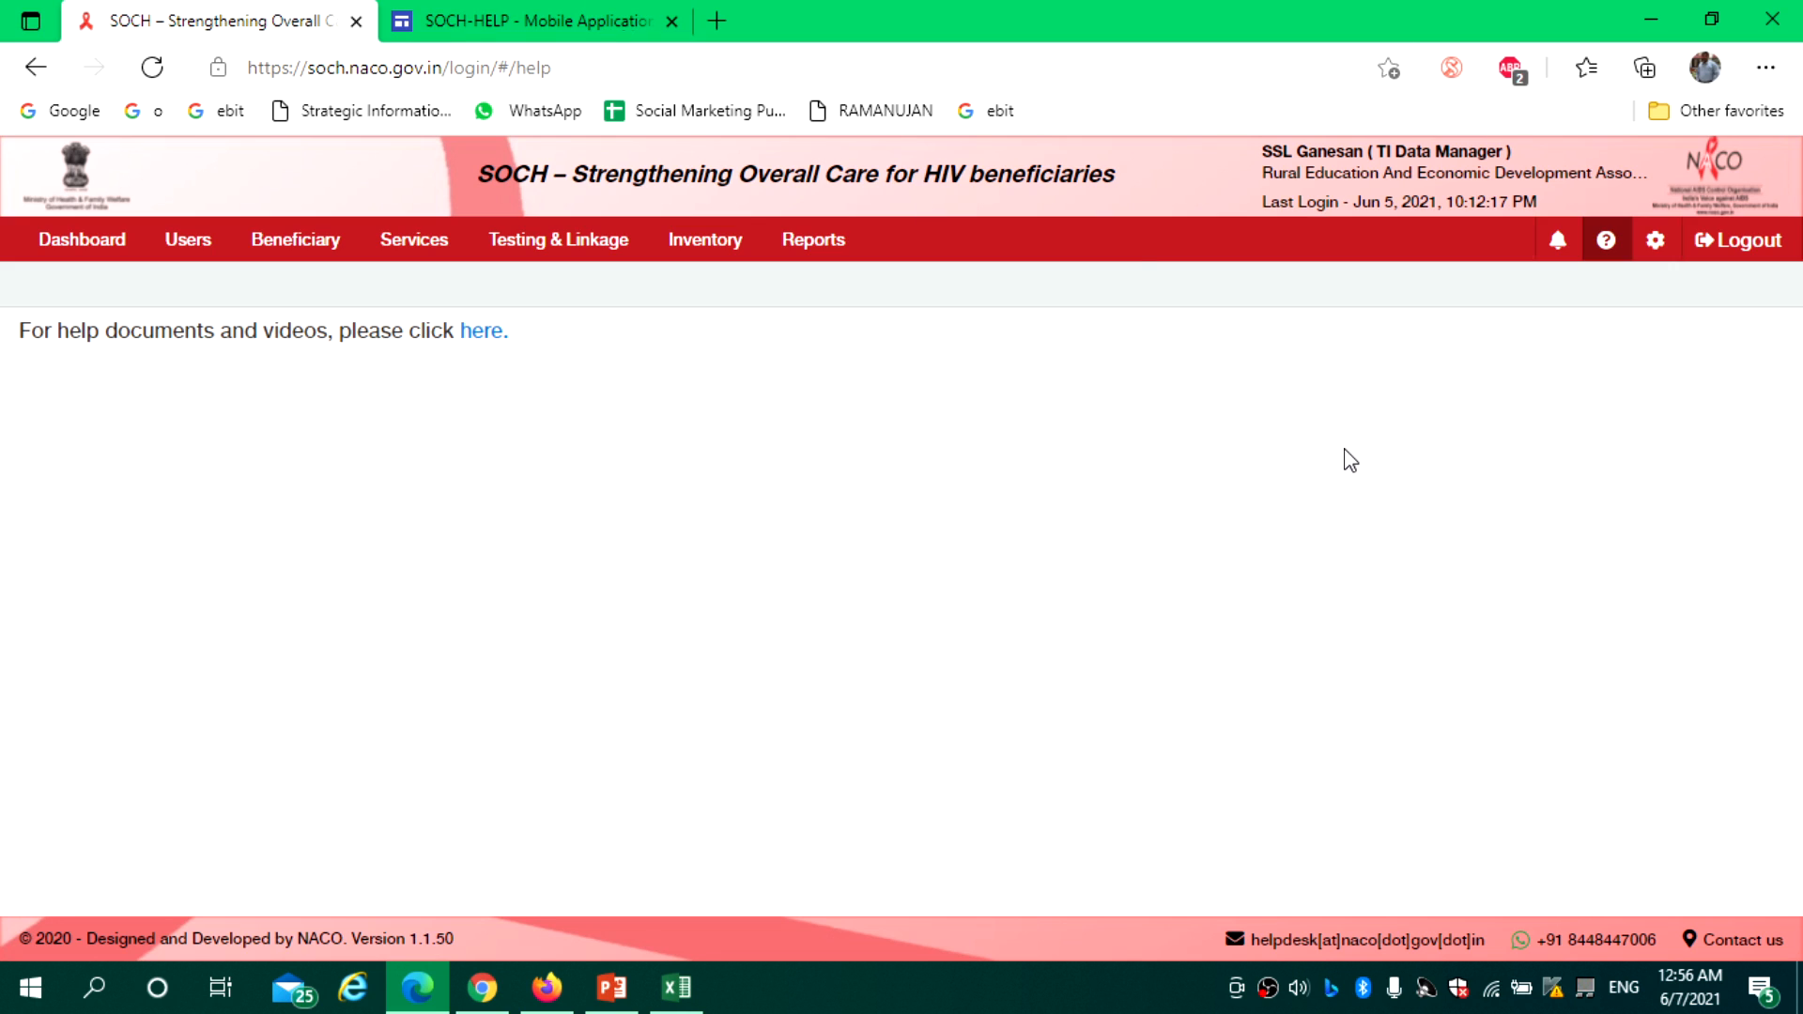